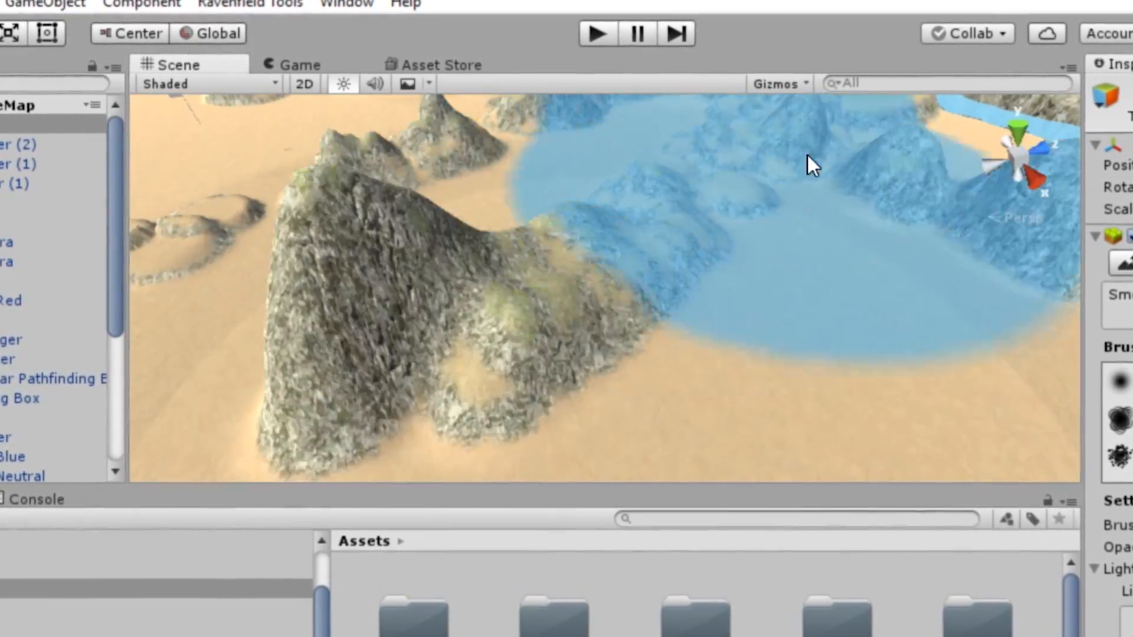
Examine the hills, shoreline and vehicle areas of the example maps' terrain from several sides
right_click_drag(808, 154, 696, 252)
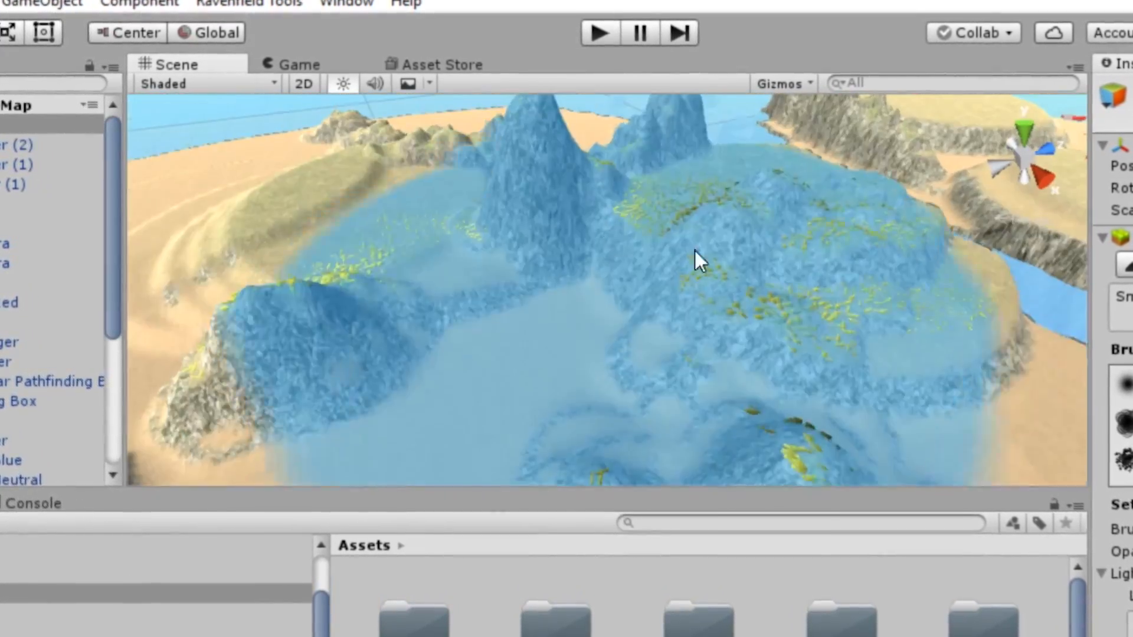
right_click_drag(331, 286, 121, 303)
right_click_drag(637, 301, 614, 440)
left_click_drag(615, 440, 525, 268)
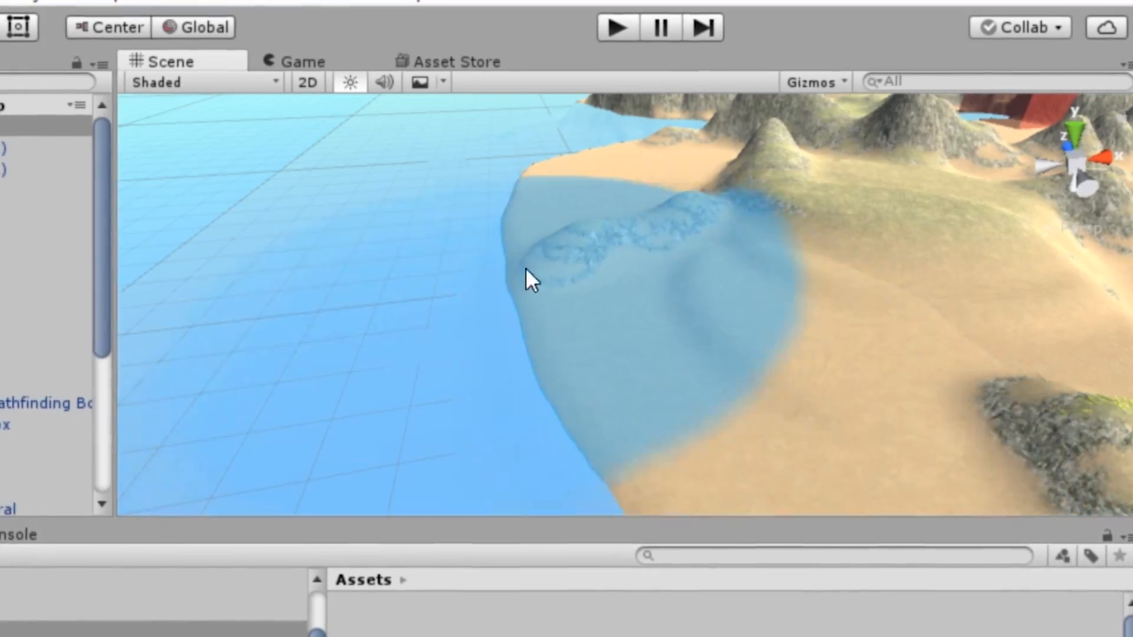
mouse_move(526, 268)
right_mouse_down()
mouse_move(979, 380)
mouse_move(964, 530)
mouse_move(693, 340)
mouse_move(989, 435)
mouse_move(525, 317)
mouse_move(647, 324)
mouse_move(749, 274)
right_mouse_up()
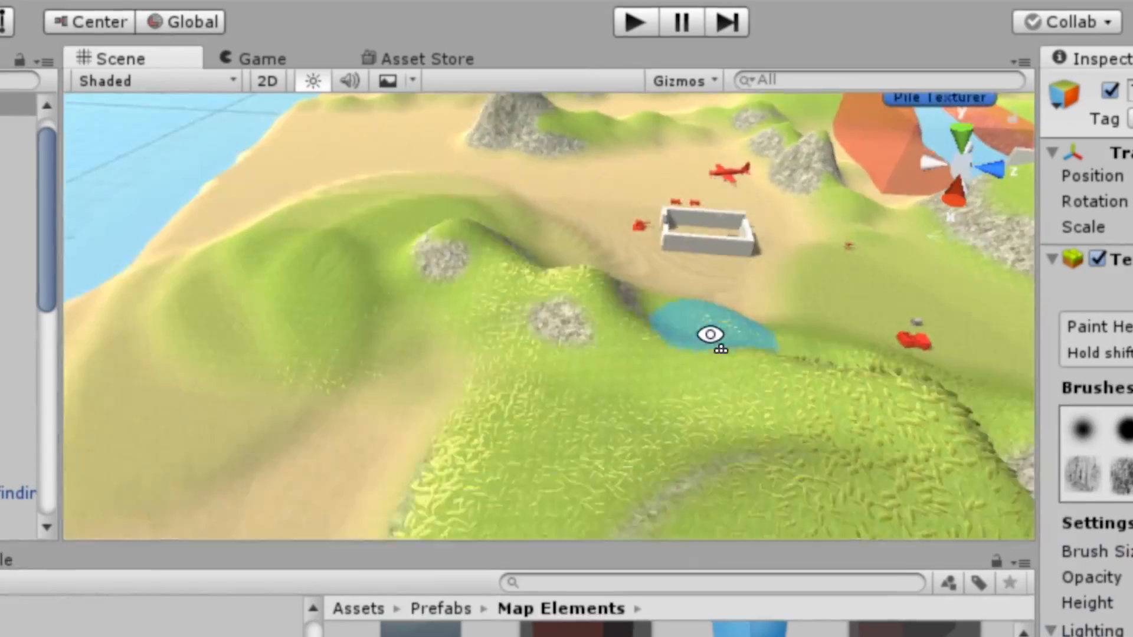
mouse_move(716, 336)
left_mouse_down()
mouse_move(530, 390)
mouse_move(511, 324)
mouse_move(293, 401)
left_mouse_up()
right_click_drag(293, 412, 366, 518)
scroll(308, 195, "down", 2)
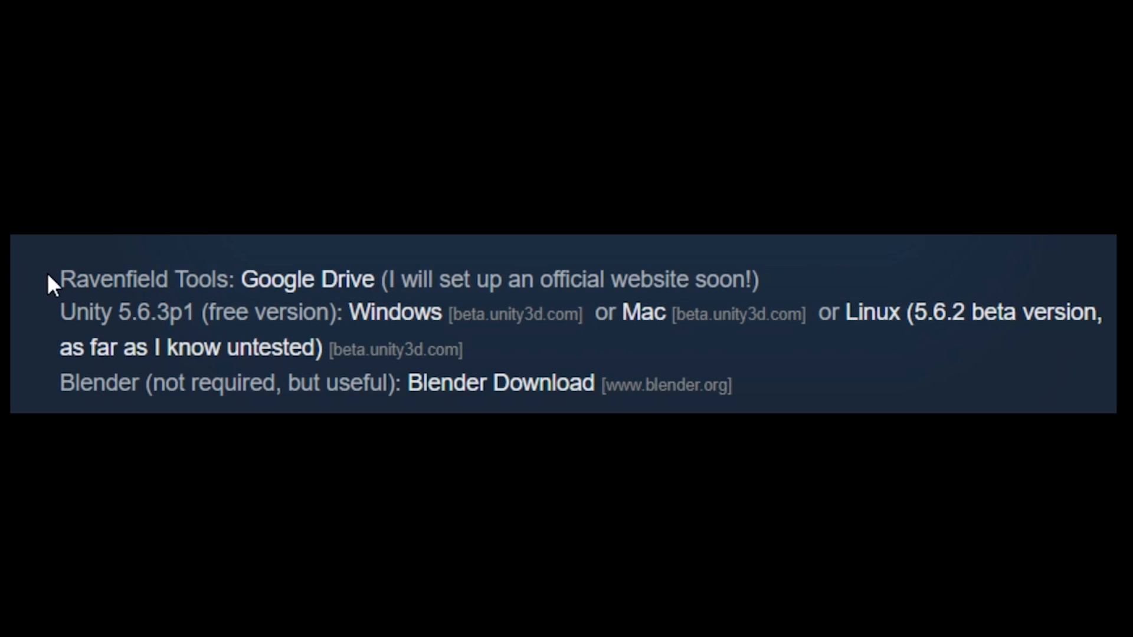
Download the Windows version of Unity 5.6.3p1 through the guide's link, continuing past the Steam notice to the external site
left_click_drag(56, 277, 825, 392)
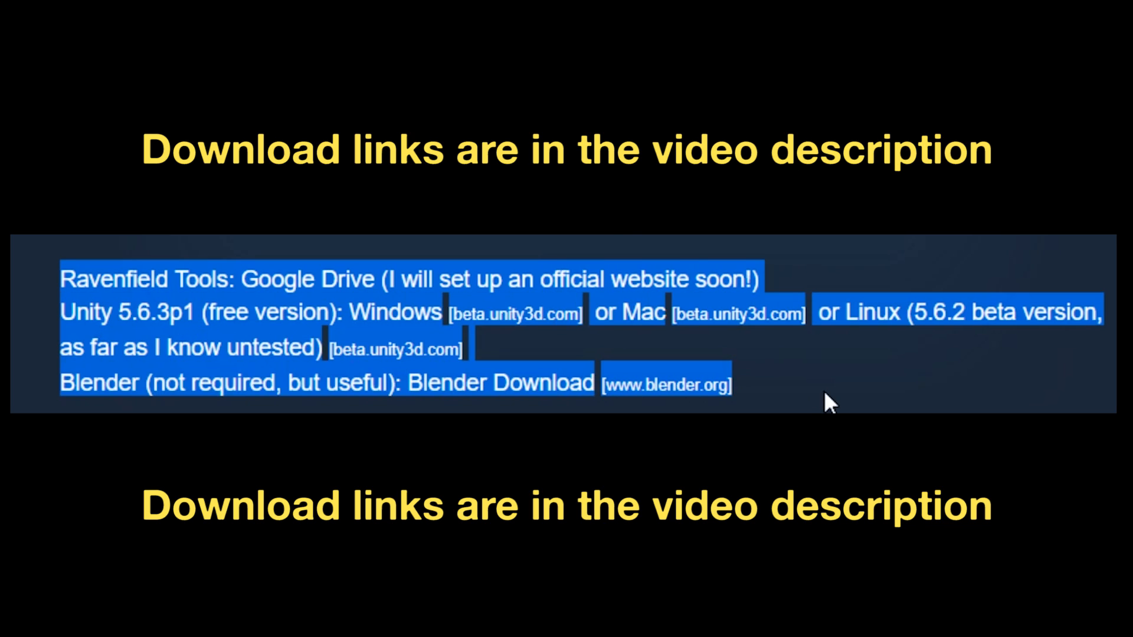
left_click_drag(118, 312, 197, 316)
left_click(428, 293)
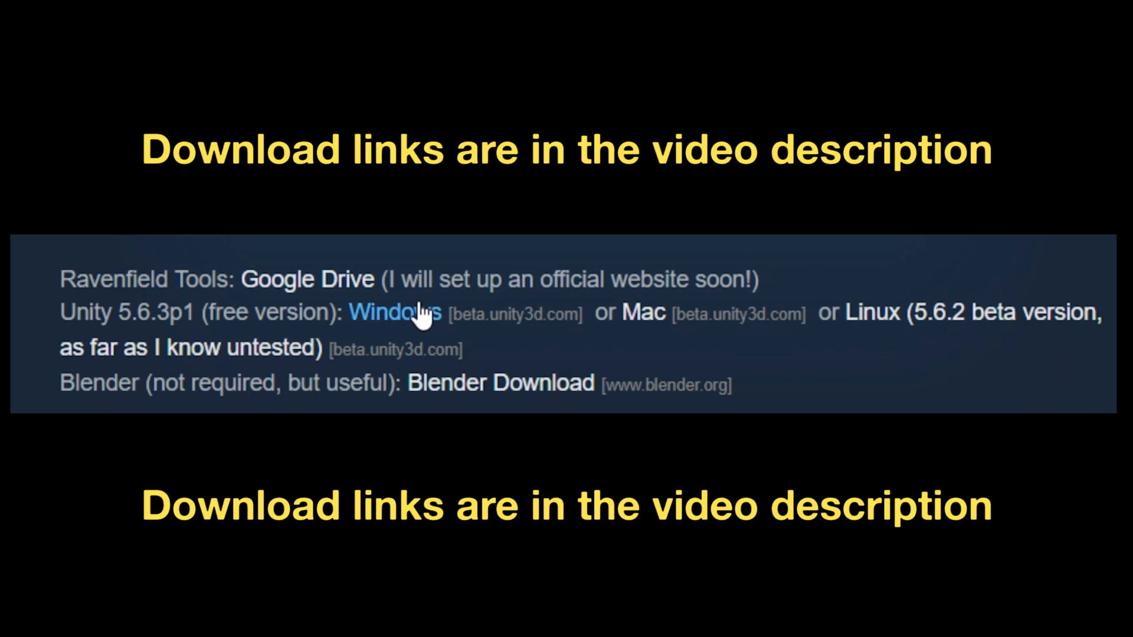
left_click(422, 313)
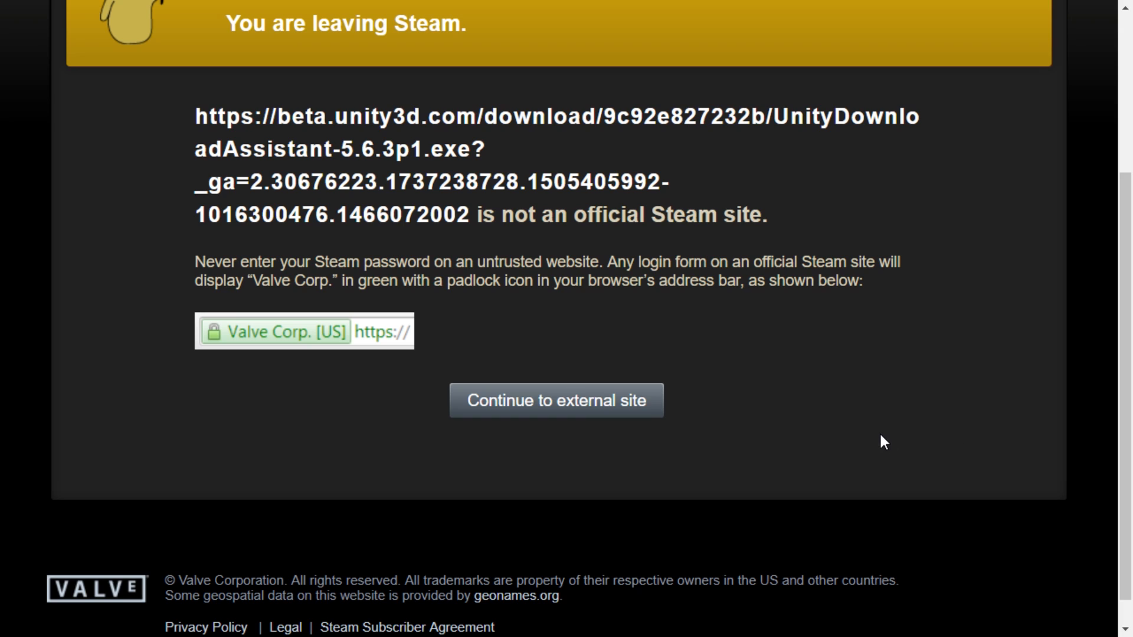
left_click(639, 405)
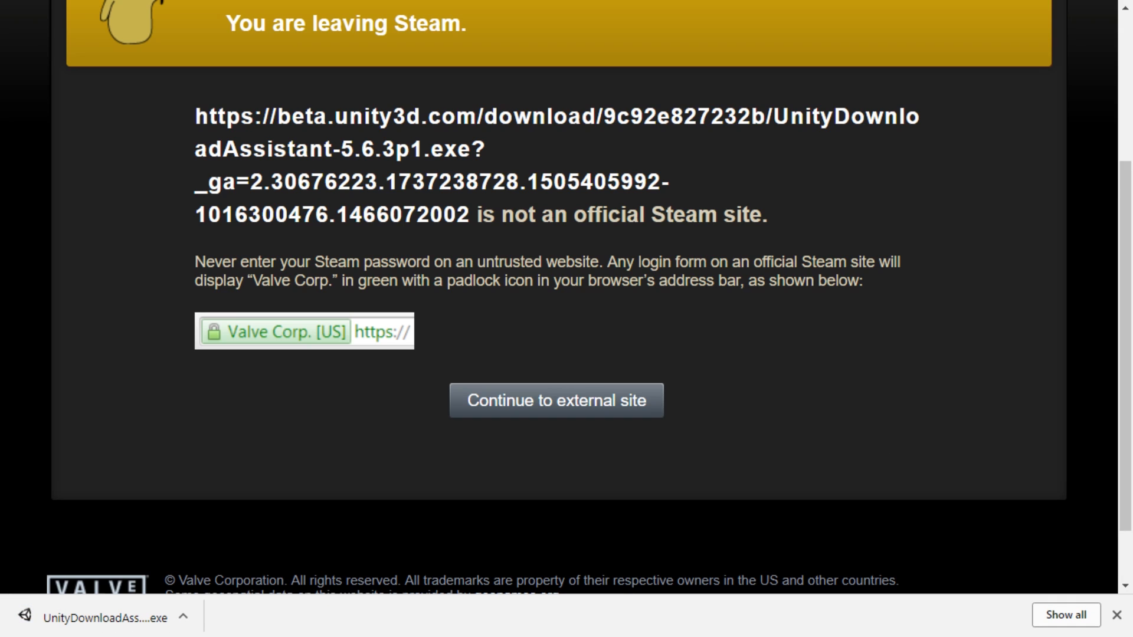
Run UnityDownloadAssistant-5.6.3p1.exe from the RFMAP folder and accept the license agreement
left_click_drag(1132, 190, 456, 66)
double_click(357, 170)
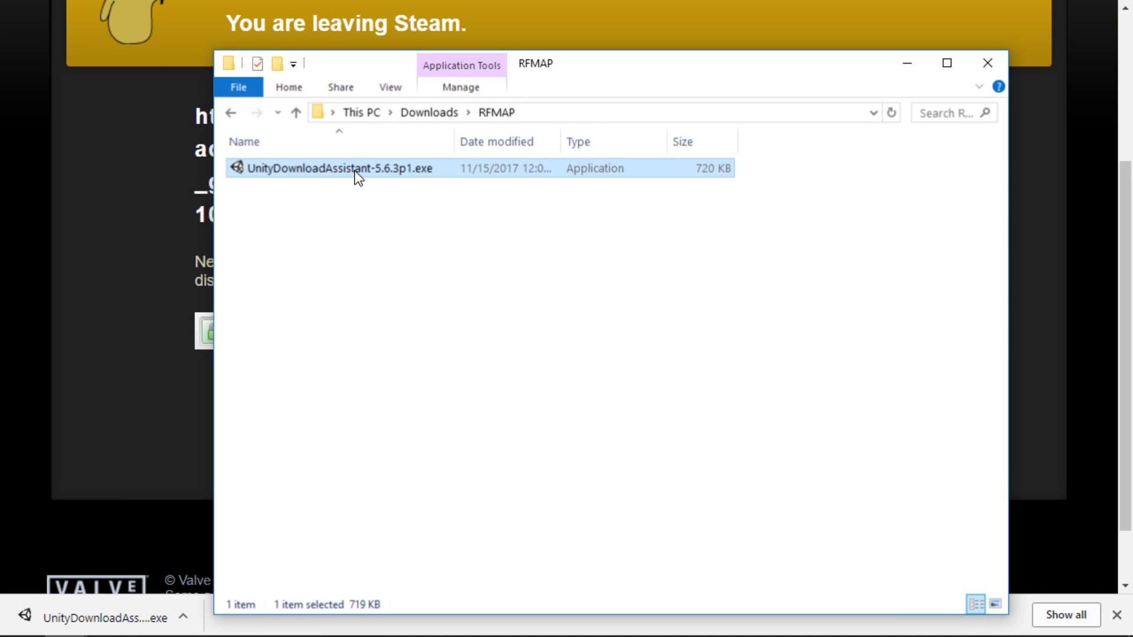
left_click(534, 490)
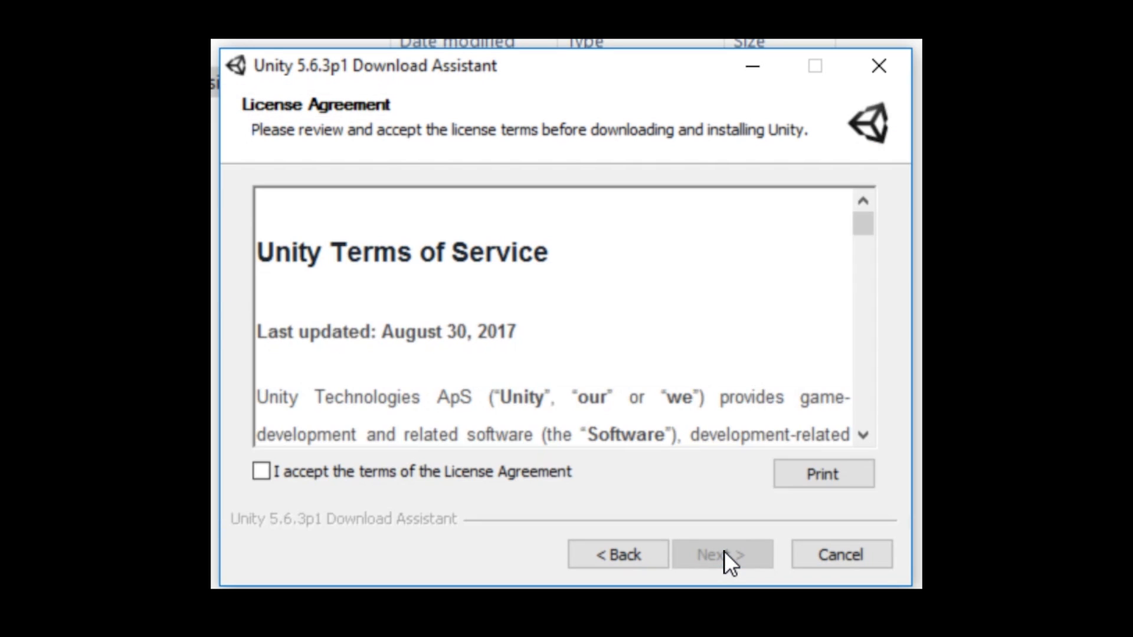
left_click(261, 472)
left_click(727, 557)
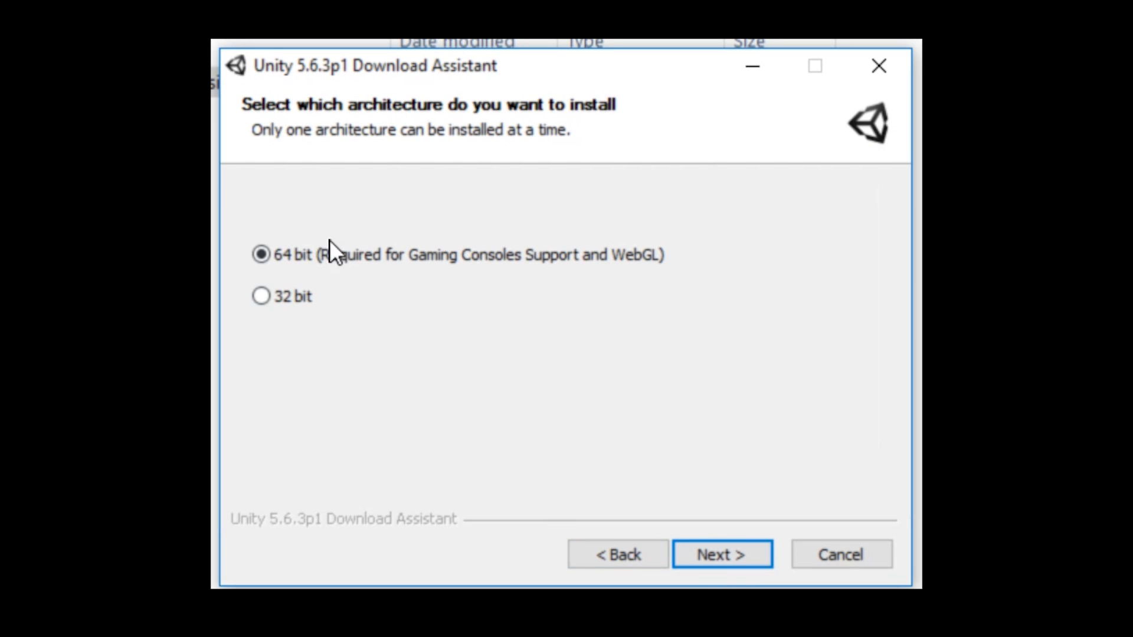
Use the 64 bit architecture and keep Unity 5.6.3p1, Standard Assets and Mac Build Support as the components to install
key("Return")
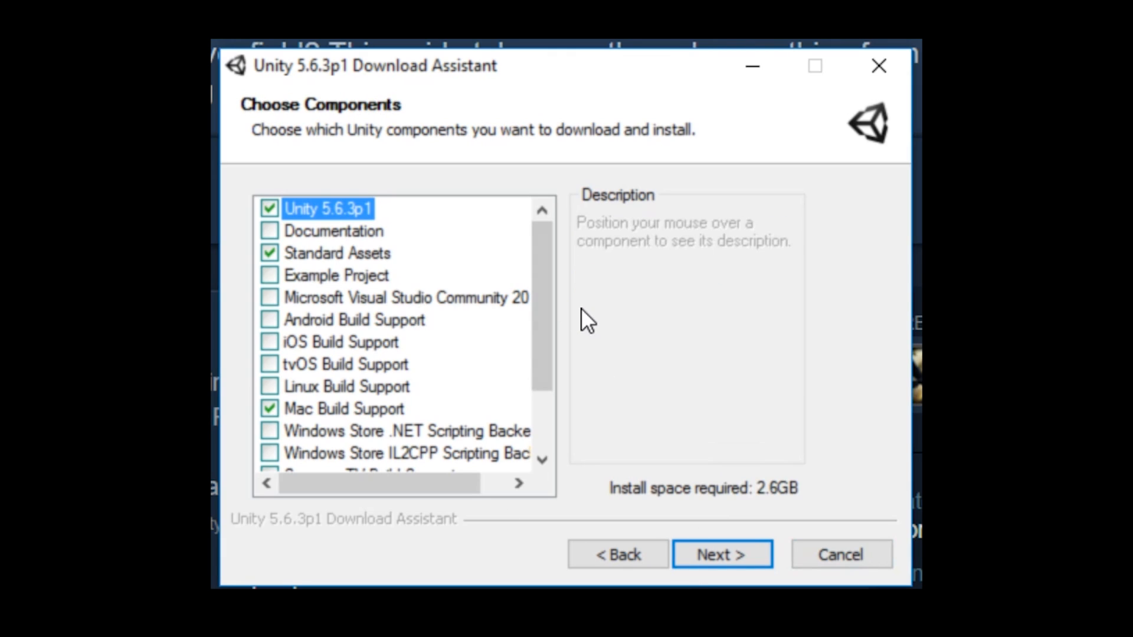
scroll(394, 427, "down", 2)
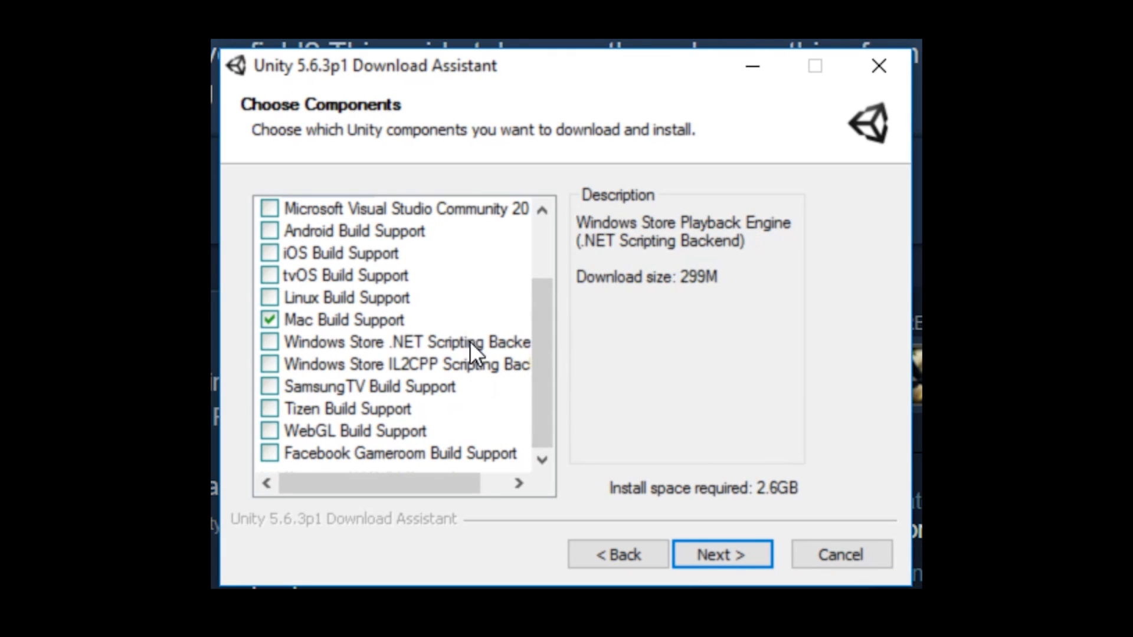
scroll(471, 354, "up", 2)
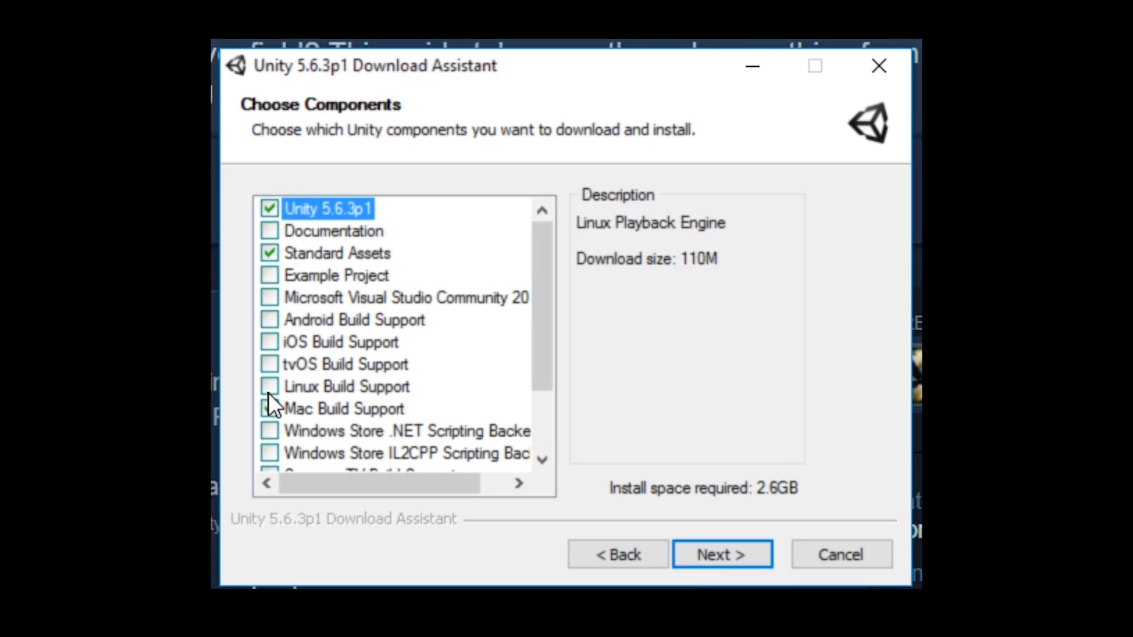
left_click(391, 252)
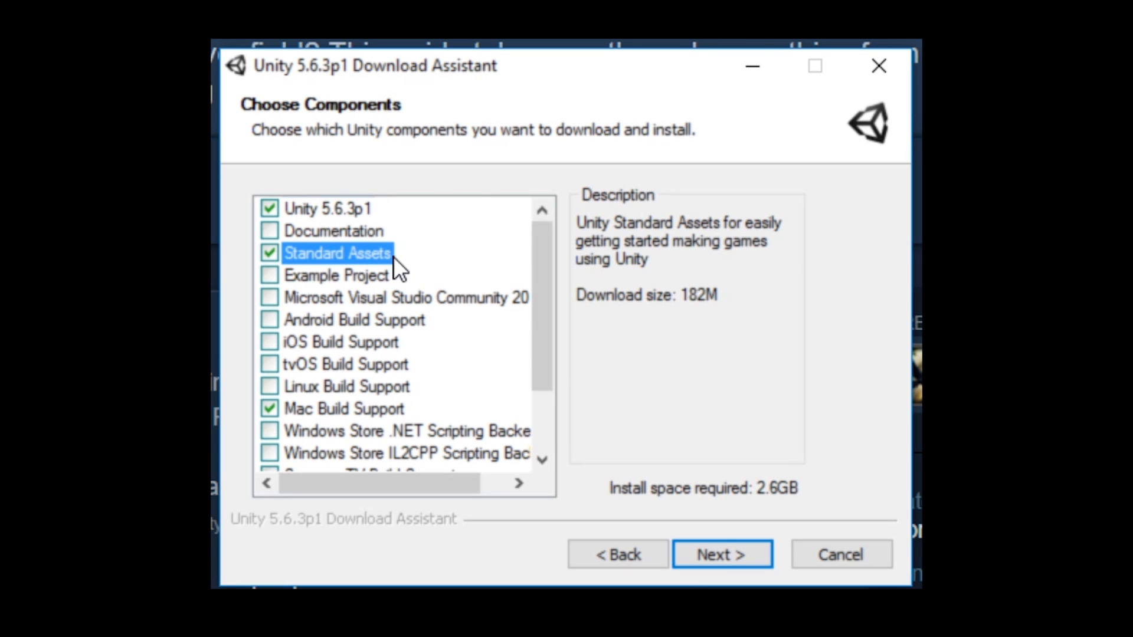
left_click(265, 205)
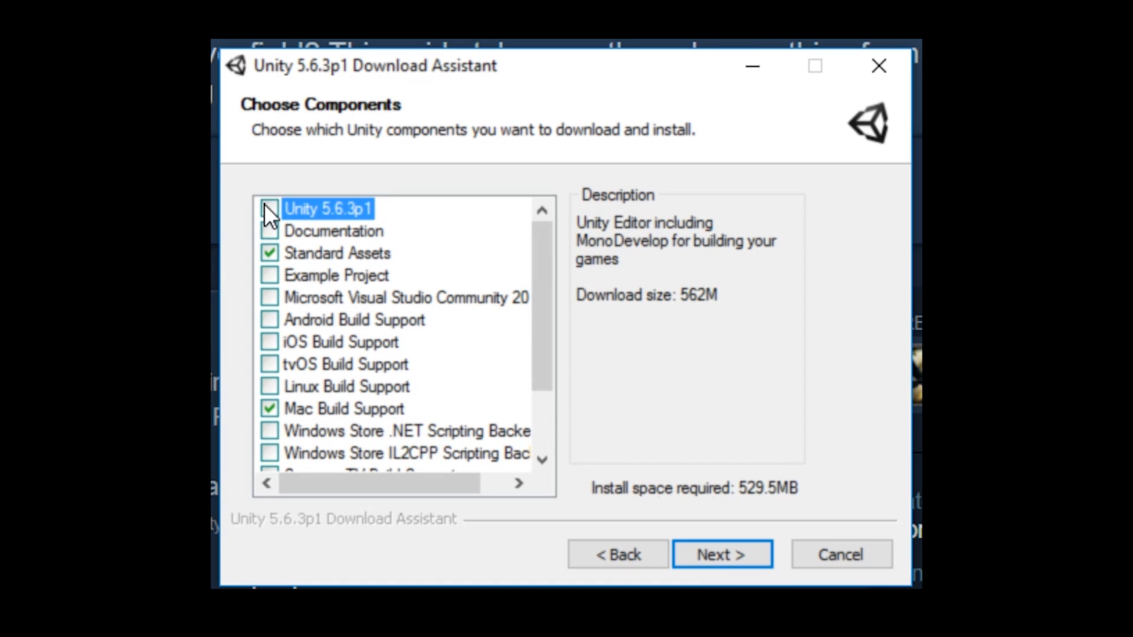
left_click(264, 205)
left_click(301, 409)
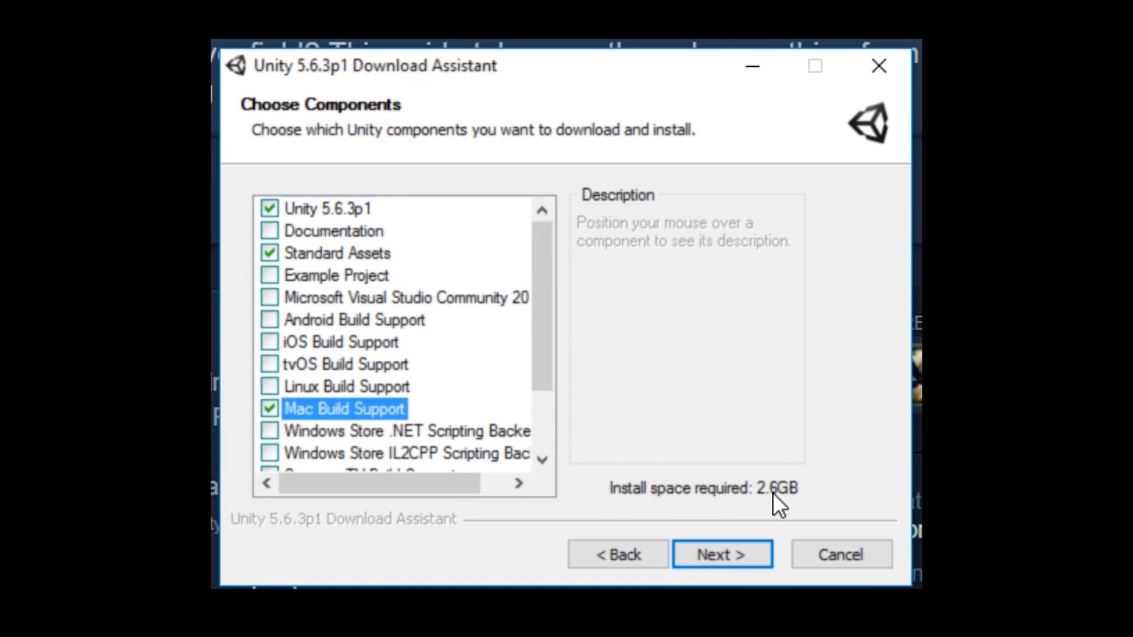
left_click(746, 556)
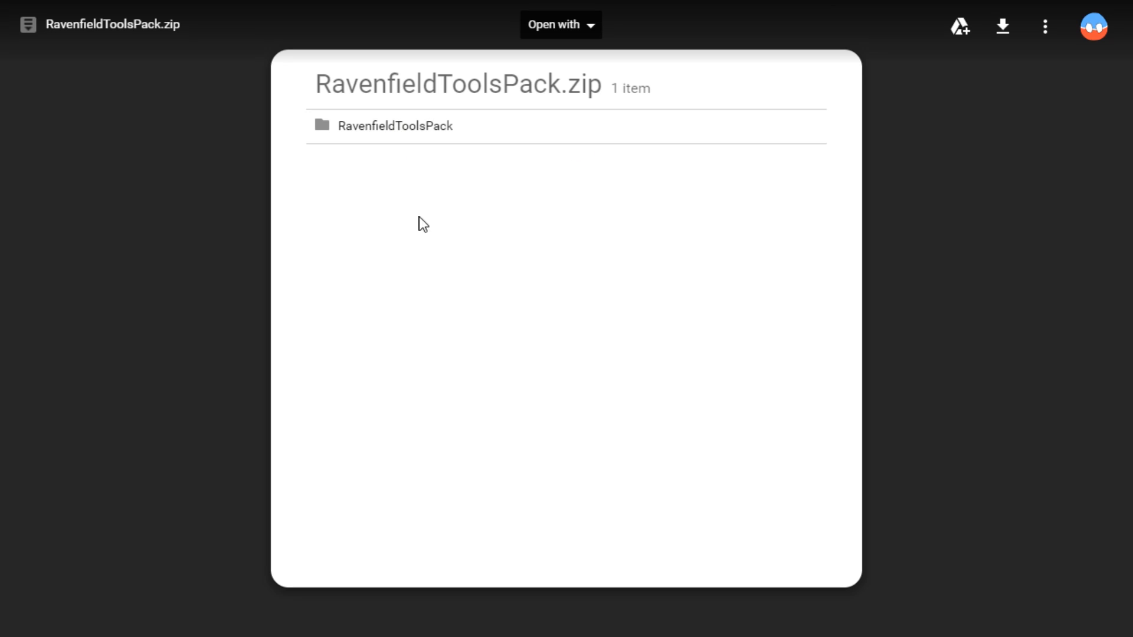
Download RavenfieldToolsPack.zip from Google Drive and check its size and modification date in the file details
left_click(1001, 29)
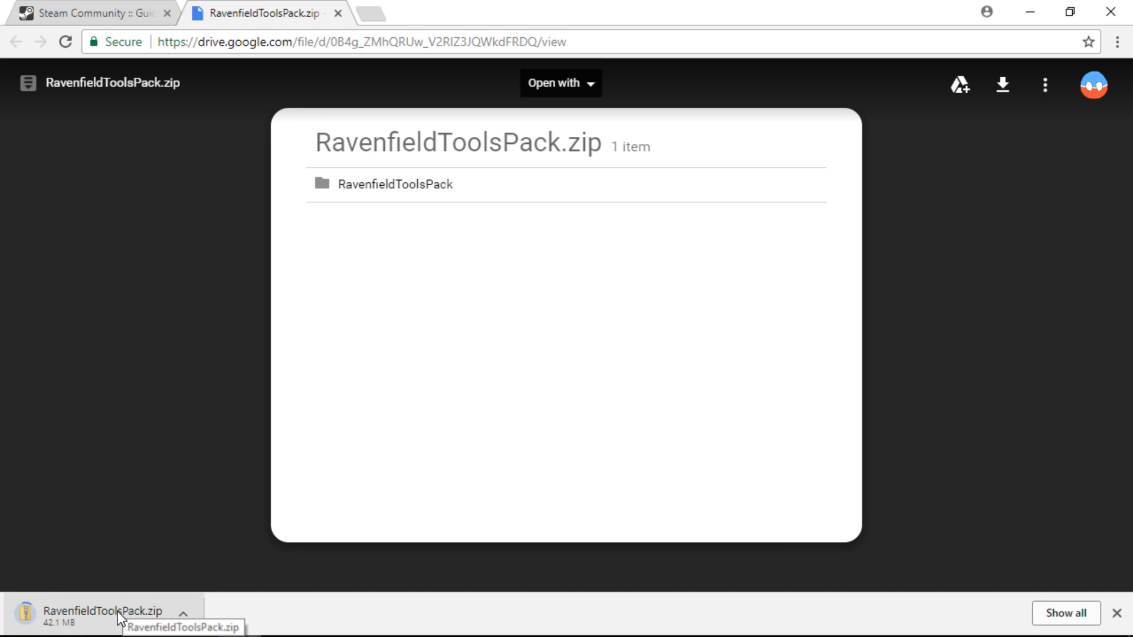
left_click(1045, 85)
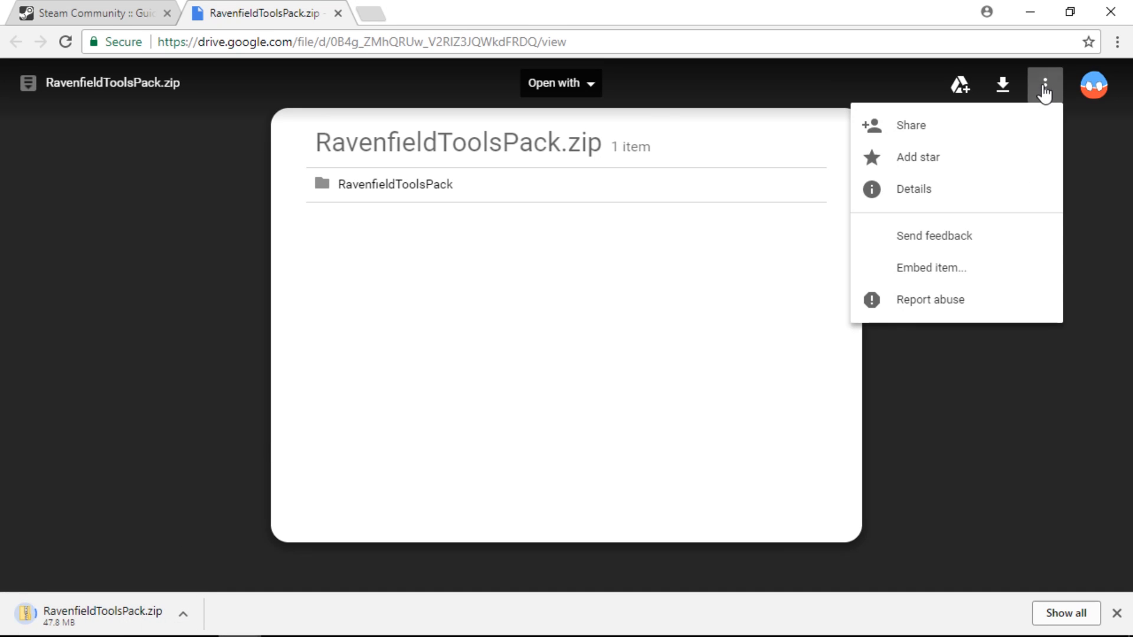
double_click(937, 206)
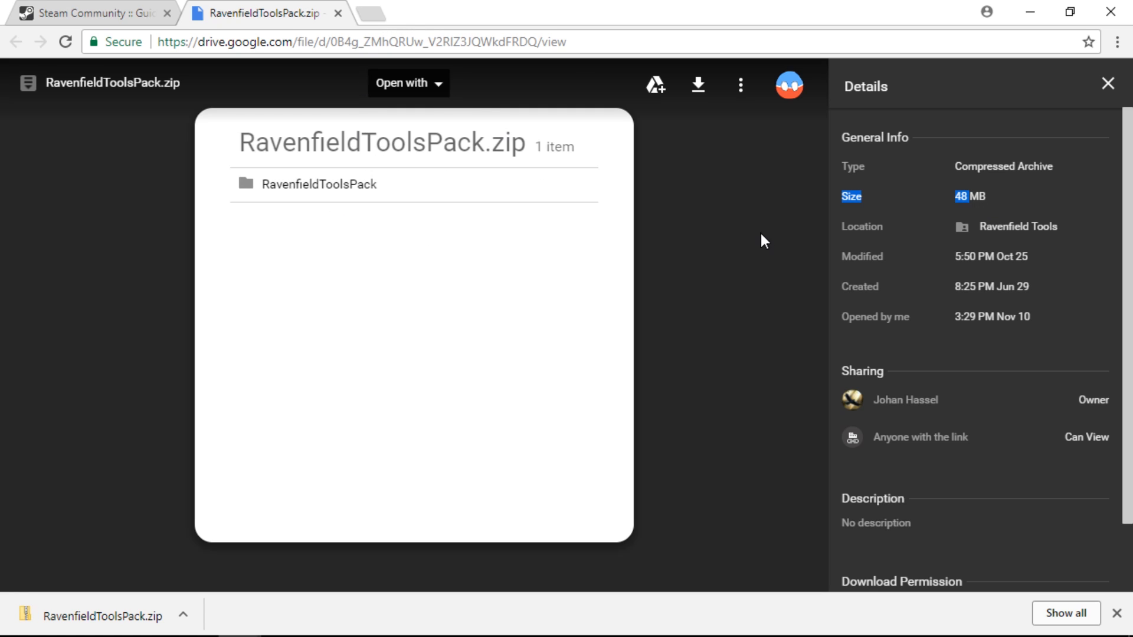
left_click(741, 86)
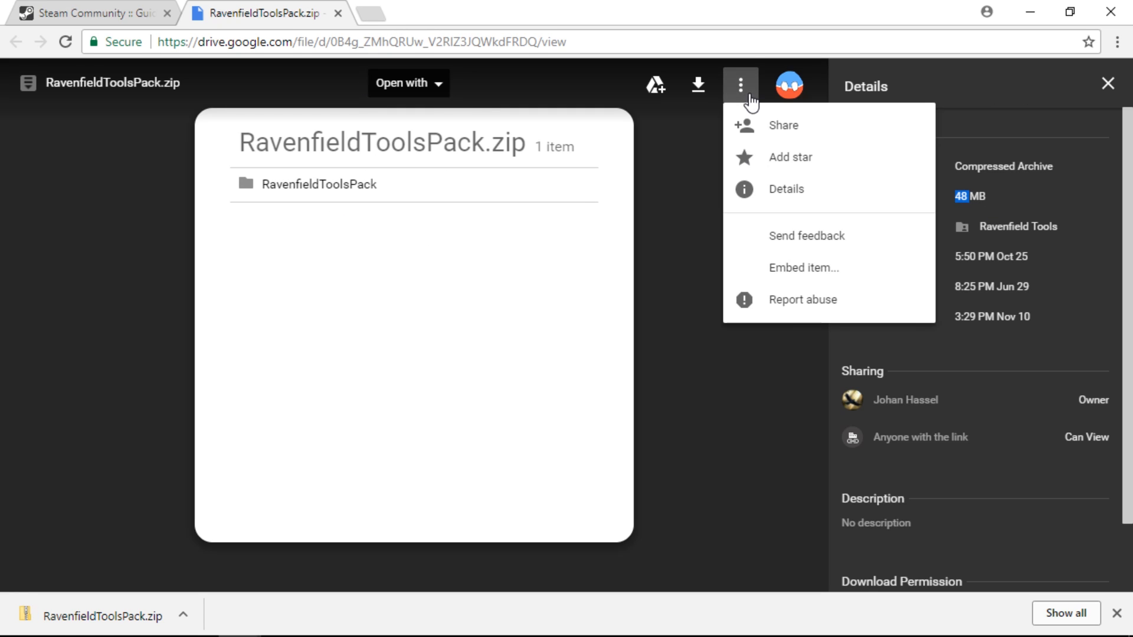
left_click(783, 188)
left_click(1044, 85)
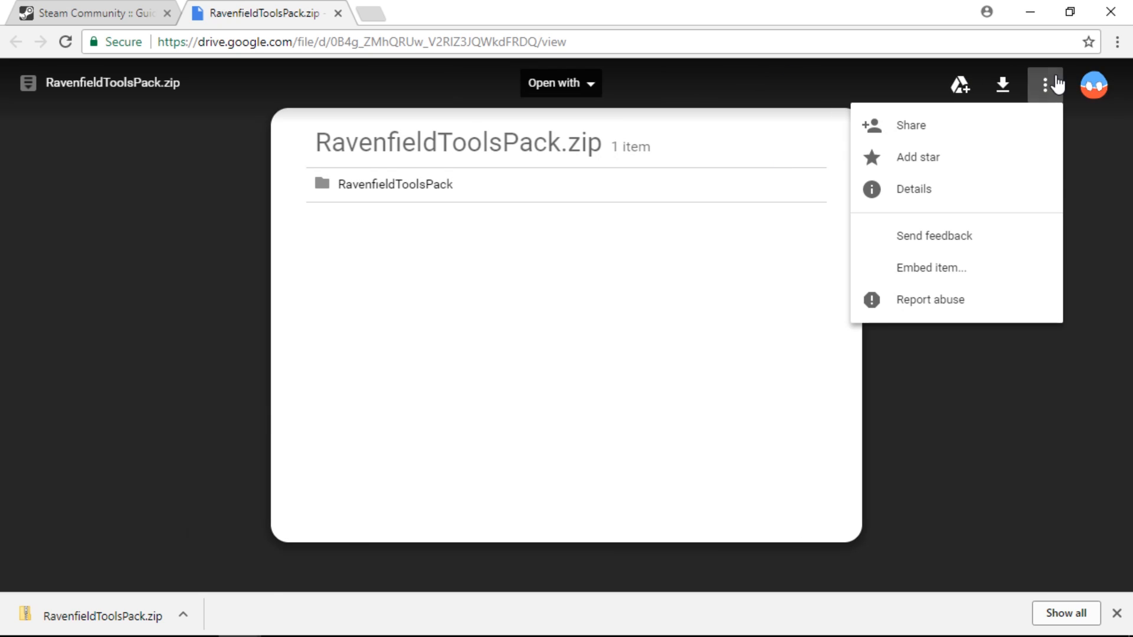
double_click(934, 204)
triple_click(1023, 256)
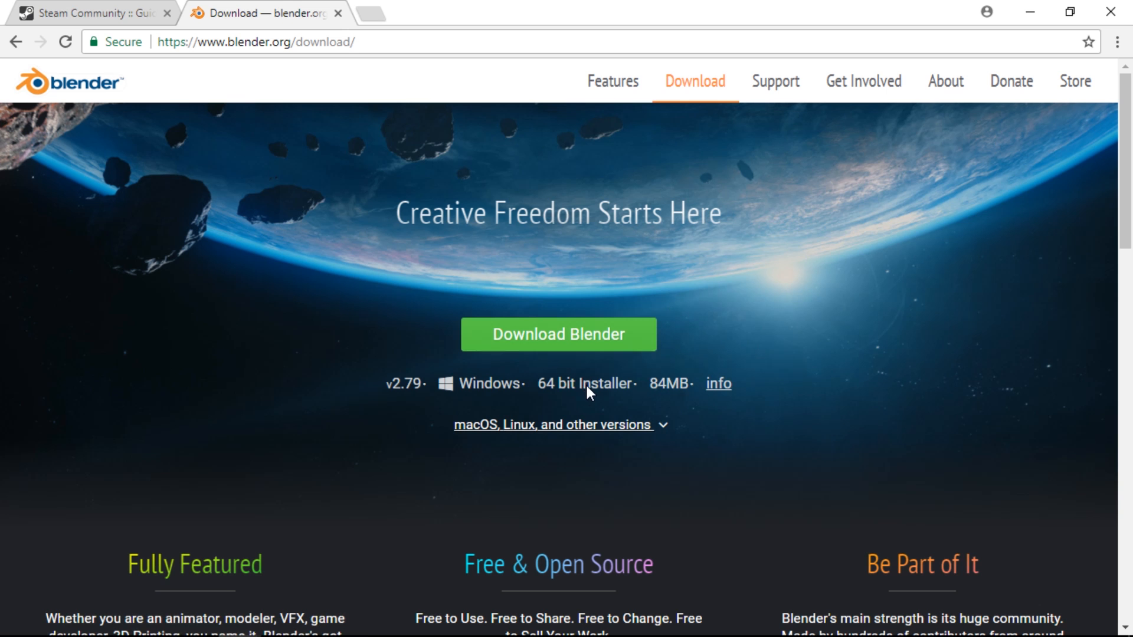
Download the Blender 2.79 64 bit installer for Windows and accept the license terms in its setup
left_click(593, 337)
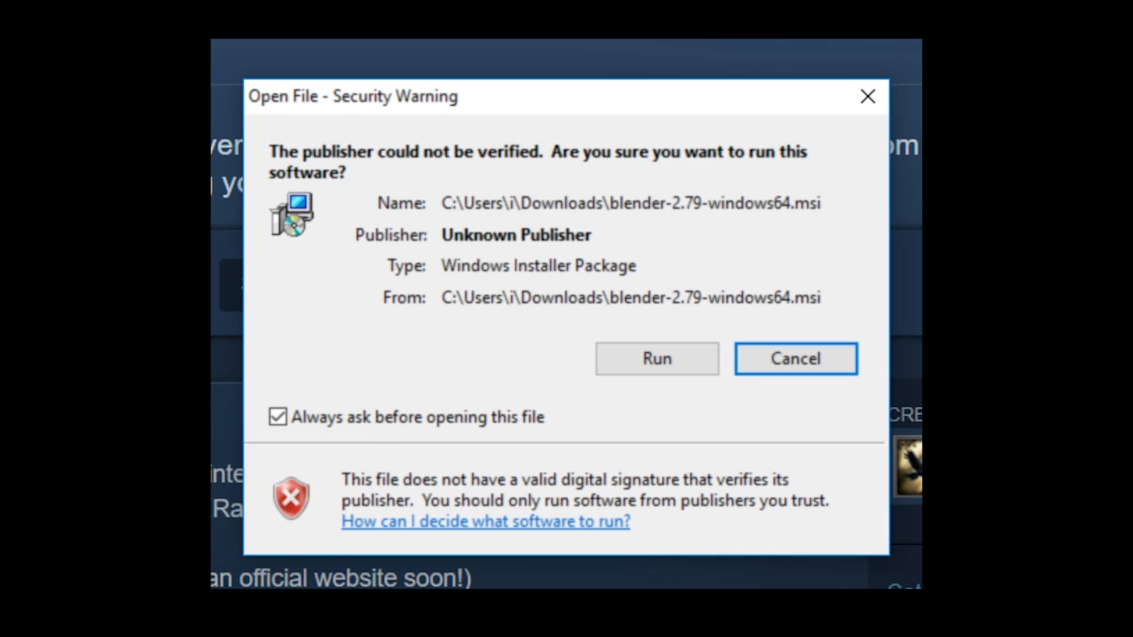
left_click(655, 363)
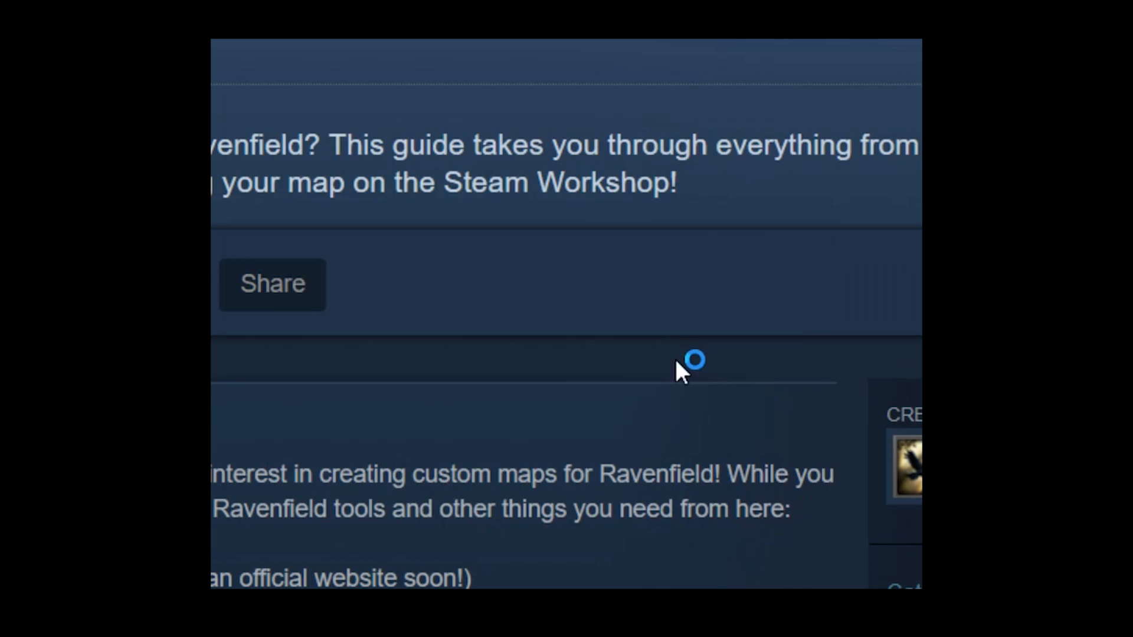
left_click(714, 543)
left_click(327, 483)
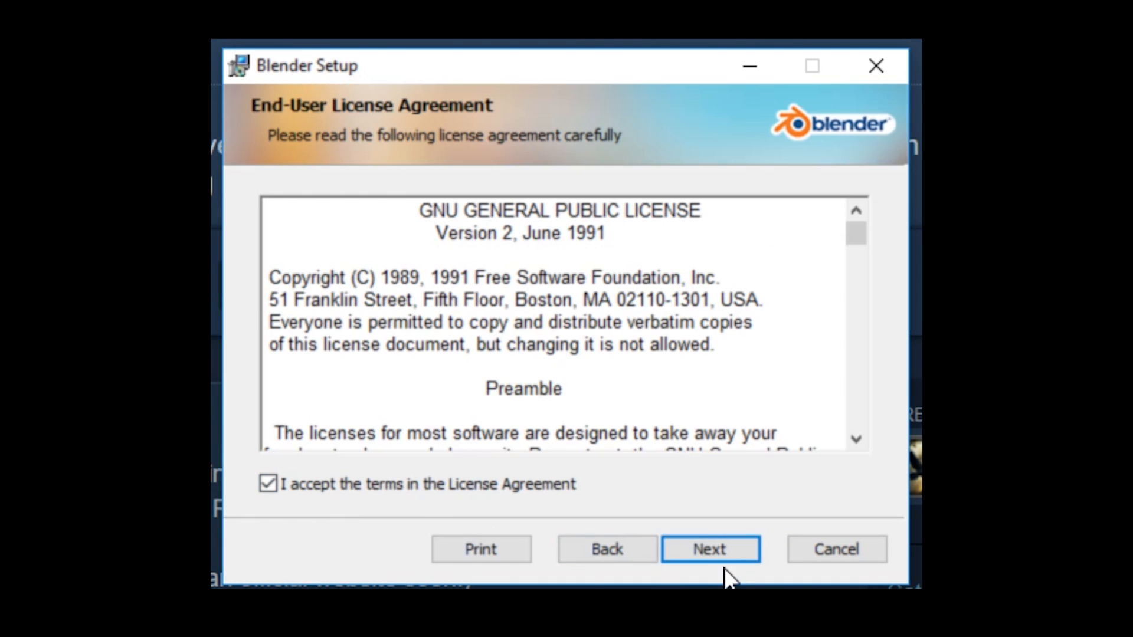
left_click(717, 545)
Keep both the Blender and Blenderplayer features in the custom setup and start the installation
left_click(409, 303)
left_click(497, 287)
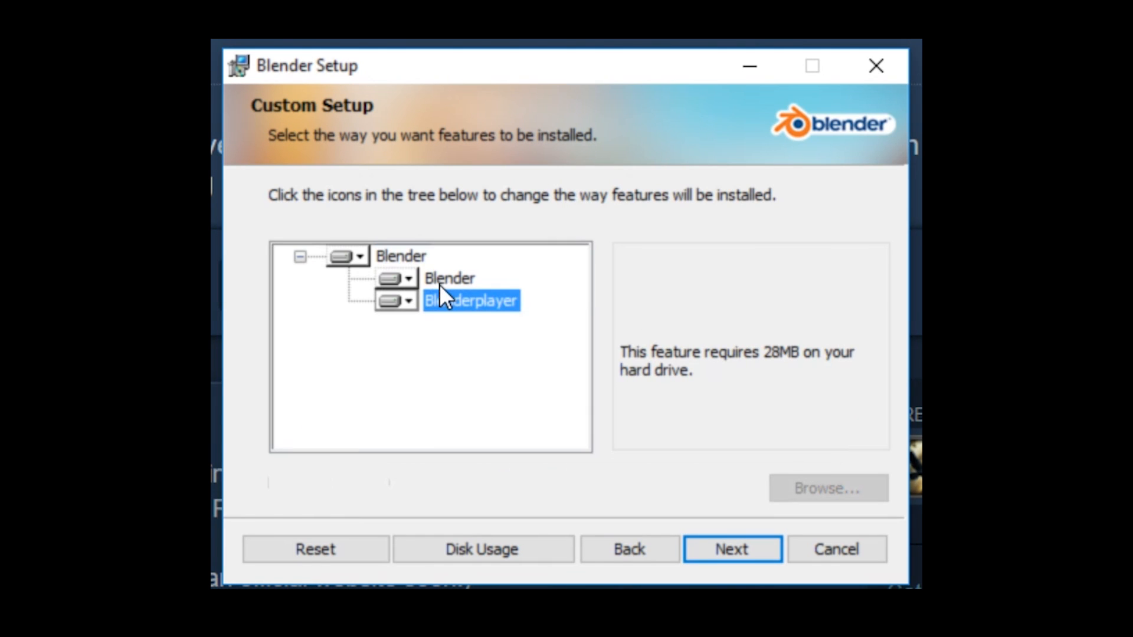
left_click(439, 284)
left_click(458, 300)
left_click(734, 537)
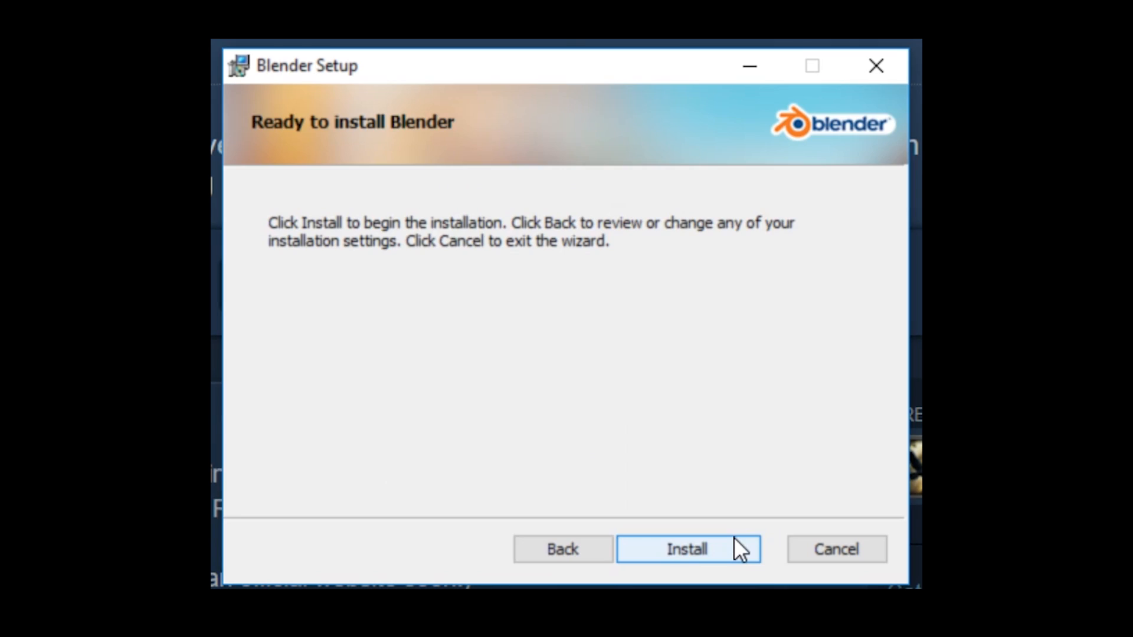
left_click(710, 547)
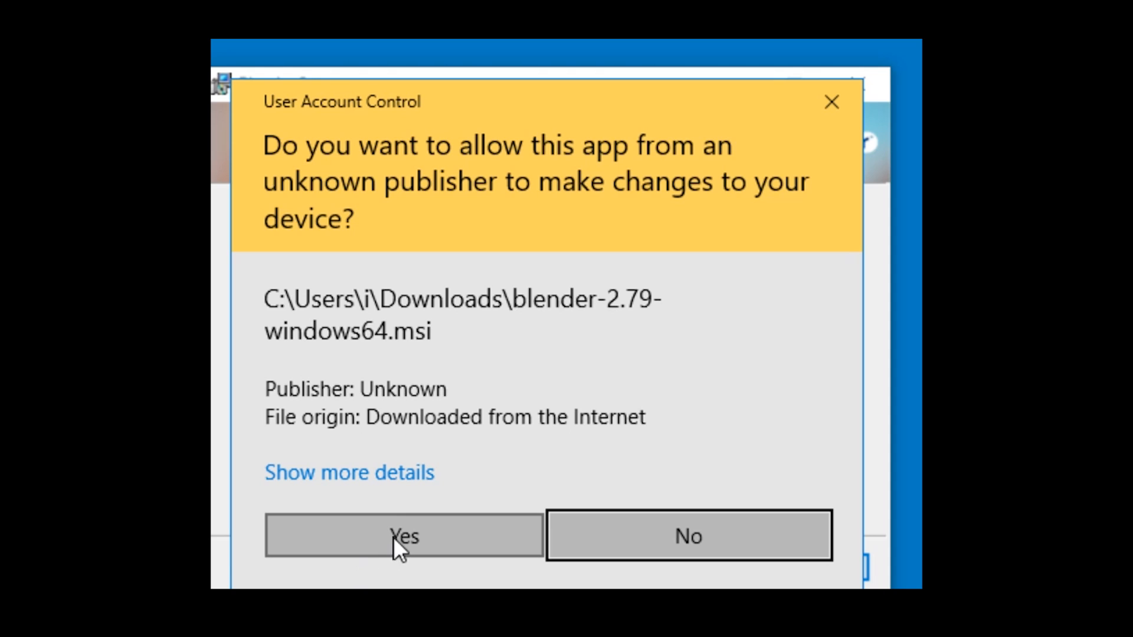
Finish the Blender setup and delete the blender shortcut from the desktop
left_click(393, 539)
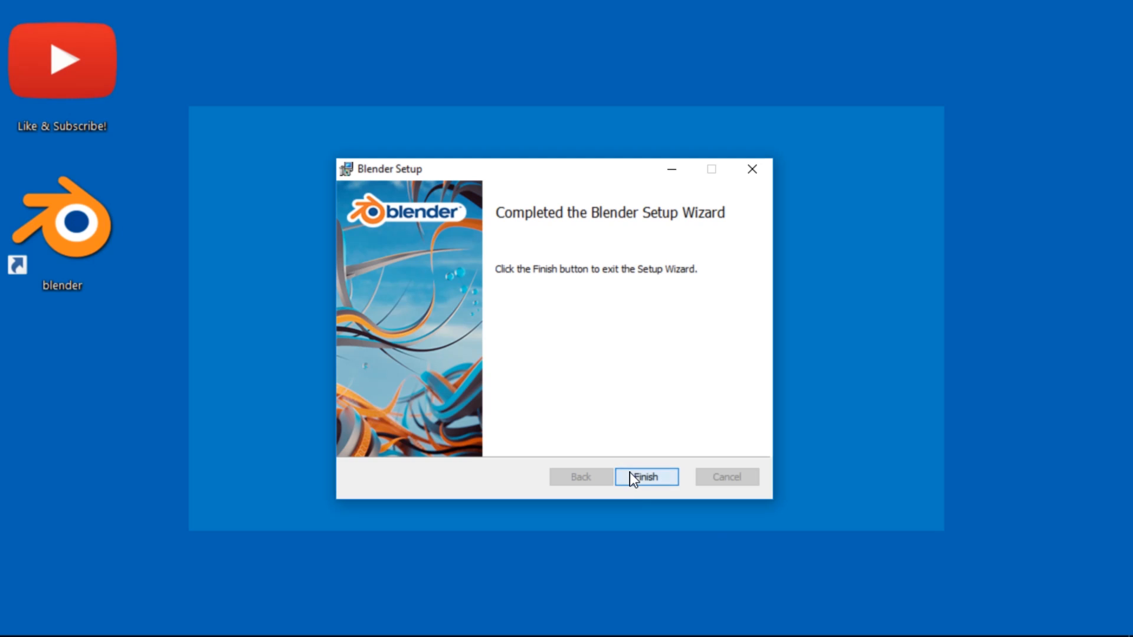
left_click(646, 477)
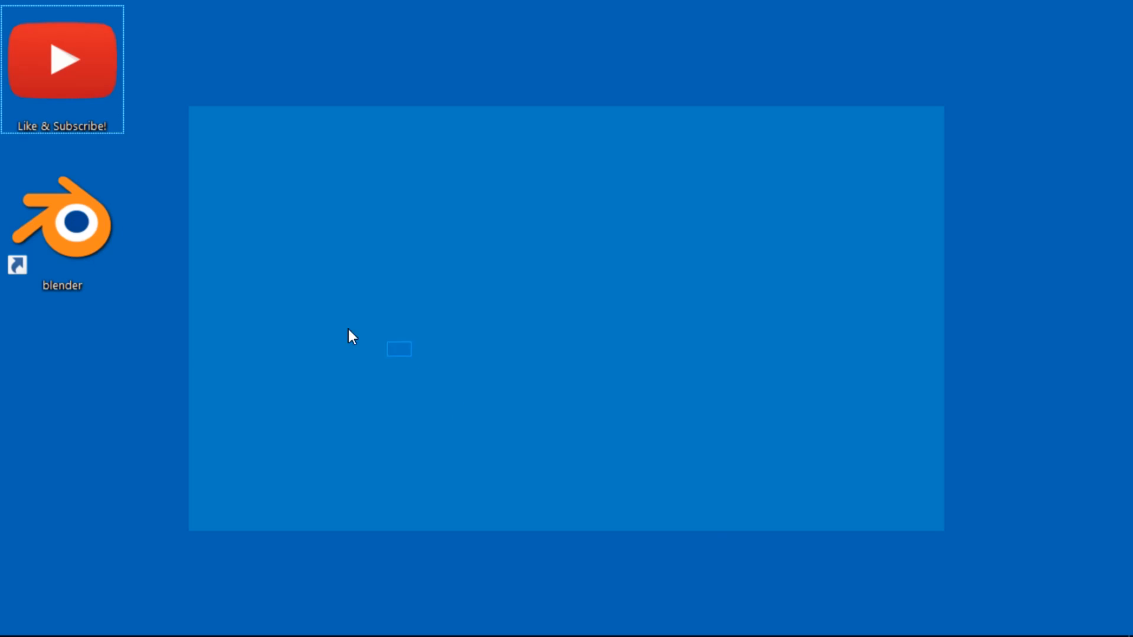
key("Delete")
key("Return")
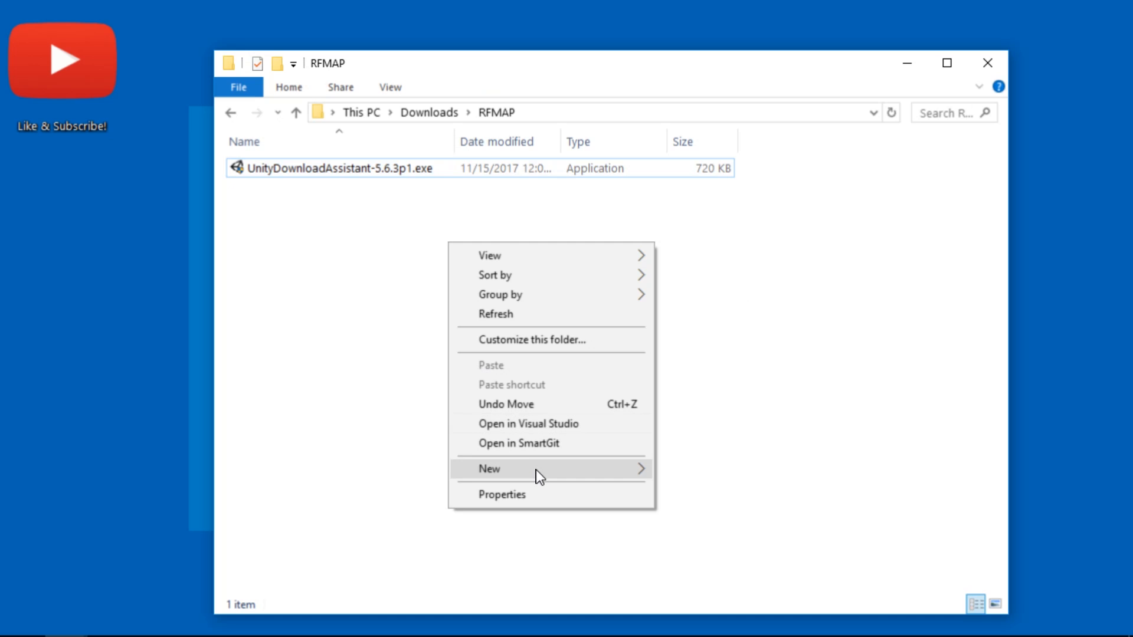
Create a new empty file named file.blend in the RFMAP folder
mouse_move(535, 470)
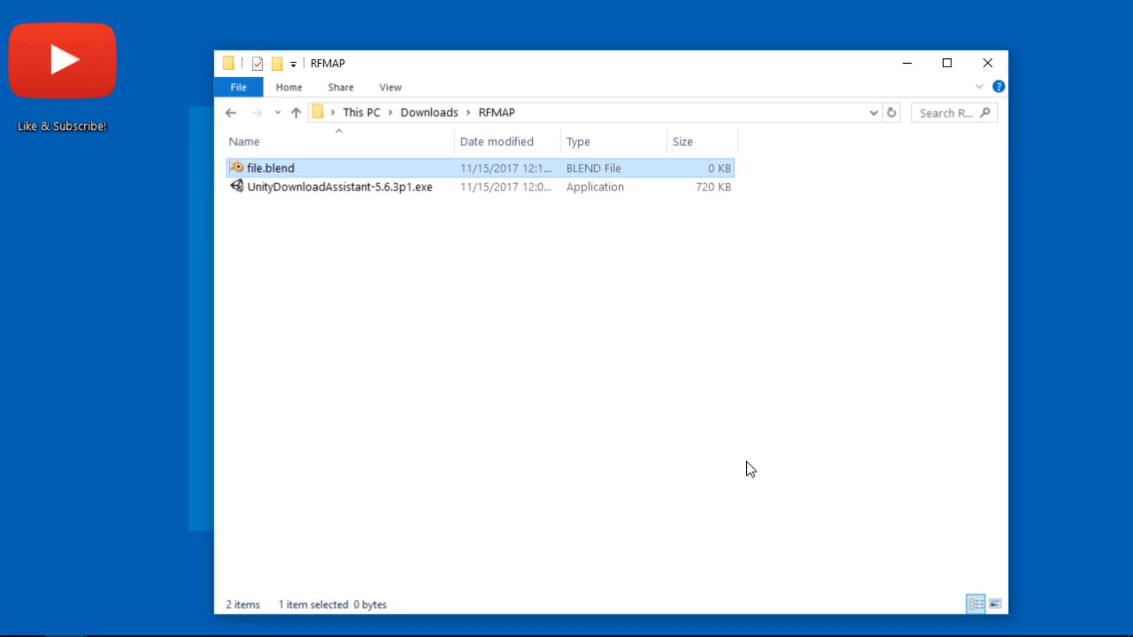
left_click(750, 469)
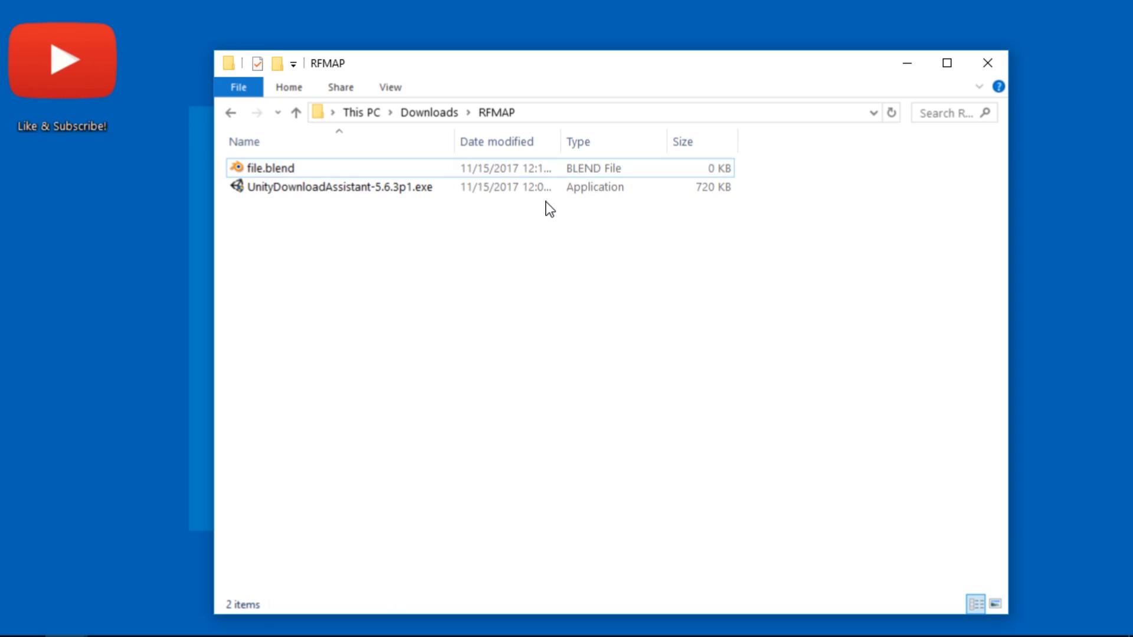
Open file.blend from the RFMAP folder to check which Blender version .blend files launch in, and close it again
double_click(295, 168)
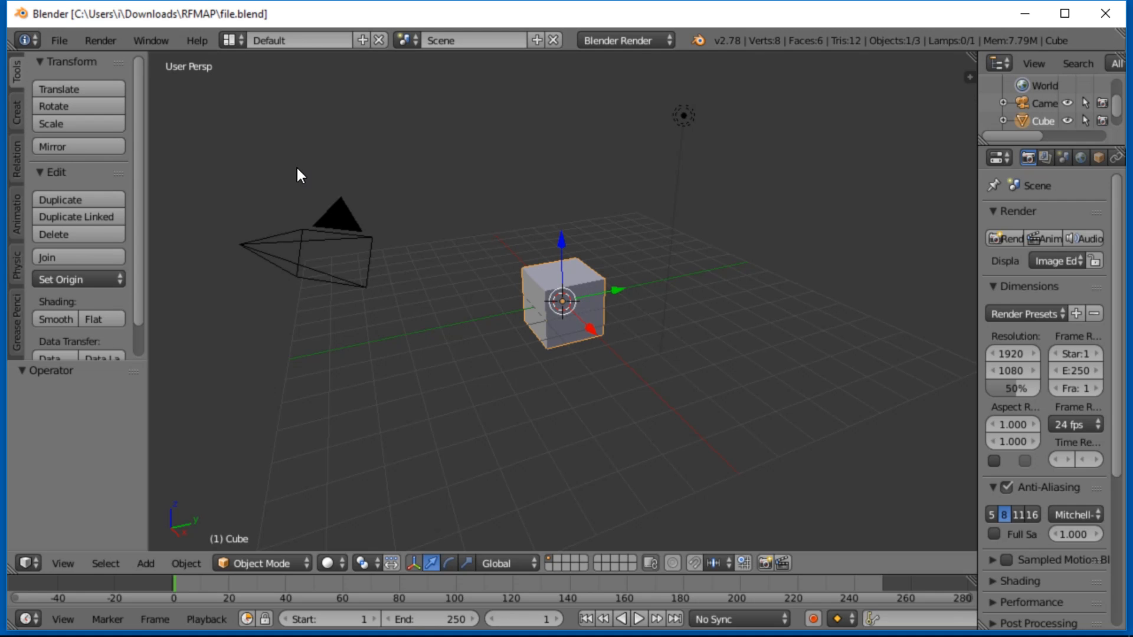
left_click_drag(1110, 3, 1110, 6)
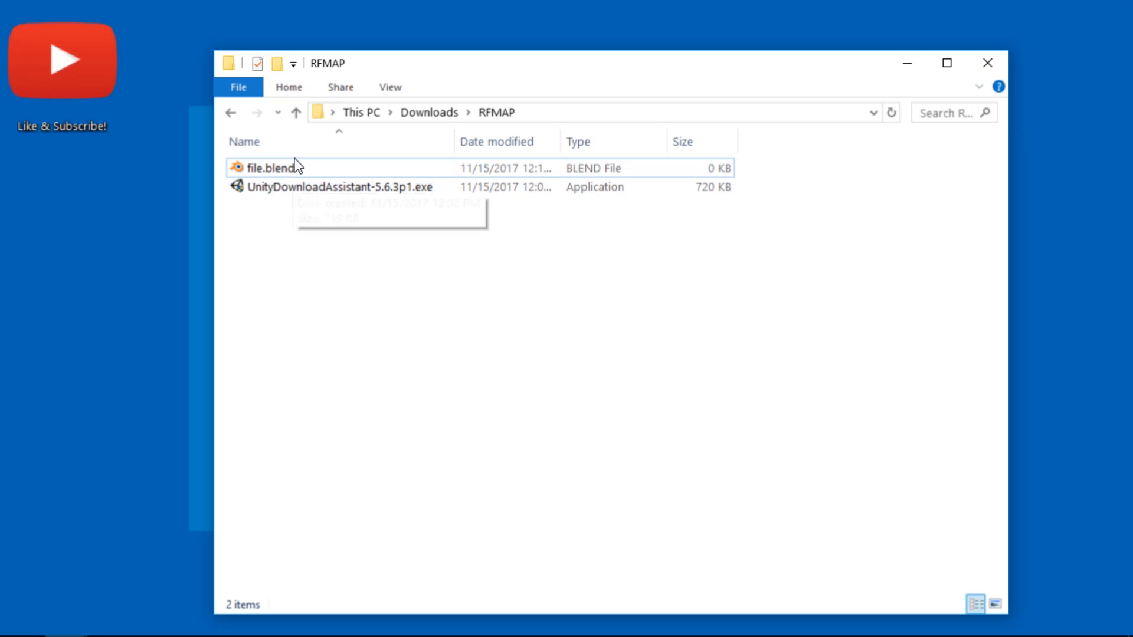
left_click(289, 168)
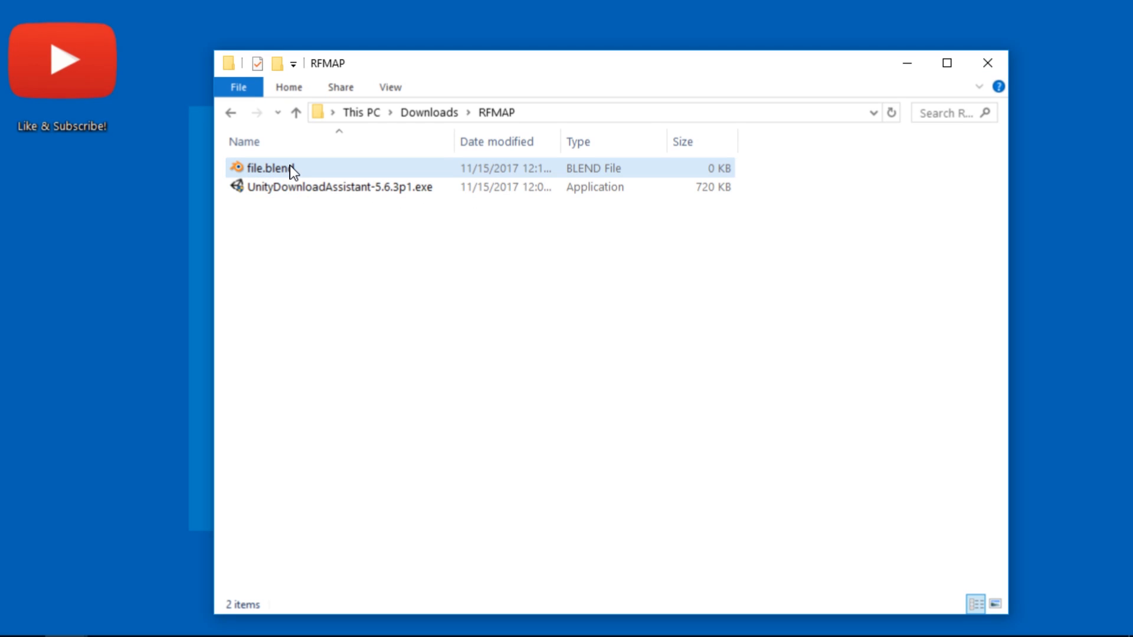
Start changing the default app for .blend files in the properties of file.blend, browsing to Program Files\Blender Foundation\Blender on drive C
right_click(290, 169)
left_click(374, 399)
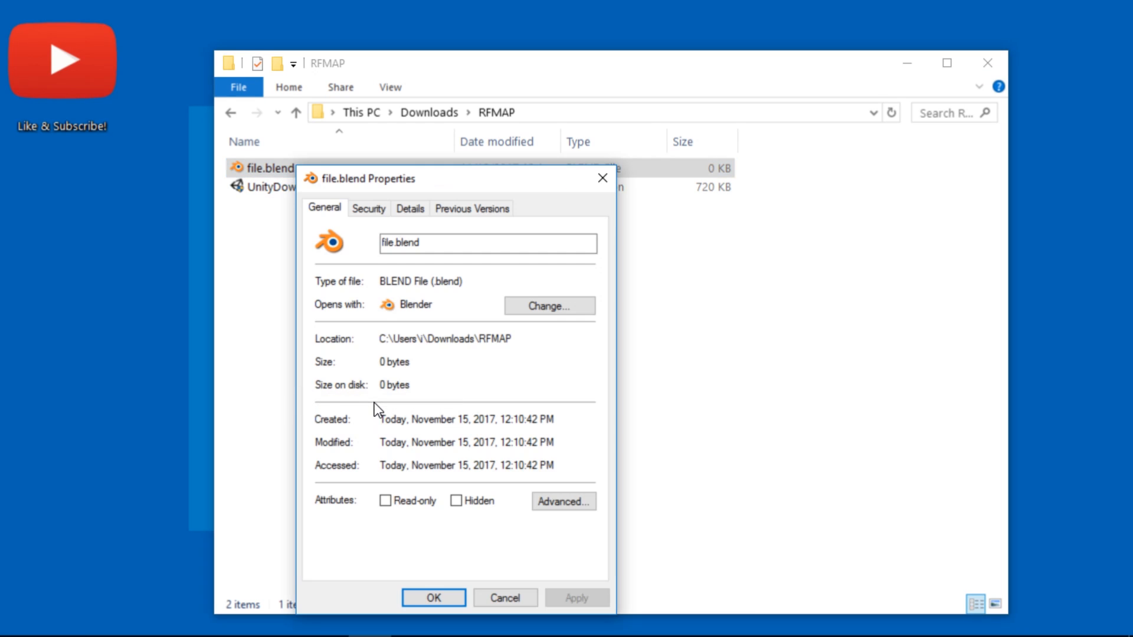
left_click(553, 307)
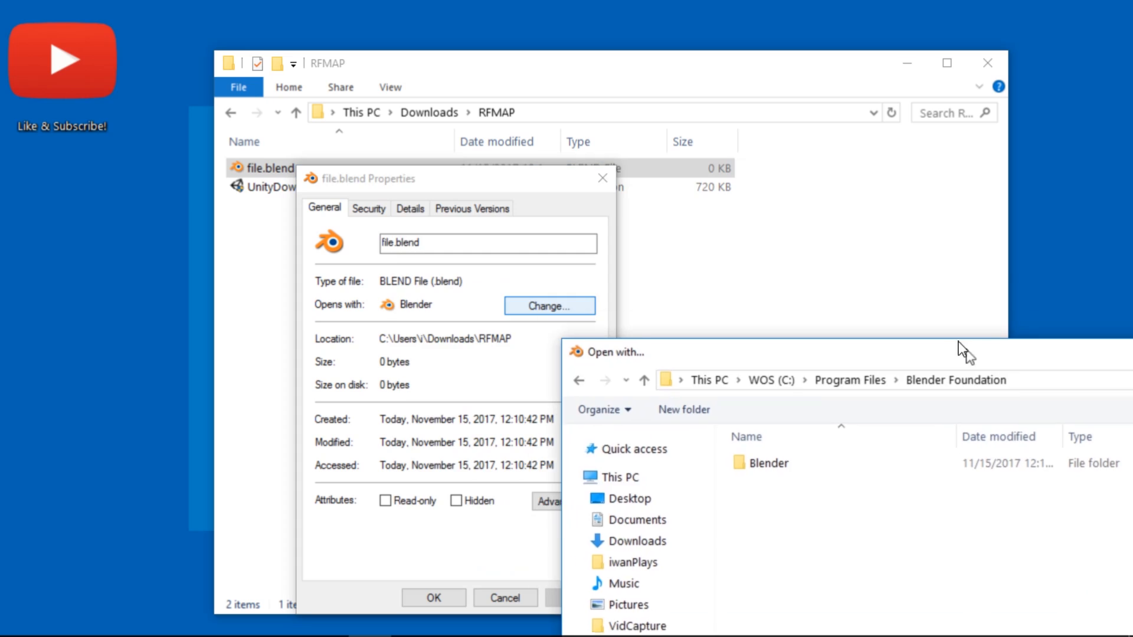
left_click_drag(963, 349, 693, 169)
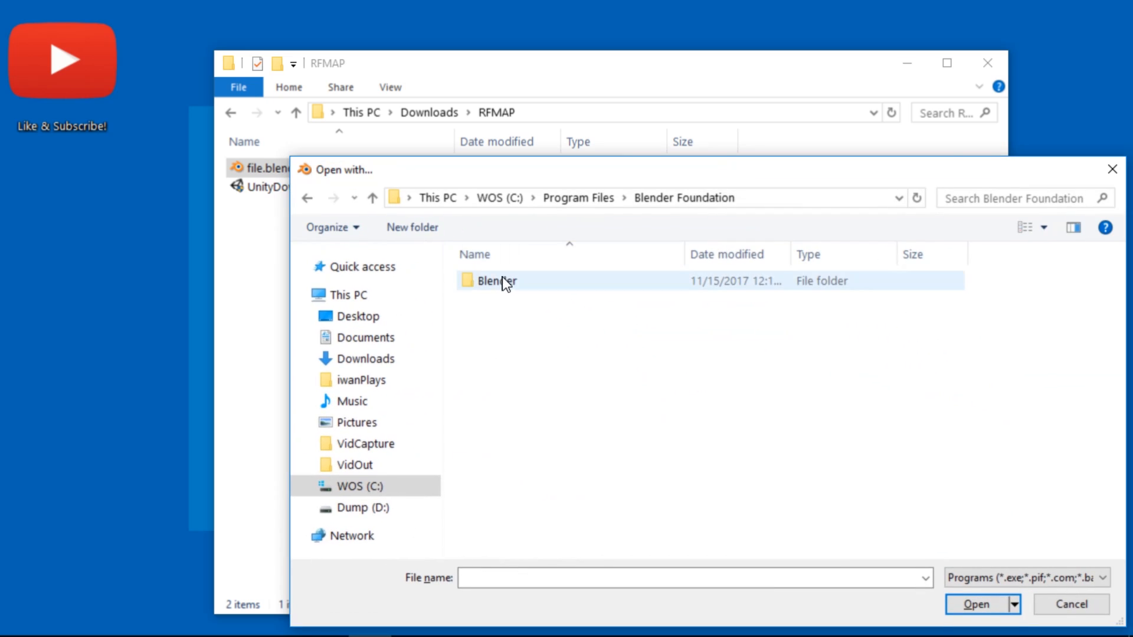
double_click(506, 282)
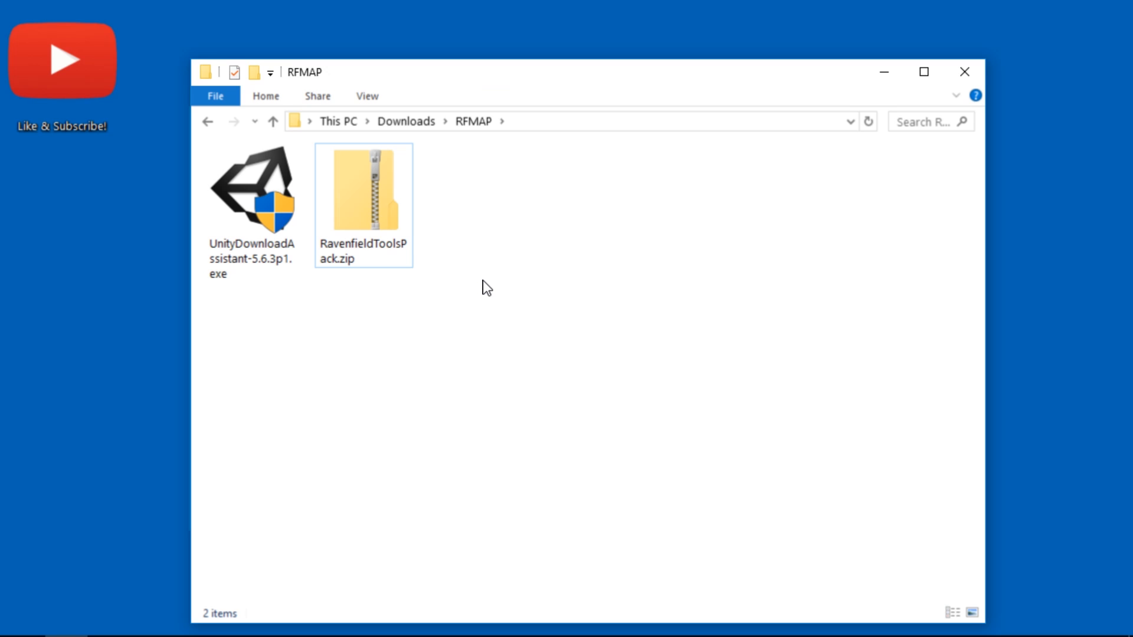
Create a new folder named Folder next to RavenfieldToolsPack.zip in the RFMAP folder
left_click(385, 196)
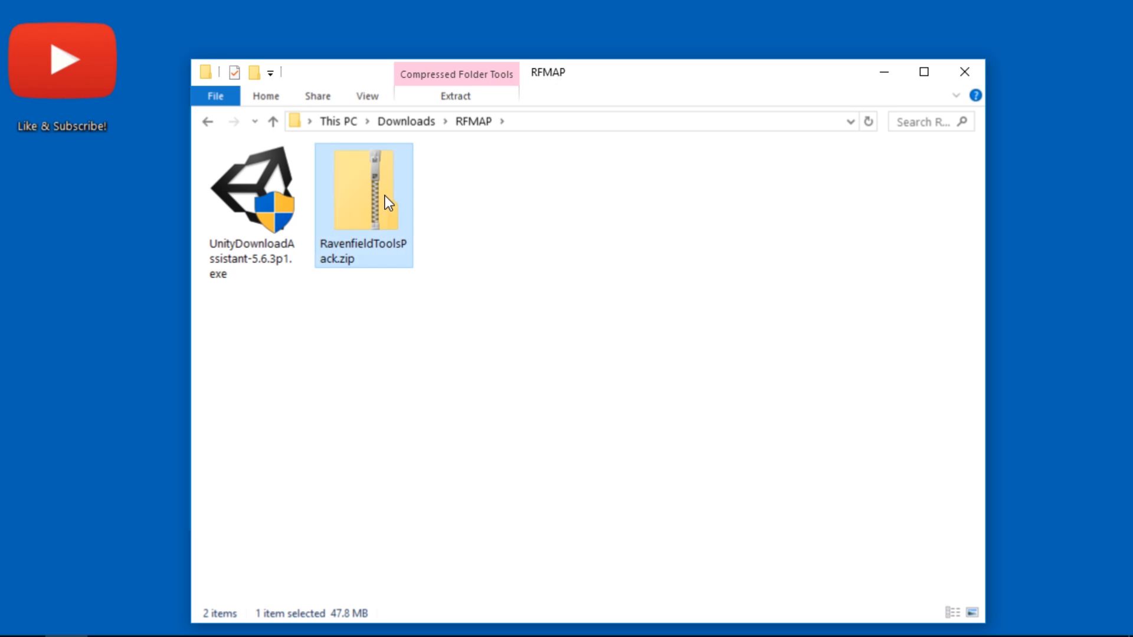
left_click(458, 231)
left_click(380, 232)
right_click(491, 229)
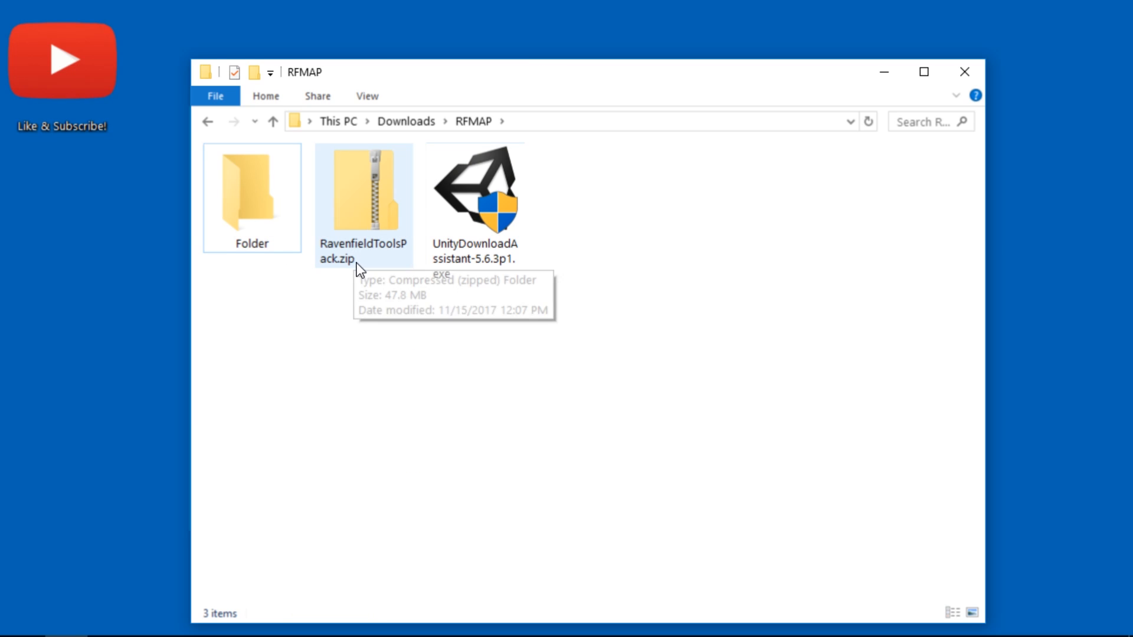
left_click(246, 197)
left_click(373, 208)
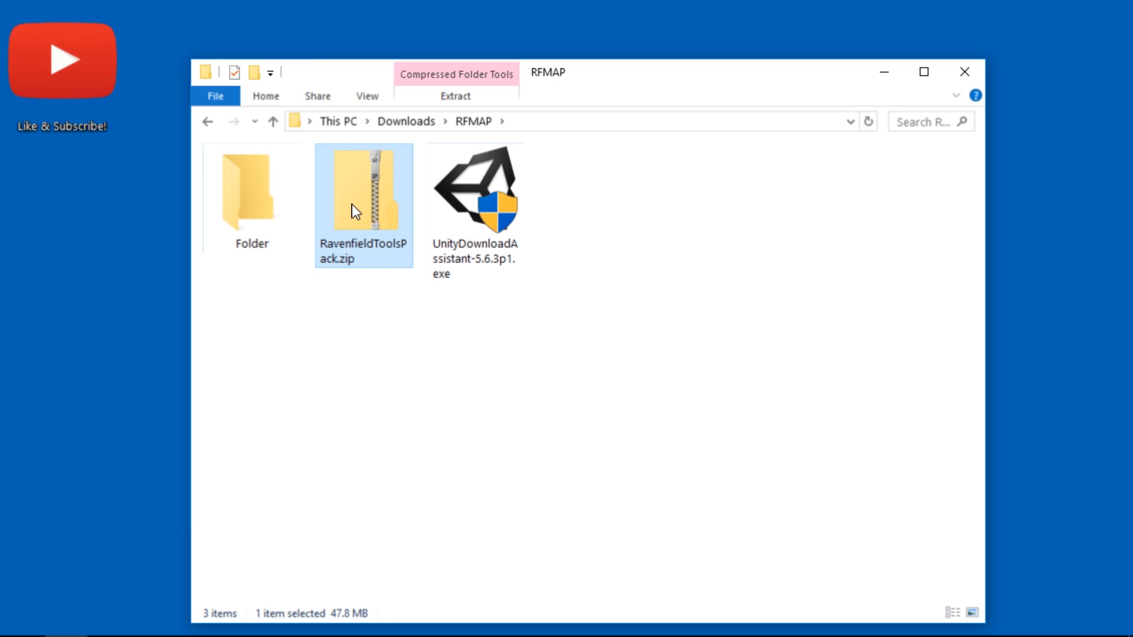
left_click(452, 407)
left_click(382, 263)
Keep "Hide extensions for known file types" turned off in the advanced Folder Options and apply the settings
left_click(362, 100)
left_click(942, 139)
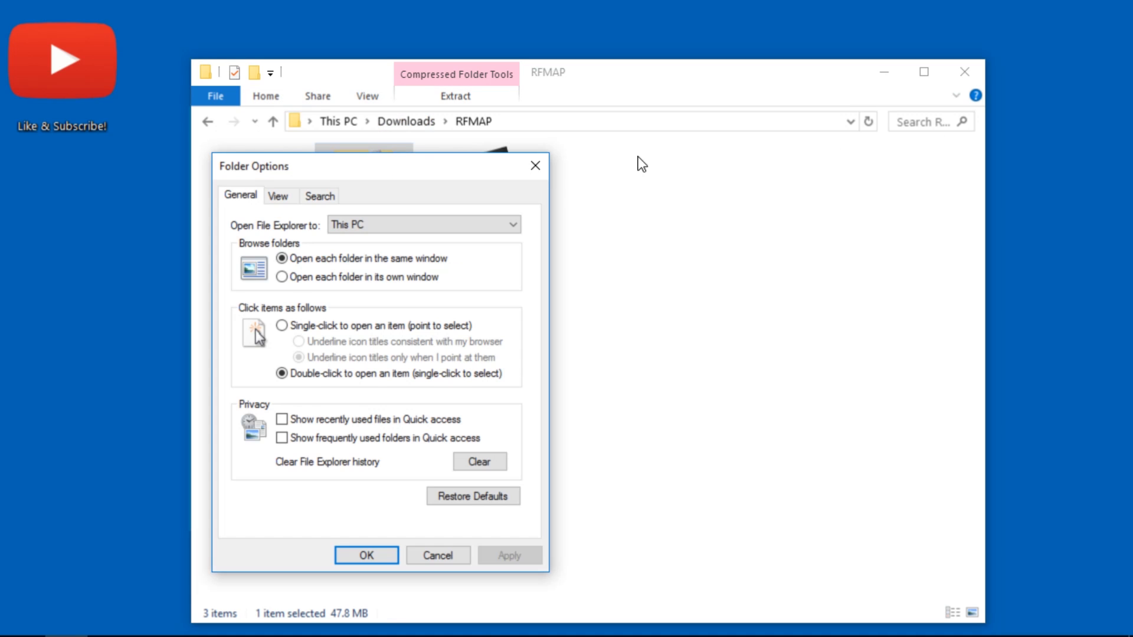
left_click(278, 196)
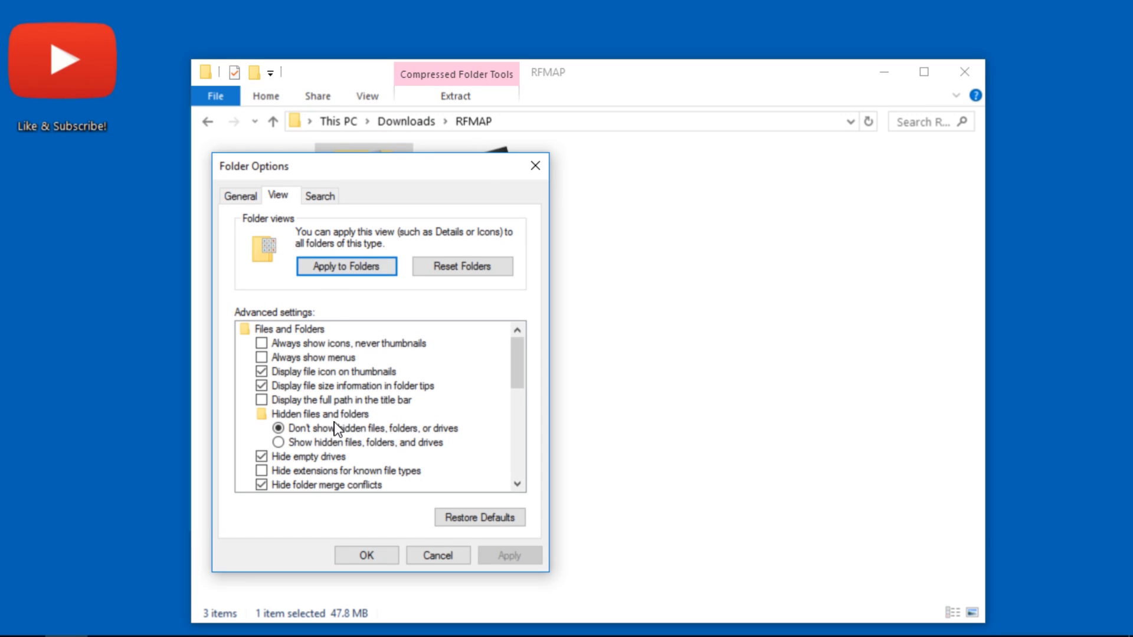
left_click(267, 470)
left_click(261, 471)
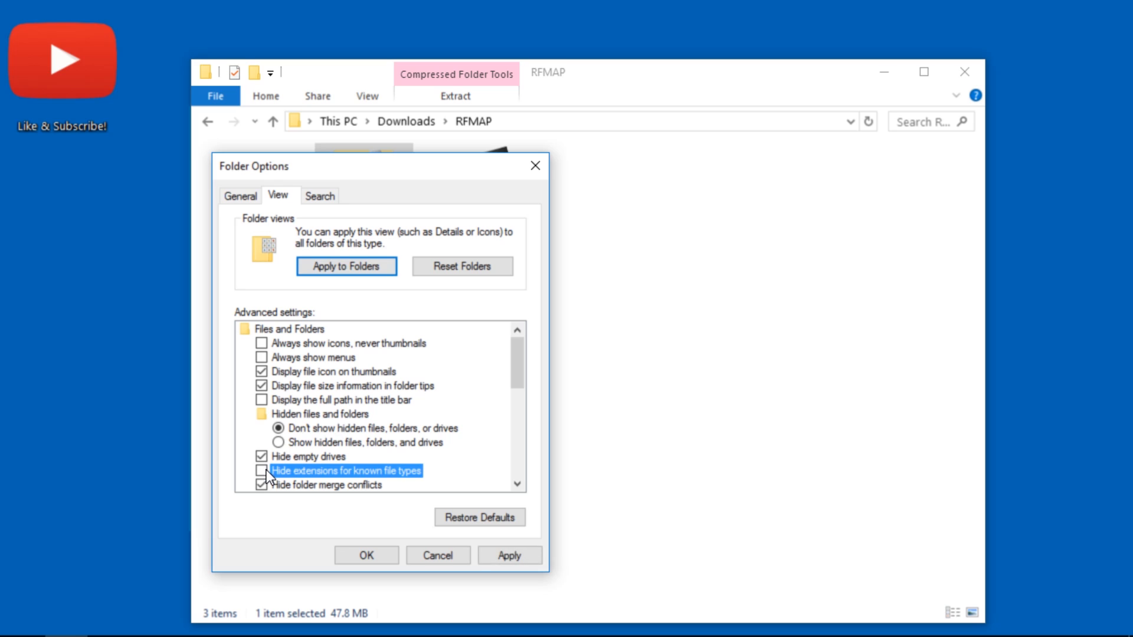
left_click(262, 469)
left_click(509, 555)
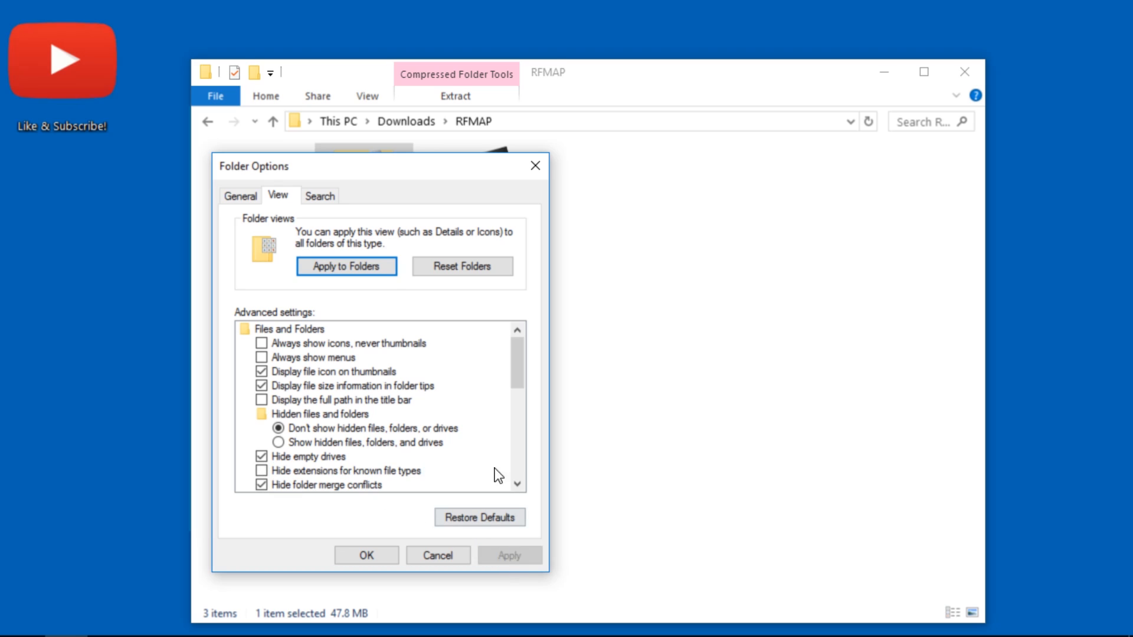
left_click(351, 561)
left_click(246, 198)
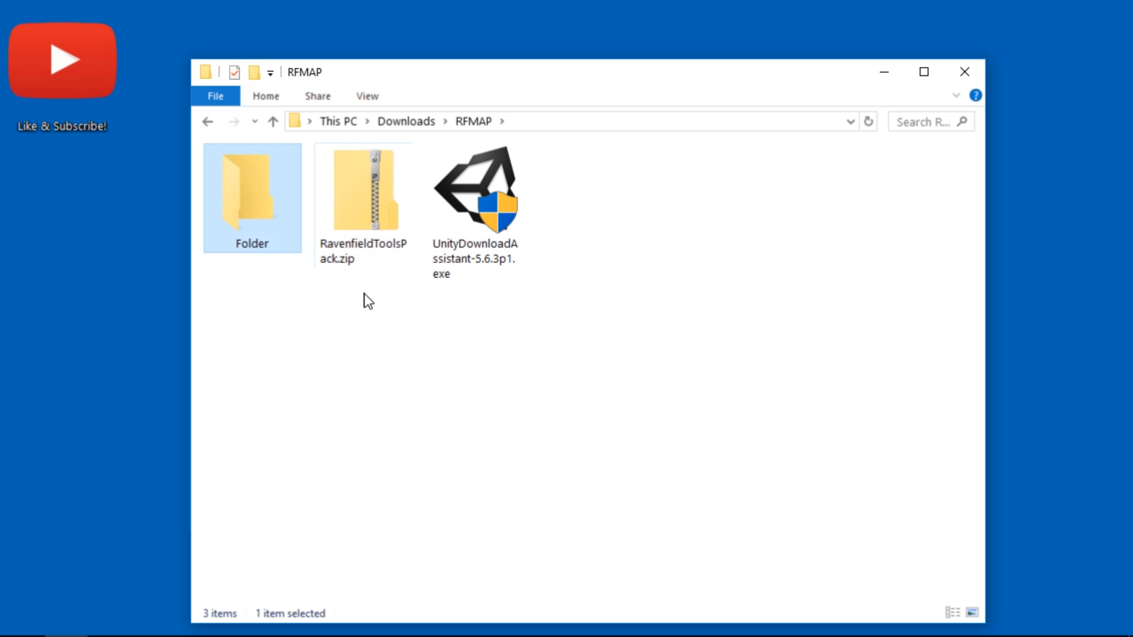
left_click_drag(252, 284, 253, 206)
left_click(379, 311)
Extract RavenfieldToolsPack.zip into a RavenfieldToolsPack folder inside RFMAP
left_click(363, 207)
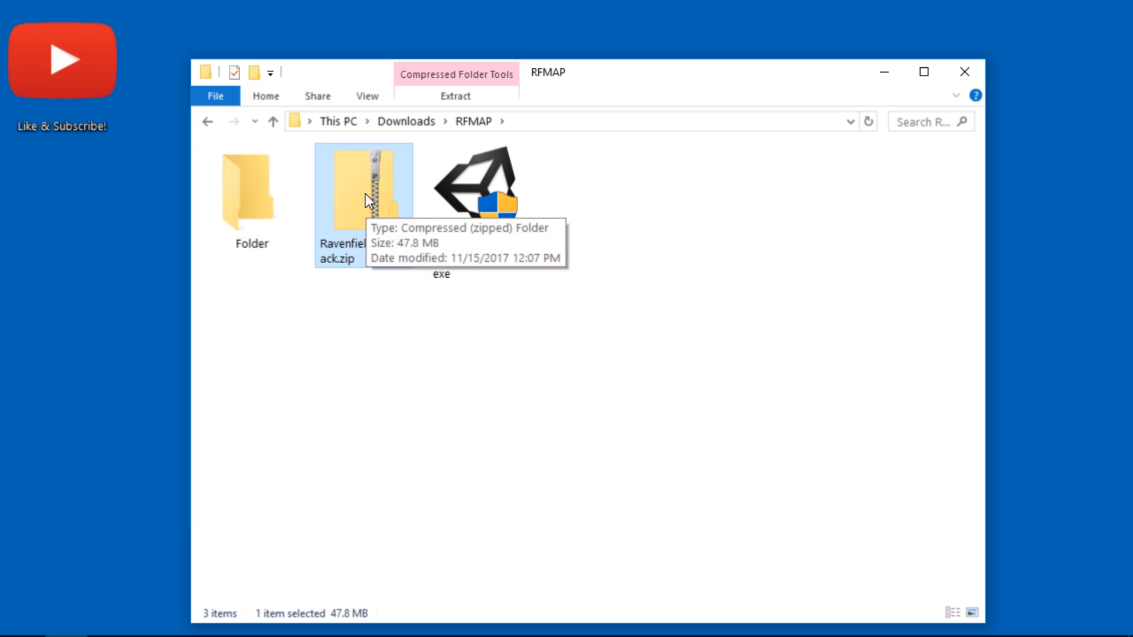
right_click(367, 194)
left_click(451, 270)
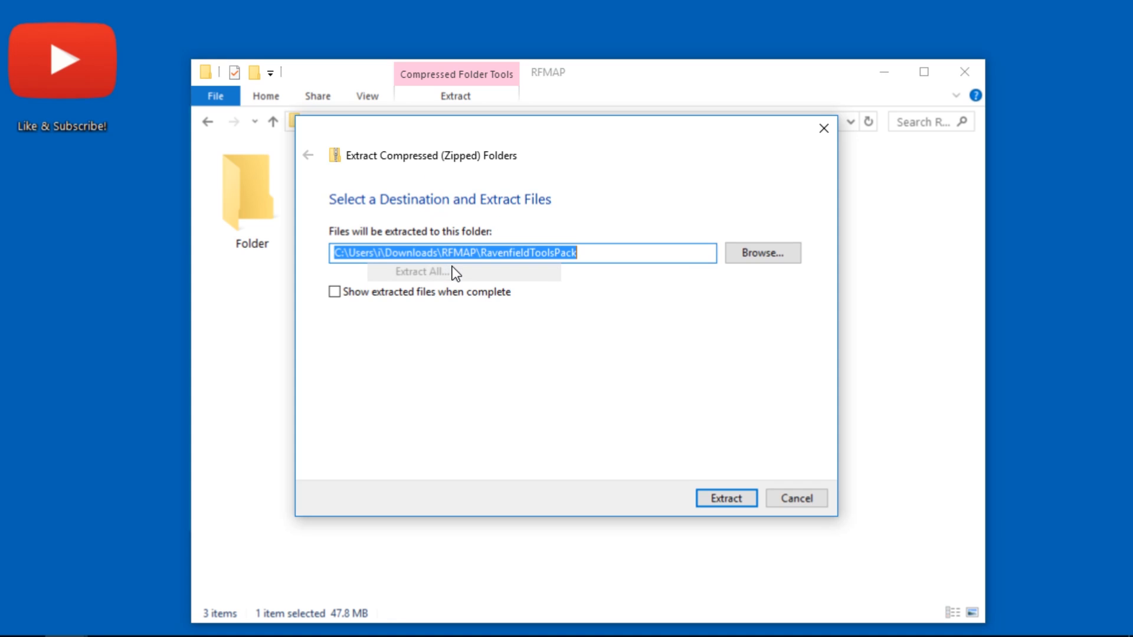
left_click(735, 501)
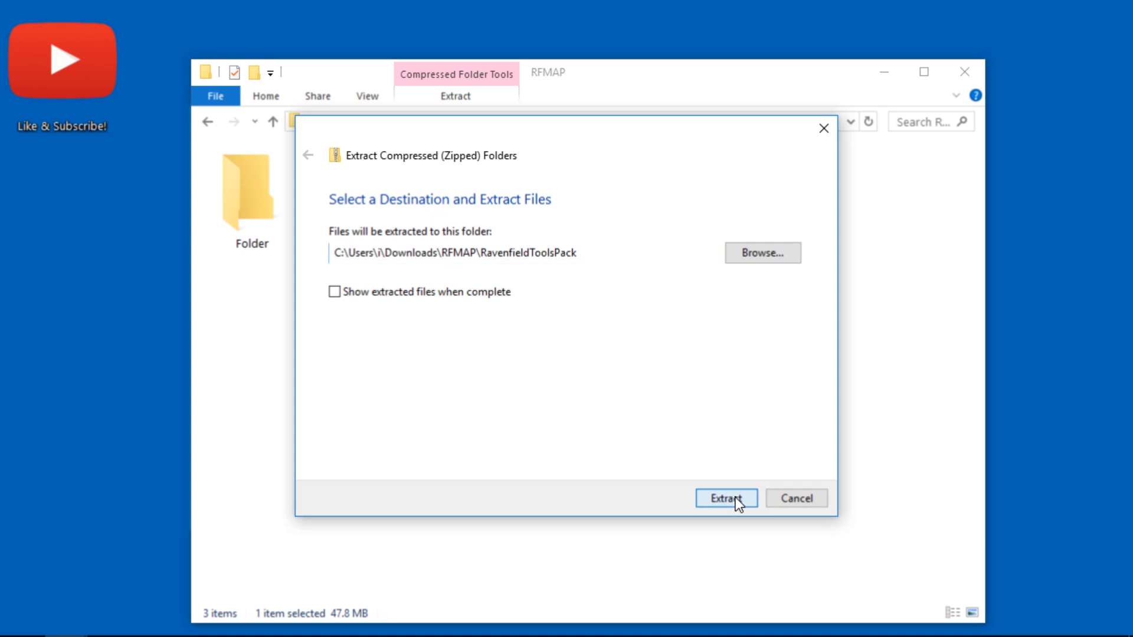
Permanently delete the empty folder named Folder from RFMAP
left_click(282, 213)
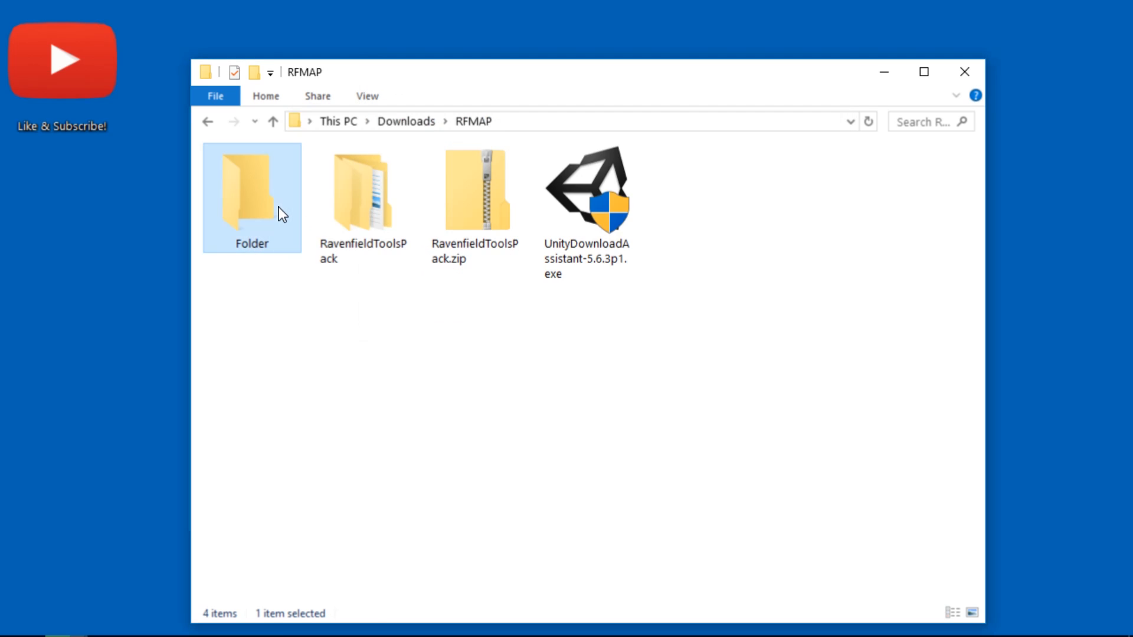
key("shift+Delete")
key("Return")
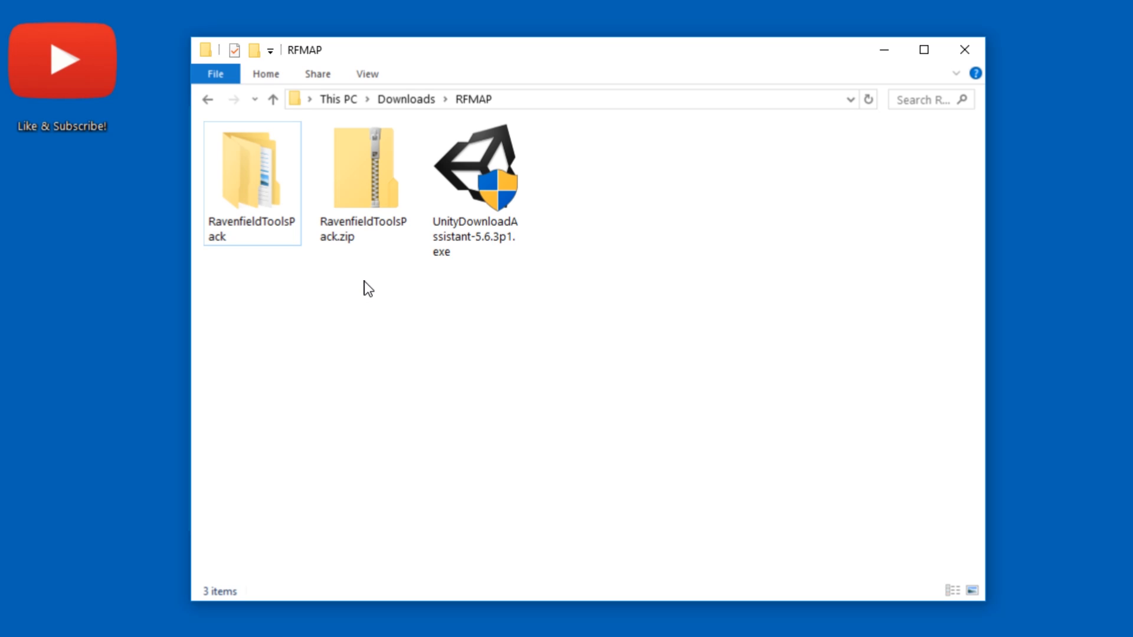
Rename the extracted RavenfieldToolsPack folder in RFMAP as MyMap
left_click(235, 223)
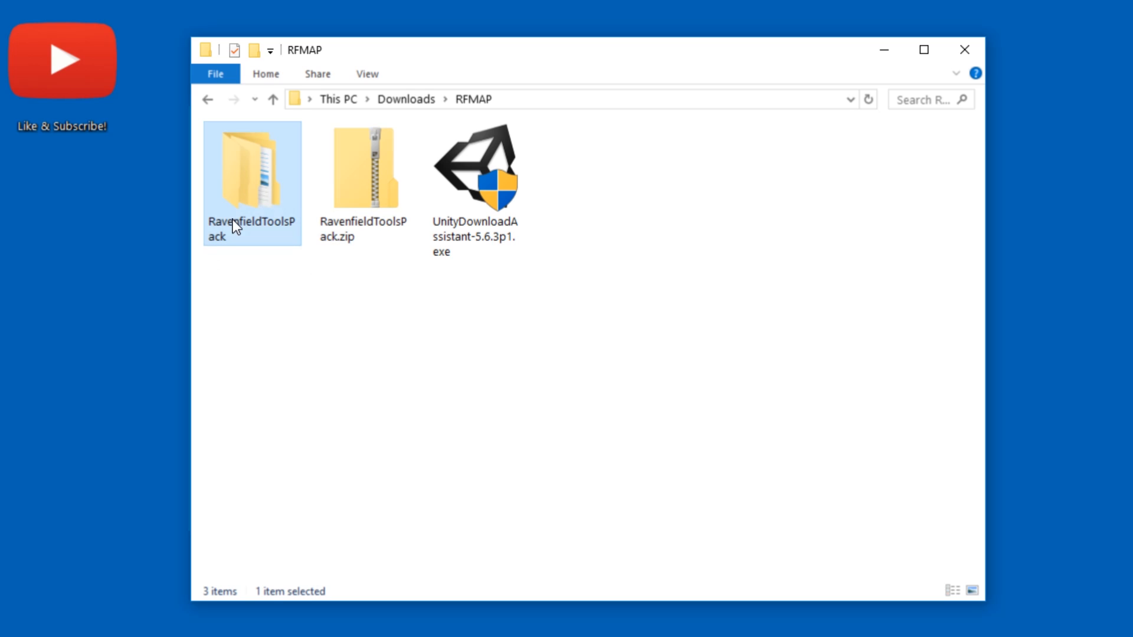
left_click(269, 233)
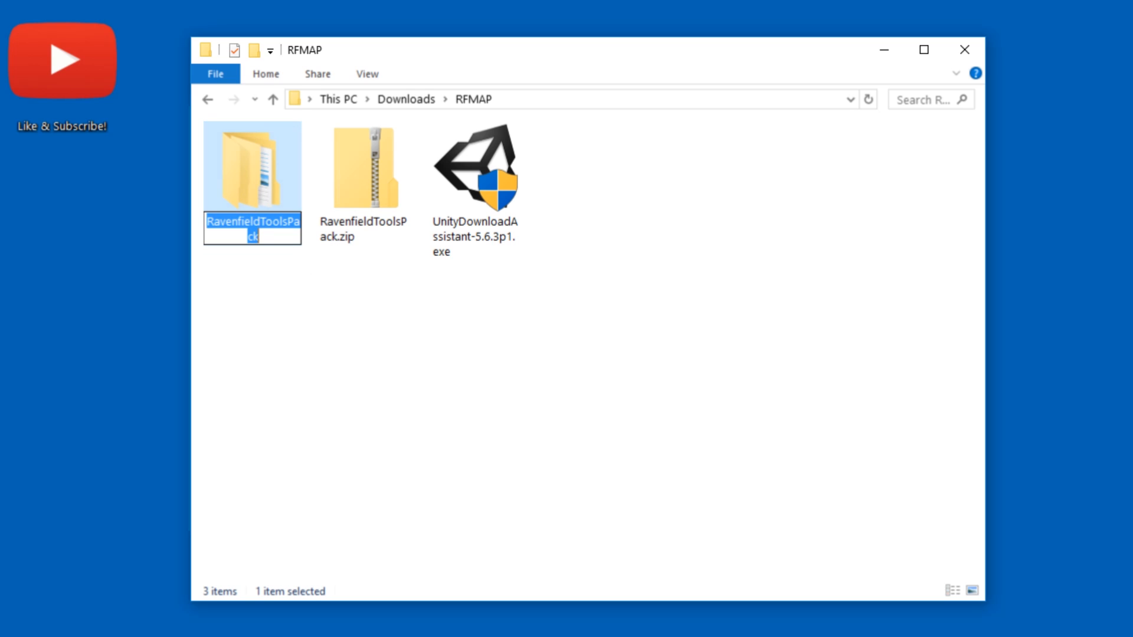
type("MyMap")
key("Return")
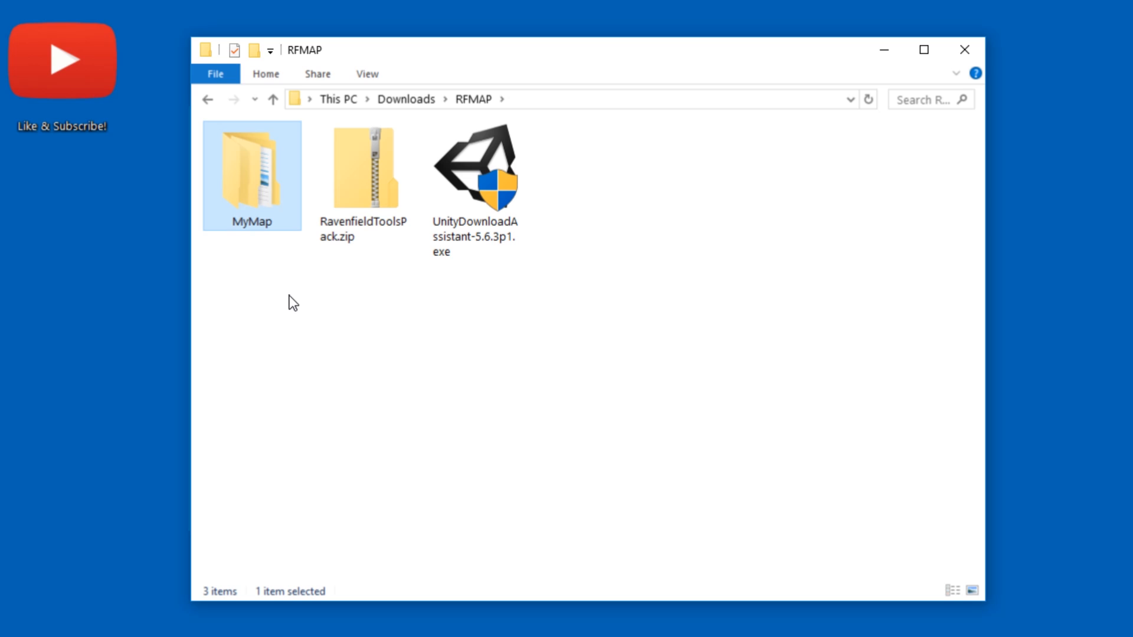
Rename the RavenfieldToolsPack subfolder inside the MyMap folder as MyMap too
left_click(295, 298)
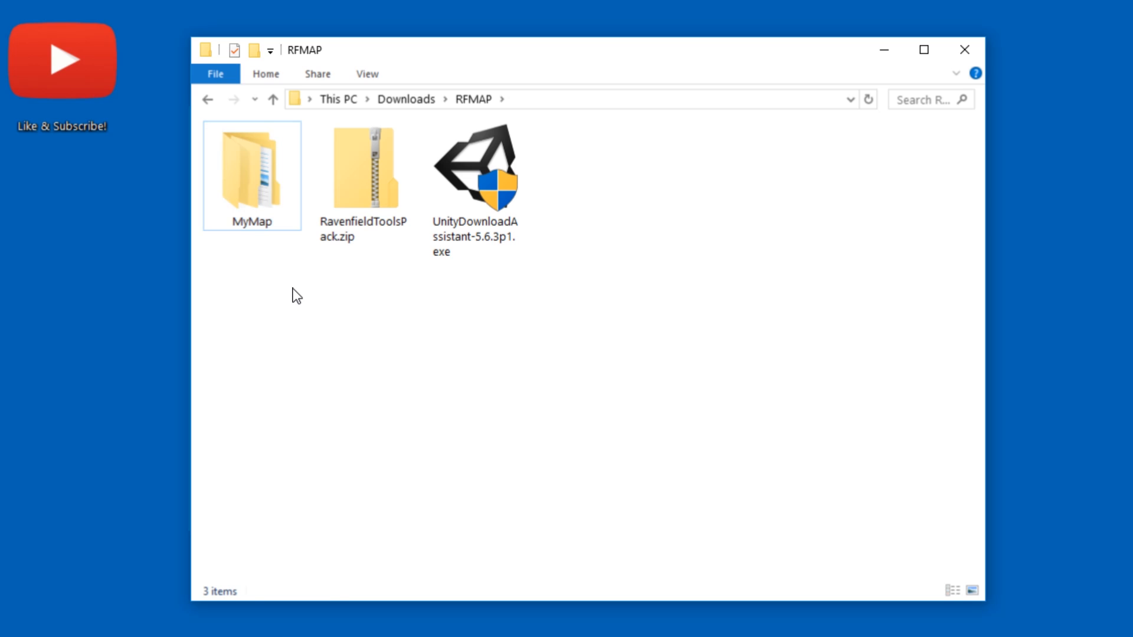
double_click(267, 211)
left_click(291, 158)
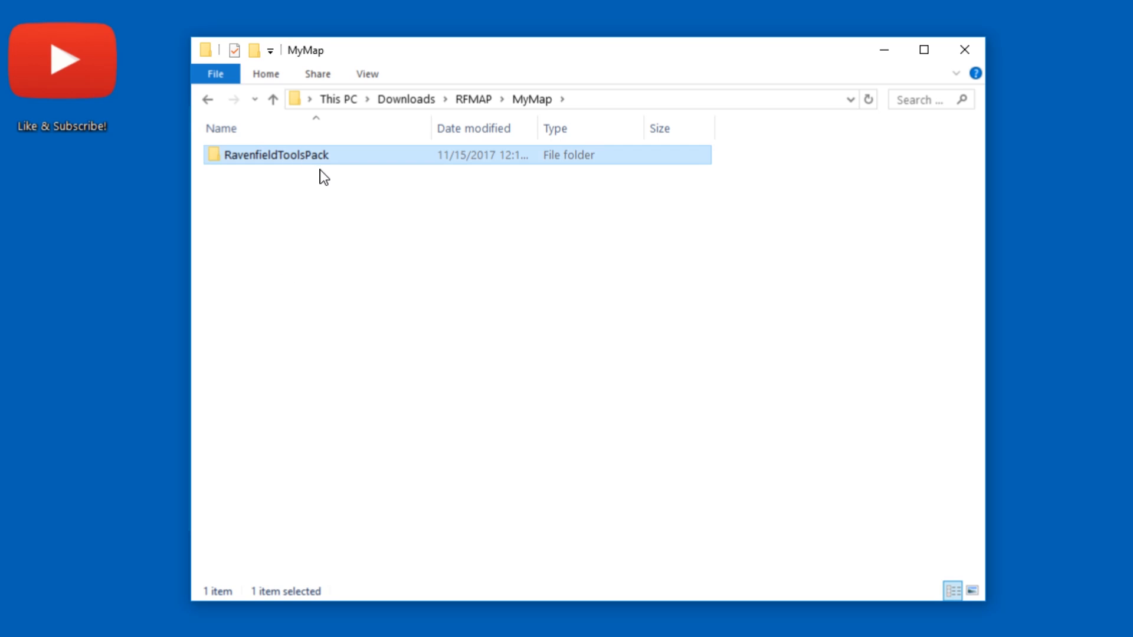
key("F2")
type("MyMap")
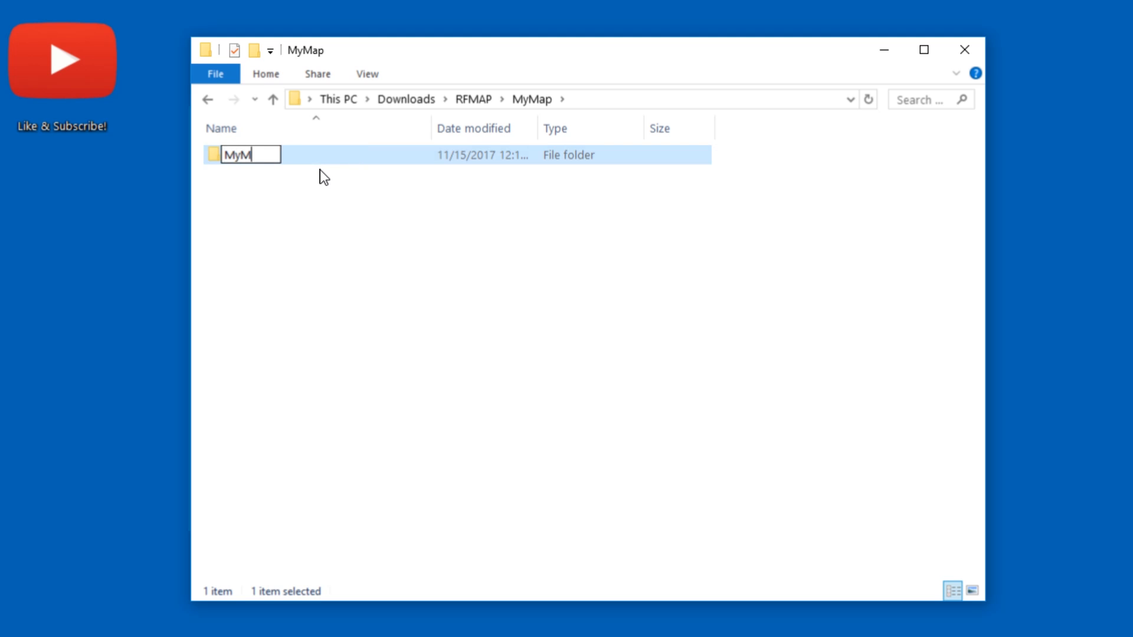
key("Return")
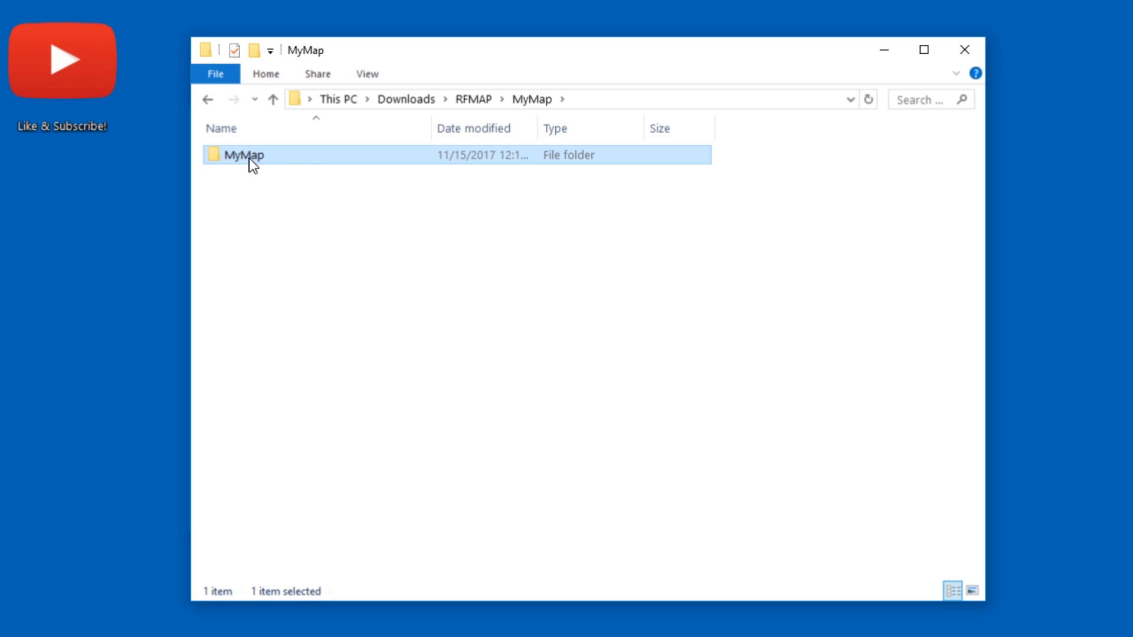
Return to the RFMAP folder and examine the MyMap folder beside the RavenfieldToolsPack.zip archive
left_click(286, 193)
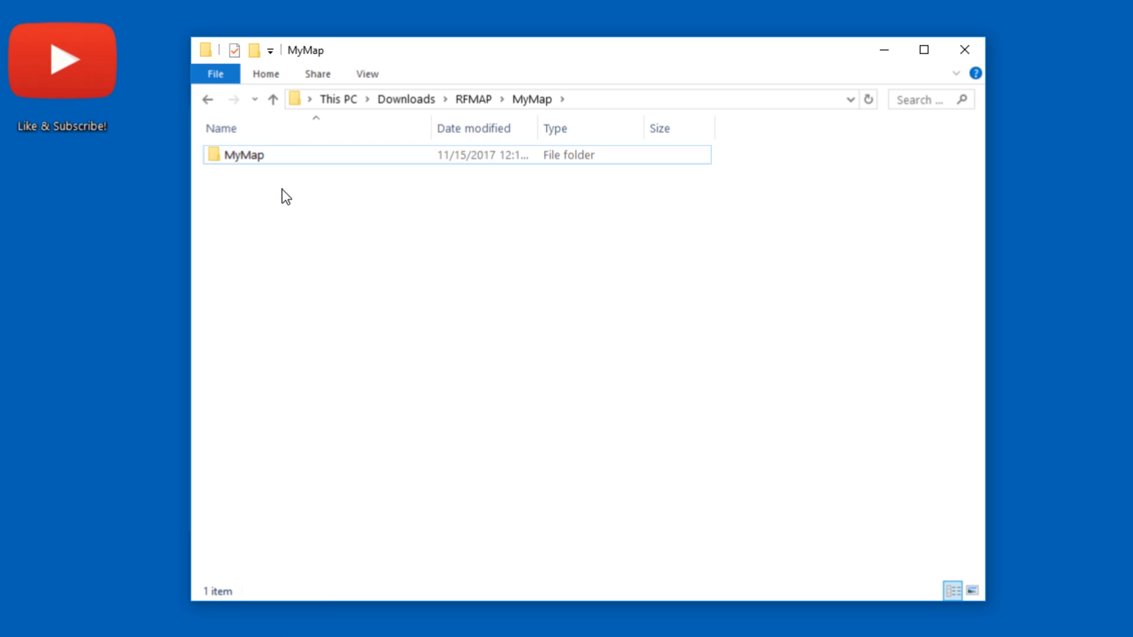
key("alt+Left")
left_click(384, 171)
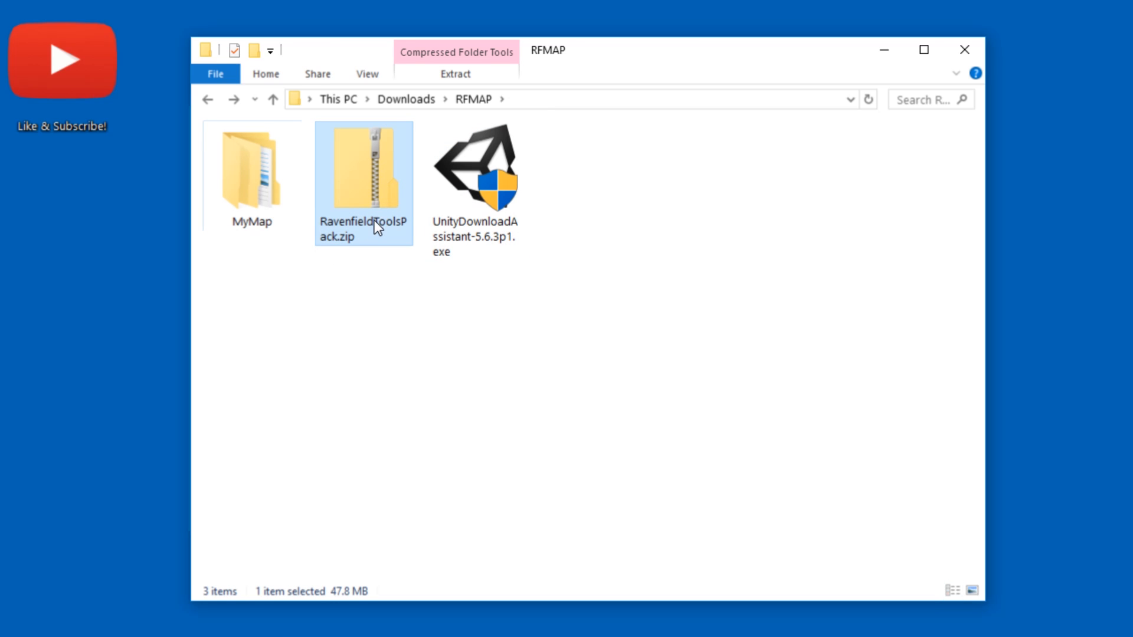
left_click(377, 273)
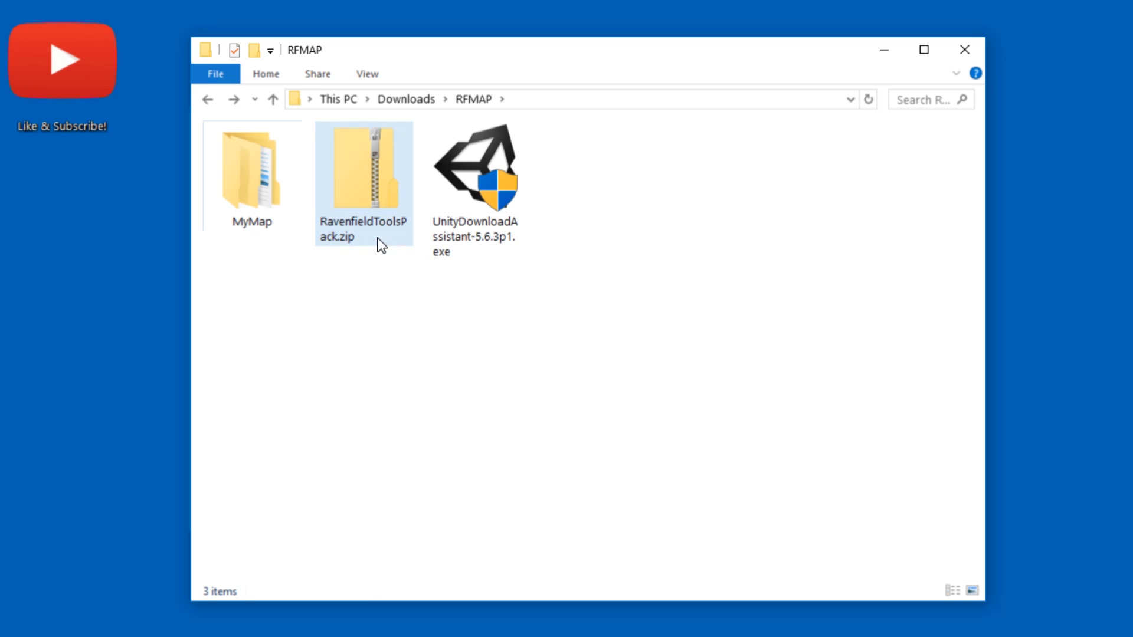
left_click(273, 218)
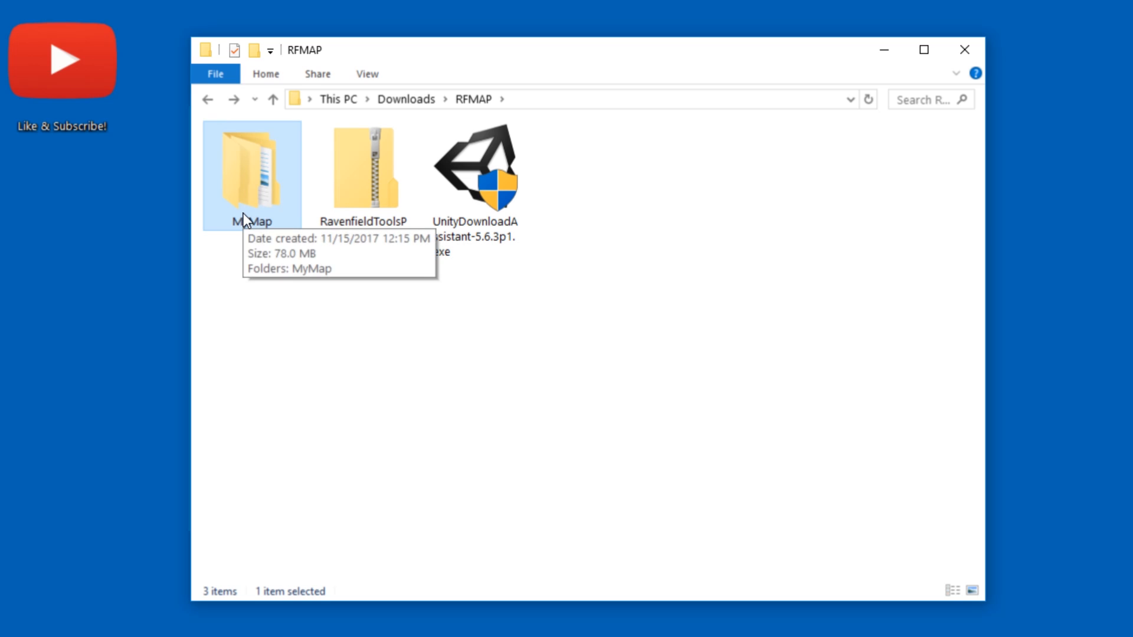
left_click(256, 246)
Move all contents of the inner MyMap folder up into the outer MyMap folder
double_click(256, 203)
double_click(245, 167)
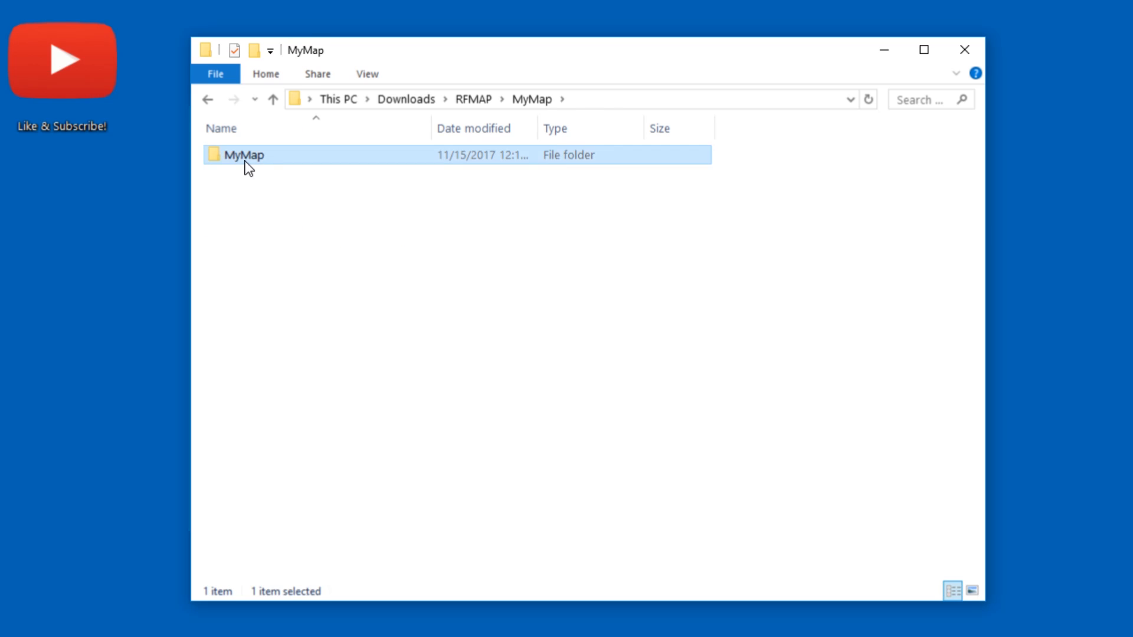
key("ctrl+a")
key("ctrl+x")
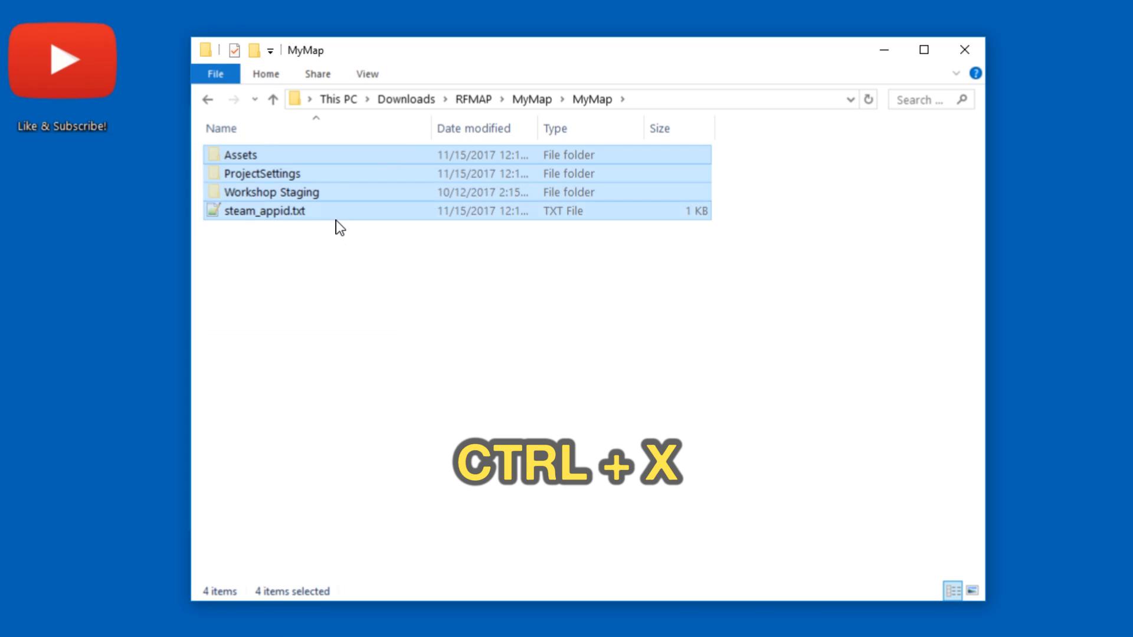
key("alt+Left")
key("ctrl+v")
Permanently delete the emptied inner MyMap folder and reopen the outer MyMap folder from RFMAP
left_click(251, 170)
key("shift+Delete")
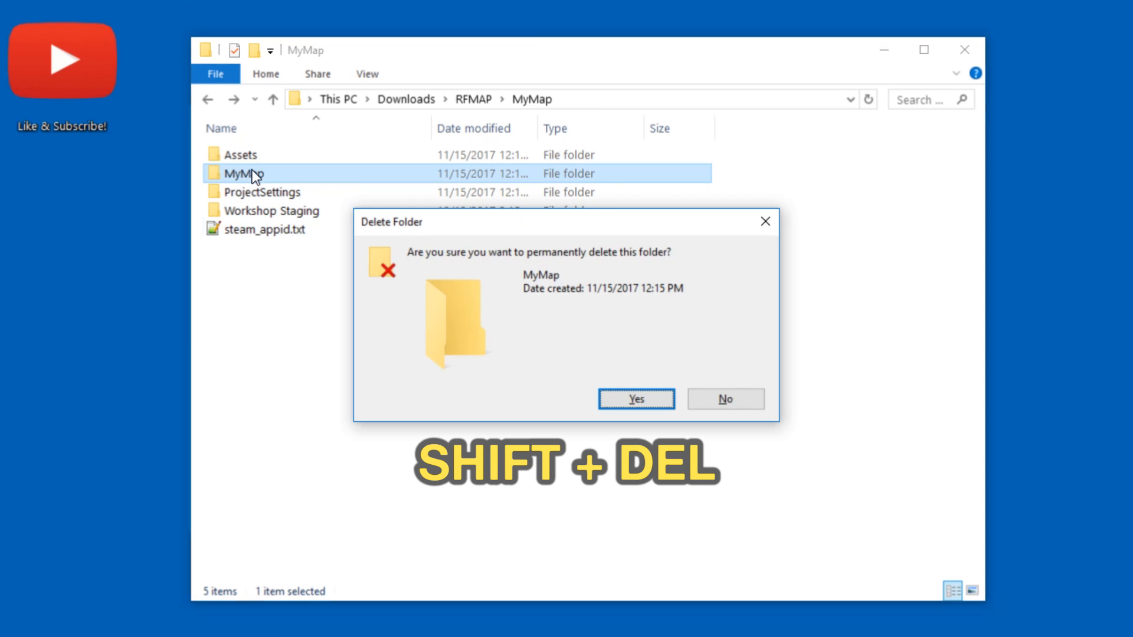
key("Return")
key("alt+Left")
double_click(246, 169)
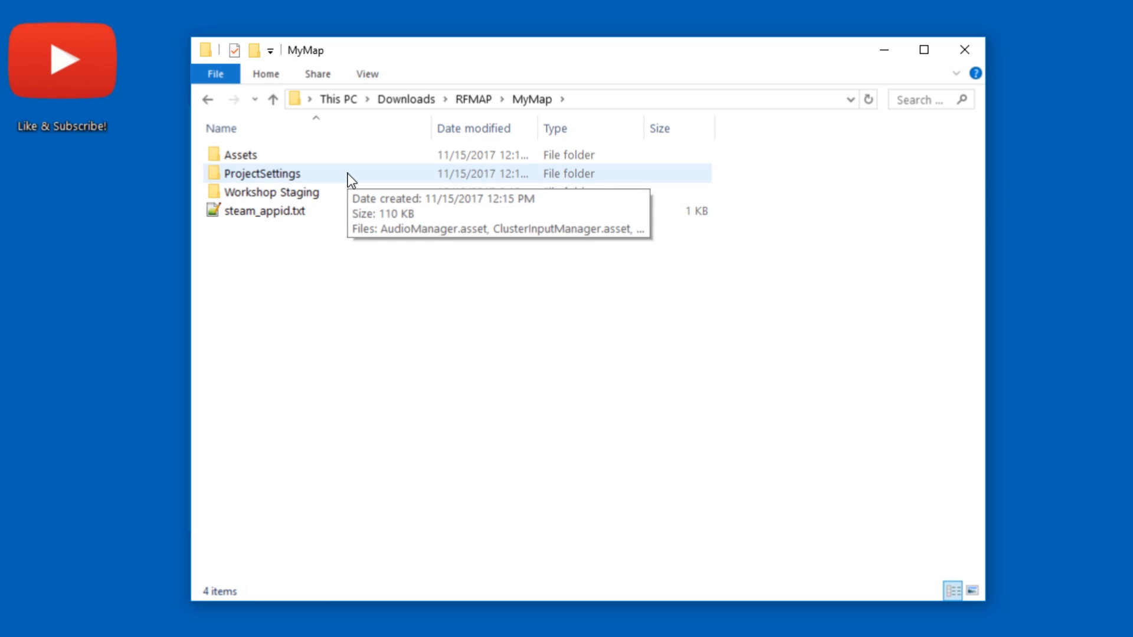
Check the Assets, ProjectSettings and Workshop Staging folders and the steam_appid.txt file inside the MyMap folder
left_click(306, 157)
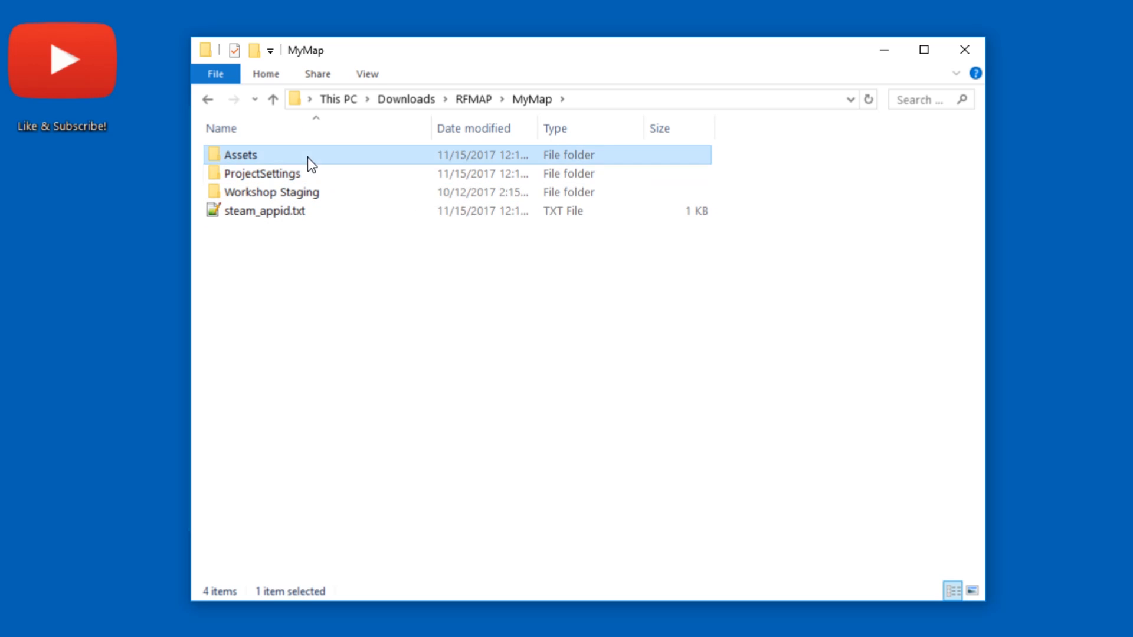
left_click(296, 172)
left_click(296, 192)
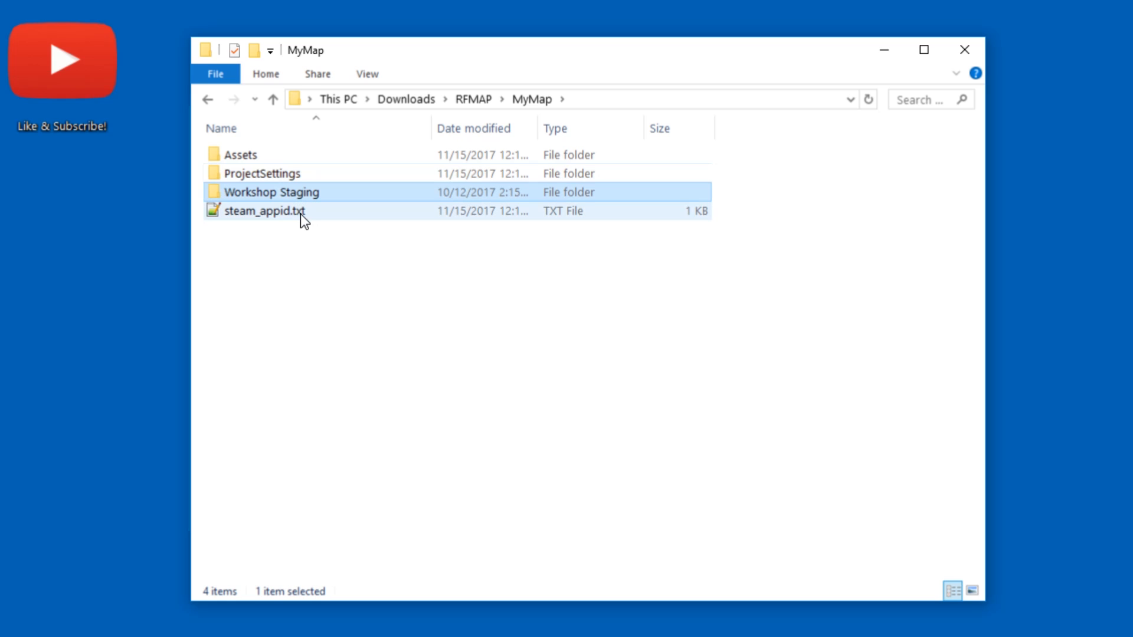
left_click(300, 214)
left_click(307, 234)
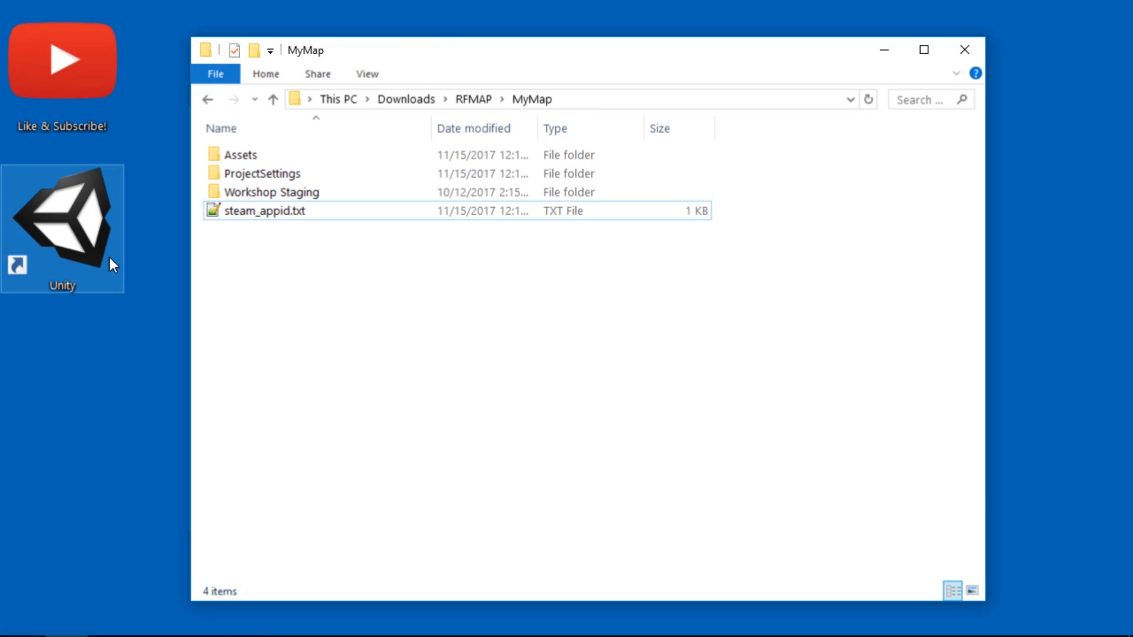
Launch Unity and create a new 3D project named Map in D:\GameDev\Unity
double_click(109, 258)
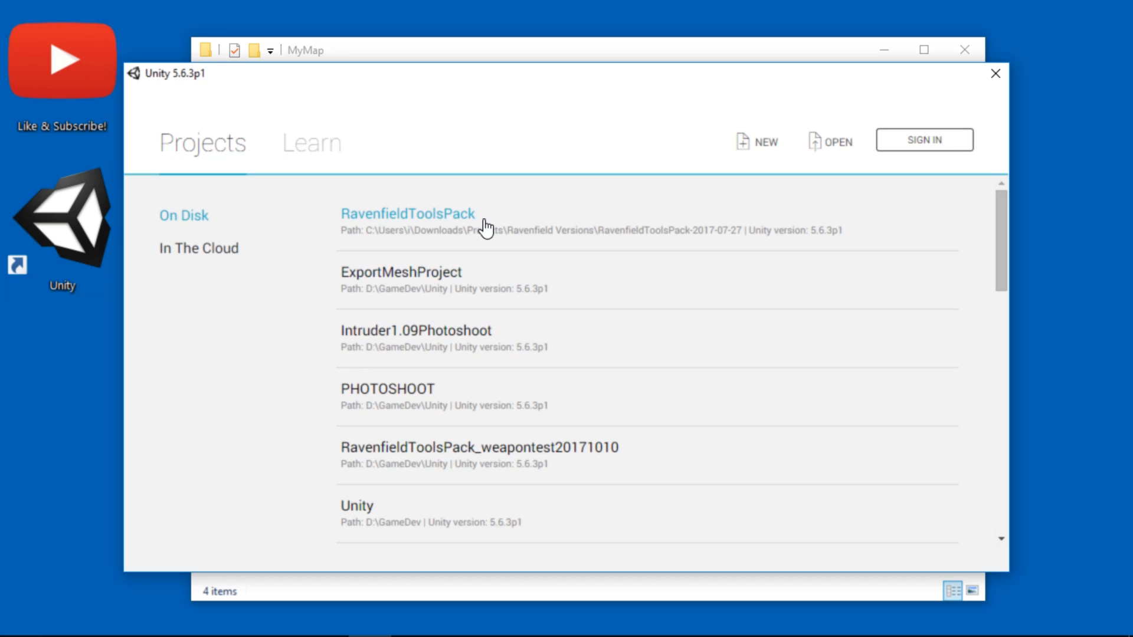
left_click(774, 155)
left_click(435, 283)
key("ctrl+a")
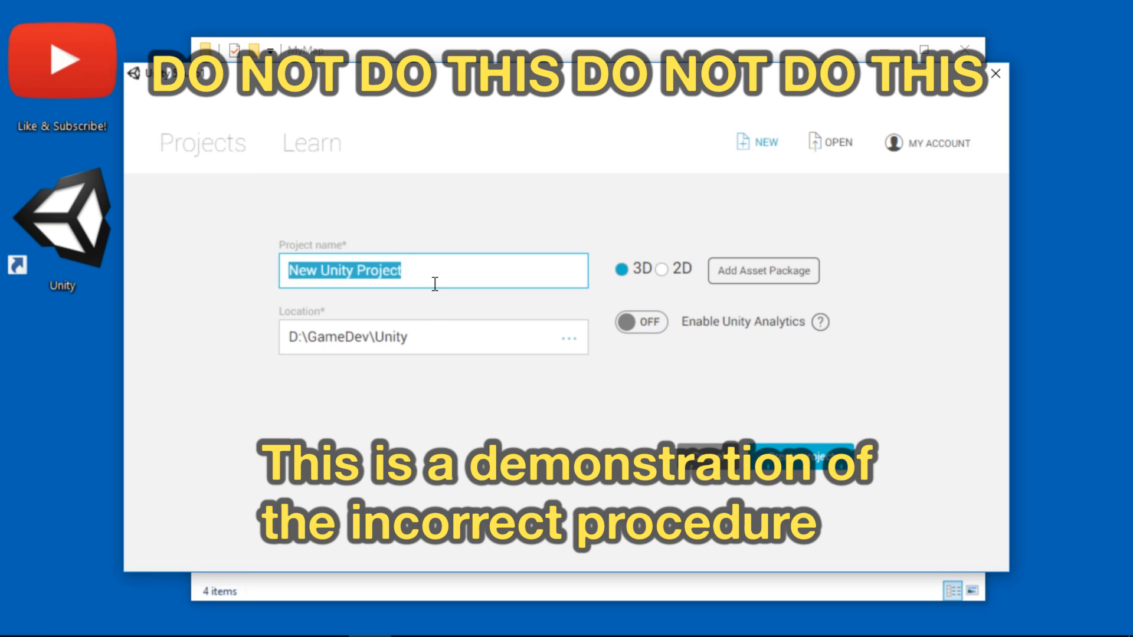
type("Map")
left_click(776, 455)
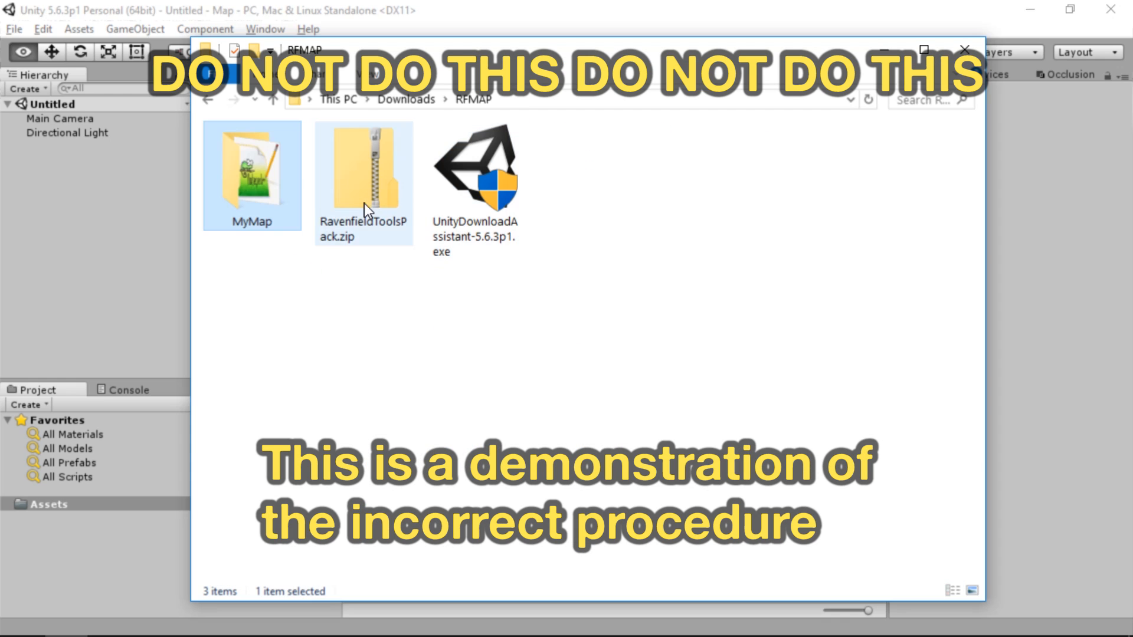
Import the MyMap folder from RFMAP into the Map project's Assets and check the imported folder
left_click(303, 219)
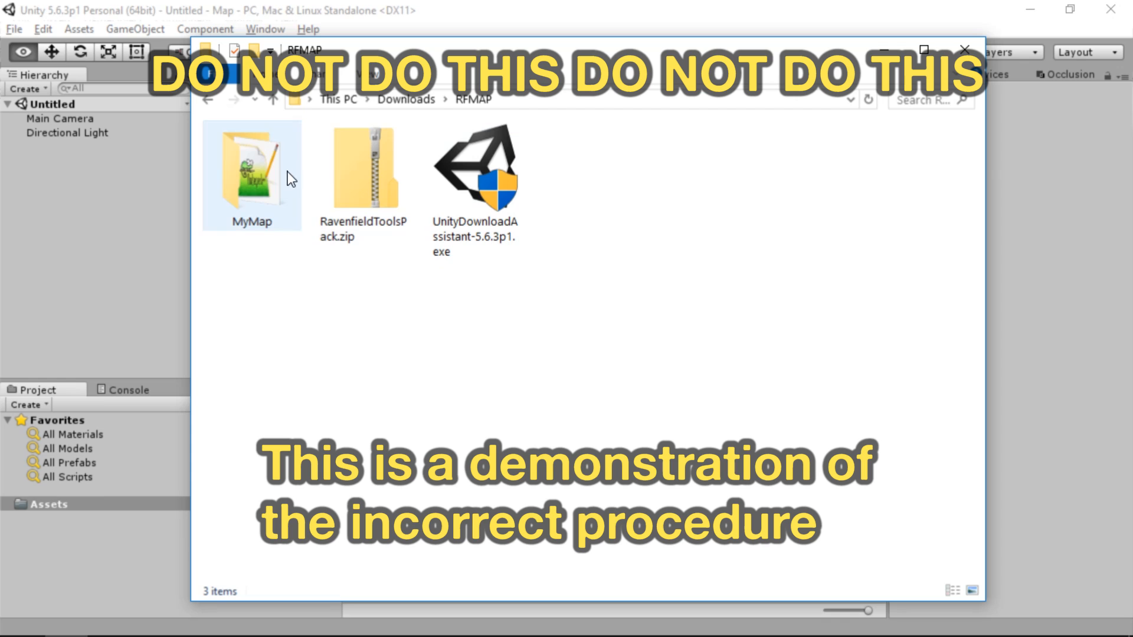
left_click(352, 234)
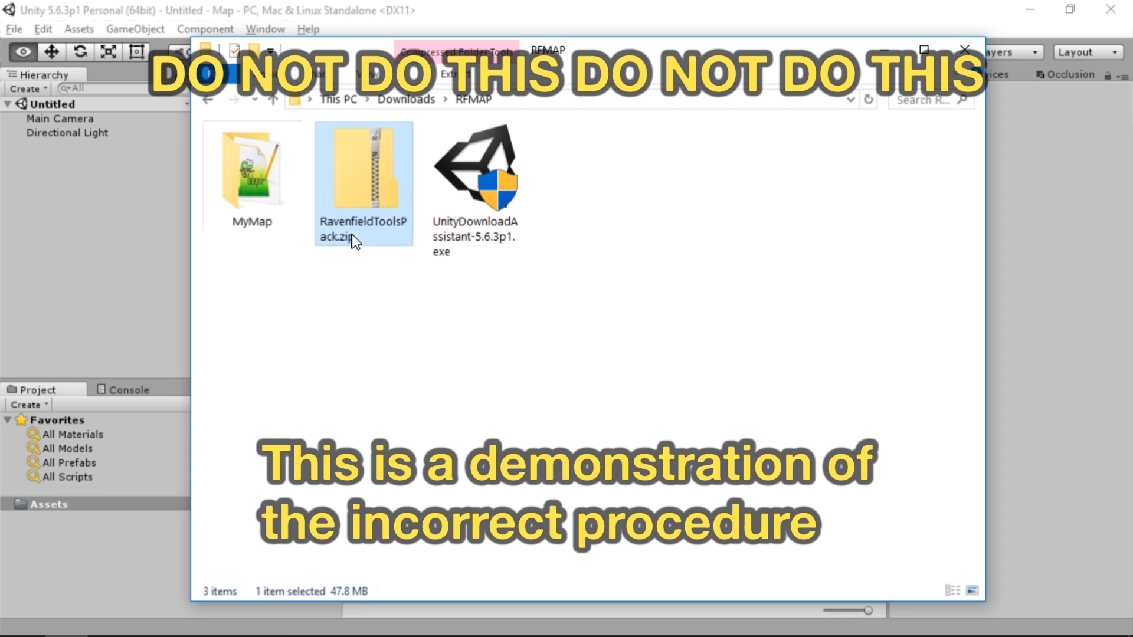
left_click_drag(277, 210, 116, 551)
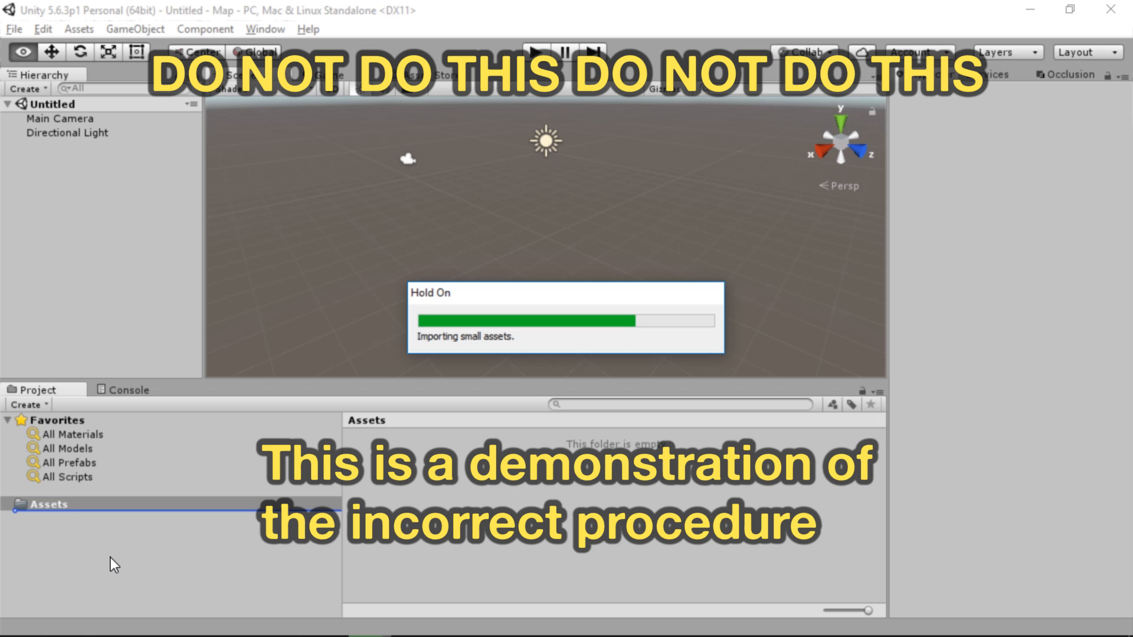
left_click(61, 506)
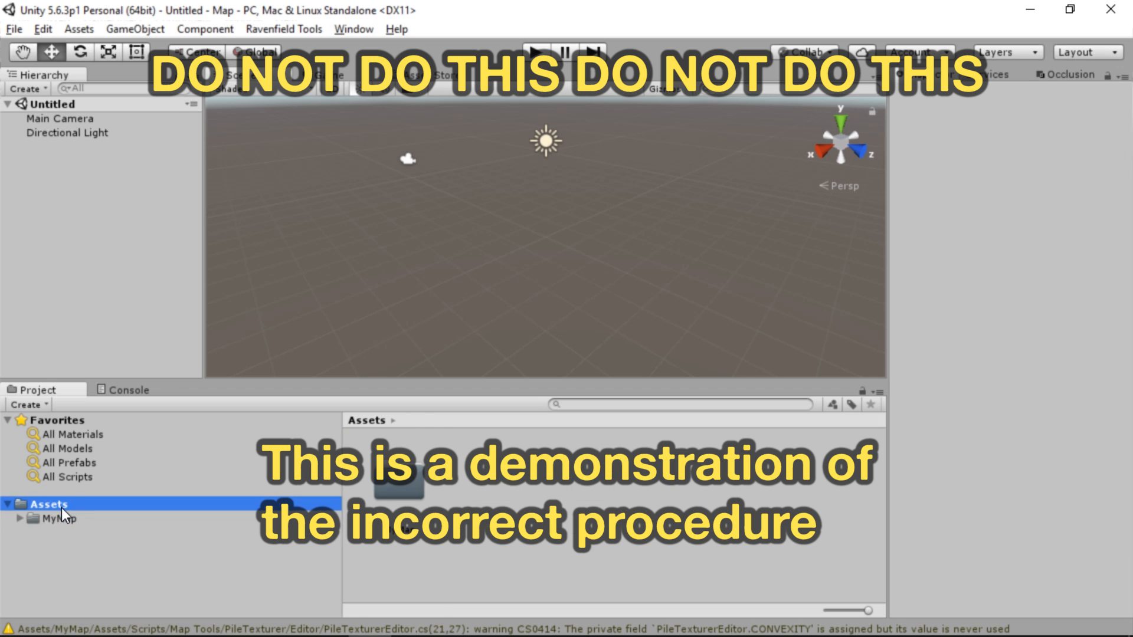
left_click(71, 519)
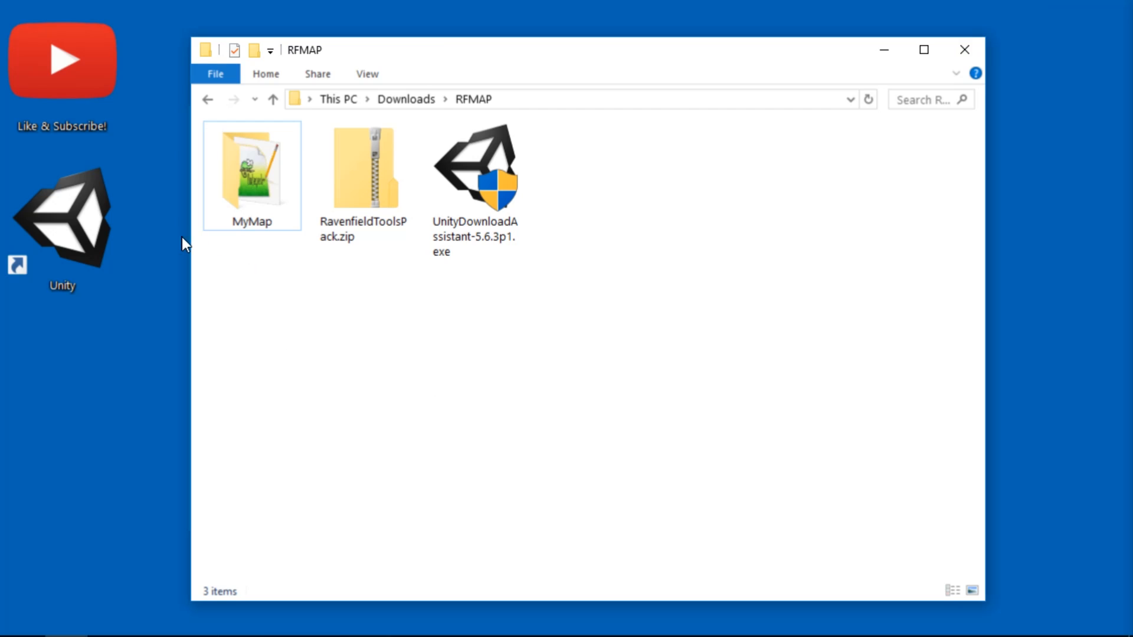
Launch Unity again and open the MyMap folder in Downloads\RFMAP as an existing project
double_click(84, 240)
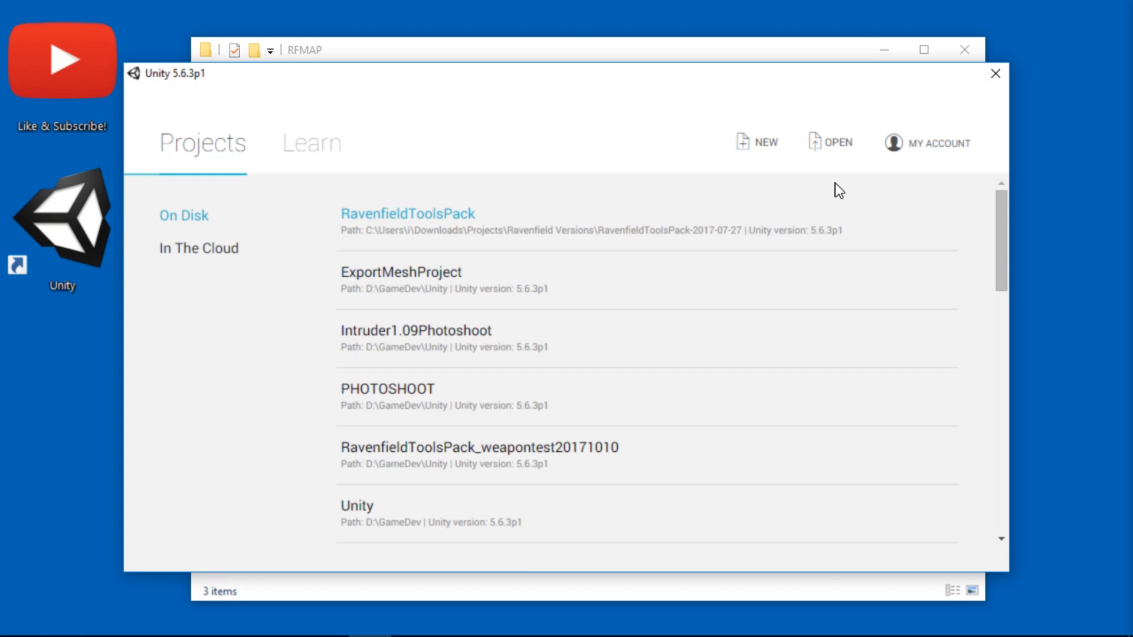
left_click(831, 152)
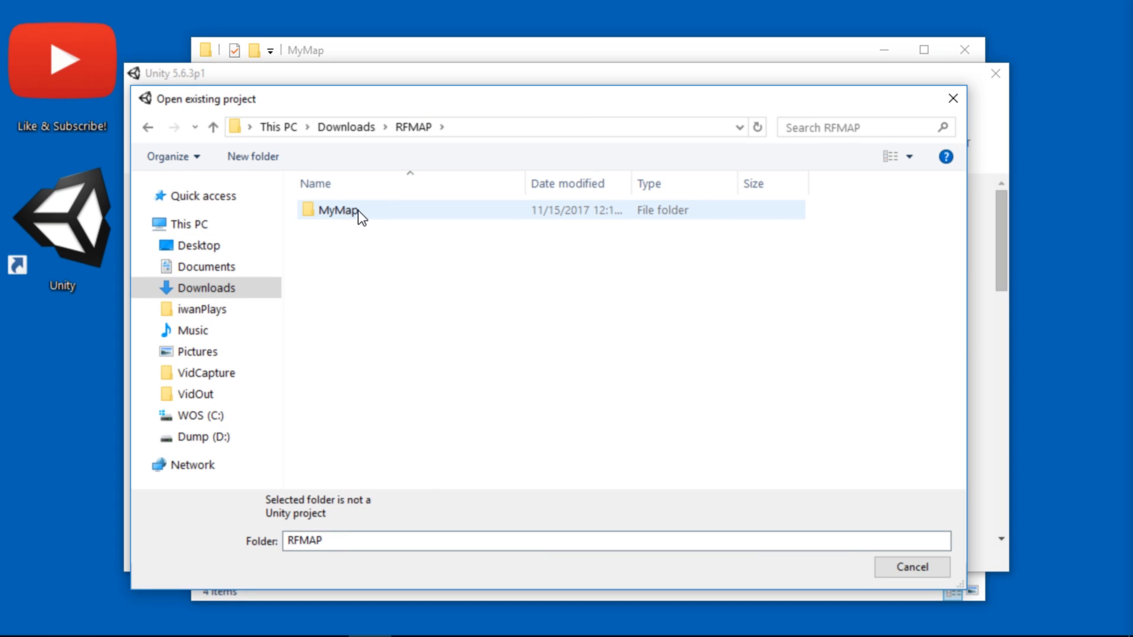
double_click(339, 211)
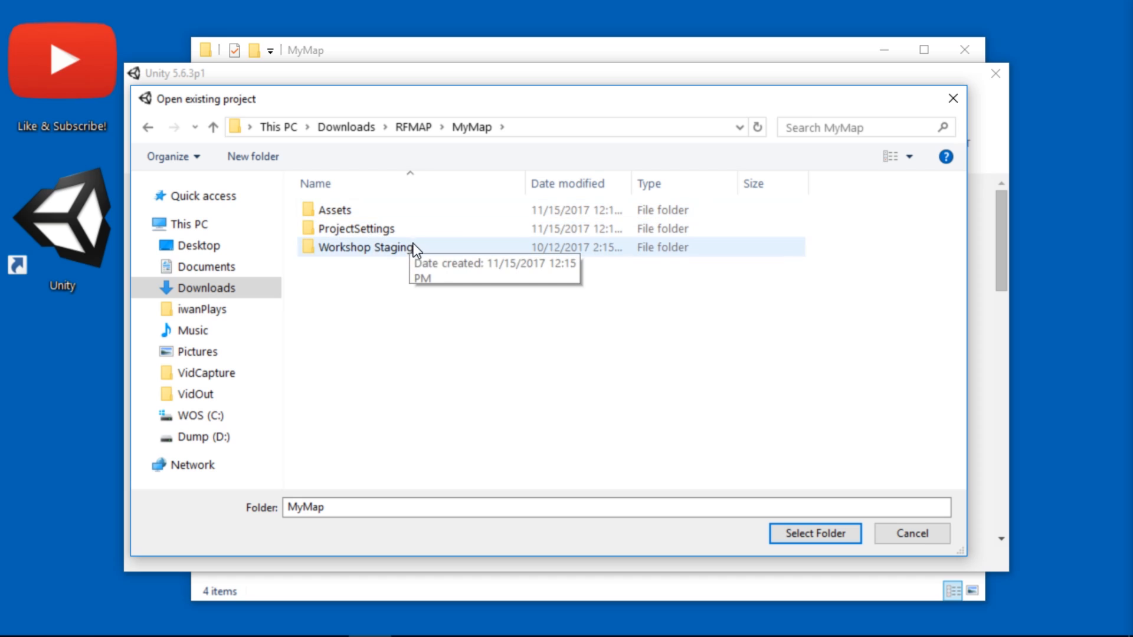
left_click(830, 530)
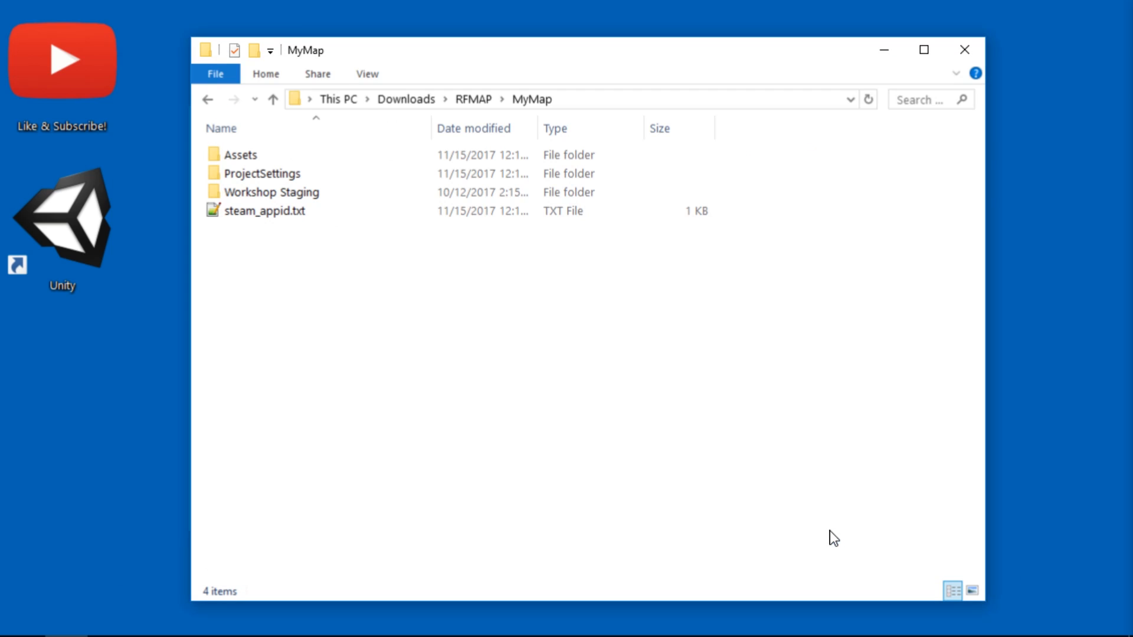
Check the Library and Temp folders in the MyMap folder while the project loads, and return to the Unity editor
left_click(261, 213)
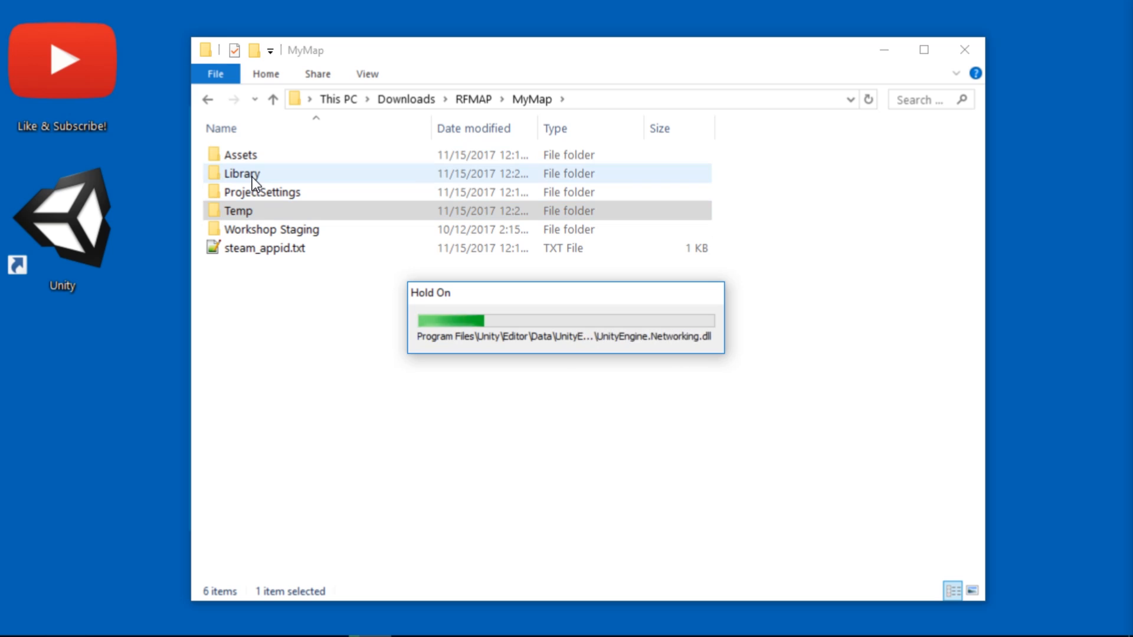
left_click_drag(593, 288, 535, 284)
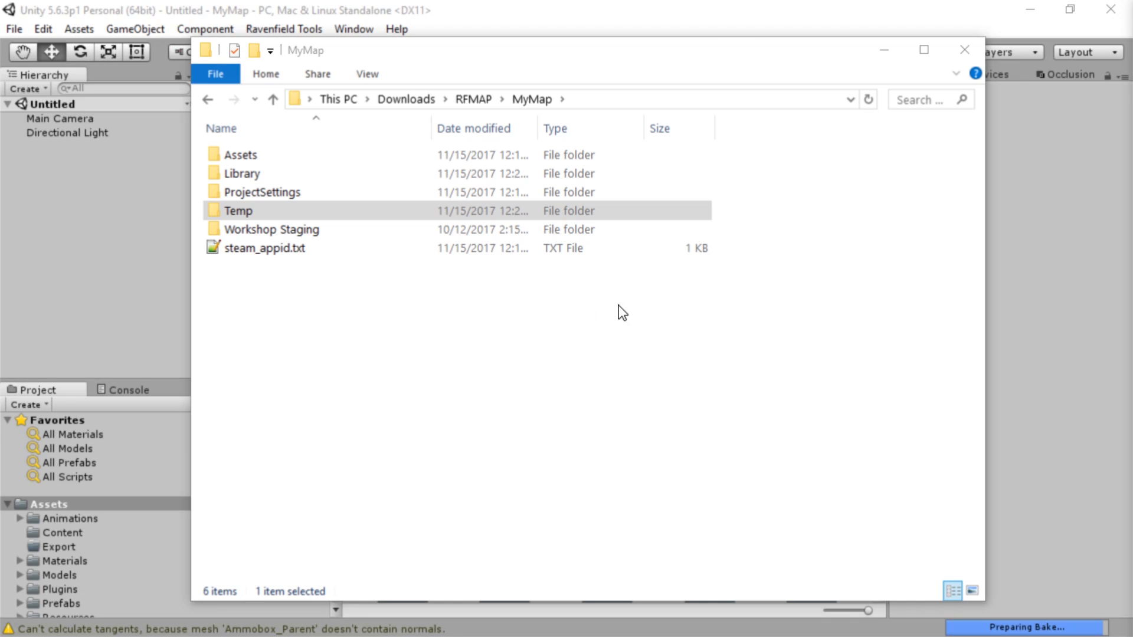
left_click(704, 8)
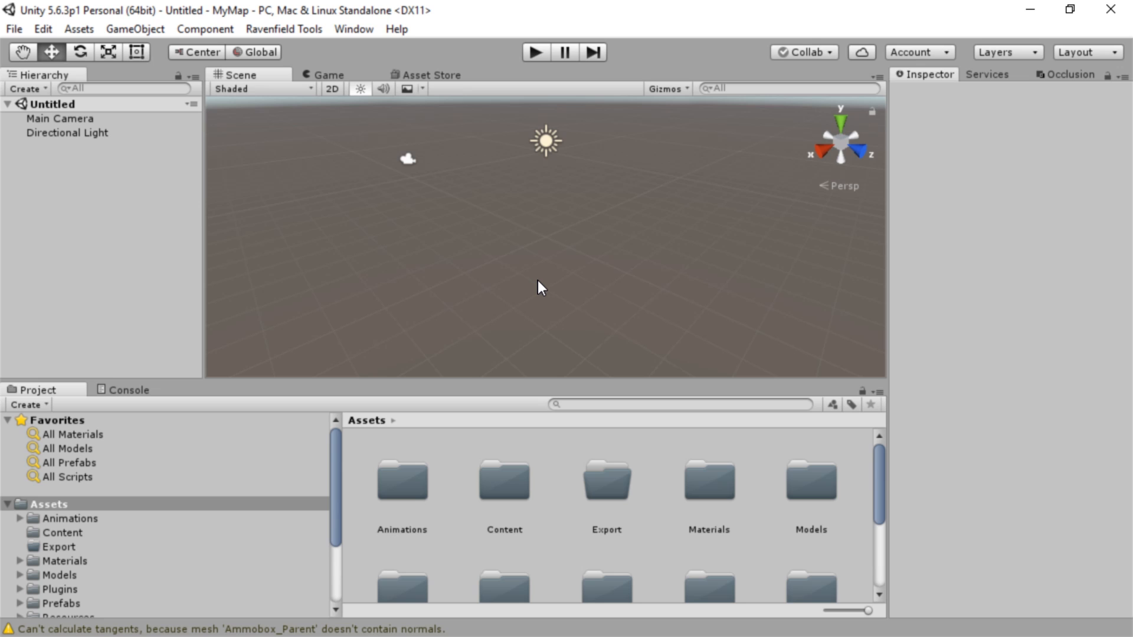
Examine the MyMap project's asset folders, including the contents of the Materials folder
scroll(278, 450, "down", 3)
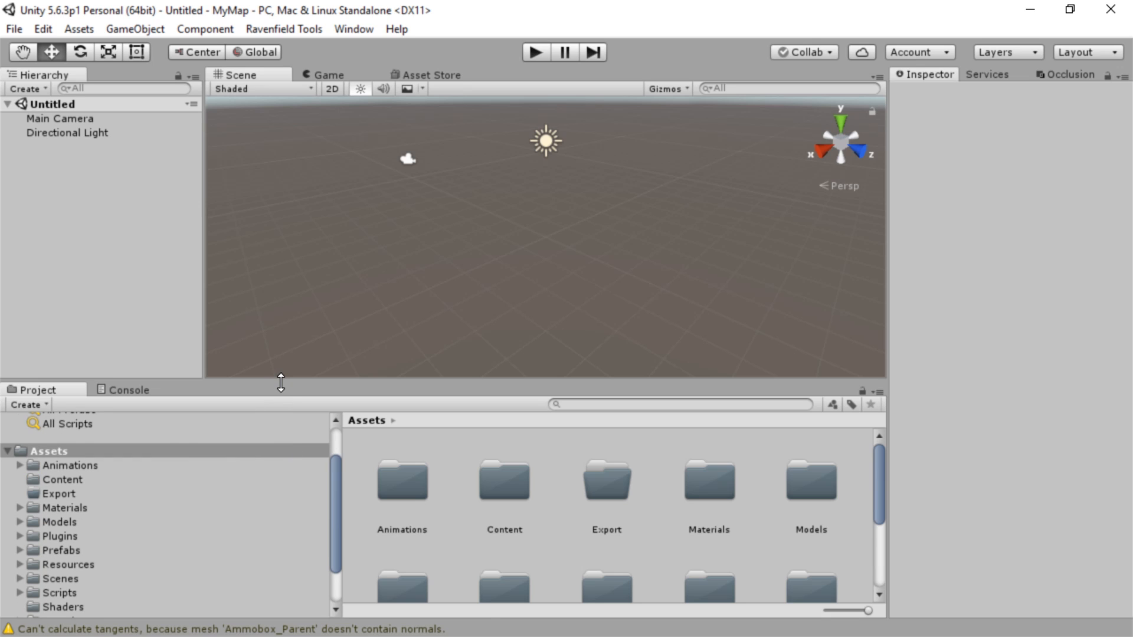
left_click_drag(281, 382, 319, 261)
left_click(65, 385)
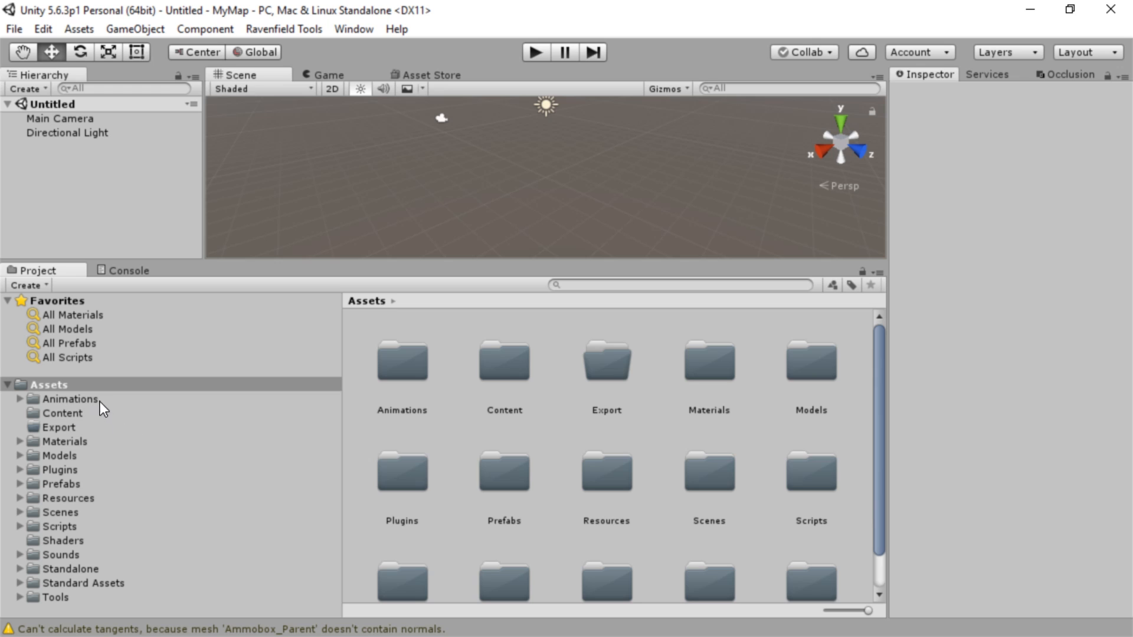
left_click(133, 443)
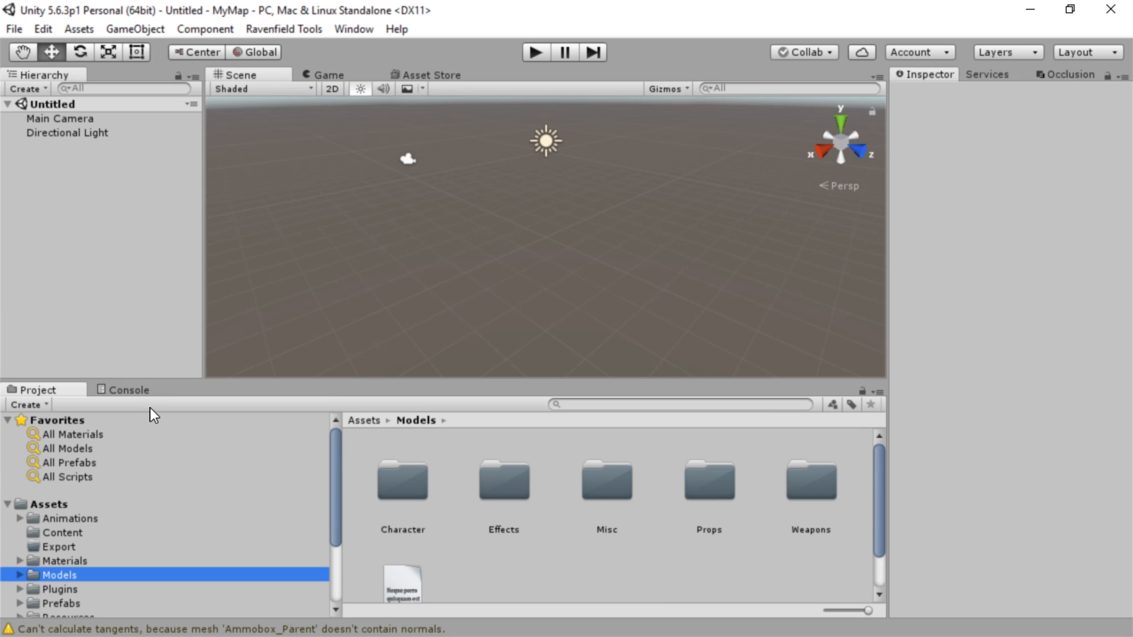
Review the project's import messages in the Console and return to the asset folders
left_click(130, 391)
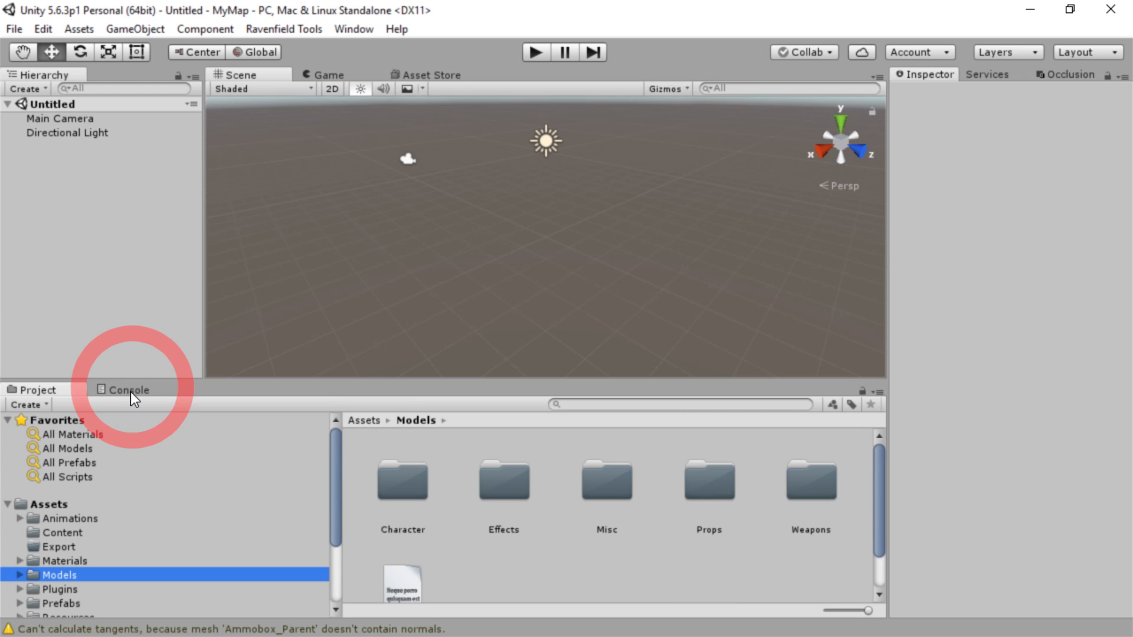
scroll(430, 504, "down", 10)
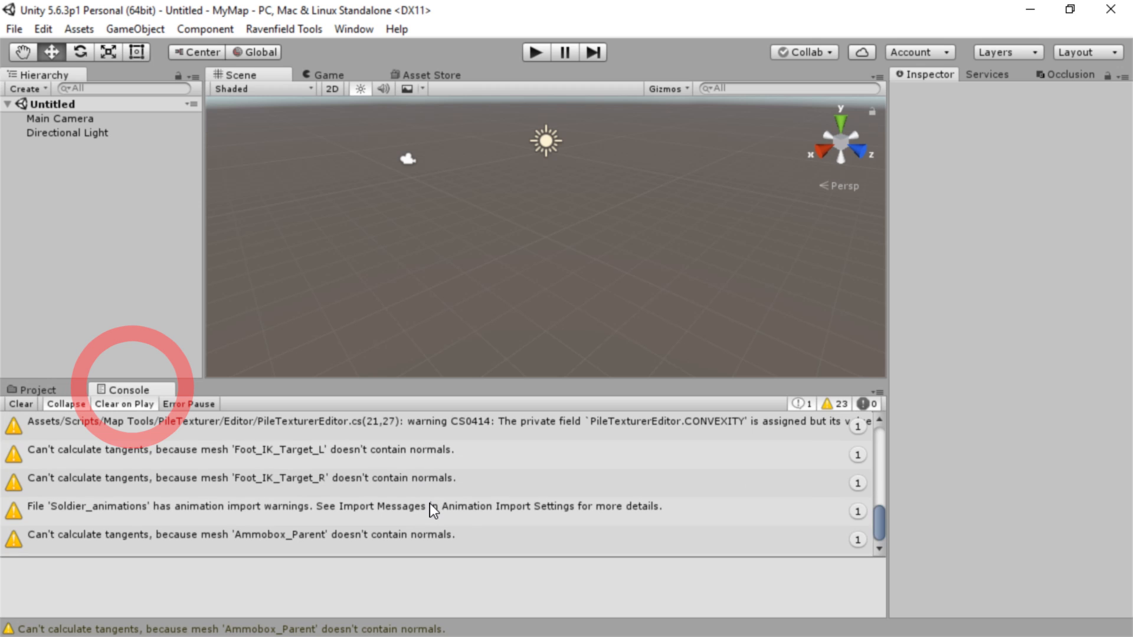
scroll(430, 508, "up", 10)
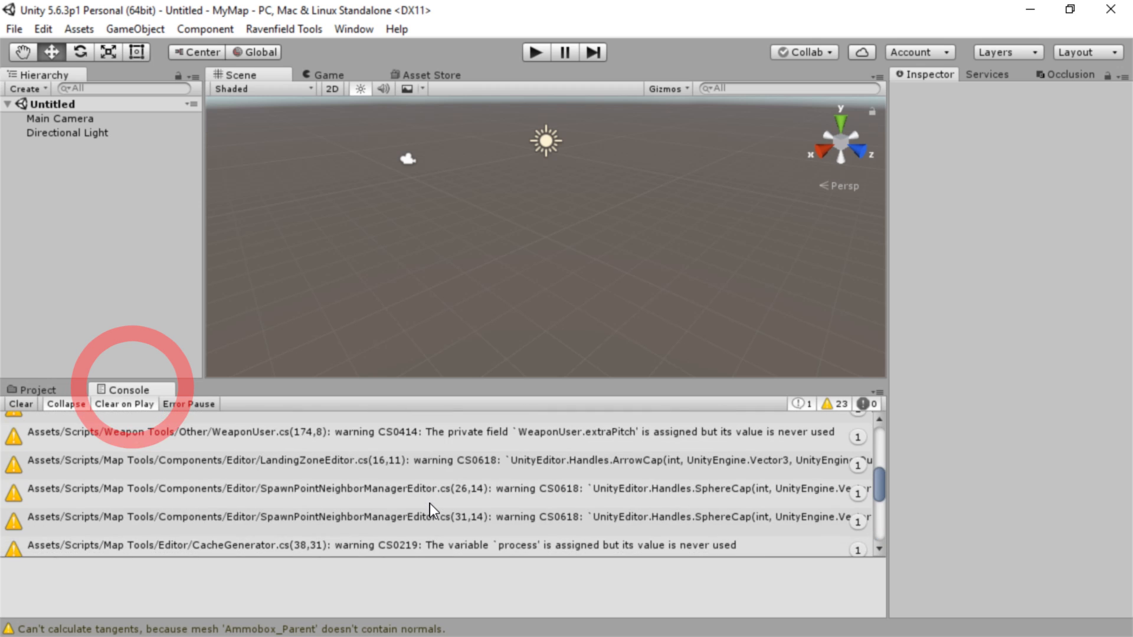
left_click(37, 390)
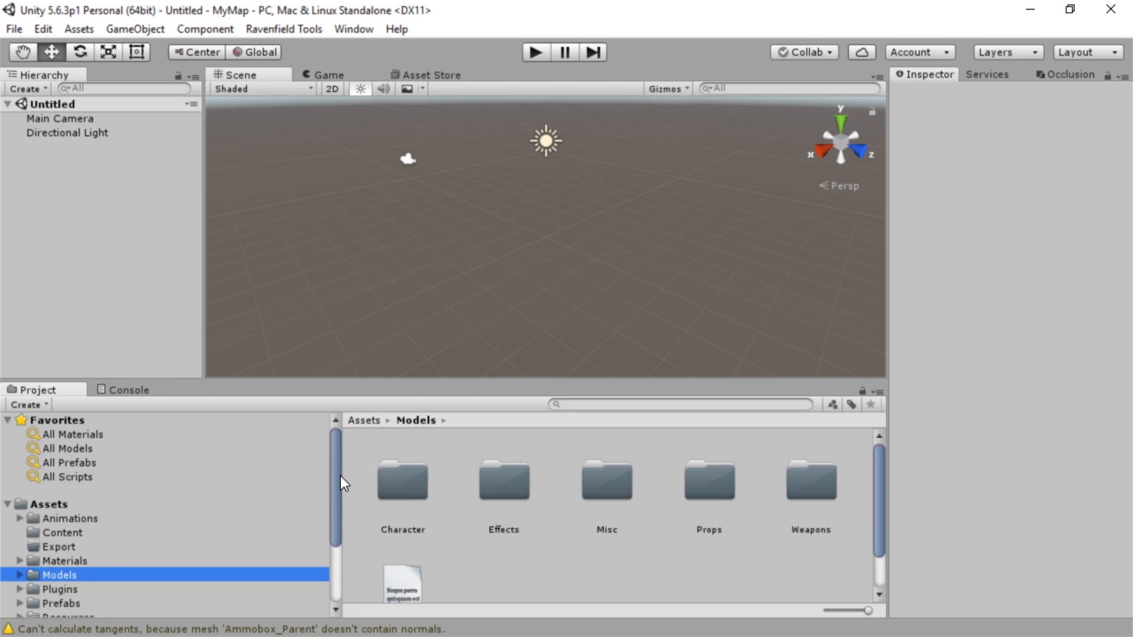
Rename the ExampleScene scene file in the Scenes folder as MyMap
scroll(239, 544, "down", 5)
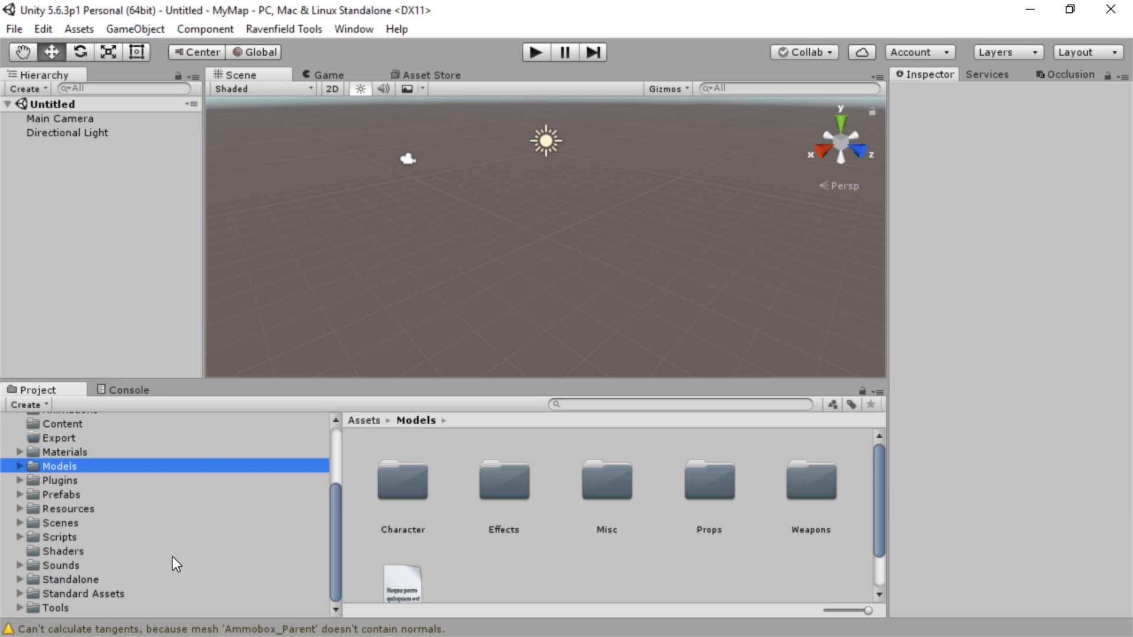
mouse_move(248, 636)
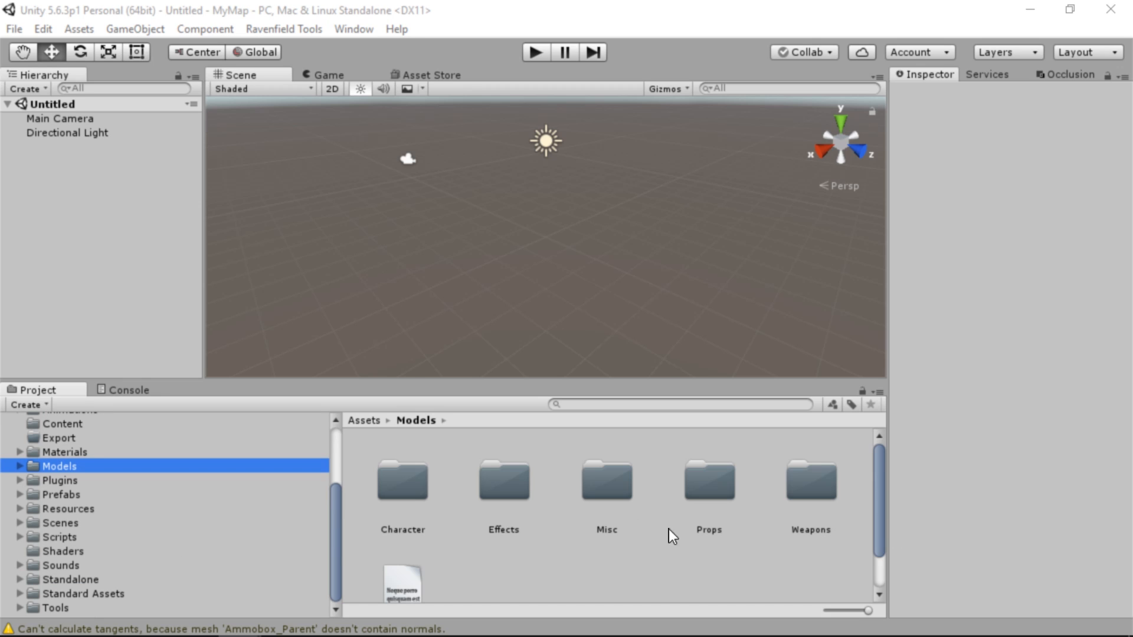
left_click(69, 523)
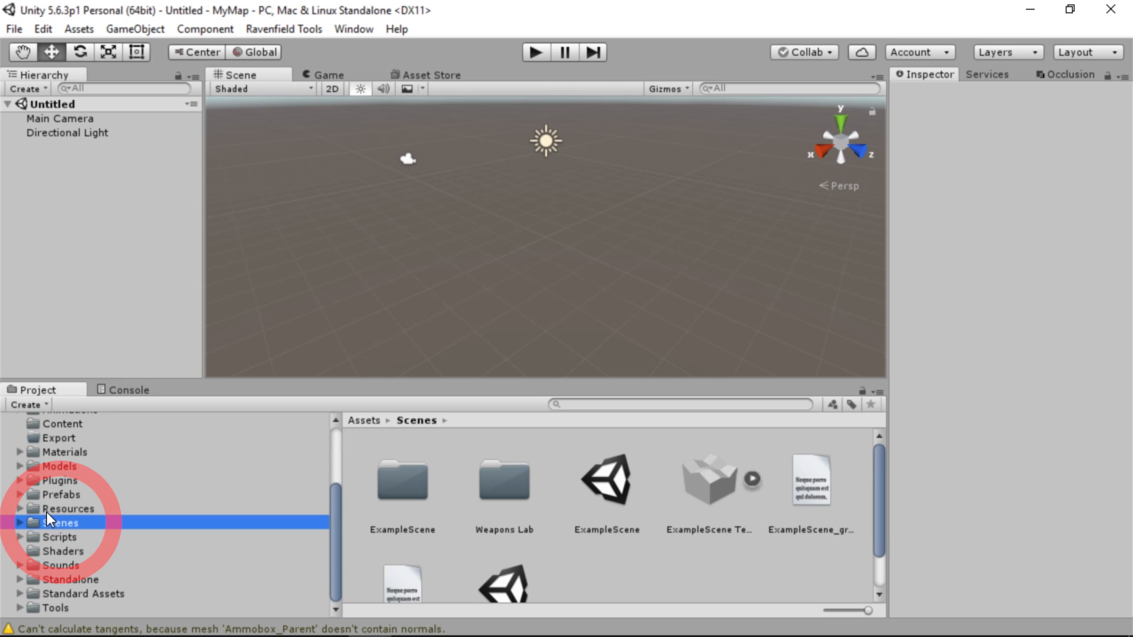
left_click(618, 491)
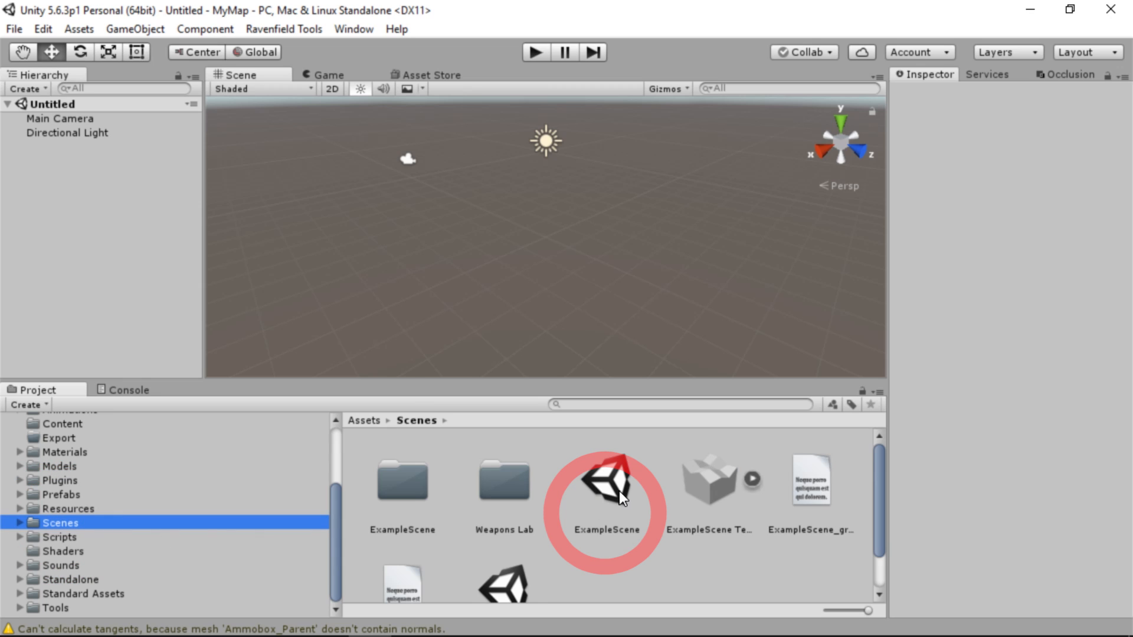
left_click(614, 529)
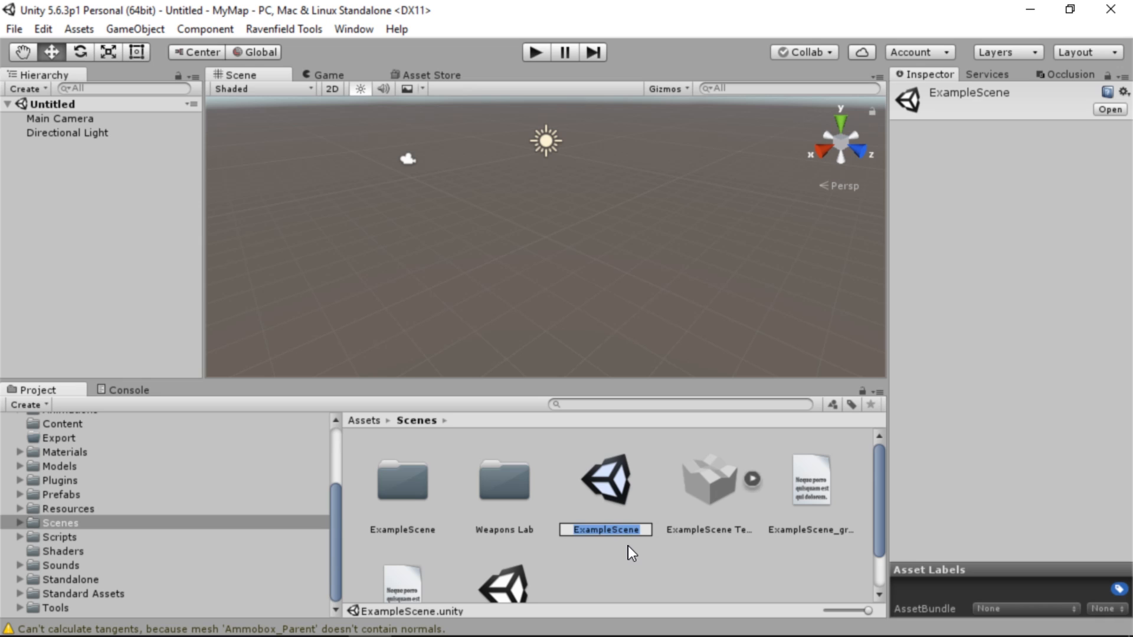
key("Return")
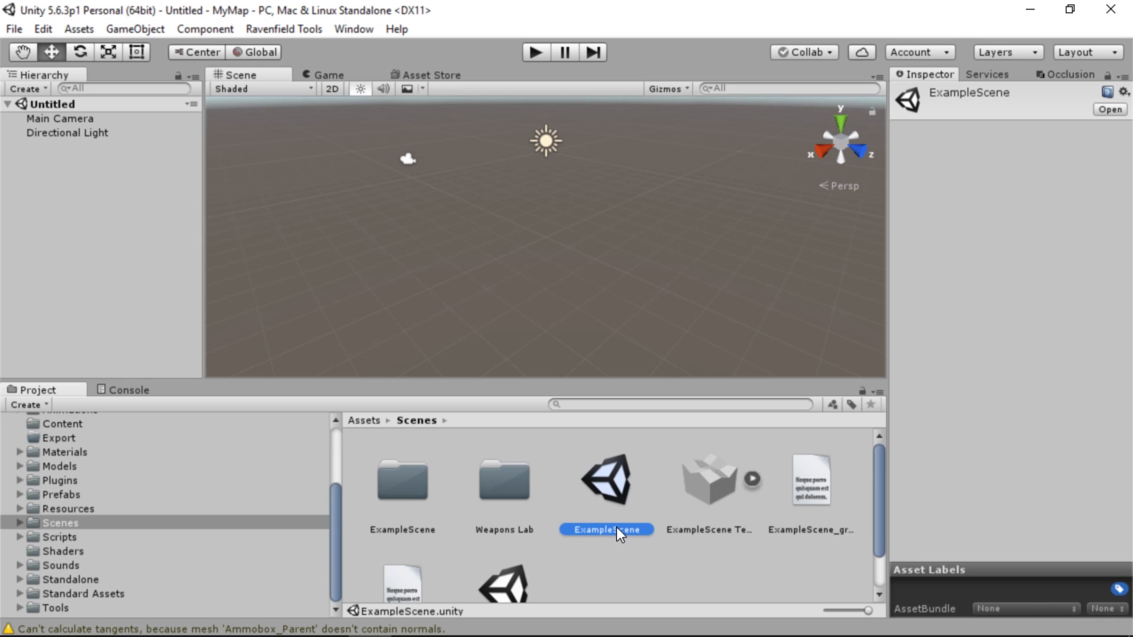
left_click(617, 527)
type("MyMap")
key("Return")
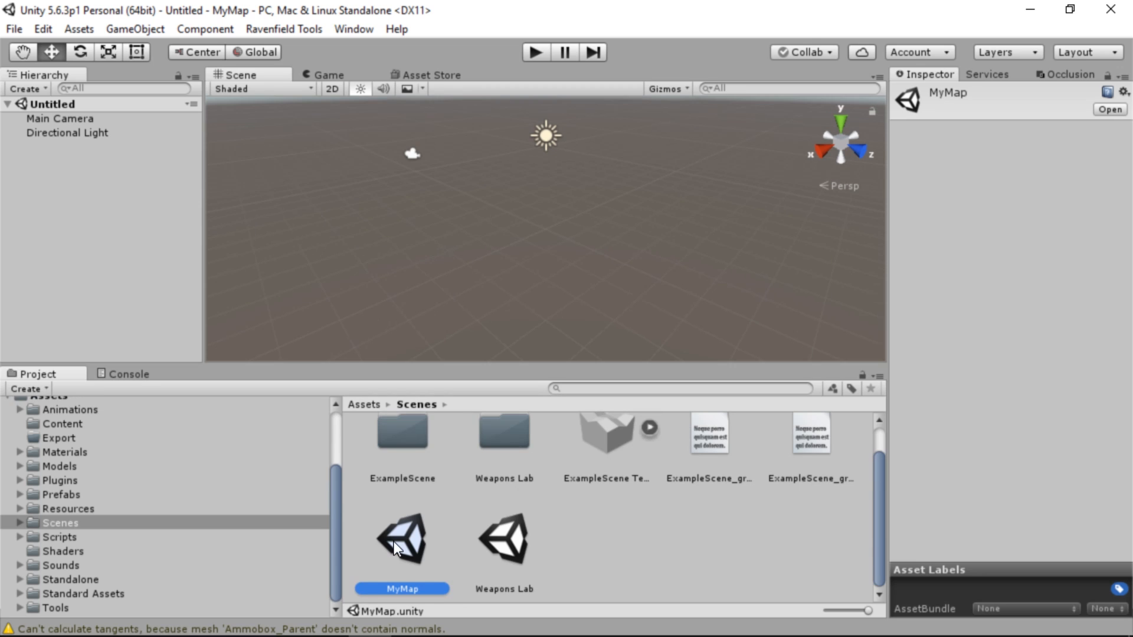
Open the MyMap scene and look across its terrain toward the hills at ground level
double_click(399, 539)
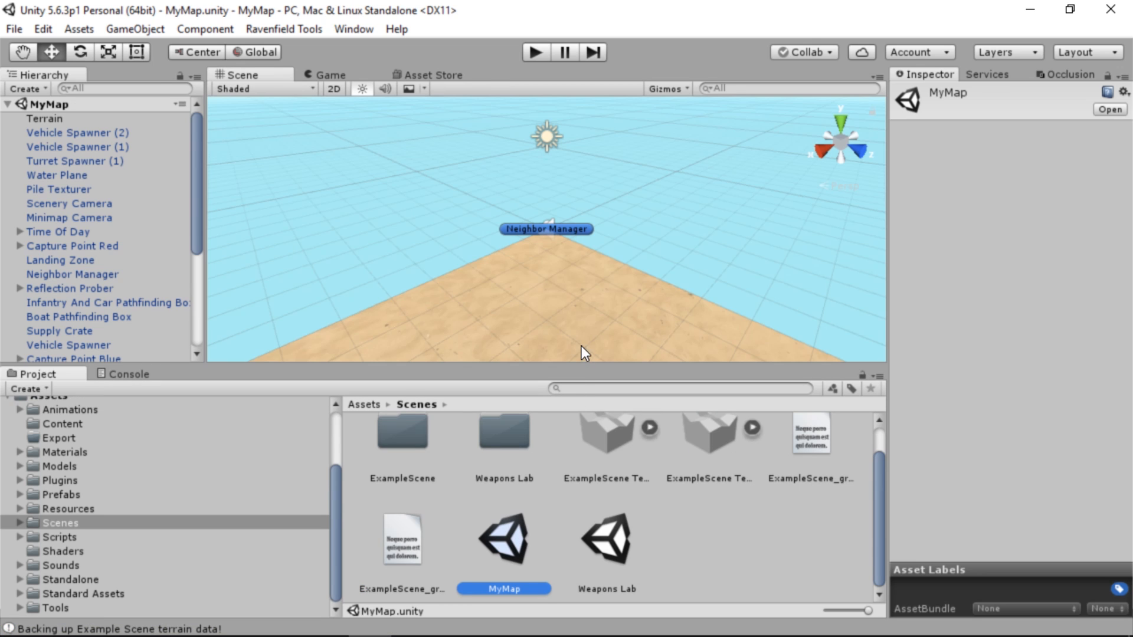
right_click_drag(480, 248, 568, 215)
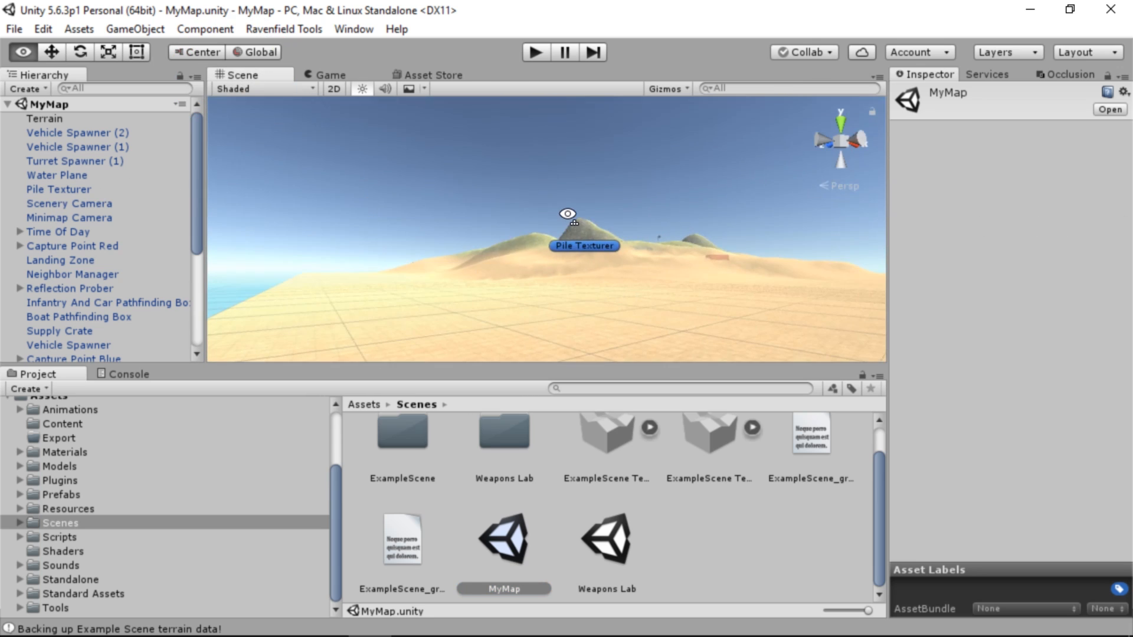
key("w")
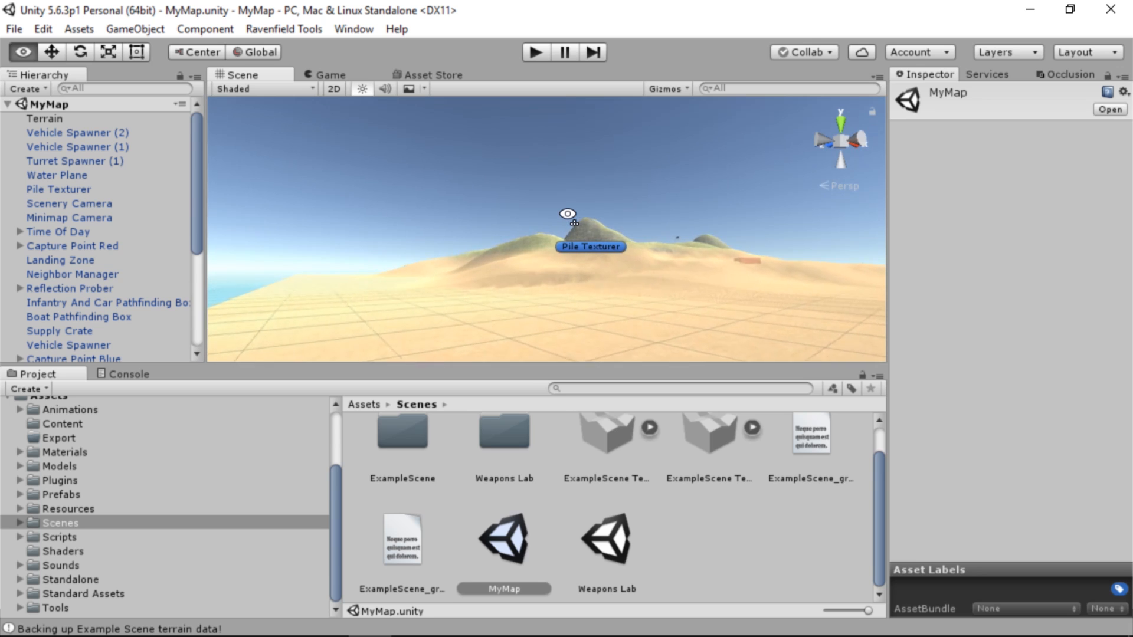
Fly over the MyMap terrain to view its hills, bridges and red volume box from above
key("d")
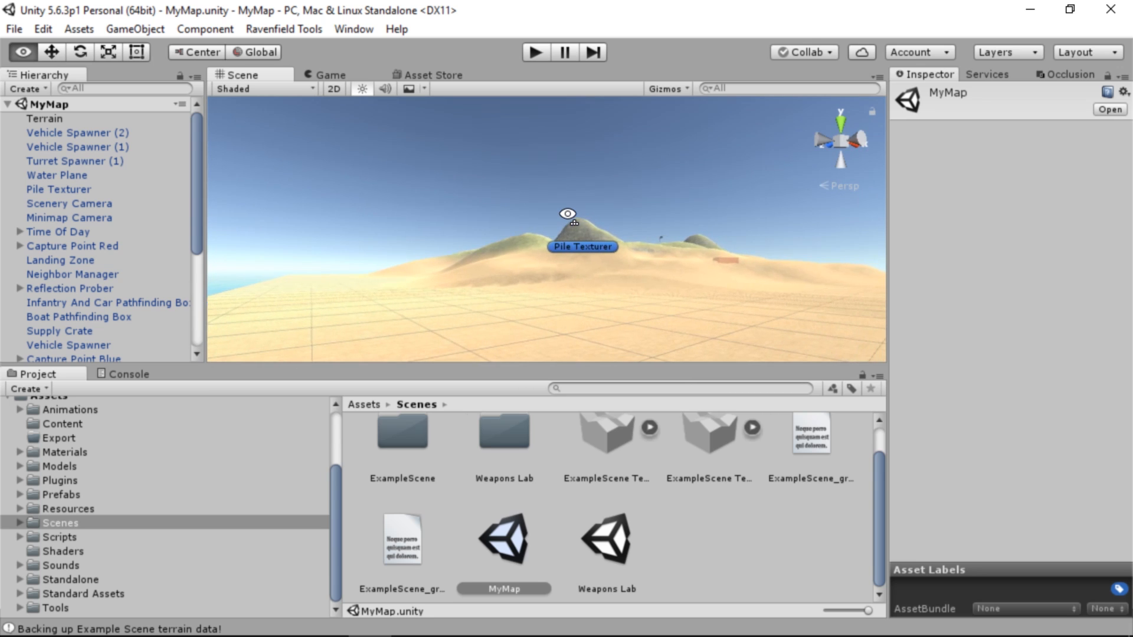
key("q")
key("e")
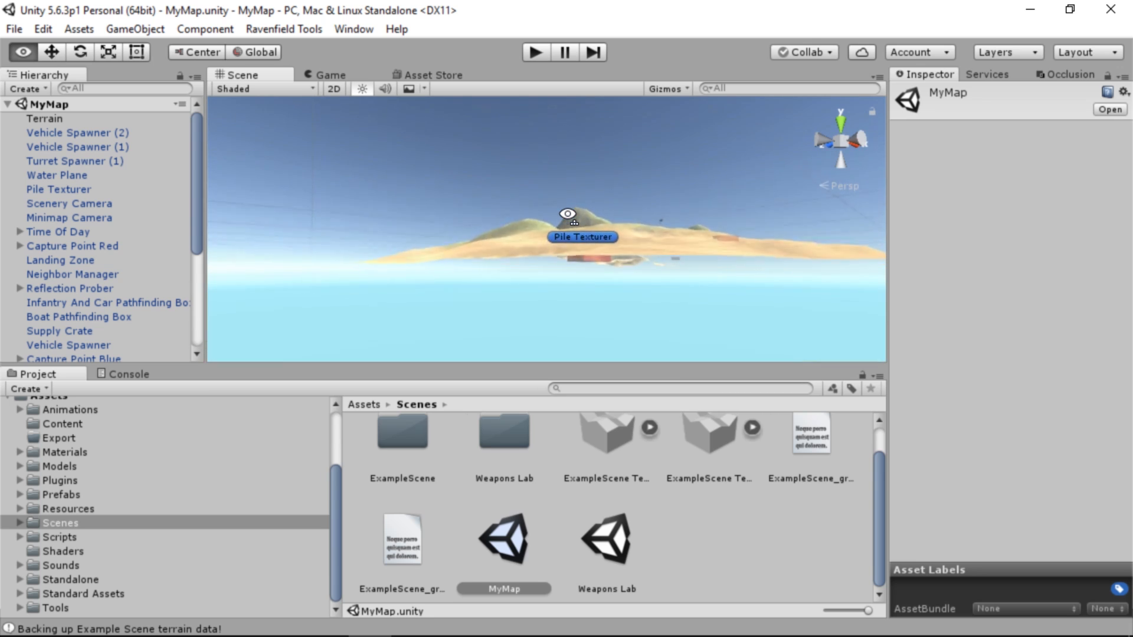
key("e")
right_click_drag(569, 216, 590, 322)
key("w")
key("w")
mouse_move(707, 392)
right_mouse_down()
mouse_move(850, 348)
mouse_move(1104, 341)
mouse_move(233, 321)
mouse_move(169, 288)
mouse_move(308, 275)
mouse_move(445, 288)
mouse_move(569, 331)
mouse_move(769, 324)
mouse_move(969, 366)
mouse_move(898, 384)
mouse_move(912, 352)
mouse_move(1001, 359)
mouse_move(1060, 345)
mouse_move(151, 342)
mouse_move(111, 329)
mouse_move(91, 292)
mouse_move(1032, 342)
mouse_move(269, 307)
mouse_move(270, 317)
mouse_move(165, 314)
mouse_move(139, 328)
mouse_move(1019, 280)
mouse_move(267, 373)
mouse_move(204, 399)
mouse_move(30, 525)
mouse_move(69, 555)
mouse_move(94, 516)
mouse_move(72, 518)
mouse_move(79, 528)
mouse_move(103, 483)
mouse_move(236, 420)
mouse_move(265, 324)
mouse_move(295, 339)
mouse_move(283, 348)
mouse_move(65, 343)
mouse_move(1102, 323)
mouse_move(1000, 341)
mouse_move(189, 376)
mouse_move(933, 300)
mouse_move(291, 185)
mouse_move(106, 242)
mouse_move(201, 320)
right_mouse_up()
key("w")
key("w")
key("w")
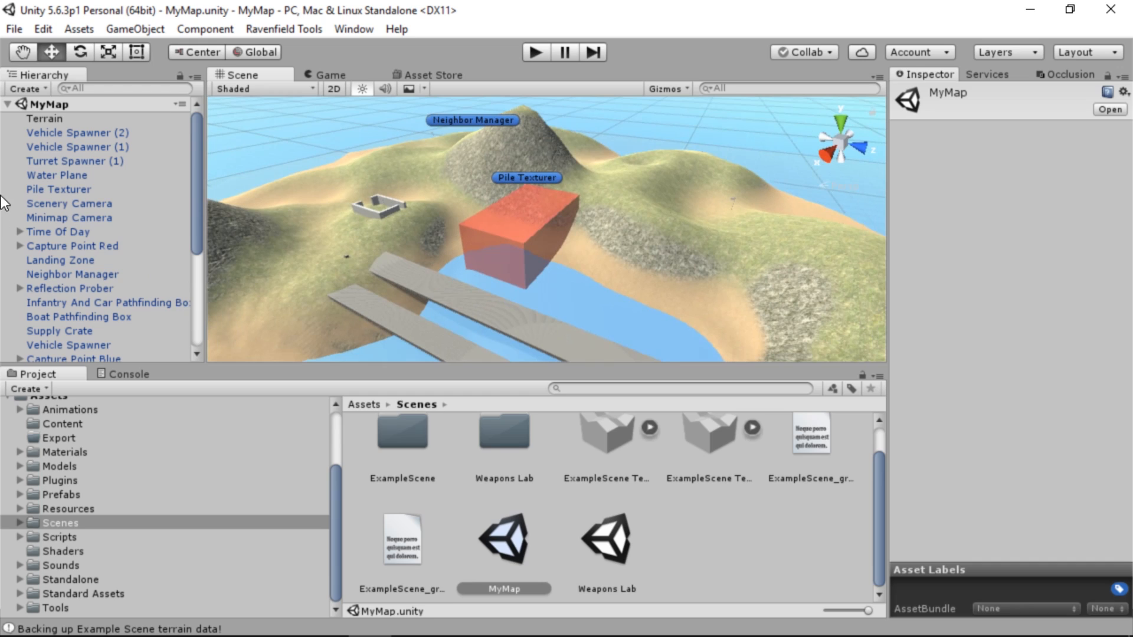
Start the Set Game Executable command of the Ravenfield Tools and switch to the Steam library
left_click(288, 29)
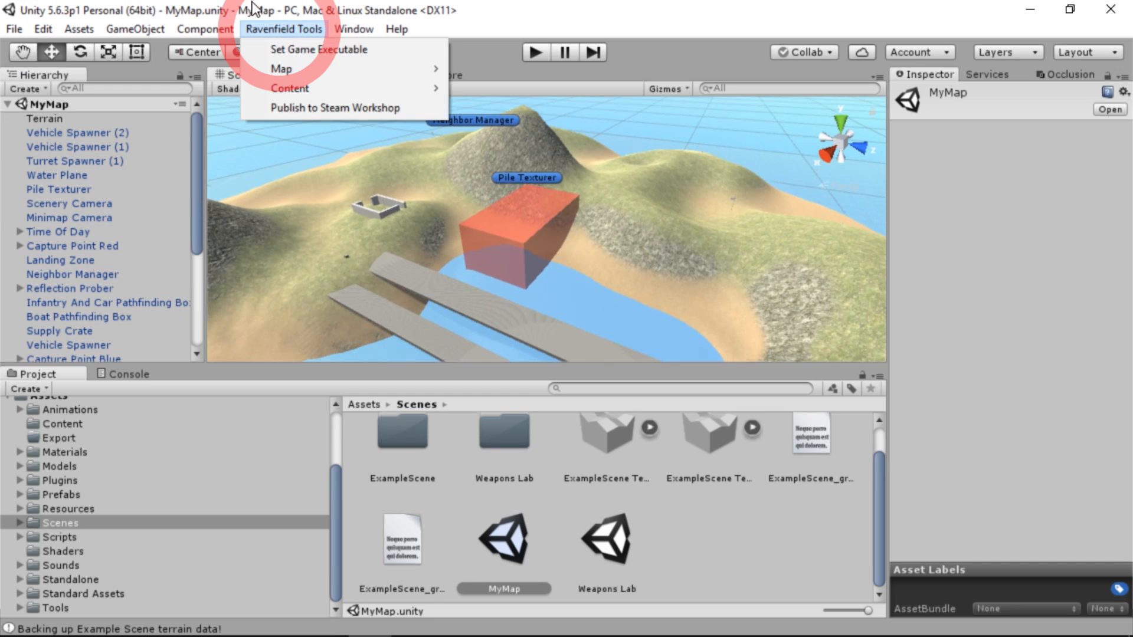
left_click(313, 54)
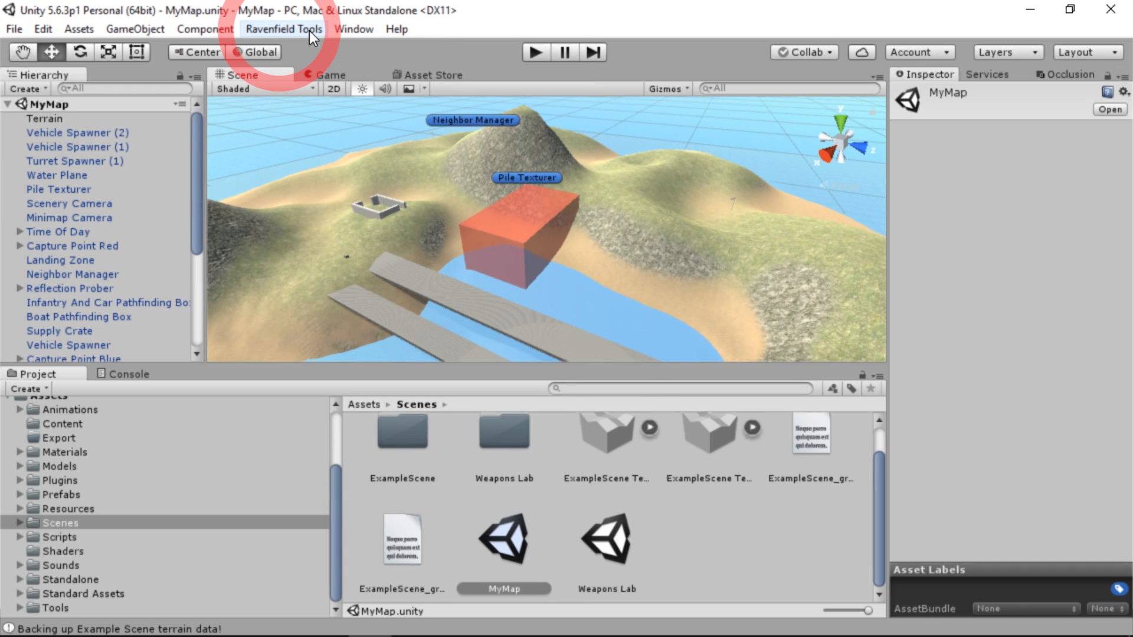
left_click(309, 31)
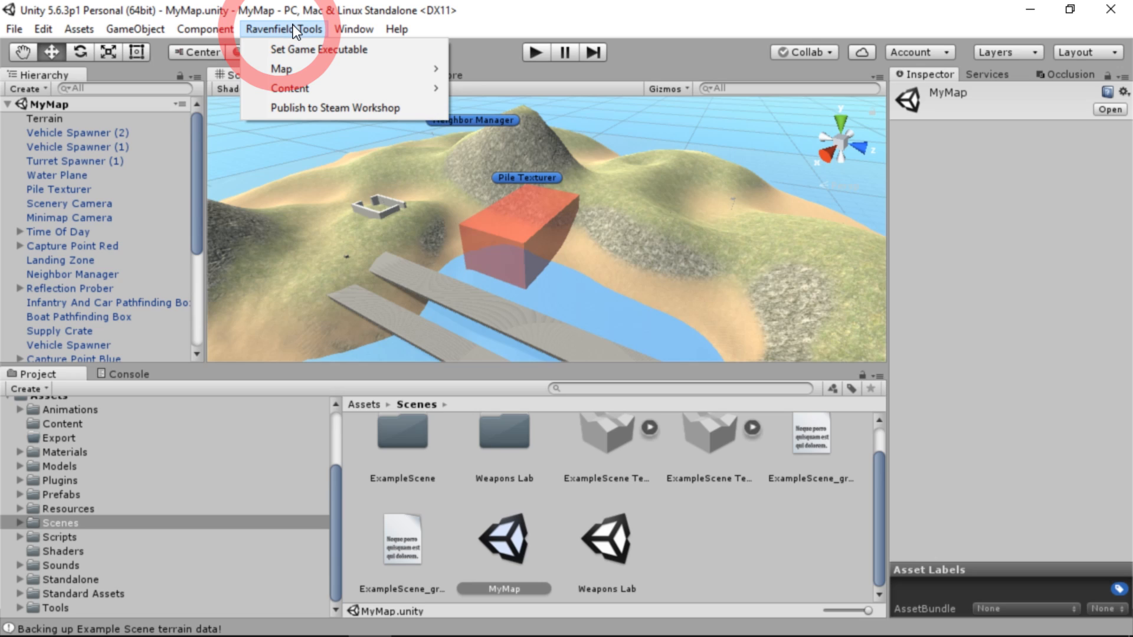
left_click(324, 53)
left_click_drag(1132, 180, 678, 83)
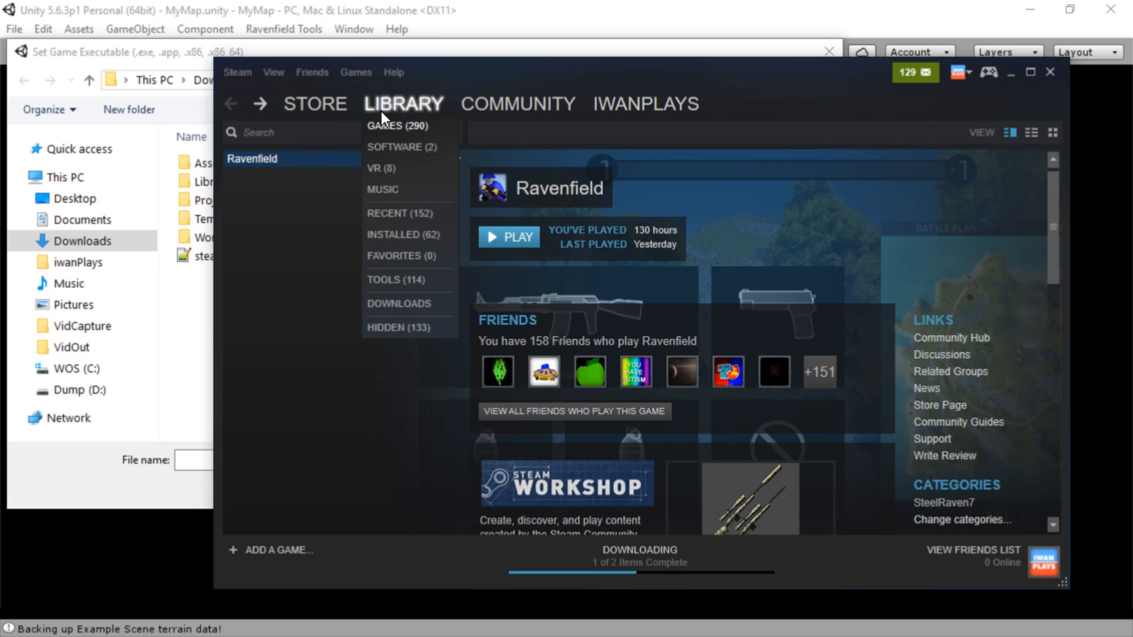
Open Ravenfield's local files folder from the game's properties in Steam
right_click(266, 159)
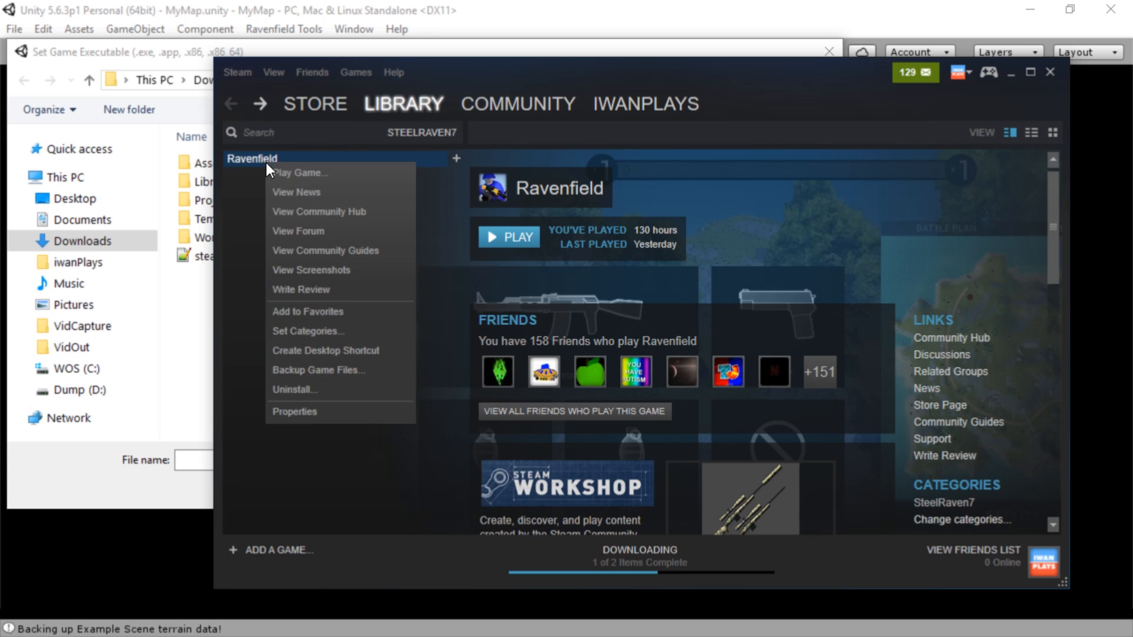
left_click(318, 409)
left_click(642, 123)
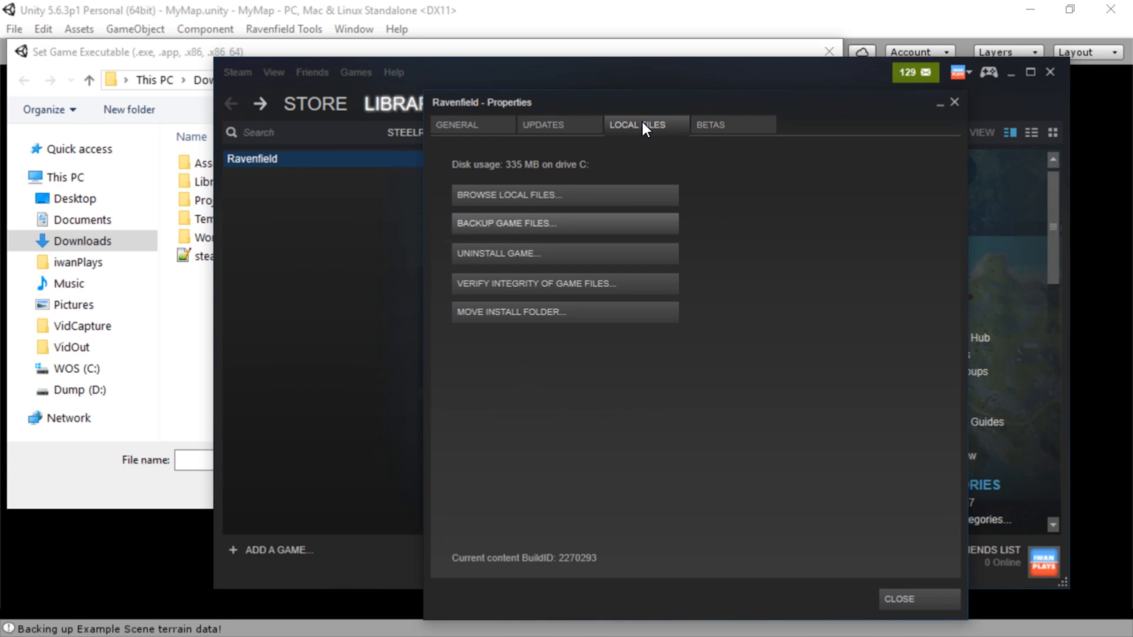
left_click(578, 194)
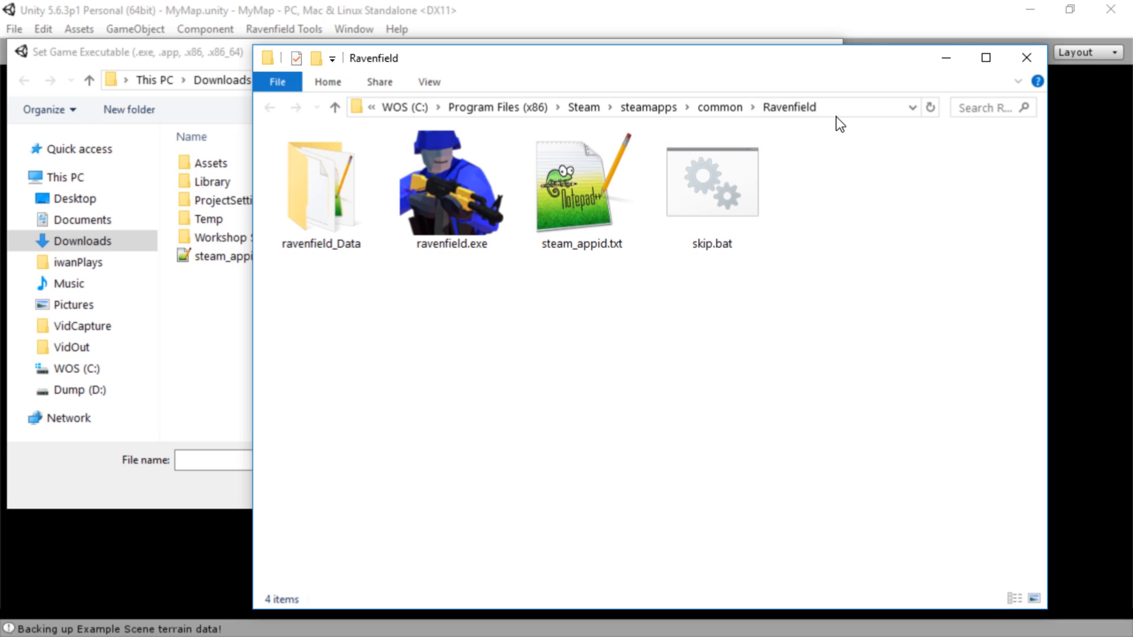
Copy the Ravenfield install folder's path and go to that folder in the Set Game Executable dialog
left_click(843, 109)
key("ctrl+c")
right_click(743, 108)
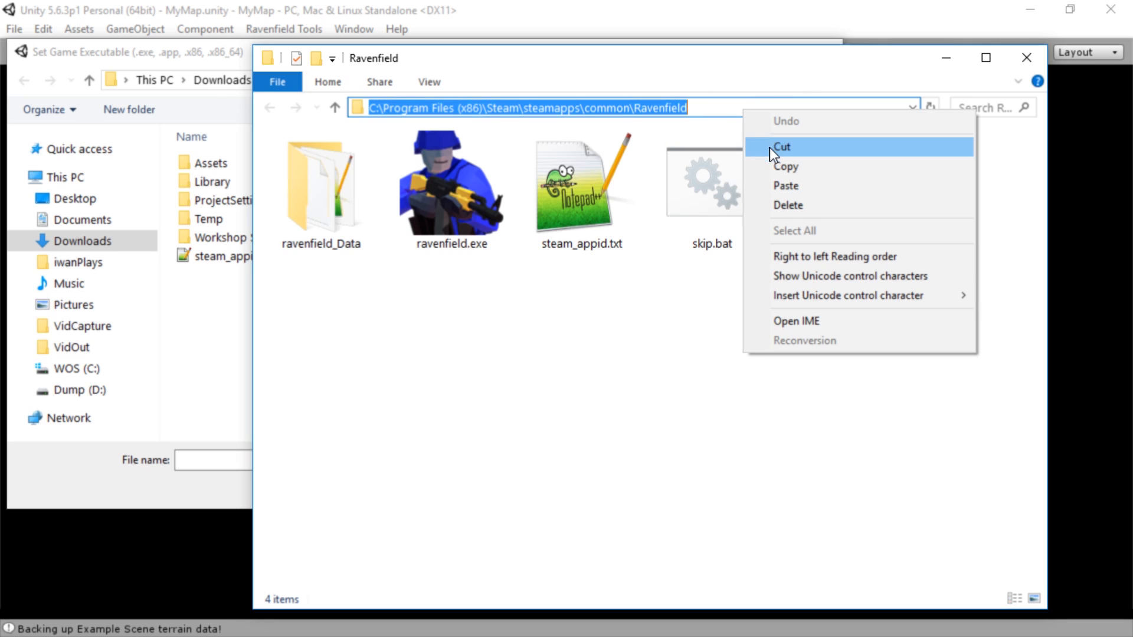
left_click(809, 168)
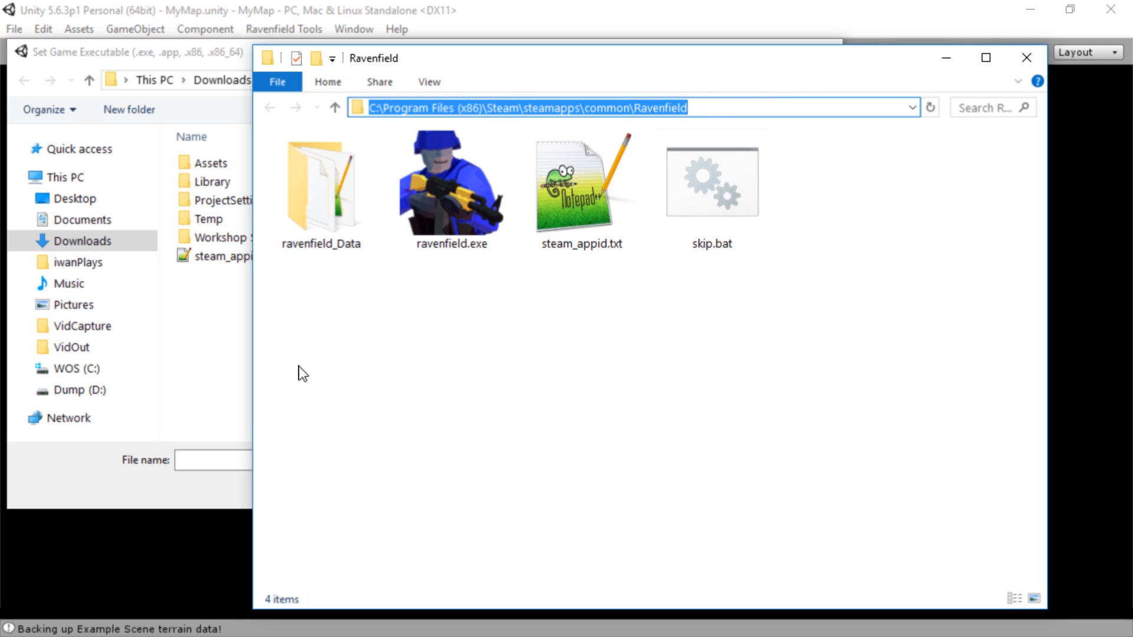
left_click(230, 383)
right_click(288, 467)
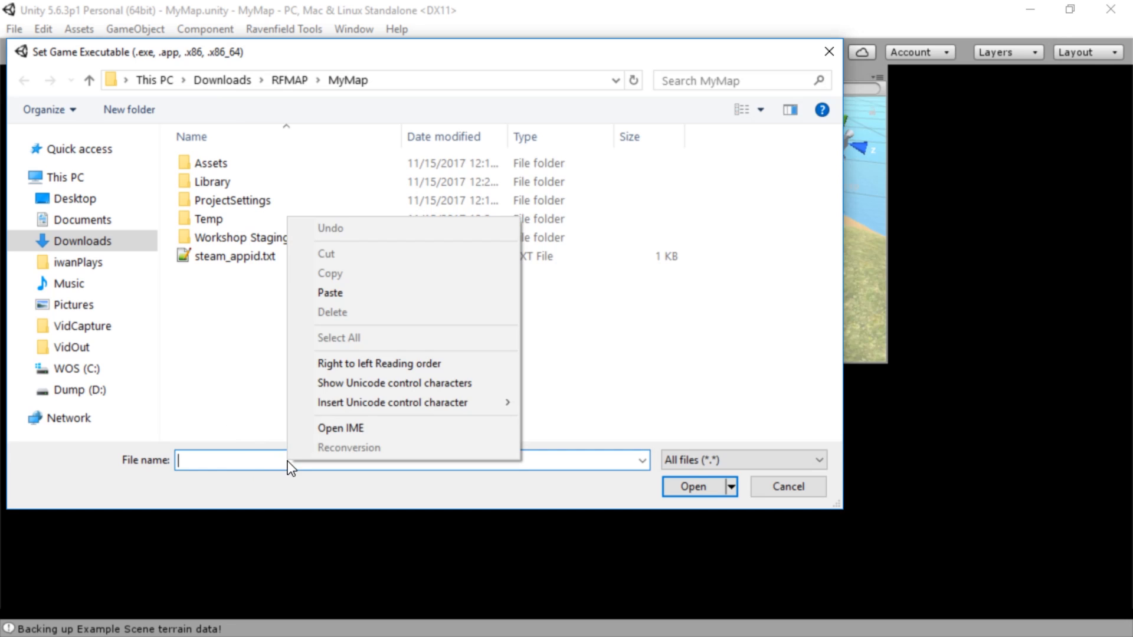
left_click(339, 300)
key("Return")
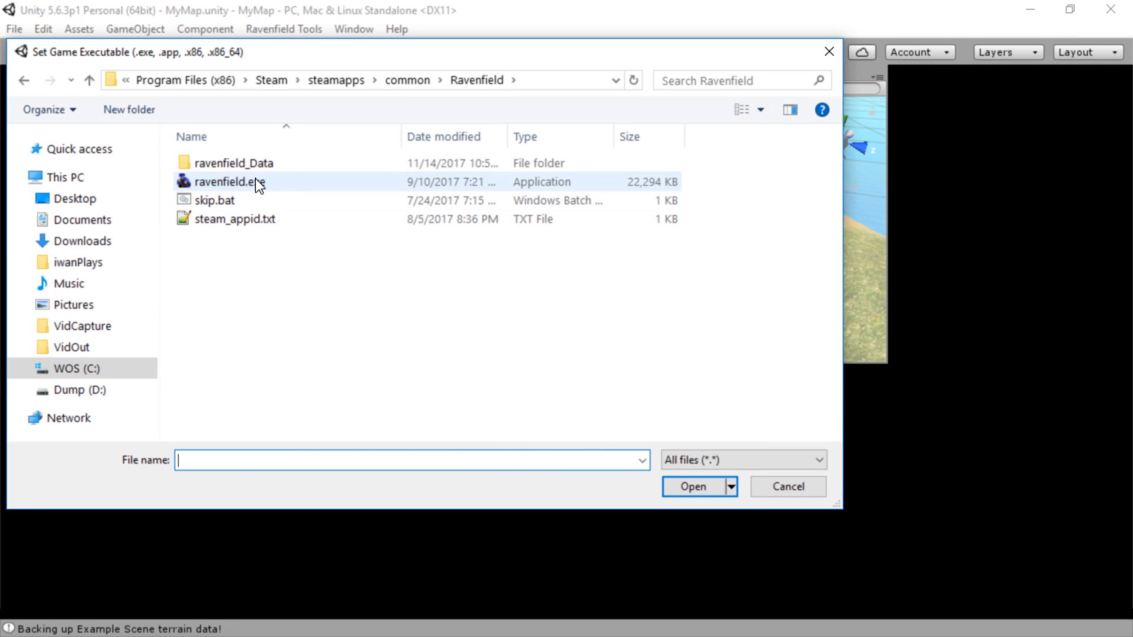
Choose ravenfield.exe as the game executable for the Ravenfield Tools
scroll(227, 321, "up", 4, "ctrl")
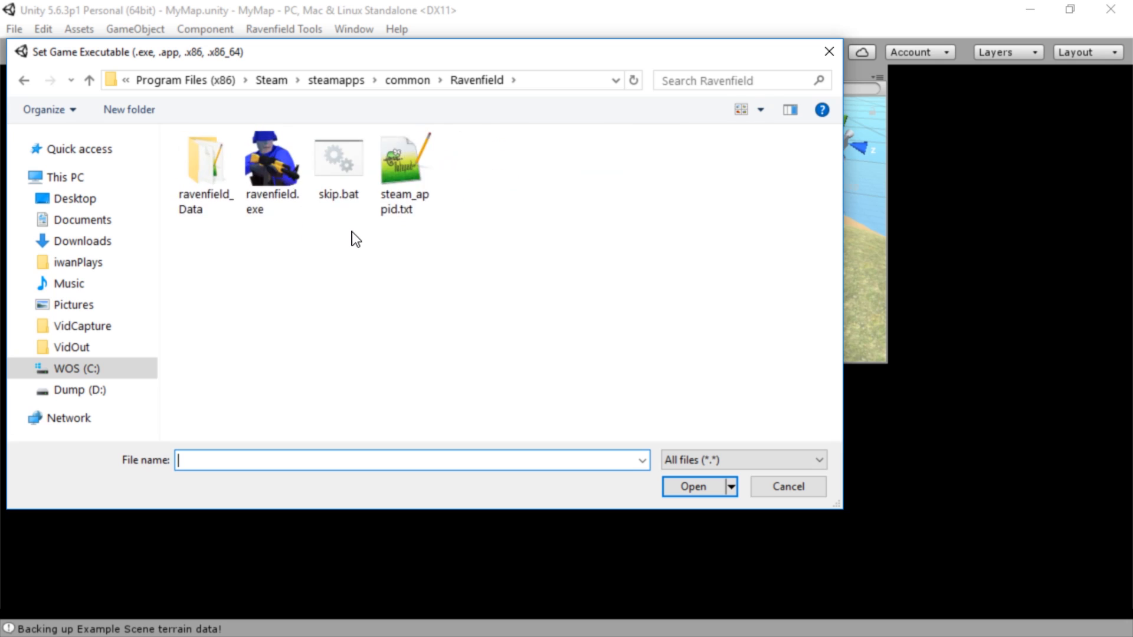
double_click(320, 190)
left_click(543, 177)
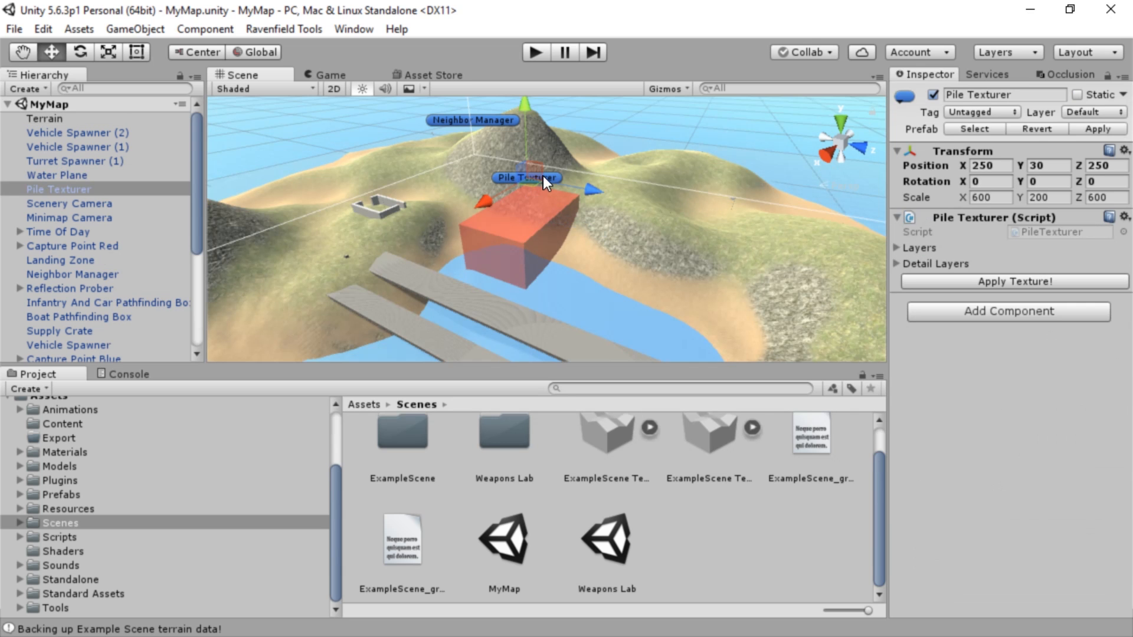
Run Scan Pathfinding on the open MyMap scene
left_click(280, 27)
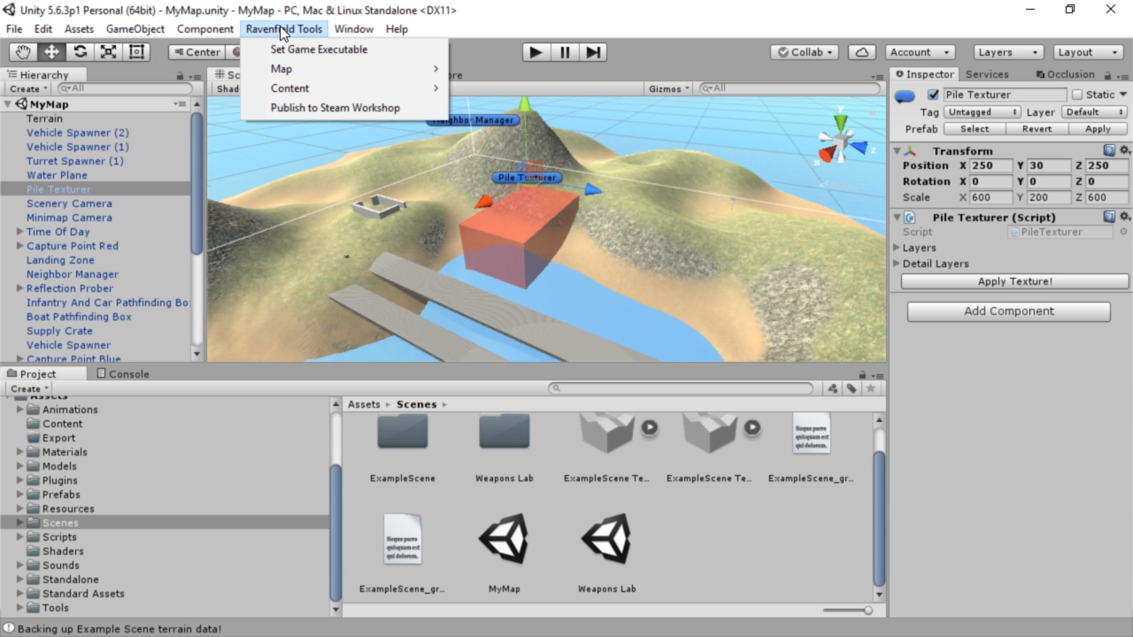
left_click(296, 69)
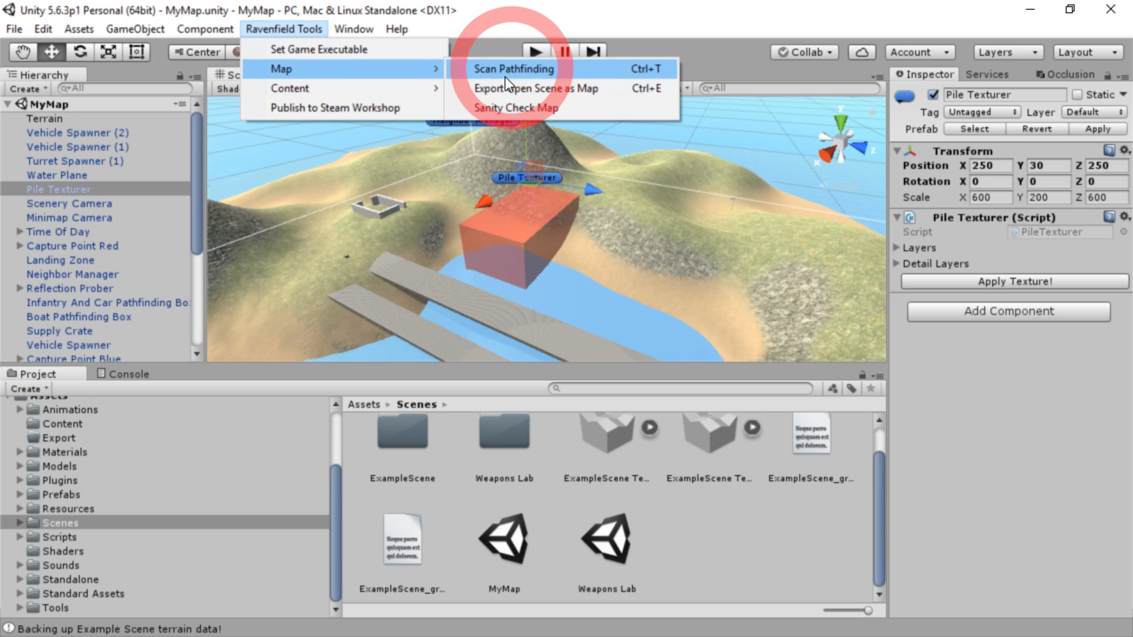
left_click(617, 78)
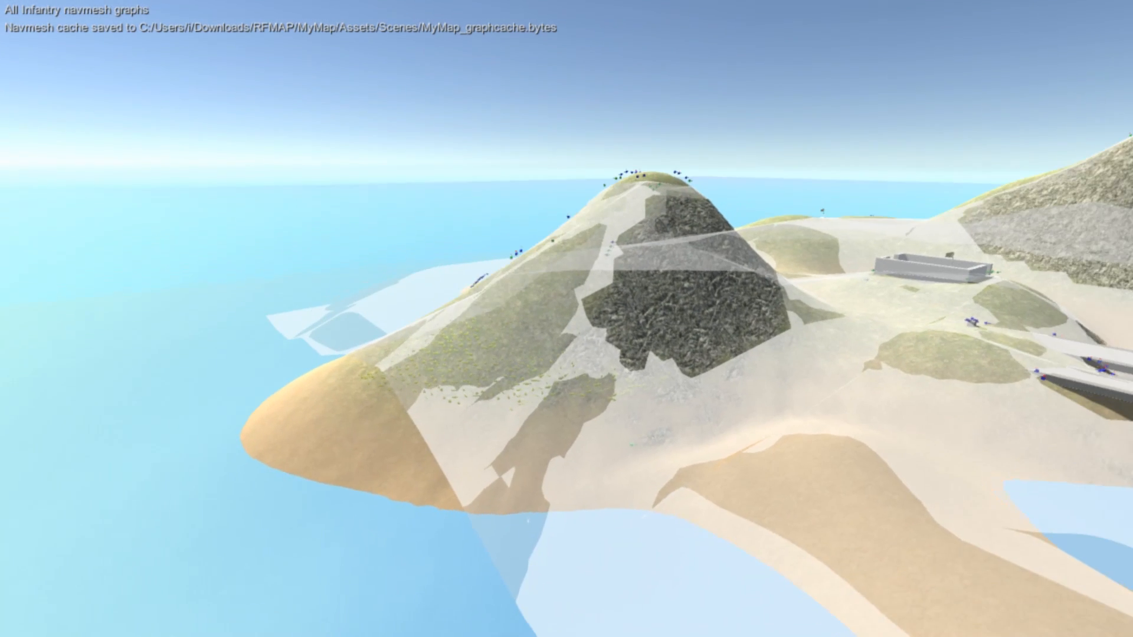
Fly around the island to examine the infantry navmesh coverage and cover points on the hills, bridges, walls and shores
key("w")
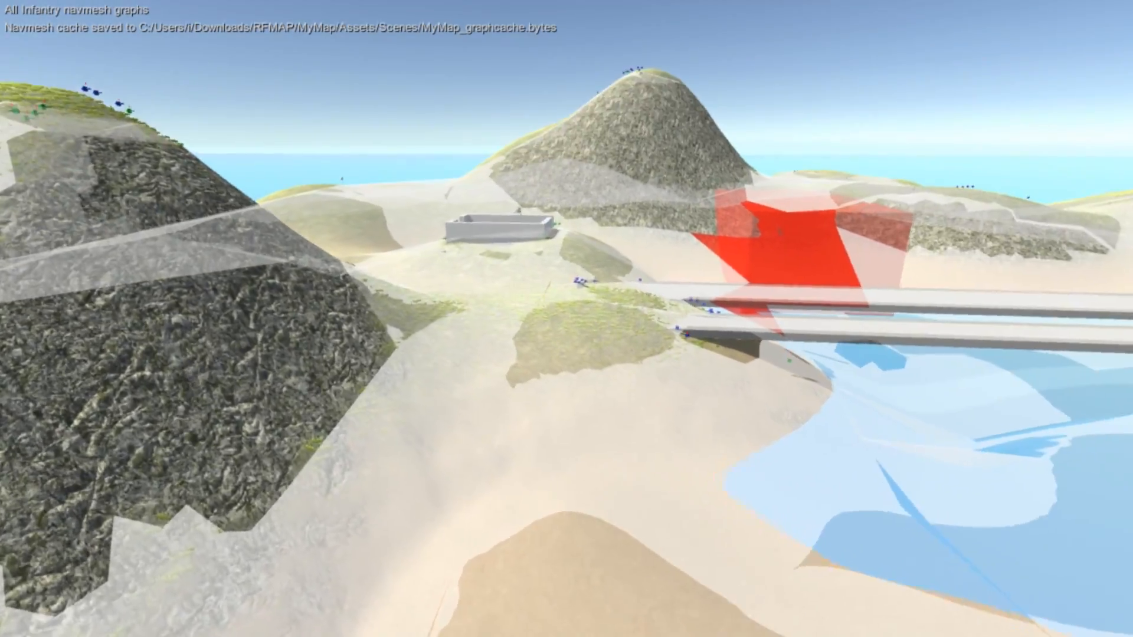
key("w")
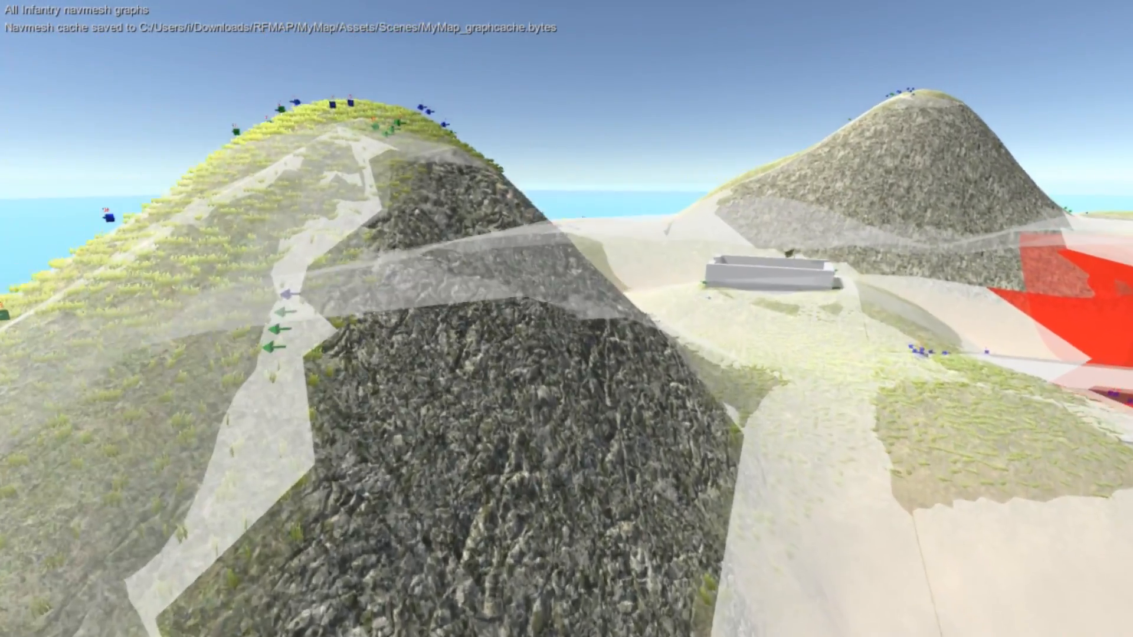
key("w")
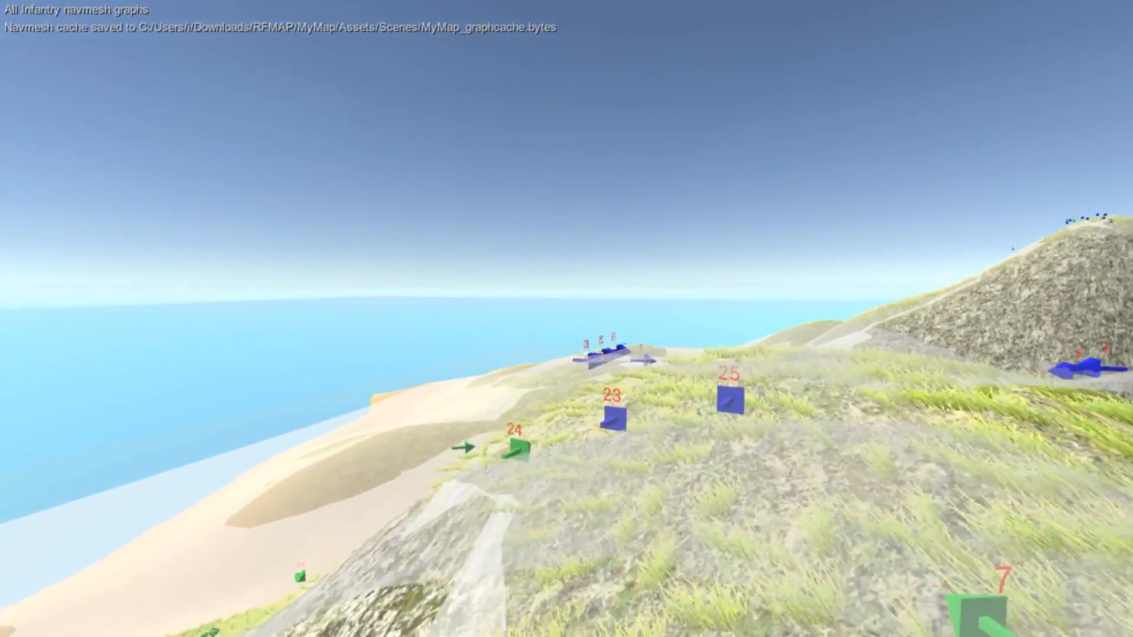
key("w")
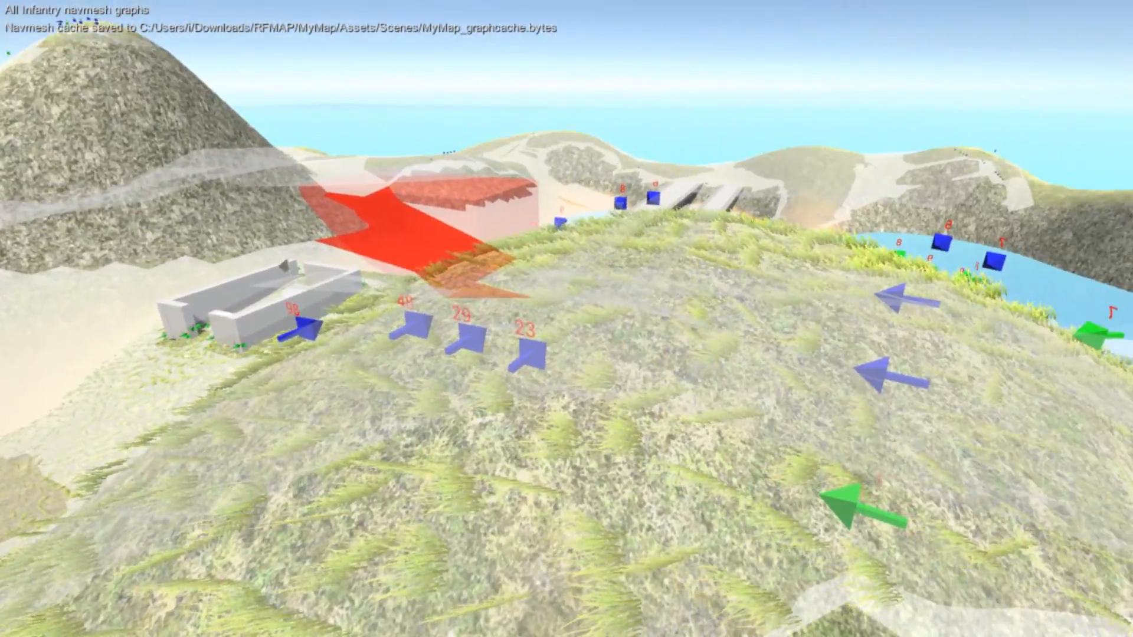
key("w")
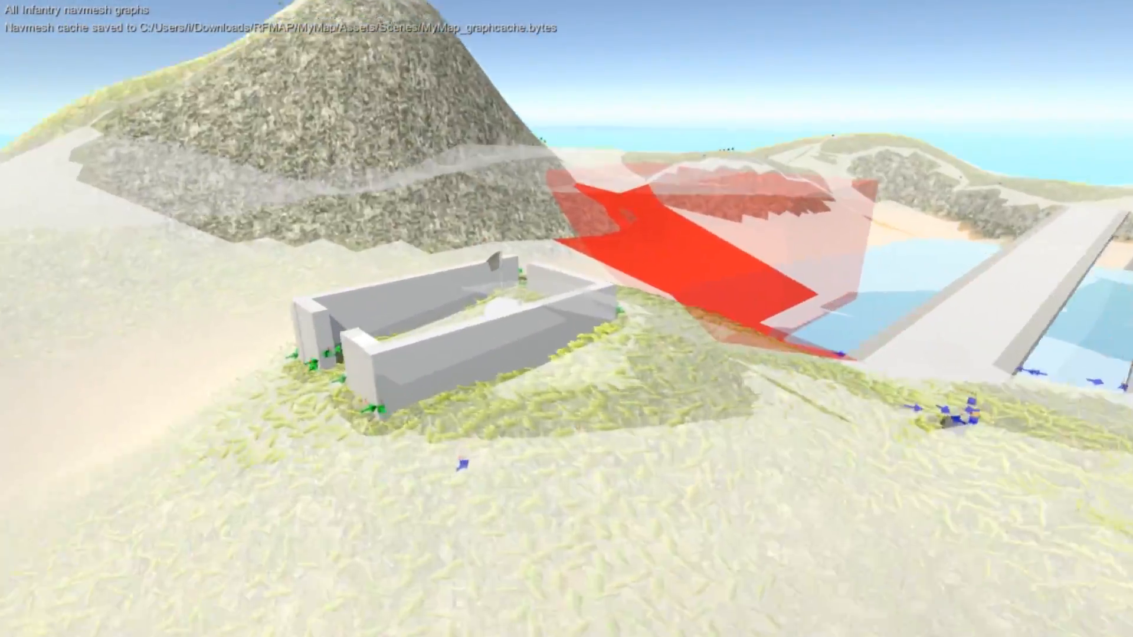
key("w")
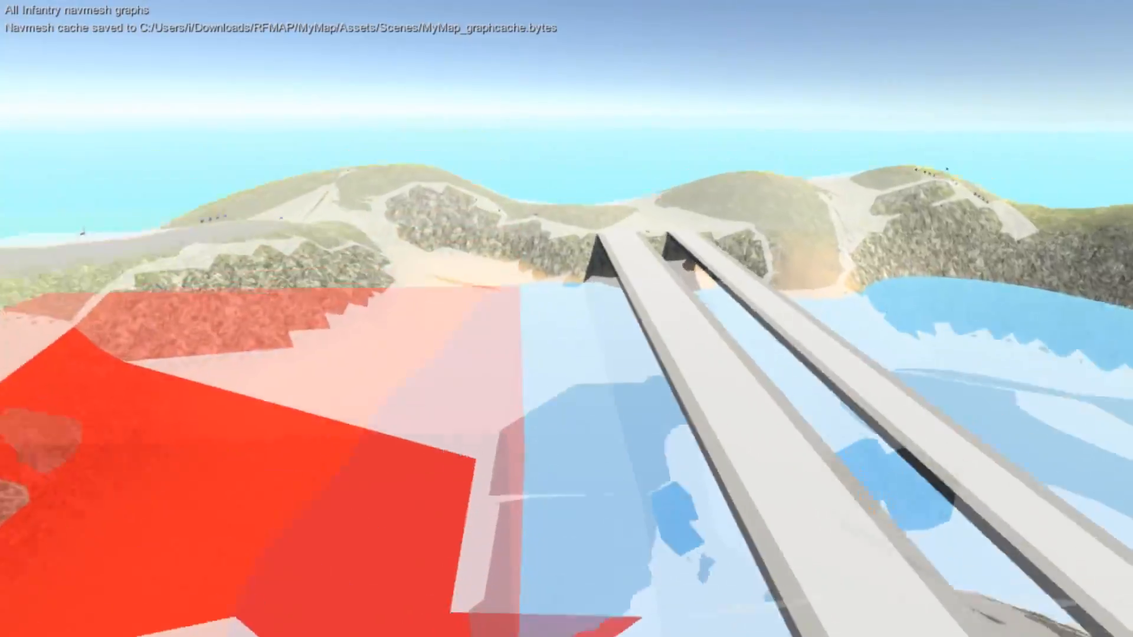
key("w")
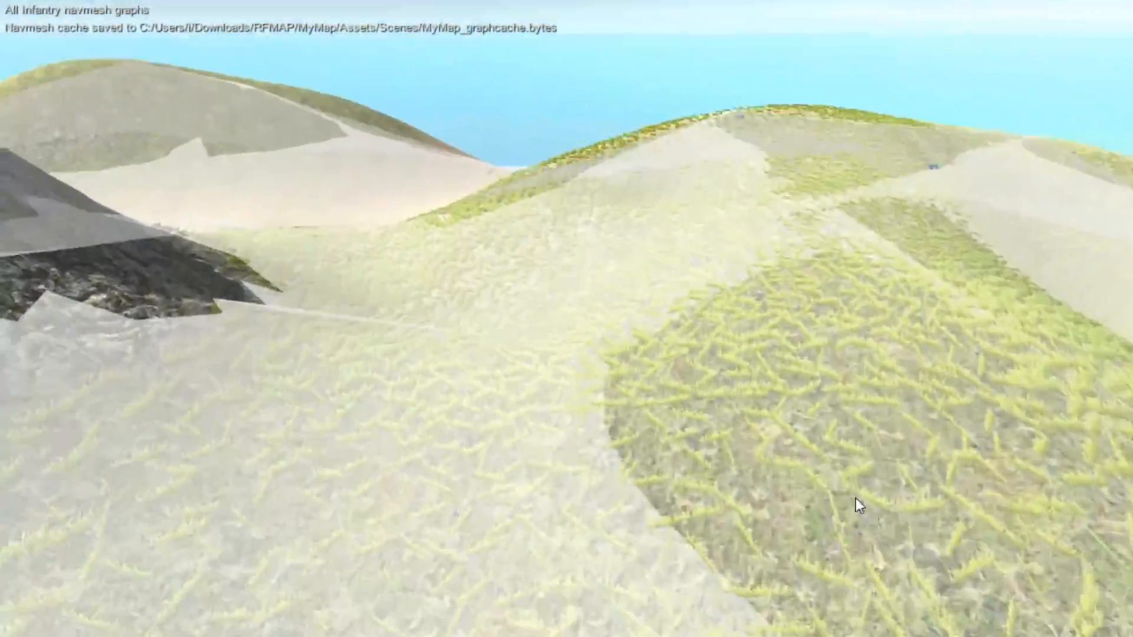
key("w")
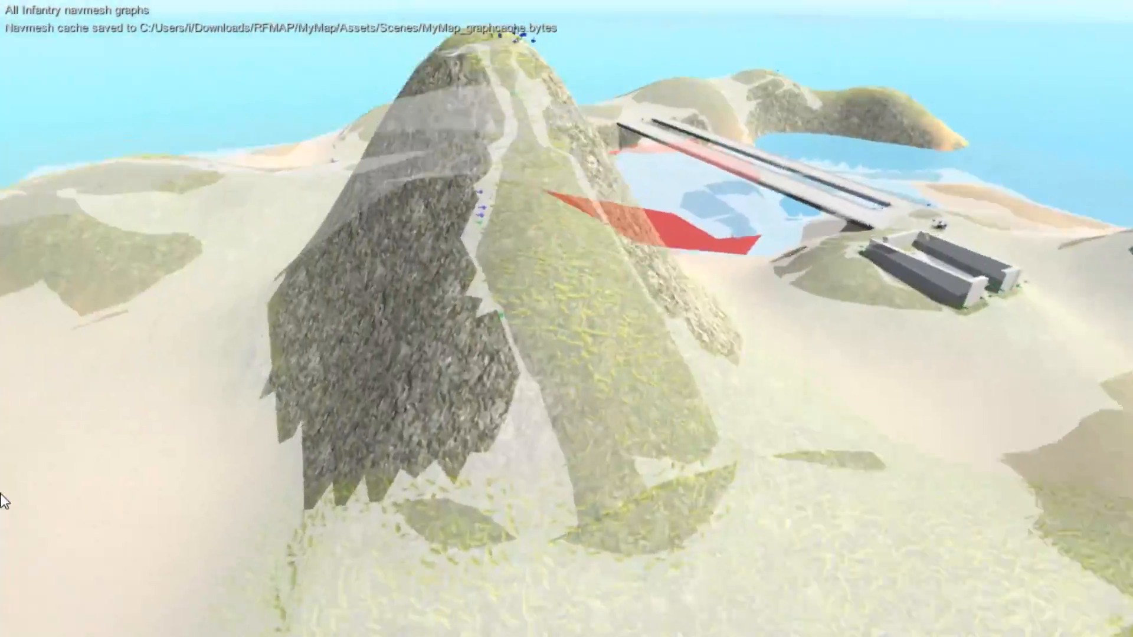
key("w")
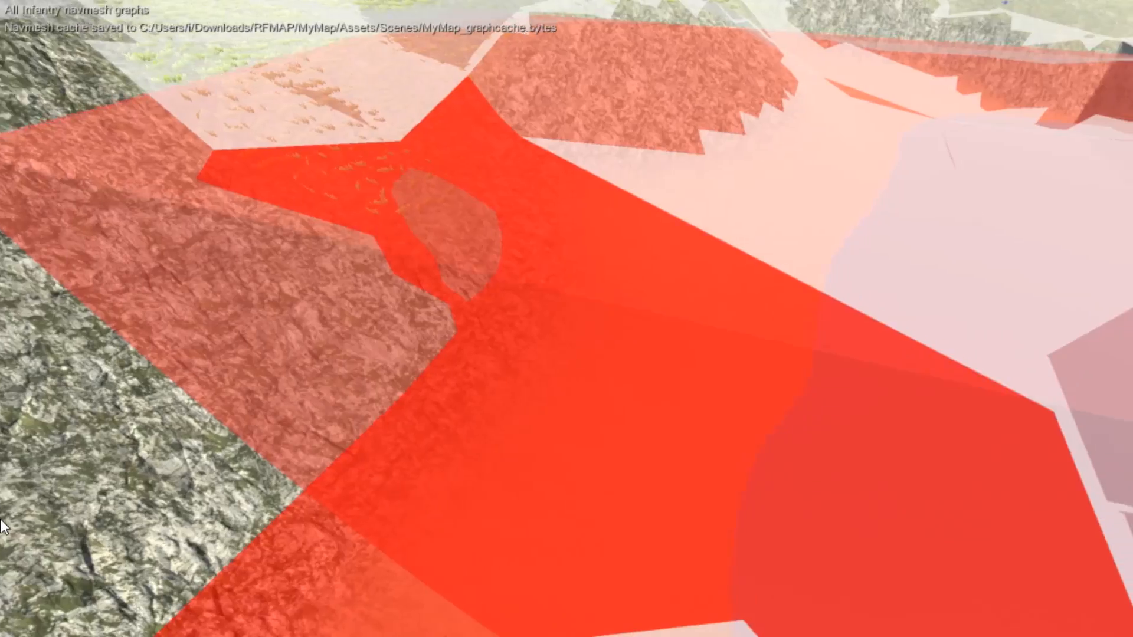
key("d")
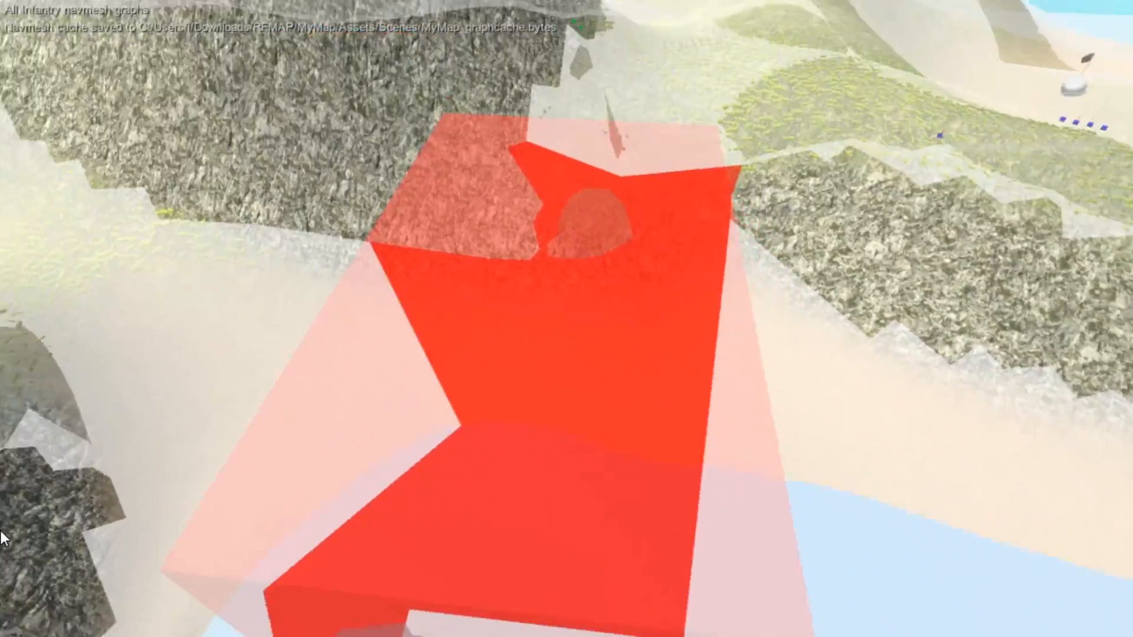
key("s")
key("w")
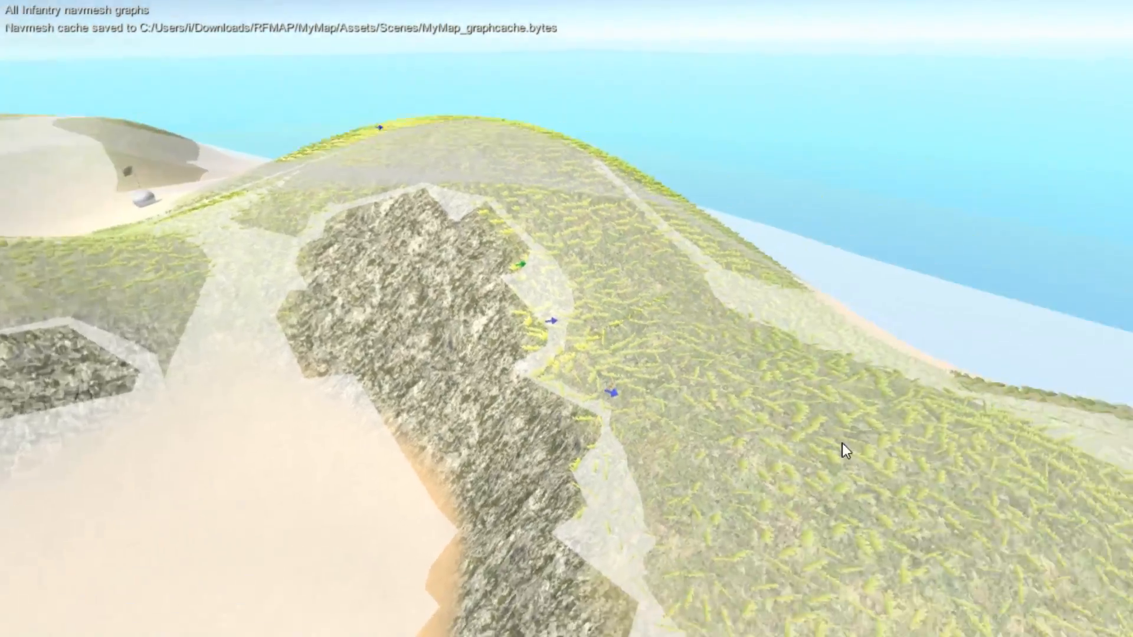
key("w")
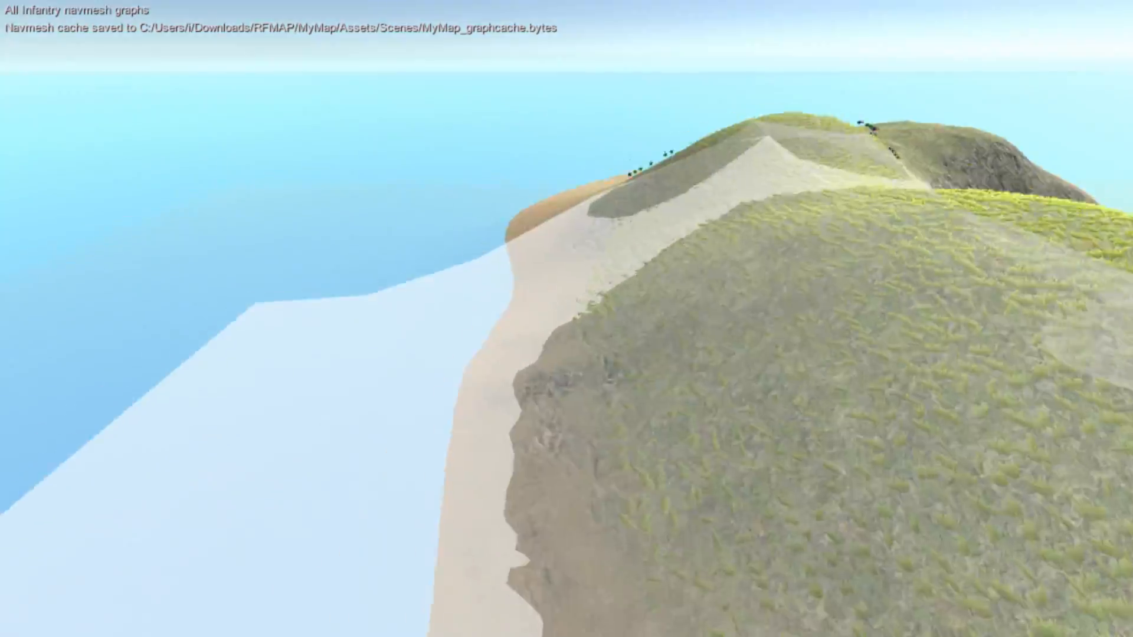
key("s")
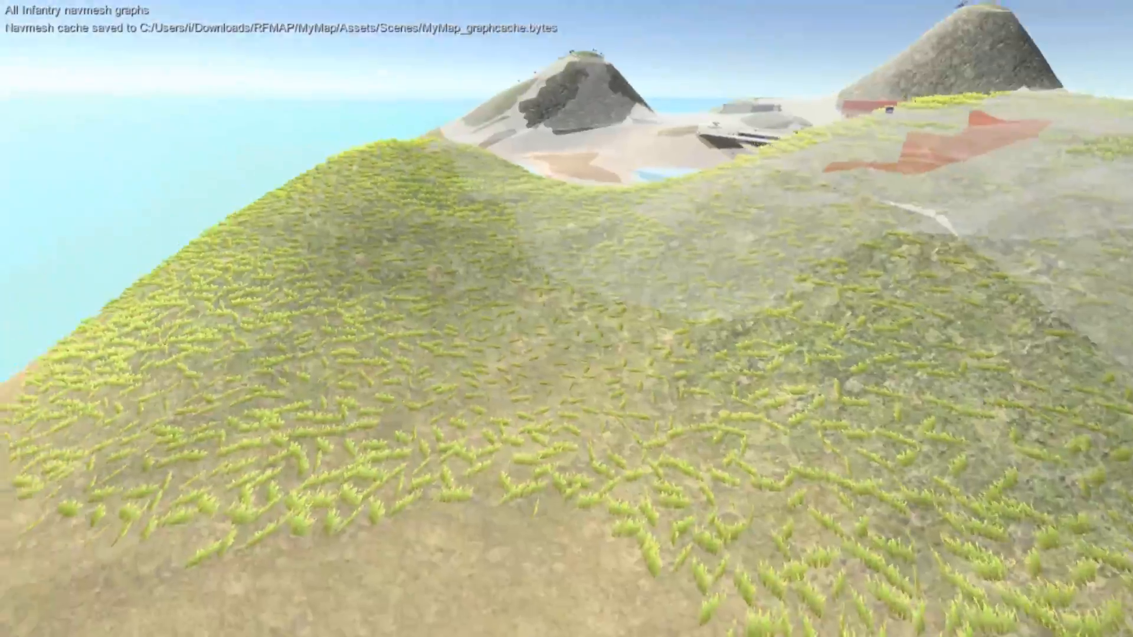
key("w")
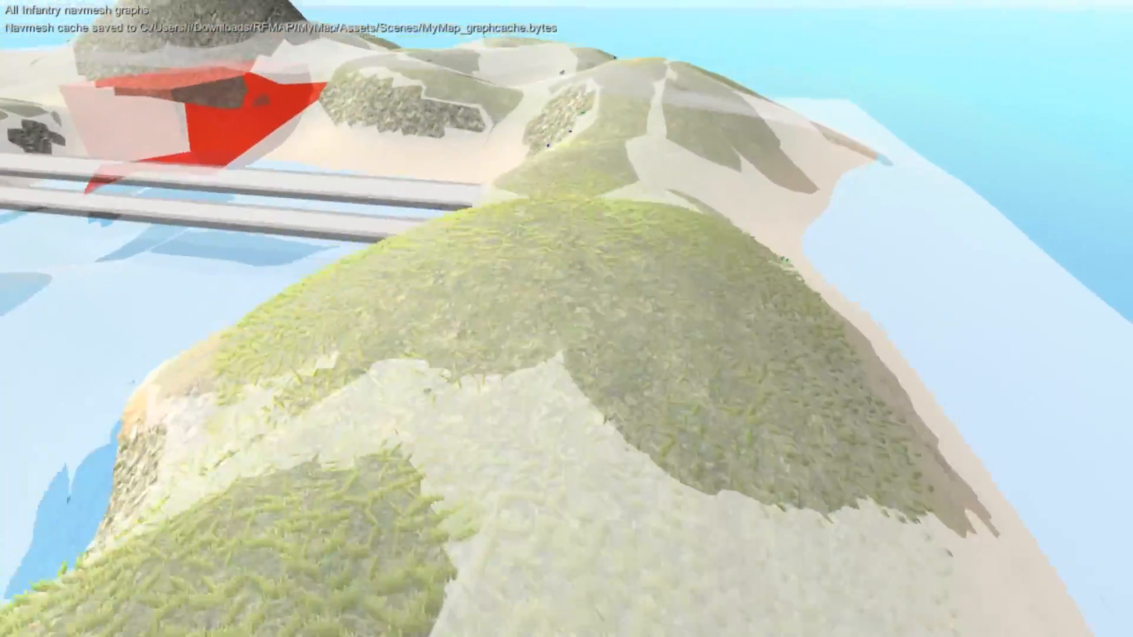
key("w")
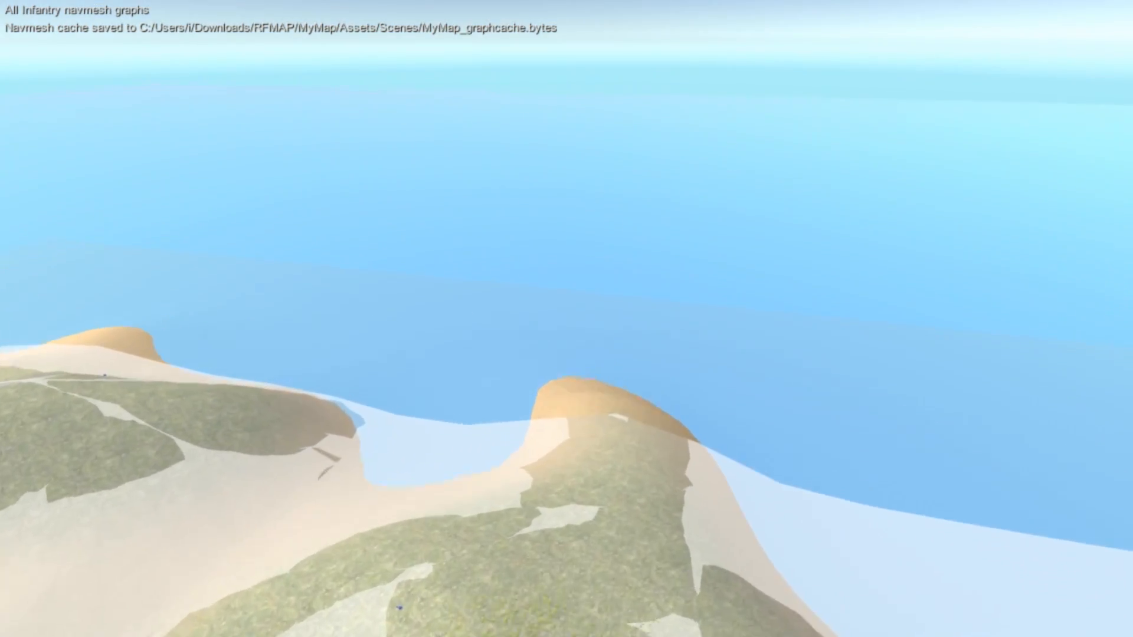
key("w")
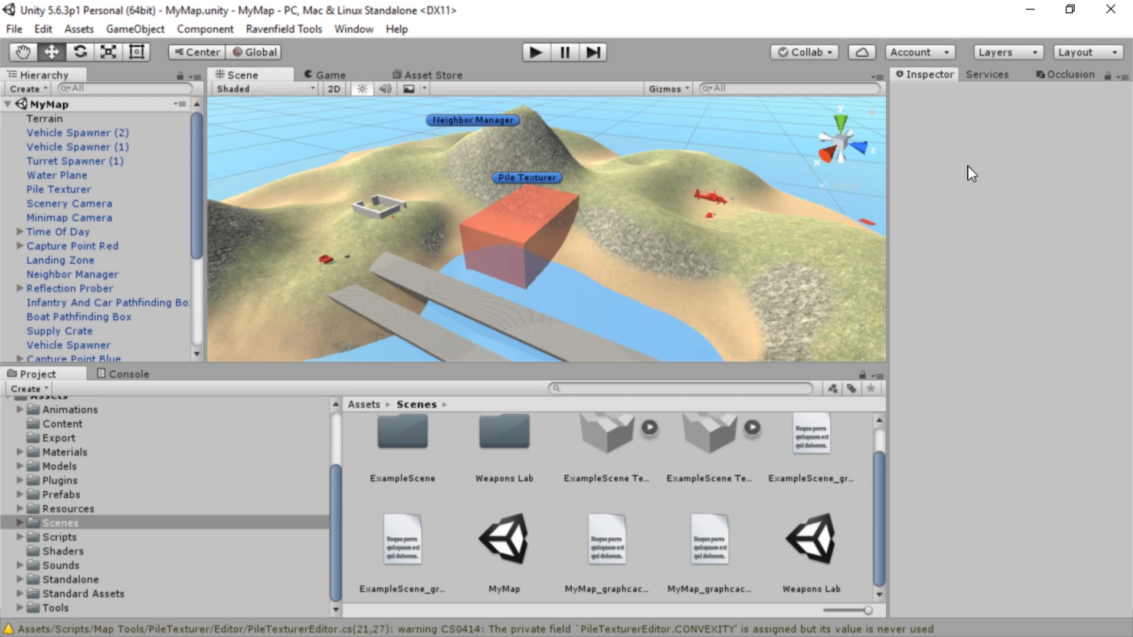
Export the open MyMap scene as a Ravenfield map and dismiss the export notice
left_click(309, 29)
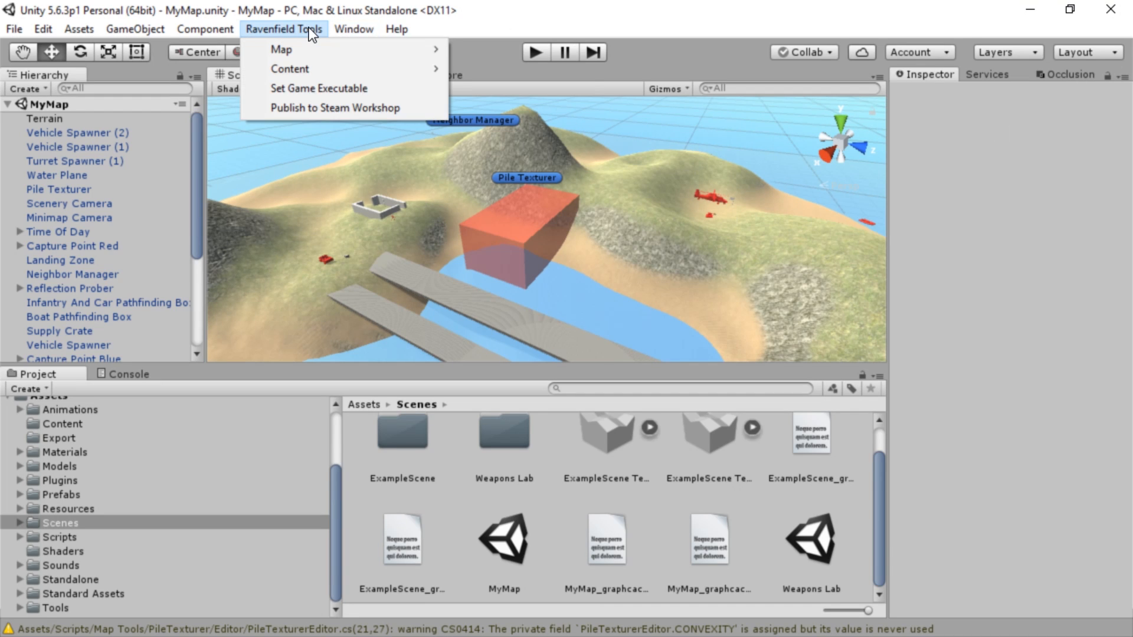
mouse_move(310, 49)
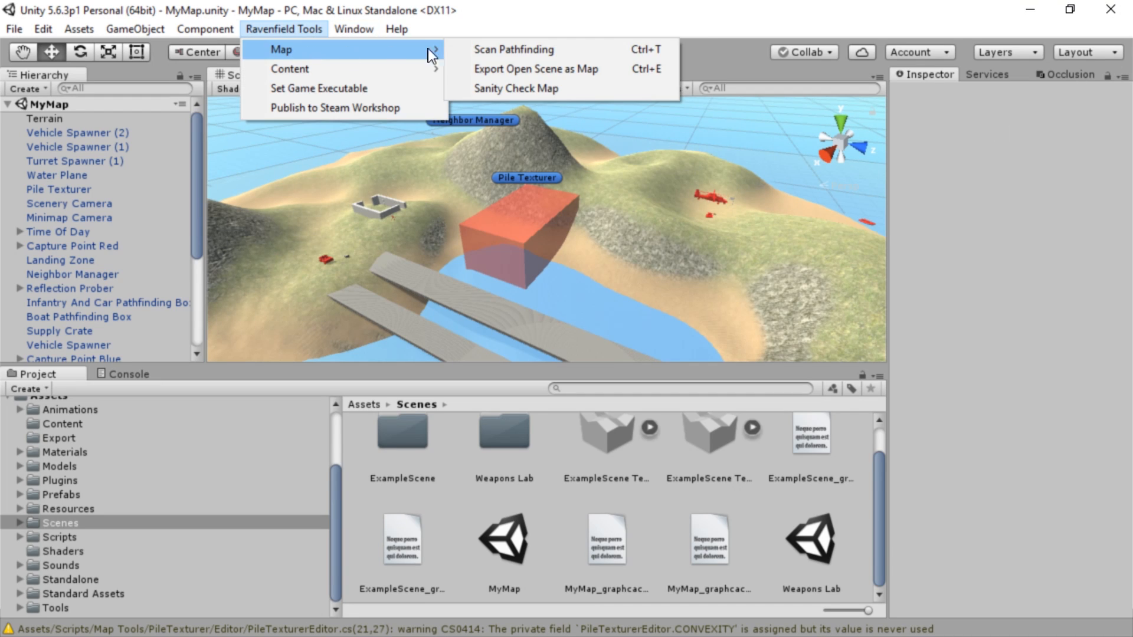
left_click(575, 70)
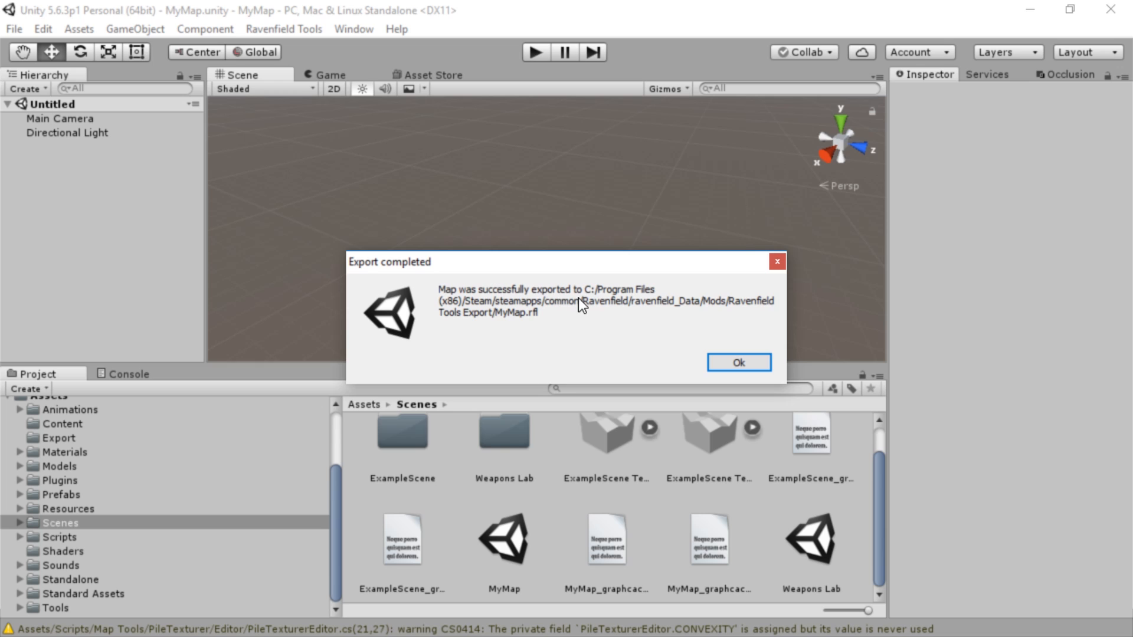
left_click(744, 365)
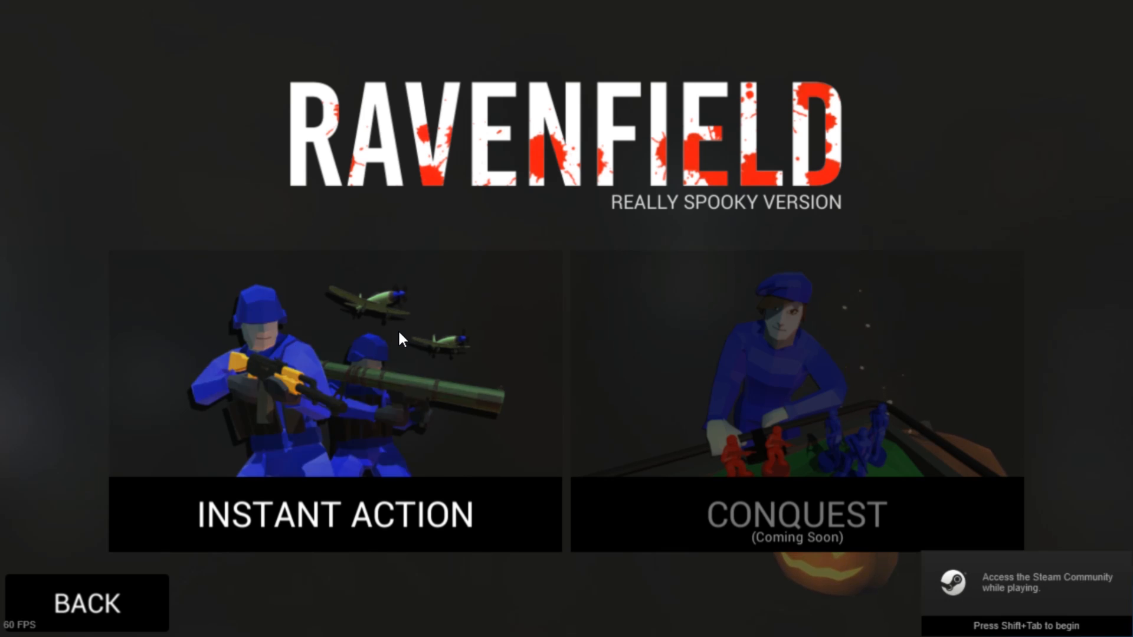
Switch to Ravenfield and open the Instant Action custom maps list to find the exported MyMap
left_click(398, 329)
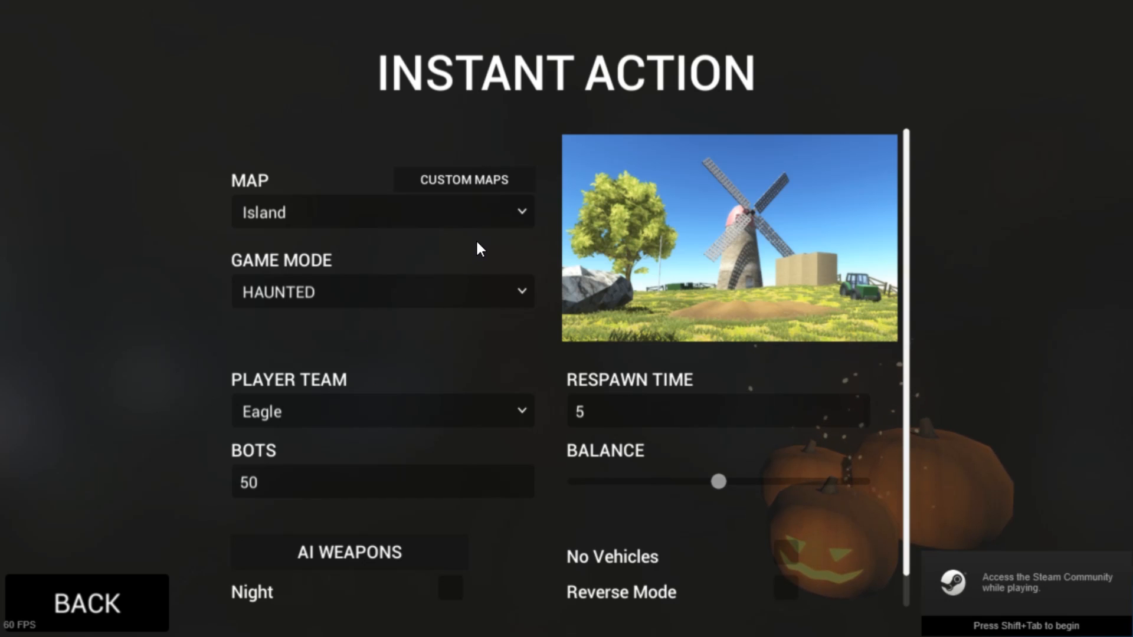
left_click(481, 178)
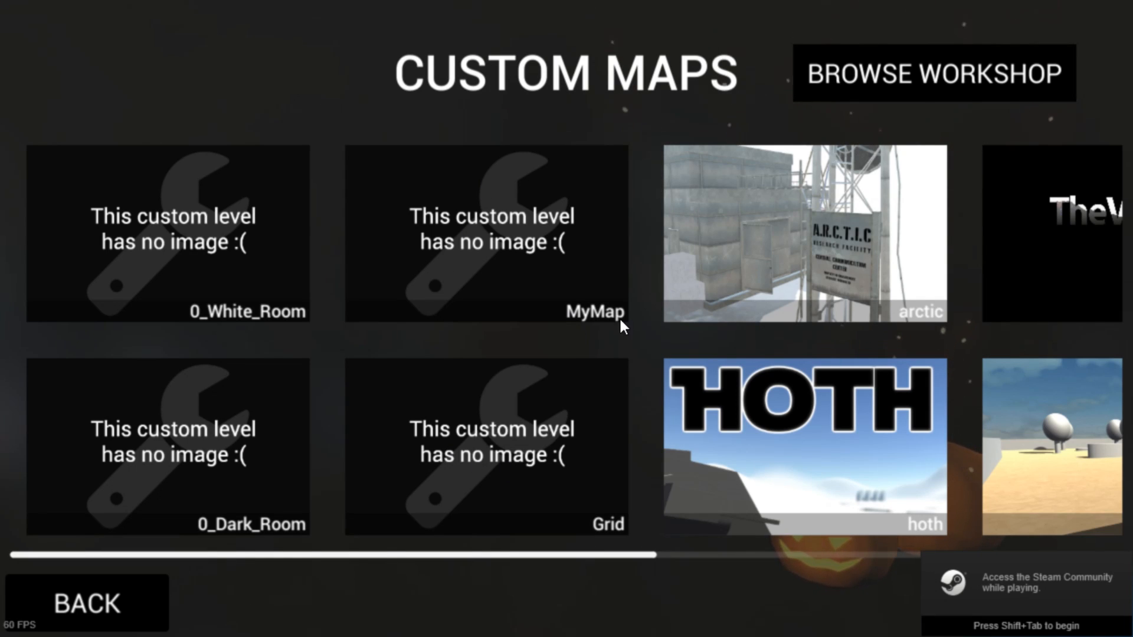
left_click(539, 272)
left_click(539, 273)
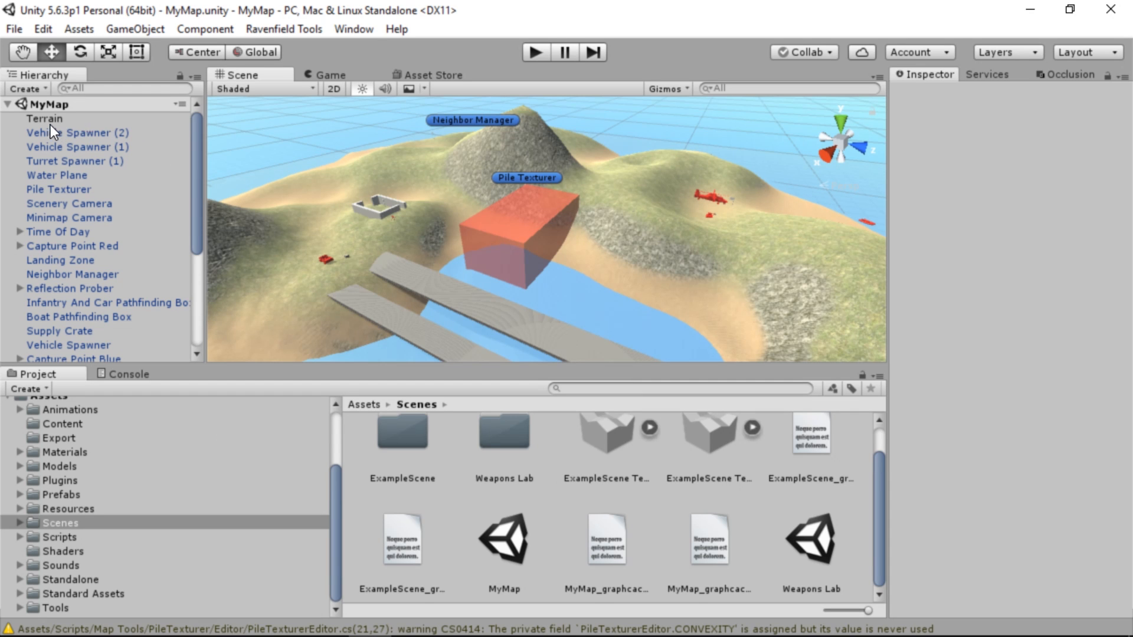
Switch back to Unity and rename the MyMap scene asset to MyAwesomeMap
left_click(47, 106)
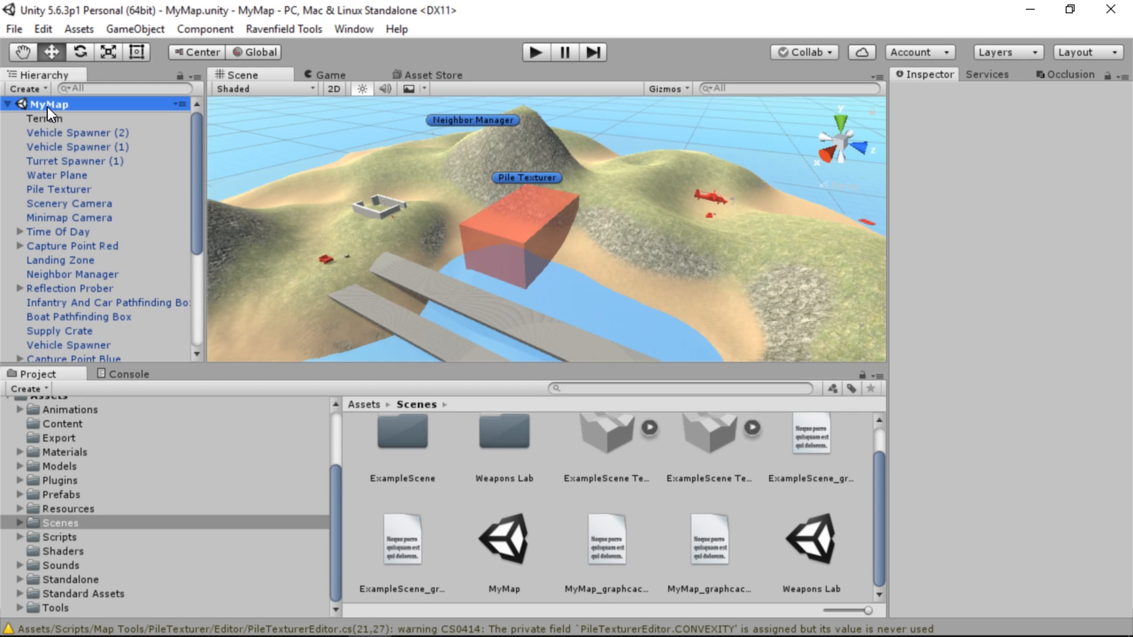
left_click(504, 543)
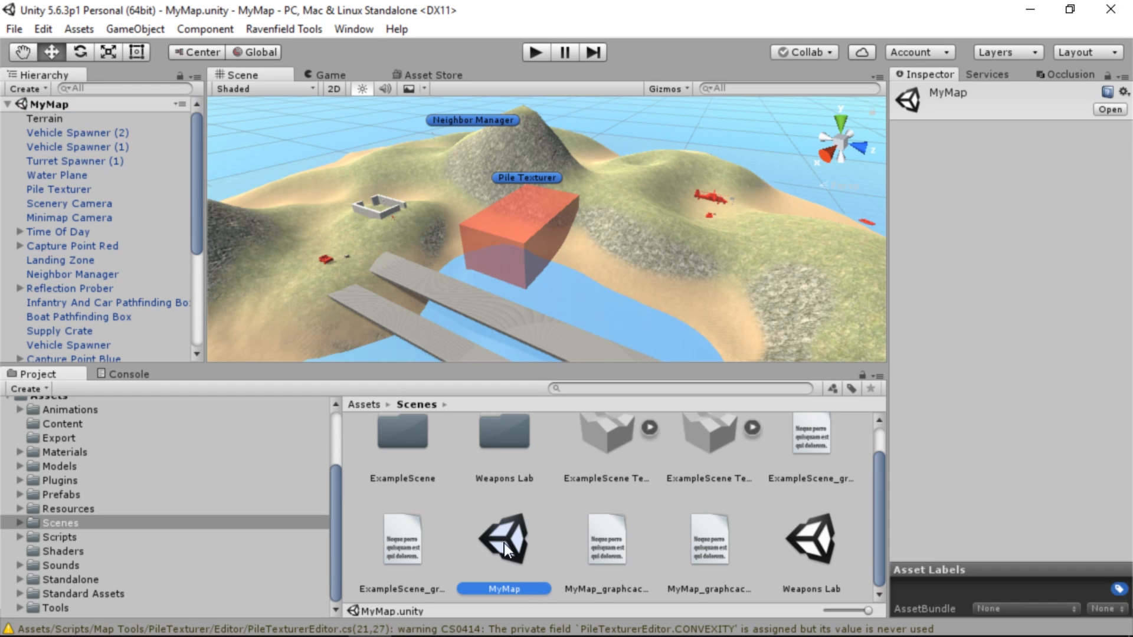
left_click(511, 585)
type("My")
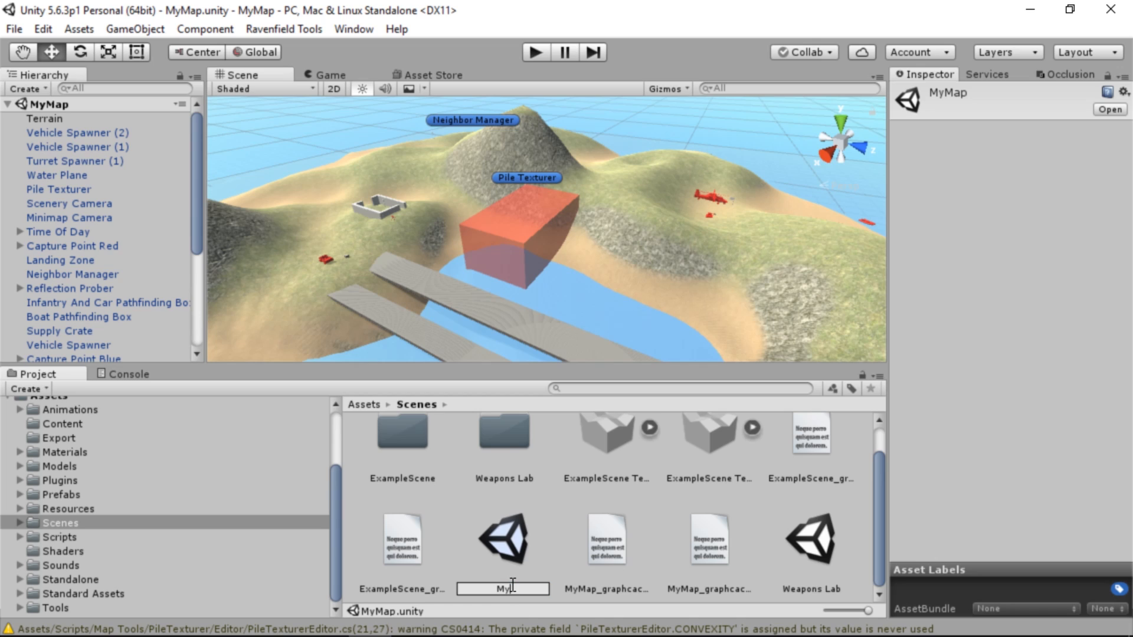
type("AwesomeMap")
key("Return")
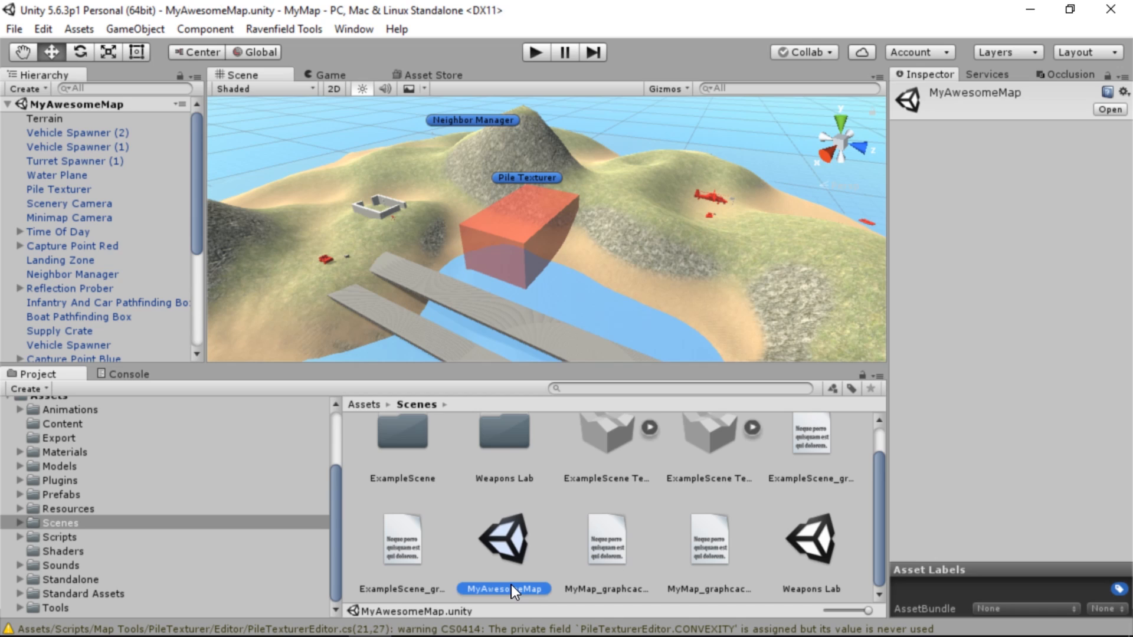
Rename the scene asset to MyIncredibleMap
left_click(511, 585)
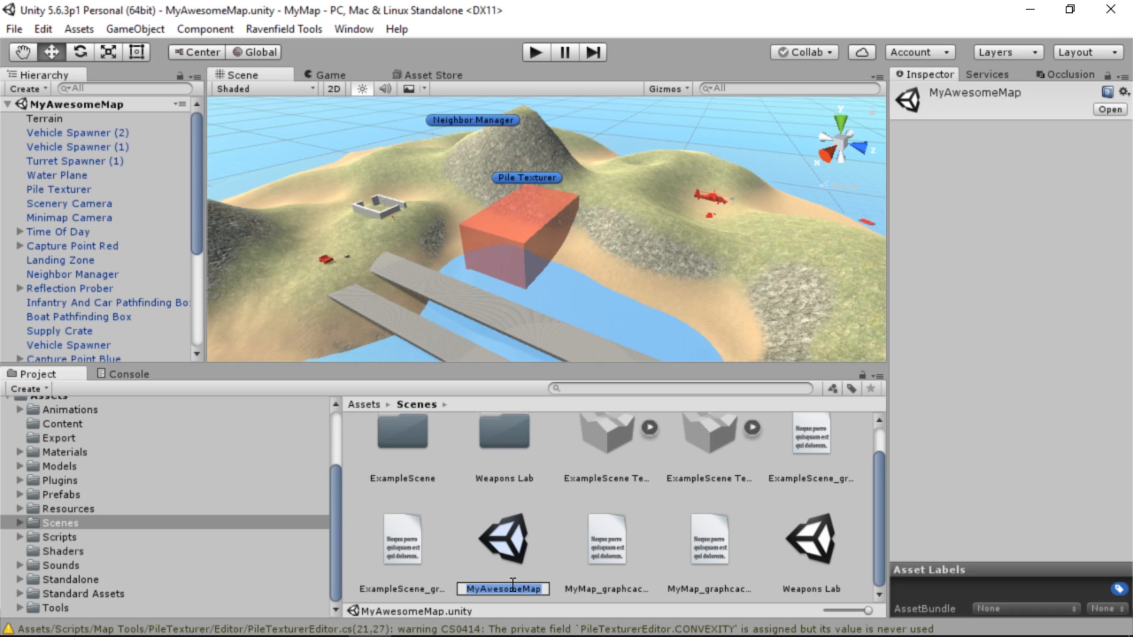
type("MyIncredibleMap")
key("Return")
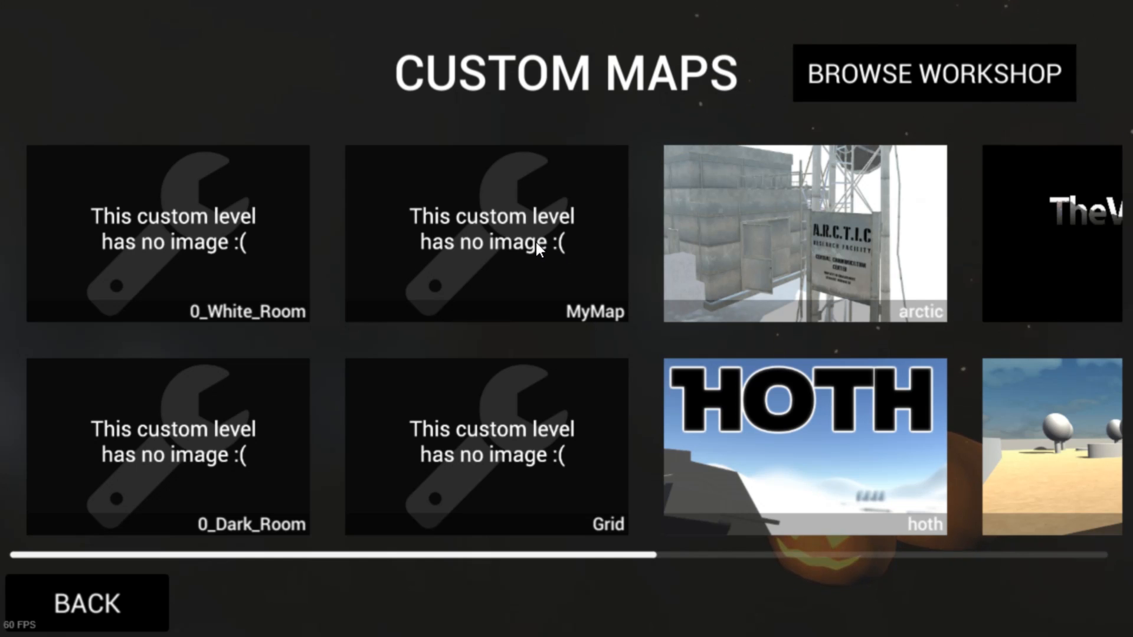
Switch to Ravenfield, choose the MyMap custom map and set the Instant Action game mode to Point Match
left_click(536, 242)
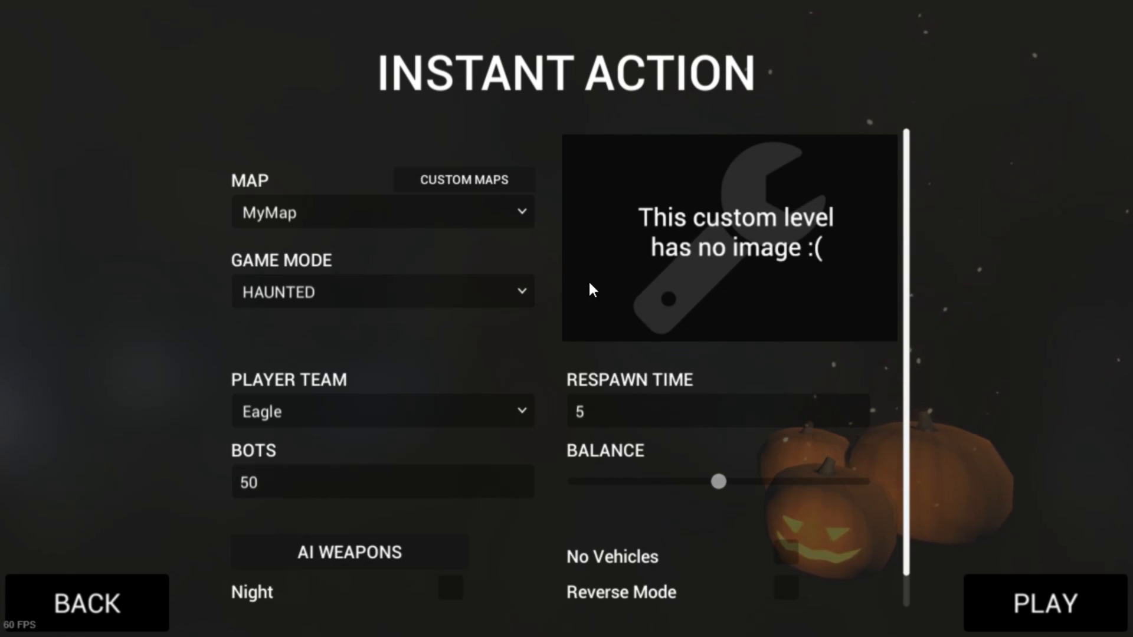
left_click(407, 300)
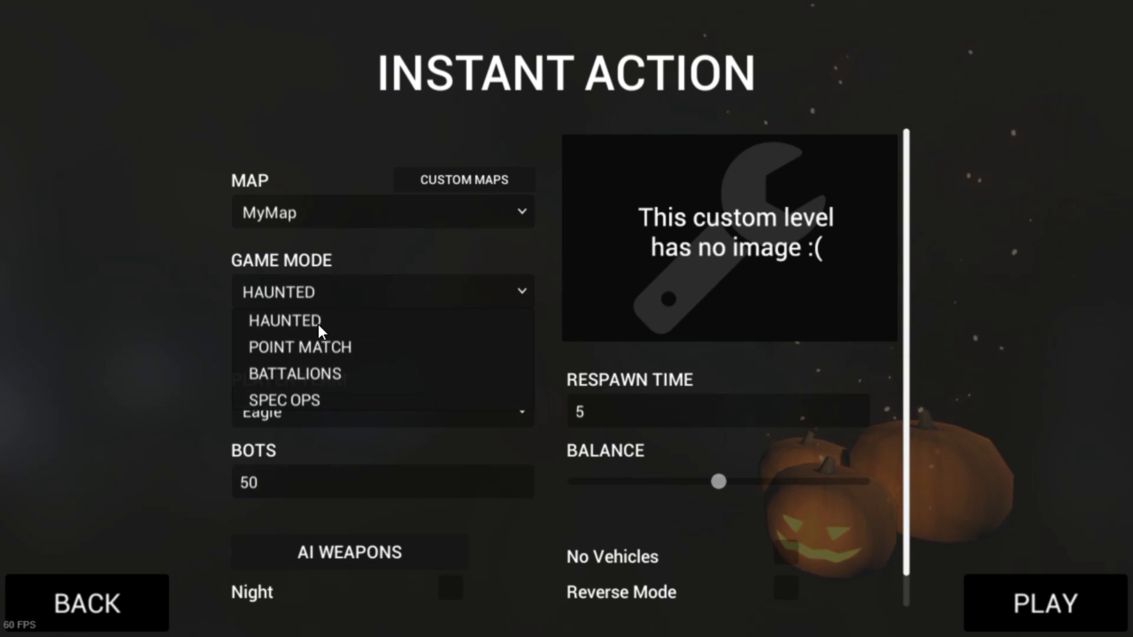
left_click(314, 344)
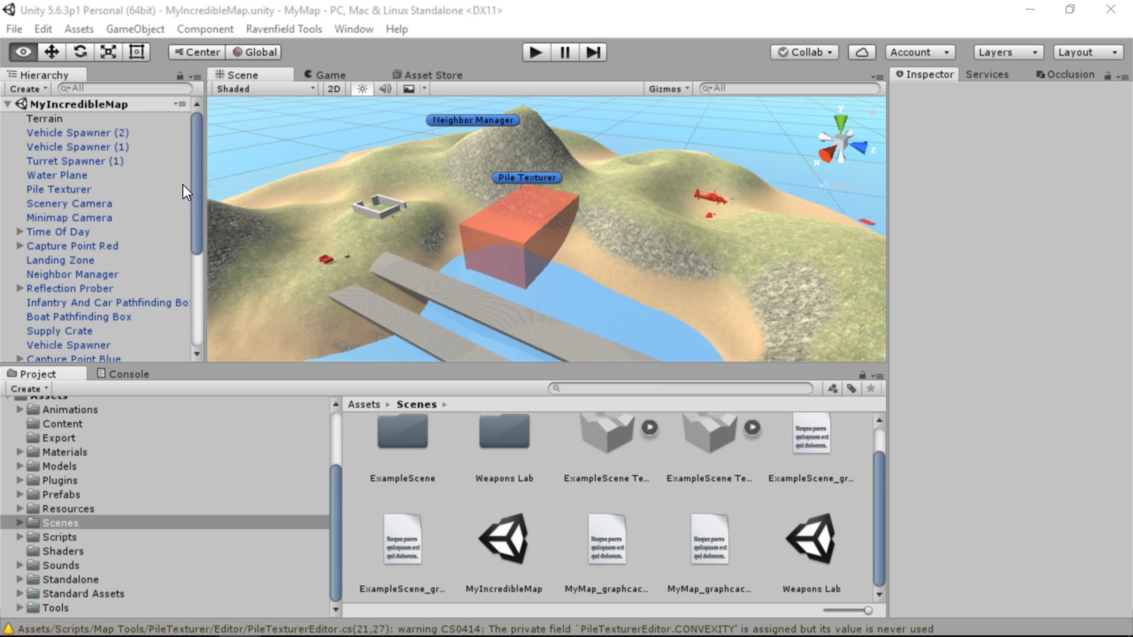
Return to Unity, enlarge the scene view and select the Terrain object of MyIncredibleMap
left_click_drag(197, 169, 197, 199)
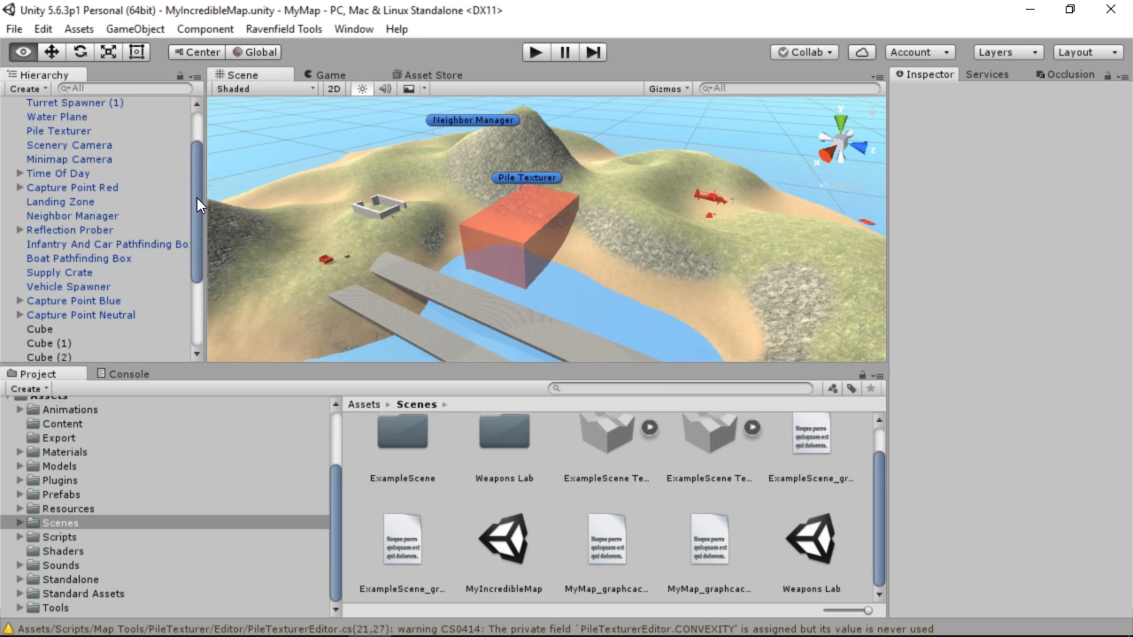
scroll(337, 232, "down", 1)
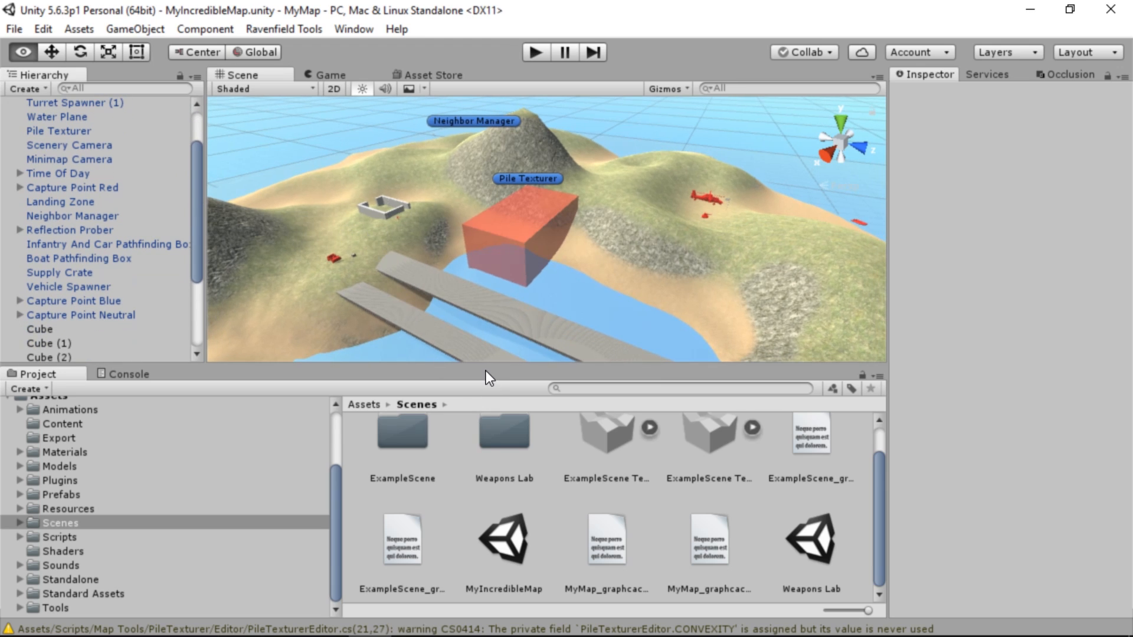
left_click_drag(480, 364, 483, 380)
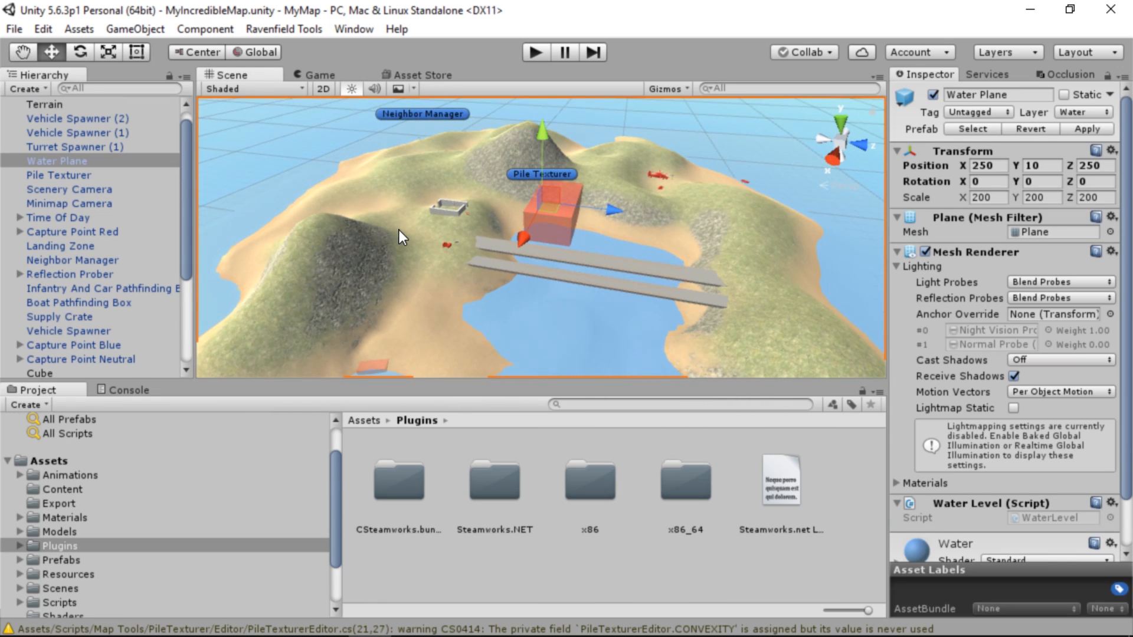
left_click(399, 231)
left_click(61, 112)
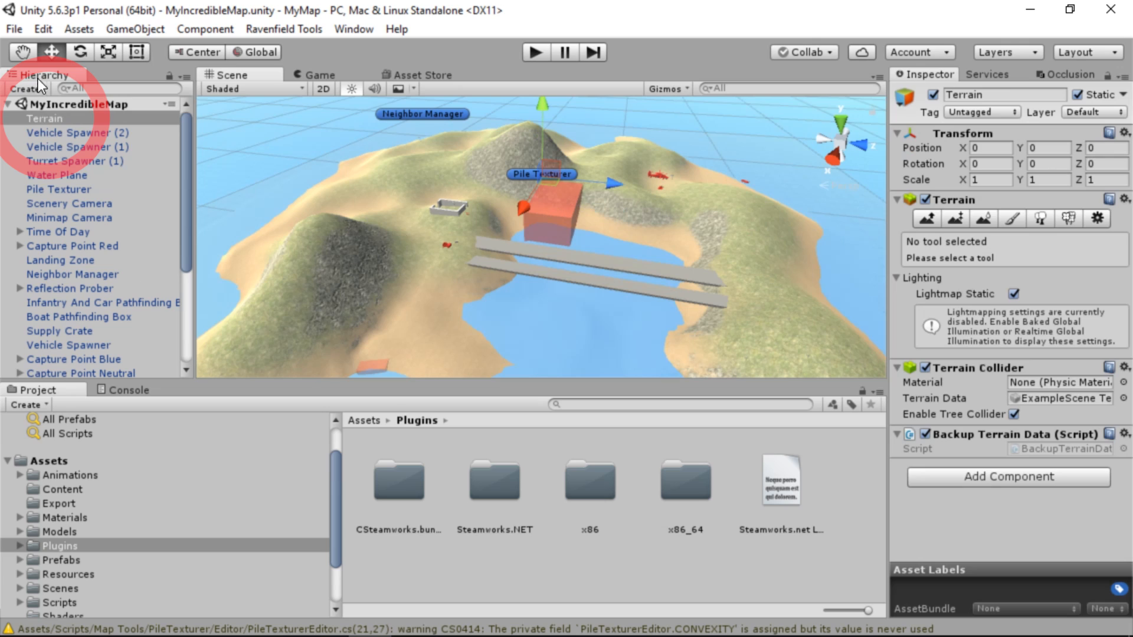
Look through the terrain's raise/lower, paint height and smooth height tools
left_click(943, 218)
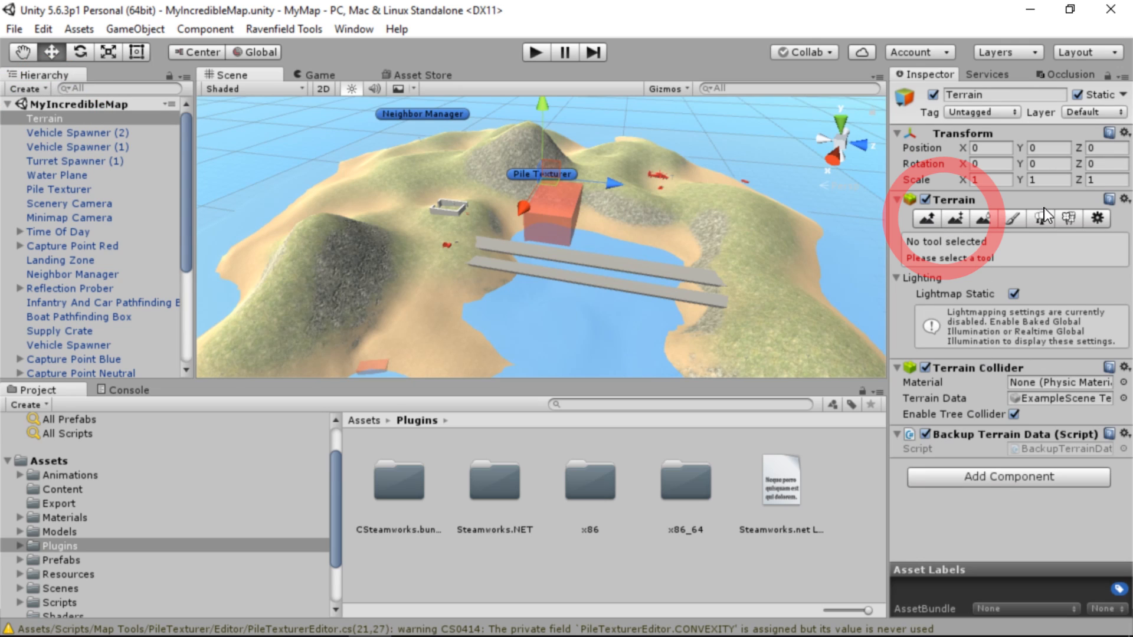
left_click(924, 70)
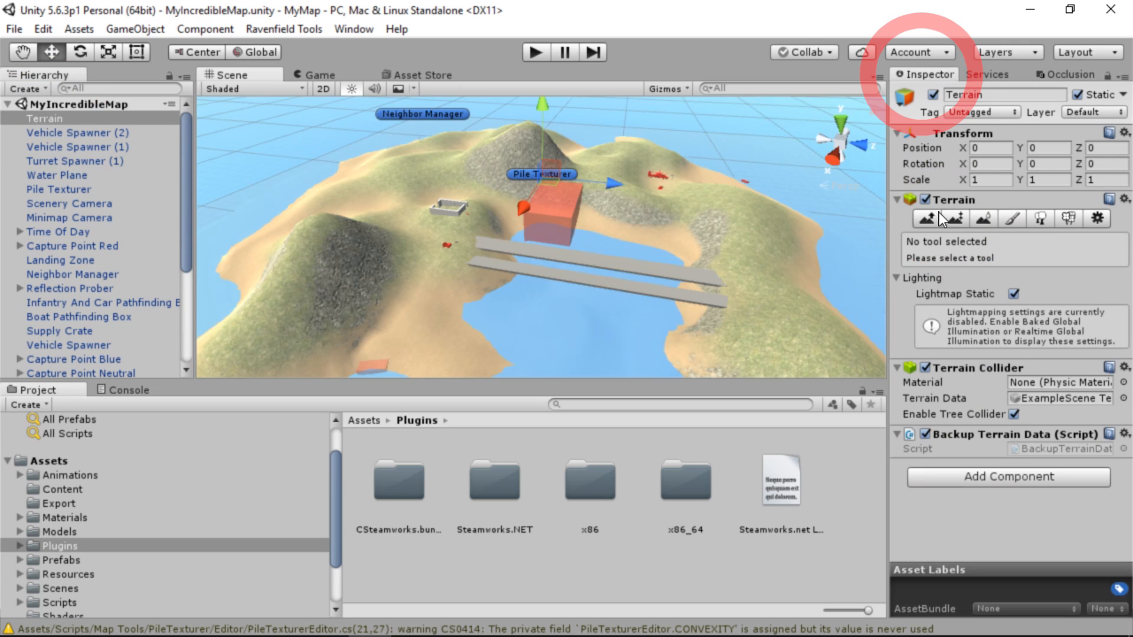
left_click(959, 216)
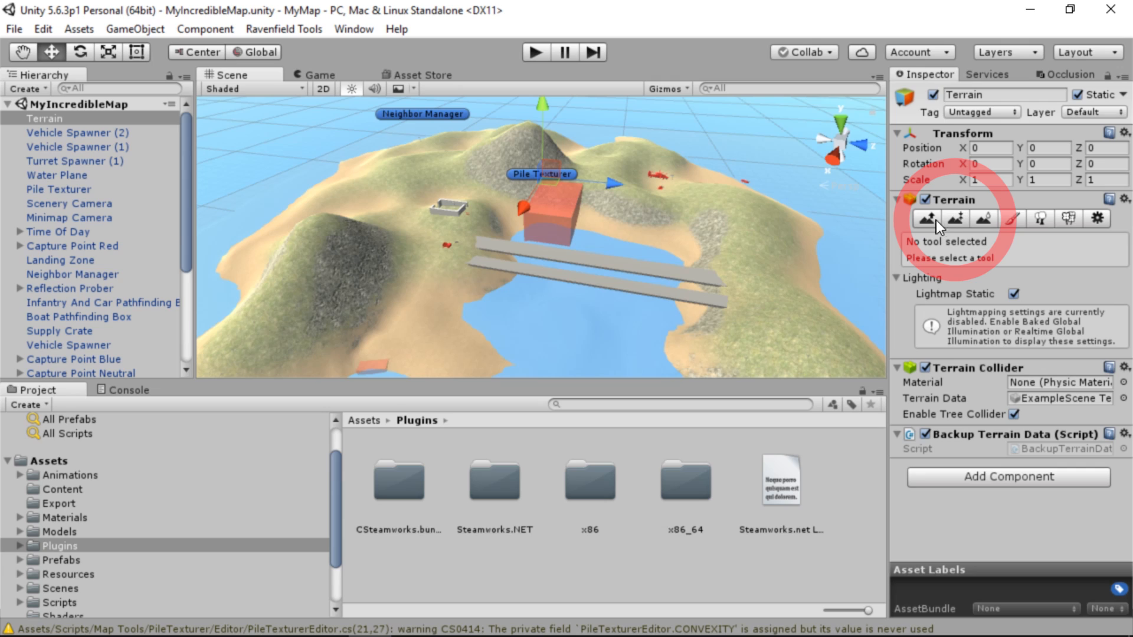
left_click(930, 217)
left_click(954, 218)
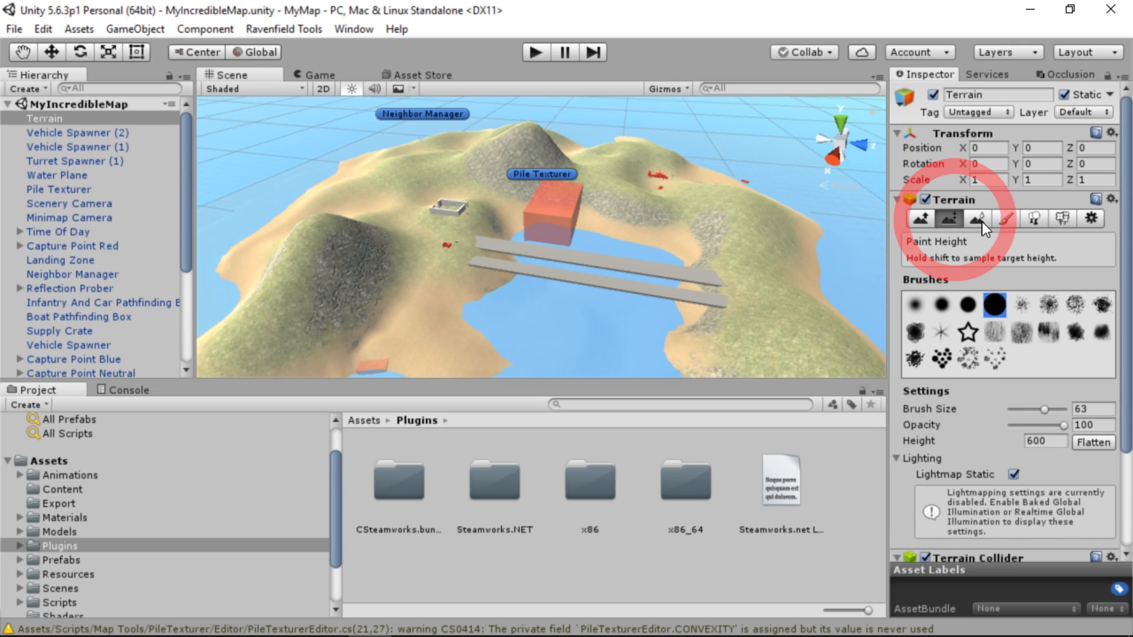
left_click(982, 222)
Paint the sand texture over most of the island with the terrain's Paint Texture tool
left_click(1004, 220)
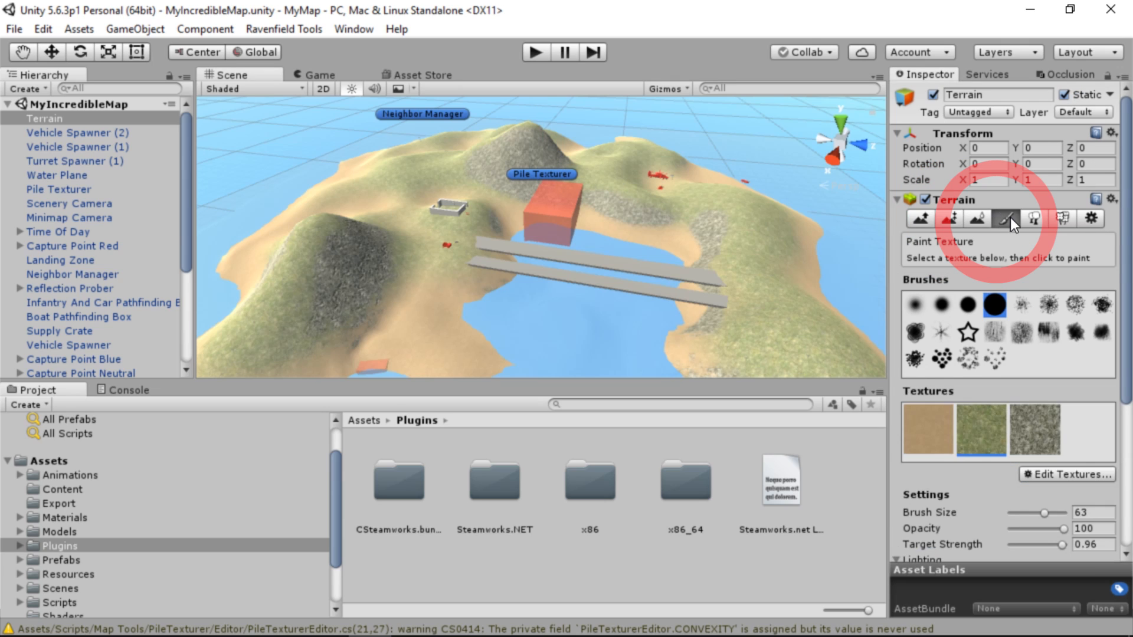
left_click(927, 429)
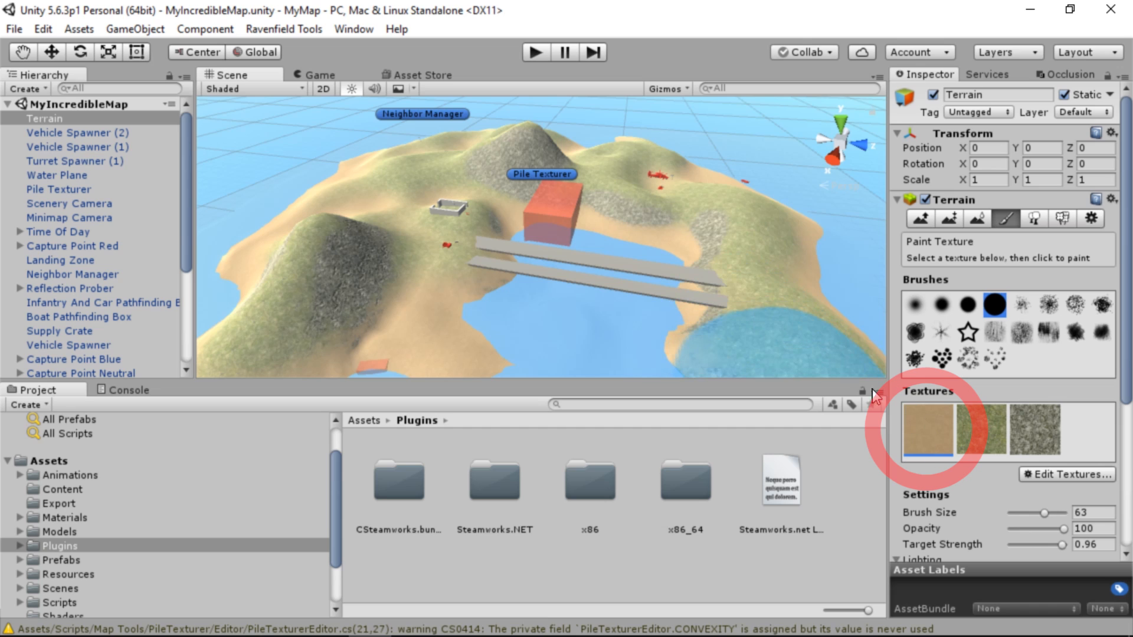
mouse_move(794, 289)
left_mouse_down()
mouse_move(766, 245)
mouse_move(486, 175)
mouse_move(497, 325)
mouse_move(511, 221)
left_mouse_up()
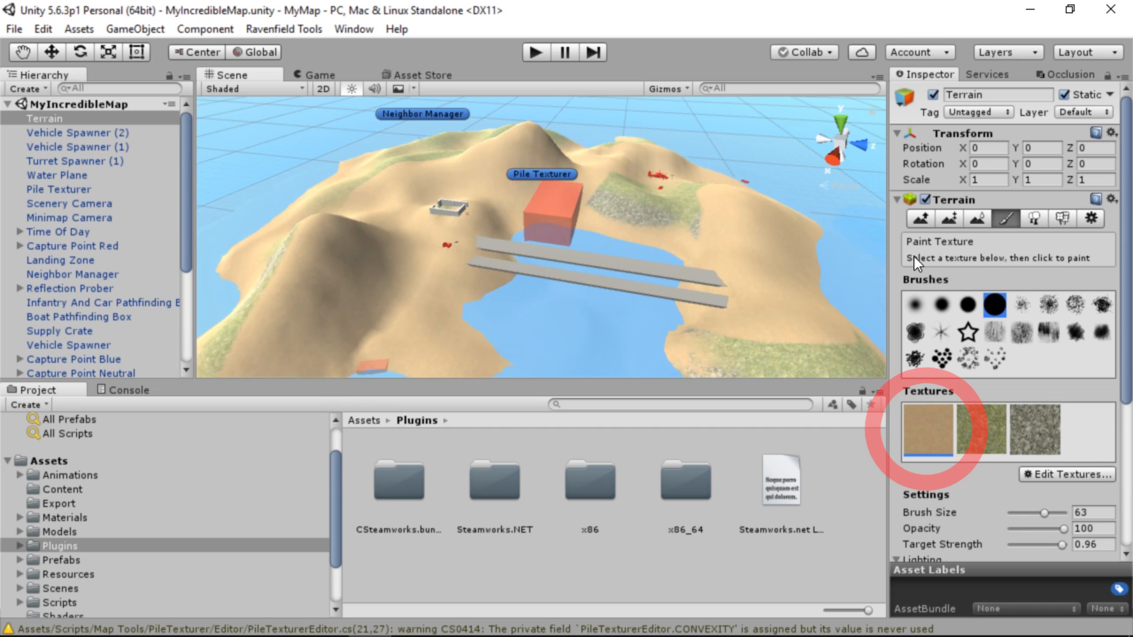
Paint the rock texture around the bridges and inner shores, and the grass texture over the hills
left_click(1034, 425)
mouse_move(729, 290)
left_mouse_down()
mouse_move(697, 243)
mouse_move(404, 307)
mouse_move(426, 328)
left_mouse_up()
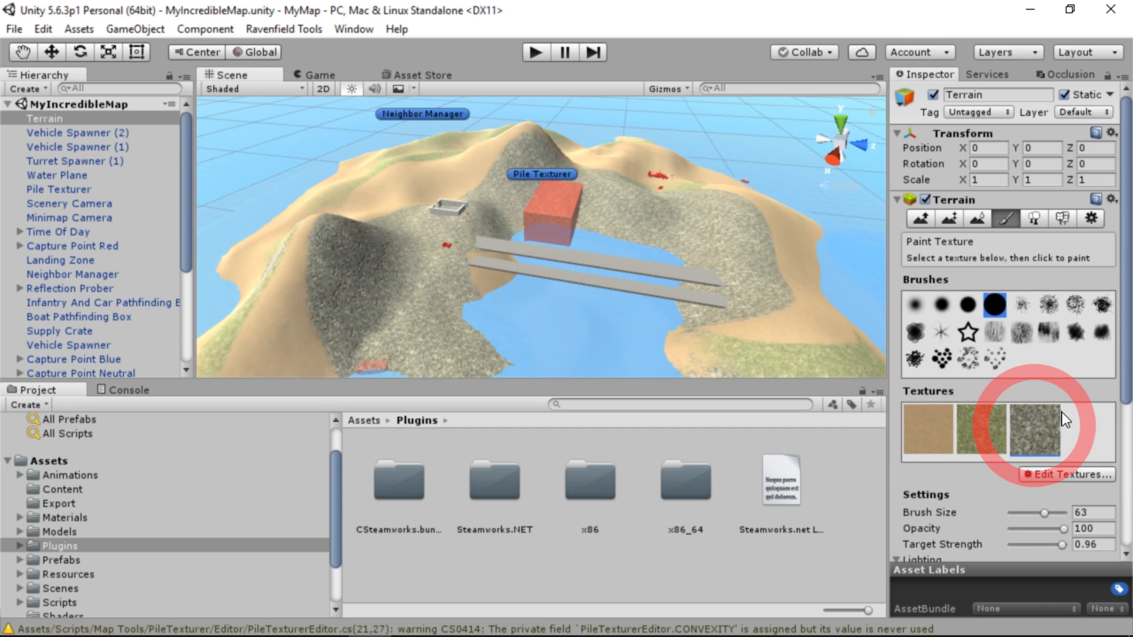
left_click(977, 426)
mouse_move(639, 218)
left_mouse_down()
mouse_move(382, 243)
mouse_move(301, 328)
left_mouse_up()
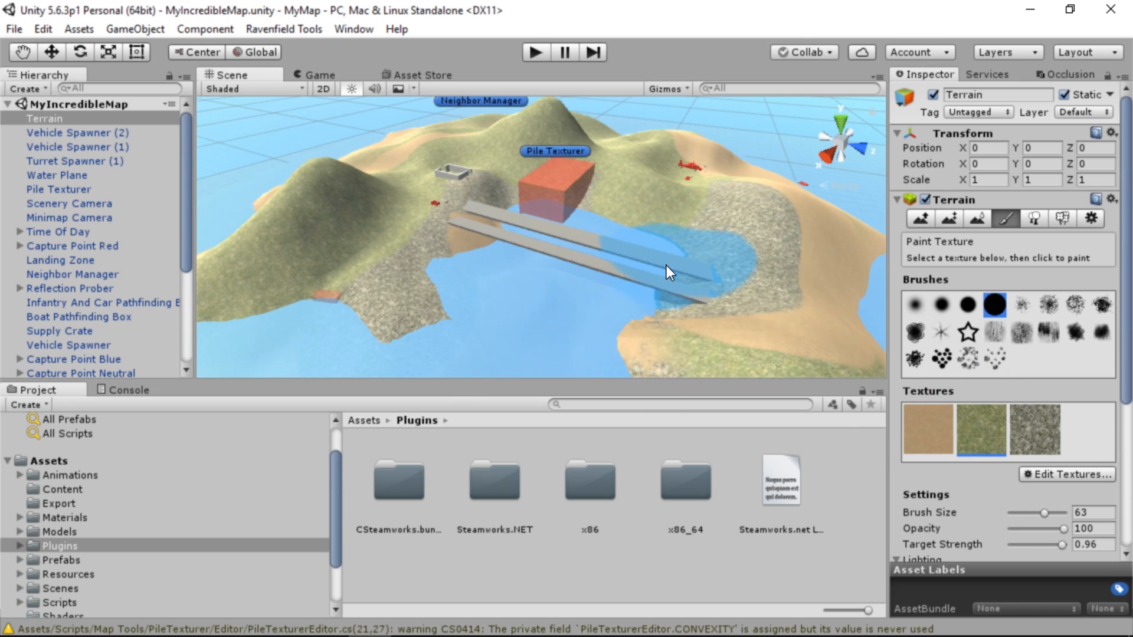
Texture the whole terrain automatically by applying the Pile Texturer object's texture
left_click(63, 190)
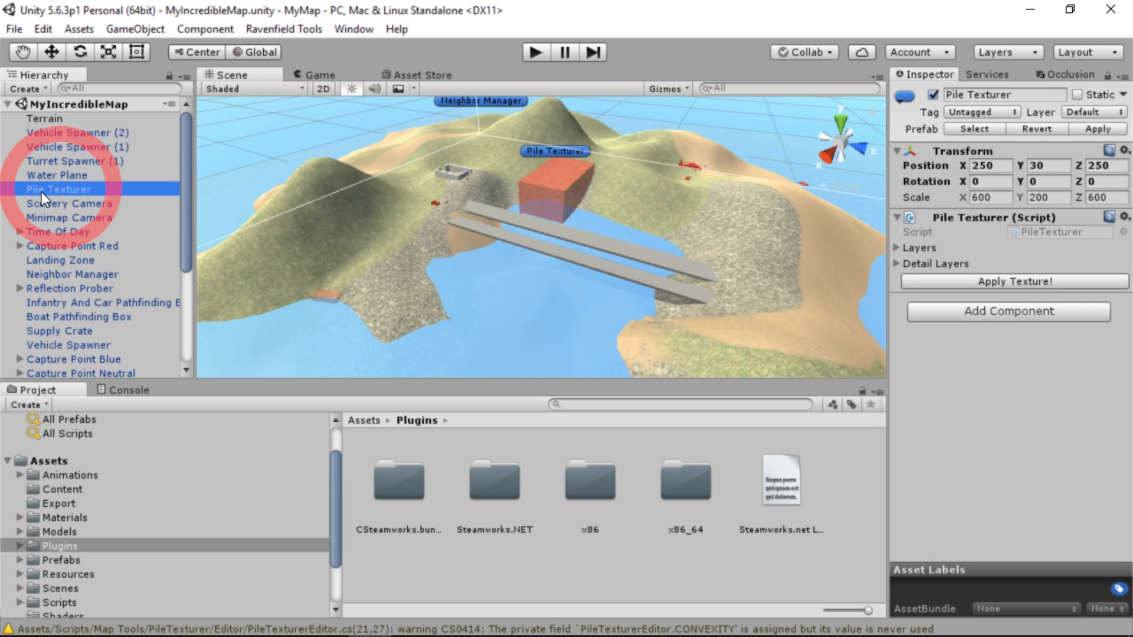
left_click(963, 281)
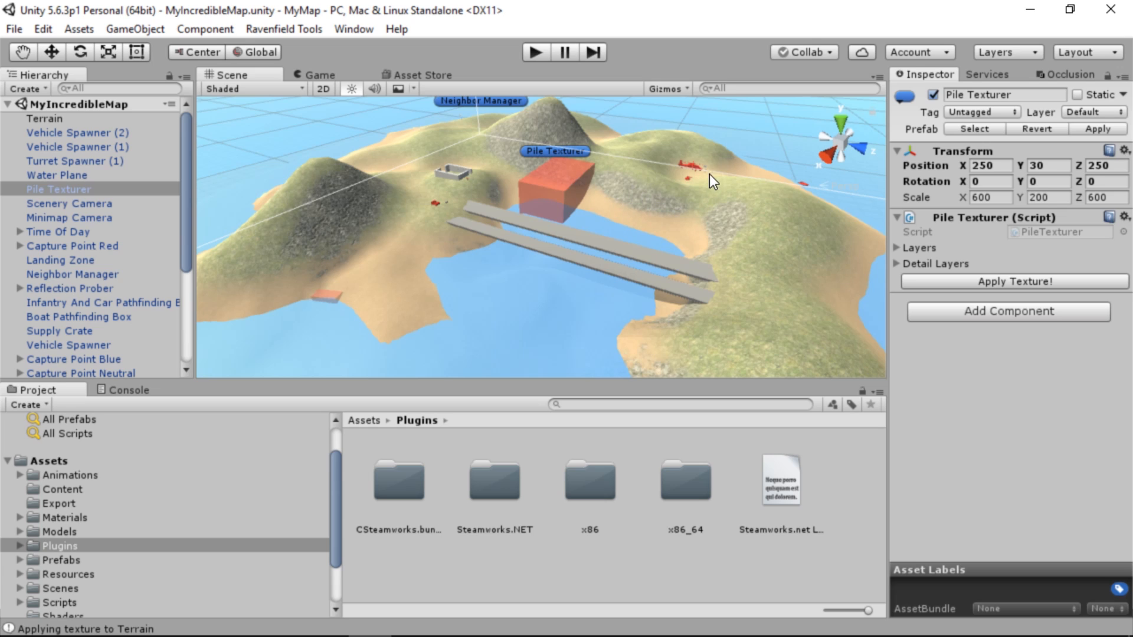
Sculpt the island with the Terrain's Raise / Lower tool, using the solid round brush at size 100
left_click(98, 119)
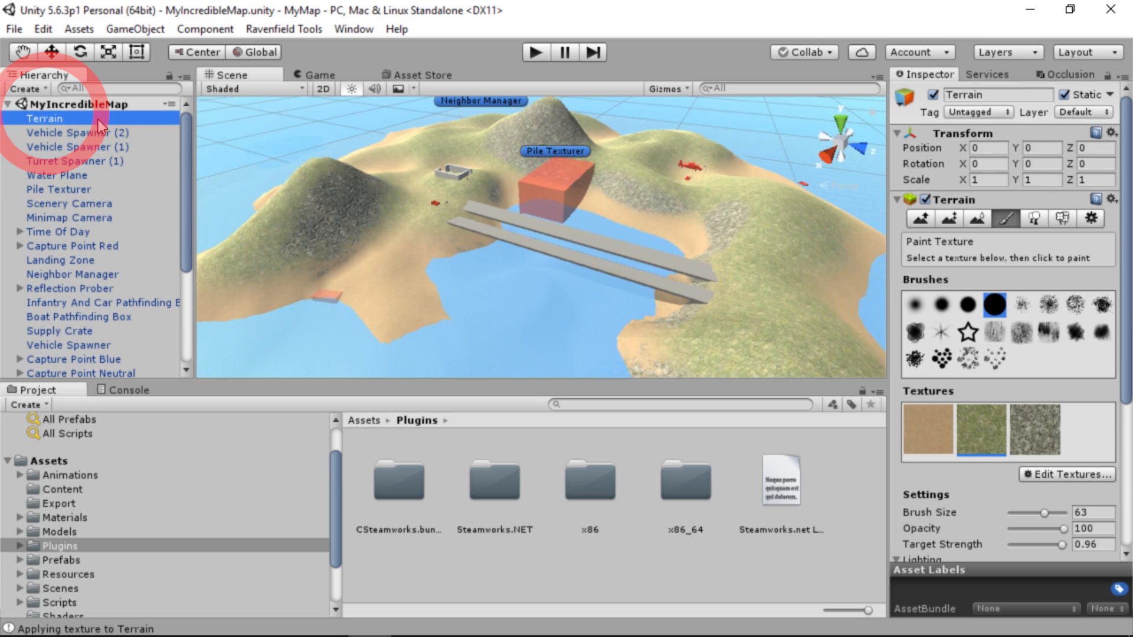
left_click(920, 219)
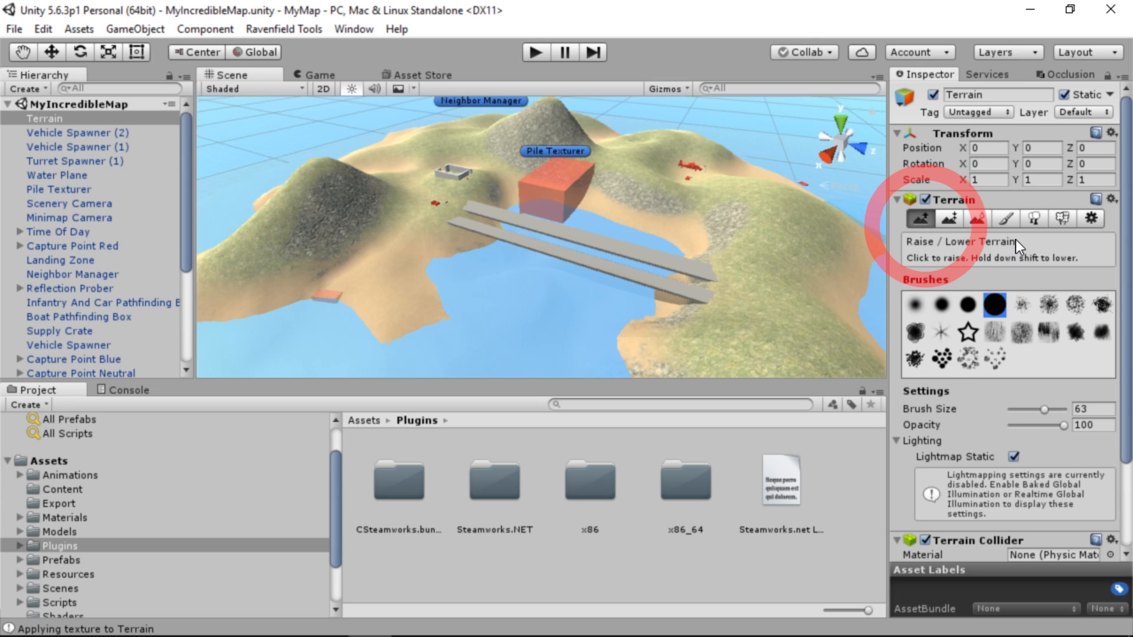
left_click(999, 307)
left_click_drag(1044, 409, 1049, 409)
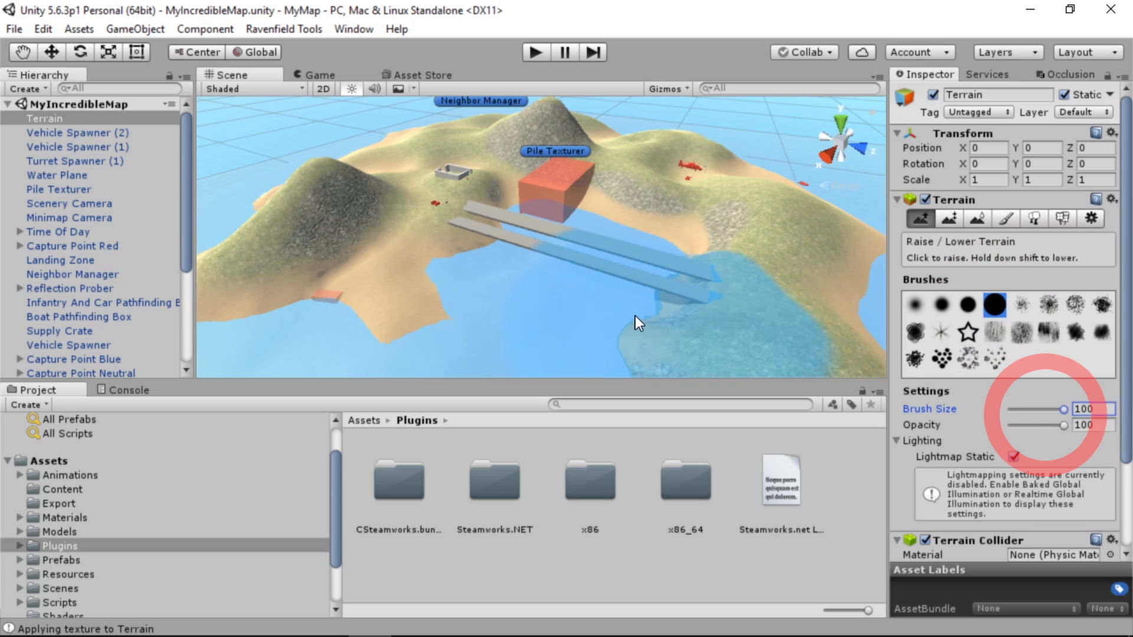
mouse_move(524, 266)
left_mouse_down()
mouse_move(299, 295)
mouse_move(597, 265)
mouse_move(568, 300)
mouse_move(643, 231)
mouse_move(573, 198)
mouse_move(589, 176)
mouse_move(571, 218)
mouse_move(496, 218)
mouse_move(725, 225)
mouse_move(530, 123)
mouse_move(539, 138)
mouse_move(335, 192)
mouse_move(626, 306)
left_mouse_up()
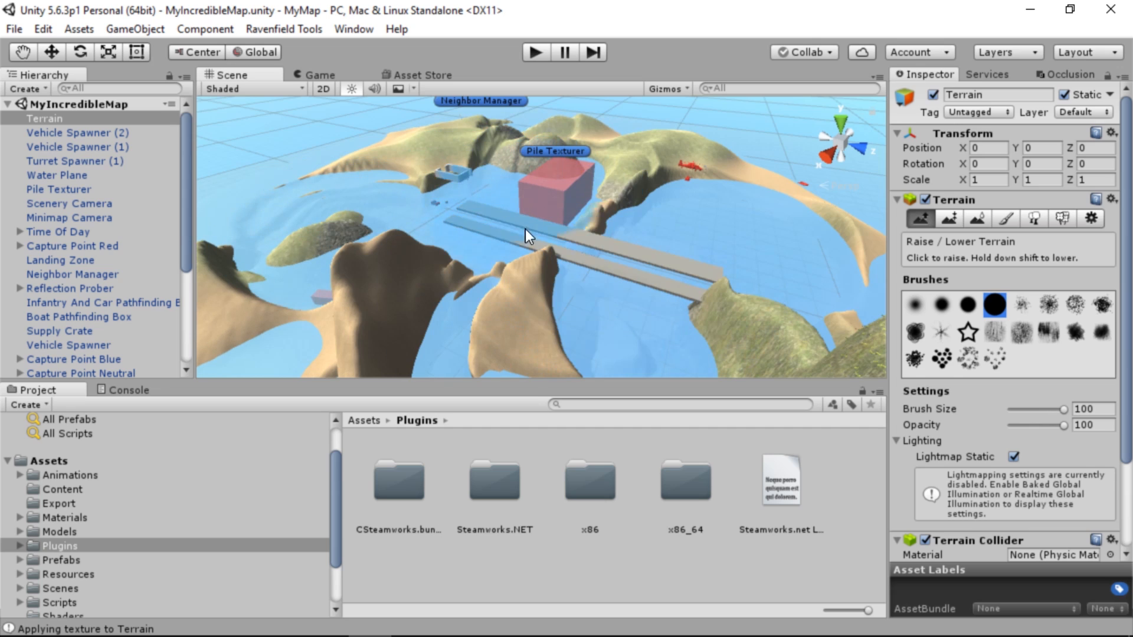
Try painting the terrain to a height of 600 with the Paint Height tool, and undo it
left_click(954, 225)
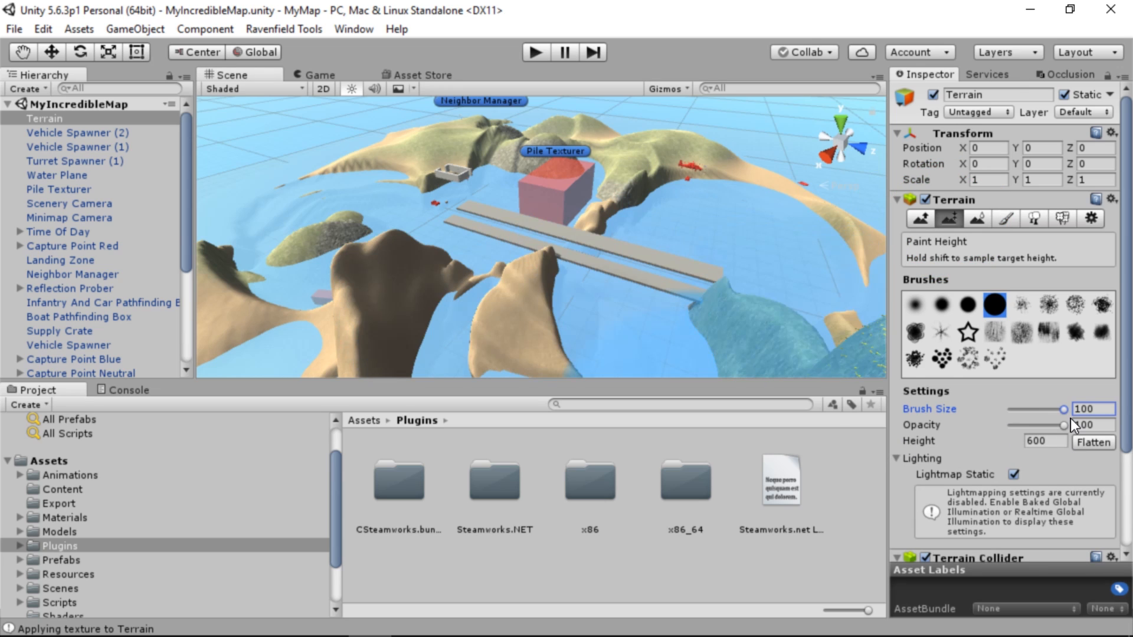
left_click(1058, 440)
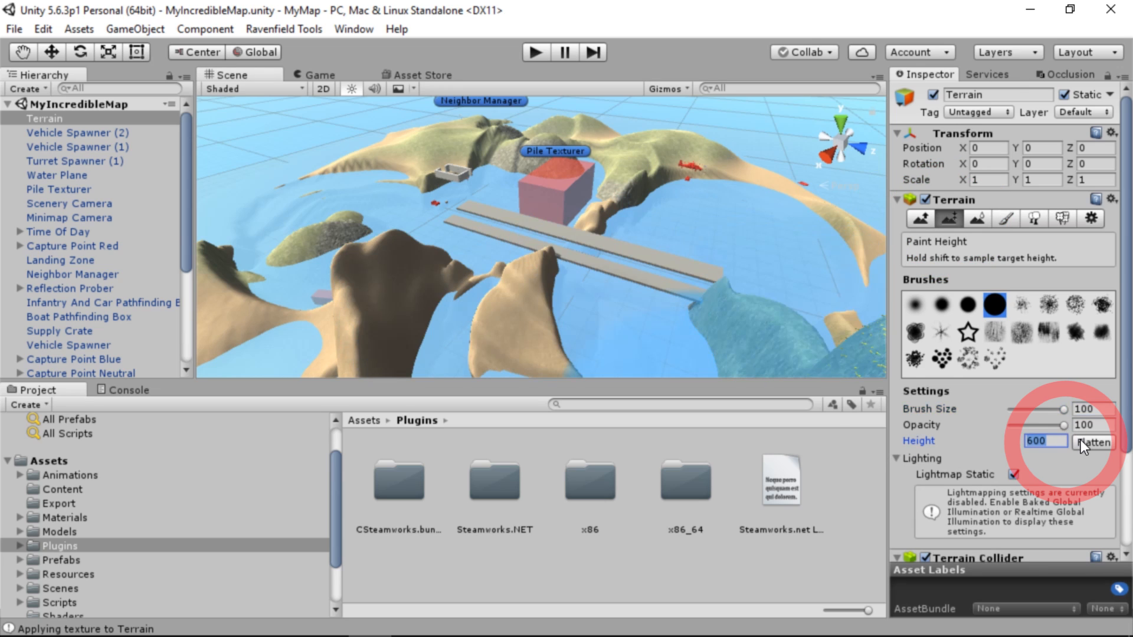
left_click(1082, 442)
key("ctrl+z")
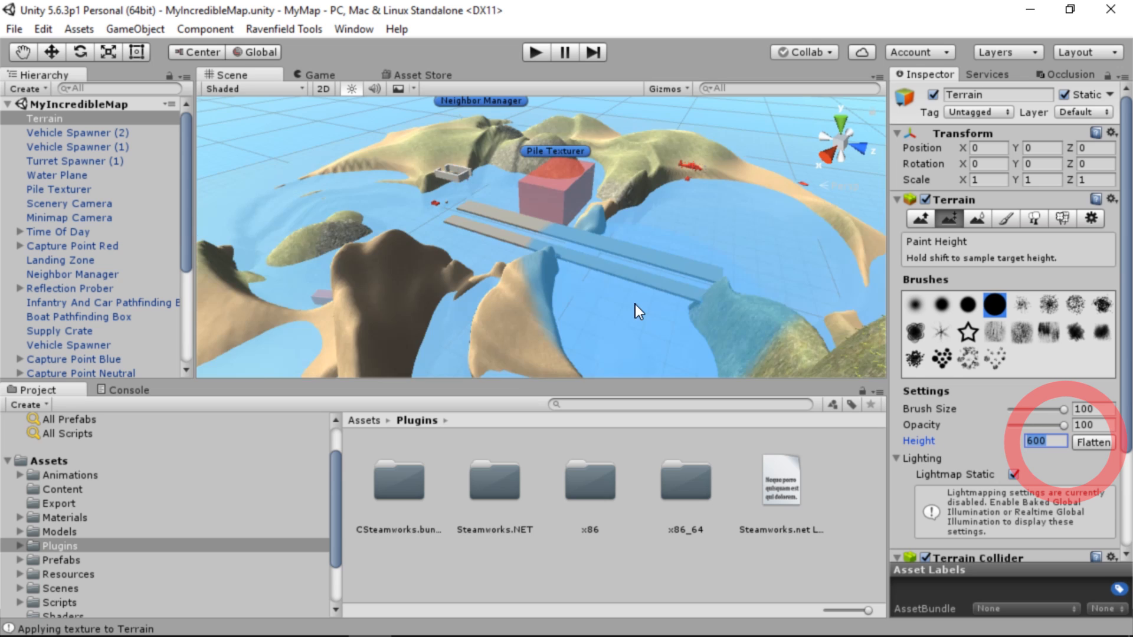
left_click(554, 259)
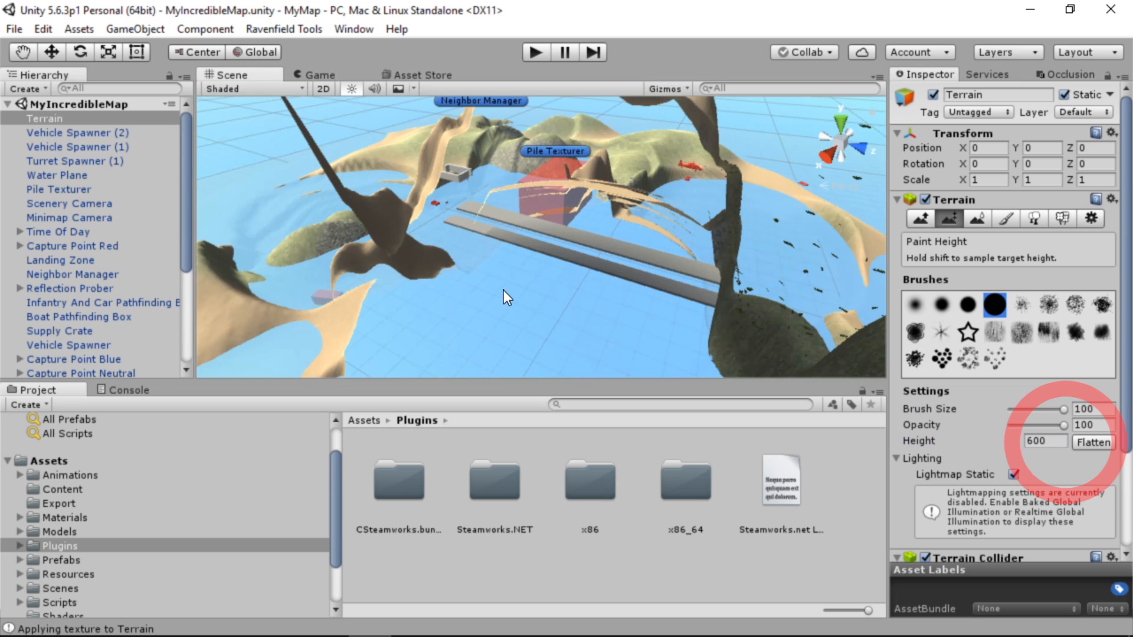
key("ctrl+z")
Level the whole island to a height of 11 with the Paint Height tool at brush size 100
left_click(1054, 439)
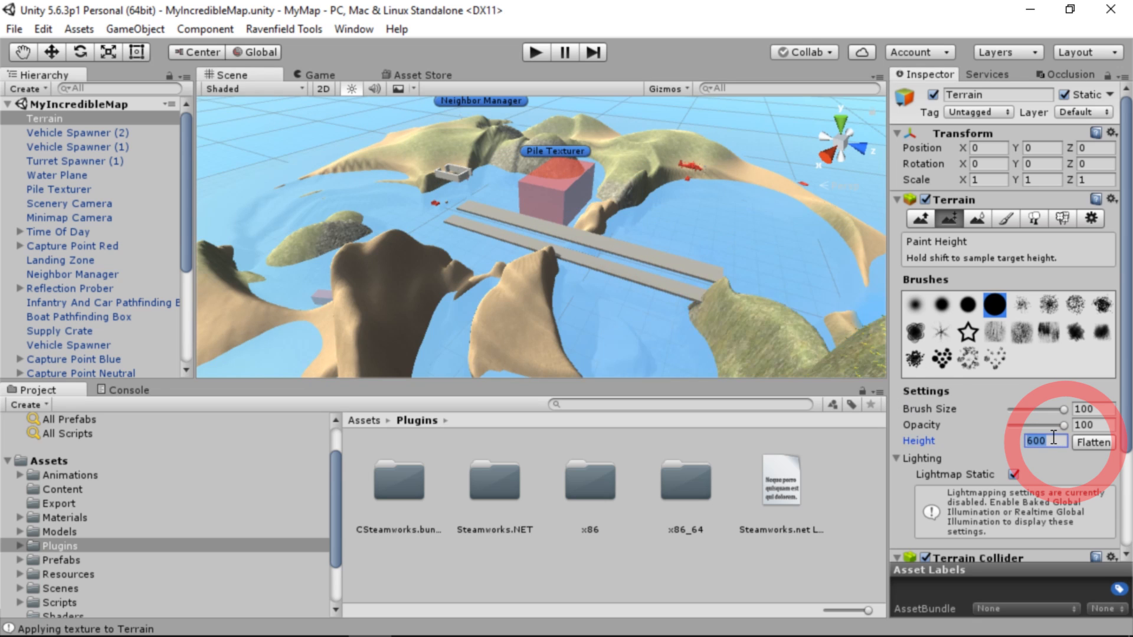
type("11")
mouse_move(638, 182)
left_mouse_down()
mouse_move(631, 303)
mouse_move(663, 268)
mouse_move(378, 227)
mouse_move(704, 242)
mouse_move(462, 142)
mouse_move(619, 153)
mouse_move(543, 121)
mouse_move(374, 178)
mouse_move(254, 310)
mouse_move(253, 219)
left_mouse_up()
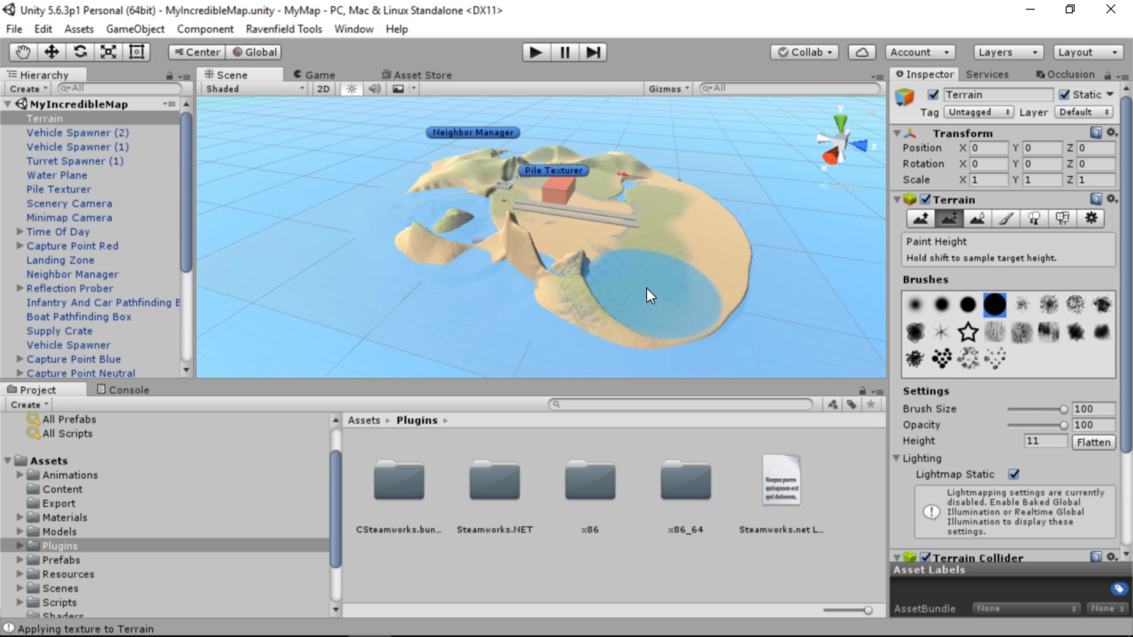
mouse_move(646, 289)
left_mouse_down()
mouse_move(494, 249)
mouse_move(437, 200)
mouse_move(447, 180)
left_mouse_up()
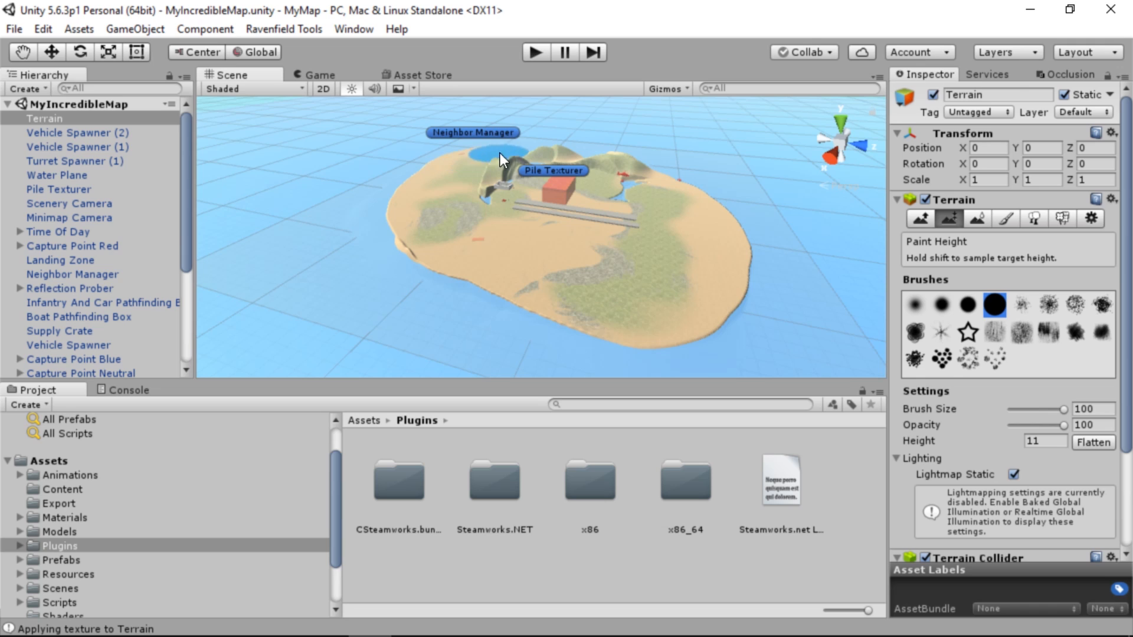
mouse_move(615, 165)
left_mouse_down()
mouse_move(549, 168)
mouse_move(594, 229)
mouse_move(544, 190)
mouse_move(486, 203)
left_mouse_up()
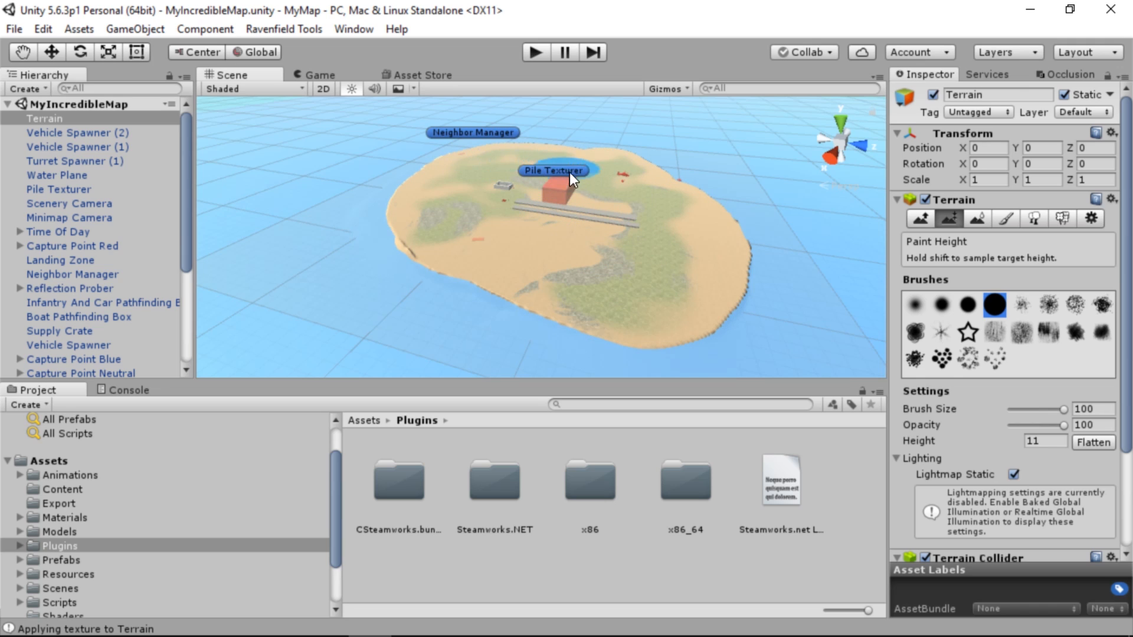
mouse_move(569, 172)
left_mouse_down()
mouse_move(454, 245)
mouse_move(512, 268)
mouse_move(543, 264)
mouse_move(571, 242)
mouse_move(635, 290)
left_mouse_up()
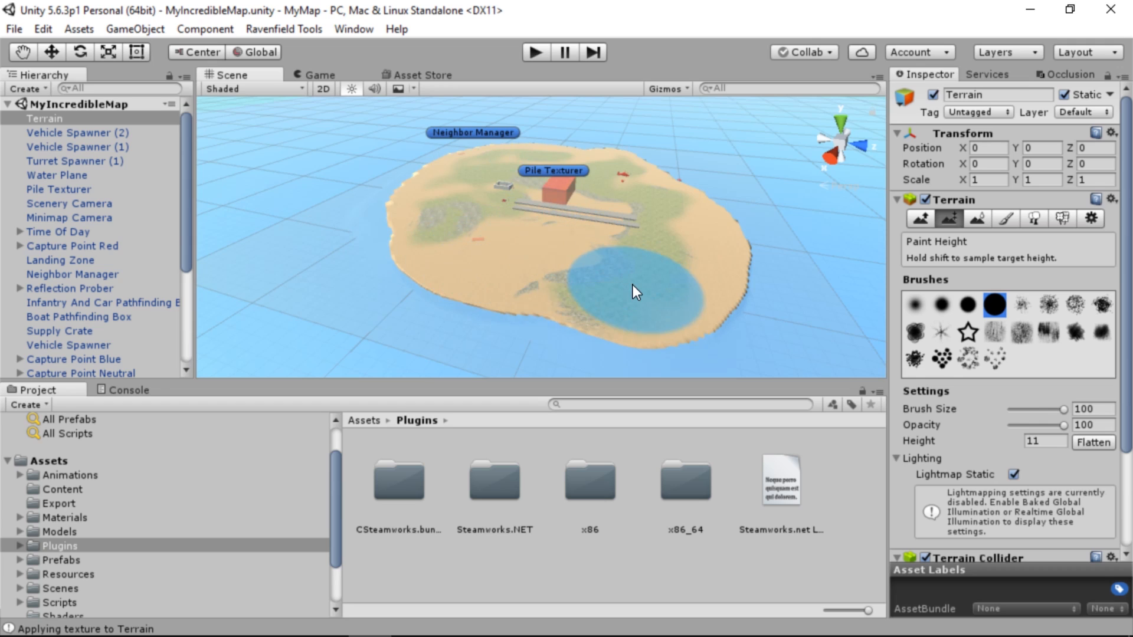
Carve a water channel through the island under the bridges and trim the shore at its mouth, using height 0 and brush size 18
left_click(1028, 441)
type("0")
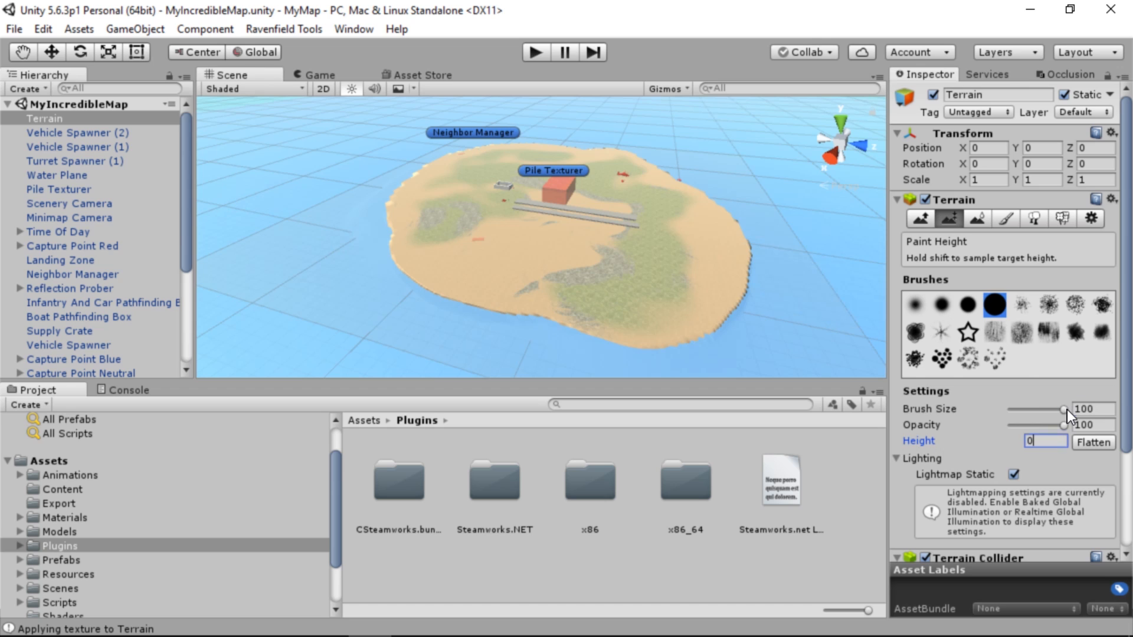
left_click_drag(1066, 409, 1023, 409)
left_click(504, 291)
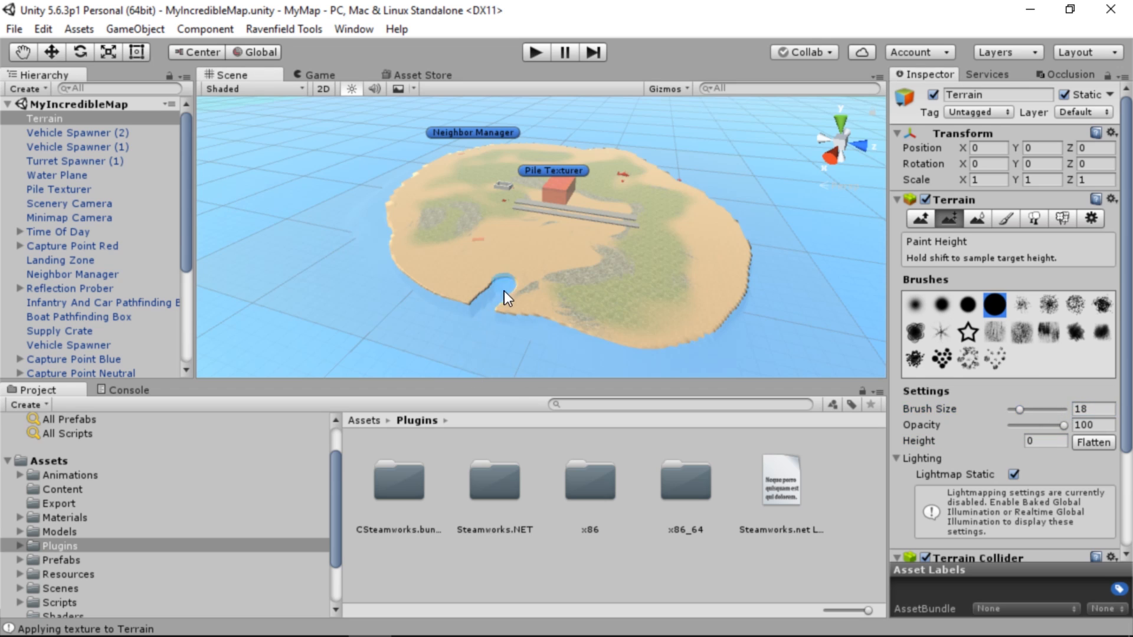
right_click_drag(604, 259, 599, 274)
key("w")
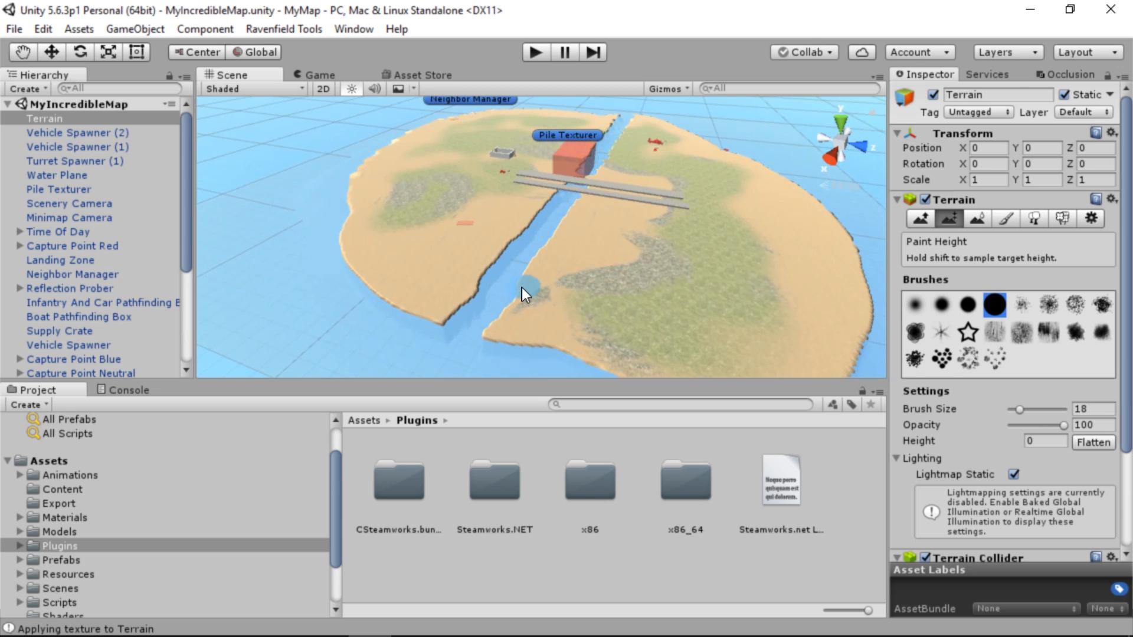
left_click_drag(469, 351, 378, 341)
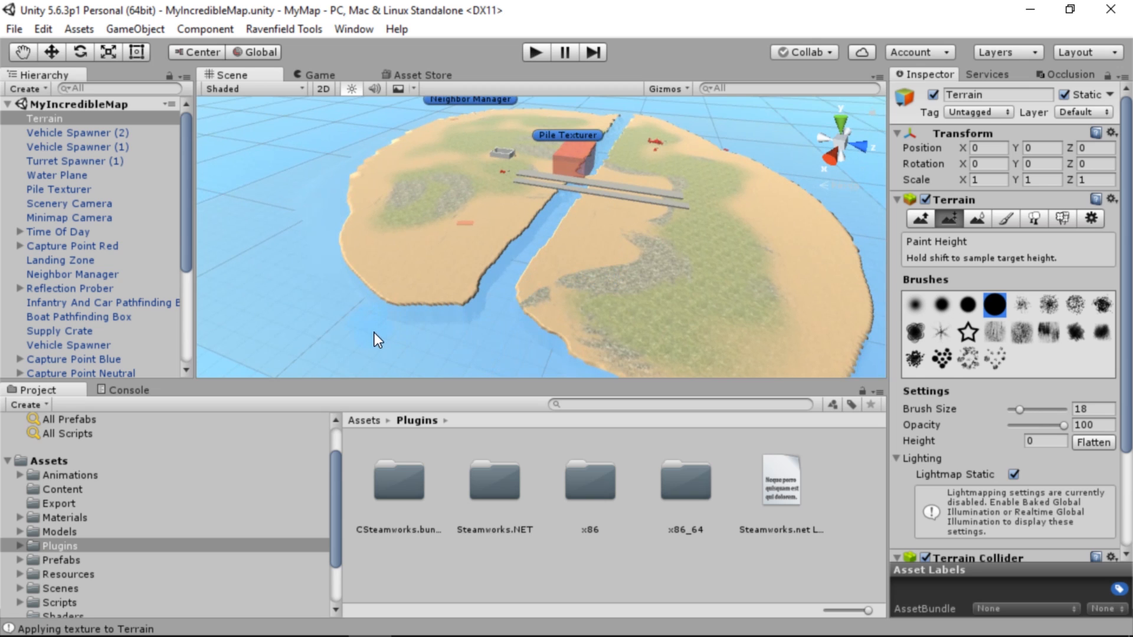
key("w")
right_click_drag(568, 267, 543, 273)
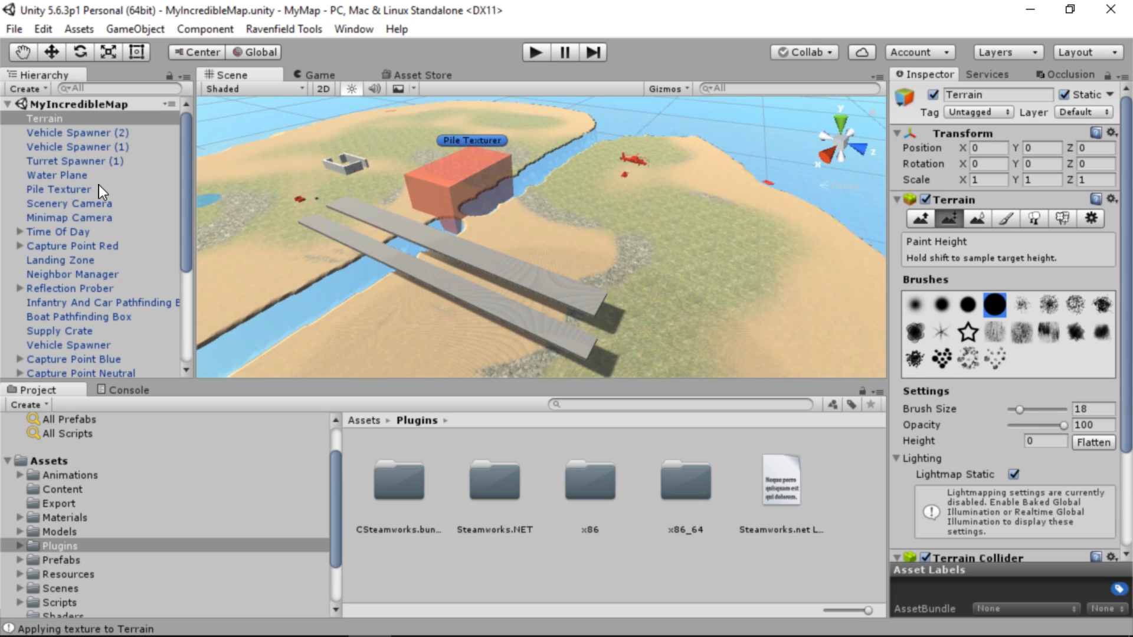
Retexture the flattened terrain by applying the Pile Texturer's texture
left_click(69, 192)
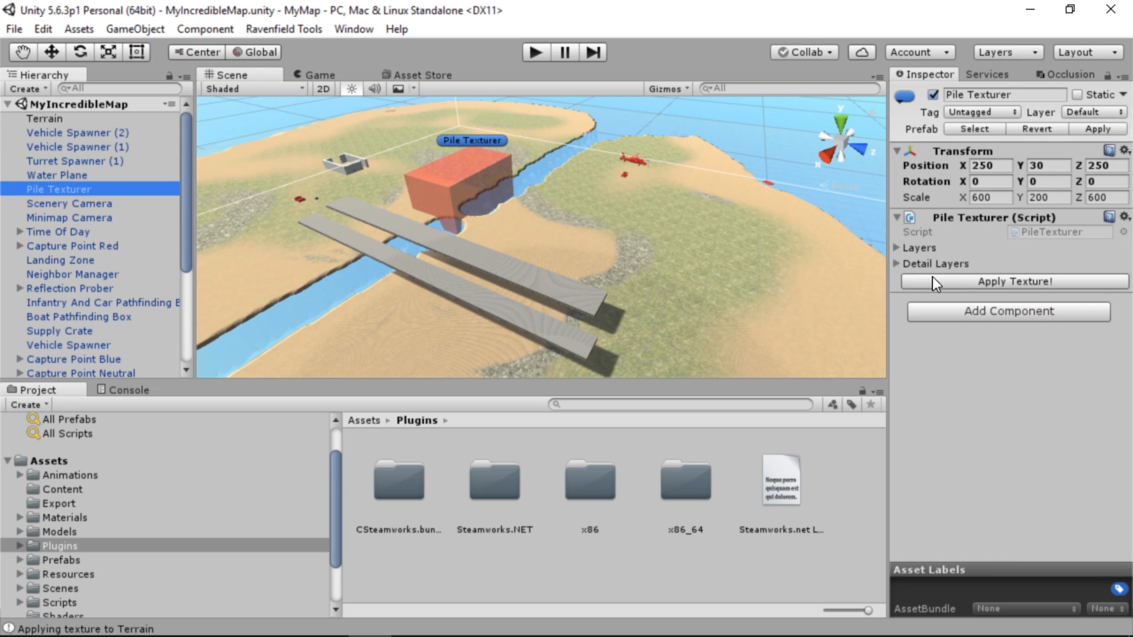
left_click(932, 282)
mouse_move(534, 230)
right_mouse_down()
mouse_move(435, 220)
mouse_move(514, 236)
right_mouse_up()
Raise a bumpy ridge past the ends of the bridges with the Terrain's Raise / Lower tool at brush size 13 and opacity 27
left_click(649, 254)
left_click(919, 220)
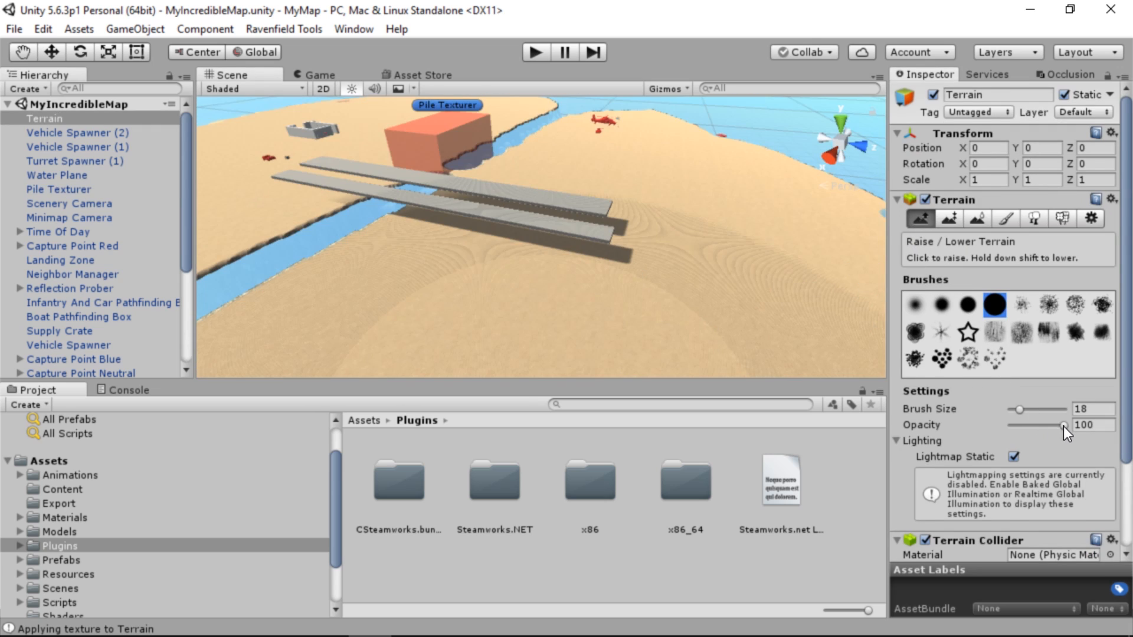
left_click_drag(1062, 425, 1048, 427)
left_click(1021, 410)
mouse_move(636, 171)
left_mouse_down()
mouse_move(714, 257)
mouse_move(798, 302)
left_mouse_up()
mouse_move(598, 171)
left_mouse_down()
mouse_move(583, 203)
mouse_move(617, 246)
mouse_move(854, 347)
left_mouse_up()
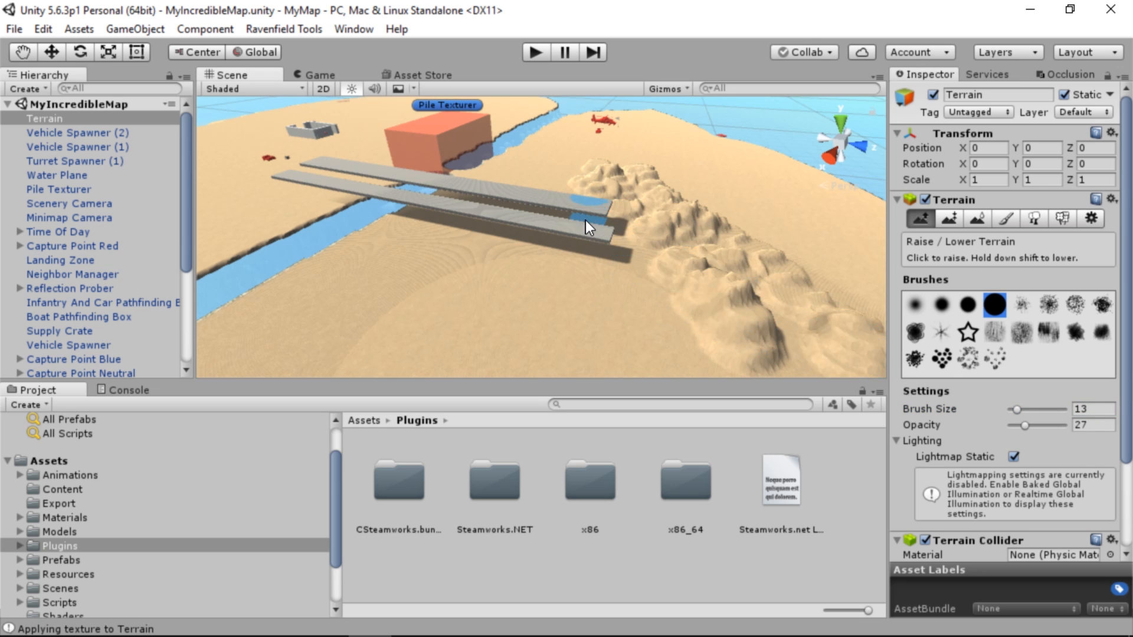
Raise a rocky ridge on the opposite side of the channel, near the small walled building
mouse_move(585, 221)
right_mouse_down()
mouse_move(516, 280)
mouse_move(569, 229)
mouse_move(529, 250)
mouse_move(559, 256)
right_mouse_up()
key("s")
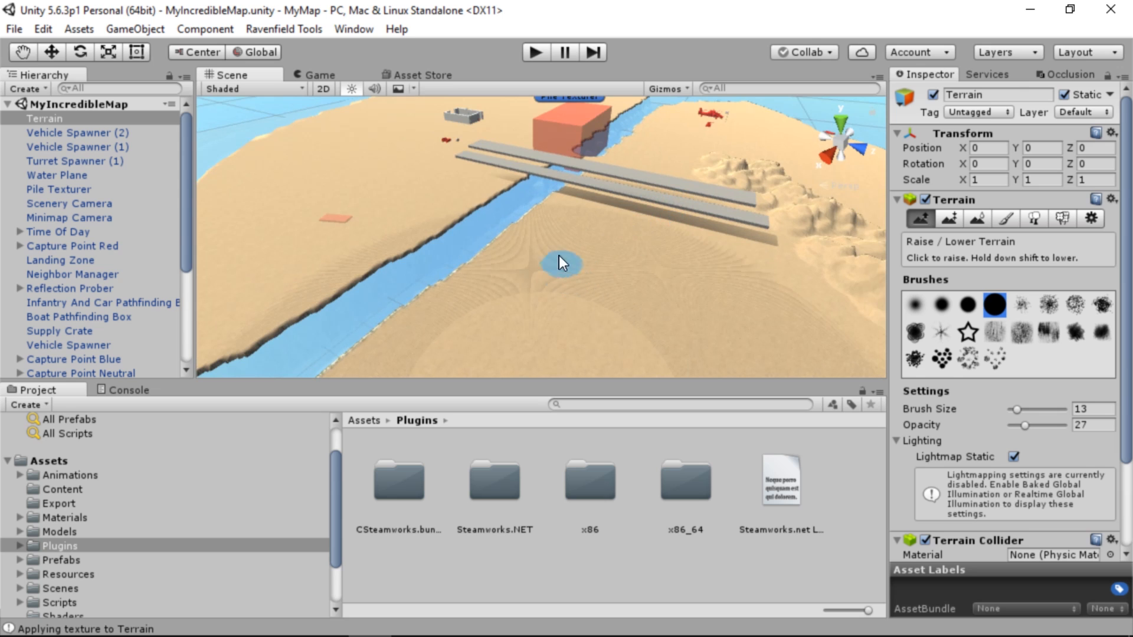
mouse_move(558, 256)
left_mouse_down()
mouse_move(503, 332)
mouse_move(596, 205)
mouse_move(601, 235)
mouse_move(575, 296)
left_mouse_up()
right_click_drag(575, 296, 851, 265)
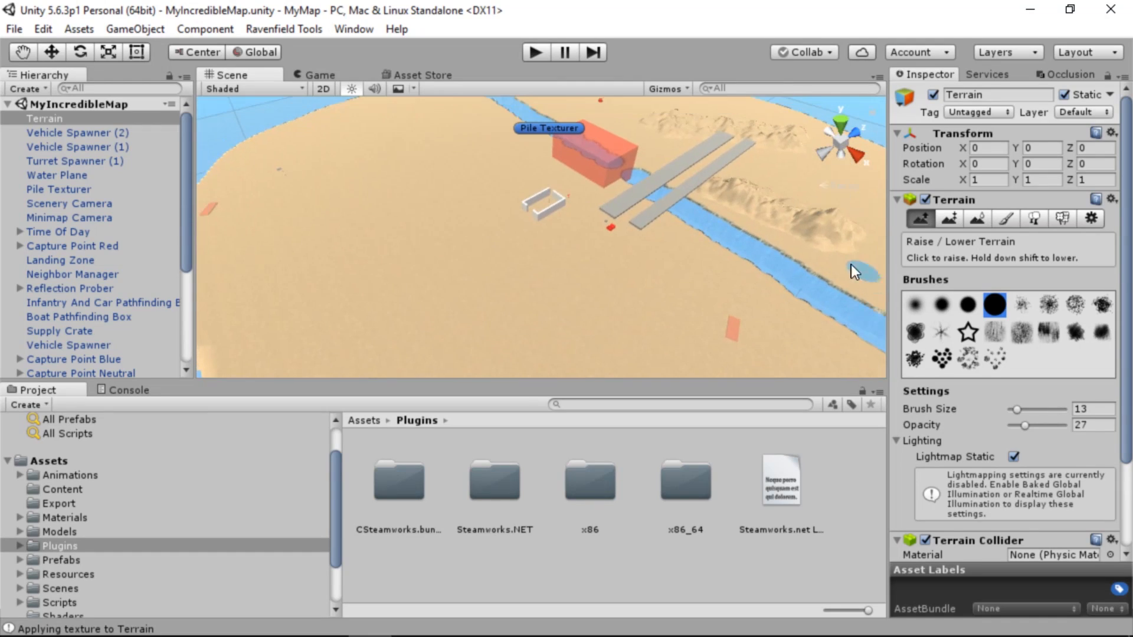
mouse_move(661, 250)
left_mouse_down()
mouse_move(626, 281)
mouse_move(529, 289)
mouse_move(481, 313)
mouse_move(668, 250)
mouse_move(502, 308)
mouse_move(691, 257)
left_mouse_up()
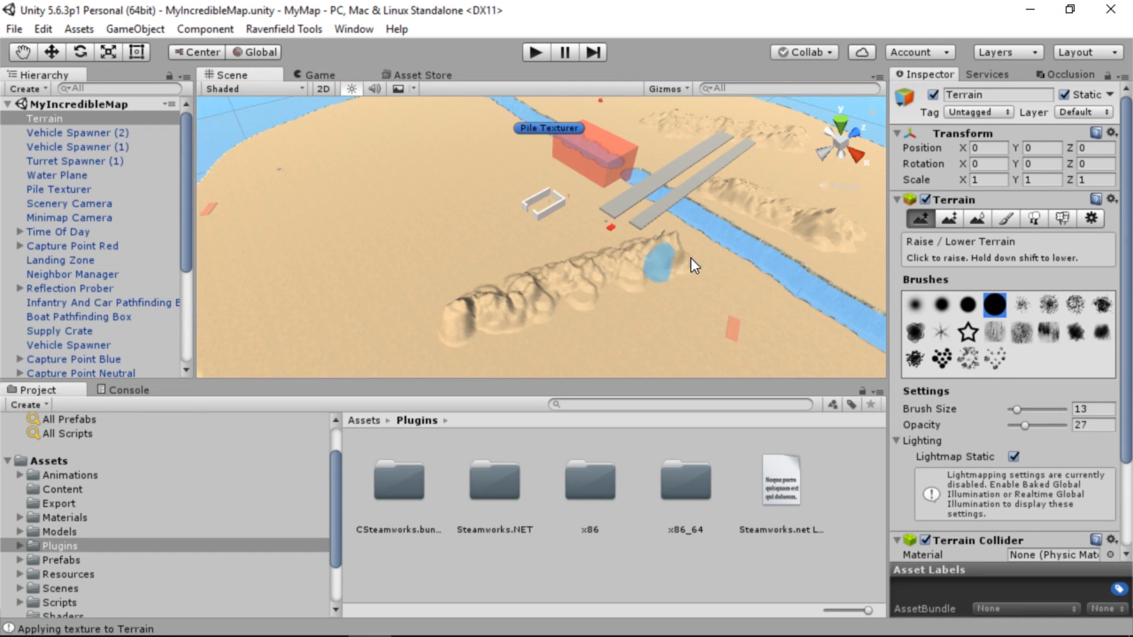
mouse_move(511, 324)
left_mouse_down()
mouse_move(575, 299)
mouse_move(531, 287)
mouse_move(750, 254)
left_mouse_up()
Raise further rocky ridges and steep peaks across the island and toward its shores with the same brush
left_click_drag(526, 180, 569, 344)
mouse_move(466, 364)
left_mouse_down()
mouse_move(414, 174)
mouse_move(506, 369)
mouse_move(549, 226)
mouse_move(419, 206)
mouse_move(580, 212)
mouse_move(823, 283)
left_mouse_up()
right_click_drag(823, 282, 1130, 289)
mouse_move(502, 201)
left_mouse_down()
mouse_move(308, 329)
mouse_move(455, 177)
mouse_move(477, 191)
mouse_move(340, 306)
mouse_move(312, 307)
mouse_move(340, 330)
left_mouse_up()
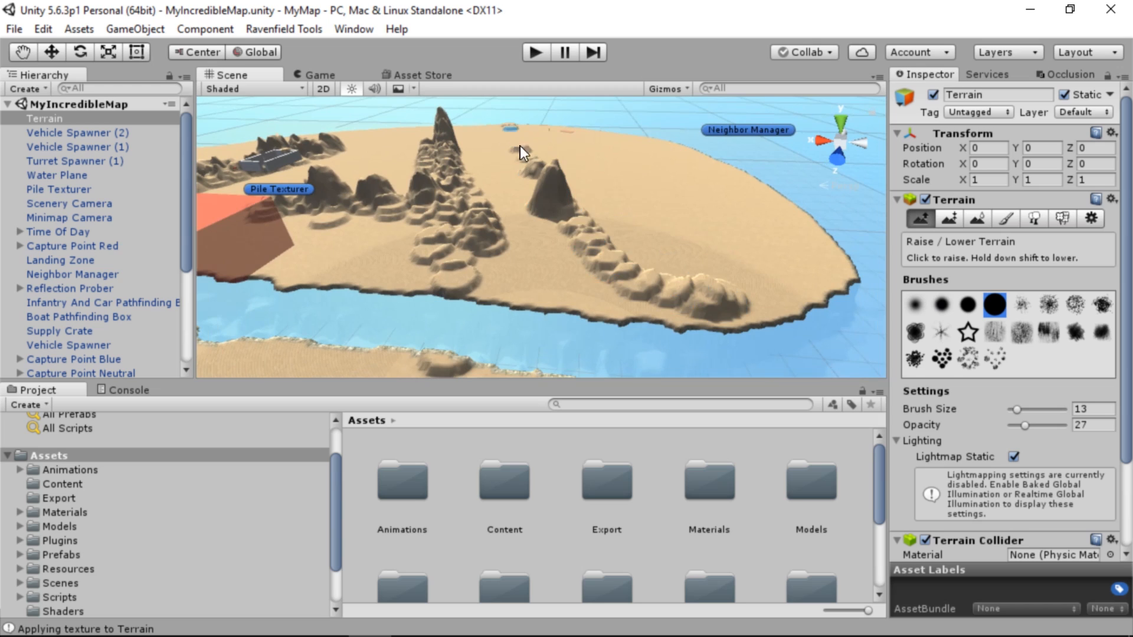
left_click_drag(520, 148, 518, 137)
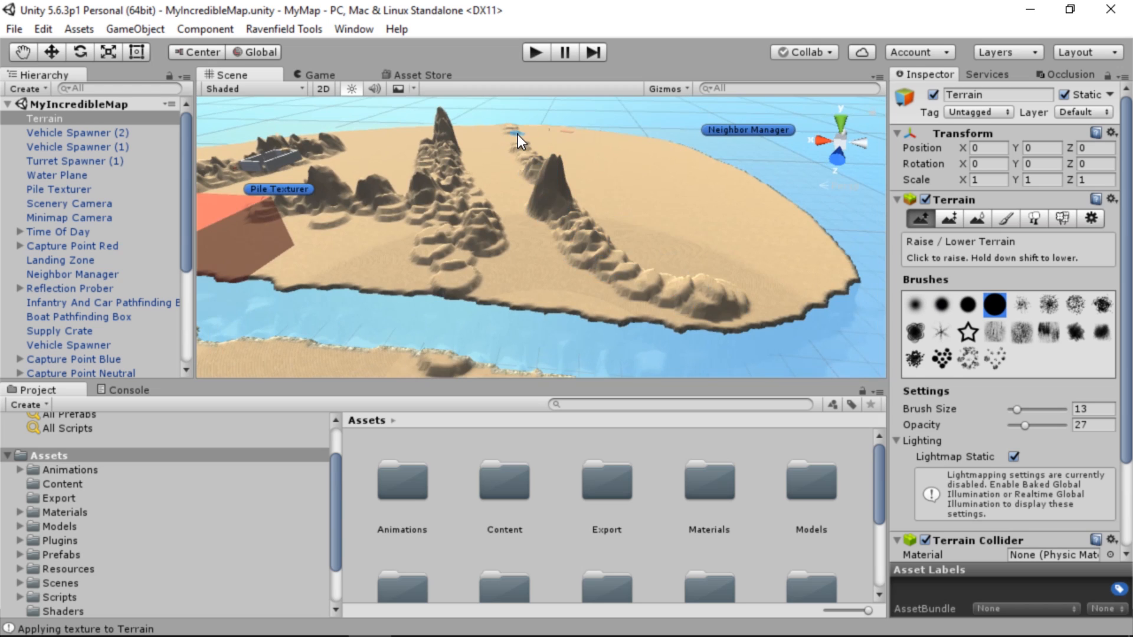
left_click_drag(594, 250, 707, 240)
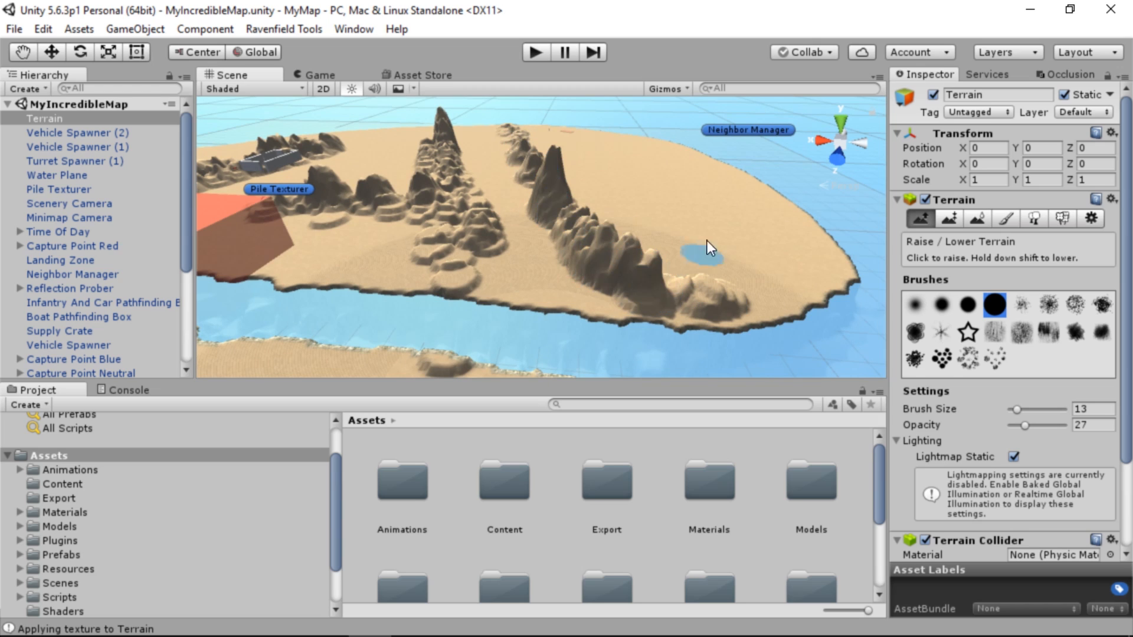
mouse_move(691, 194)
left_mouse_down()
mouse_move(624, 221)
mouse_move(645, 200)
left_mouse_up()
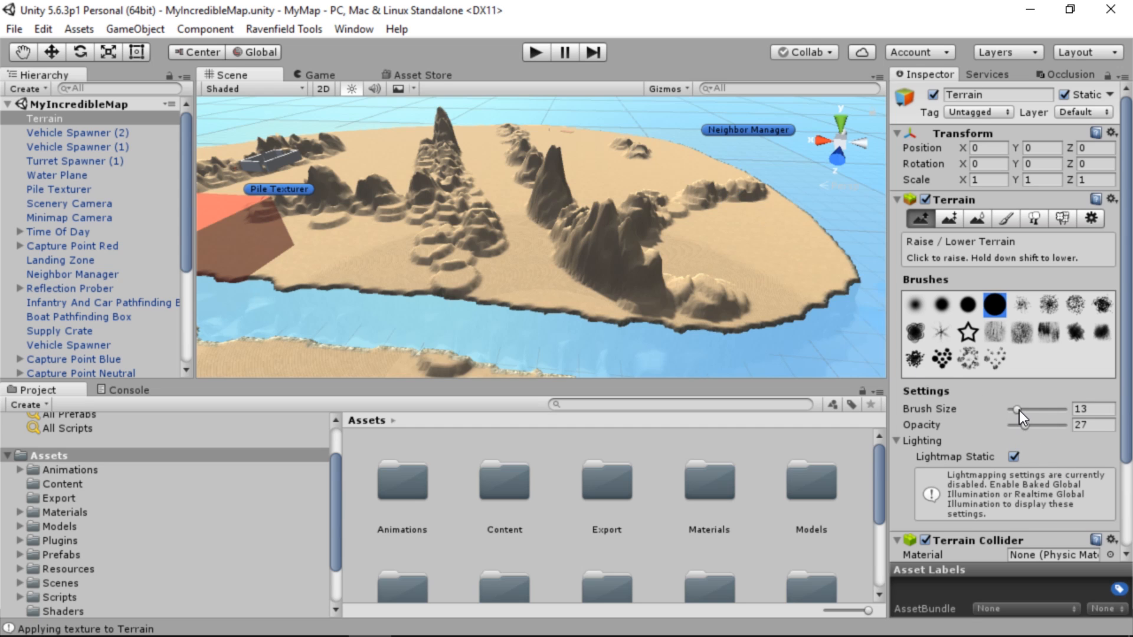
Set the brush size to 66 and raise broad, low mounds around the helicopter
left_click_drag(1017, 410, 1042, 411)
mouse_move(636, 172)
left_mouse_down()
mouse_move(497, 211)
mouse_move(515, 242)
left_mouse_up()
right_click_drag(590, 308, 347, 310)
right_click_drag(495, 280, 285, 278)
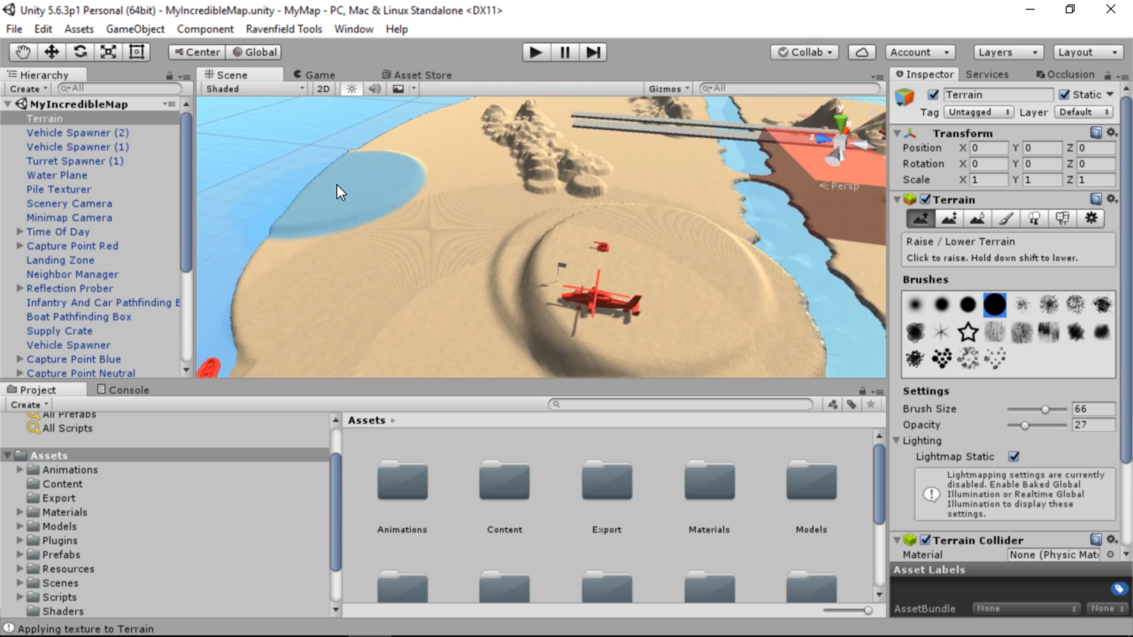
Raise large rounded hills along the shore and beside the rocky ridge near the bridges with the wide brush
right_click_drag(367, 261, 473, 275)
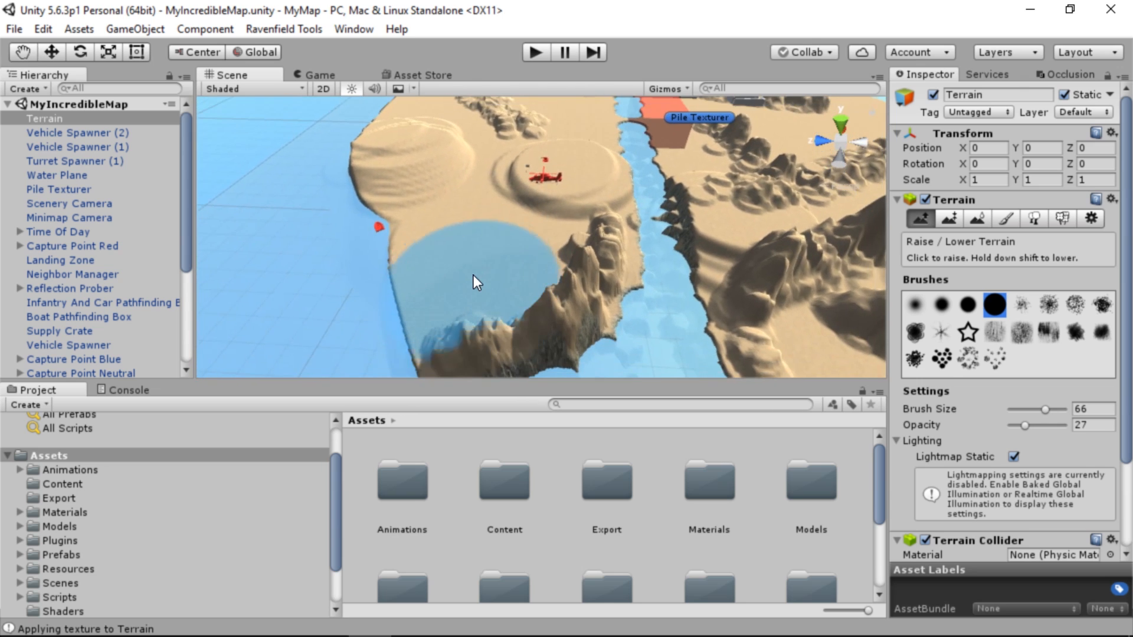
mouse_move(515, 211)
right_mouse_down()
mouse_move(632, 150)
mouse_move(675, 197)
mouse_move(640, 232)
mouse_move(534, 250)
mouse_move(488, 185)
mouse_move(394, 164)
mouse_move(536, 247)
mouse_move(653, 182)
mouse_move(784, 218)
mouse_move(1074, 249)
mouse_move(618, 250)
right_mouse_up()
mouse_move(564, 235)
left_mouse_down()
mouse_move(487, 305)
mouse_move(621, 183)
left_mouse_up()
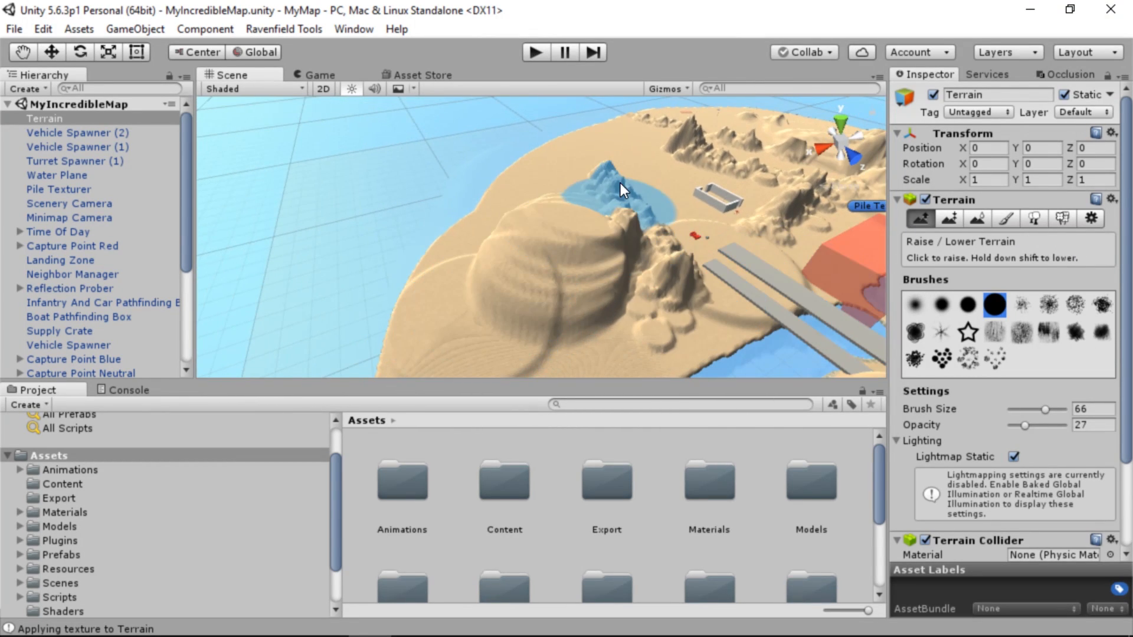
mouse_move(622, 239)
right_mouse_down()
mouse_move(800, 245)
mouse_move(976, 214)
right_mouse_up()
mouse_move(759, 268)
left_mouse_down()
mouse_move(704, 222)
mouse_move(550, 212)
mouse_move(592, 225)
left_mouse_up()
mouse_move(592, 225)
right_mouse_down()
mouse_move(590, 299)
mouse_move(516, 324)
mouse_move(742, 290)
mouse_move(695, 291)
mouse_move(622, 235)
mouse_move(599, 236)
right_mouse_up()
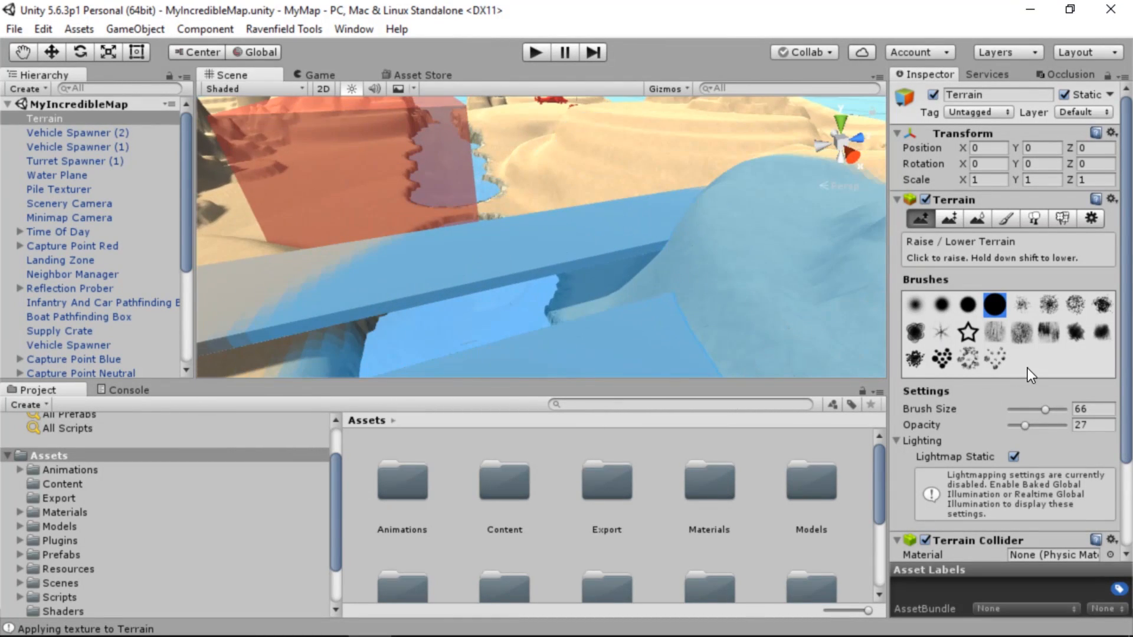
Set the brush size to 41 and raise hills beside the channel near the Pile Texturer box and at the island's tip
left_click(1031, 409)
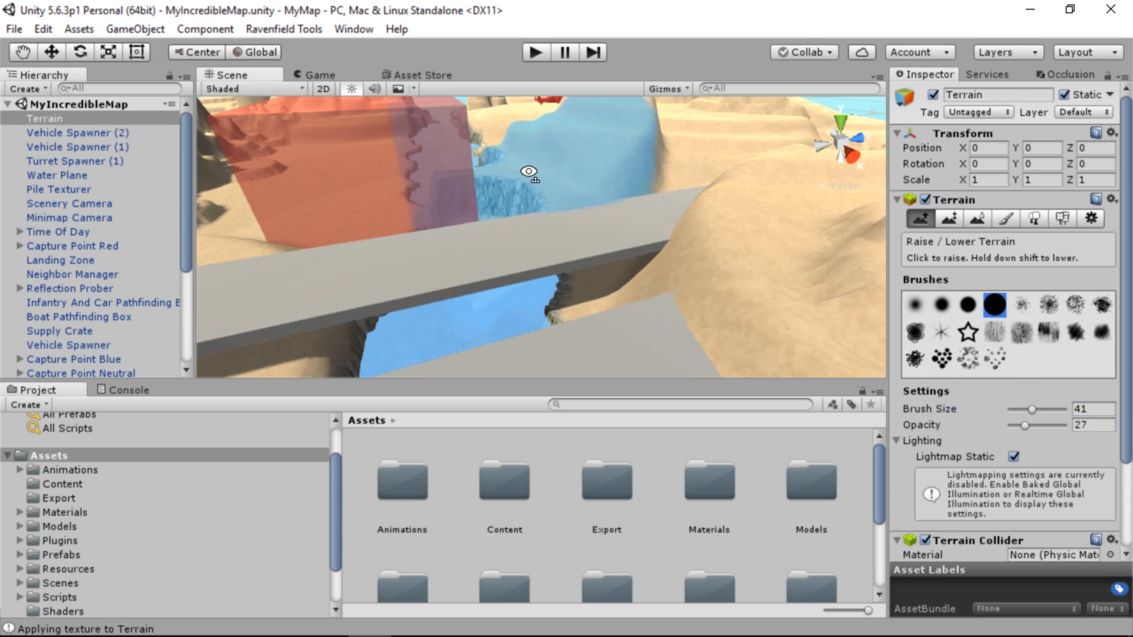
right_click_drag(528, 171, 614, 288)
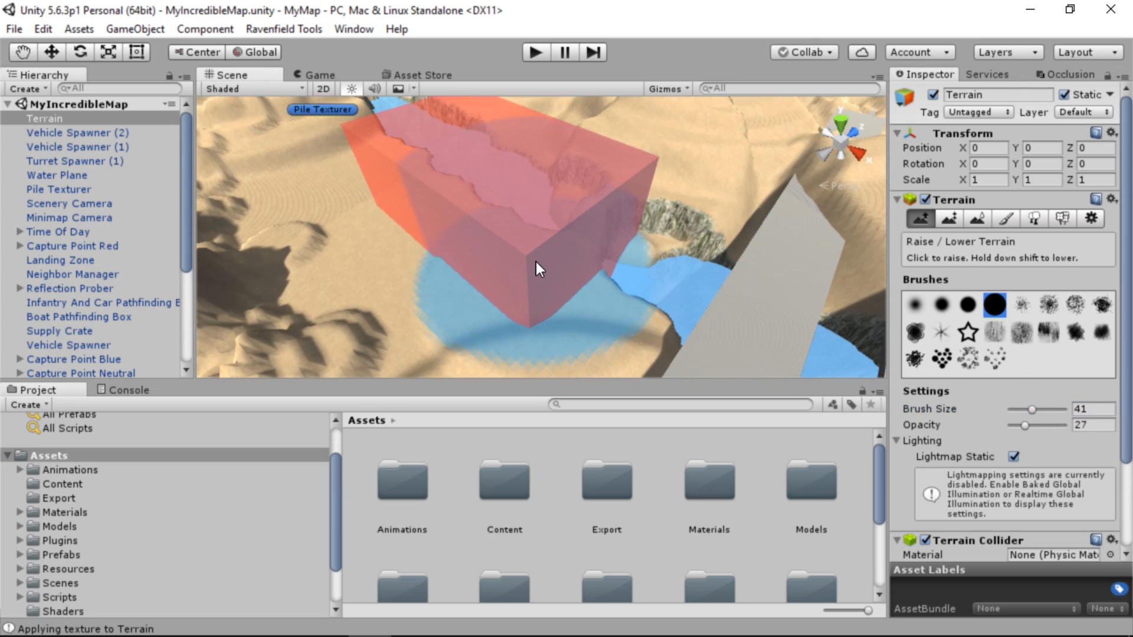
right_click_drag(534, 260, 708, 245)
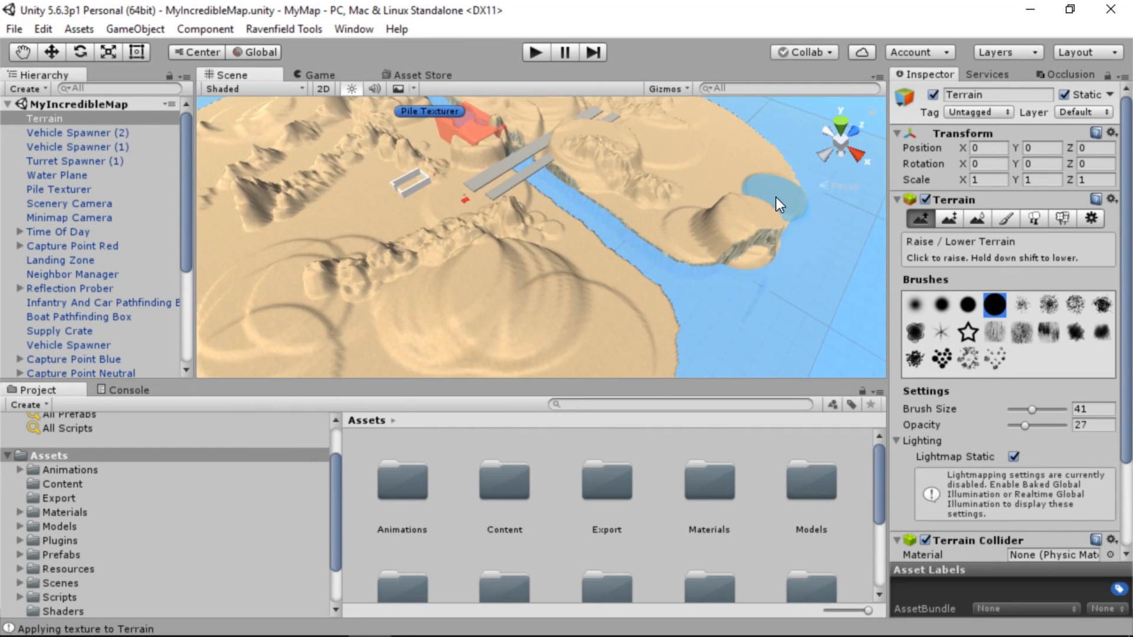
right_click_drag(660, 298, 624, 227)
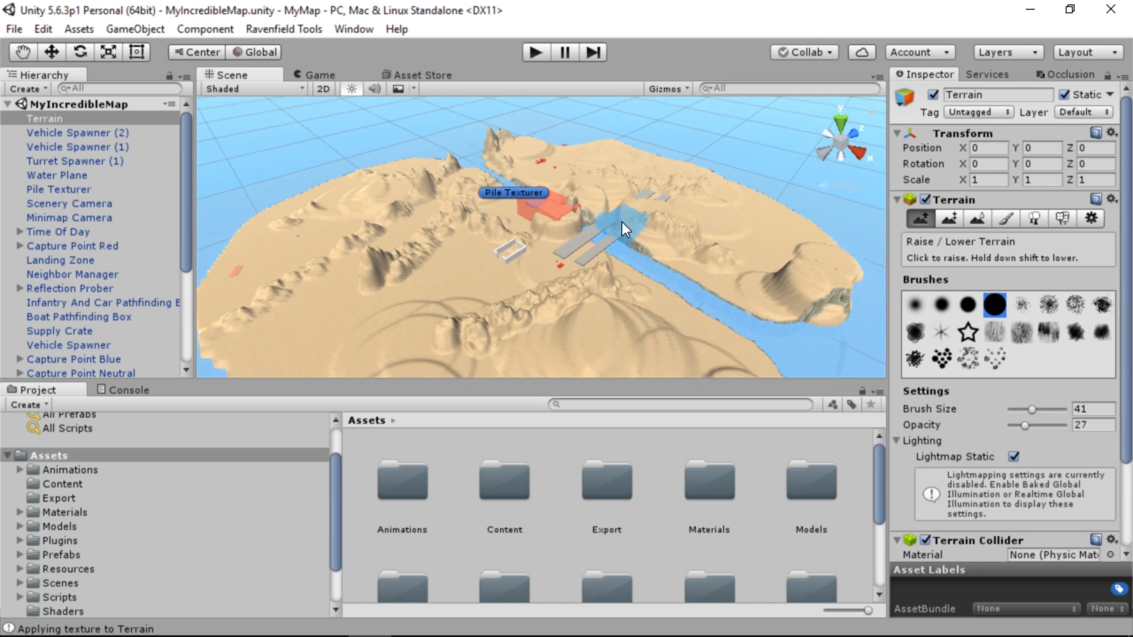
Texture the sculpted island automatically by applying the Pile Texturer's texture again
left_click(58, 189)
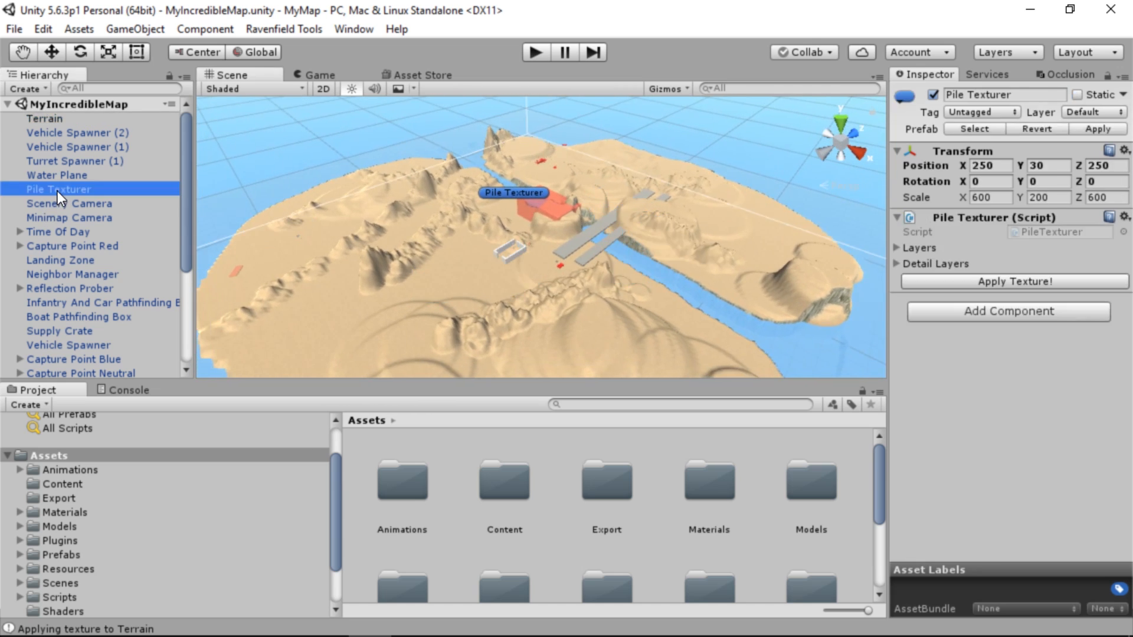
left_click(1026, 282)
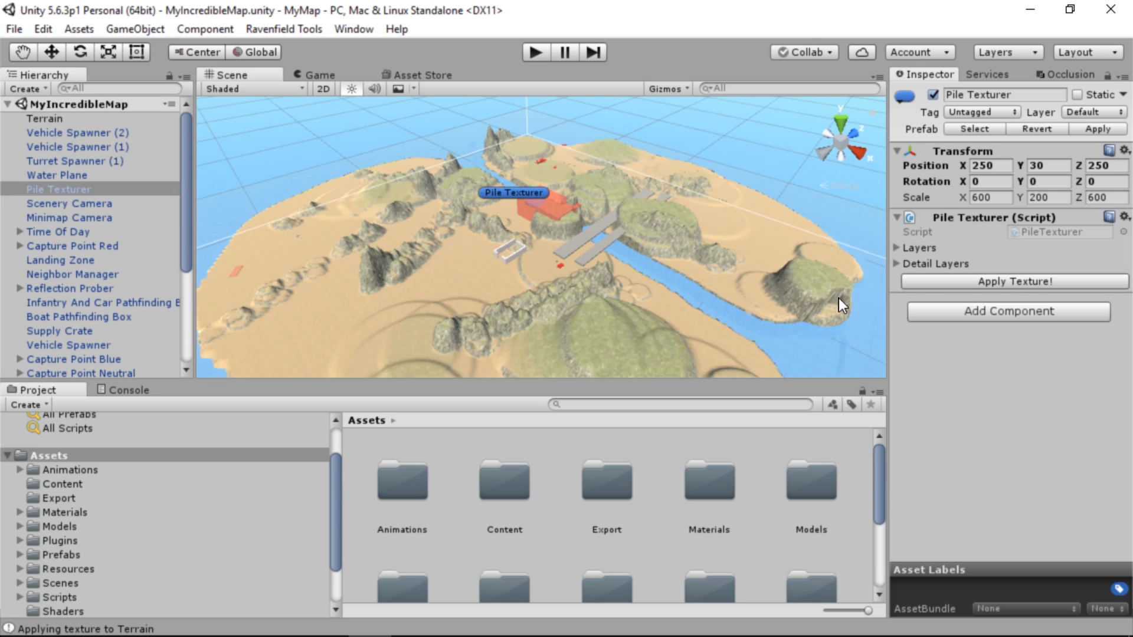
right_click_drag(838, 299, 616, 257)
key("w")
key("s")
Export the open MyIncredibleMap scene as a Ravenfield map and dismiss the map check warning
left_click(284, 29)
mouse_move(314, 51)
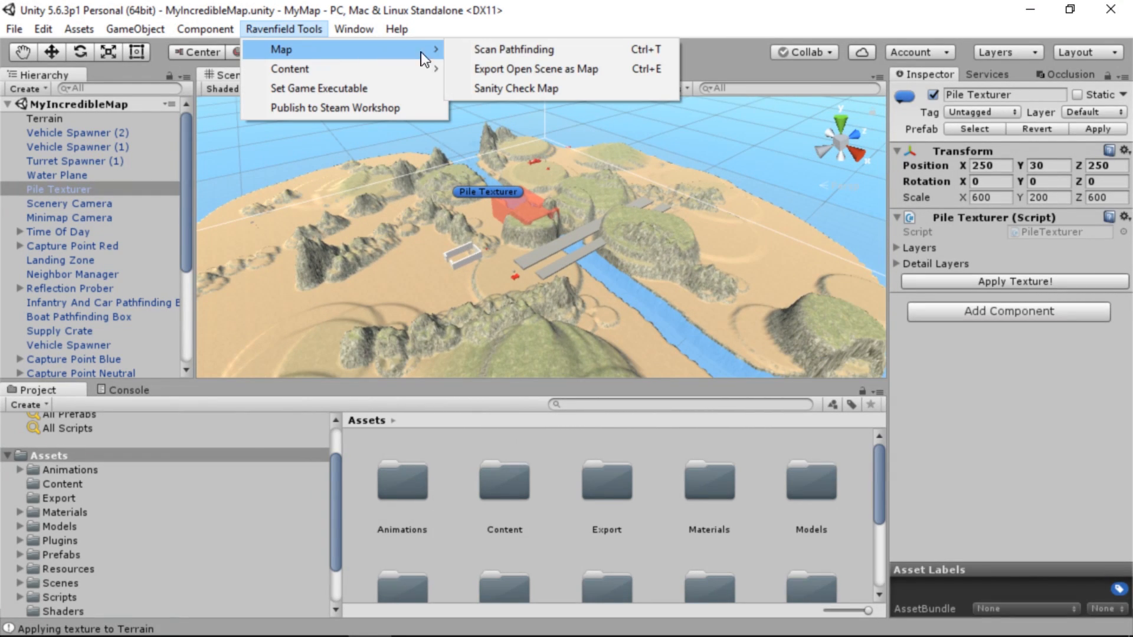
left_click(534, 69)
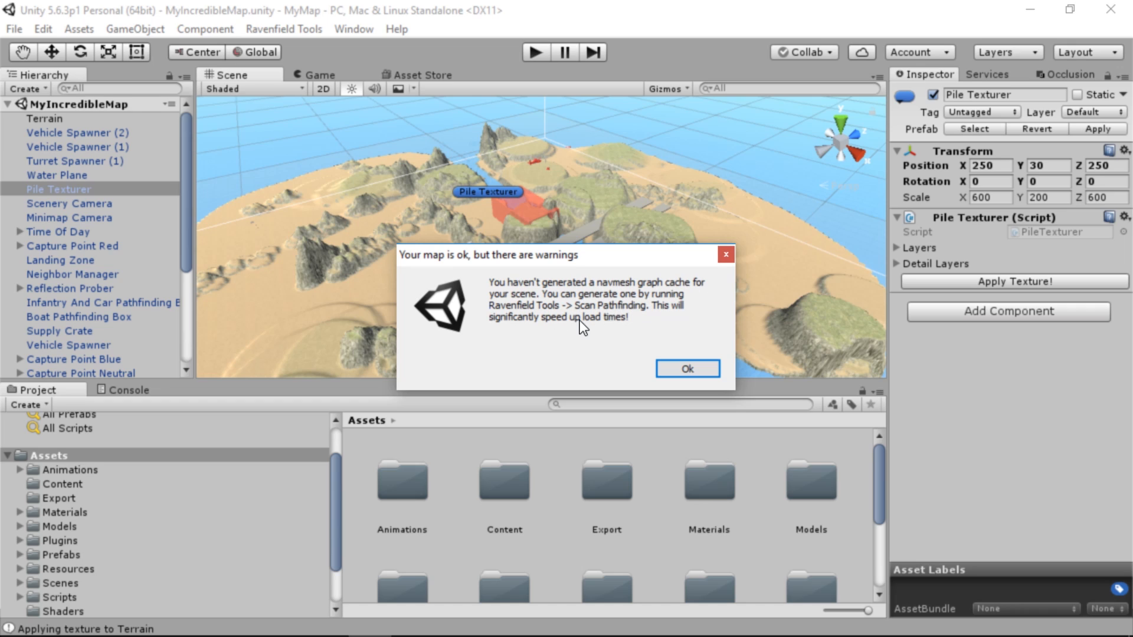
left_click(687, 369)
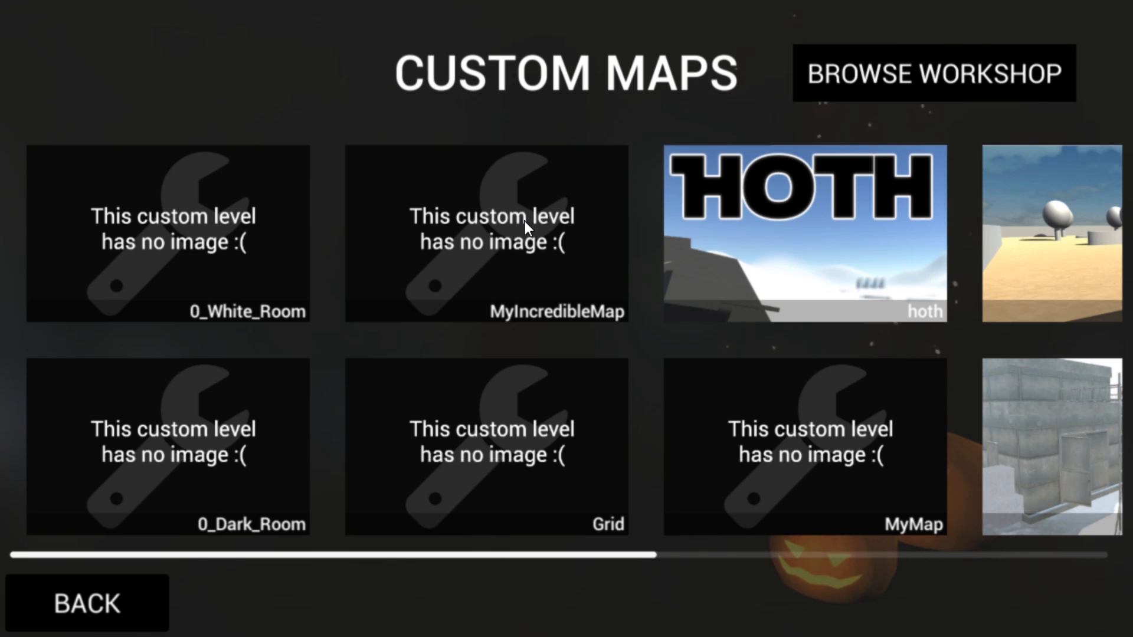
In Ravenfield, choose the custom map MyIncredibleMap for Instant Action and start the match
left_click(511, 236)
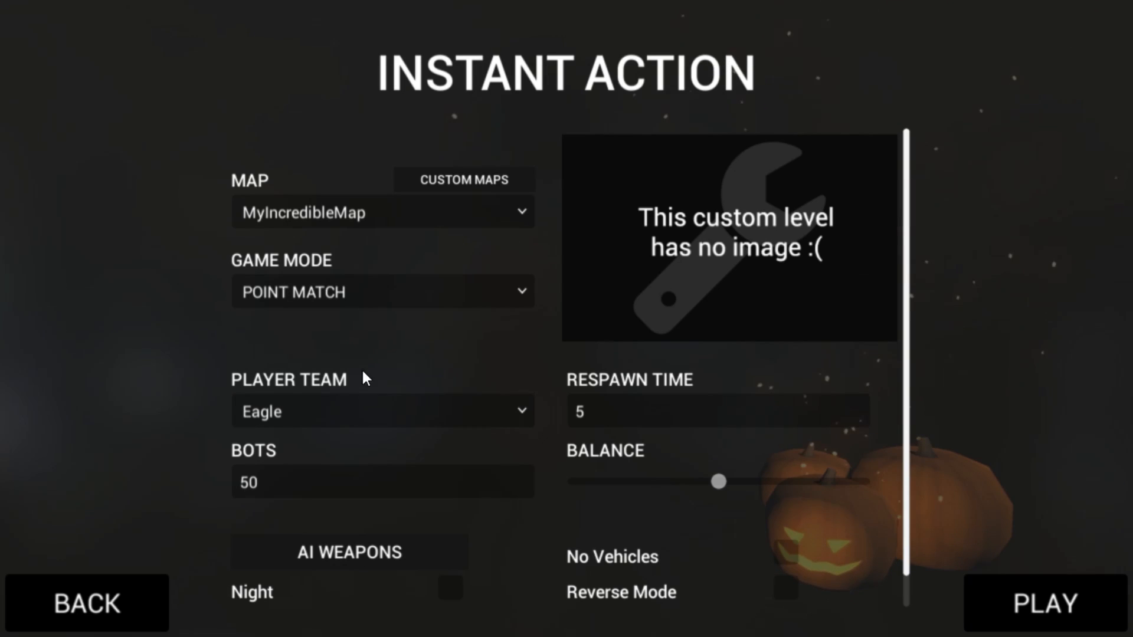
left_click(1025, 583)
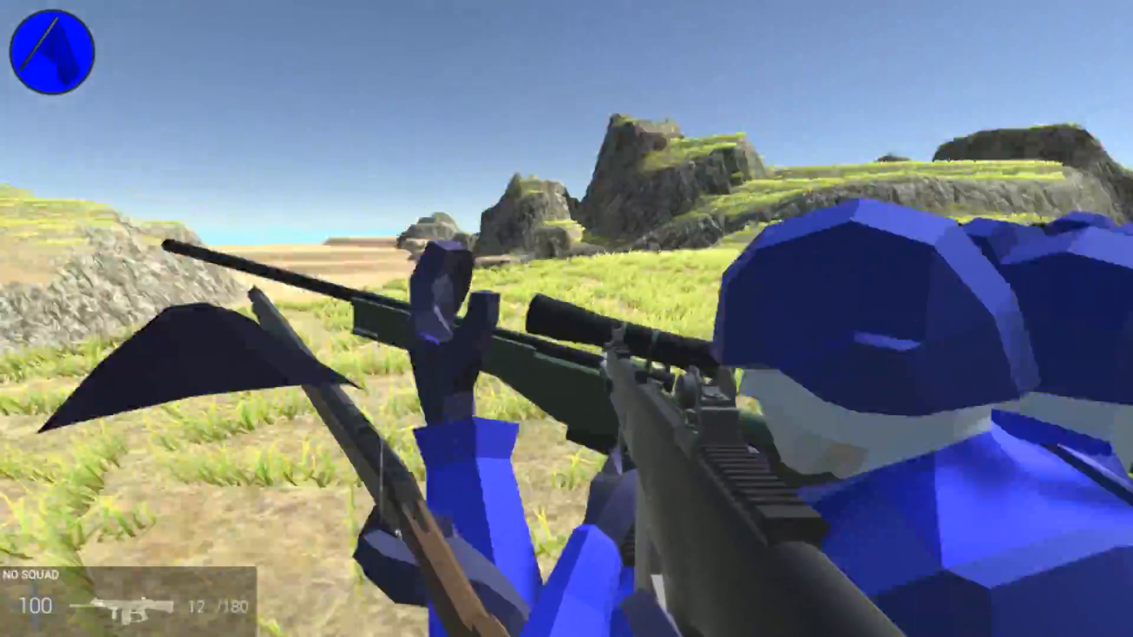
Run around the grassy helicopter spawn area and look through the rifle sights at the red flag base beyond the rocks
key("shift+w")
key("shift+w")
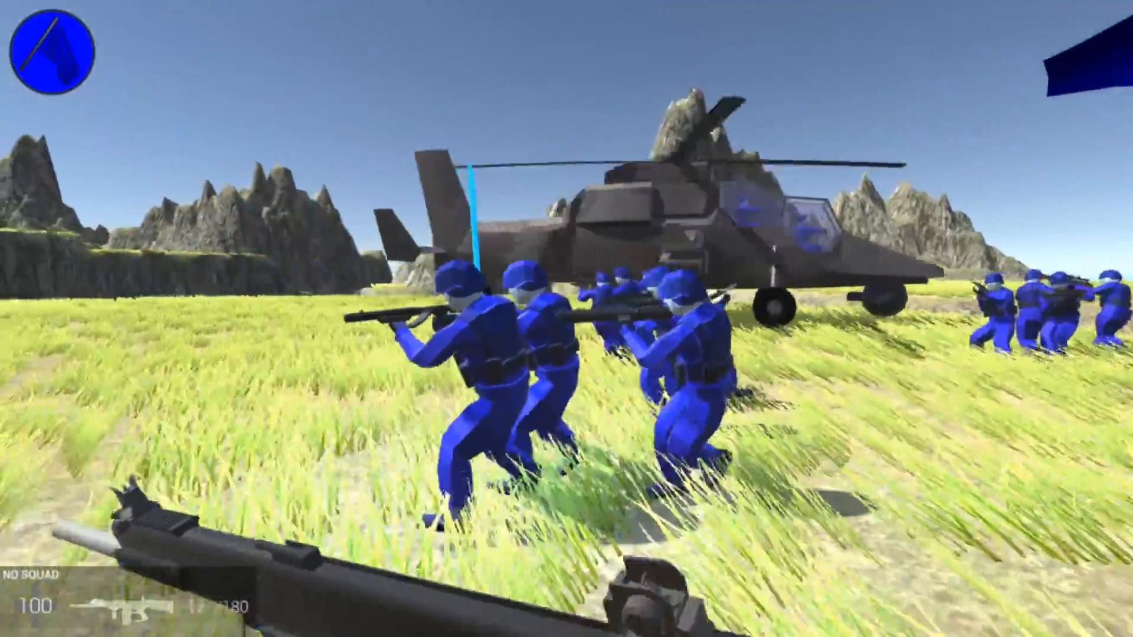
key("shift+w")
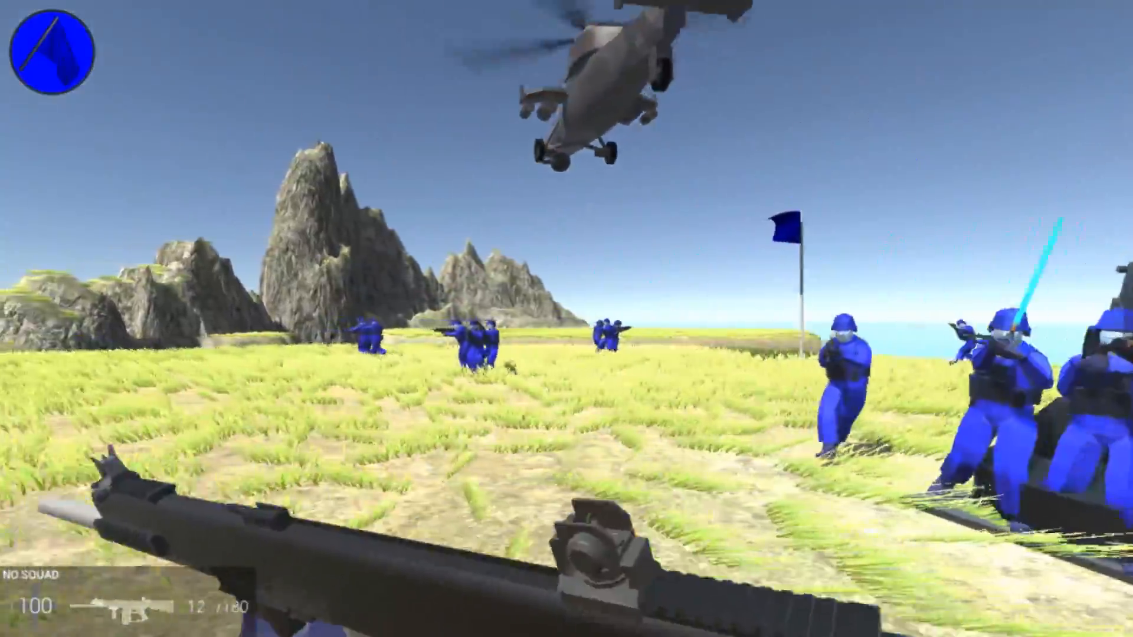
key("shift+w")
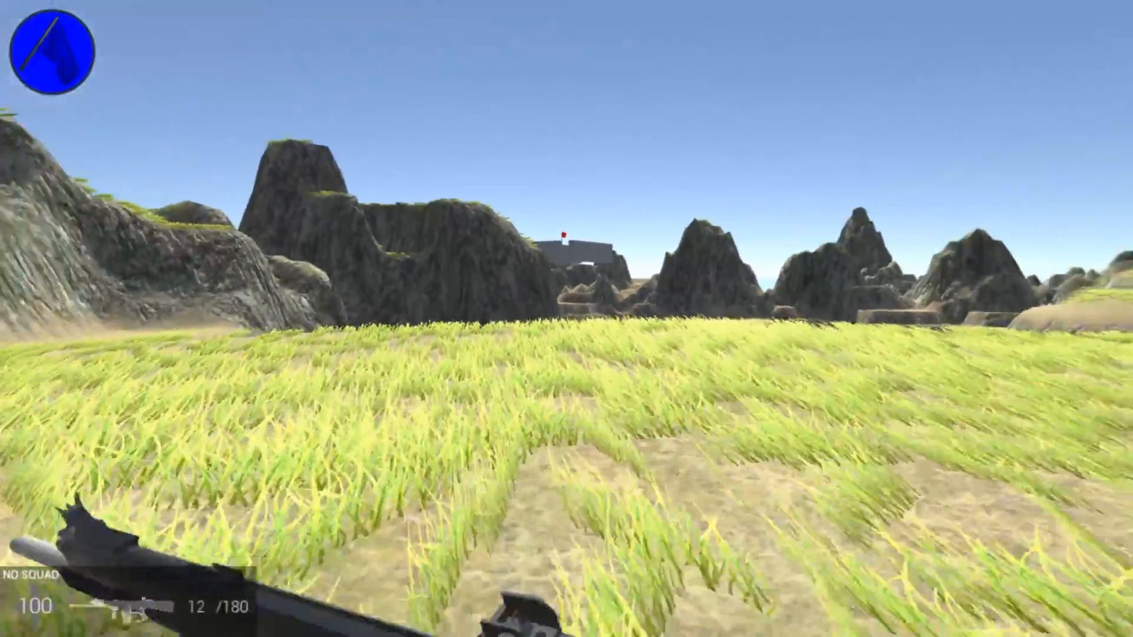
right_click(566, 319)
key("w")
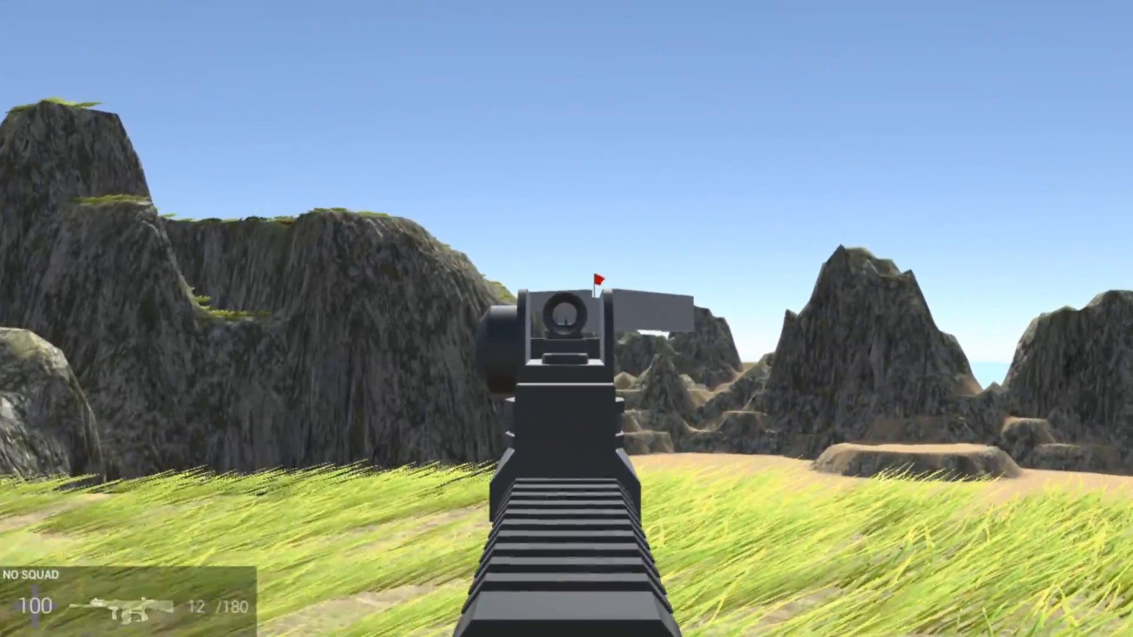
Run along the water channel and up the rocky hillside to examine the sculpted terrain, textures and grass up close
key("shift+w")
key("shift+w")
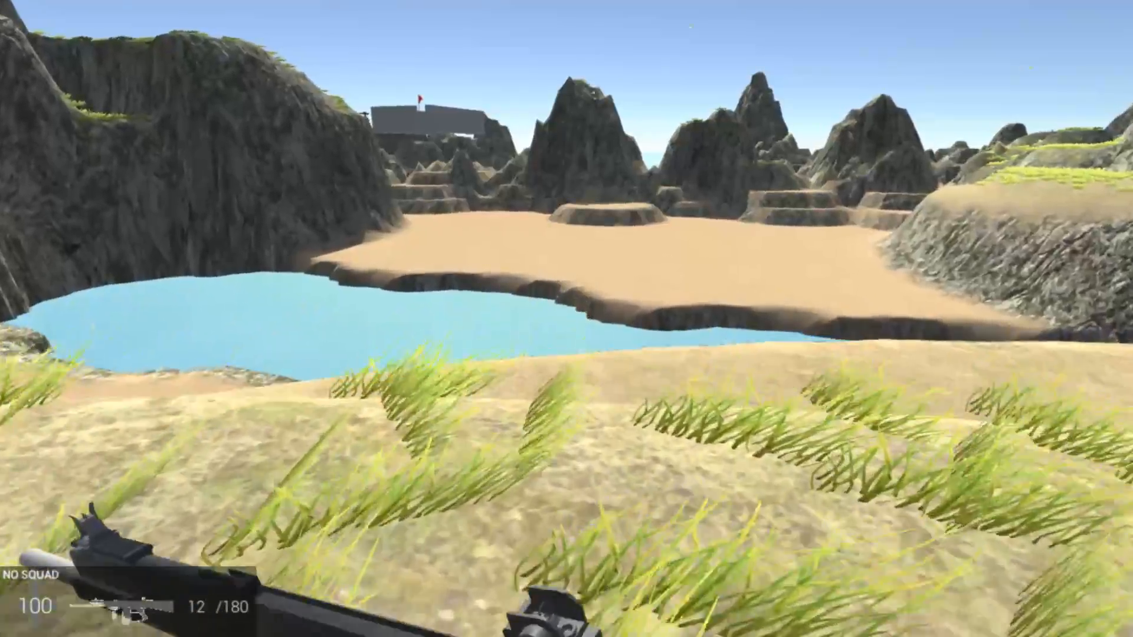
key("shift+w")
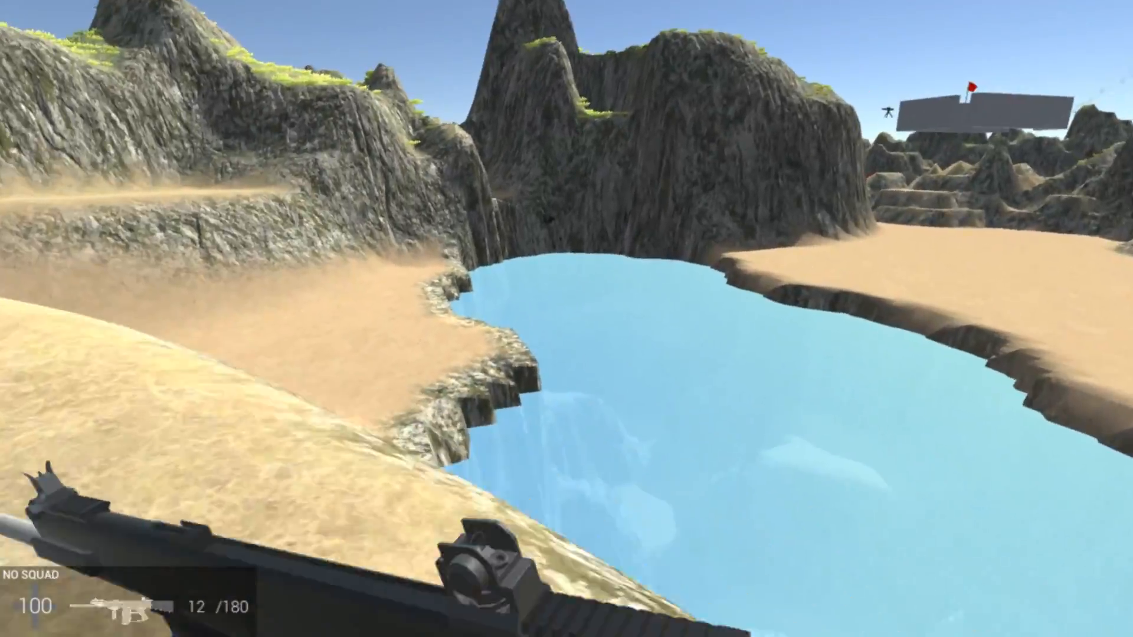
key("shift+w")
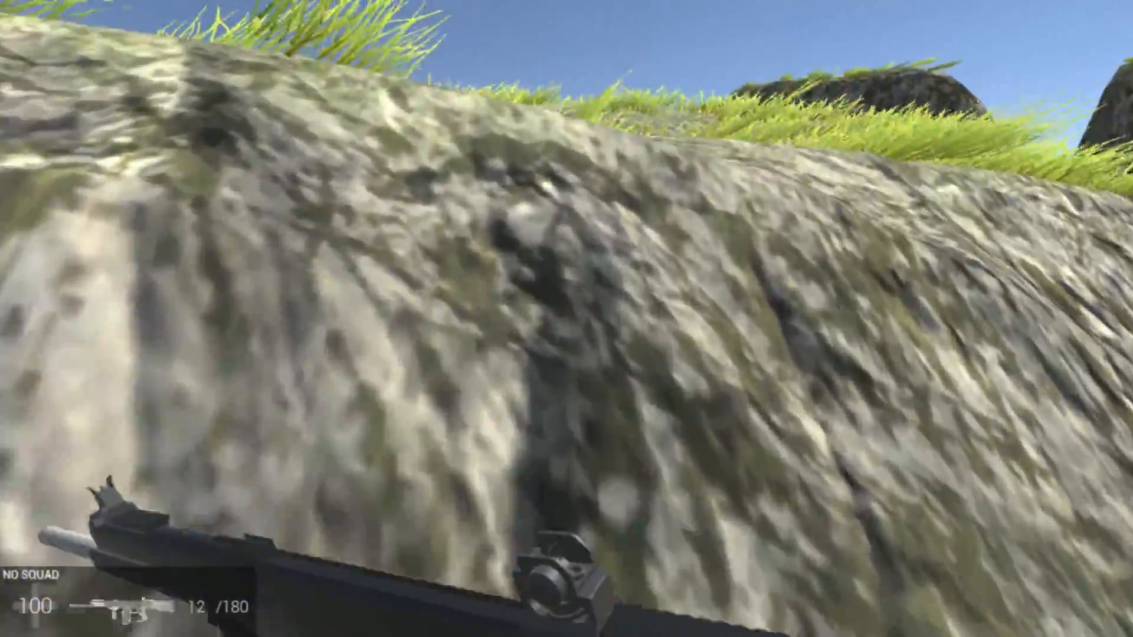
key("shift+w")
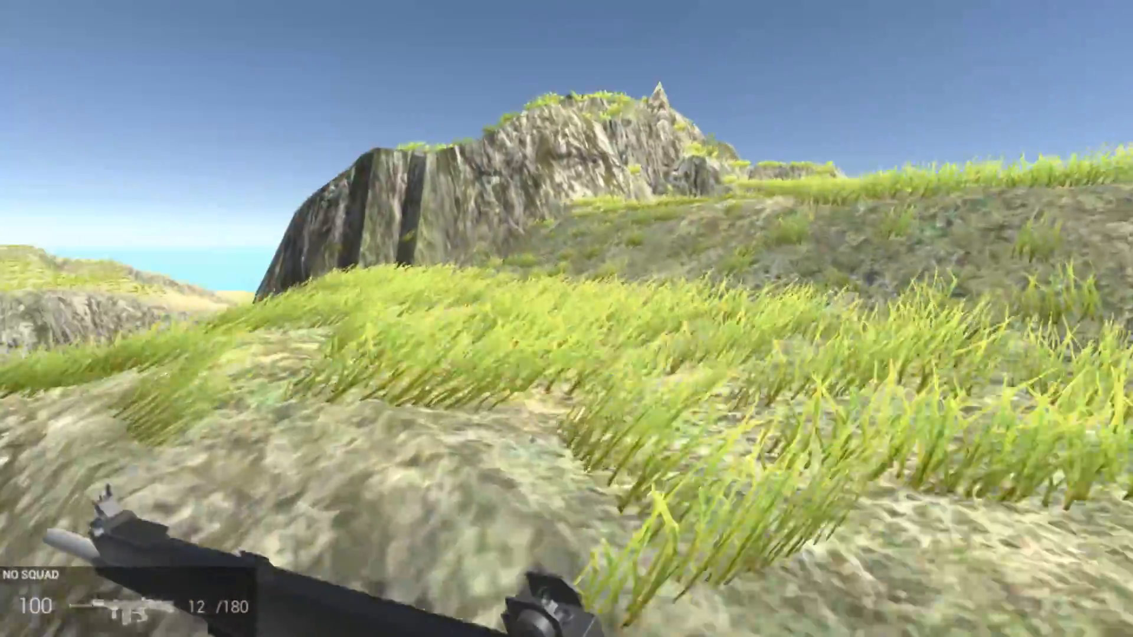
key("shift+w")
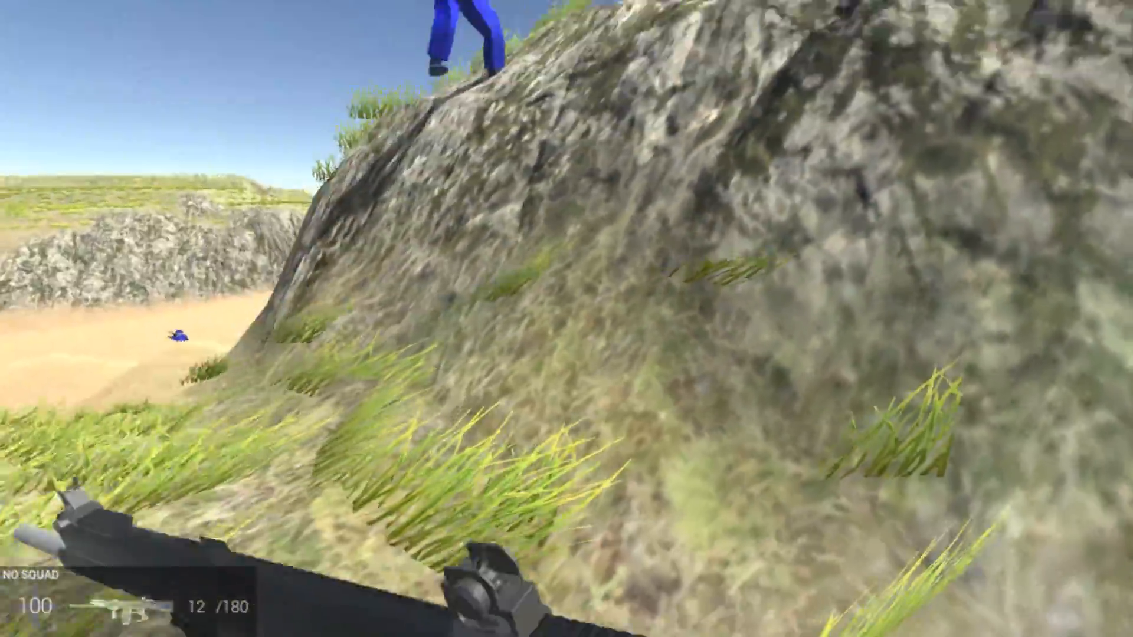
key("shift+w")
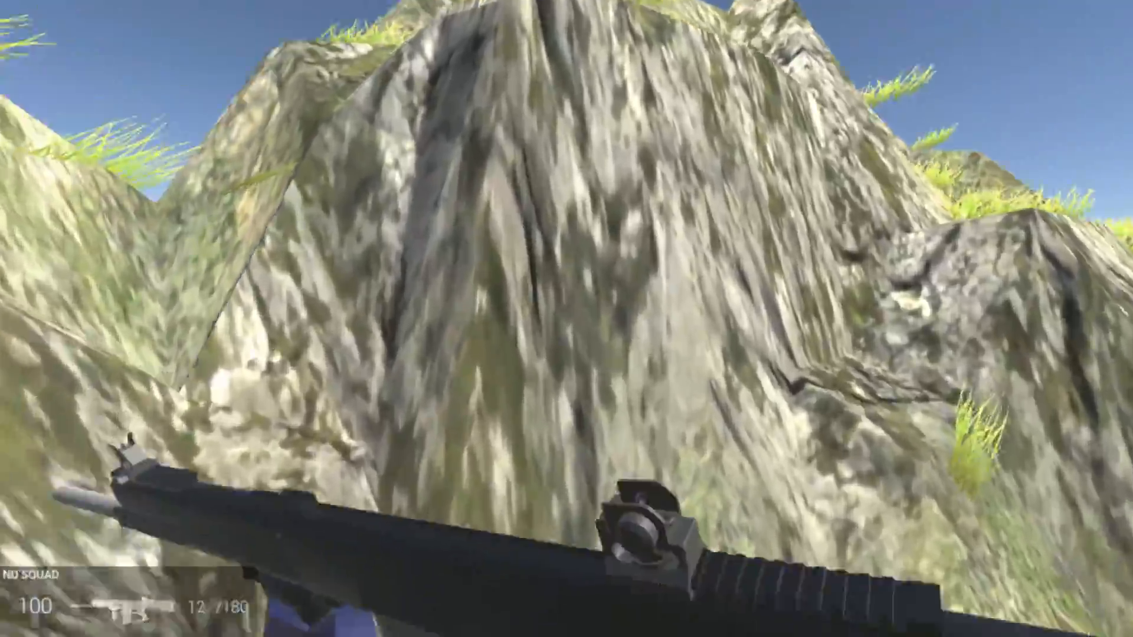
key("shift+w")
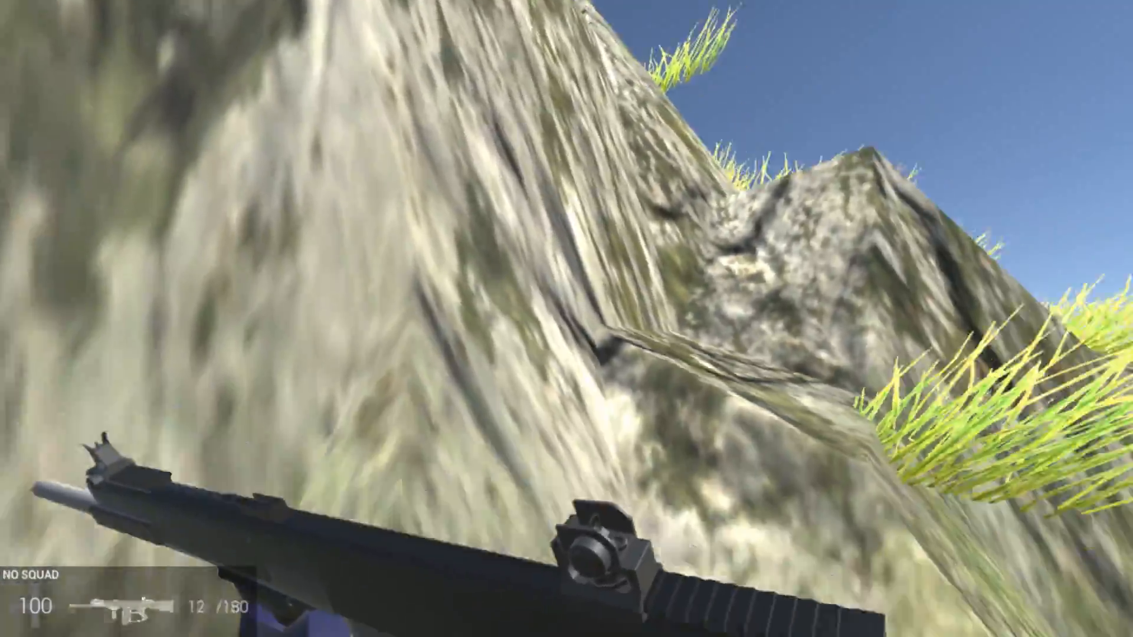
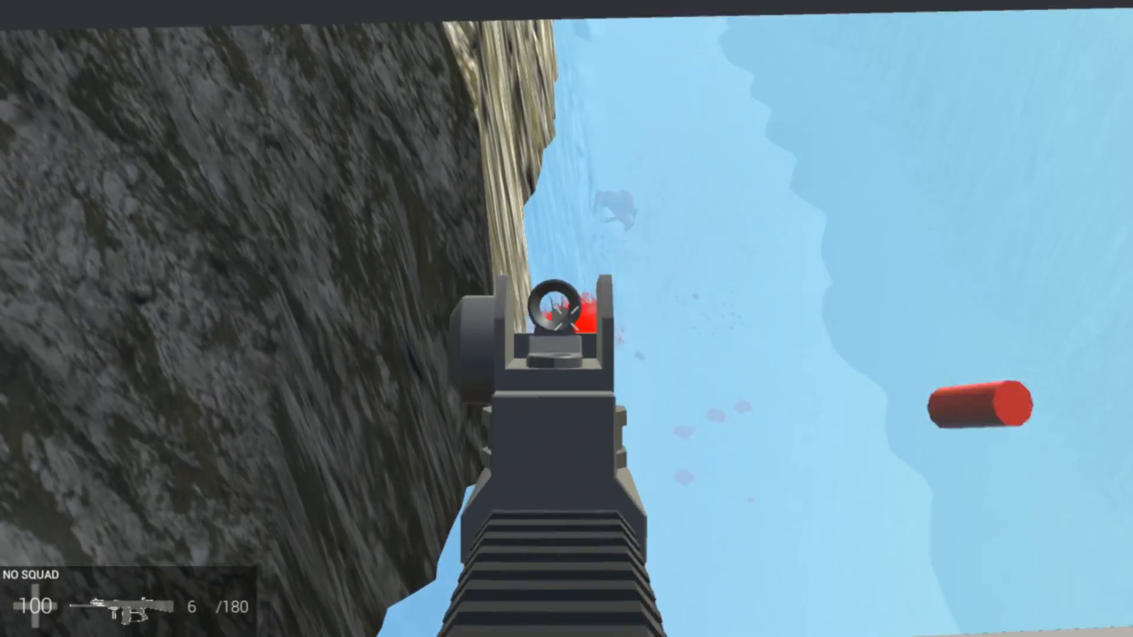
Keep playtesting the map from the grey bridge platform: fire at the red soldiers, reload and check the surrounding terrain
left_click(566, 319)
left_click(567, 318)
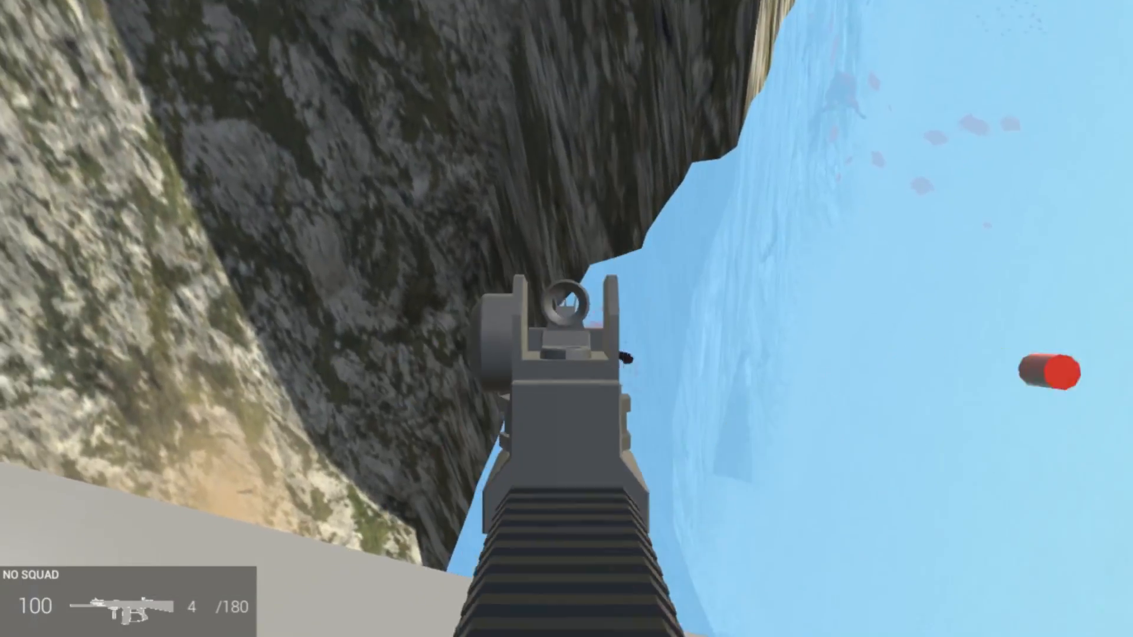
left_click(567, 319)
key("r")
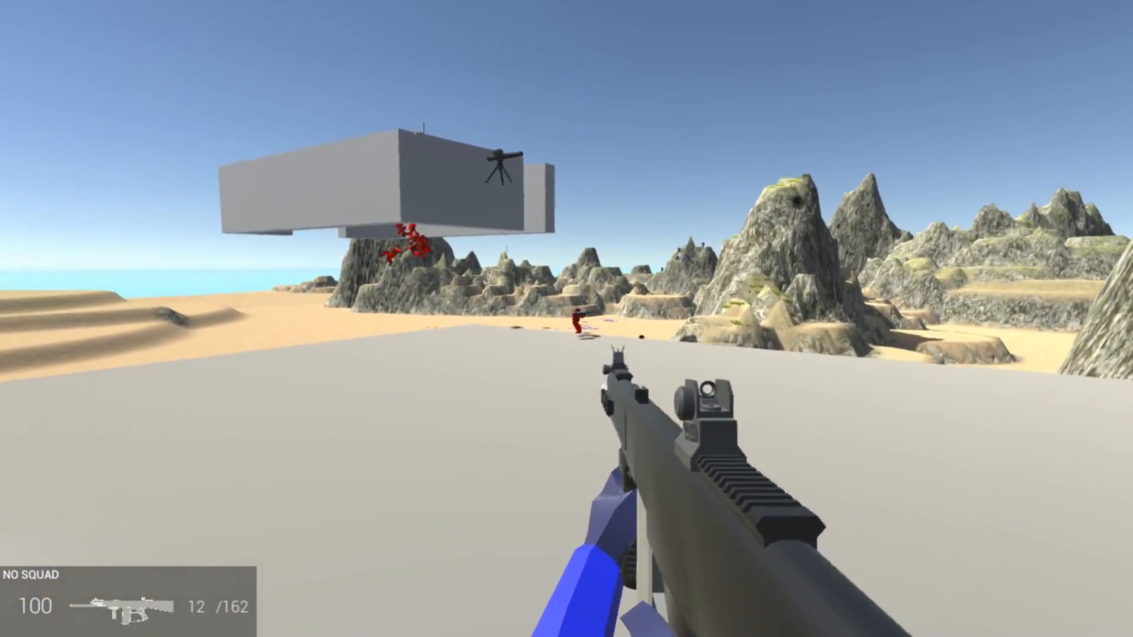
left_click(566, 319)
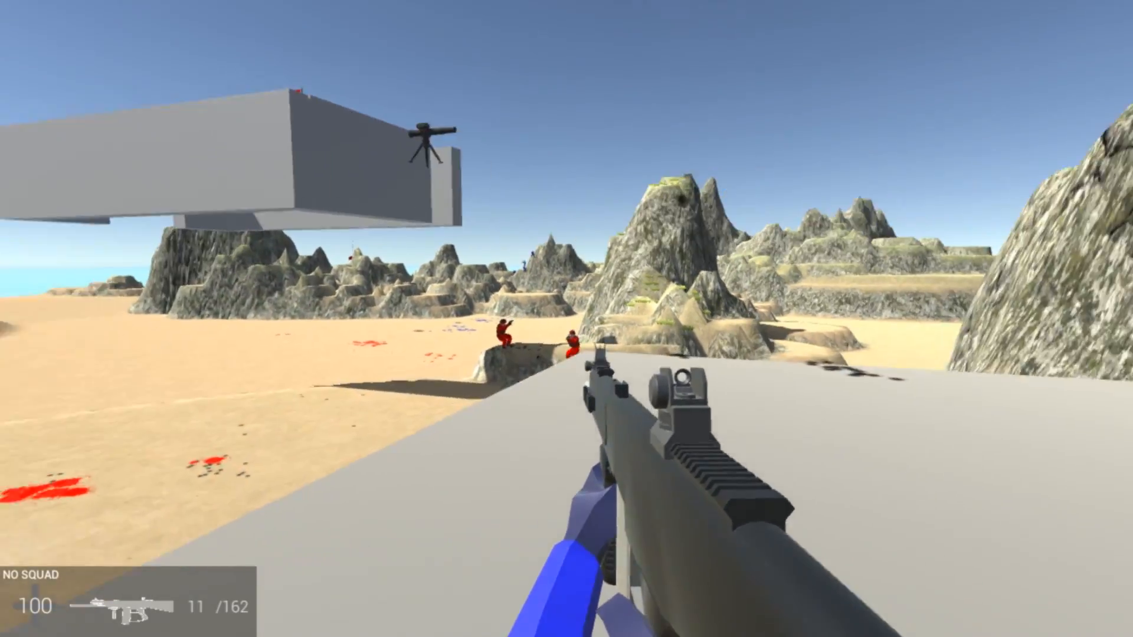
left_click(567, 319)
left_click(566, 319)
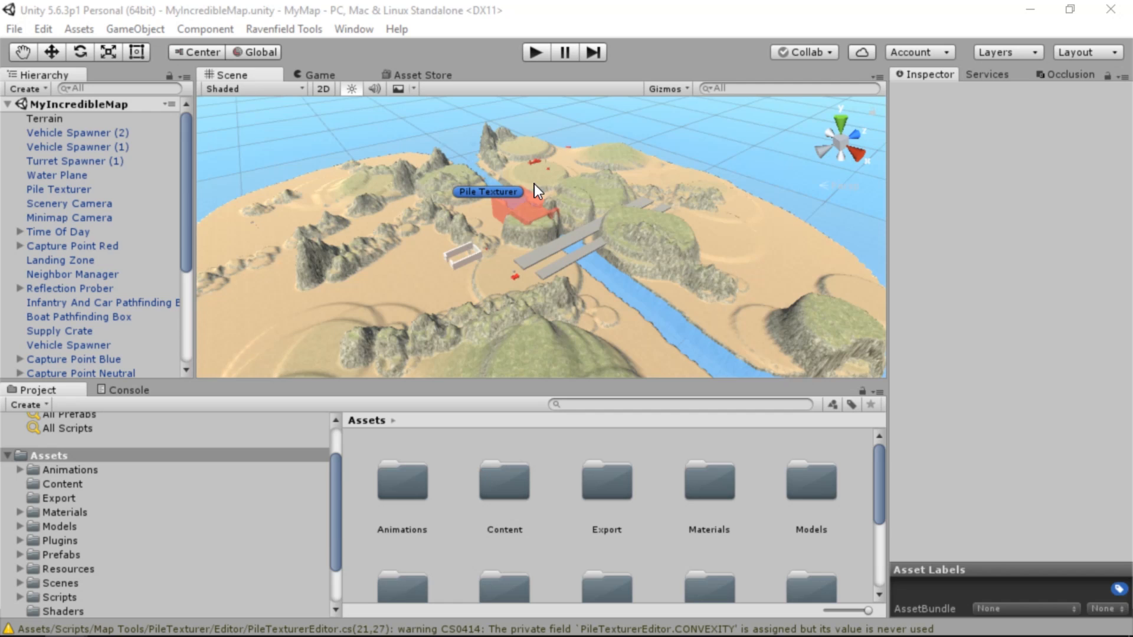
Select the Terrain object and set up the Smooth Height brush with a size of 100
right_click_drag(533, 183, 608, 183)
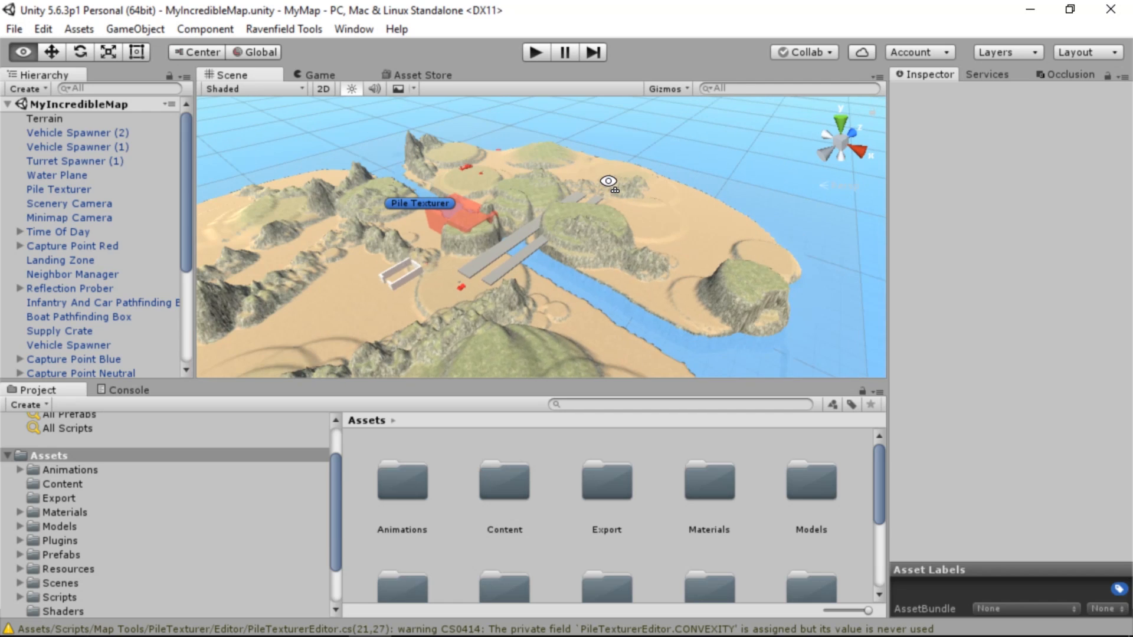
left_click(653, 238)
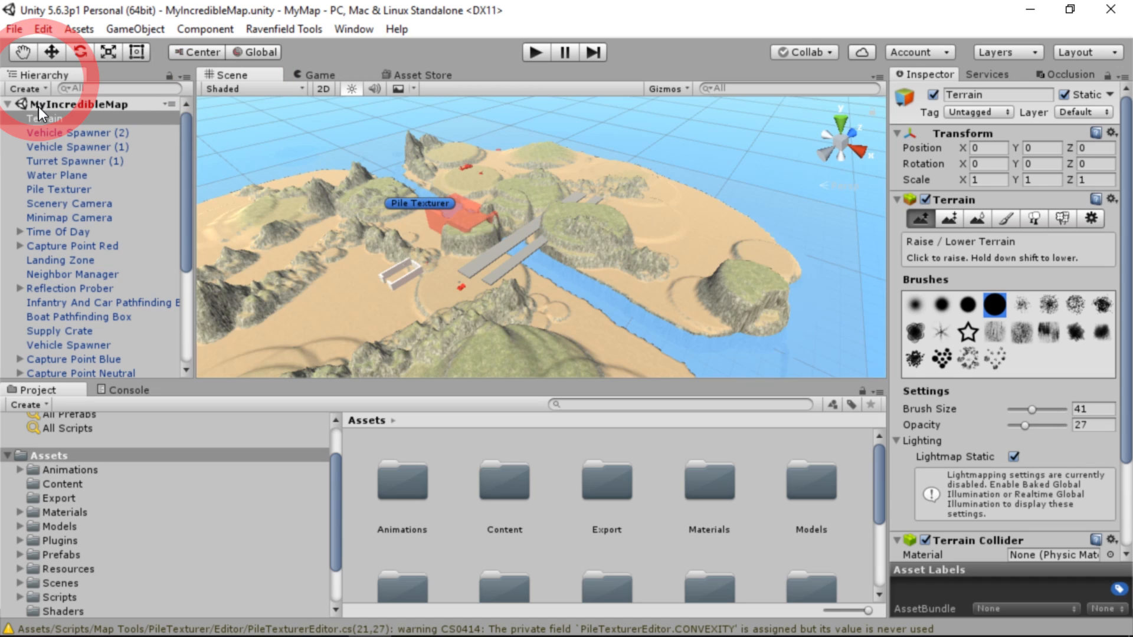
left_click(976, 222)
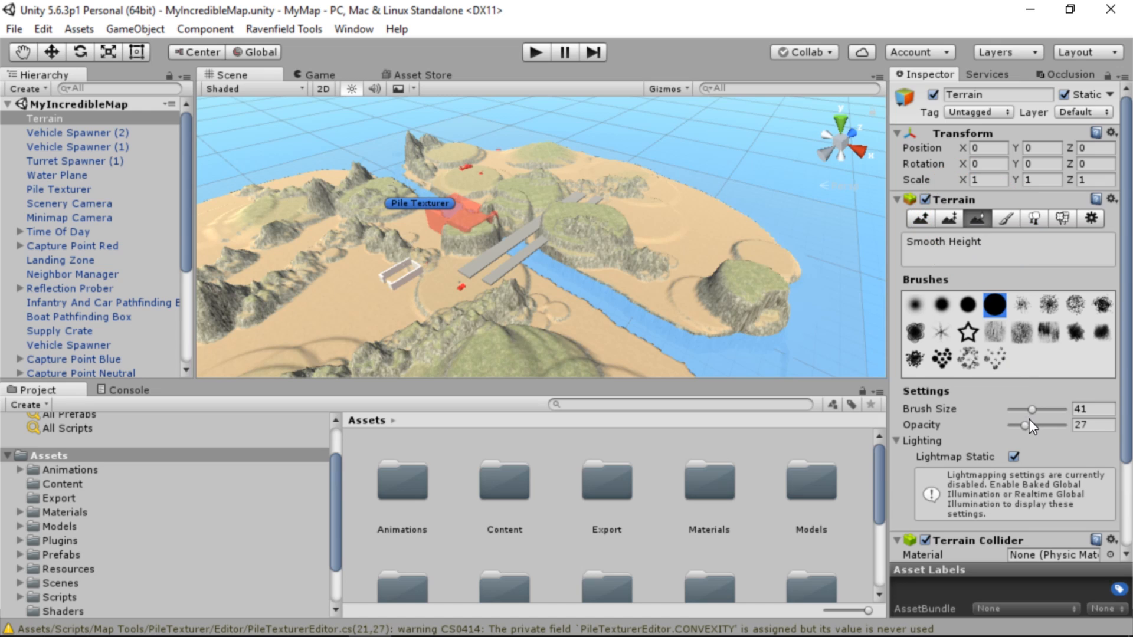
left_click_drag(1032, 409, 1078, 412)
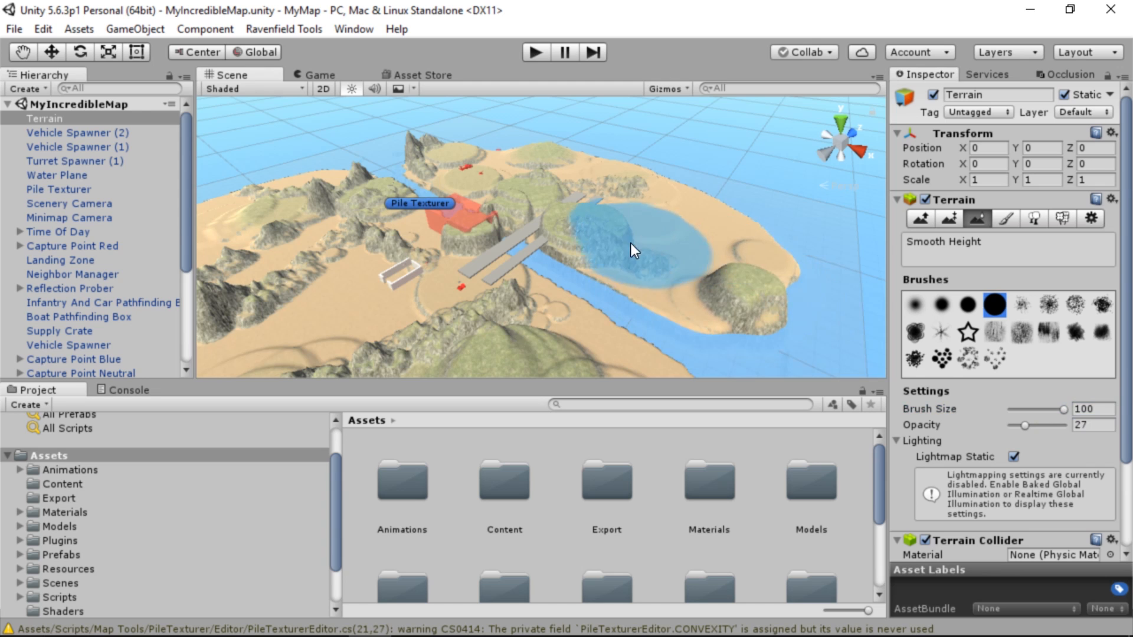
Smooth the jagged rocky peaks and ridges across the island with the large Smooth Height brush
left_click_drag(579, 215, 460, 237, "alt")
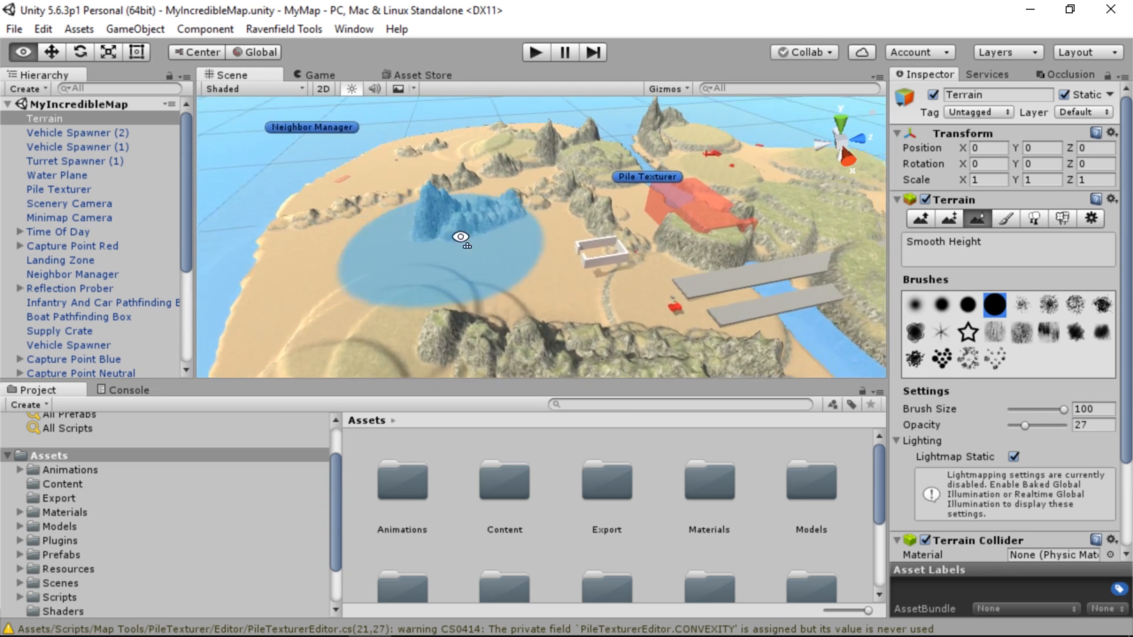
key("w")
mouse_move(460, 237)
right_mouse_down()
mouse_move(488, 220)
mouse_move(515, 267)
right_mouse_up()
left_click_drag(515, 267, 471, 251)
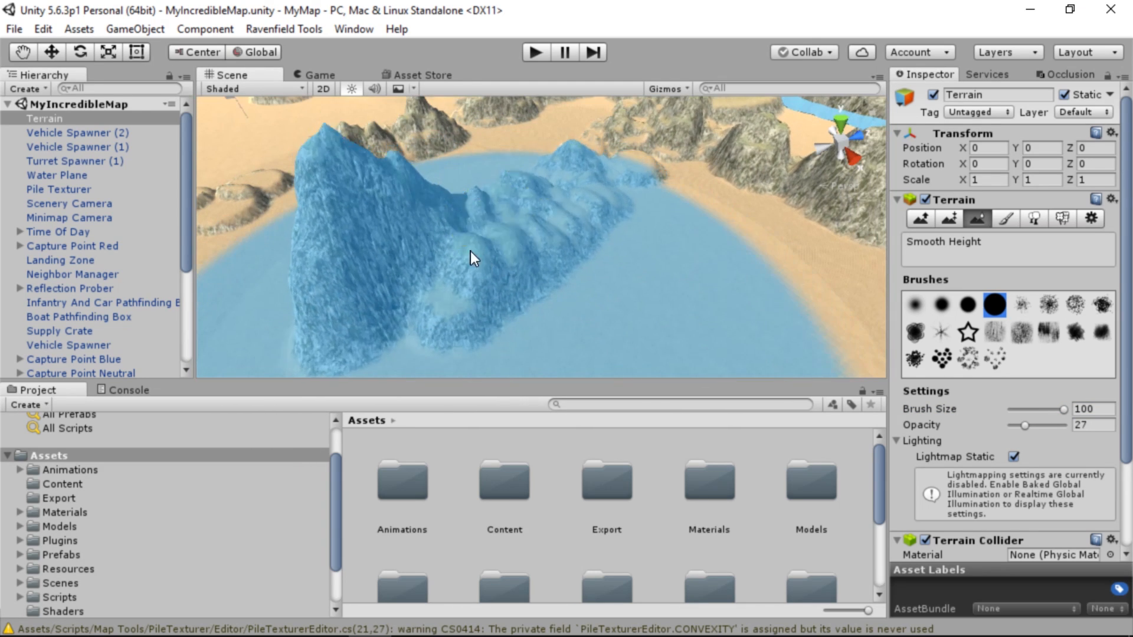
mouse_move(539, 215)
left_mouse_down("alt")
mouse_move(697, 189)
mouse_move(543, 195)
mouse_move(562, 172)
left_mouse_up("alt")
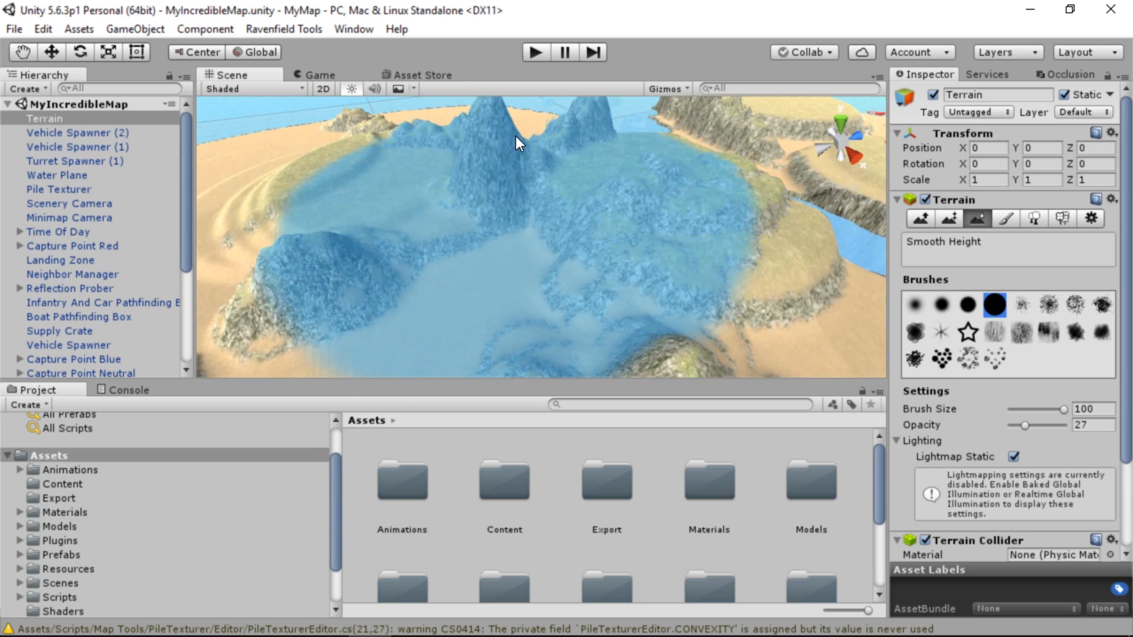
mouse_move(515, 142)
left_mouse_down("alt")
mouse_move(398, 158)
mouse_move(342, 261)
mouse_move(450, 202)
mouse_move(45, 208)
mouse_move(185, 243)
mouse_move(218, 277)
mouse_move(390, 231)
mouse_move(684, 223)
mouse_move(534, 243)
mouse_move(465, 197)
mouse_move(708, 152)
mouse_move(647, 199)
mouse_move(561, 215)
mouse_move(665, 190)
mouse_move(579, 228)
mouse_move(438, 260)
mouse_move(798, 211)
mouse_move(369, 212)
mouse_move(397, 313)
mouse_move(183, 327)
mouse_move(374, 311)
mouse_move(526, 327)
mouse_move(494, 299)
mouse_move(470, 197)
mouse_move(463, 258)
mouse_move(460, 247)
mouse_move(670, 225)
mouse_move(738, 263)
mouse_move(741, 326)
left_mouse_up("alt")
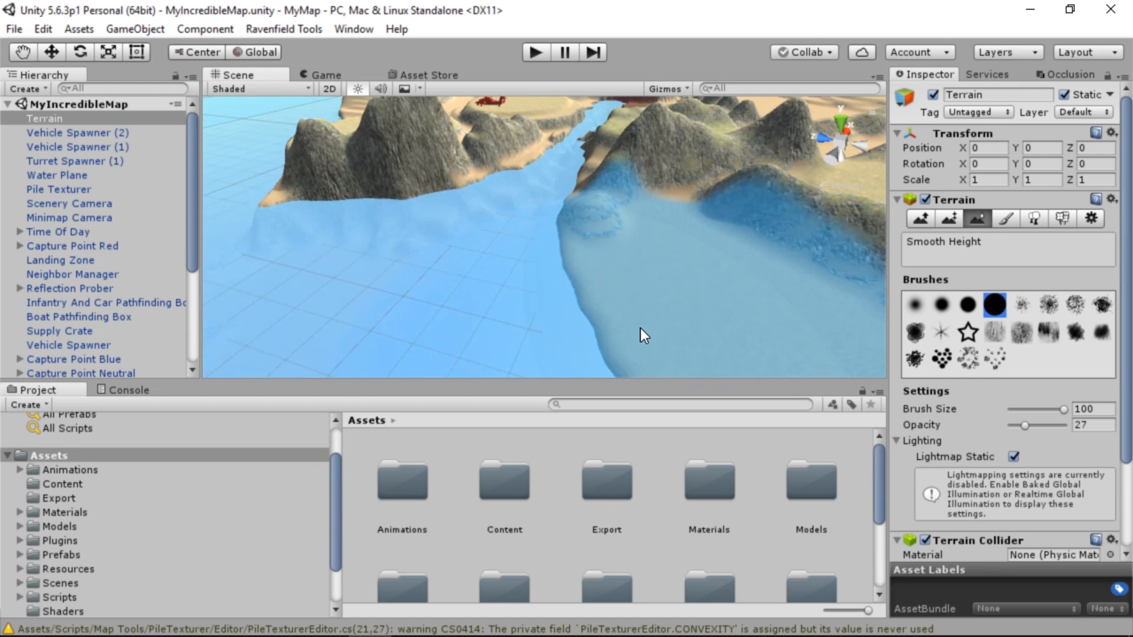
Smooth the shoreline, the hills around the helicopter plateau and the ridges along both sides of the water channel
left_click_drag(662, 344, 742, 268, "alt")
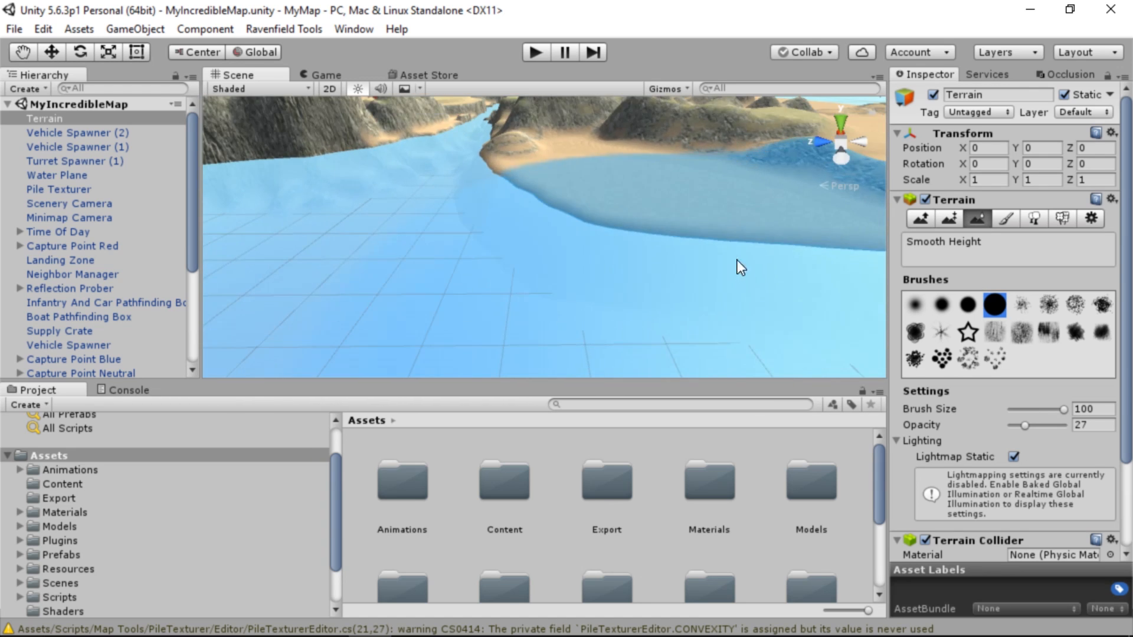
left_click_drag(678, 251, 436, 319, "alt")
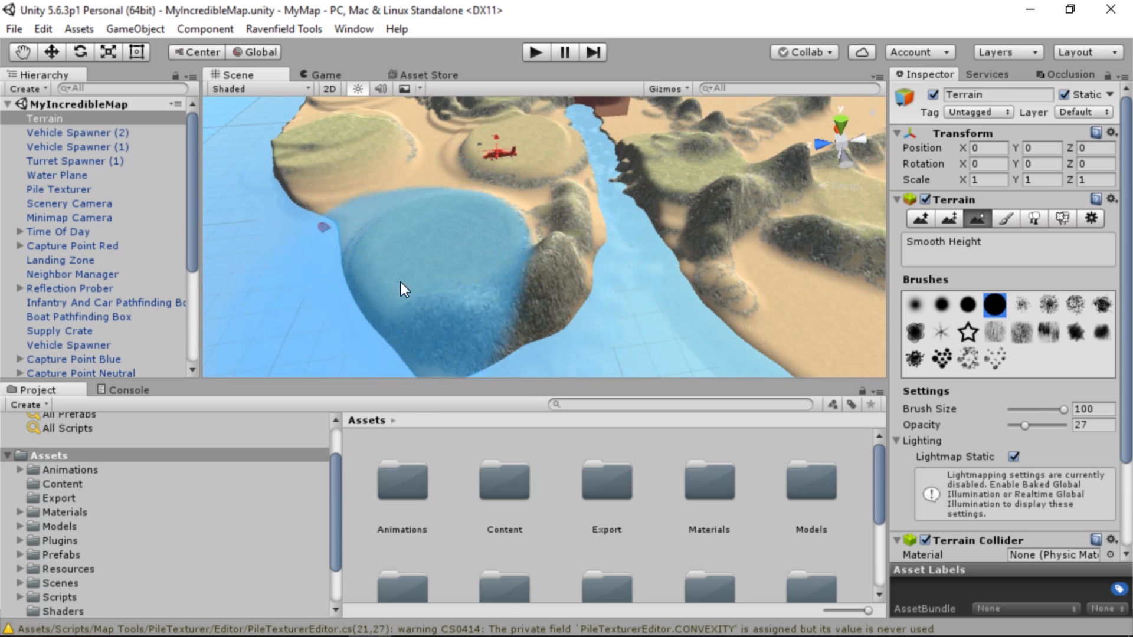
left_click_drag(511, 178, 616, 268, "alt")
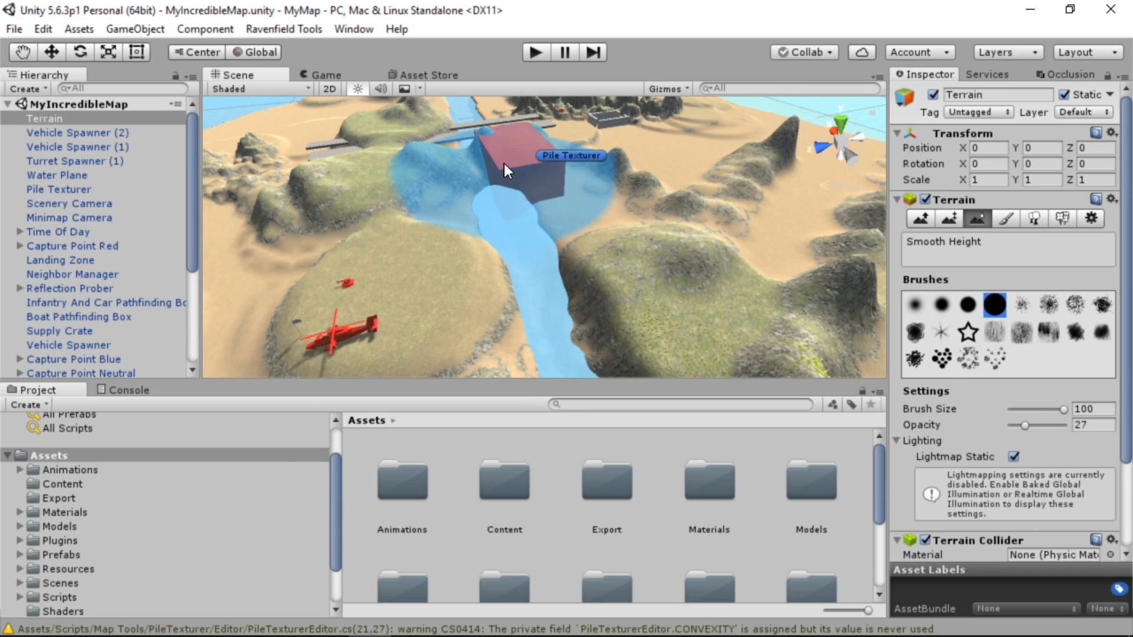
left_click_drag(264, 130, 532, 122, "alt")
left_click_drag(674, 141, 435, 210, "alt")
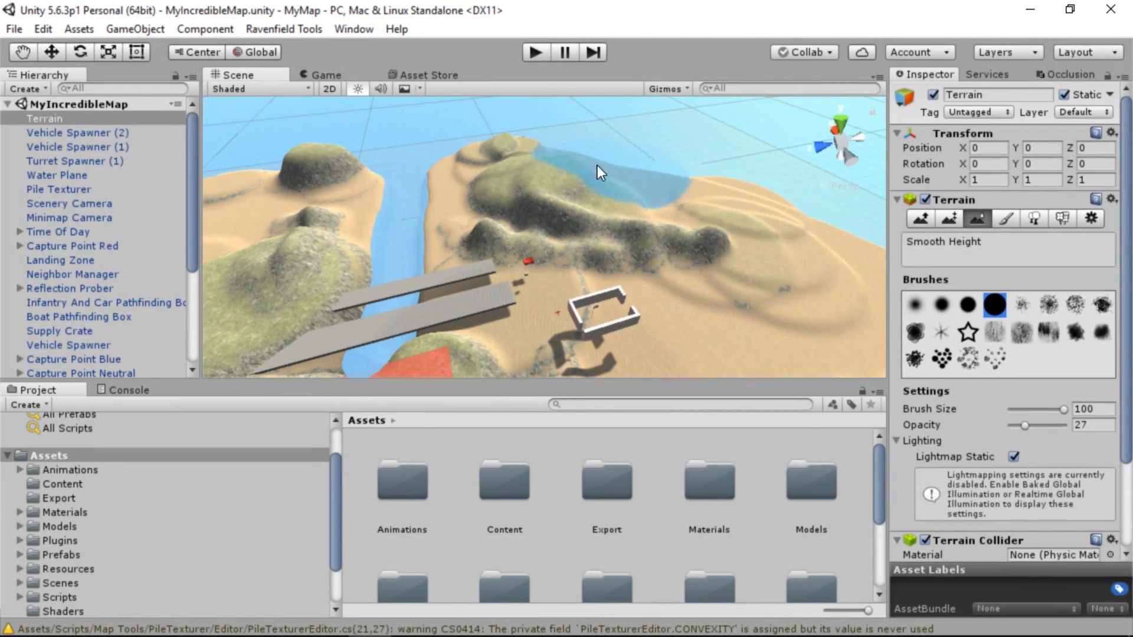
mouse_move(778, 246)
left_mouse_down("alt")
mouse_move(822, 270)
mouse_move(692, 213)
mouse_move(758, 283)
mouse_move(715, 187)
mouse_move(356, 286)
mouse_move(429, 245)
mouse_move(650, 192)
mouse_move(600, 213)
mouse_move(649, 233)
mouse_move(463, 254)
left_mouse_up("alt")
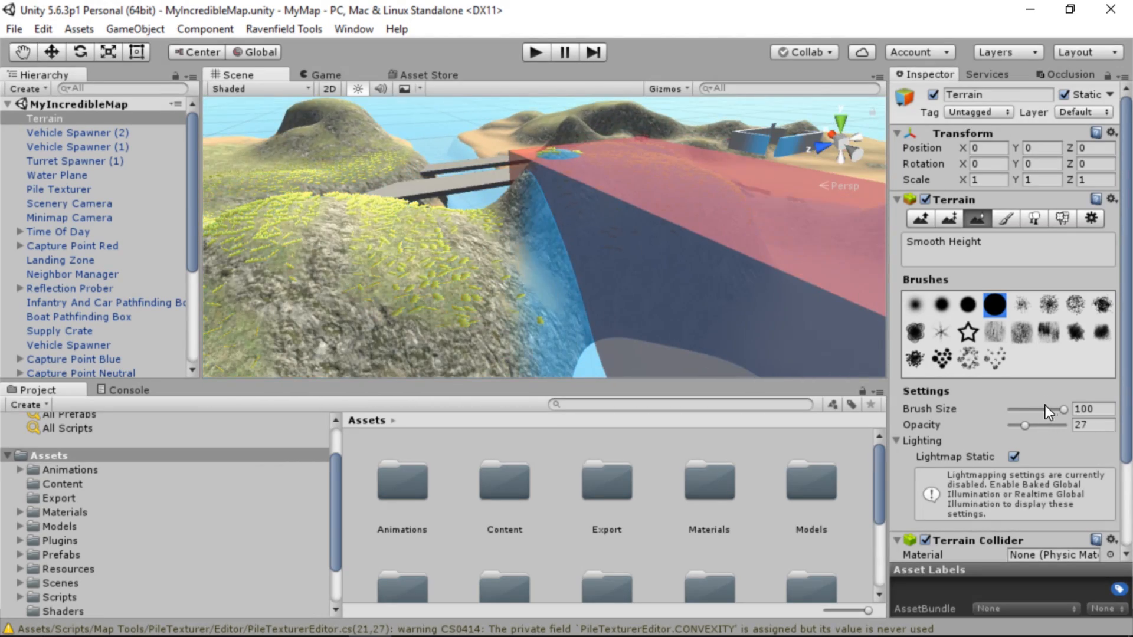
Reduce the brush size to 24 and smooth the hillsides and channel banks around the bridges
left_click_drag(1033, 410, 1024, 409)
mouse_move(596, 295)
left_mouse_down("alt")
mouse_move(580, 282)
mouse_move(631, 323)
mouse_move(618, 327)
left_mouse_up("alt")
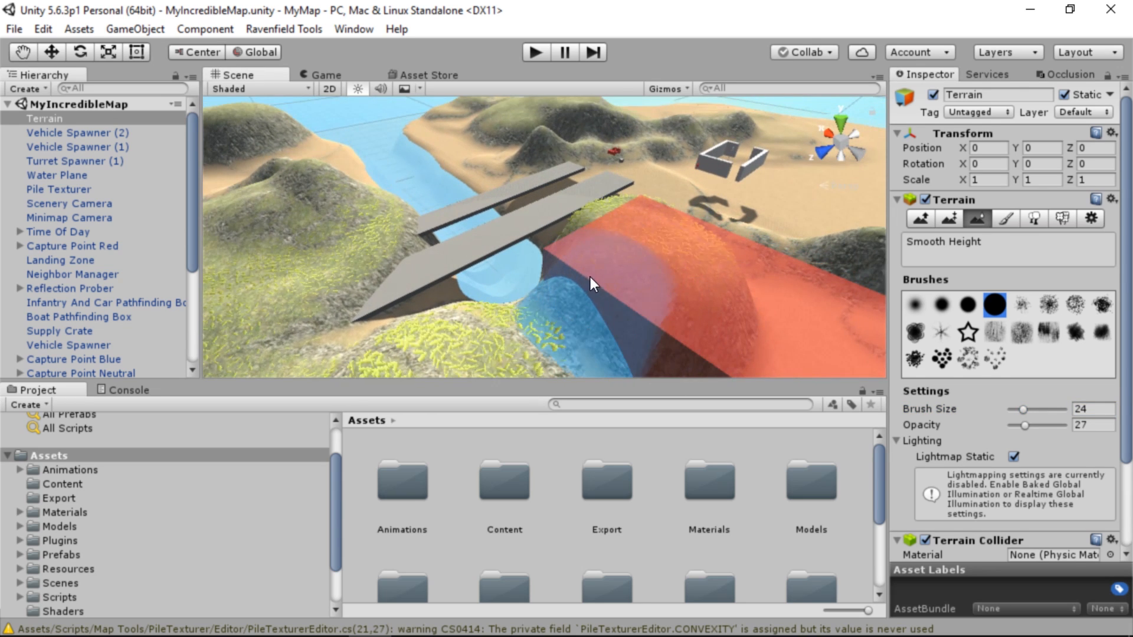
mouse_move(591, 277)
left_mouse_down()
mouse_move(557, 300)
mouse_move(601, 242)
mouse_move(714, 300)
mouse_move(635, 281)
mouse_move(773, 283)
mouse_move(353, 295)
mouse_move(455, 292)
left_mouse_up()
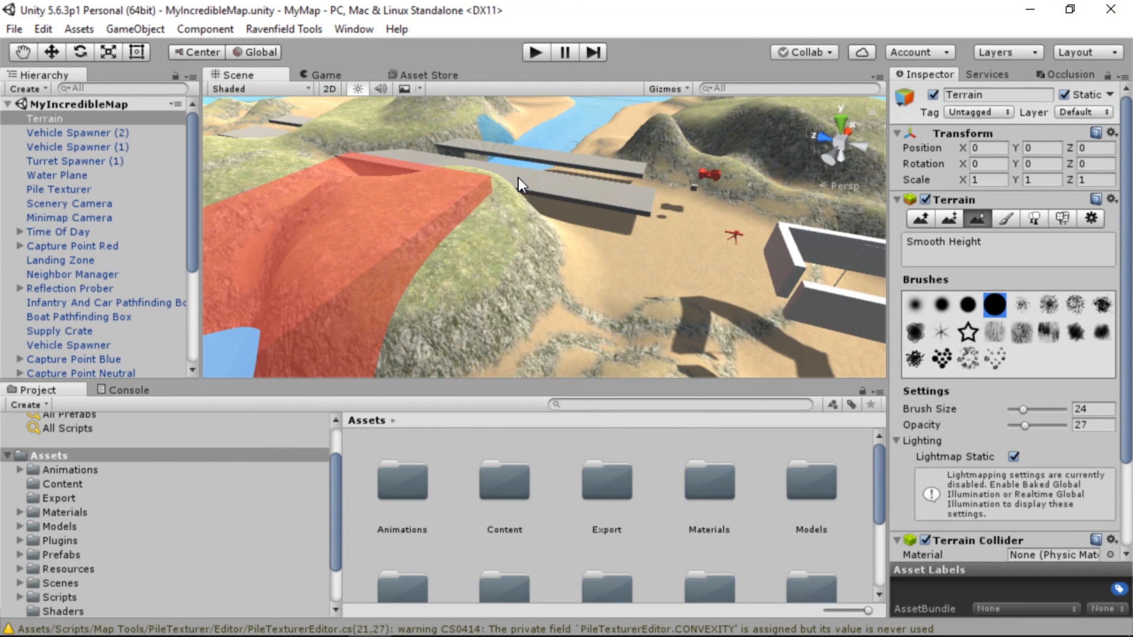
right_click_drag(649, 191, 860, 203)
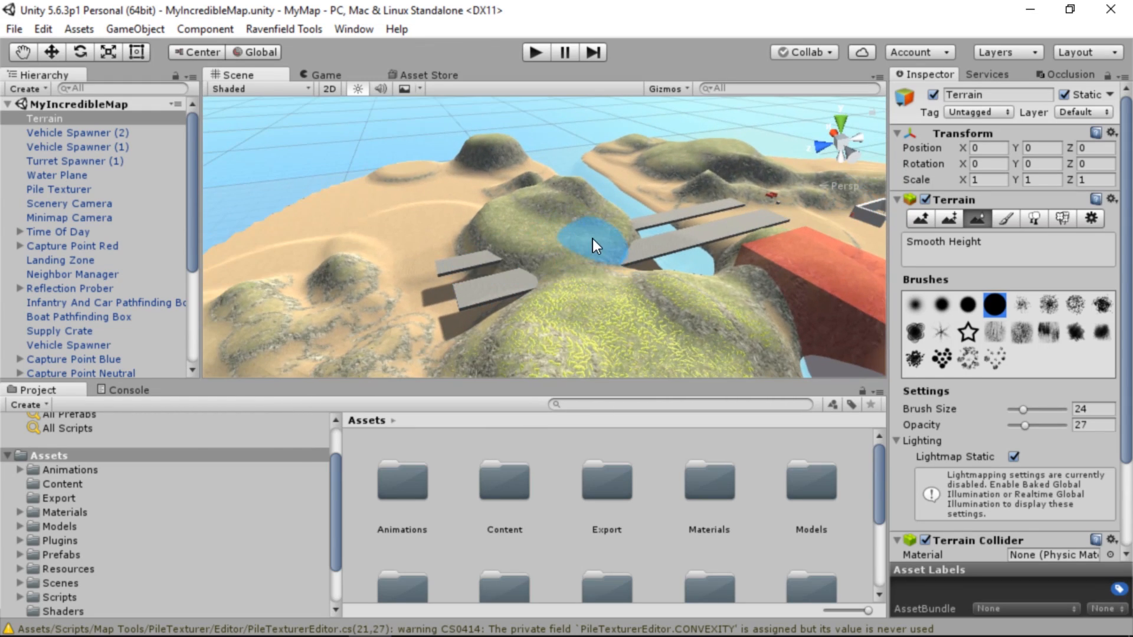
right_click_drag(649, 239, 550, 253)
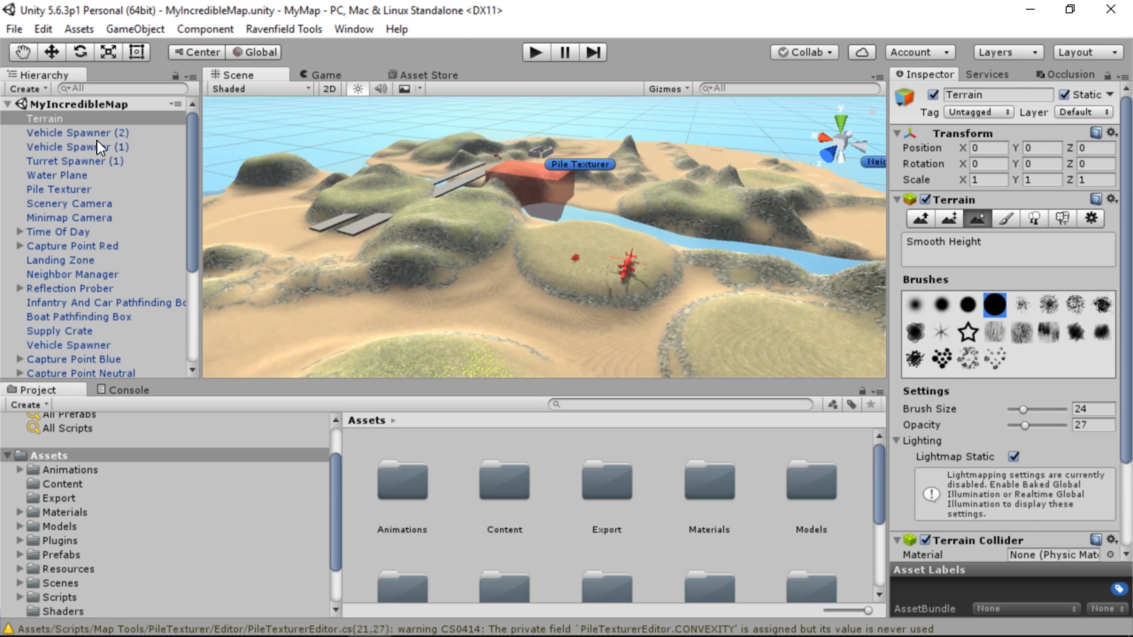
Reapply the Pile Texturer's textures to the smoothed terrain and look over the result
left_click(62, 189)
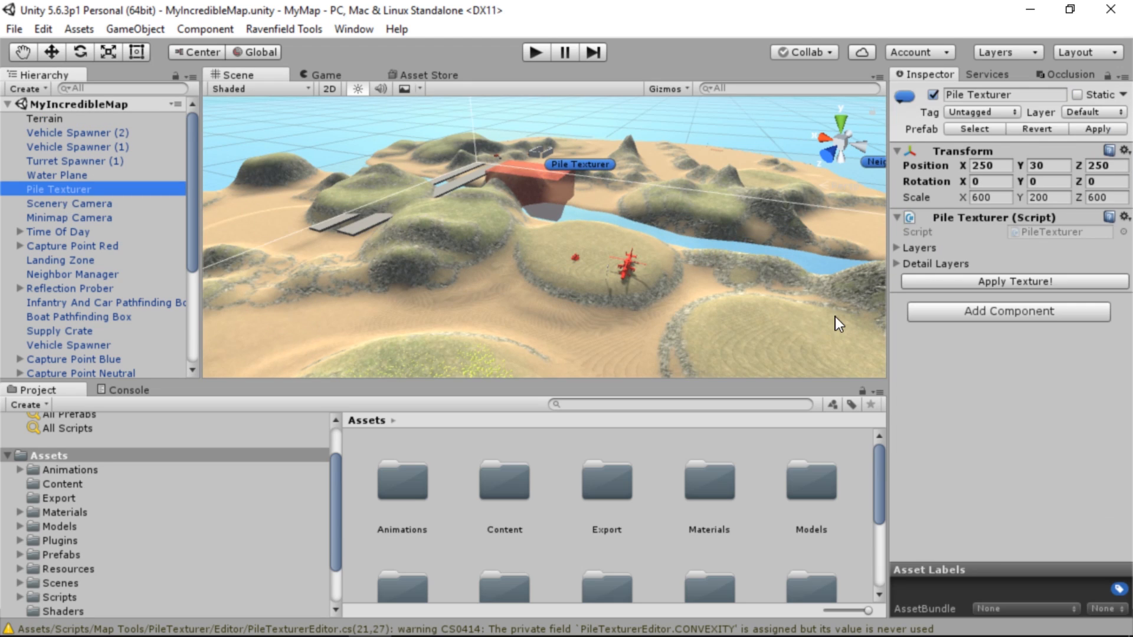
left_click(953, 282)
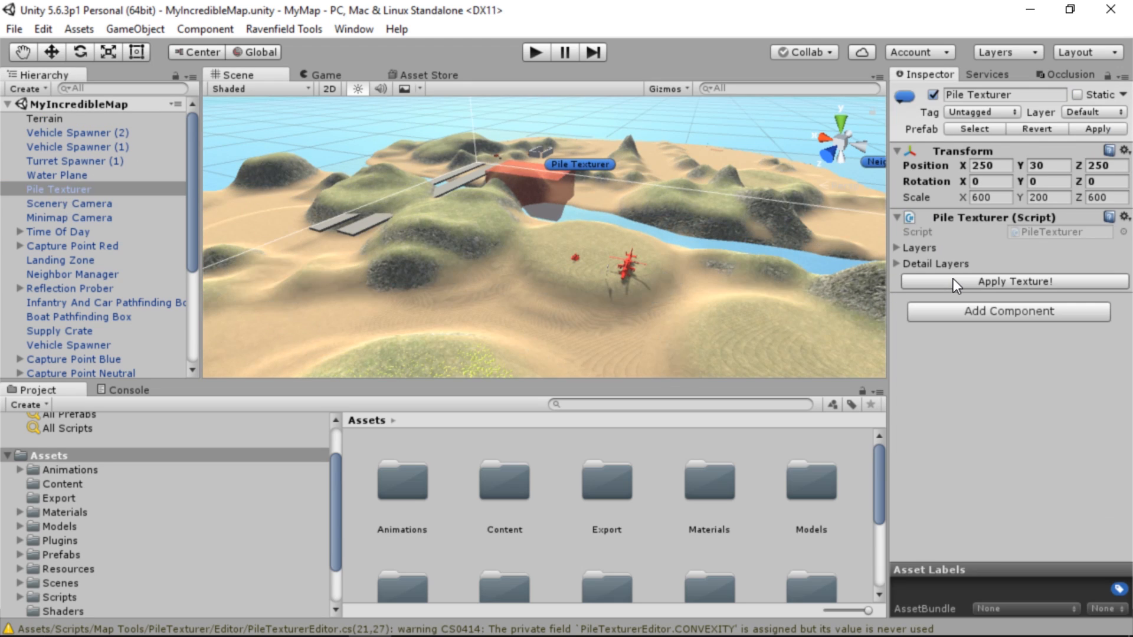
right_click_drag(604, 277, 792, 218)
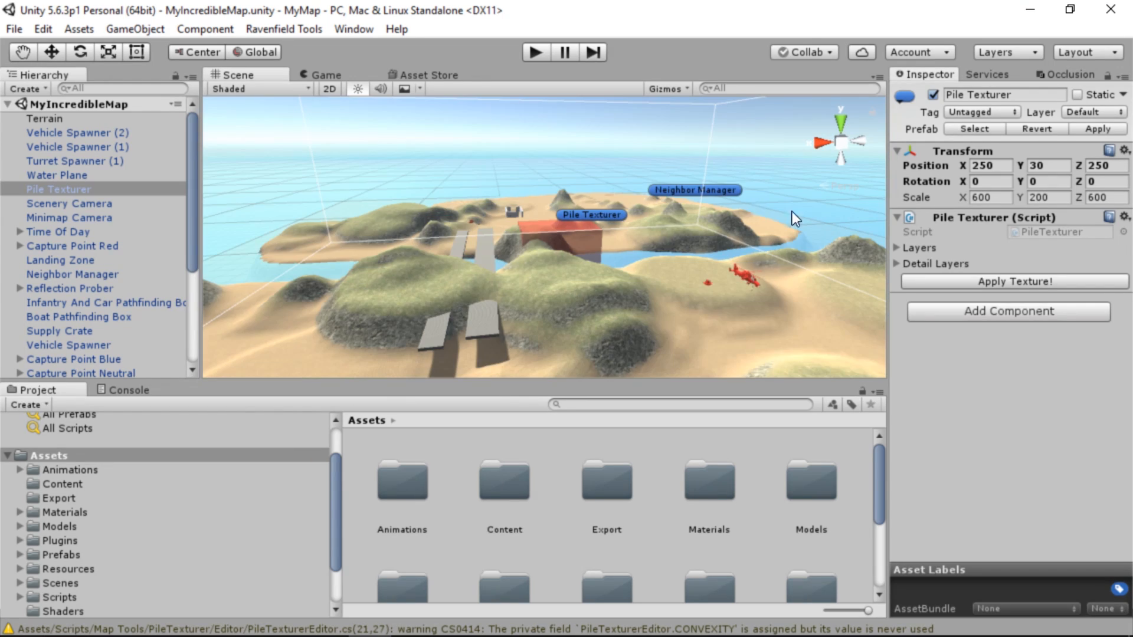
Export the open scene as a Ravenfield map
left_click(263, 33)
mouse_move(309, 50)
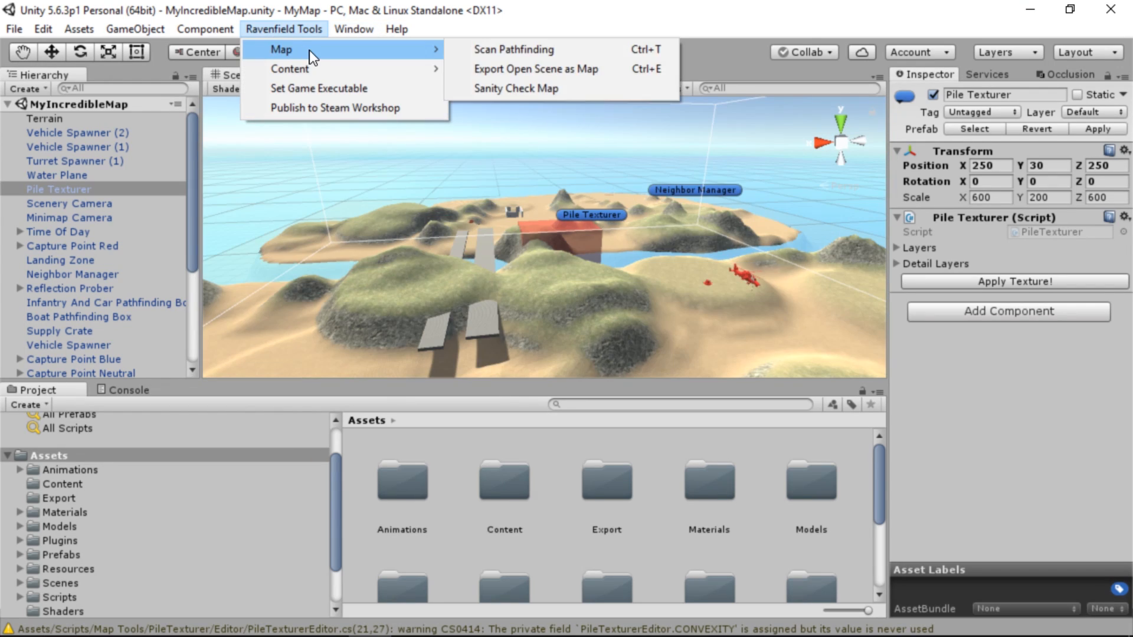
left_click(519, 65)
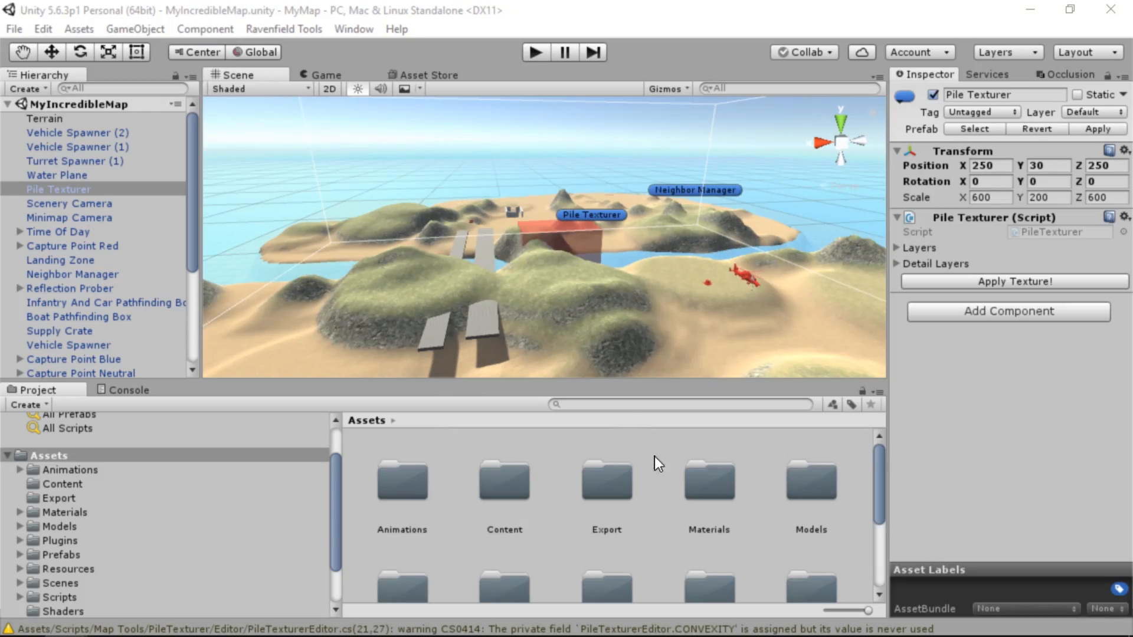
Delete all the old exported files from the project's Export folder
left_click(596, 492)
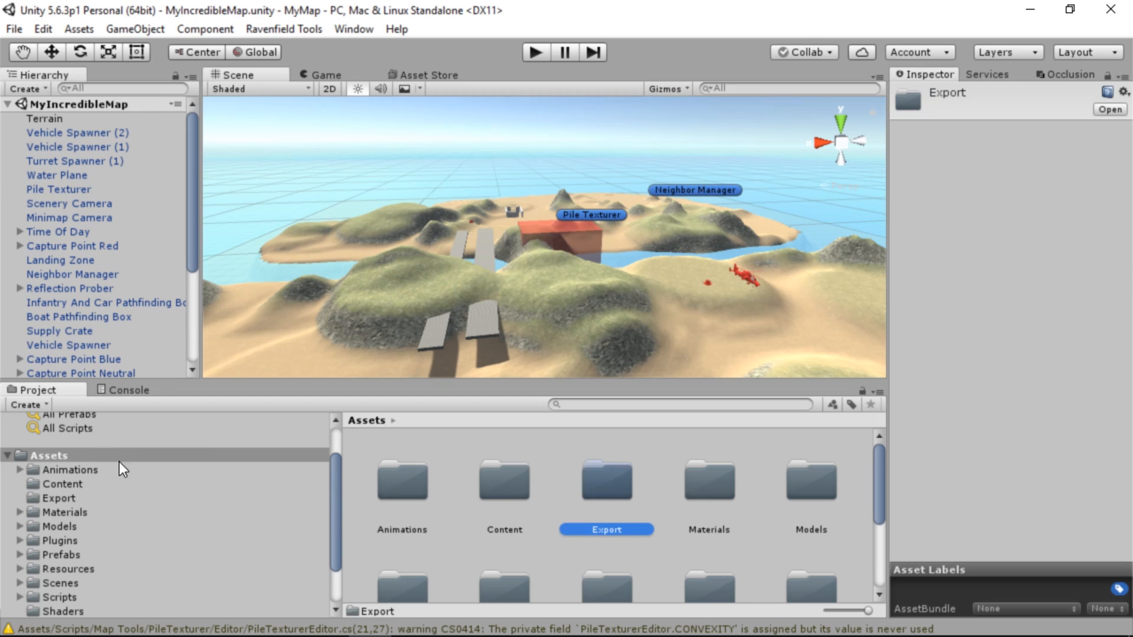
double_click(610, 486)
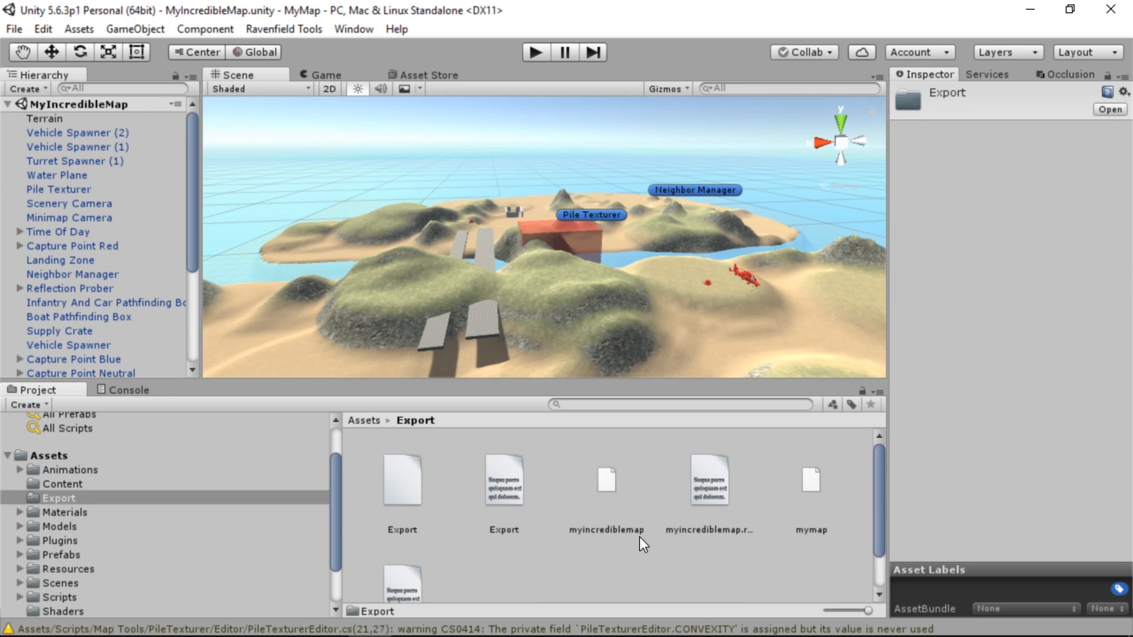
key("ctrl+a")
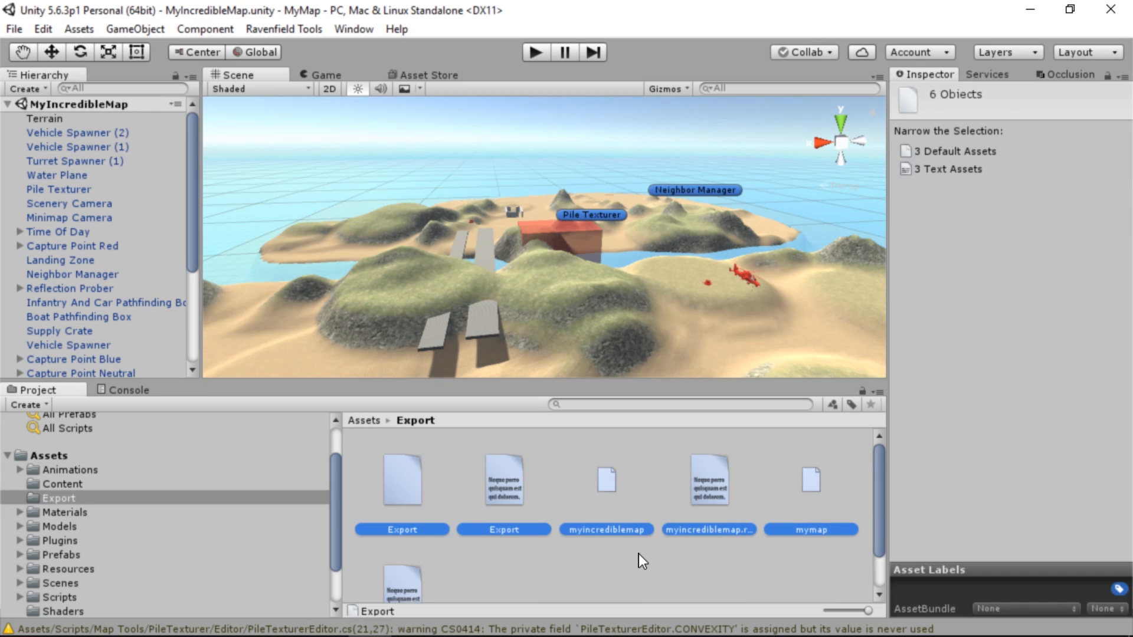
key("shift+Delete")
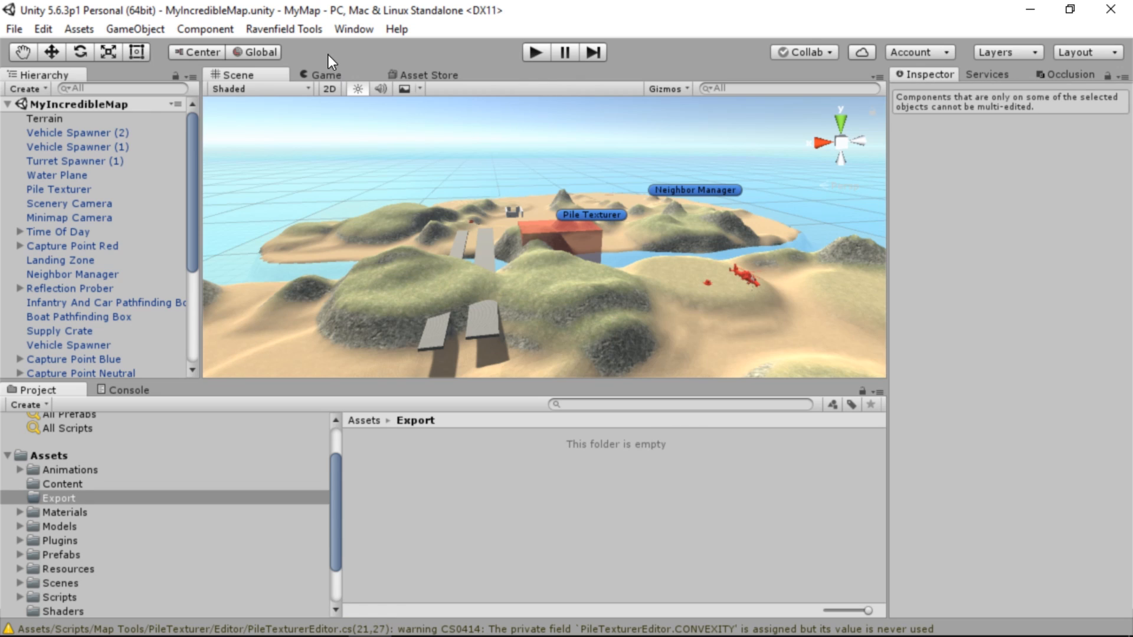
Export the open MyIncredibleMap scene into the emptied Export folder and dismiss the navmesh warning
left_click(306, 31)
mouse_move(361, 50)
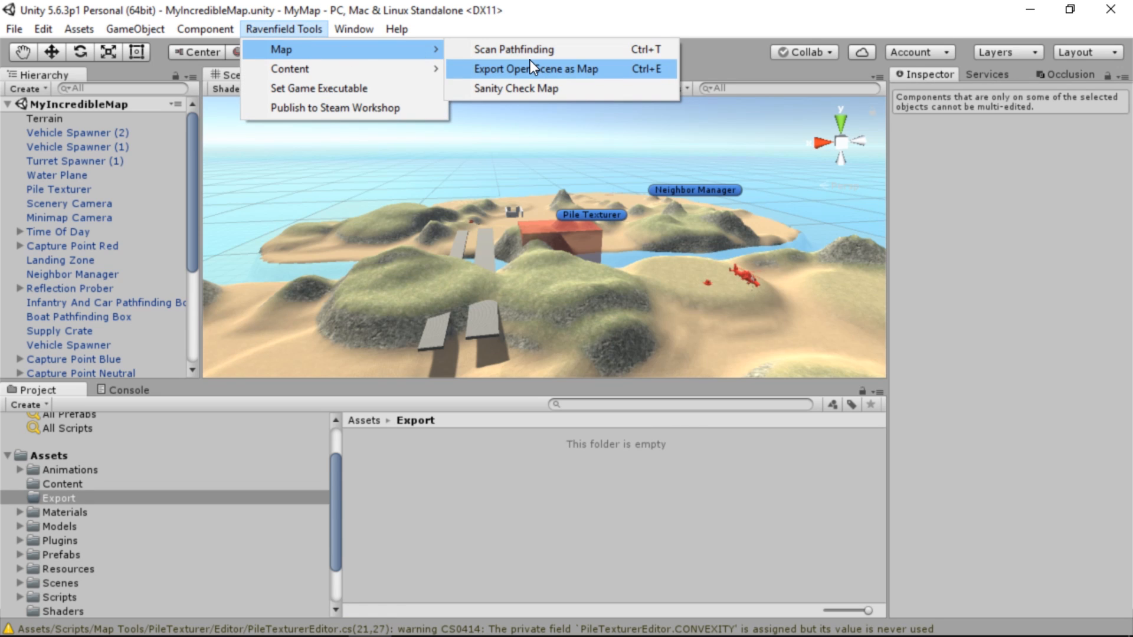
left_click(543, 69)
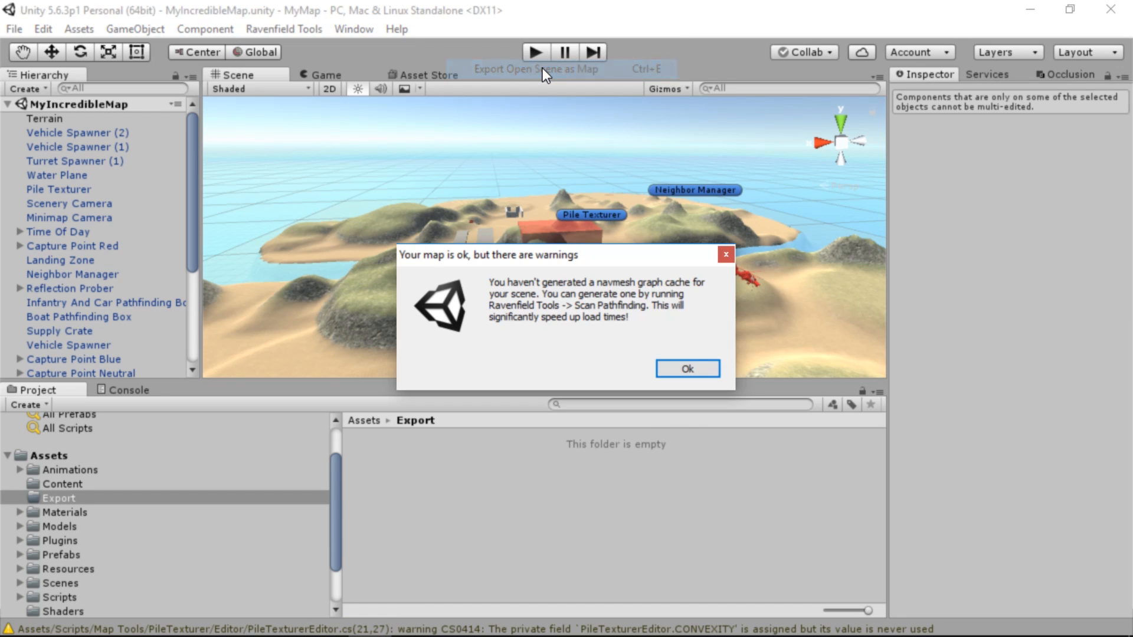
left_click(678, 370)
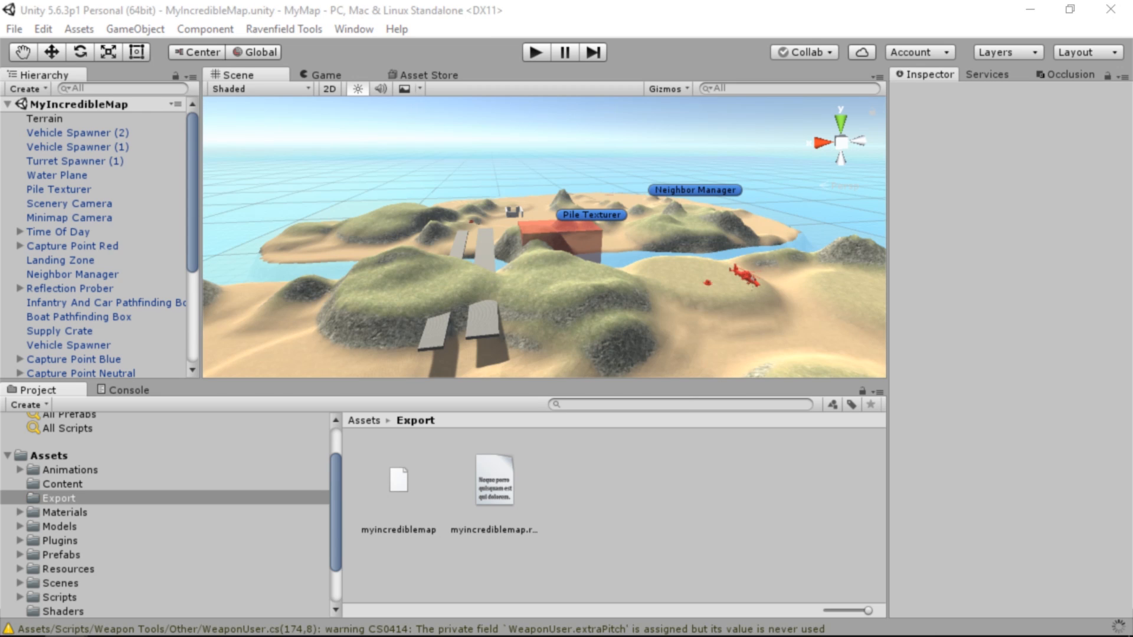
Switch to the Ravenfield folder in File Explorer and launch ravenfield.exe
left_click_drag(1132, 277, 834, 151)
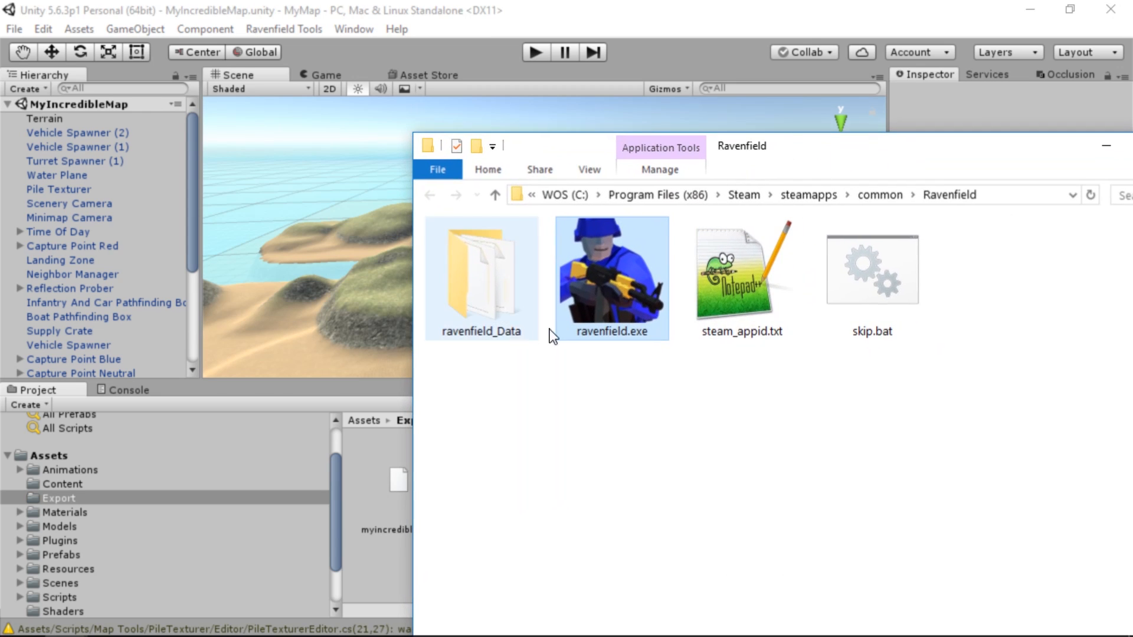
left_click_drag(760, 156, 1132, 139)
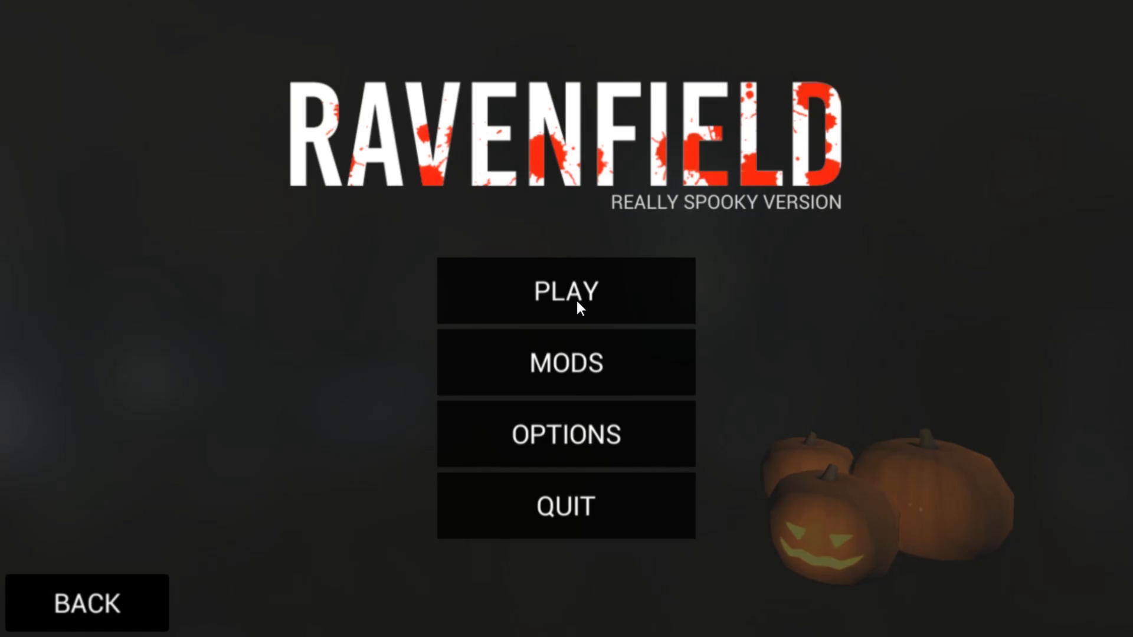
Start a Point Match on the custom map MyIncredibleMap and look over the textured terrain in the game
left_click(585, 278)
left_click(497, 181)
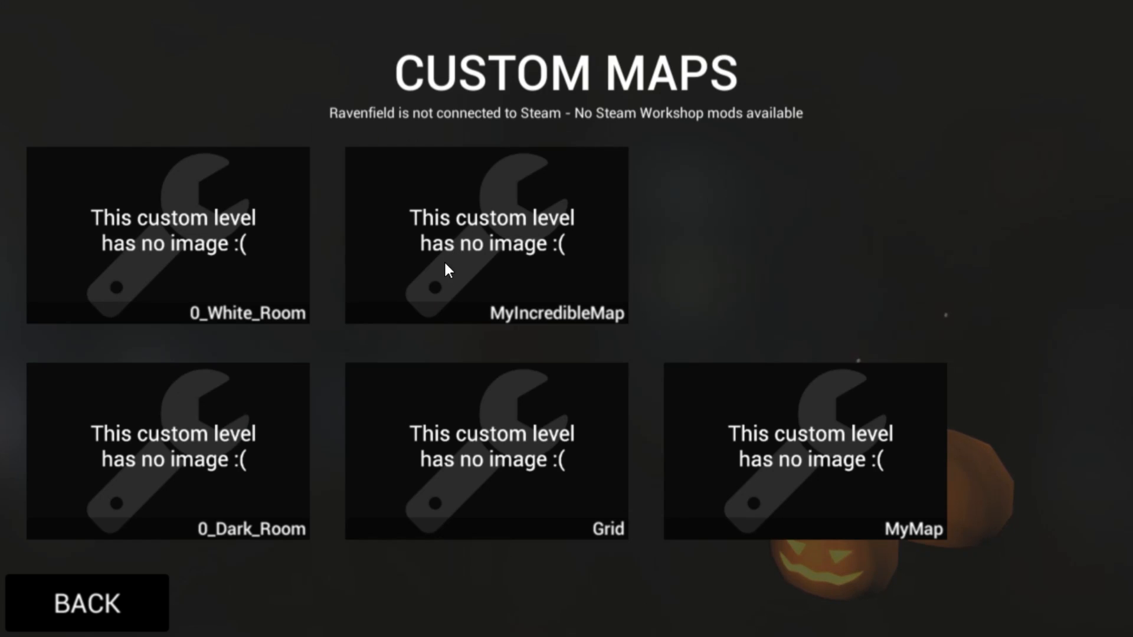
left_click(551, 262)
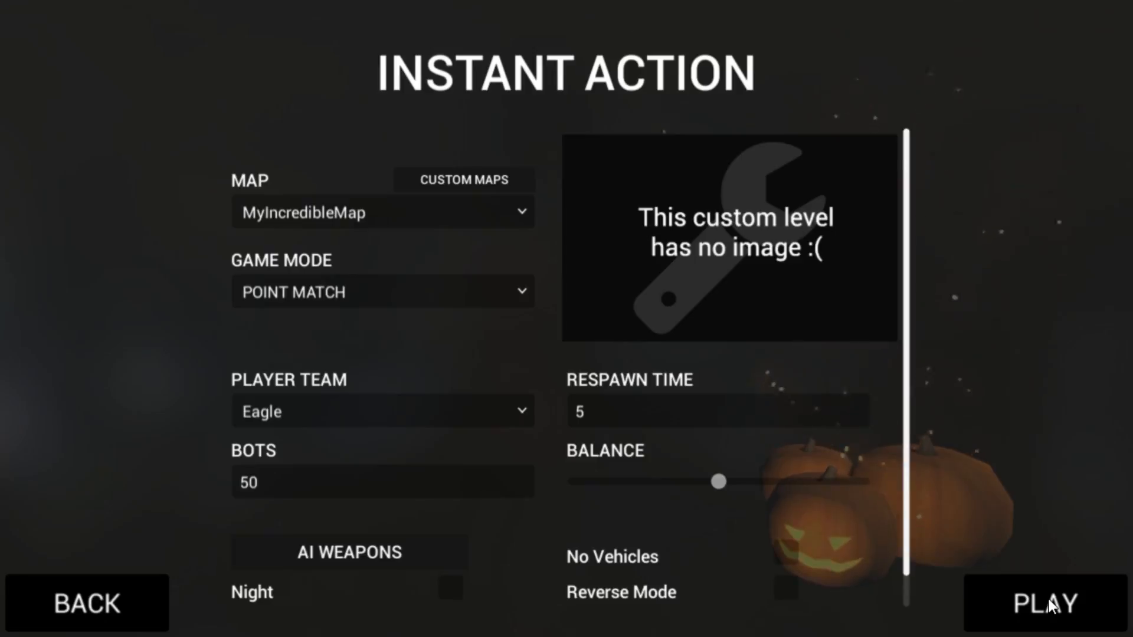
left_click(1049, 600)
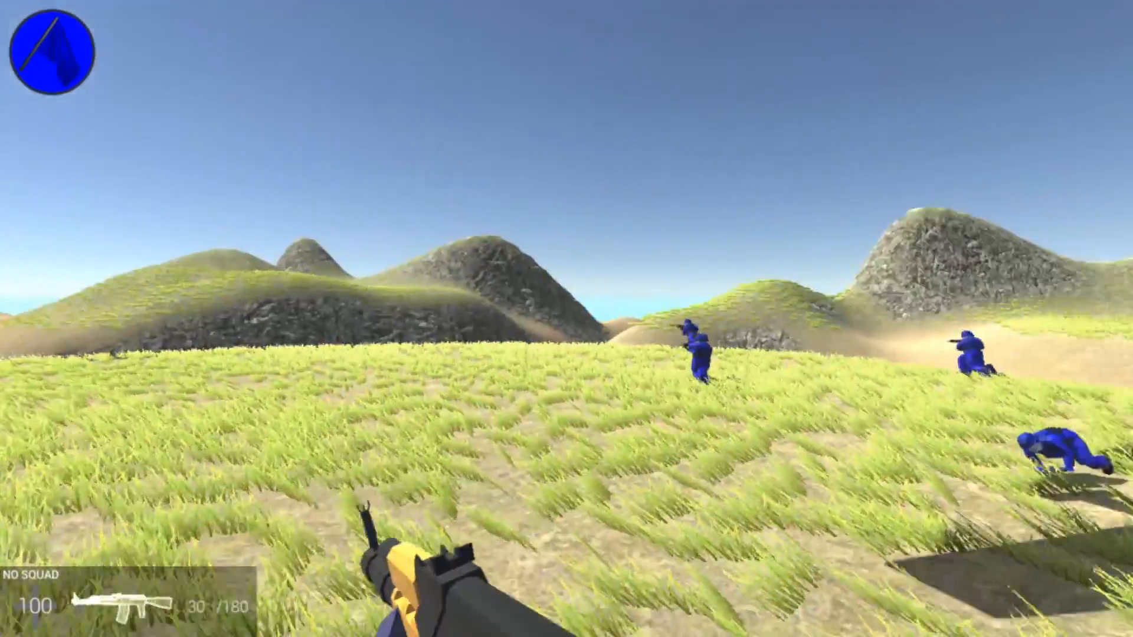
key("w")
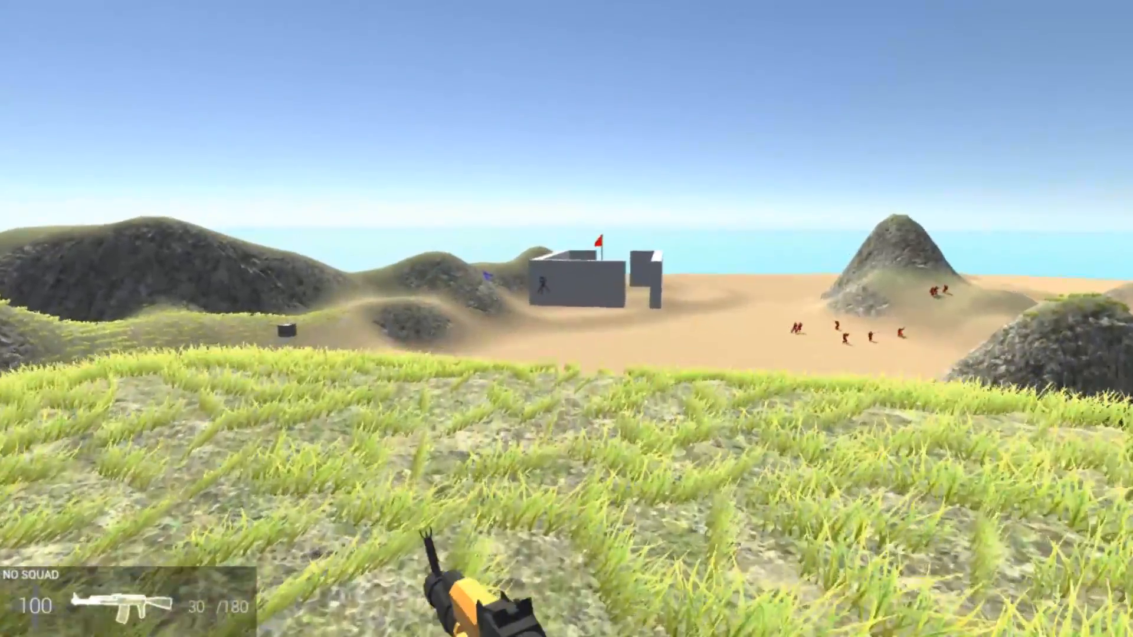
right_click(567, 318)
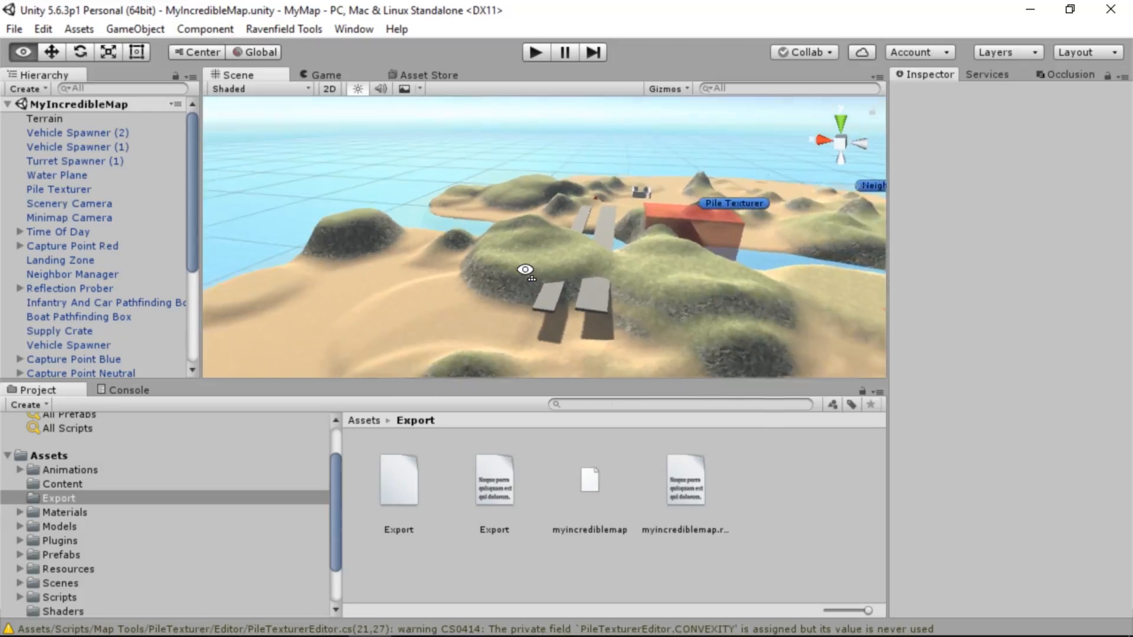
left_click_drag(524, 268, 476, 239, "alt")
key("w")
right_click_drag(476, 239, 1045, 230)
key("s")
key("w")
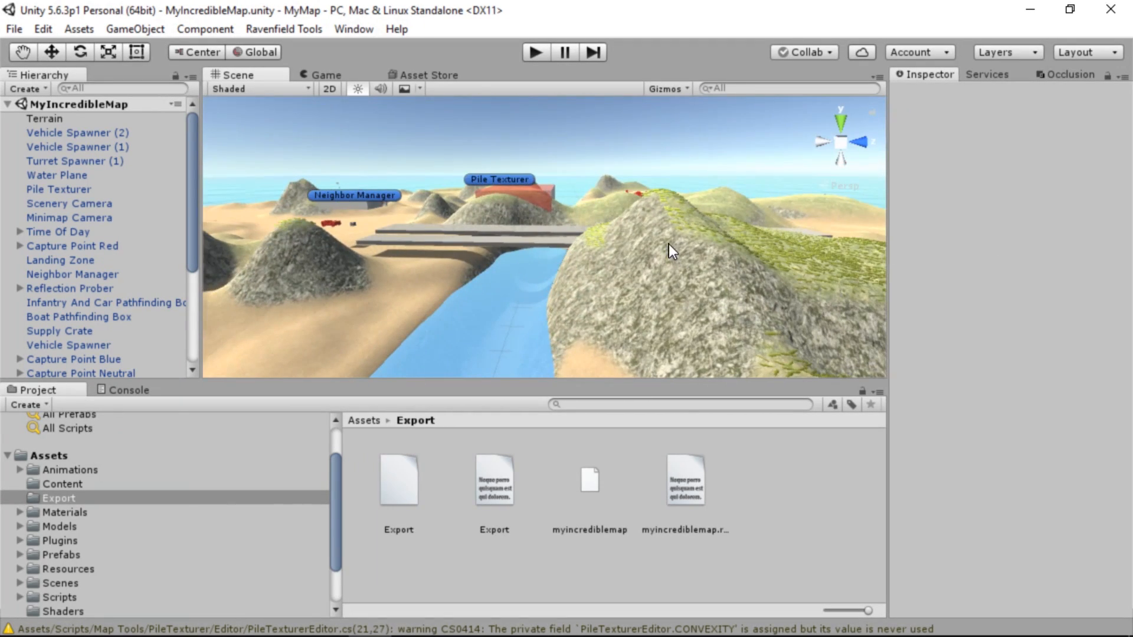
right_click_drag(668, 243, 595, 262)
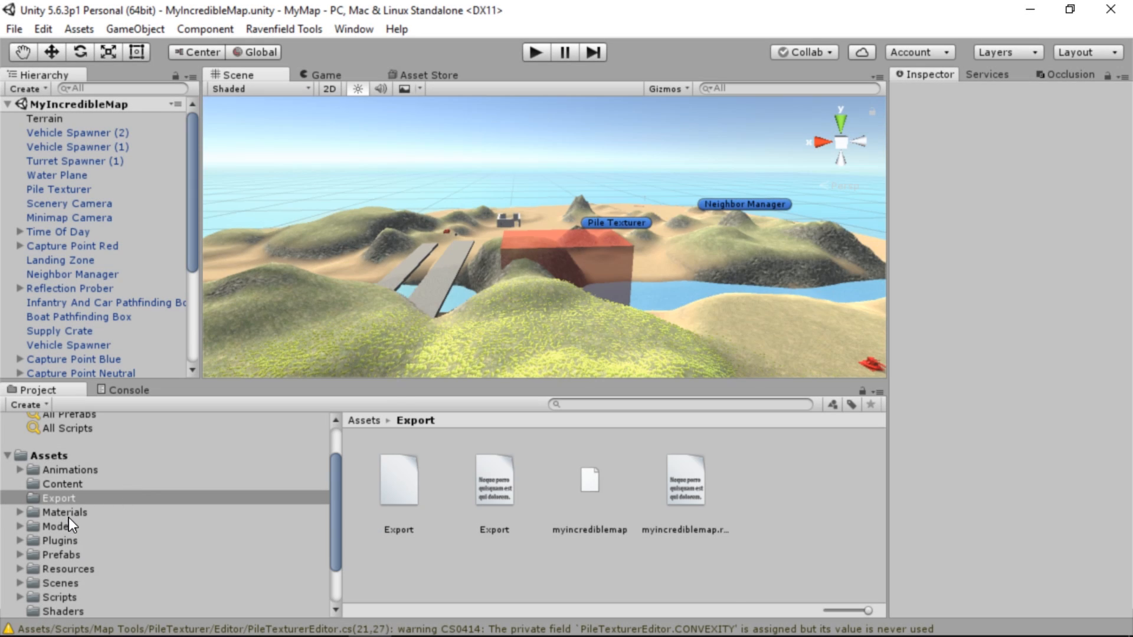
Create a new material named GoodSky in the project's Materials folder
left_click(68, 517)
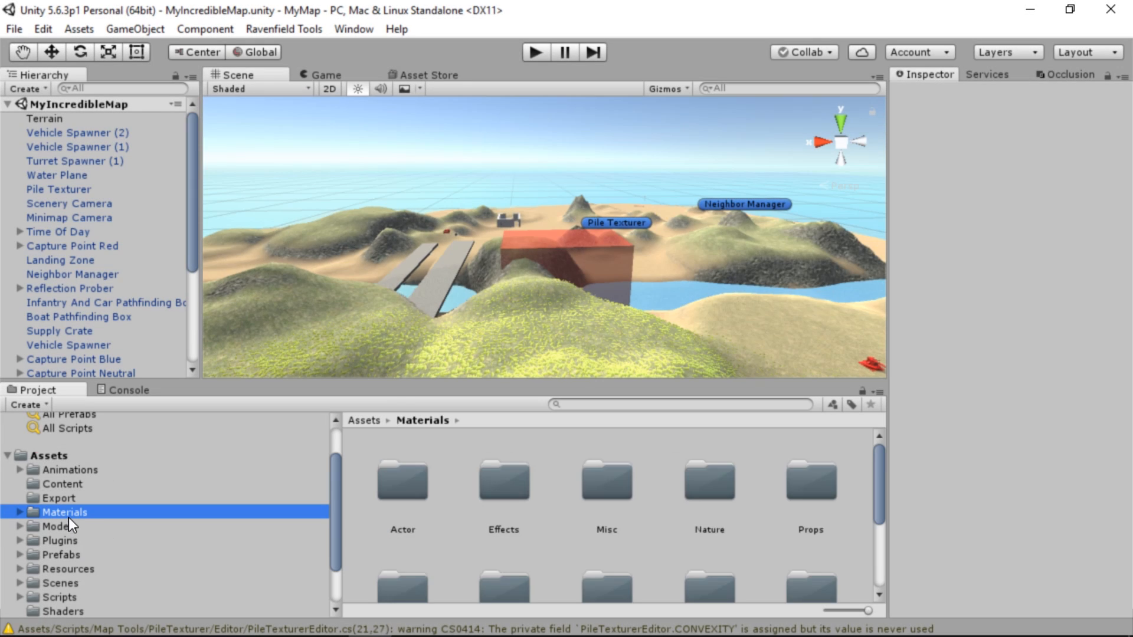
scroll(590, 508, "down", 3)
right_click(698, 547)
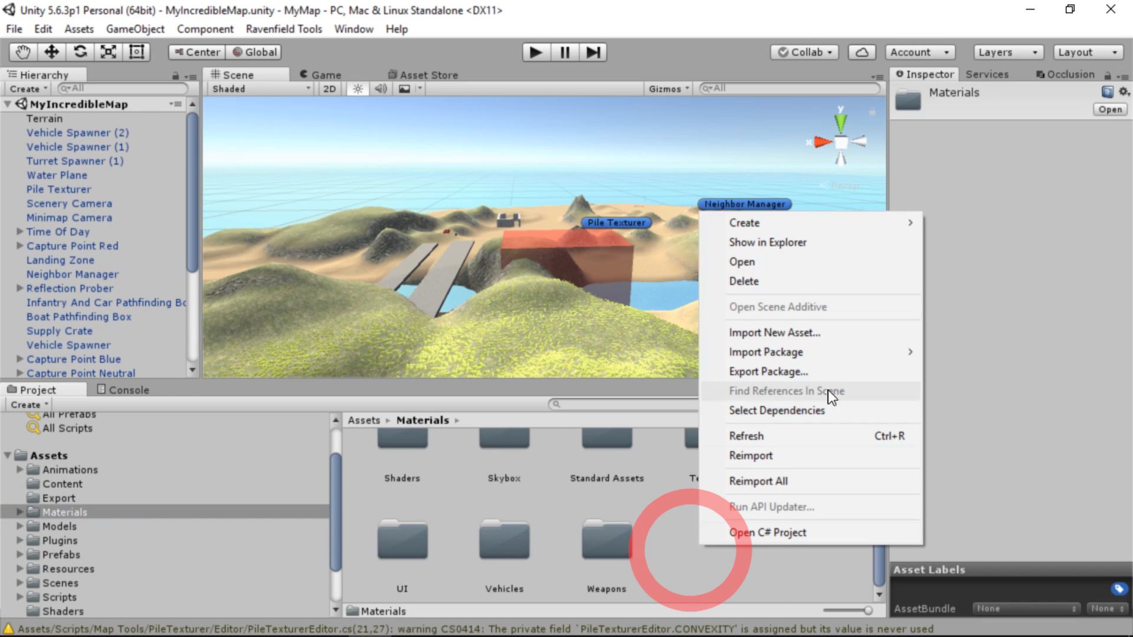
left_click(839, 235)
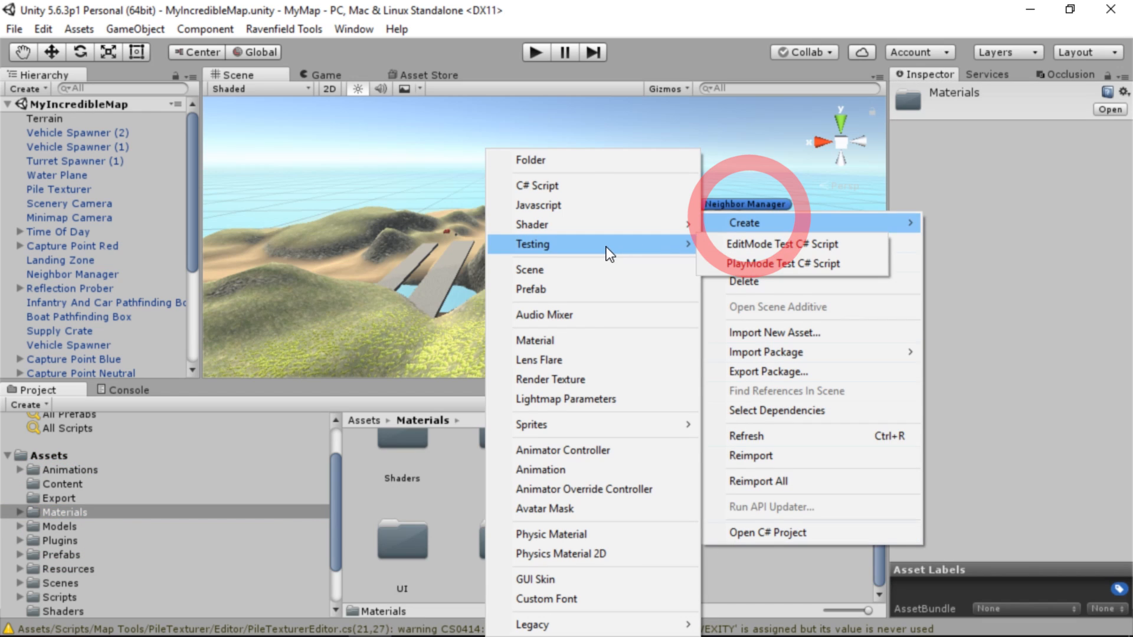
left_click(606, 348)
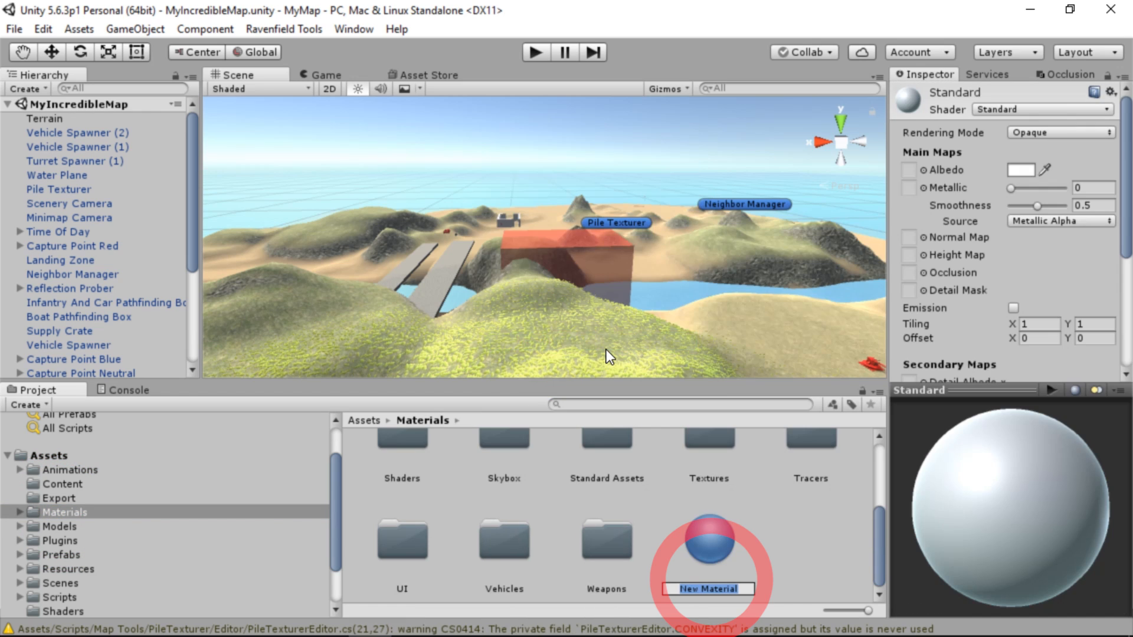
type("GoodSky")
key("Return")
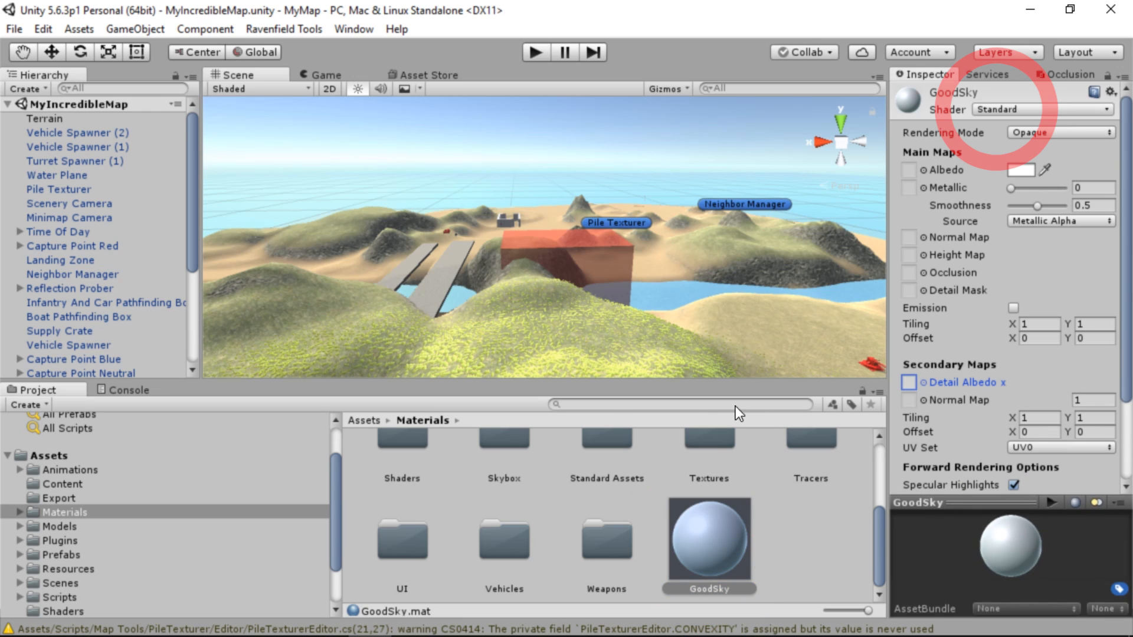
Change the GoodSky material's shader to Skybox/Procedural
left_click(992, 109)
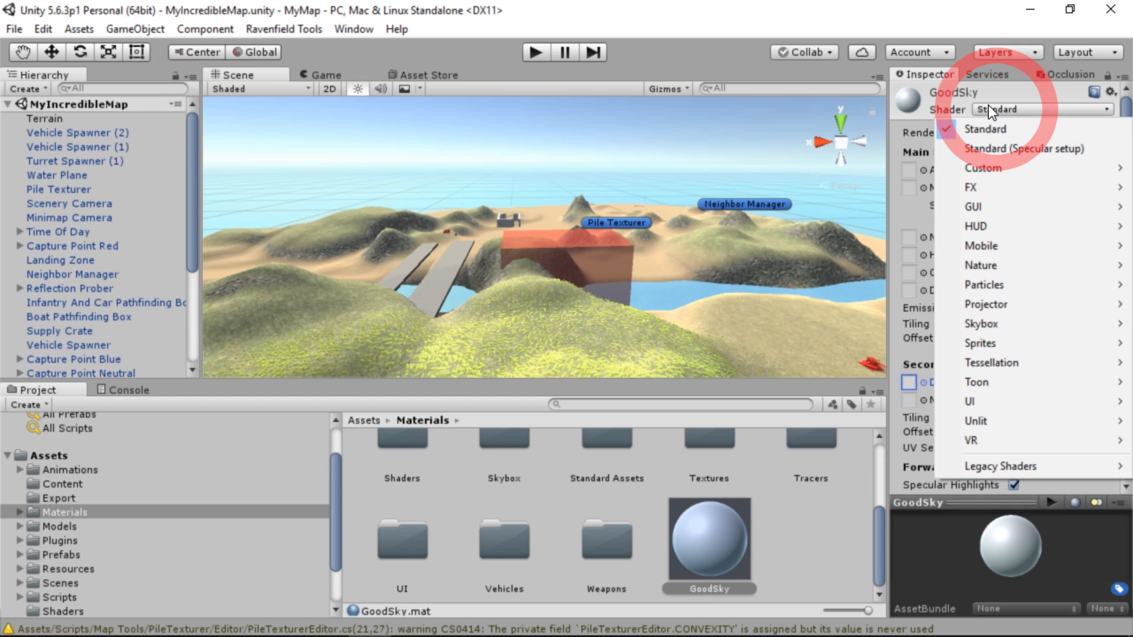
left_click(1002, 328)
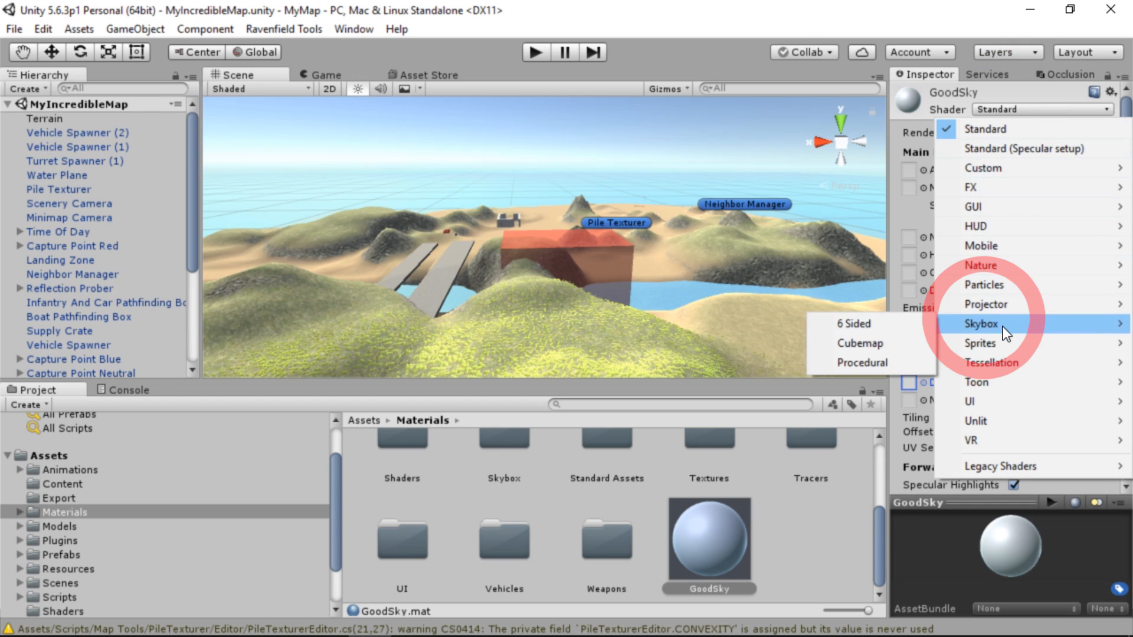
left_click(842, 328)
left_click(858, 363)
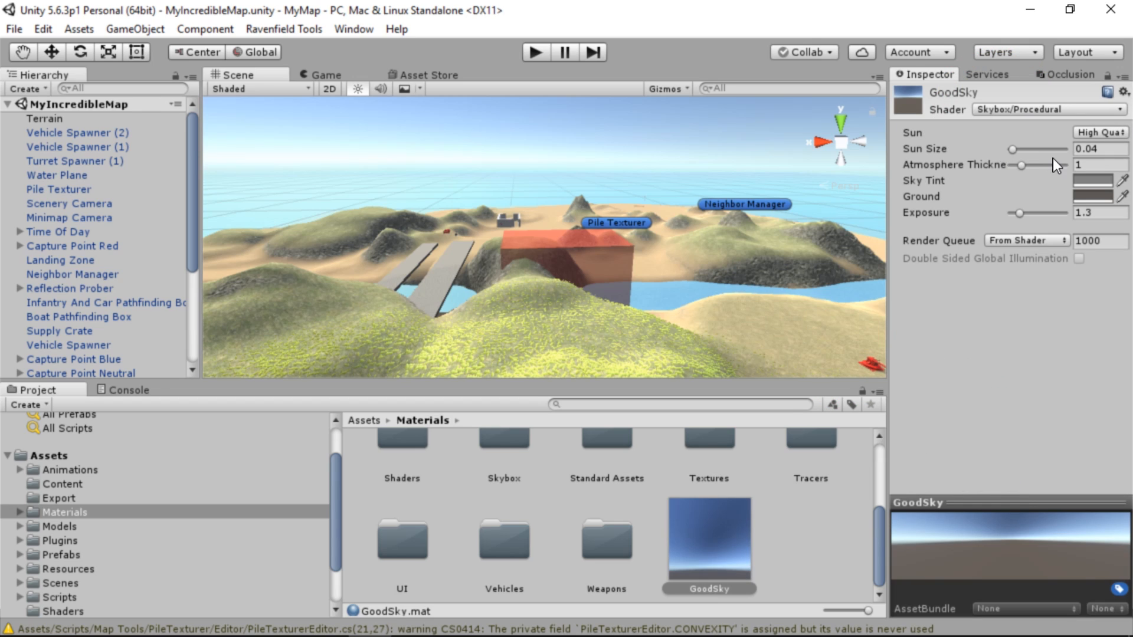
Set the GoodSky material's Sky Tint to a bright blue, hex 0090E5
left_click(1102, 185)
left_click(1092, 180)
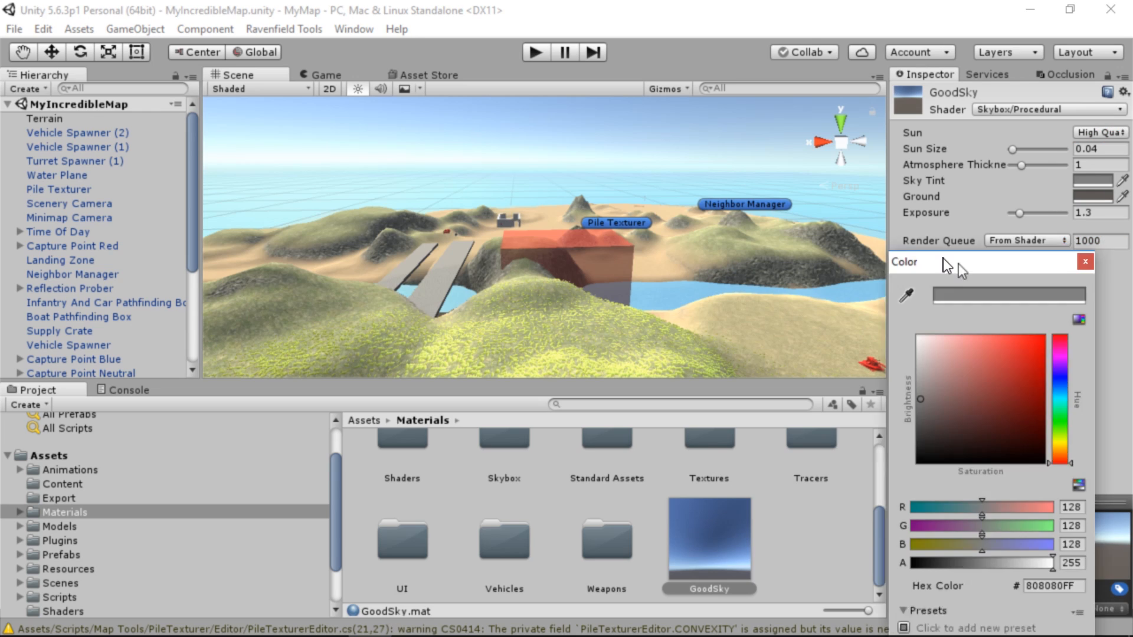
left_click_drag(943, 258, 847, 132)
left_click(959, 245)
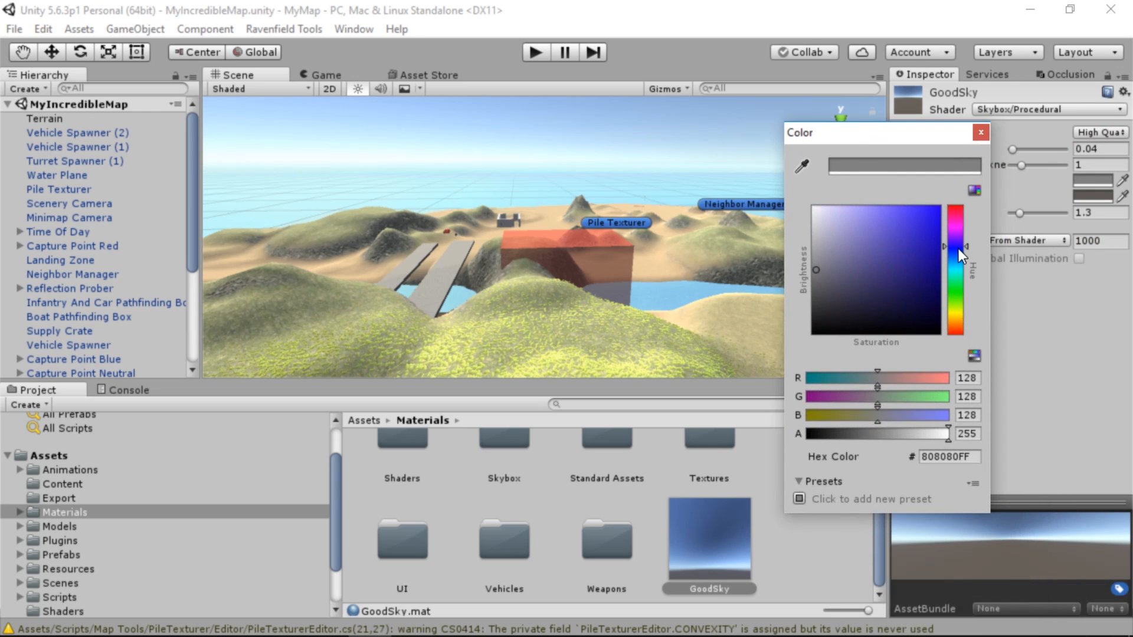
left_click_drag(881, 250, 923, 188)
left_click(957, 265)
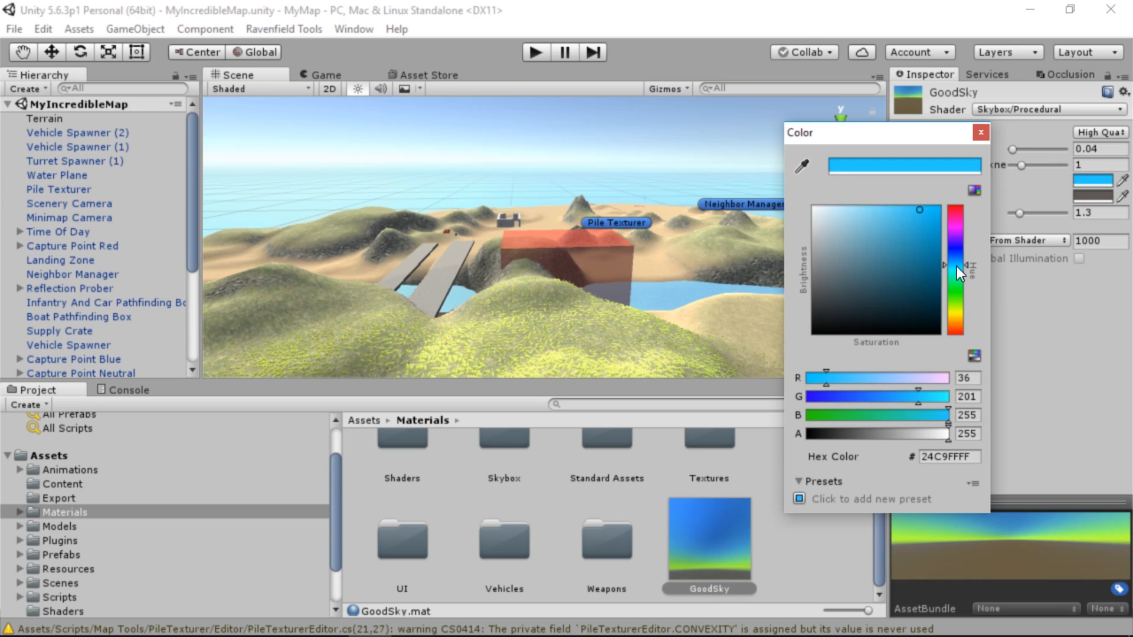
left_click(957, 263)
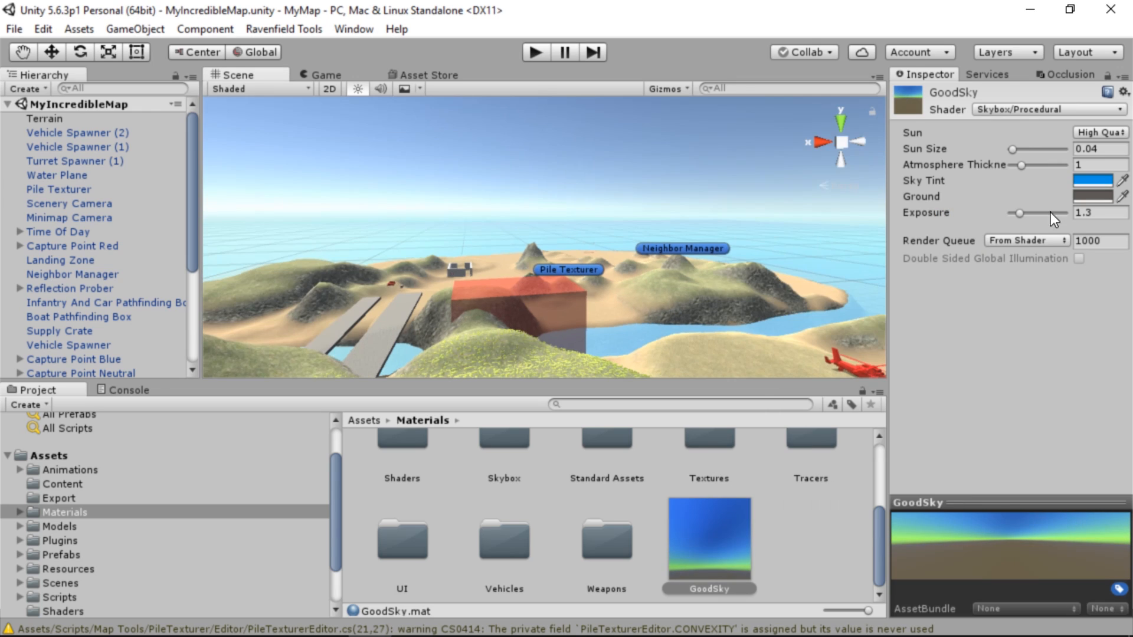
Lighten the GoodSky material's Ground colour to a medium grey, hex 949190
left_click(1088, 196)
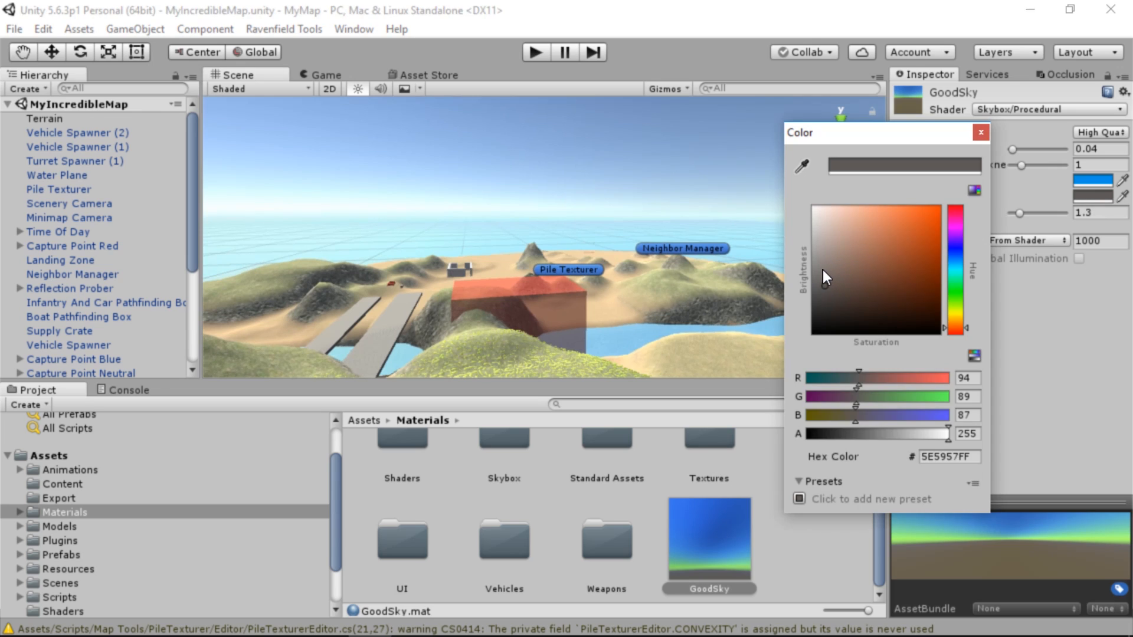
left_click_drag(823, 270, 821, 261)
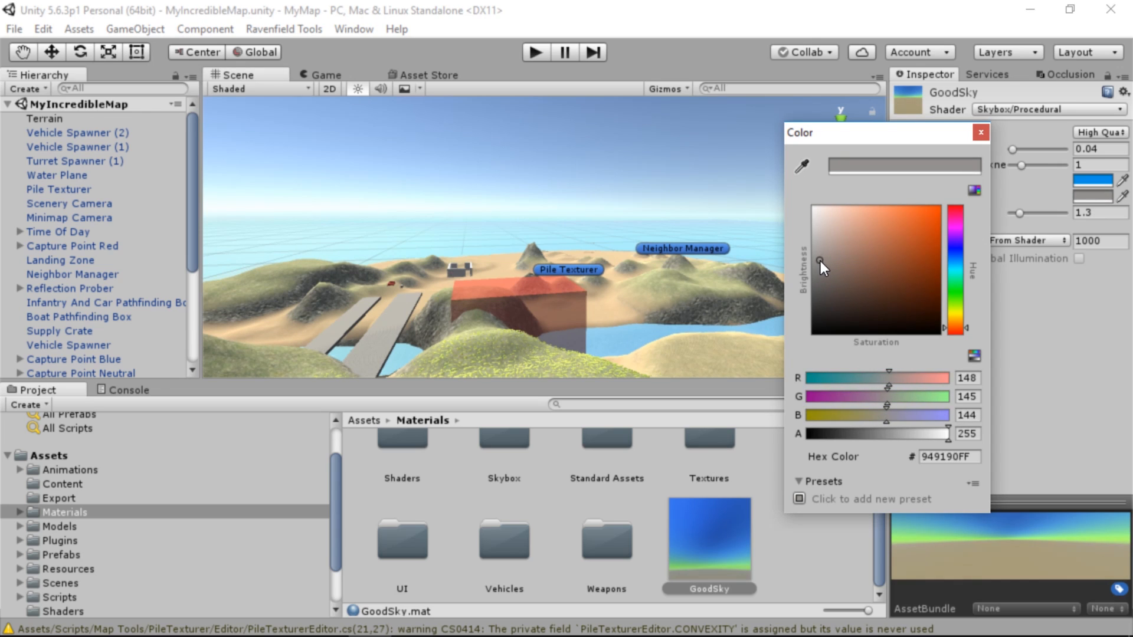
left_click(981, 132)
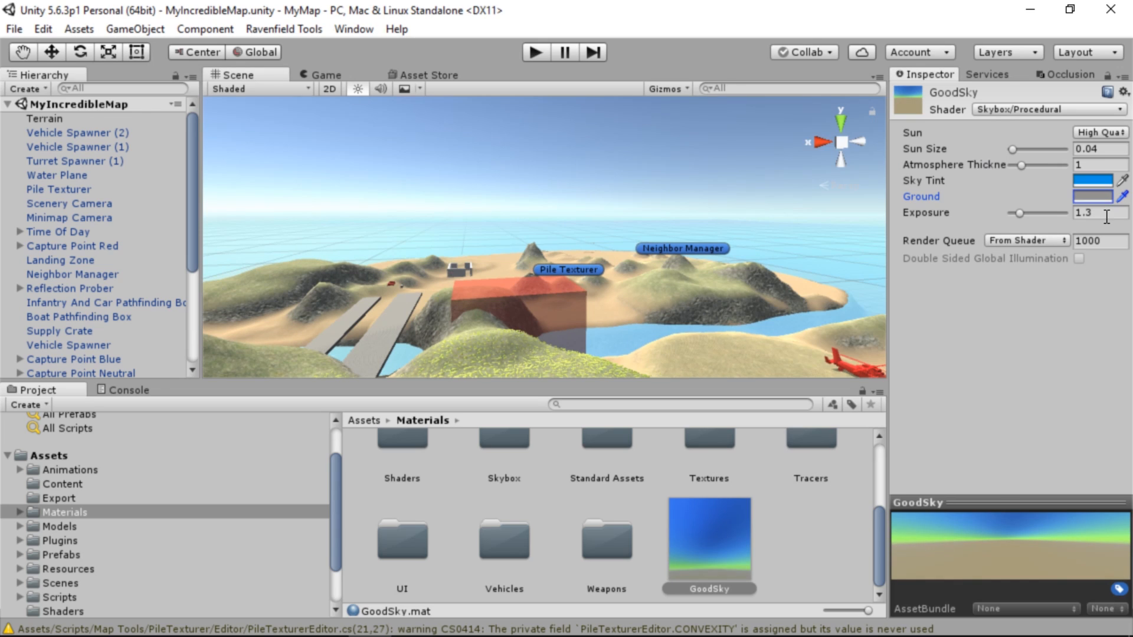
Set GoodSky's Exposure to 1 and apply the material to the sky in the scene
left_click(1101, 213)
type("1")
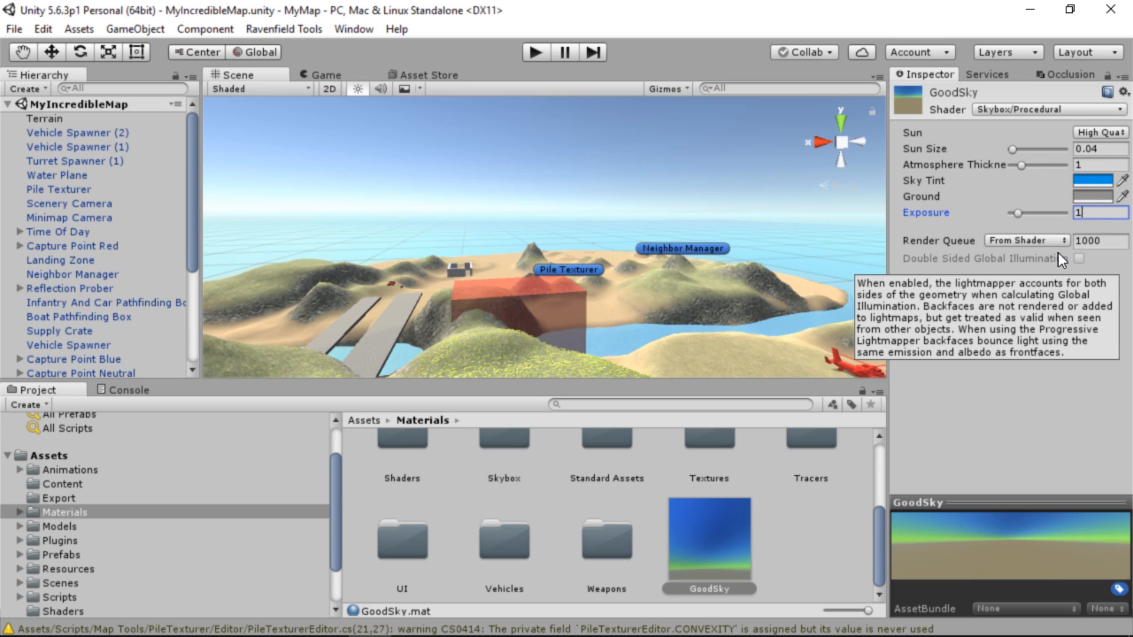
left_click_drag(696, 555, 628, 151)
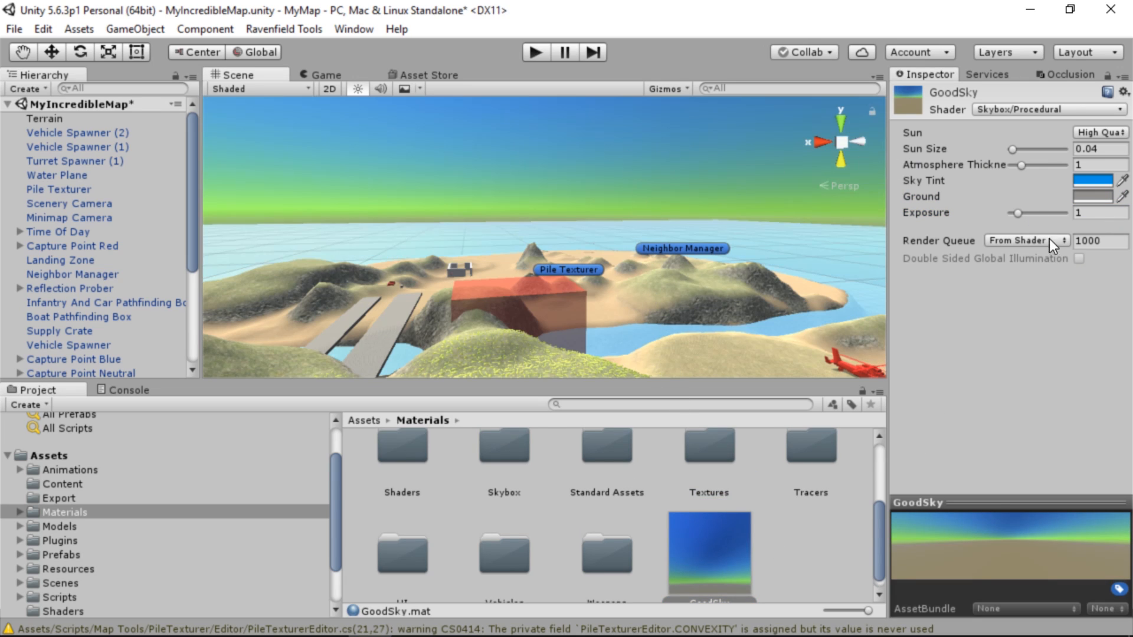
Brighten the GoodSky material's Ground colour to a light warm grey
left_click(1093, 196)
left_click(820, 268)
left_click_drag(819, 268, 805, 257)
left_click(824, 235)
left_click(1075, 248)
Darken the GoodSky material's Sky Tint to a deep blue, around hex 015D94
left_click(1092, 181)
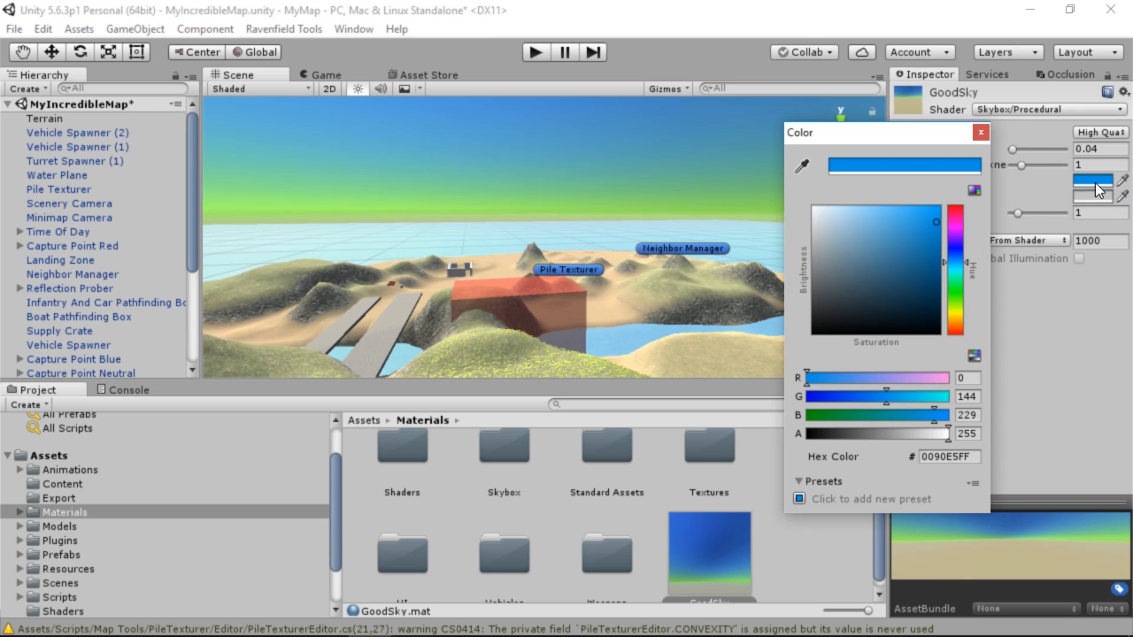
left_click(936, 261)
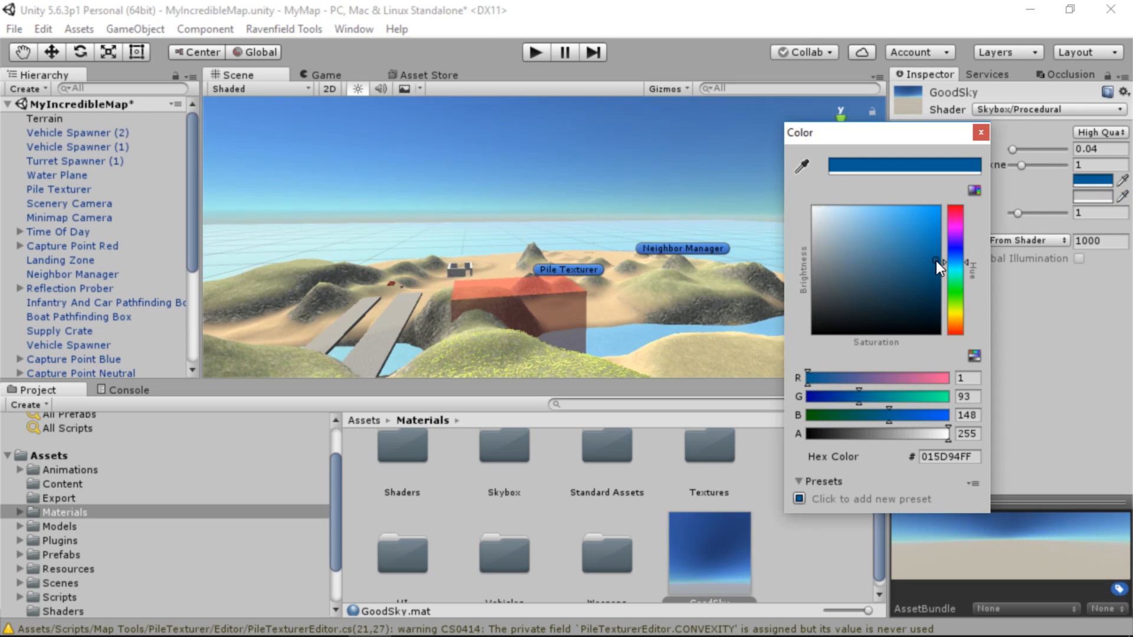
mouse_move(935, 261)
left_mouse_down()
mouse_move(948, 266)
mouse_move(961, 222)
mouse_move(996, 275)
mouse_move(791, 260)
left_mouse_up()
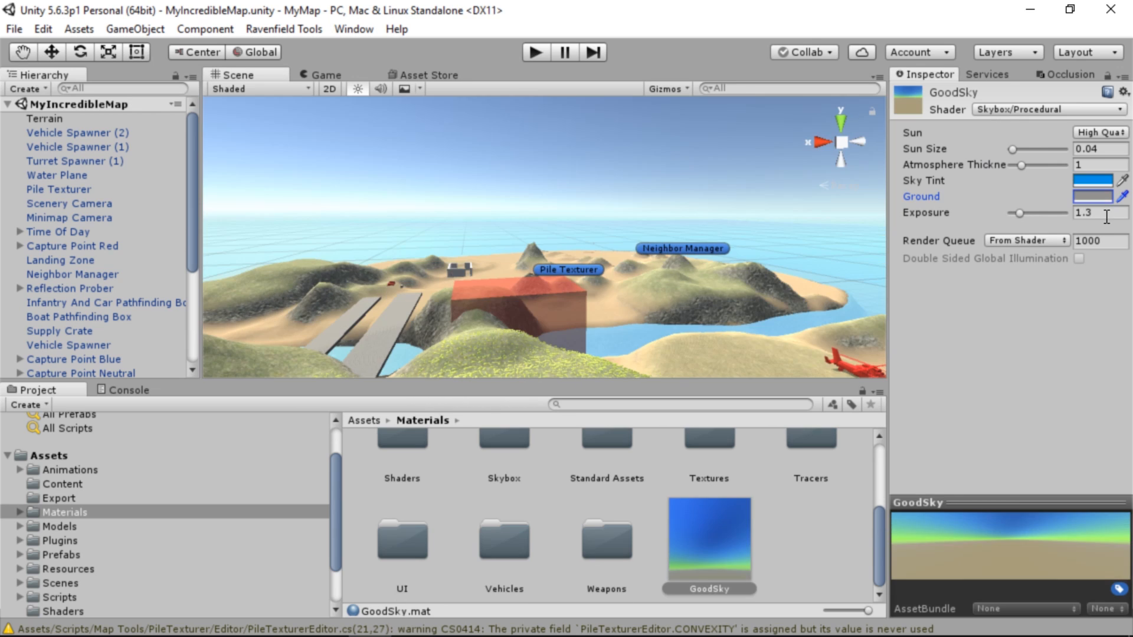
left_click(1107, 214)
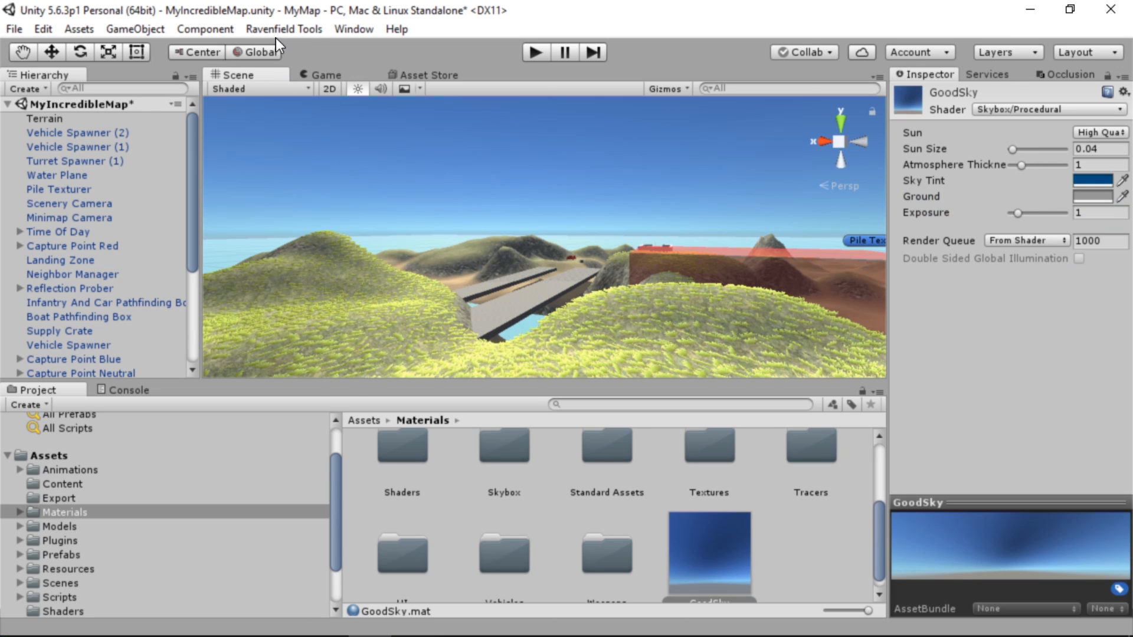
Search the Asset Store for "free sky", open the Free HDR Sky package and start importing it
left_click(428, 75)
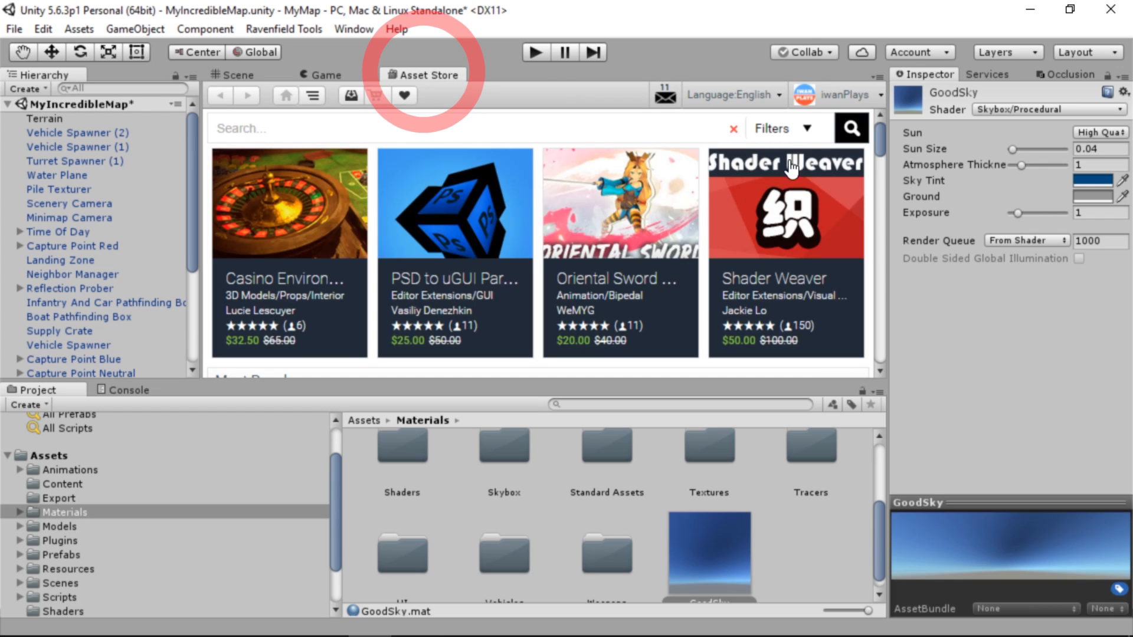
left_click(519, 131)
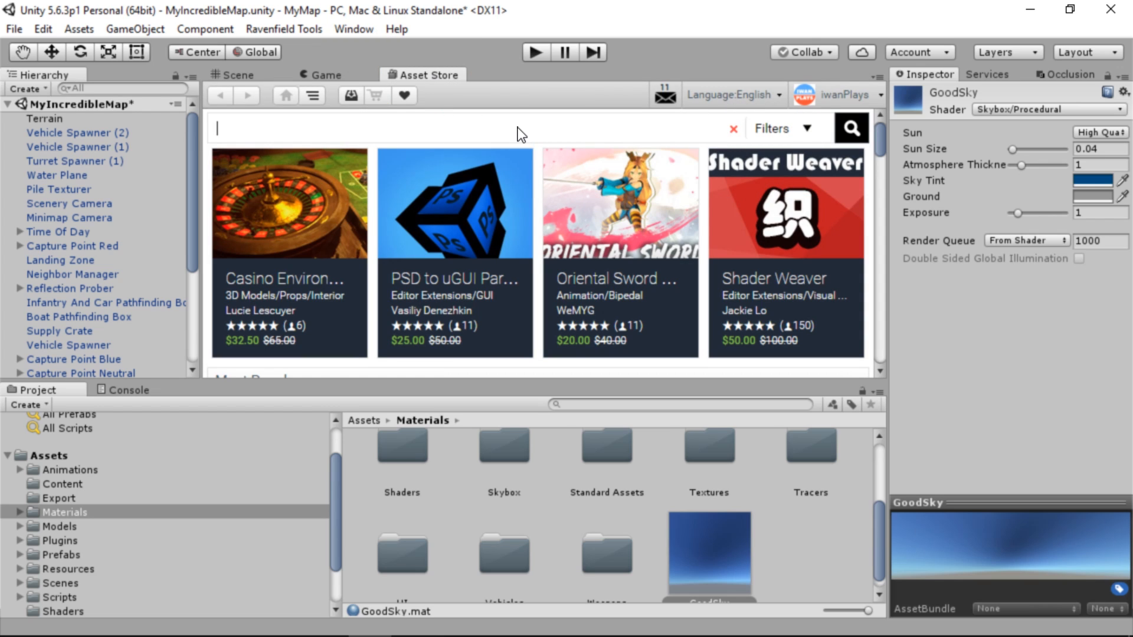
type("free sky")
key("Return")
left_click(346, 184)
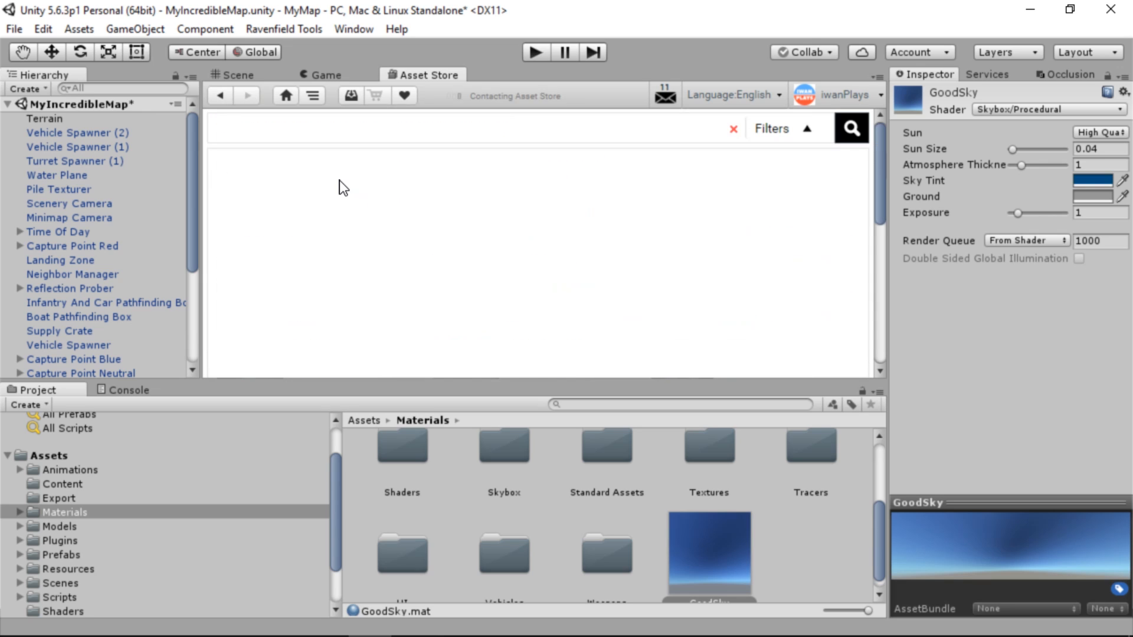
scroll(354, 193, "down", 8)
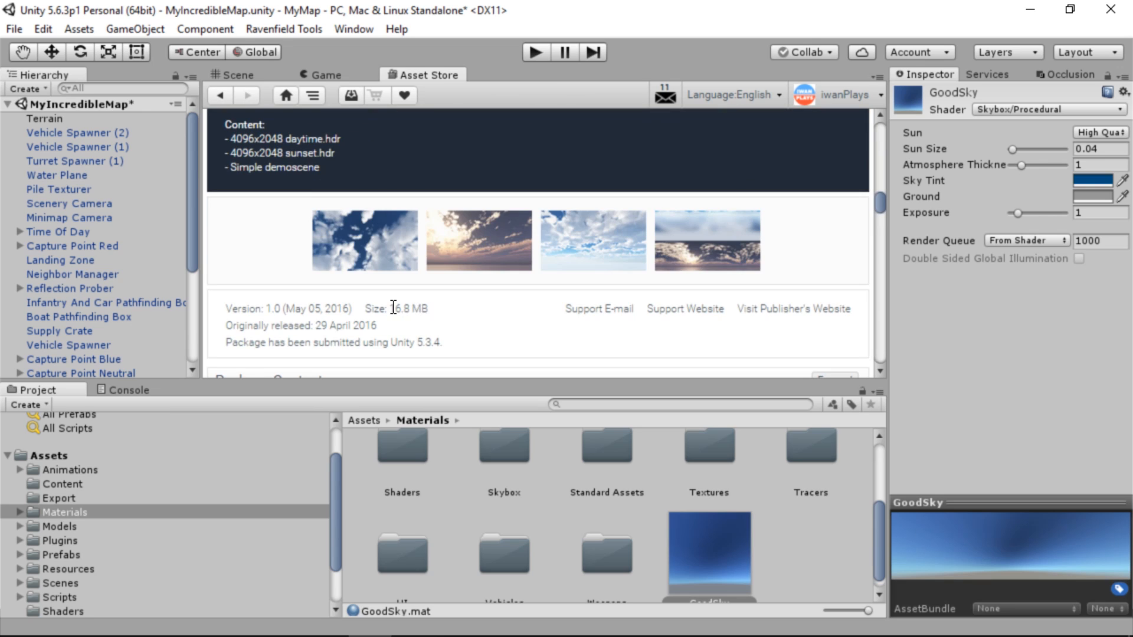
scroll(432, 324, "up", 4)
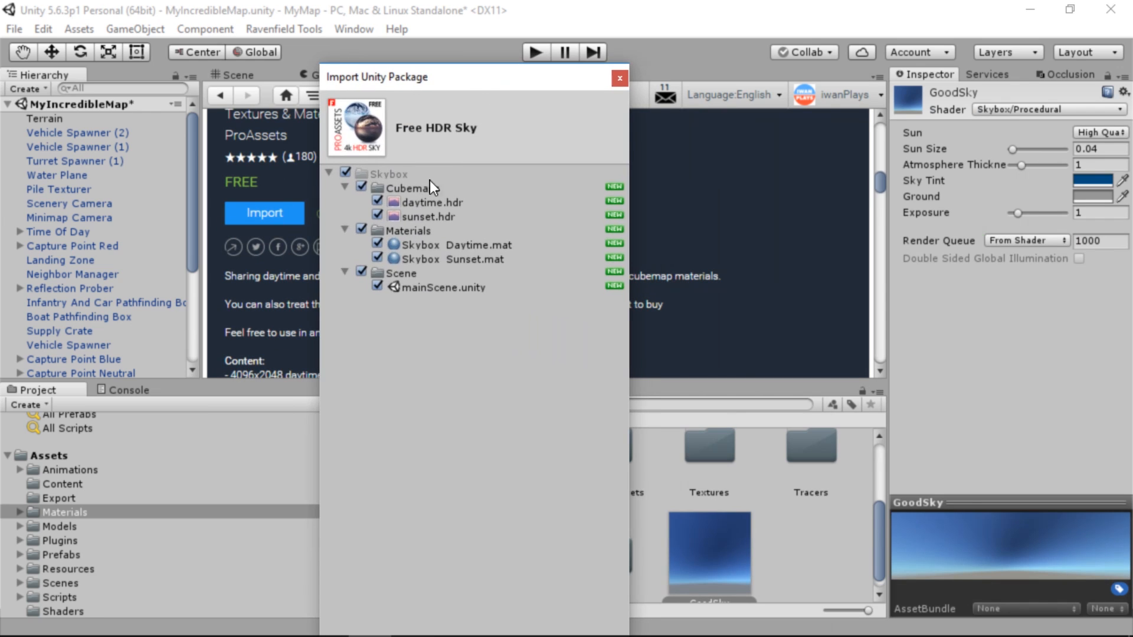
Exclude sunset.hdr, the Skybox Sunset material and the Scene folder from the Free HDR Sky import
left_click(378, 215)
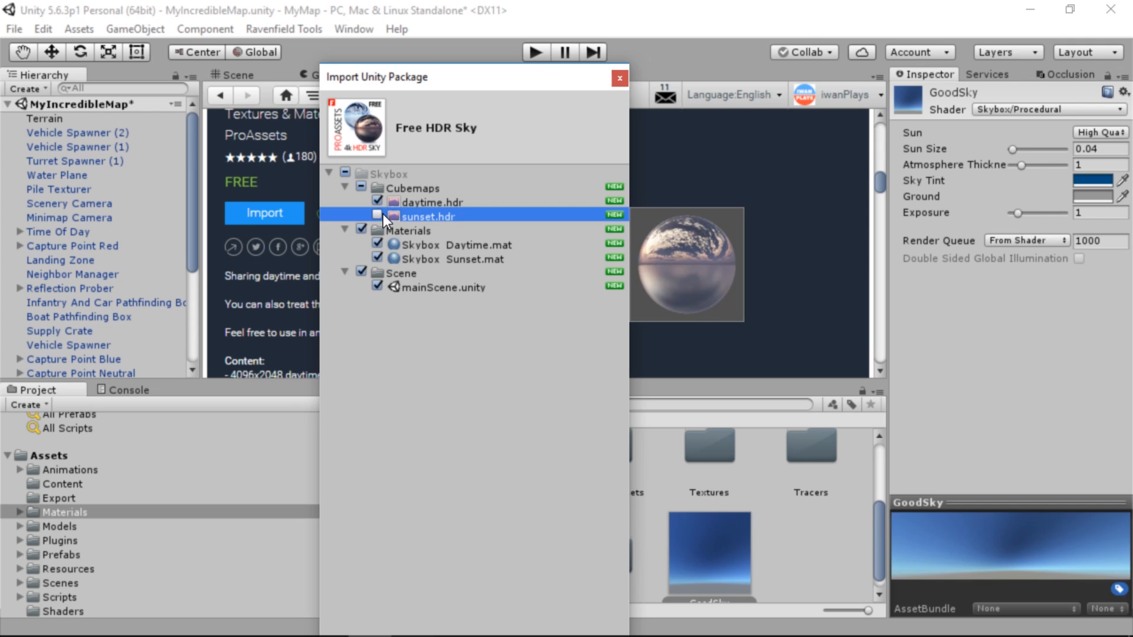
left_click(376, 258)
left_click(361, 272)
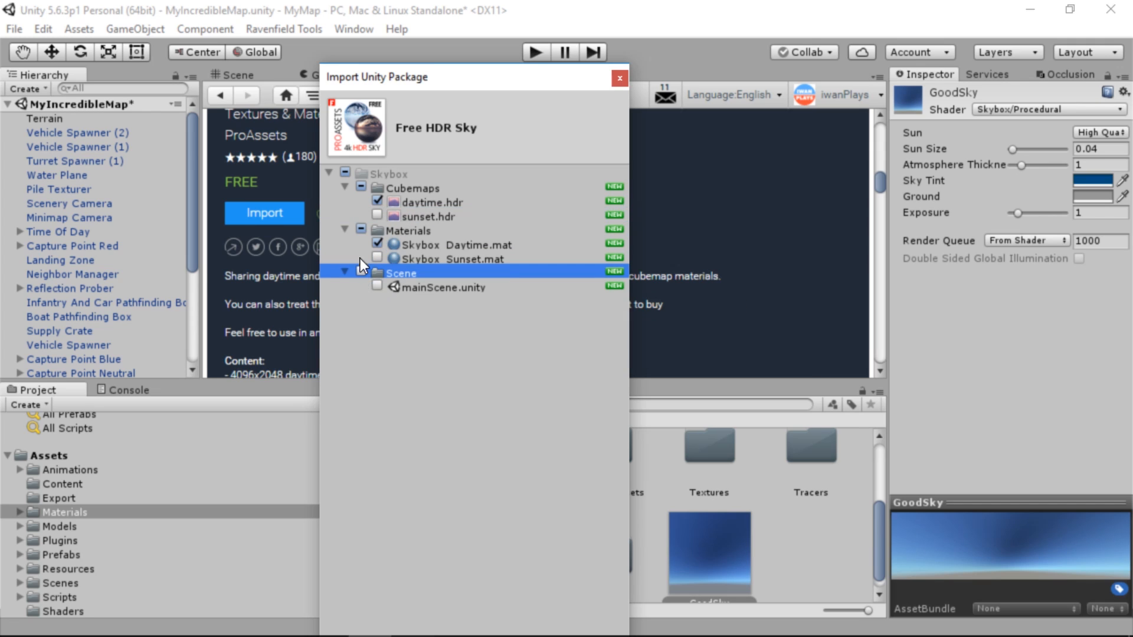
Import the selected daytime assets of the Free HDR Sky package and apply the Skybox_Daytime material as the scene's sky
left_click(434, 190)
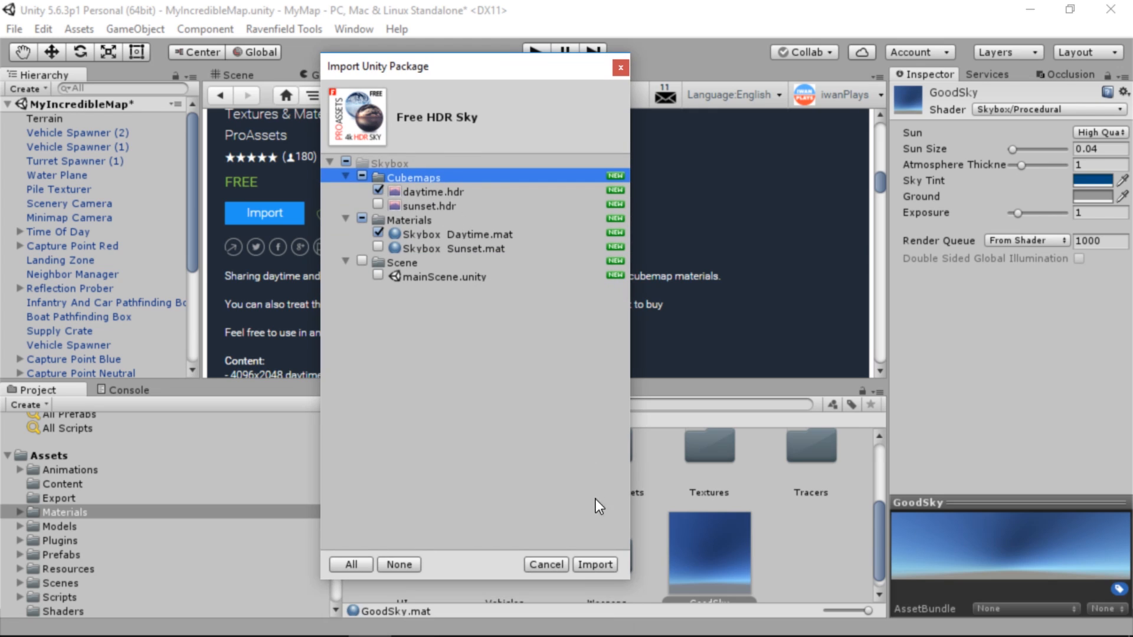
left_click(596, 563)
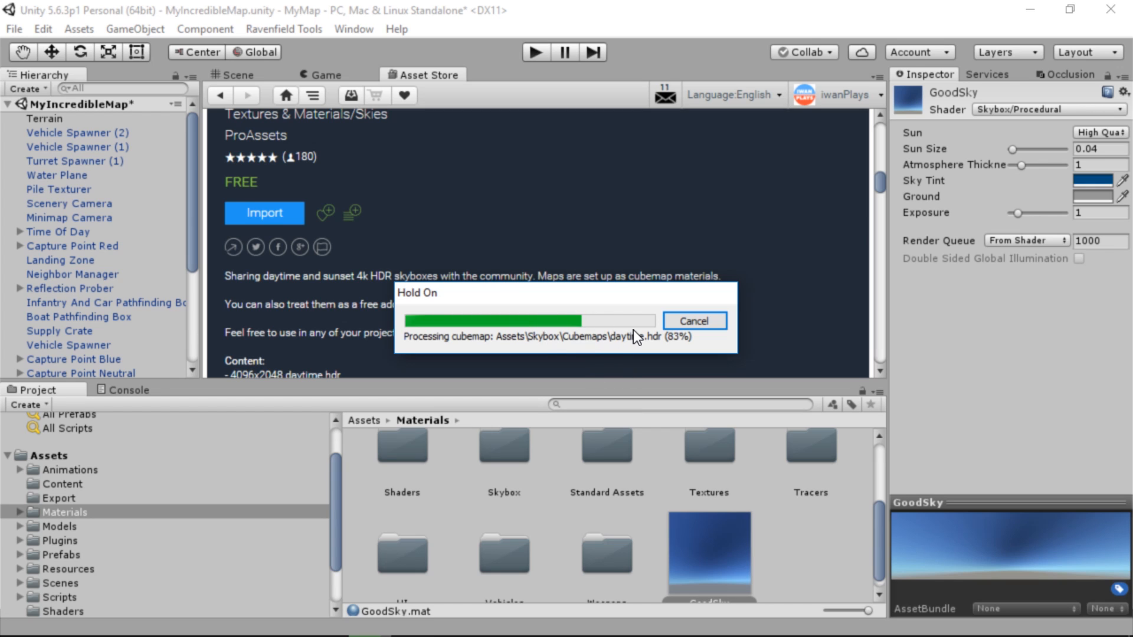
left_click(237, 75)
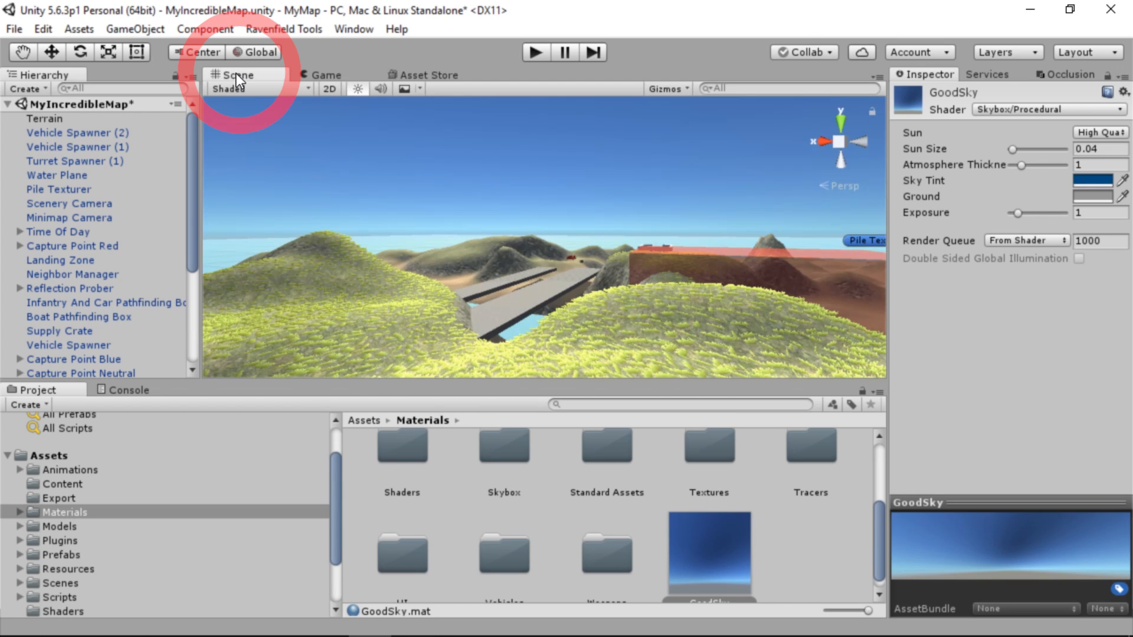
left_click(68, 431)
scroll(87, 462, "down", 3)
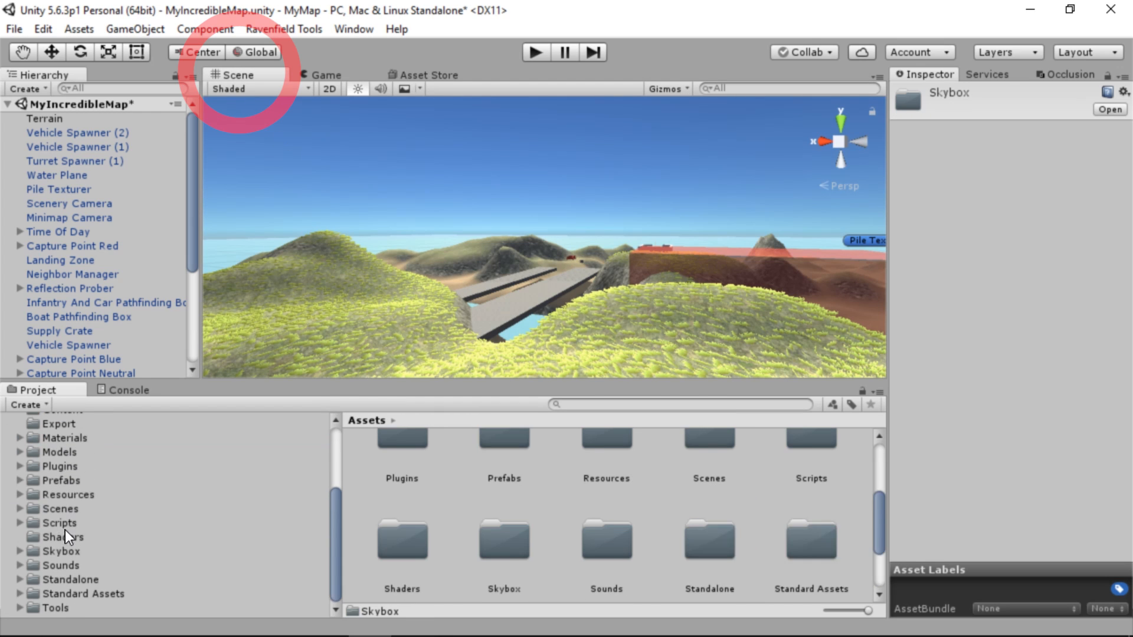
left_click(62, 551)
double_click(490, 495)
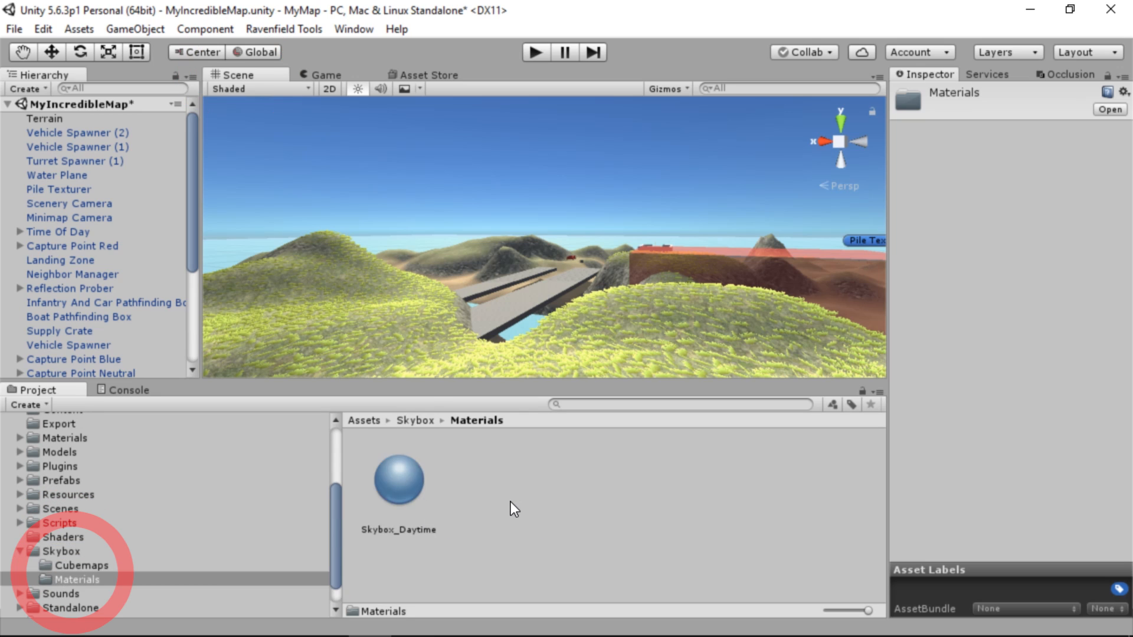
left_click_drag(405, 488, 476, 171)
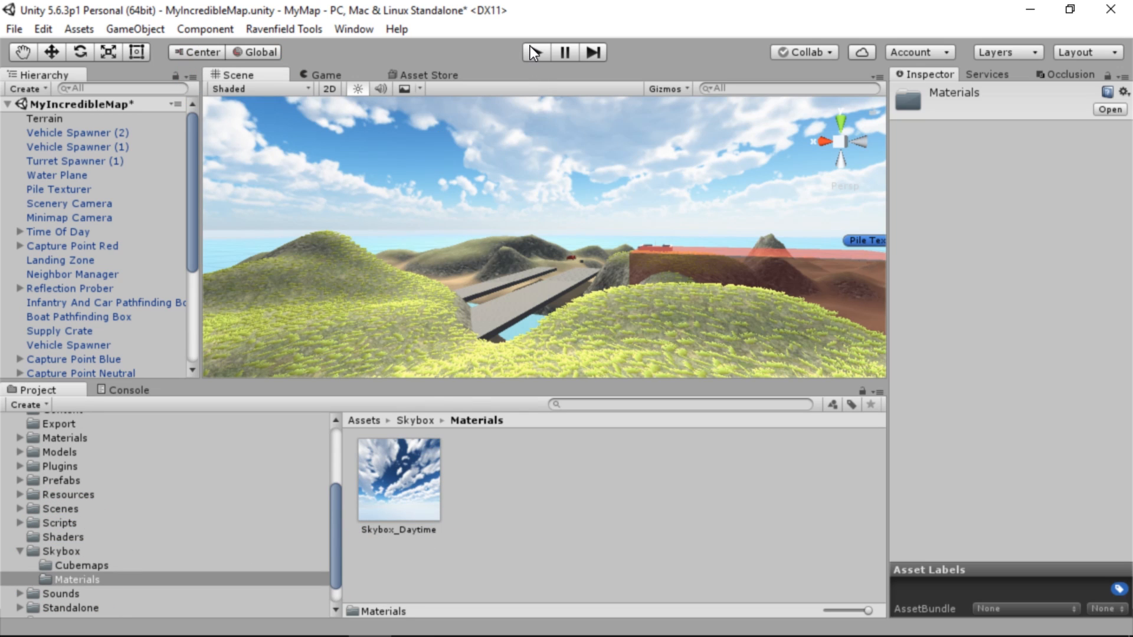
Export the map with the Ravenfield Tools to test it with the daytime skybox
left_click(264, 29)
left_click(270, 31)
left_click(295, 29)
mouse_move(318, 52)
left_click(508, 49)
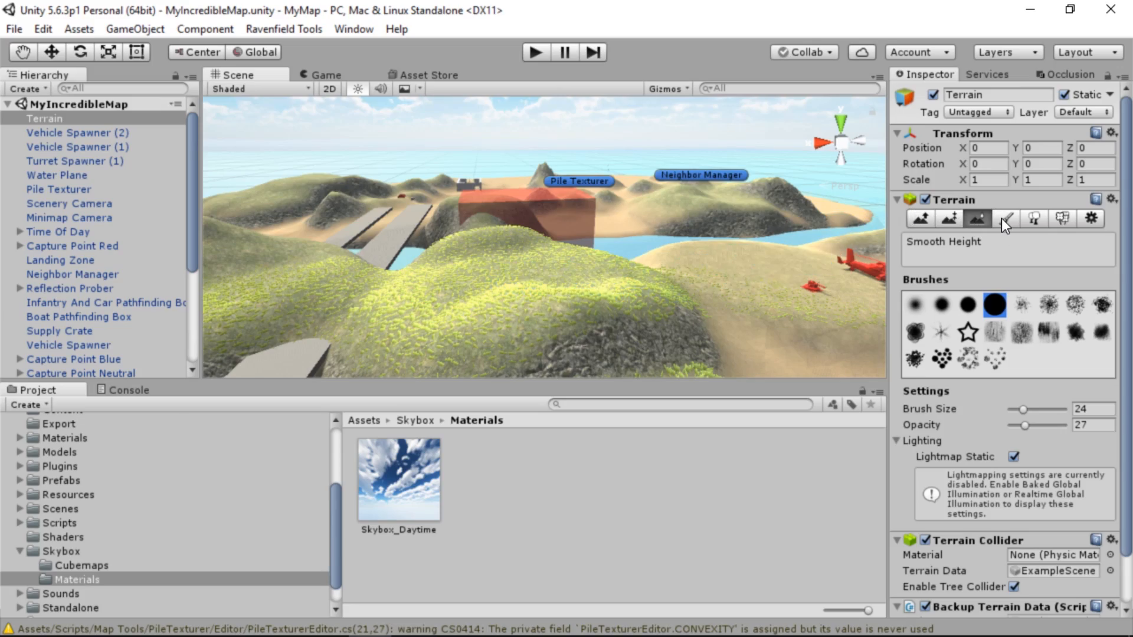
Open the terrain's grass texture for editing and try out its Metallic and Smoothness values, returning both to 0
left_click(1005, 218)
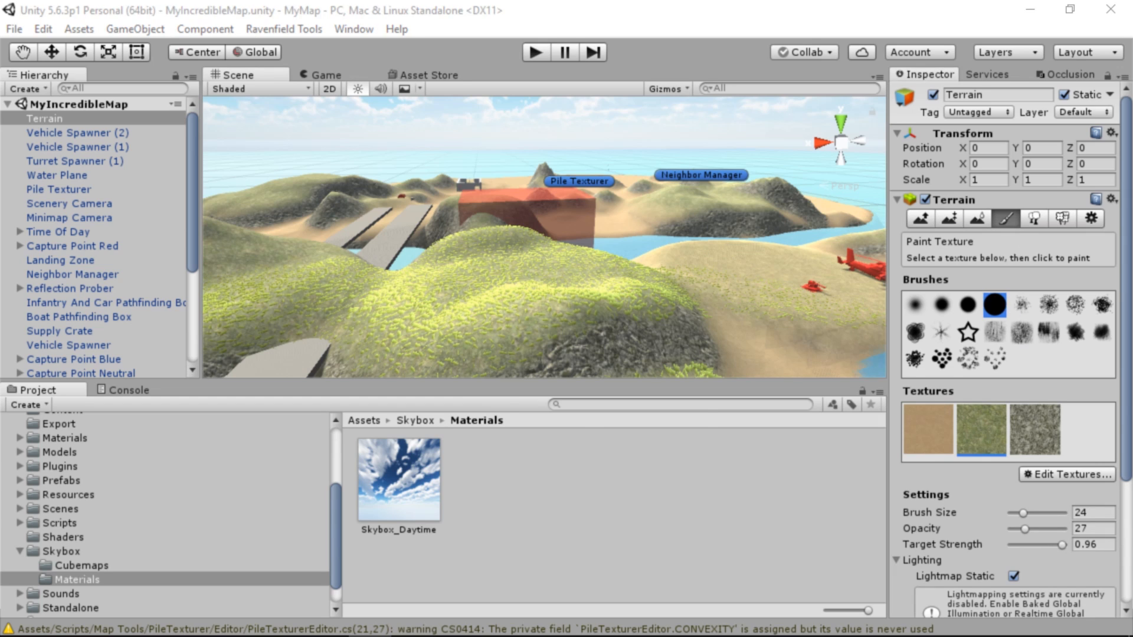
left_click_drag(593, 406, 617, 404)
left_click_drag(354, 289, 496, 258, "alt")
mouse_move(599, 426)
left_mouse_down()
mouse_move(663, 425)
mouse_move(632, 403)
mouse_move(586, 405)
mouse_move(583, 430)
mouse_move(599, 436)
mouse_move(649, 423)
left_mouse_up()
left_click(665, 420)
type("0")
key("Tab")
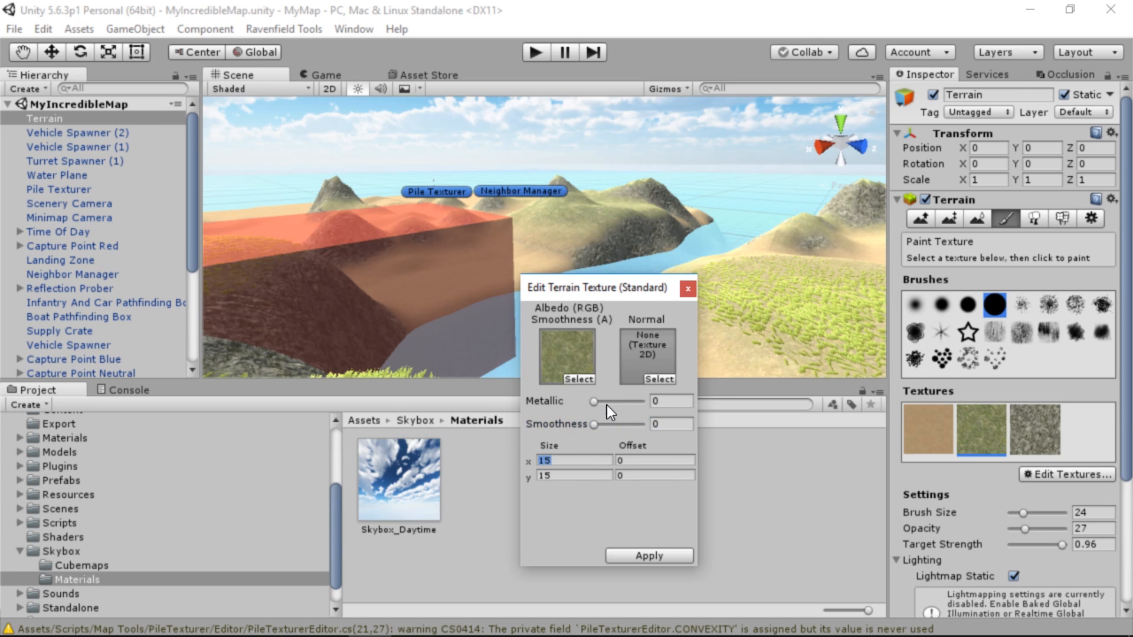
Import grass_lush_clover_01_B.png from the terrains_grass_prack_01 folder into the project's Materials/Textures/Nature folder
left_click(574, 353)
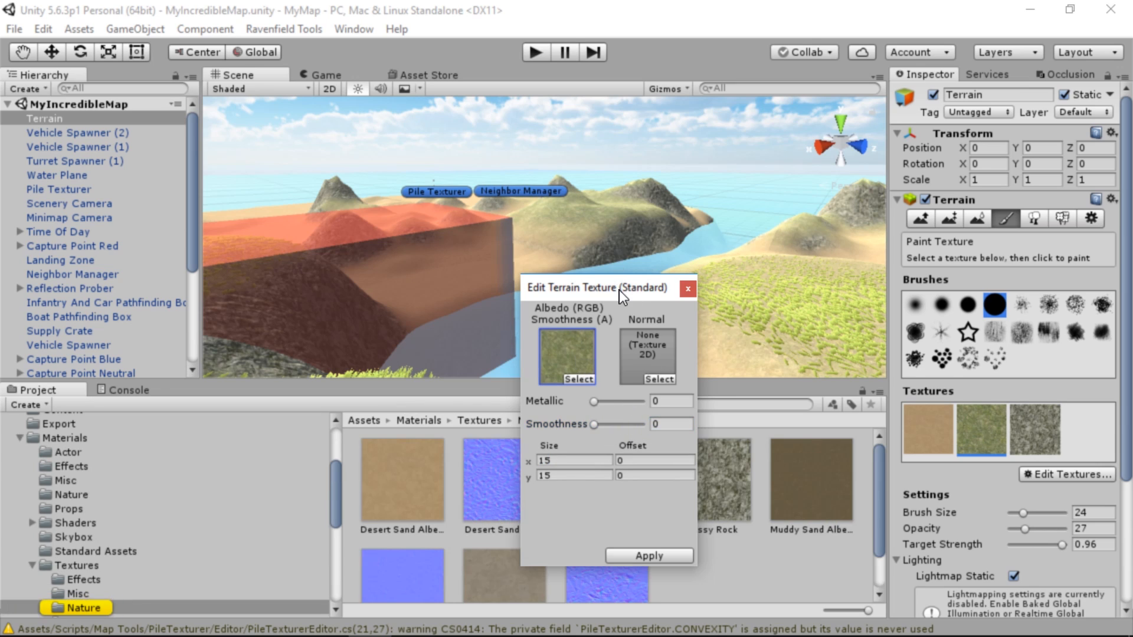
left_click_drag(618, 289, 887, 255)
scroll(628, 506, "up", 2)
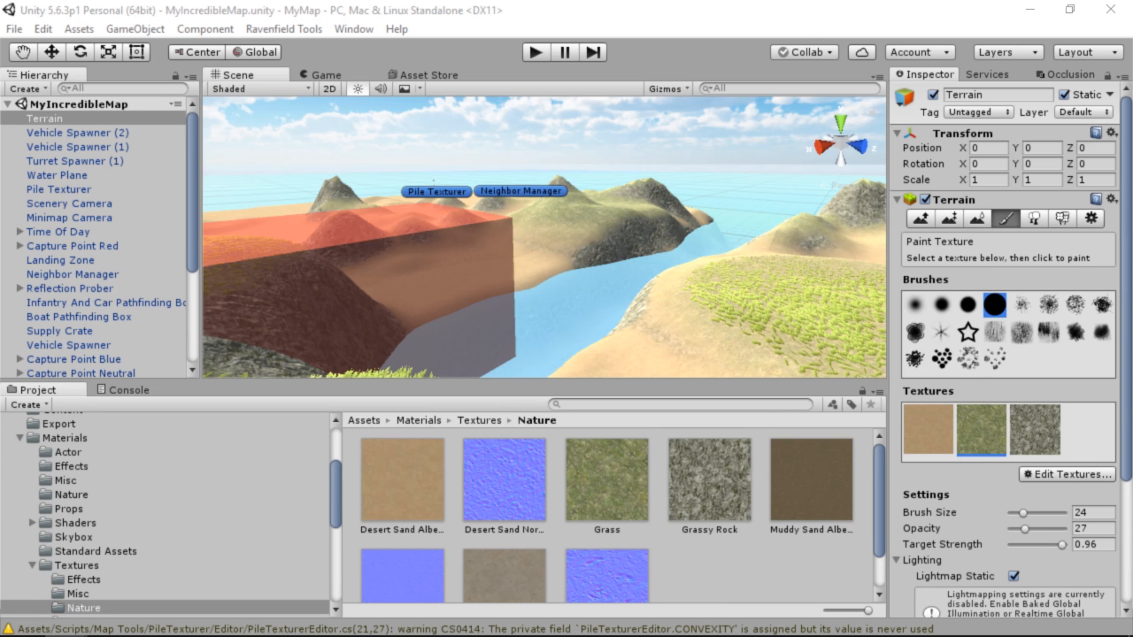
left_click_drag(1132, 354, 891, 91)
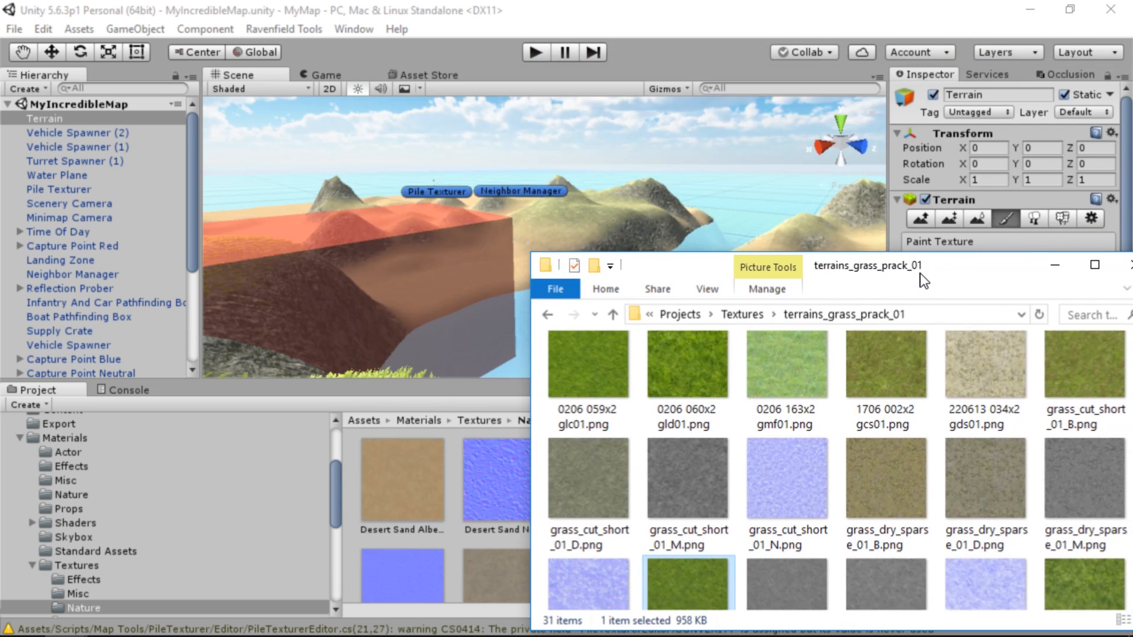
left_click_drag(924, 282, 878, 103)
scroll(880, 232, "down", 3)
left_click_drag(639, 246, 752, 546)
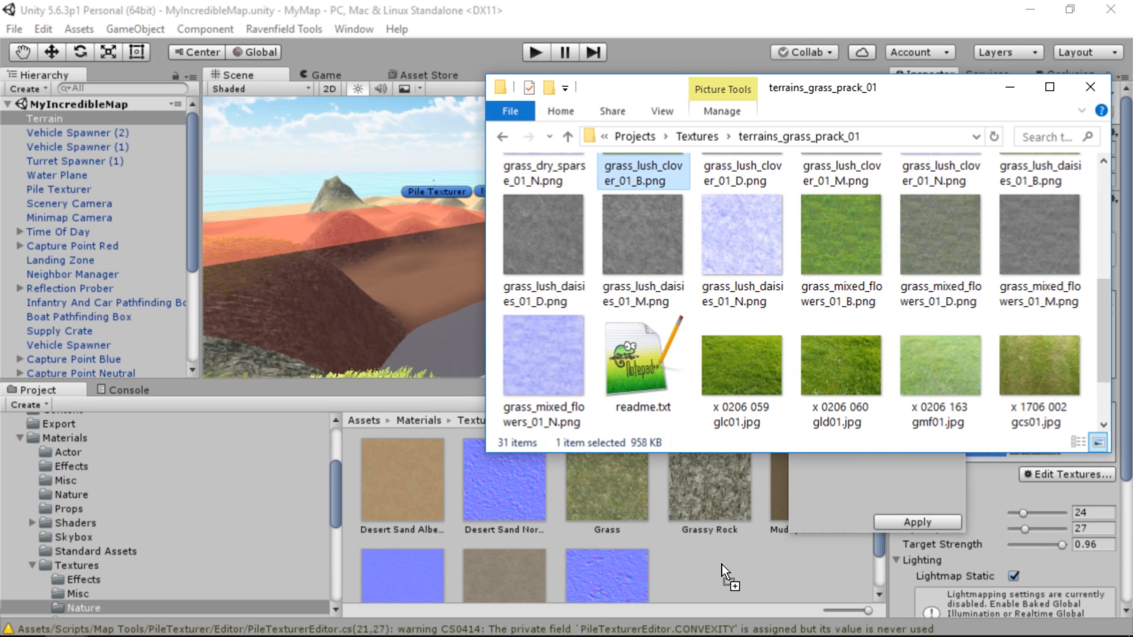
left_click_drag(874, 89, 1132, 168)
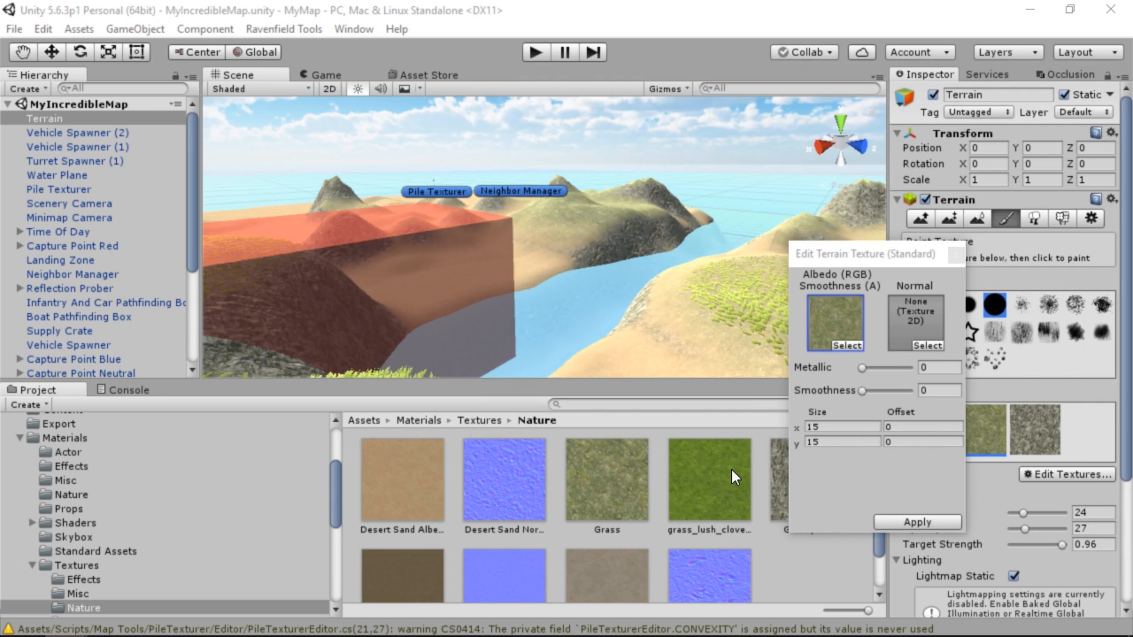
Try to assign the imported lush clover grass image as the grass texture's albedo, and close the texture editor
left_click_drag(732, 470, 827, 310)
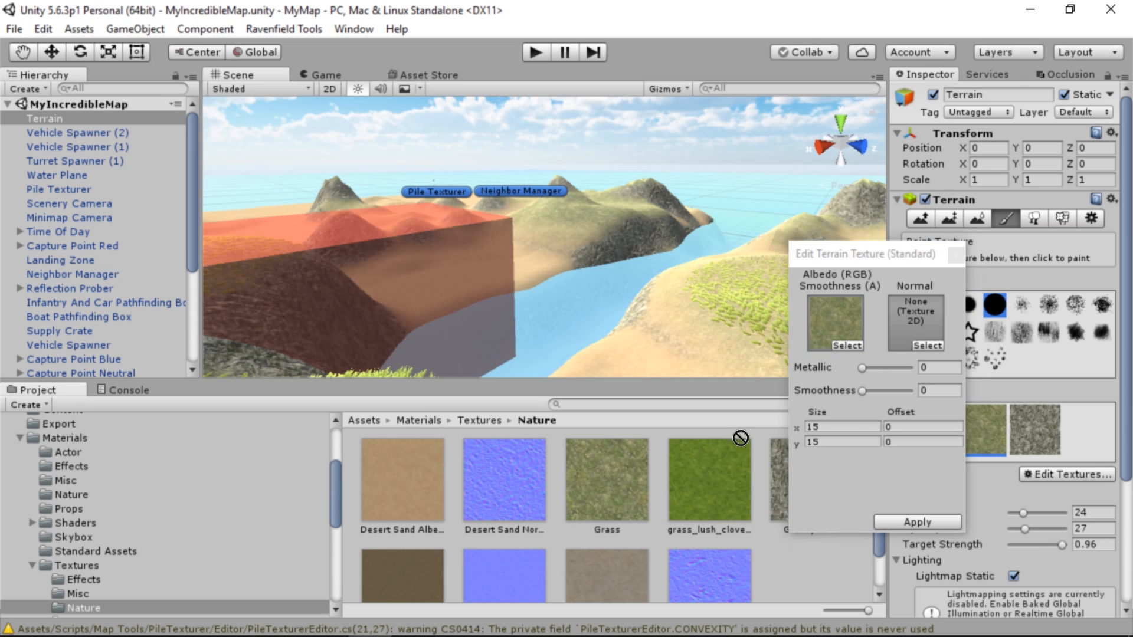
left_click(955, 256)
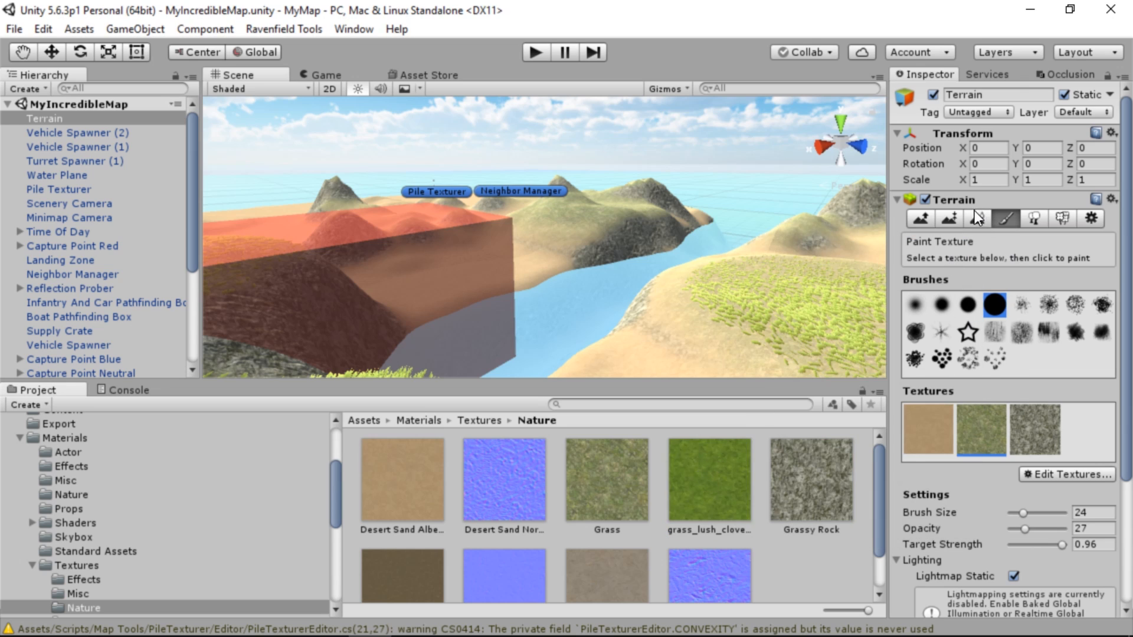
left_click(60, 130)
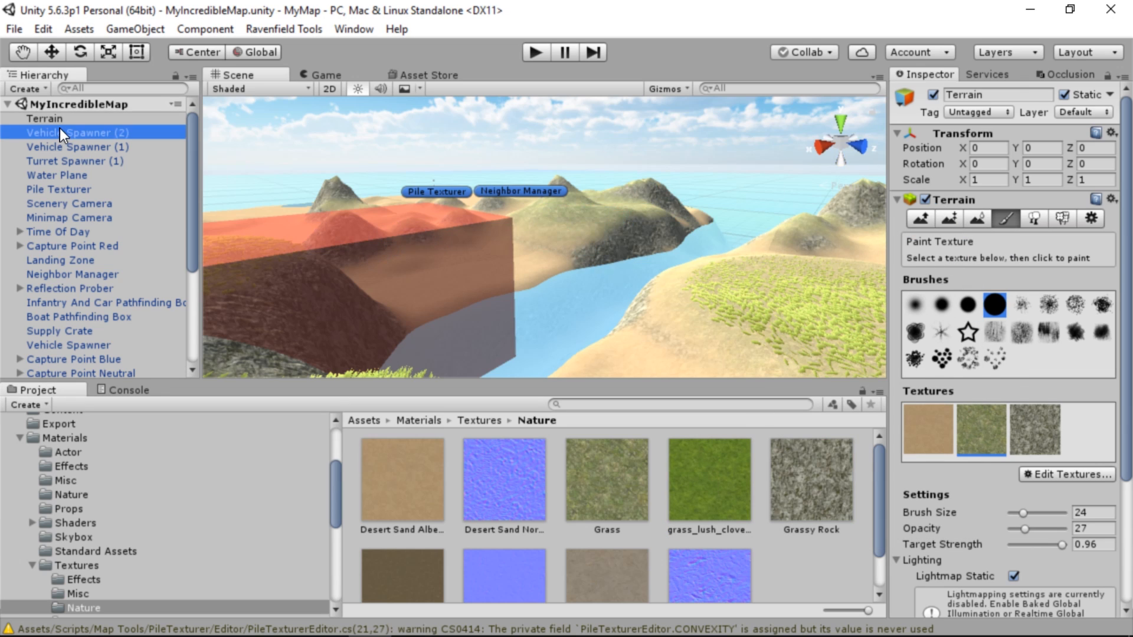
left_click(48, 120)
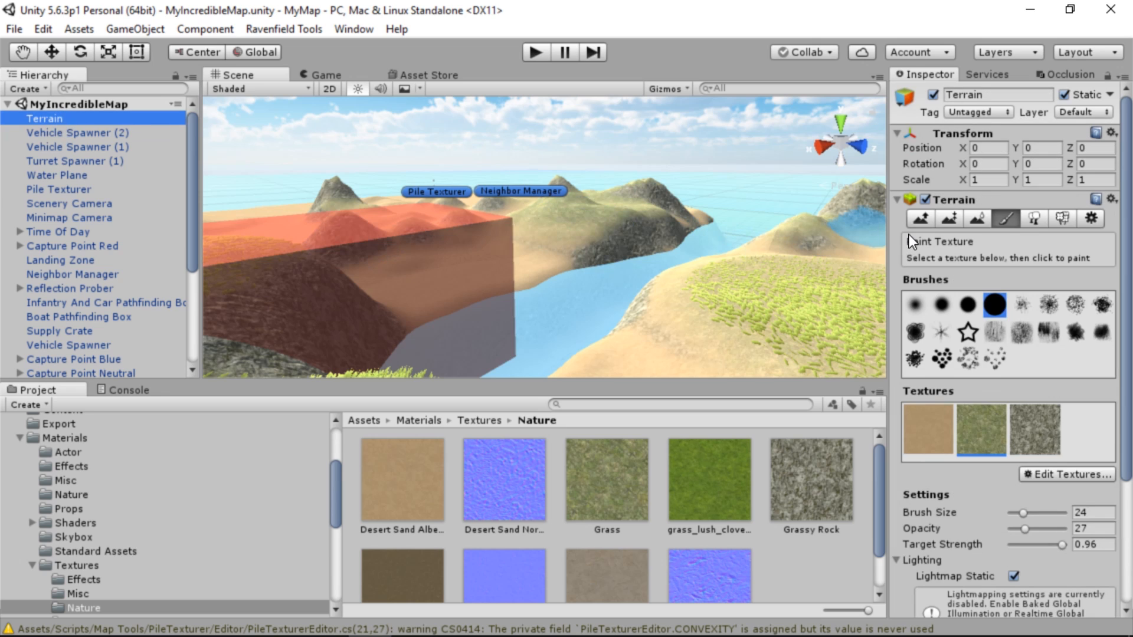
left_click(1001, 215)
left_click(922, 217)
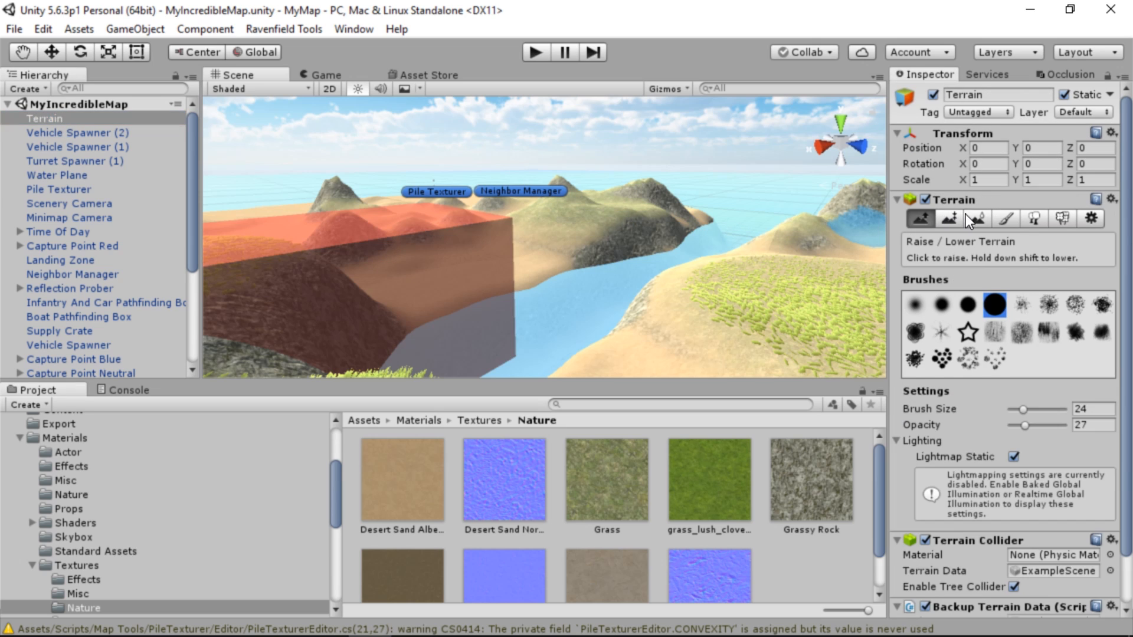
Replace the albedo of the terrain's grass paint texture with the imported grass_lush_clover image
left_click(1007, 216)
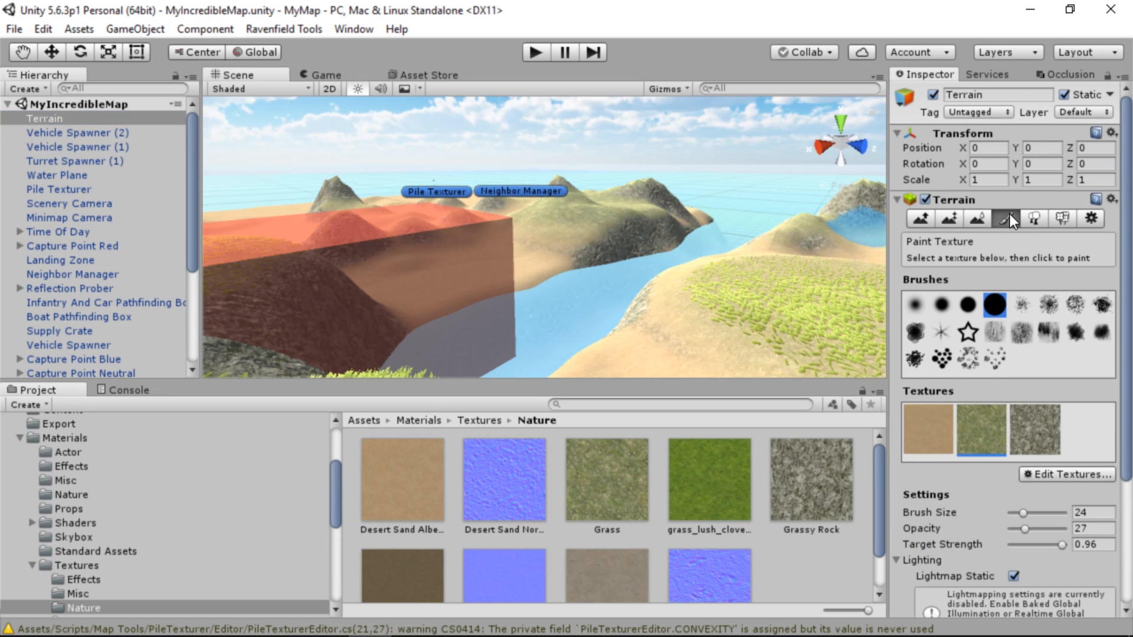
double_click(983, 419)
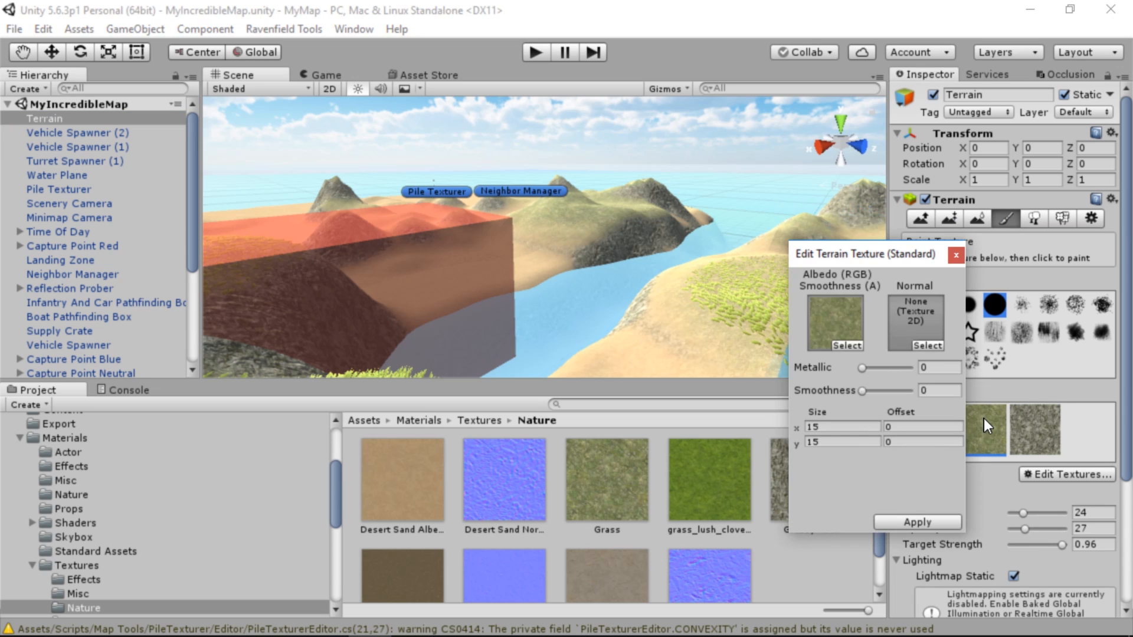
left_click_drag(881, 253, 902, 175)
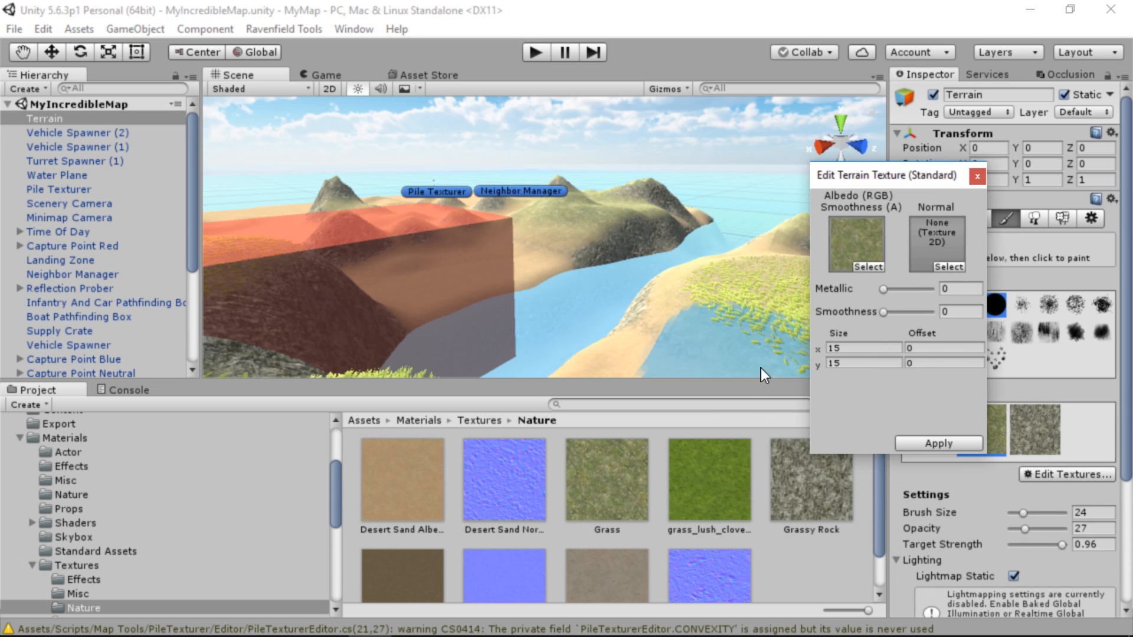
left_click_drag(728, 484, 868, 268)
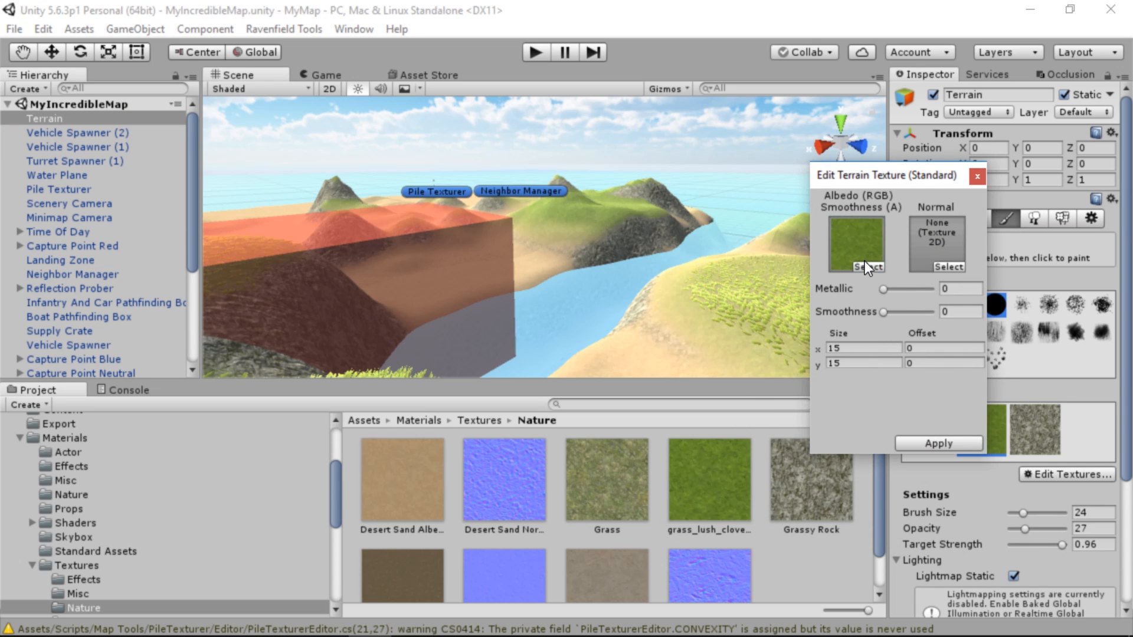
left_click(978, 177)
Inspect the new grass on the hills up close and set the grass texture's tile size to 3 in X and Y
left_click_drag(688, 222, 493, 285, "alt")
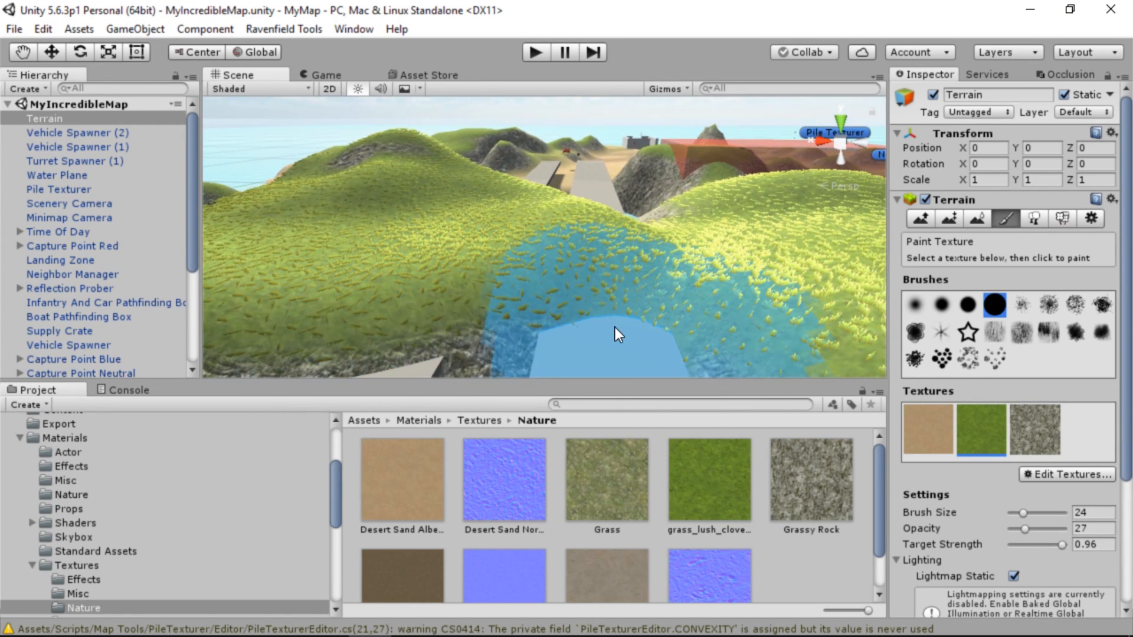
left_click_drag(589, 253, 557, 231, "alt")
key("w")
right_click_drag(557, 231, 791, 296)
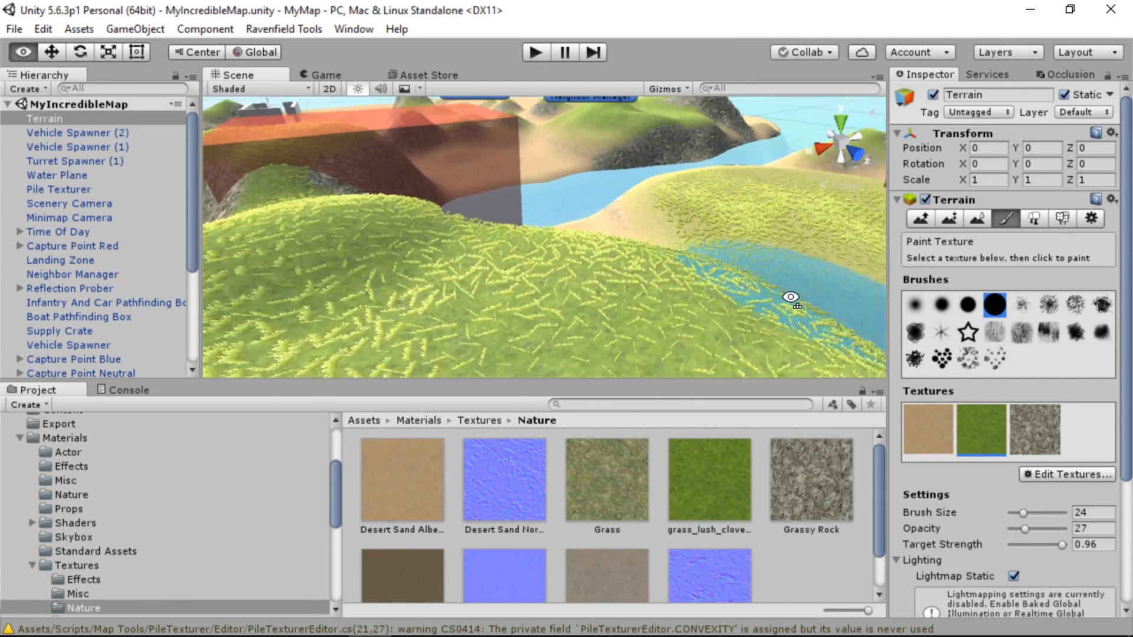
mouse_move(939, 304)
right_mouse_down()
mouse_move(952, 285)
mouse_move(706, 433)
mouse_move(644, 426)
right_mouse_up()
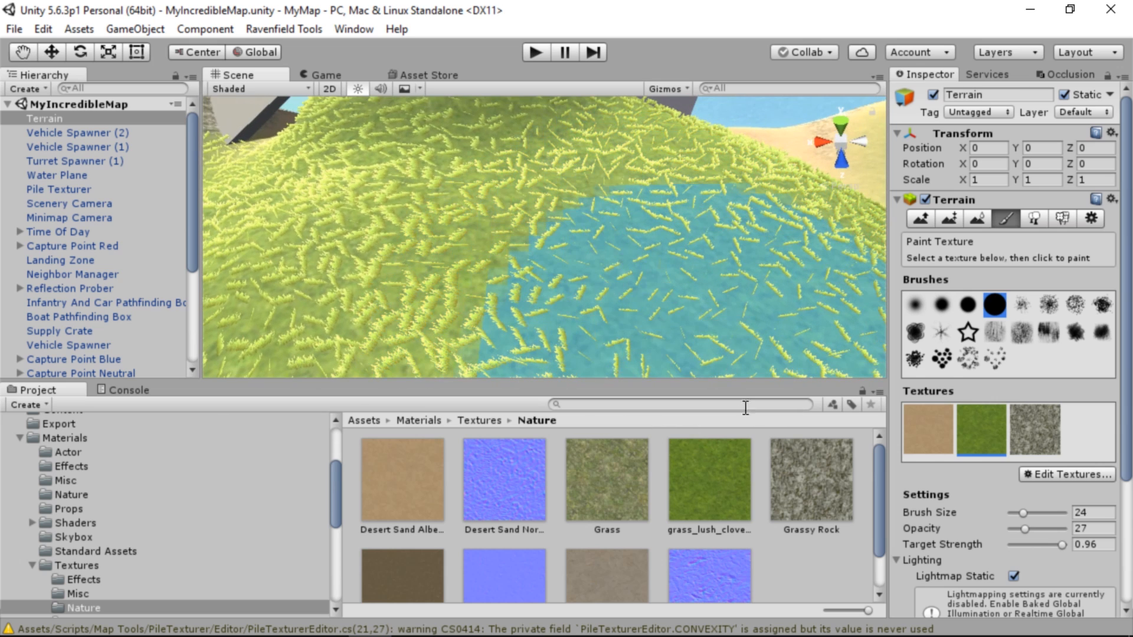
double_click(977, 437)
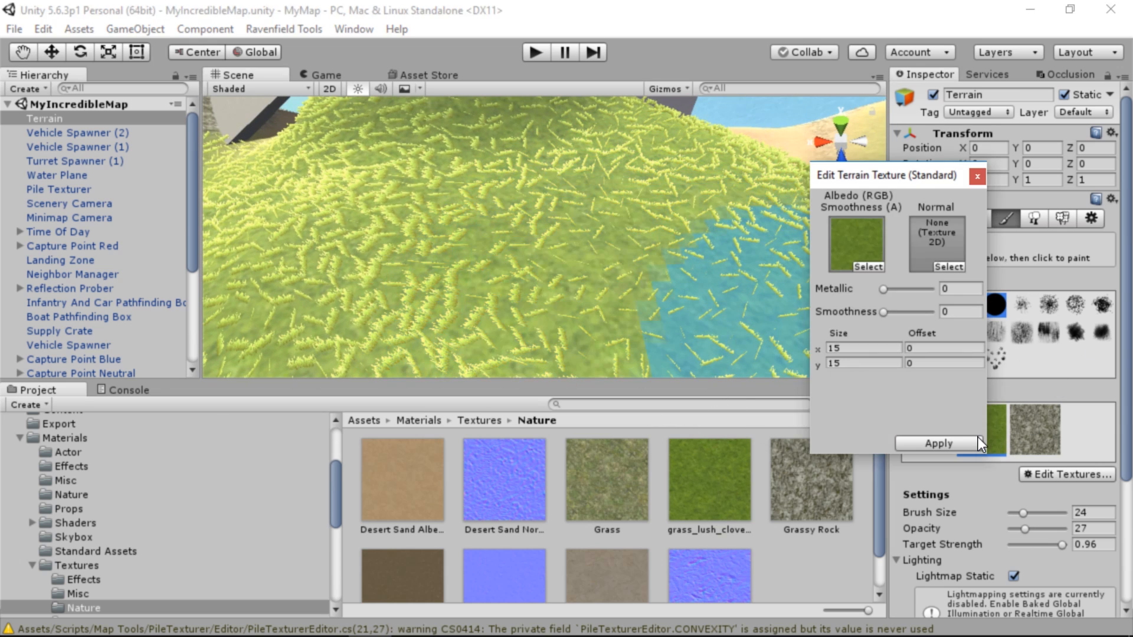
left_click(884, 352)
type("5")
key("Tab")
type("5")
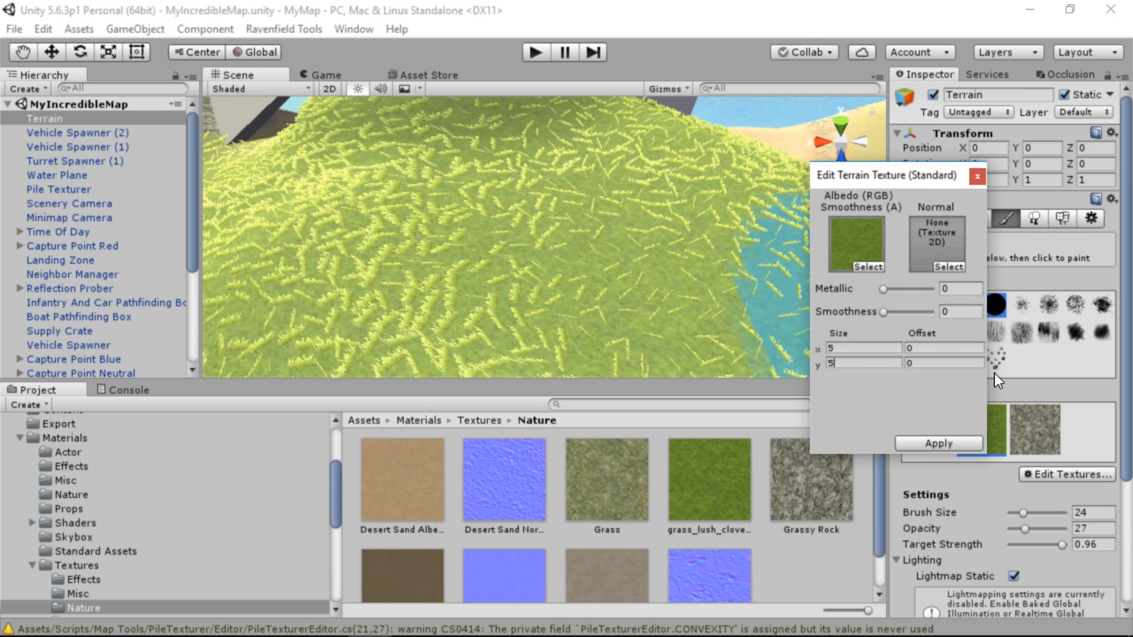
key("shift+Tab")
type("3")
key("Tab")
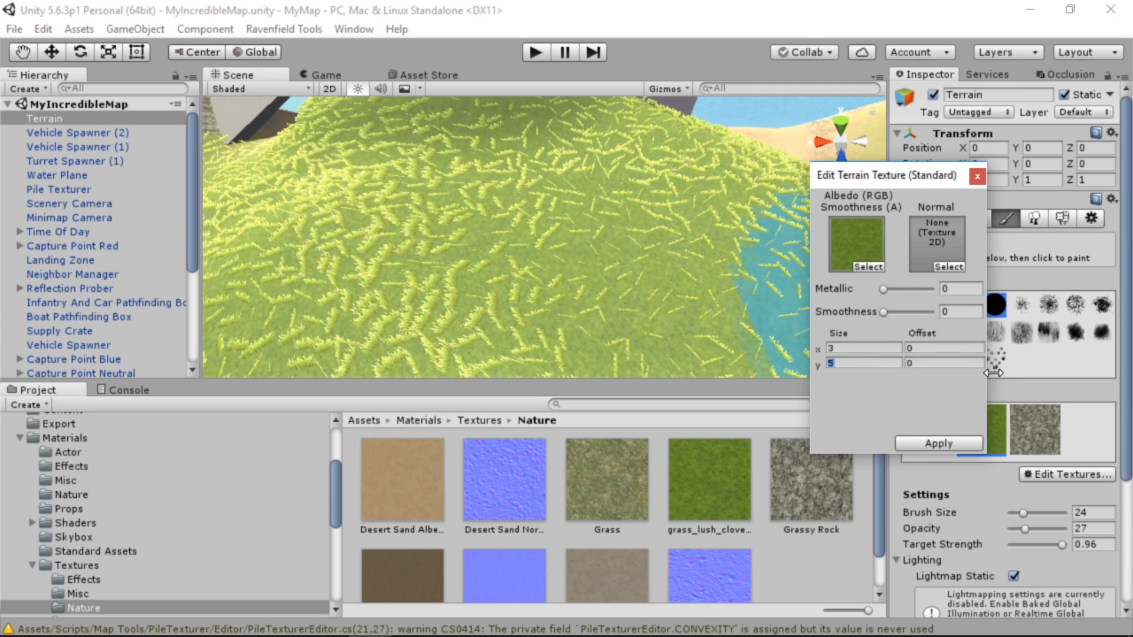
type("3")
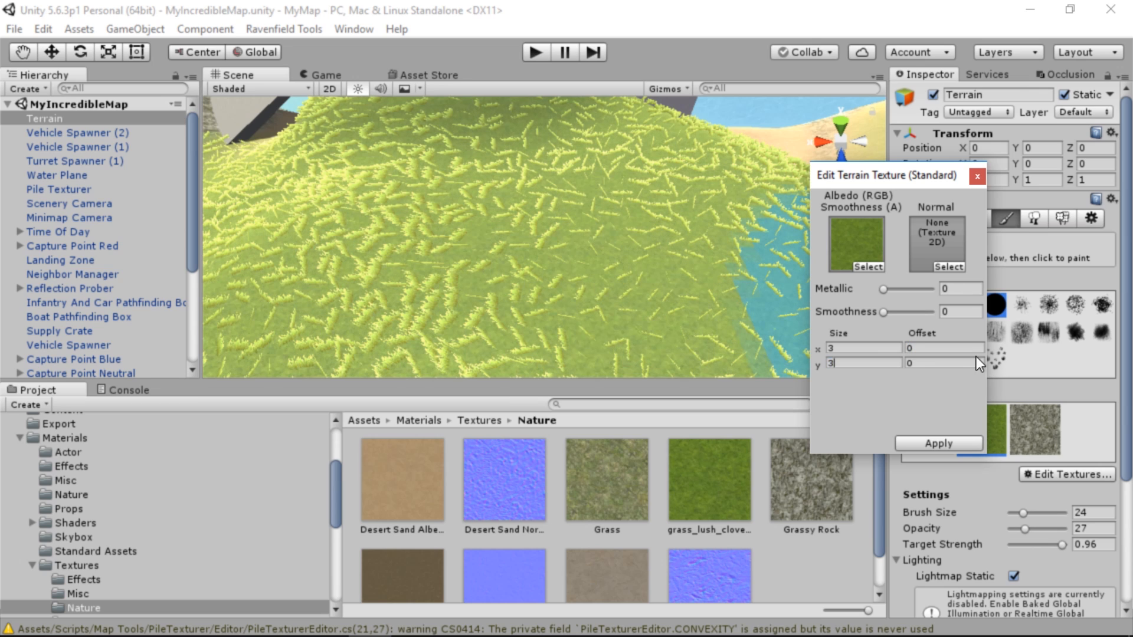
Test the map in Ravenfield, walking through the grass to examine the ground texture's scale up close
left_click(678, 342)
key("ctrl+e")
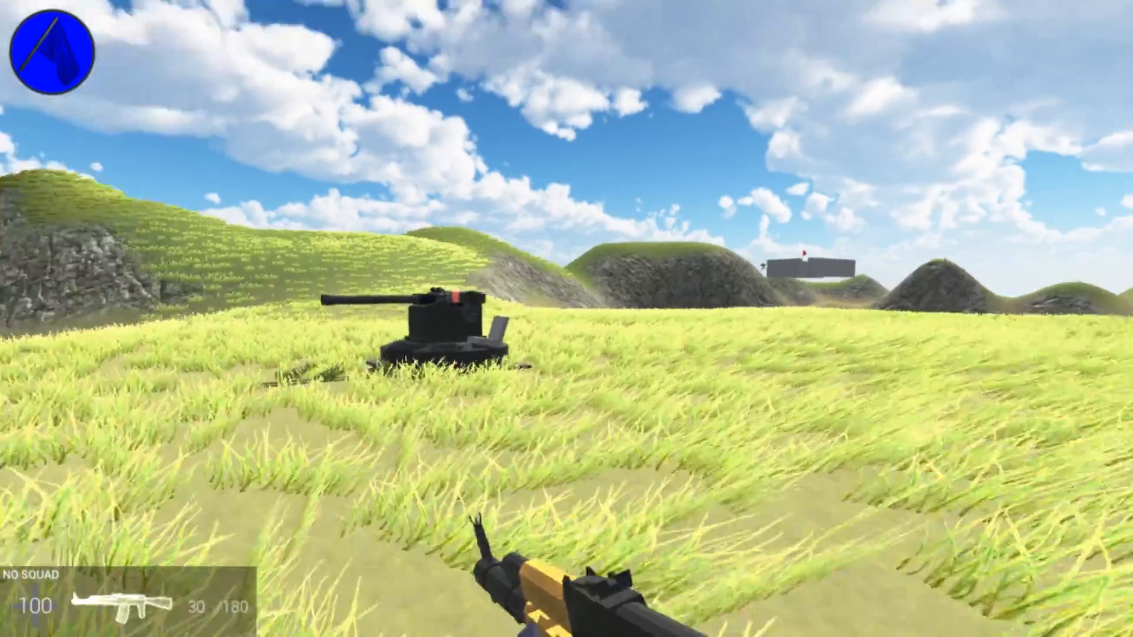
key("w")
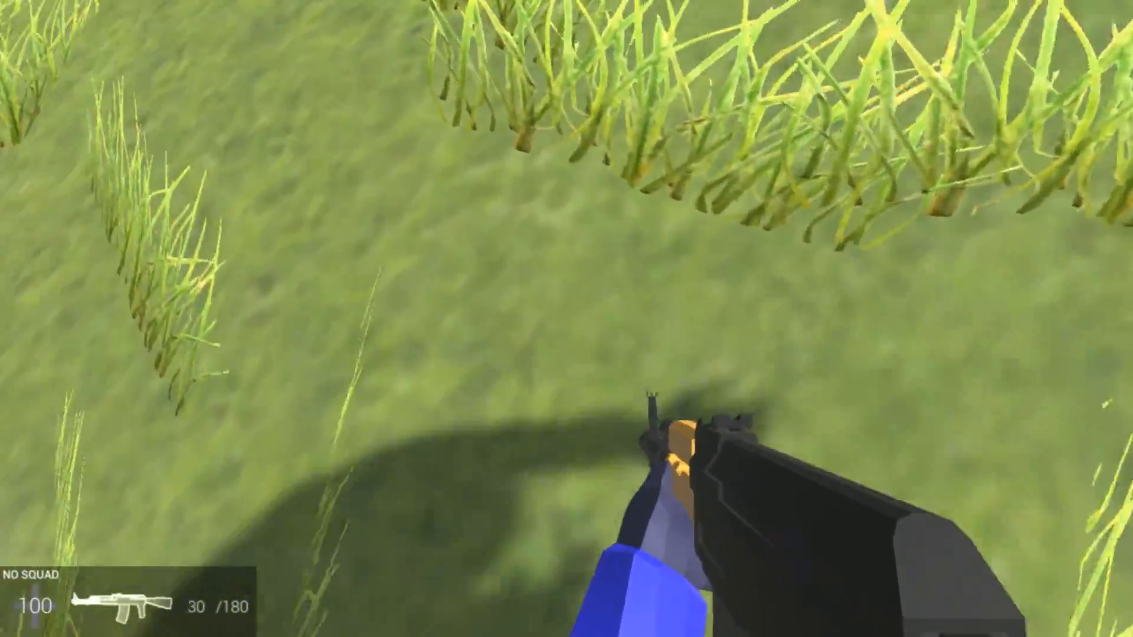
key("w")
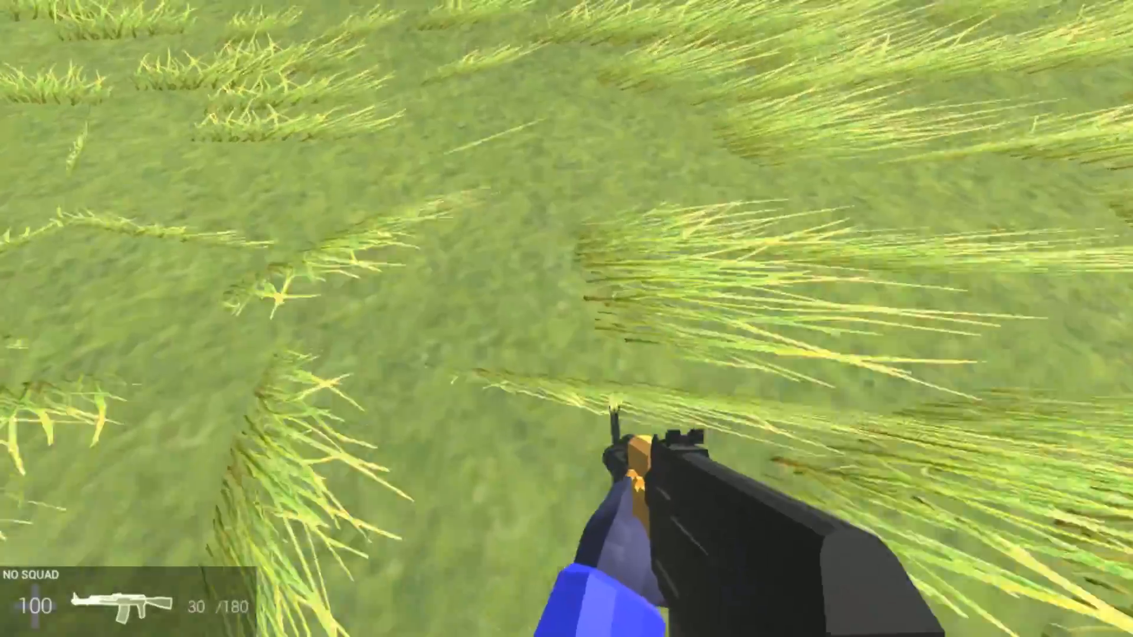
key("w")
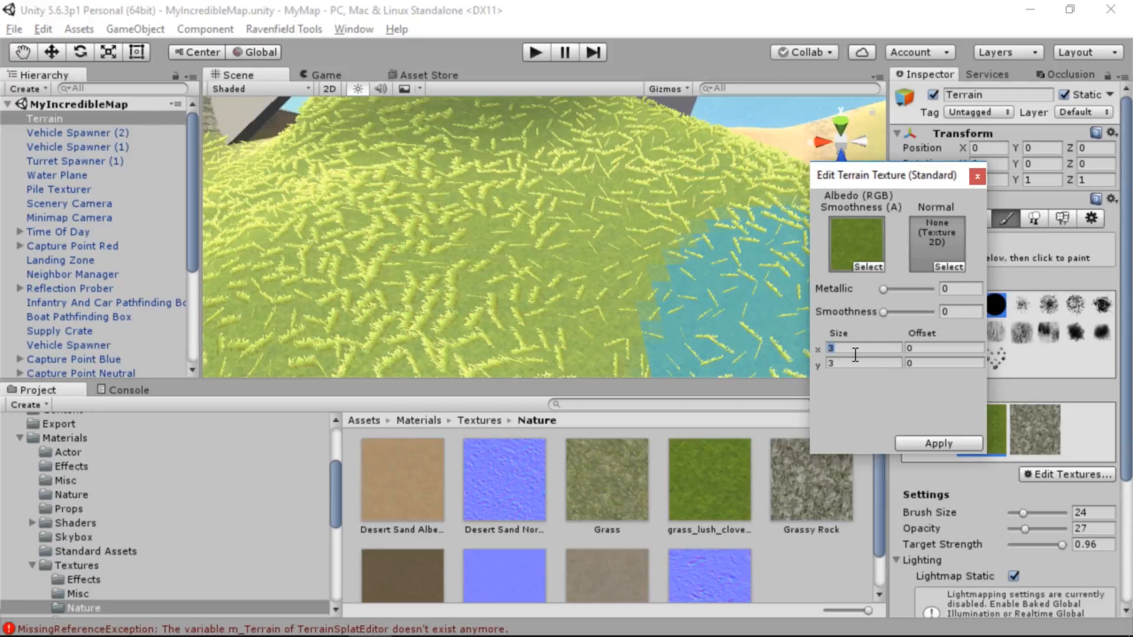
Set the grass texture's tile size to 1 in X and Y and view the ground up close
type("1")
left_click(855, 363)
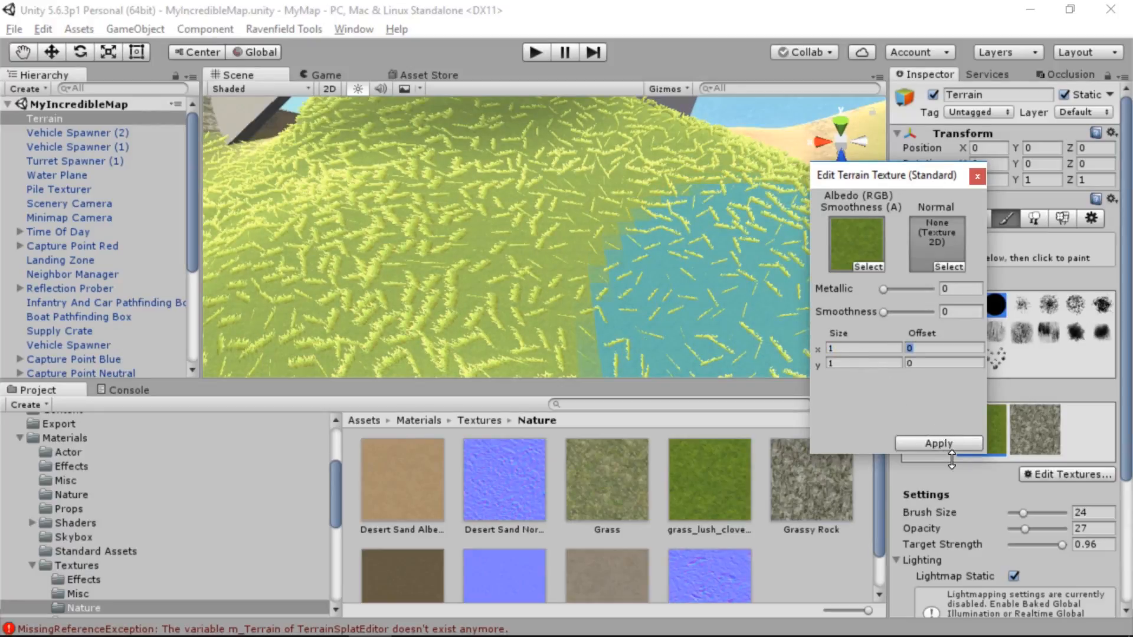
mouse_move(655, 254)
right_mouse_down()
mouse_move(621, 389)
mouse_move(760, 100)
mouse_move(908, 29)
right_mouse_up()
key("w")
View the grass_lush_clover_01_B image at full size, and return to the map project
left_click(691, 475)
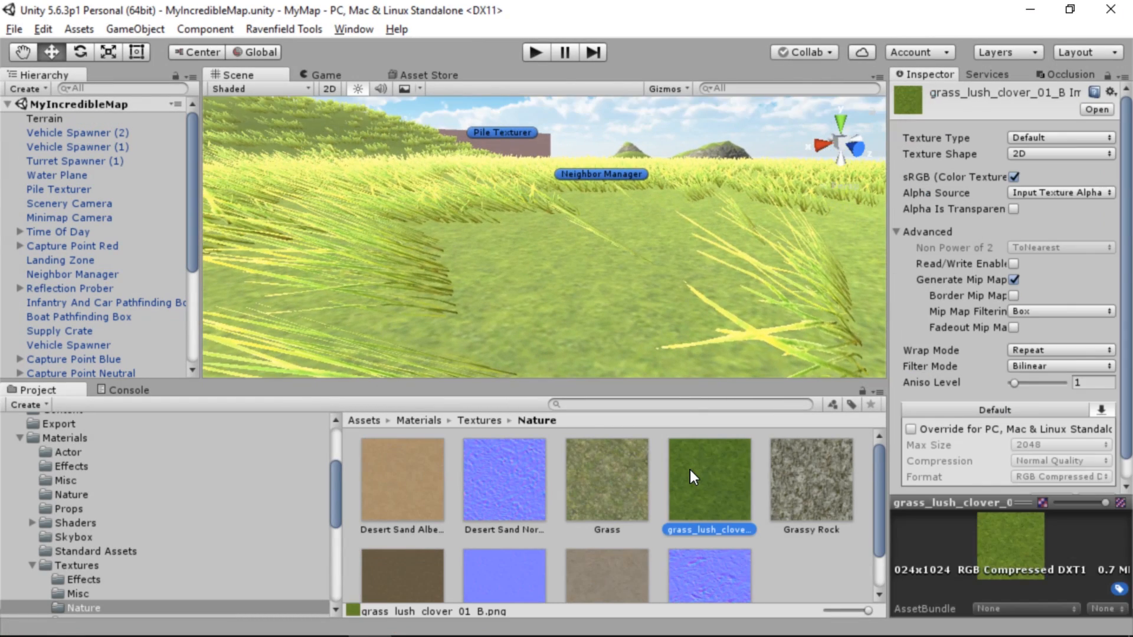
double_click(689, 470)
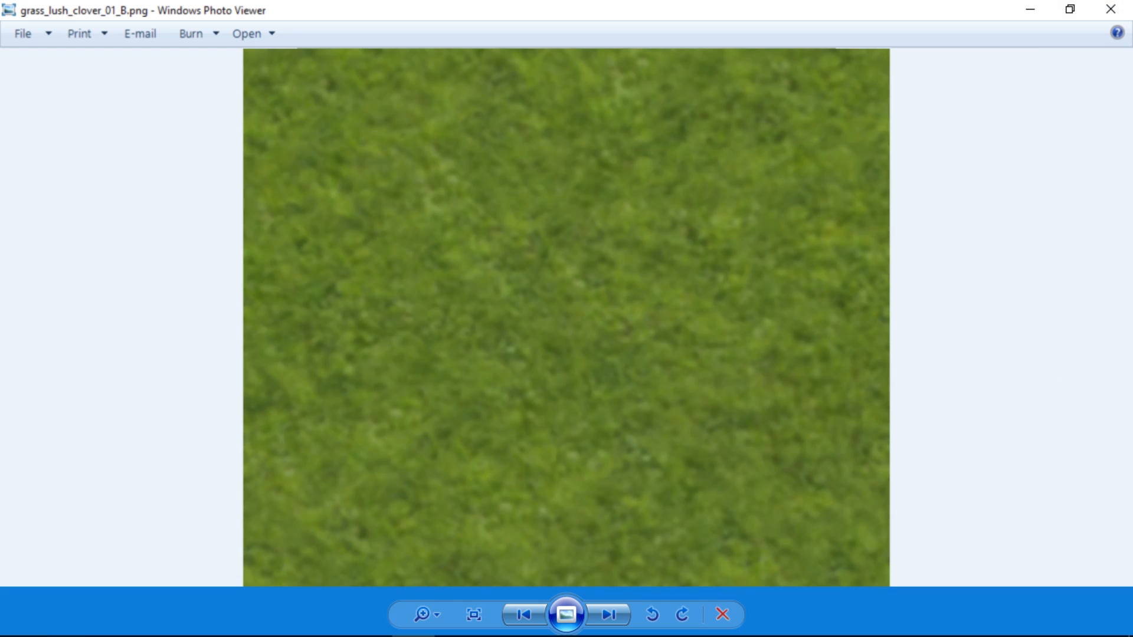
key("alt+Tab")
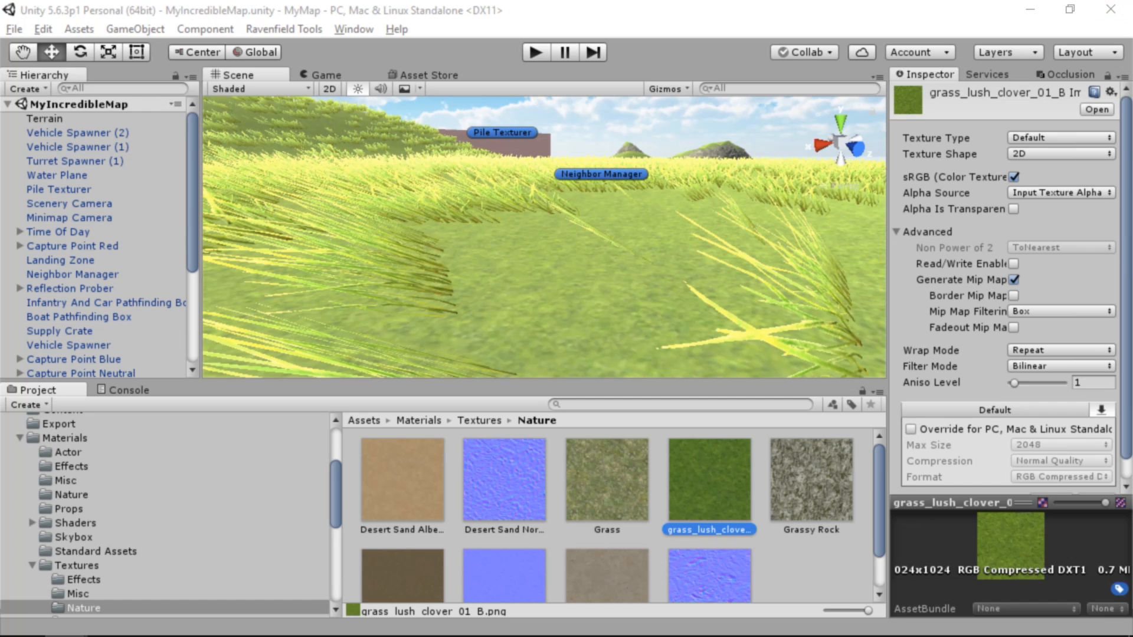
Import 0206 060x2 gld01.png from the terrains_grass_prack_01 folder into the Nature textures and make it the albedo of the terrain's grass texture
key("alt+Tab")
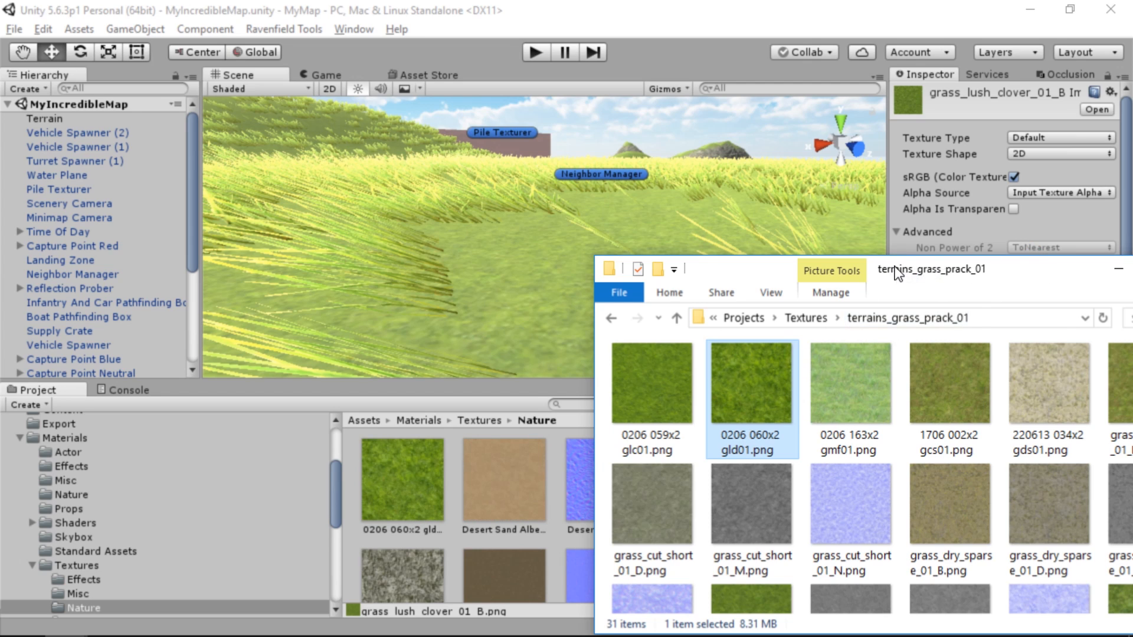
left_click_drag(898, 272, 1132, 272)
left_click(84, 117)
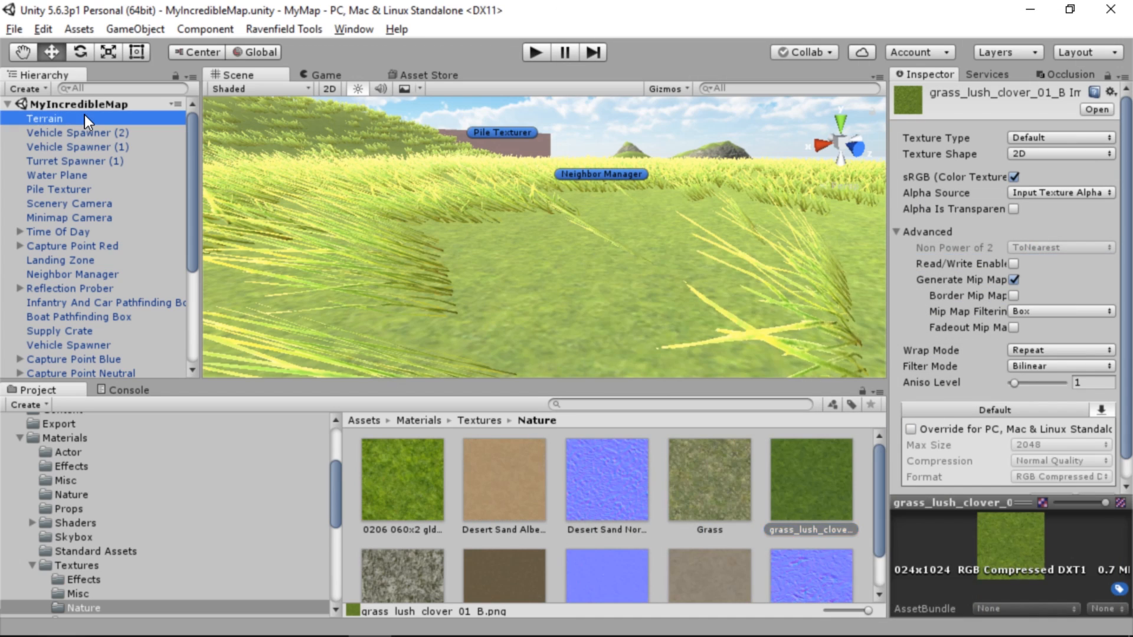
left_click(1011, 218)
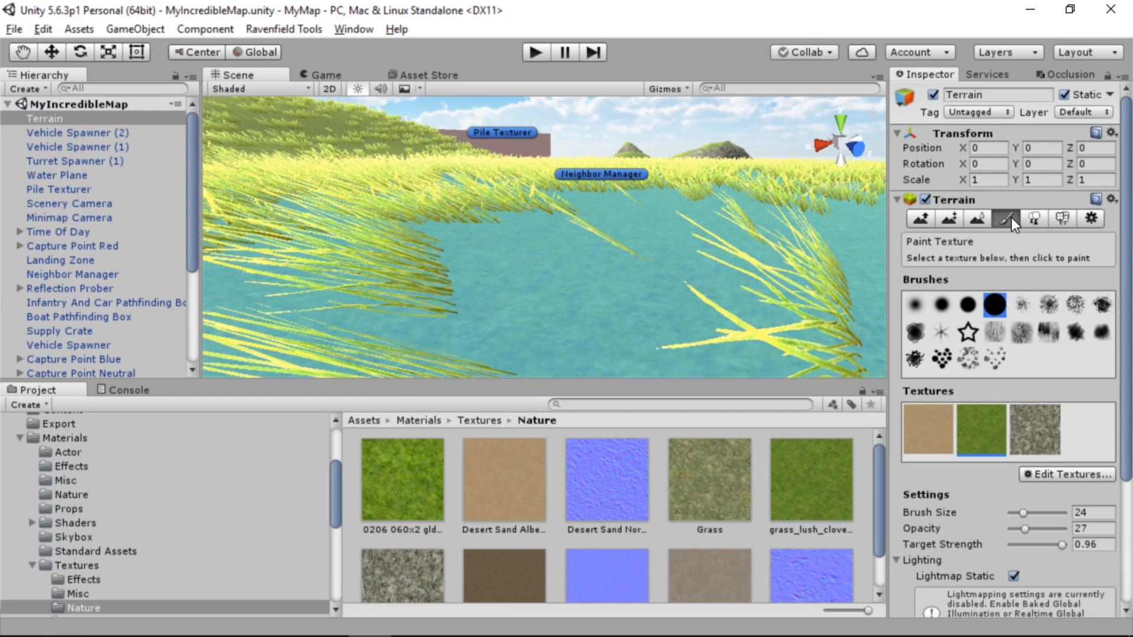
double_click(972, 430)
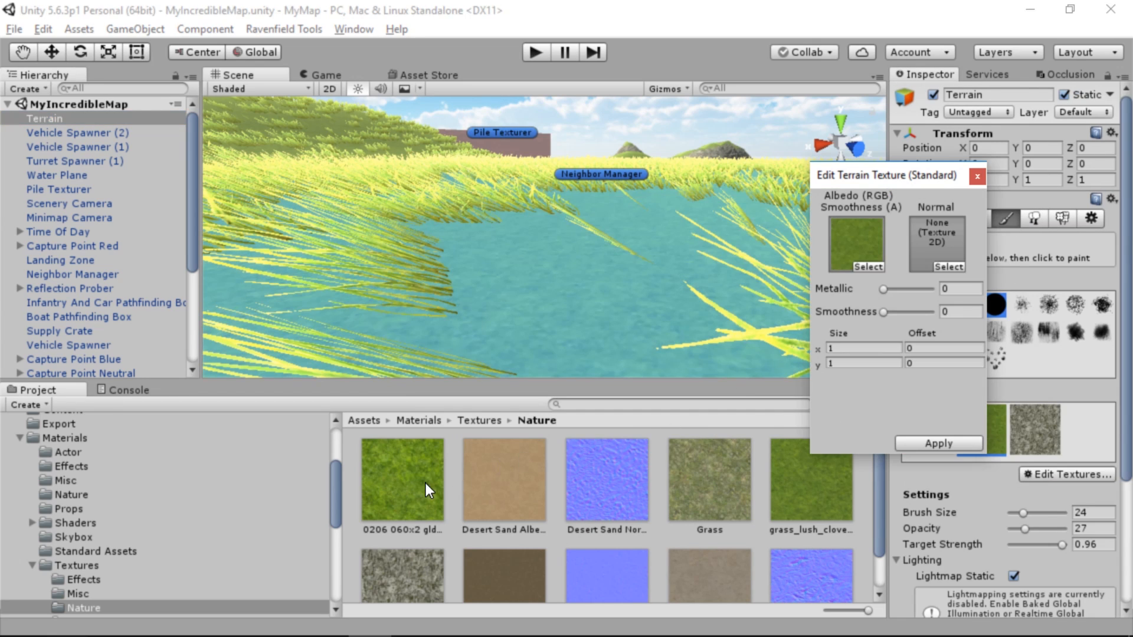
left_click_drag(426, 483, 852, 250)
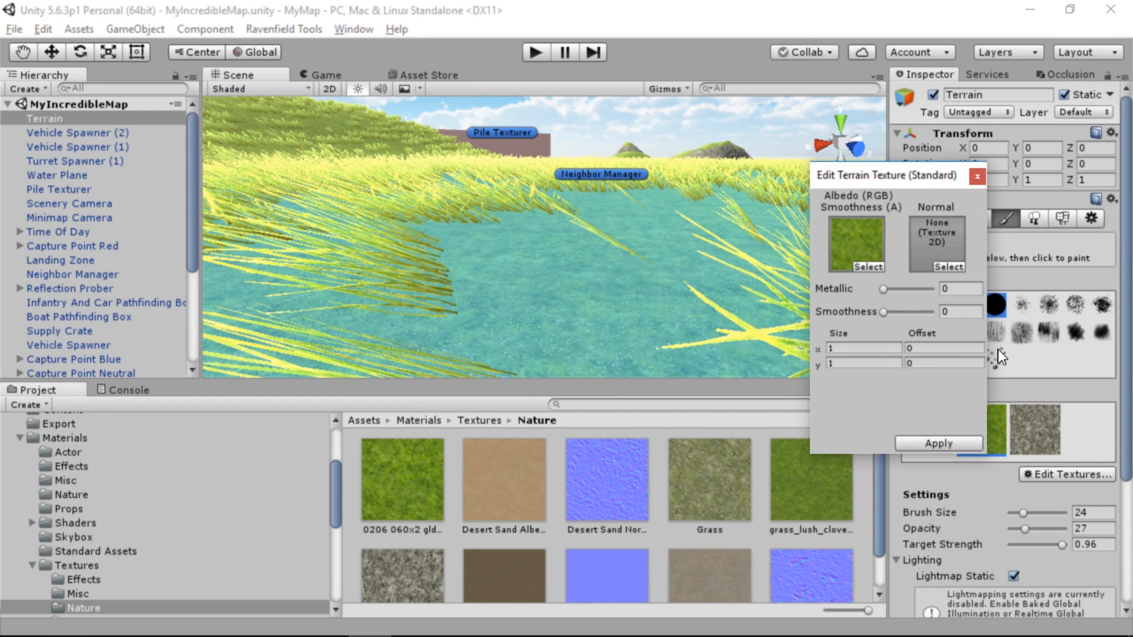
left_click(939, 443)
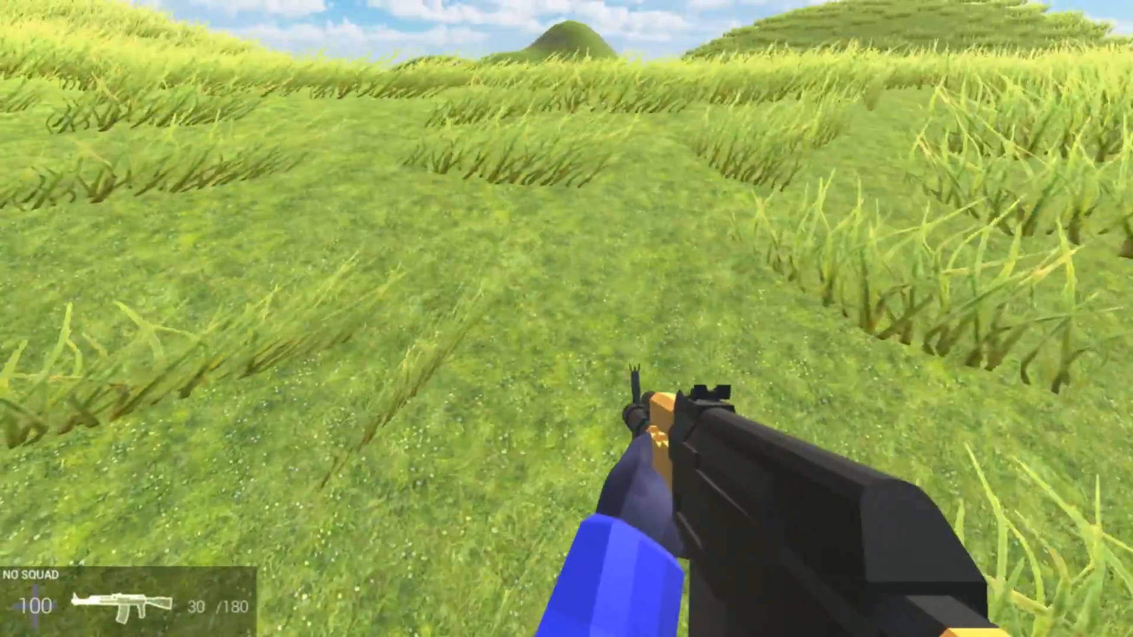
Test the map in Ravenfield, walking over the grassy hills to examine the replaced ground texture
key("w")
key("w")
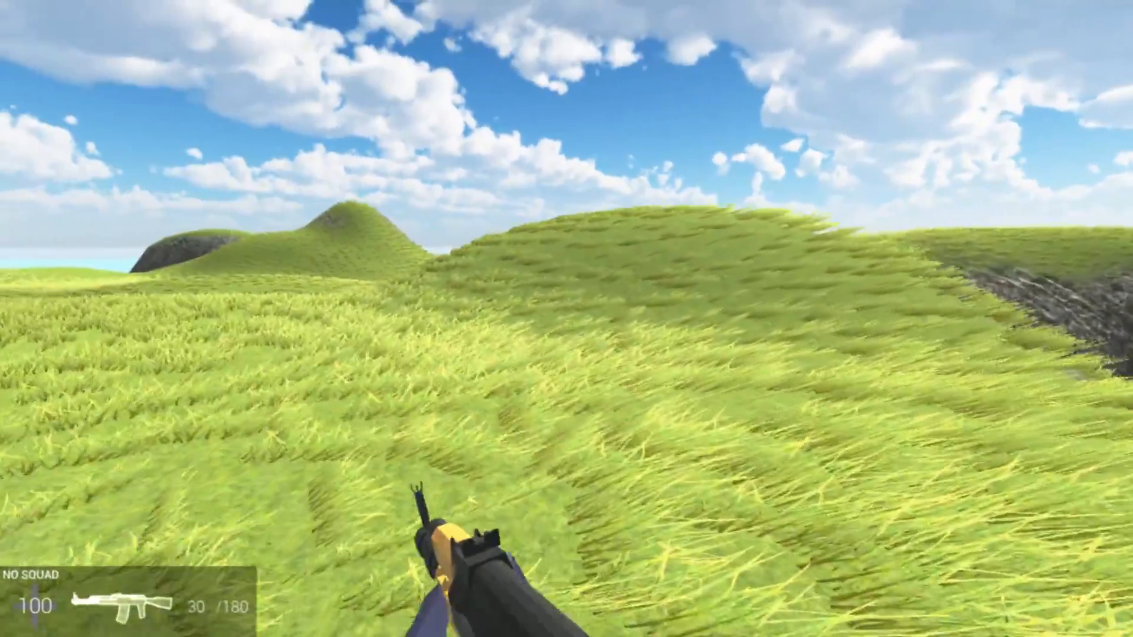
key("w")
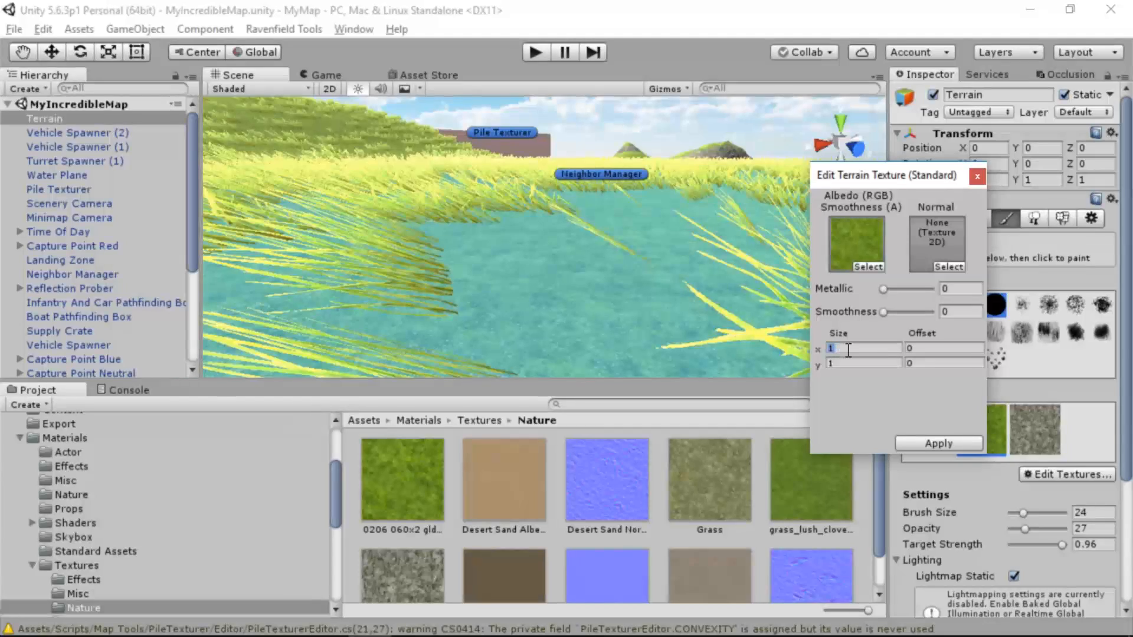
Set the terrain grass texture's tile size to 2 in X and Y and apply it
type("22")
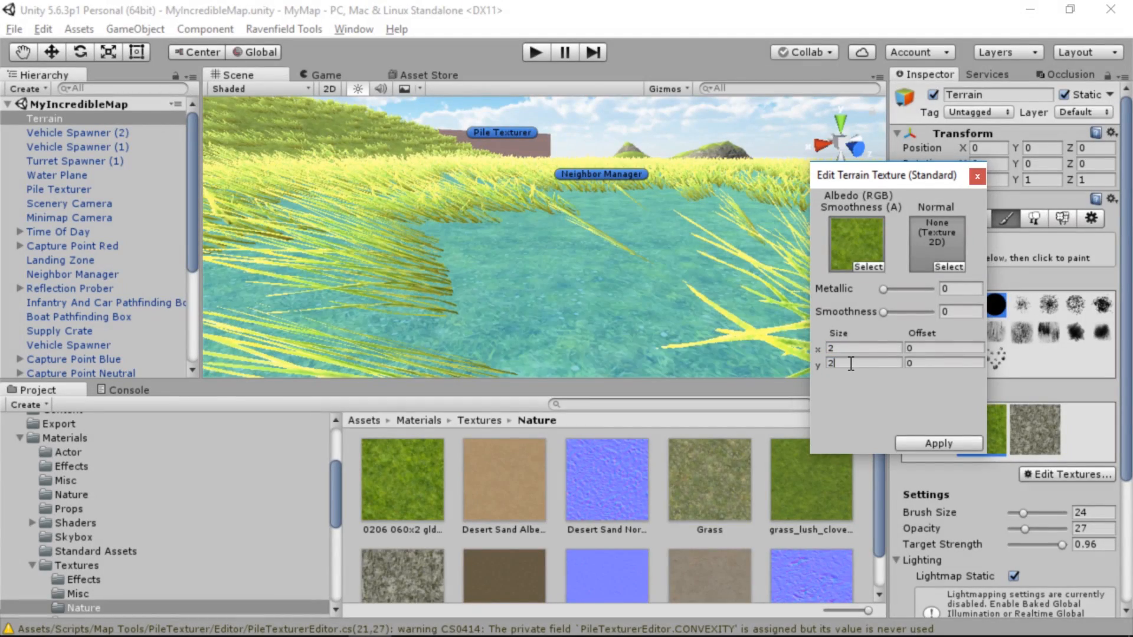
left_click(904, 440)
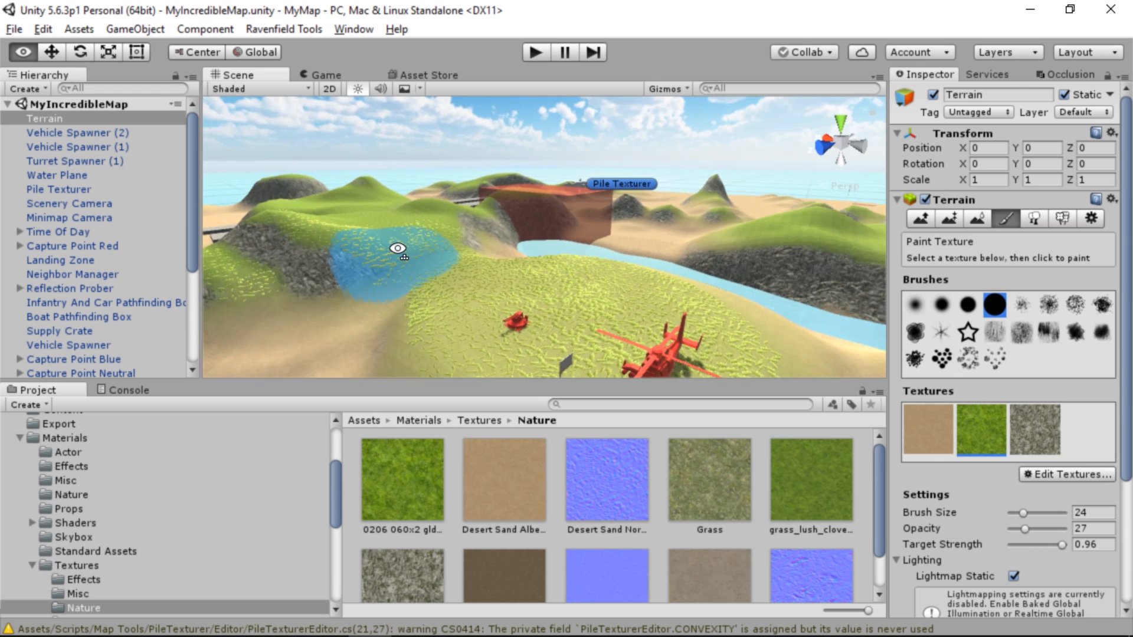
right_click_drag(397, 249, 457, 291)
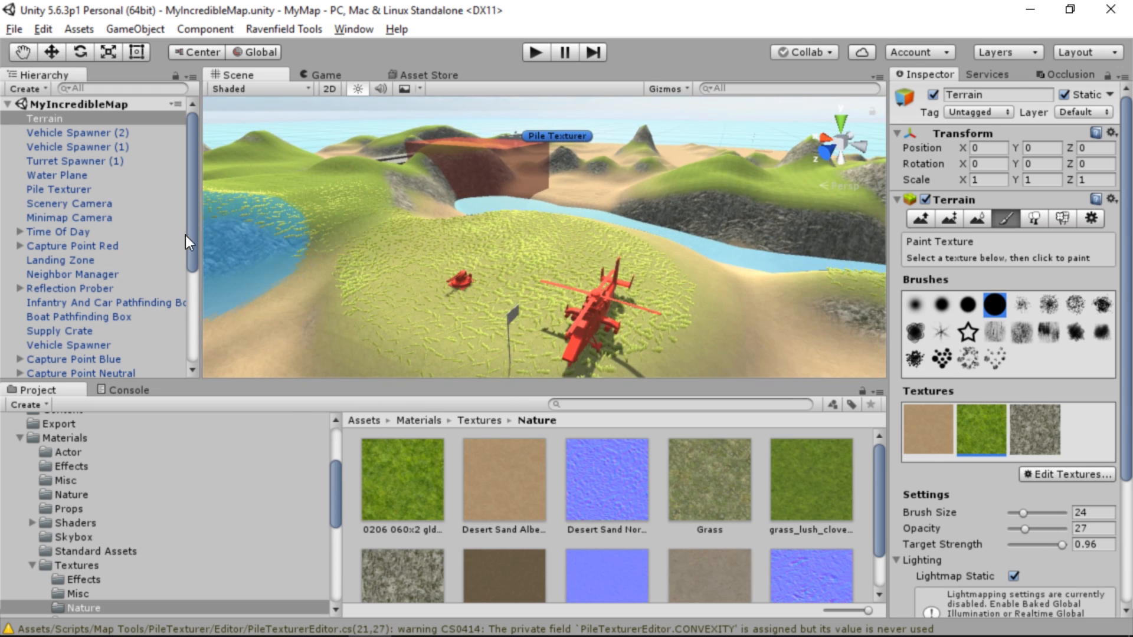
Look through the scene's spawners, water plane, cameras, landing zone, Time Of Day and Capture Point Red for the object of the helicopter hill's flag
double_click(61, 134)
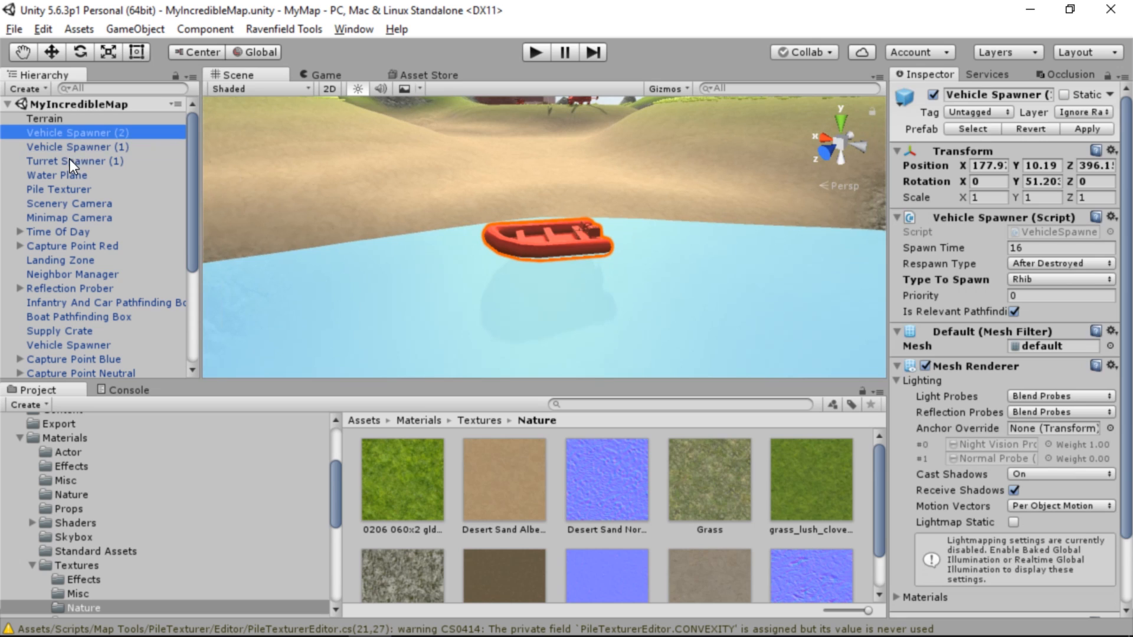
double_click(69, 159)
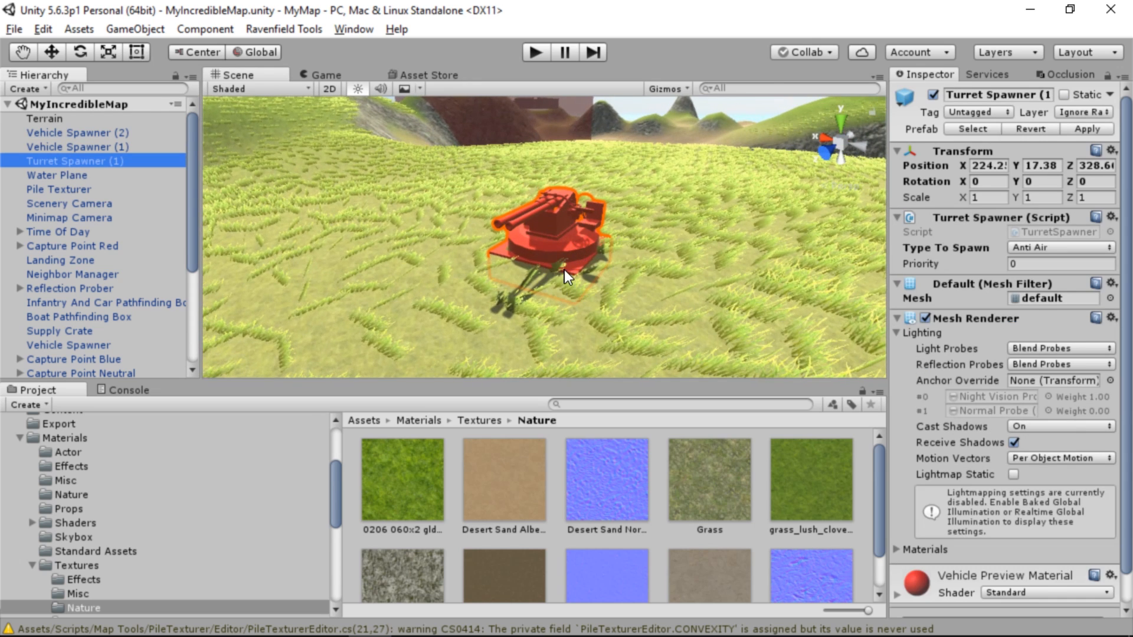
right_click_drag(558, 260, 583, 241)
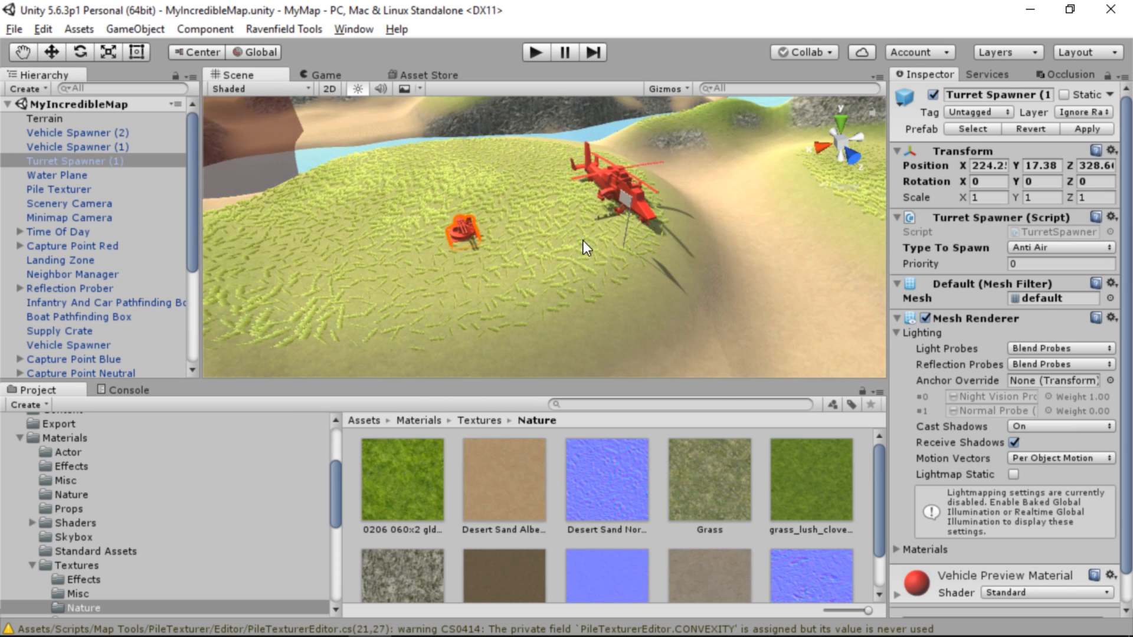
left_click(623, 247)
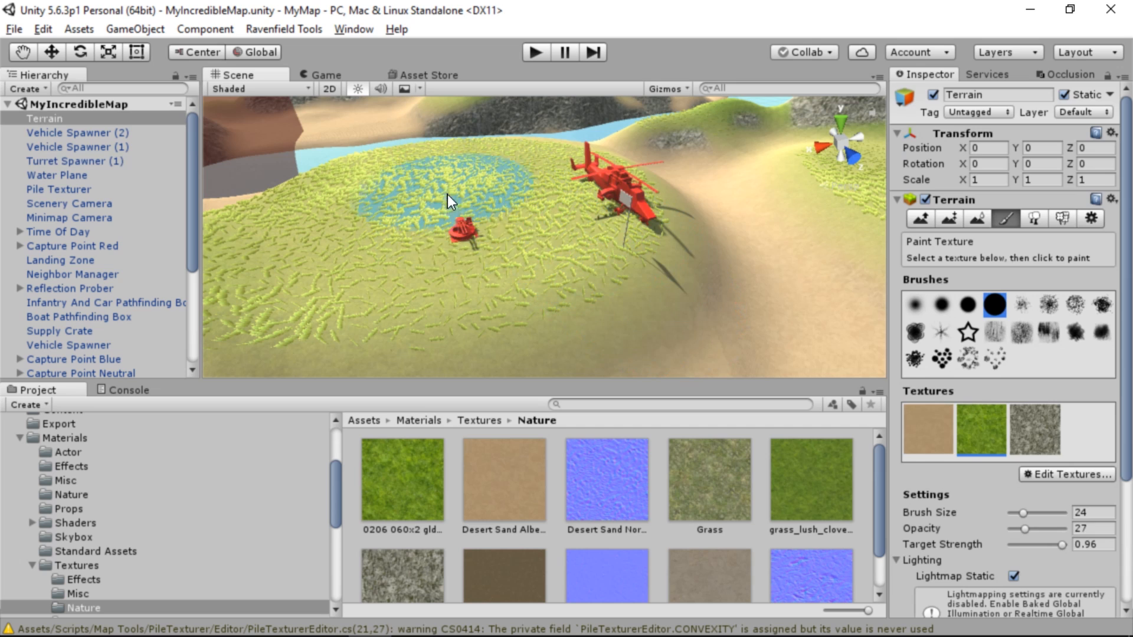
left_click(88, 161)
left_click(69, 177)
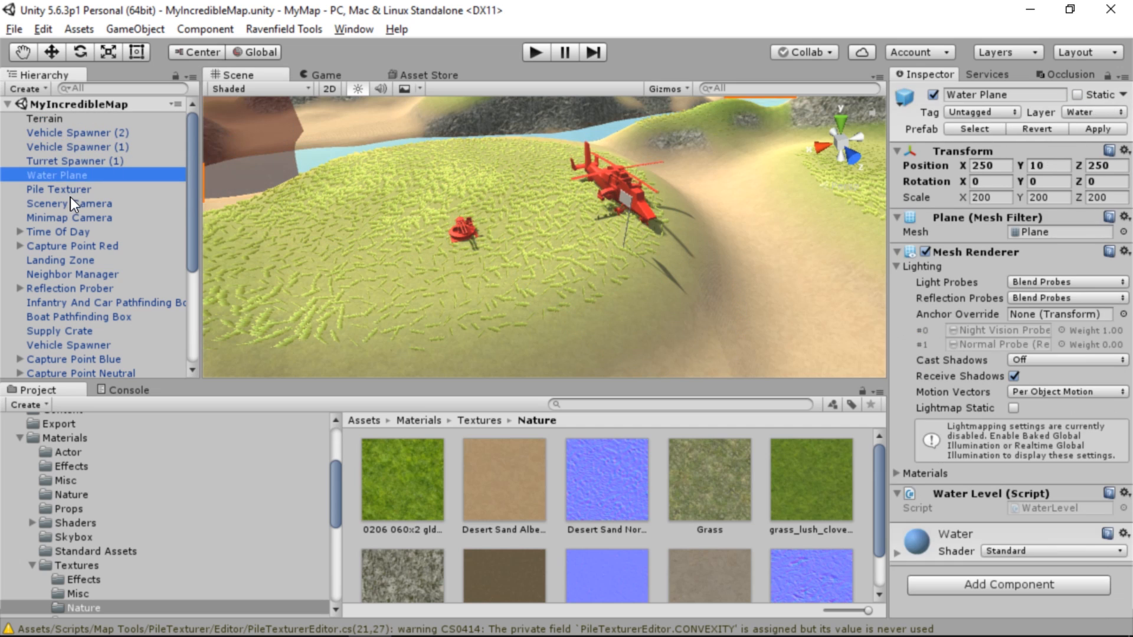
left_click(71, 202)
left_click(80, 218)
left_click(91, 260)
left_click(102, 236)
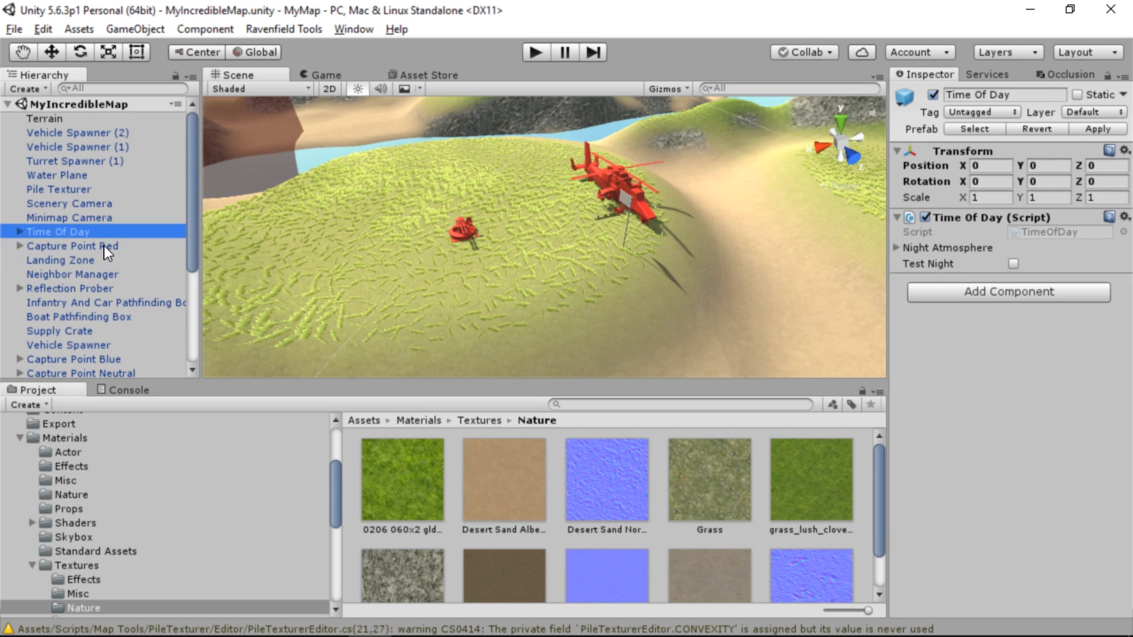
left_click(104, 246)
Move Capture Point Blue along X across the hilltop, away from the attack helicopter spawner
left_click(88, 146)
left_click(59, 53)
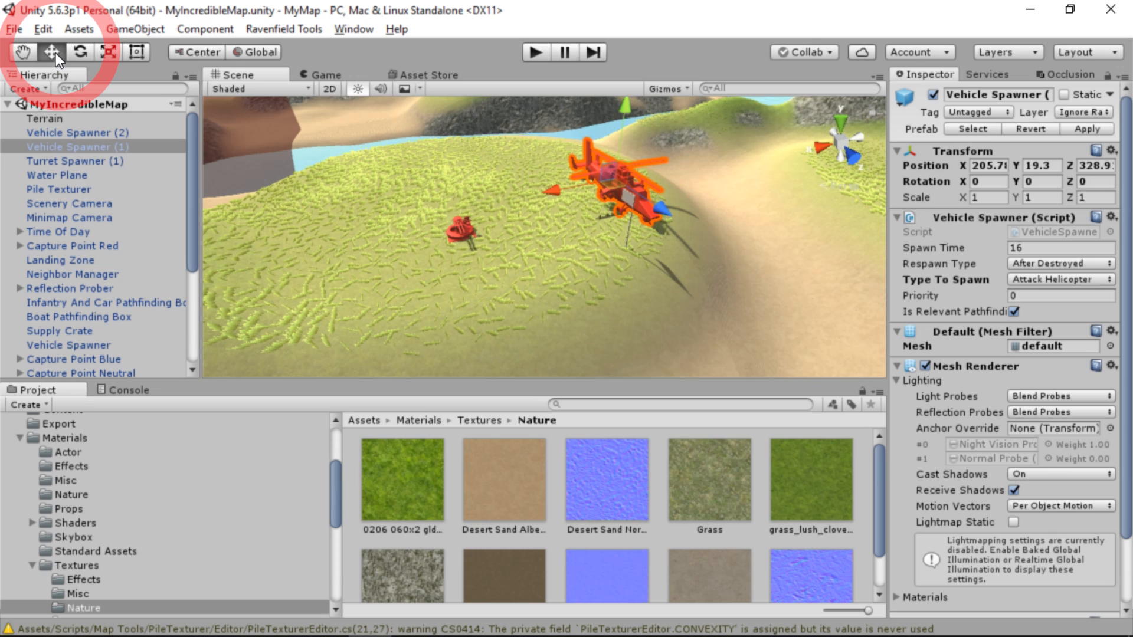
left_click(635, 225)
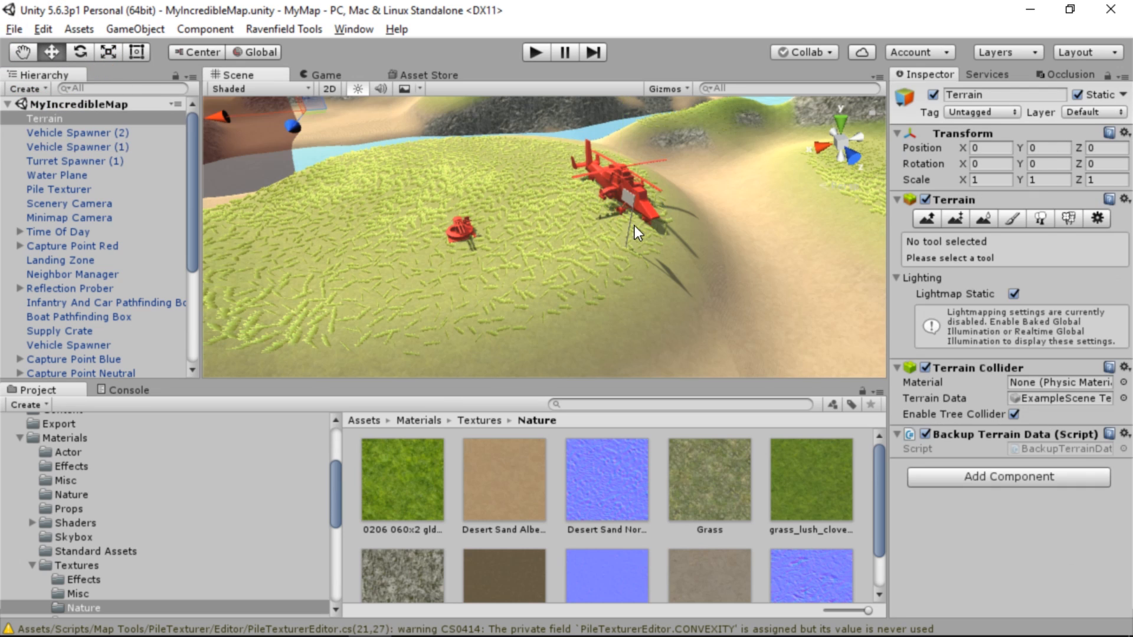
left_click(626, 201)
left_click(623, 195)
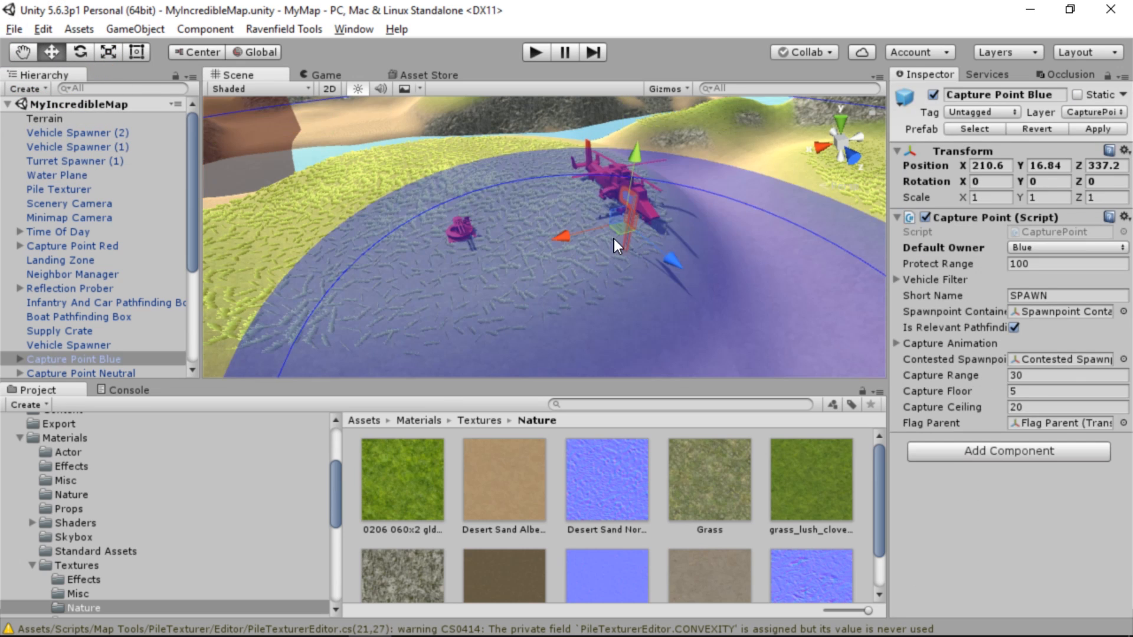
left_click_drag(568, 238, 453, 205)
mouse_move(559, 243)
left_mouse_down("alt")
mouse_move(503, 233)
mouse_move(661, 231)
mouse_move(786, 192)
mouse_move(561, 241)
left_mouse_up("alt")
Move the anti-air turret spawner across the hilltop to about X 229.7, Z 334.6
left_click(573, 243)
left_click_drag(635, 253, 309, 275, "alt")
key("f")
left_click_drag(567, 209, 515, 199, "alt")
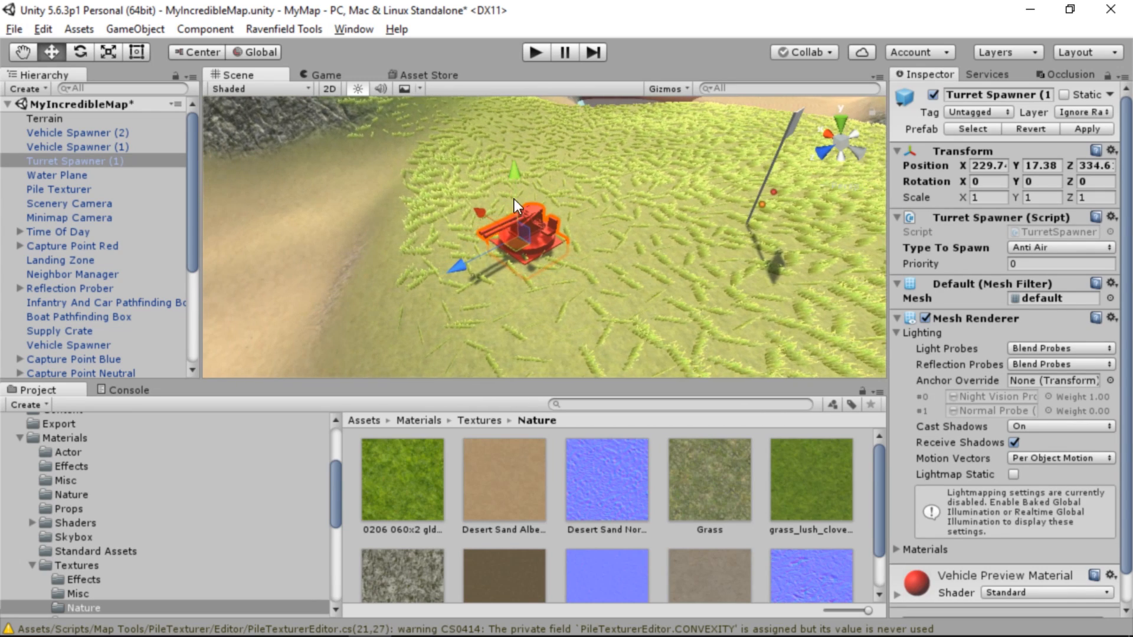
Rotate the anti-air turret spawner, and turn the attack helicopter spawner to about 155.5 degrees around Y
left_click(81, 53)
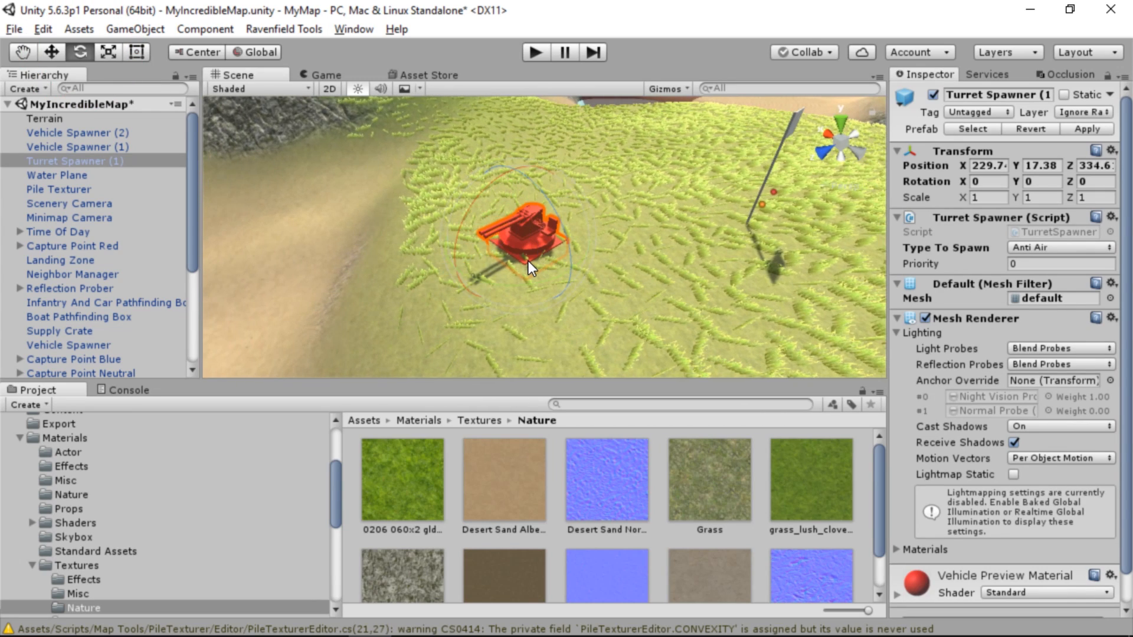
left_click_drag(515, 285, 105, 190)
double_click(77, 146)
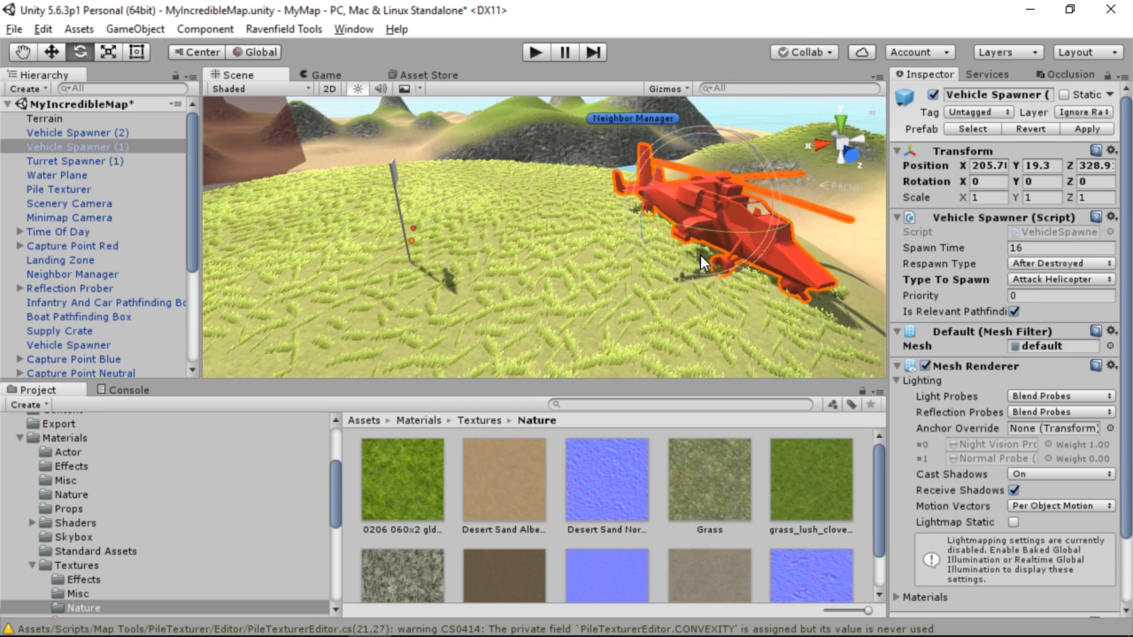
left_click_drag(707, 228, 215, 160)
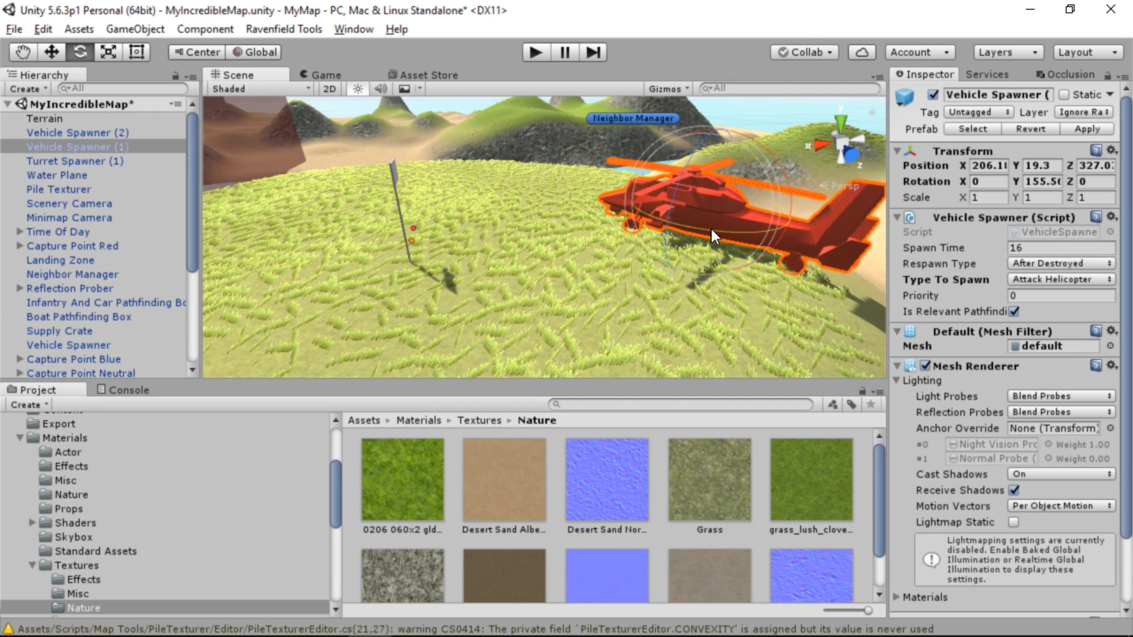
Move the Avoidance Box off the hill beside the bridges to about X 243.6, Z 252.4
left_click_drag(712, 230, 458, 223, "alt")
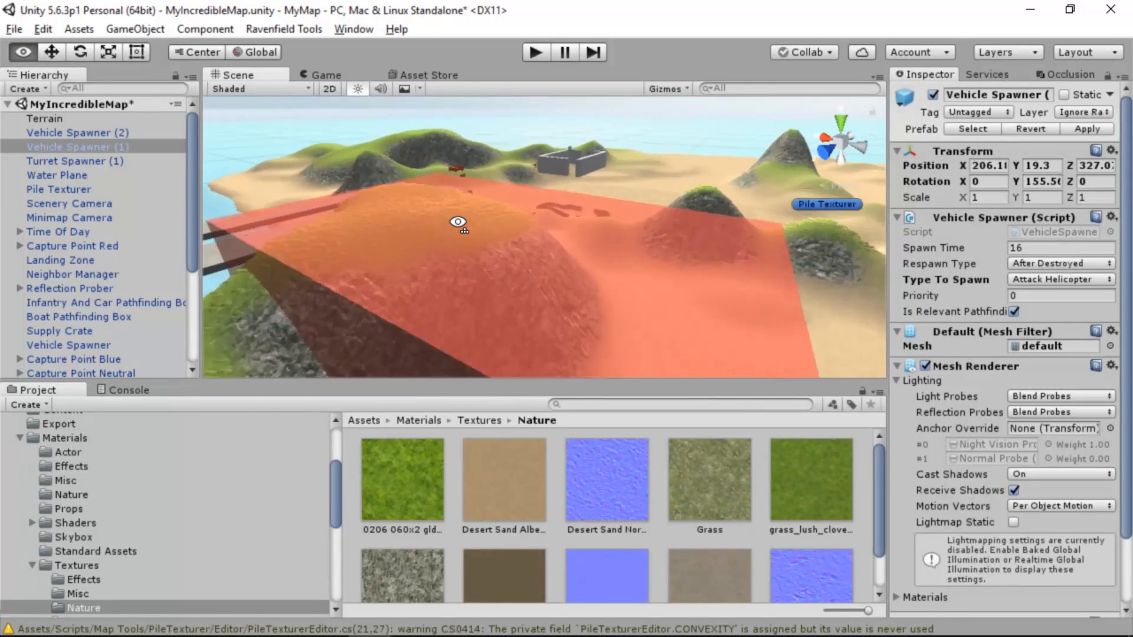
key("w")
right_click_drag(458, 223, 458, 223)
key("s")
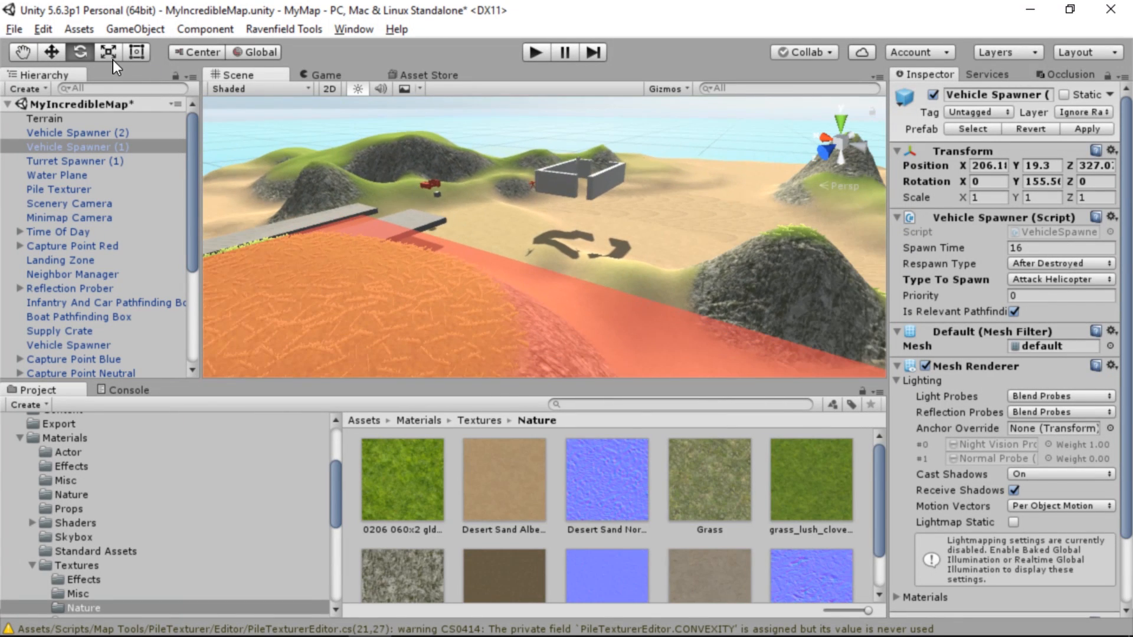
left_click(47, 52)
key("s")
right_click_drag(565, 282, 614, 295)
left_click(613, 295)
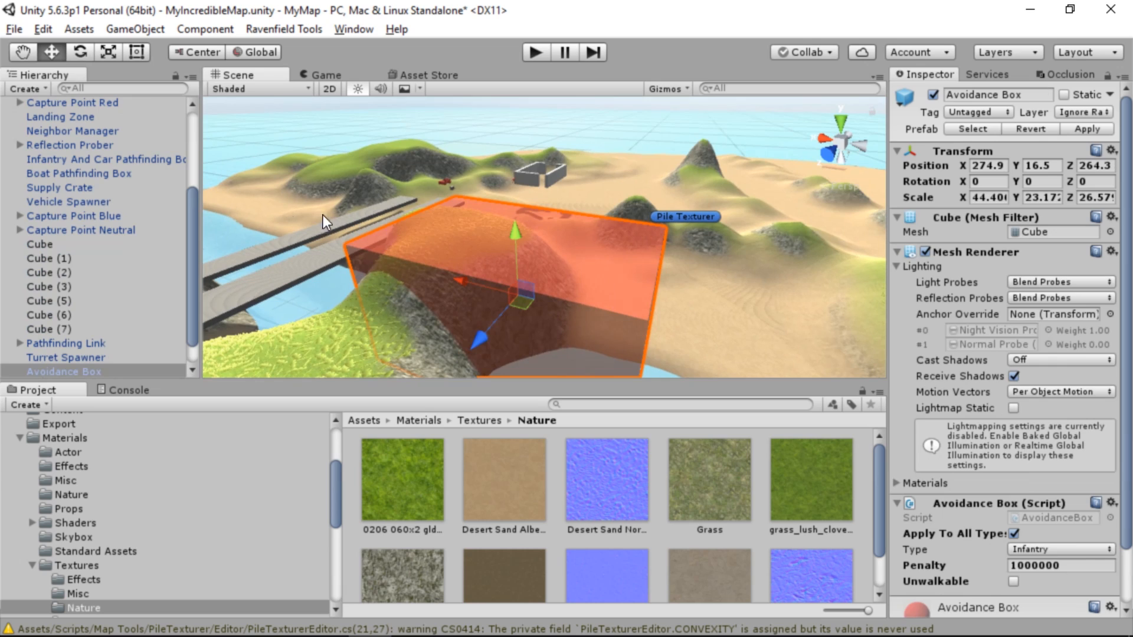
scroll(59, 301, "down", 2)
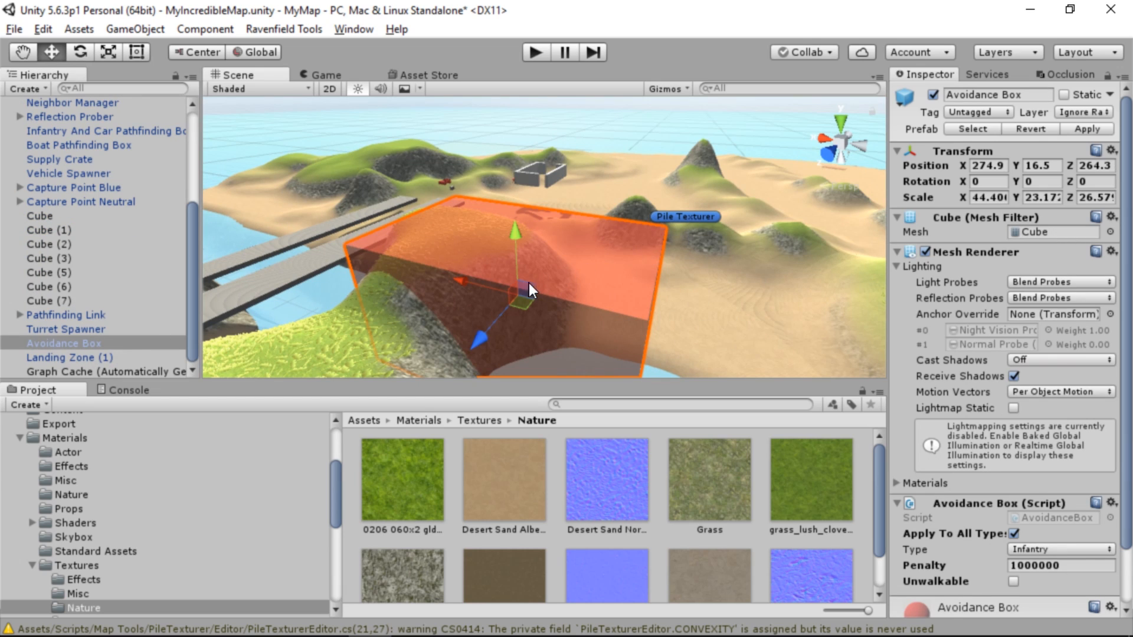
right_click_drag(540, 257, 567, 317)
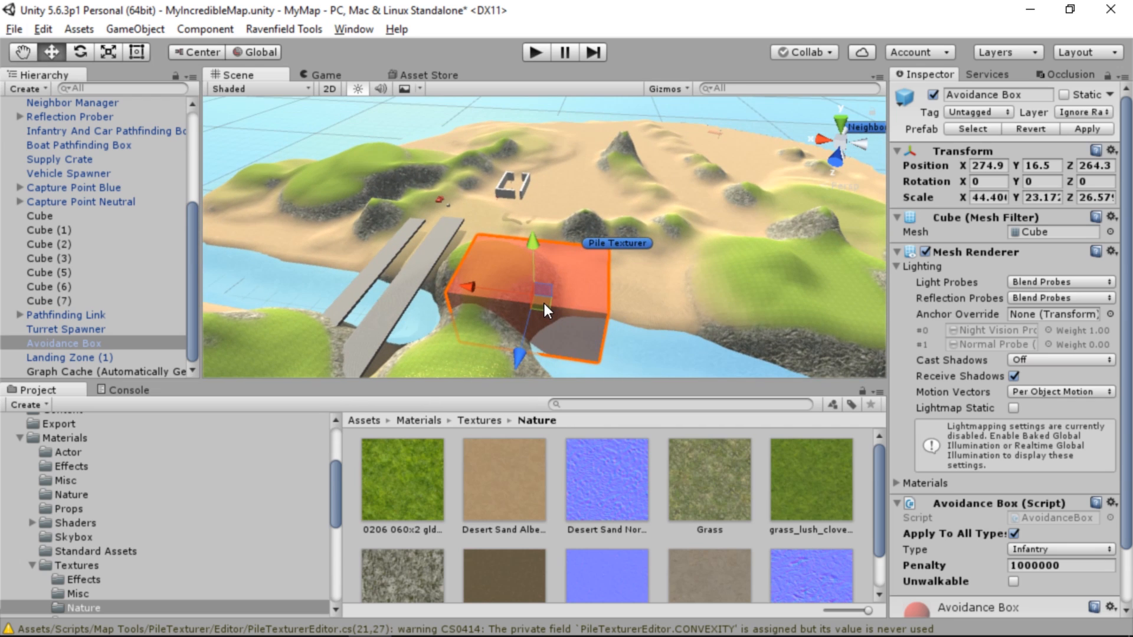
left_click_drag(544, 303, 642, 289)
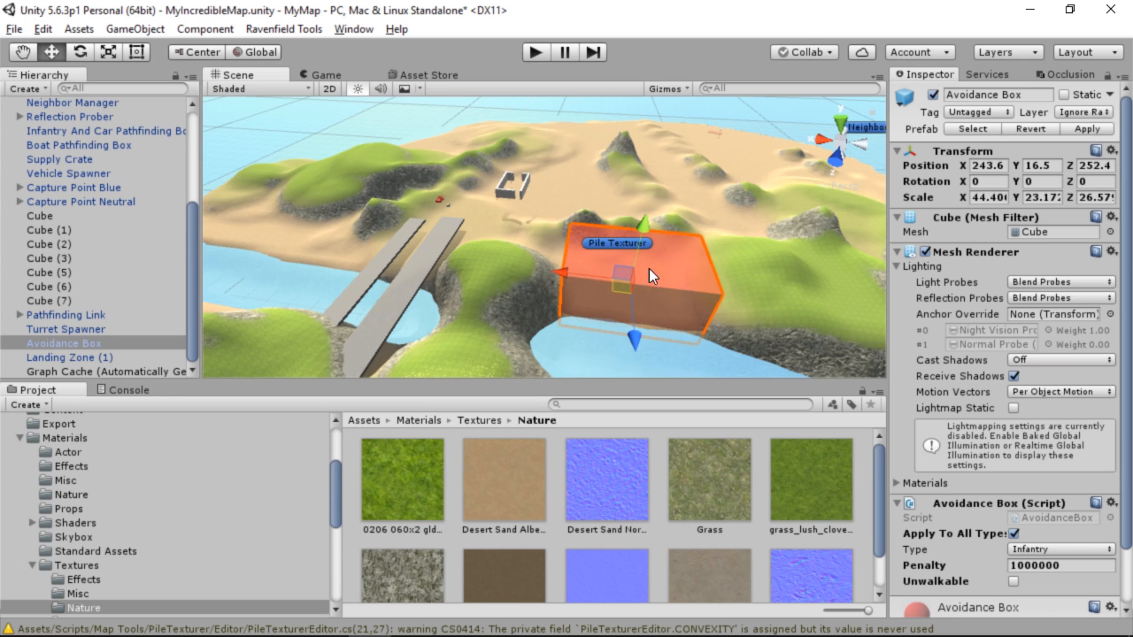
Move the bridge slab Cube along the river to the helicopter hill, to about X 186.1, Z 282.2
right_click_drag(624, 293, 546, 319)
left_click(468, 258)
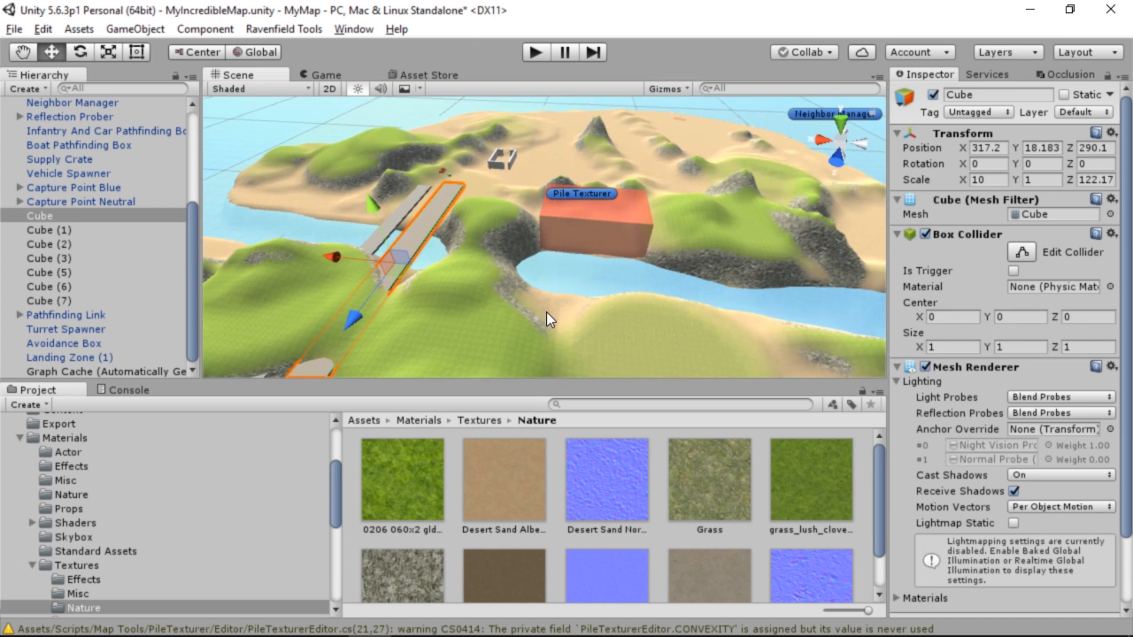
left_click_drag(397, 277, 731, 288)
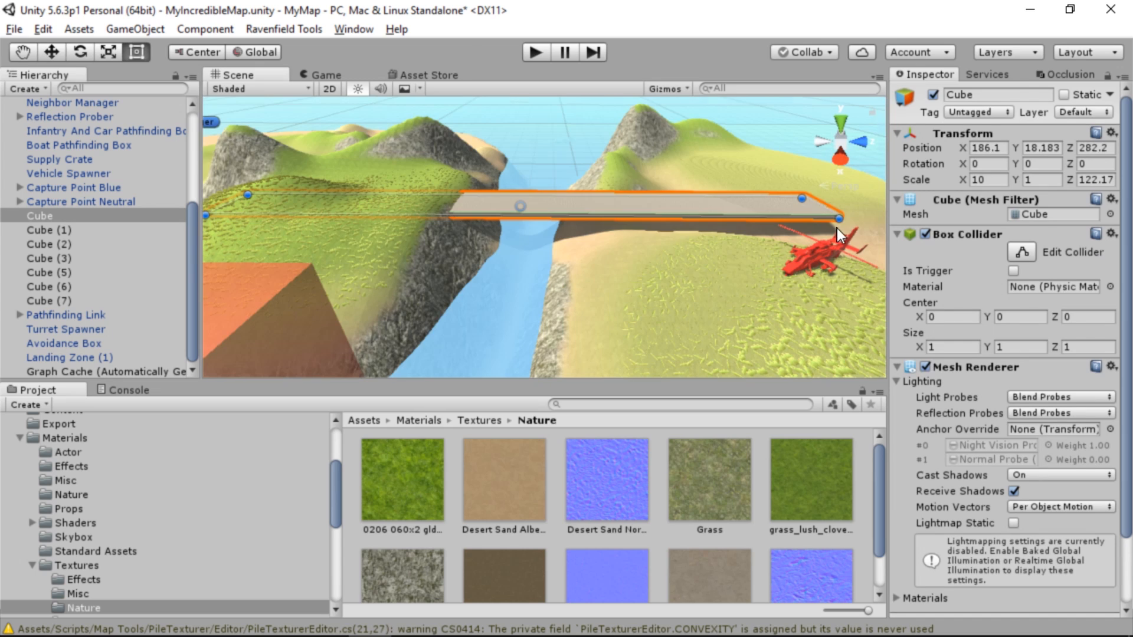
Shorten the bridge slab Cube to a Z scale of about 40.8 and tilt it about 10.1 degrees around X
left_click_drag(844, 216, 415, 241)
left_click_drag(287, 206, 479, 217)
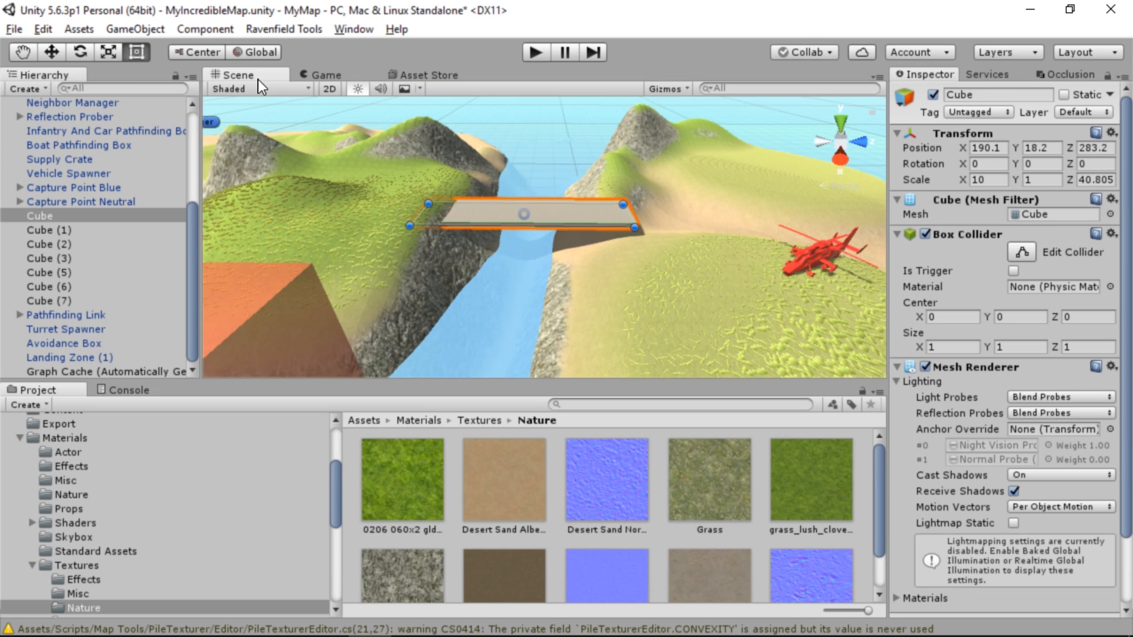
left_click(77, 56)
left_click_drag(571, 158, 597, 183)
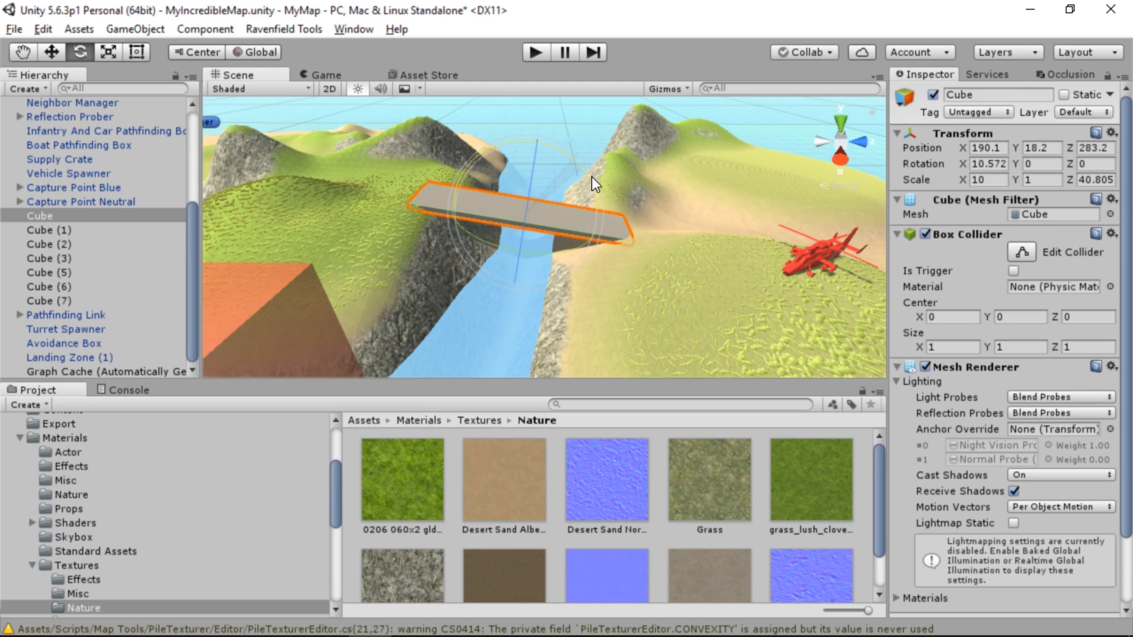
Move the tilted bridge slab Cube onto both river banks, to about X 186.6, Y 16.3, Z 280.6
left_click(52, 57)
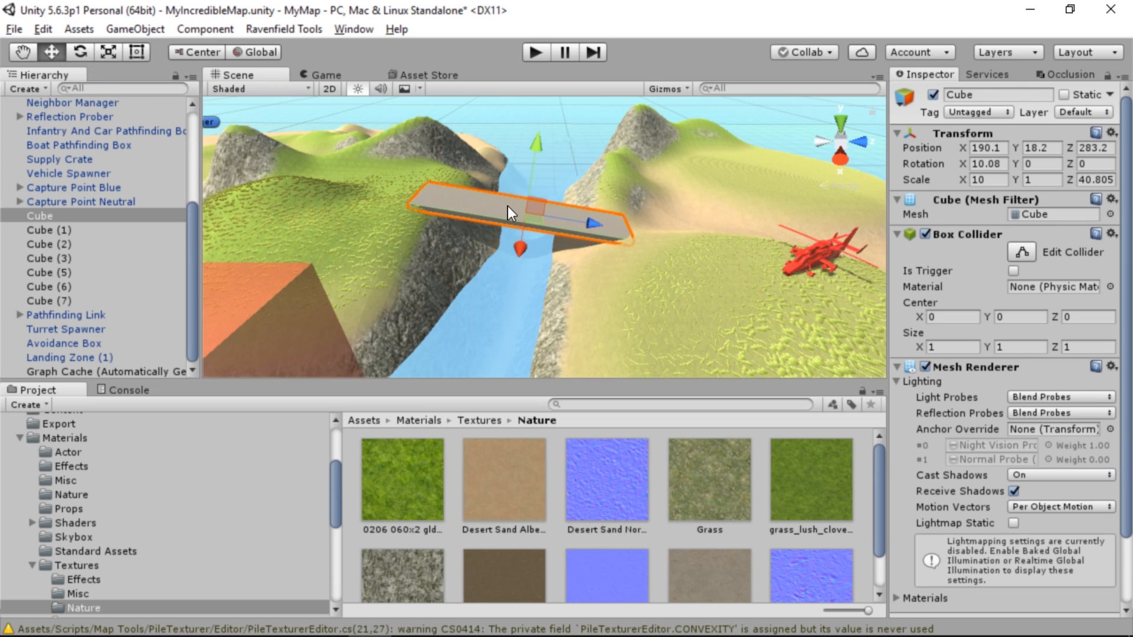
mouse_move(533, 204)
left_mouse_down()
mouse_move(516, 237)
mouse_move(522, 221)
left_mouse_up()
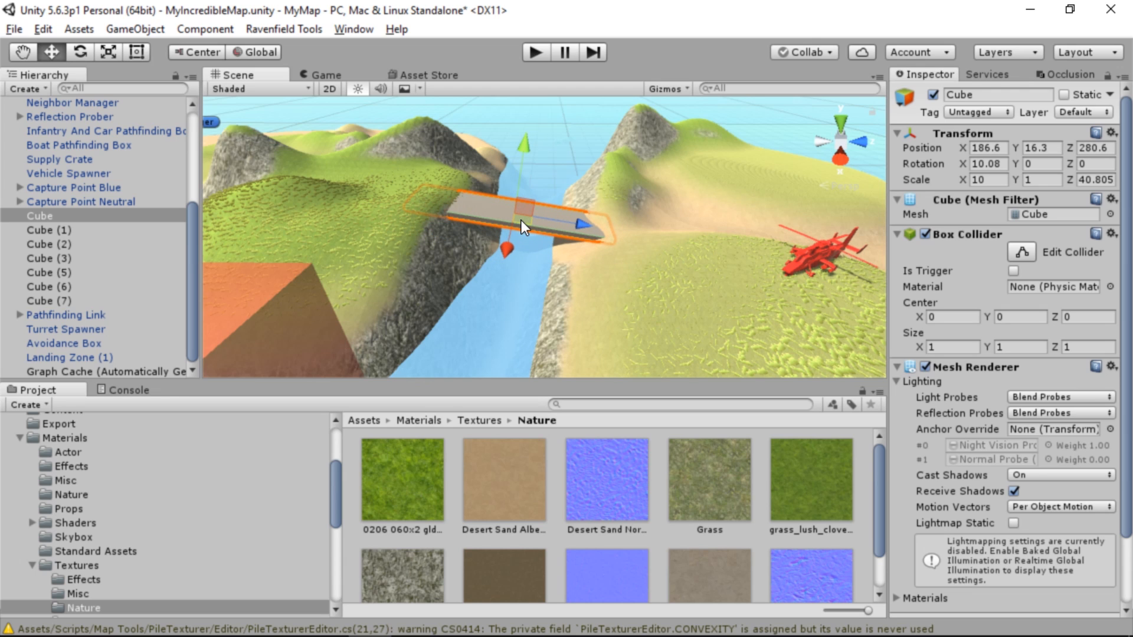
Lower the second bridge slab Cube (1) and shift it along the river to about X 323.3, Y 15.5, Z 291.9
right_click_drag(592, 257, 576, 211)
left_click(616, 210)
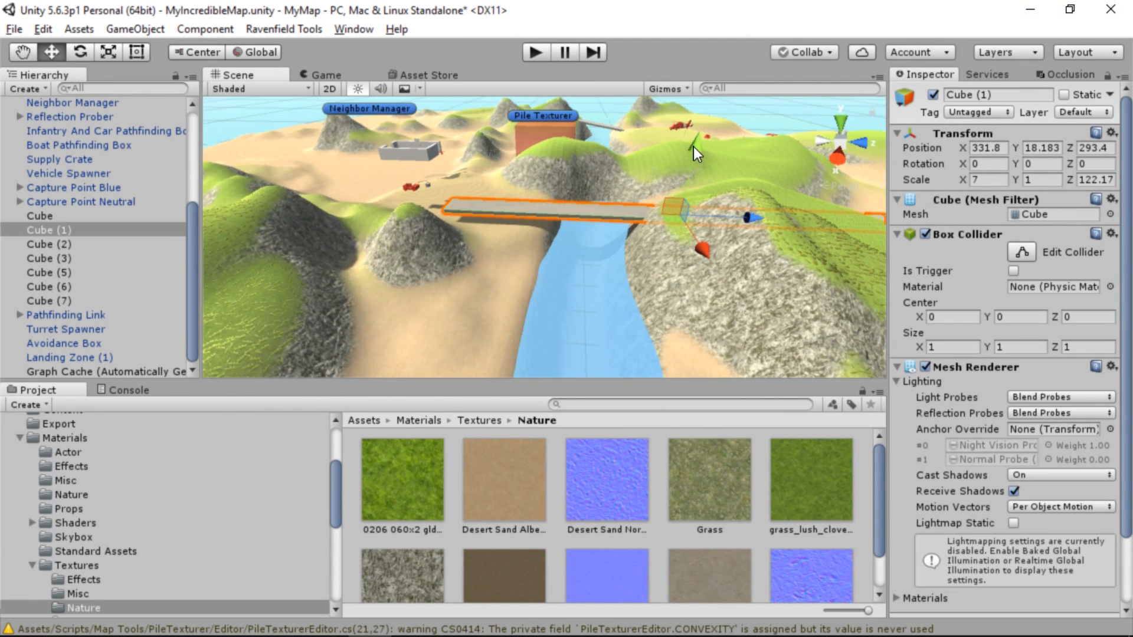
left_click_drag(693, 146, 693, 158)
right_click_drag(692, 158, 861, 213)
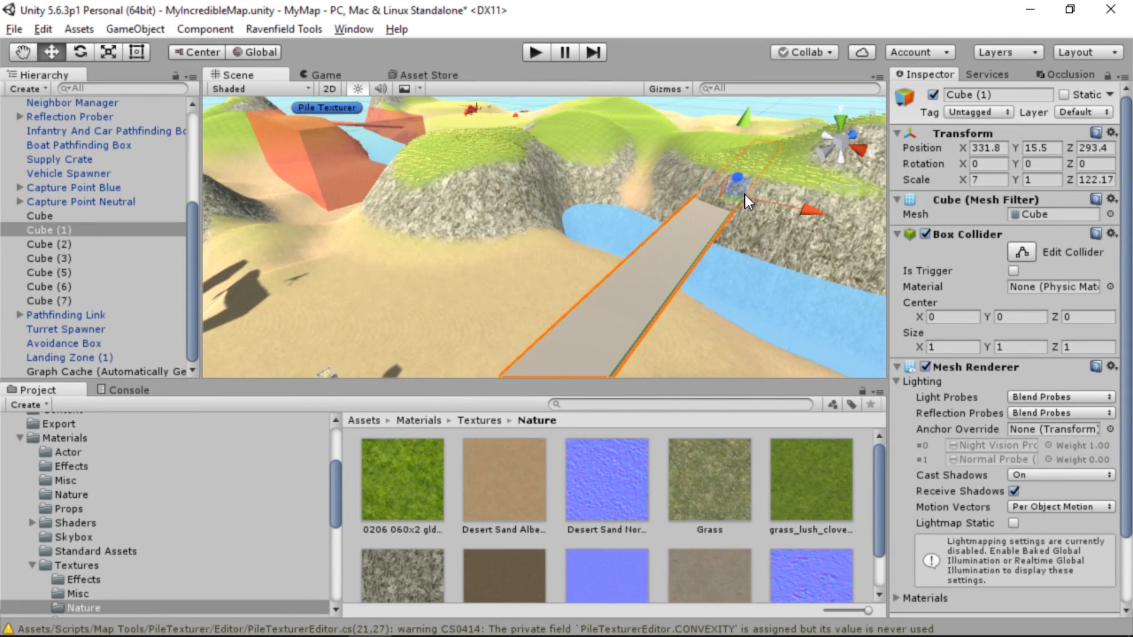
left_click_drag(735, 196, 691, 192)
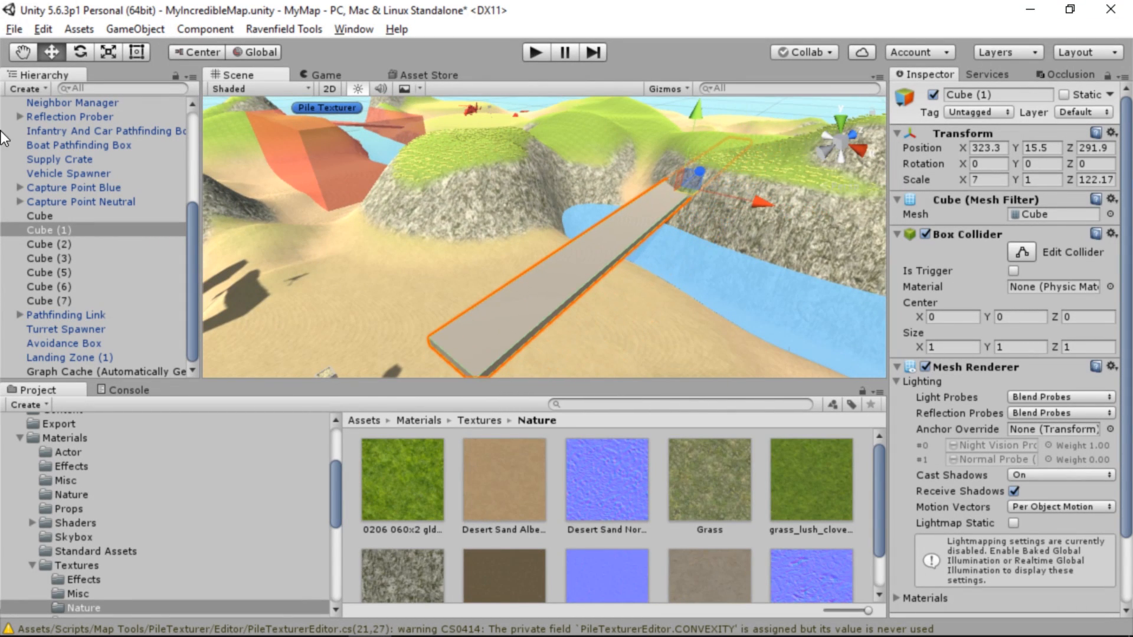
Shorten Cube (1) to a Z scale of about 73.8 and move it across the river to about X 327.1, Z 275.7
left_click(139, 55)
left_click_drag(430, 344, 641, 201)
left_click(52, 52)
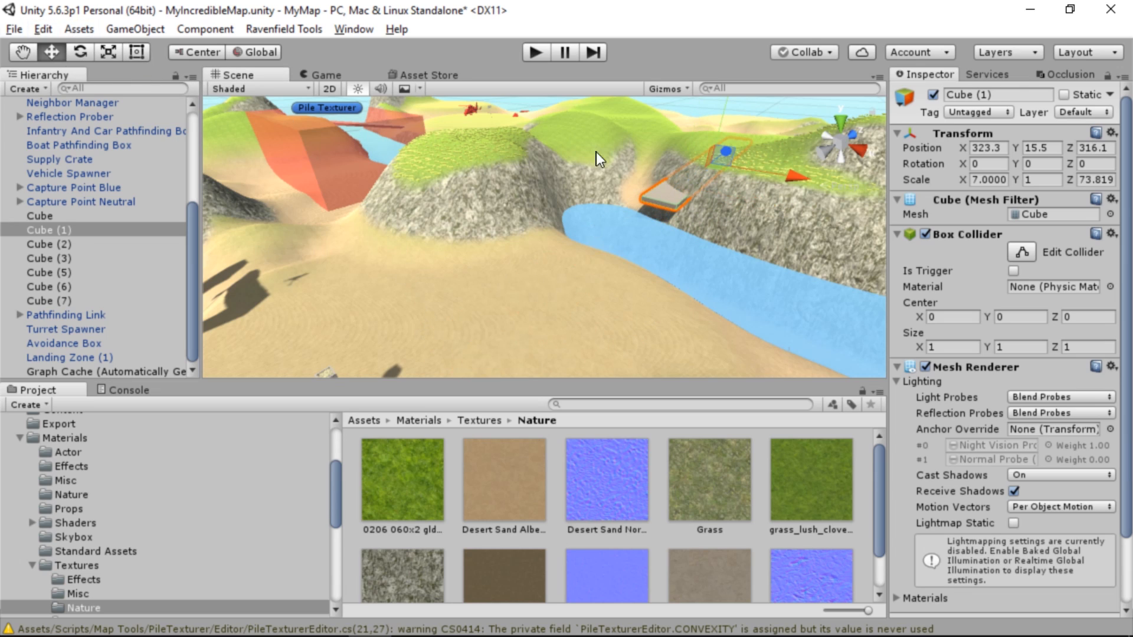
left_click_drag(720, 168, 683, 232)
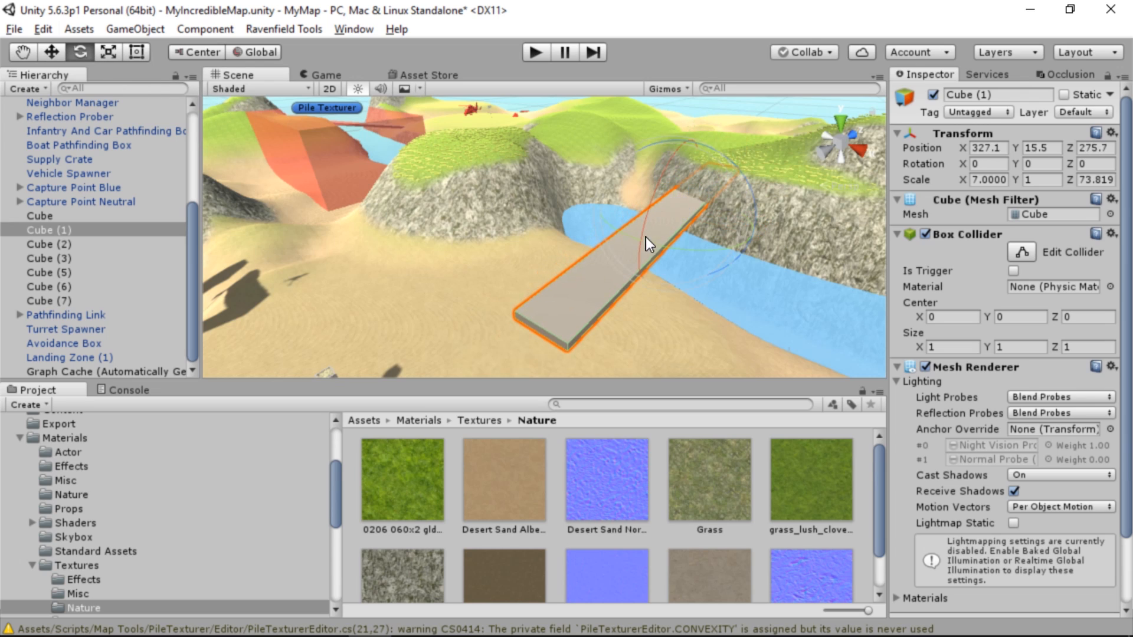
Turn Cube (1) to about -22.3 degrees around Y and move it to about X 320.7, Y 12.7, Z 272.4
left_click_drag(645, 238, 740, 245)
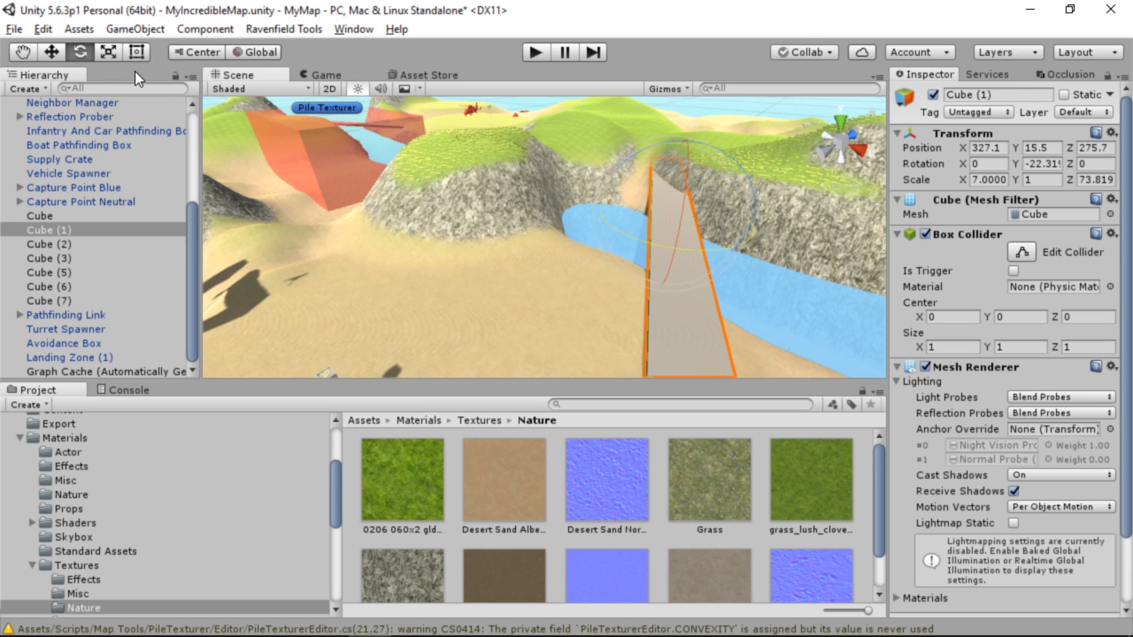
left_click(62, 51)
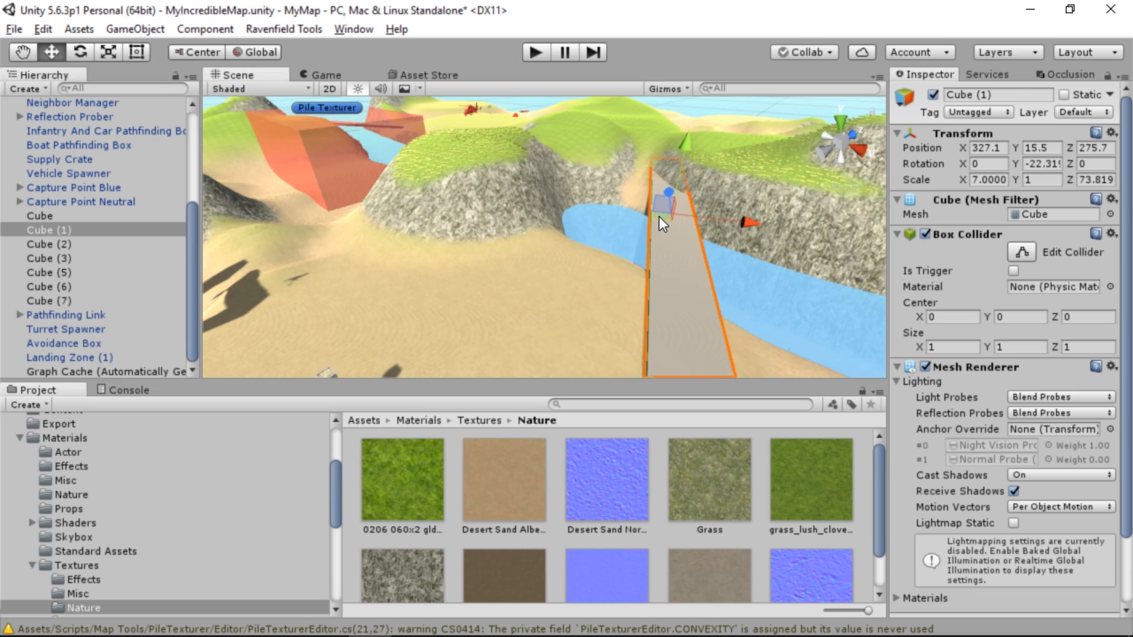
left_click_drag(660, 217, 650, 181)
left_click_drag(647, 140, 643, 154)
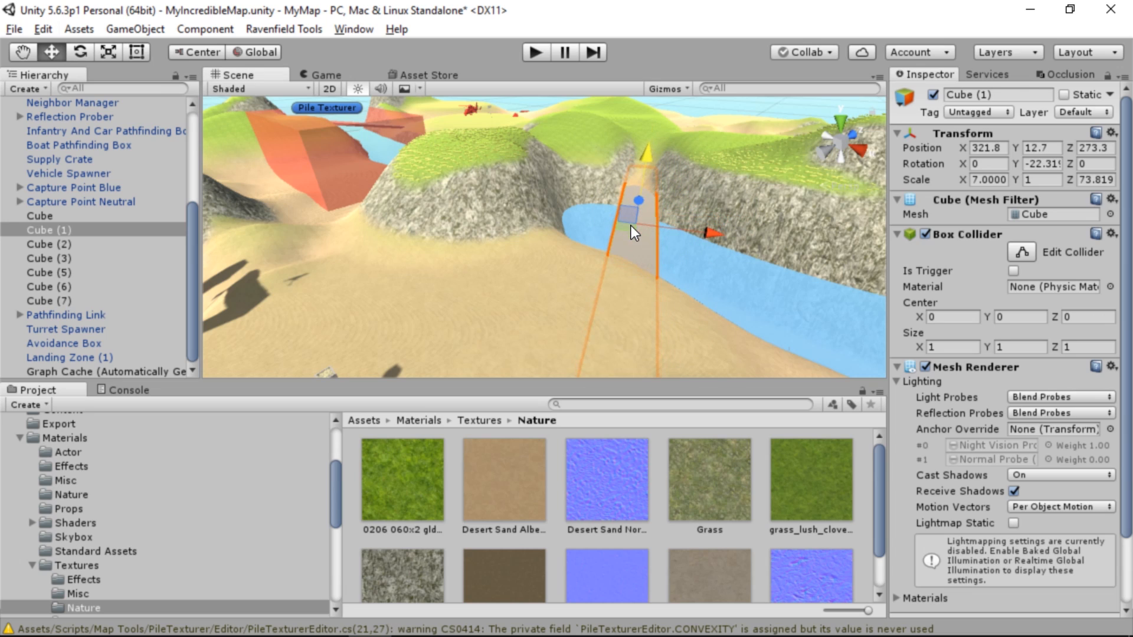
left_click_drag(631, 225, 957, 231)
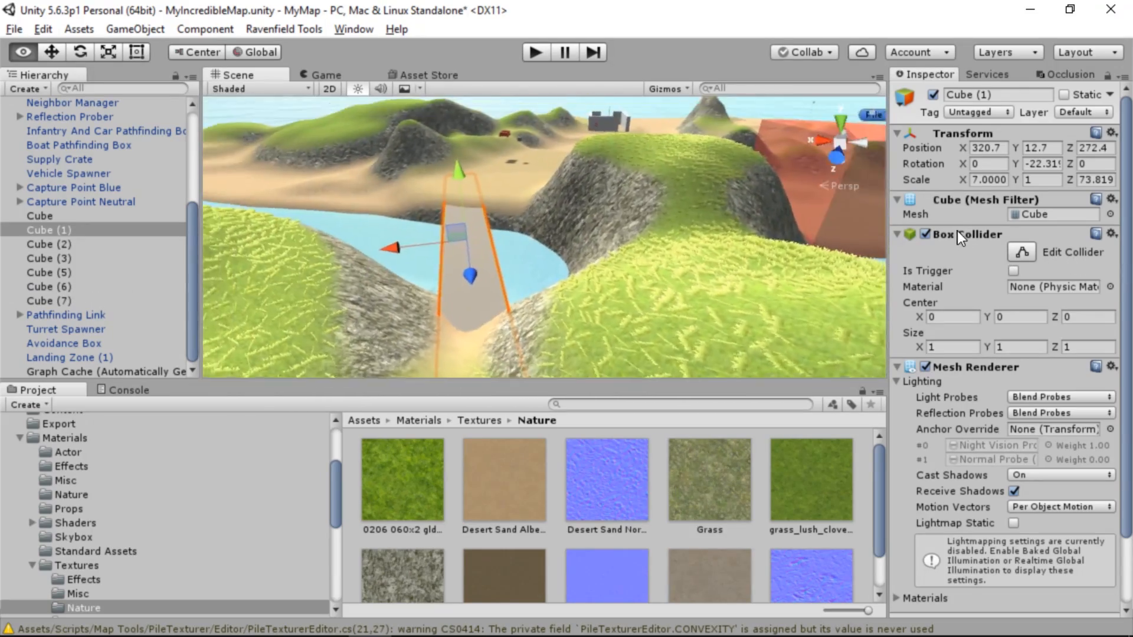
Lower the floating jeep Vehicle Spawner onto the sand, to about Y 15.05
key("w")
right_click_drag(957, 231, 303, 164)
left_click(410, 133)
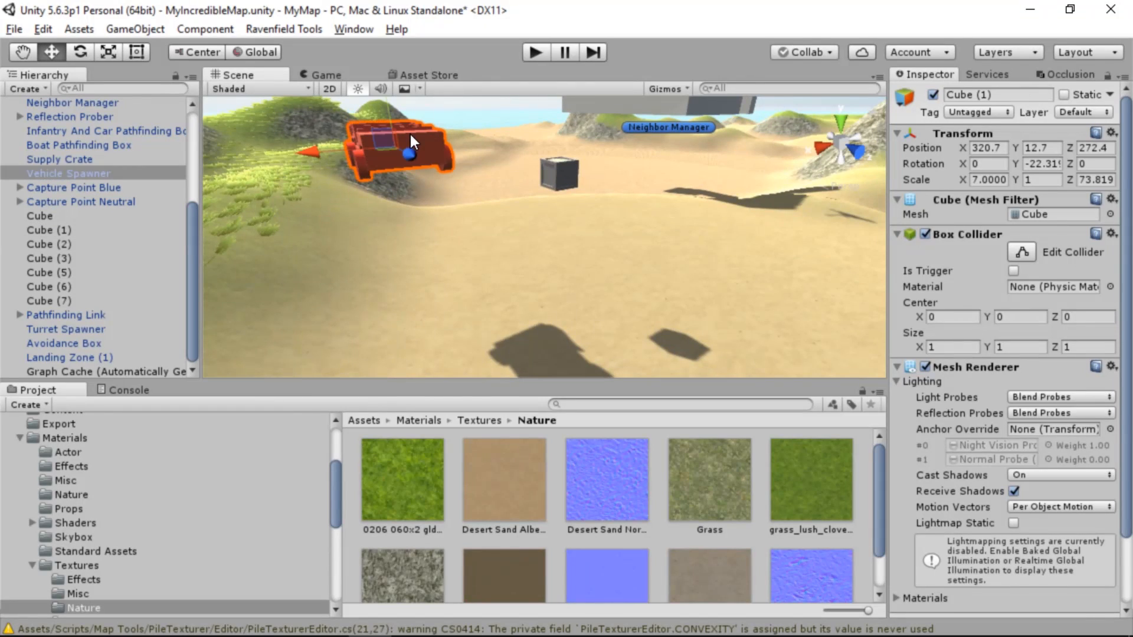
left_click_drag(388, 109, 459, 292)
Lower the Supply Crate beside the jeep from the air down onto the sand
left_click(576, 176)
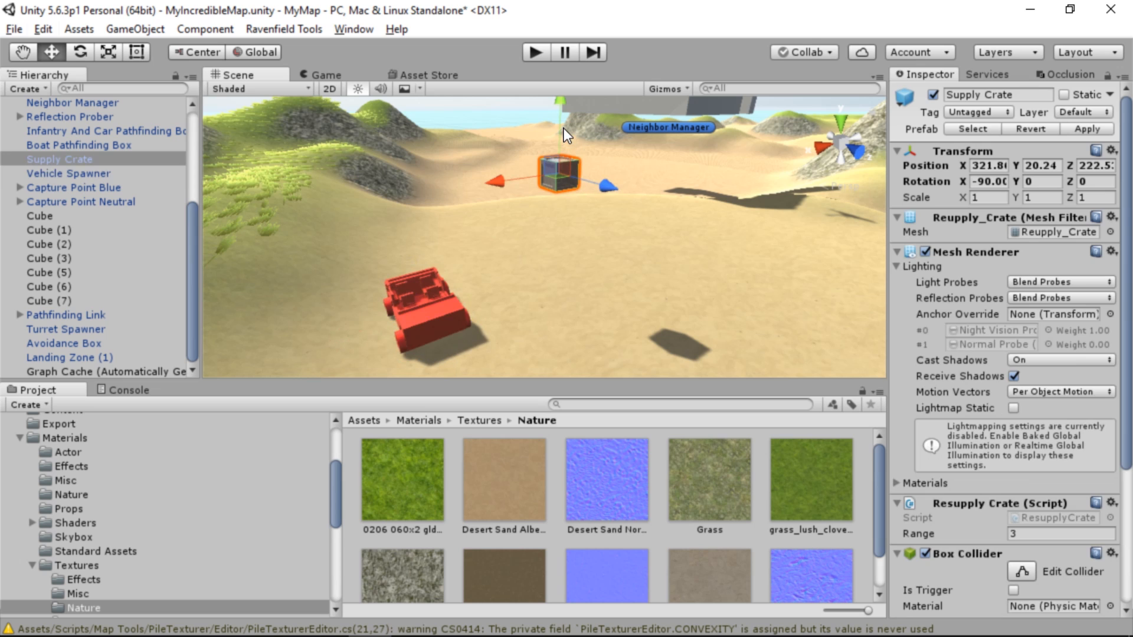
left_click_drag(561, 129, 558, 264)
key("w")
right_click_drag(558, 263, 571, 193)
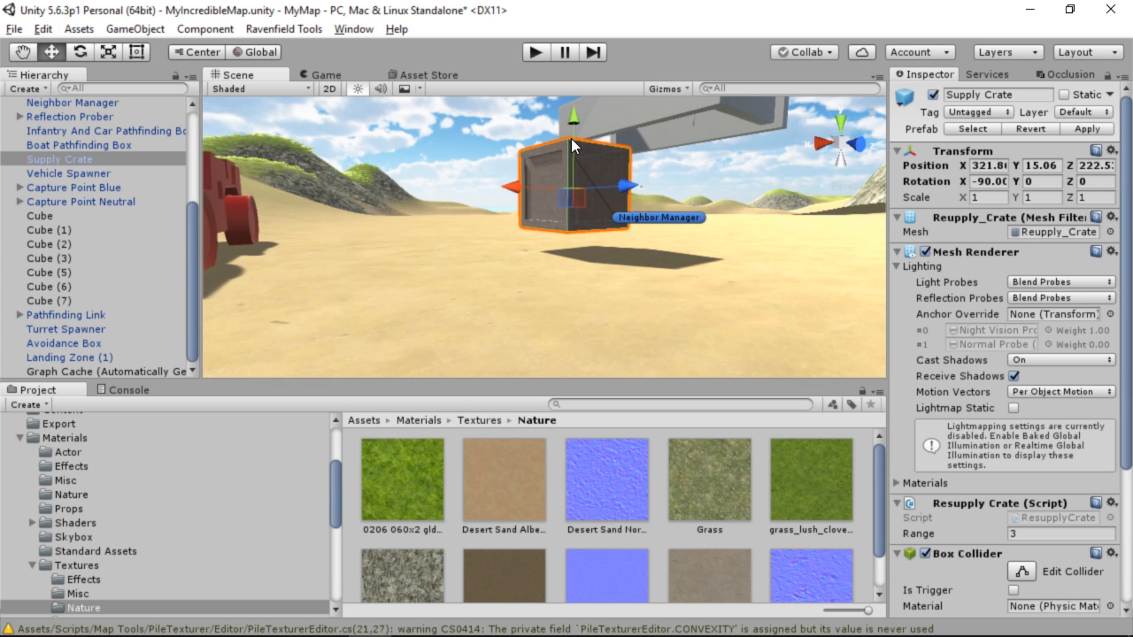
left_click_drag(571, 140, 582, 164)
Raise the jeep Vehicle Spawner slightly to about Y 15.09
right_click_drag(582, 164, 443, 232)
key("w")
key("s")
left_click(452, 242)
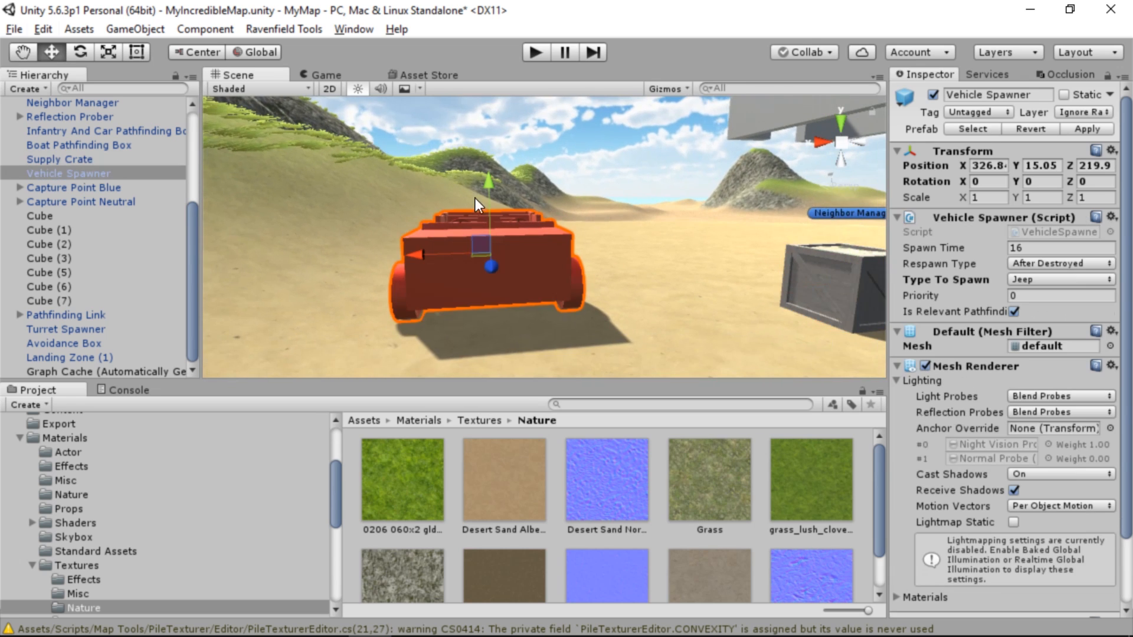
mouse_move(488, 185)
left_mouse_down()
mouse_move(487, 171)
mouse_move(490, 183)
left_mouse_up()
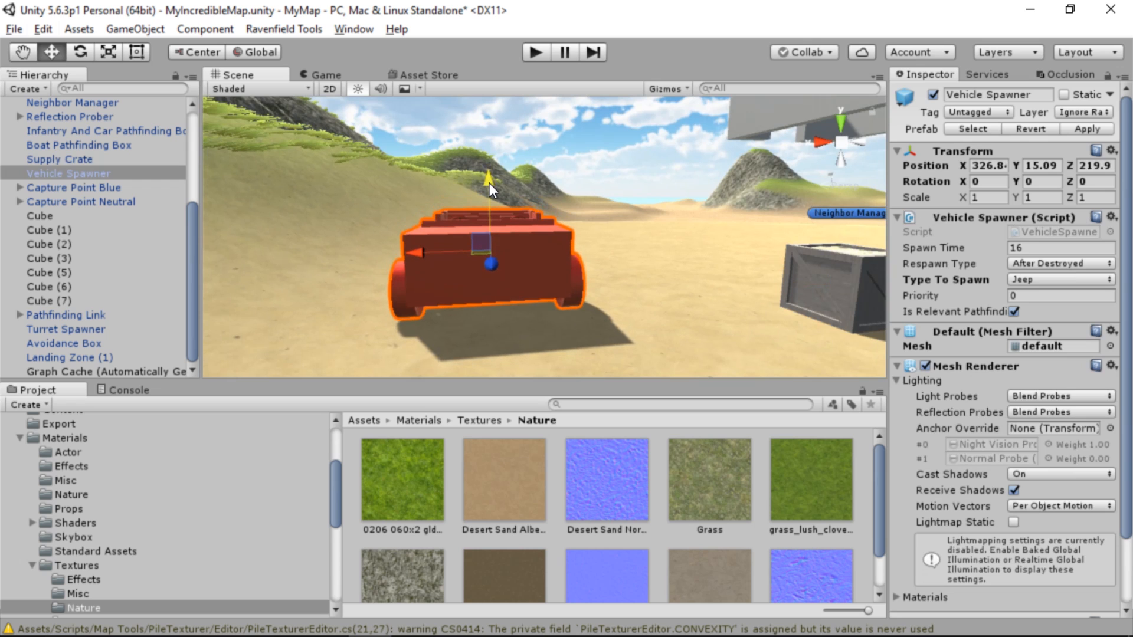
Lower the Anti Tank Turret Spawner onto the sand near the red base, to about Y 14.29
right_click_drag(490, 183, 667, 236)
left_click(613, 179)
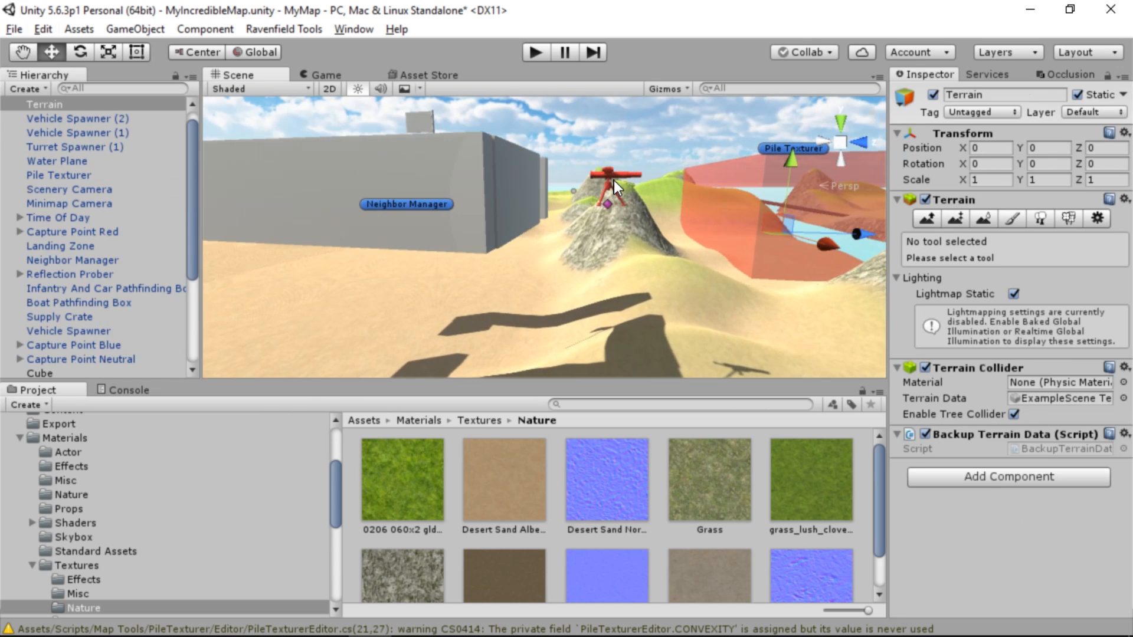
left_click(607, 171)
left_click_drag(618, 108, 635, 247)
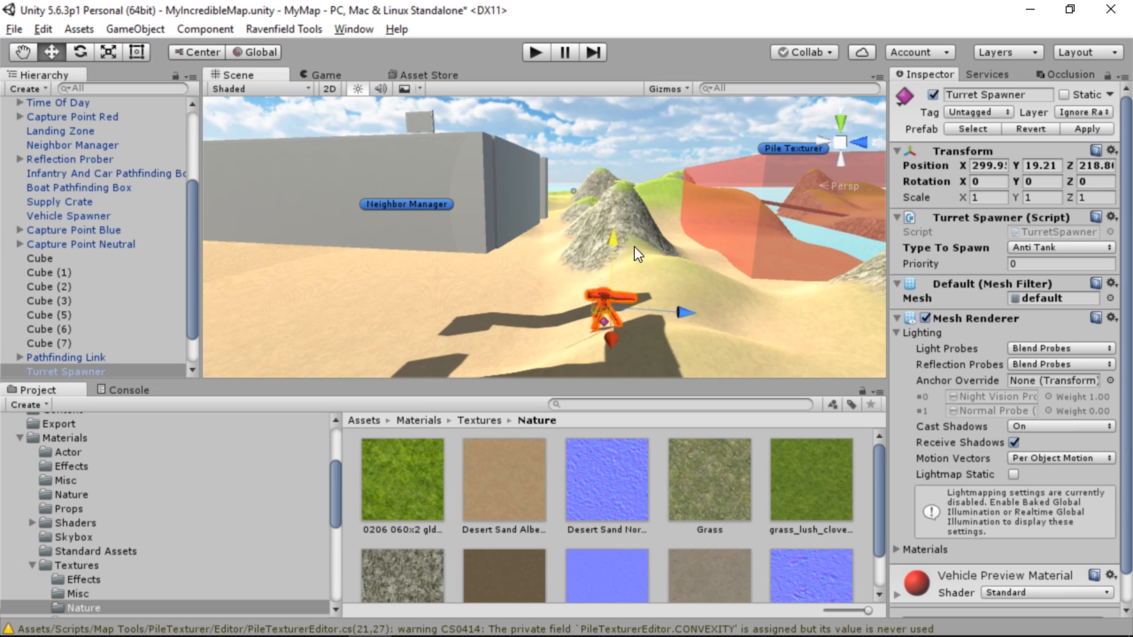
right_click_drag(634, 247, 594, 115)
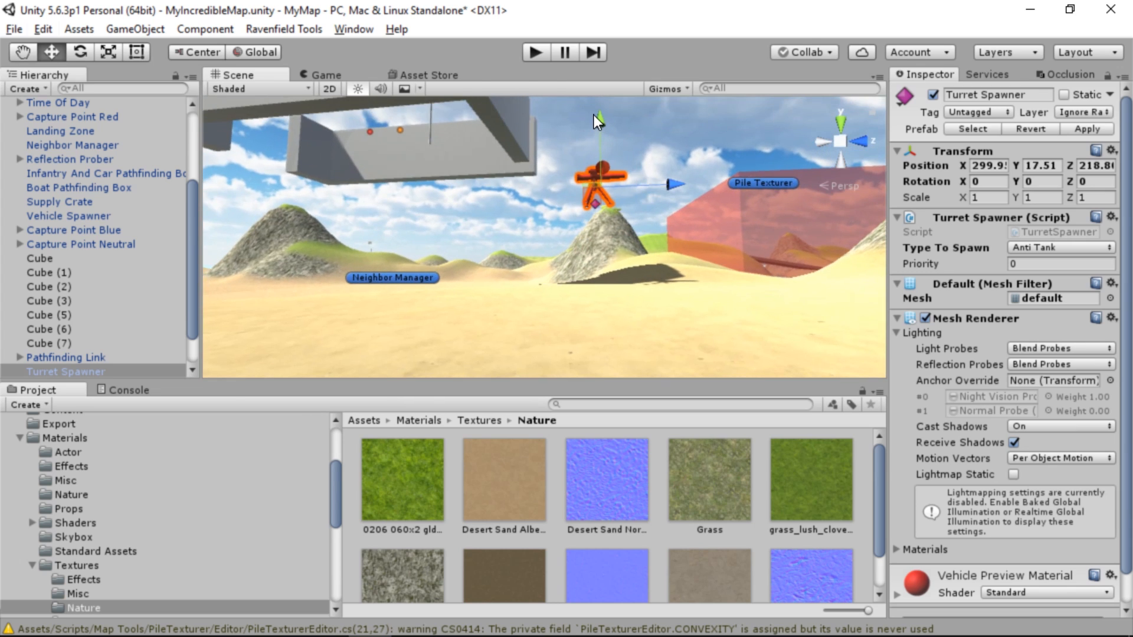
left_click_drag(597, 116, 617, 198)
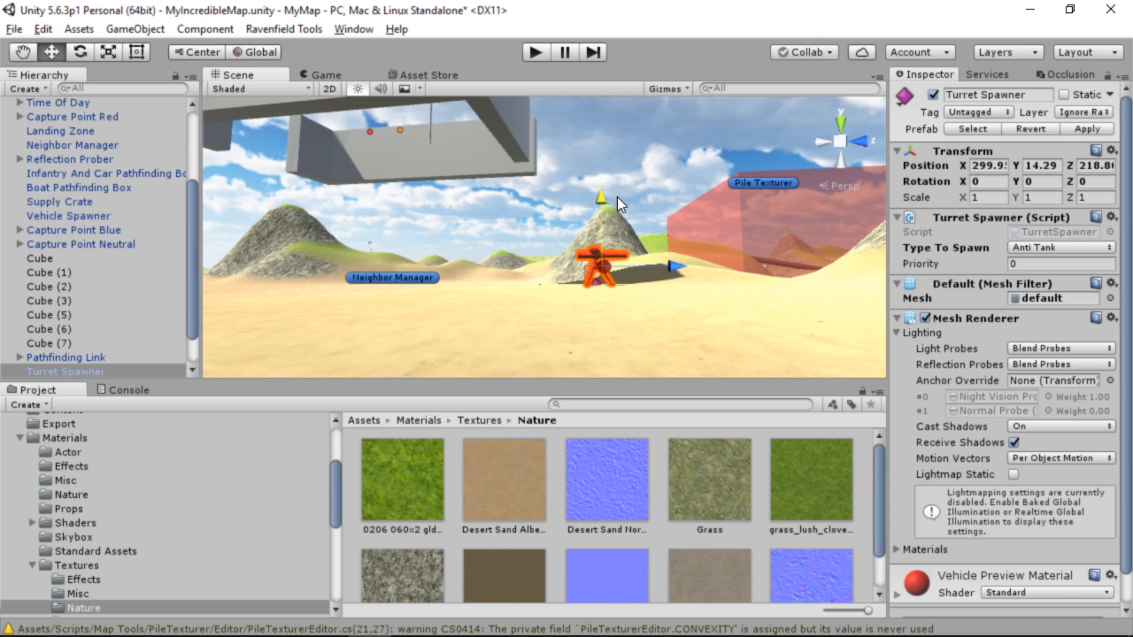
Lower the red base as a group: Cube (2), (3), (5), (6), (7), Capture Point Red and the Pathfinding Link
right_click_drag(593, 204, 473, 139)
left_click_drag(426, 134, 709, 285)
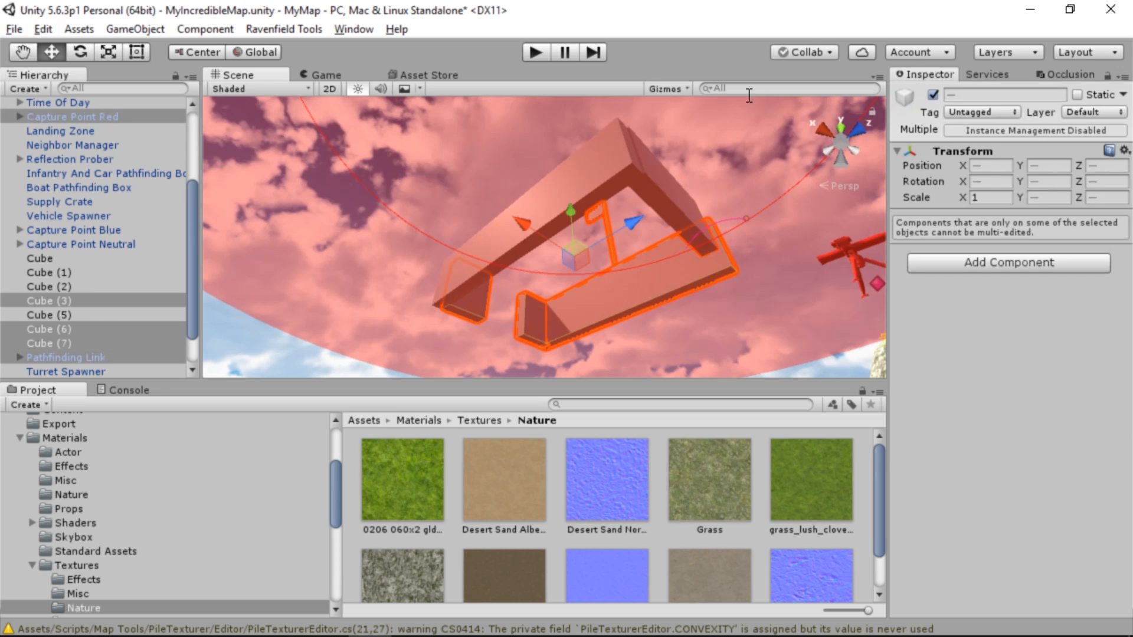
left_click_drag(764, 108, 401, 363)
right_click_drag(556, 224, 726, 376)
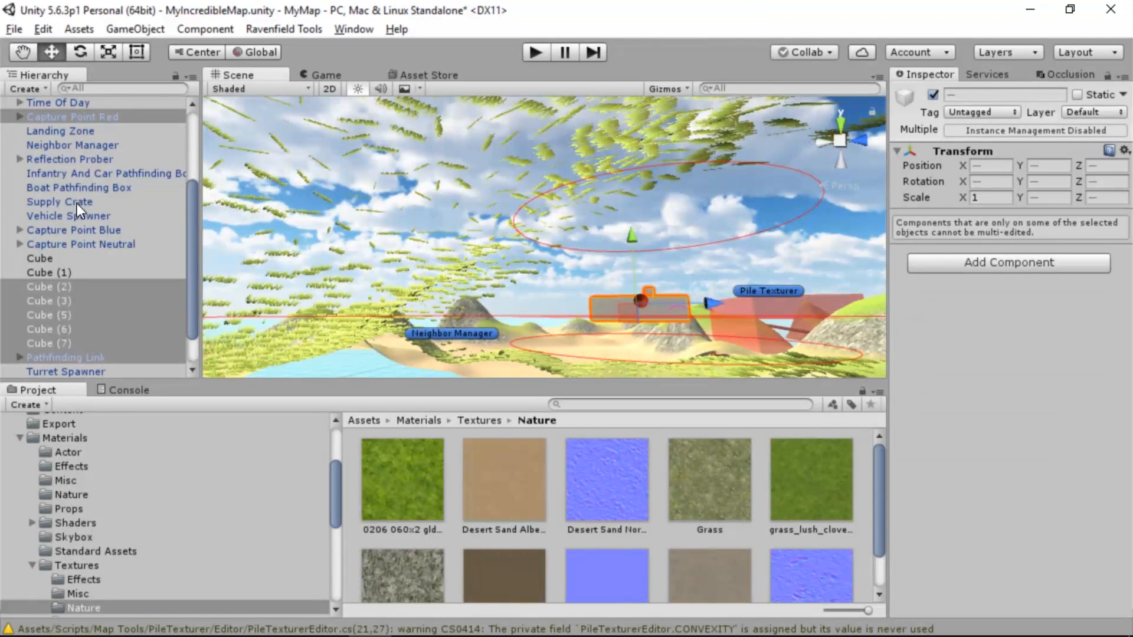
scroll(109, 172, "up", 3)
scroll(108, 172, "down", 5)
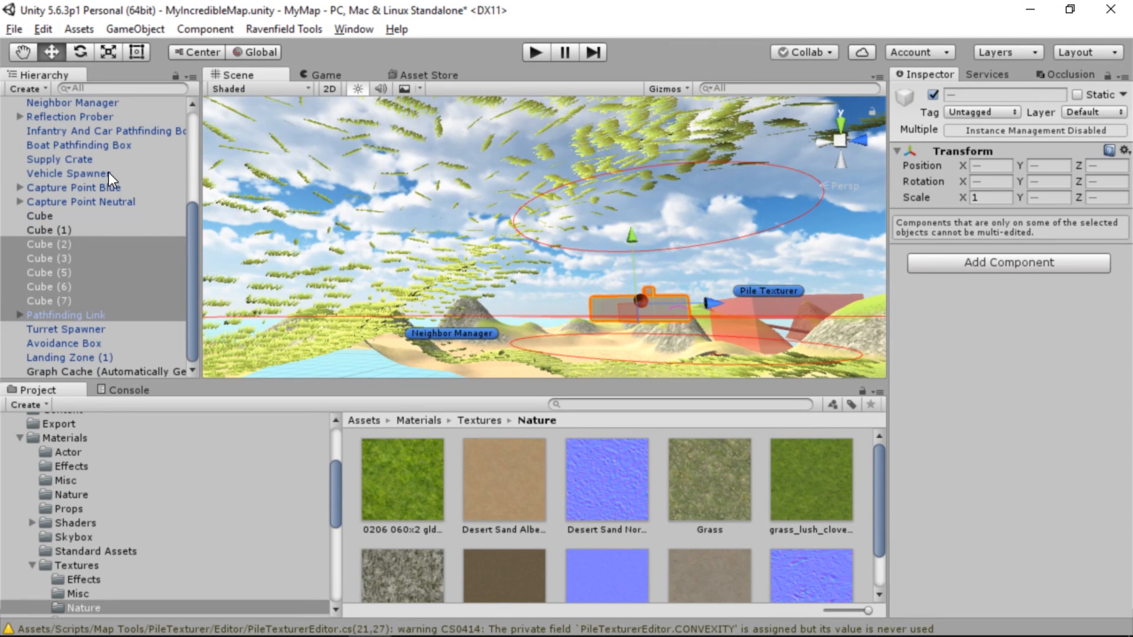
scroll(109, 172, "up", 5)
scroll(109, 173, "down", 5)
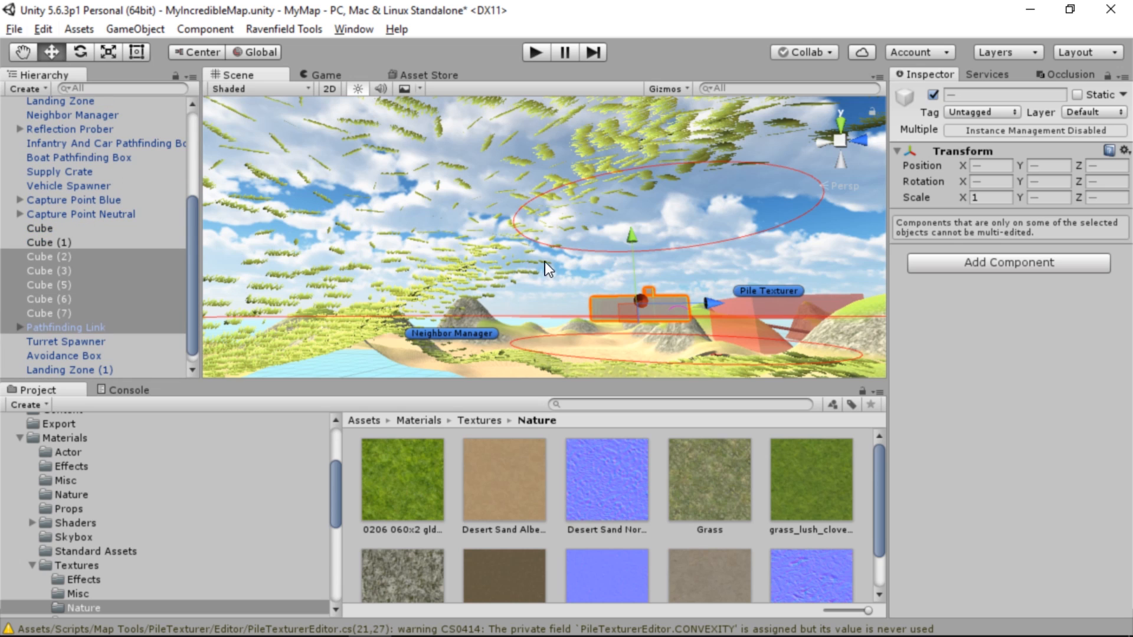
right_click_drag(544, 261, 579, 342)
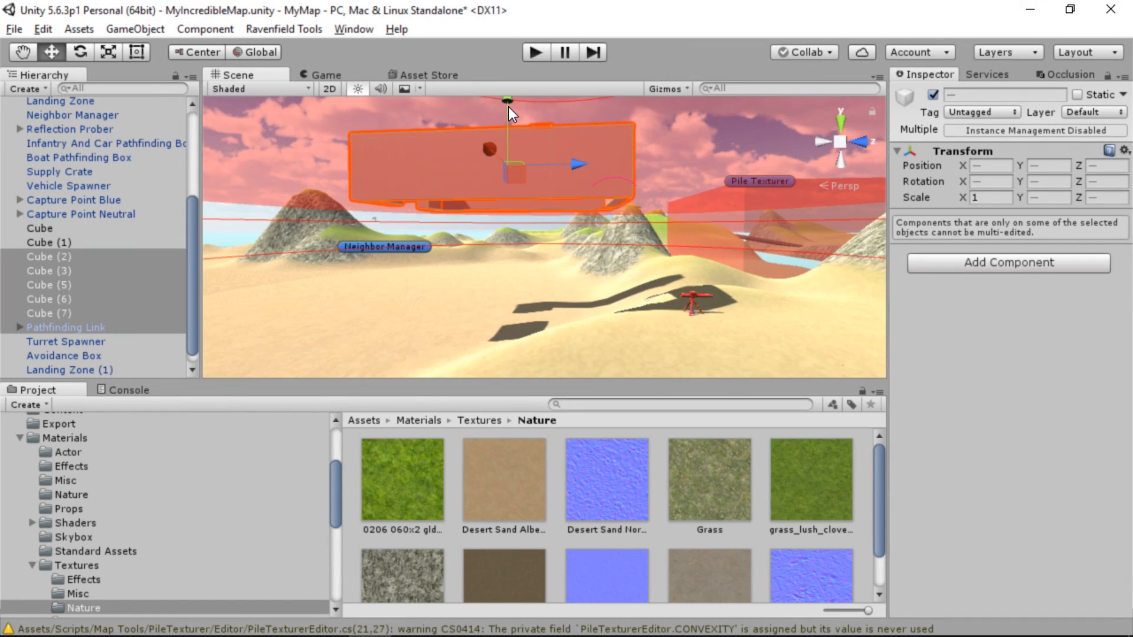
left_click_drag(508, 105, 501, 211)
Adjust the position of the grouped red base so its walls rest on the sand
right_click_drag(499, 236, 933, 229)
right_click_drag(601, 184, 547, 205)
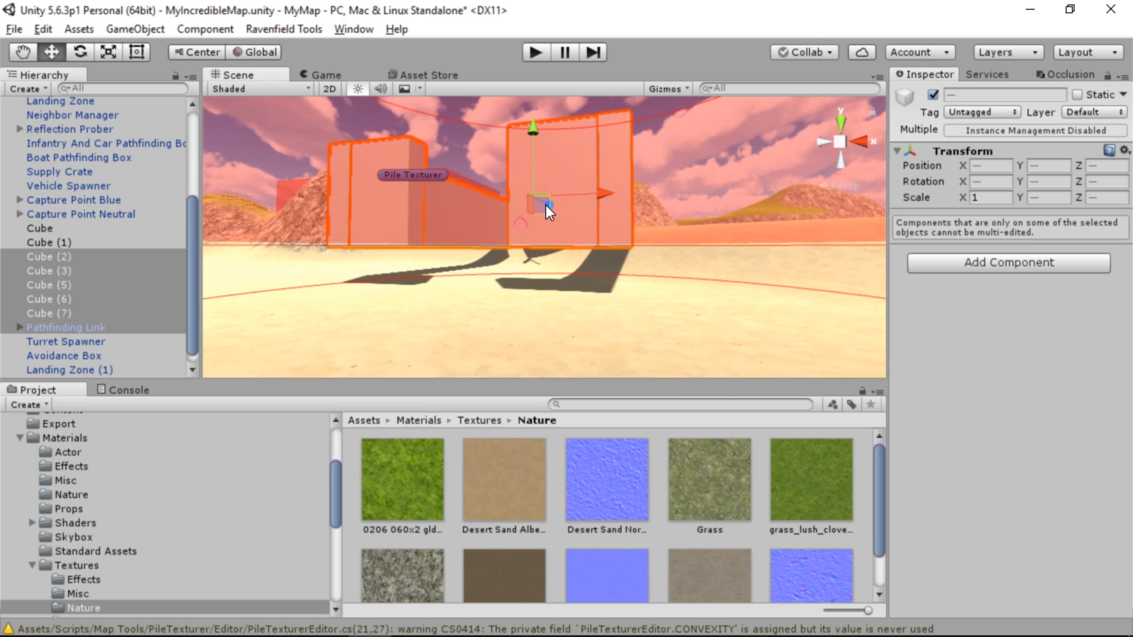
left_click_drag(552, 205, 458, 253)
right_click_drag(498, 238, 359, 164)
left_click_drag(557, 146, 557, 183)
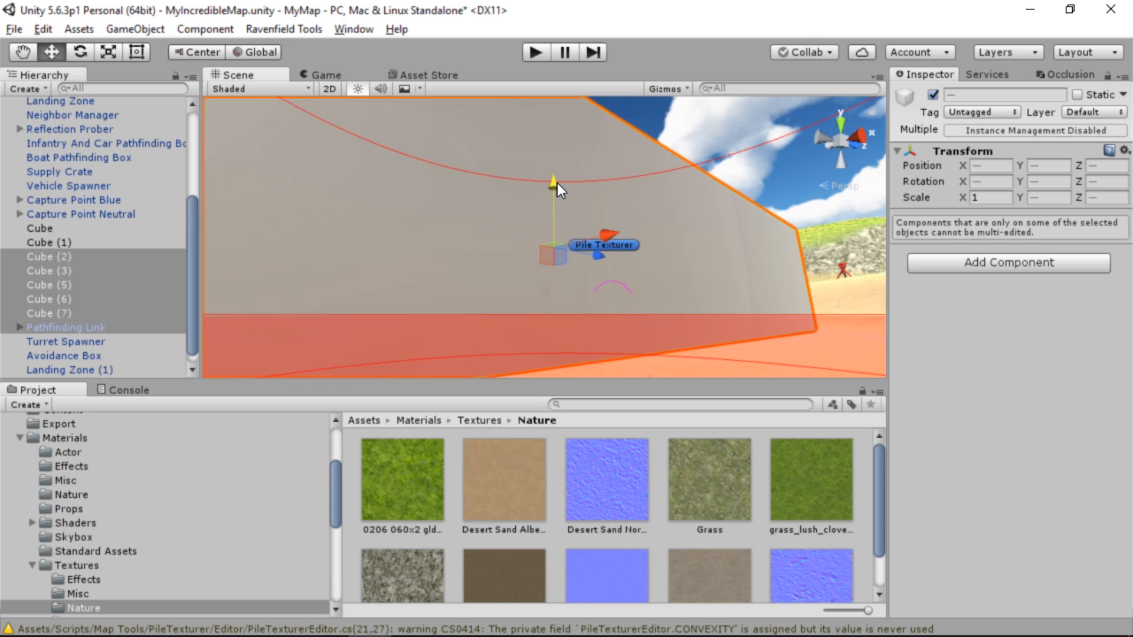
Reselect all red base walls with Capture Point Red, nudge them slightly downward, and clear the selection
right_click_drag(557, 183, 703, 333)
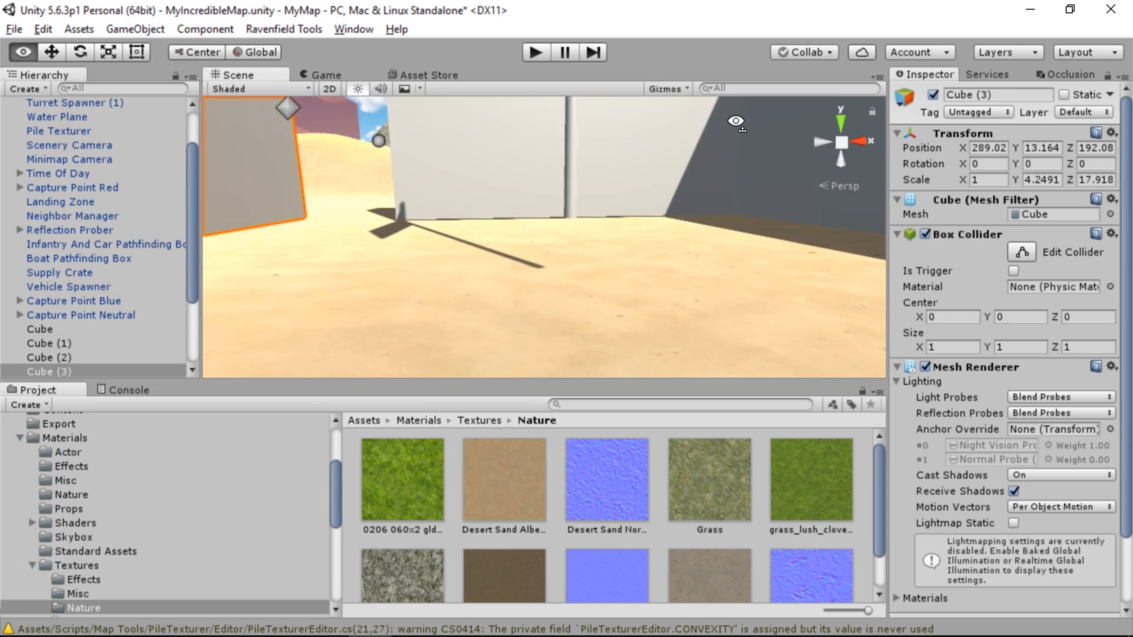
right_click_drag(737, 121, 796, 170)
left_click_drag(432, 189, 723, 373)
scroll(40, 243, "up", 3)
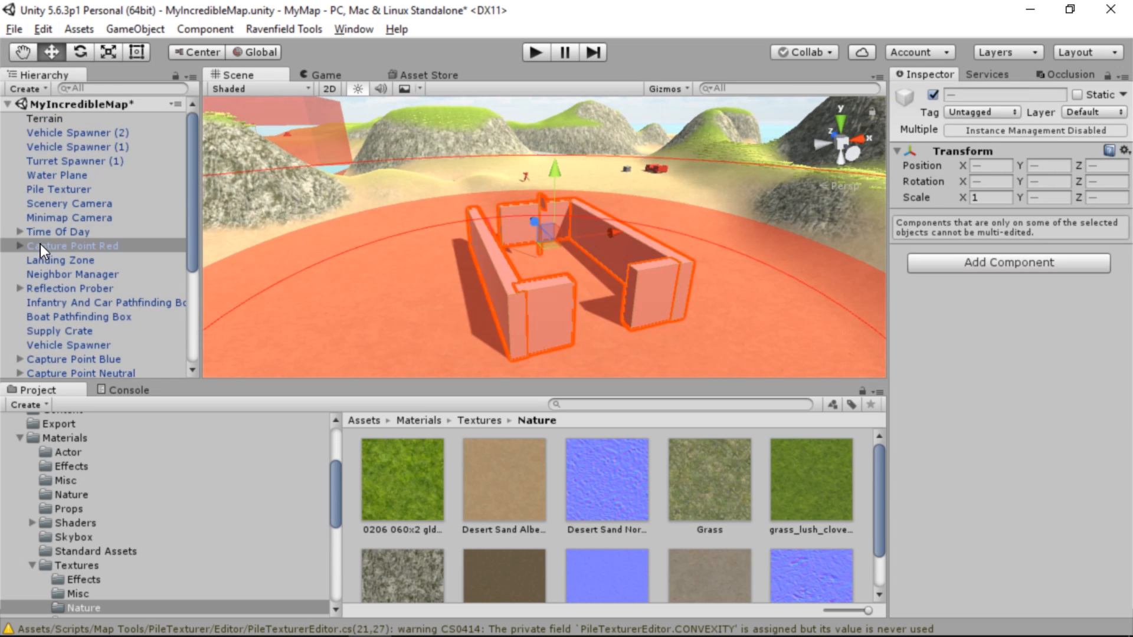
scroll(86, 219, "down", 4)
scroll(86, 218, "up", 4)
left_click_drag(557, 175, 559, 177)
left_click(781, 264)
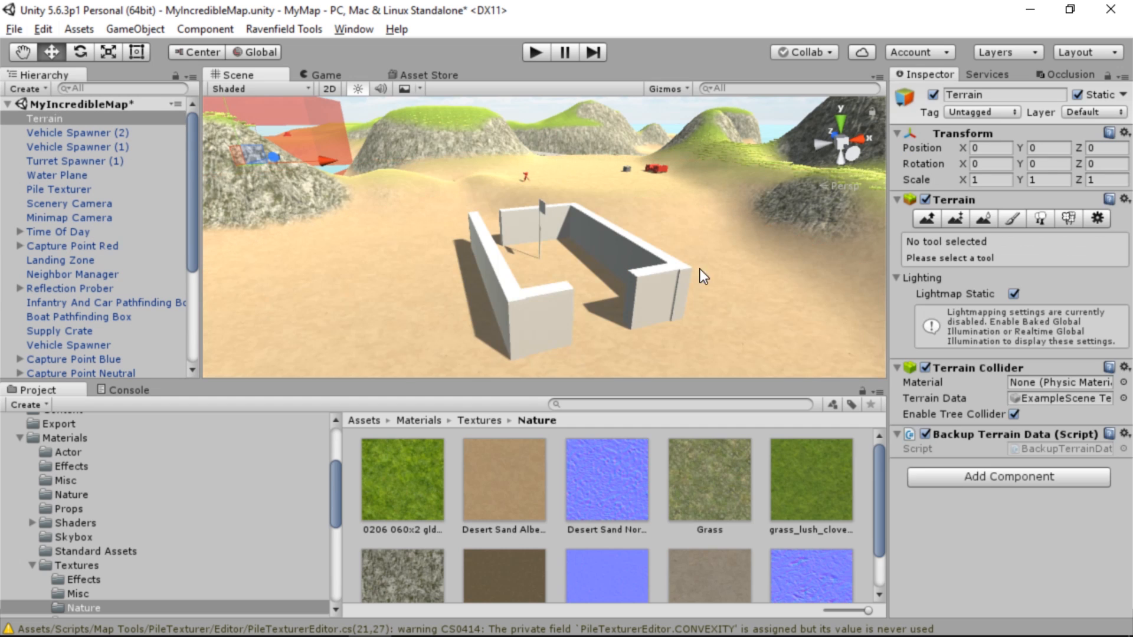
Inspect the red base and the grassy helicopter hill, and look through the scene objects for the capture points
scroll(628, 250, "up", 6)
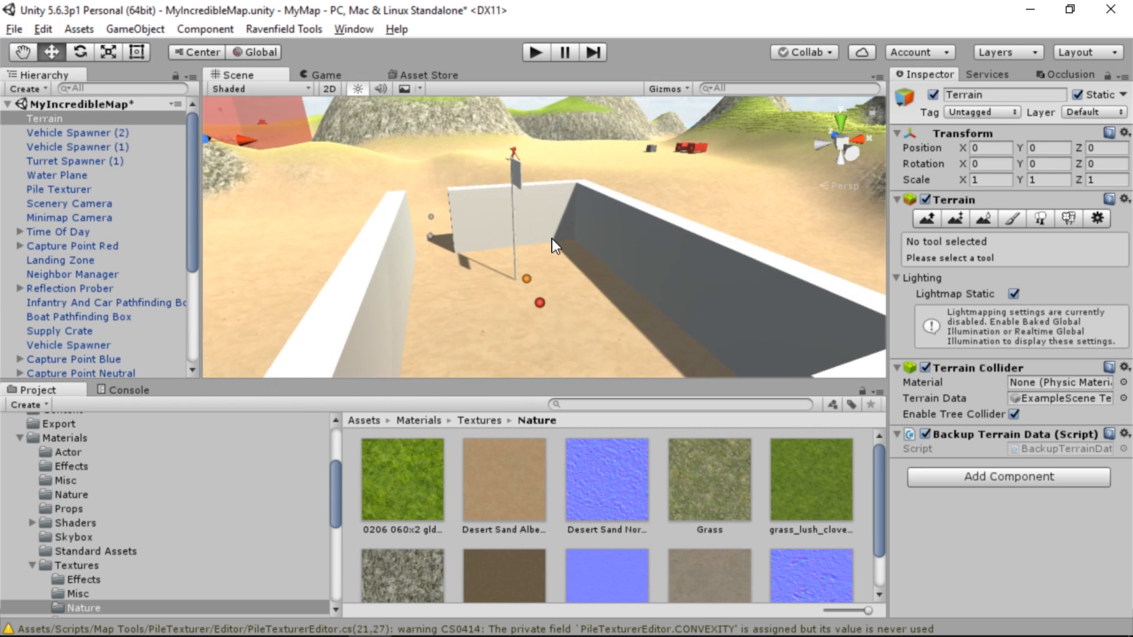
right_click_drag(551, 238, 497, 289)
key("w")
right_click_drag(558, 168, 183, 305)
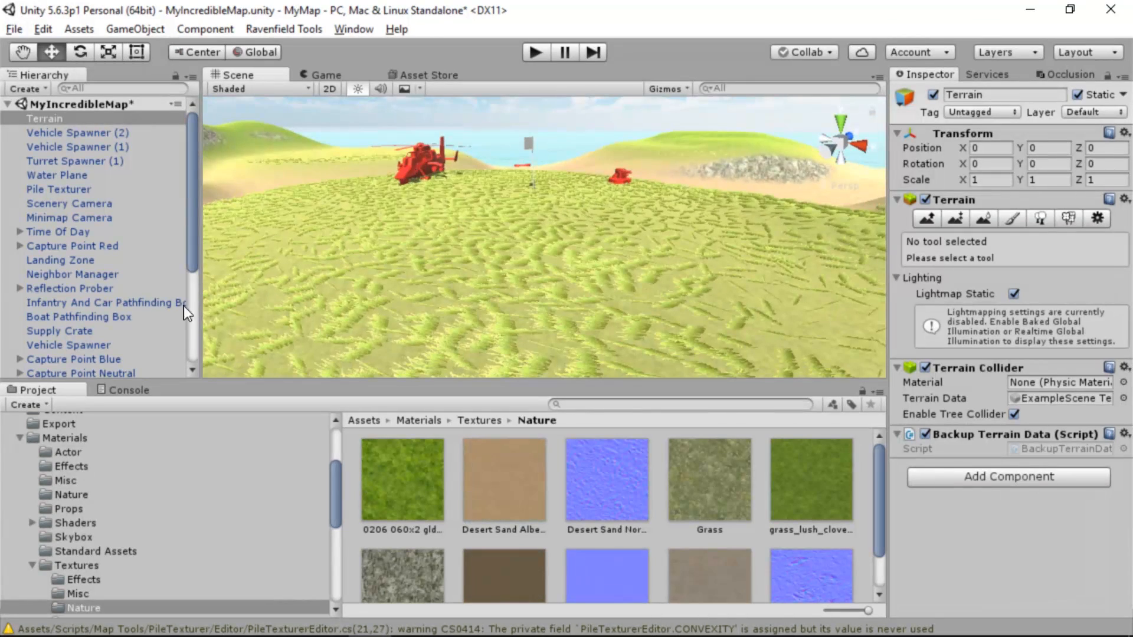
scroll(128, 270, "down", 5)
scroll(115, 277, "up", 3)
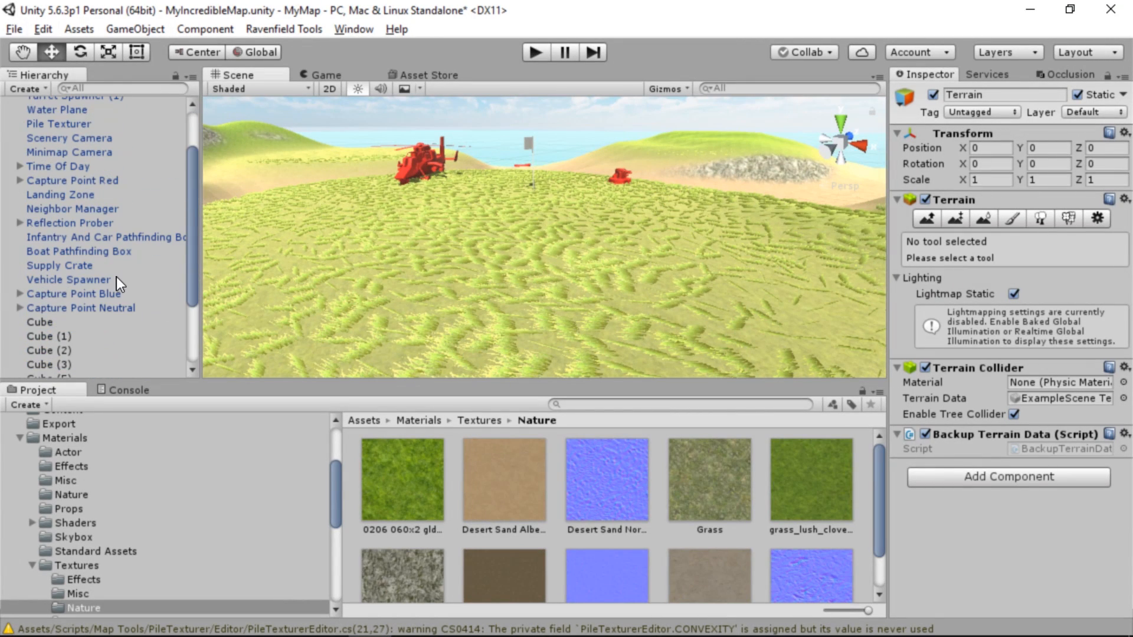
scroll(116, 278, "down", 3)
scroll(112, 249, "up", 5)
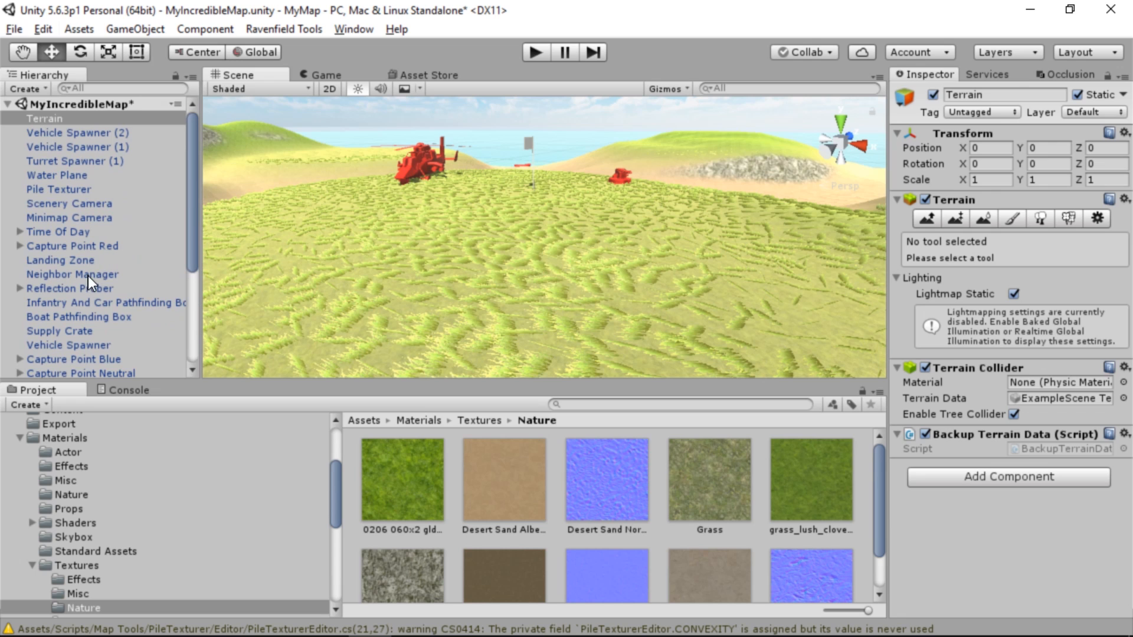
scroll(63, 298, "down", 4)
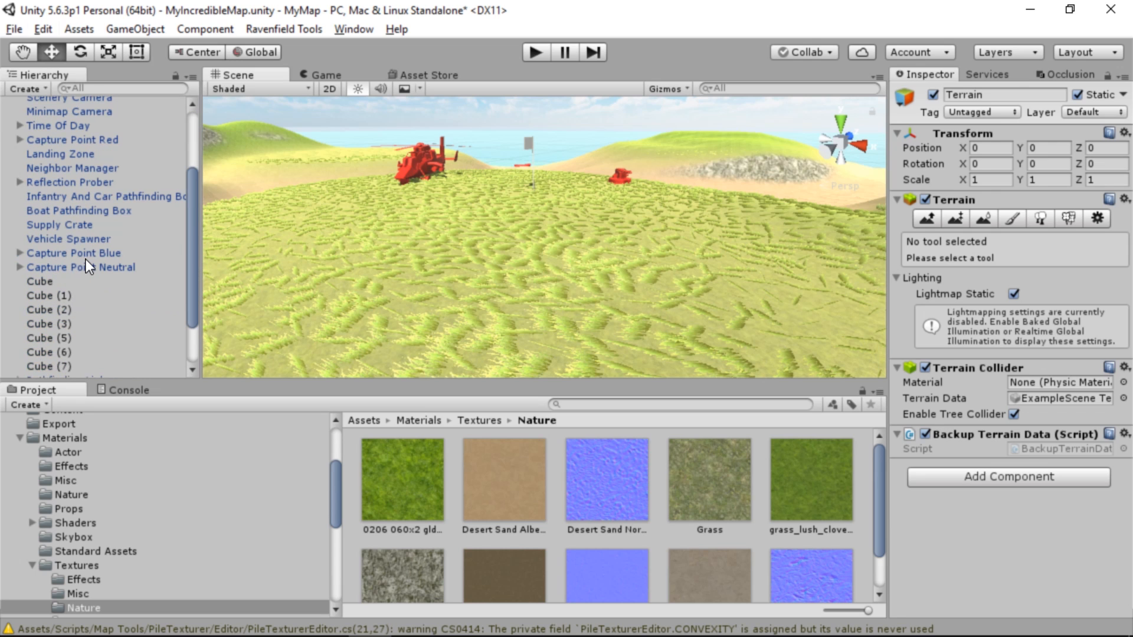
Locate the neutral and red capture points in the scene, and reorder Capture Point Red directly above Capture Point Blue
double_click(86, 260)
double_click(86, 266)
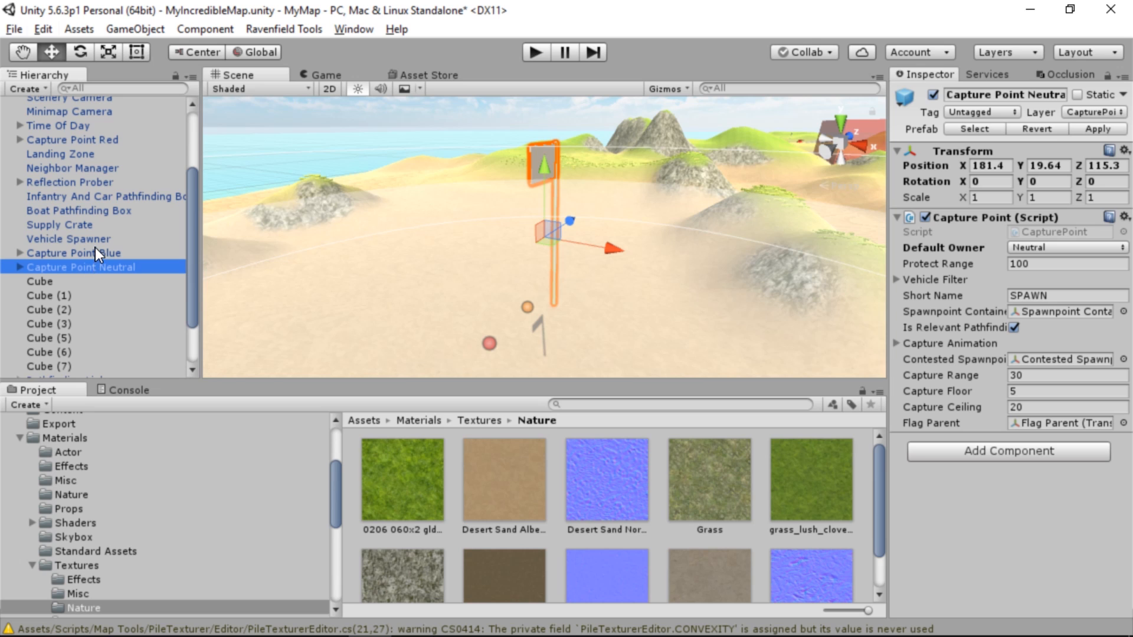
double_click(87, 142)
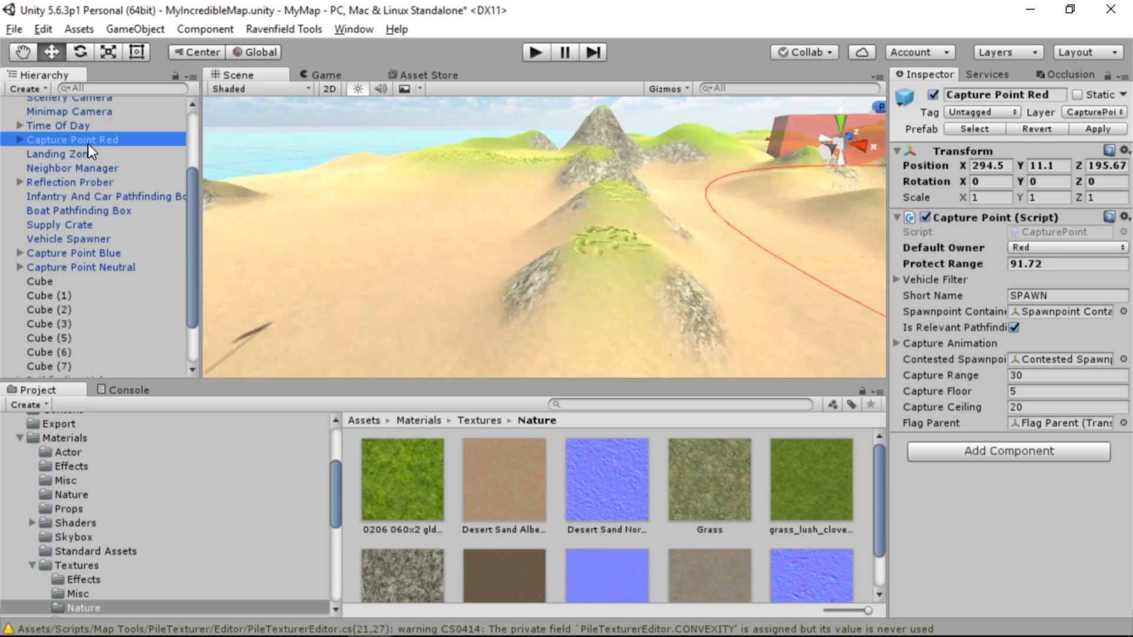
left_click_drag(97, 139, 104, 246)
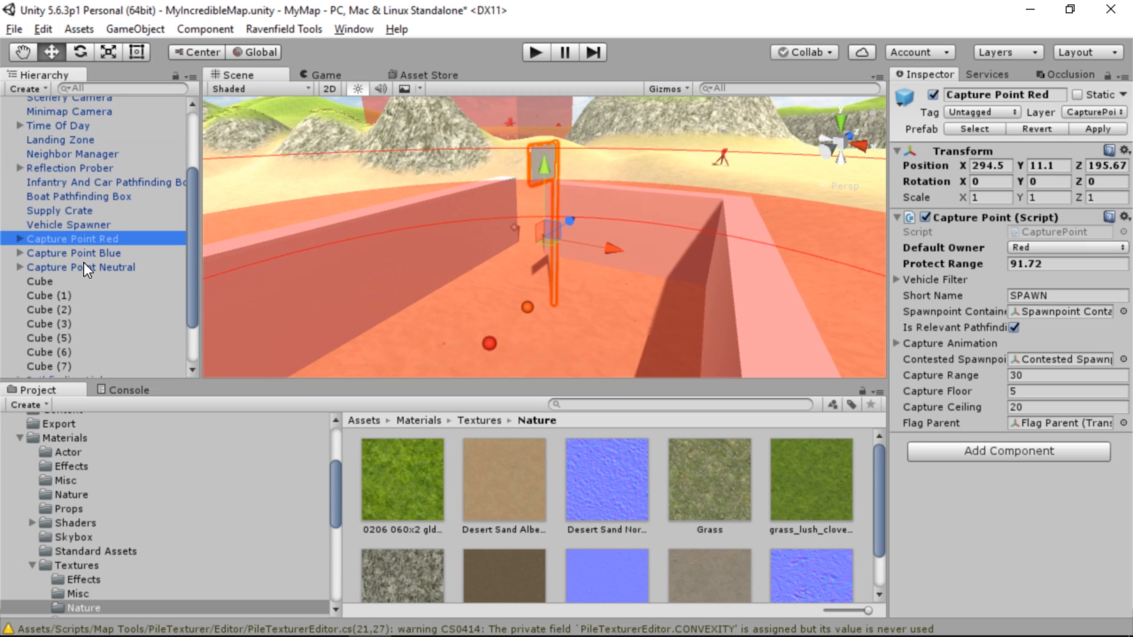
Lower Capture Point Neutral onto the sand, to about Y 12.52
double_click(84, 265)
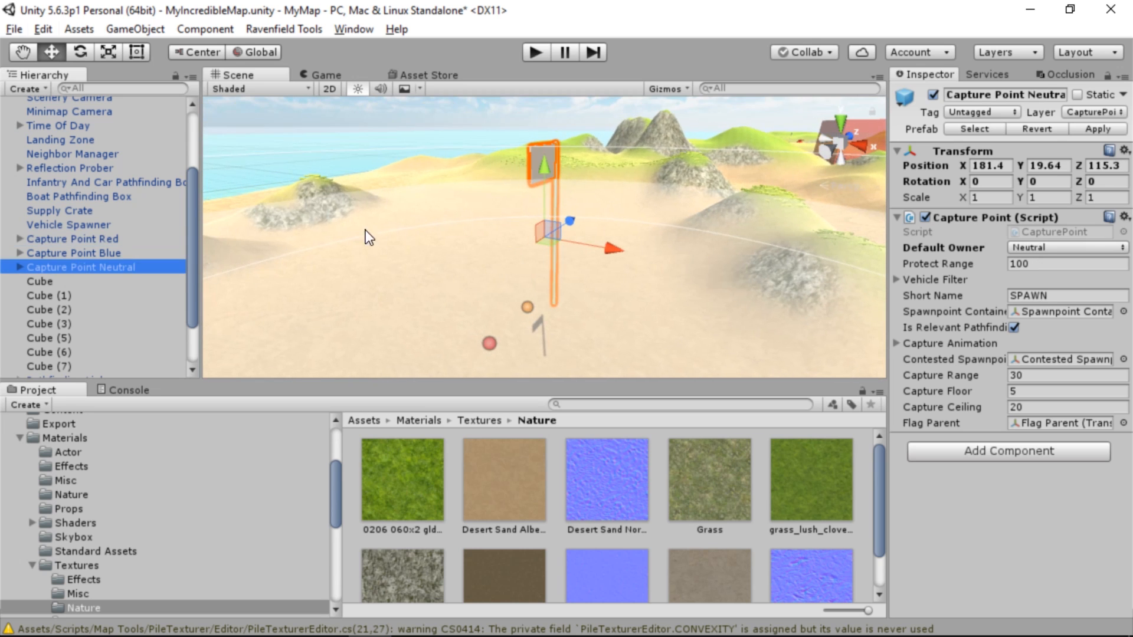
left_click_drag(368, 236, 587, 151, "alt")
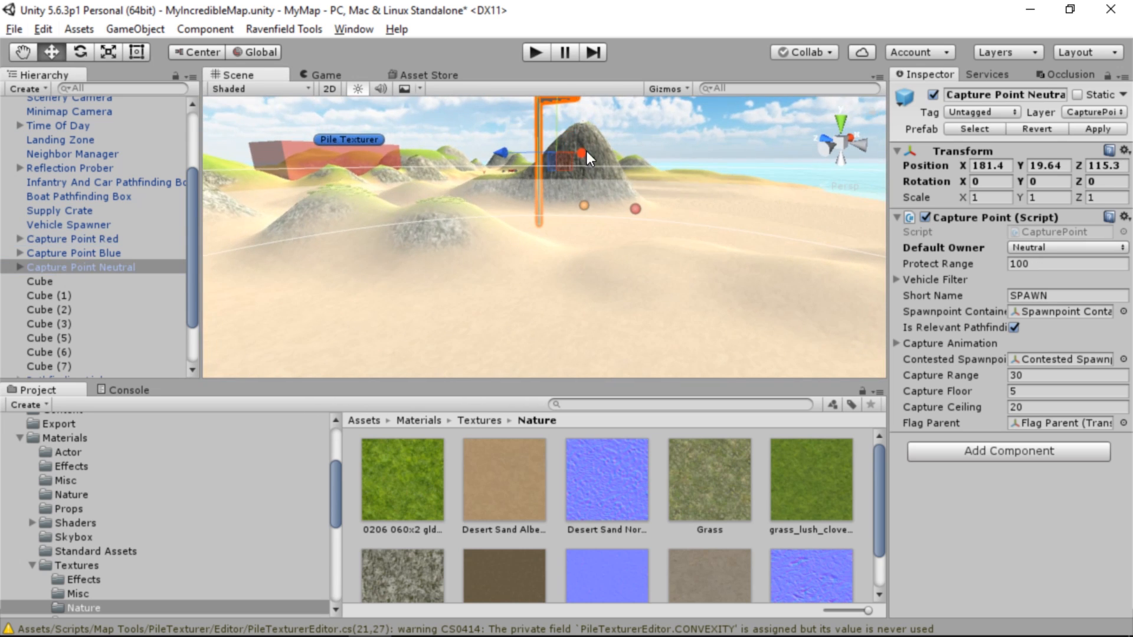
left_click(560, 130)
left_click(537, 122)
left_click_drag(558, 115, 523, 276)
left_click_drag(523, 275, 519, 292, "alt")
key("s")
right_click_drag(519, 292, 182, 500)
key("e")
key("d")
key("e")
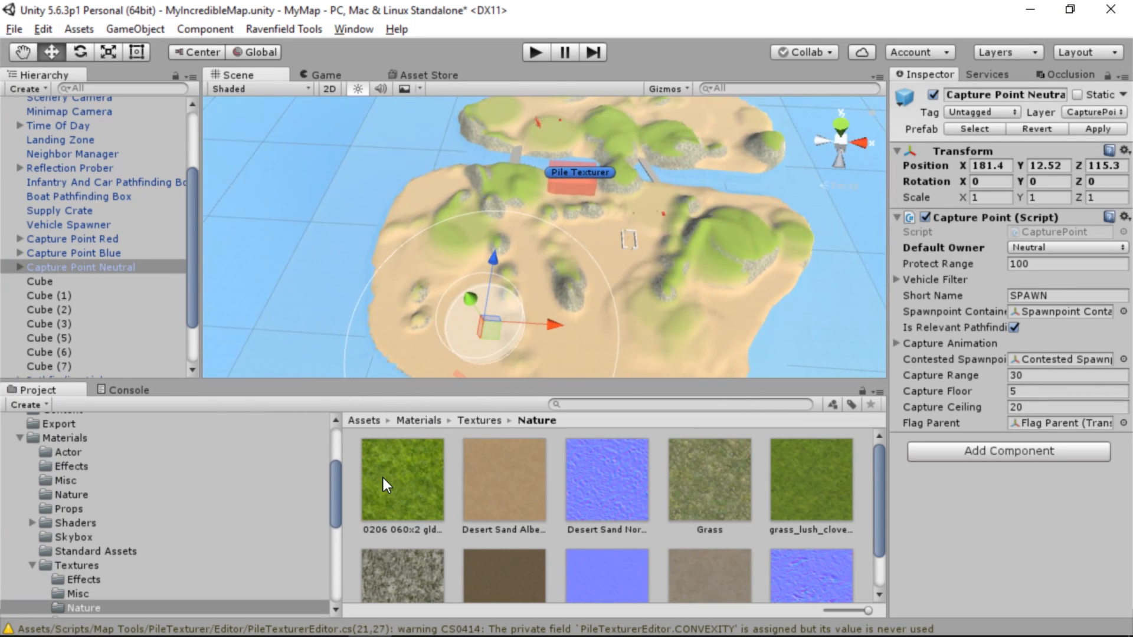
Relocate Capture Point Neutral to the grassy hill on the same island, at about X 148.5, Z 199.9
left_click_drag(486, 335, 465, 233)
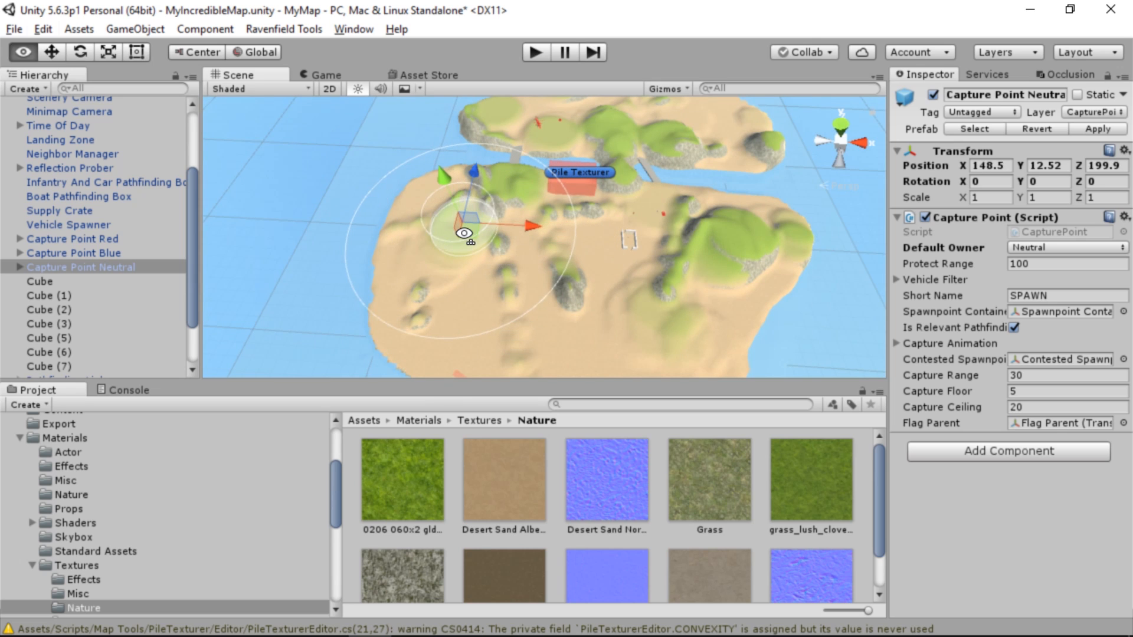
right_click_drag(465, 233, 809, 152)
left_click_drag(623, 310, 423, 155)
right_click_drag(488, 231, 661, 139)
left_click_drag(647, 136, 622, 36)
right_click_drag(640, 101, 635, 124)
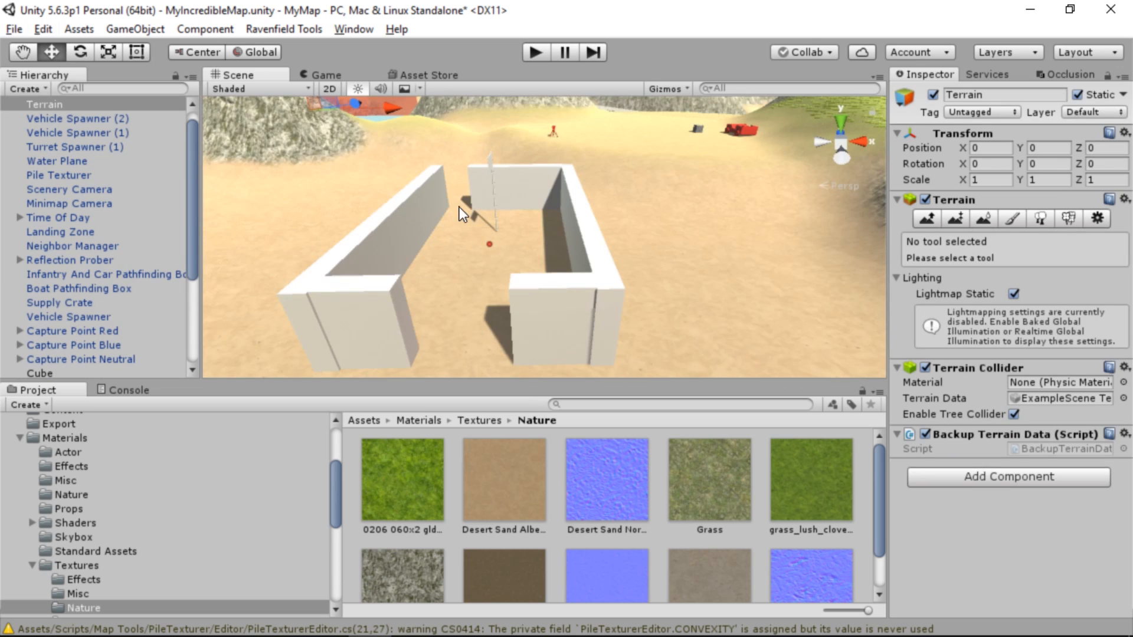
Shift the short entrance wall Cube (6) of the red base to about X 290.78, lining it up with the adjoining long wall
left_click(427, 225)
right_click_drag(413, 257, 430, 220)
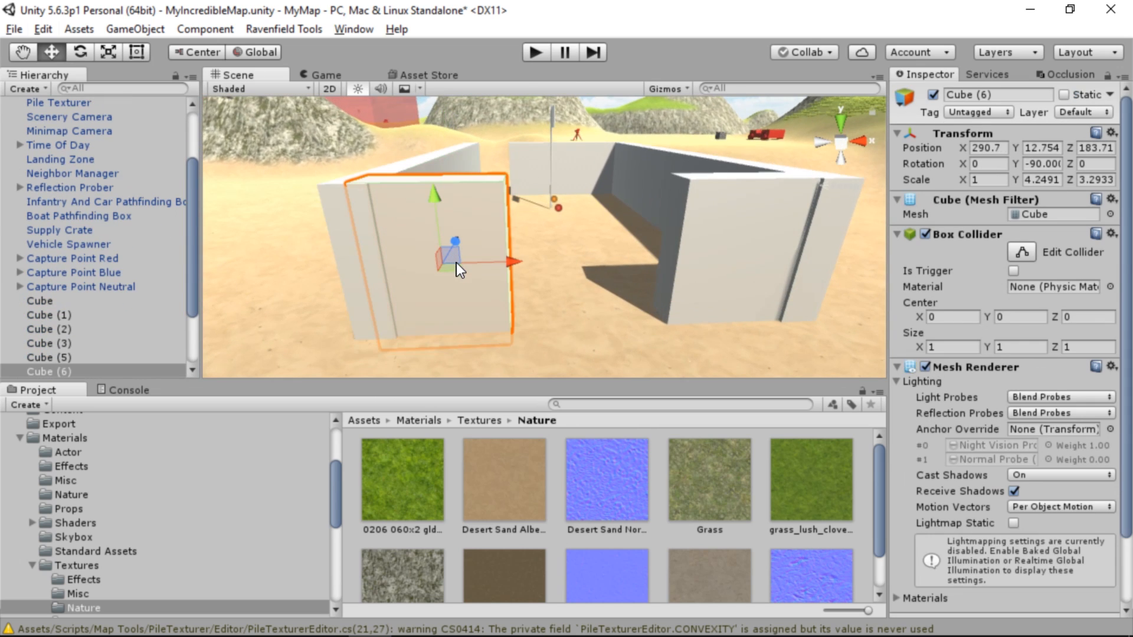
left_click_drag(456, 270, 459, 272)
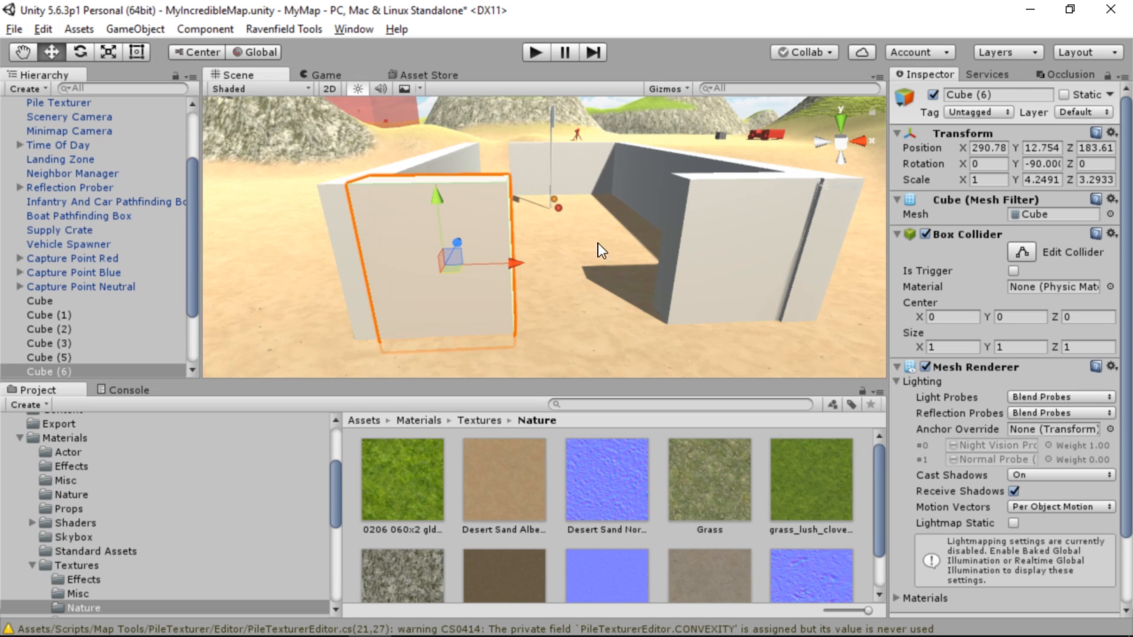
left_click(774, 282)
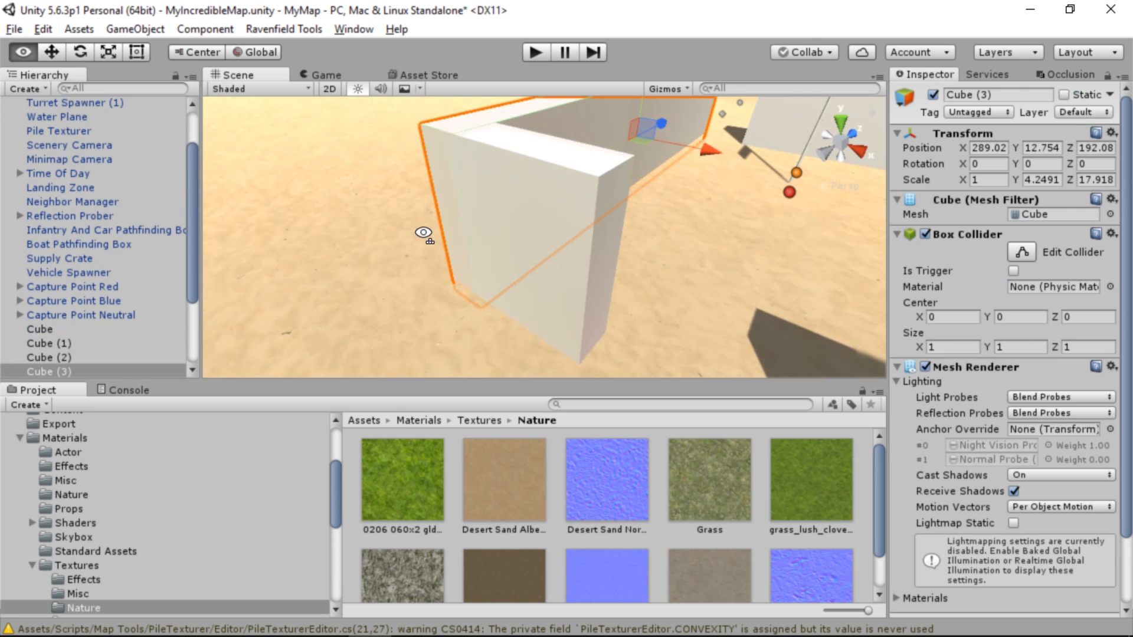
right_click_drag(423, 236, 755, 211)
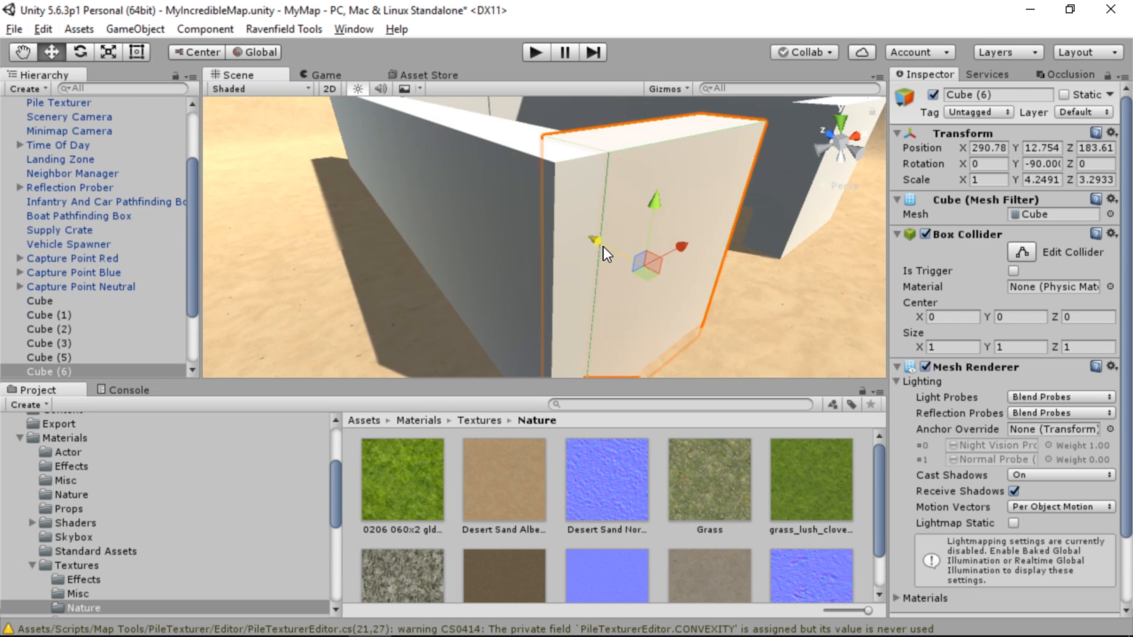
right_click_drag(603, 247, 506, 217)
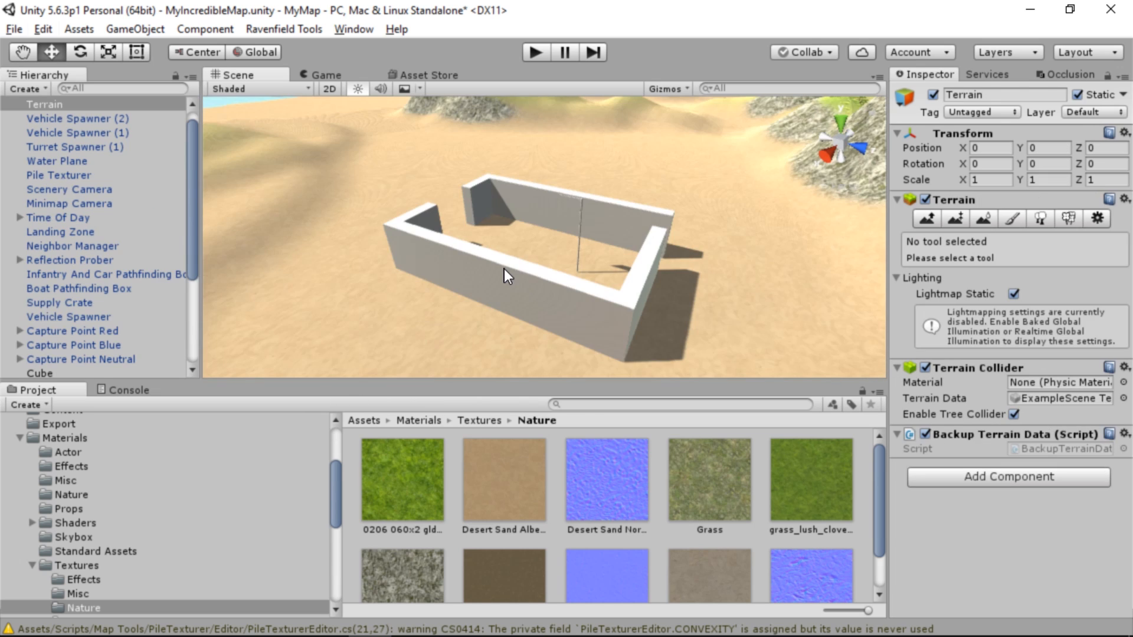
Duplicate the long red base wall Cube (2) and rename the copy "Wall of Iwan"
left_click(504, 269)
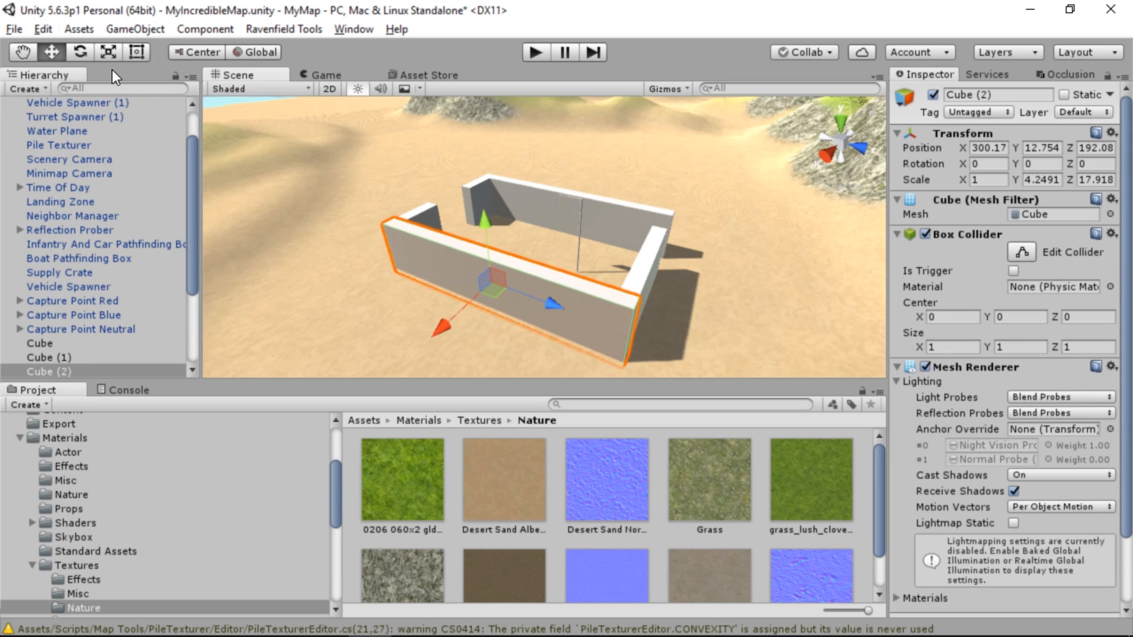
left_click(44, 28)
left_click(93, 107)
key("ctrl+v")
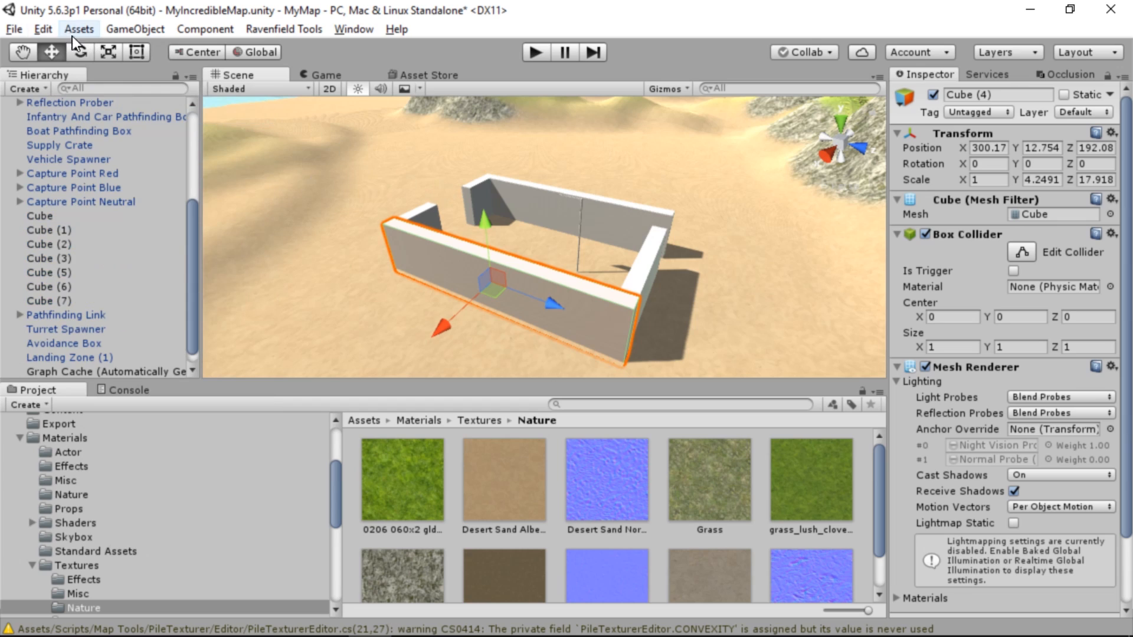
left_click(53, 32)
left_click(223, 5)
left_click(60, 372)
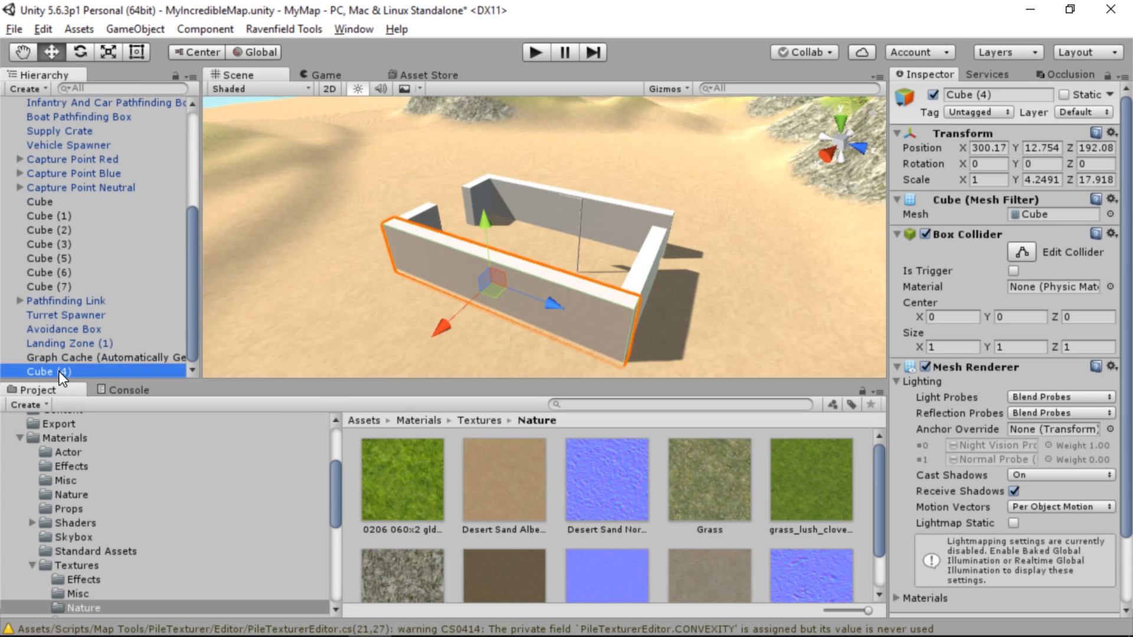
left_click(61, 372)
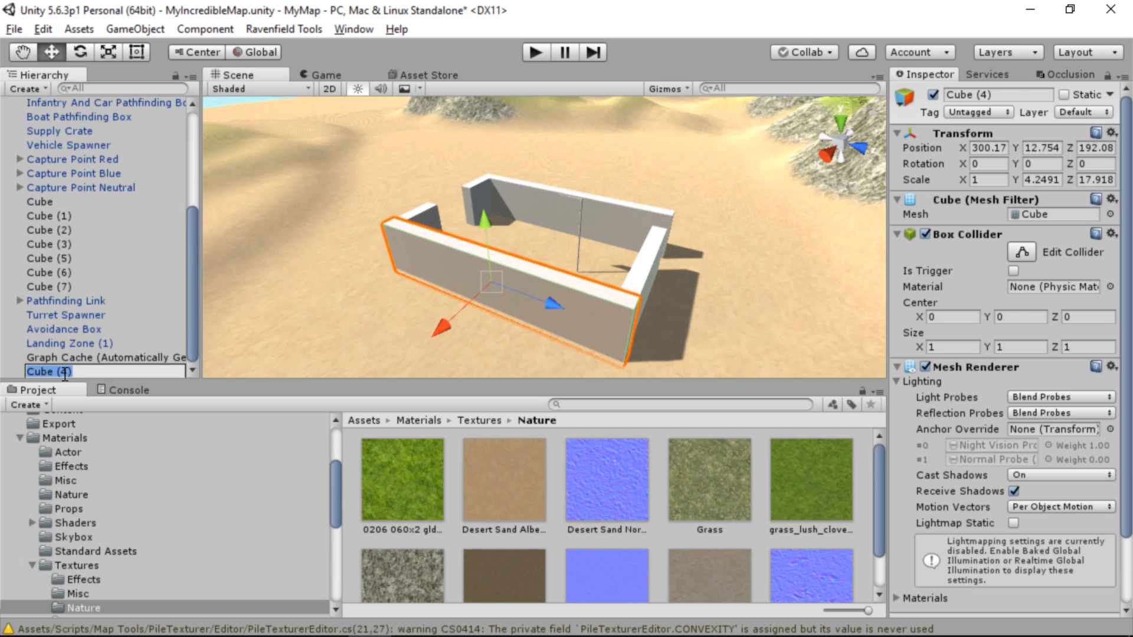
type("Wall of I")
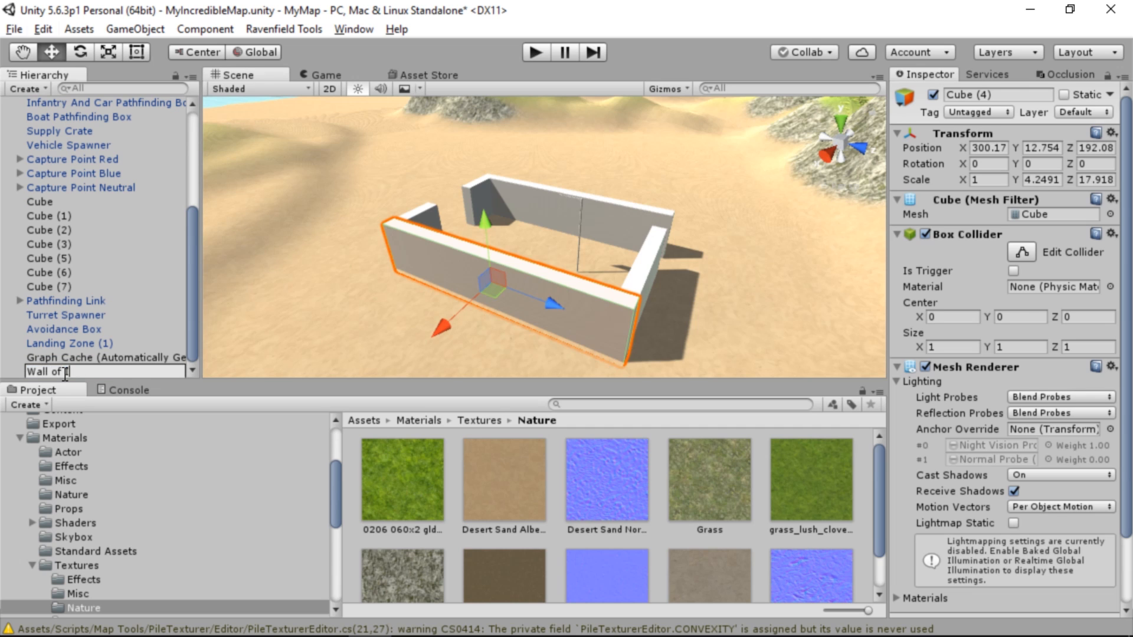
type("wan")
key("Return")
Move Wall of Iwan across the river onto the helicopter hill, to about X 227.22, Y 21, Z 302.62
key("s")
right_click_drag(513, 242, 535, 309)
left_click_drag(468, 293, 781, 95)
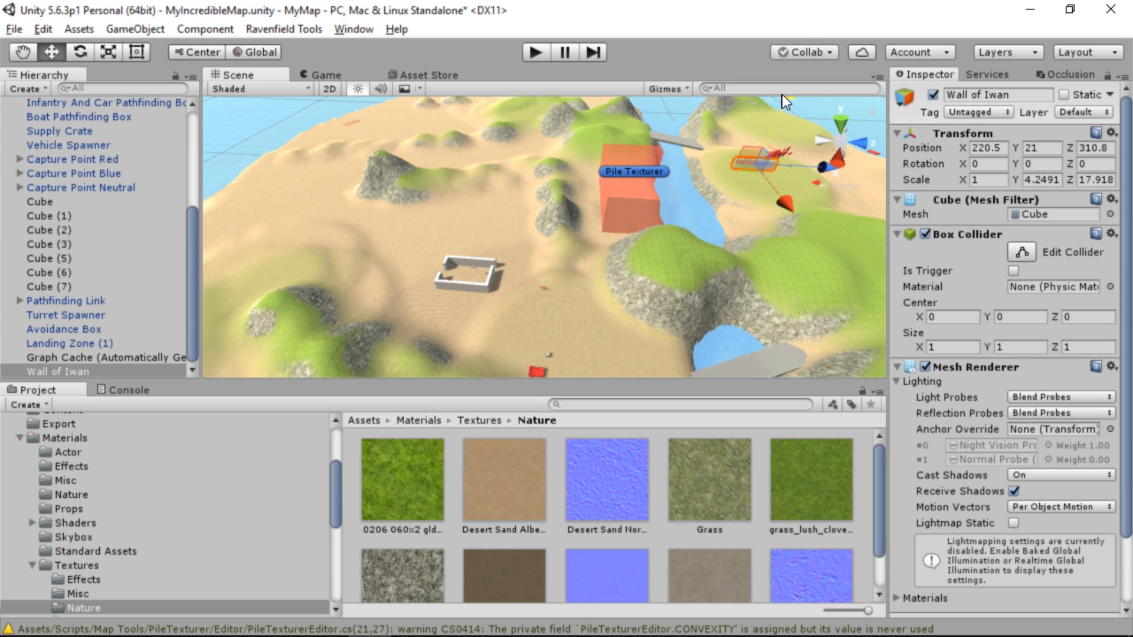
key("f")
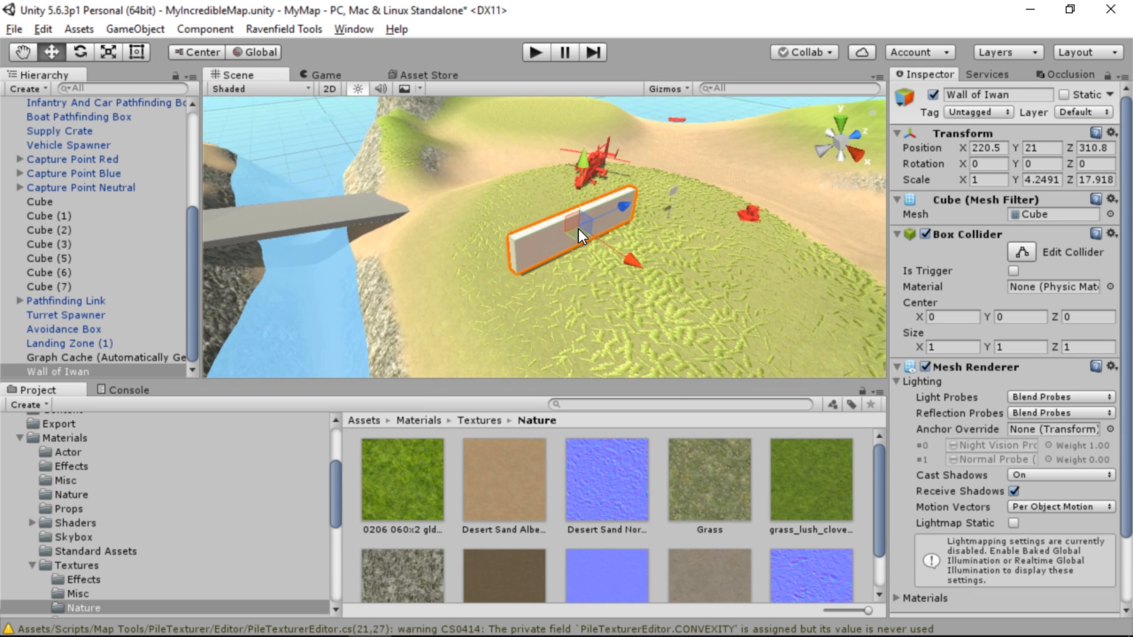
left_click_drag(579, 229, 560, 293)
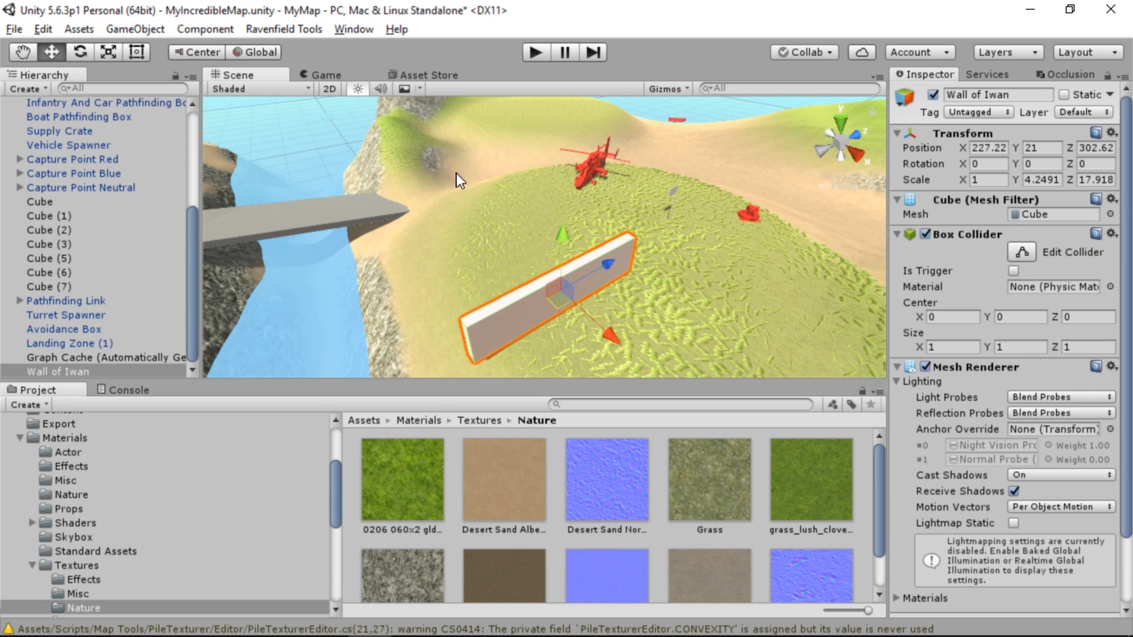
Rotate Wall of Iwan to about 80.16° around Y and settle it on the hill at about X 231.32, Y 18.91, Z 301.16
left_click(89, 51)
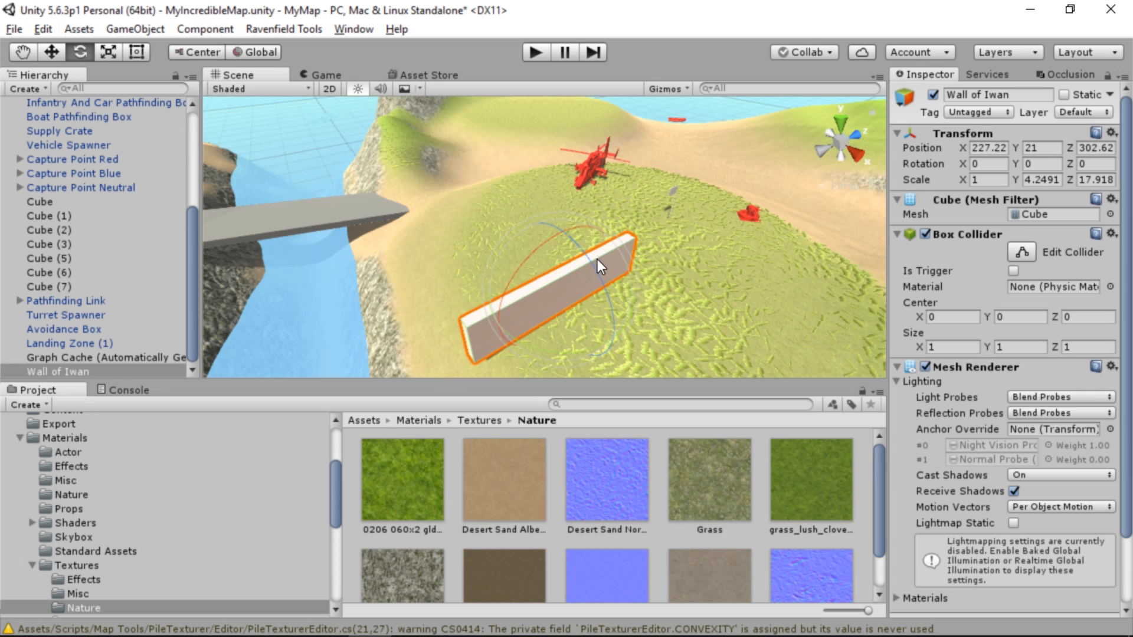
left_click_drag(522, 345, 368, 171)
left_click(56, 49)
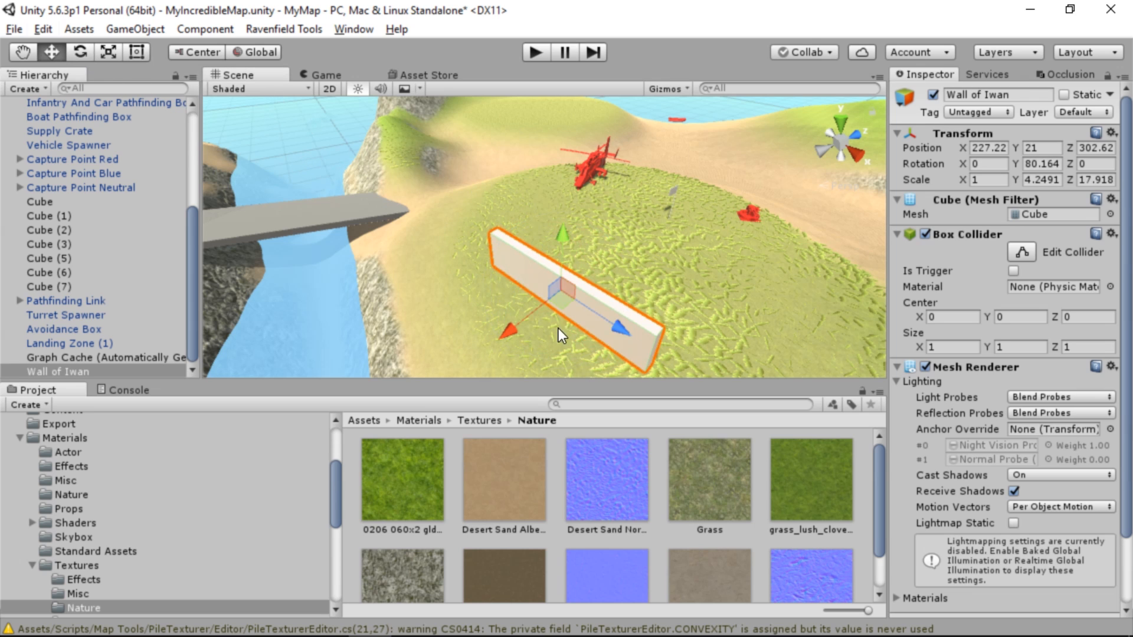
left_click_drag(561, 298, 553, 233)
left_click_drag(554, 232, 492, 206)
key("w")
right_click_drag(491, 206, 879, 286)
key("s")
key("w")
right_click_drag(632, 255, 658, 260)
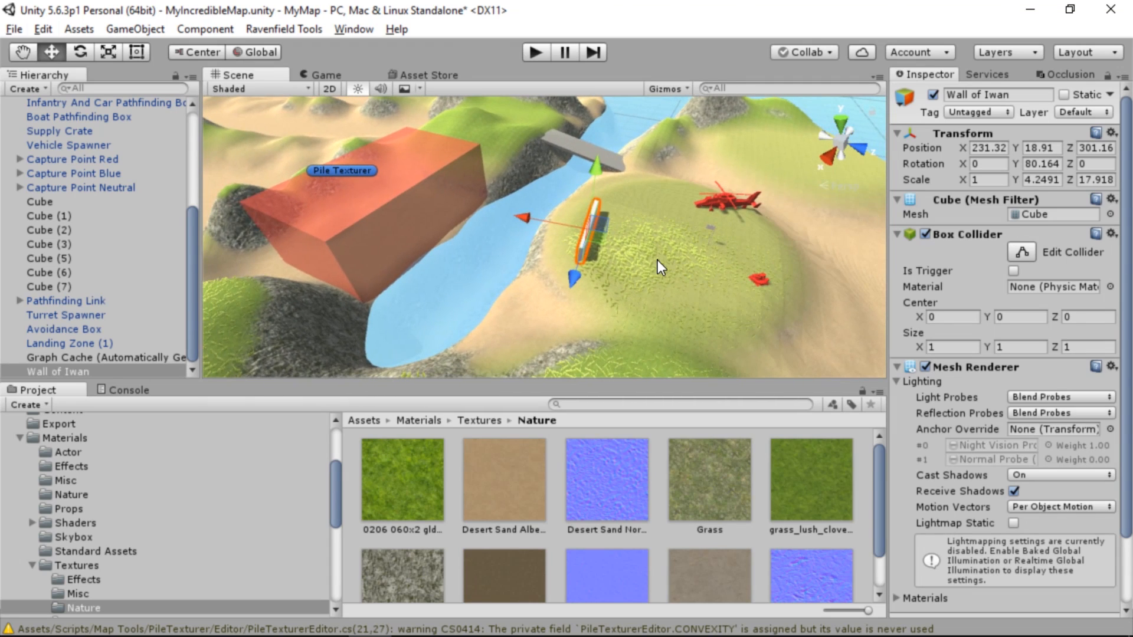
Duplicate Wall of Iwan and move the copy across the river to the opposite grassy hill, at about X 270.8, Z 259
key("ctrl+d")
left_click_drag(597, 232, 304, 292)
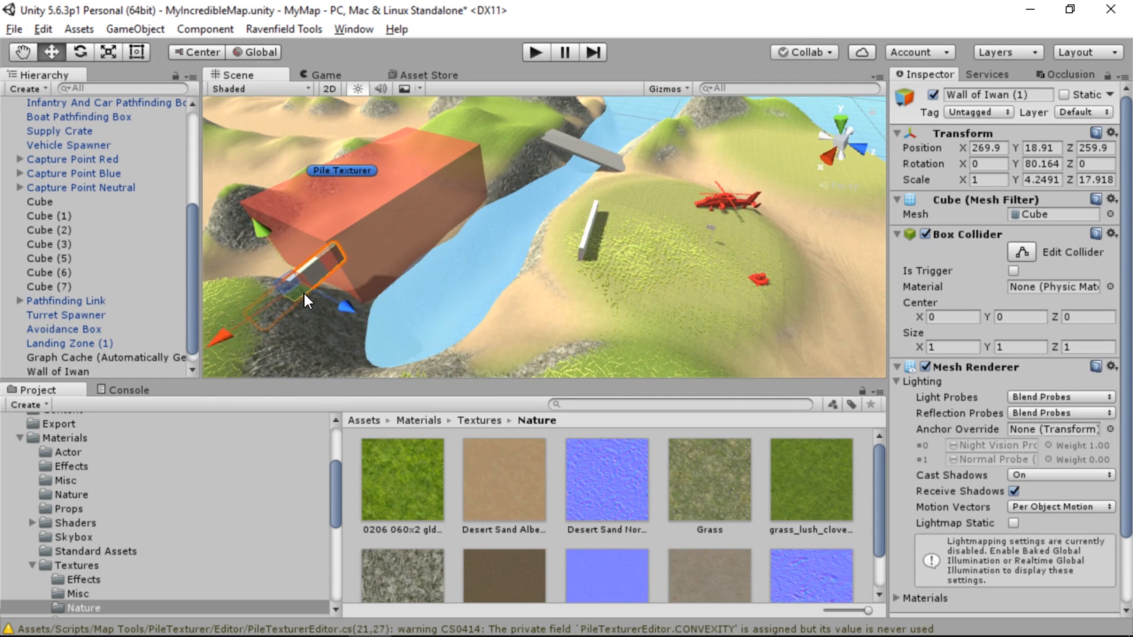
right_click_drag(303, 293, 559, 305)
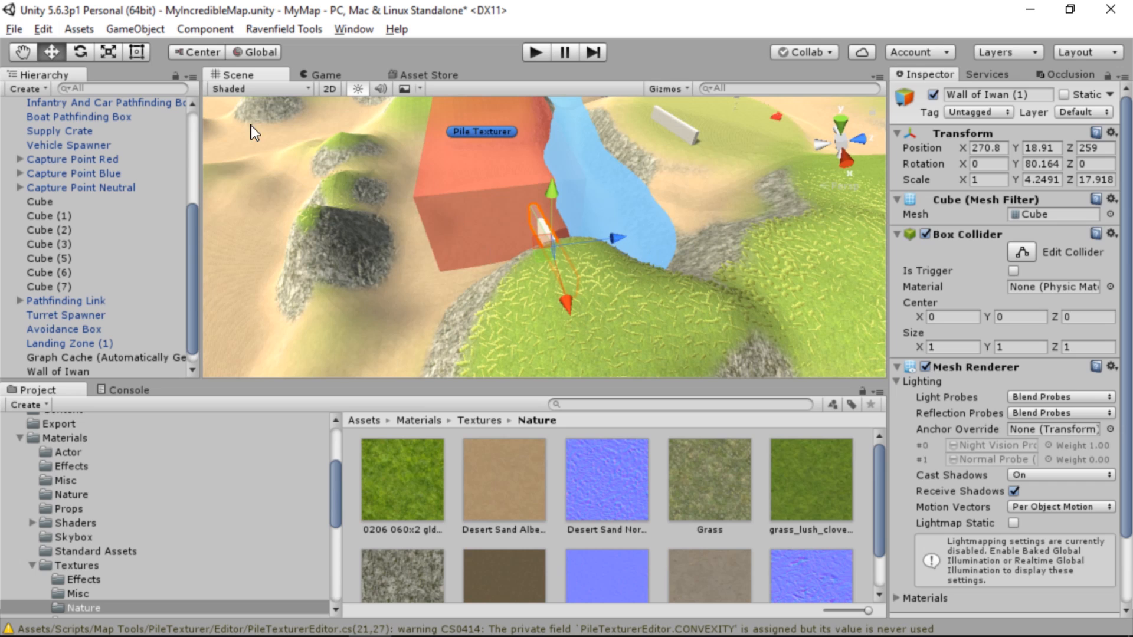
Rotate Wall of Iwan (1) to about 9.79° around Y and place it on the hilltop at about X 279.7, Y 26, Z 261.7
left_click(88, 51)
left_click_drag(591, 189, 766, 184)
key("w")
left_click_drag(563, 257, 603, 305)
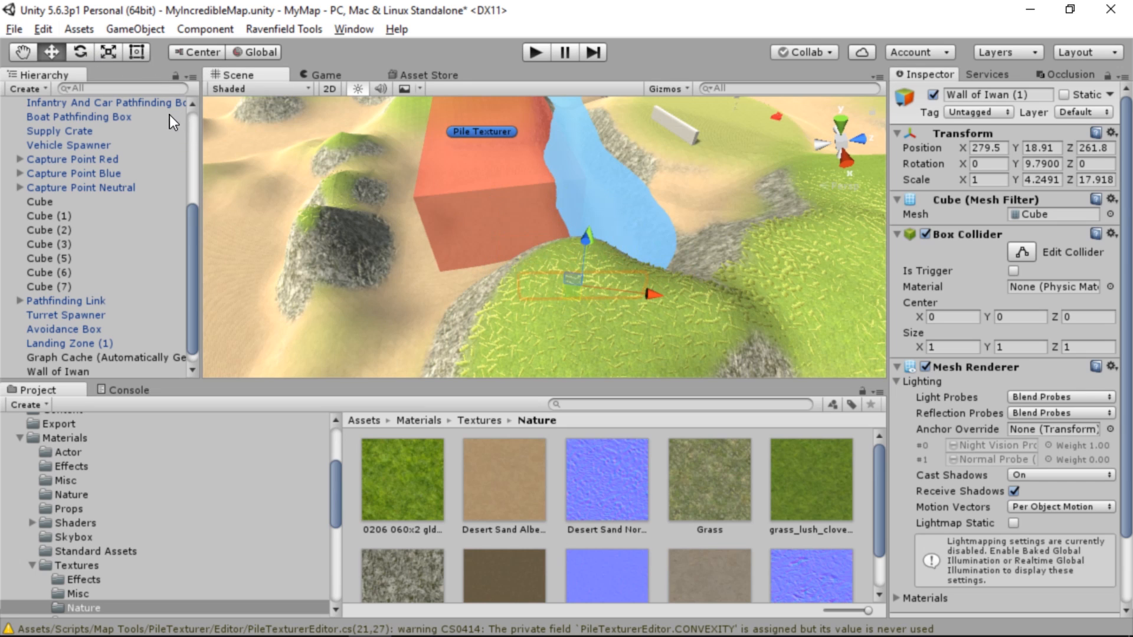
key("f")
left_click_drag(675, 260, 681, 213)
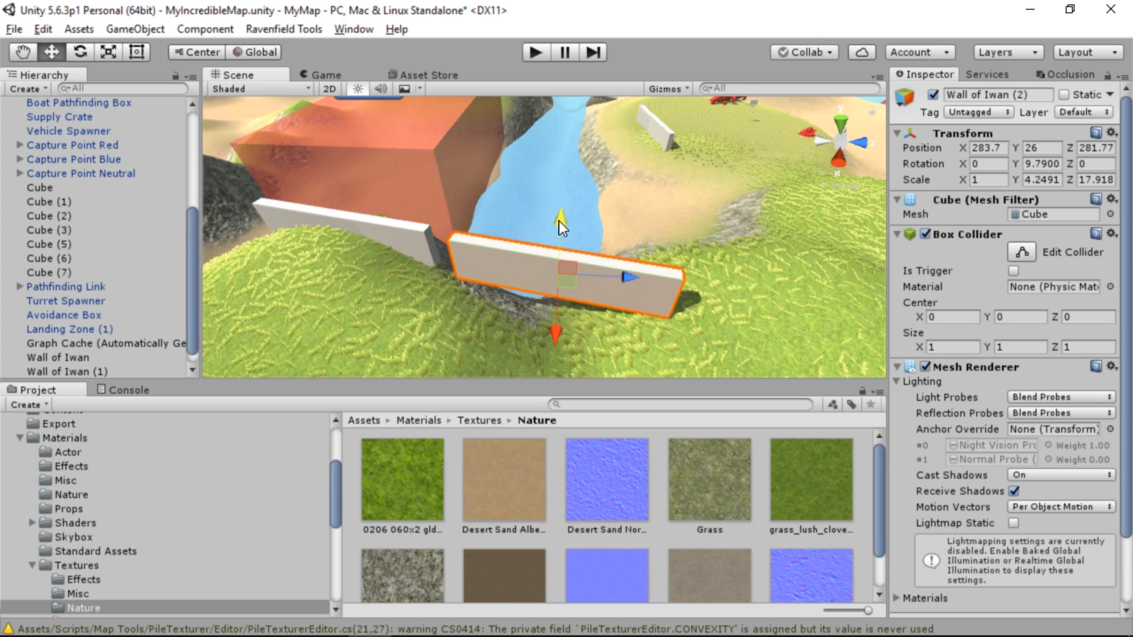
Duplicate Wall of Iwan (1) and set the copy into the grass beside it, at about X 283.7, Y 22.66, Z 281.77
left_click_drag(558, 221, 551, 246)
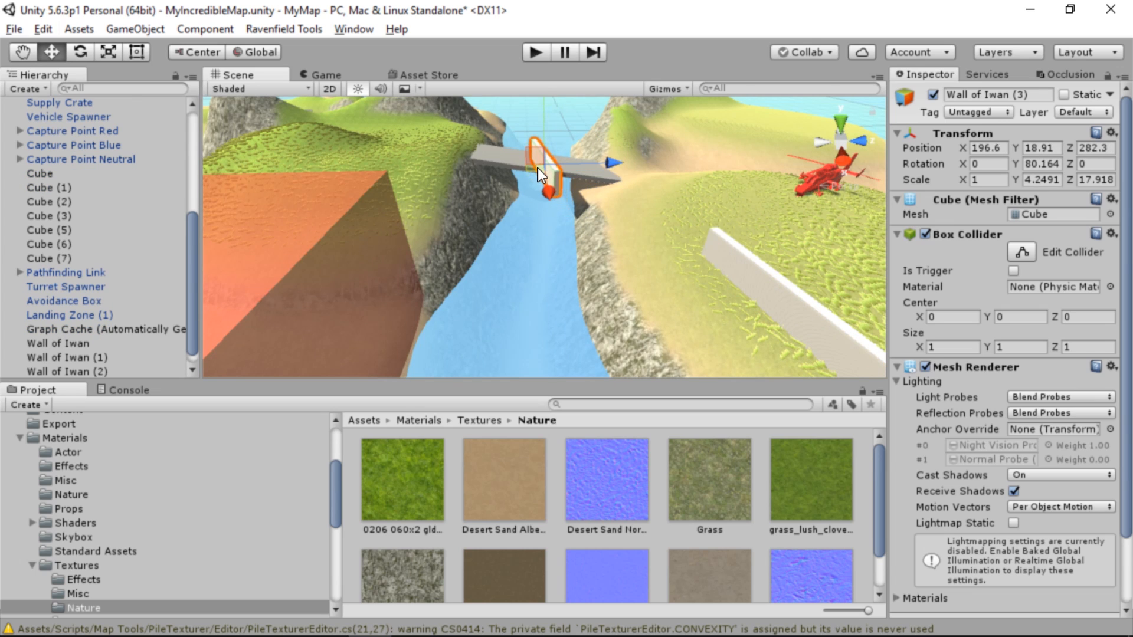
Place a copy of Wall of Iwan near the bridge and turn it to about -2° around Y
left_click_drag(537, 168, 189, 193, "alt")
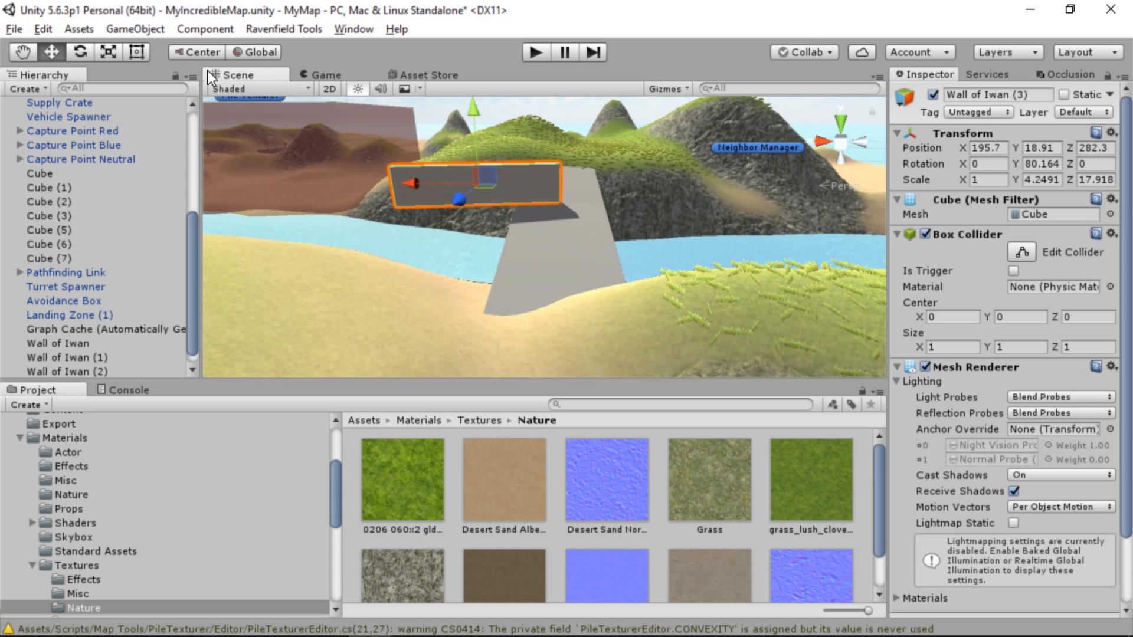
left_click(80, 52)
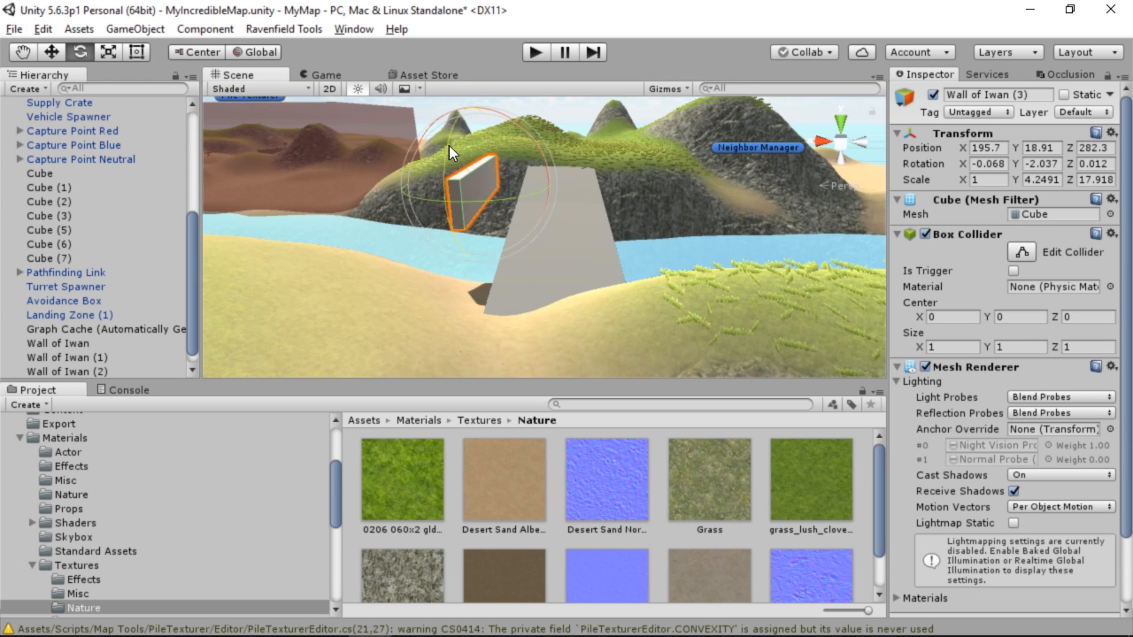
left_click_drag(449, 146, 452, 177)
left_click_drag(534, 219, 679, 177, "alt")
Enlarge Wall of Iwan (3) to about 5.86 in Y and 32.64 in Z, at about X 192.65, Y 17.64, Z 283.55
key("t")
key("w")
left_click_drag(496, 187, 917, 213)
right_click_drag(918, 213, 770, 234)
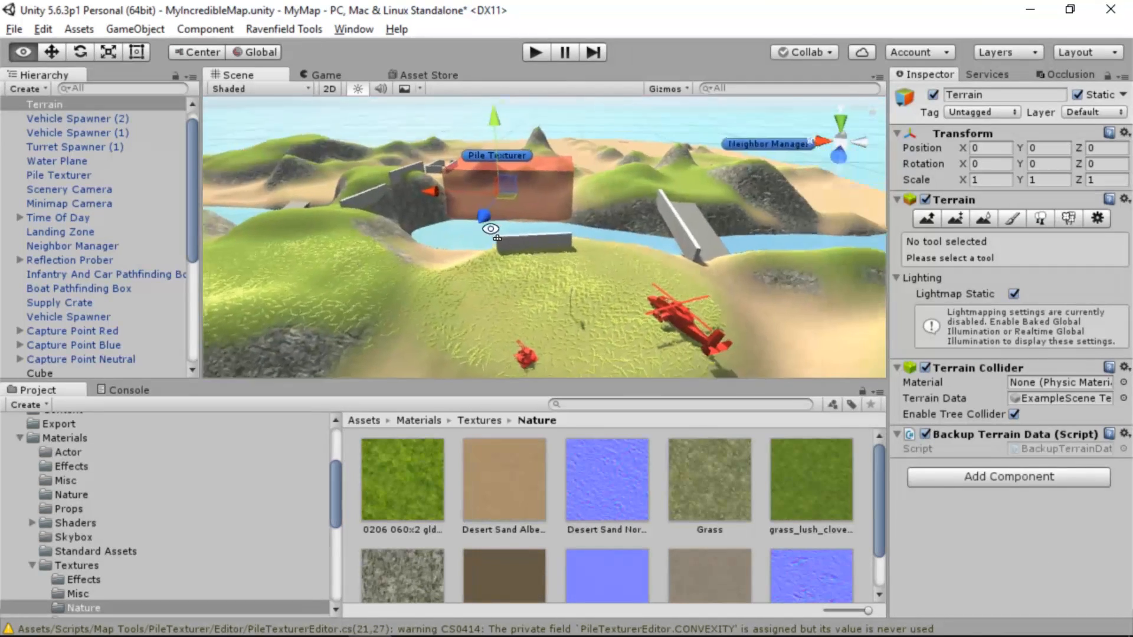
right_click_drag(490, 227, 455, 256)
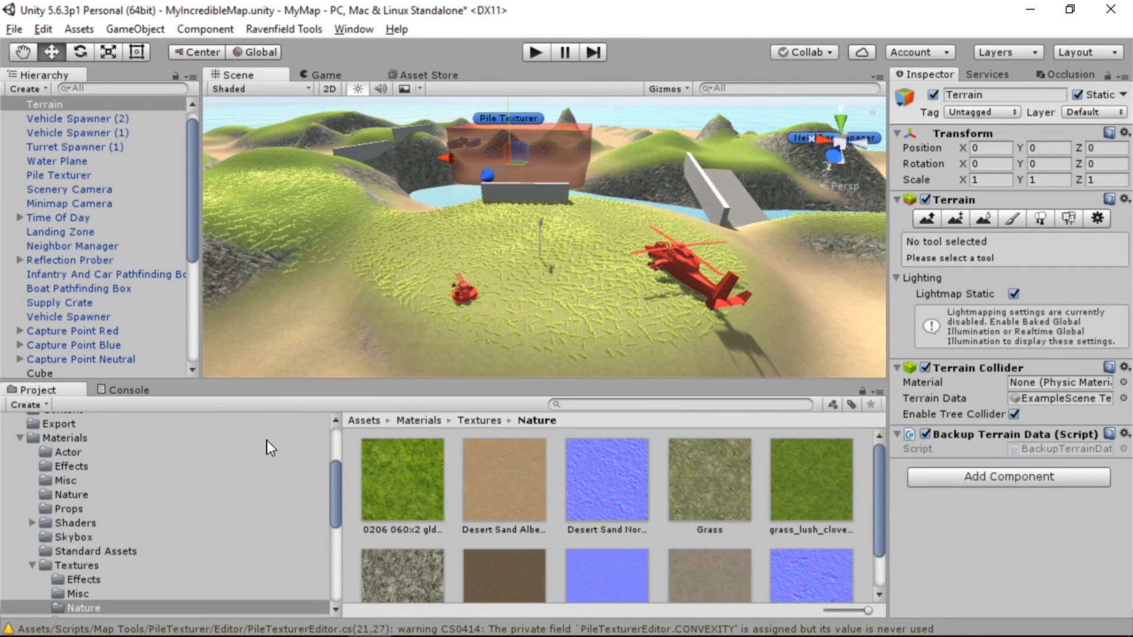
Open the Map Elements folder inside Prefabs and locate the spawner prefabs
scroll(242, 448, "down", 5)
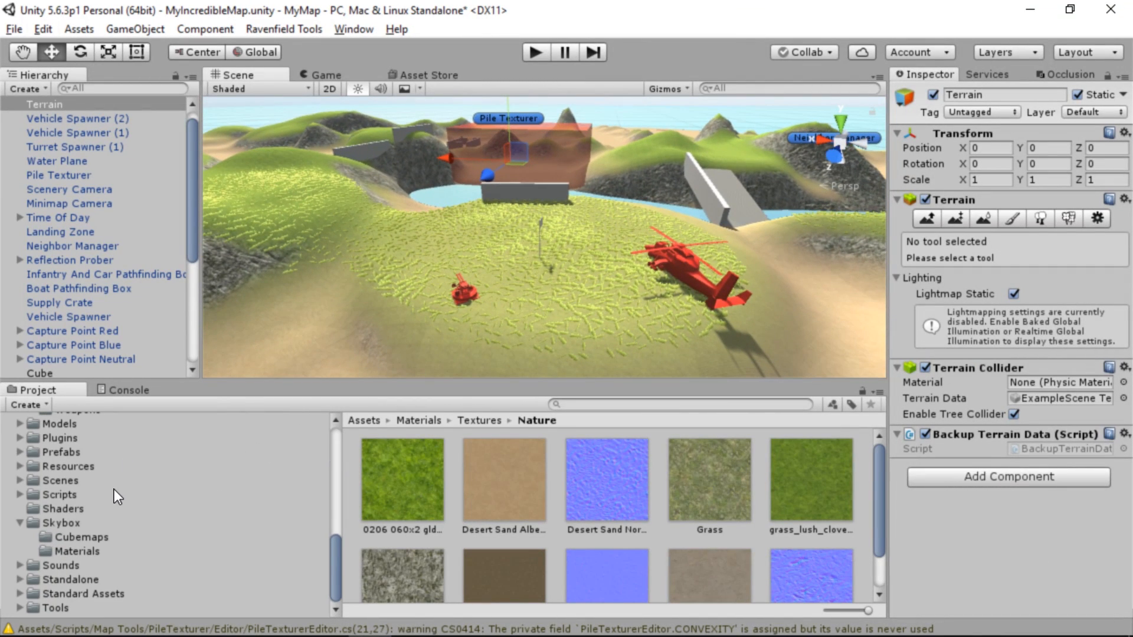
scroll(61, 471, "up", 8)
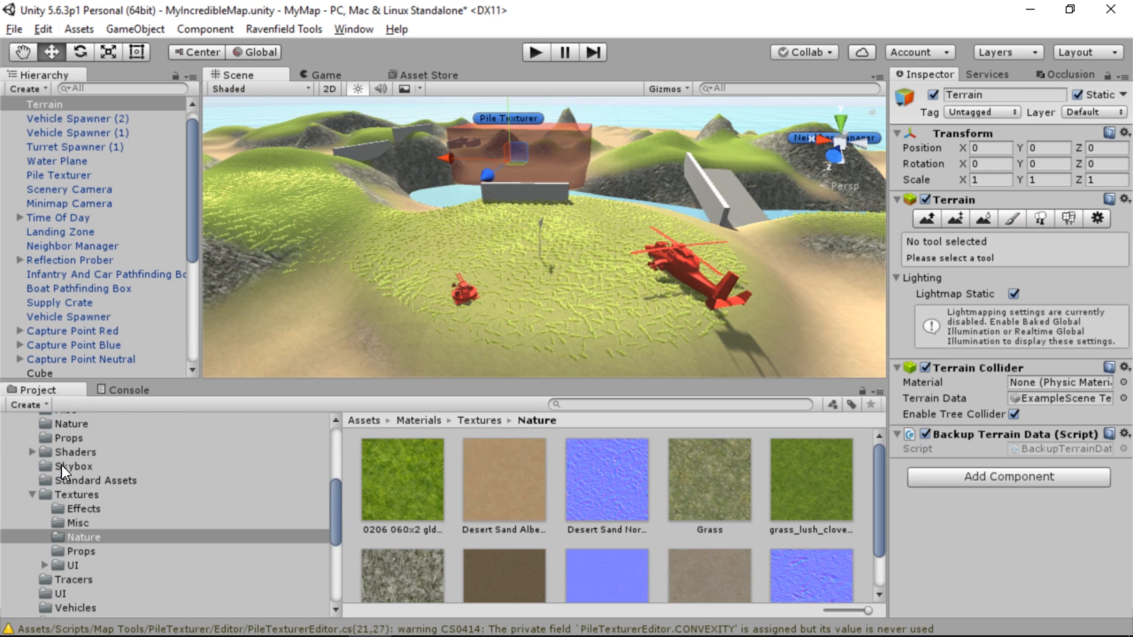
left_click(20, 527)
left_click(90, 466)
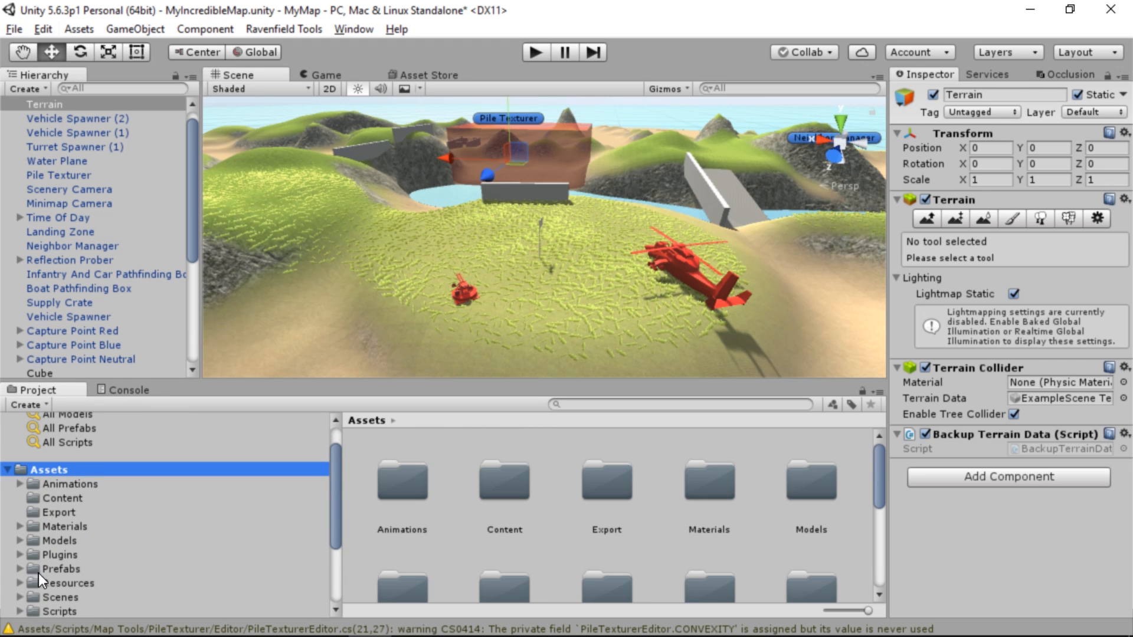
left_click(58, 569)
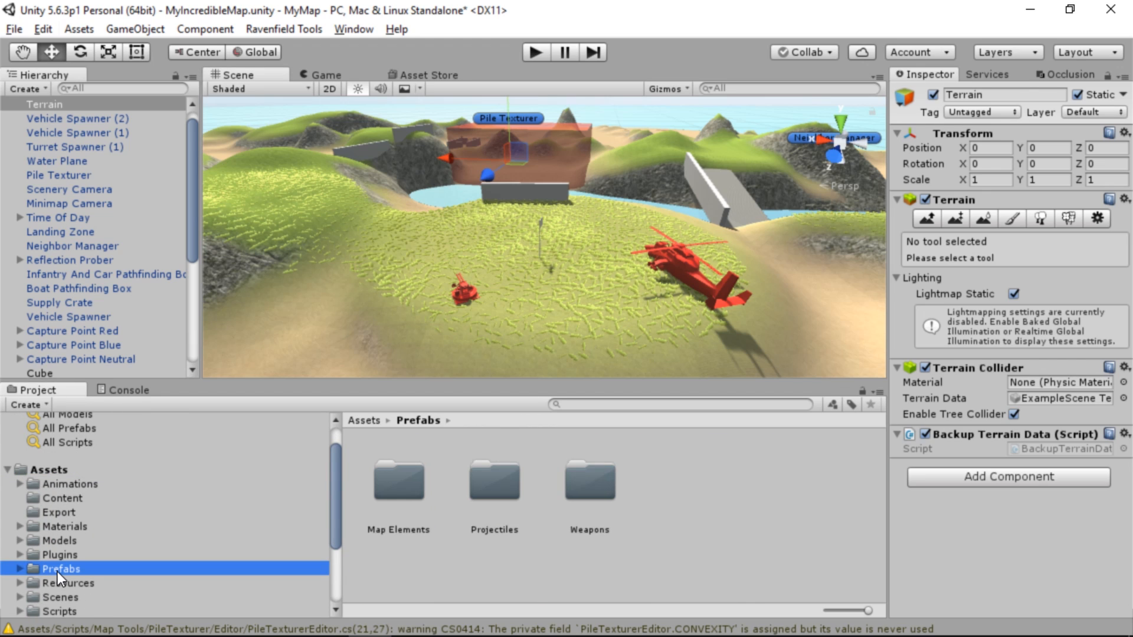
double_click(399, 481)
scroll(569, 506, "down", 2)
left_click(611, 514)
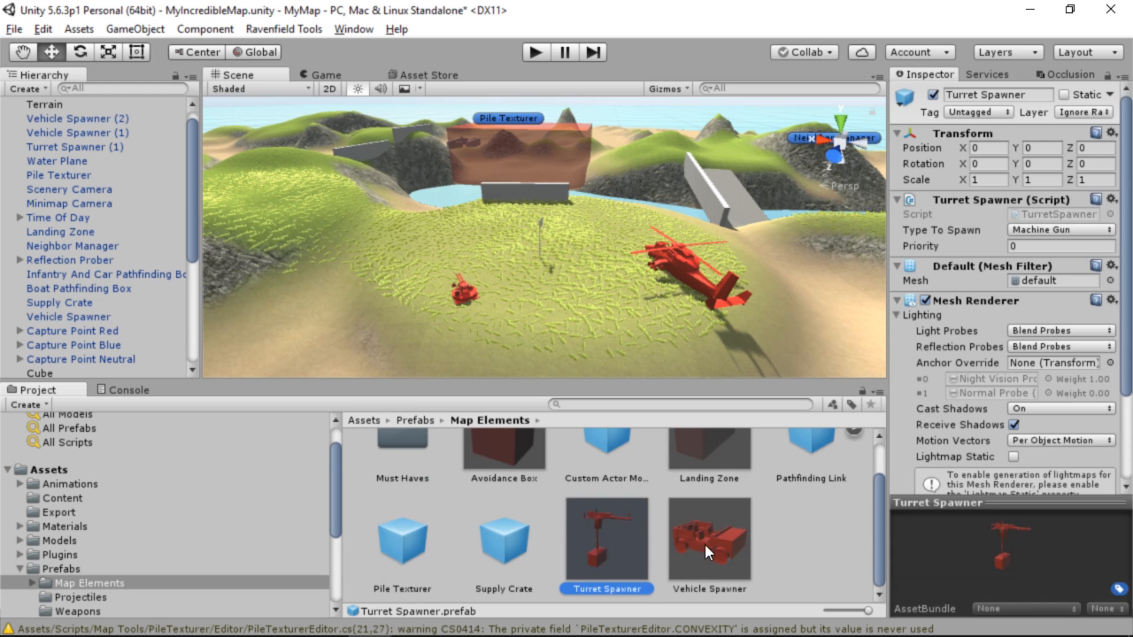
Place a Vehicle Spawner on the grassy hill by the walls, at about X 233.7, Y 18.35, Z 315.2
left_click(717, 537)
left_click_drag(690, 371, 679, 323, "alt")
scroll(679, 323, "up", 5, "alt")
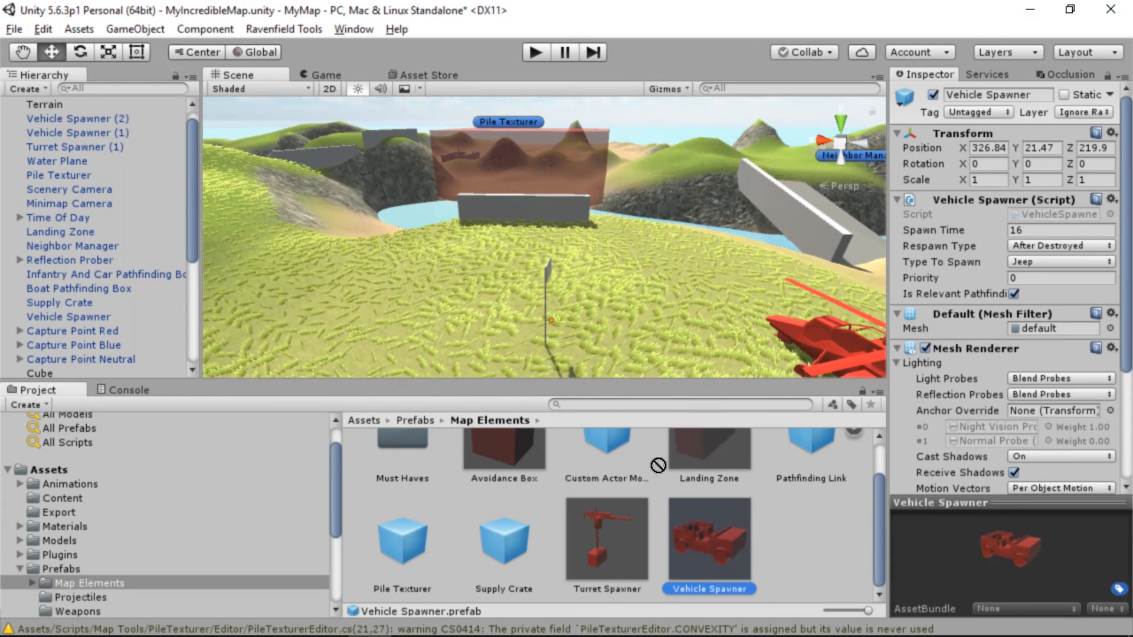
left_click_drag(462, 250, 462, 261)
right_click_drag(495, 289, 214, 317)
key("w")
key("f")
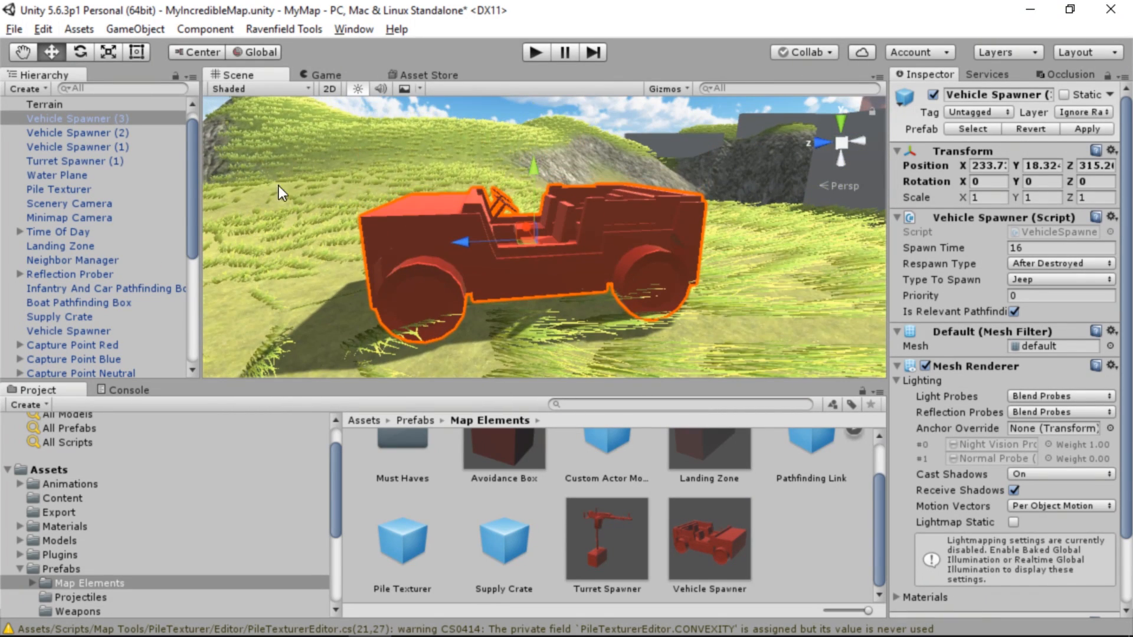
left_click_drag(528, 171, 528, 168)
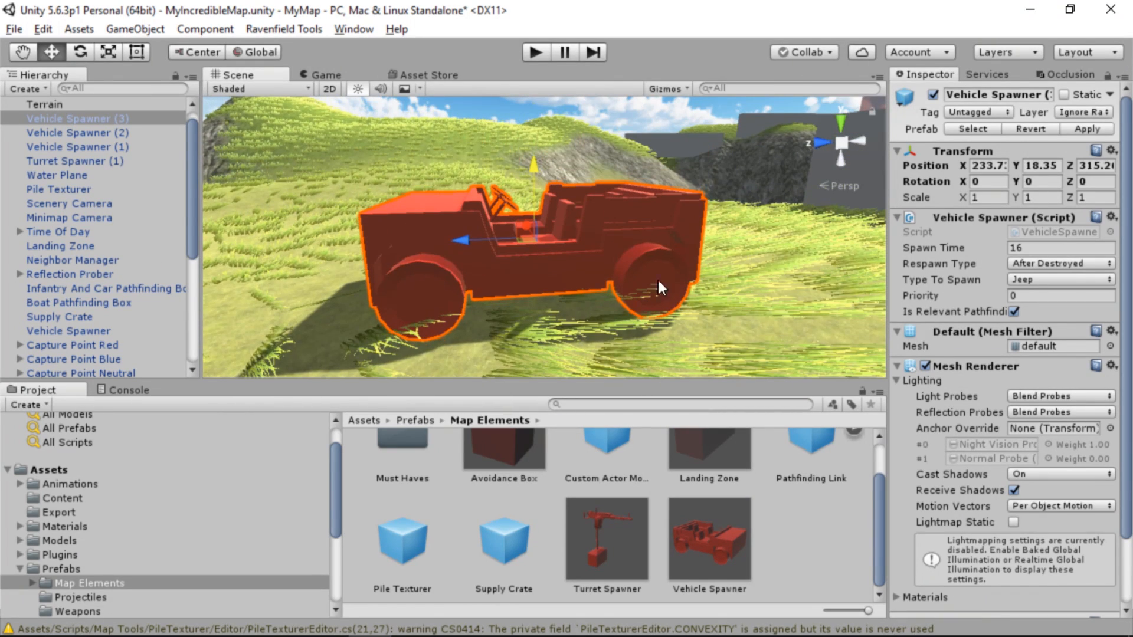
Set the hilltop spawner's vehicle type to Tank and raise it to Y 18.37
left_click(1050, 275)
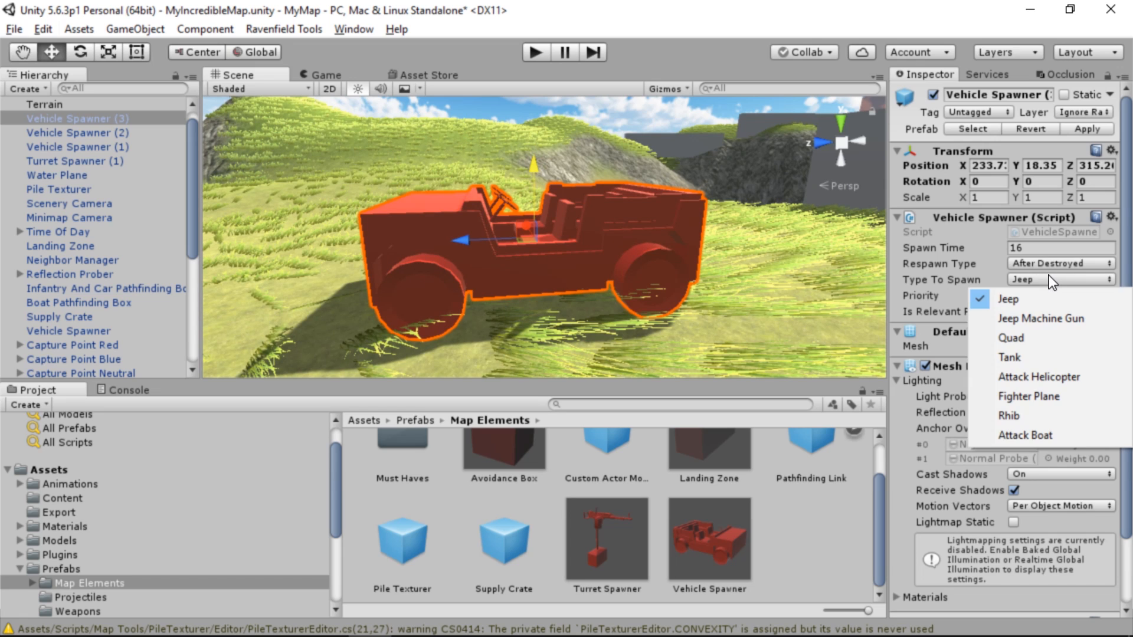
left_click(1032, 355)
key("s")
right_click_drag(718, 248, 705, 241)
mouse_move(511, 119)
left_mouse_down()
mouse_move(509, 105)
mouse_move(511, 118)
left_mouse_up()
Place a Quad Vehicle Spawner on the sand beside the walled base, at about X 278.8, Y 11.41, Z 191.6
right_click_drag(629, 296, 796, 366)
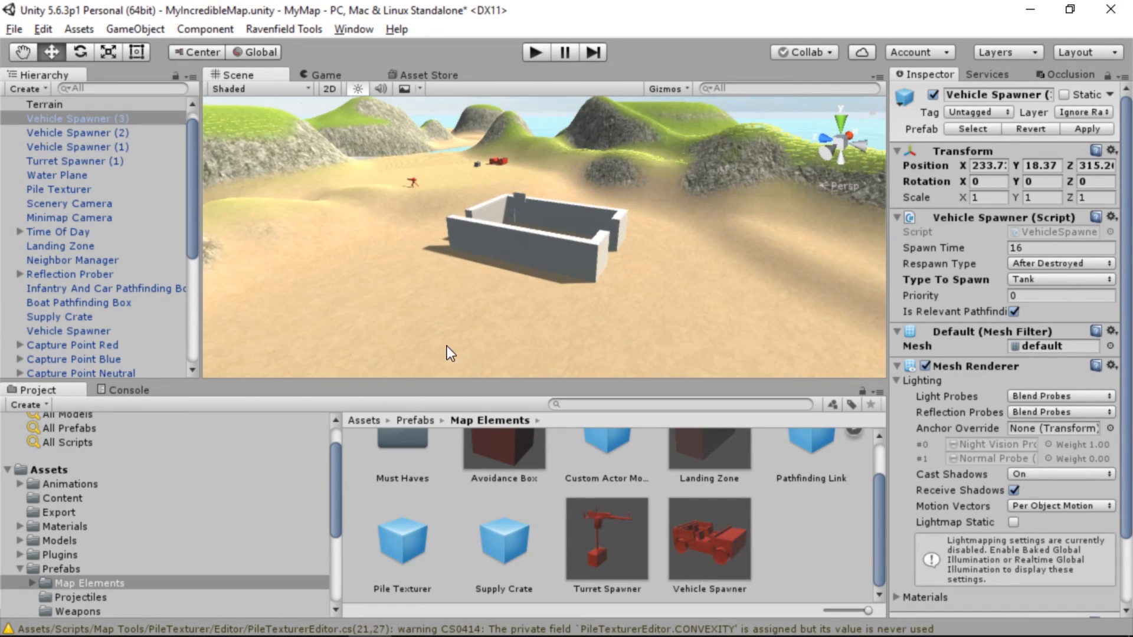
left_click_drag(710, 538, 458, 314)
left_click(1037, 348)
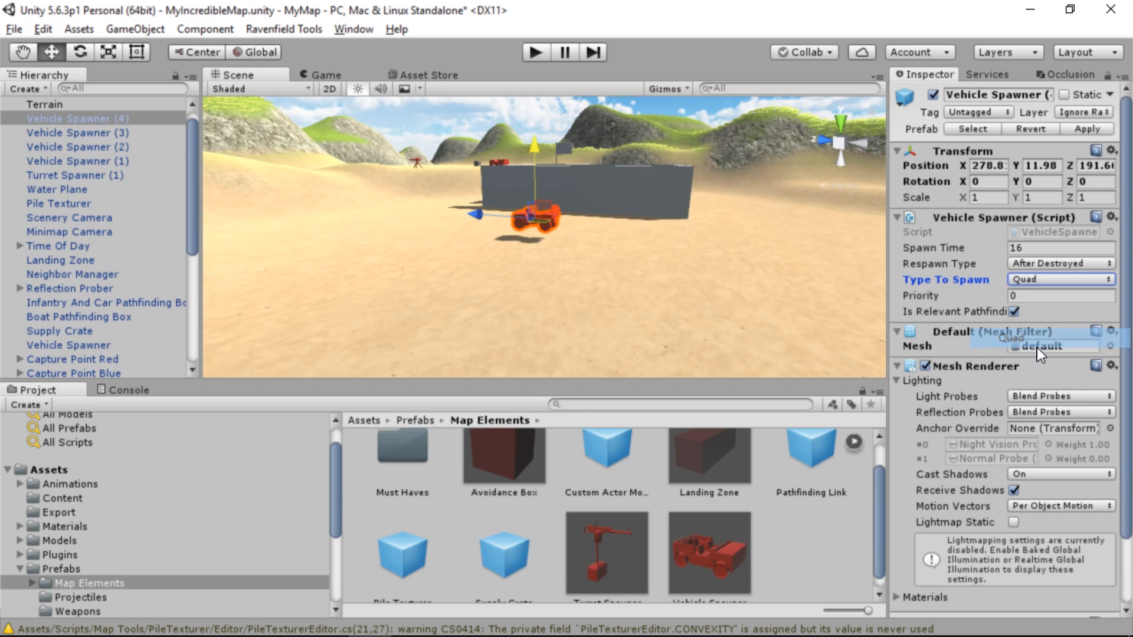
right_click_drag(572, 254, 534, 208)
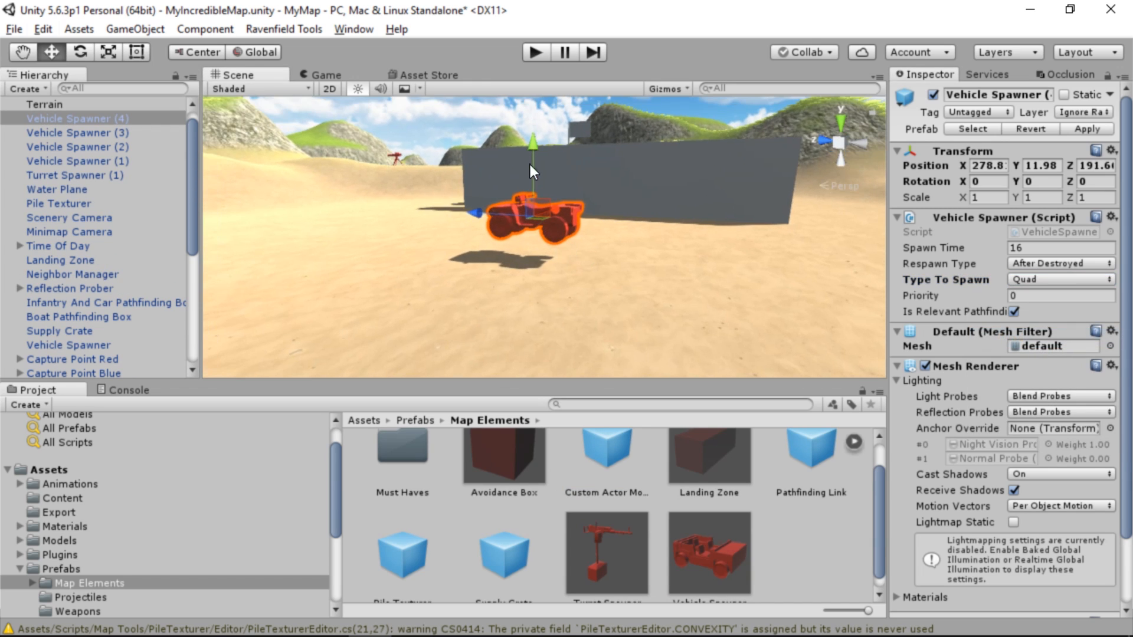
left_click_drag(536, 147, 536, 167)
Duplicate the Quad spawner twice and spread the copies over the sand beside the base wall
key("ctrl+d")
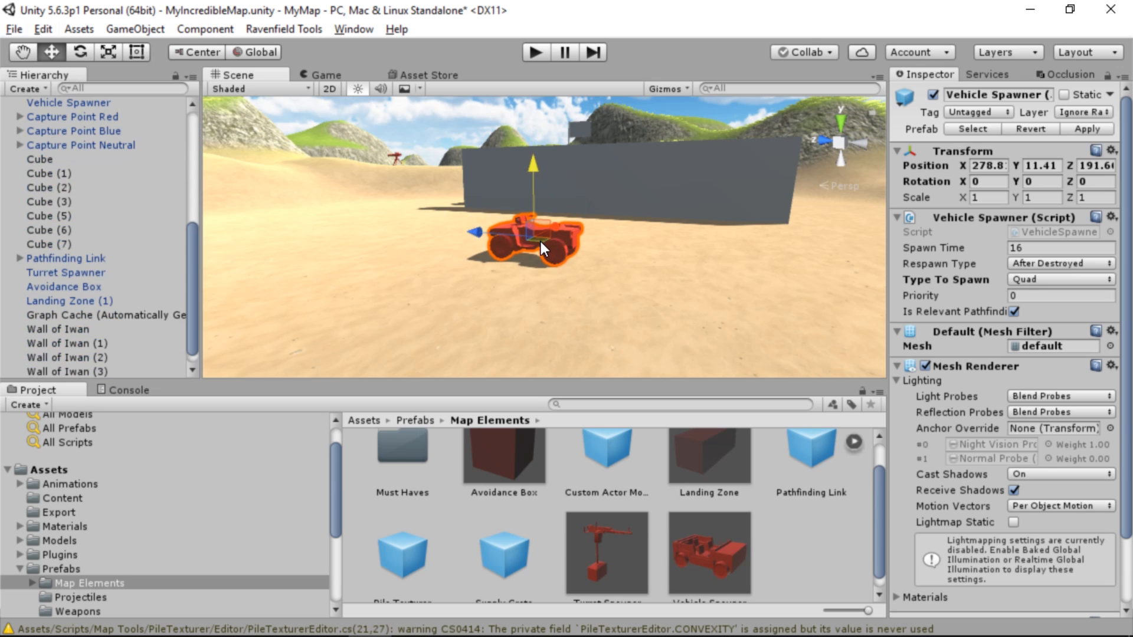
left_click_drag(541, 242, 736, 256)
key("ctrl+v")
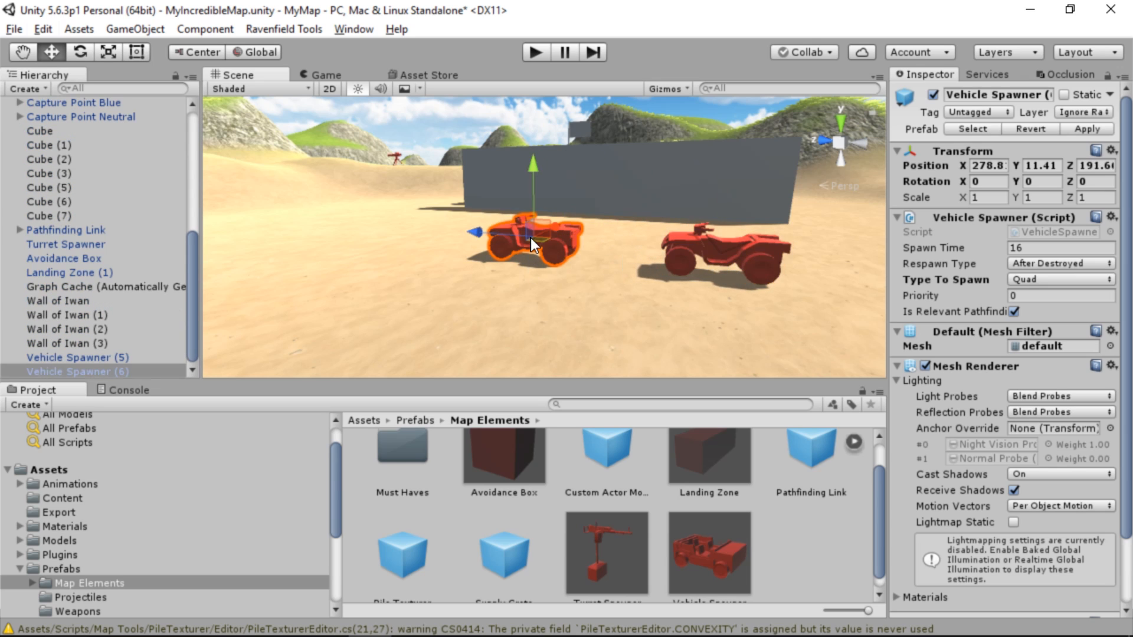
left_click_drag(533, 238, 608, 260)
right_click_drag(608, 259, 526, 289)
Place an Anti Air Turret Spawner outside the base entrance, at about X 291.8, Y 10.94, Z 178.3
left_click_drag(609, 552, 660, 320)
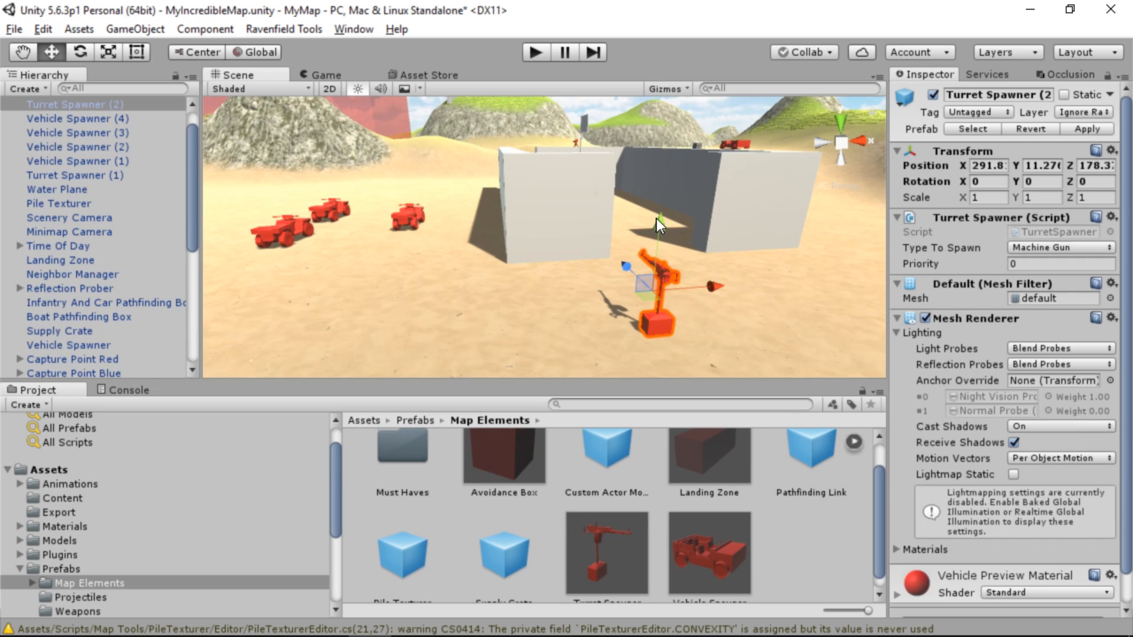
left_click_drag(658, 218, 659, 237)
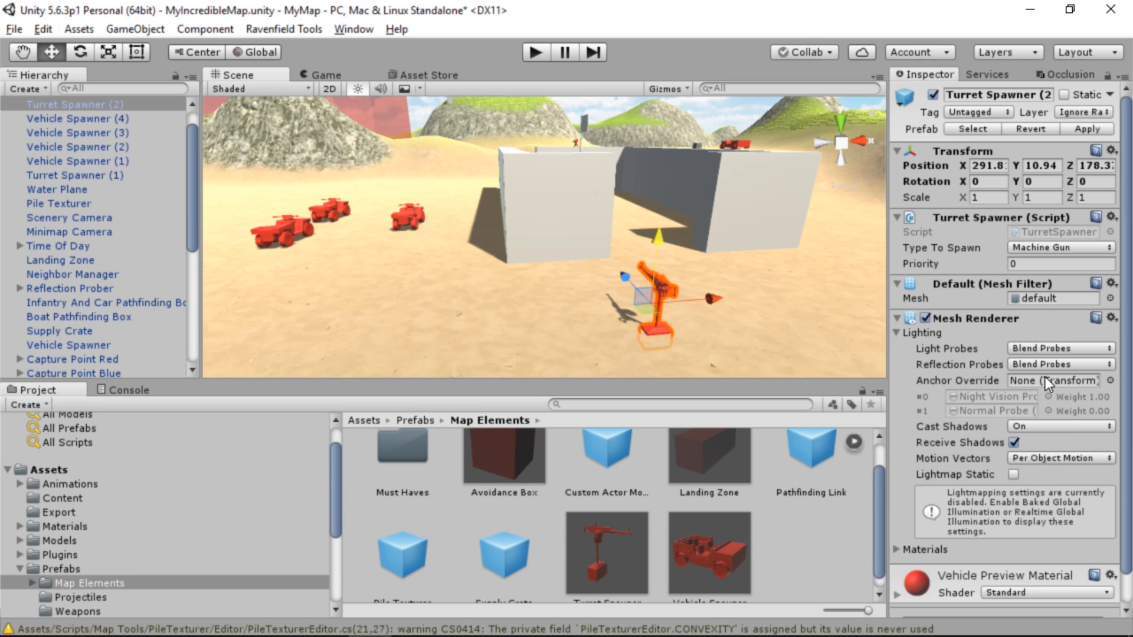
left_click(1059, 245)
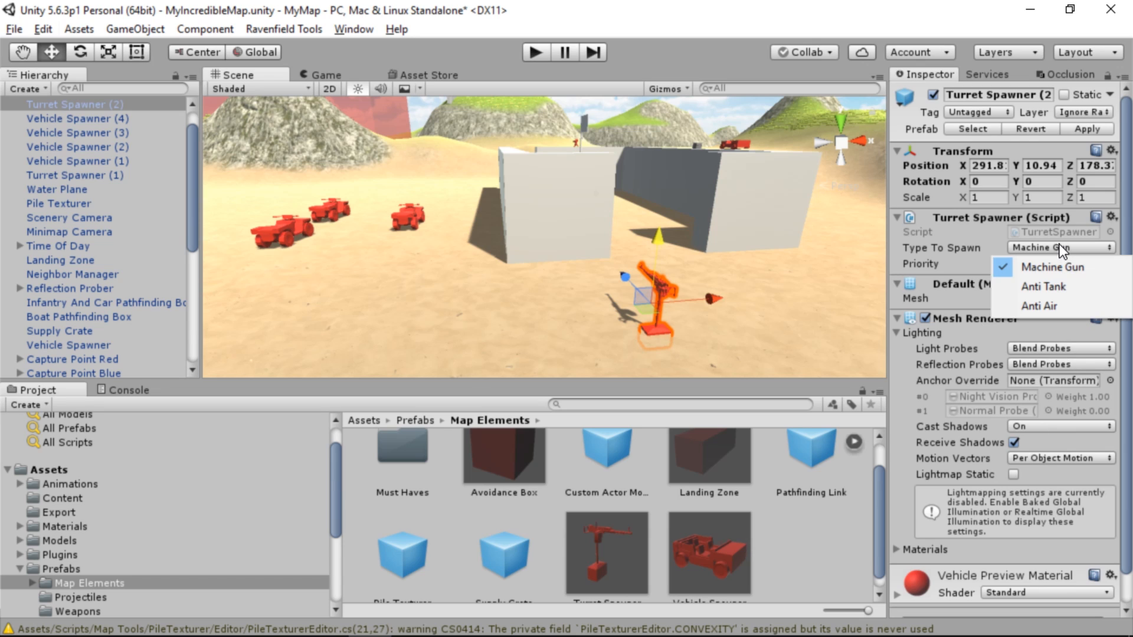
left_click(1057, 284)
left_click(1066, 250)
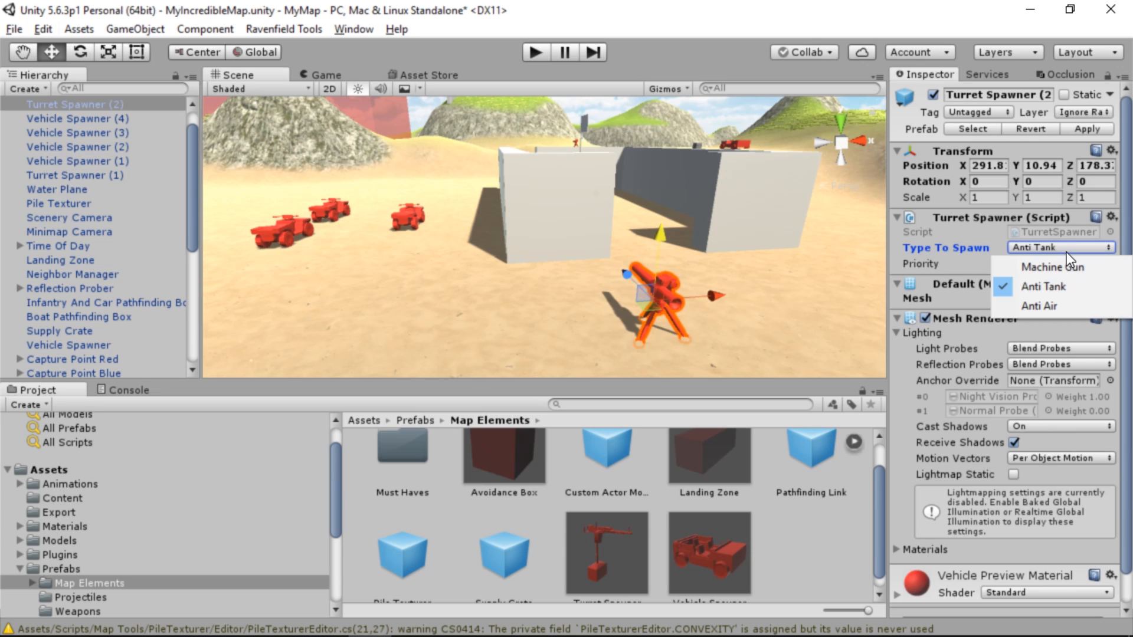
left_click(1053, 303)
Add a Vehicle Spawner beside the base's outer wall and set its type to Fighter Plane
key("s")
right_click_drag(785, 236, 695, 451)
key("w")
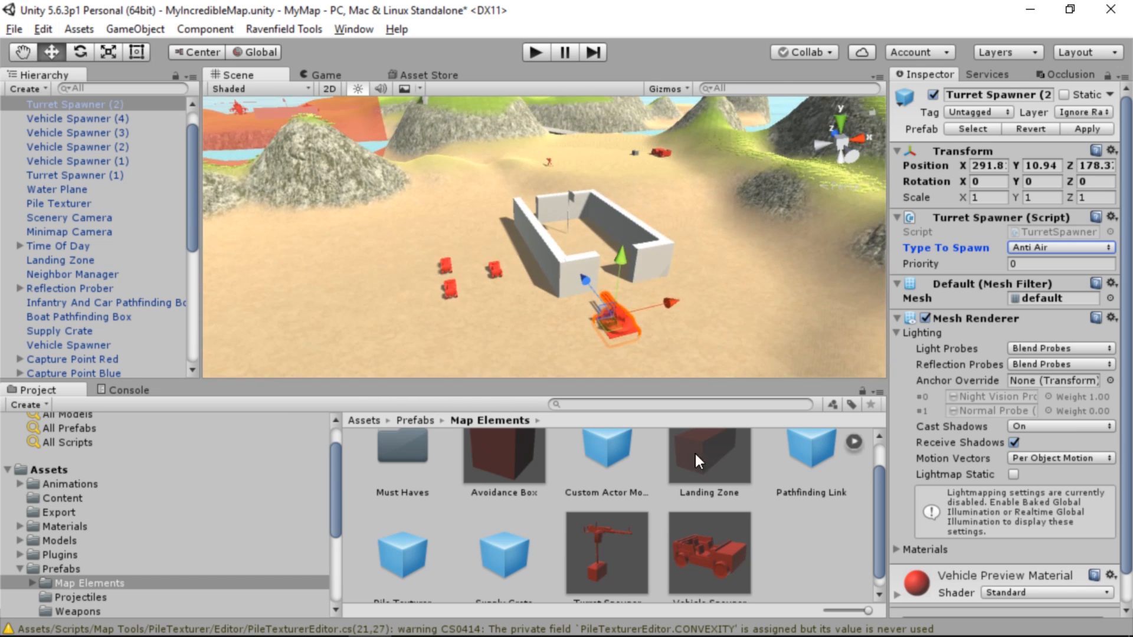
left_click_drag(709, 552, 369, 316)
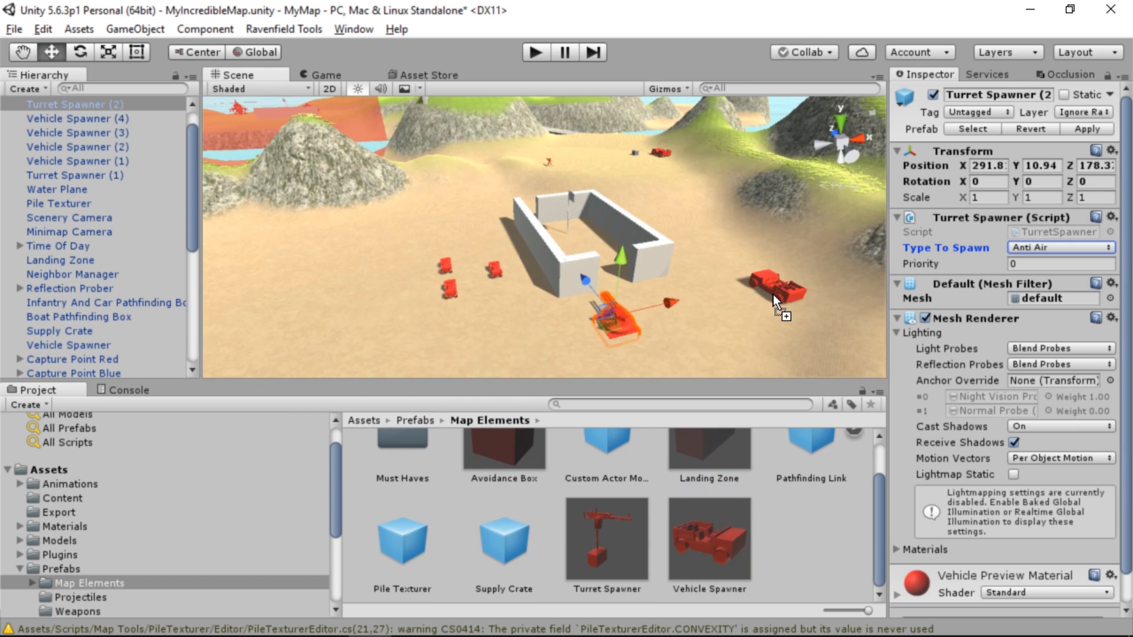
left_click_drag(773, 295, 705, 229)
left_click(1043, 264)
left_click(1050, 264)
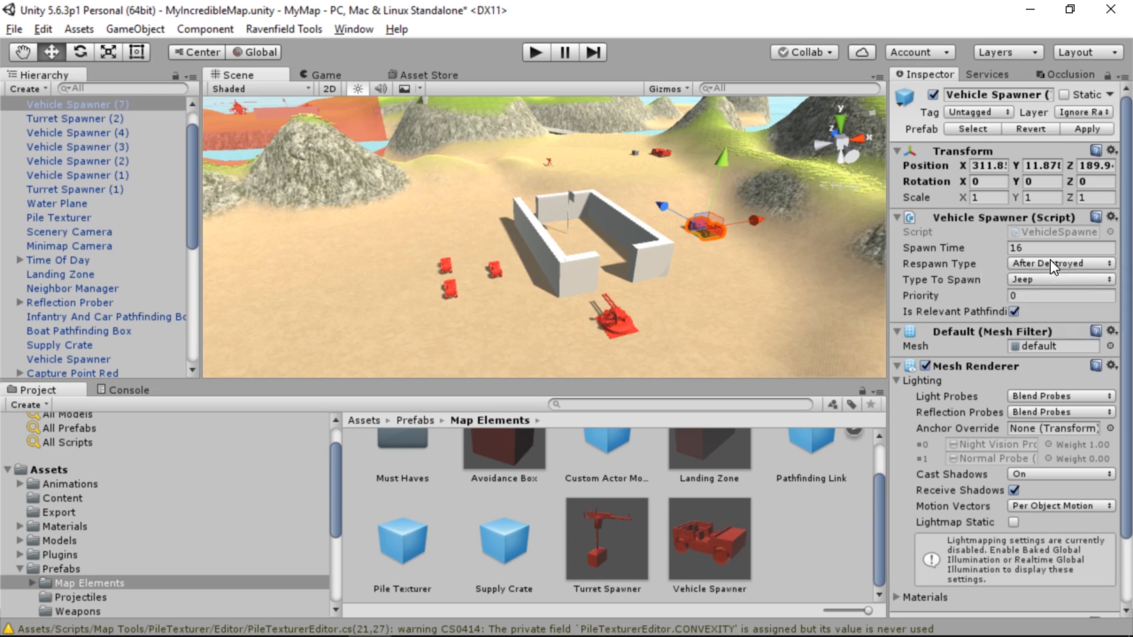
left_click(1047, 265)
left_click(1048, 250)
left_click(1049, 278)
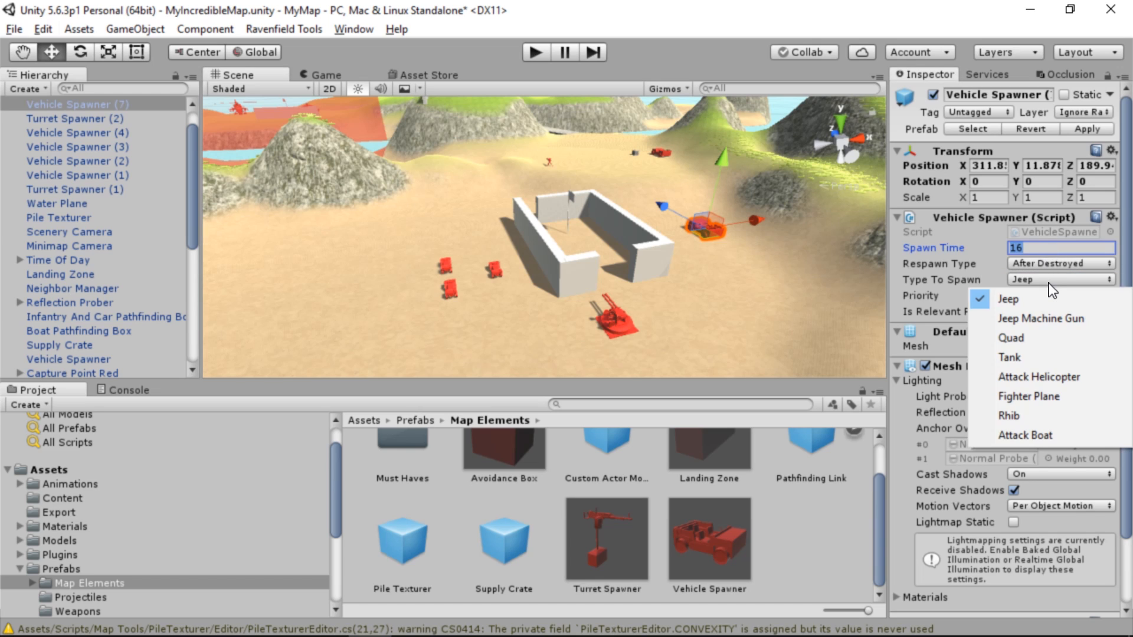
left_click(1047, 397)
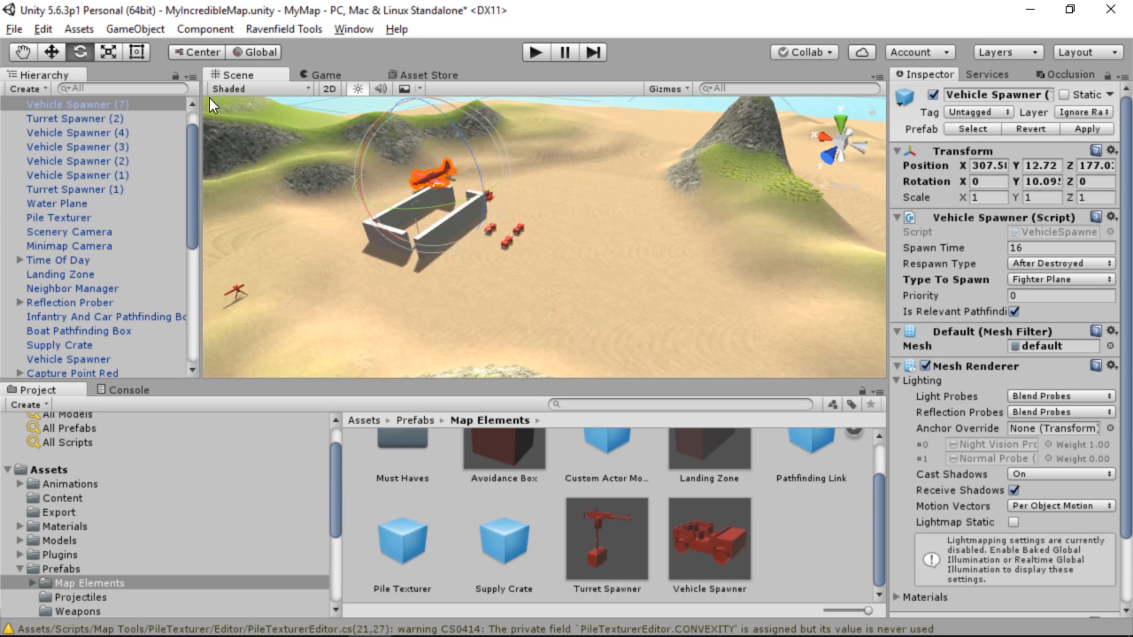
Move the Fighter Plane spawner to open sand at about X 262.3, Y 12.72, Z 201.6 and rotate it to about 164.8° around Y
key("w")
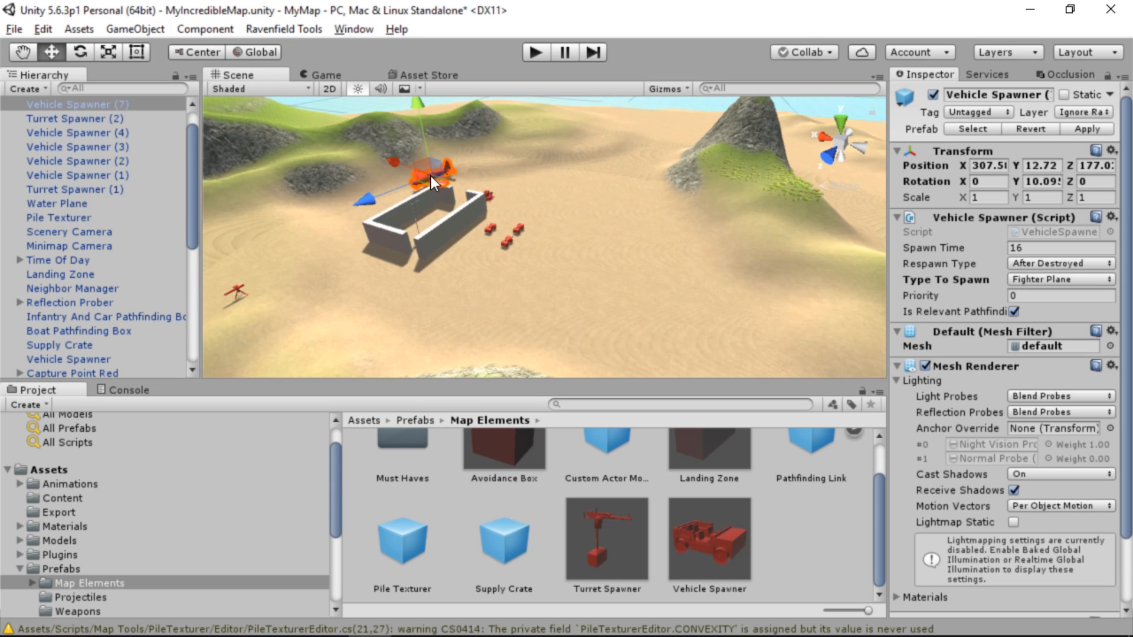
left_click_drag(431, 179, 579, 310)
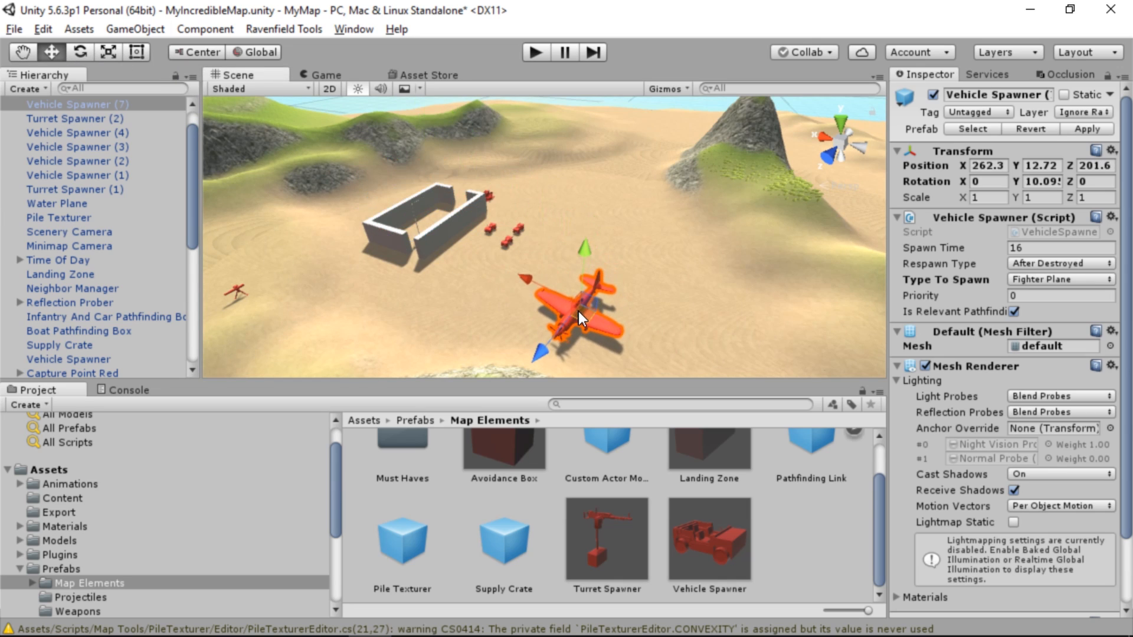
left_click(84, 59)
left_click_drag(583, 368, 122, 451)
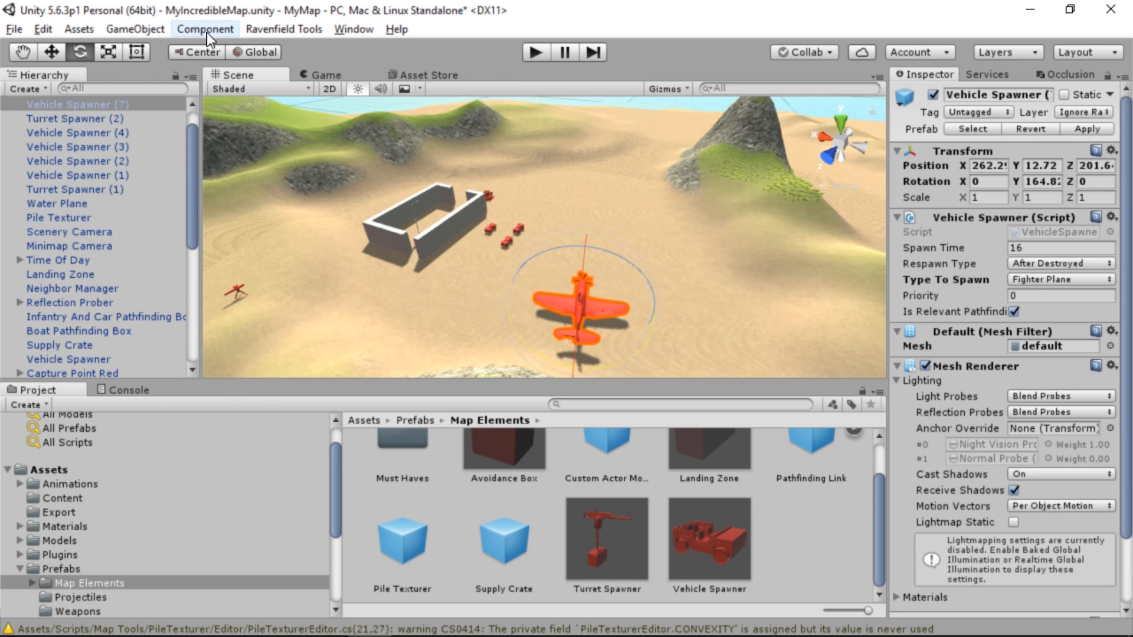
Export the open scene as a Ravenfield map and start a match on it
left_click(284, 29)
mouse_move(349, 51)
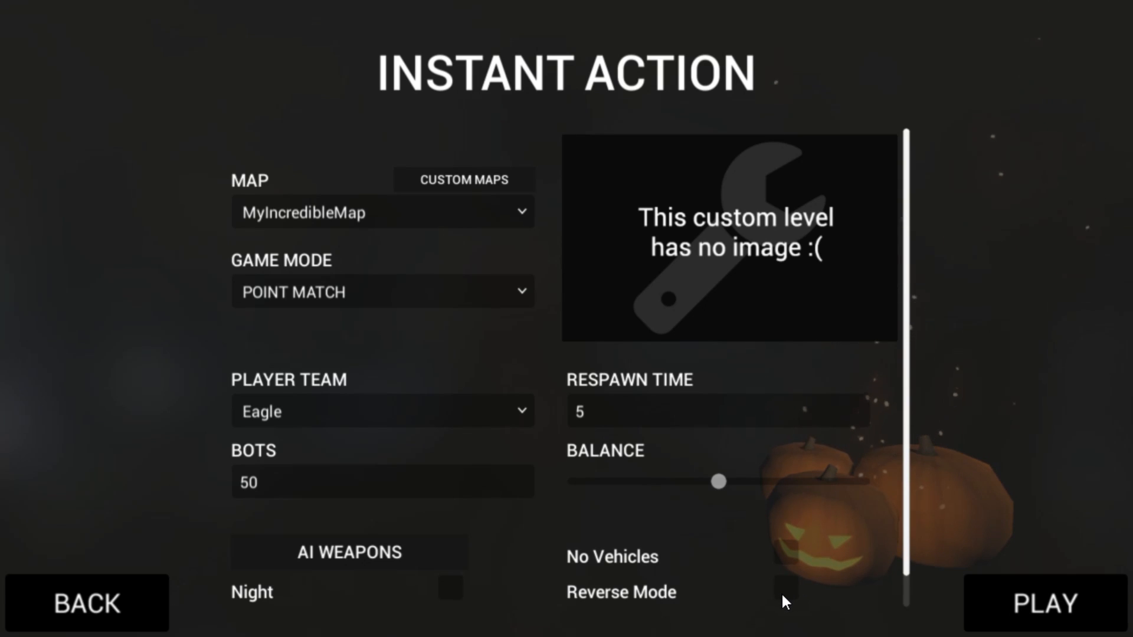
left_click(784, 588)
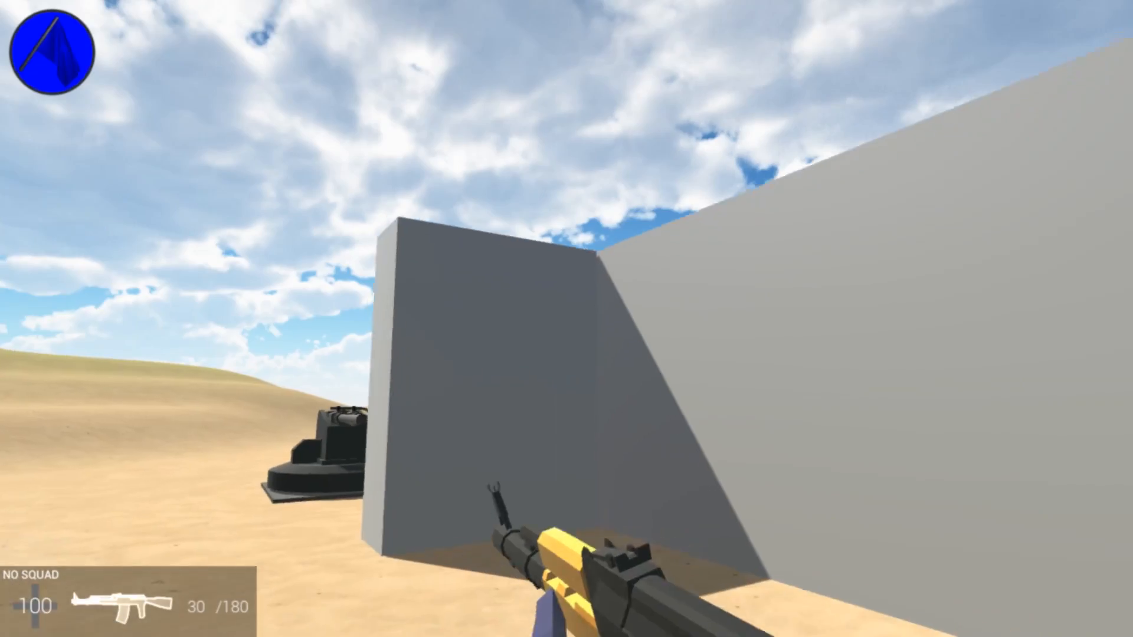
key("w")
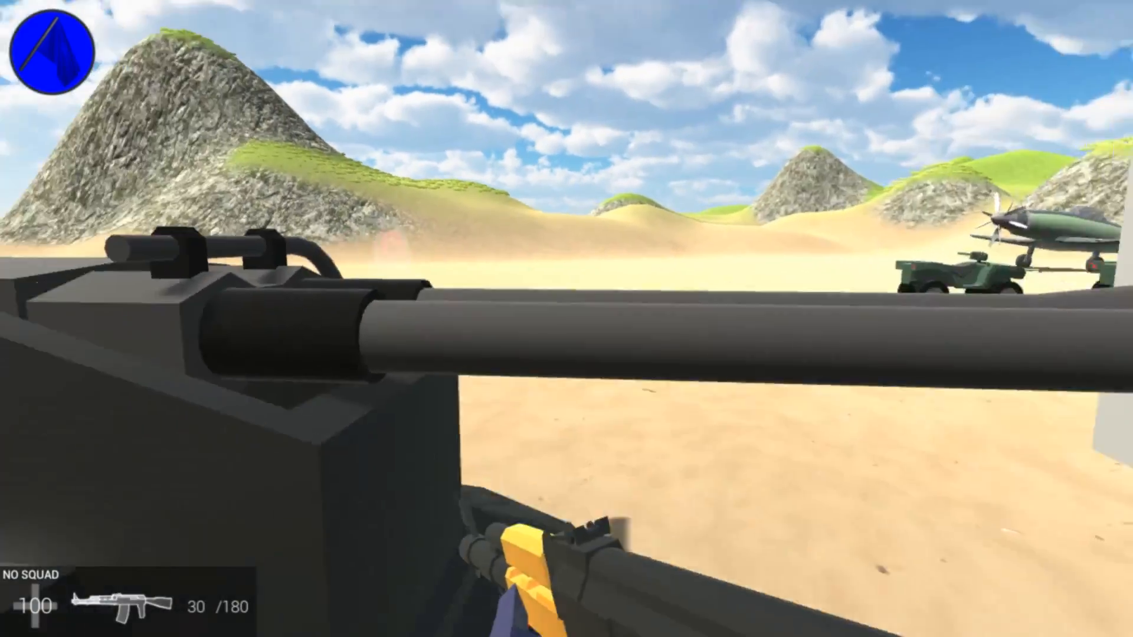
key("e")
left_click(566, 319)
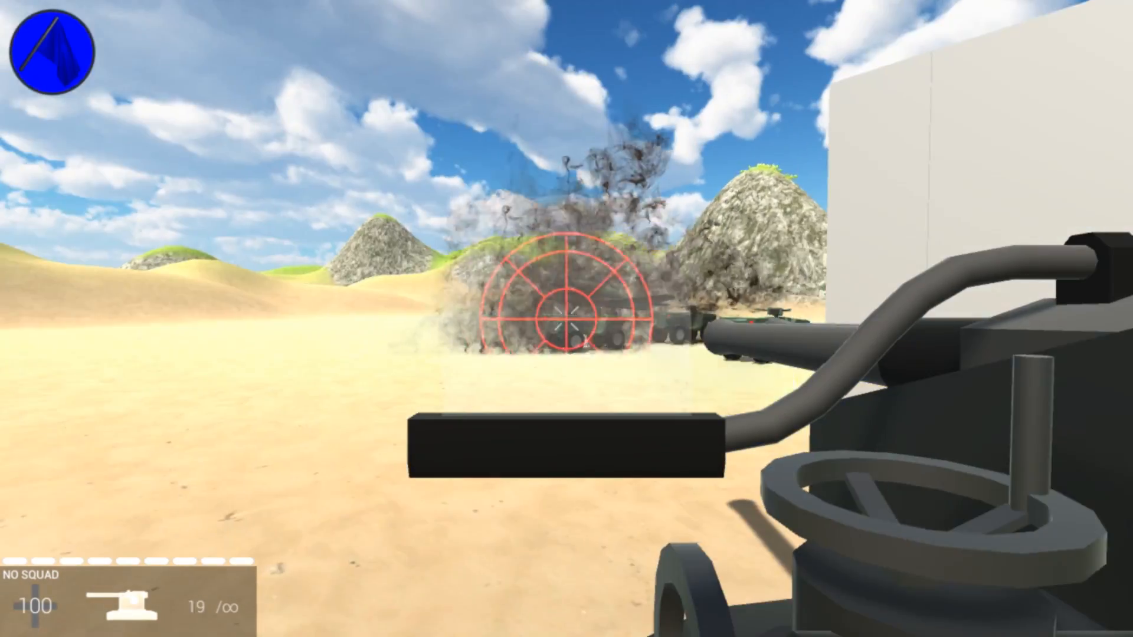
key("e")
key("w")
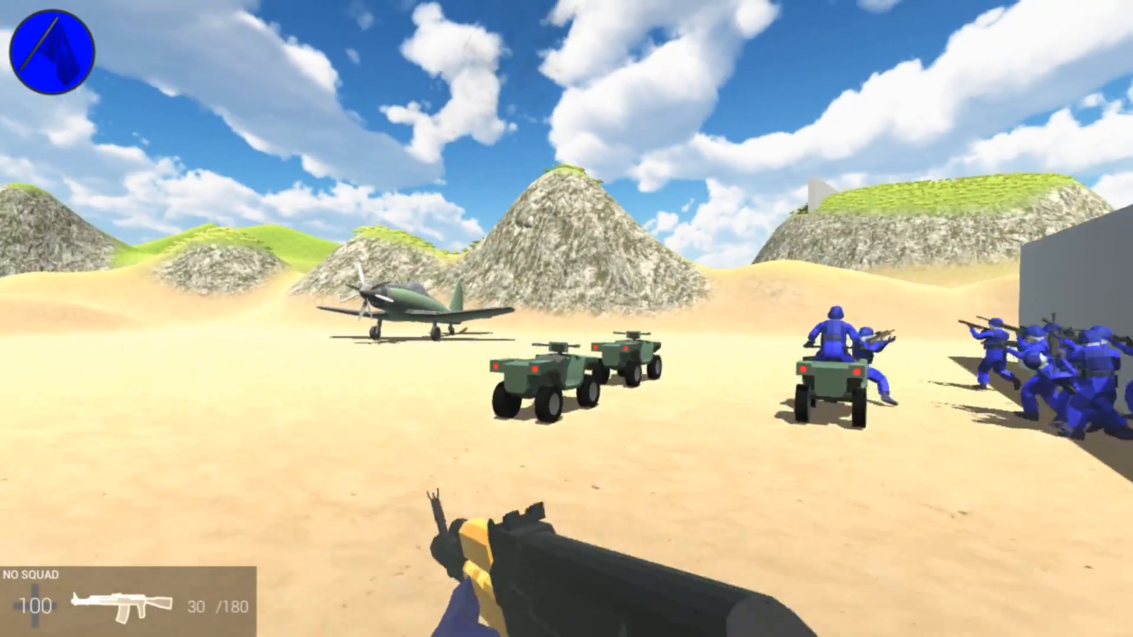
key("w")
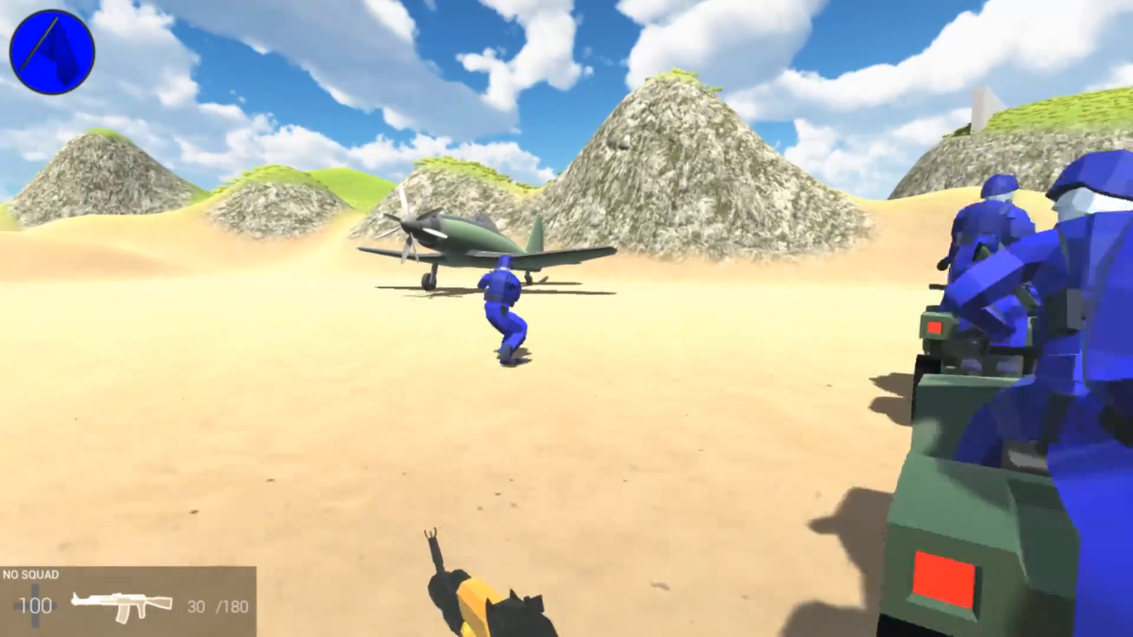
key("w")
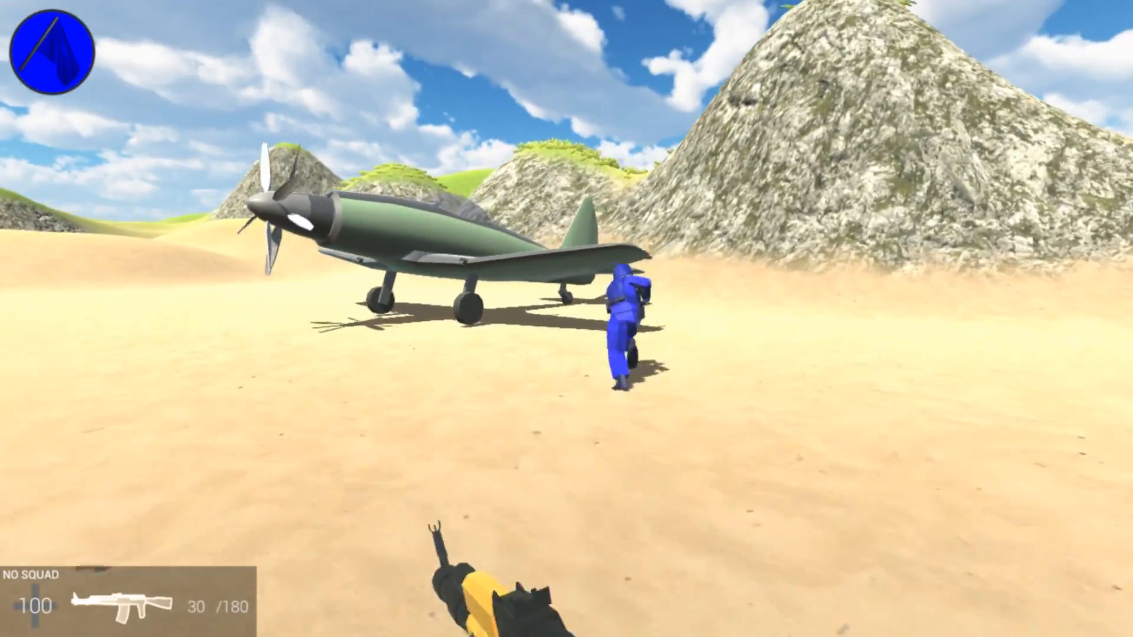
key("w")
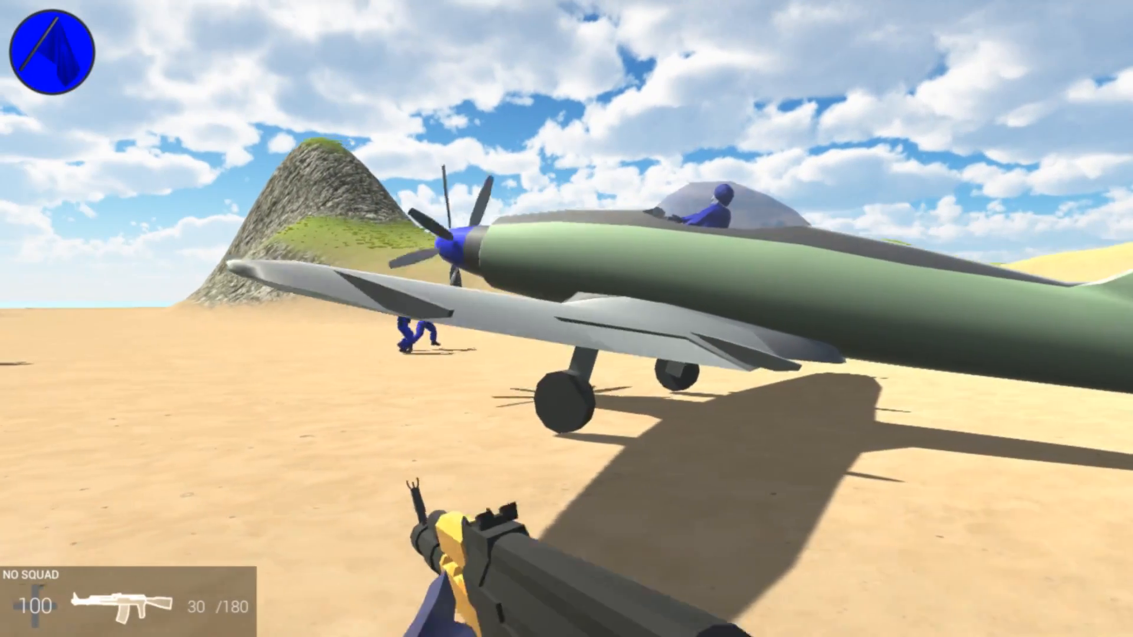
key("s")
key("a")
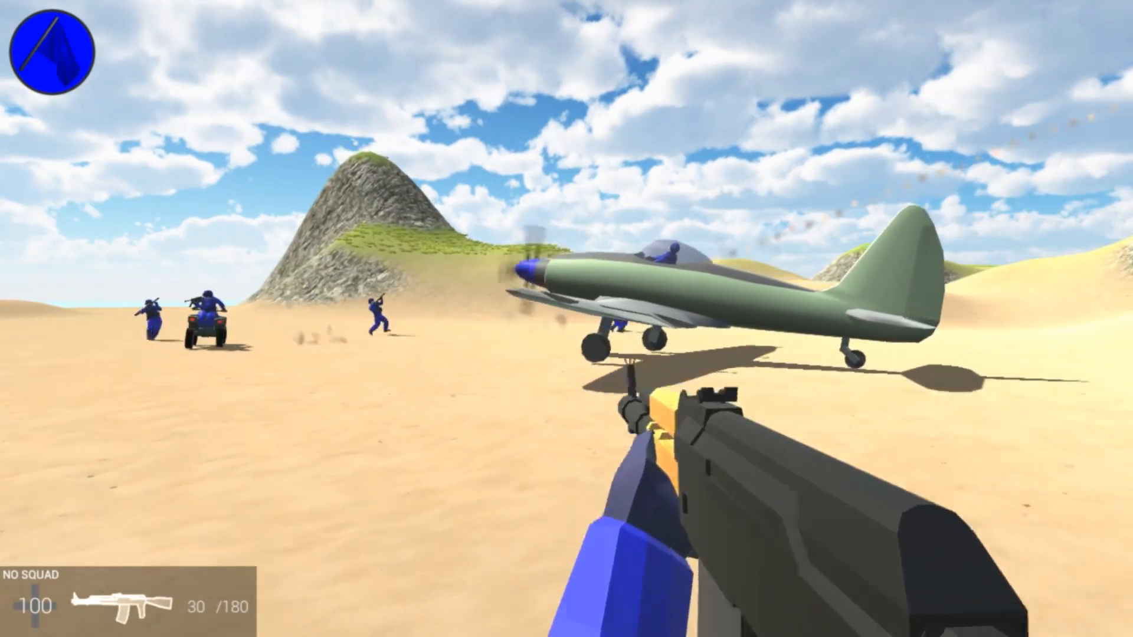
key("a")
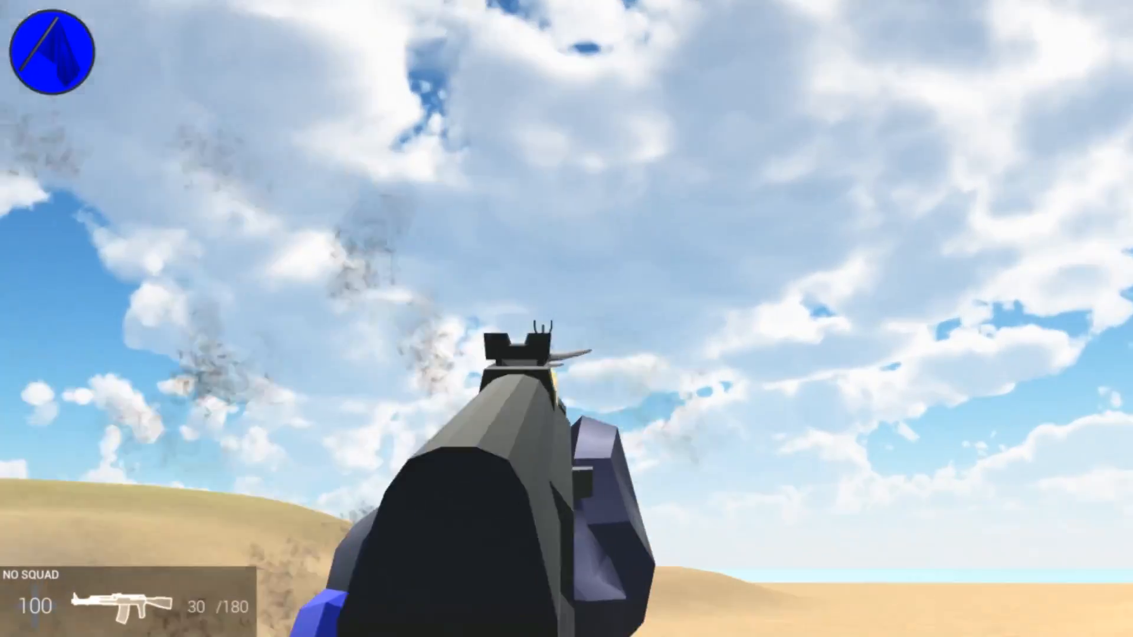
key("2")
key("3")
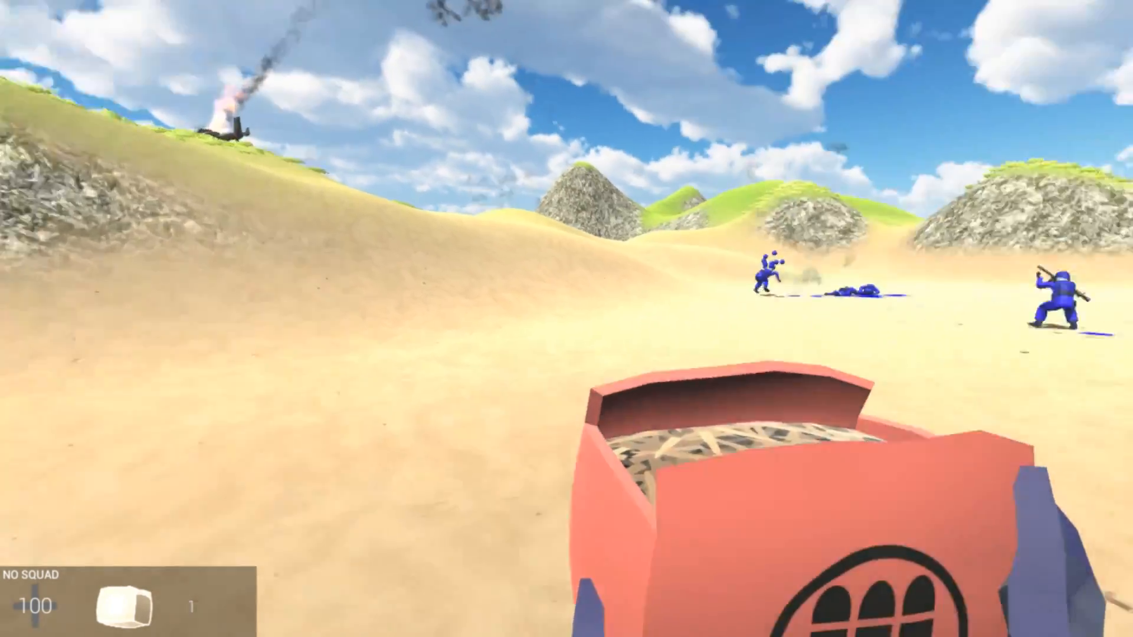
key("1")
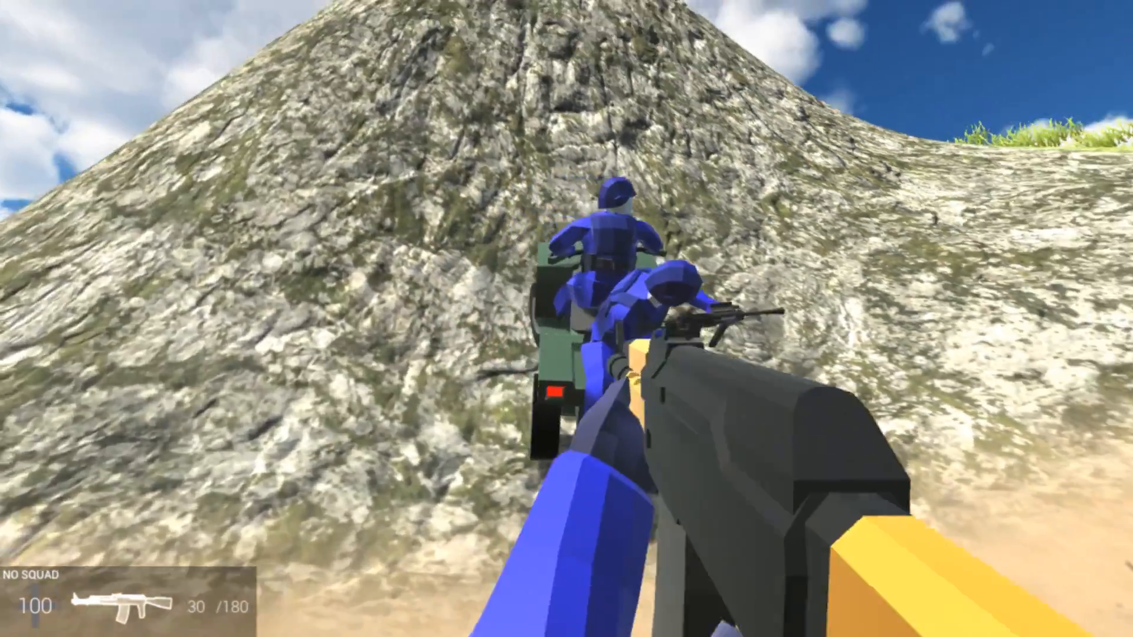
key("2")
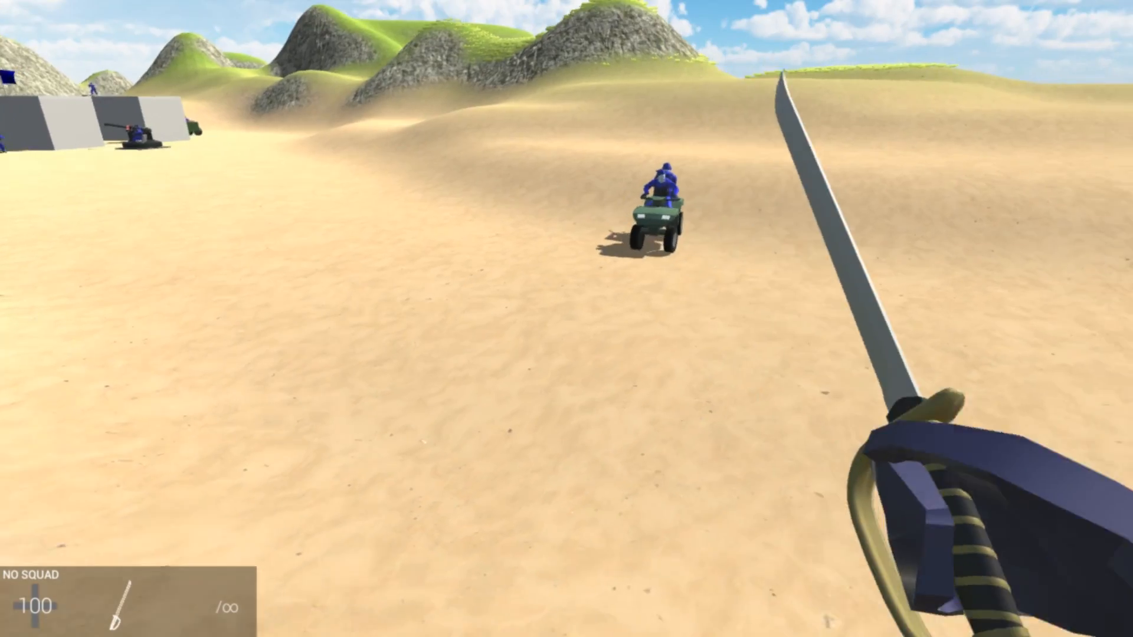
key("d")
key("w")
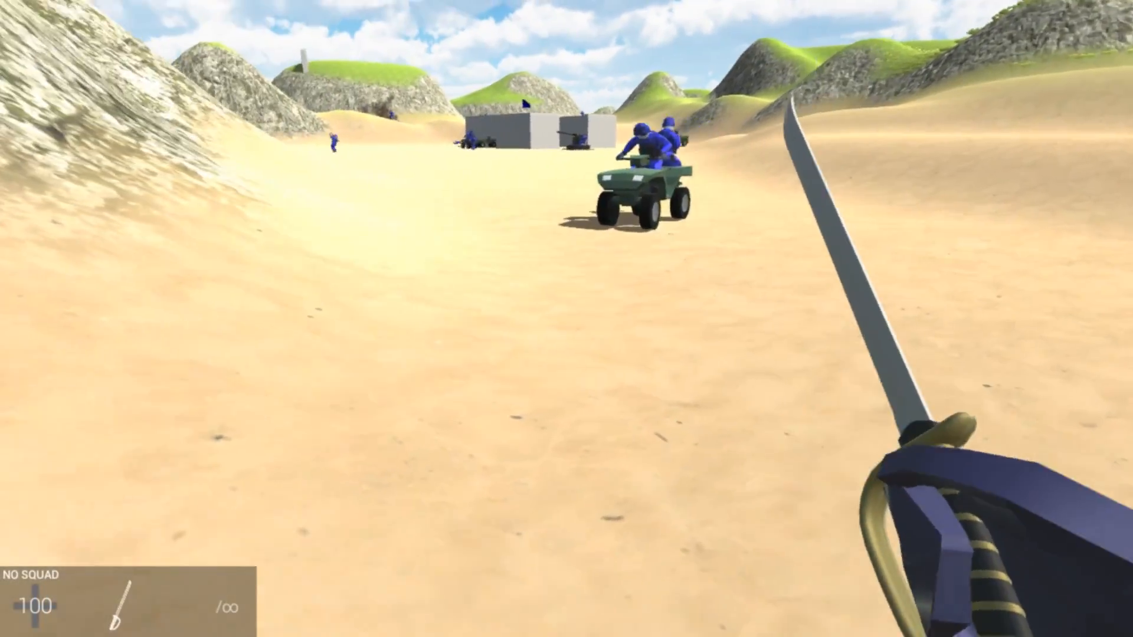
key("a")
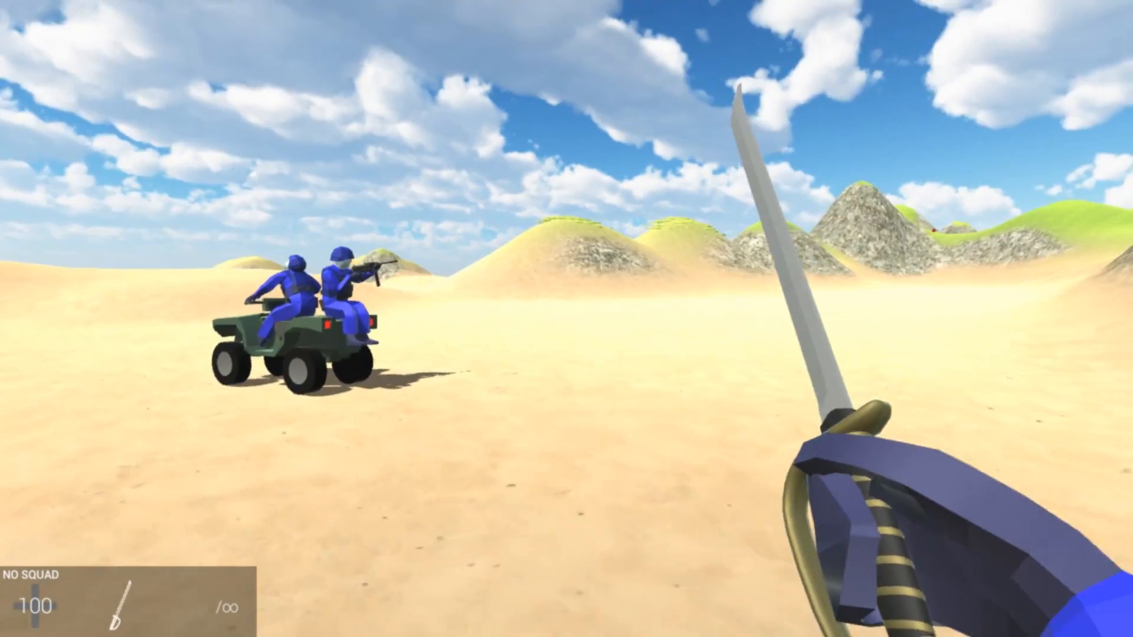
key("w")
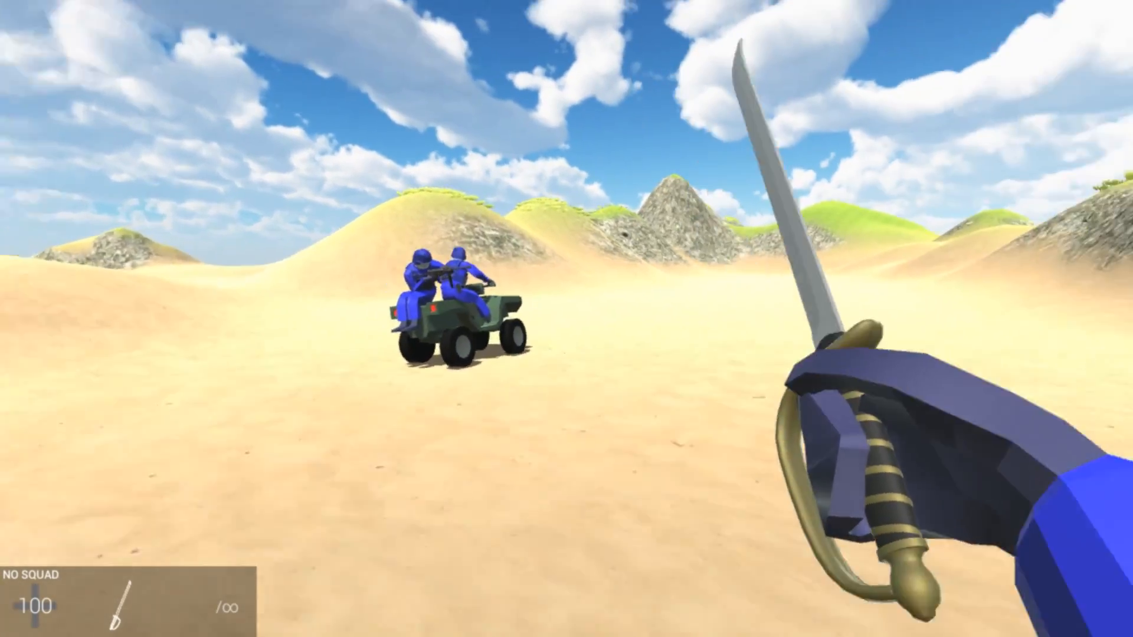
key("w")
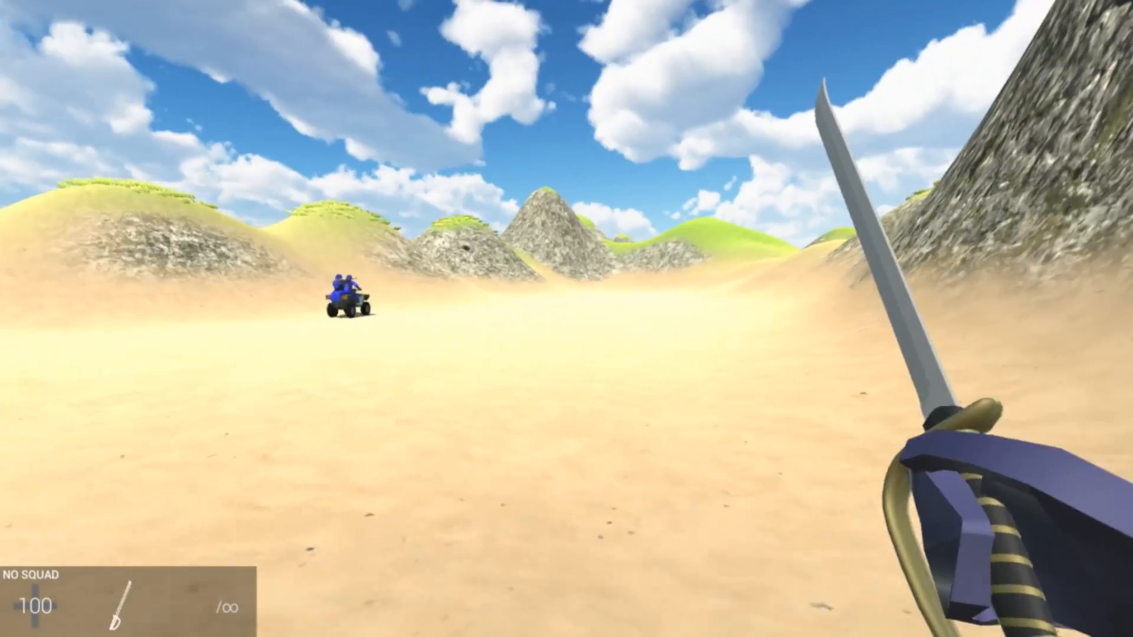
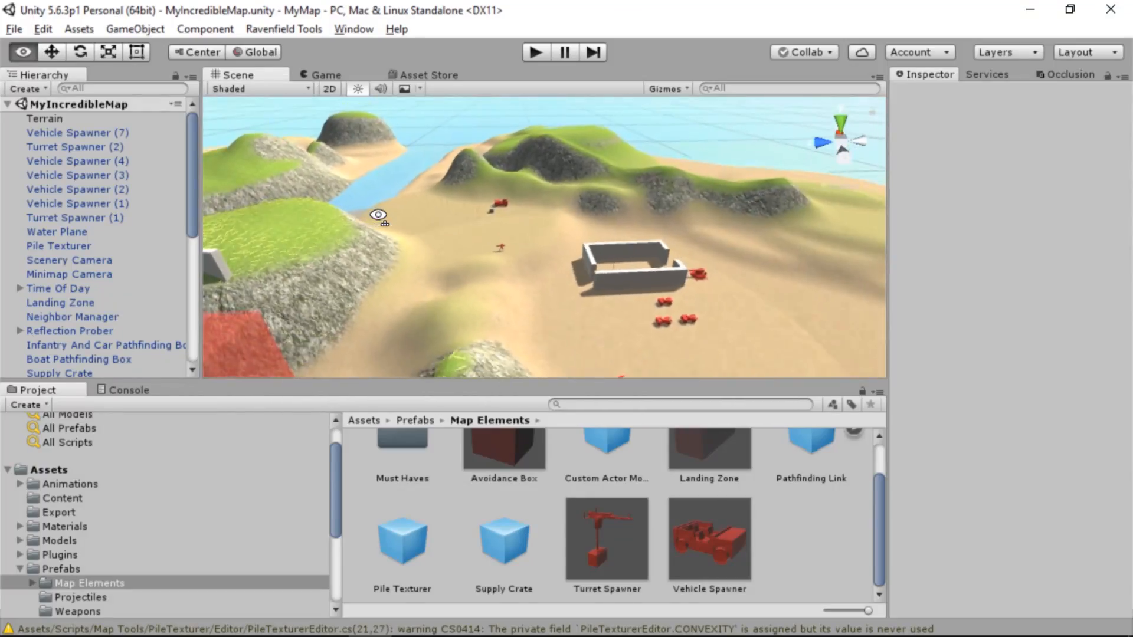
left_click_drag(374, 213, 964, 175, "alt")
right_click_drag(965, 176, 590, 251)
scroll(557, 528, "up", 2)
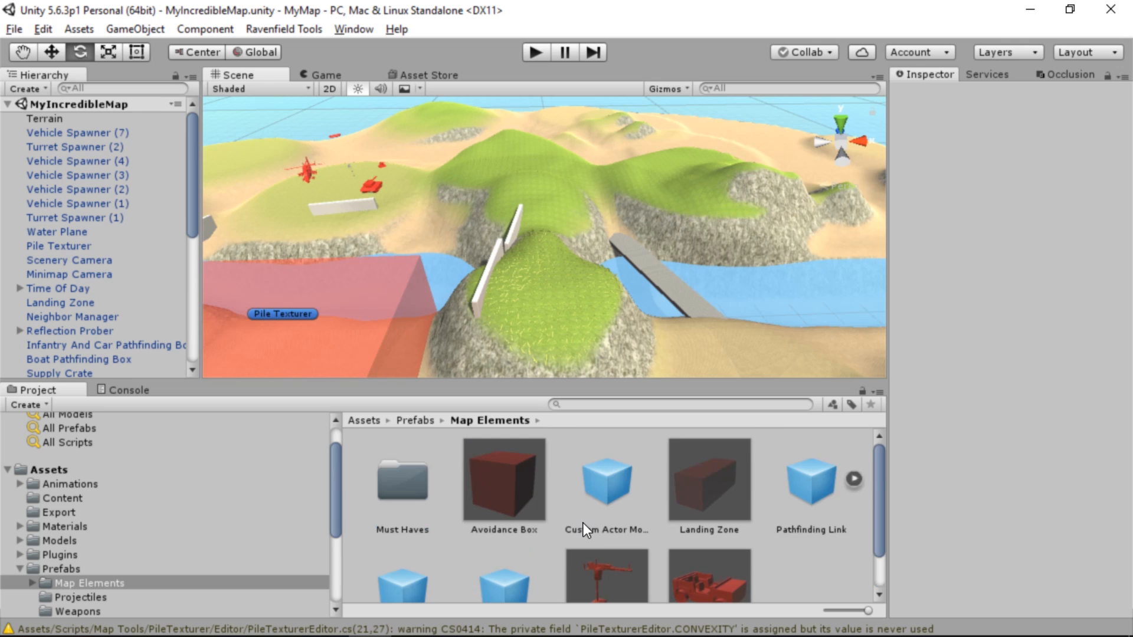
Open the Must Haves folder within the Map Elements prefabs and select the Capture Point prefab
left_click(49, 469)
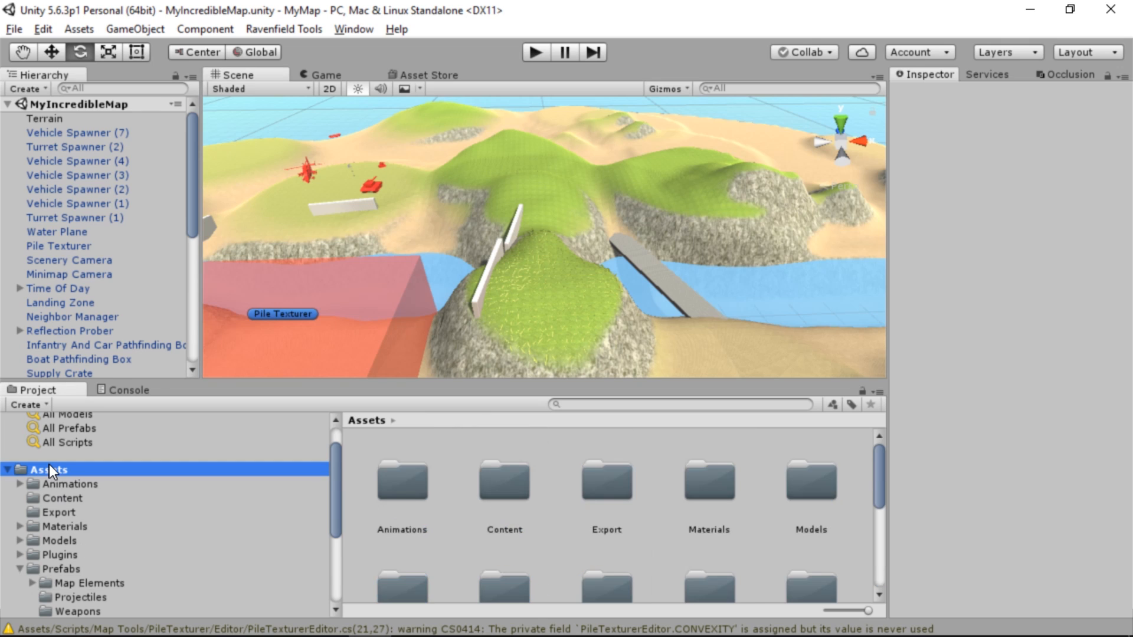
left_click(89, 568)
left_click(107, 583)
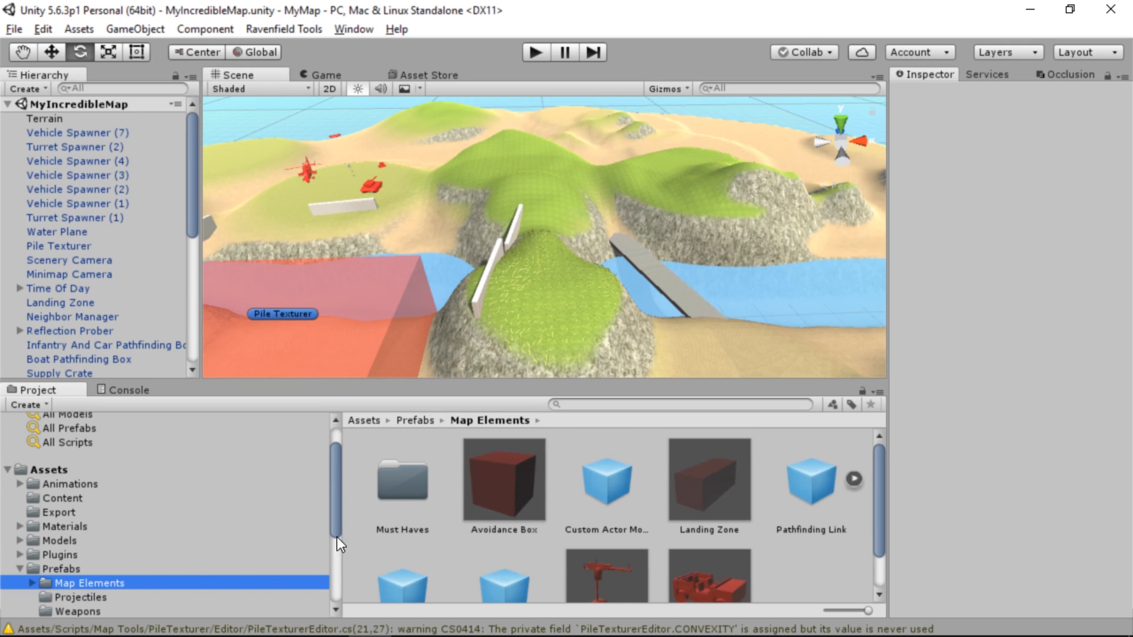
double_click(410, 483)
scroll(445, 491, "down", 2)
scroll(445, 490, "up", 2)
left_click(493, 472)
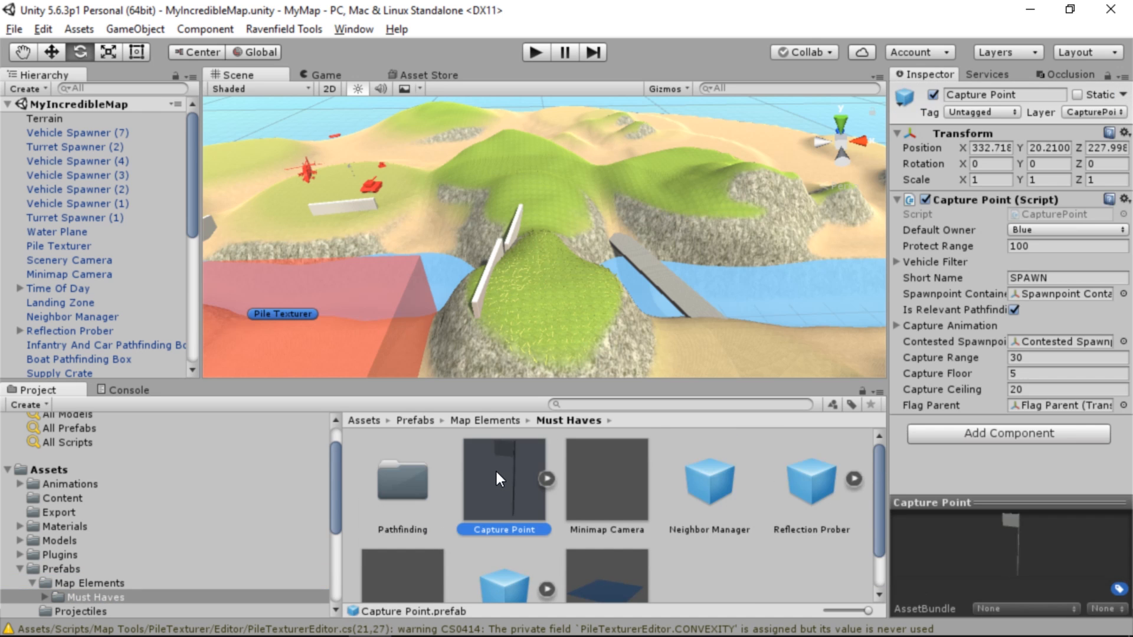
Place a Capture Point on the open sand near the river, at about X 392.92, Y 11, Z 329.72
left_click_drag(476, 345, 608, 275, "alt")
key("w")
right_click_drag(609, 275, 45, 465)
key("s")
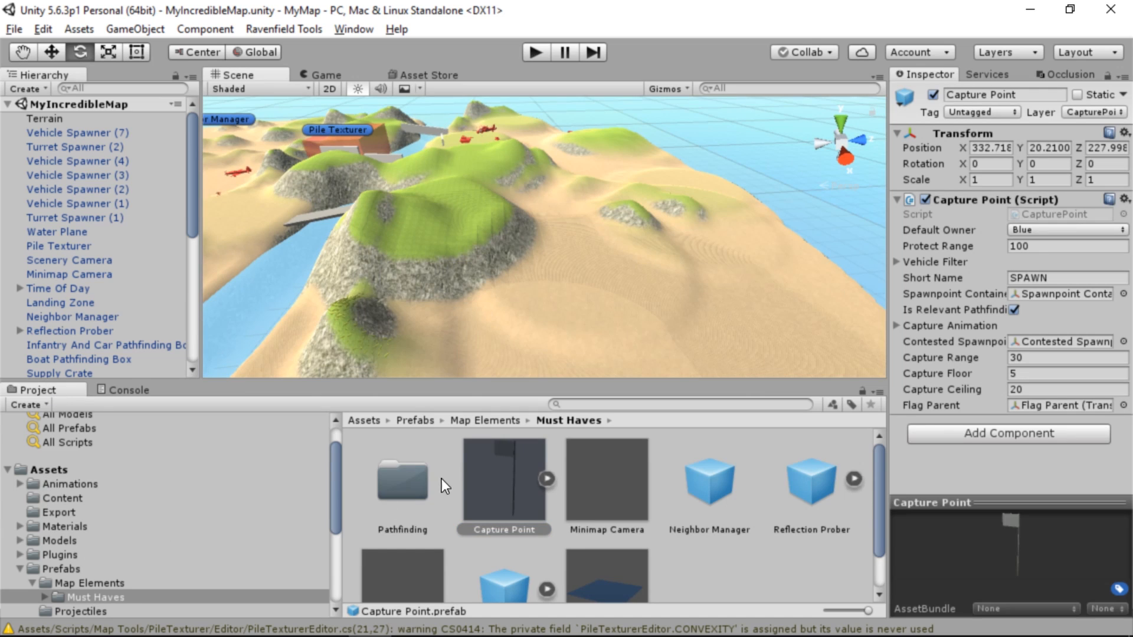
left_click_drag(498, 466, 512, 314)
left_click_drag(484, 349, 484, 350)
key("w")
right_click_drag(536, 317, 419, 459)
Add a Vehicle Spawner from Map Elements near the new Capture Point and set its type to Jeep Machine Gun
left_click(495, 420)
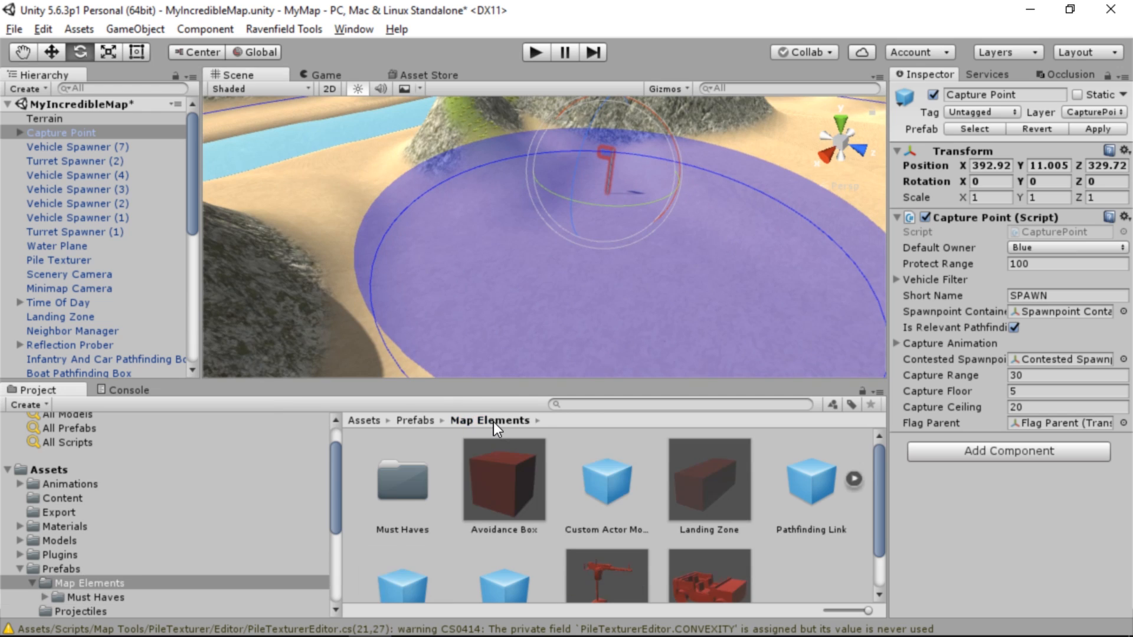
left_click_drag(709, 578, 518, 302)
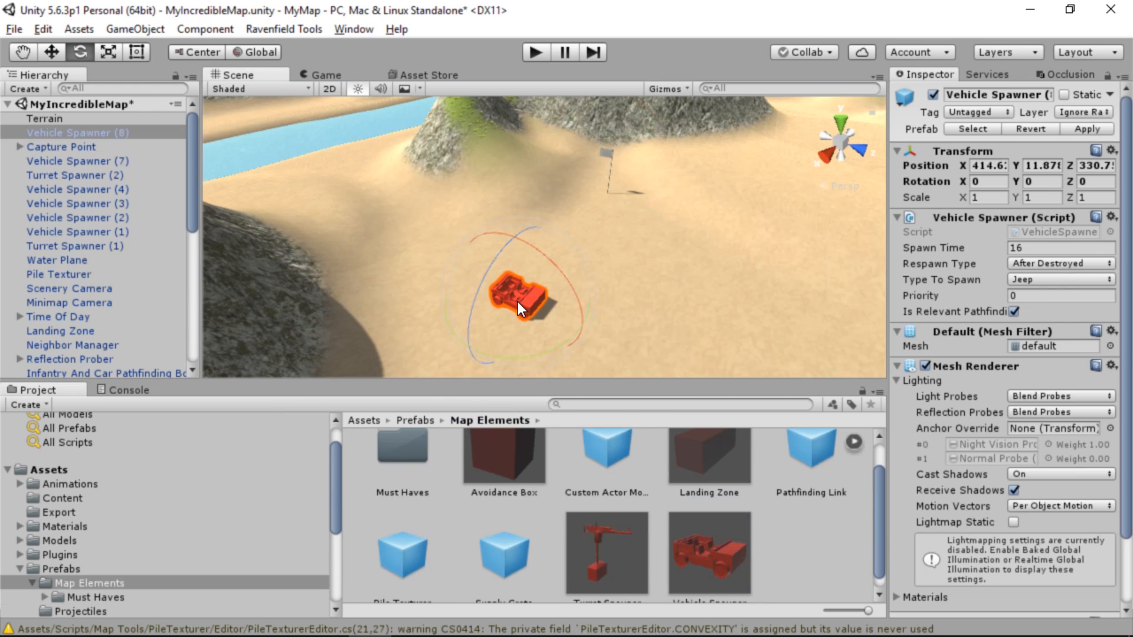
left_click(1051, 279)
left_click(1039, 318)
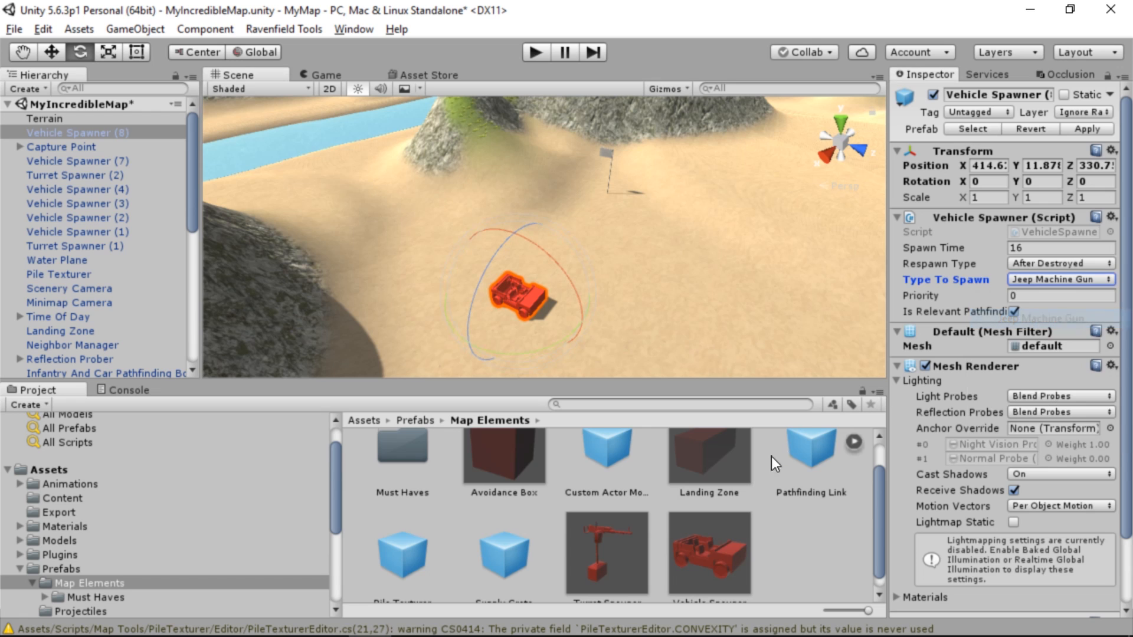
Add a second Vehicle Spawner beside the first, at about X 402.5, Y 11.9, Z 342.1, with type Jeep Machine Gun
left_click_drag(716, 560, 696, 261)
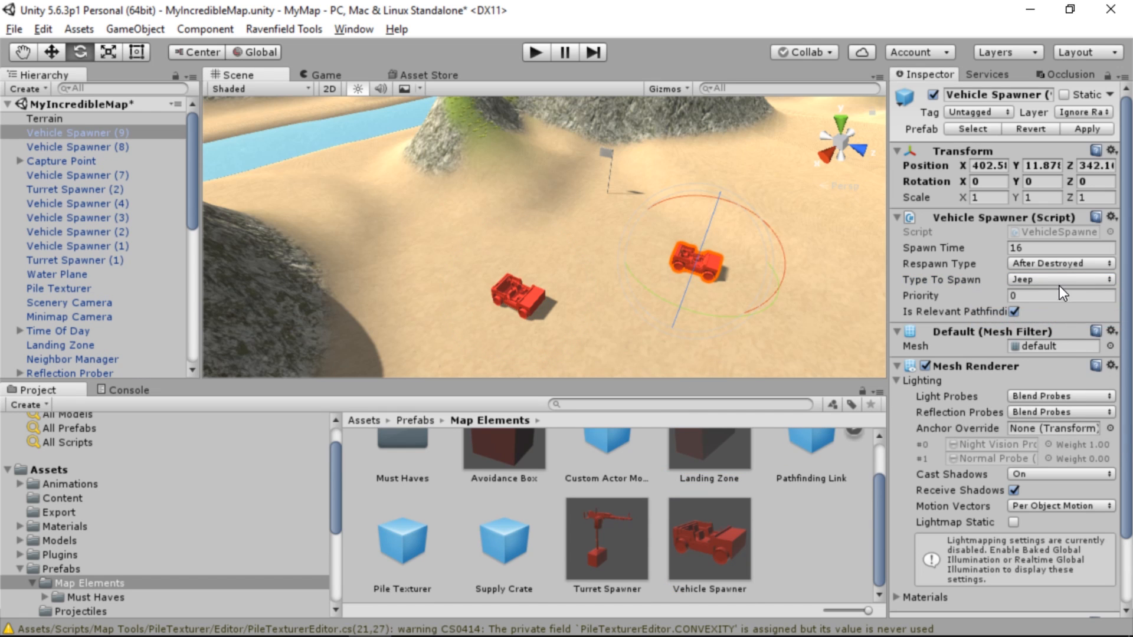
left_click(1056, 281)
left_click(1040, 317)
Raise the terrain across the river channel with brush size 24 and opacity 27
mouse_move(673, 297)
right_mouse_down()
mouse_move(665, 255)
mouse_move(537, 185)
mouse_move(675, 236)
mouse_move(539, 243)
mouse_move(600, 256)
mouse_move(655, 298)
right_mouse_up()
left_click(650, 288)
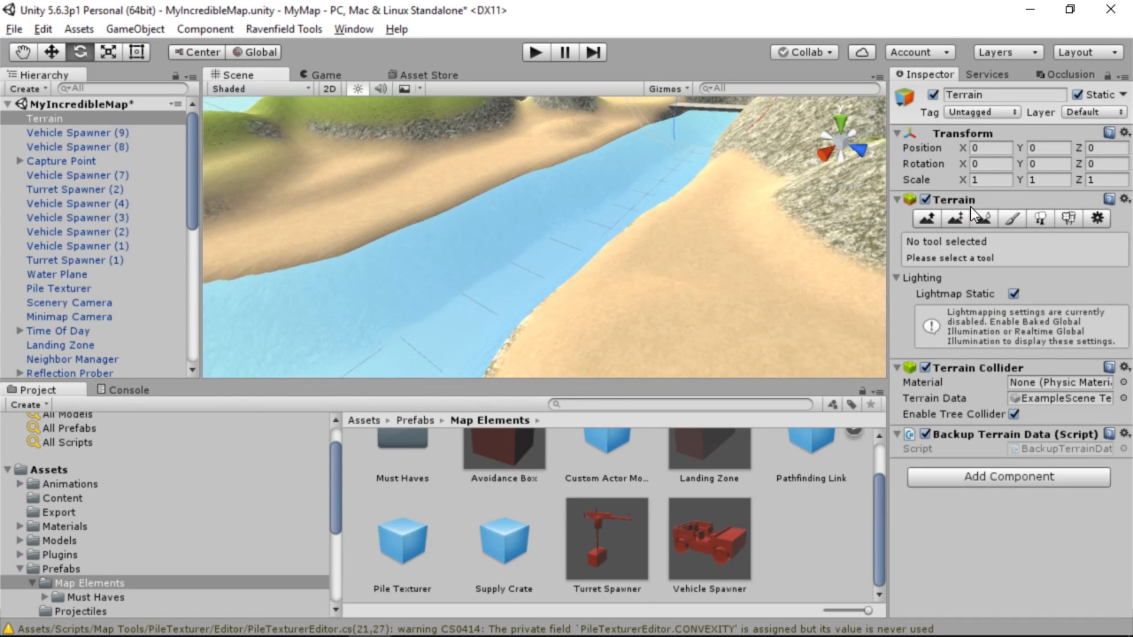
left_click(927, 219)
mouse_move(607, 247)
left_mouse_down()
mouse_move(505, 223)
mouse_move(576, 249)
mouse_move(536, 235)
mouse_move(554, 250)
mouse_move(477, 242)
mouse_move(409, 224)
mouse_move(413, 203)
mouse_move(684, 271)
mouse_move(888, 246)
left_mouse_up()
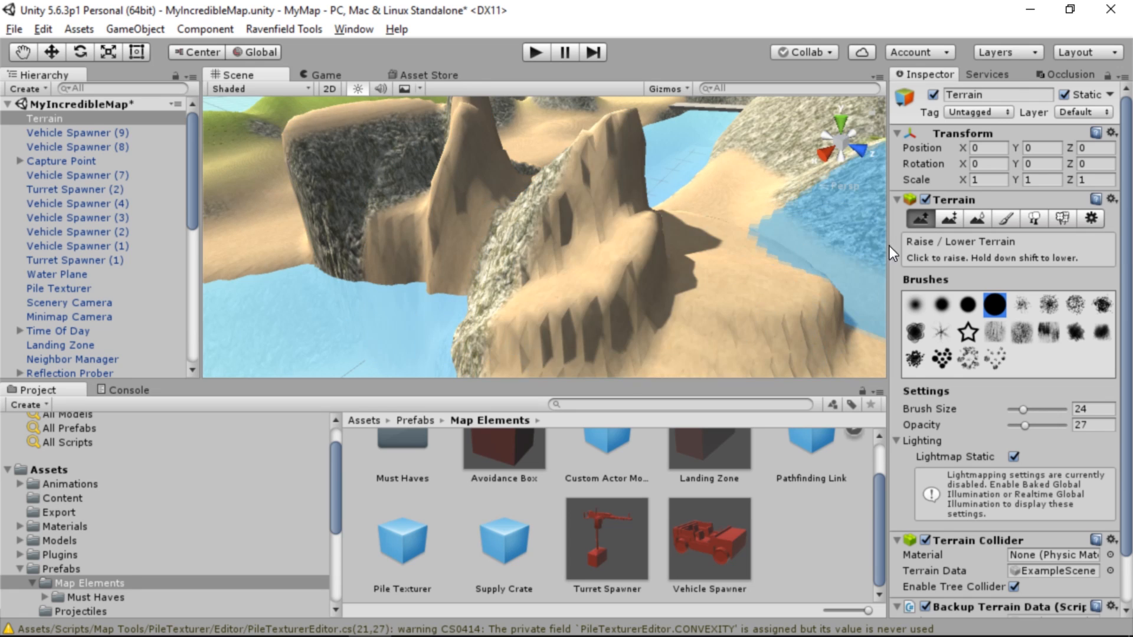
Smooth the raised ridges across the river, increasing the Smooth Height brush opacity to 70
left_click(1011, 220)
left_click(969, 221)
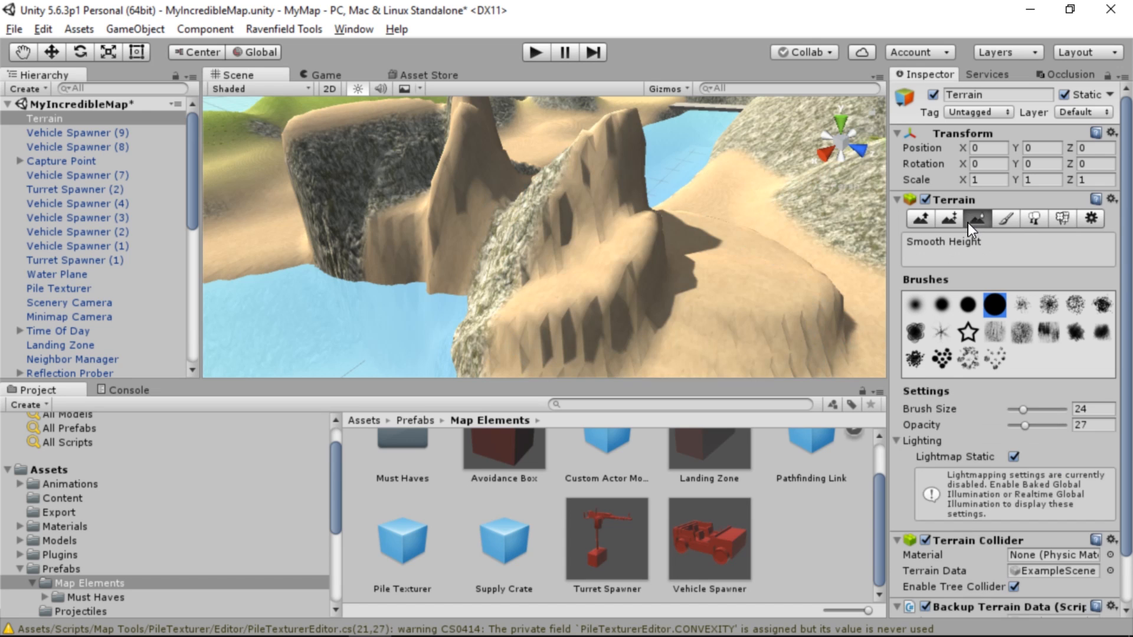
mouse_move(797, 260)
left_mouse_down()
mouse_move(695, 258)
mouse_move(399, 217)
mouse_move(479, 182)
mouse_move(522, 178)
left_mouse_up()
right_click_drag(522, 178, 681, 263)
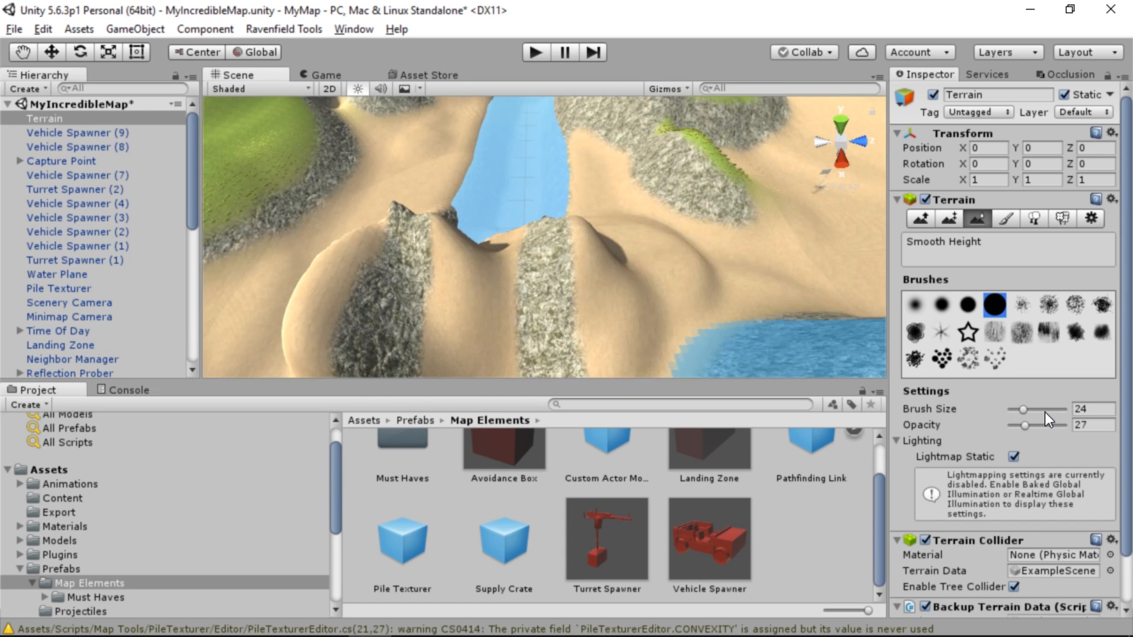
left_click_drag(1028, 424, 1051, 423)
mouse_move(685, 295)
left_mouse_down()
mouse_move(628, 295)
mouse_move(536, 238)
mouse_move(569, 253)
mouse_move(417, 228)
mouse_move(536, 189)
mouse_move(505, 236)
mouse_move(437, 245)
mouse_move(399, 302)
mouse_move(363, 279)
mouse_move(646, 271)
mouse_move(419, 291)
mouse_move(467, 246)
mouse_move(455, 220)
mouse_move(593, 236)
mouse_move(401, 243)
left_mouse_up()
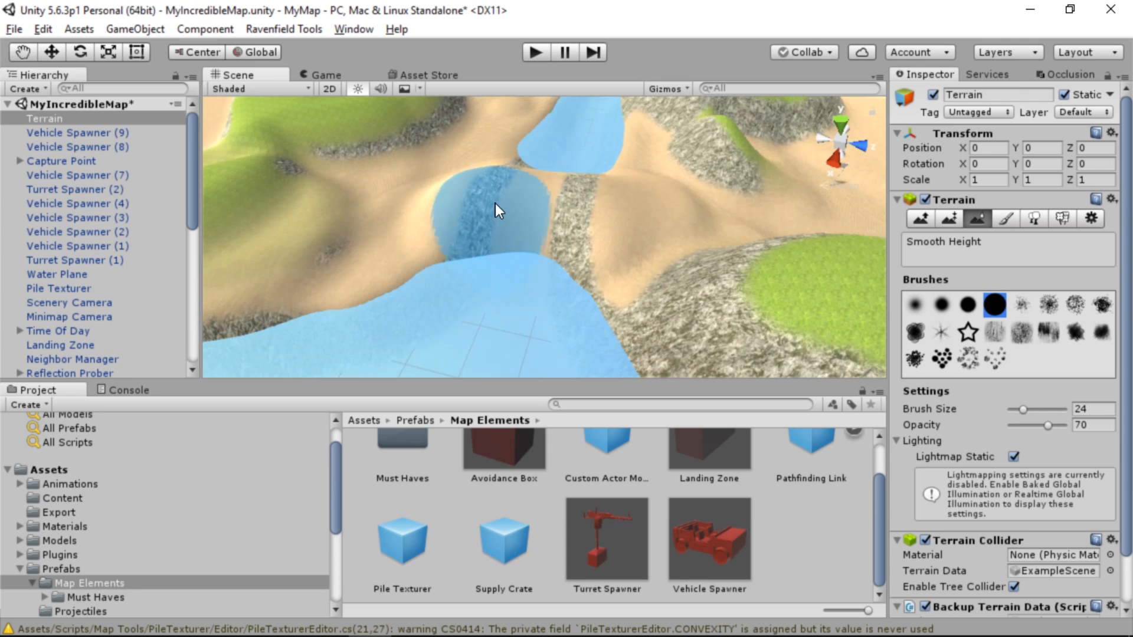
Level the land crossing over the river to height 15 with Paint Height, undoing the first stroke
mouse_move(494, 203)
left_mouse_down()
mouse_move(470, 172)
mouse_move(657, 211)
mouse_move(438, 191)
mouse_move(650, 204)
mouse_move(523, 199)
mouse_move(514, 244)
mouse_move(561, 308)
mouse_move(541, 338)
mouse_move(582, 218)
mouse_move(530, 207)
mouse_move(721, 207)
left_mouse_up()
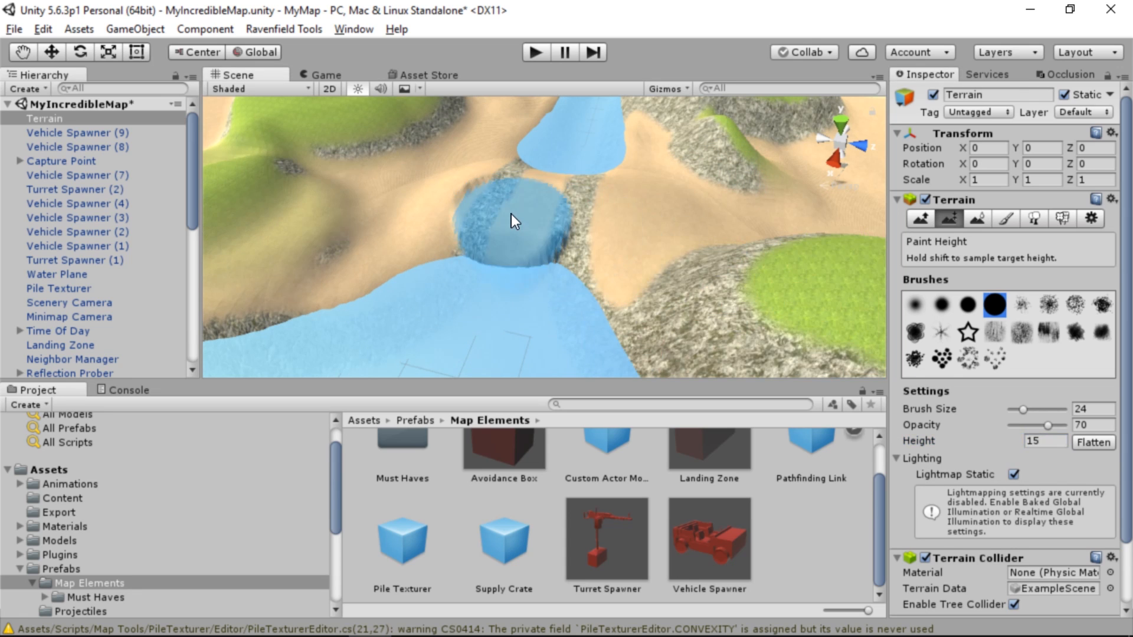
left_click(511, 213)
key("ctrl+z")
mouse_move(640, 222)
left_mouse_down()
mouse_move(491, 200)
mouse_move(442, 168)
mouse_move(649, 224)
mouse_move(678, 218)
mouse_move(558, 222)
left_mouse_up()
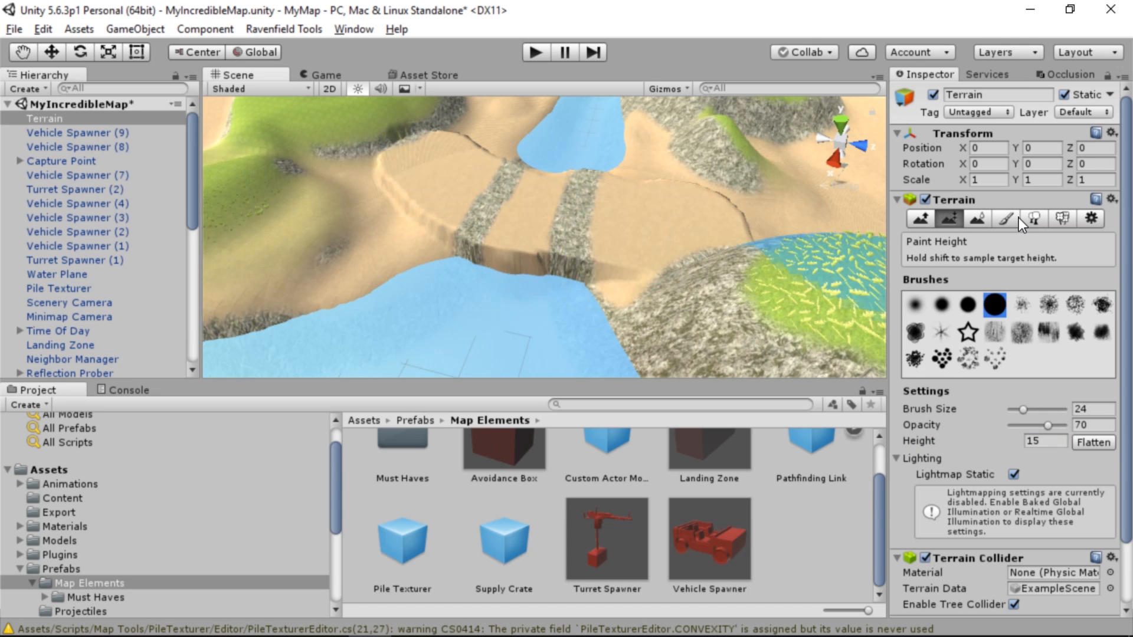
Smooth the stepped edges of the leveled river crossing with Smooth Height
left_click(985, 216)
mouse_move(655, 271)
left_mouse_down()
mouse_move(391, 228)
mouse_move(364, 167)
mouse_move(436, 139)
mouse_move(625, 182)
mouse_move(460, 161)
mouse_move(746, 213)
left_mouse_up()
mouse_move(516, 249)
right_mouse_down()
mouse_move(489, 207)
mouse_move(324, 193)
mouse_move(169, 203)
mouse_move(56, 169)
mouse_move(480, 253)
mouse_move(89, 200)
mouse_move(416, 203)
right_mouse_up()
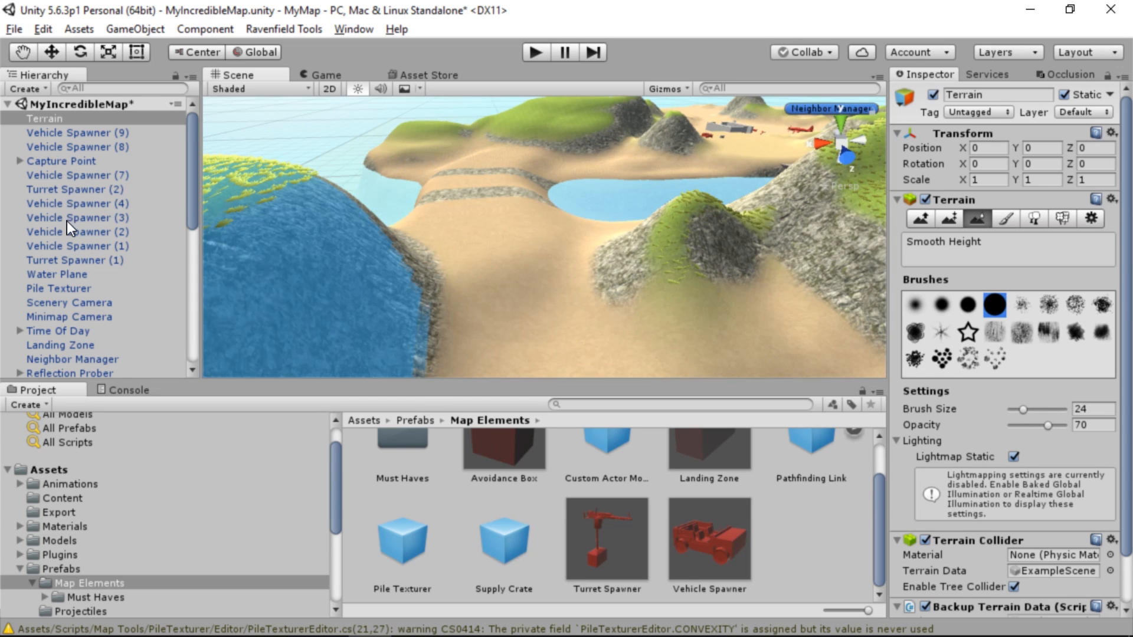
Move the Pile Texturer directly below Terrain in the object list and apply its texture to the terrain
left_click(47, 294)
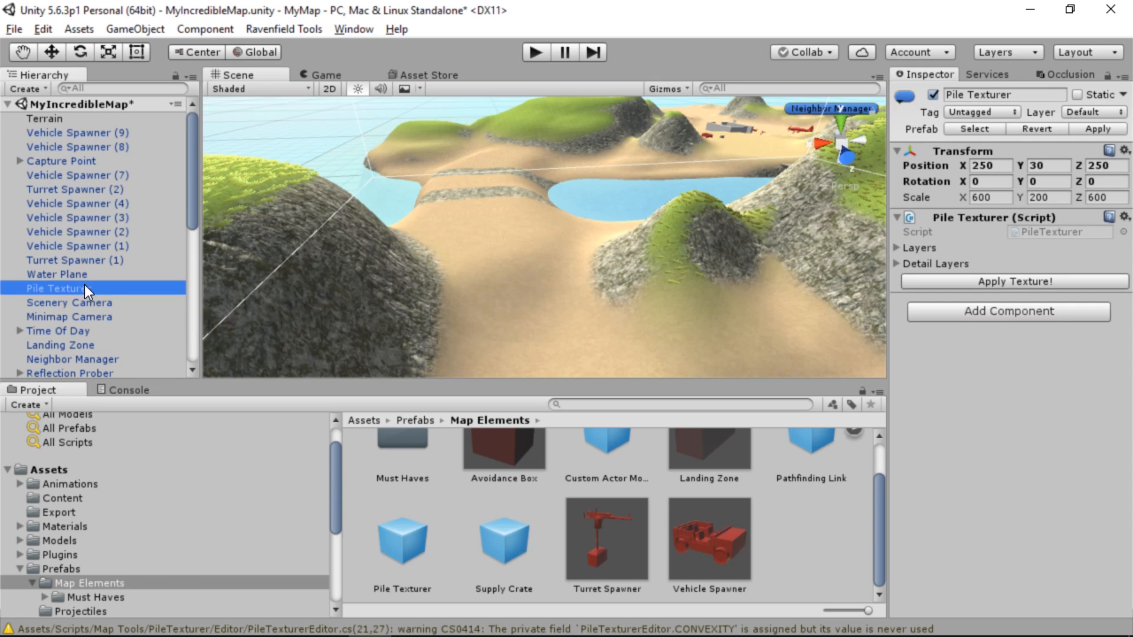
left_click_drag(84, 286, 83, 125)
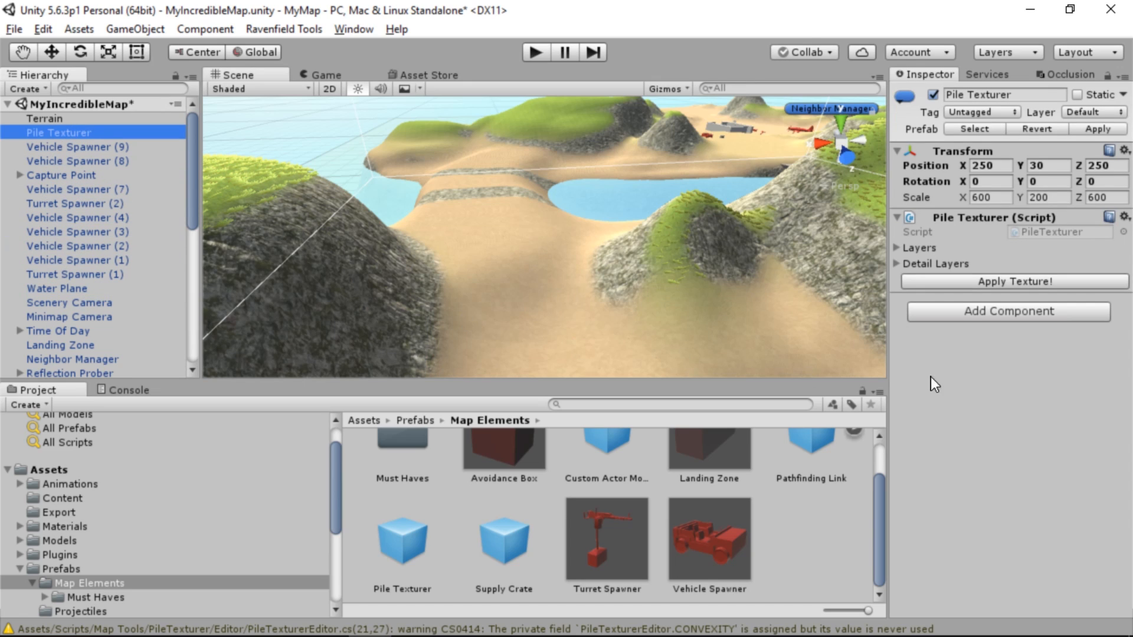
left_click(1072, 281)
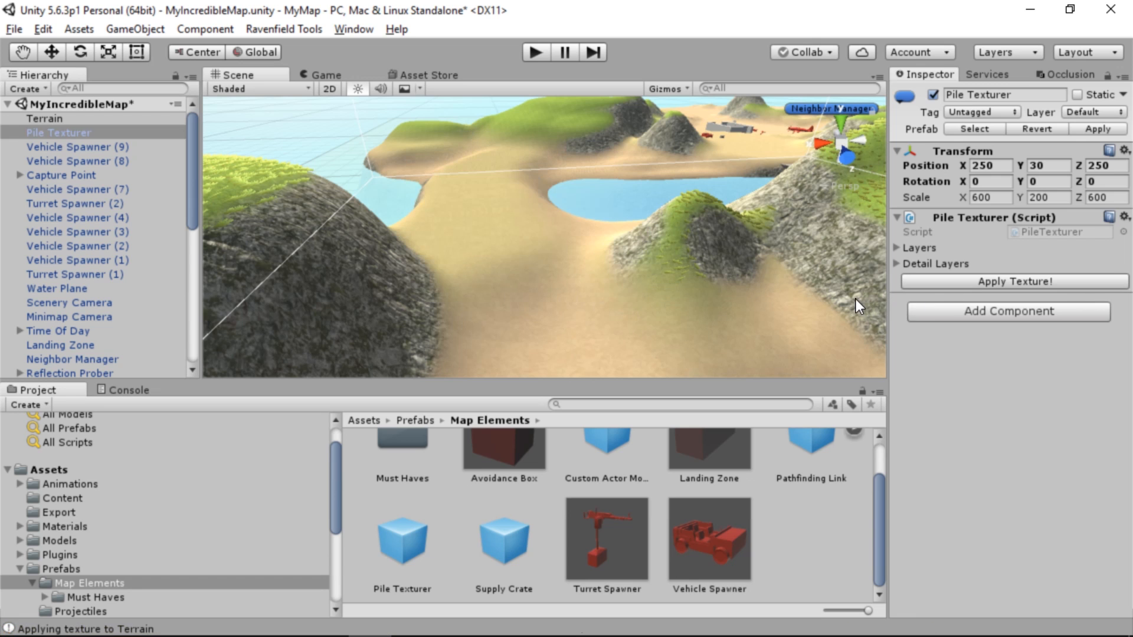
right_click_drag(483, 210, 783, 269)
right_click_drag(593, 251, 601, 239)
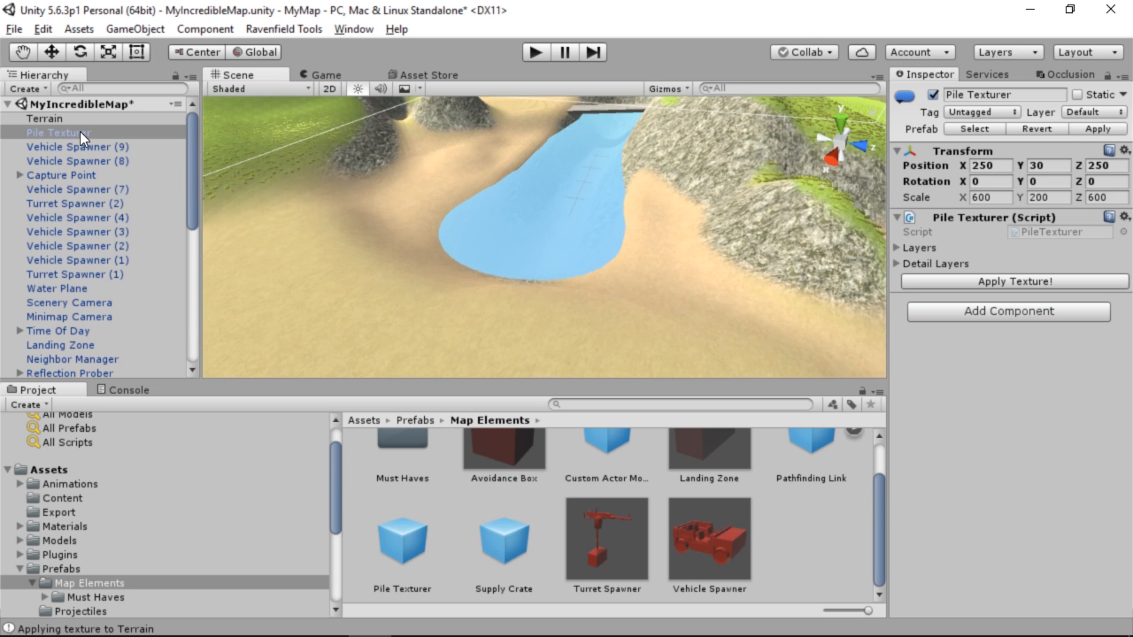
Try Density Multiplier values of 0.5 and 2 for the Pile Texturer's detail layer, applying the texture each time
left_click(896, 263)
left_click(909, 295)
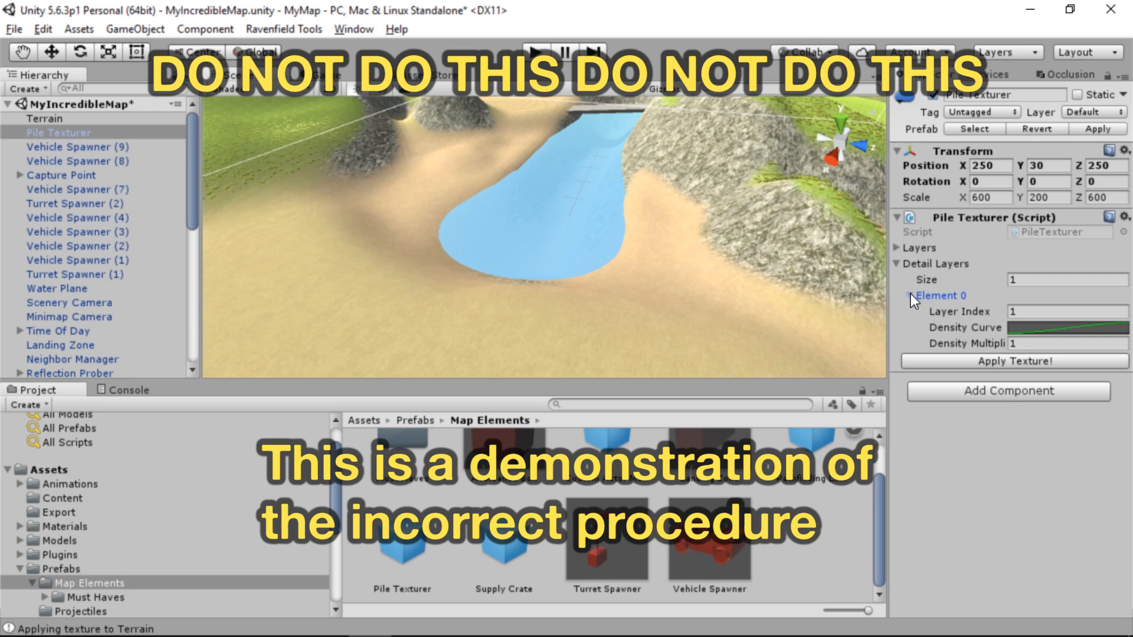
left_click(1035, 332)
left_click(1025, 343)
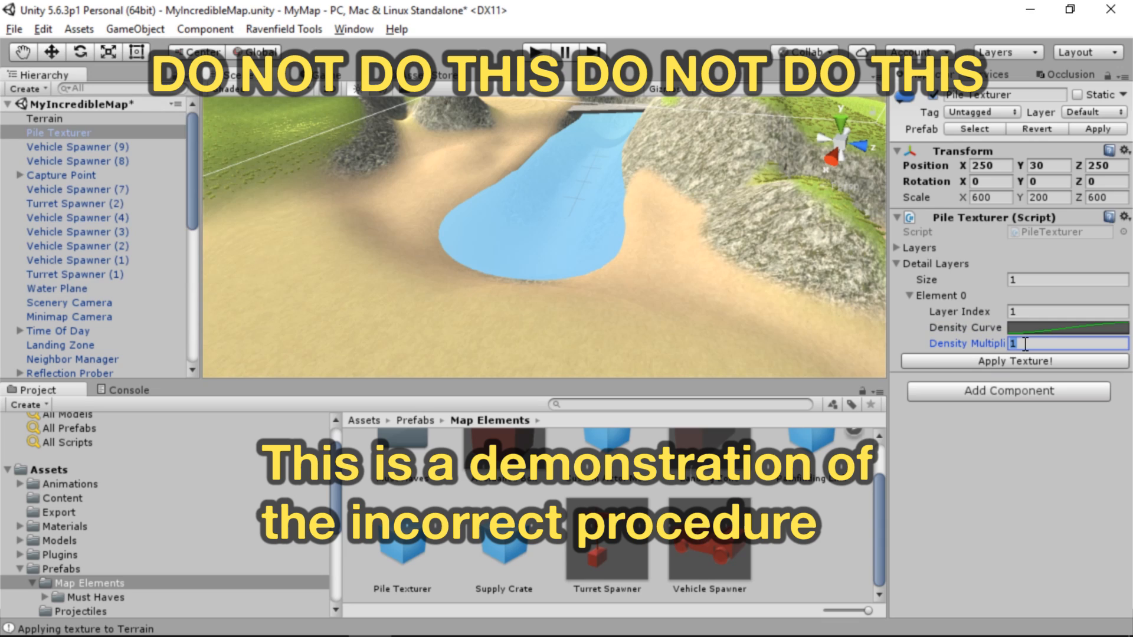
type(".5")
left_click(1031, 362)
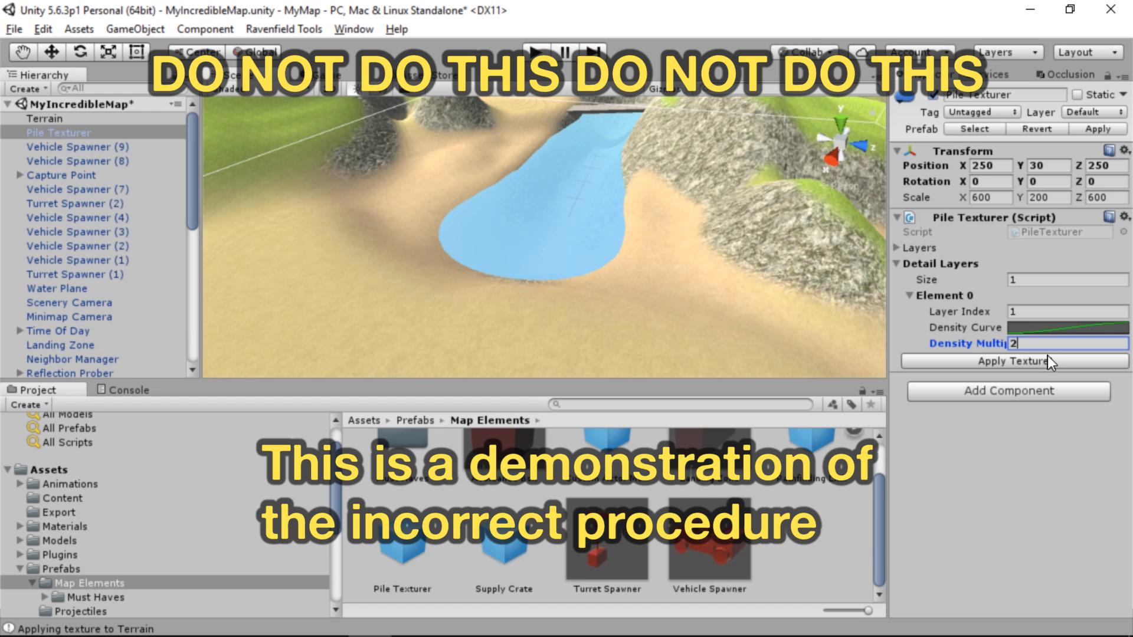
left_click(1047, 358)
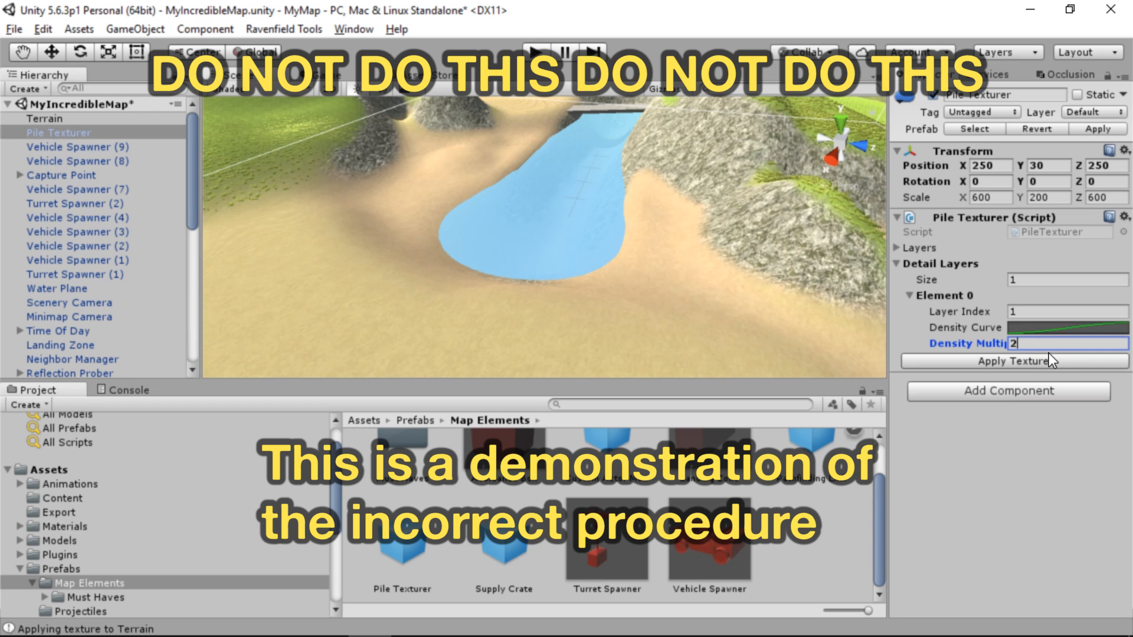
right_click_drag(732, 254, 709, 307)
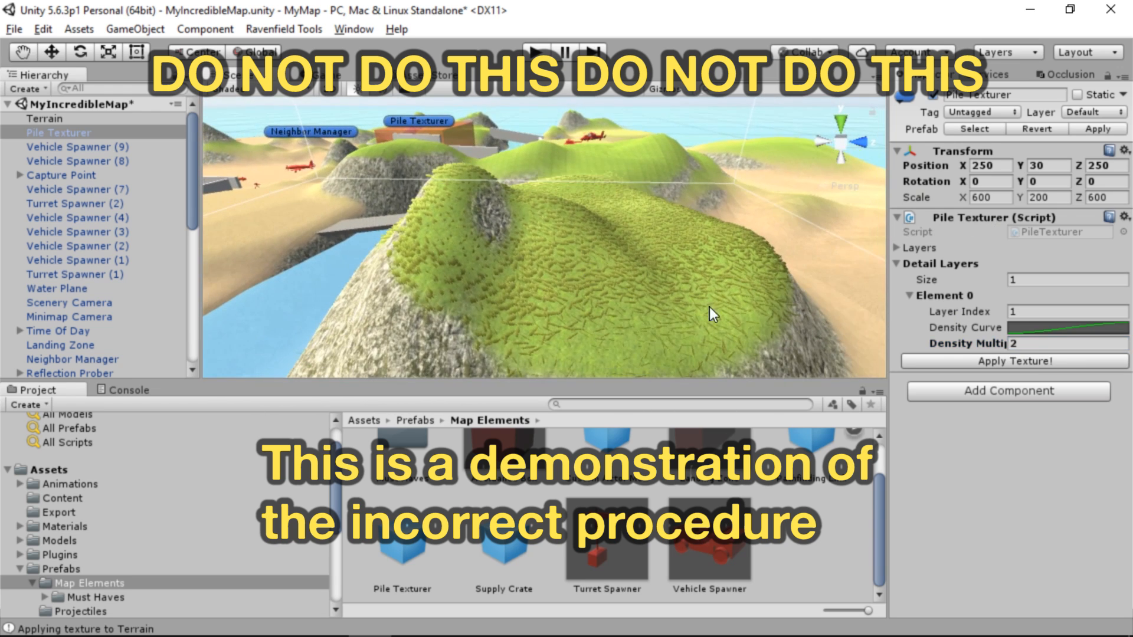
Try Density Multiplier values of 0.1 and 0.5 for the grass detail layer, applying the texture after each
left_click(1032, 345)
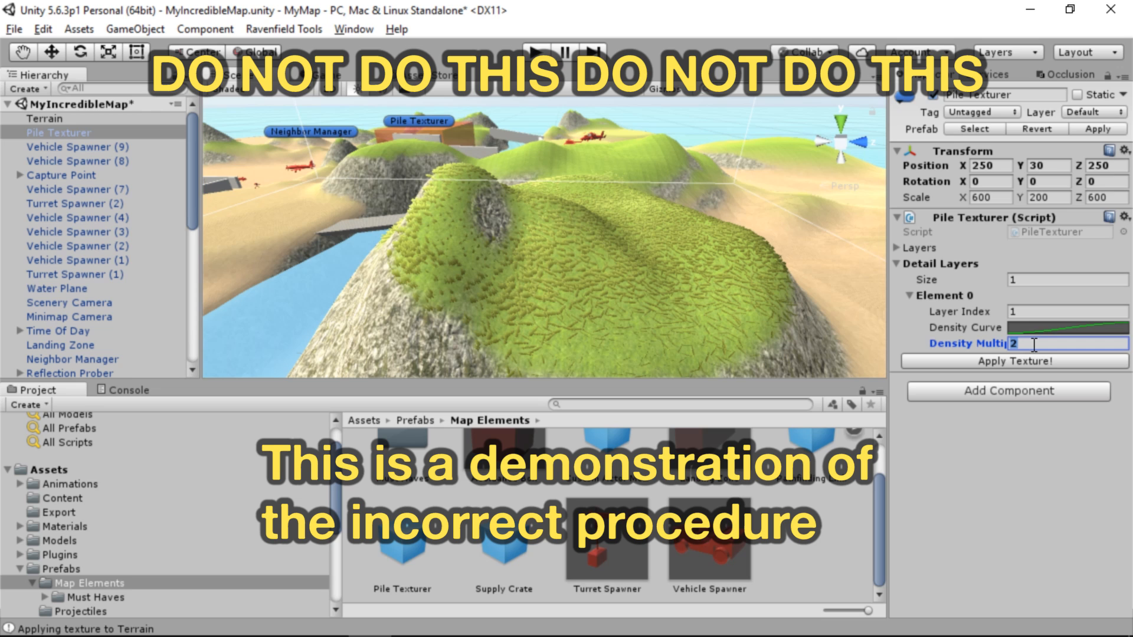
left_click(991, 360)
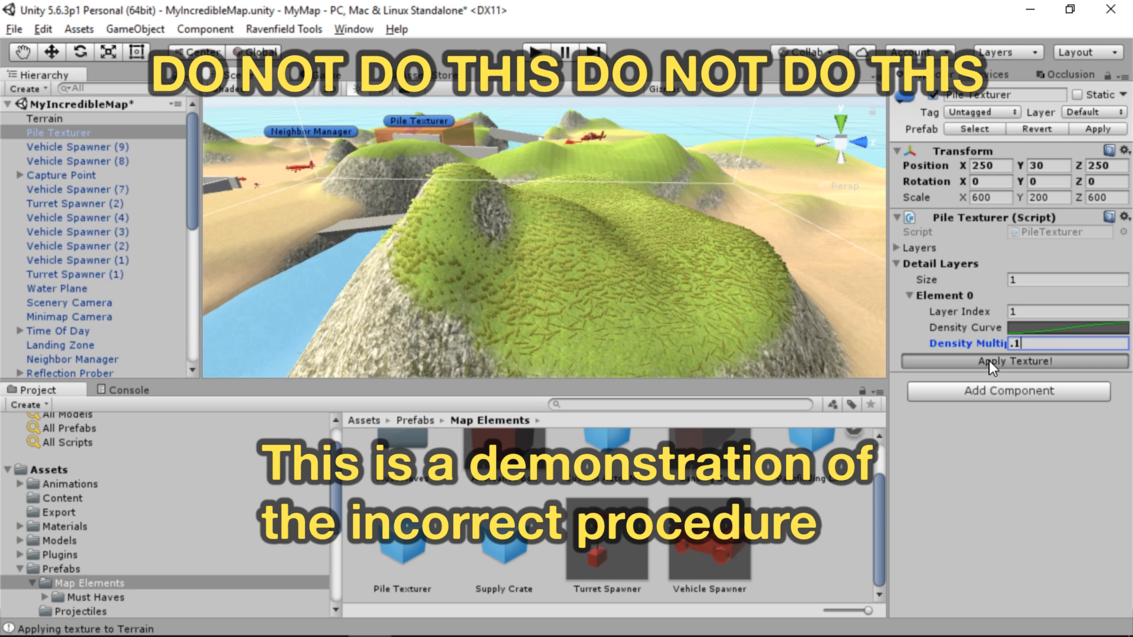
right_click_drag(632, 287, 671, 299)
left_click(1031, 343)
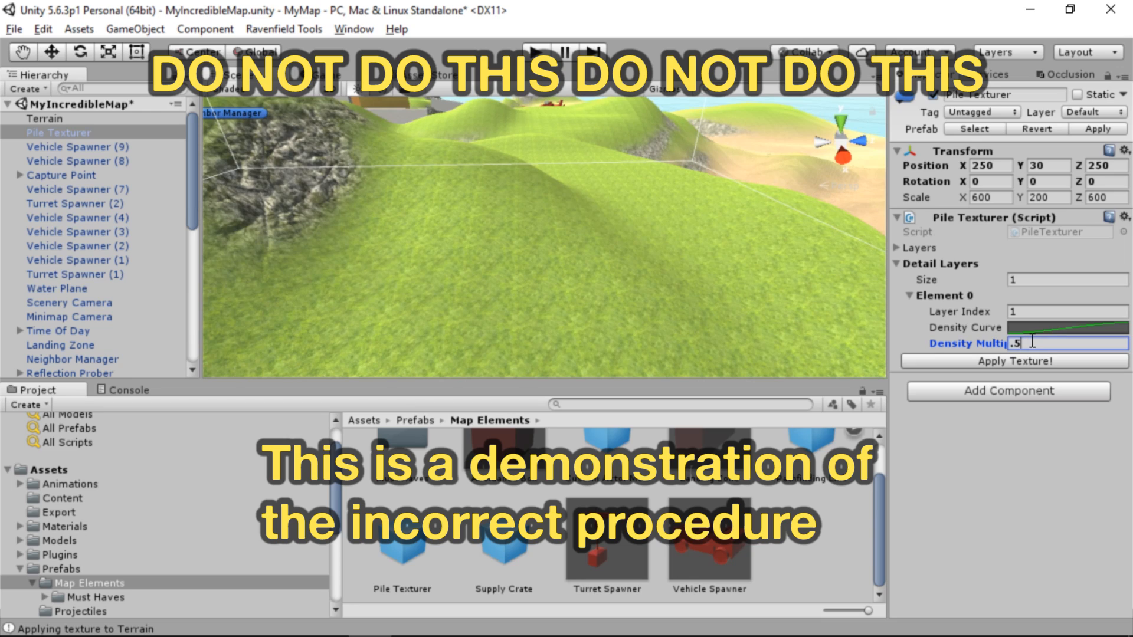
left_click(1045, 362)
Set the detail layer's Density Multiplier to 1 and apply the texture
key("BackSpace")
key("BackSpace")
type("1")
left_click(1055, 359)
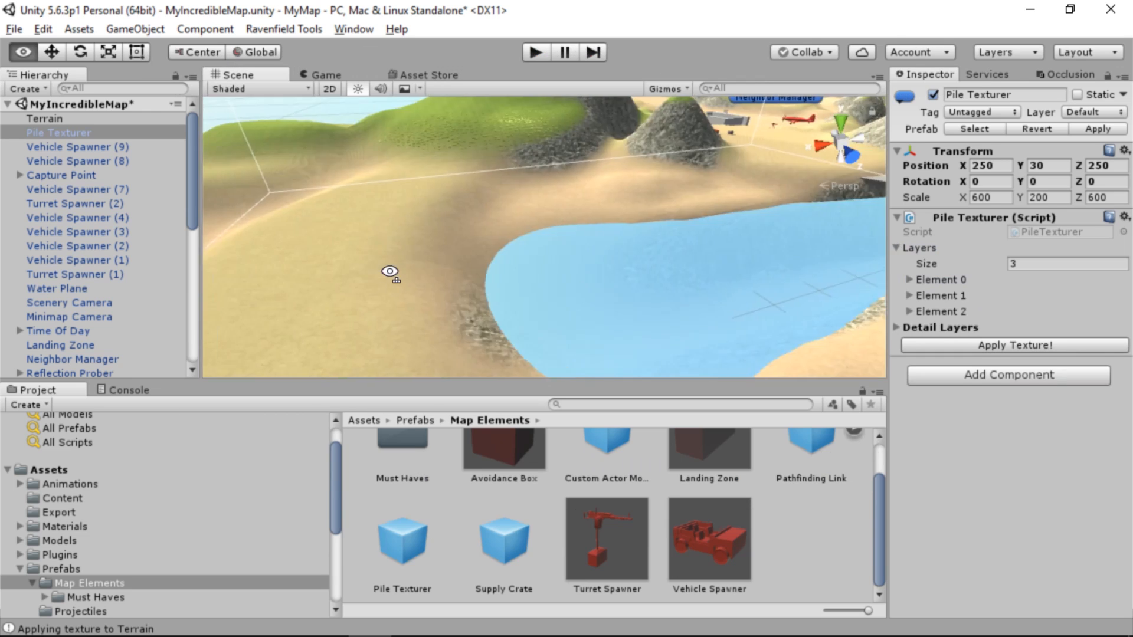
Set the Input Gain of the Pile Texturer's height layer, Element 1, to 2 and apply the texture
right_click_drag(392, 273, 720, 313)
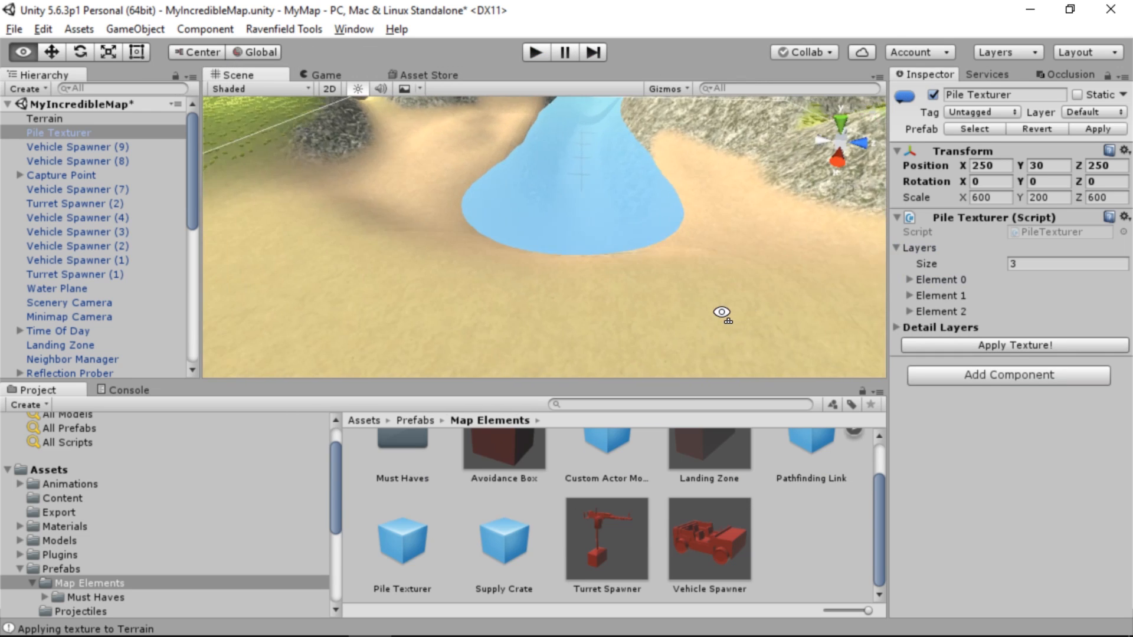
scroll(721, 313, "down", 3)
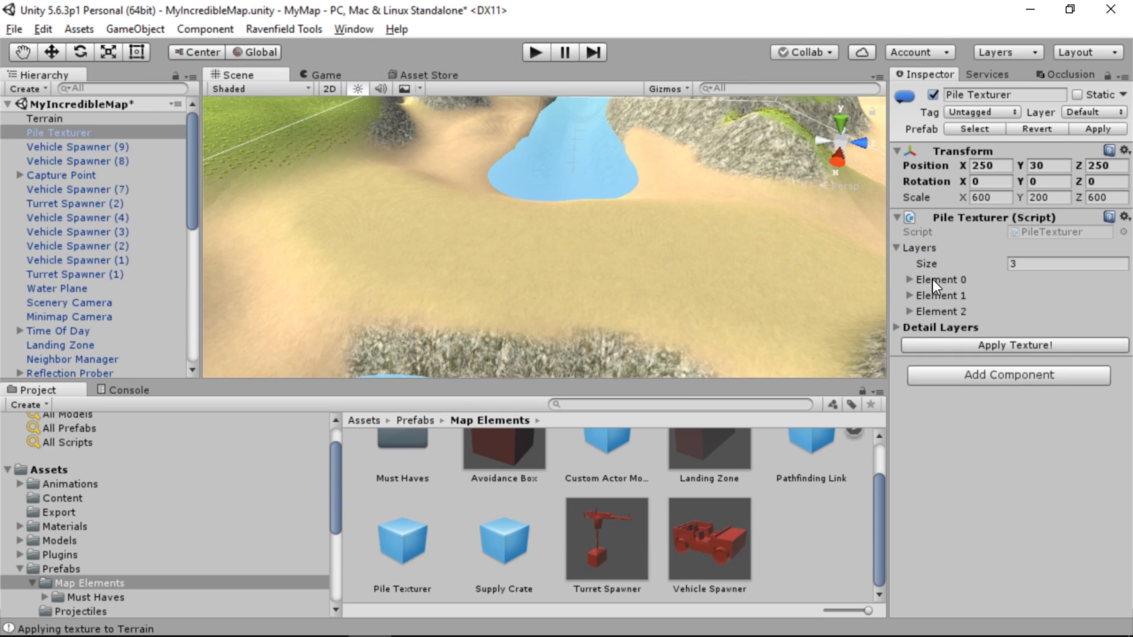
left_click(912, 292)
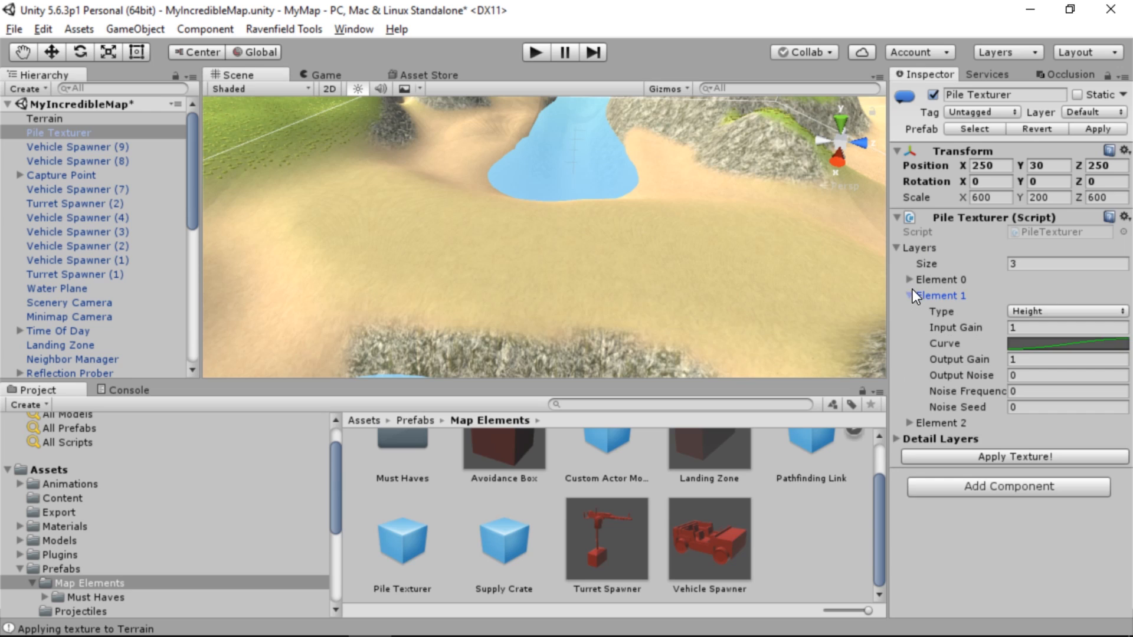
left_click(1033, 326)
type("2")
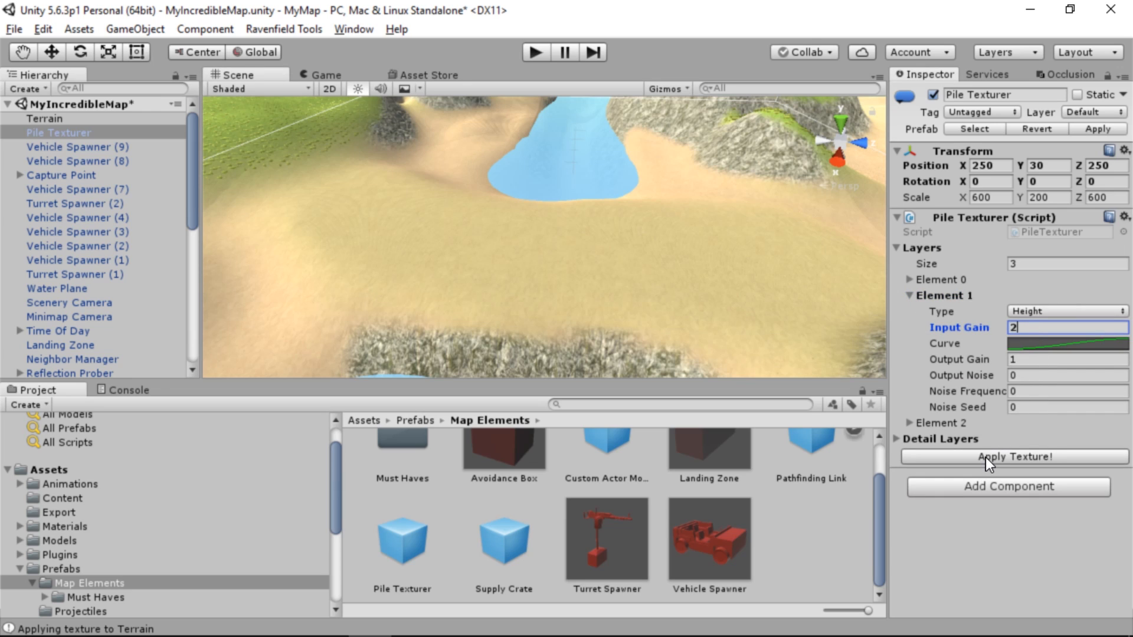
left_click(986, 458)
right_click_drag(762, 286, 822, 298)
key("s")
key("w")
Try Input Gain values of 1.1 and 1.4 for the Pile Texturer's height layer, Element 1, applying the texture after each
left_click(1010, 329)
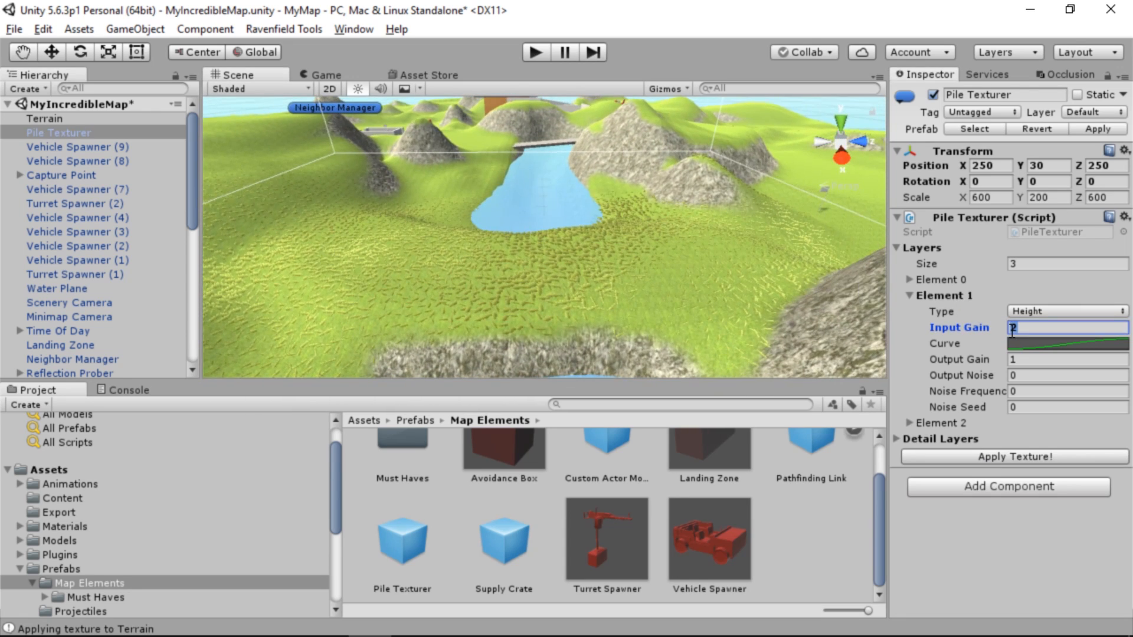
left_click(1025, 459)
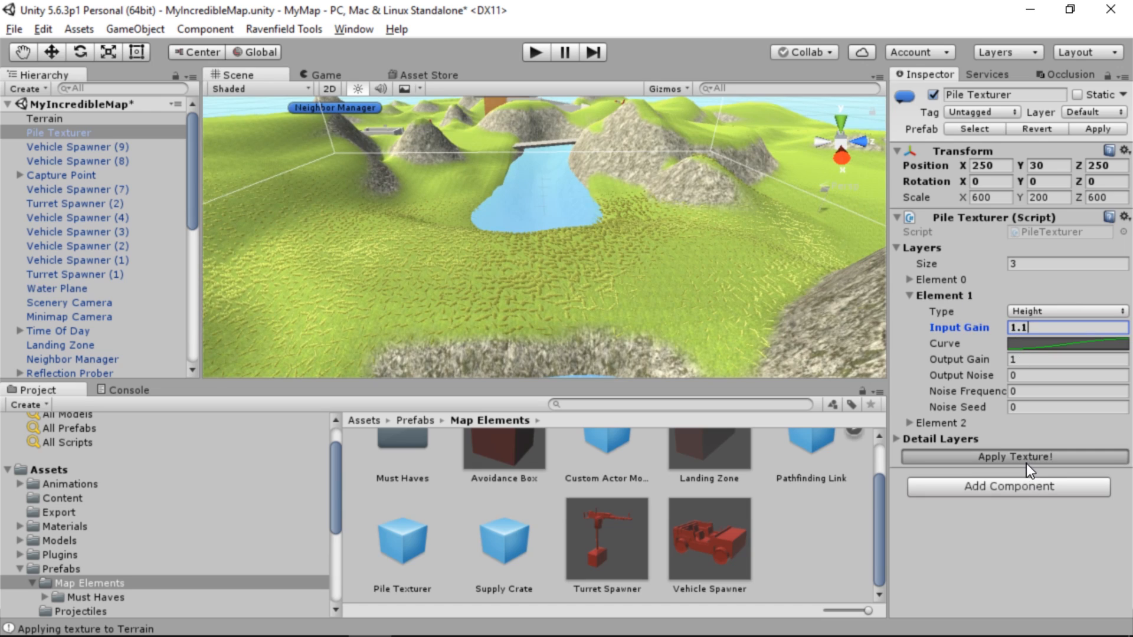
left_click(1055, 362)
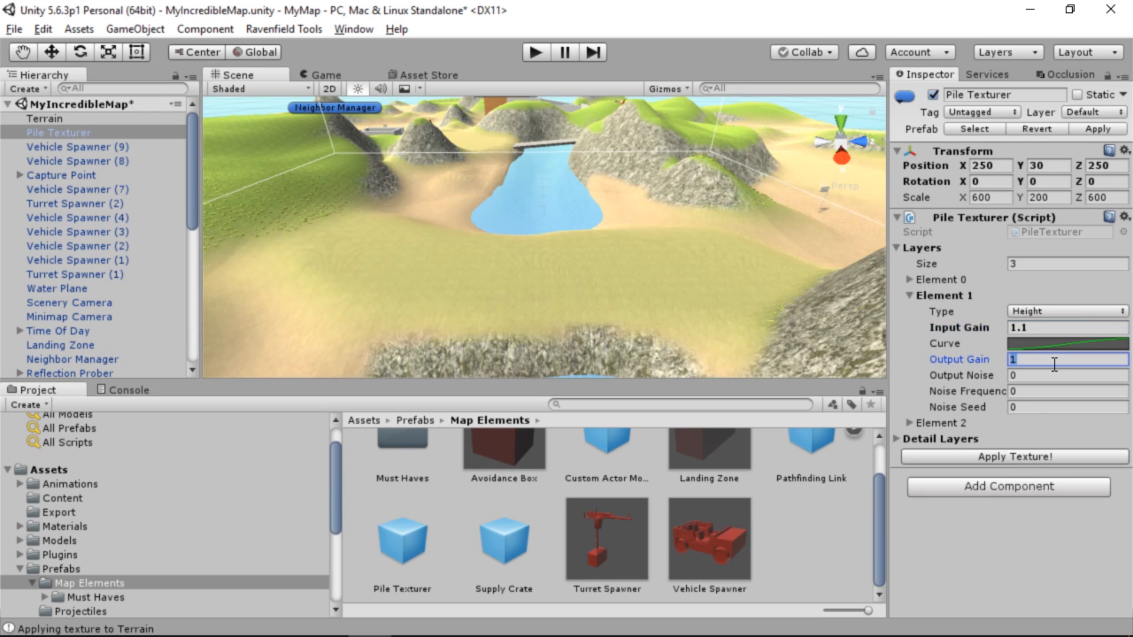
left_click(1057, 329)
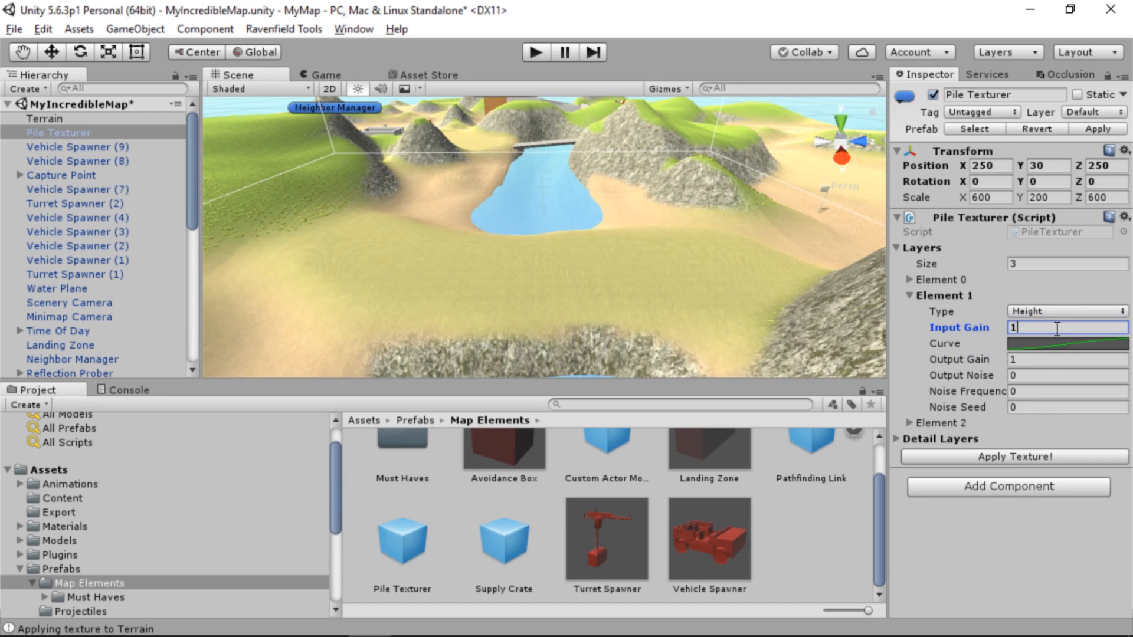
type("1.4")
left_click(983, 454)
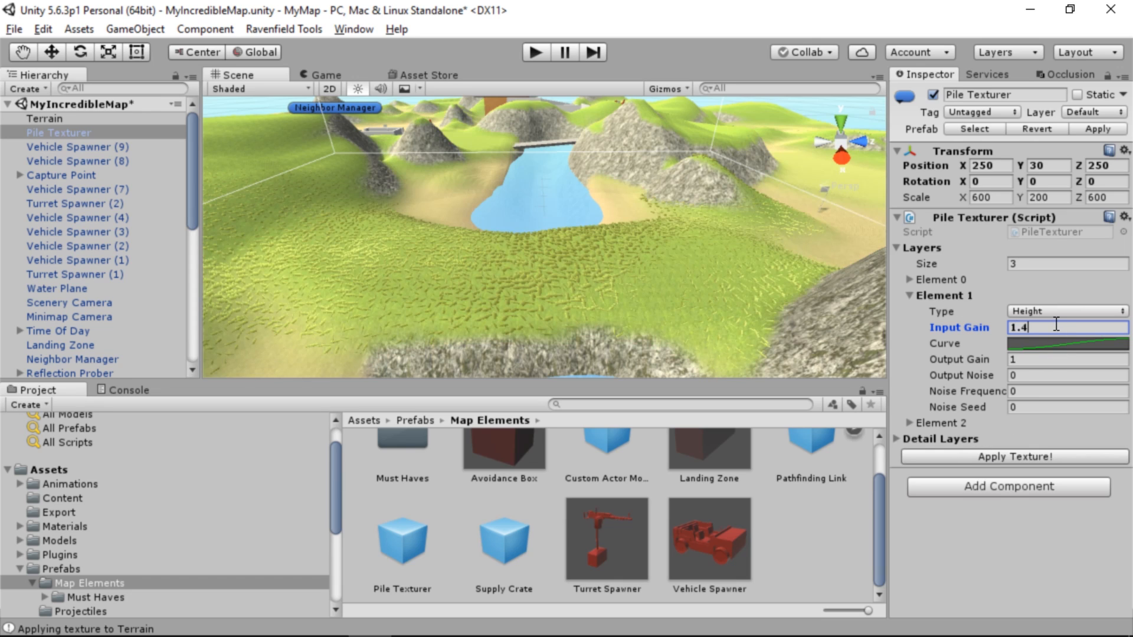
Set the Input Gain of the height layer, Element 1, to 1.3 and apply the texture
left_click(1008, 464)
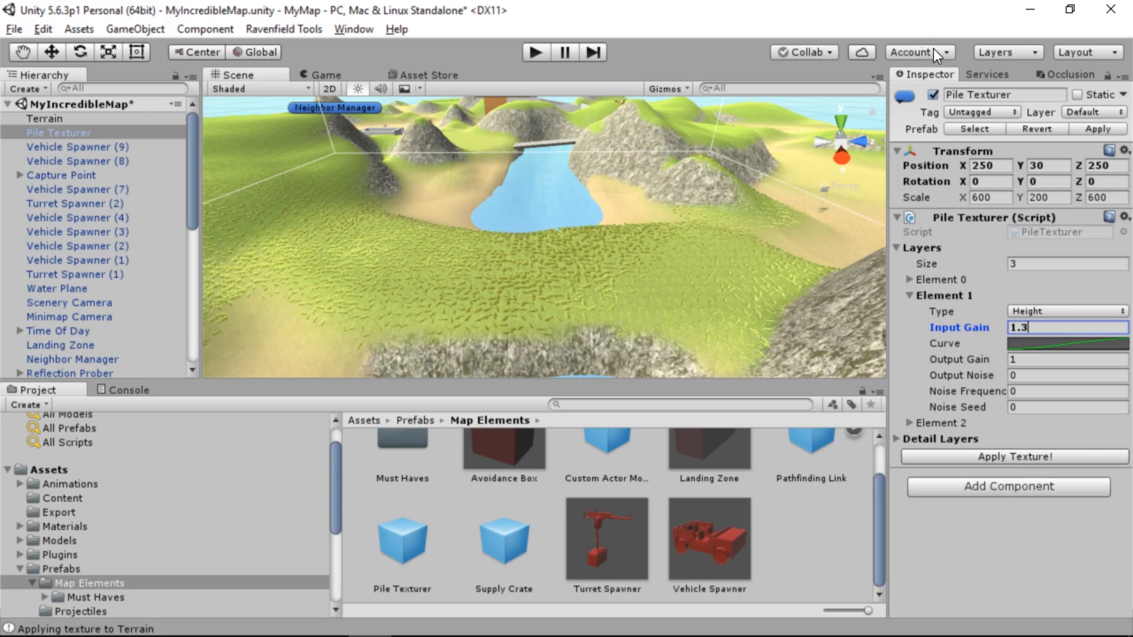
left_click_drag(760, 228, 538, 213, "alt")
right_click_drag(633, 199, 774, 171)
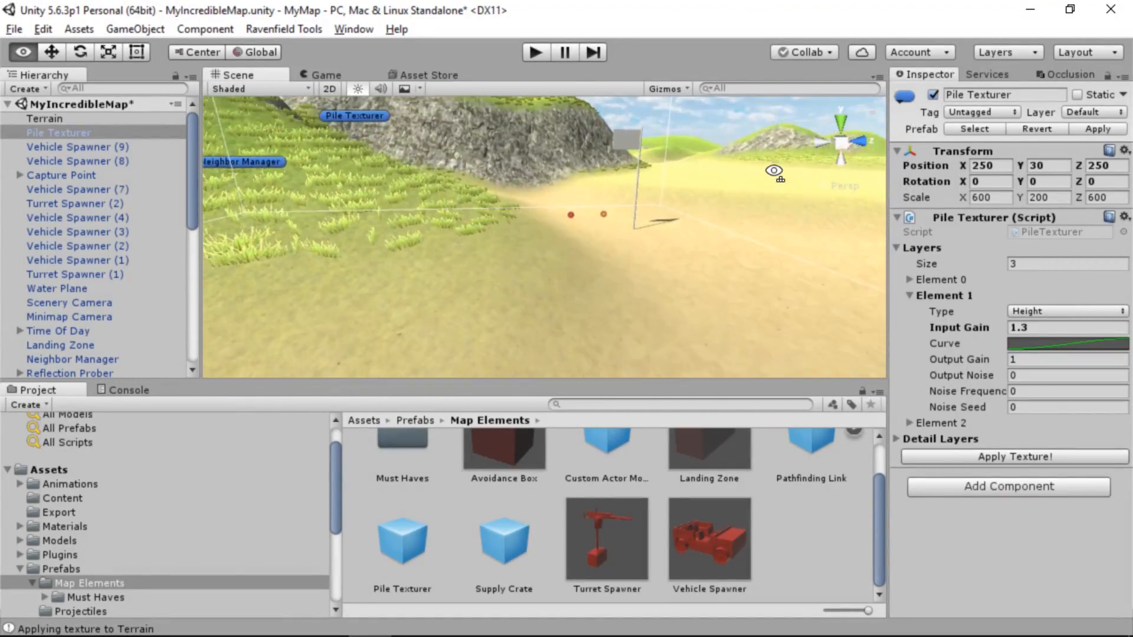
left_click(630, 142)
right_click_drag(613, 187, 359, 317)
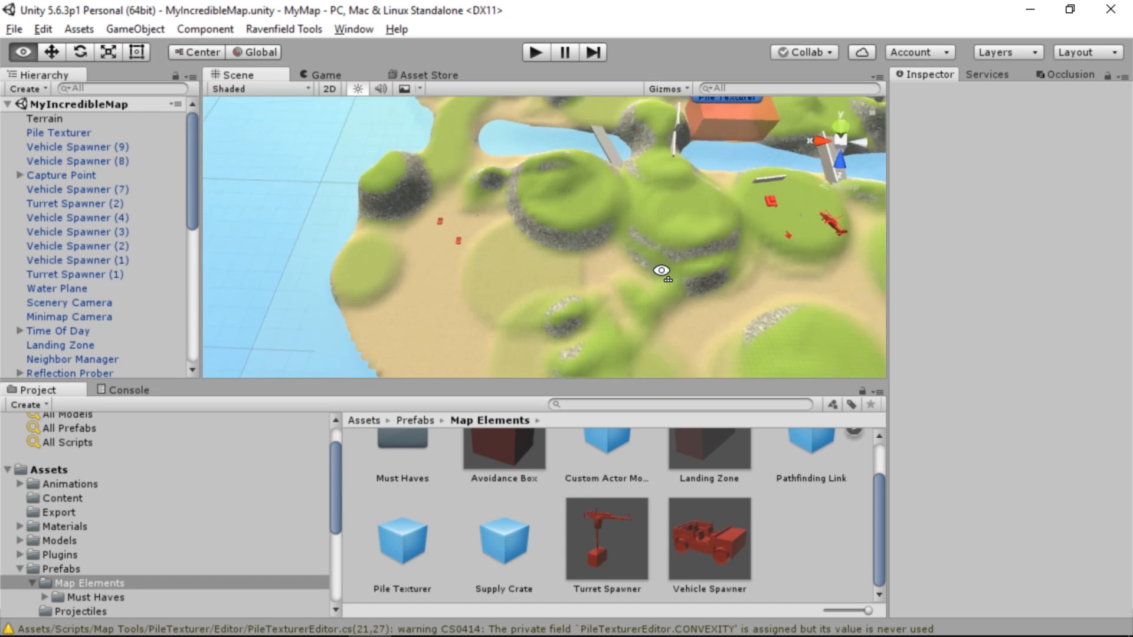
Set the new capture point's Default Owner to Neutral and its Protect Range to 50
right_click_drag(660, 270, 835, 174)
left_click(497, 253)
key("f")
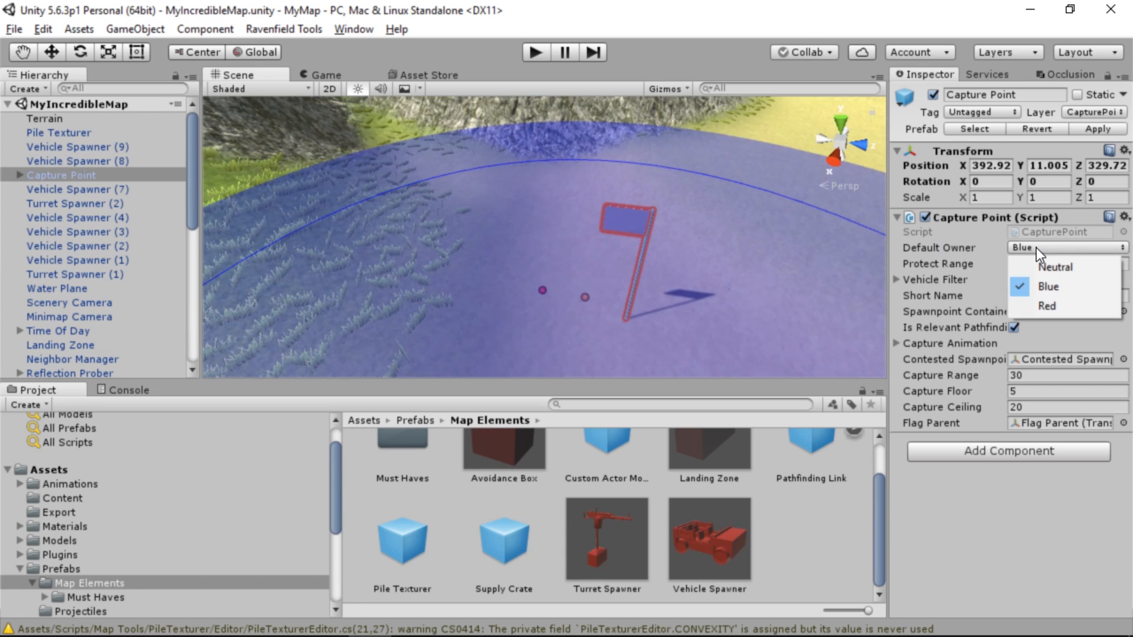
left_click(1056, 267)
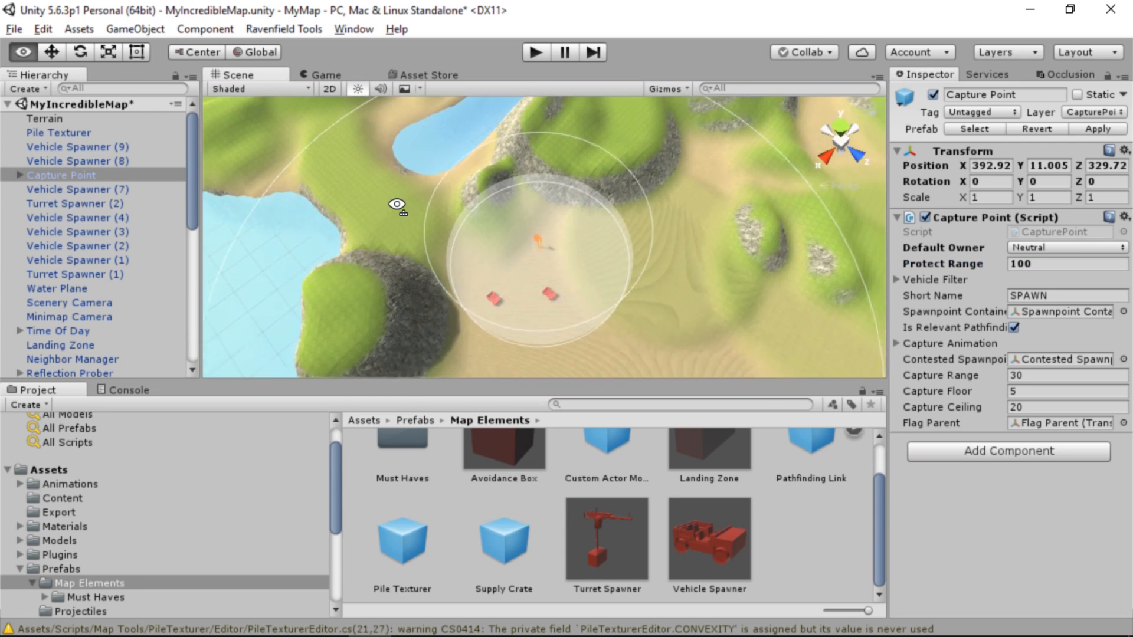
left_click(1052, 263)
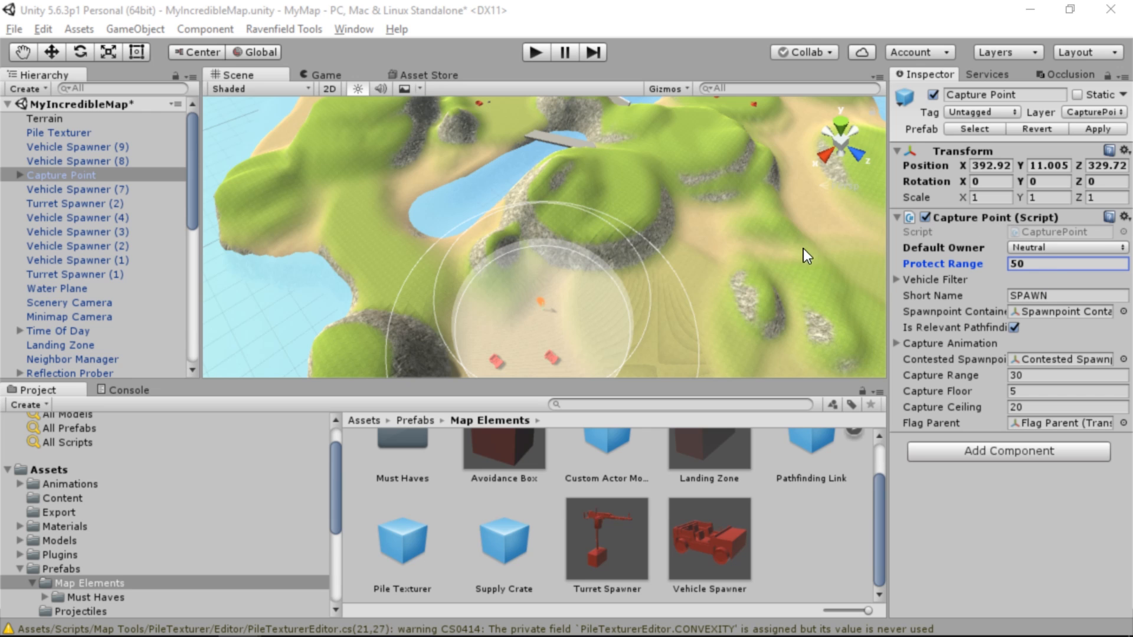
Set the neutral capture point's Short Name to "By The Rocks"
mouse_move(655, 204)
right_mouse_down()
mouse_move(628, 253)
mouse_move(657, 169)
mouse_move(652, 186)
mouse_move(388, 233)
mouse_move(531, 225)
mouse_move(665, 236)
mouse_move(662, 197)
right_mouse_up()
key("w")
key("s")
key("w")
left_click(1074, 300)
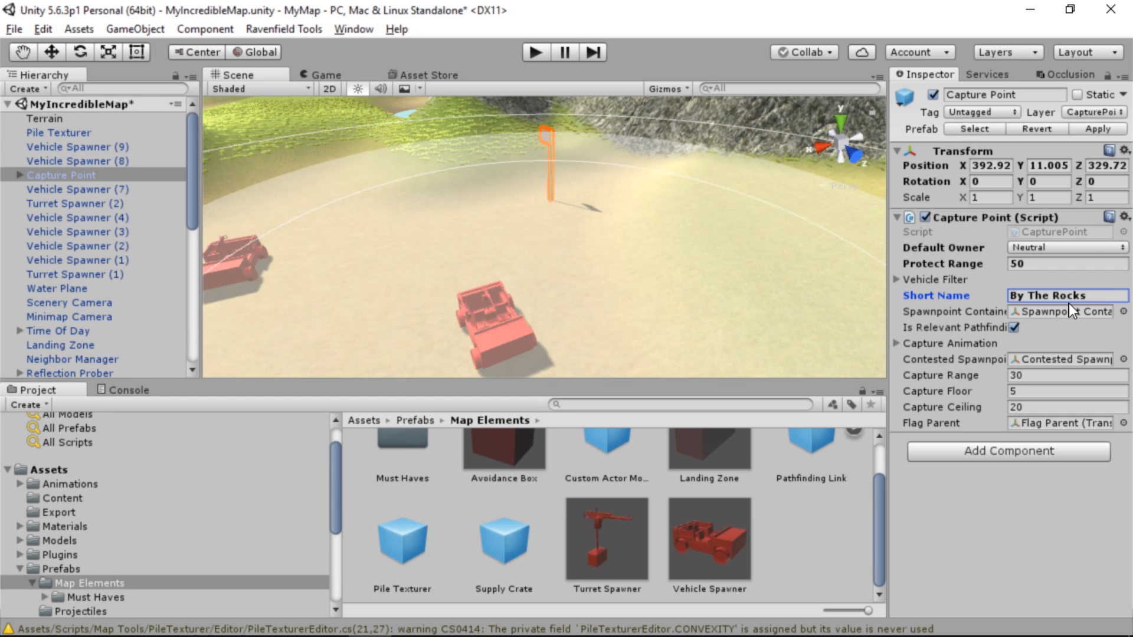
Try Capture Range values of 10, 3 and 30 for the By The Rocks capture point, and settle on 20
right_click_drag(743, 138, 826, 267)
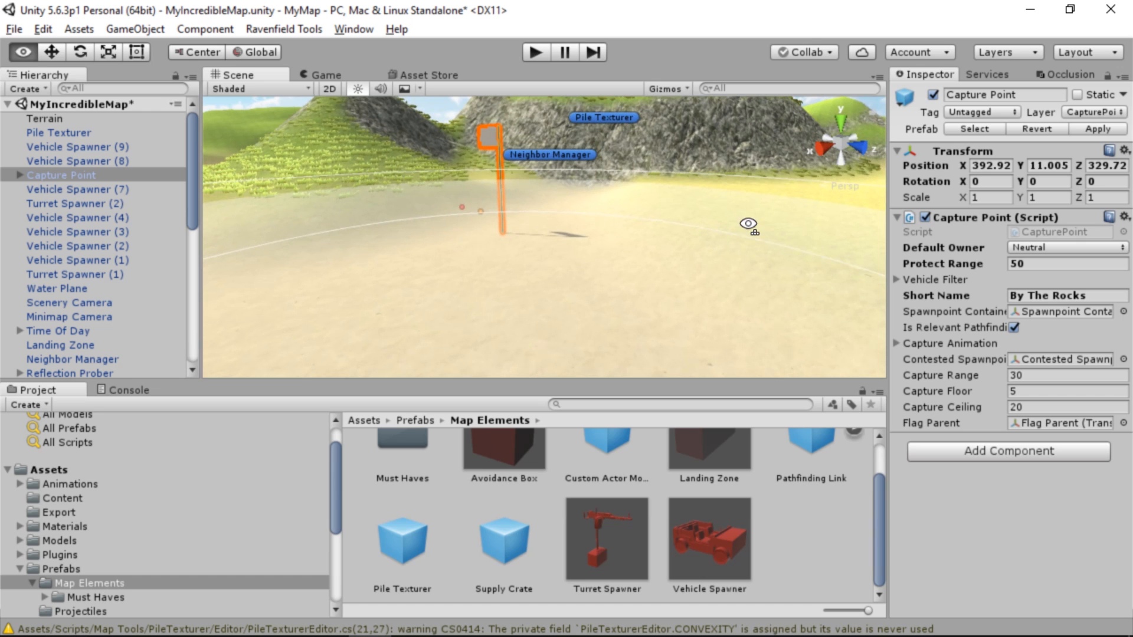
right_click_drag(748, 224, 857, 231)
right_click_drag(640, 238, 688, 250)
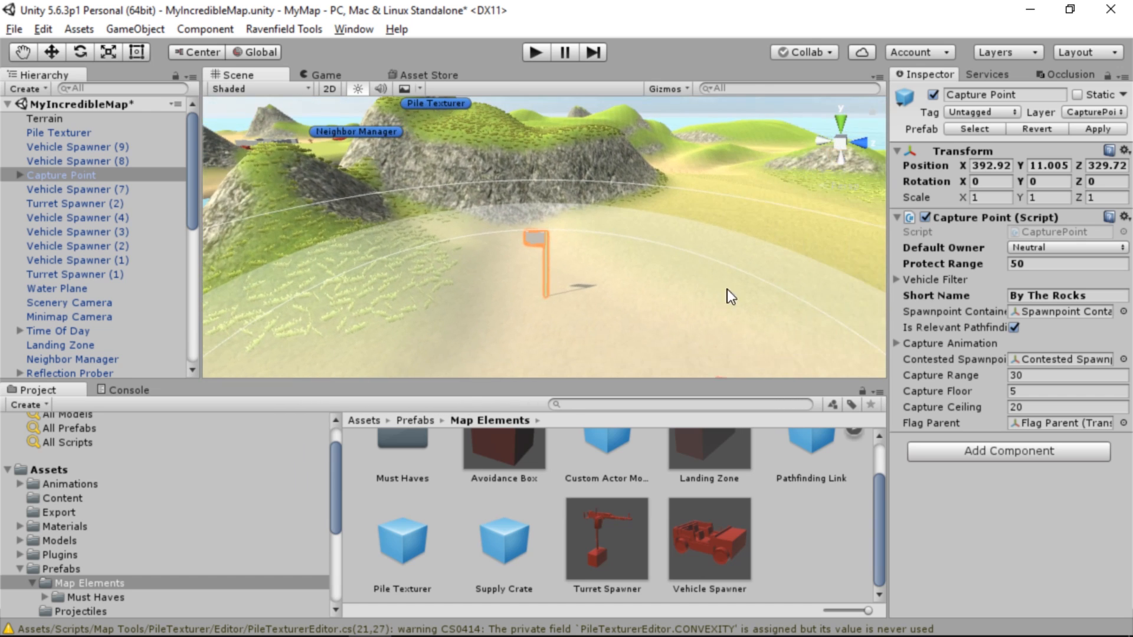
left_click(1035, 375)
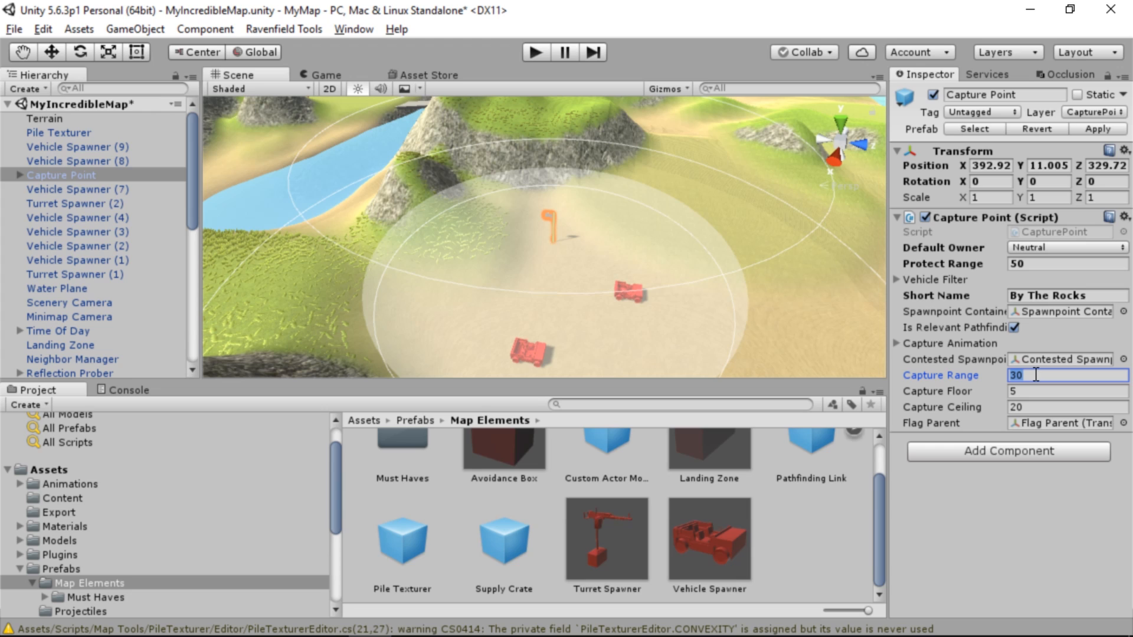
type("10")
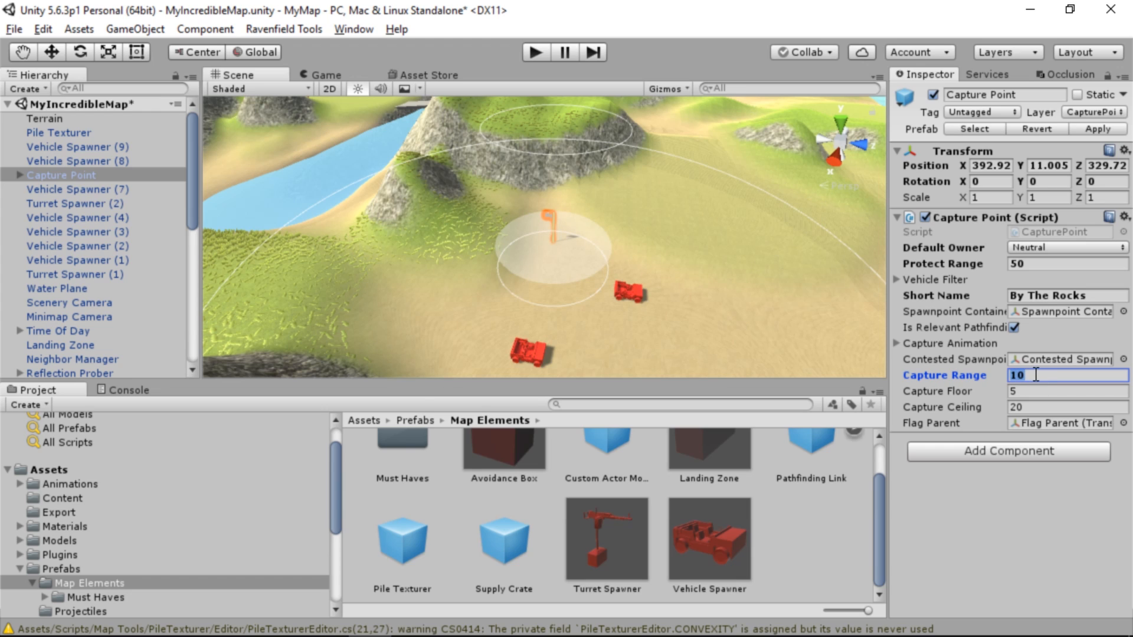
type("3")
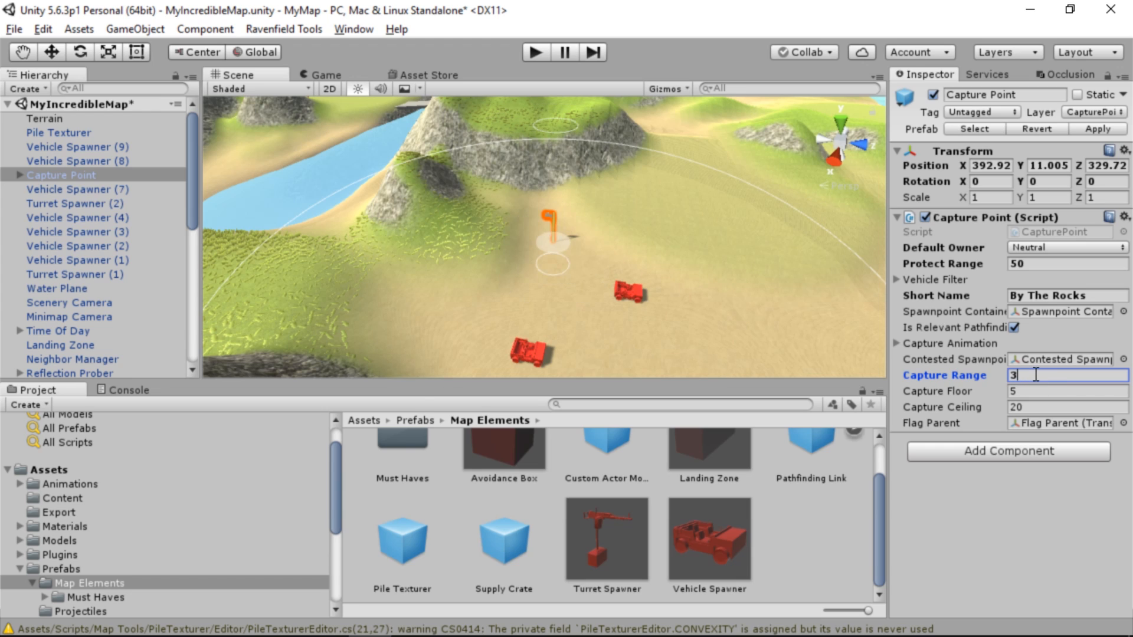
type("0")
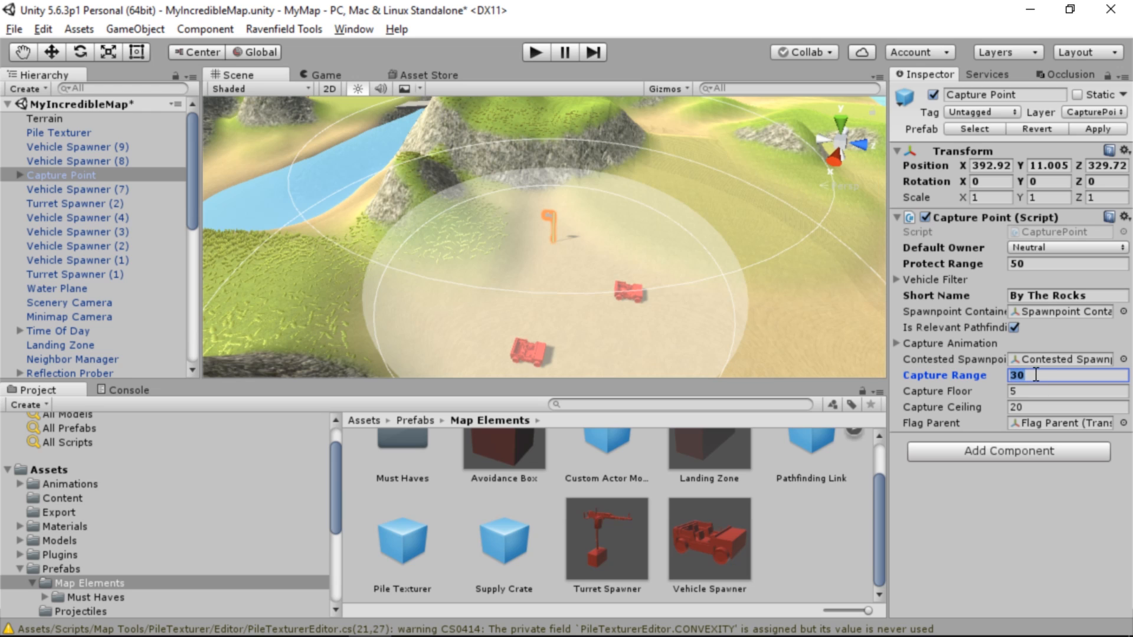
type("20")
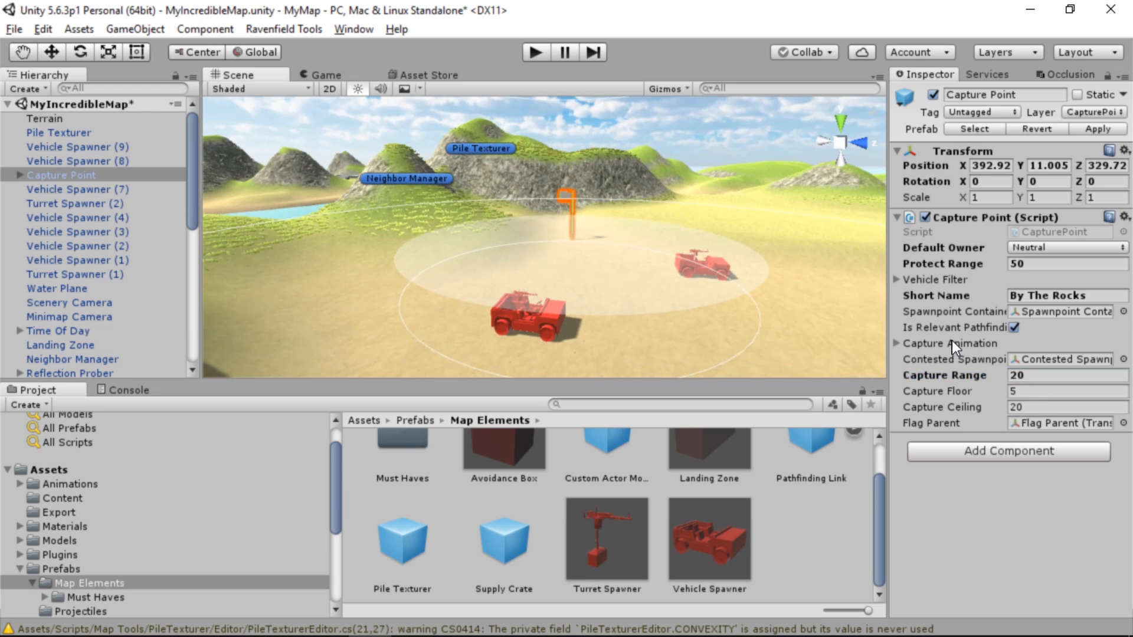
Set the By The Rocks capture point's Capture Floor to 5 and its Capture Ceiling to 15
left_click(1038, 392)
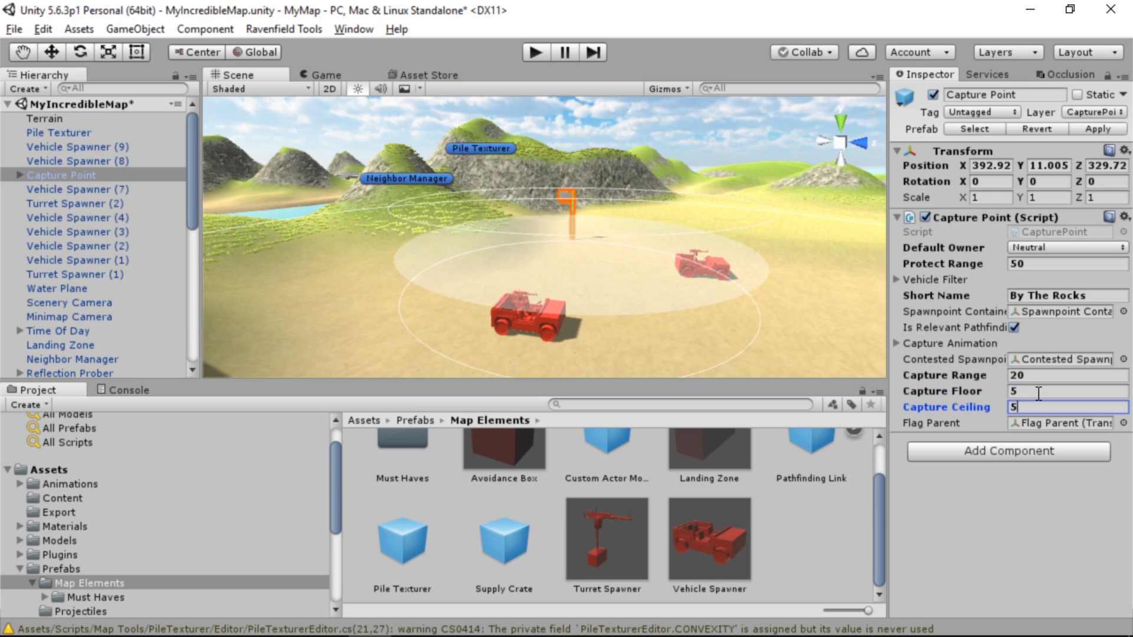
mouse_move(790, 282)
right_mouse_down()
mouse_move(797, 238)
mouse_move(812, 241)
mouse_move(766, 238)
mouse_move(837, 262)
mouse_move(812, 278)
right_mouse_up()
key("w")
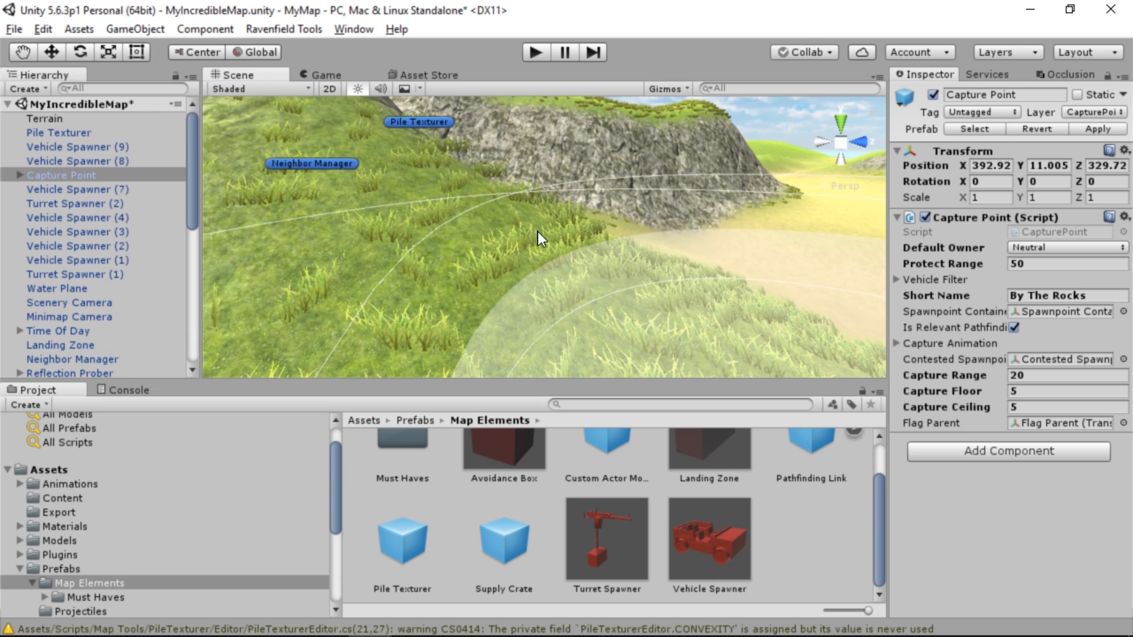
key("f")
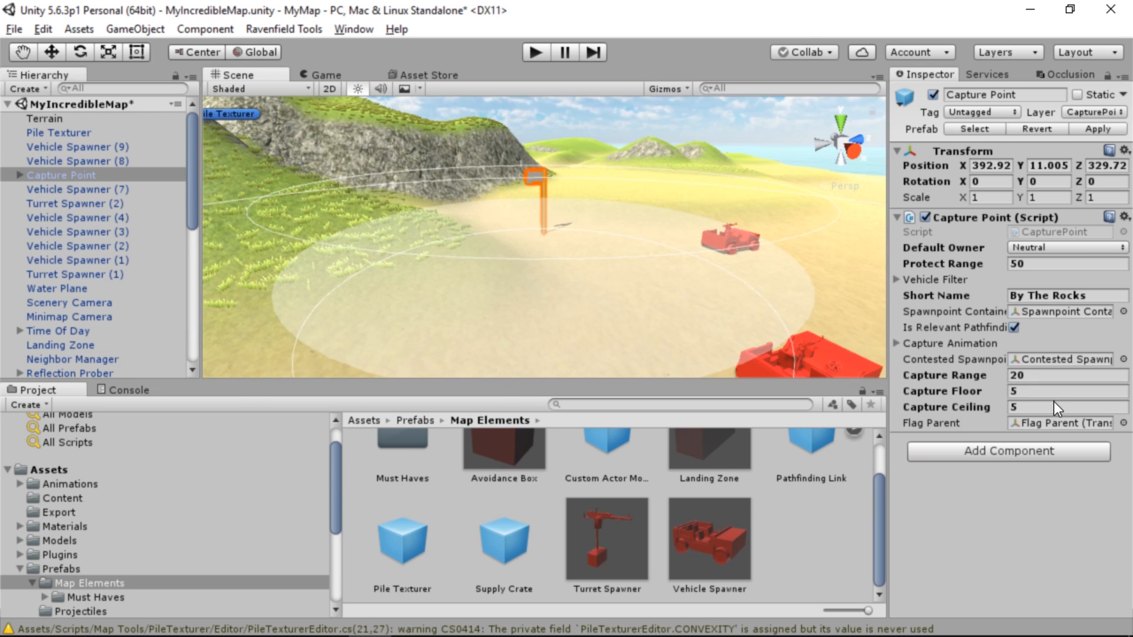
left_click(1054, 402)
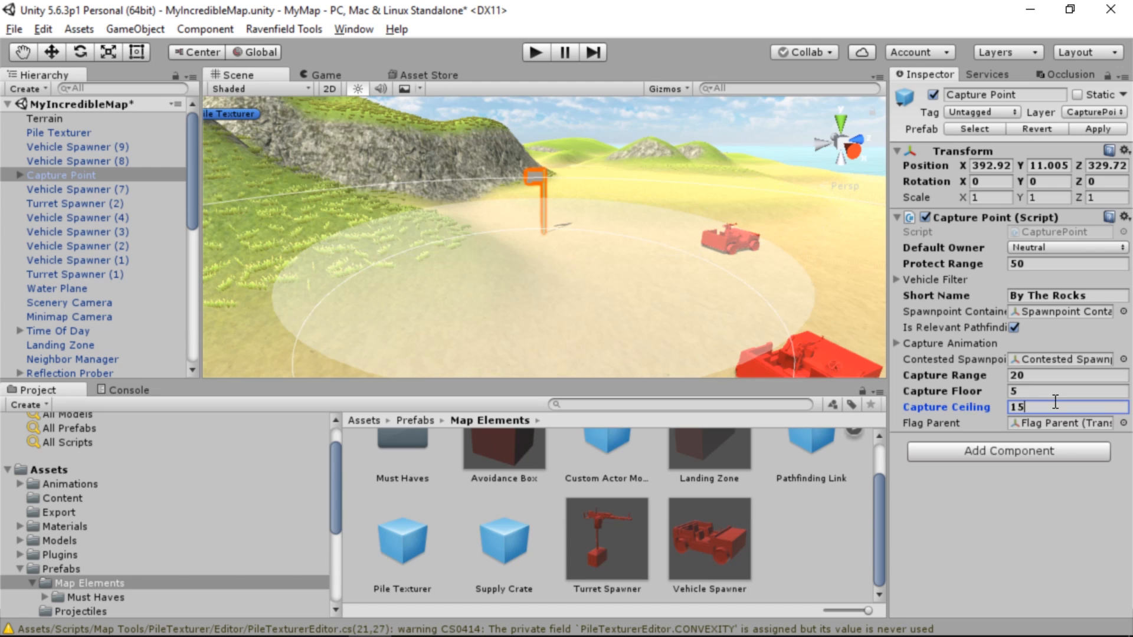
Export the open scene as a Ravenfield map
left_click(307, 27)
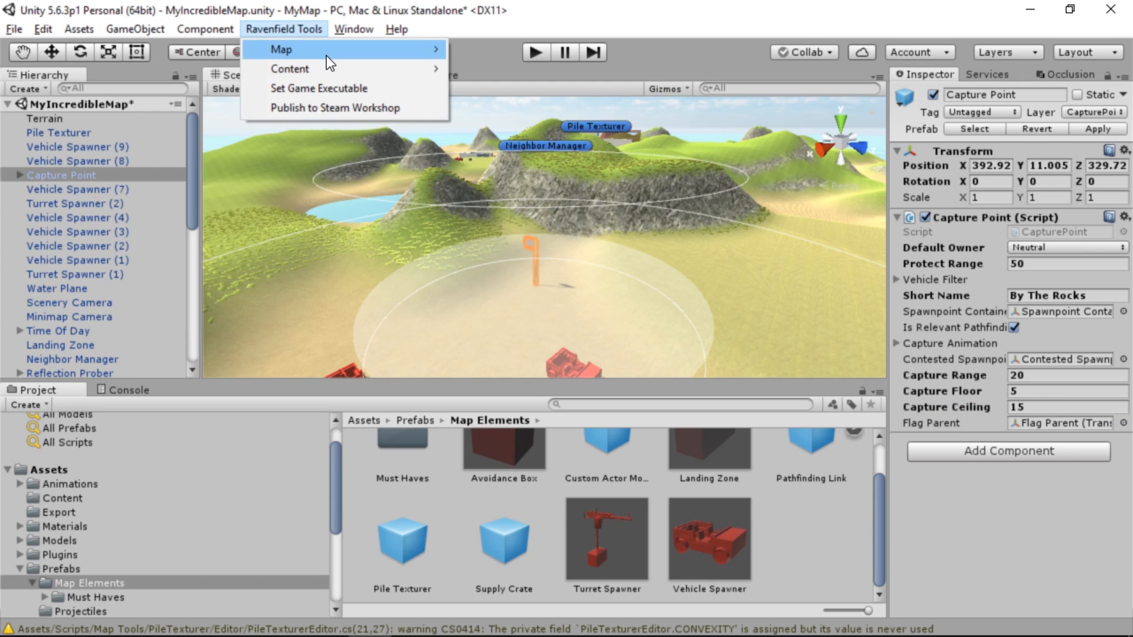
mouse_move(330, 54)
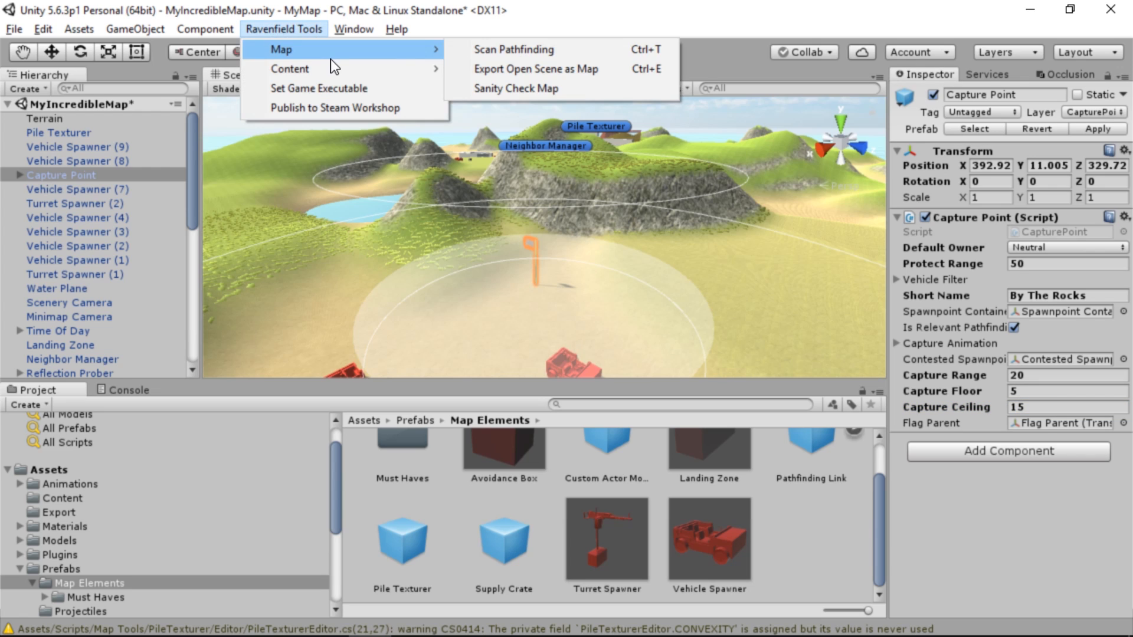
left_click(527, 67)
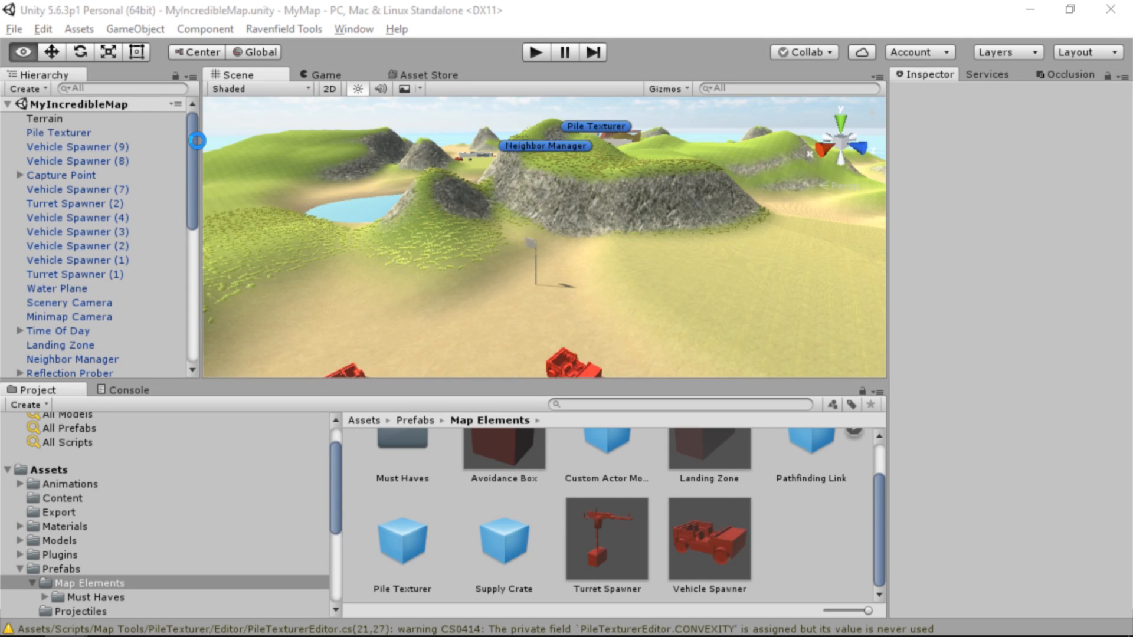
Select the Neighbor Manager and examine the connections between the map's capture points in the scene
left_click_drag(199, 155, 199, 214)
double_click(94, 203)
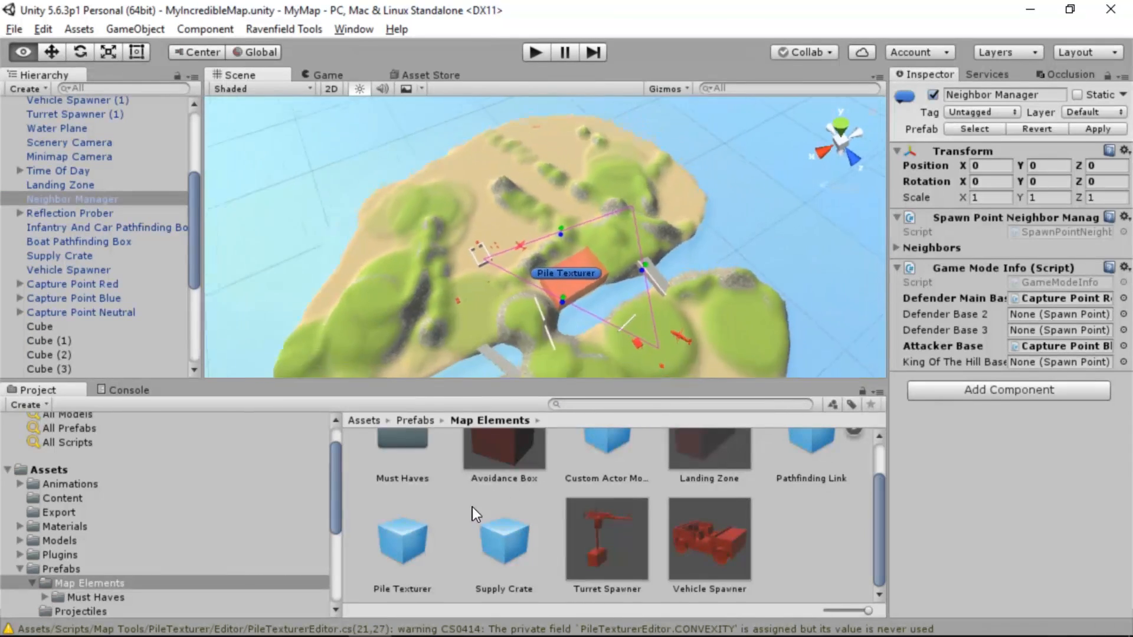
left_click_drag(452, 504, 302, 493, "alt")
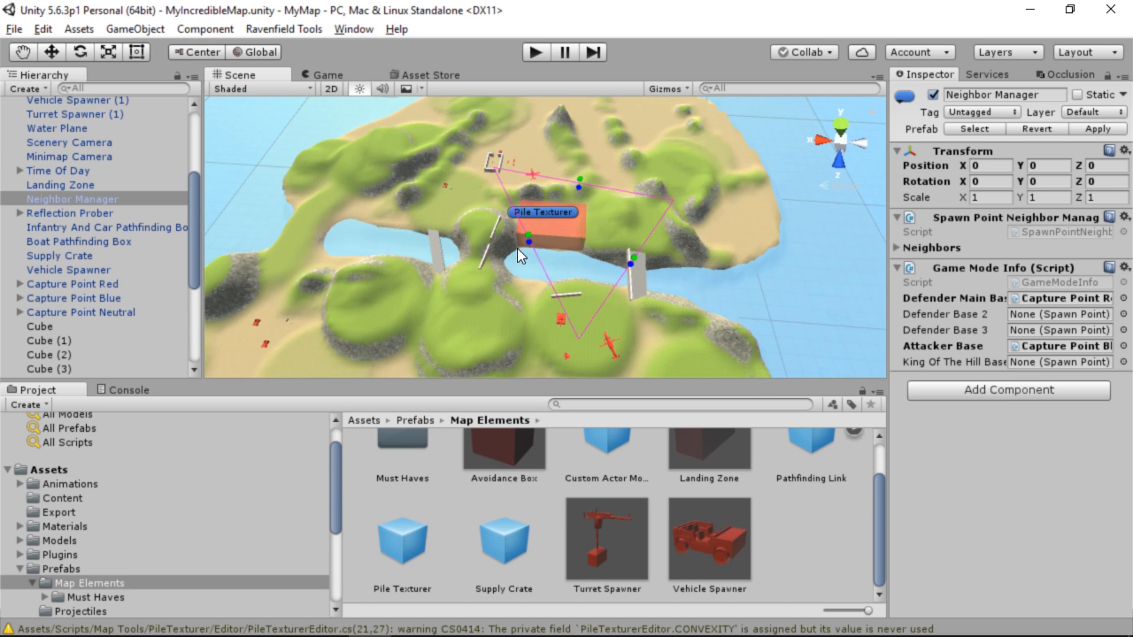
Move the Capture Point object directly below Capture Point Neutral in the hierarchy, outside the Cube object
scroll(101, 204, "down", 2)
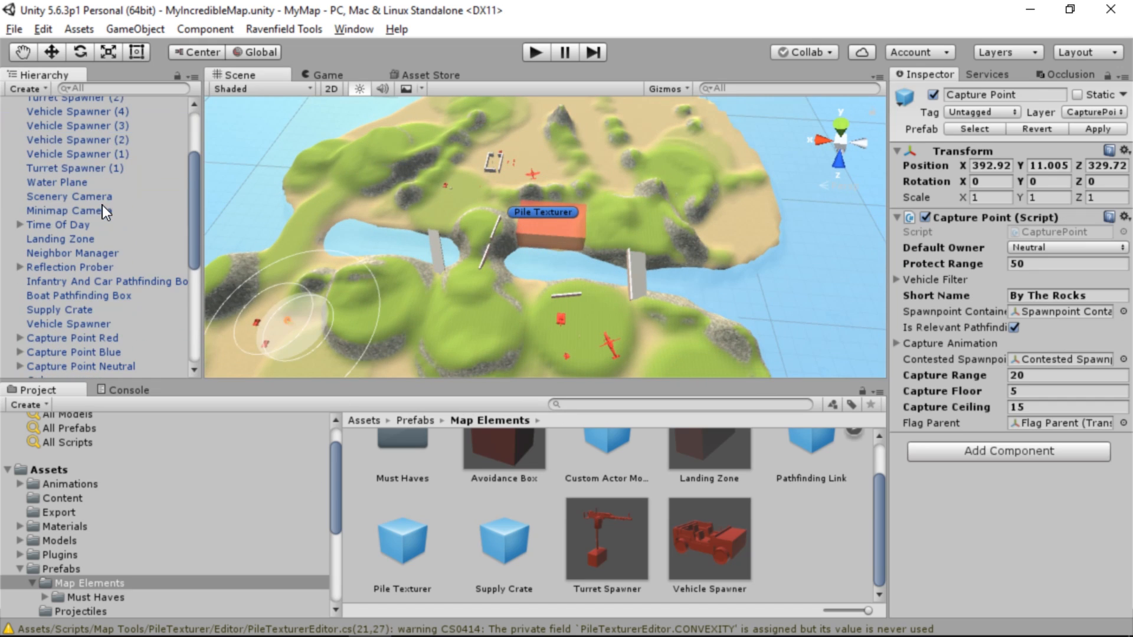
scroll(100, 201, "up", 2)
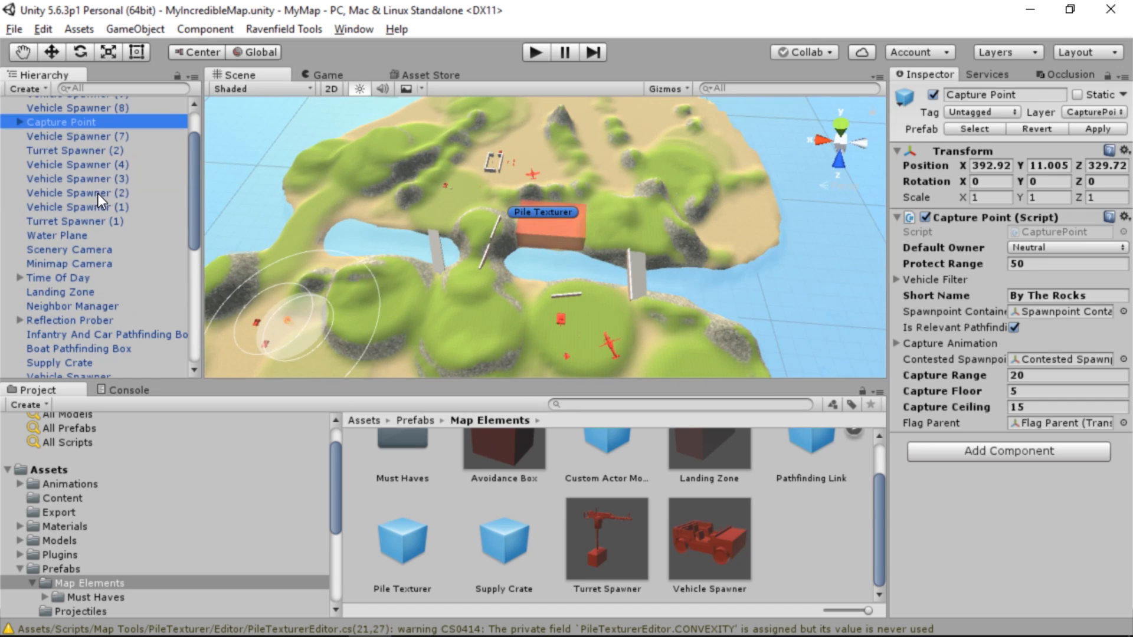
left_click_drag(69, 126, 90, 243)
scroll(82, 254, "down", 4)
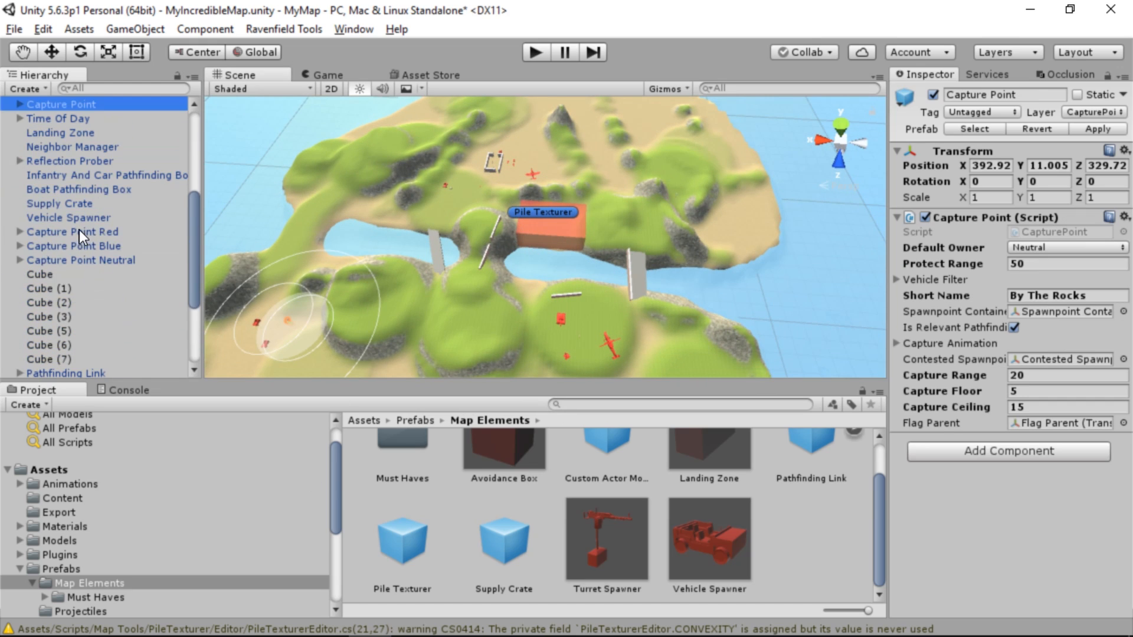
left_click_drag(68, 158, 62, 328)
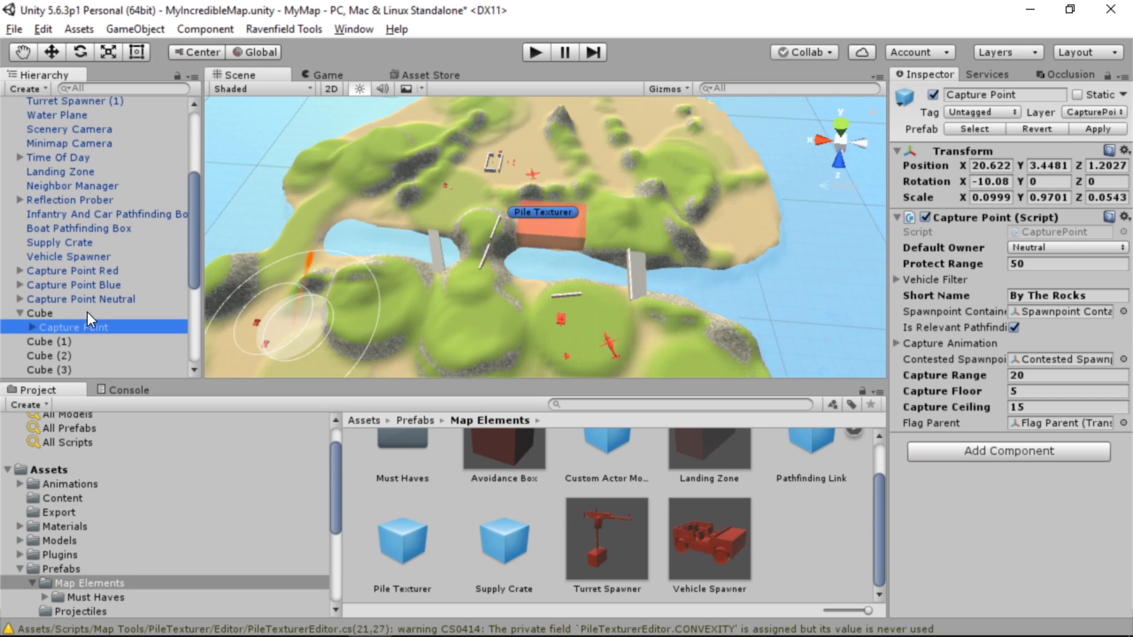
left_click_drag(50, 324, 76, 304)
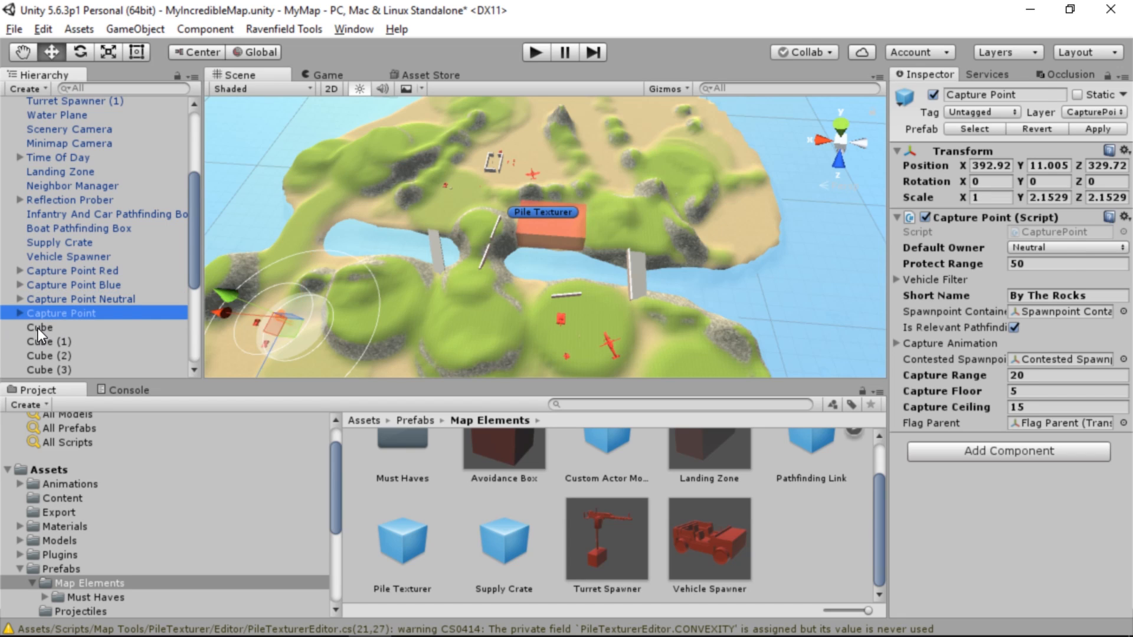
Rename the Capture Point Red object as "CAP Walls"
left_click(104, 301)
left_click(94, 283)
left_click(95, 270)
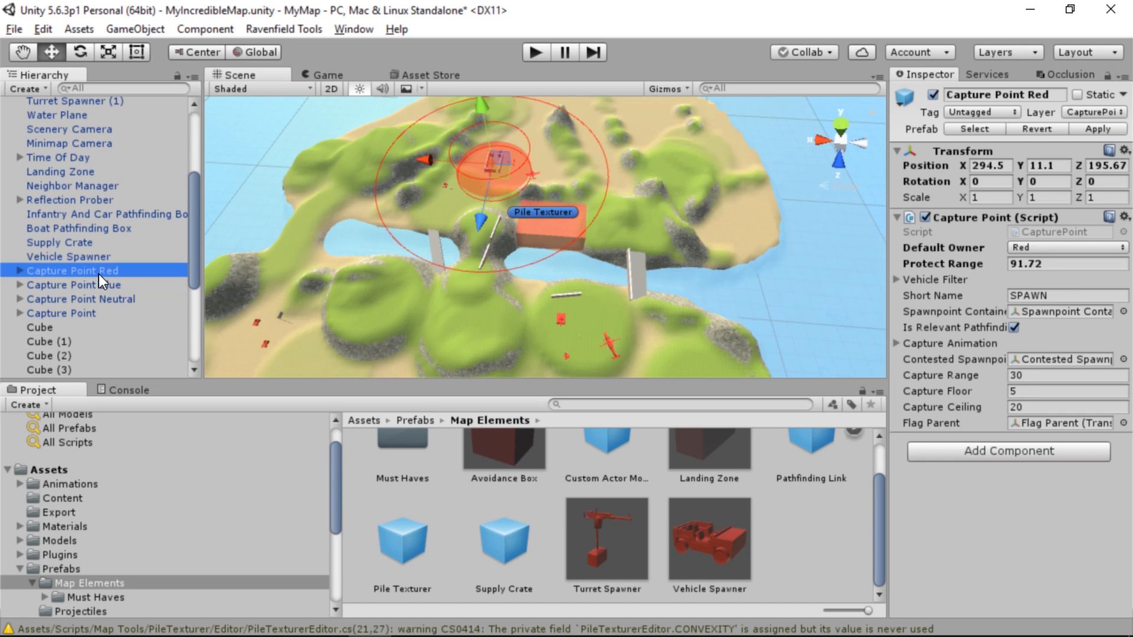
left_click(98, 274)
type("CAP WA")
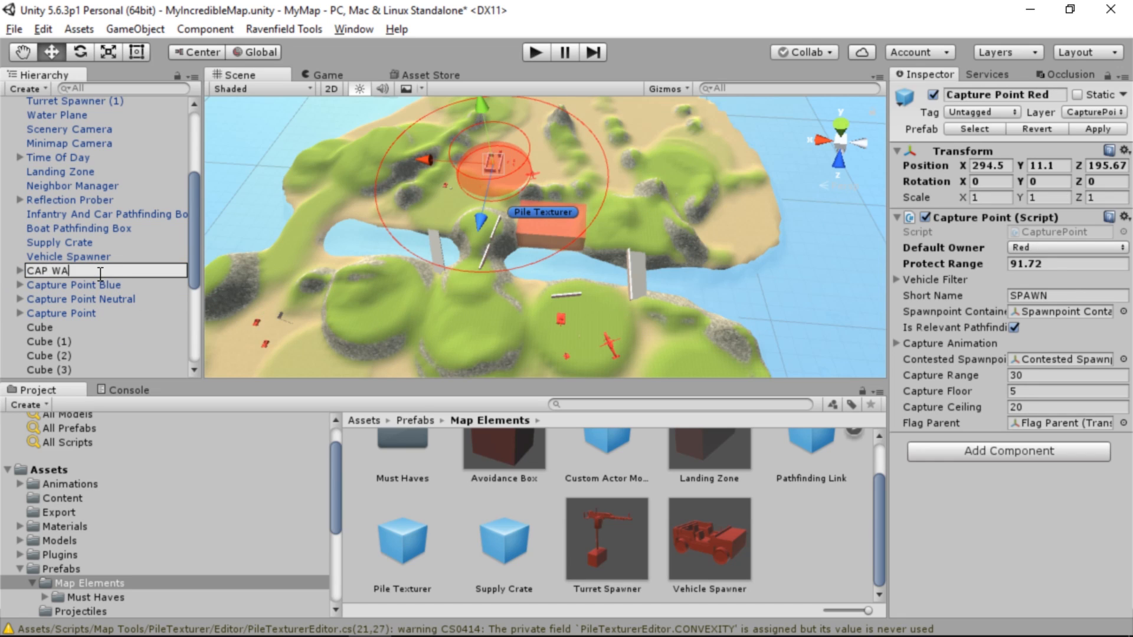
type("lls")
key("Return")
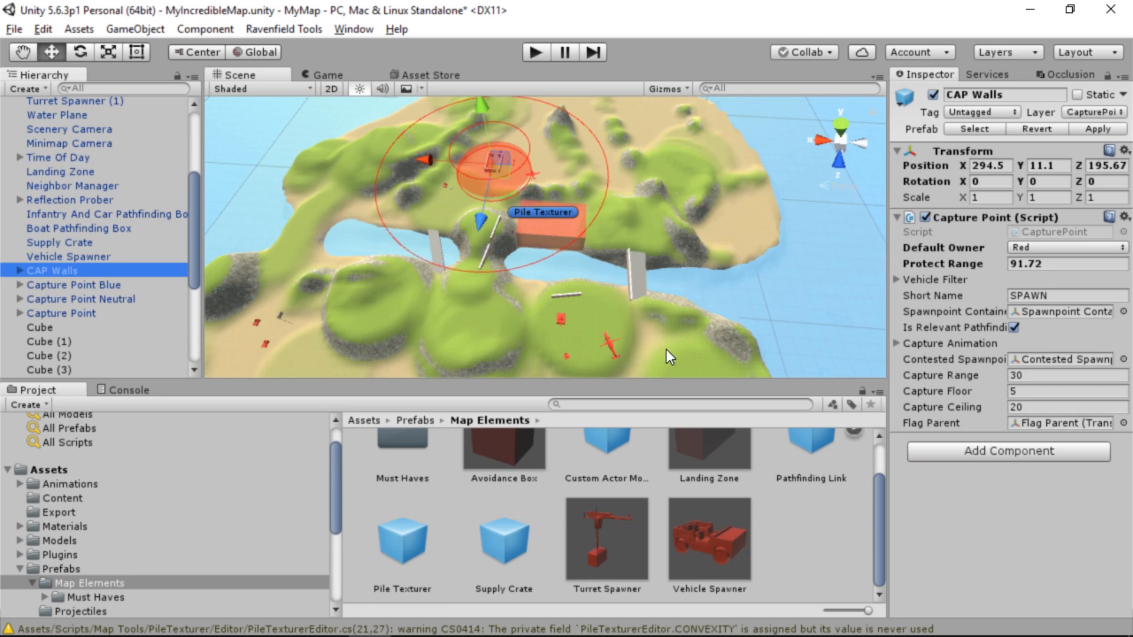
Set the Short Name of the CAP Walls capture point to "Walls"
left_click(1035, 295)
type("Walls")
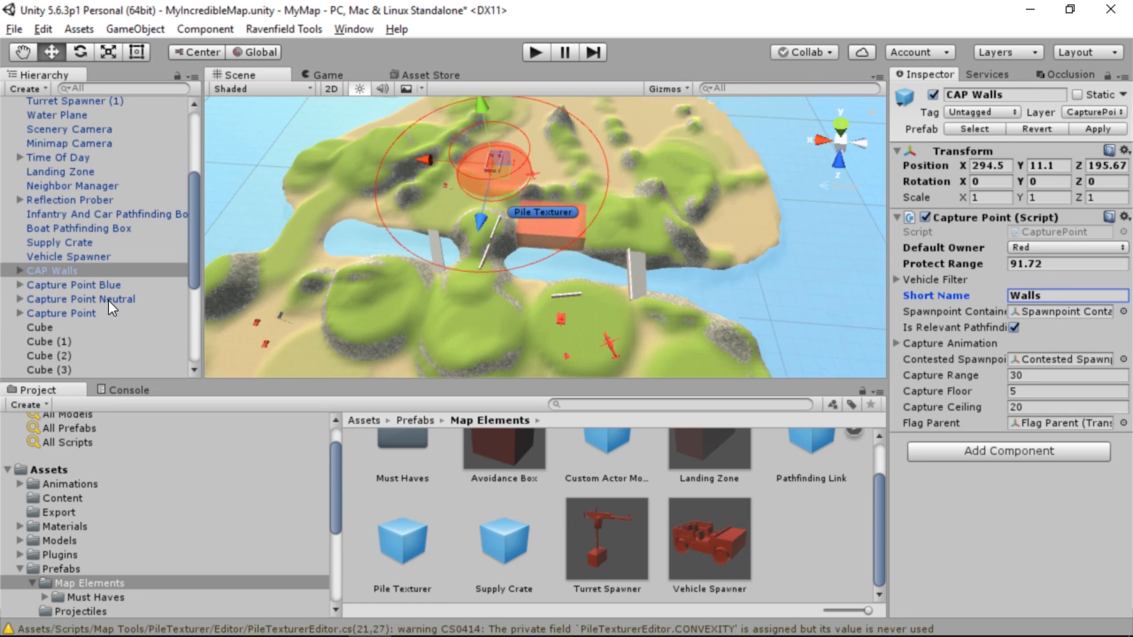
Rename the Capture Point Blue object as "CAP Uphill" and set its Short Name to "Uphill"
left_click(107, 285)
left_click(98, 284)
key("BackSpace")
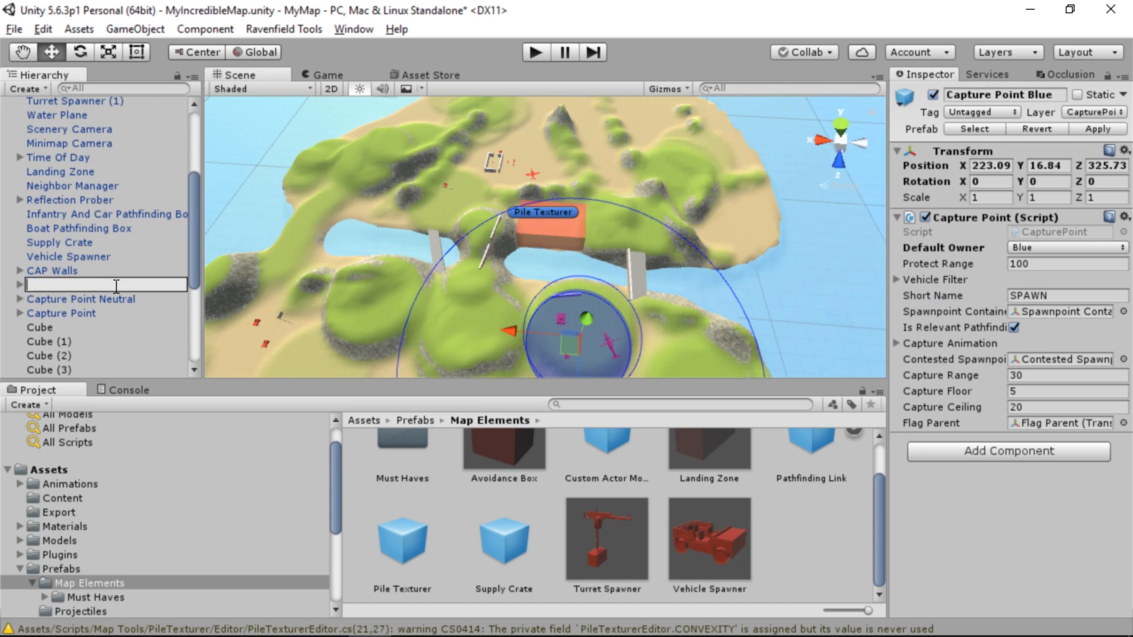
type("CAP Uphill")
key("Return")
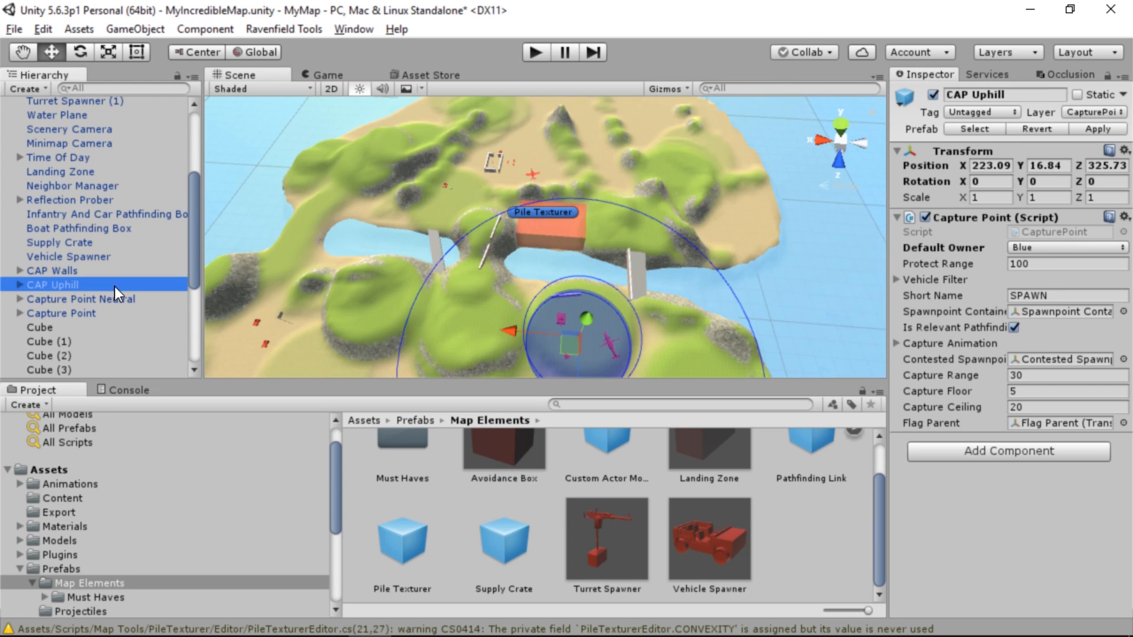
double_click(1054, 295)
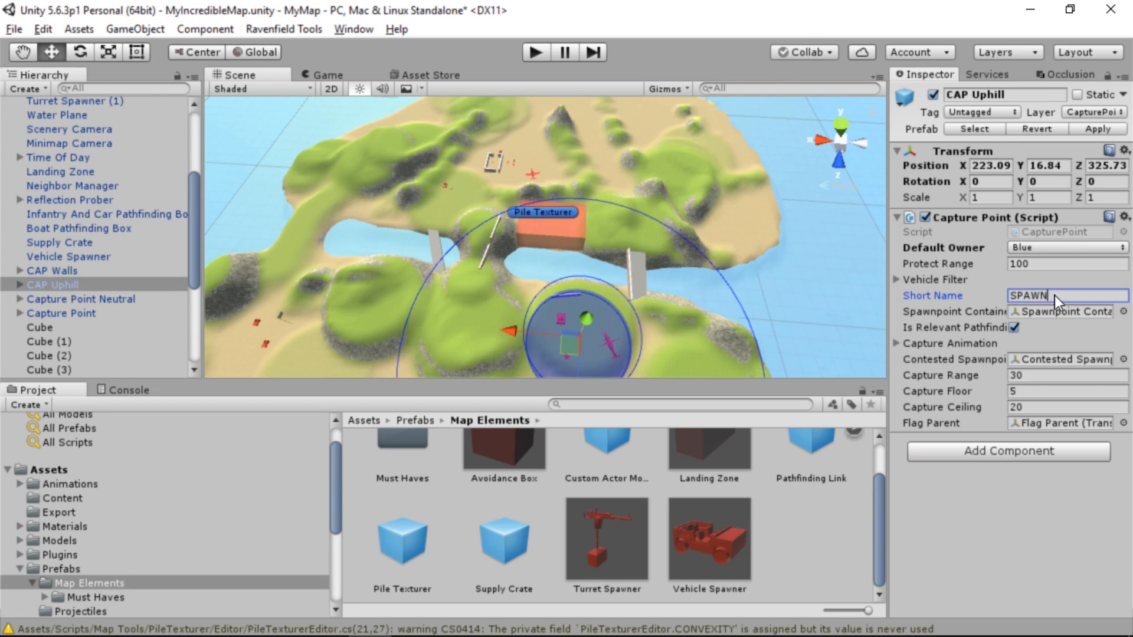
type("Uphill")
Rename the Capture Point Neutral object as "CAP SideMt" and set its Short Name to "Side Mountain"
left_click(100, 300)
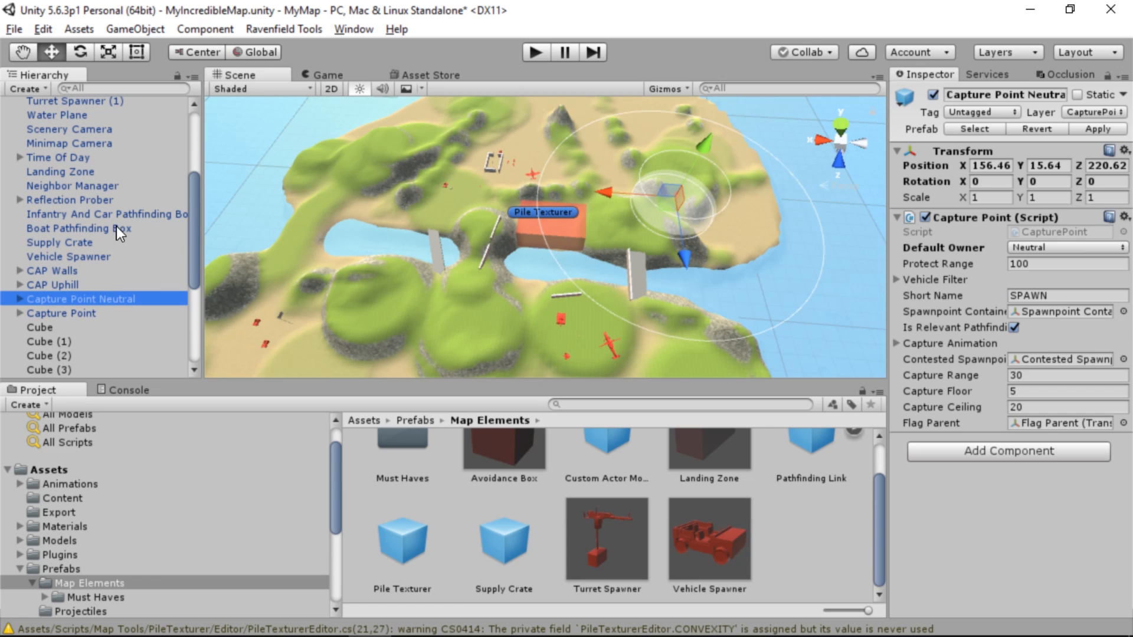
left_click(110, 300)
type("C")
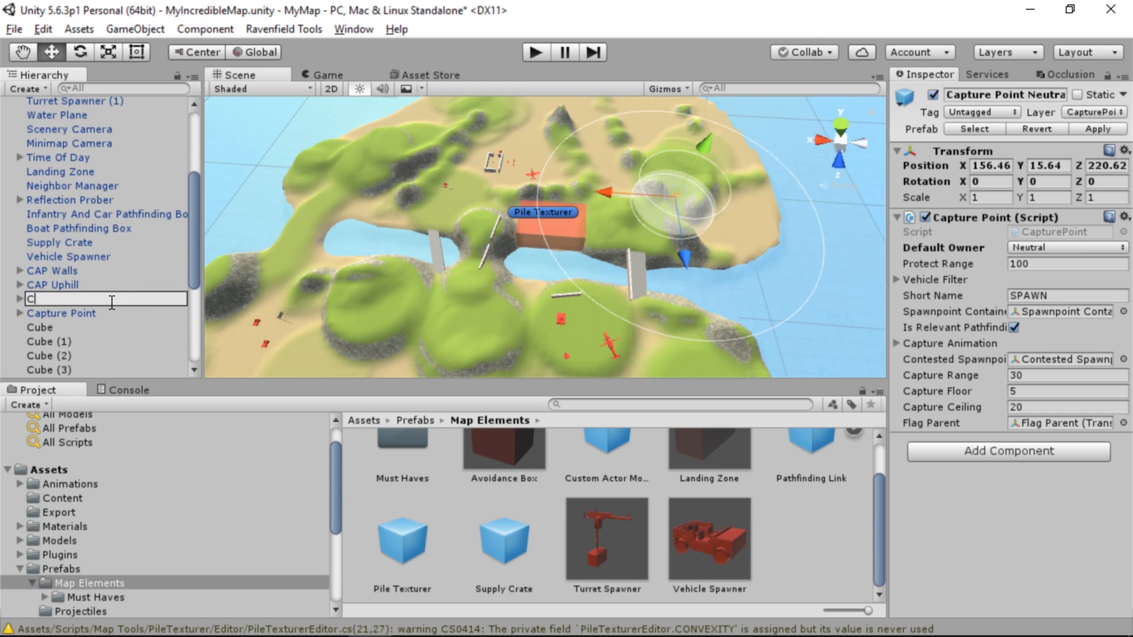
type("AP Side")
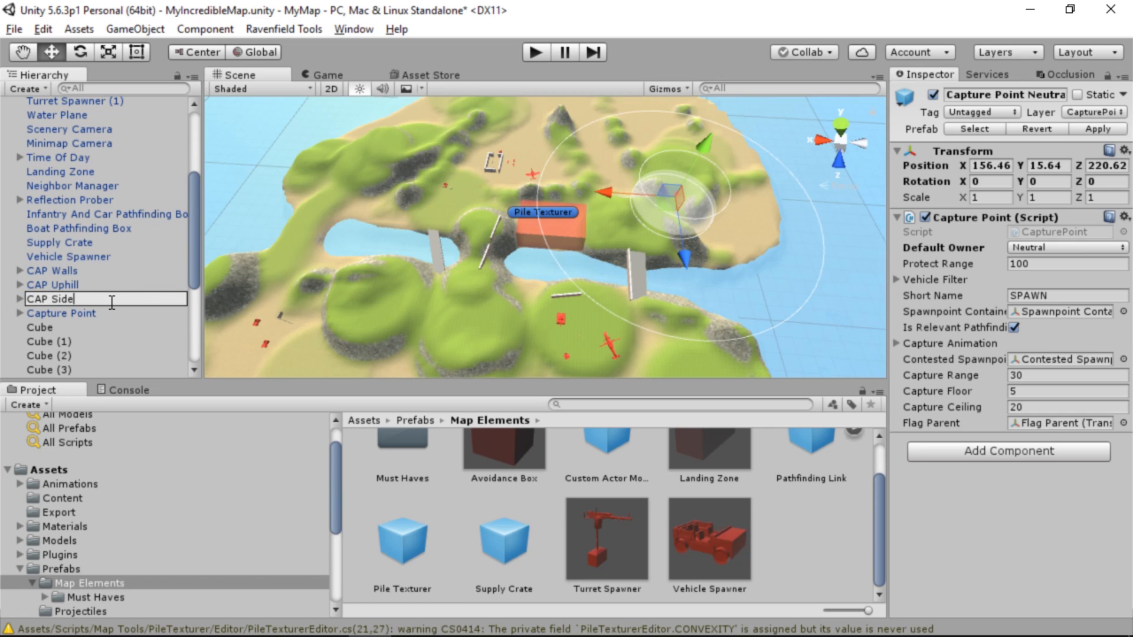
type("Mt")
key("Return")
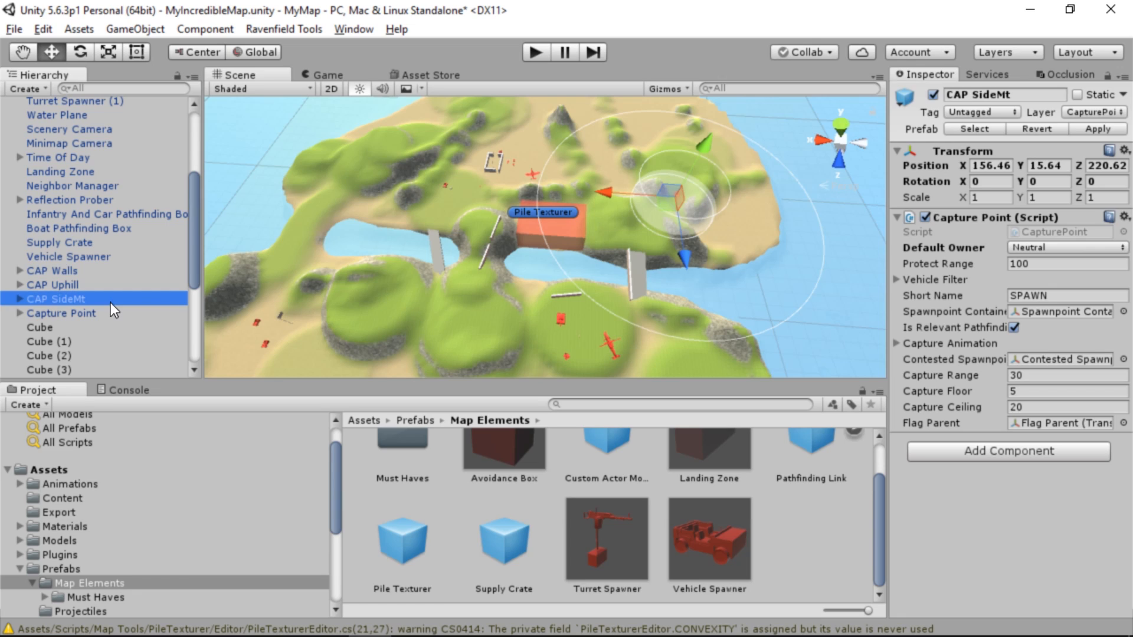
left_click(1020, 296)
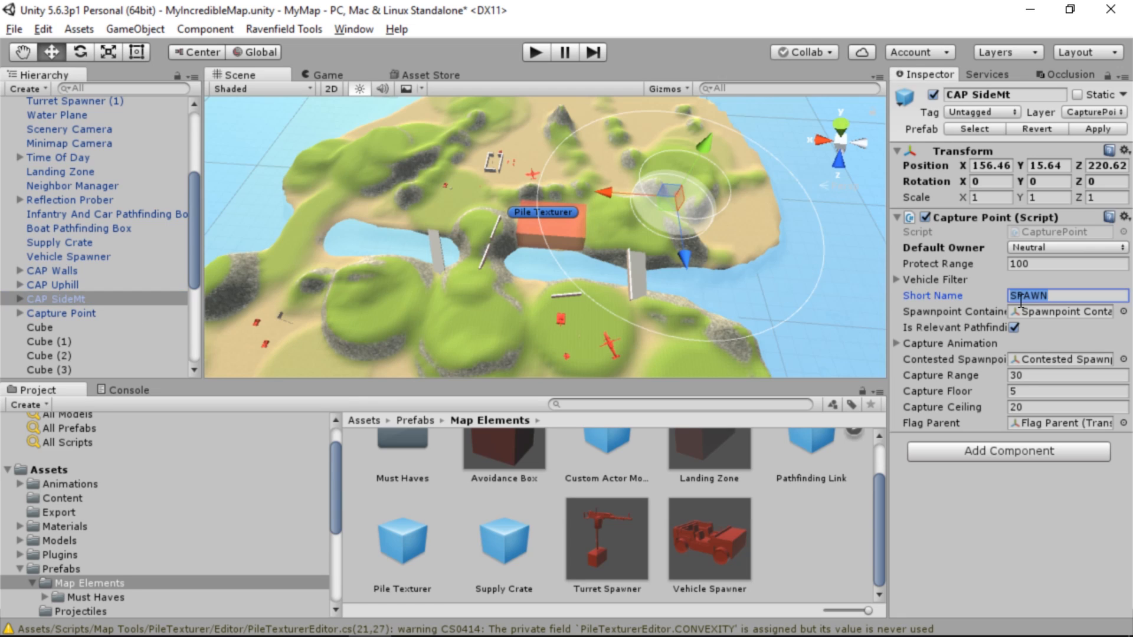
type("Side Mountain")
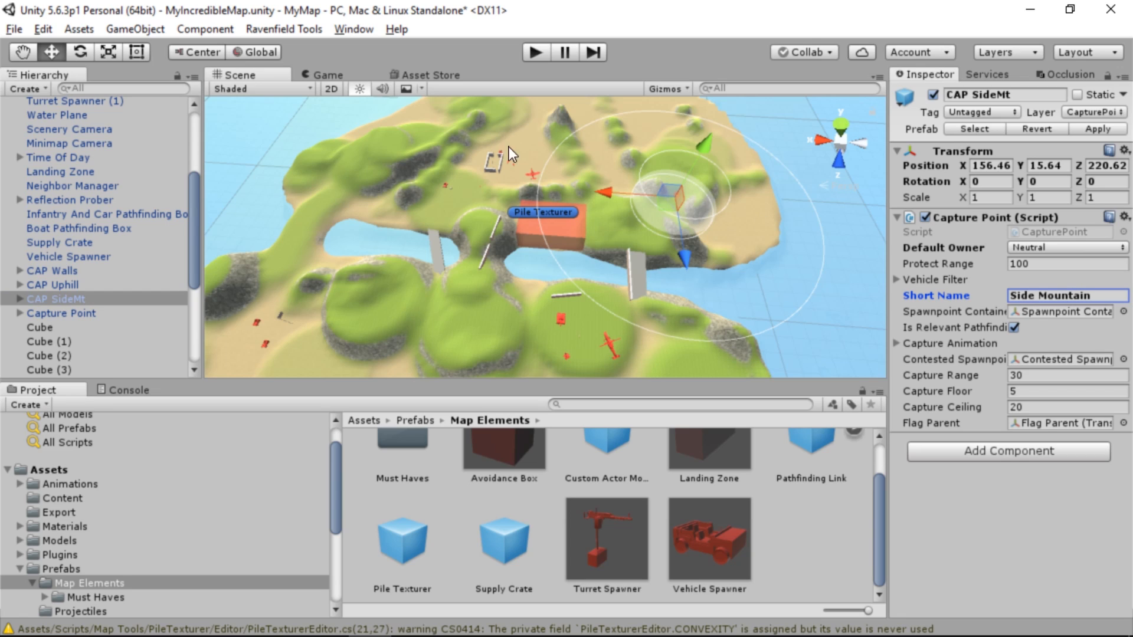
Rename the remaining Capture Point object, whose Short Name is By The Rocks, as "CAP ByRocks"
left_click(73, 313)
left_click(82, 312)
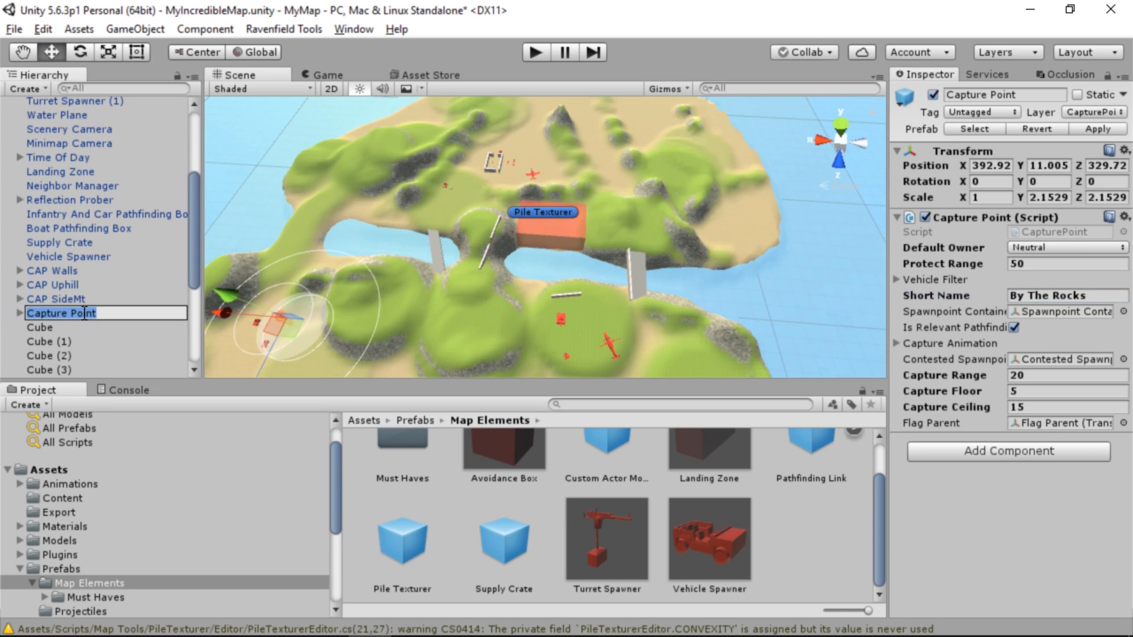
type("CAP ")
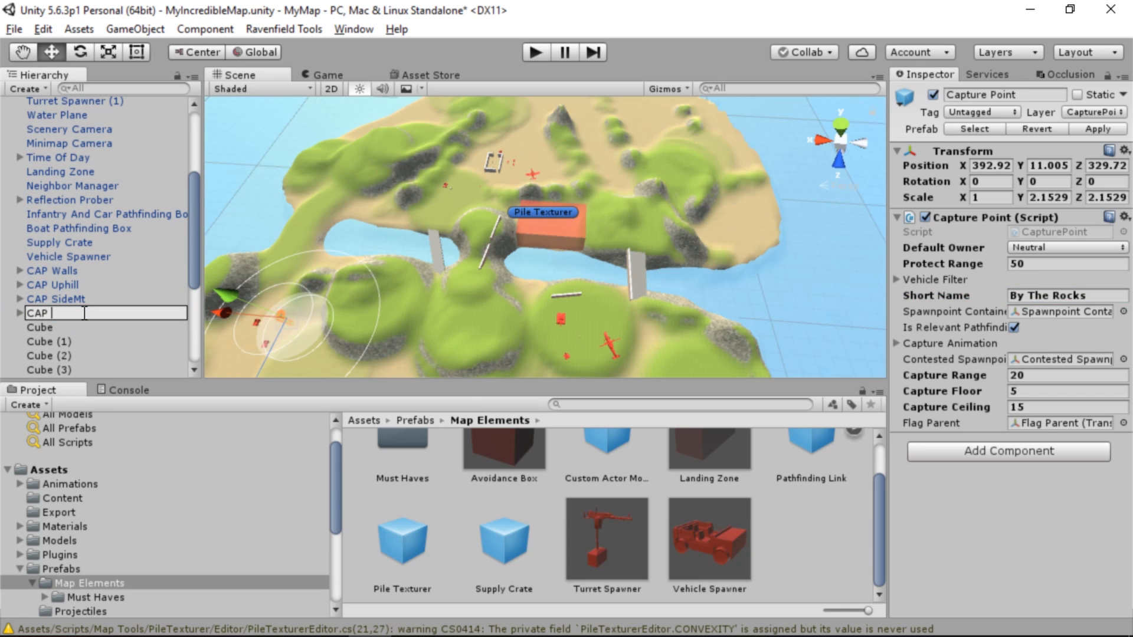
type("ByRocks")
key("Return")
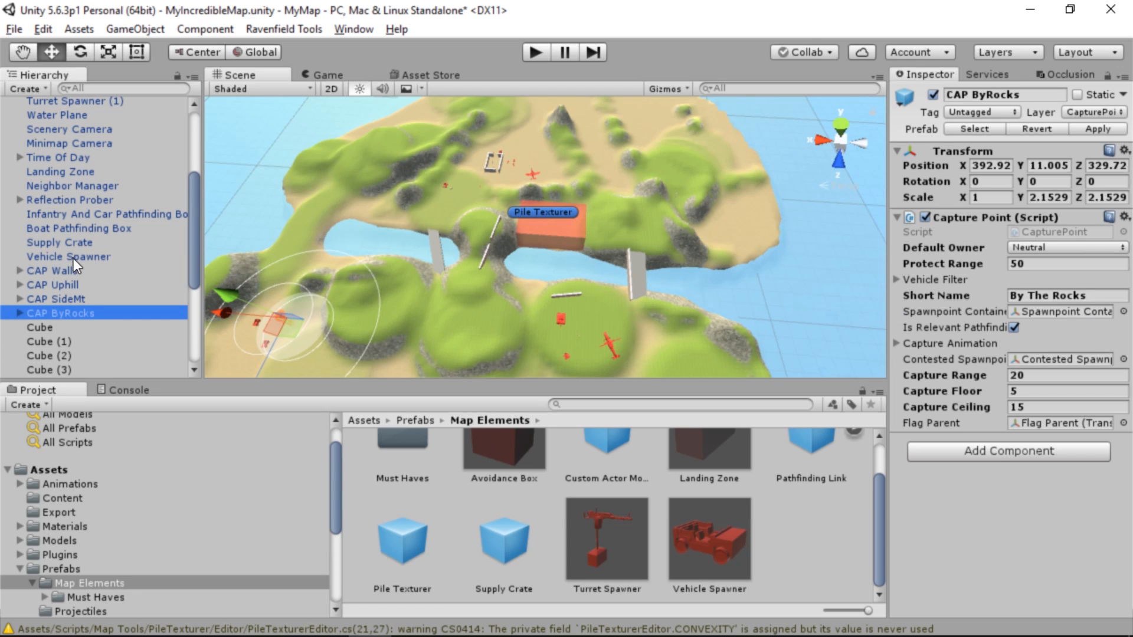
Move the Neighbor Manager directly above CAP Walls in the hierarchy and widen the Inspector so its fields are fully readable
left_click_drag(72, 183, 94, 263)
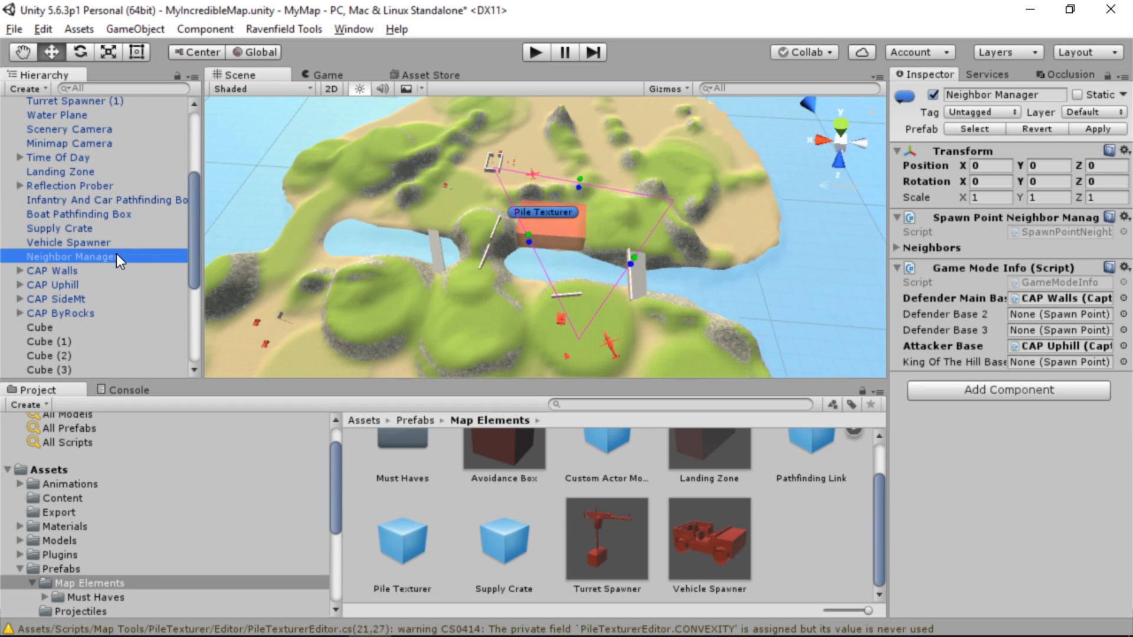
left_click_drag(888, 294, 788, 293)
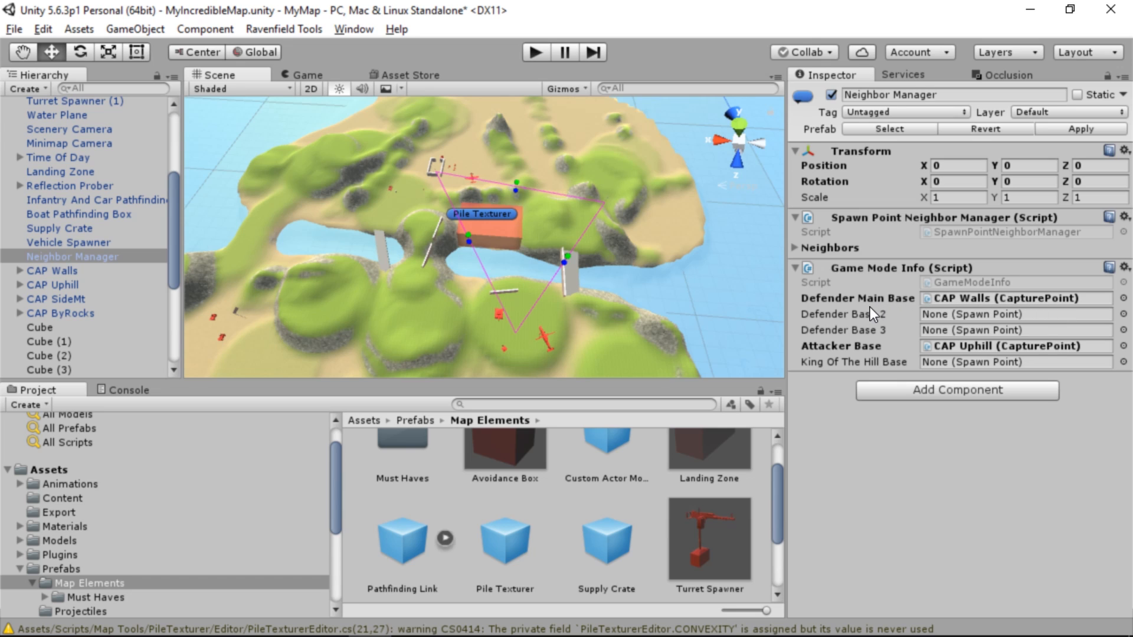
Check which capture points the Neighbor Manager's Game Mode Info uses as Defender Main Base and Attacker Base
left_click(950, 302)
left_click(49, 274)
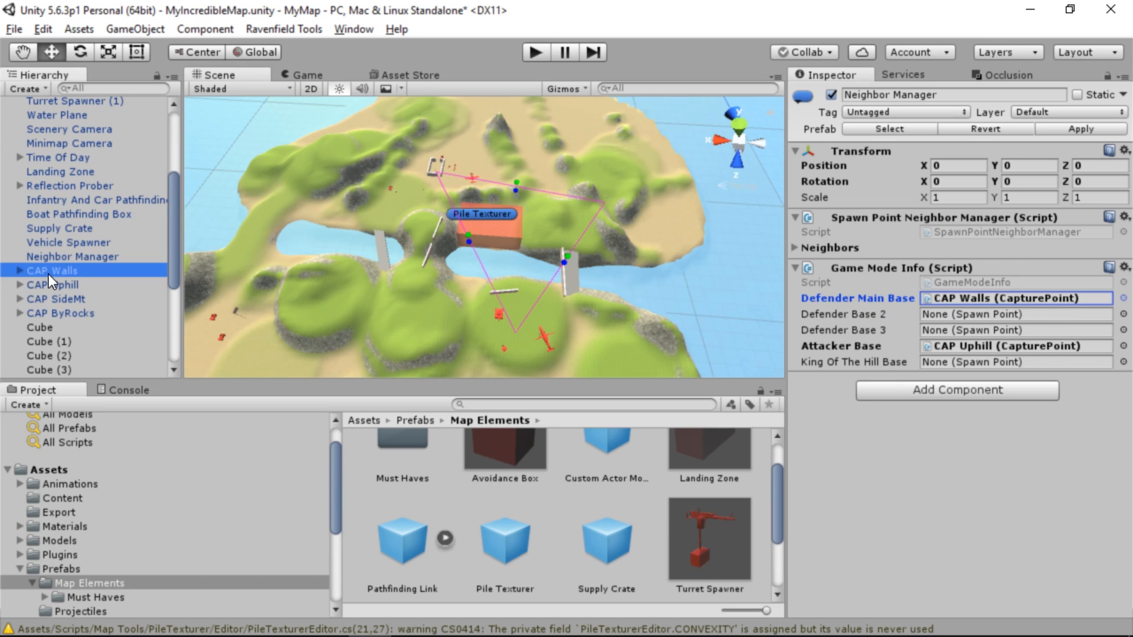
key("ctrl+z")
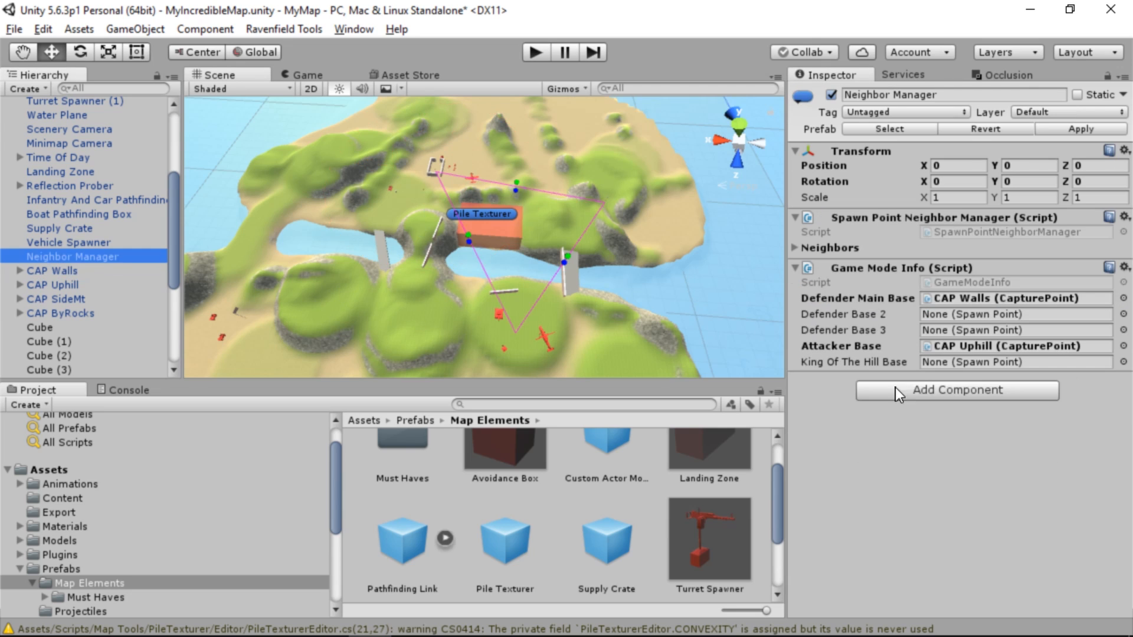
left_click(964, 347)
left_click(57, 288)
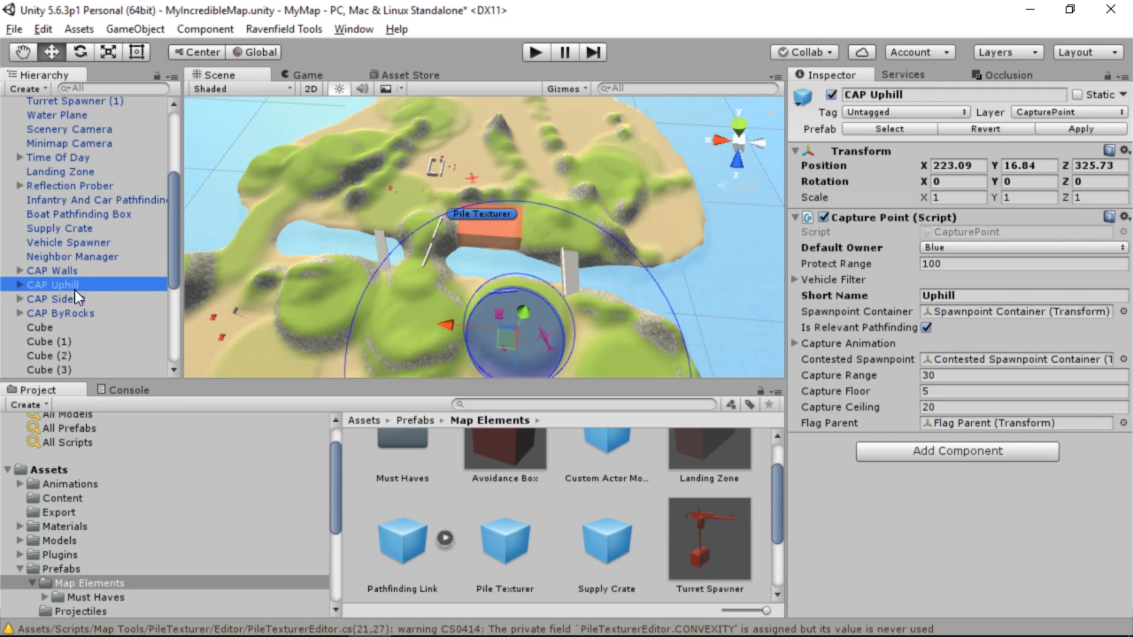
key("ctrl+z")
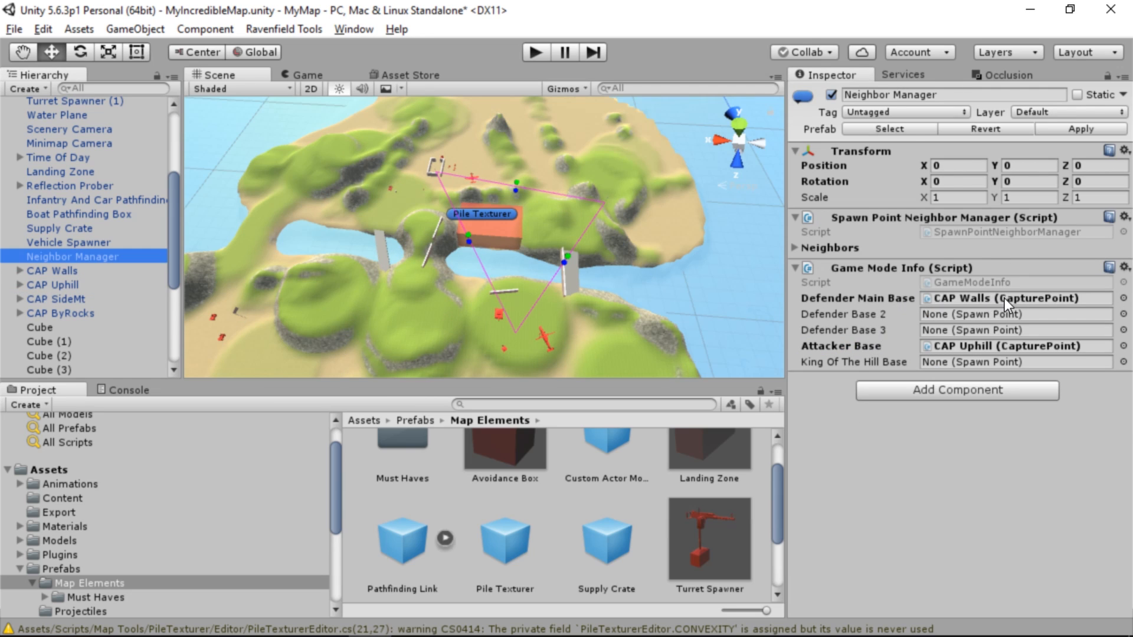
Assign CAP Uphill as the King Of The Hill Base in the Neighbor Manager's Game Mode Info
left_click(947, 322)
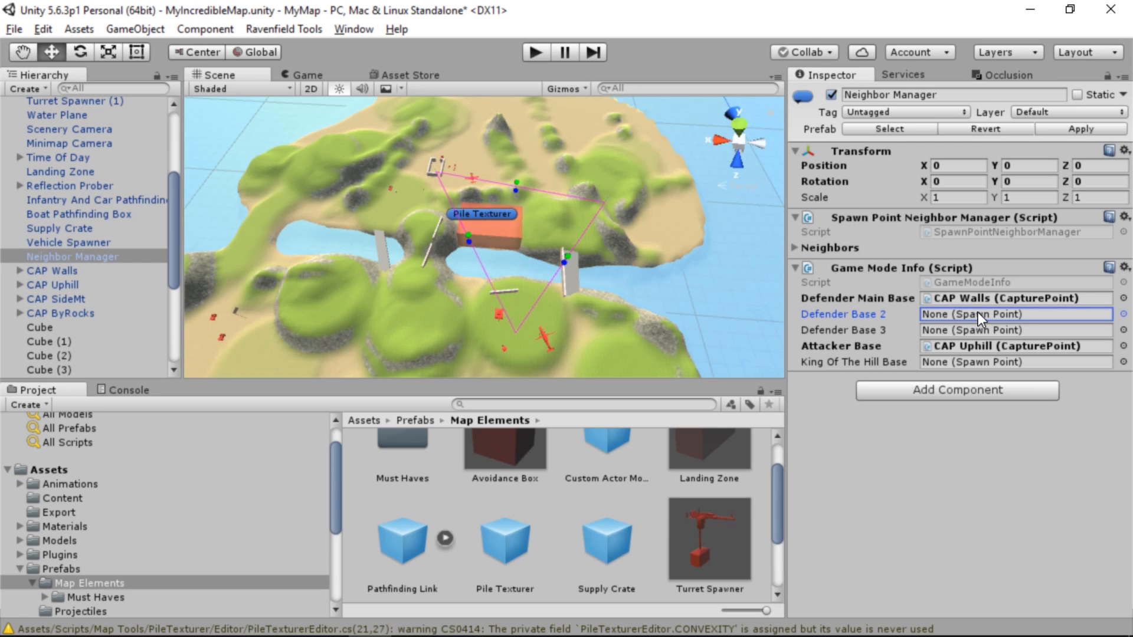
left_click(854, 366)
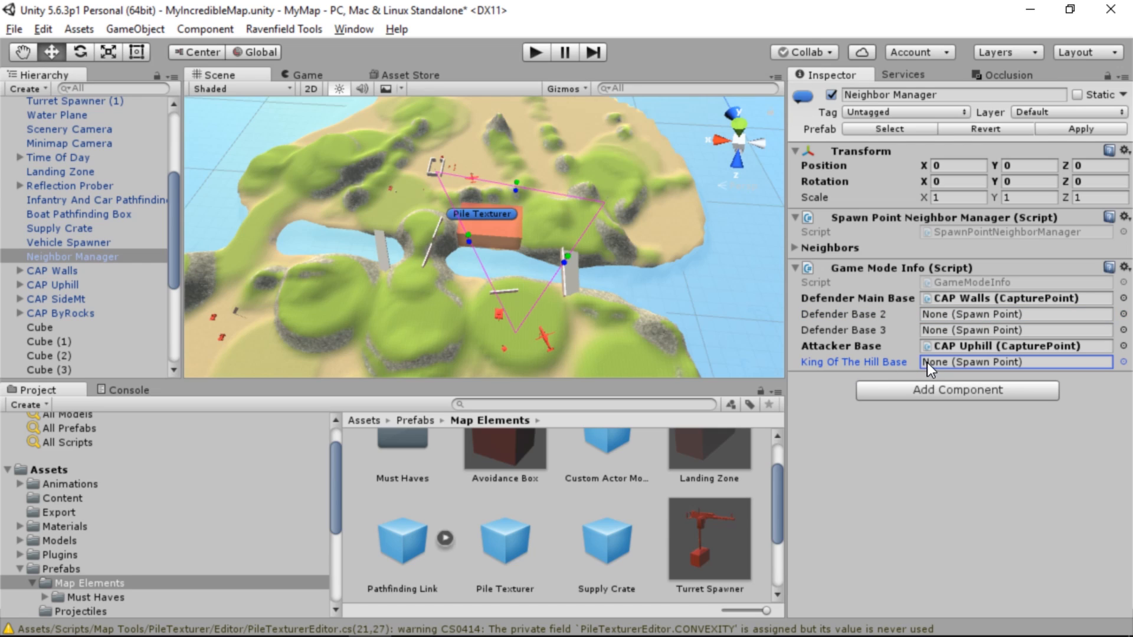
left_click(1123, 365)
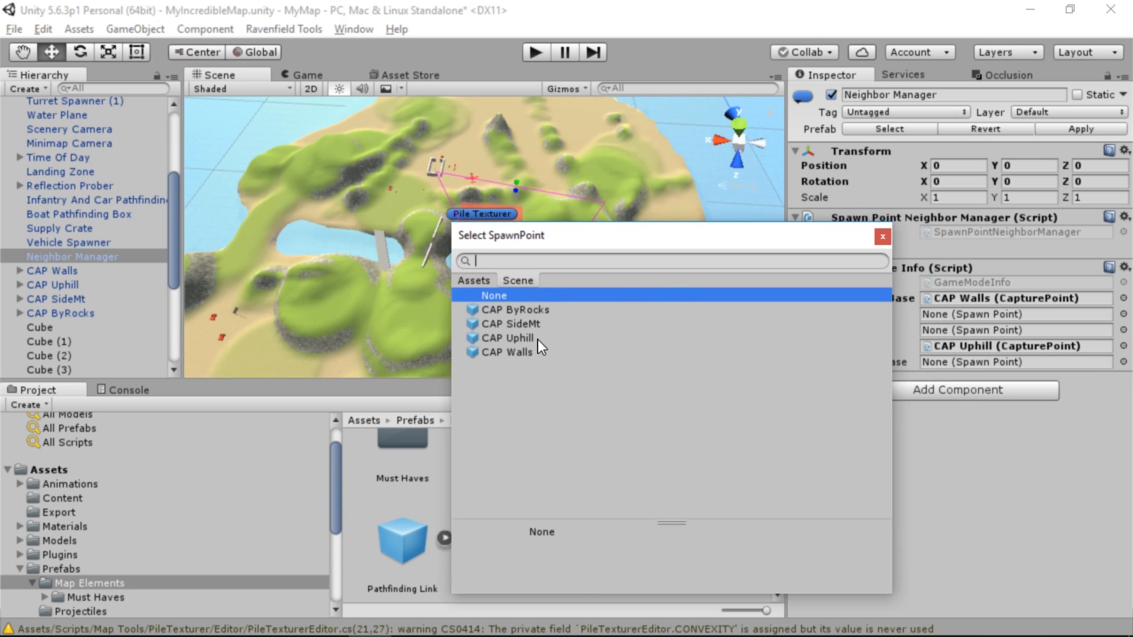
double_click(525, 338)
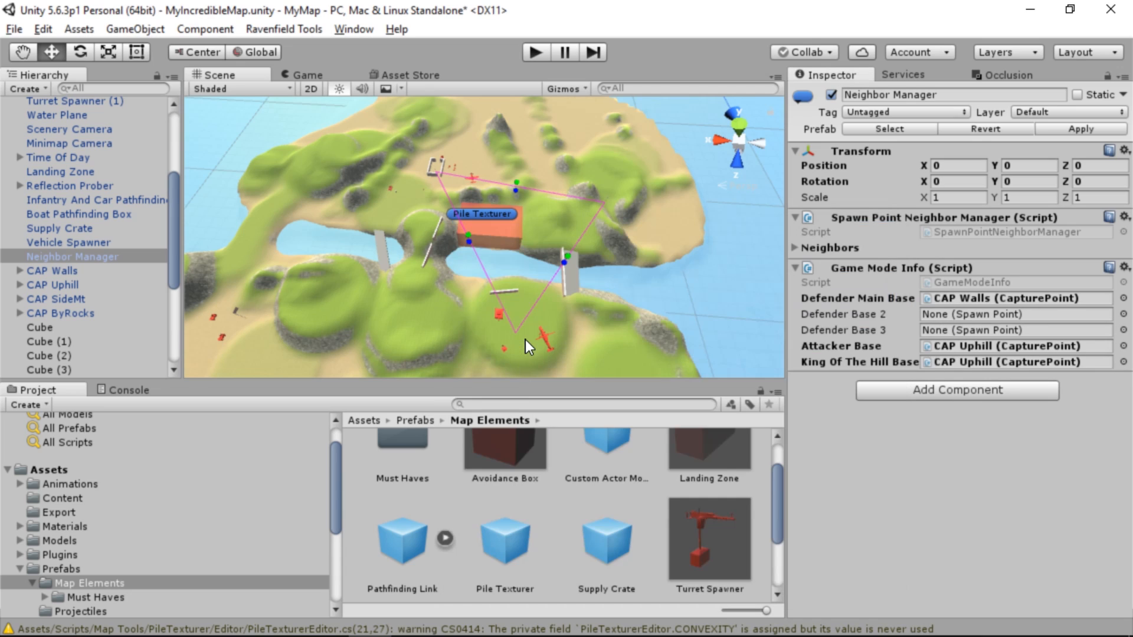
left_click(1003, 365)
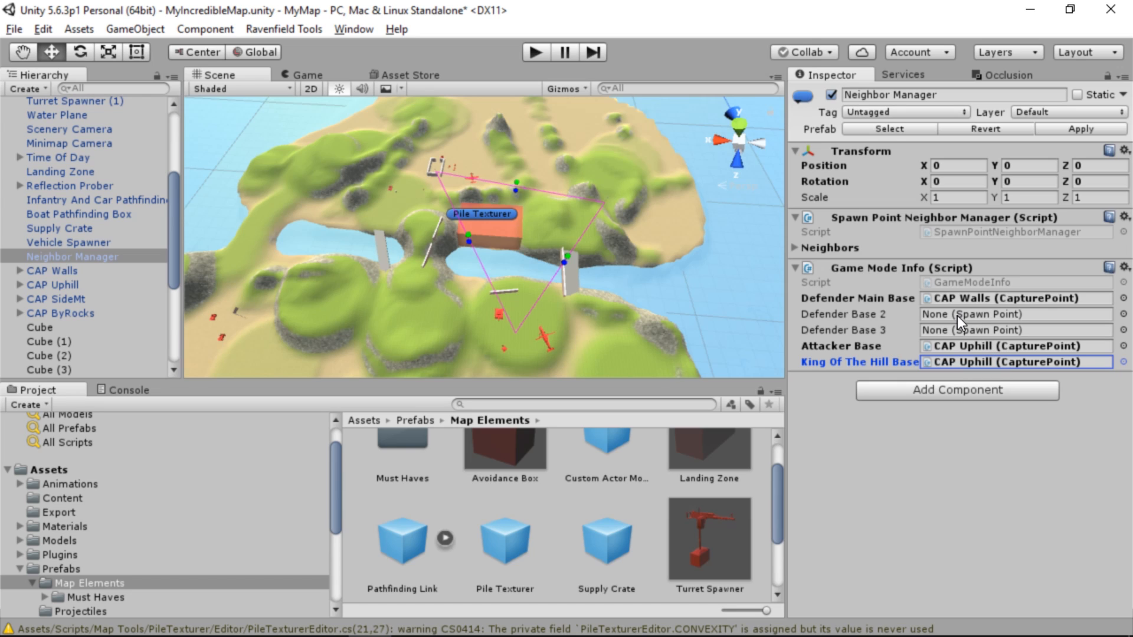
Examine the Neighbor Manager's Neighbors list and the two capture points linked by Element 0
left_click(154, 257)
left_click(111, 244)
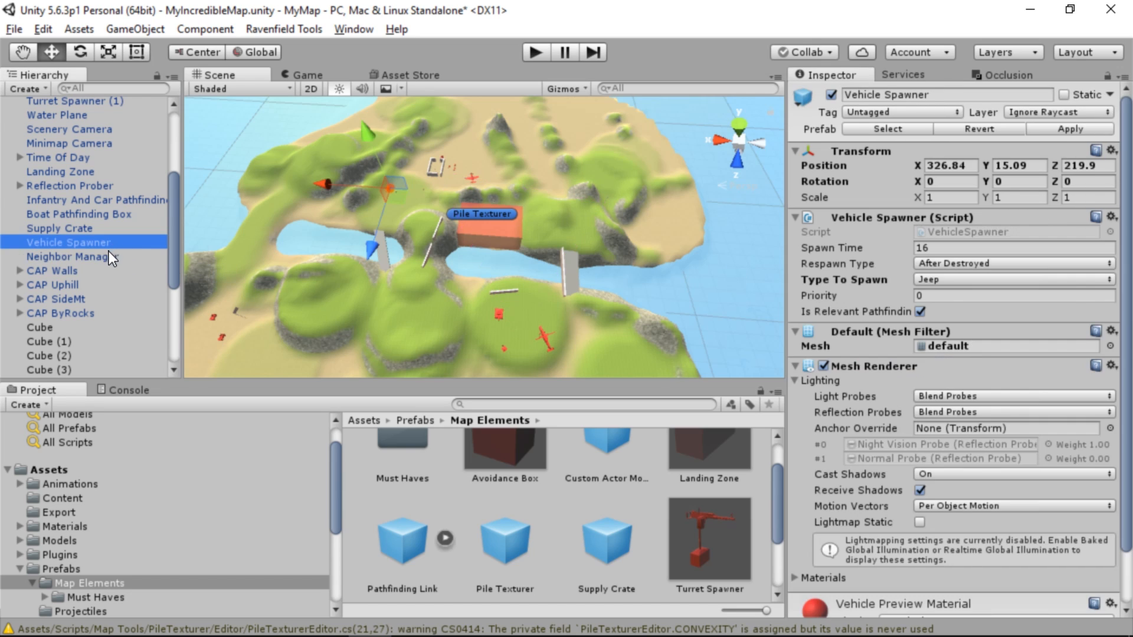
left_click(111, 257)
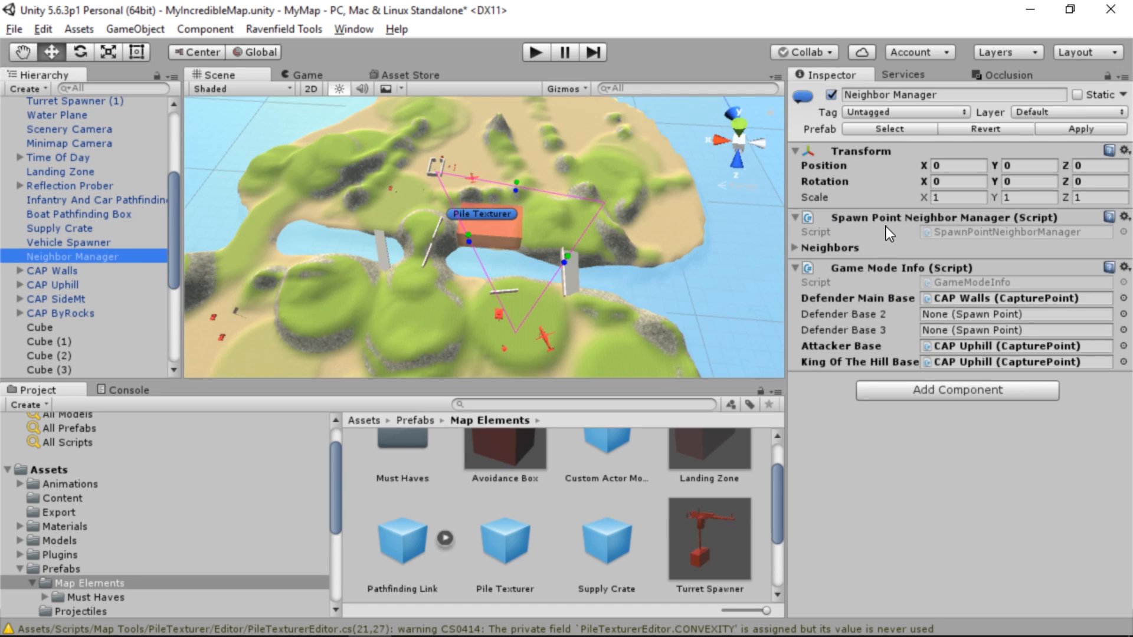
left_click(793, 249)
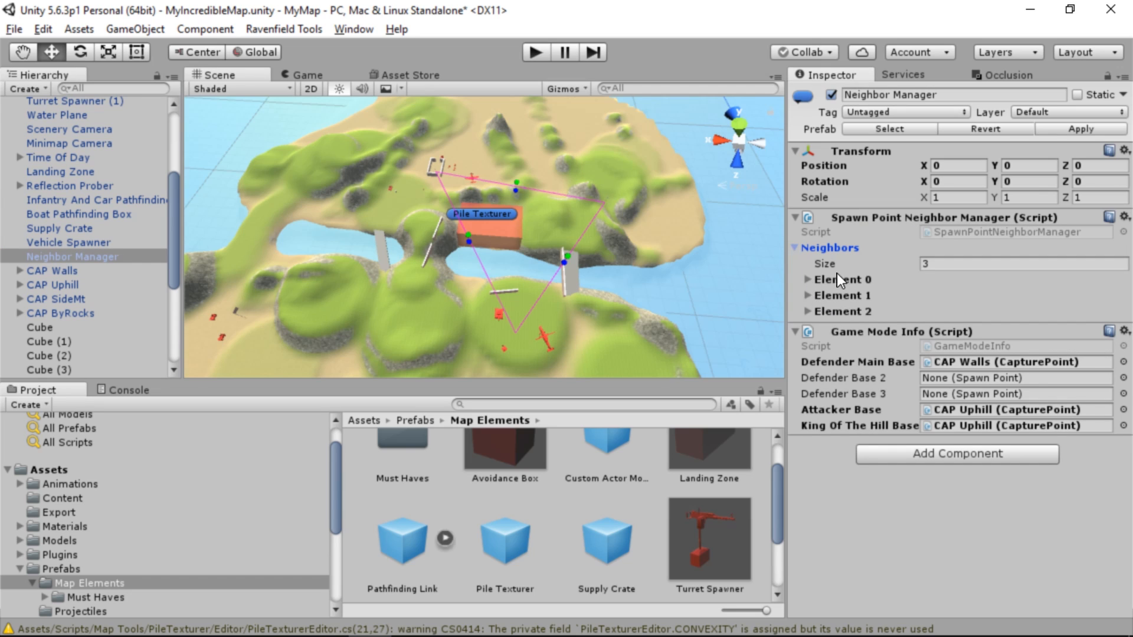
left_click(808, 280)
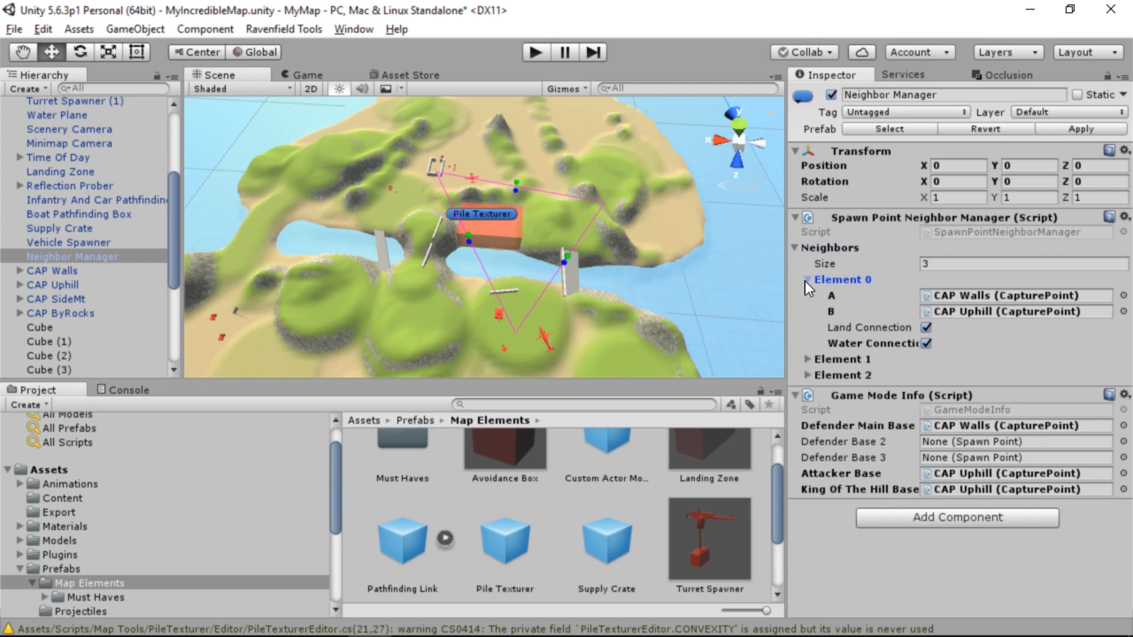
left_click(992, 297)
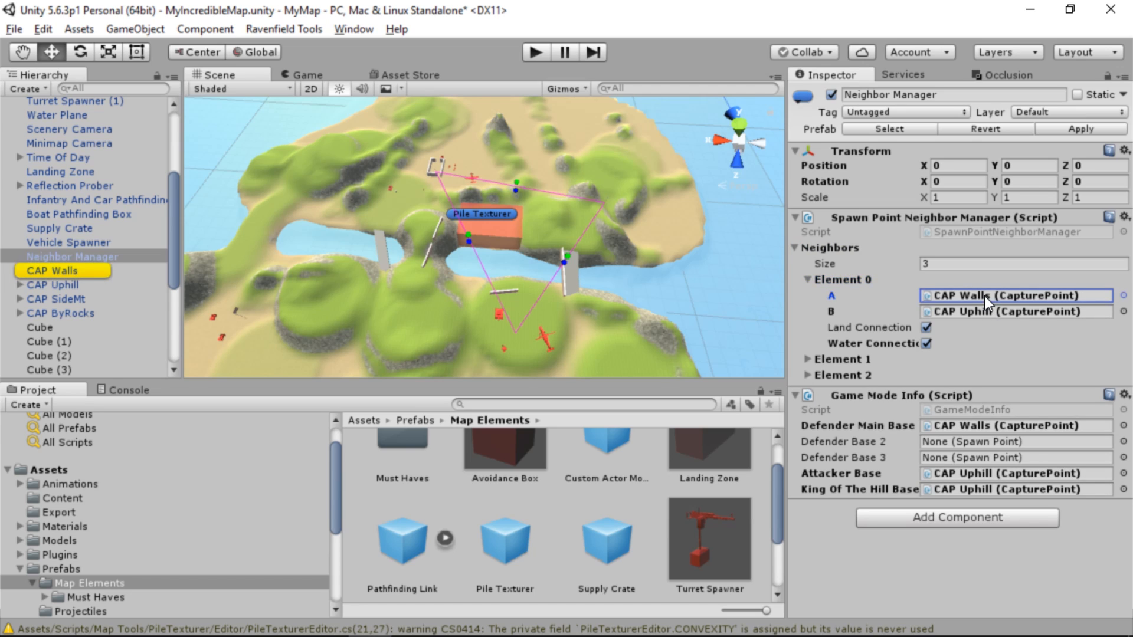
left_click(978, 313)
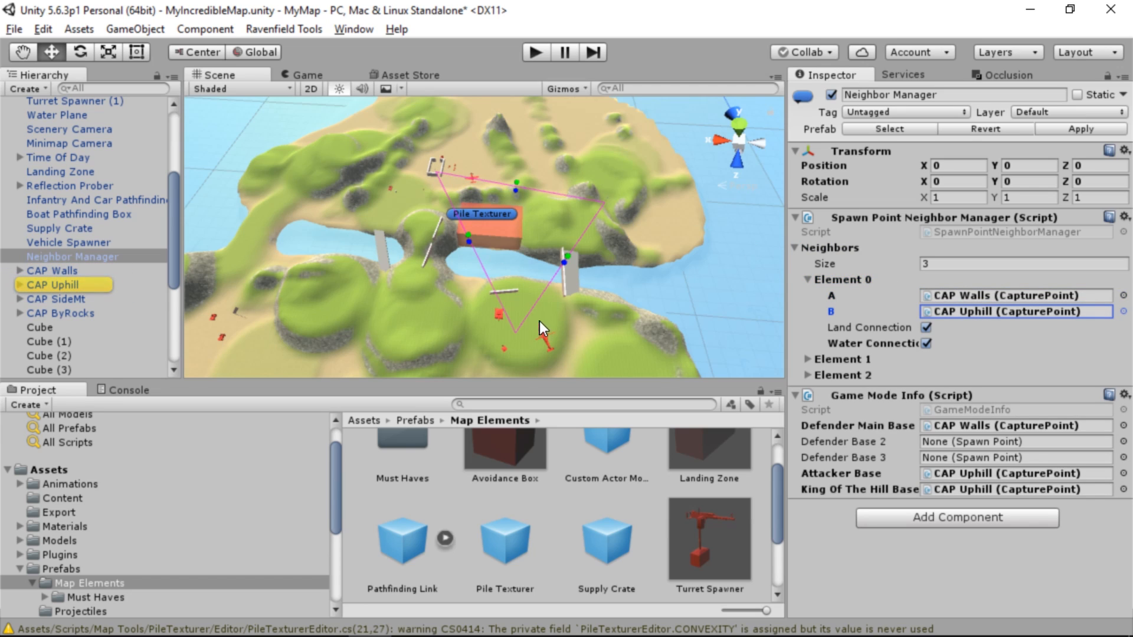
left_click(808, 280)
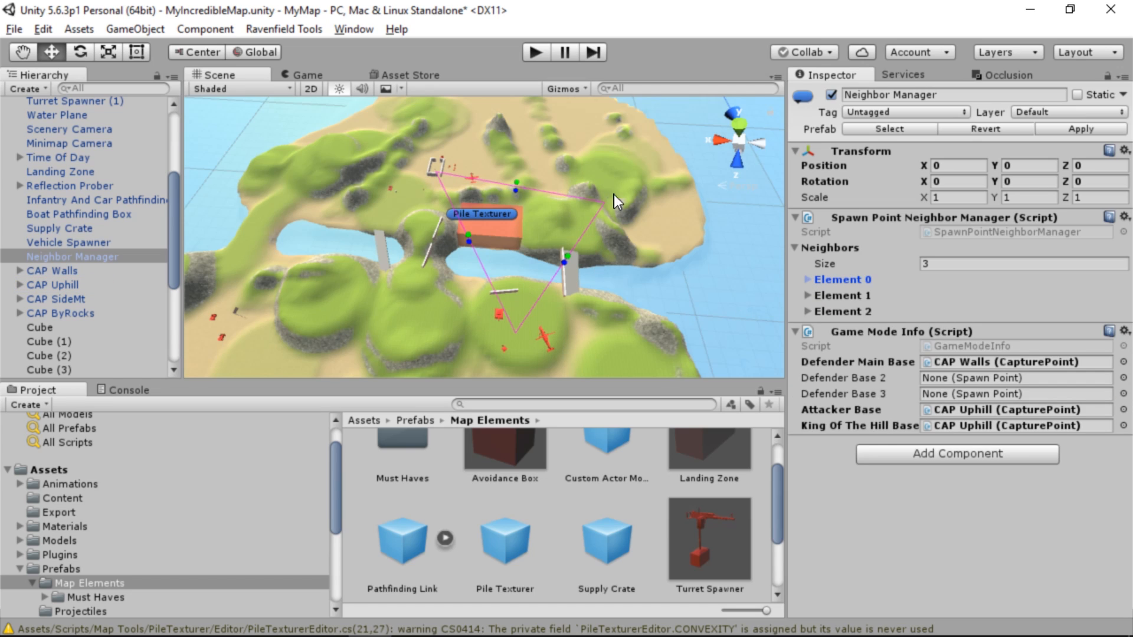
Set the size of the Neighbor Manager's Neighbors list to 5 and expand Element 4
left_click(932, 265)
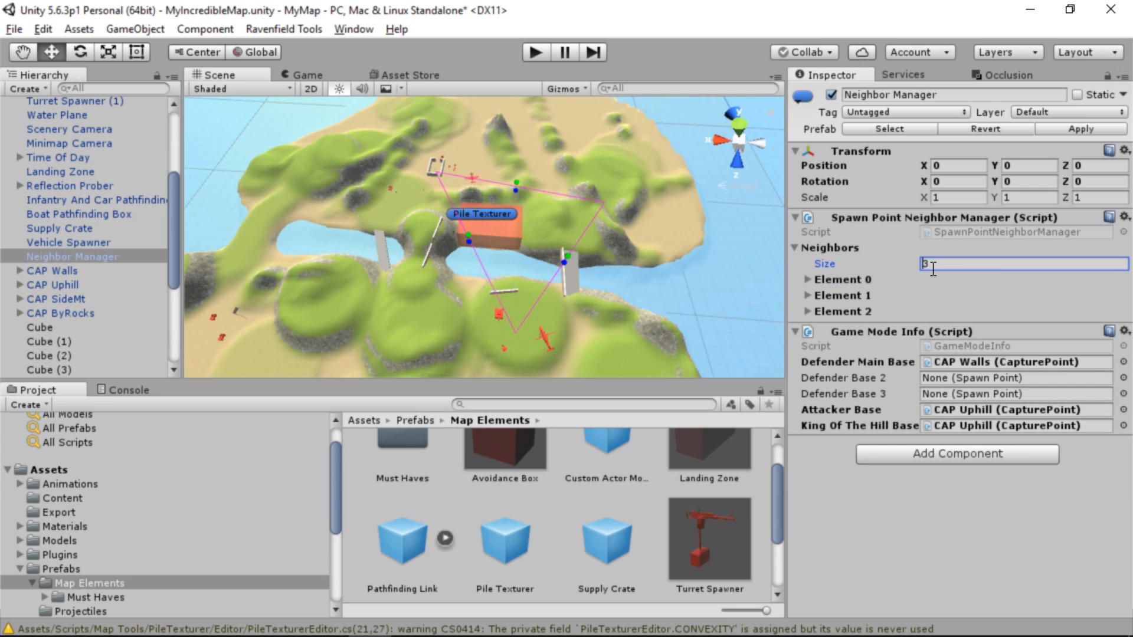
mouse_move(514, 283)
left_mouse_down("alt")
mouse_move(468, 281)
mouse_move(531, 298)
mouse_move(522, 284)
left_mouse_up("alt")
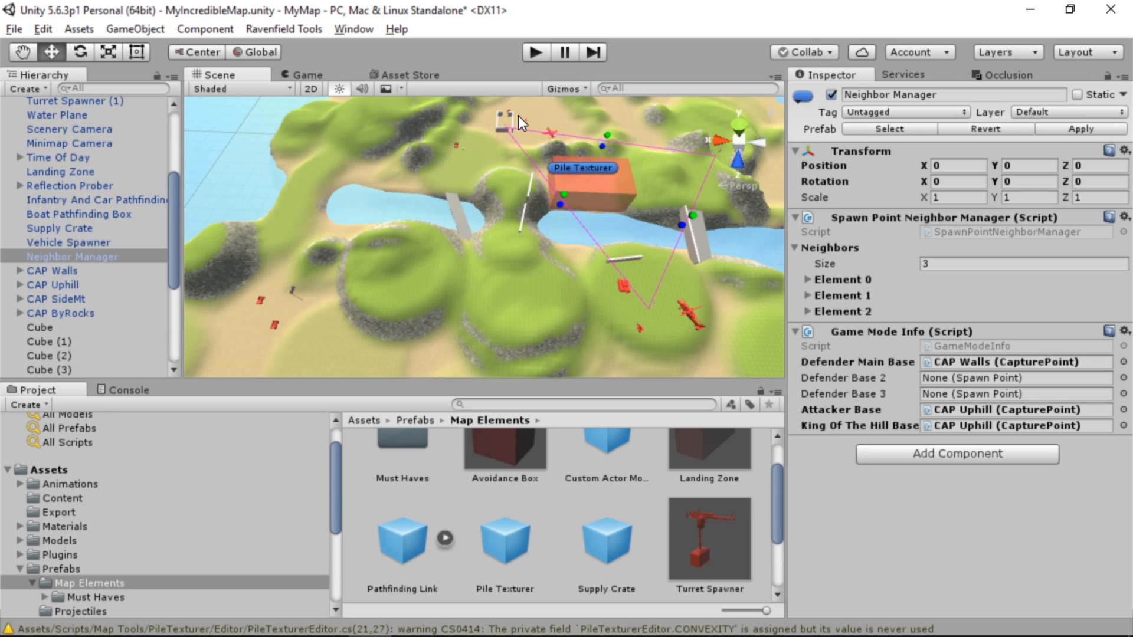
left_click(983, 267)
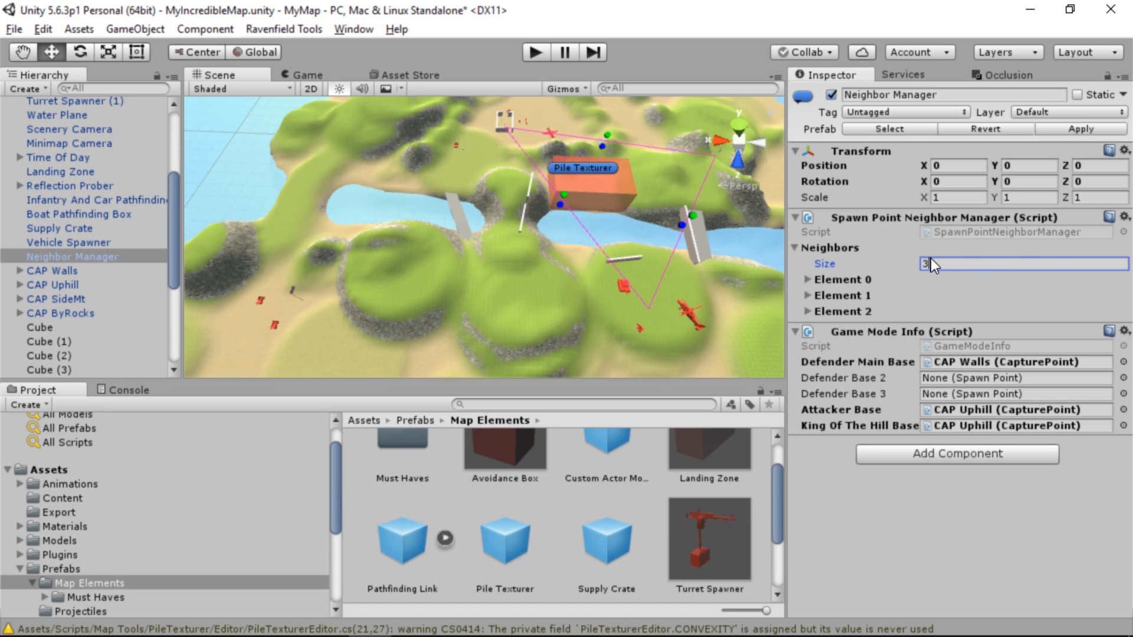
left_click_drag(922, 256, 872, 258)
type("5")
key("Return")
left_click(817, 337)
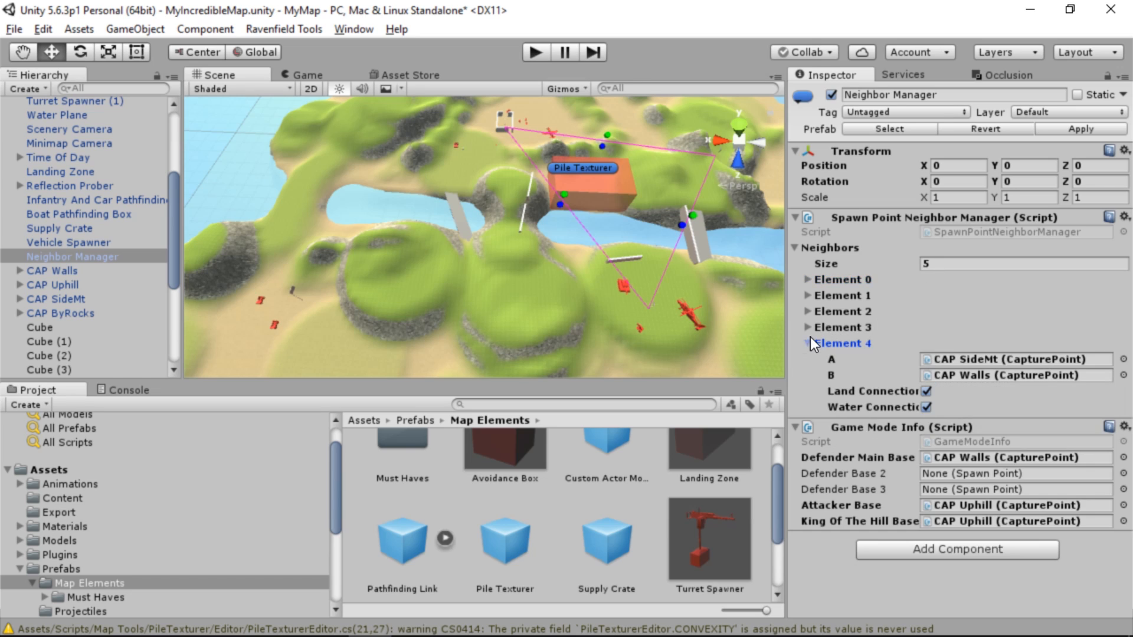
Expand Element 3 of the Neighbor Manager's Neighbors list and set its A point to CAP ByRocks
left_click(810, 330)
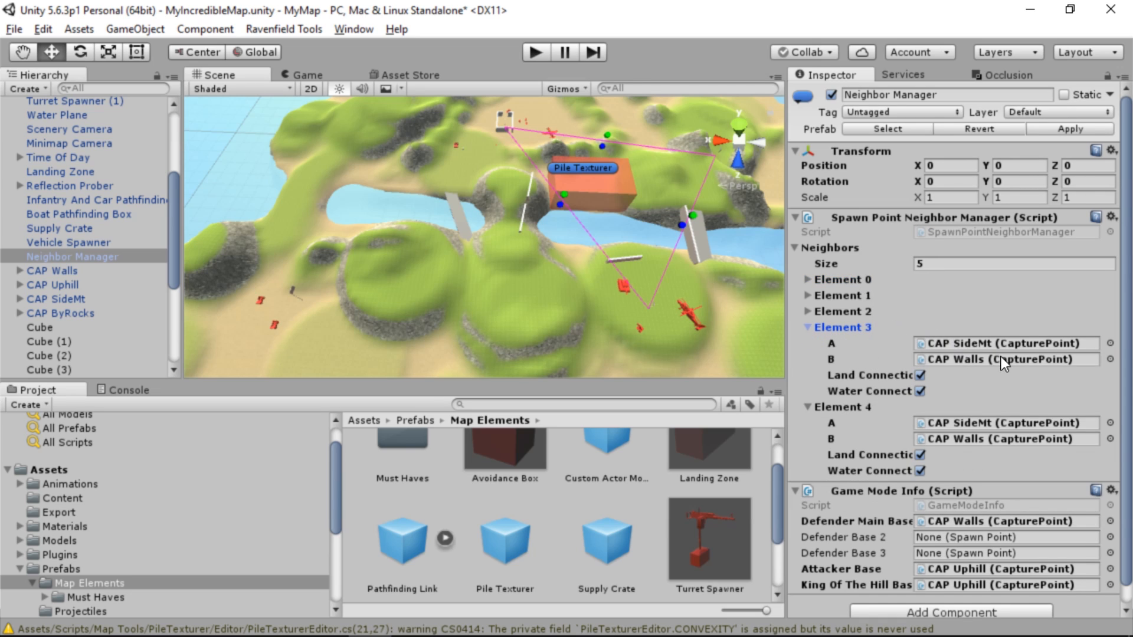
left_click(1054, 345)
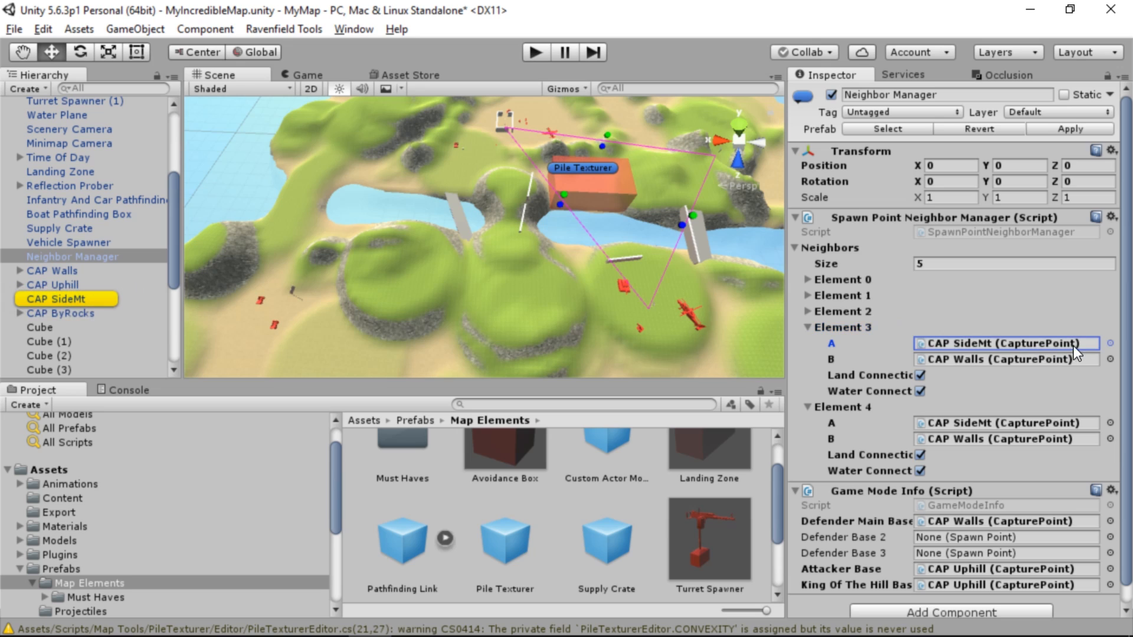
left_click(1110, 343)
double_click(525, 312)
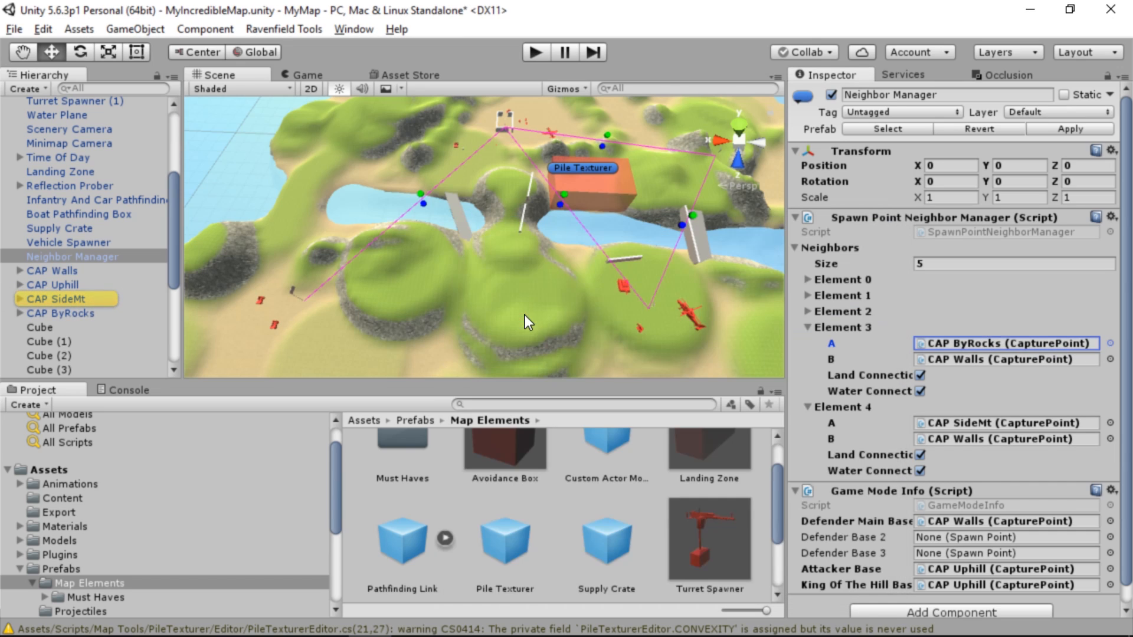
Set Element 4 of the Neighbors list to link CAP ByRocks as A with CAP Uphill as B
left_click(1110, 423)
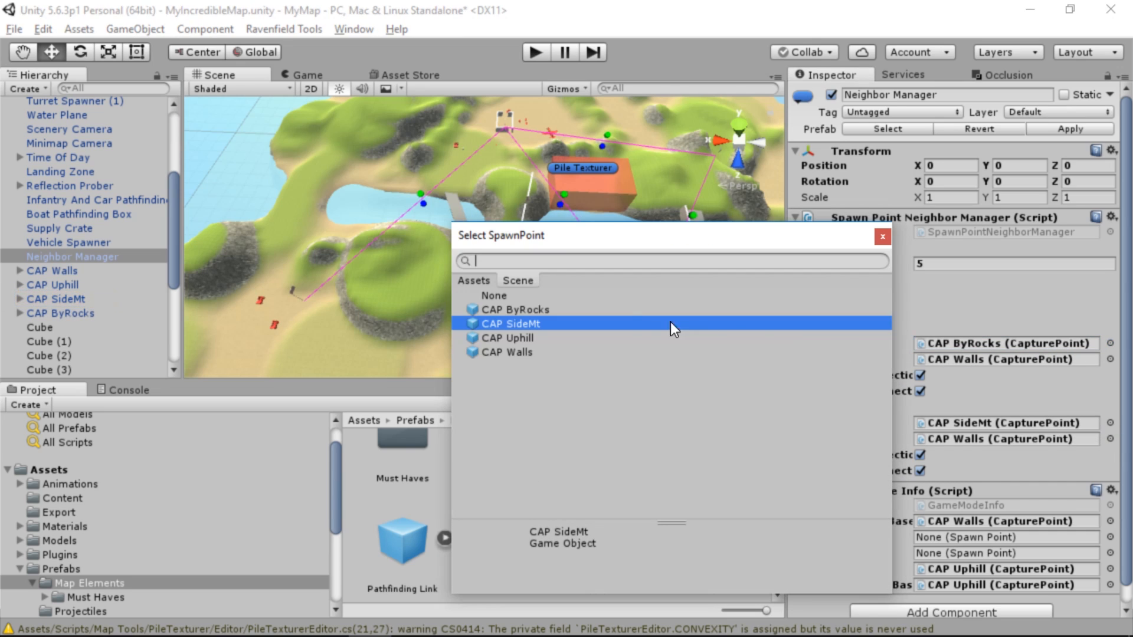
double_click(621, 312)
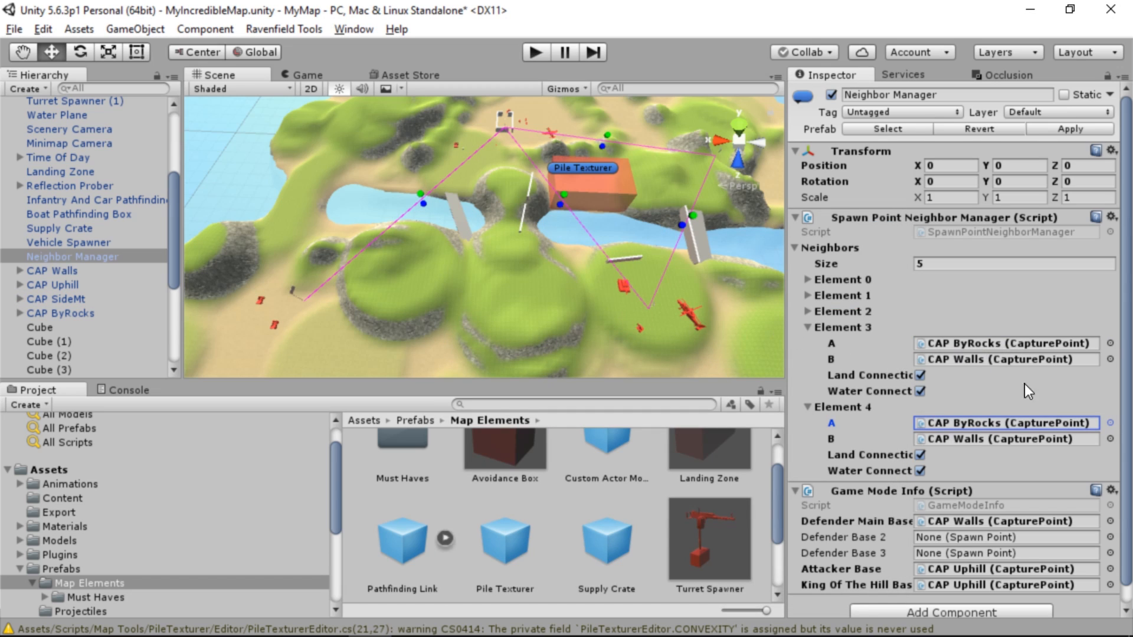
left_click(1110, 439)
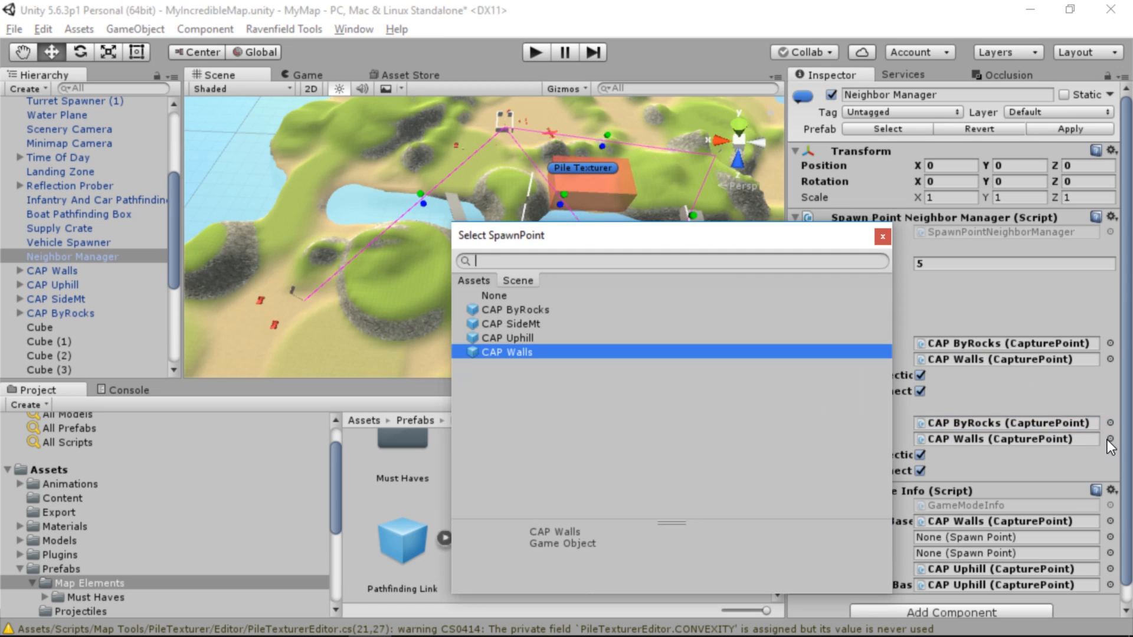
double_click(519, 338)
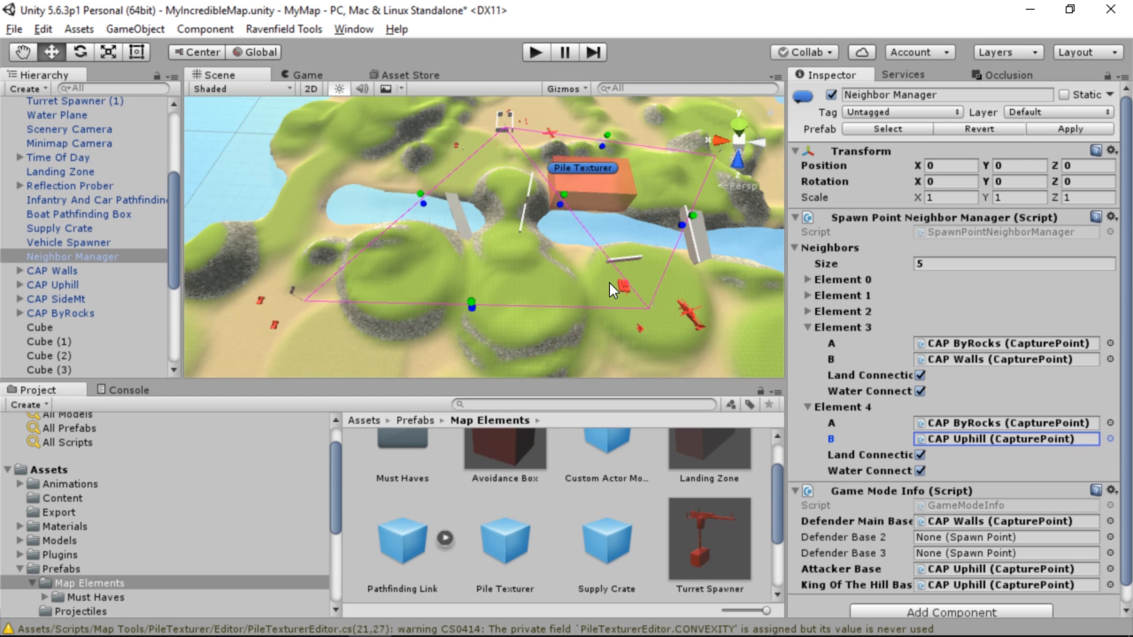
Examine the neighbor links around CAP ByRocks and where the Infantry And Car Pathfinding Box's edge crosses the terrain
left_click_drag(580, 281, 440, 210, "alt")
key("w")
right_click_drag(440, 209, 693, 193)
key("s")
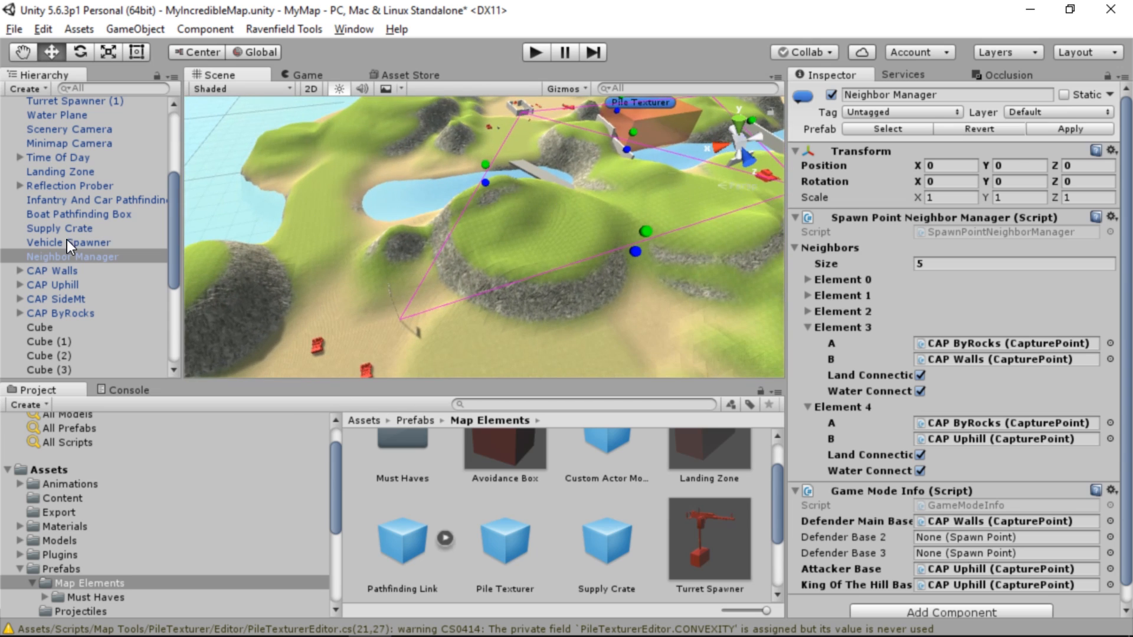
right_click_drag(544, 251, 520, 279)
key("w")
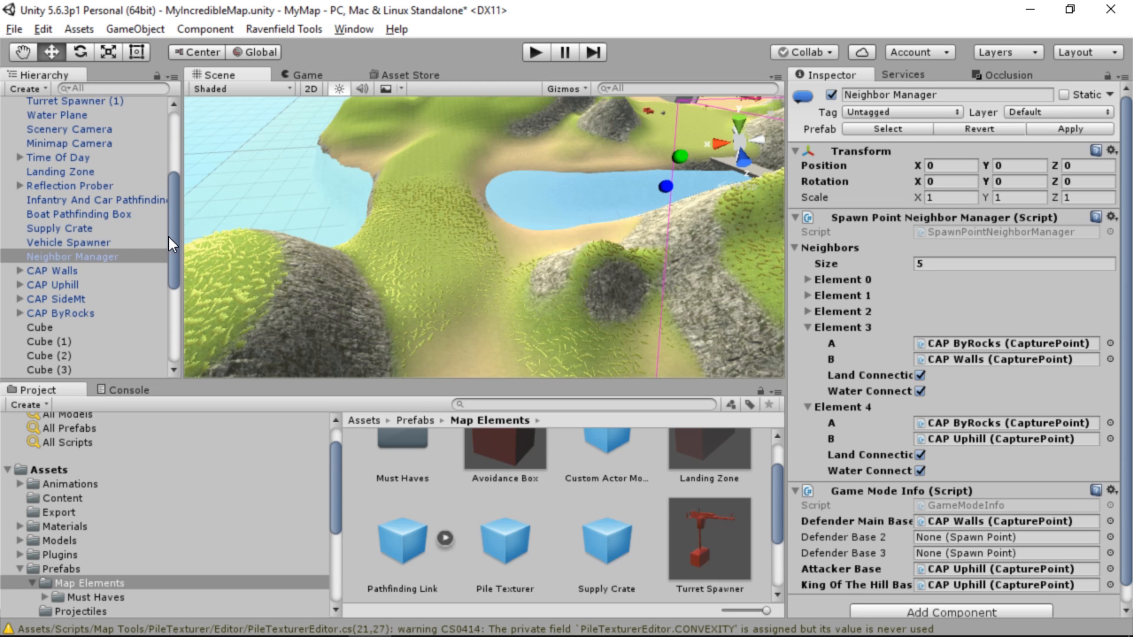
left_click(100, 203)
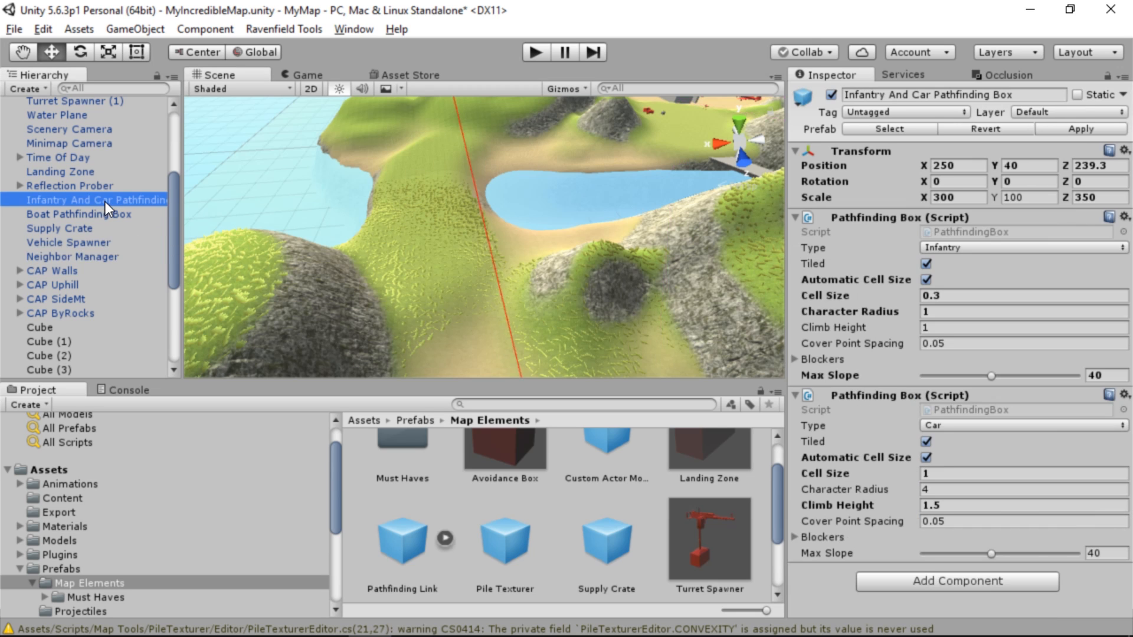
left_click_drag(310, 208, 498, 180, "alt")
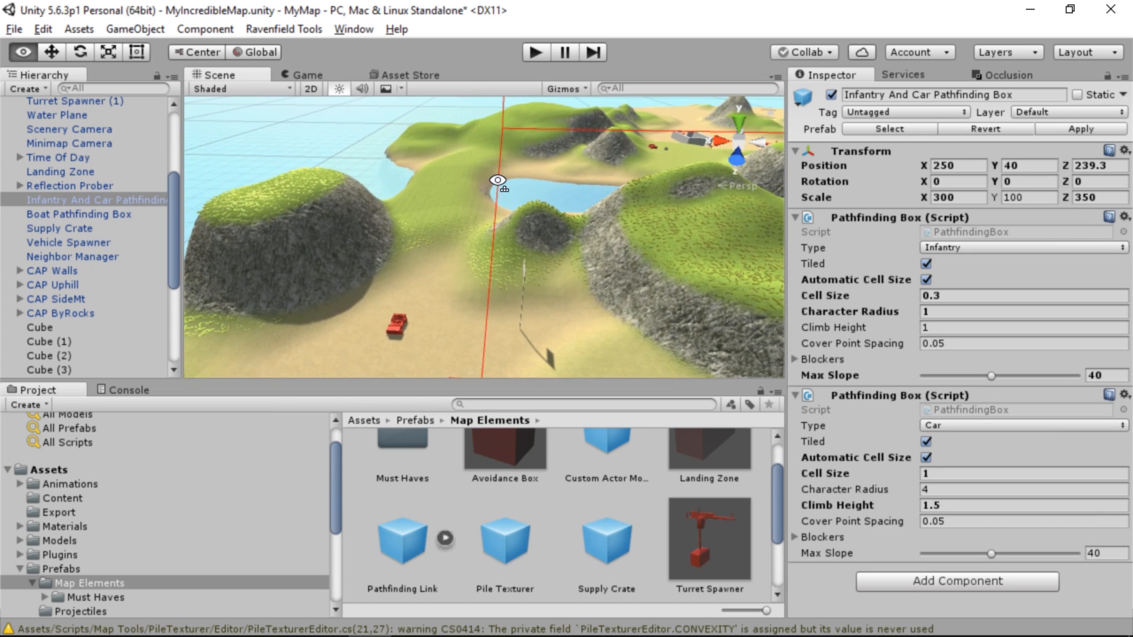
key("w")
right_click_drag(526, 164, 516, 228)
key("s")
left_click(515, 228)
scroll(861, 354, "down", 2)
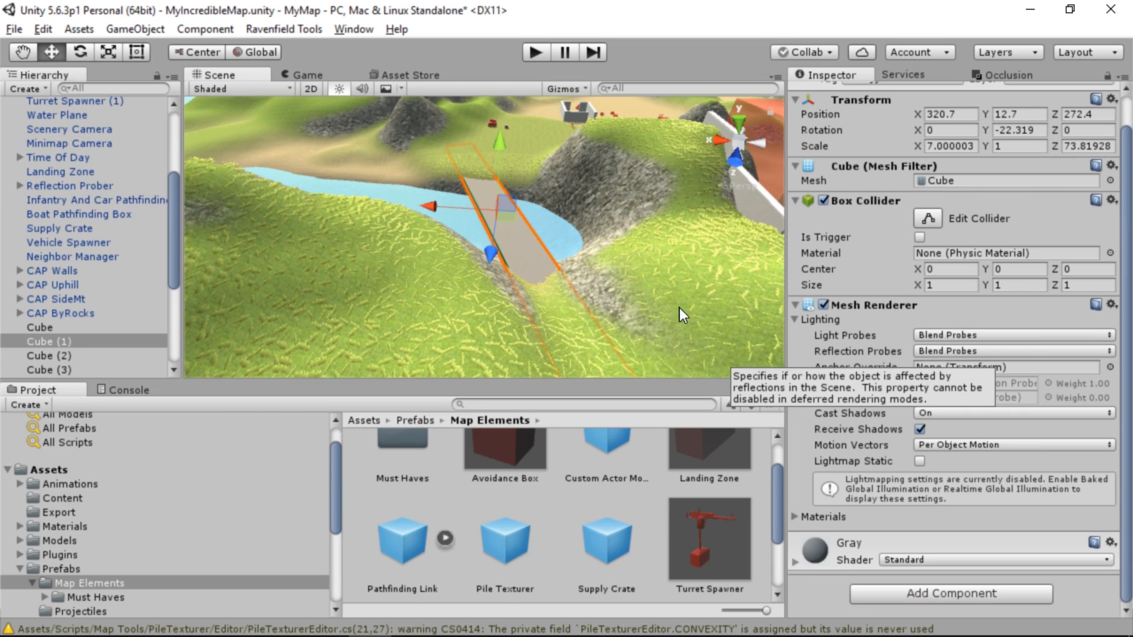
right_click_drag(614, 286, 566, 224)
key("a")
Widen the Infantry And Car Pathfinding Box to an X scale of about 429 so it extends past the island's edge
left_click(107, 202)
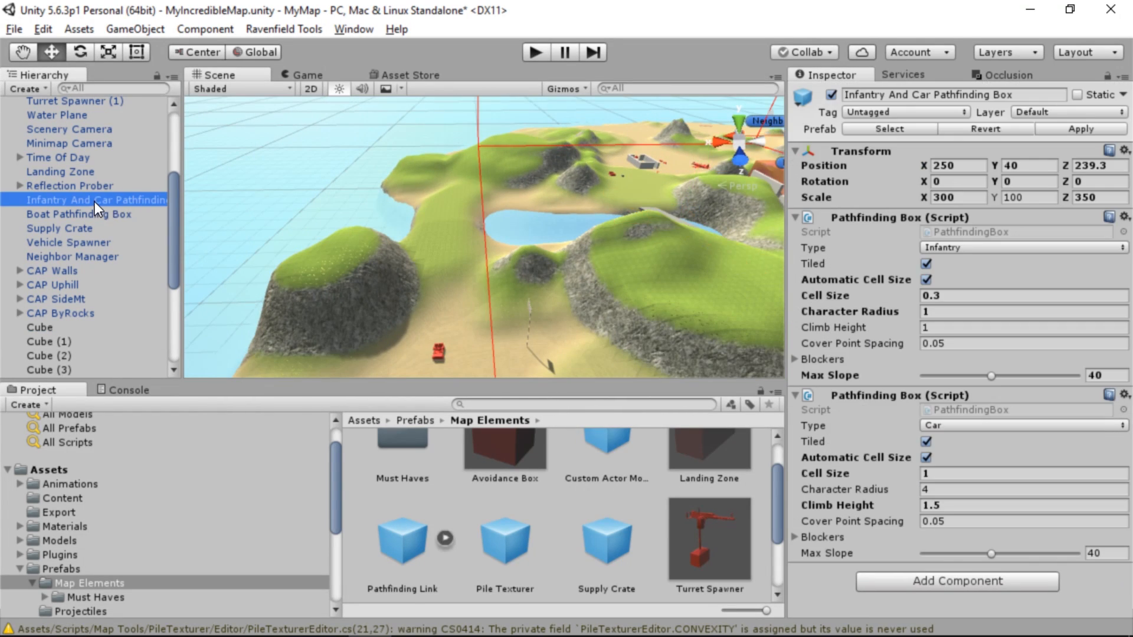
left_click_drag(182, 210, 179, 211)
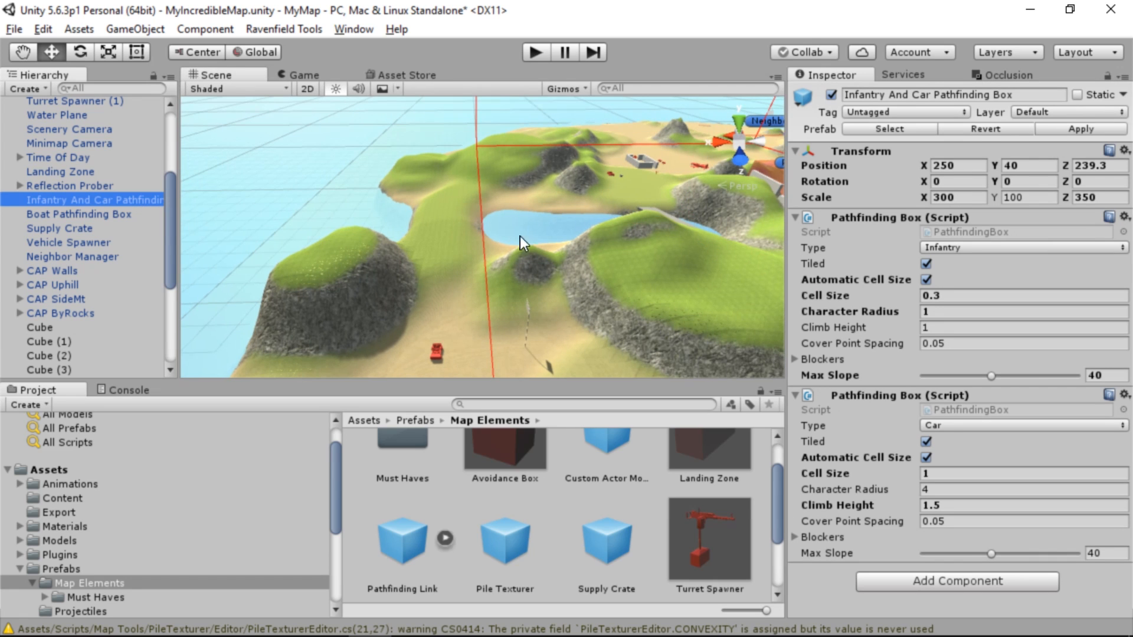
key("s")
right_click_drag(520, 236, 528, 358)
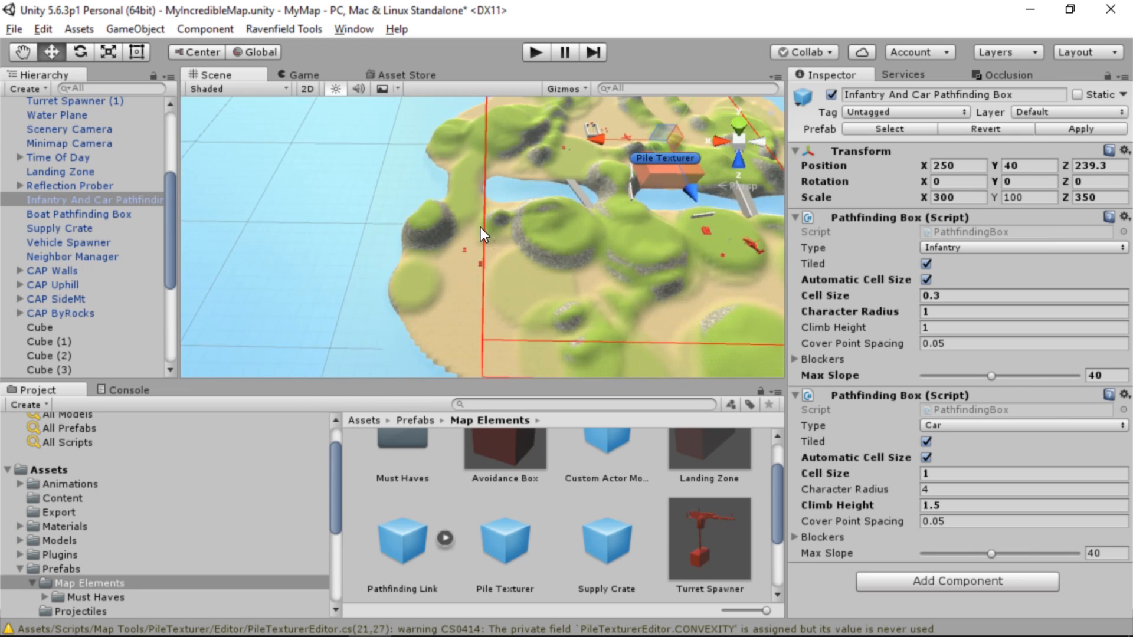
left_click(108, 50)
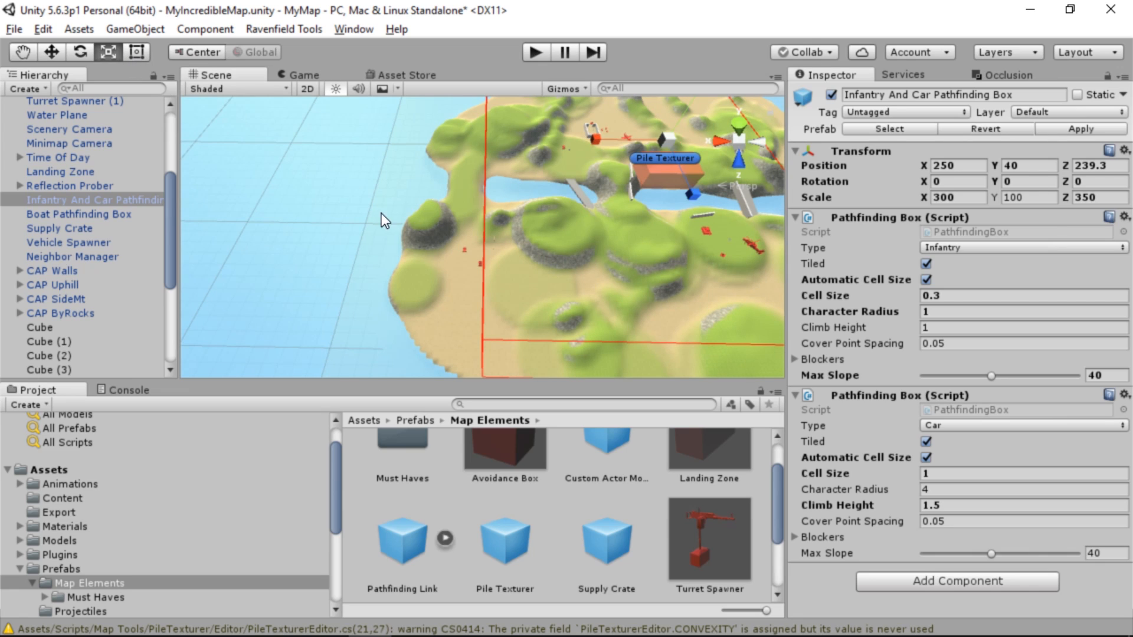
right_click_drag(576, 191, 574, 165)
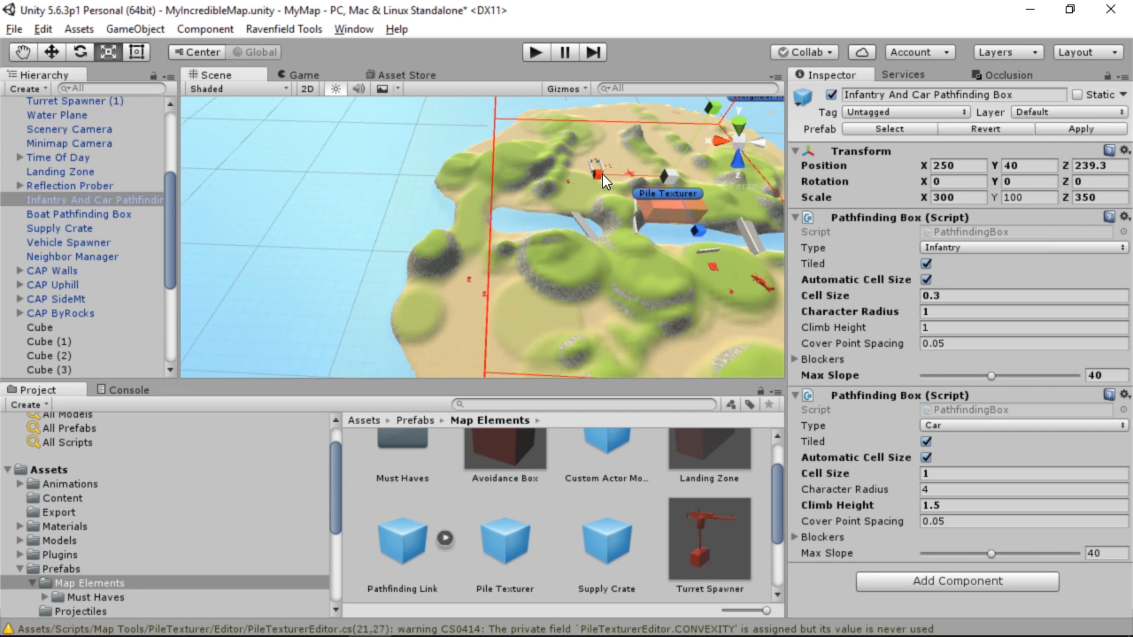
left_click_drag(599, 174, 550, 214)
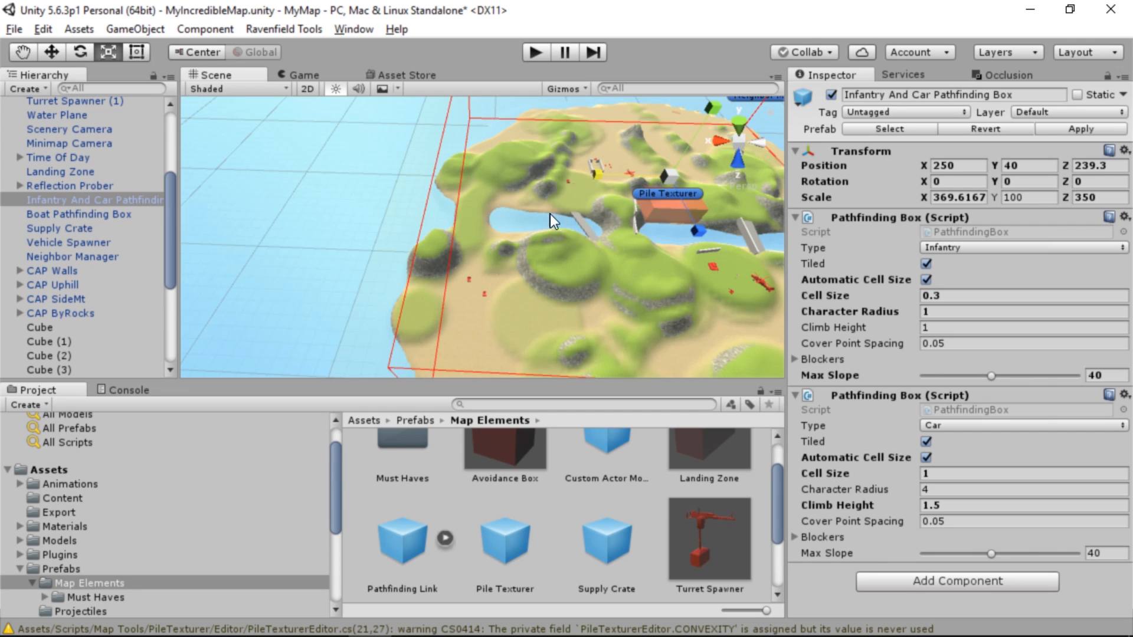
right_click_drag(550, 213, 529, 232)
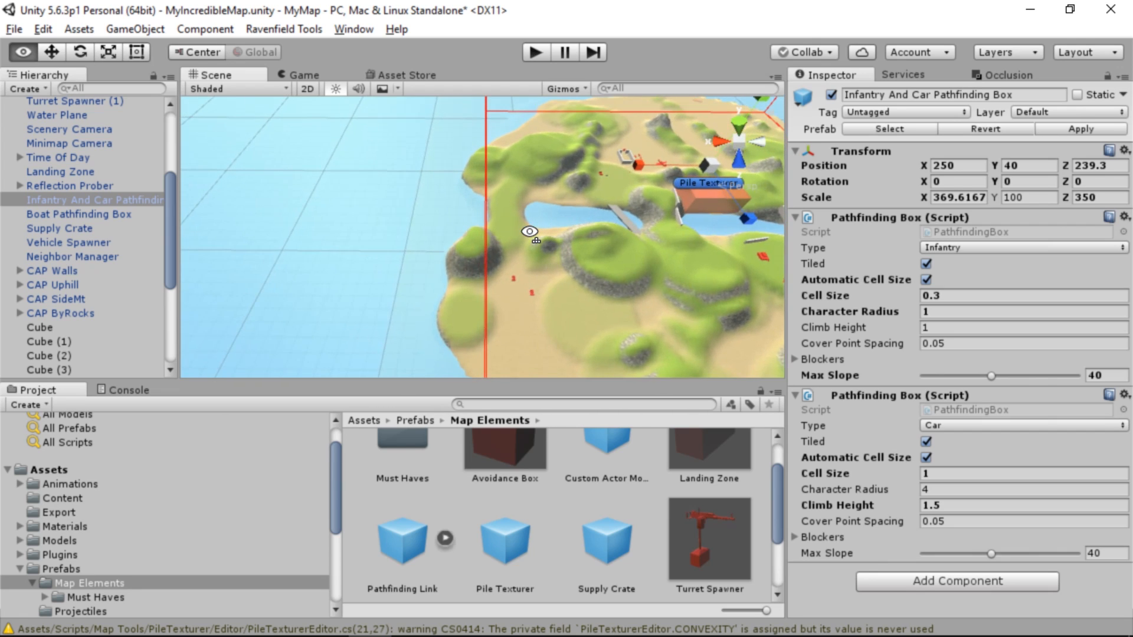
left_click_drag(642, 165, 631, 167)
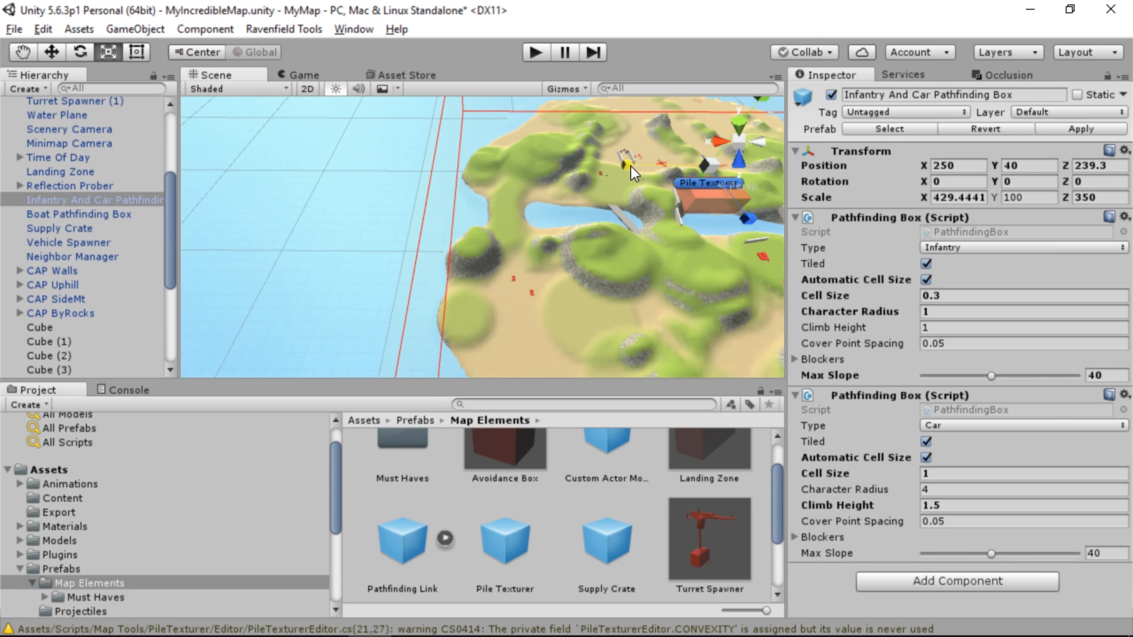
Move the Infantry And Car Pathfinding Box along X to position 267
right_click_drag(515, 250, 507, 274)
left_click(47, 56)
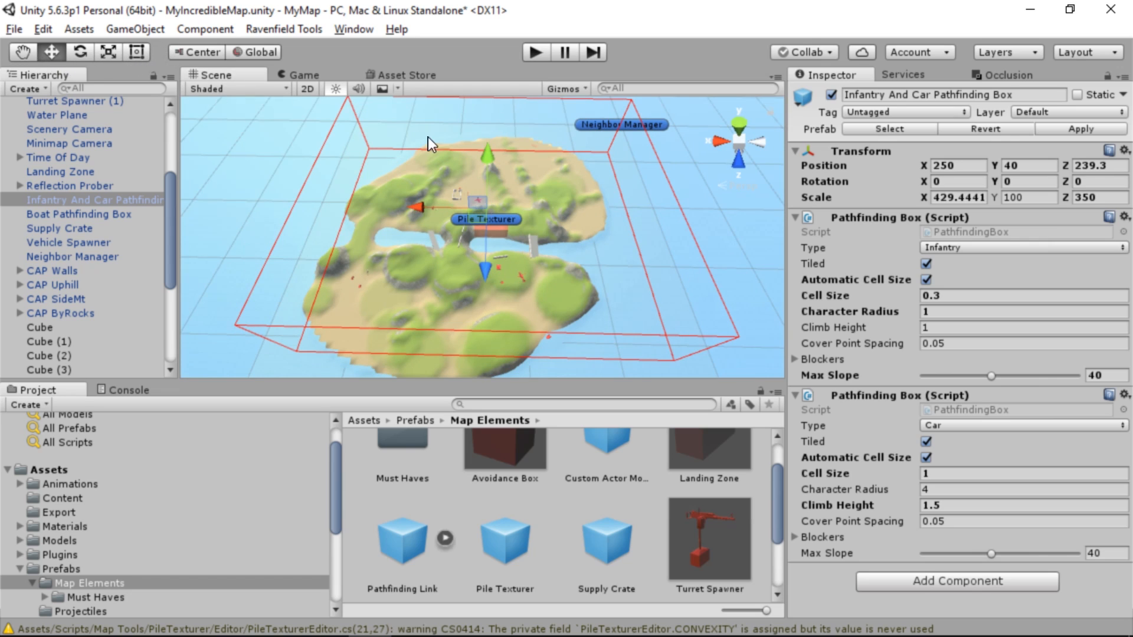
left_click_drag(420, 207, 408, 207)
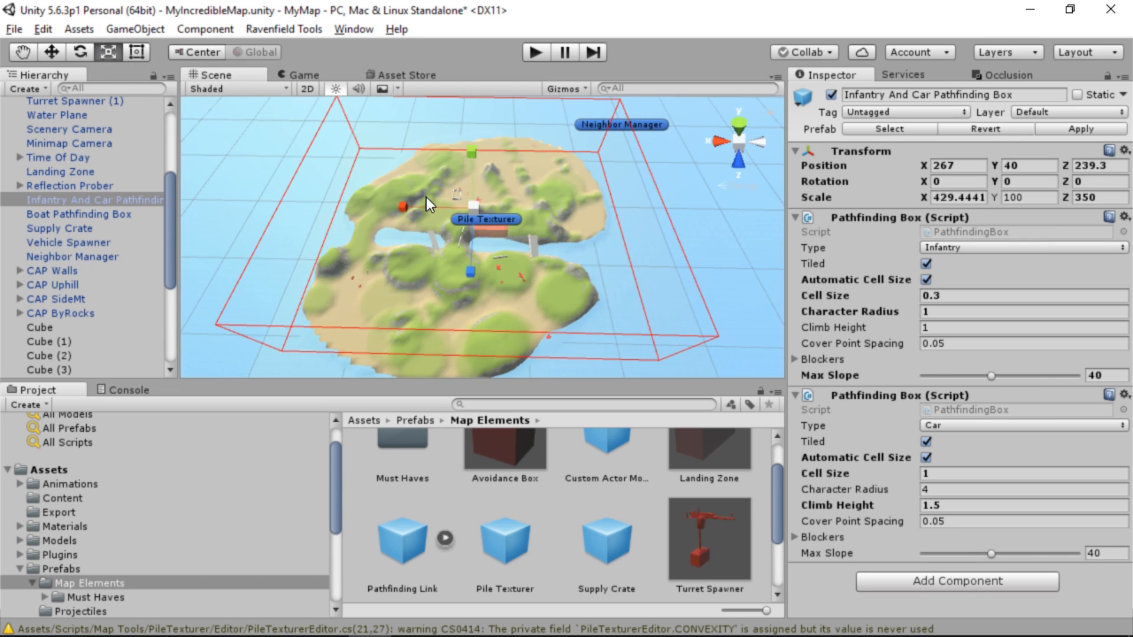
Reduce the Infantry And Car Pathfinding Box's X scale to about 403
left_click_drag(401, 204, 406, 206)
right_click_drag(407, 231, 483, 233)
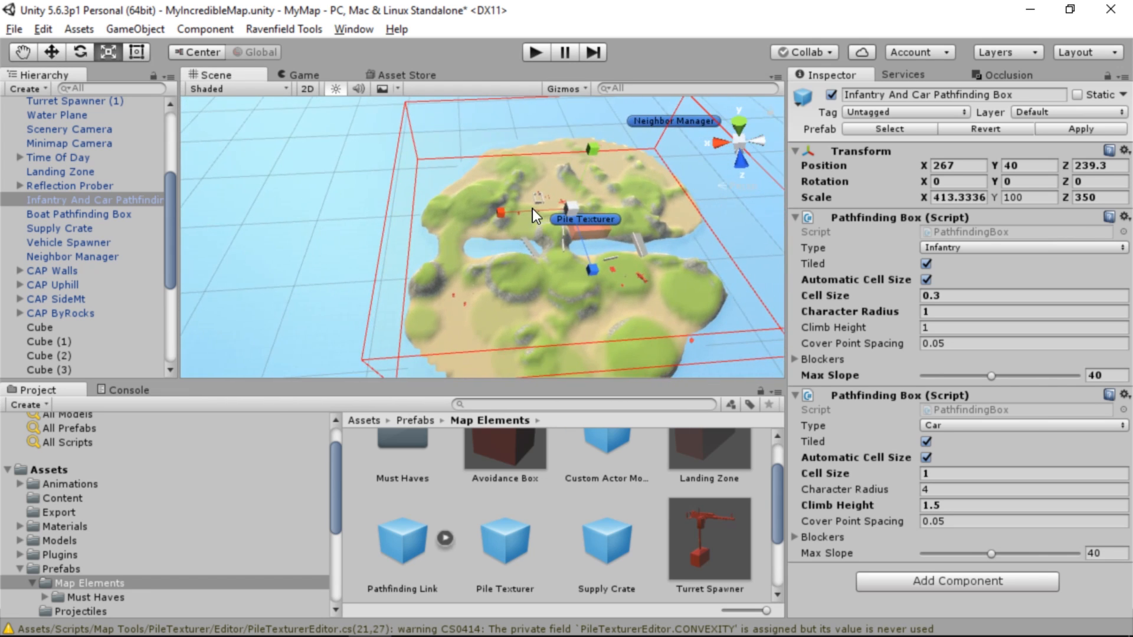
left_click_drag(504, 211, 505, 213)
right_click_drag(505, 213, 281, 27)
Export the open scene as a map and playtest it in Ravenfield
left_click(280, 28)
mouse_move(339, 59)
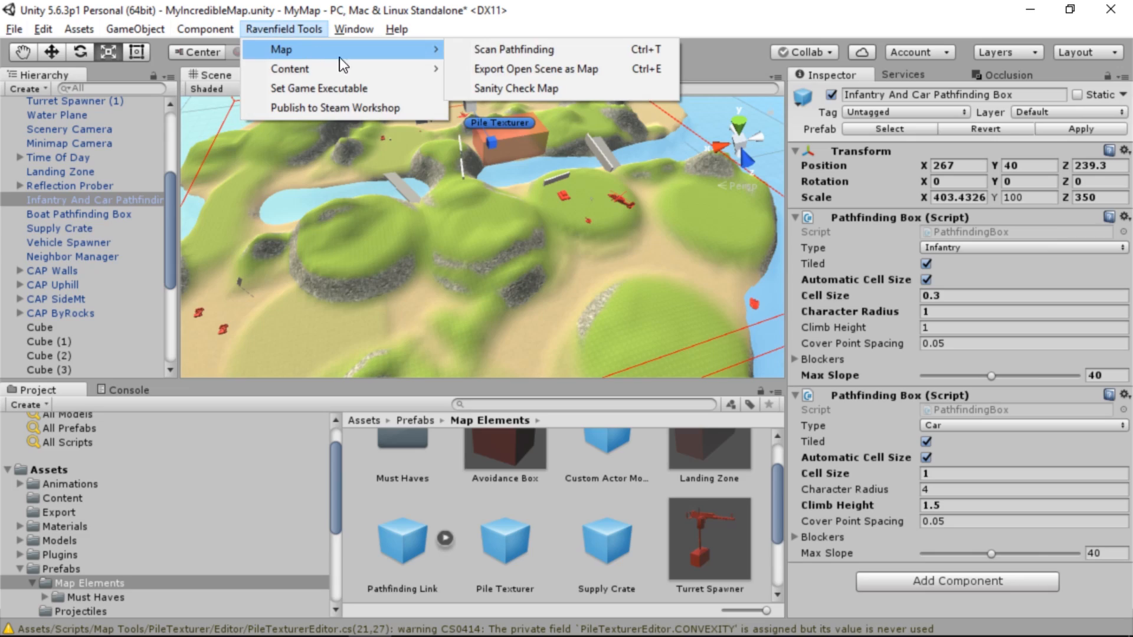
left_click(529, 62)
left_click(684, 369)
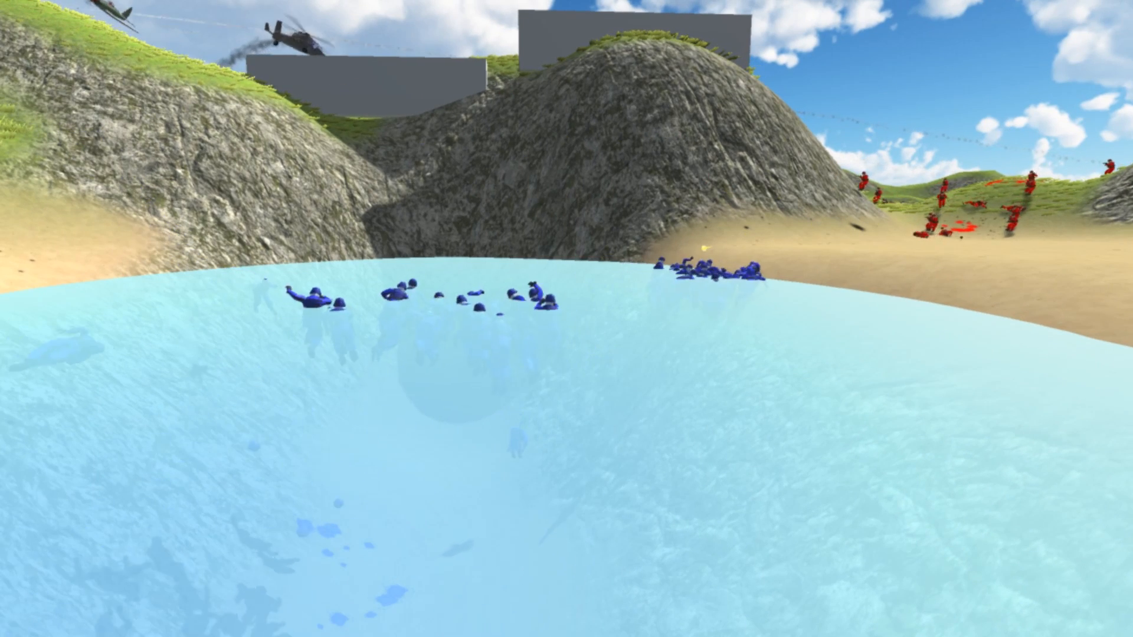
key("s")
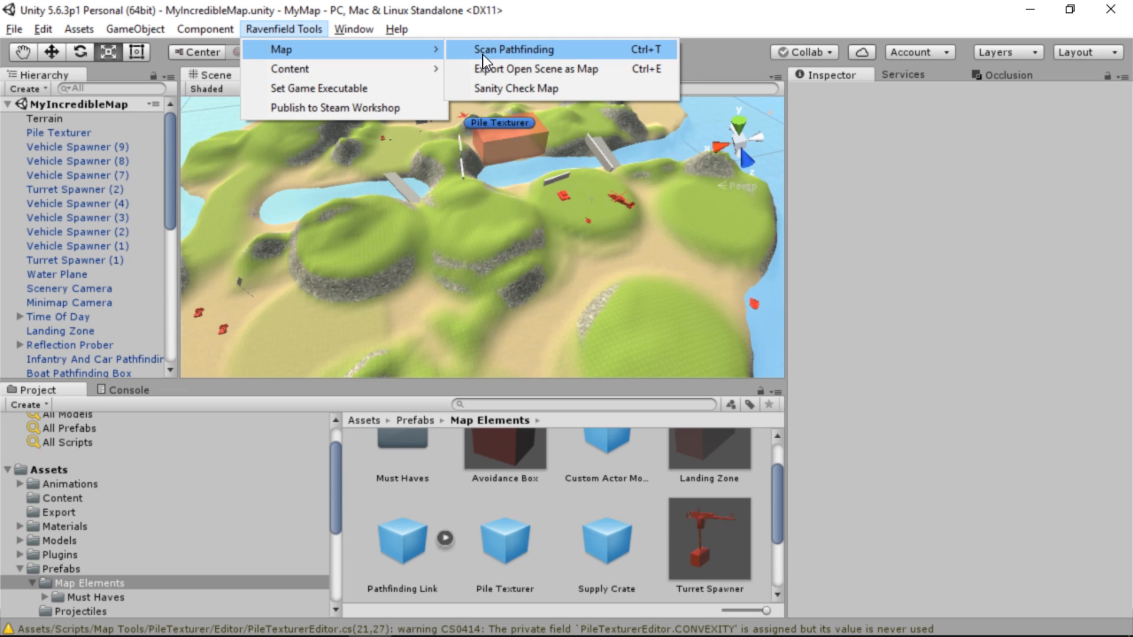
Scan the map's pathfinding and inspect the generated infantry navmesh in Ravenfield
left_click(483, 52)
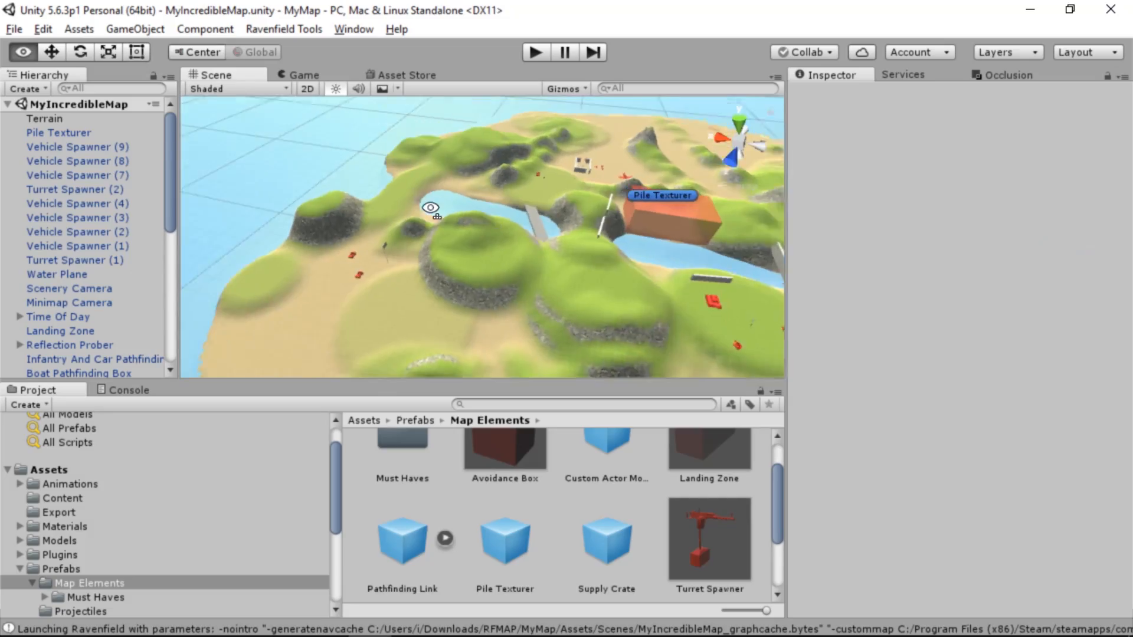
right_click_drag(432, 210, 604, 121)
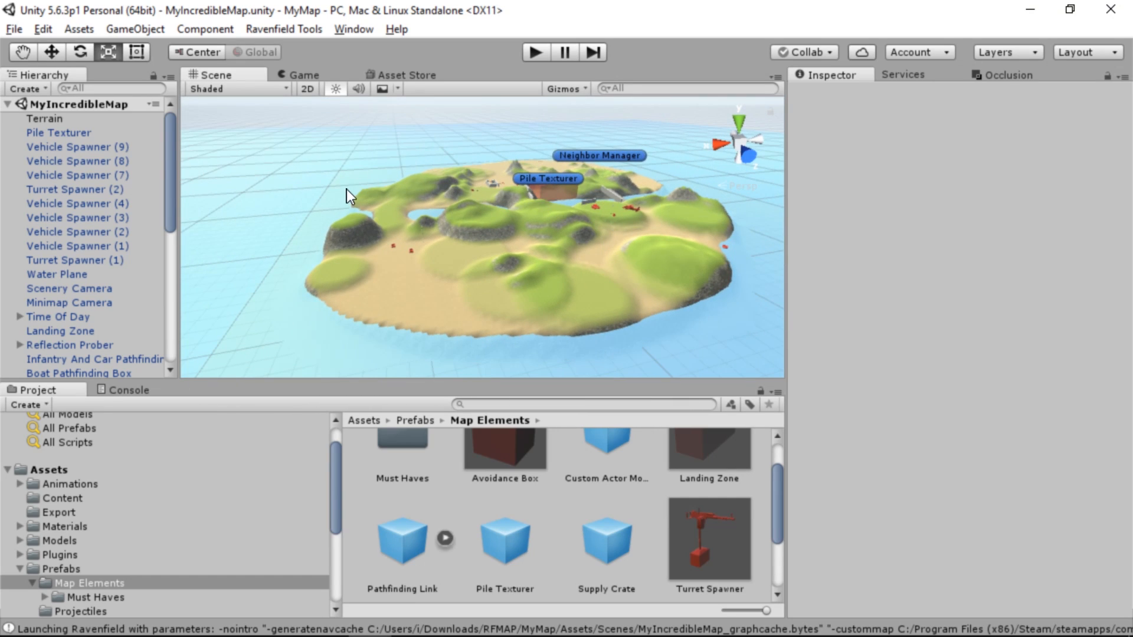
Reduce the Infantry And Car Pathfinding Box's Y scale to 59.8 so its floor sits near the water surface
scroll(132, 282, "down", 4)
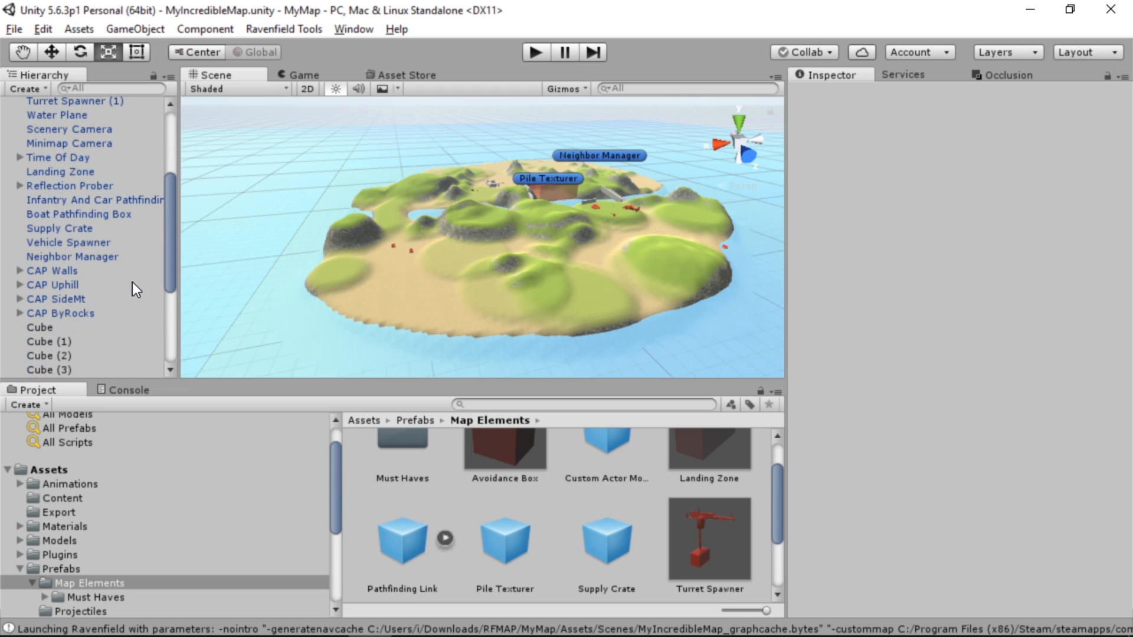
left_click(98, 199)
right_click_drag(392, 245, 492, 135)
key("s")
key("w")
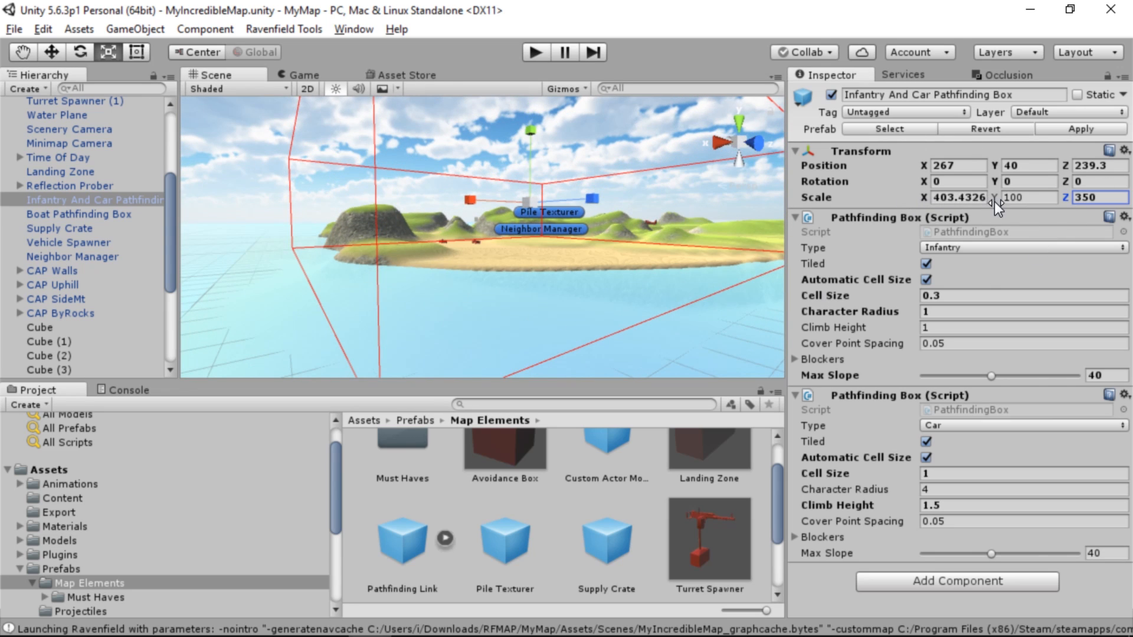
left_click_drag(975, 204, 958, 204)
right_click_drag(656, 269, 490, 248)
key("q")
key("e")
key("q")
key("e")
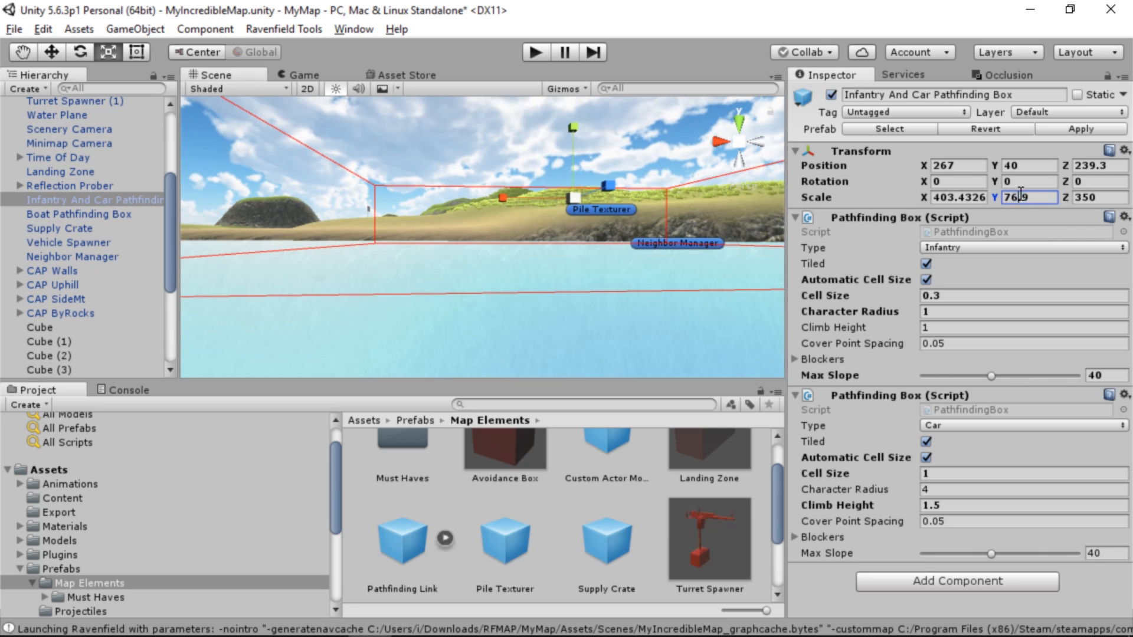
left_click_drag(996, 197, 937, 192)
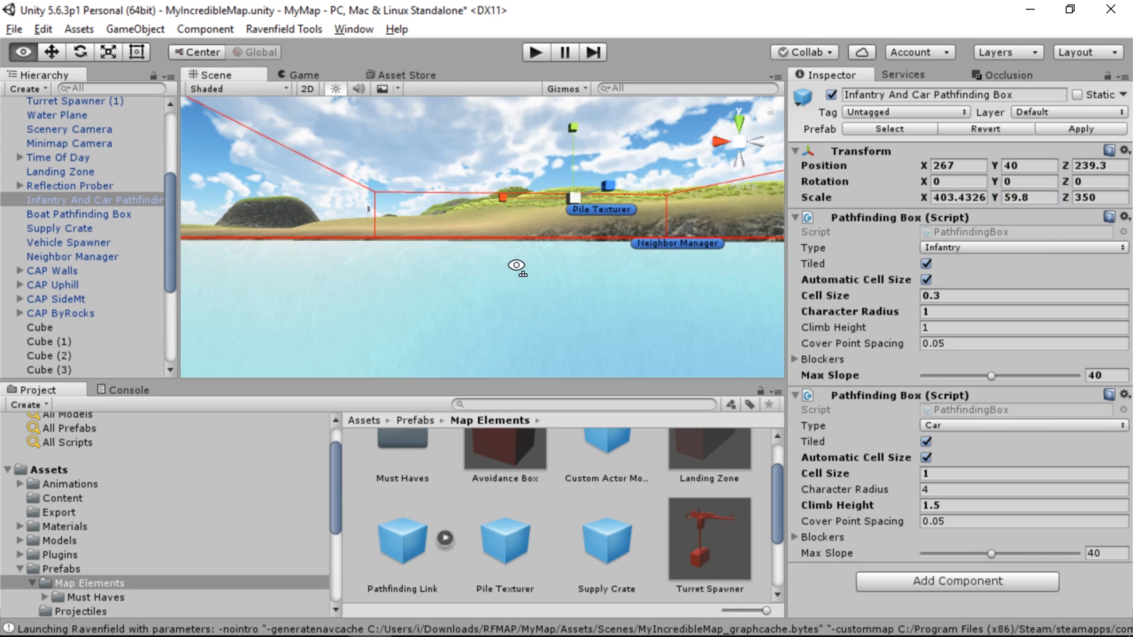
Check the flattened pathfinding box over the island and scan the map's pathfinding again
right_click_drag(517, 265, 410, 113)
key("w")
key("e")
key("a")
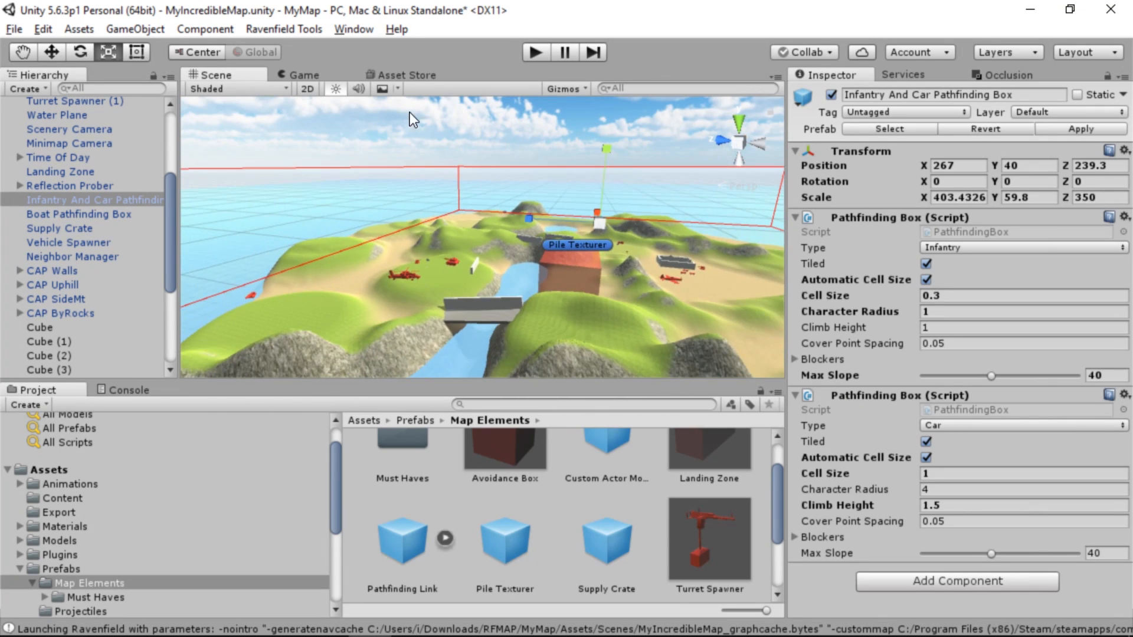
left_click(512, 50)
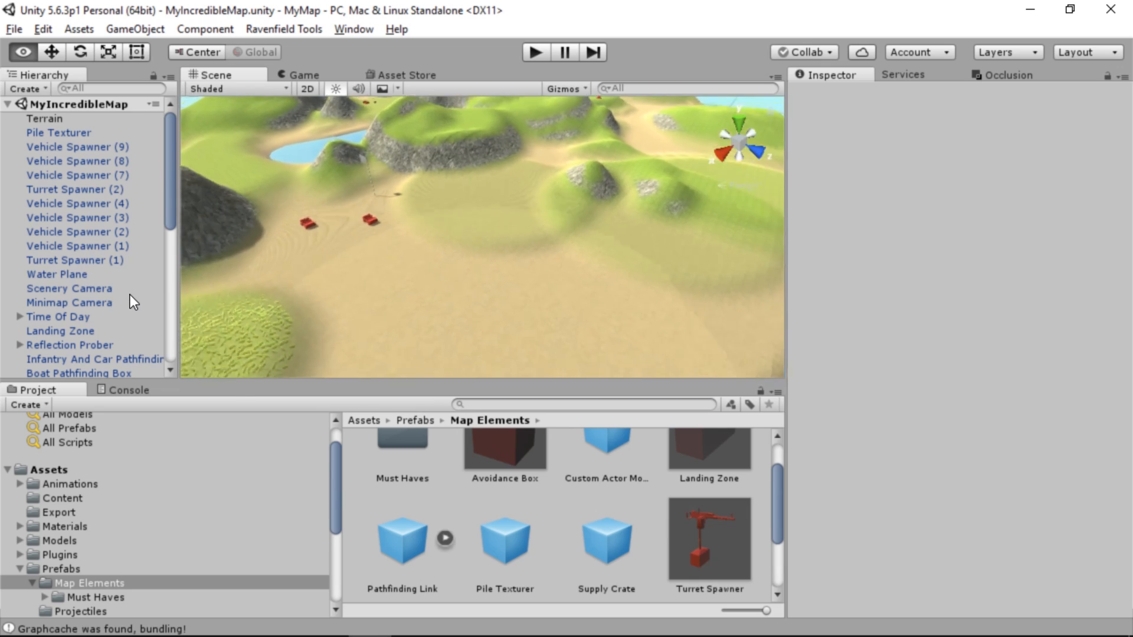
key("w")
right_click_drag(54, 253, 326, 232)
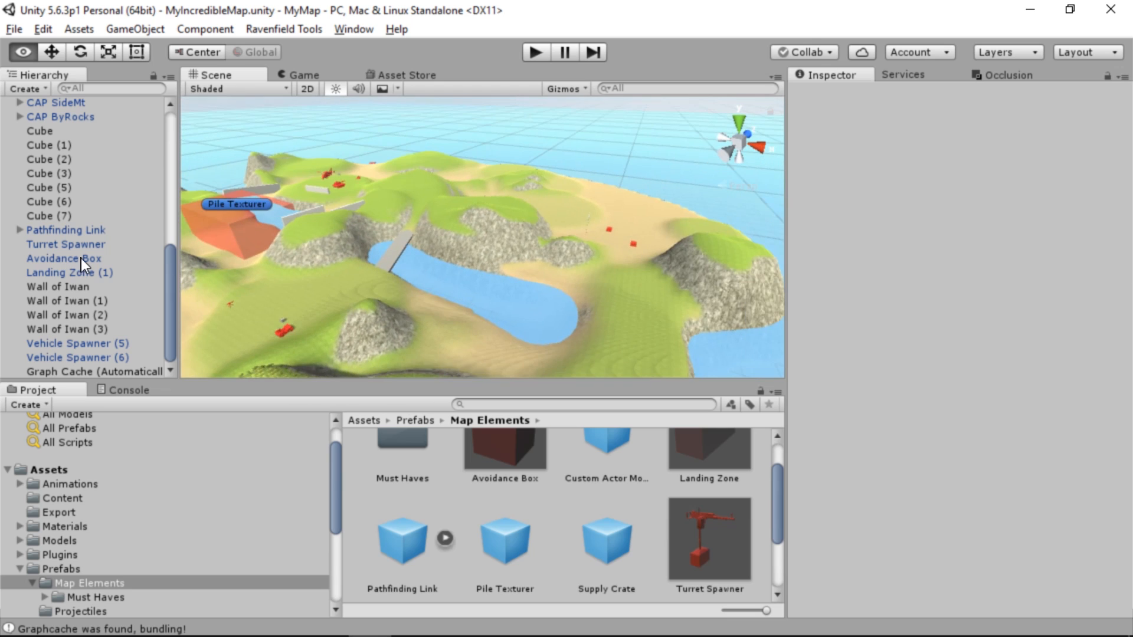
Select the Terrain and lower the beach beside the rocky hill and two vehicles, using Raise / Lower Terrain at brush size 24 and opacity 45
key("w")
right_click_drag(81, 259, 667, 264)
key("s")
left_click(526, 258)
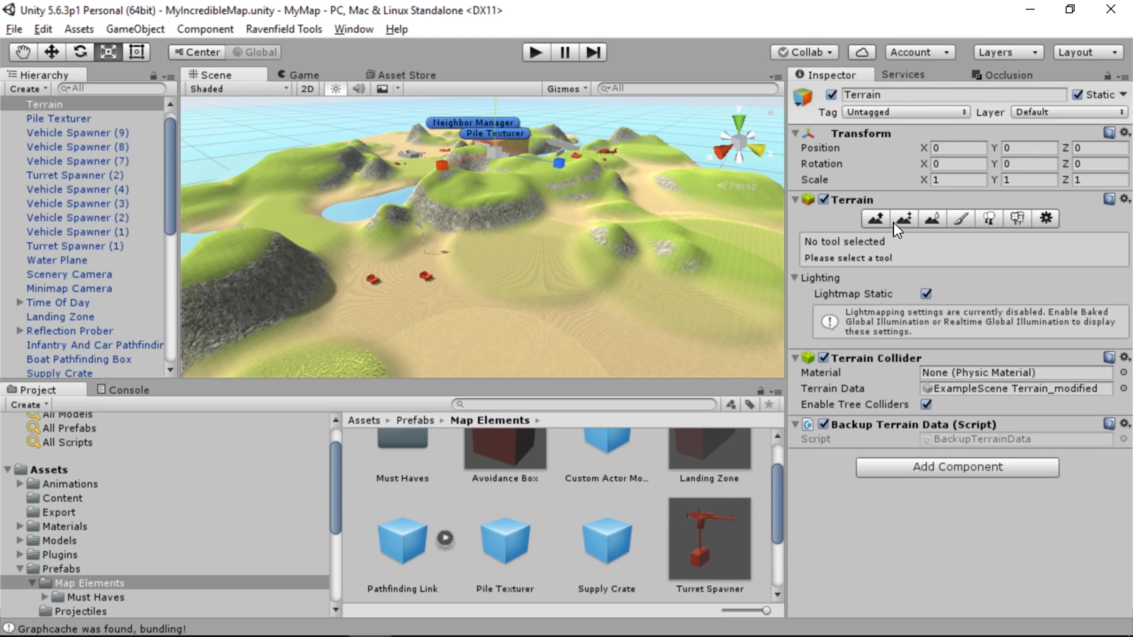
left_click(884, 222)
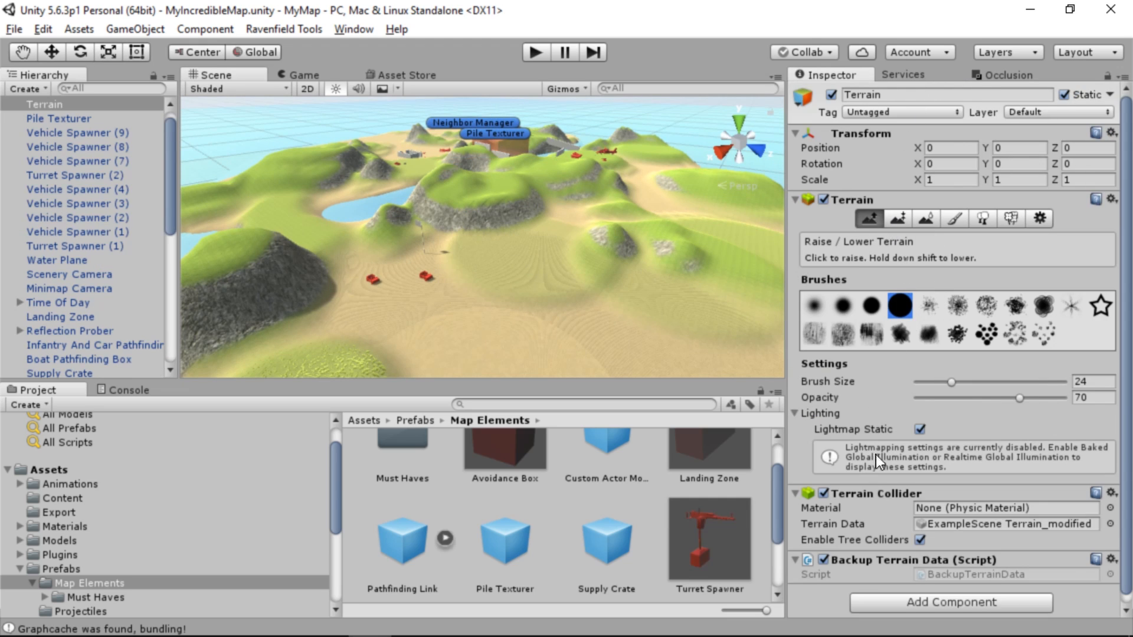
left_click_drag(1019, 397, 982, 397)
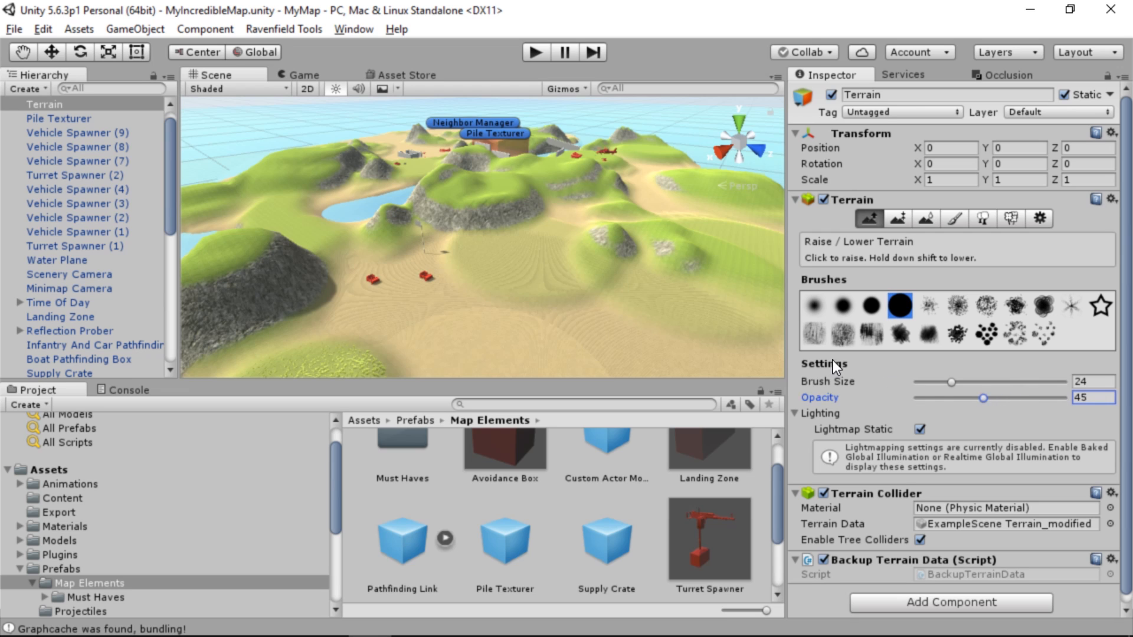
mouse_move(489, 304)
right_mouse_down()
mouse_move(487, 319)
mouse_move(438, 296)
right_mouse_up()
mouse_move(466, 271)
left_mouse_down("shift")
mouse_move(408, 304)
mouse_move(372, 298)
left_mouse_up("shift")
Reduce the brush opacity to 18 and refine the terrain around the new inlet between the rocky hill and the beach
left_click_drag(972, 399, 943, 399)
mouse_move(339, 277)
left_mouse_down("shift")
mouse_move(316, 309)
mouse_move(367, 291)
left_mouse_up("shift")
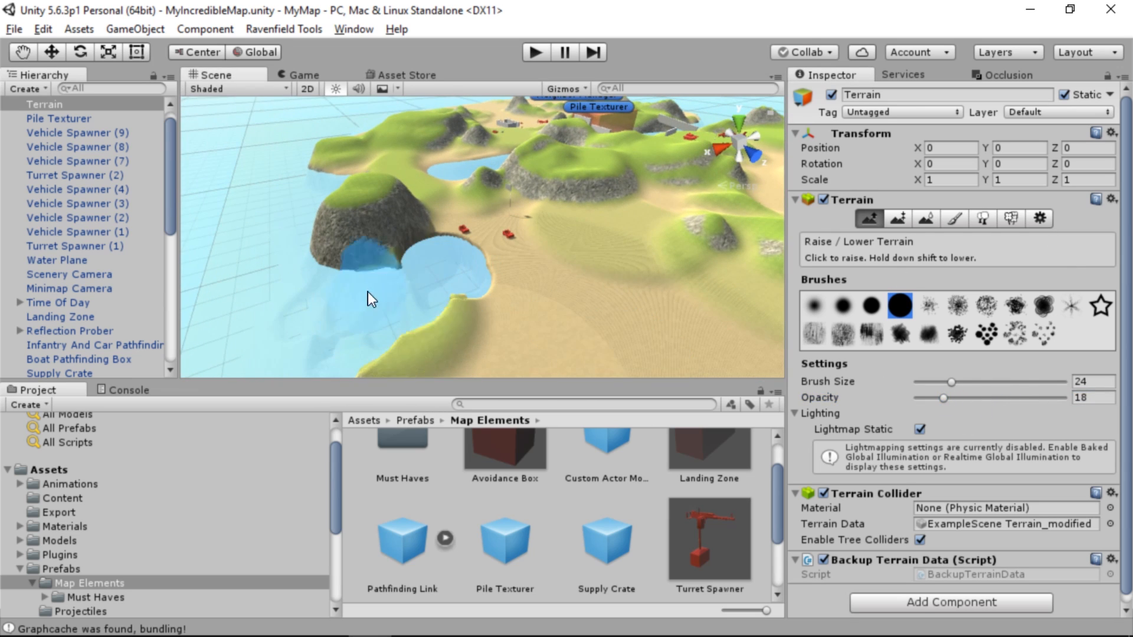
mouse_move(451, 296)
left_mouse_down("shift")
mouse_move(376, 249)
mouse_move(391, 233)
left_mouse_up("shift")
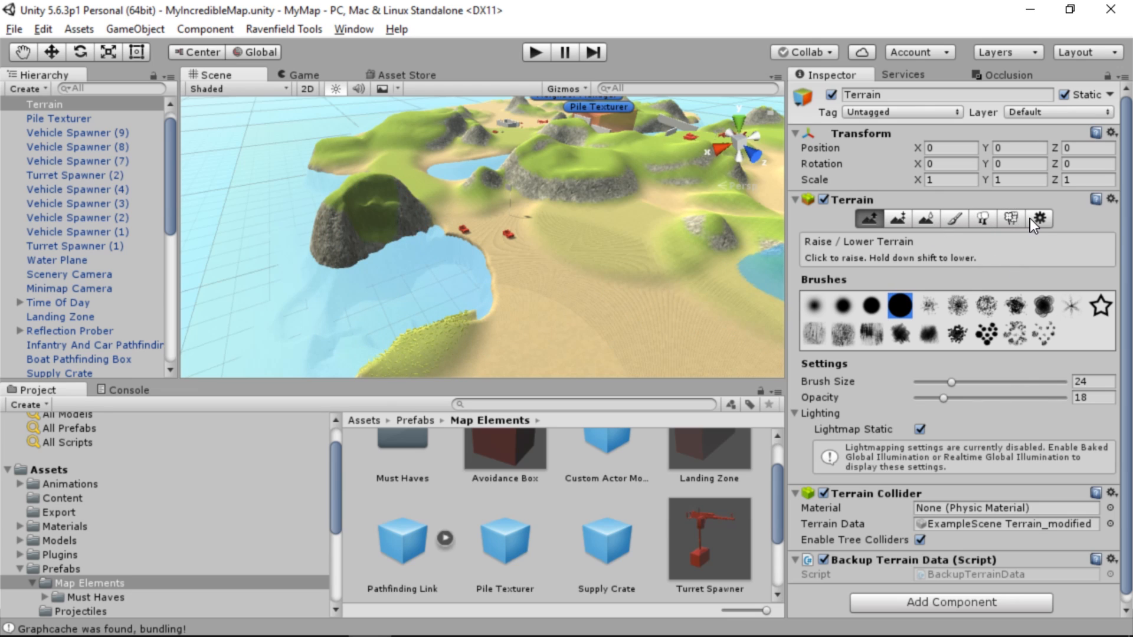
Raise small mounds along the inlet's shore in front of the two vehicles with Raise / Lower Terrain at brush size 8 and opacity 6
left_click(925, 219)
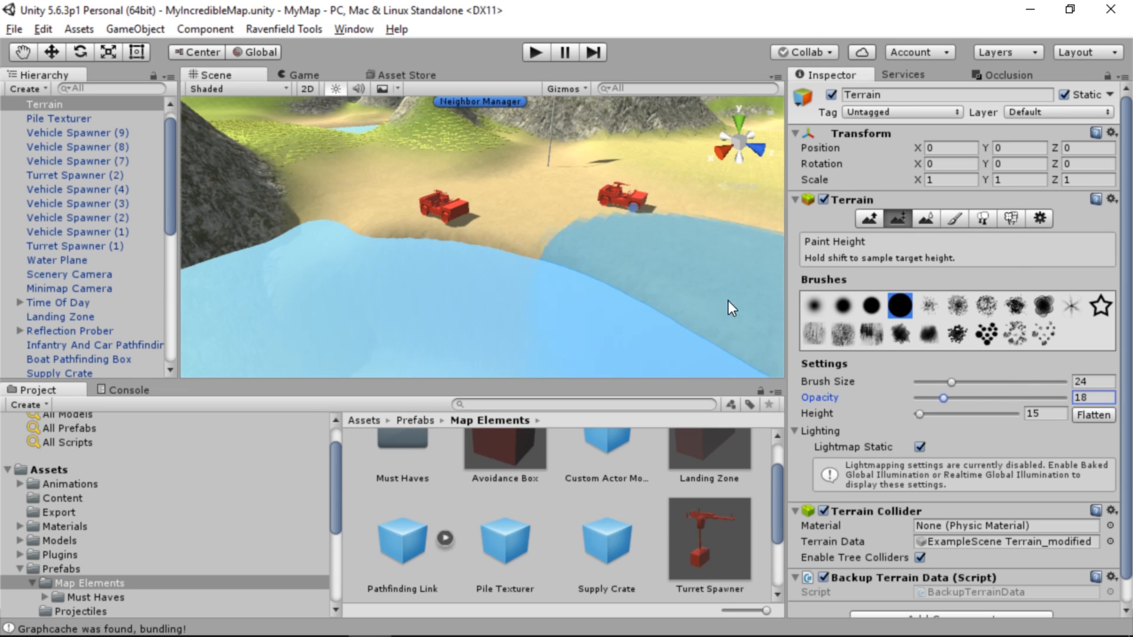
left_click(868, 218)
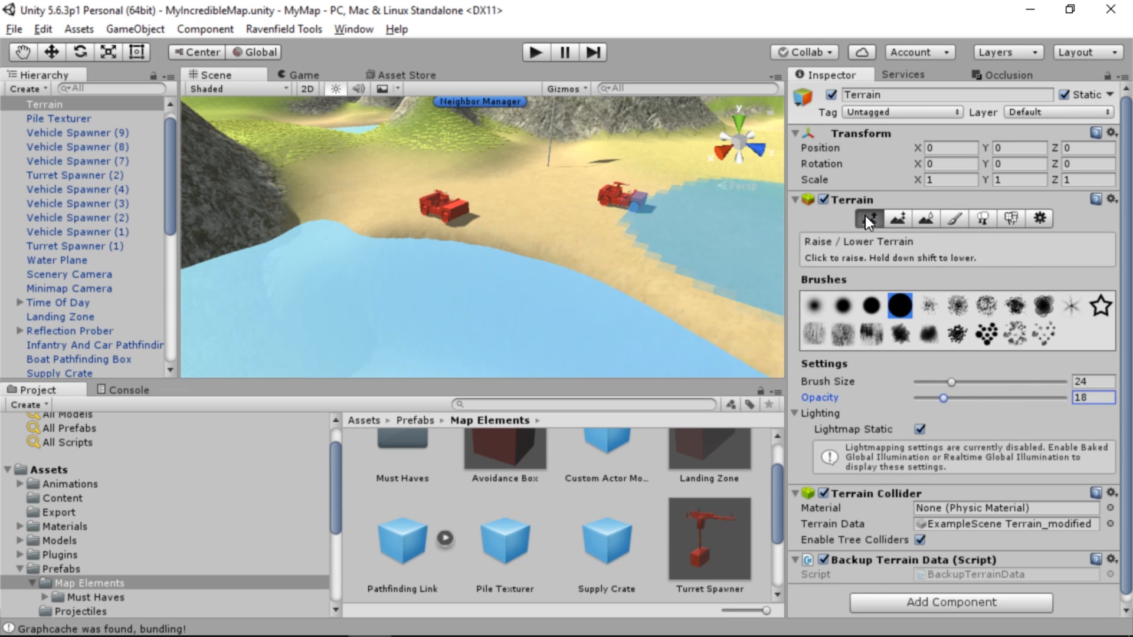
left_click_drag(943, 398, 925, 398)
left_click(947, 382)
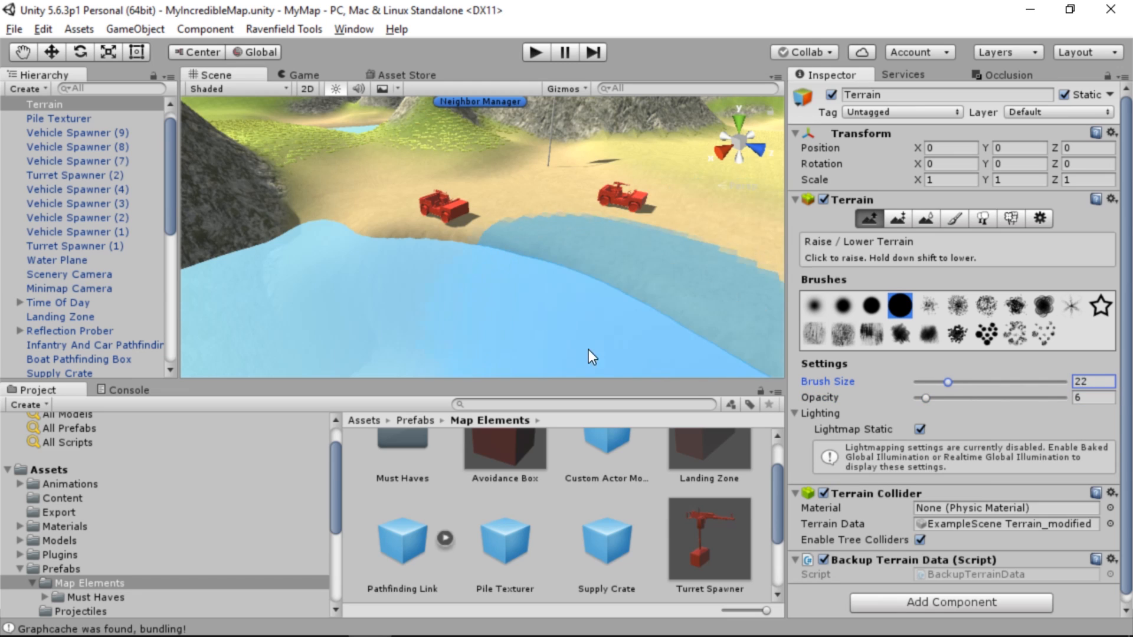
left_click_drag(946, 381, 924, 381)
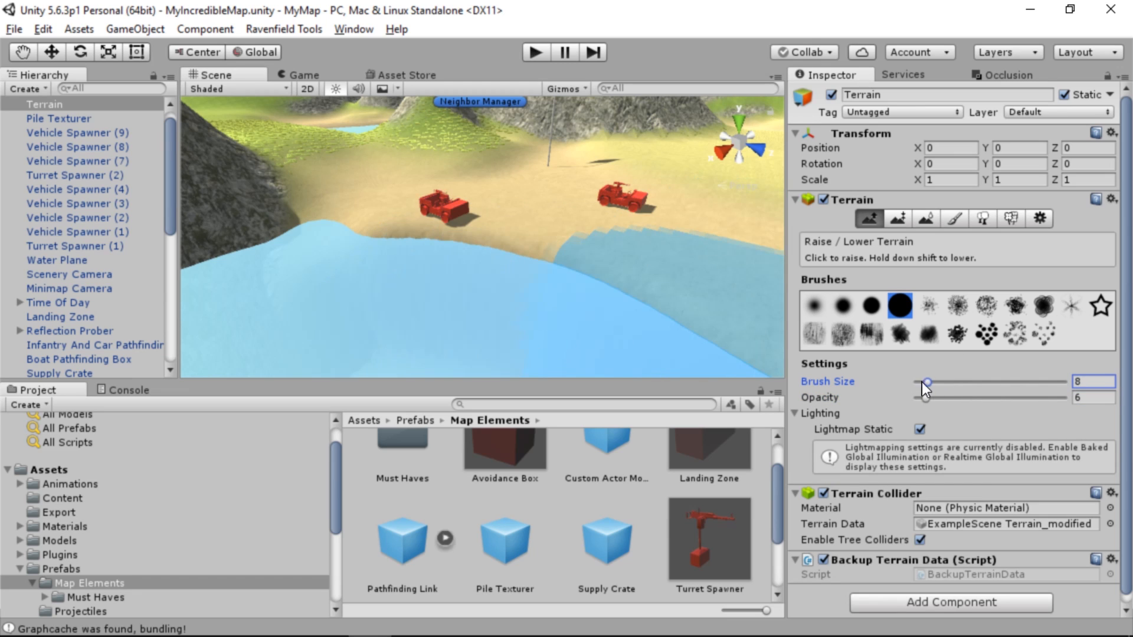
left_click(484, 366)
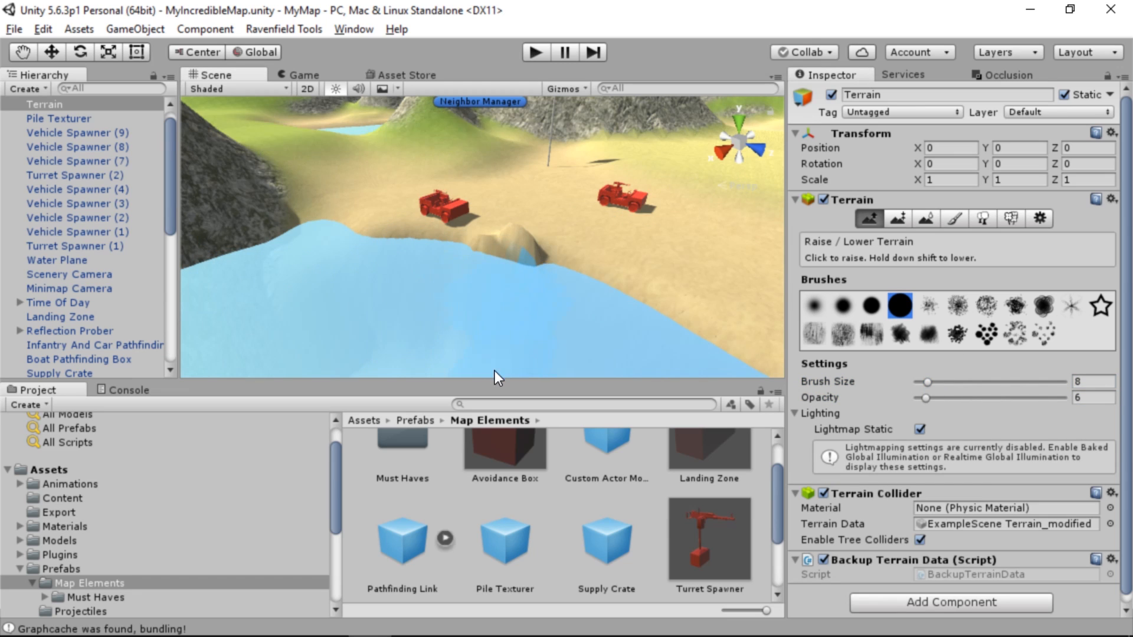
left_click_drag(545, 377, 544, 380)
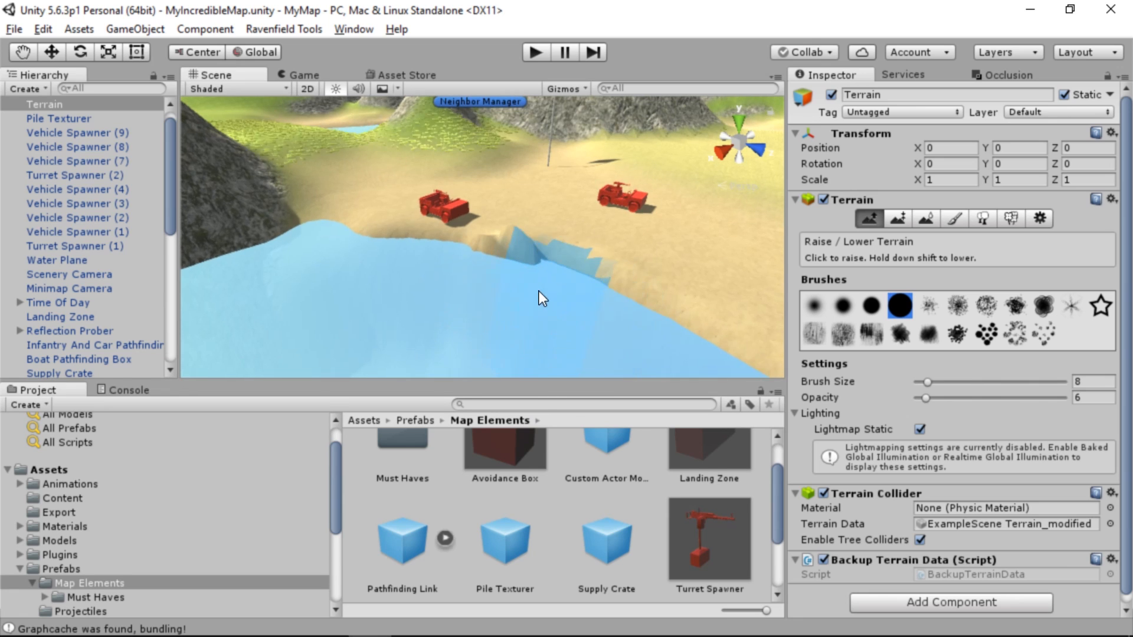
mouse_move(537, 294)
left_mouse_down()
mouse_move(341, 300)
mouse_move(472, 325)
left_mouse_up()
left_click_drag(384, 375, 384, 373)
right_click_drag(392, 351, 422, 279)
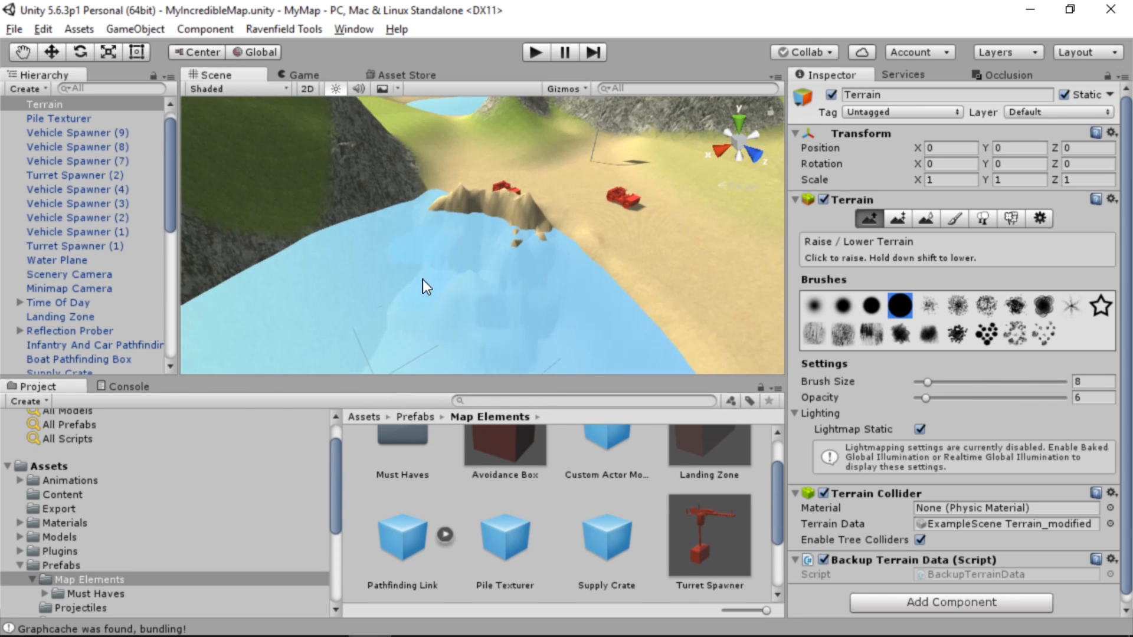
mouse_move(423, 279)
left_mouse_down()
mouse_move(583, 327)
mouse_move(525, 236)
mouse_move(448, 218)
left_mouse_up()
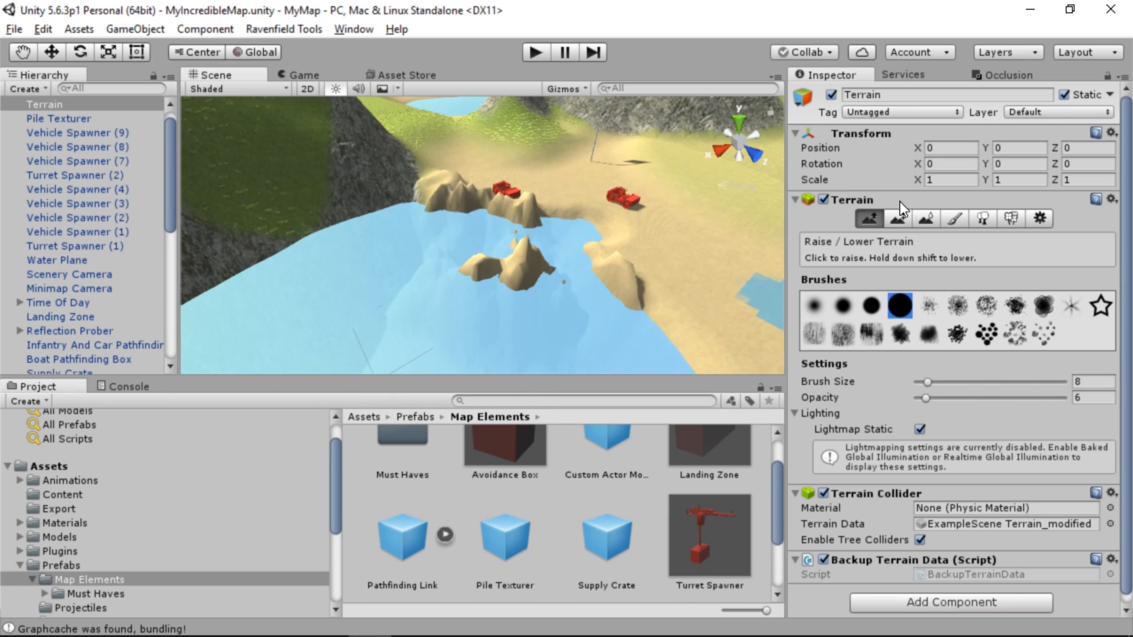
Flatten the mounds standing in the inlet's water using Paint Height with a target height of 2
left_click(897, 218)
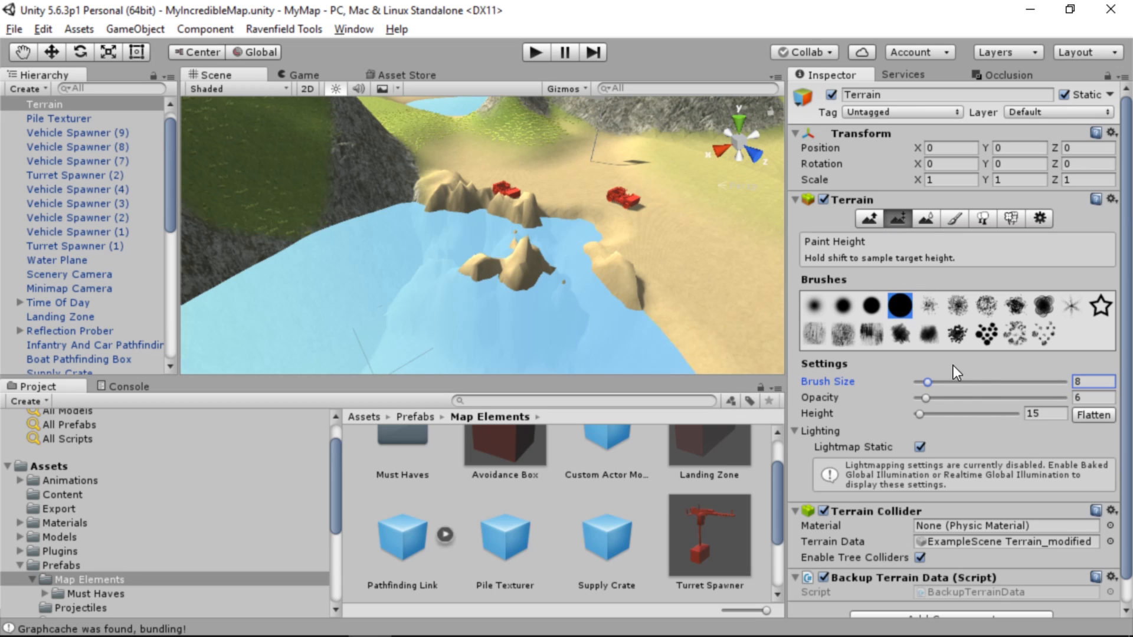
left_click(1051, 416)
type("2")
mouse_move(532, 268)
left_mouse_down()
mouse_move(519, 246)
mouse_move(488, 296)
mouse_move(491, 273)
left_mouse_up()
Adjust the Paint Height target to 10 and paint the inlet's edge in front of the vehicles
left_click(1041, 416)
type("5")
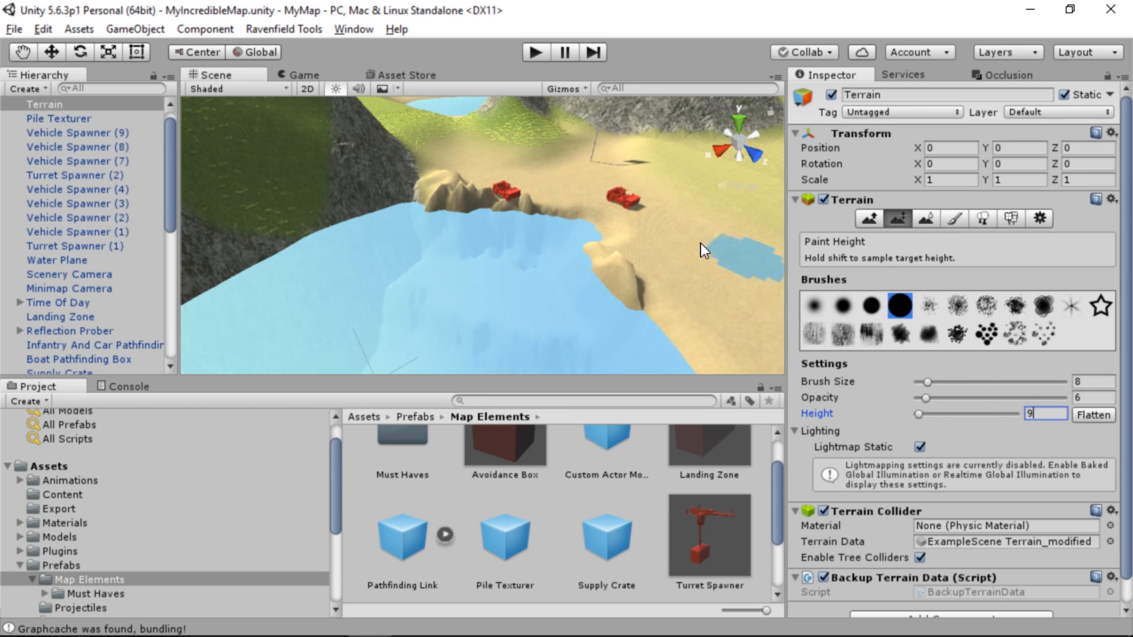
left_click(1046, 416)
type("9")
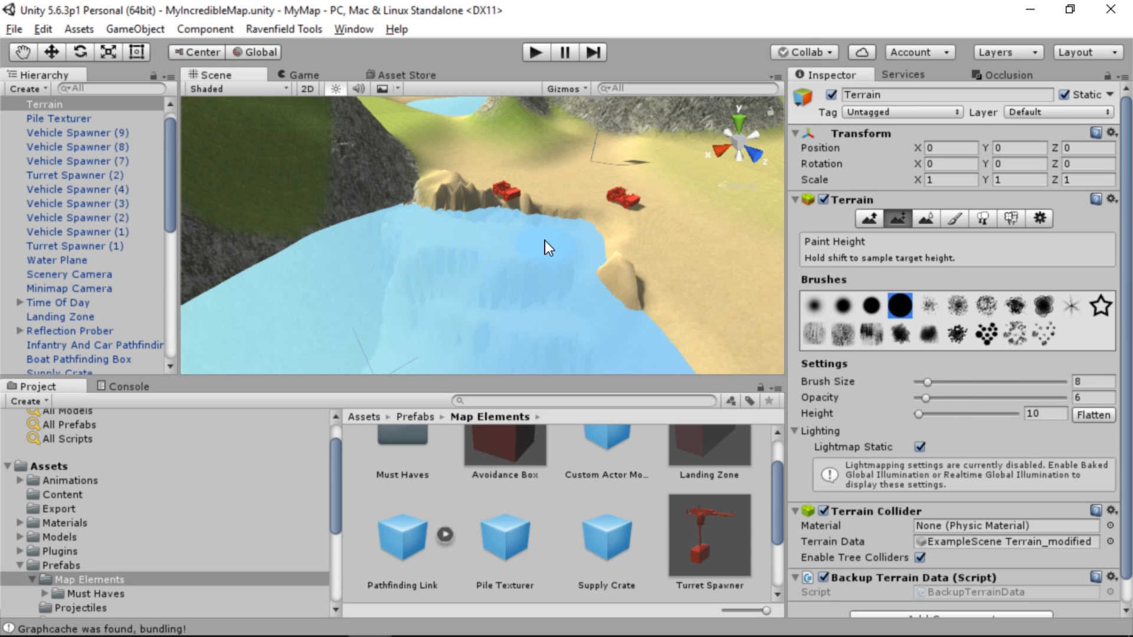
left_click_drag(544, 240, 614, 248)
Level the shore in front of the two vehicles at height 11 and paint the inlet's edge at height 10
left_click(1051, 414)
type("11")
mouse_move(446, 227)
left_mouse_down()
mouse_move(518, 218)
mouse_move(421, 207)
mouse_move(786, 359)
left_mouse_up()
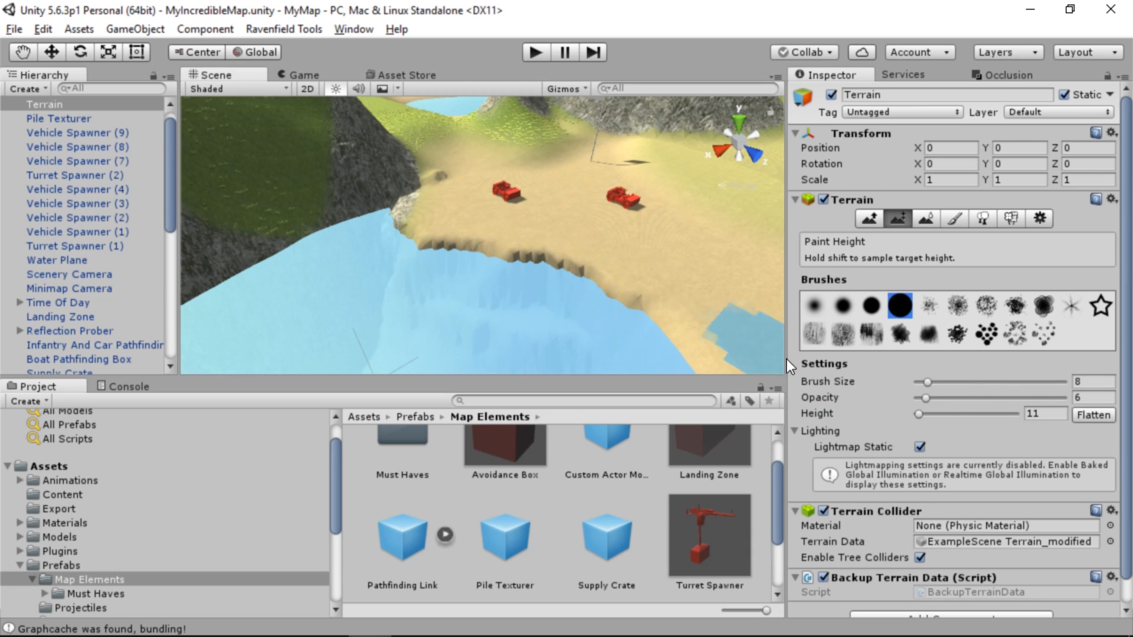
left_click(1045, 414)
left_click_drag(605, 293, 435, 300)
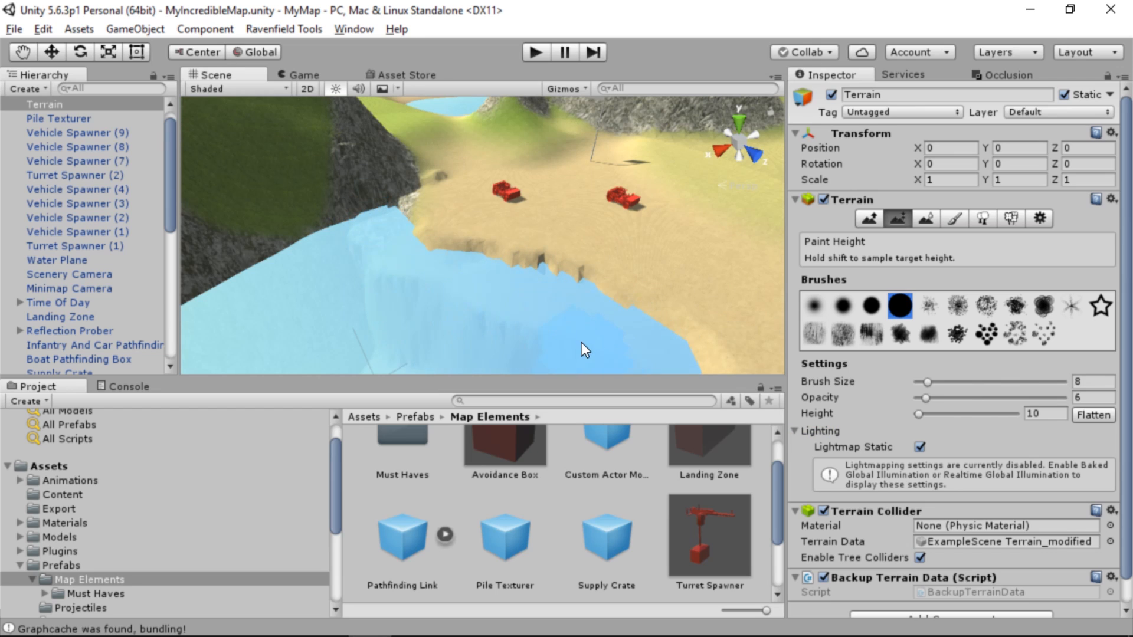
left_click_drag(454, 304, 829, 345)
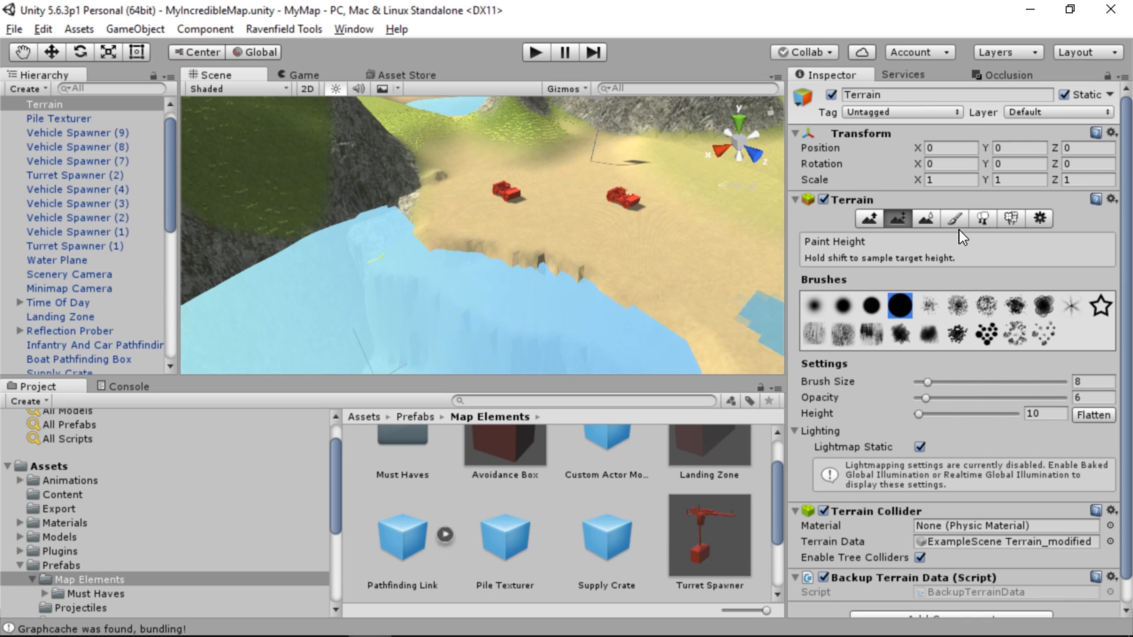
Smooth the jagged inlet shoreline beside the vehicles and the rocky hill using Smooth Height
left_click(926, 219)
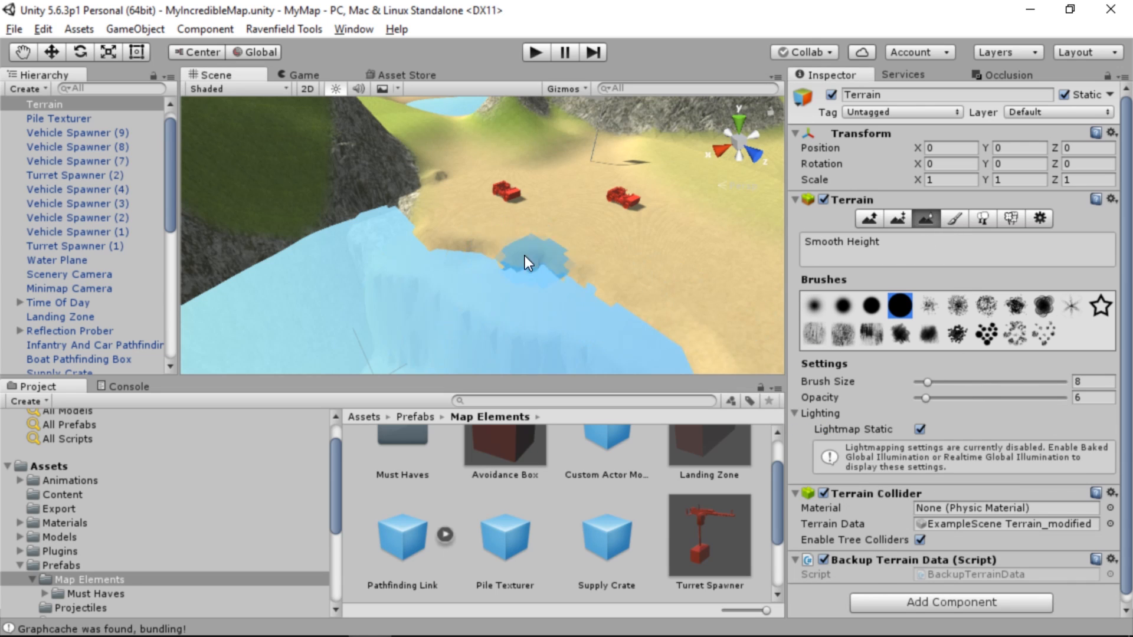
left_click_drag(524, 256, 518, 265)
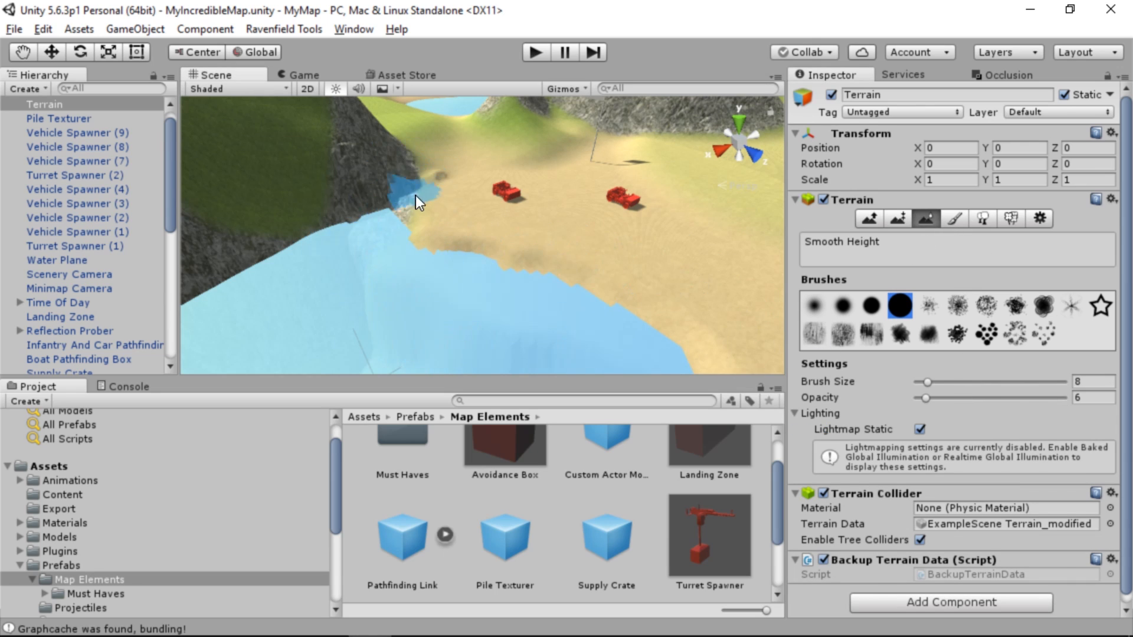
left_click_drag(416, 196, 530, 235)
mouse_move(626, 249)
right_mouse_down()
mouse_move(445, 305)
mouse_move(546, 258)
mouse_move(554, 276)
right_mouse_up()
mouse_move(589, 314)
right_mouse_down()
mouse_move(461, 217)
mouse_move(531, 248)
mouse_move(599, 254)
mouse_move(508, 228)
mouse_move(372, 299)
mouse_move(307, 283)
mouse_move(279, 232)
mouse_move(720, 255)
right_mouse_up()
Carve a water channel through the grassy coastal hill near the walled enclosure using Paint Height at brush size 20 and height 5
left_click(872, 220)
left_click(897, 219)
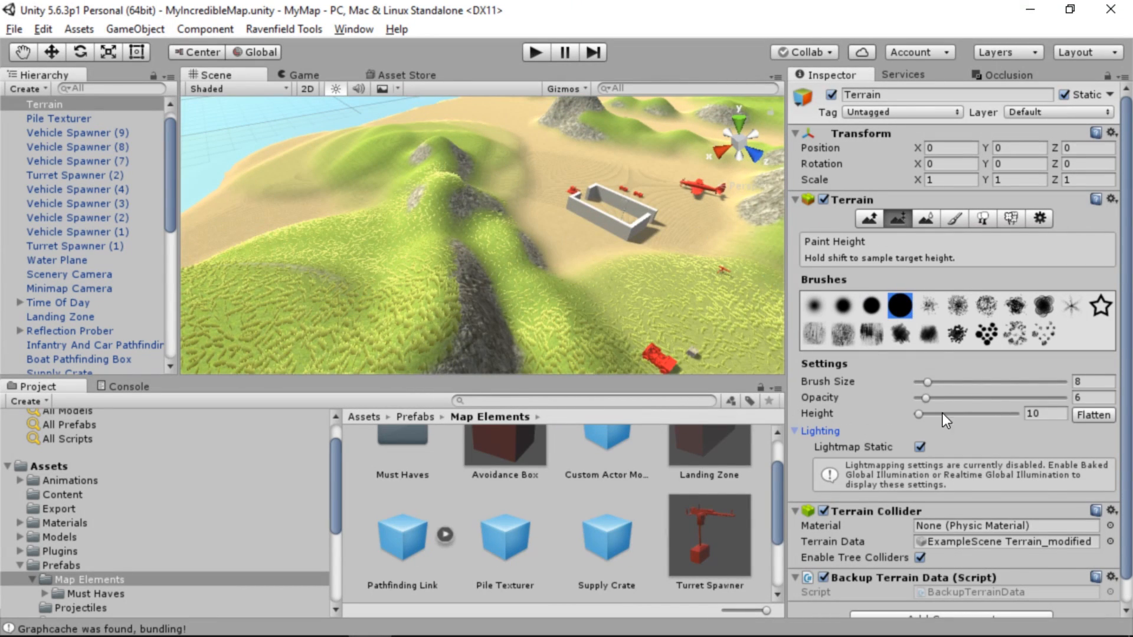
left_click_drag(928, 382, 945, 383)
mouse_move(666, 253)
right_mouse_down()
mouse_move(581, 248)
mouse_move(472, 278)
right_mouse_up()
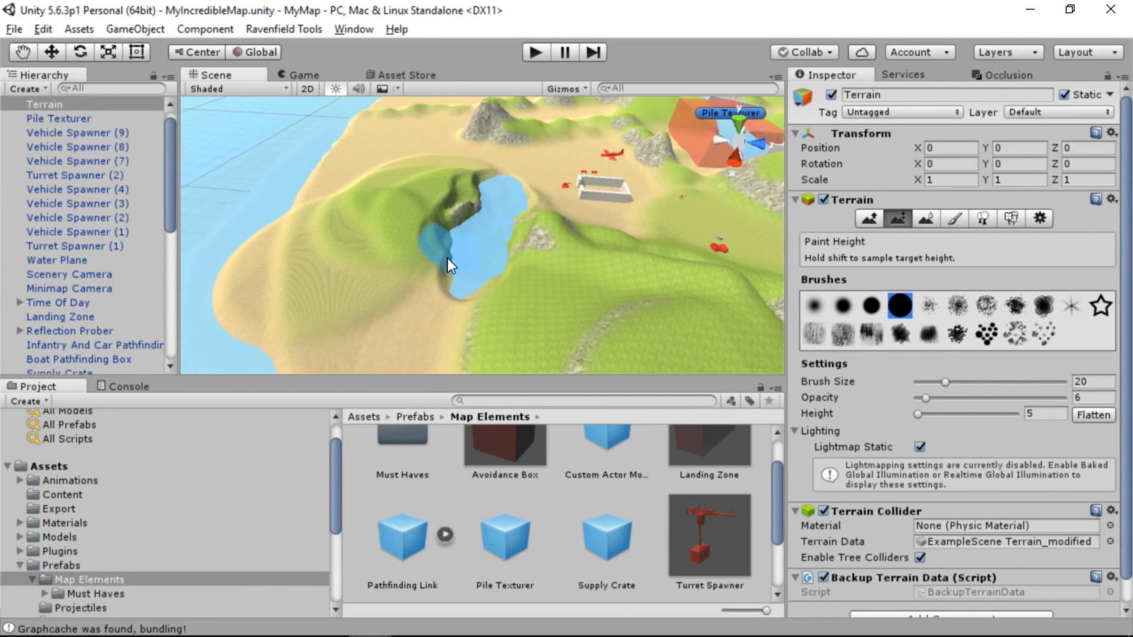
mouse_move(447, 257)
left_mouse_down()
mouse_move(306, 292)
mouse_move(366, 328)
left_mouse_up()
mouse_move(366, 328)
right_mouse_down()
mouse_move(397, 314)
mouse_move(416, 261)
right_mouse_up()
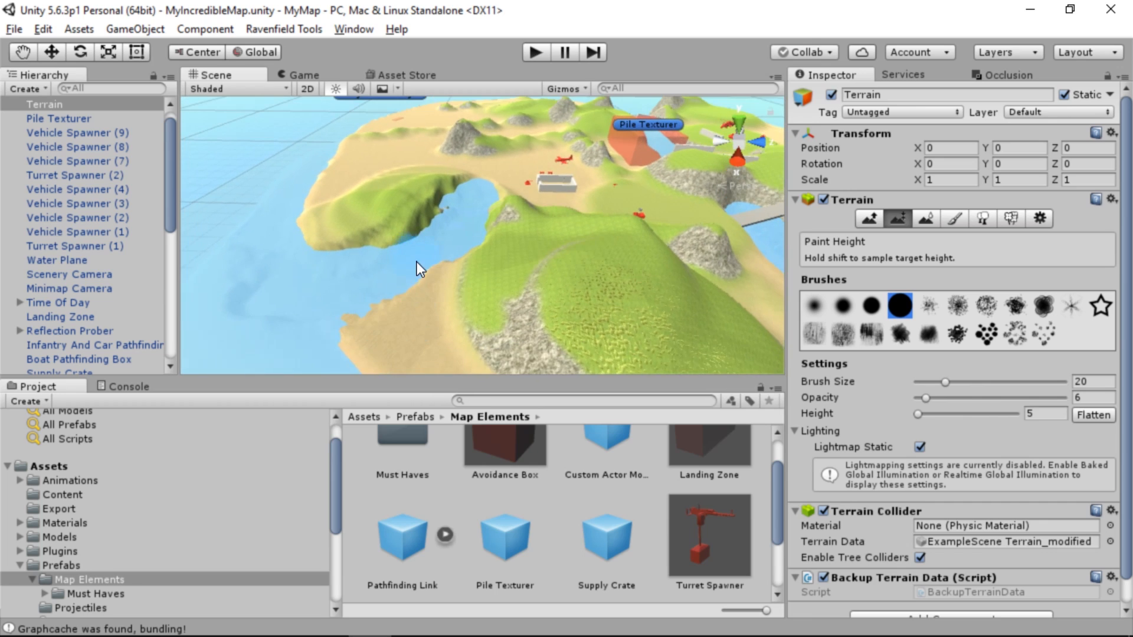
Paint away the sandy coast and the land neck joining the grassy headland to the main island at height 5
left_click_drag(417, 262, 374, 392)
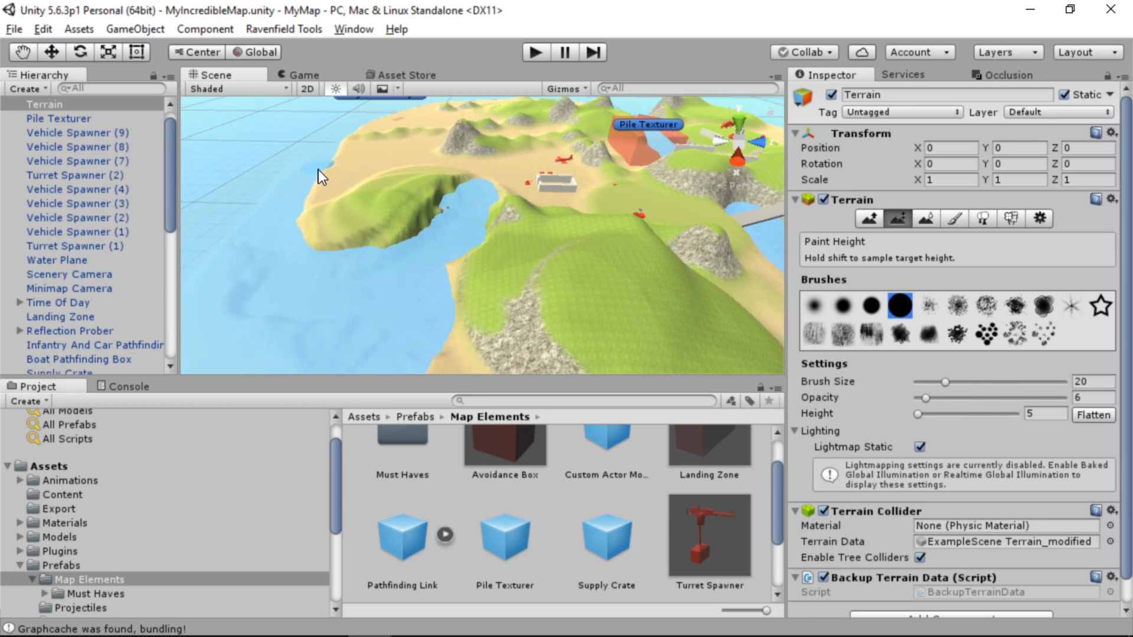
mouse_move(327, 194)
left_mouse_down()
mouse_move(363, 160)
mouse_move(348, 162)
left_mouse_up()
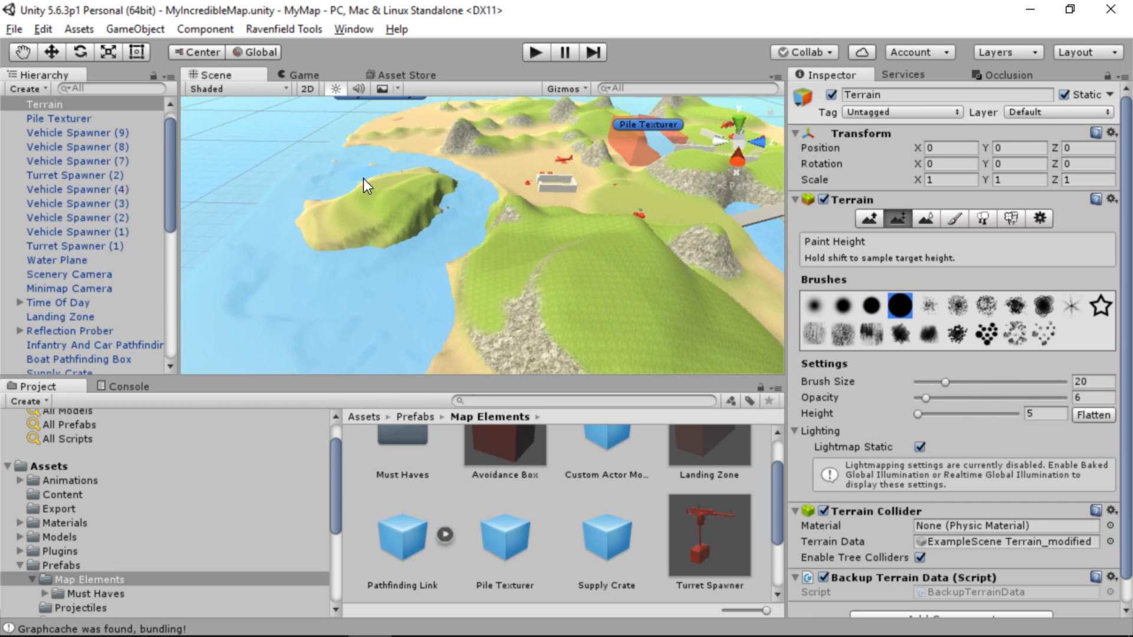
right_click_drag(293, 247, 531, 263)
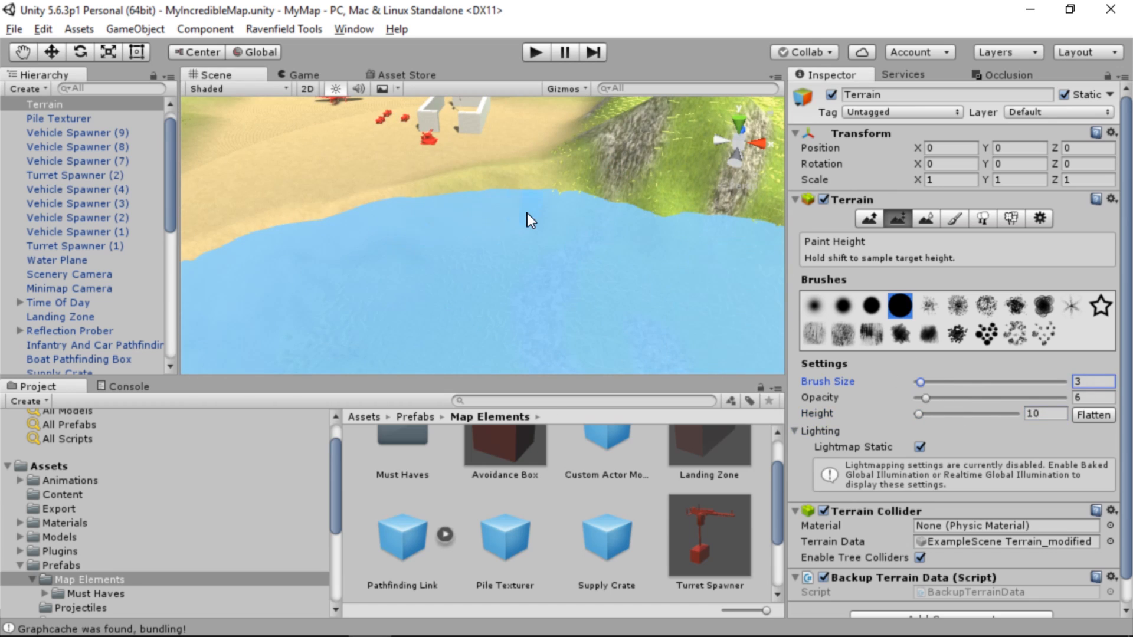
Repaint the shoreline near the walled enclosure and turret using Paint Height at brush size 3 with target heights 10 and 11
right_click_drag(472, 221, 546, 222)
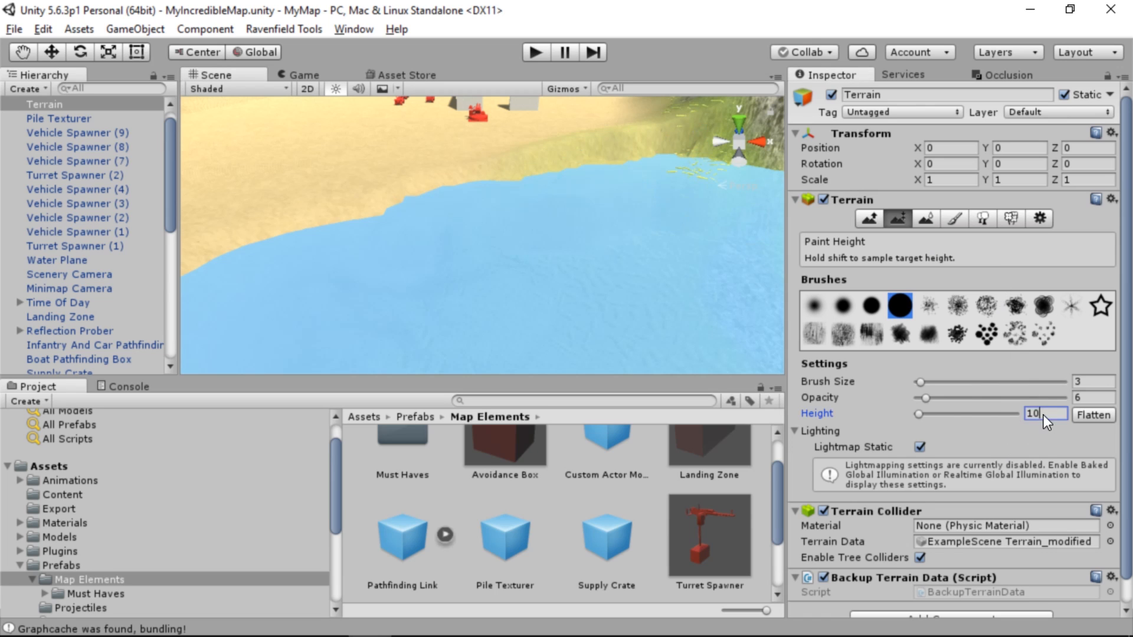
right_click_drag(556, 230, 649, 158)
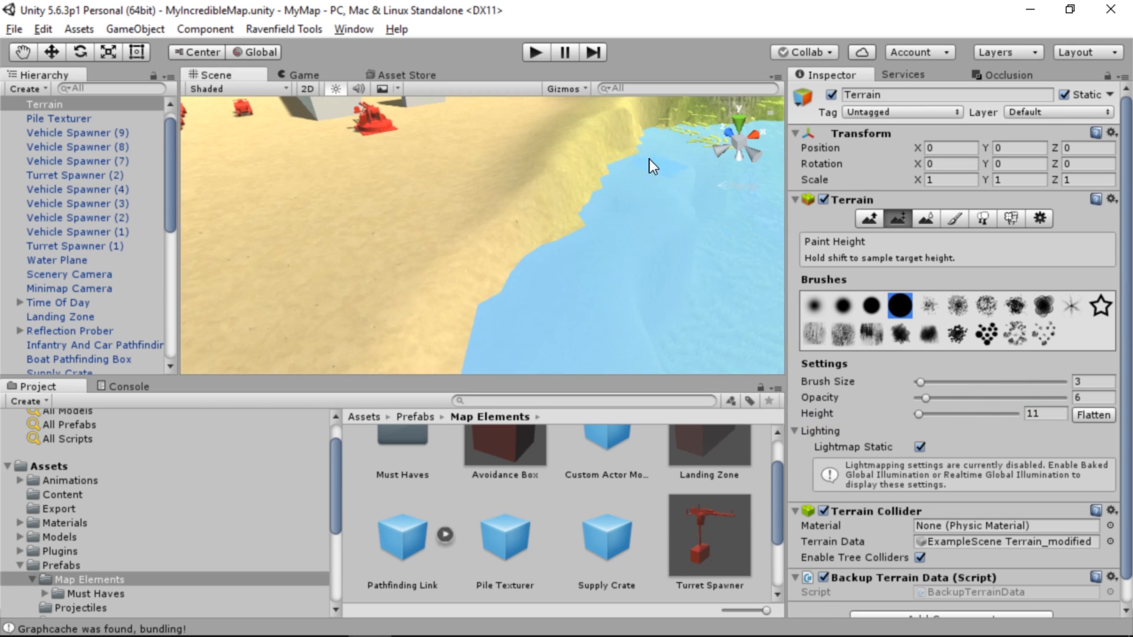
mouse_move(540, 206)
left_mouse_down()
mouse_move(458, 243)
mouse_move(613, 112)
mouse_move(632, 112)
mouse_move(574, 155)
left_mouse_up()
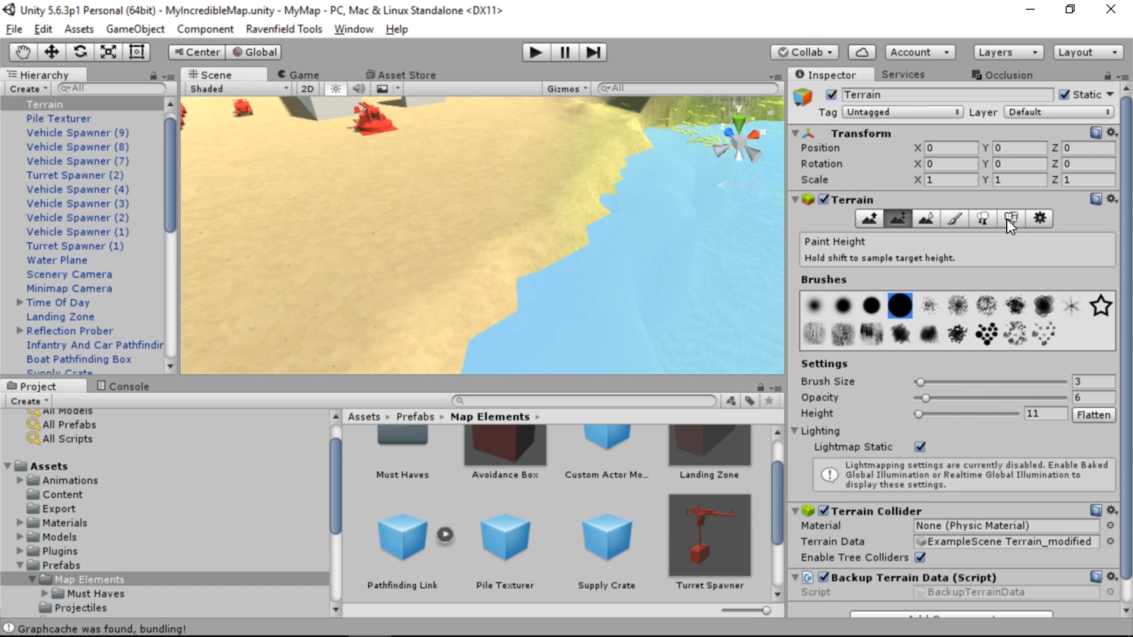
Smooth the shoreline near the walled enclosure using Smooth Height at brush size 26 and opacity 36
left_click(926, 218)
left_click_drag(920, 381, 953, 383)
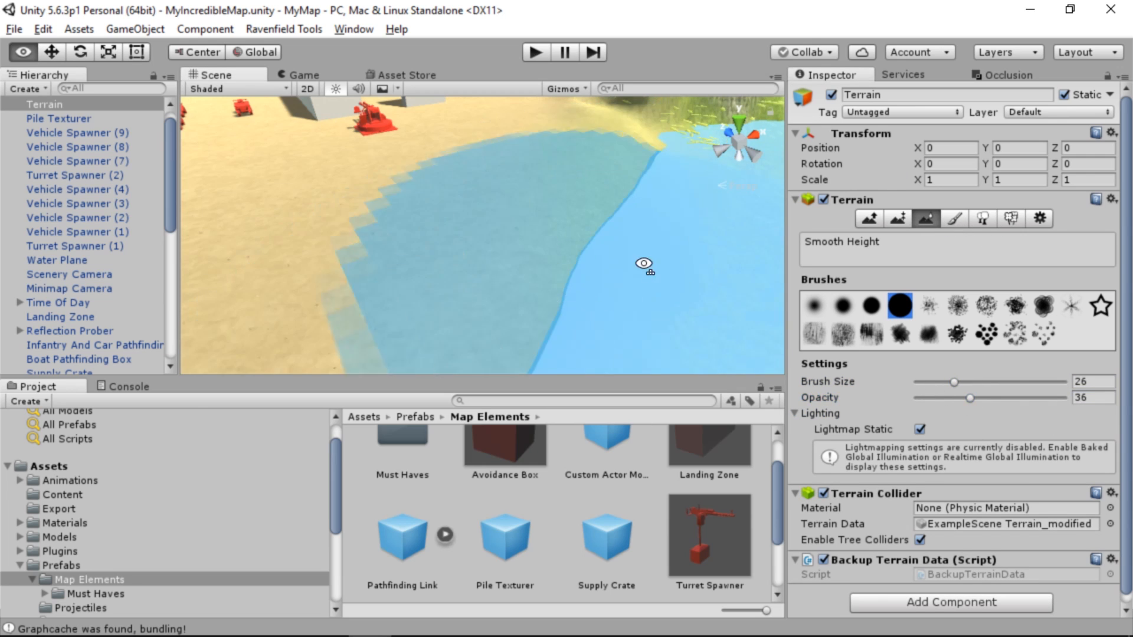
scroll(643, 264, "down", 5)
right_click_drag(654, 265, 260, 247)
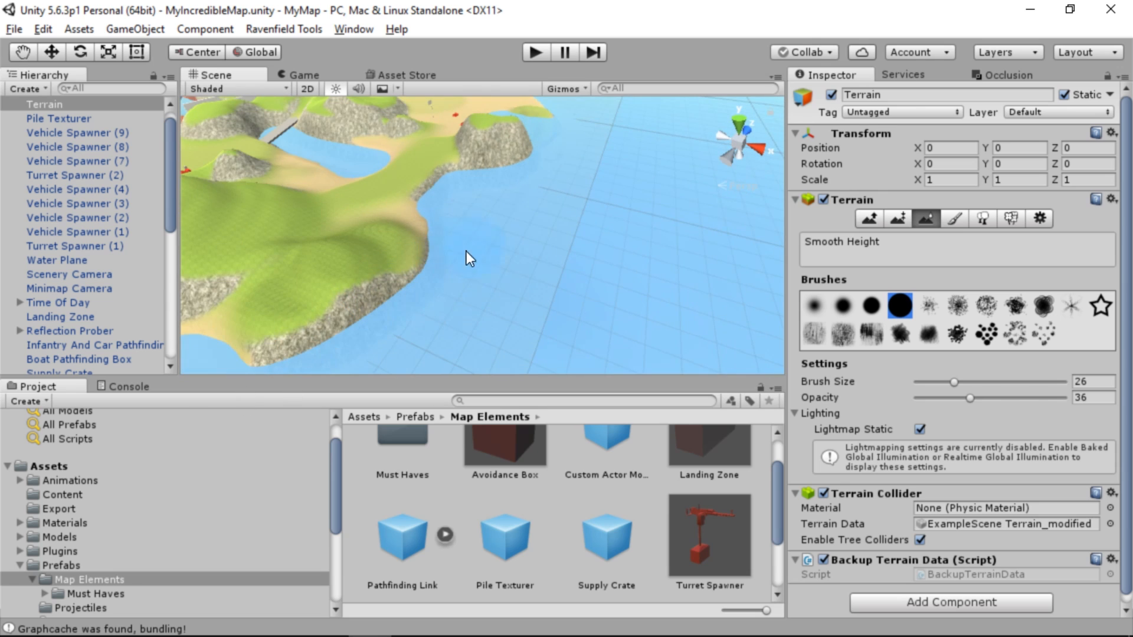
Smooth the inlet's shore beside the two vehicles and the adjoining slope of the rocky hill
scroll(519, 241, "up", 4)
right_click_drag(523, 241, 253, 253)
left_click_drag(405, 233, 371, 245)
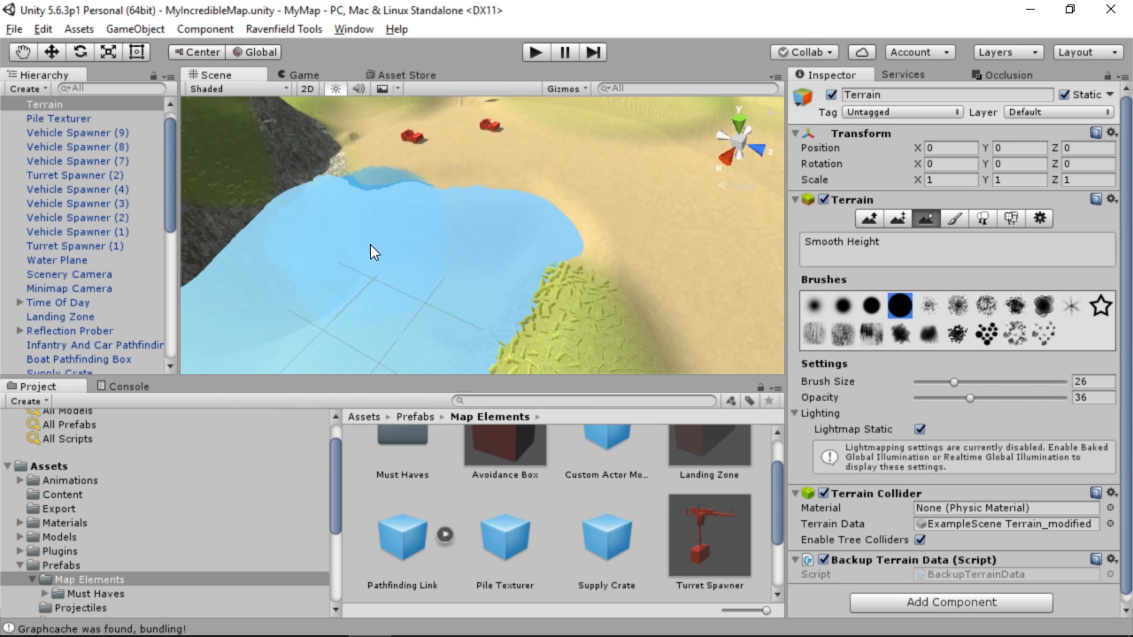
mouse_move(440, 347)
right_mouse_down()
mouse_move(531, 253)
mouse_move(458, 256)
mouse_move(472, 256)
right_mouse_up()
key("w")
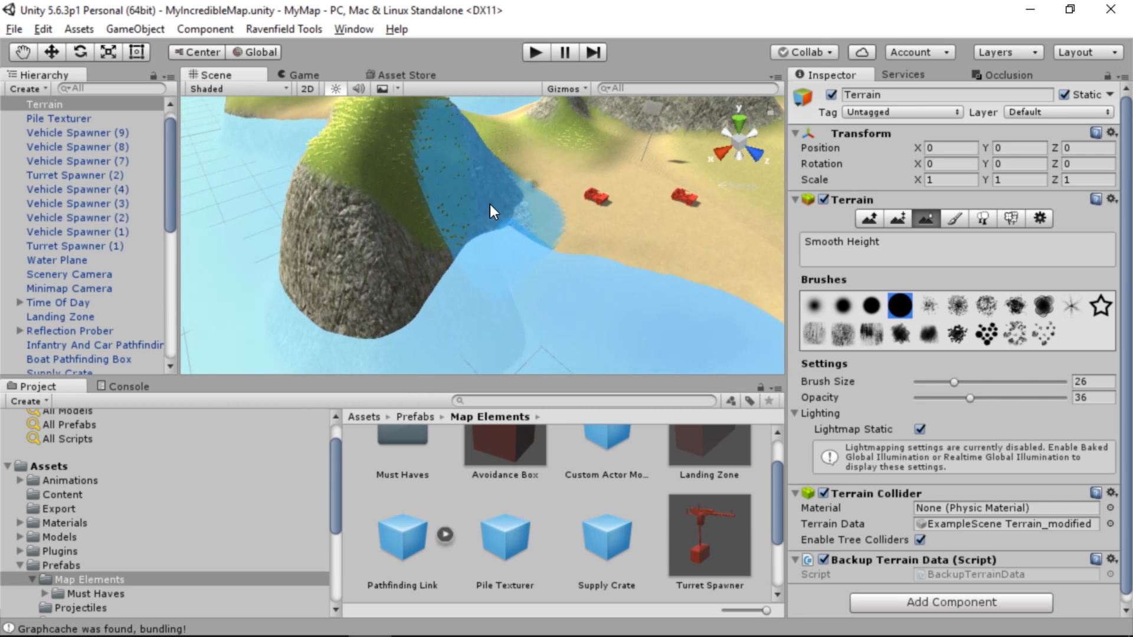
mouse_move(550, 293)
right_mouse_down()
mouse_move(551, 253)
mouse_move(514, 212)
right_mouse_up()
key("s")
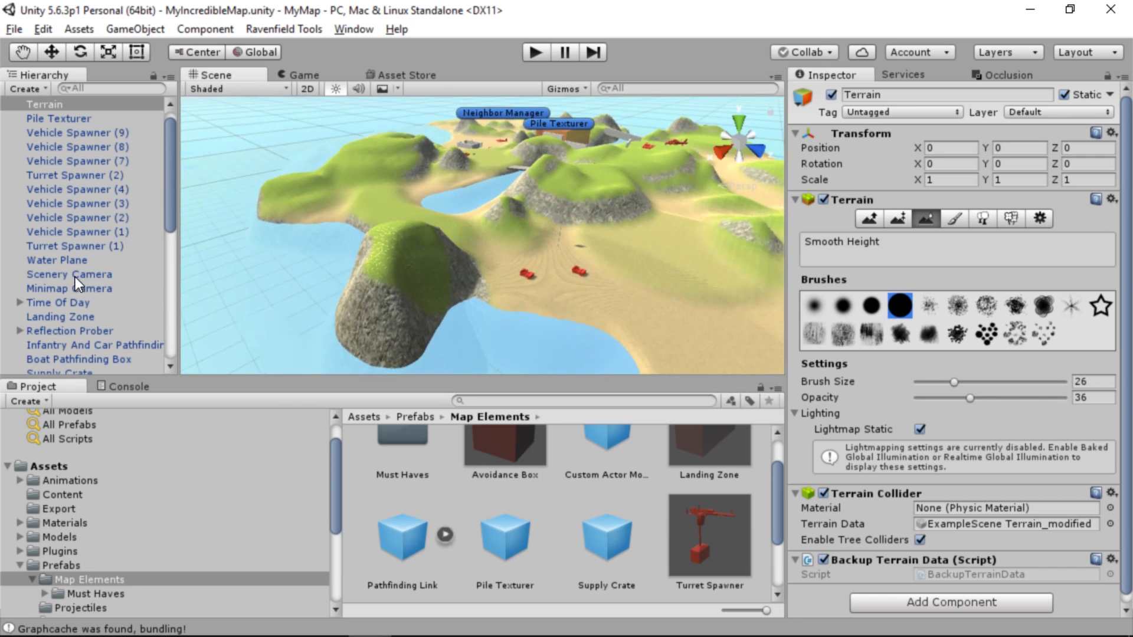
Reapply the Pile Texturer's texture to the reshaped terrain
scroll(73, 275, "up", 1)
left_click(88, 130)
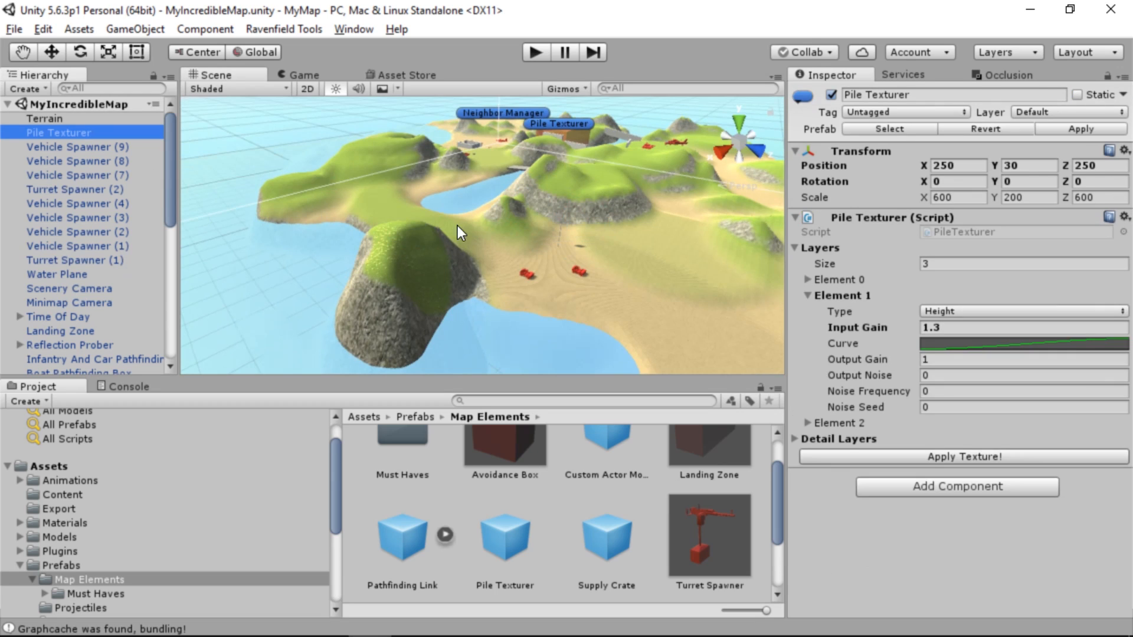
left_click(926, 460)
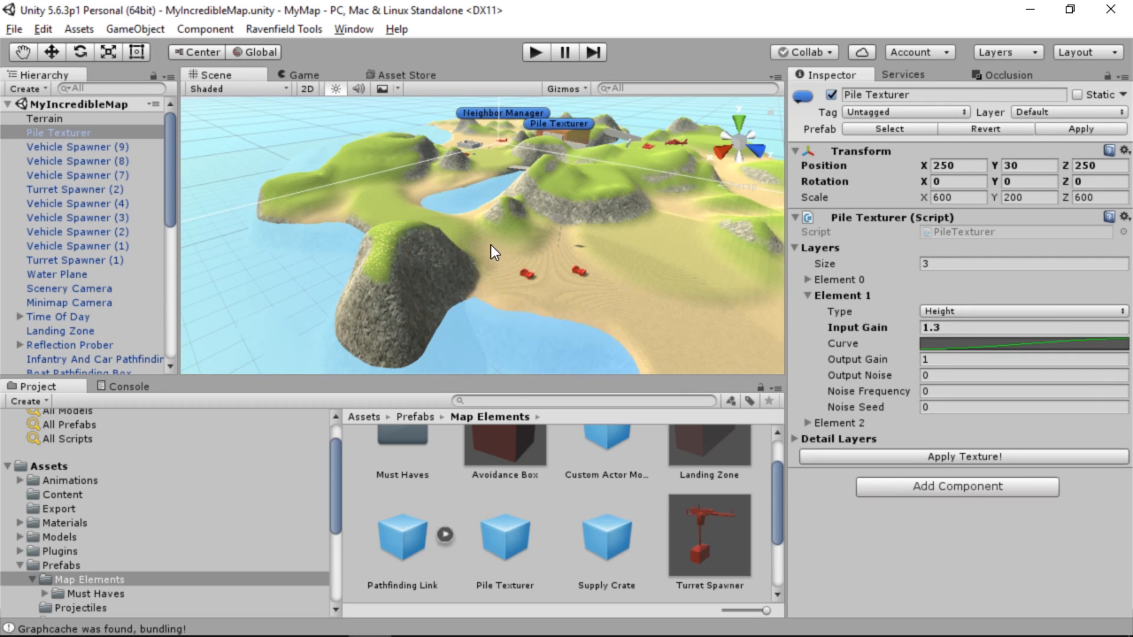
Move Landing Zone (1) from the sandy peninsula to the waterline near the walled enclosure, at about X 304.6 and Z 162.2
key("w")
right_click_drag(491, 245, 289, 195)
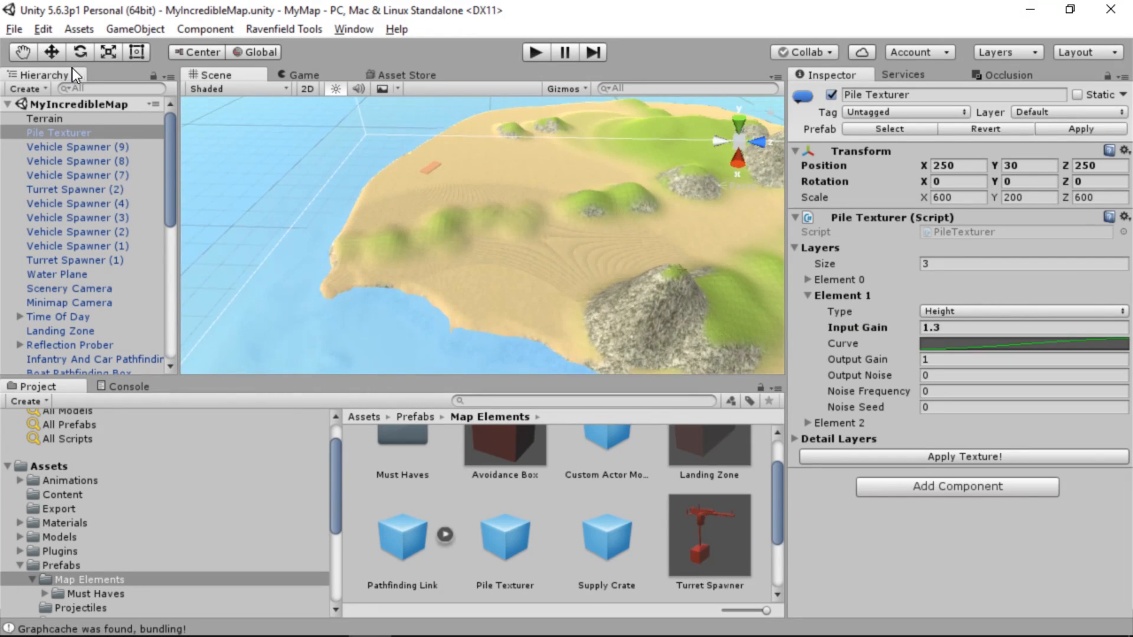
left_click(435, 169)
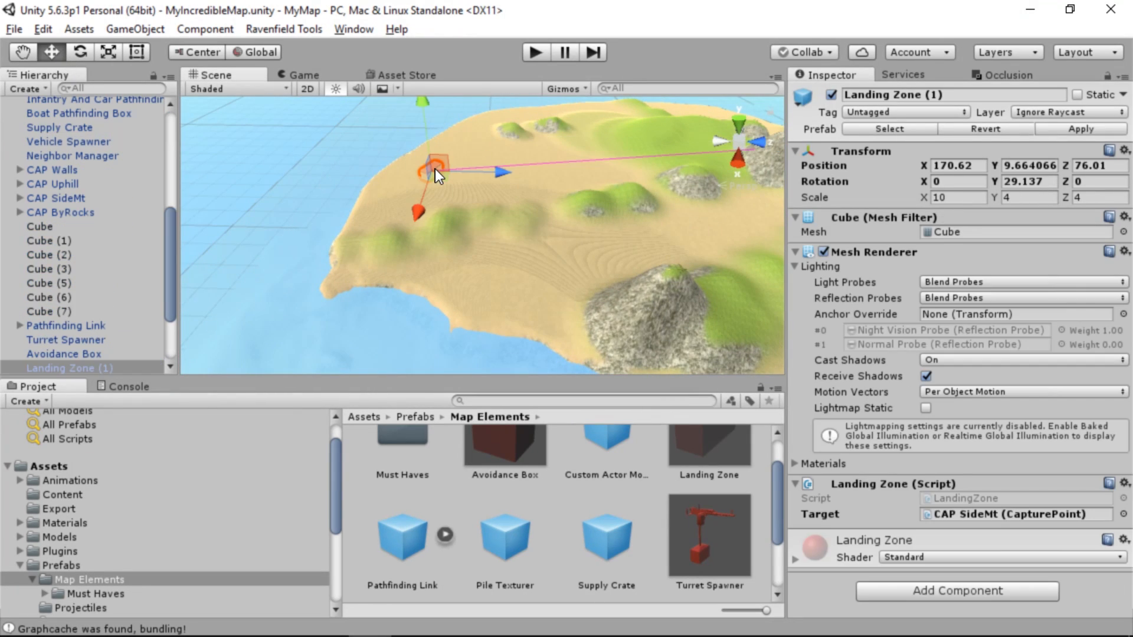
left_click_drag(357, 229, 720, 314, "alt")
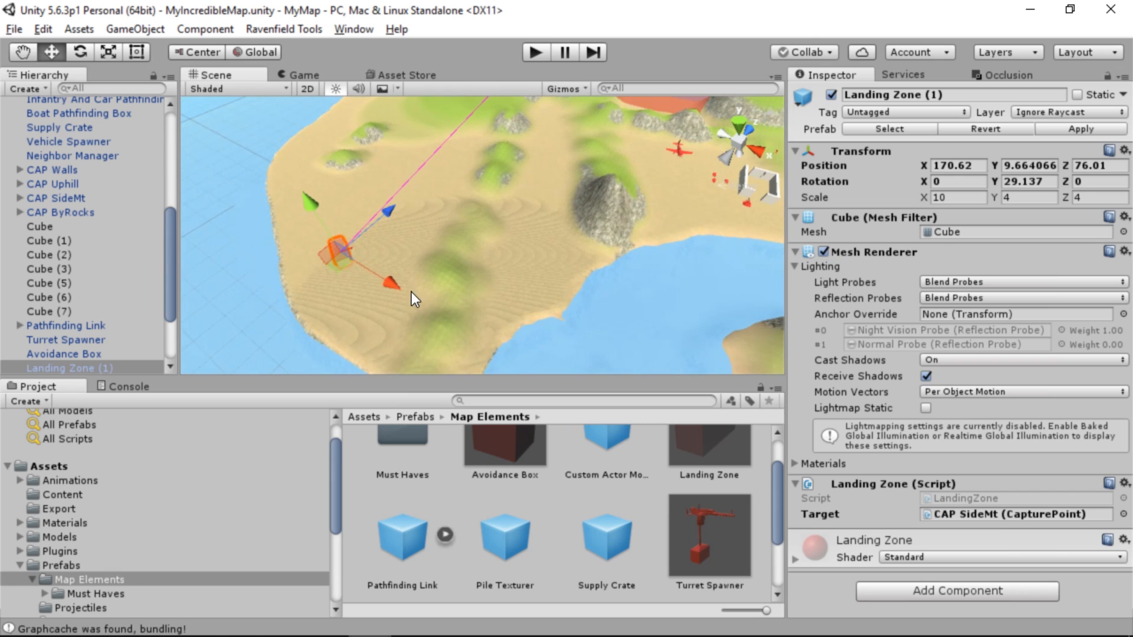
left_click_drag(339, 268, 749, 253)
right_click_drag(746, 251, 723, 188)
key("d")
key("w")
left_click_drag(455, 253, 466, 231)
right_click_drag(466, 231, 467, 325)
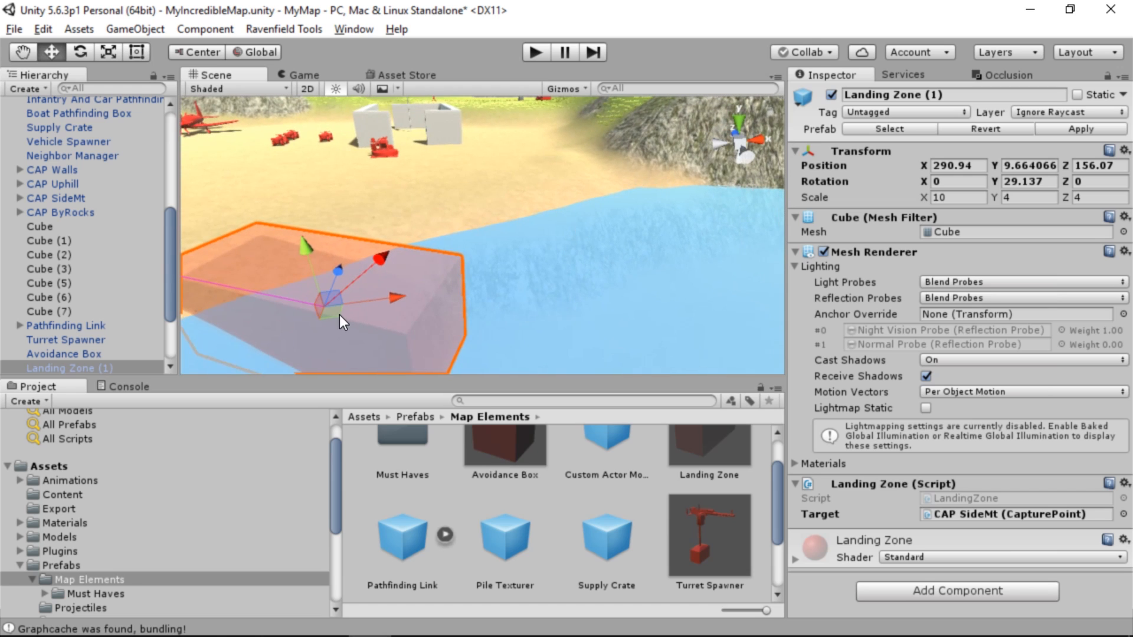
left_click_drag(339, 316, 585, 218)
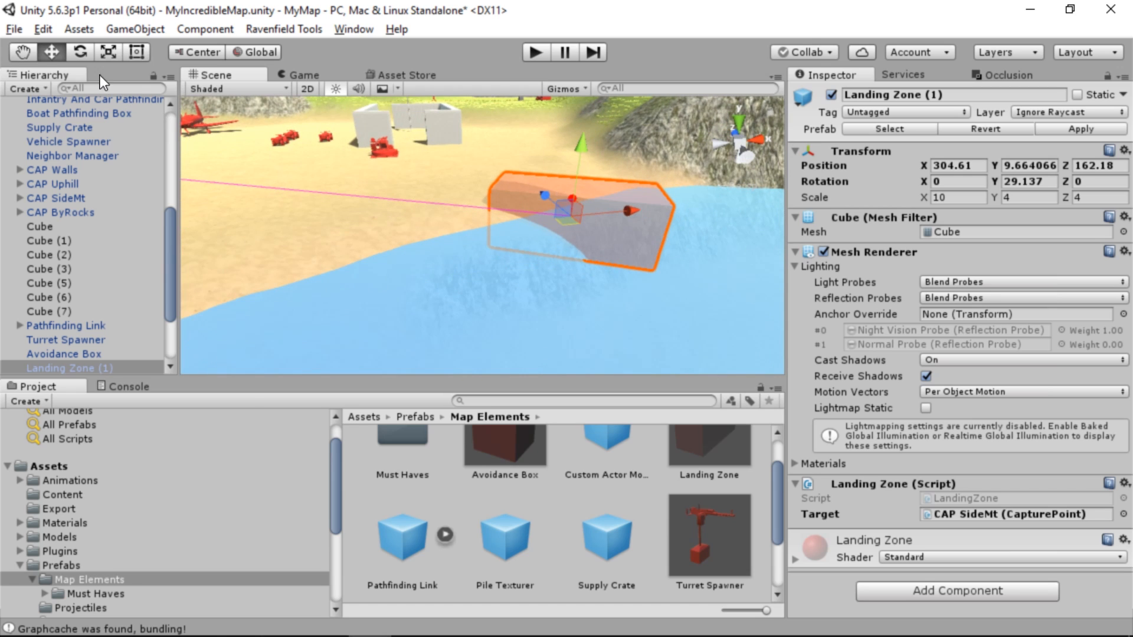
Rotate Landing Zone (1) to about -19.6 degrees in Y along the shoreline and enlarge it to about 18.6 by 6.5
key("e")
left_click_drag(554, 253, 664, 343)
key("t")
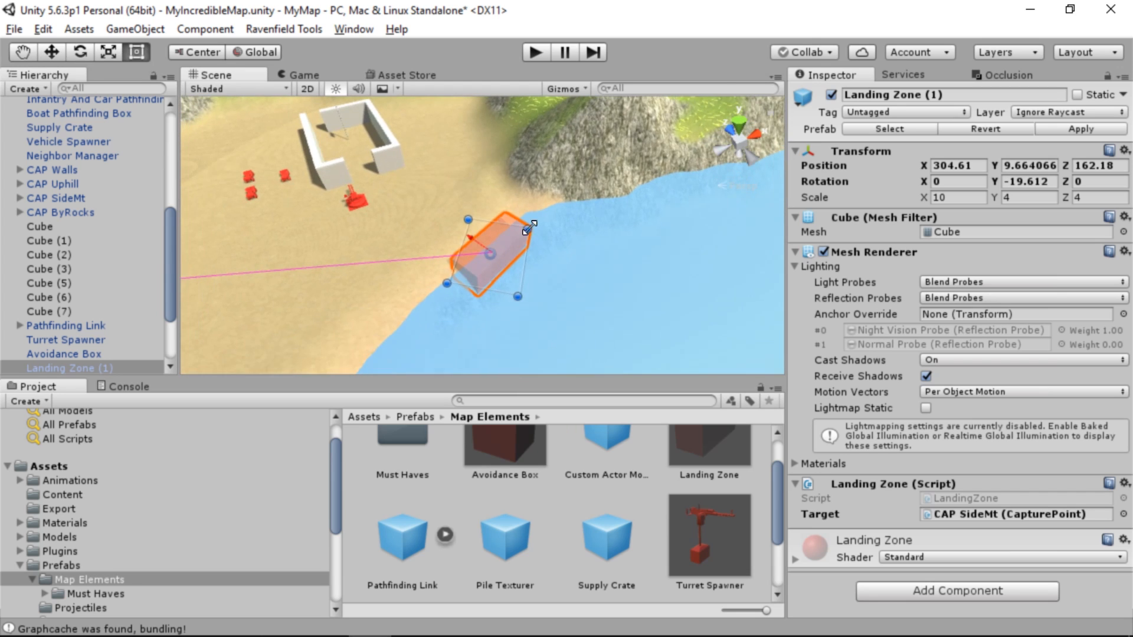
left_click_drag(530, 222, 558, 211)
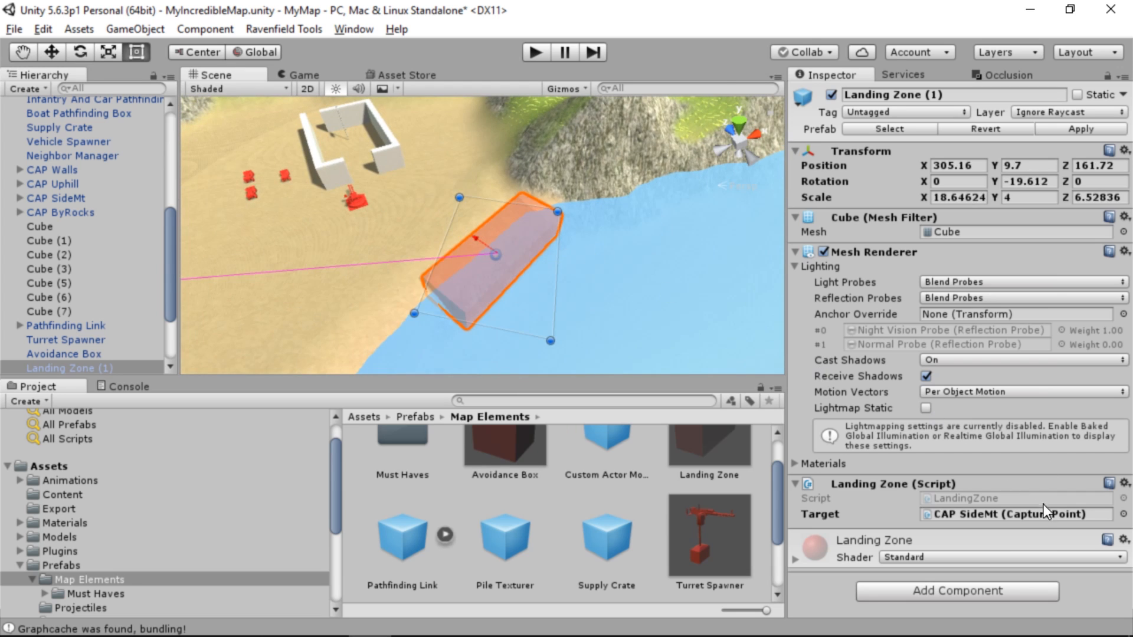
Set the target capture point of Landing Zone (1) to CAP Walls
left_click(1123, 514)
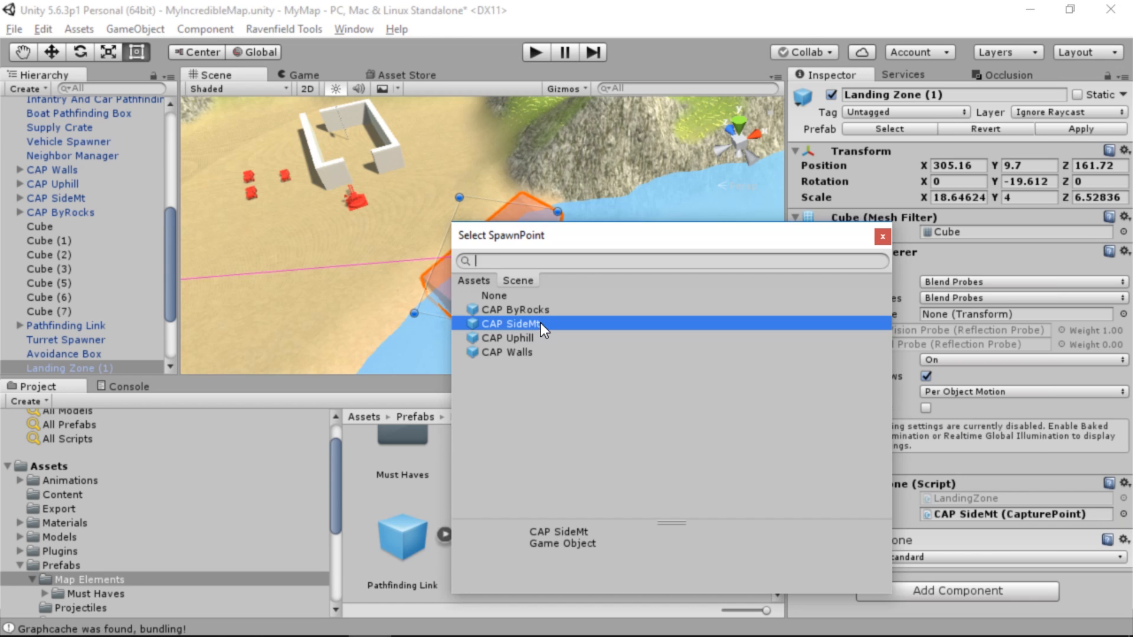
double_click(525, 356)
right_click_drag(524, 307, 548, 266)
Place a vehicle spawner of type Rhib in the water beside Landing Zone (1), at about X 292 and Z 155
scroll(421, 518, "down", 2)
left_click_drag(534, 415, 574, 328)
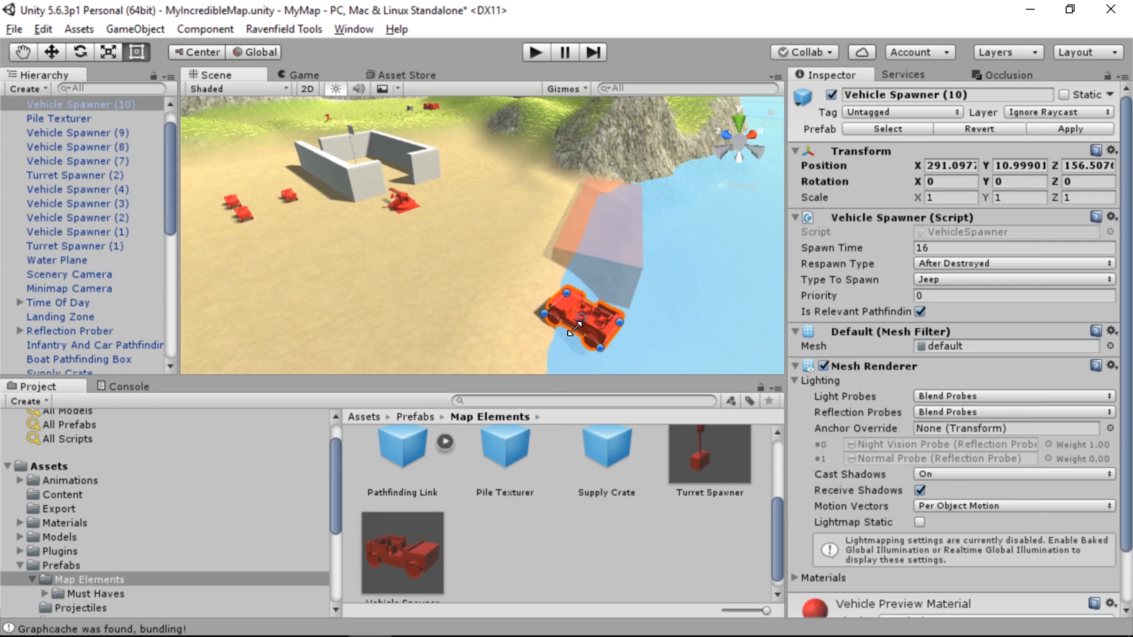
left_click(973, 279)
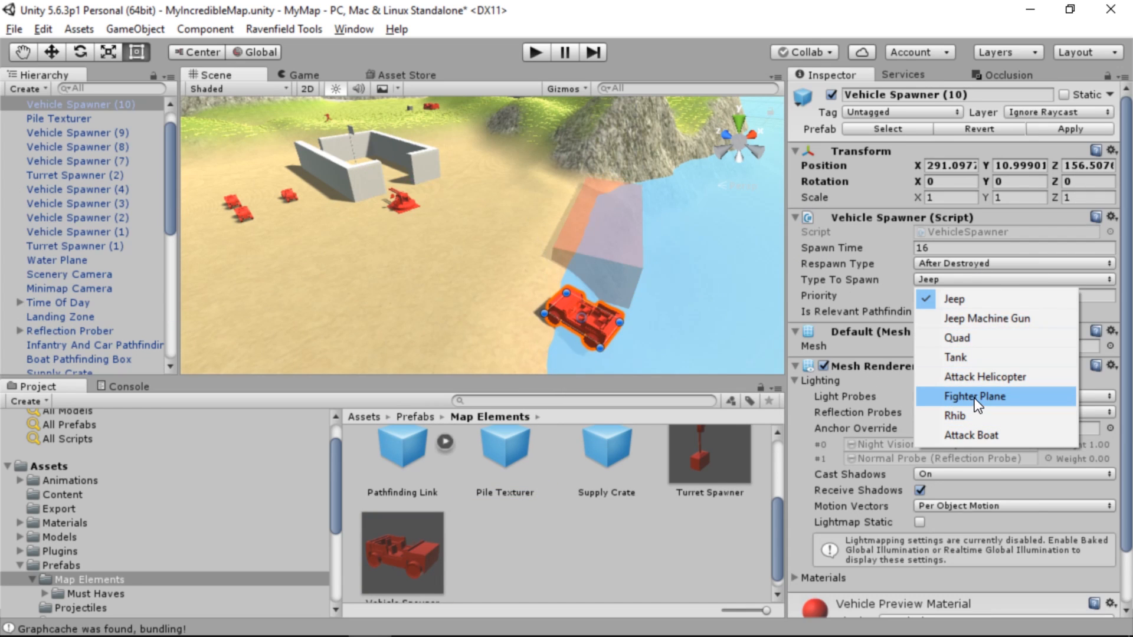
left_click(975, 417)
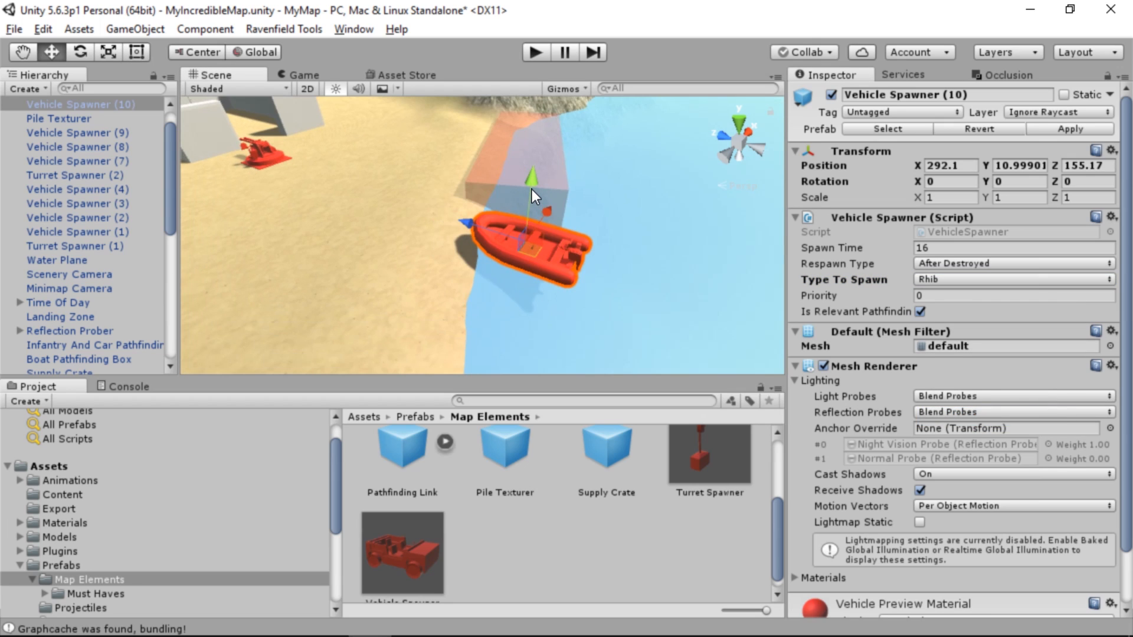
left_click_drag(532, 190, 533, 203)
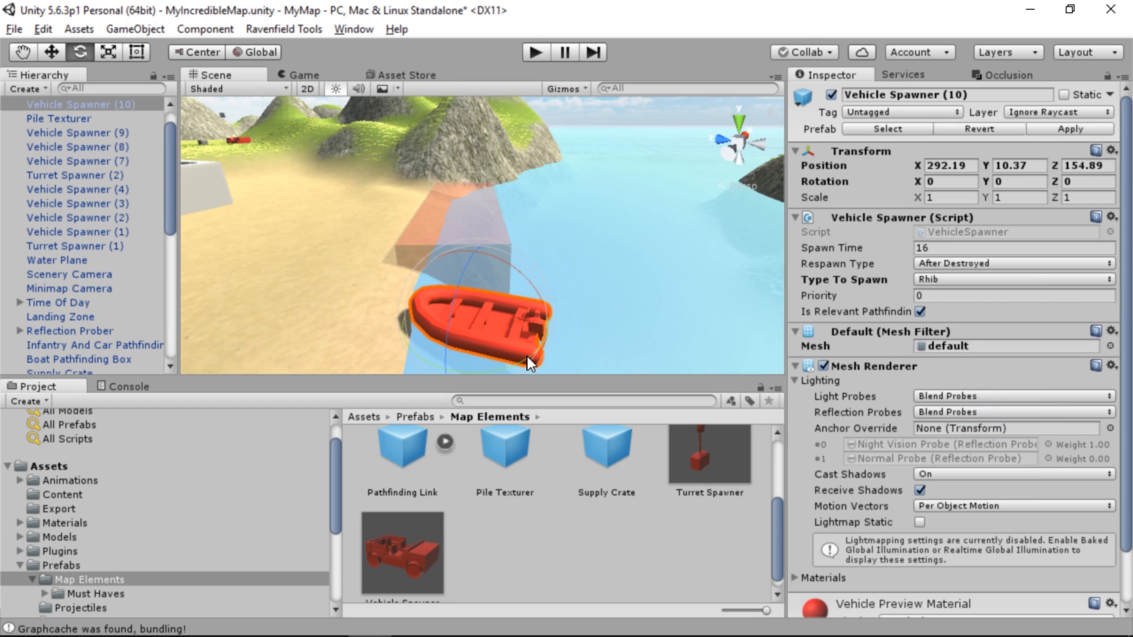
Find the original Landing Zone by searching for "land" and move it to about X 436.9, Y 24.7, Z 266.2
left_click_drag(555, 354, 355, 346)
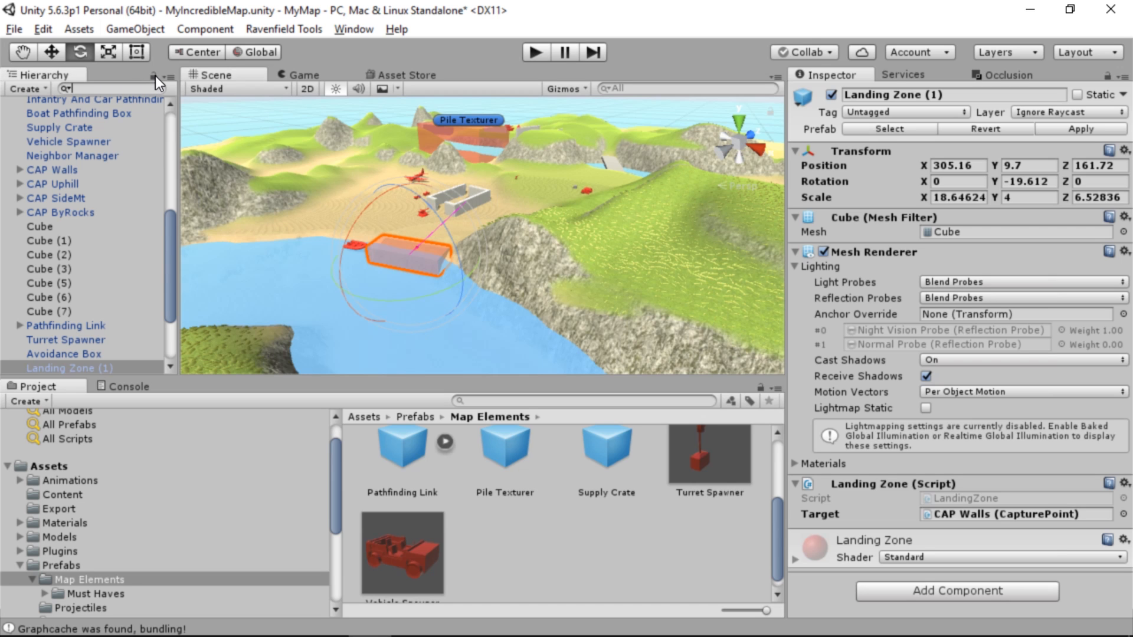
type("land")
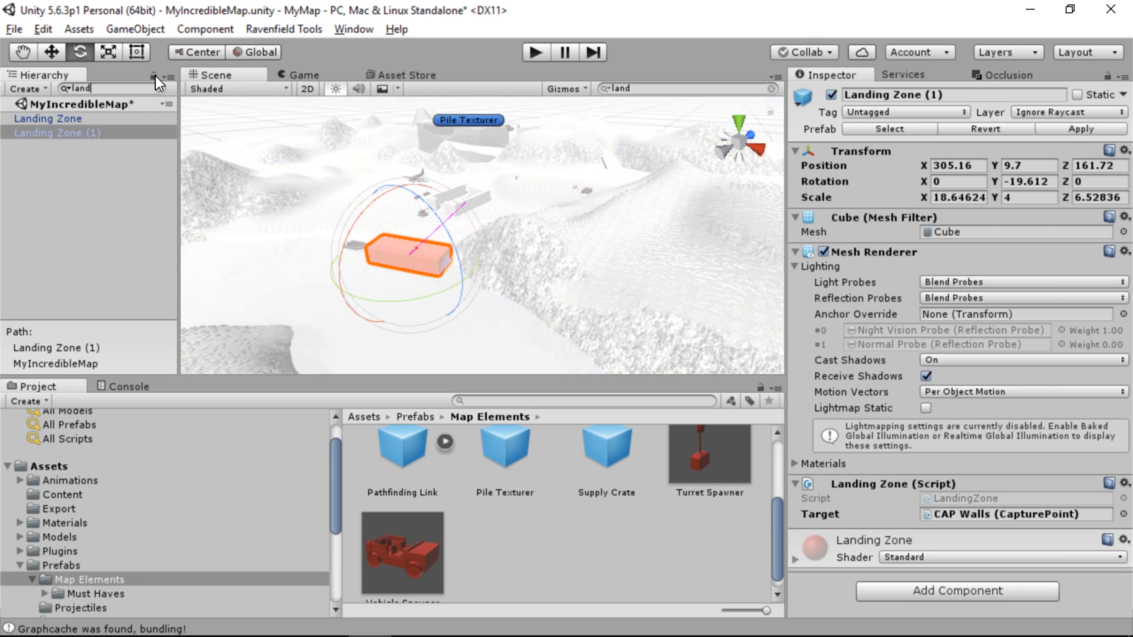
double_click(65, 116)
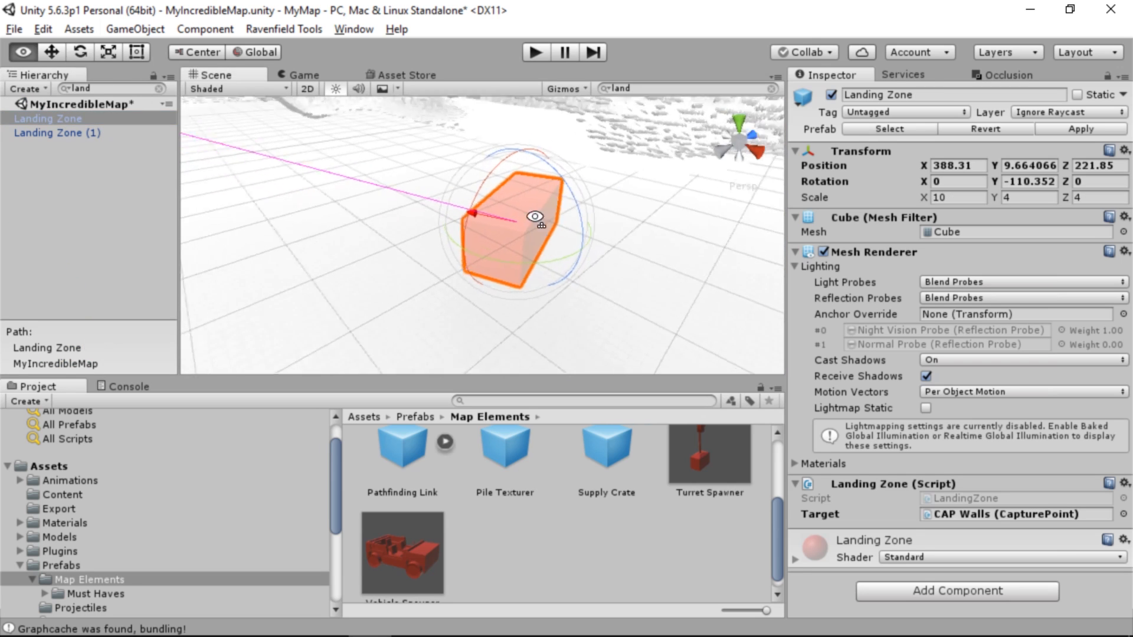
left_click_drag(531, 218, 420, 321, "alt")
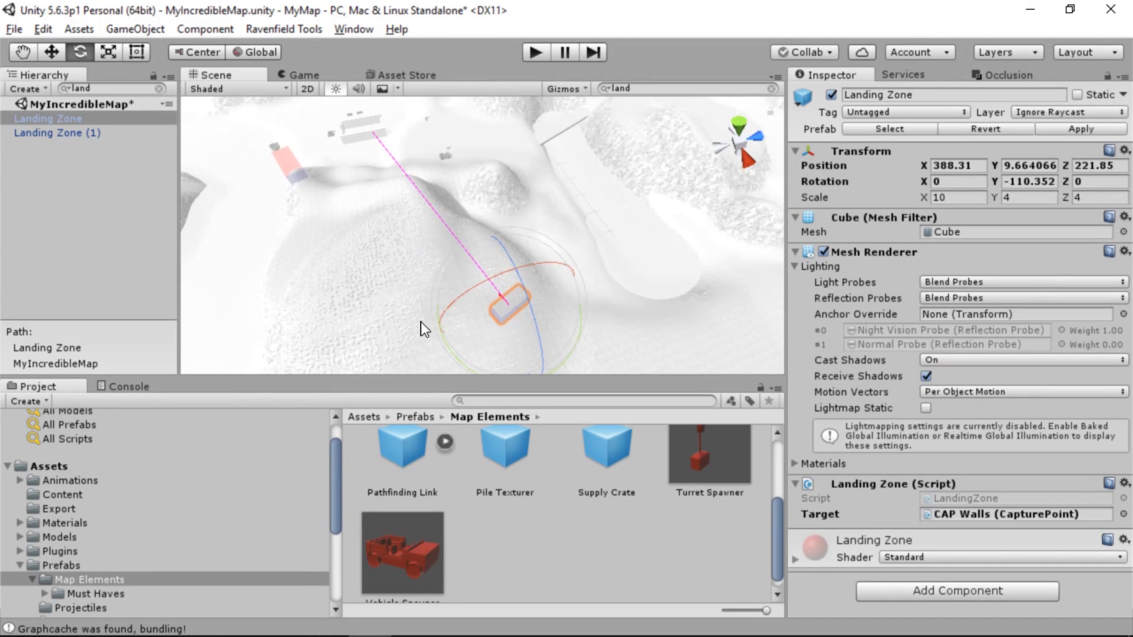
left_click_drag(549, 285, 488, 274, "alt")
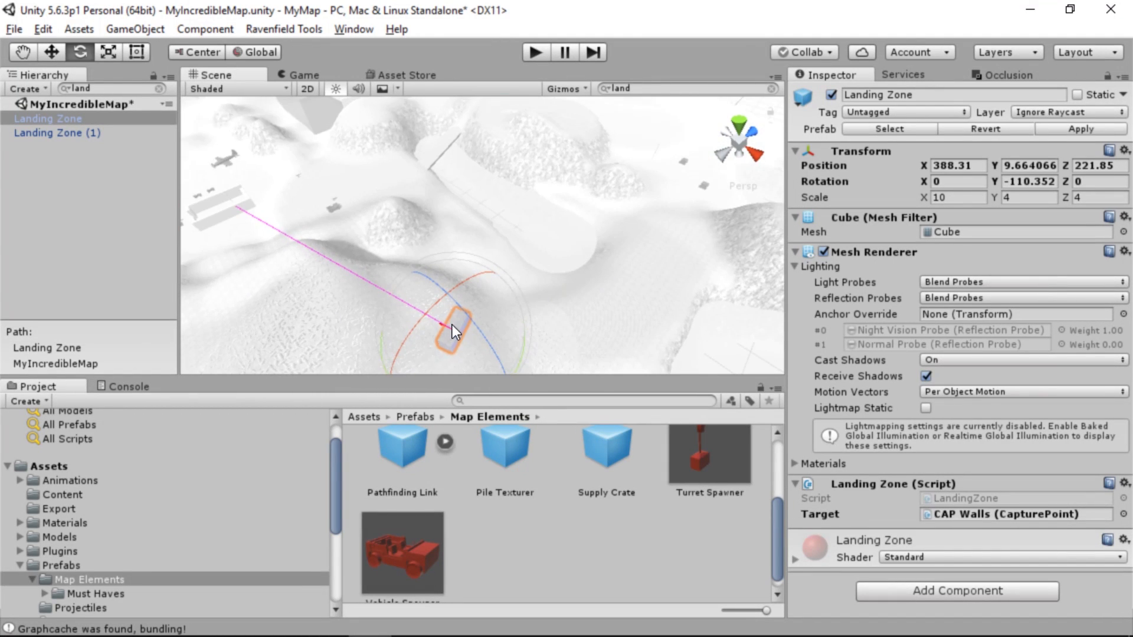
left_click_drag(452, 325, 337, 233, "alt")
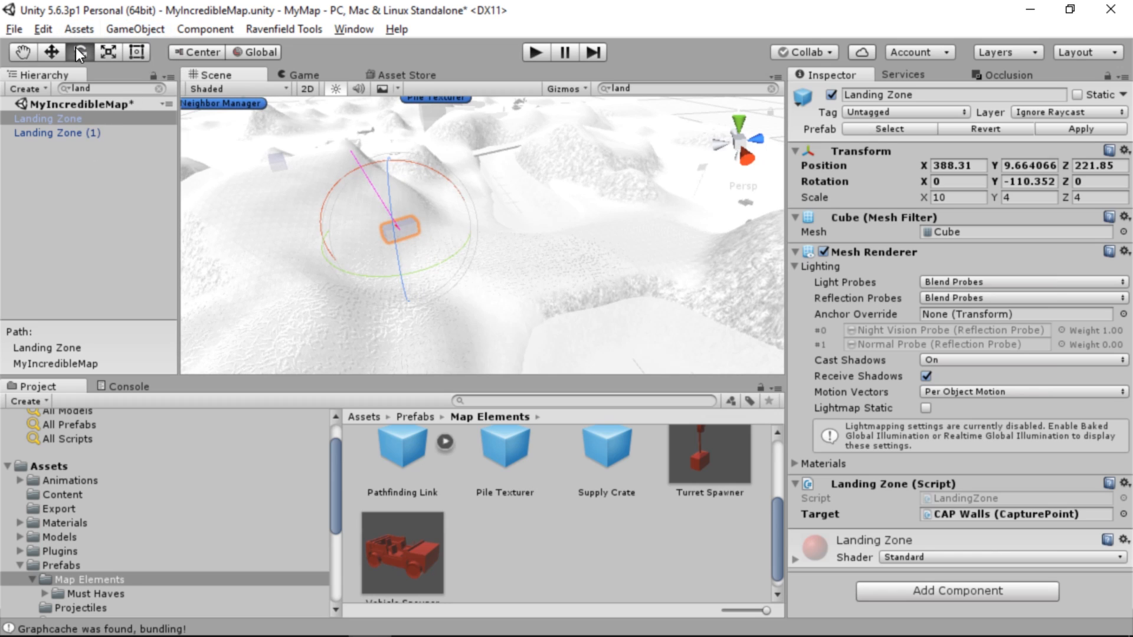
left_click(52, 52)
left_click_drag(406, 228, 632, 326)
left_click_drag(629, 272, 648, 219)
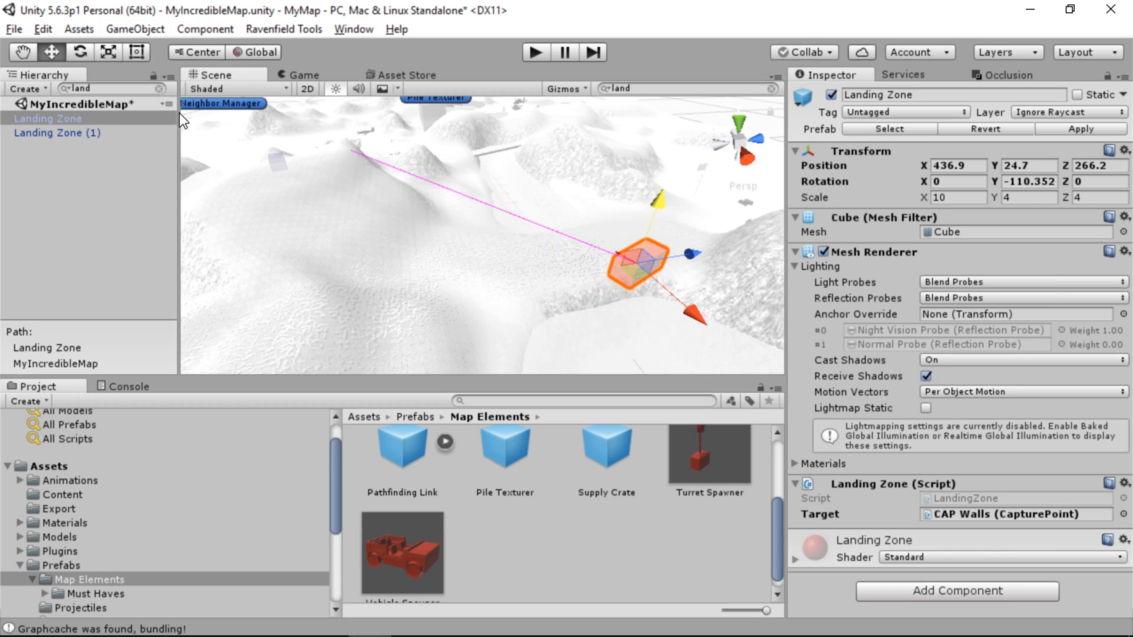
Clear the search and move the Landing Zone onto the inlet's water near the two jeeps, at about X 440.1, Y 9.78, Z 341.4
left_click(159, 88)
left_click_drag(534, 210, 416, 244, "alt")
left_click_drag(335, 235, 615, 277)
key("f")
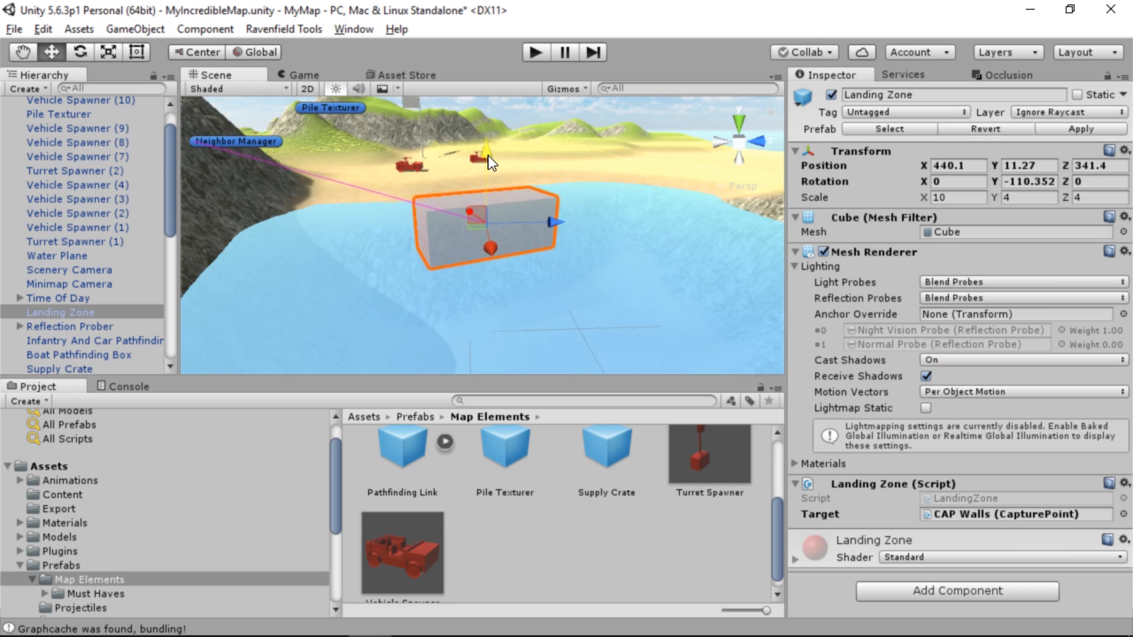
left_click_drag(487, 155, 482, 281)
left_click_drag(494, 234, 490, 186)
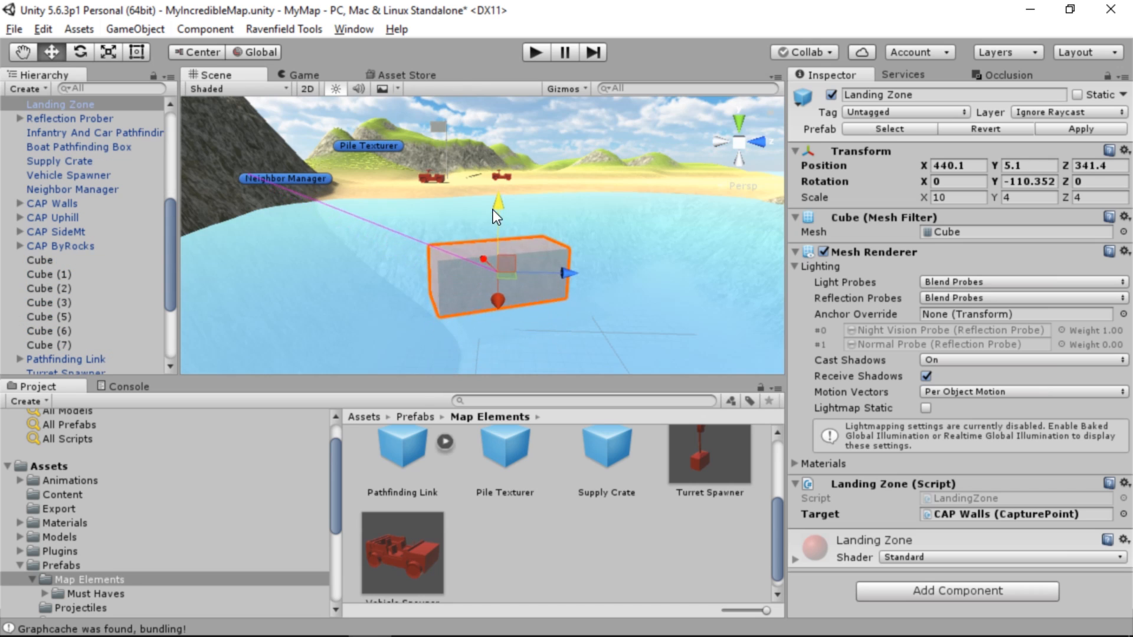
mouse_move(490, 188)
right_mouse_down()
mouse_move(489, 220)
mouse_move(484, 200)
right_mouse_up()
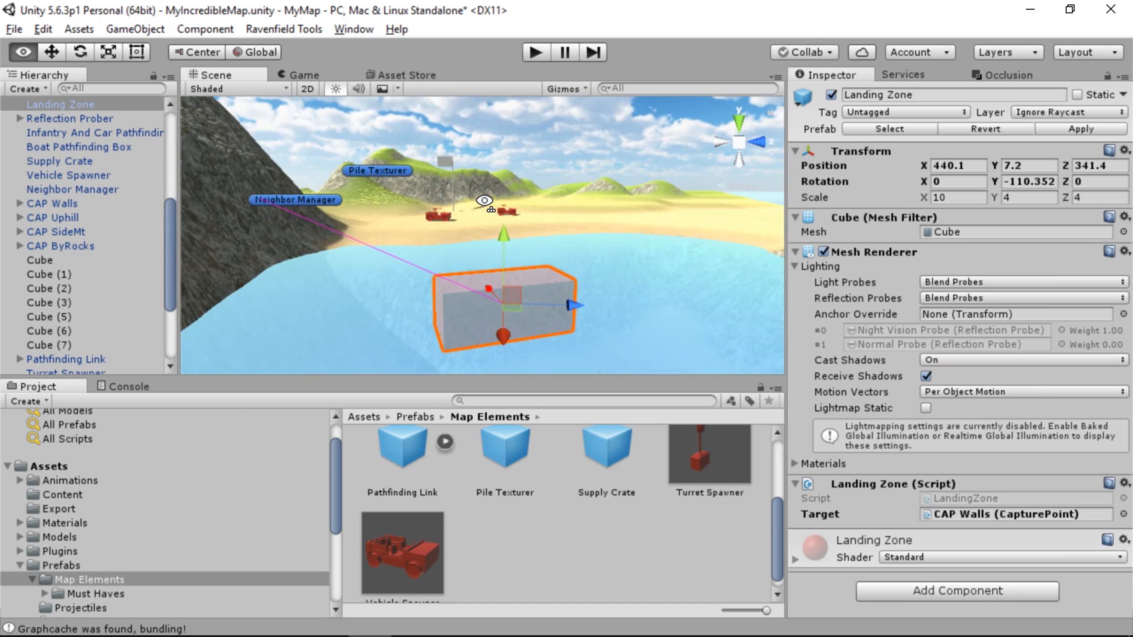
left_click_drag(500, 232, 502, 200)
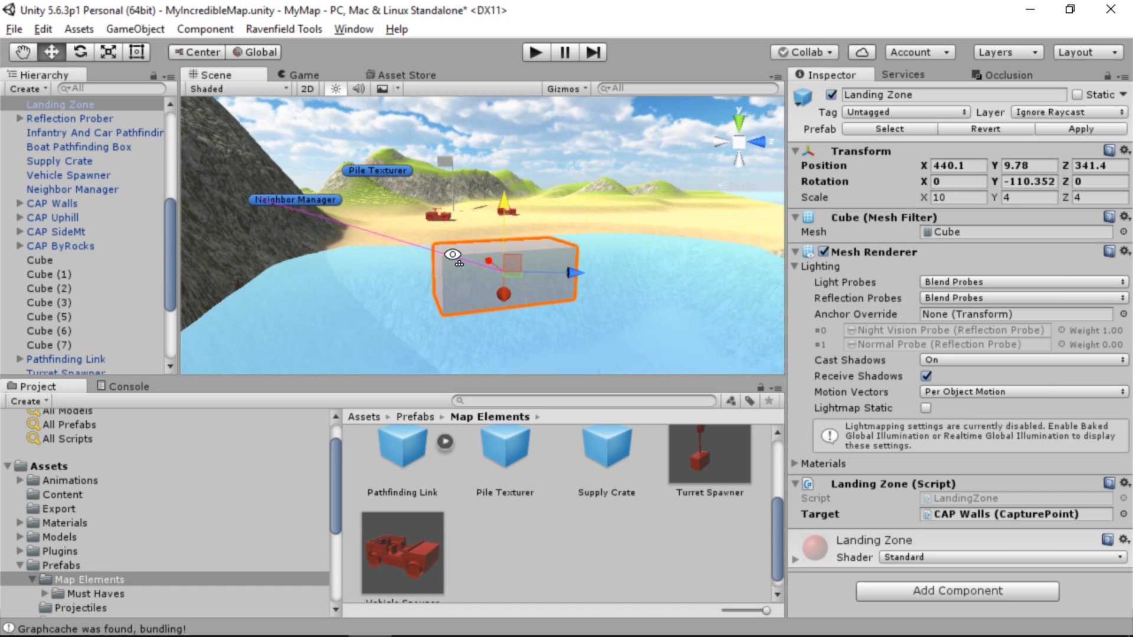
Shift the Landing Zone against the inlet's shore by setting its position to X 430.99 and Z 339.35
right_click_drag(502, 201, 494, 371)
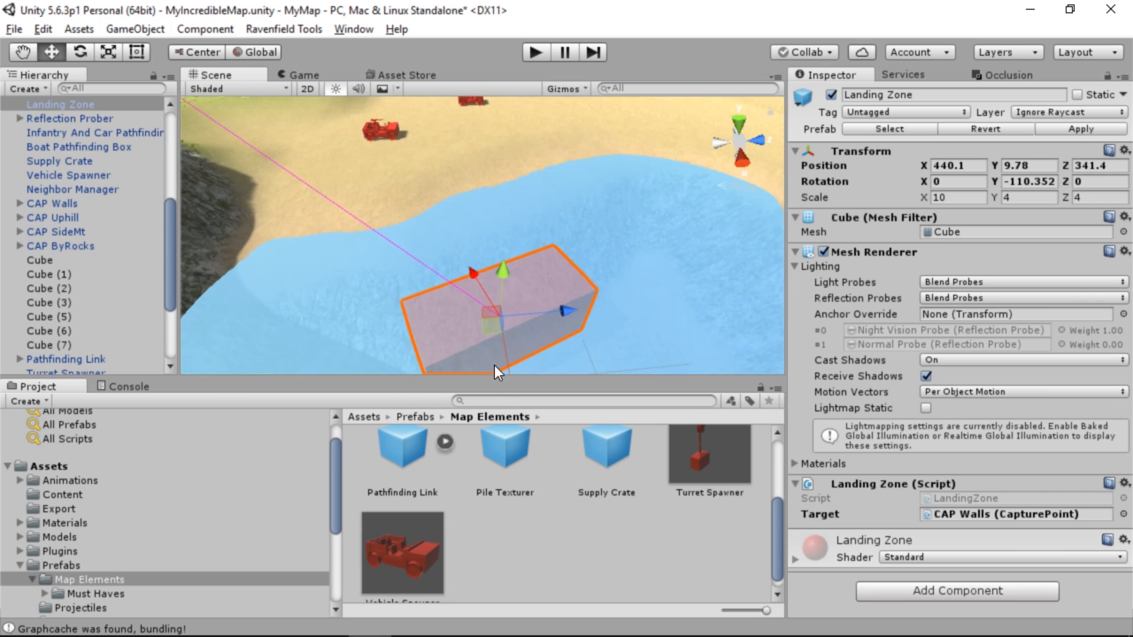
left_click(473, 266)
left_click(497, 298)
left_click(470, 270)
left_click(491, 308)
right_click_drag(425, 264, 589, 215)
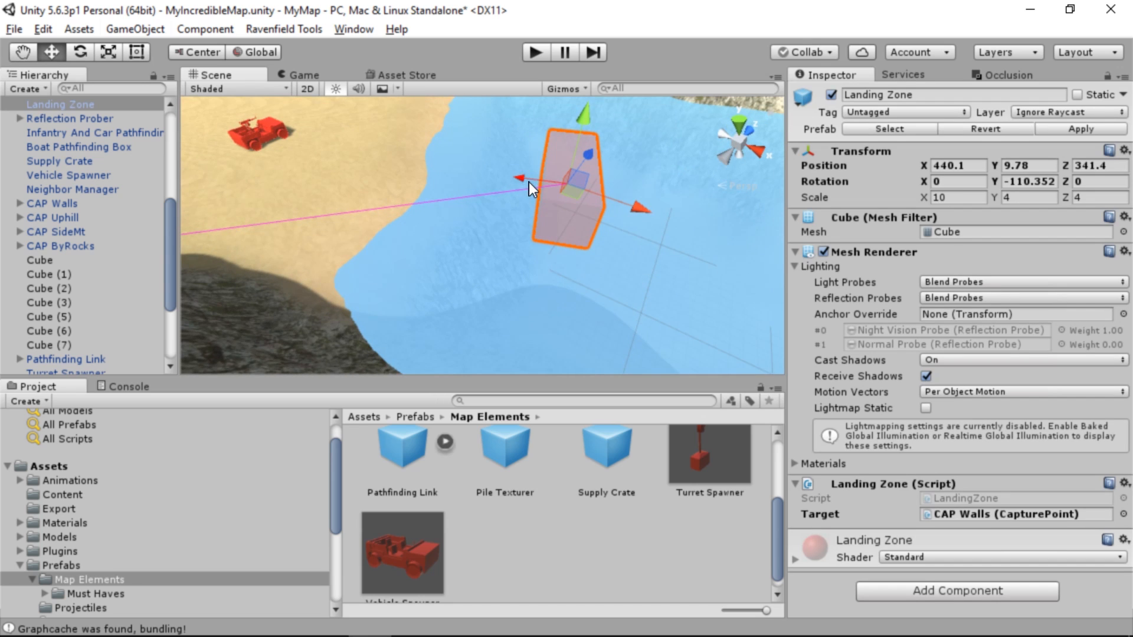
left_click_drag(524, 177, 503, 174)
left_click(578, 186)
left_click(573, 194)
right_click_drag(557, 225, 601, 200)
left_click_drag(925, 164, 665, 185)
left_click_drag(990, 168, 982, 177)
key("ctrl+z")
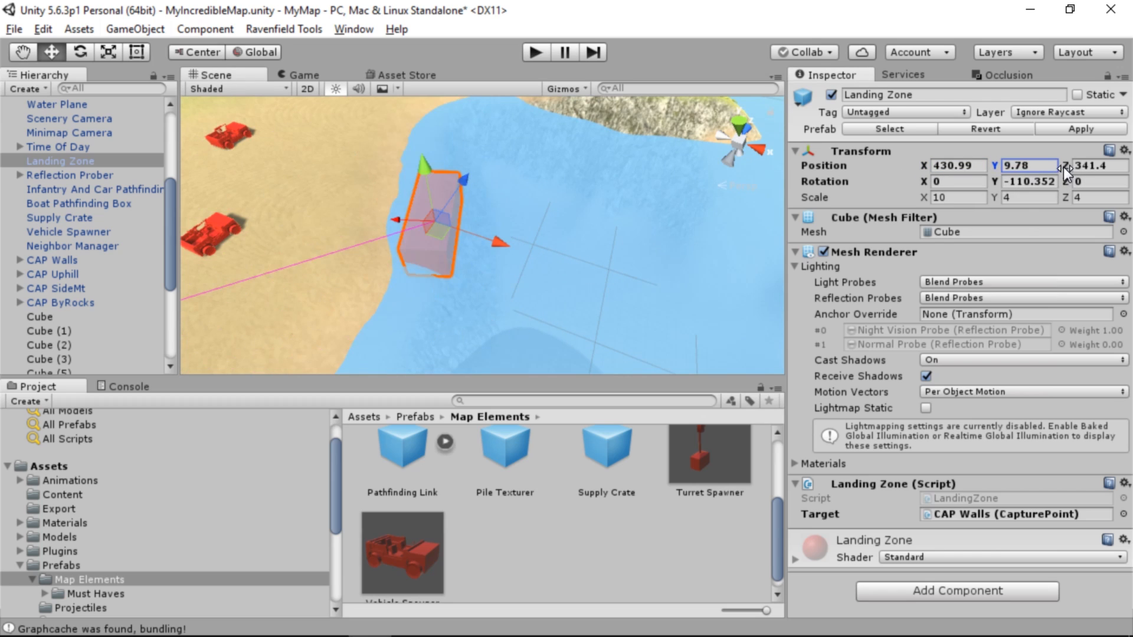
mouse_move(1063, 168)
left_mouse_down()
mouse_move(1021, 183)
mouse_move(1046, 178)
left_mouse_up()
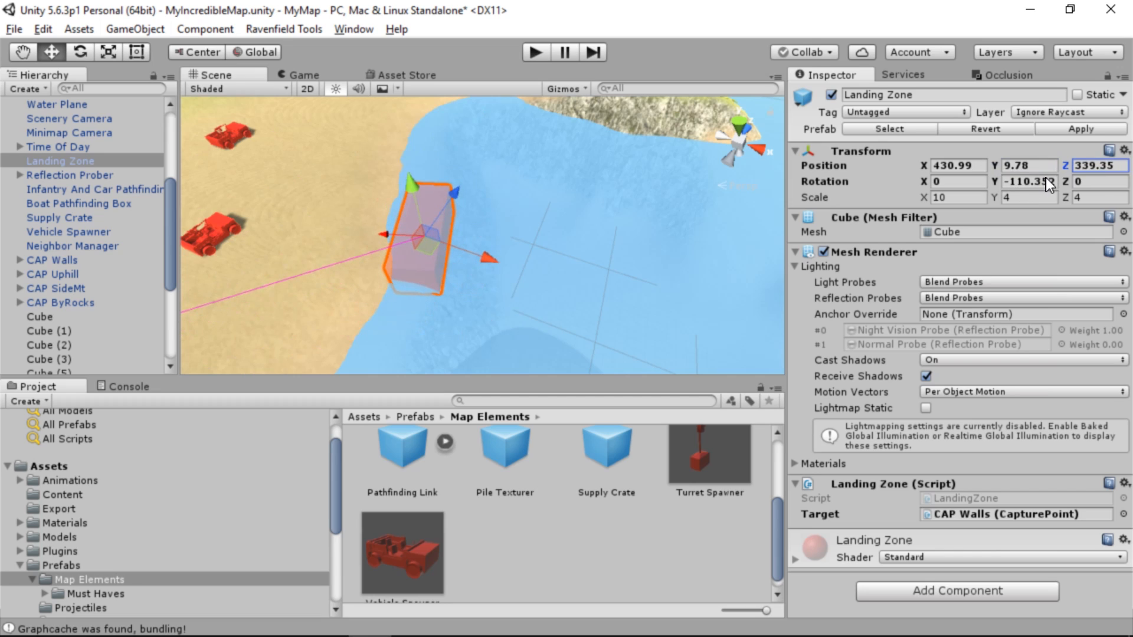
Scale the Landing Zone to 18.33 in X and 7.39 in Z and nudge it to about X 429.92, Z 340.04
left_click_drag(990, 201, 1002, 197)
key("ctrl+z")
left_click_drag(925, 197, 977, 203)
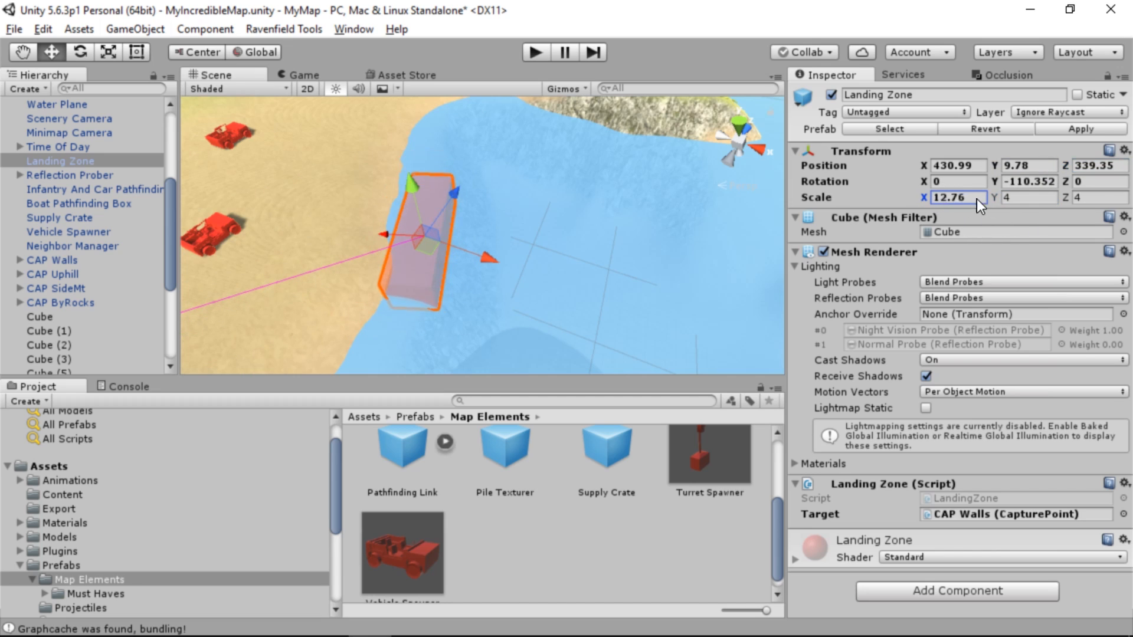
left_click_drag(1067, 201, 1109, 211)
mouse_move(425, 243)
left_mouse_down()
mouse_move(463, 236)
mouse_move(277, 242)
mouse_move(297, 222)
mouse_move(413, 239)
left_mouse_up()
Set the Landing Zone's target capture point to CAP ByRocks
left_click(1121, 515)
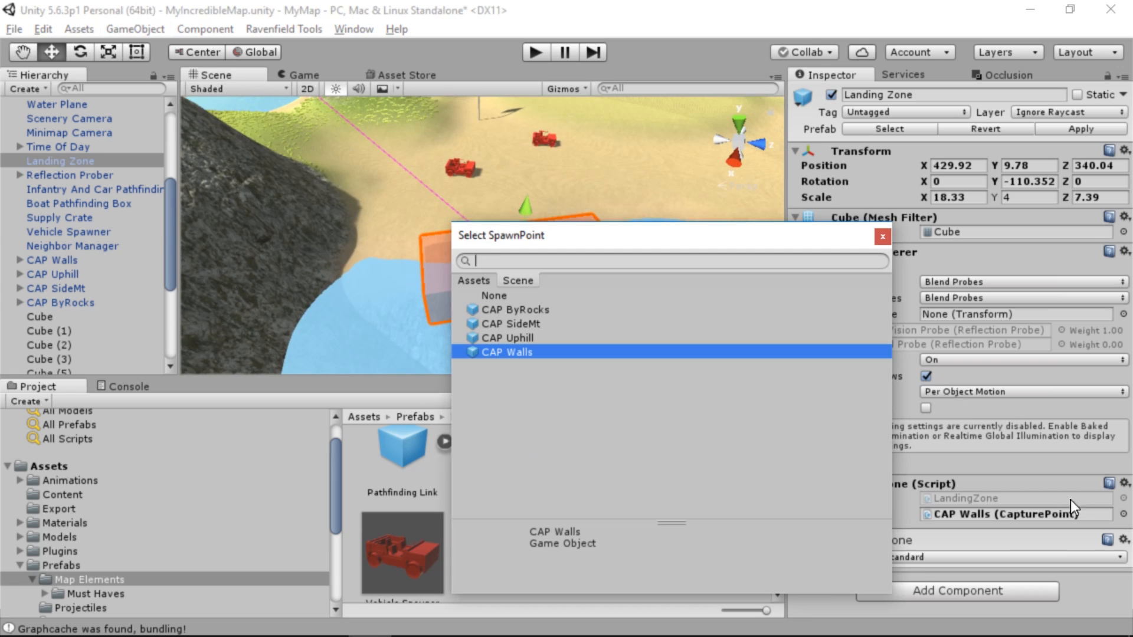
left_click(543, 309)
double_click(543, 309)
Add a vehicle spawner in the inlet's water beside the Landing Zone and set its type to spawn to Rhib
left_click_drag(543, 312, 415, 358, "alt")
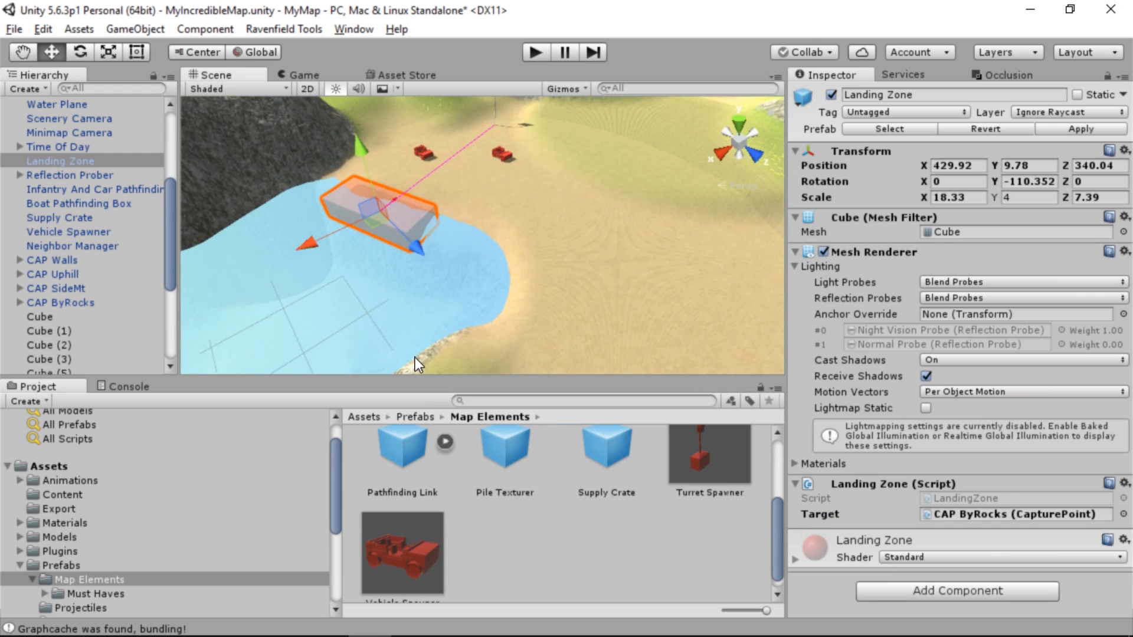
left_click_drag(433, 525, 455, 320)
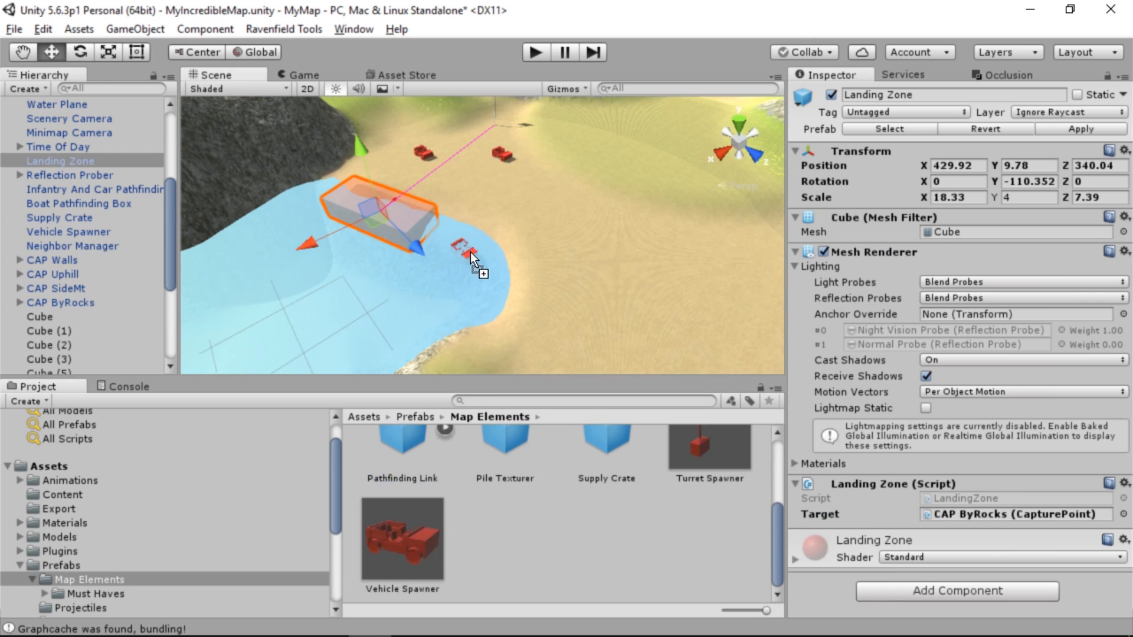
left_click_drag(470, 252, 473, 249)
left_click(968, 279)
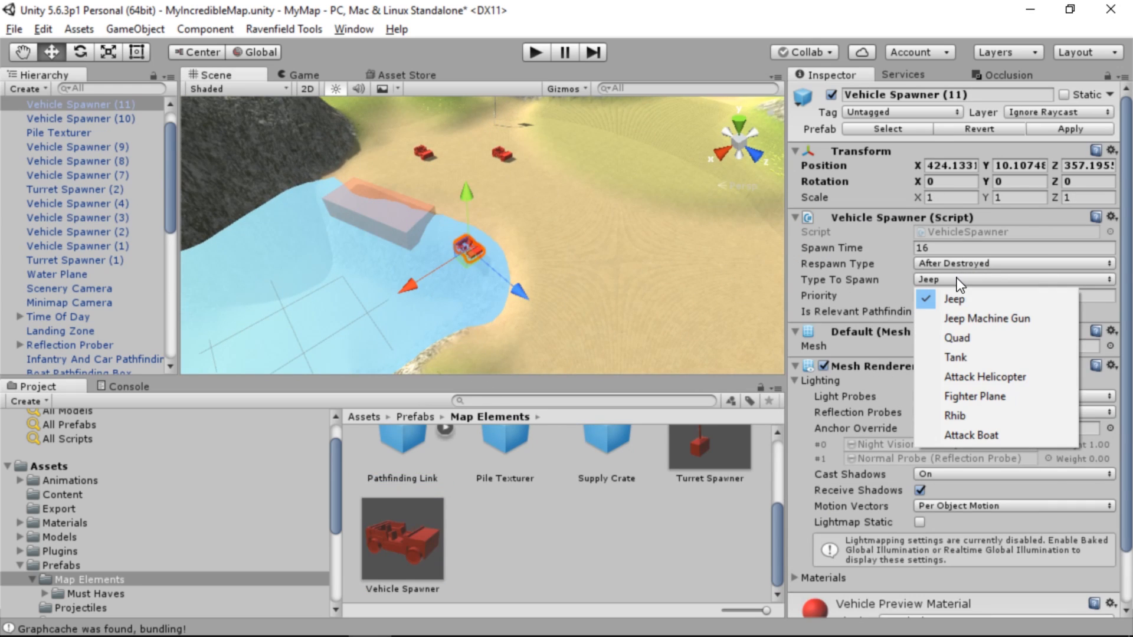
left_click(965, 416)
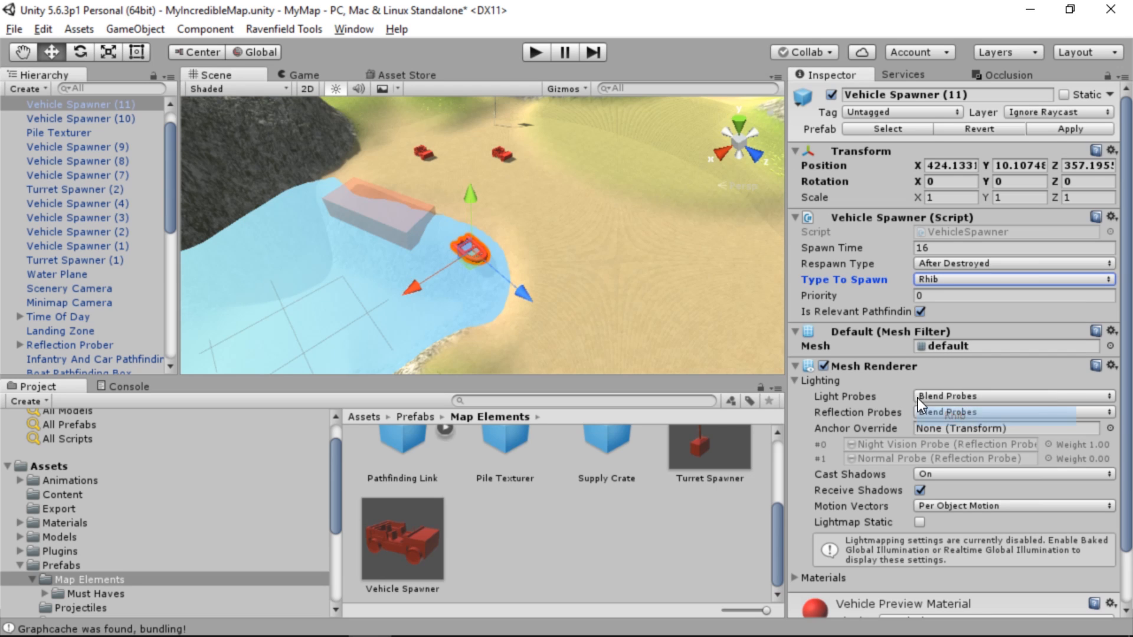
Reposition the inlet's Rhib spawner above the water at about X 425.34, Y 11.09, Z 357.49
key("f")
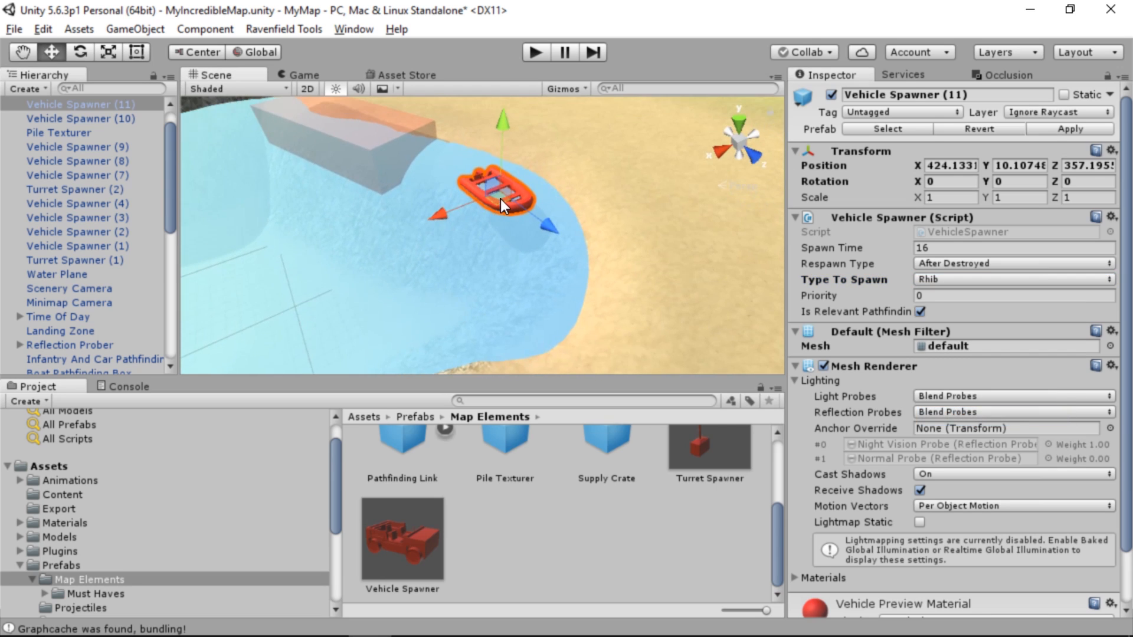
left_click_drag(500, 200, 490, 207)
left_click_drag(491, 130, 488, 113)
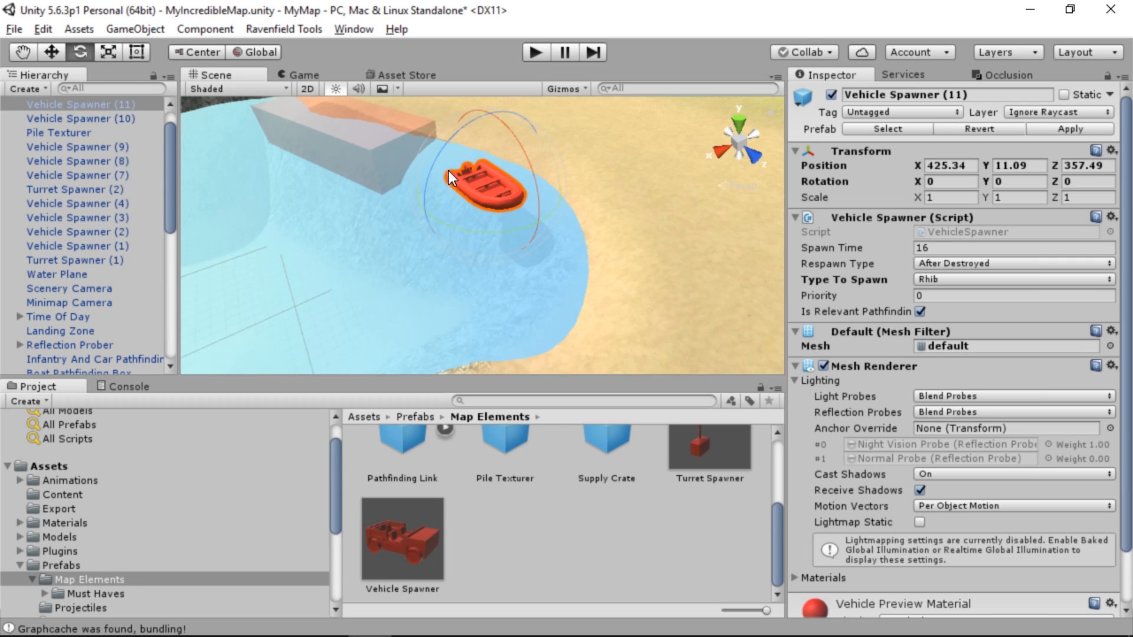
Rotate the inlet's Rhib spawner to about 73.2° in Y and move it to about X 424.03, Z 353.66
left_click_drag(472, 232, 201, 28)
left_click(52, 49)
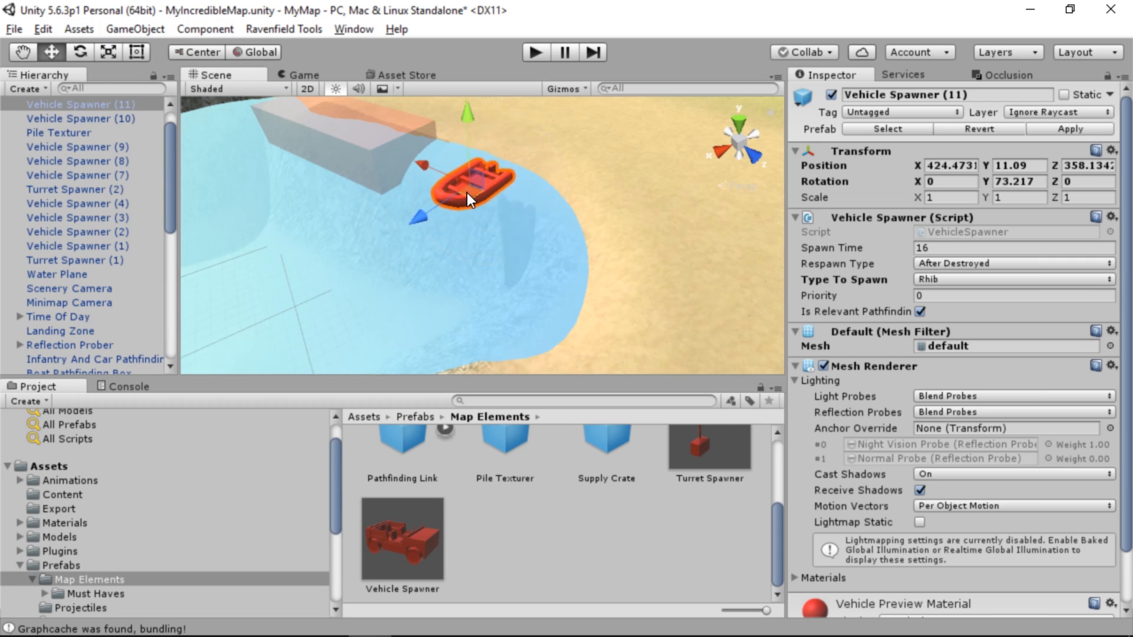
left_click_drag(466, 192, 456, 170)
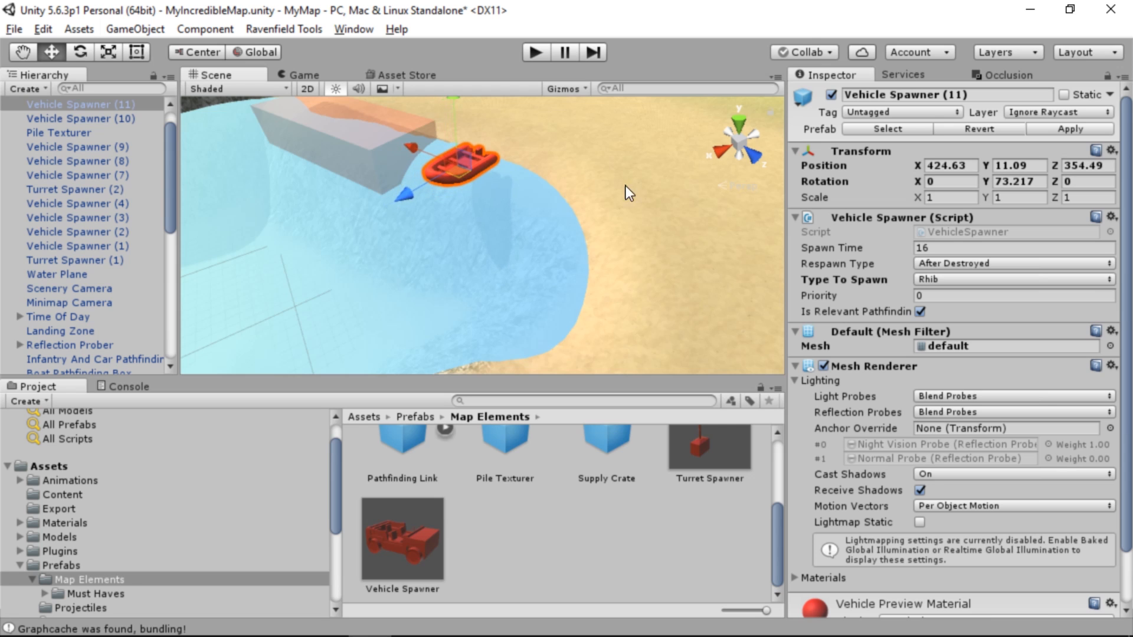
key("w")
right_click_drag(625, 186, 456, 239)
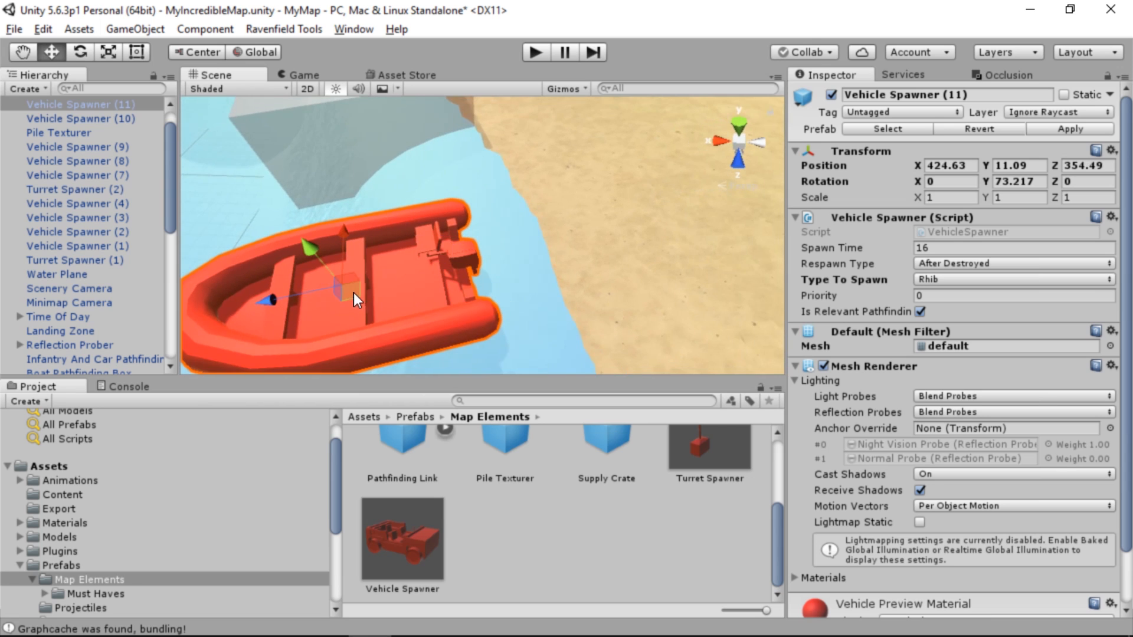
left_click_drag(352, 293, 392, 255)
mouse_move(581, 268)
right_mouse_down()
mouse_move(590, 248)
mouse_move(577, 217)
mouse_move(870, 236)
mouse_move(922, 270)
mouse_move(674, 419)
mouse_move(590, 277)
right_mouse_up()
Duplicate the Avoidance Box near the map's centre and move the copy to about X 270.02, Z 276.9
key("s")
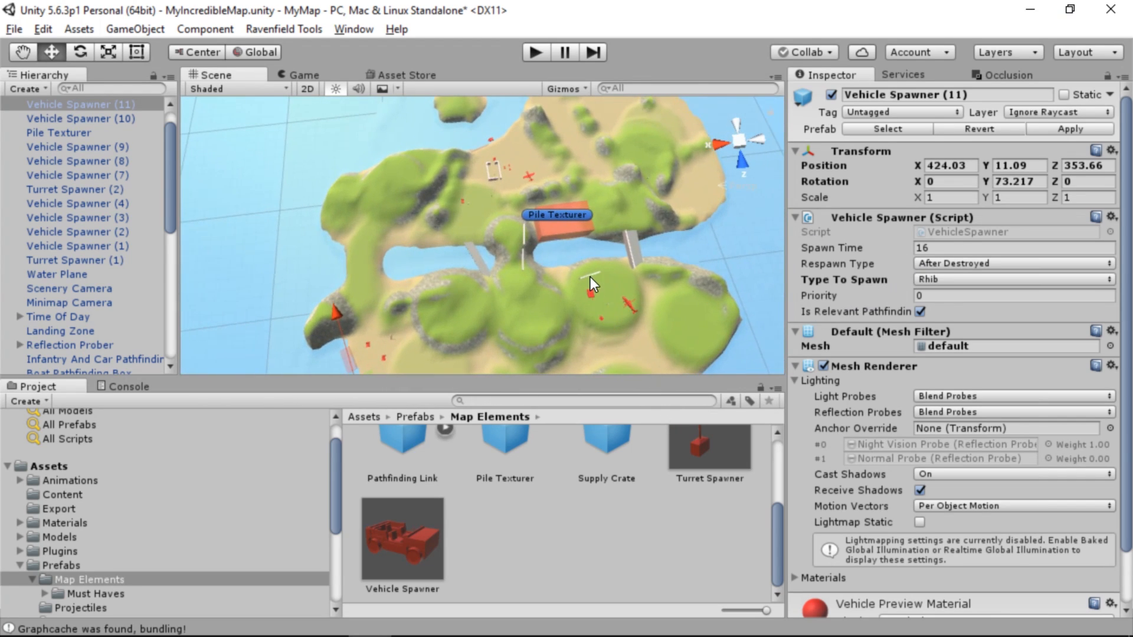
left_click(567, 239)
key("ctrl+d")
left_click_drag(565, 233, 534, 264)
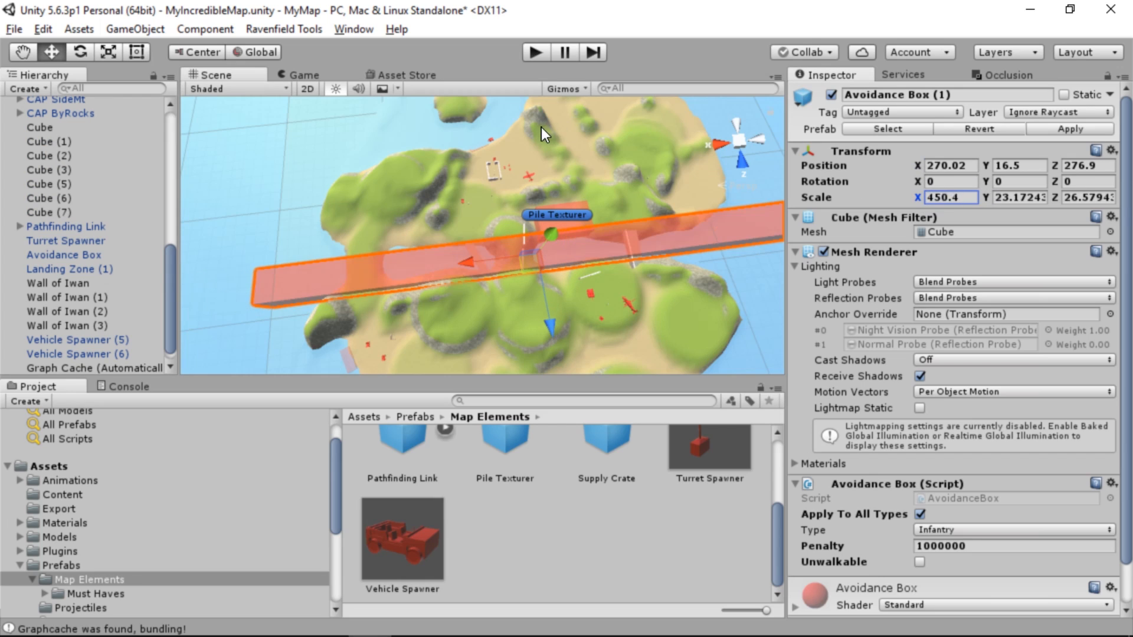
Scale the duplicated Avoidance Box to X 454.4, Y 40.5, Z 32.3 and rotate it to about 5.6° in Y across the island
left_click(1018, 198)
type("40.5")
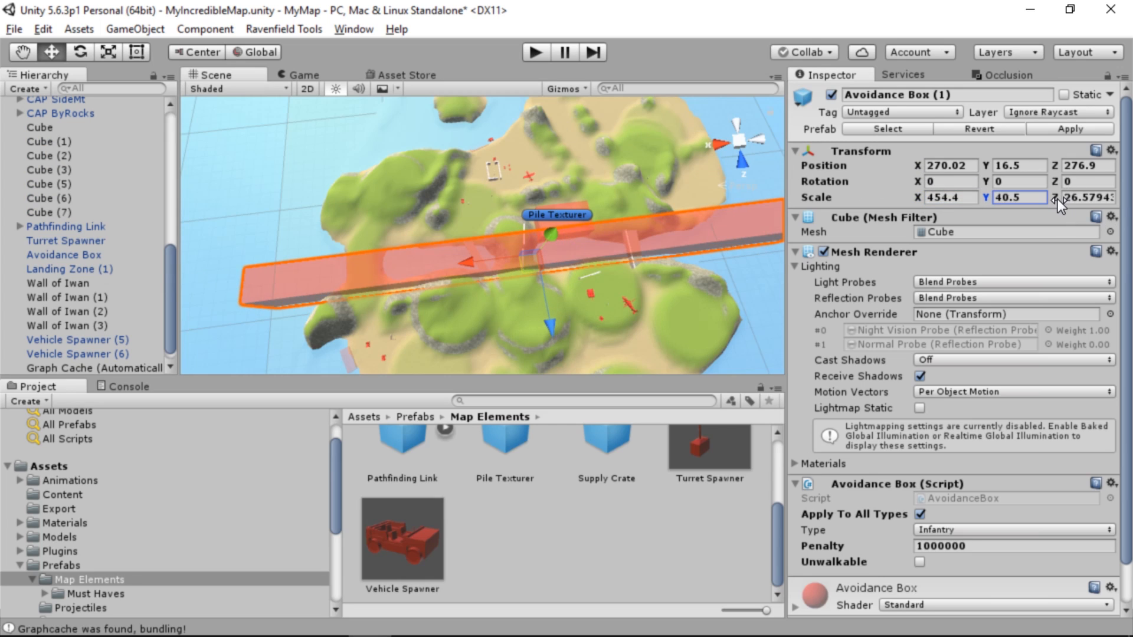
left_click_drag(1066, 199, 143, 148)
key("e")
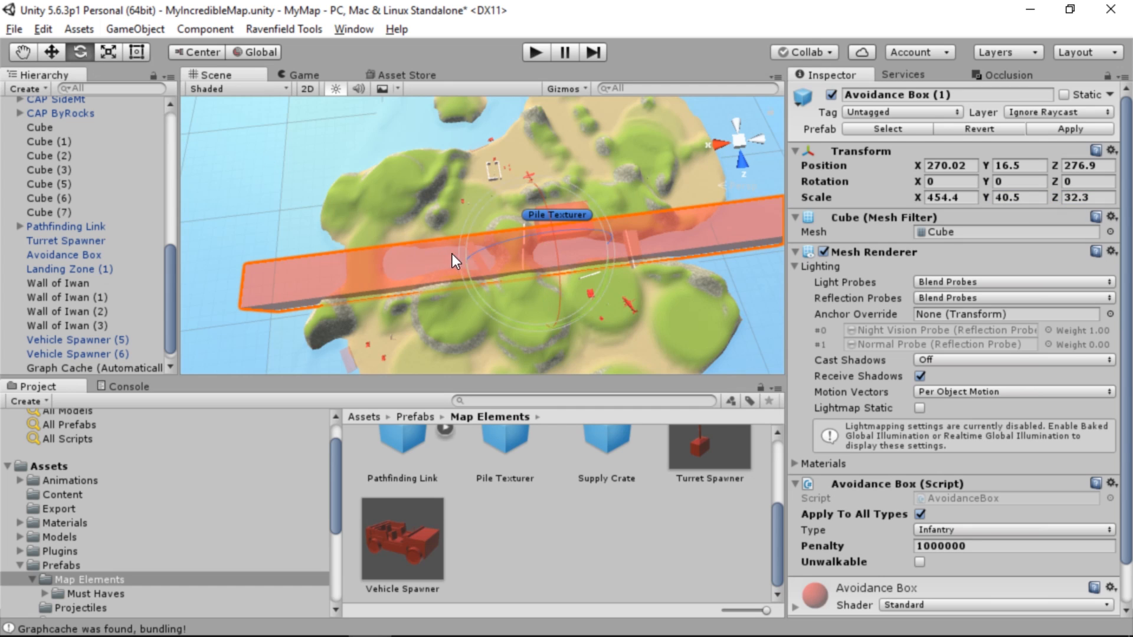
left_click_drag(479, 297, 468, 295)
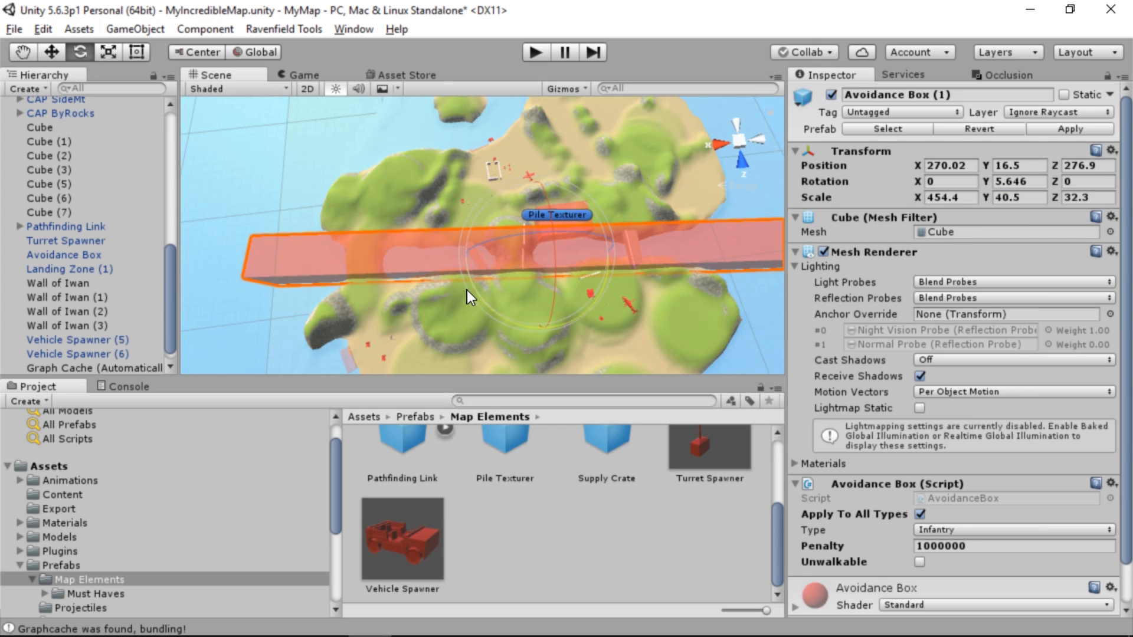
Scan the map's pathfinding and fly over the generated infantry navmesh to check the area around the long Avoidance Box
left_click_drag(537, 288, 760, 217, "alt")
key("f")
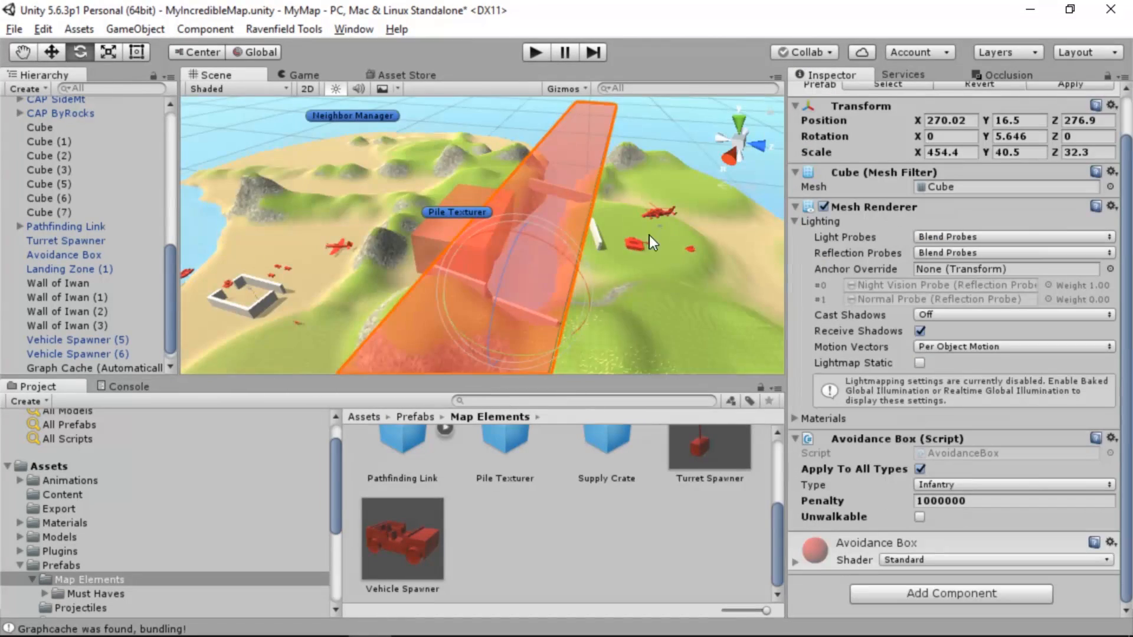
left_click_drag(649, 235, 344, 299, "alt")
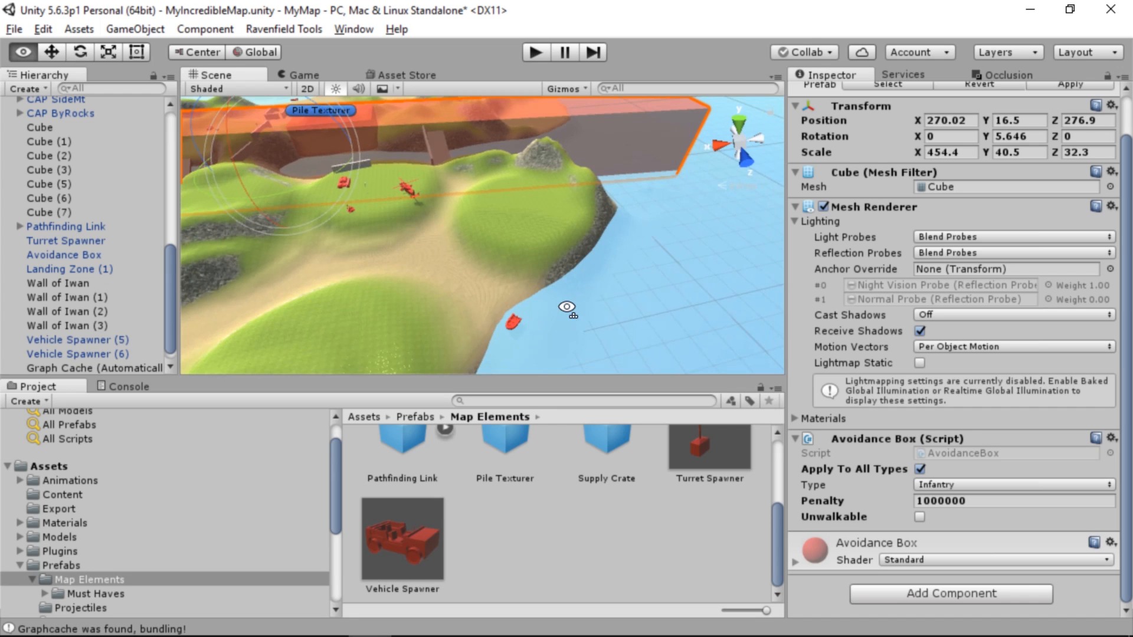
left_click_drag(567, 309, 472, 277, "alt")
left_click(278, 30)
mouse_move(325, 45)
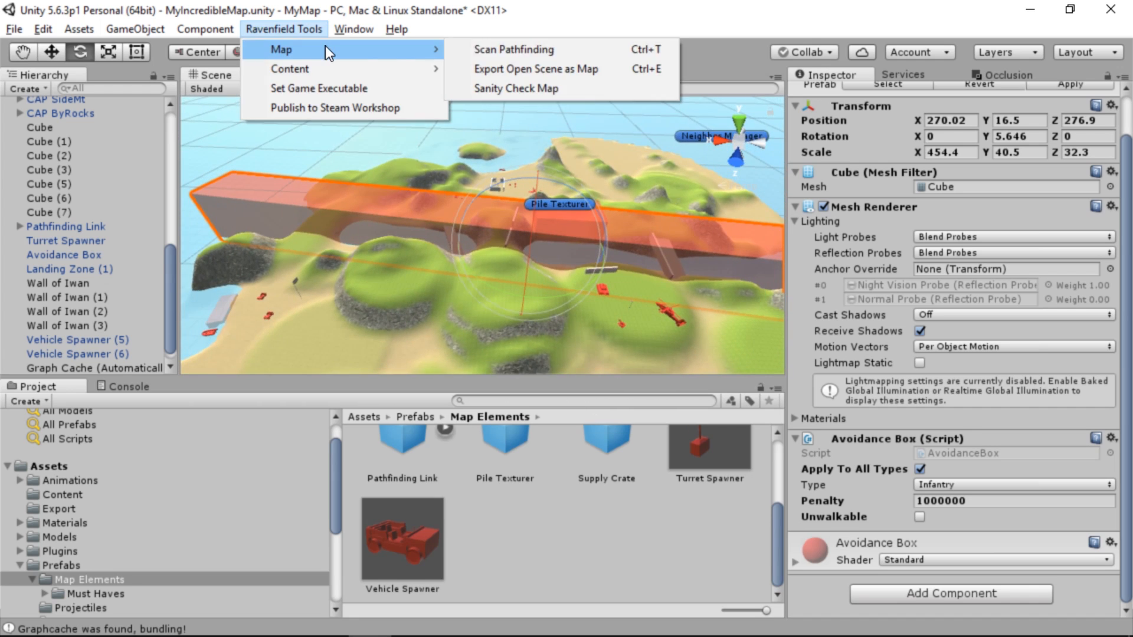
left_click(482, 43)
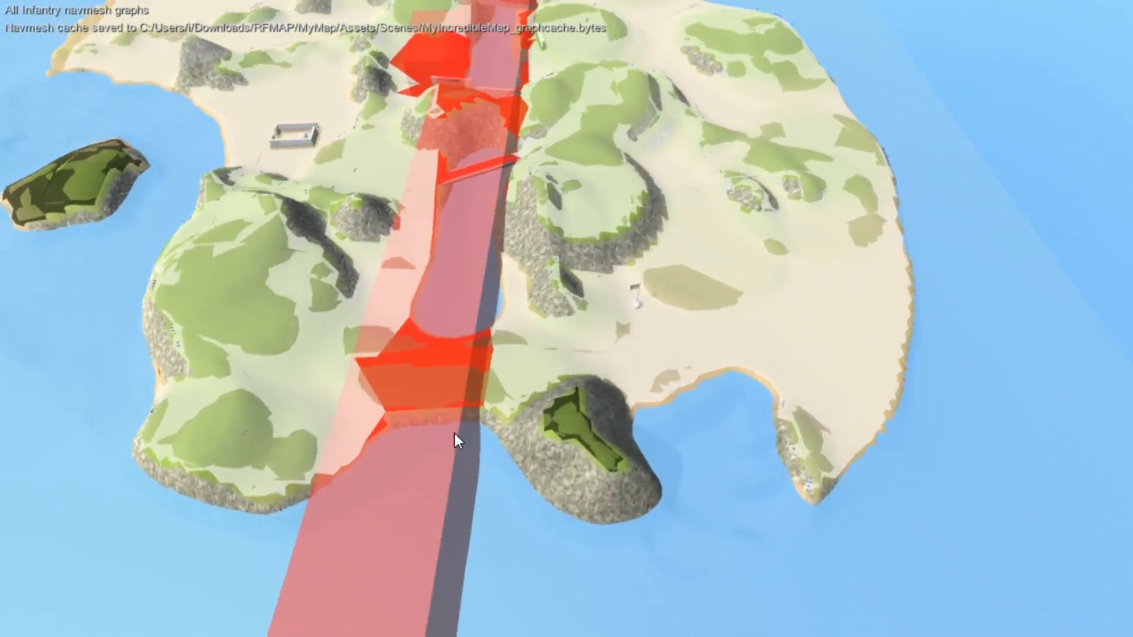
key("w")
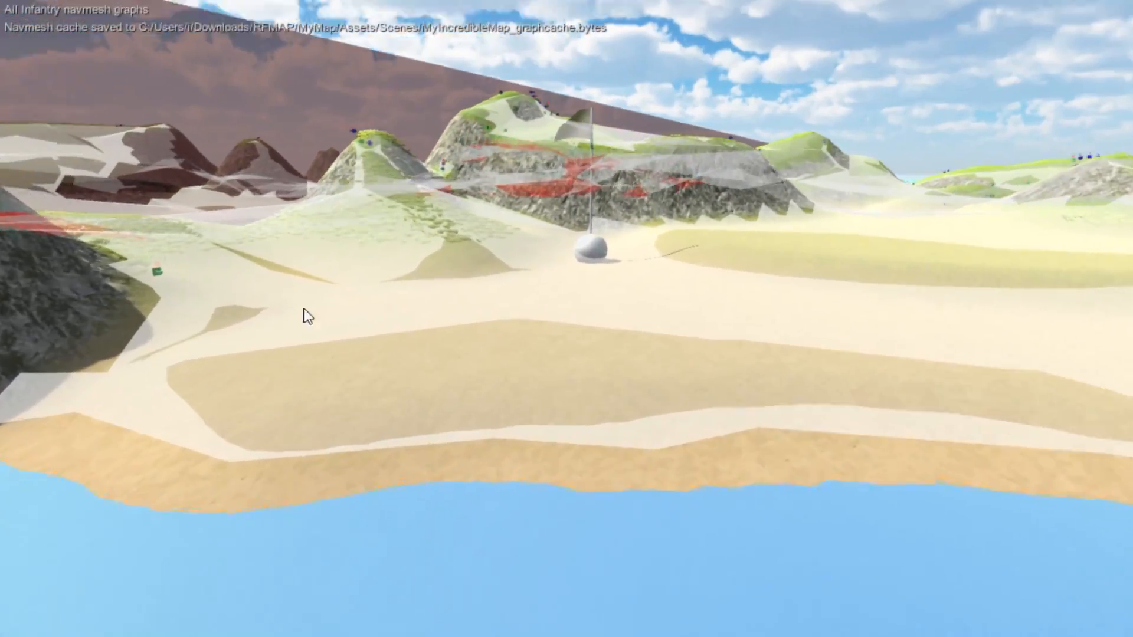
key("w")
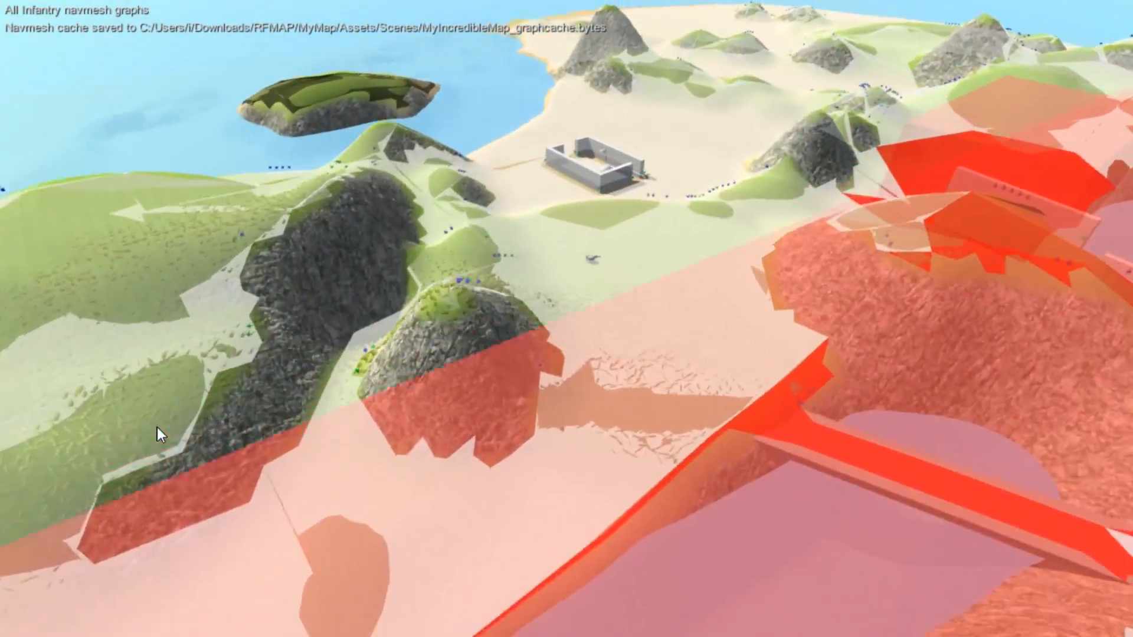
key("w")
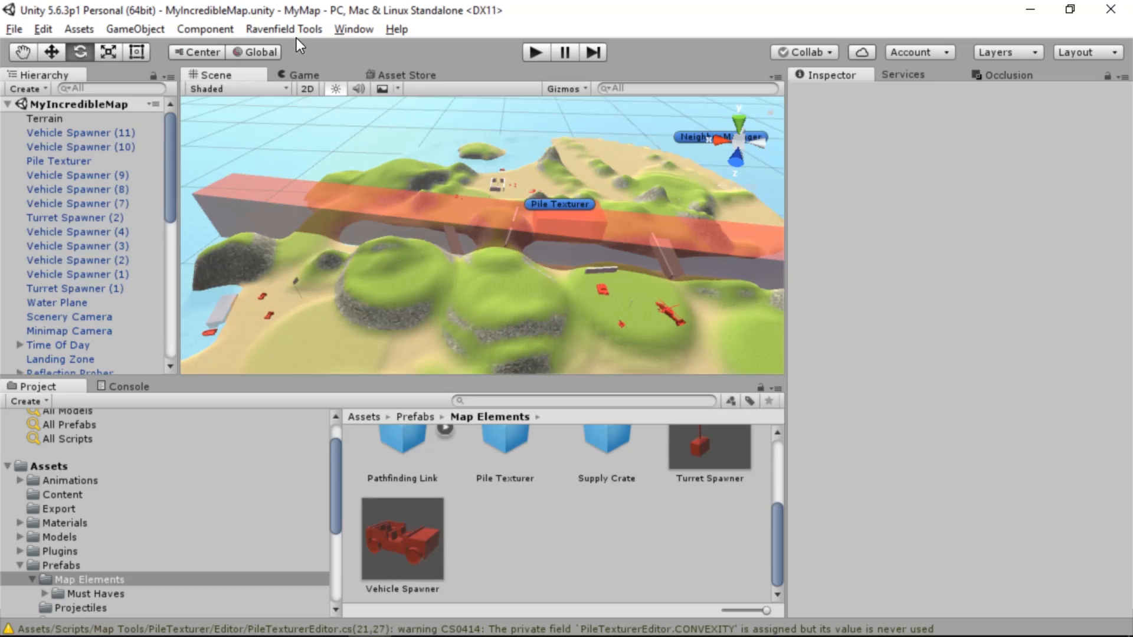
Export the open scene as a map for playtesting in Ravenfield
left_click(295, 33)
mouse_move(430, 49)
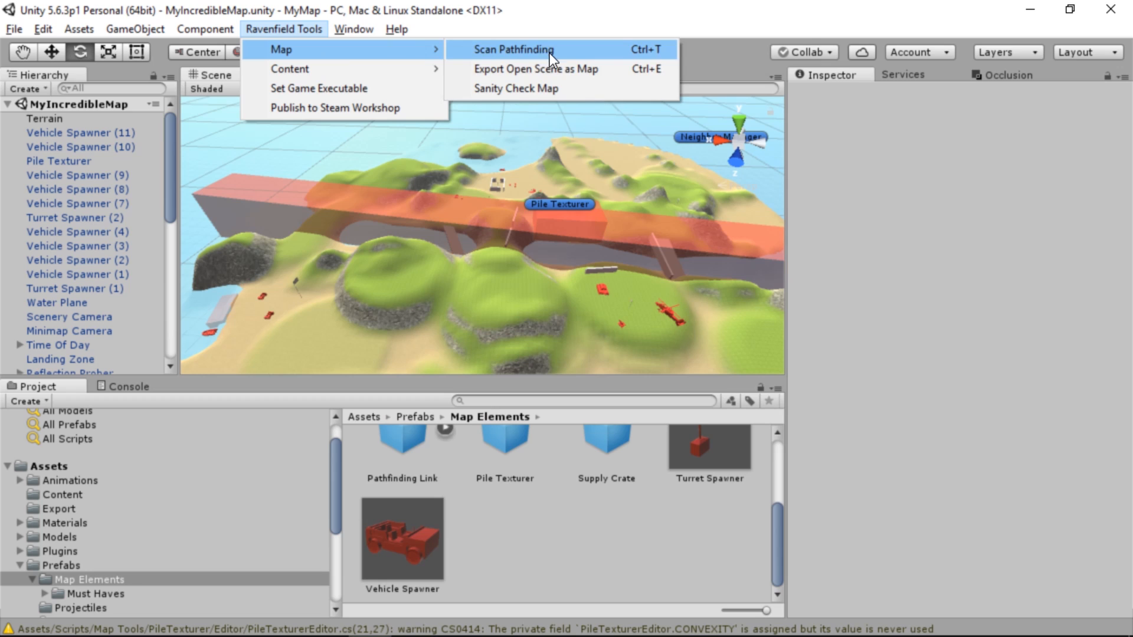
left_click(565, 68)
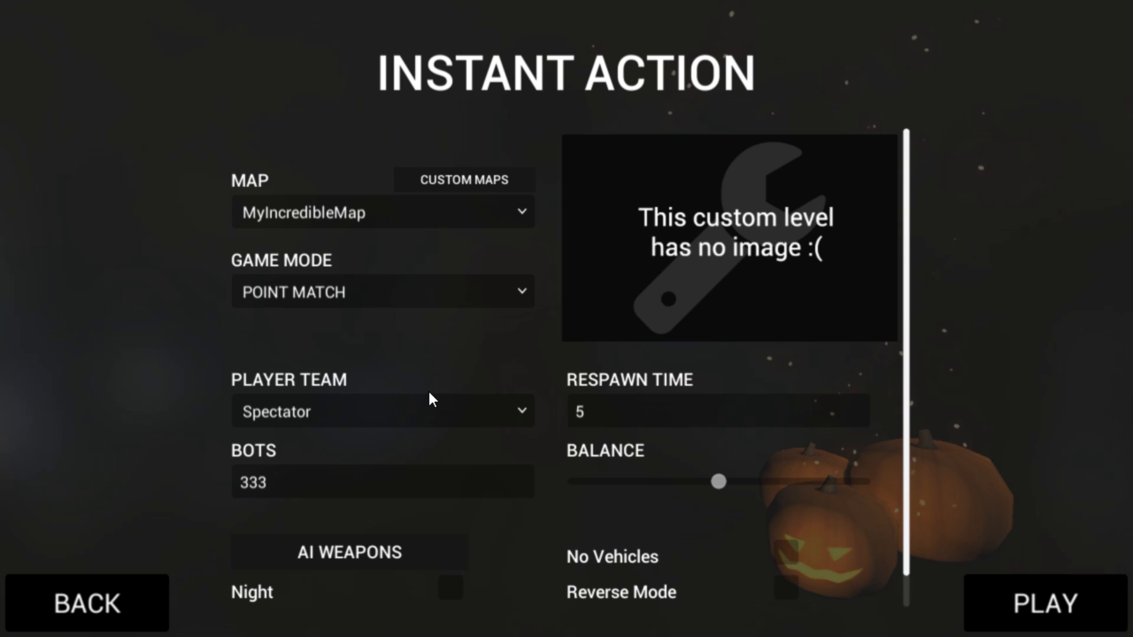
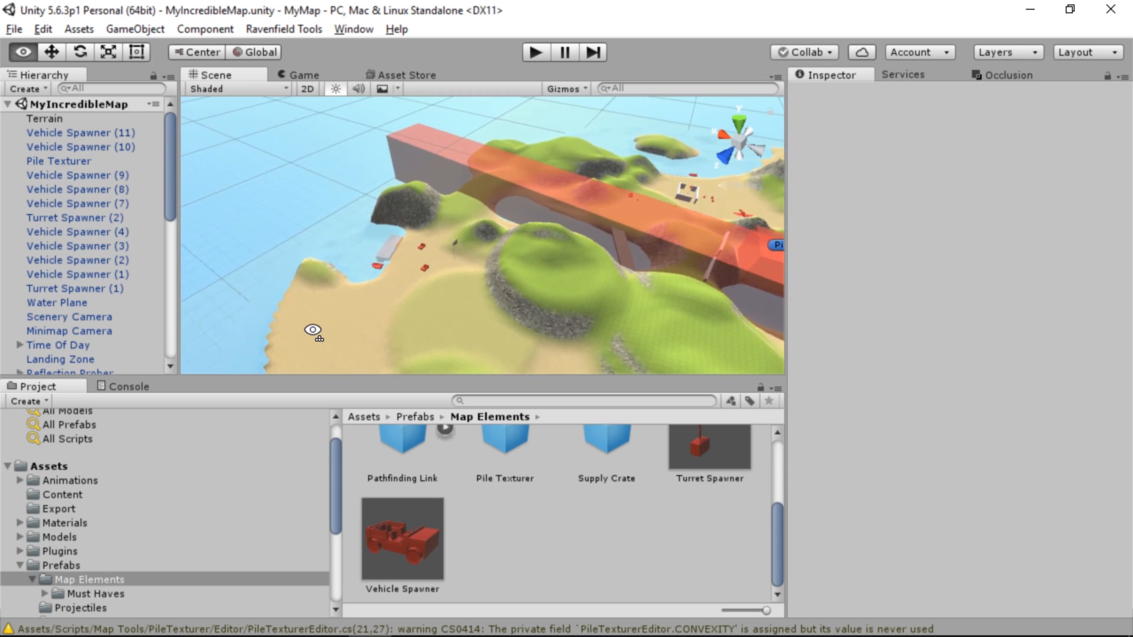
Nudge the Rhib boat spawner at the shore by the rocks to X 423.62, Z 353.54
right_click_drag(313, 331, 468, 301)
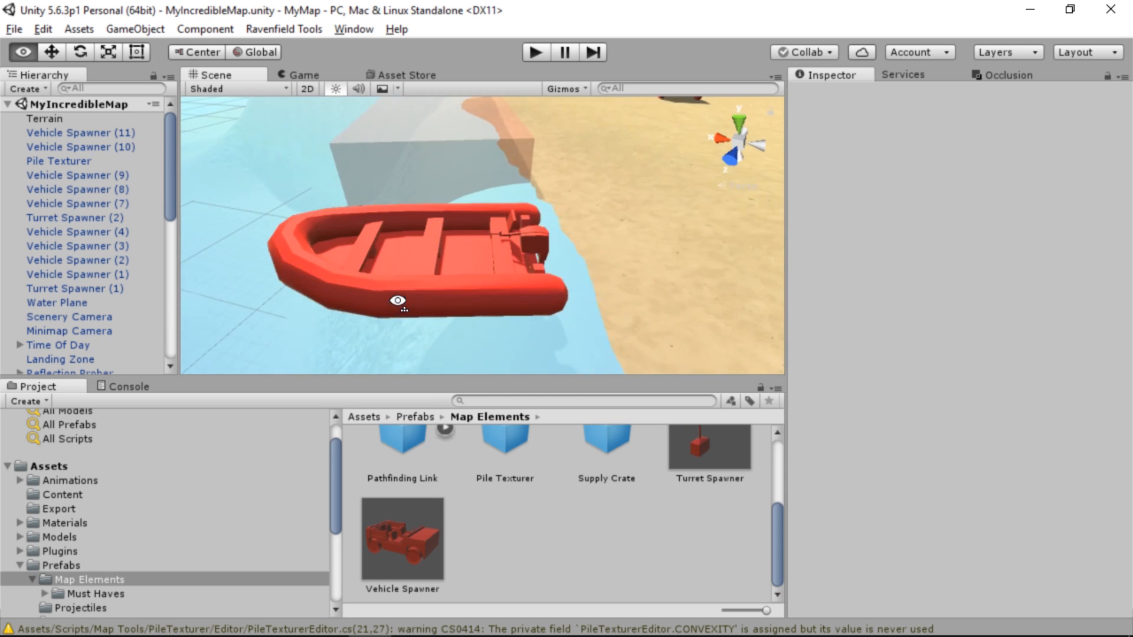
left_click(434, 284)
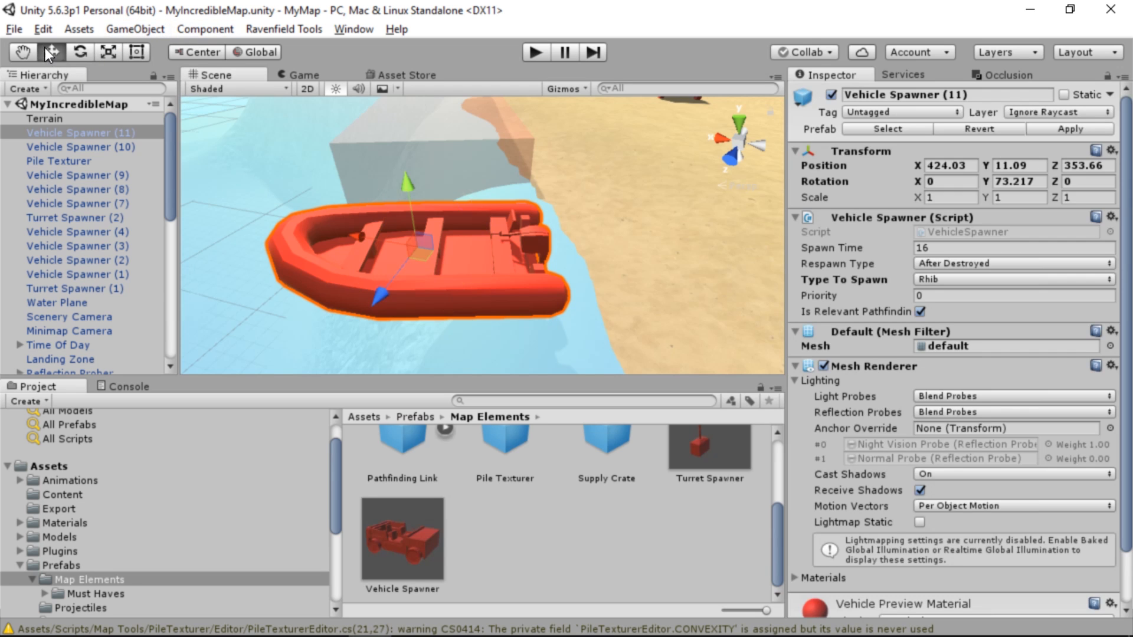
left_click_drag(417, 256, 437, 256)
right_click_drag(436, 256, 673, 135)
key("f")
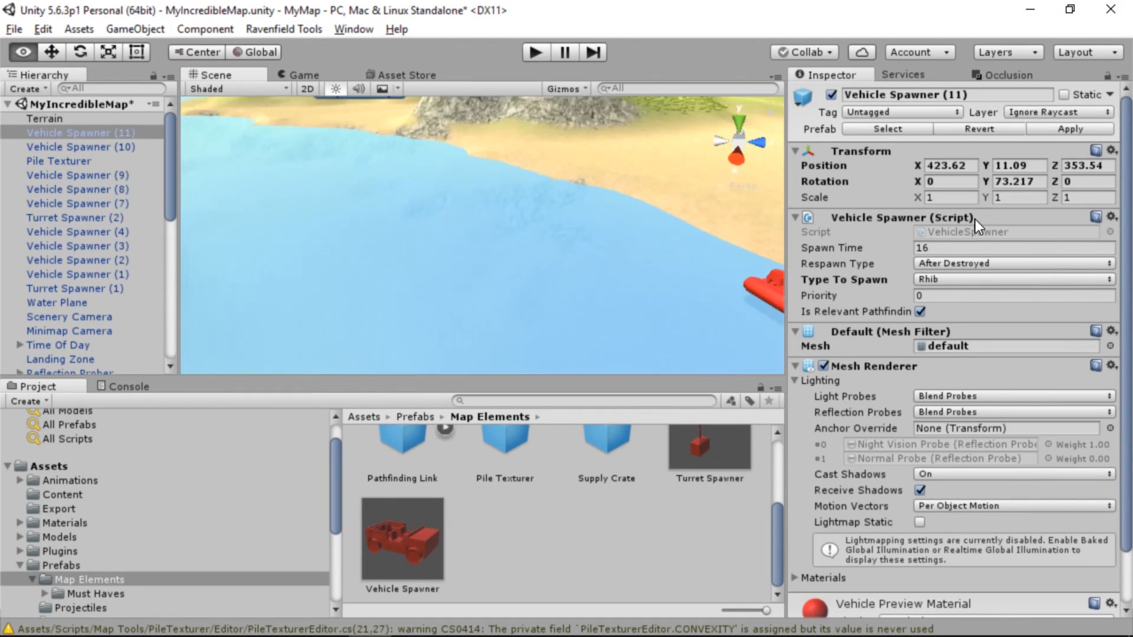
Reposition the Rhib boat spawner near the walled base at X 290.58, Z 155.62
right_click_drag(86, 256, 617, 250)
left_click(617, 250)
left_click_drag(608, 236, 594, 252)
right_click_drag(593, 252, 190, 200)
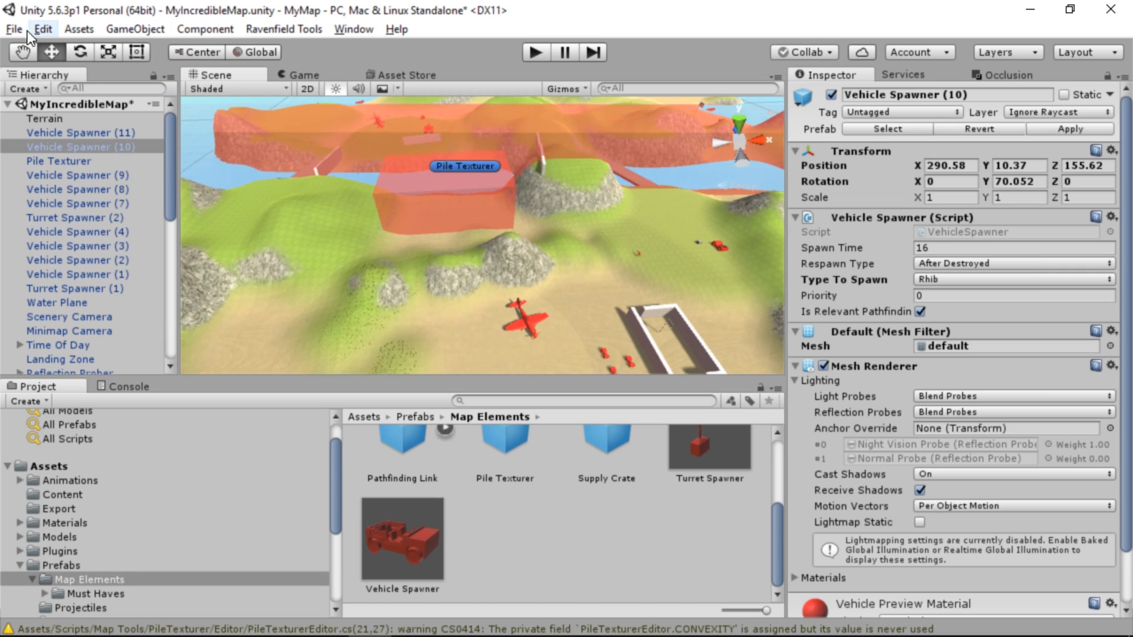
Find the Boat Pathfinding Box by filtering the scene objects for "path", set its X scale to 600 and clear the filter
type("path")
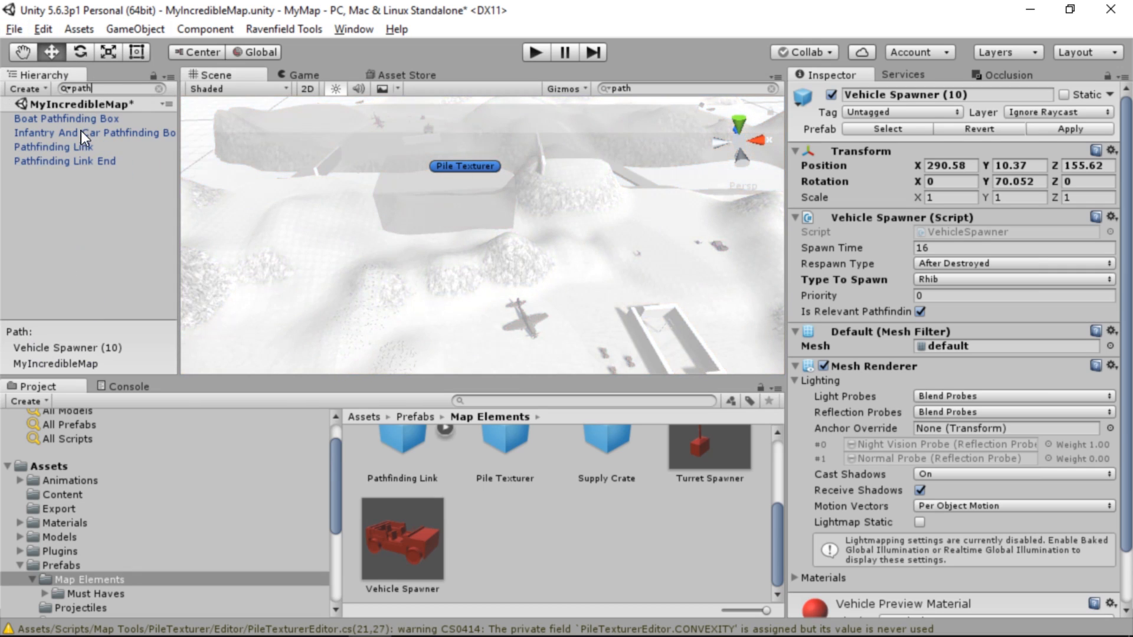
left_click(81, 131)
double_click(81, 121)
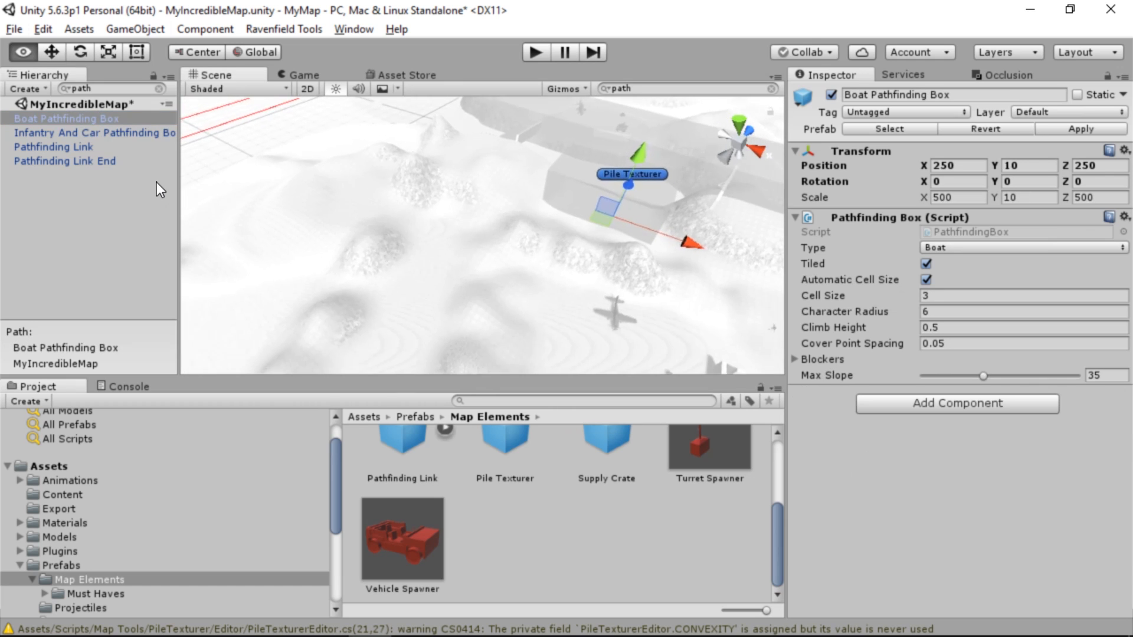
right_click_drag(236, 207, 524, 233)
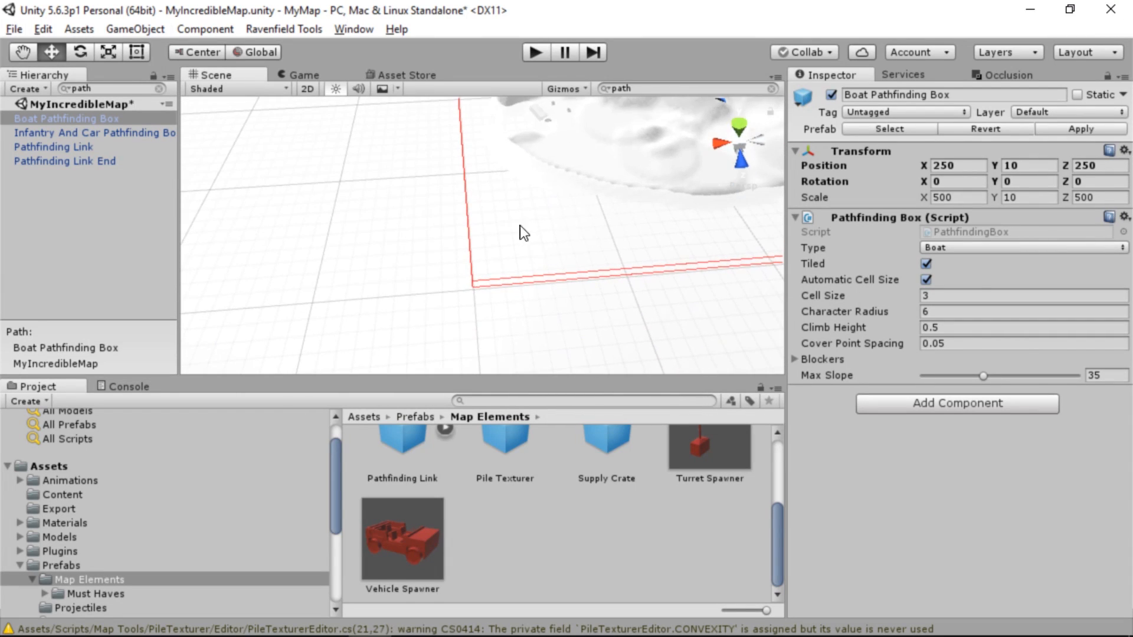
right_click_drag(429, 147, 637, 175)
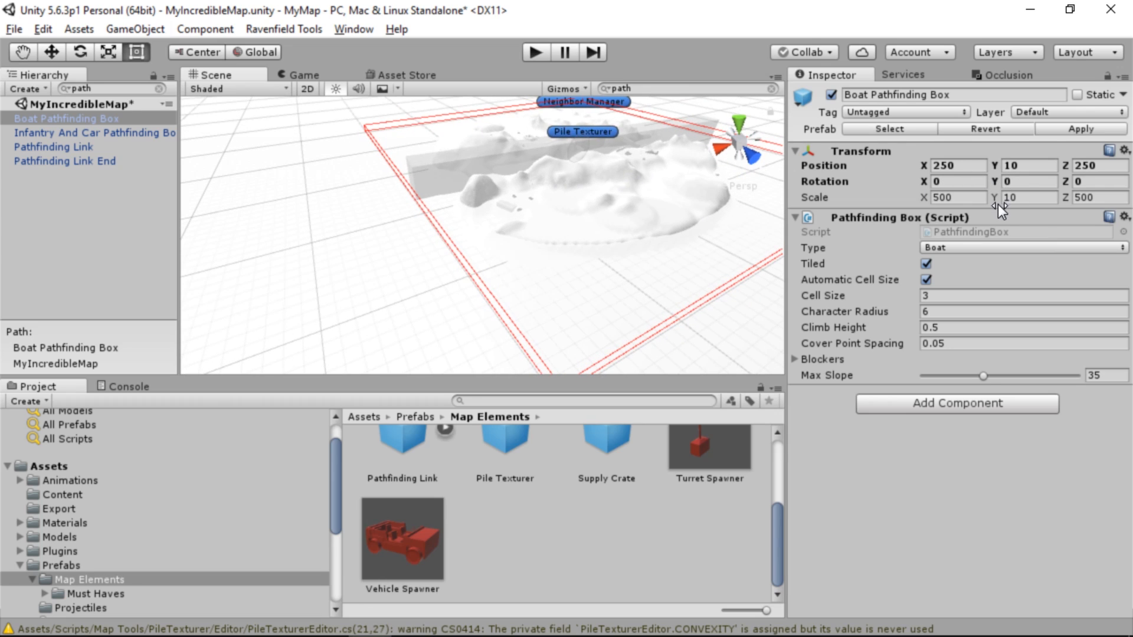
left_click_drag(922, 205, 930, 200)
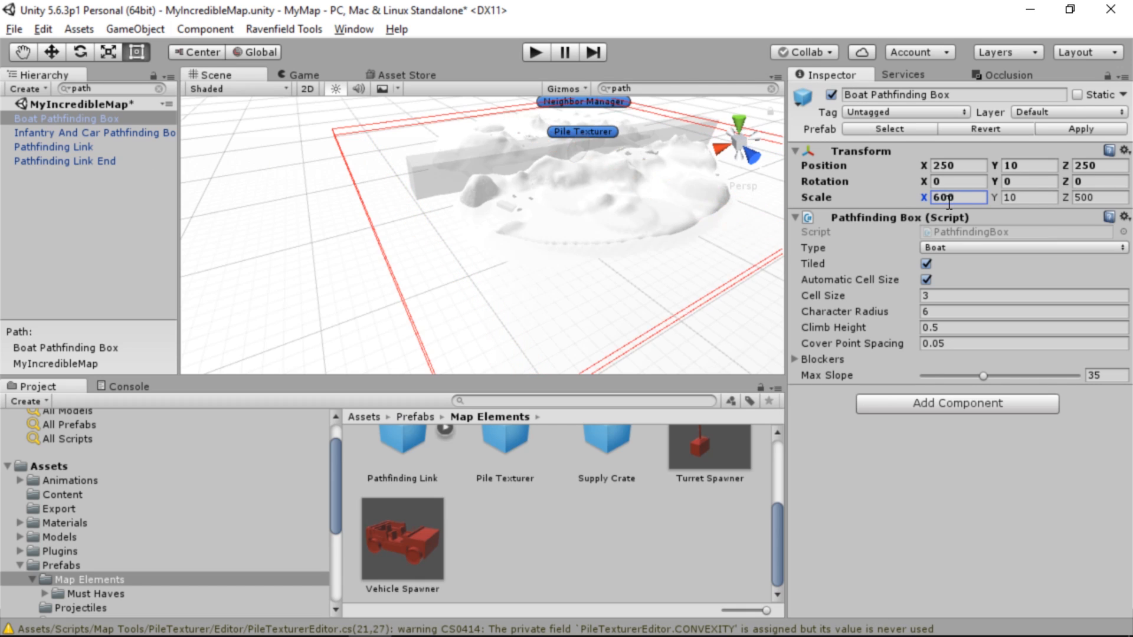
left_click_drag(633, 325, 514, 240, "alt")
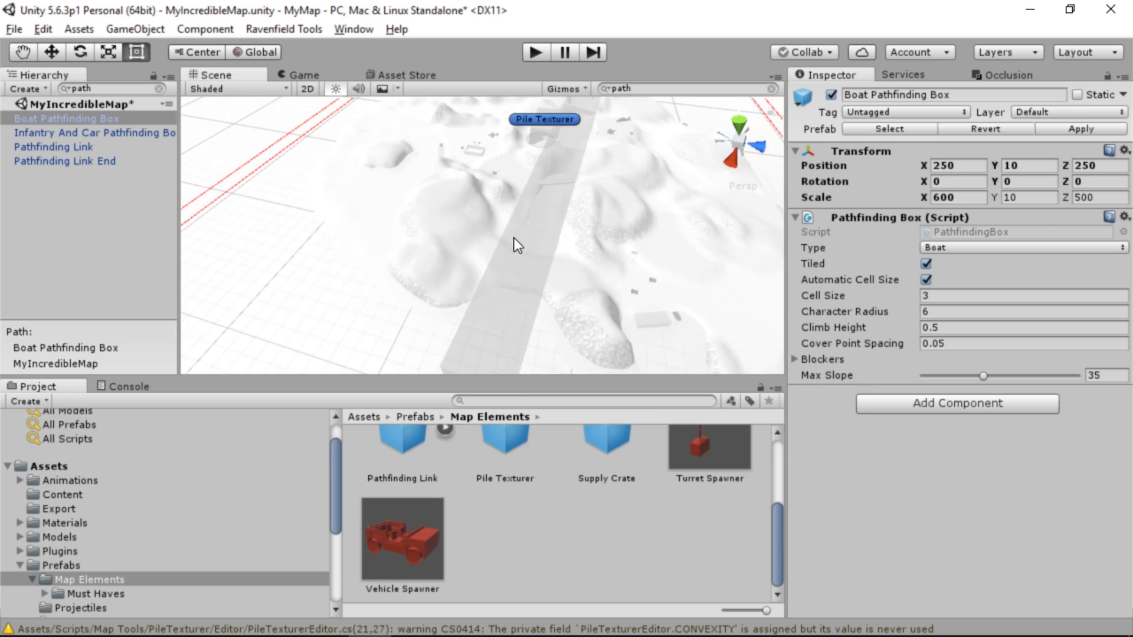
left_click(159, 89)
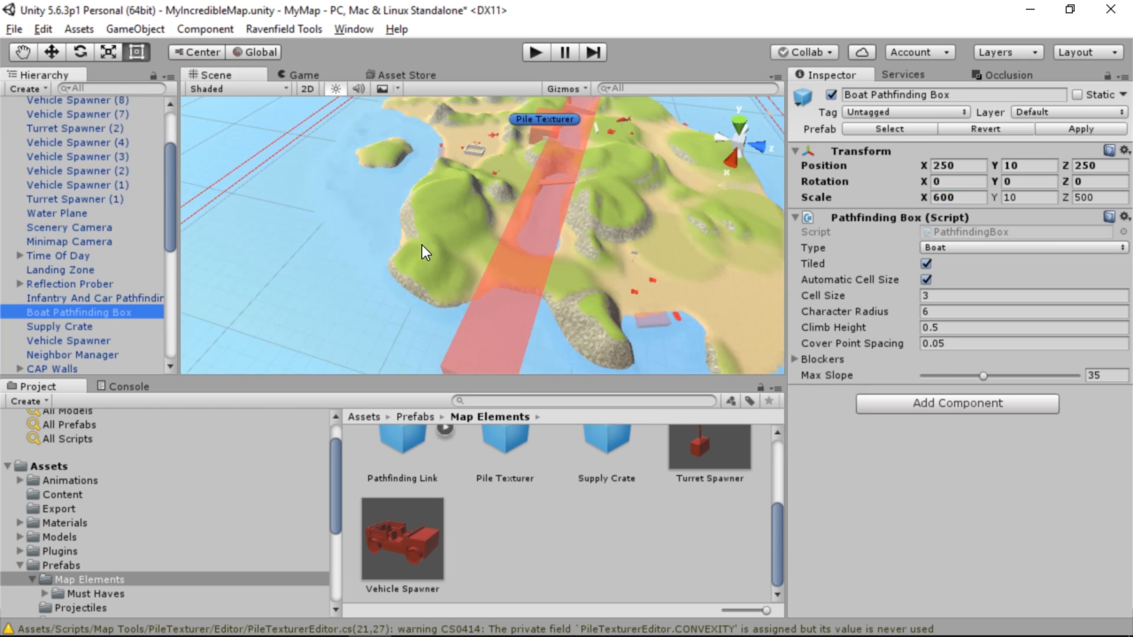
left_click_drag(422, 245, 116, 267, "alt")
Shorten the long Avoidance Box across the island to about 355.7 in X scale, centred at X 277.2, Z 277.1
left_click(160, 298)
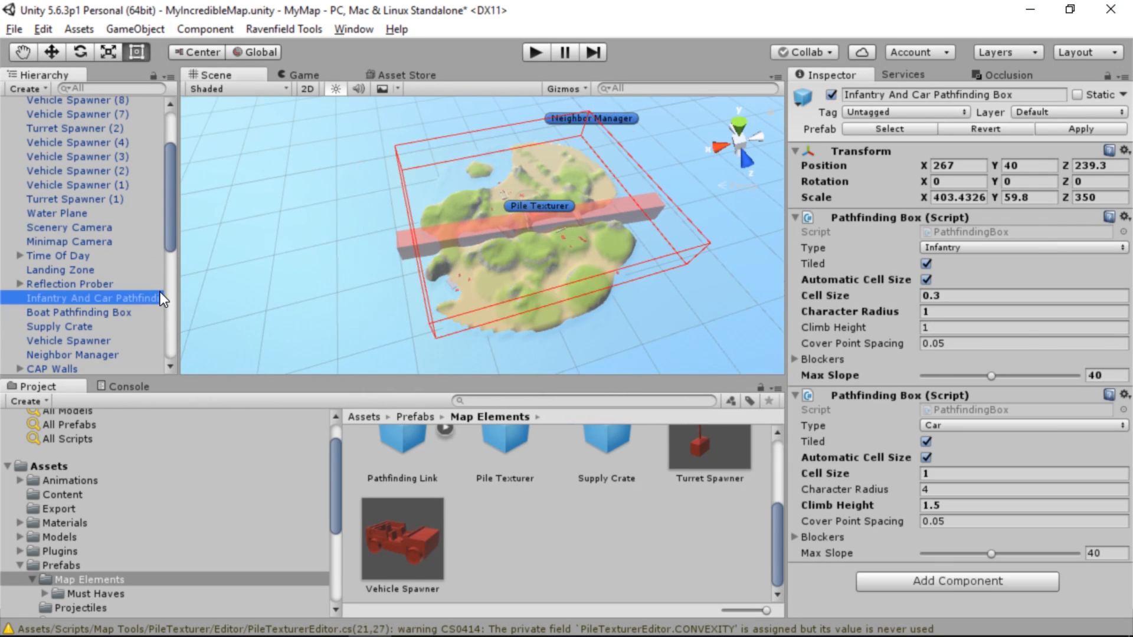
left_click(126, 311)
left_click(428, 242)
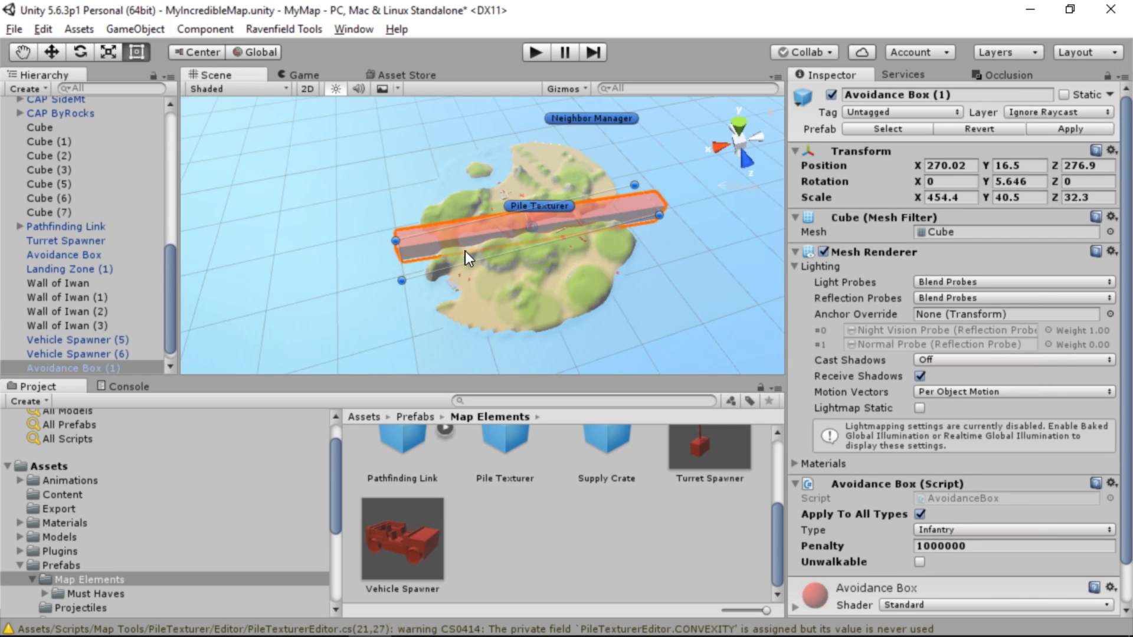
left_click_drag(477, 256, 459, 264, "alt")
scroll(459, 265, "up", 5)
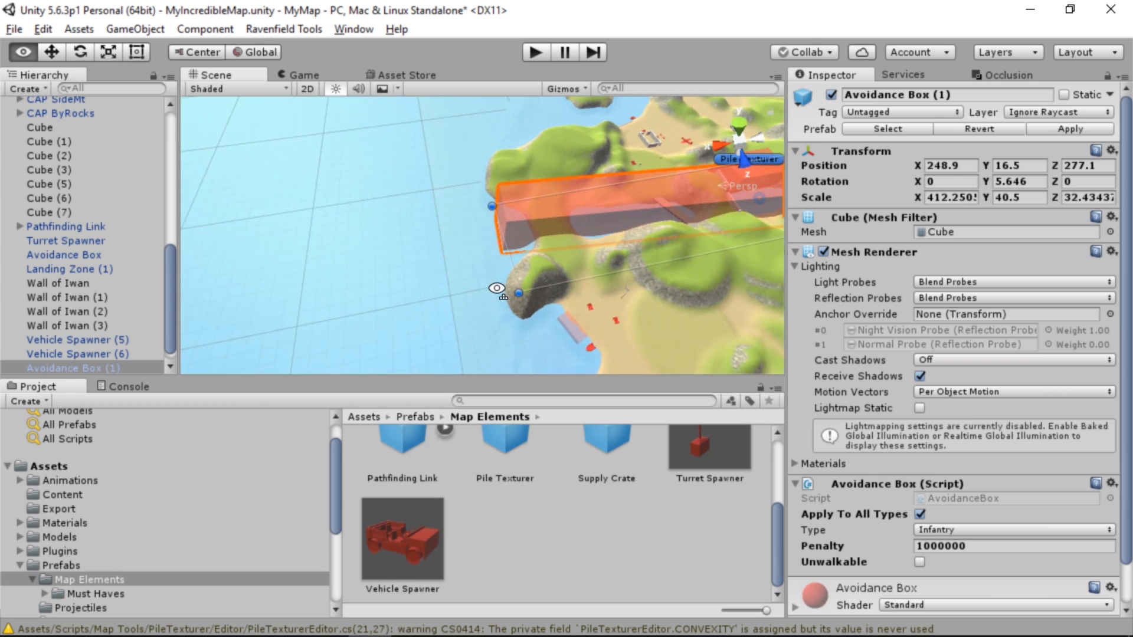
left_click_drag(497, 288, 320, 394, "alt")
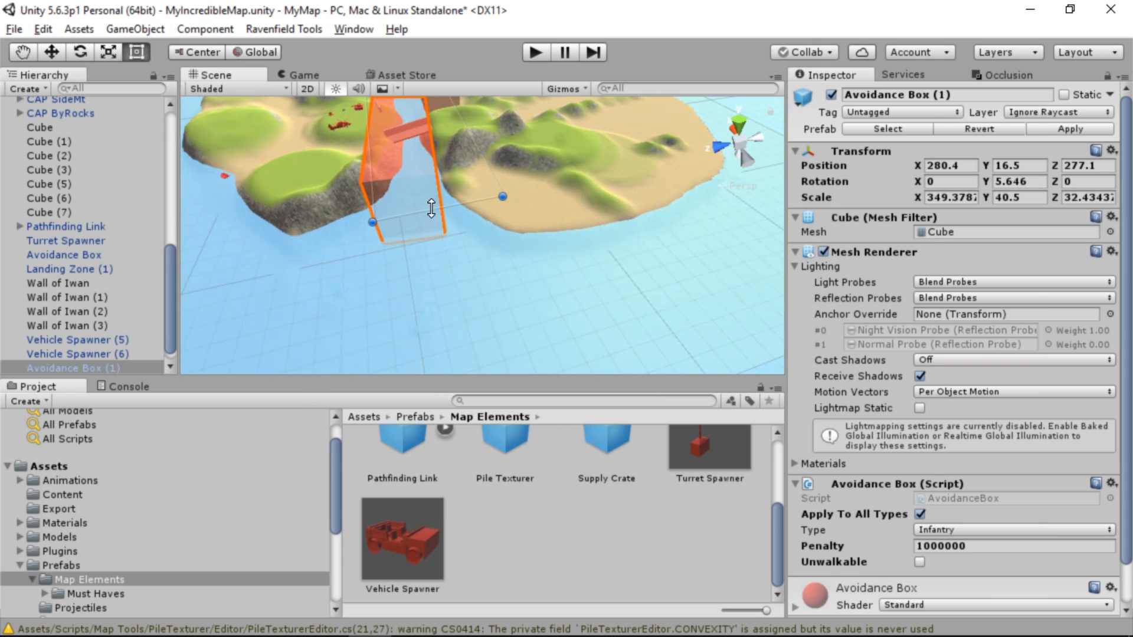
left_click_drag(437, 207, 438, 214)
left_click_drag(437, 214, 945, 167, "alt")
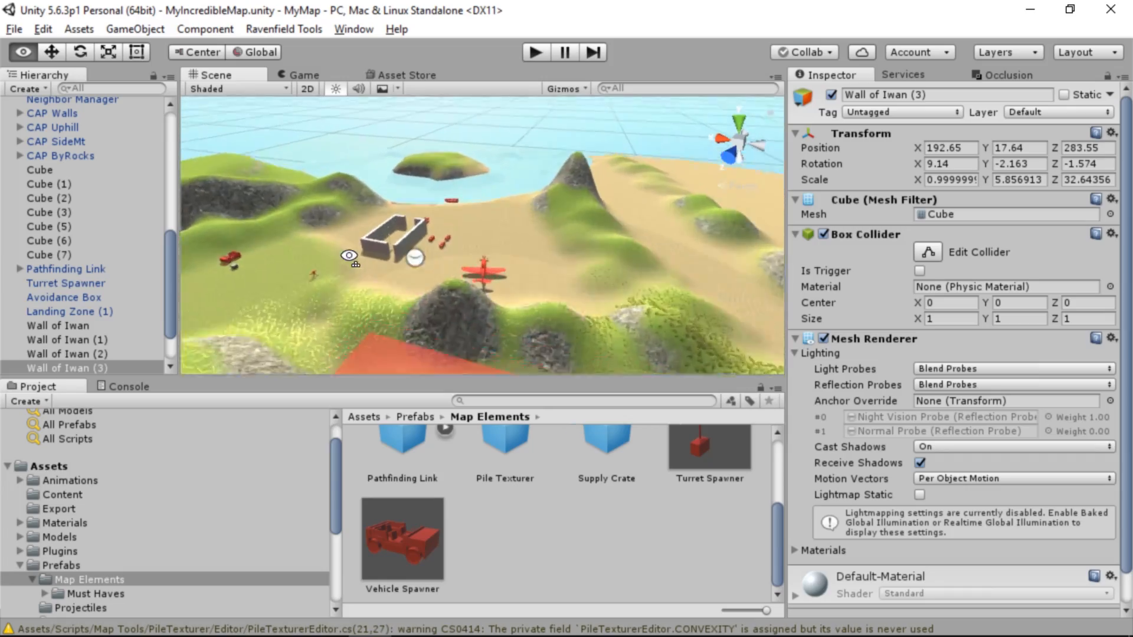
Select the Walls capture point and expand its vehicle filter to review the allowed vehicle types
right_click_drag(307, 331, 932, 303)
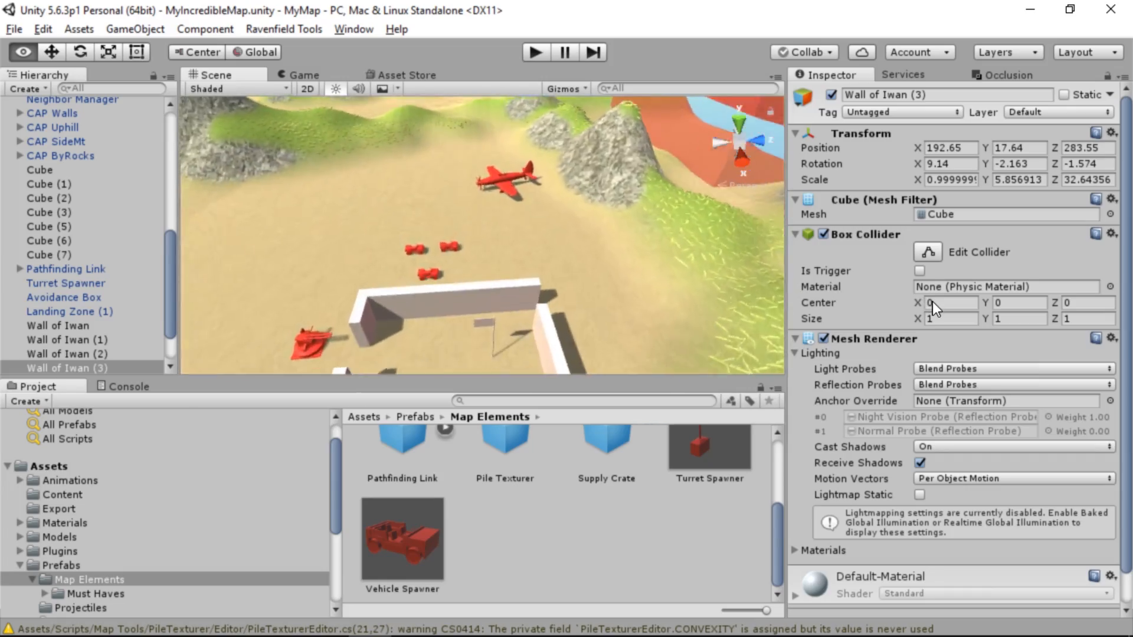
left_click(495, 343)
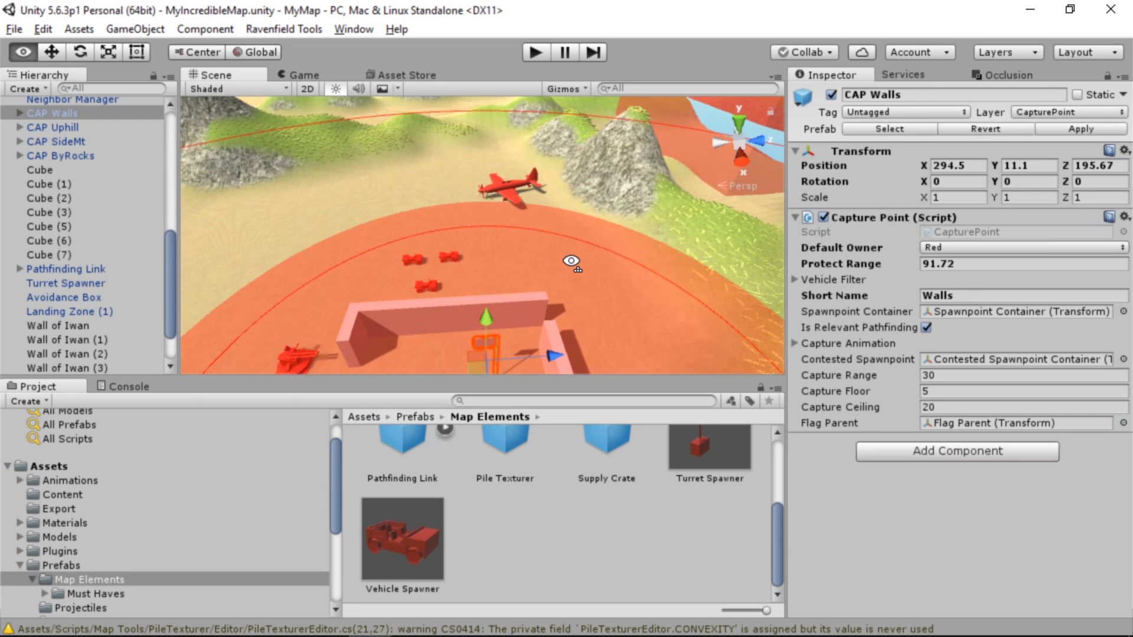
right_click_drag(491, 343, 625, 257)
left_click(797, 280)
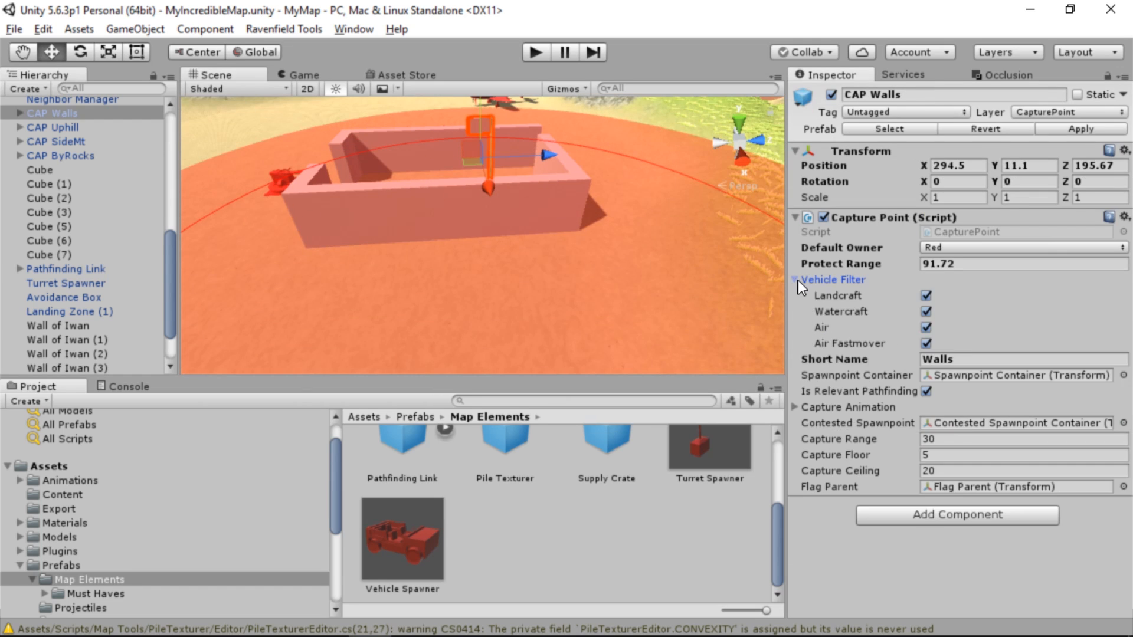
Exclude Watercraft from the Uphill capture point's vehicle filter, keeping Landcraft enabled
right_click_drag(582, 263, 343, 229)
right_click_drag(510, 282, 118, 216)
key("w")
left_click(620, 153)
left_click(926, 295)
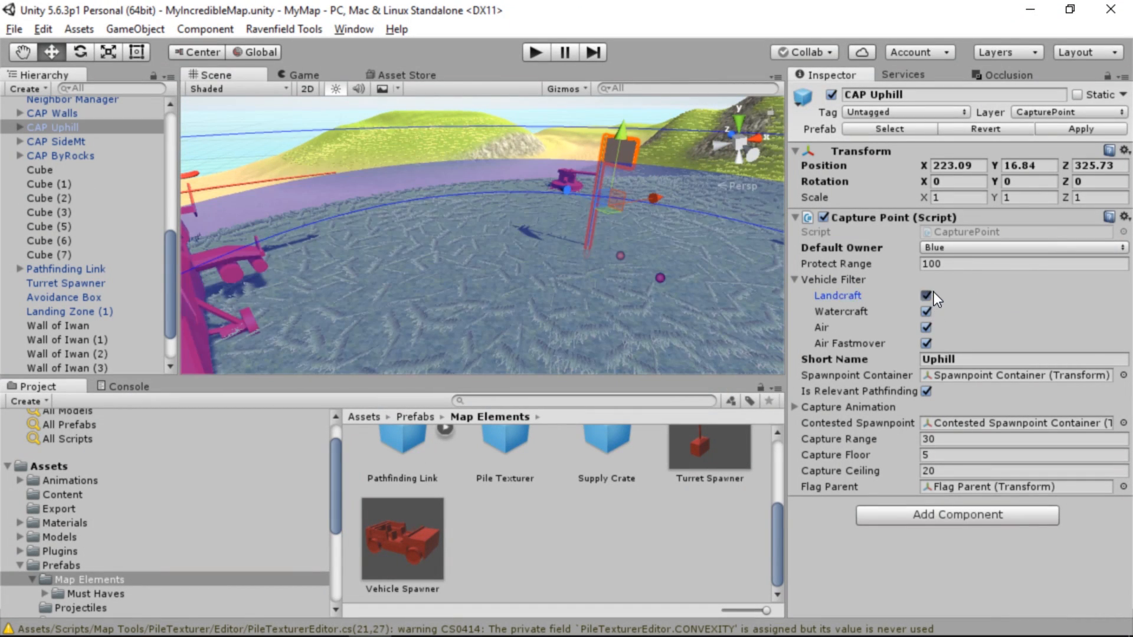
left_click(926, 311)
Exclude Watercraft from the Side Mountain capture point's vehicle filter and check the filter of the By The Rocks capture point
right_click_drag(703, 322, 405, 117)
left_click(404, 116)
left_click(410, 115)
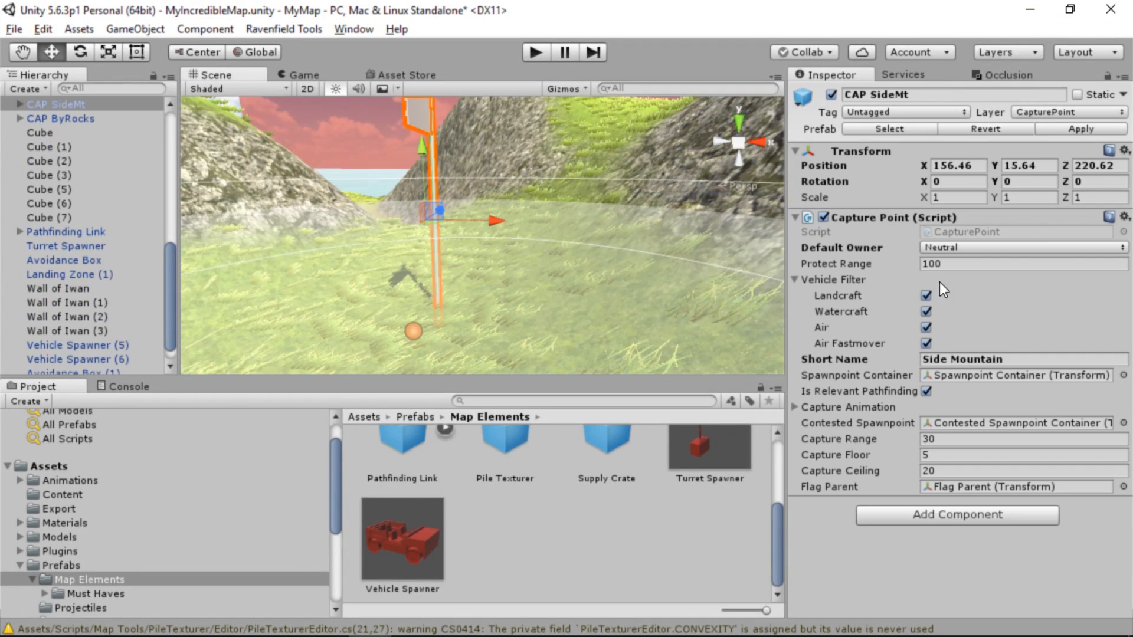
left_click(926, 311)
right_click_drag(566, 254, 937, 352)
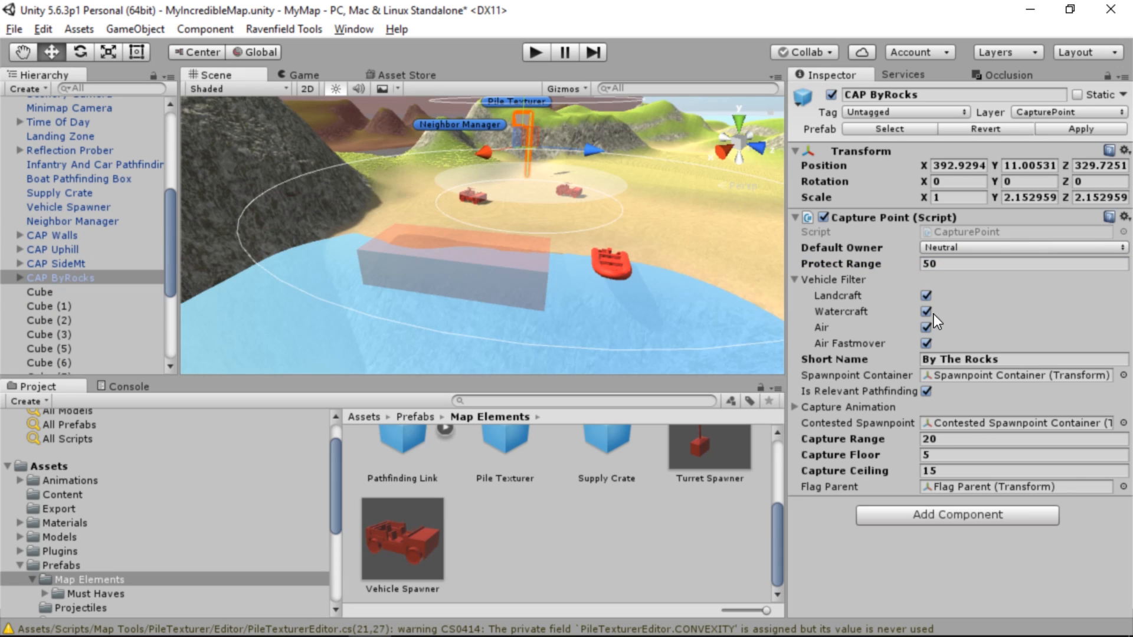
right_click_drag(549, 251, 534, 274)
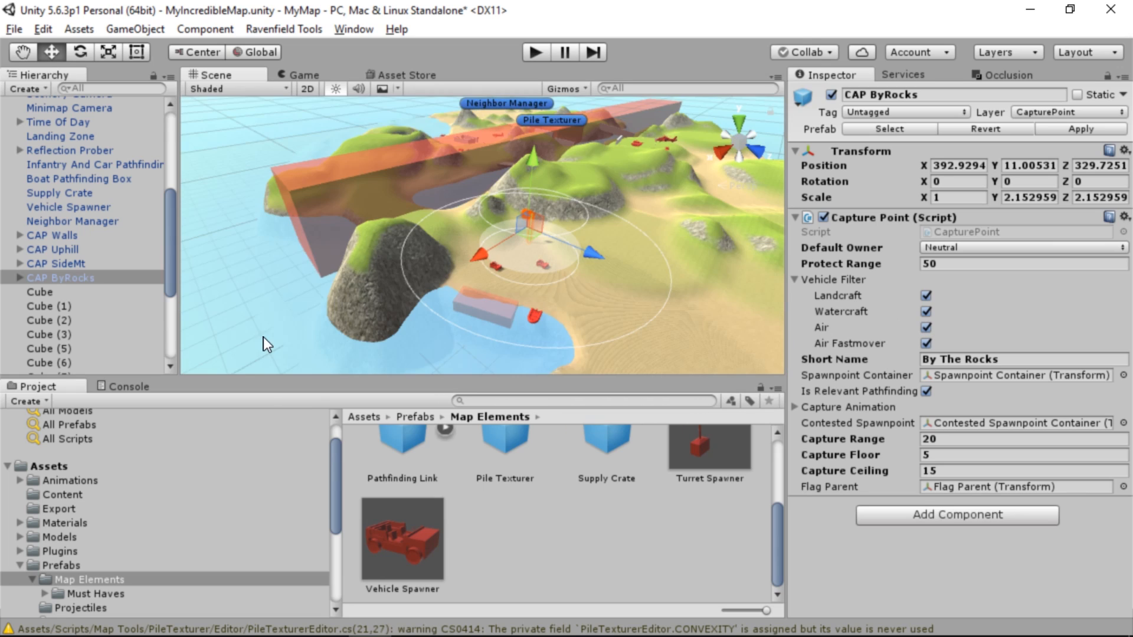
Delete all previously exported map files from the Export folder
left_click(57, 497)
left_click(58, 509)
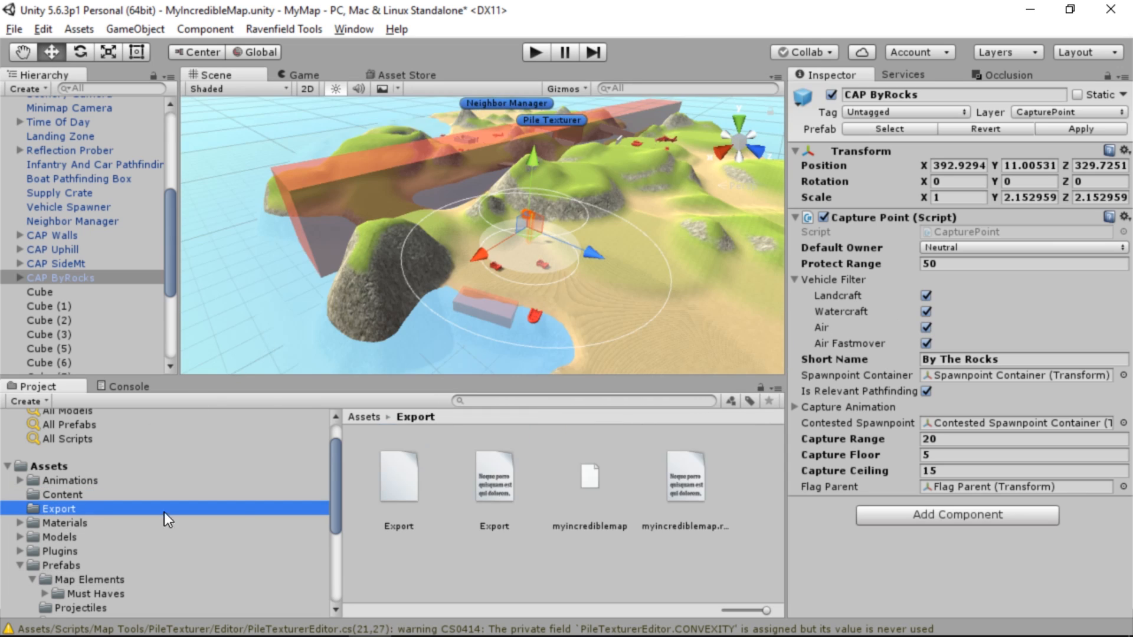
key("ctrl+a")
key("Delete")
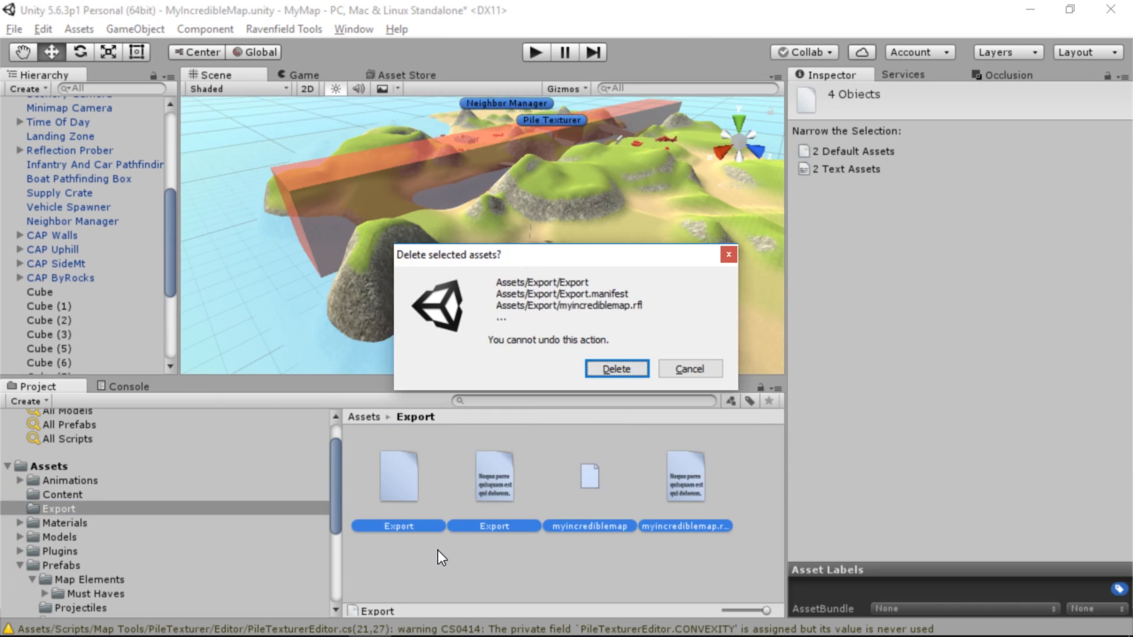
key("Escape")
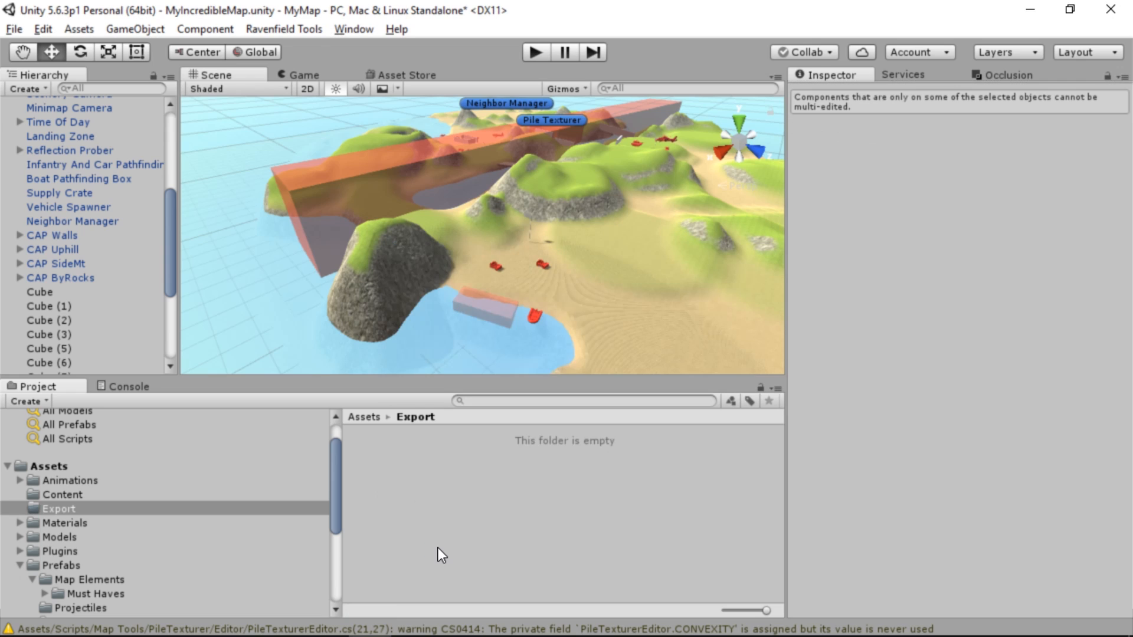
Export the open scene as a map again to playtest the vehicle filter changes
left_click(296, 26)
mouse_move(324, 47)
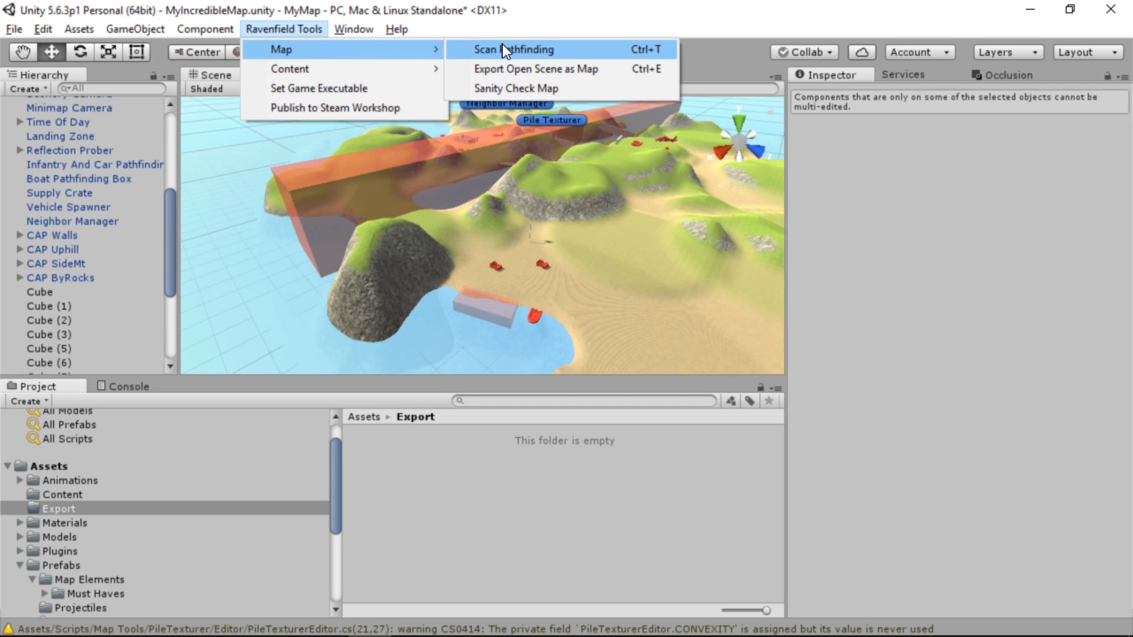
left_click(504, 68)
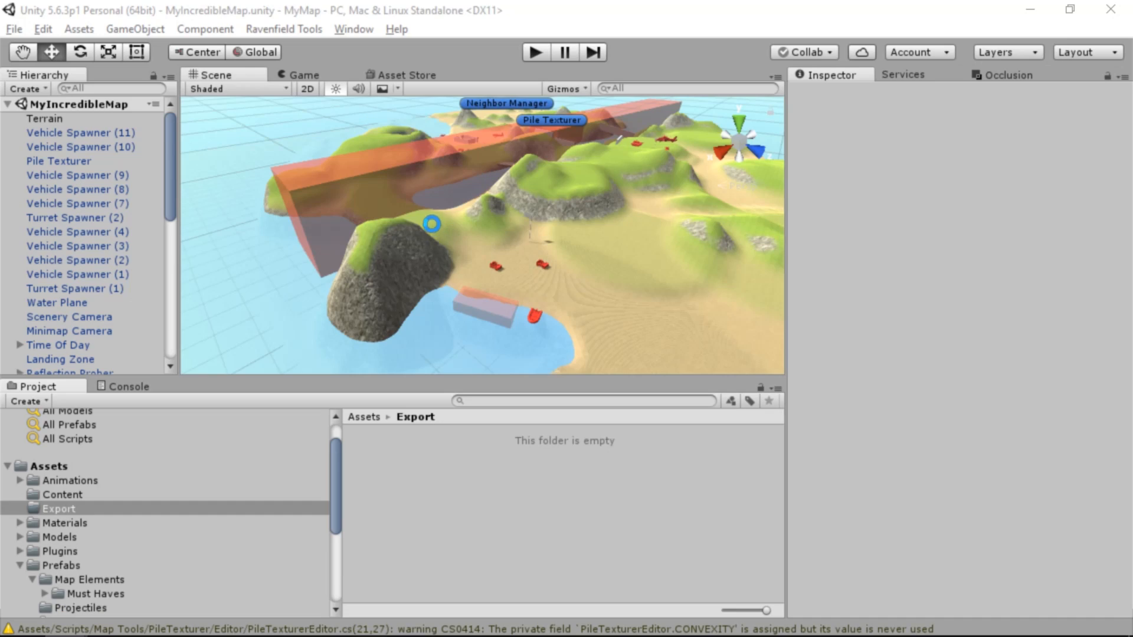
Delete the long Avoidance Box that stretches across the island
left_click_drag(431, 223, 653, 167, "alt")
left_click(578, 185)
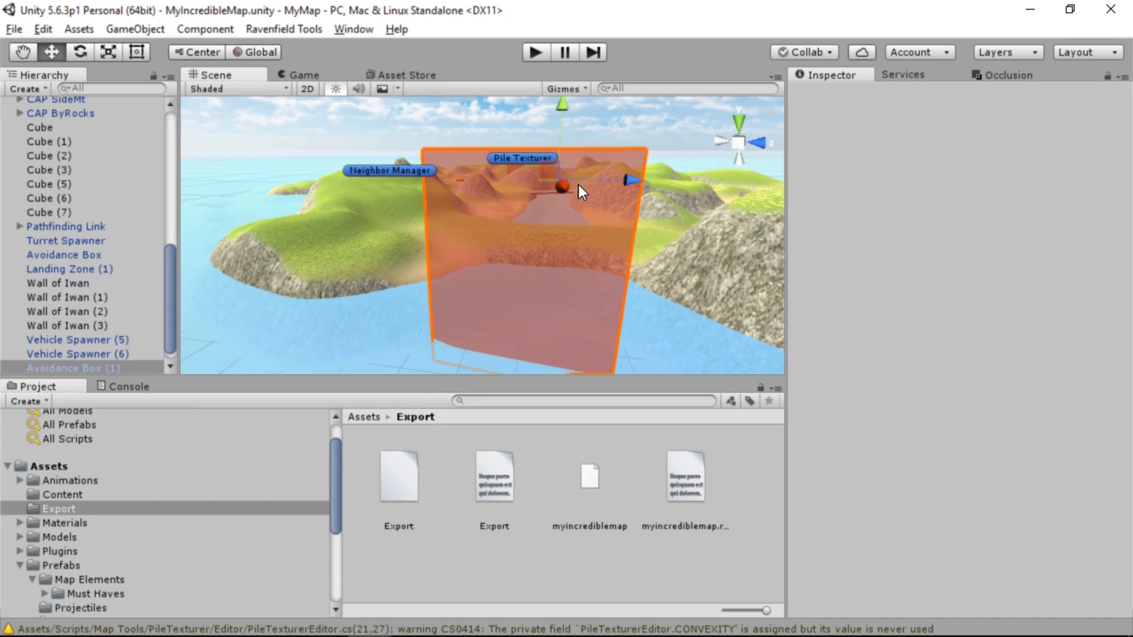
scroll(1001, 498, "down", 2)
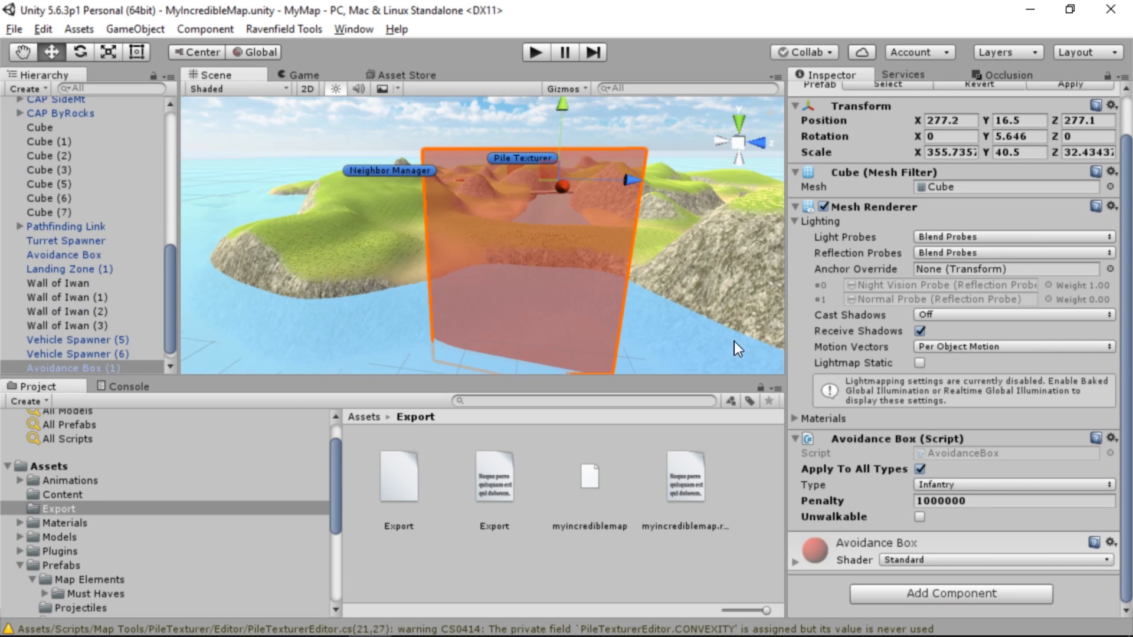
left_click_drag(424, 228, 445, 254, "alt")
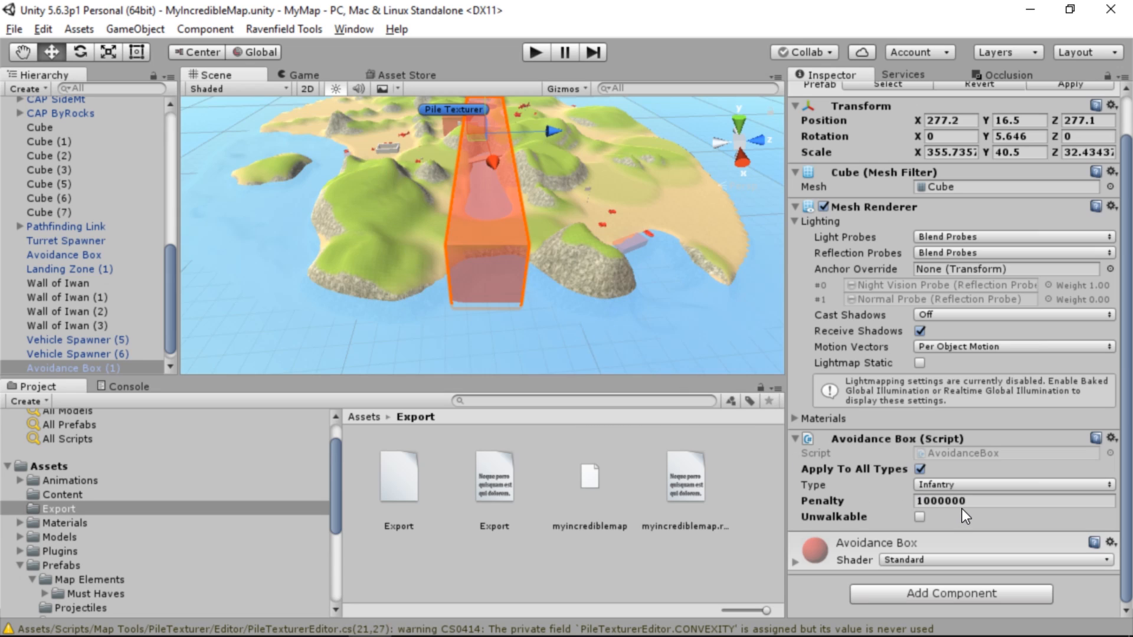
left_click(918, 517)
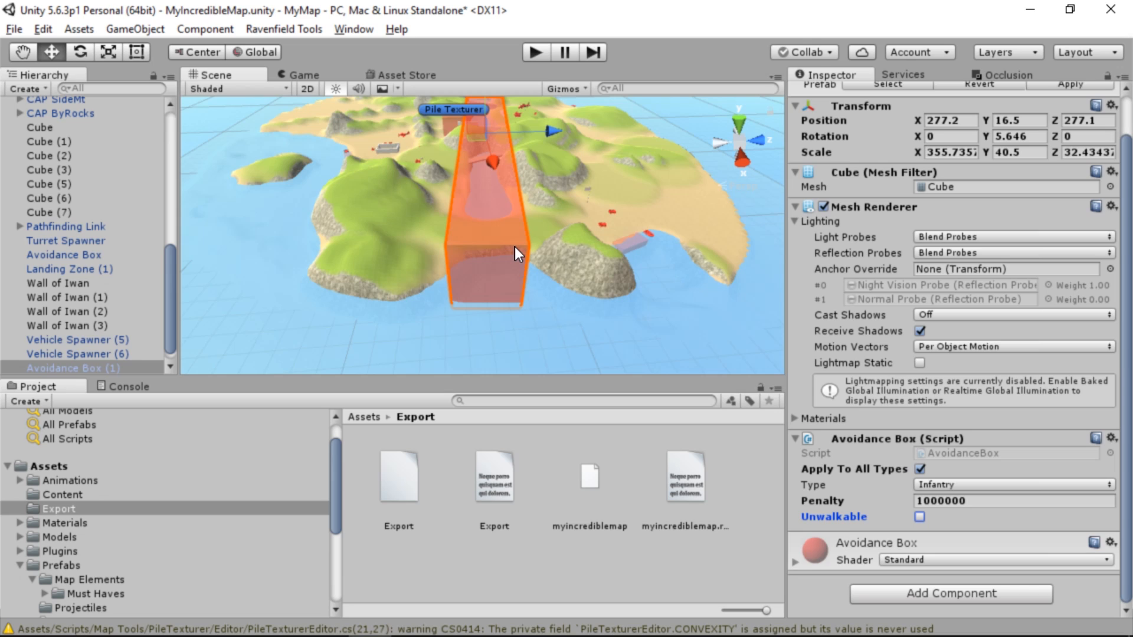
key("Delete")
Inspect the Uphill capture point's vehicle filter and protect range, and view its surroundings and the boats along the coast
left_click_drag(515, 247, 531, 218, "alt")
key("w")
right_click_drag(531, 218, 727, 334)
left_click(607, 236)
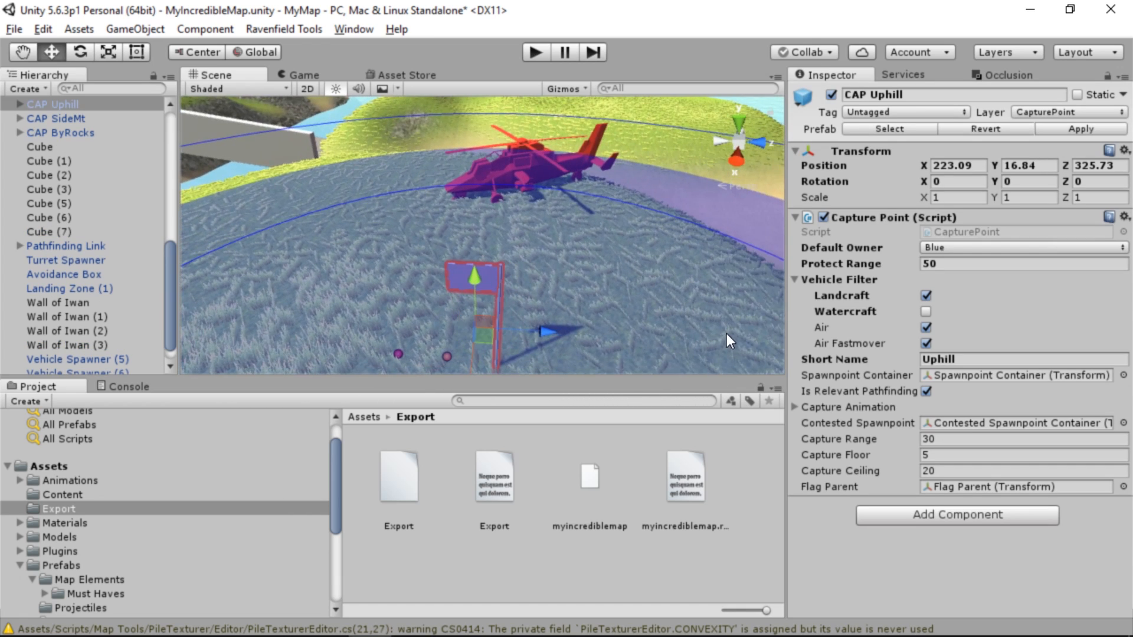
left_click(799, 278)
left_click(799, 278)
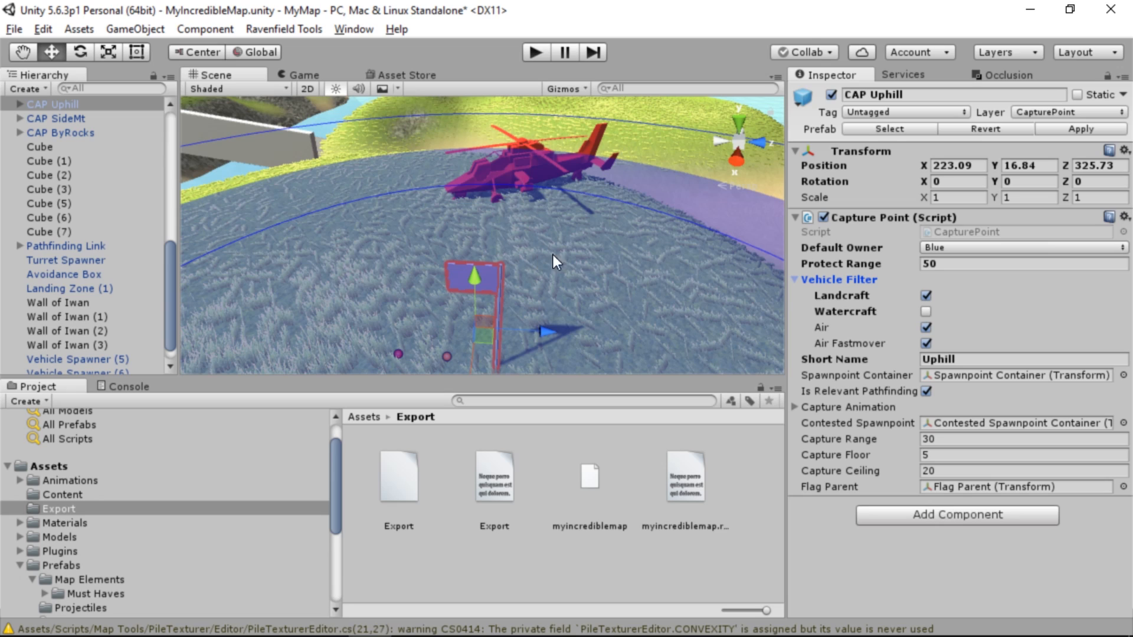
left_click(799, 280)
right_click_drag(585, 215, 986, 242)
right_click_drag(613, 288, 708, 242)
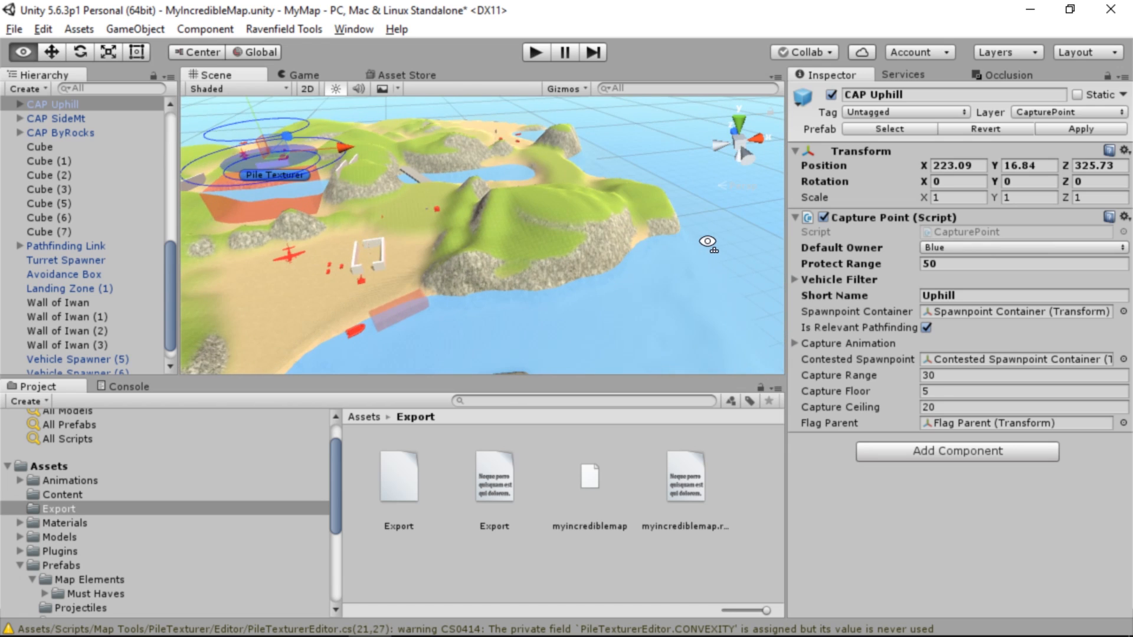
key("f")
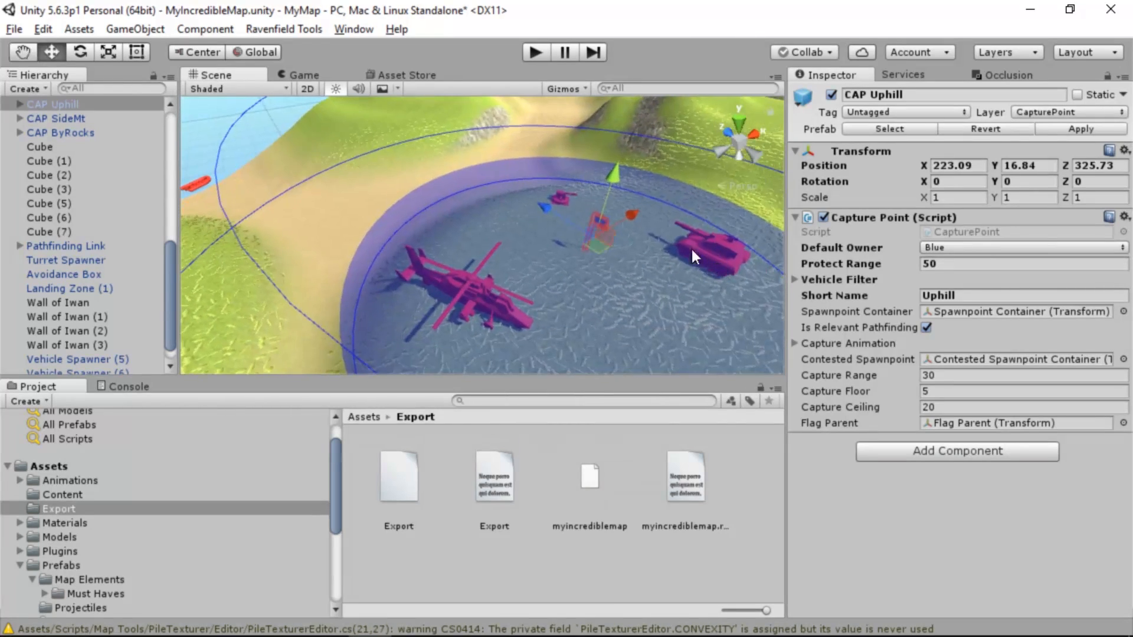
Place a Landing Zone prefab from the Map Elements prefabs on the sandy shore beside the boat near the Uphill capture point
key("s")
right_click_drag(534, 263, 912, 309)
key("w")
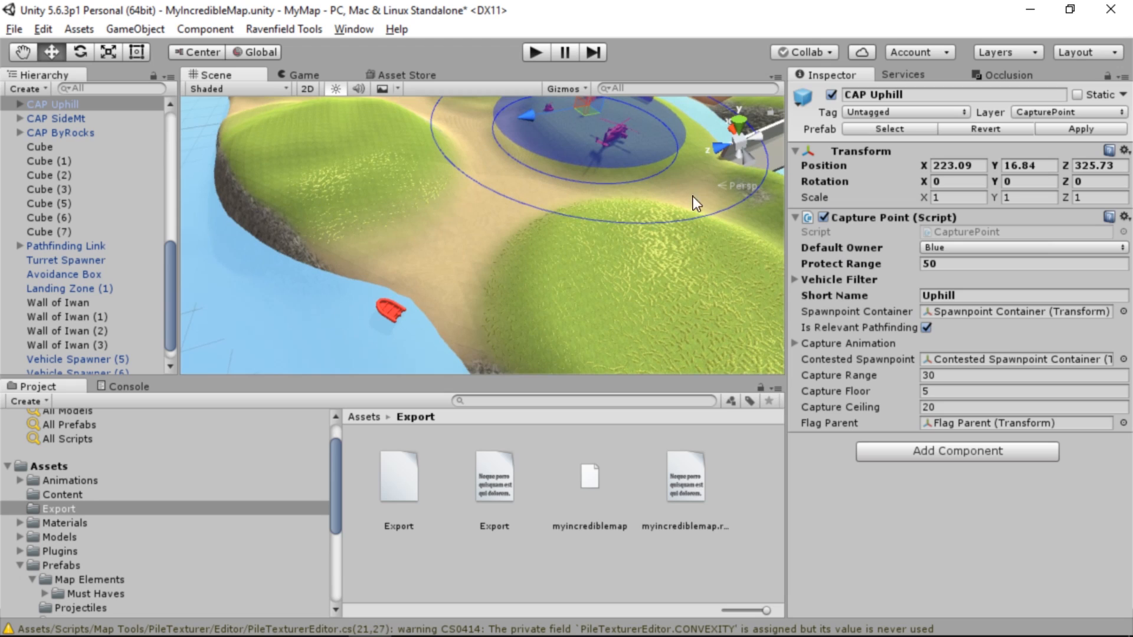
left_click(59, 470)
scroll(71, 490, "down", 3)
left_click(61, 459)
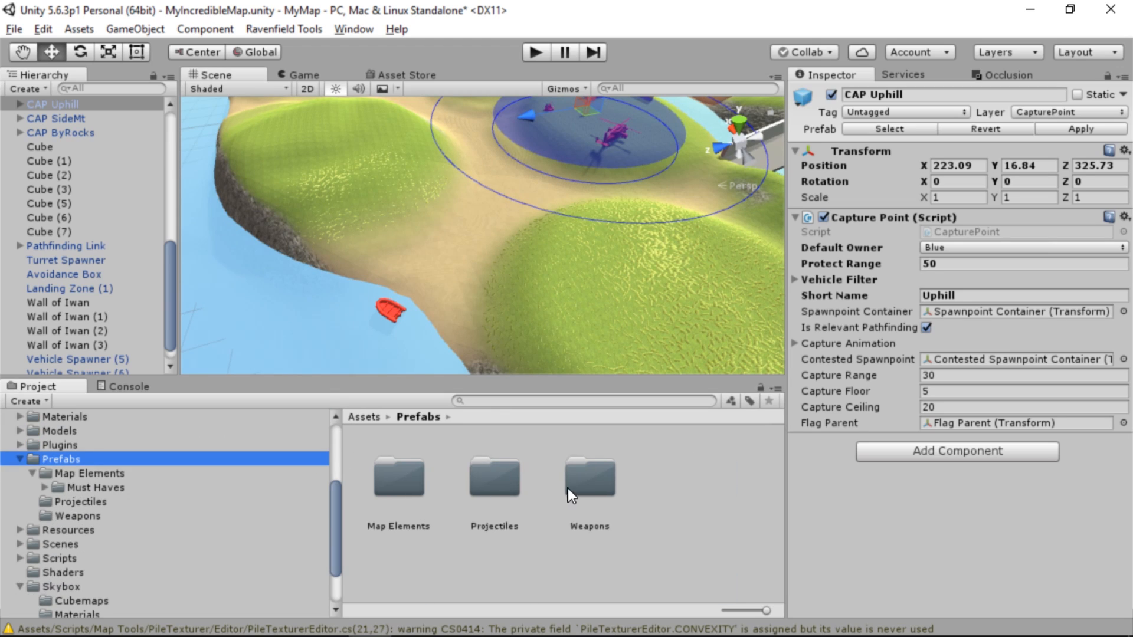
double_click(397, 479)
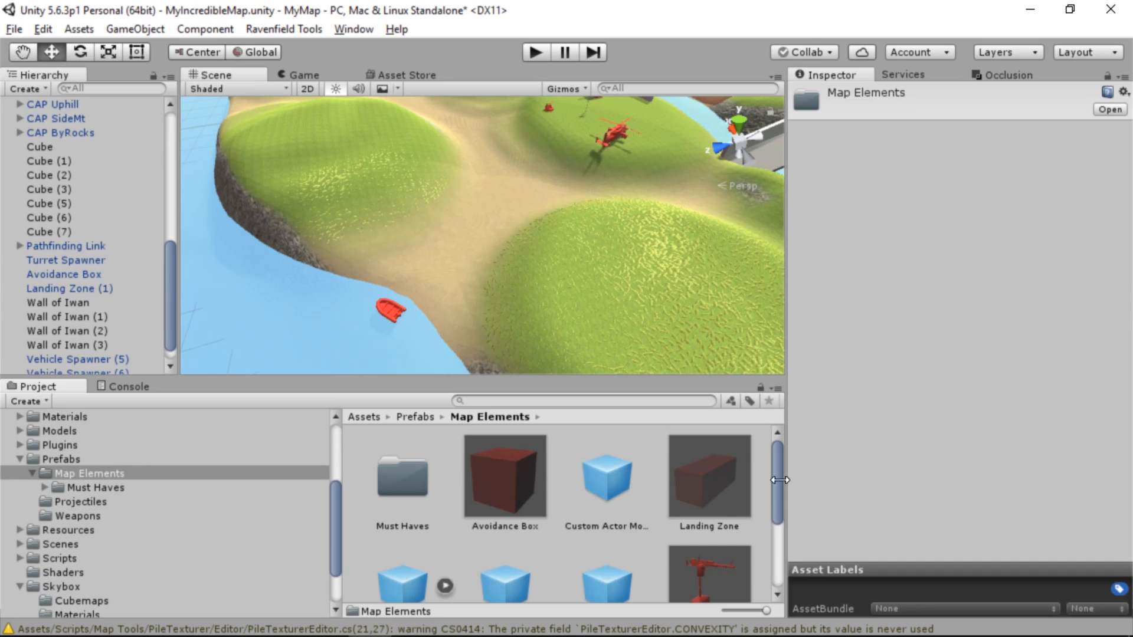
left_click_drag(709, 477, 331, 313)
Rotate the new landing zone to about -33.5° around Y and position it across the beach where the boat lies
left_click_drag(414, 284, 513, 301)
key("r")
left_click(71, 52)
left_click(51, 52)
right_click_drag(508, 269, 552, 293)
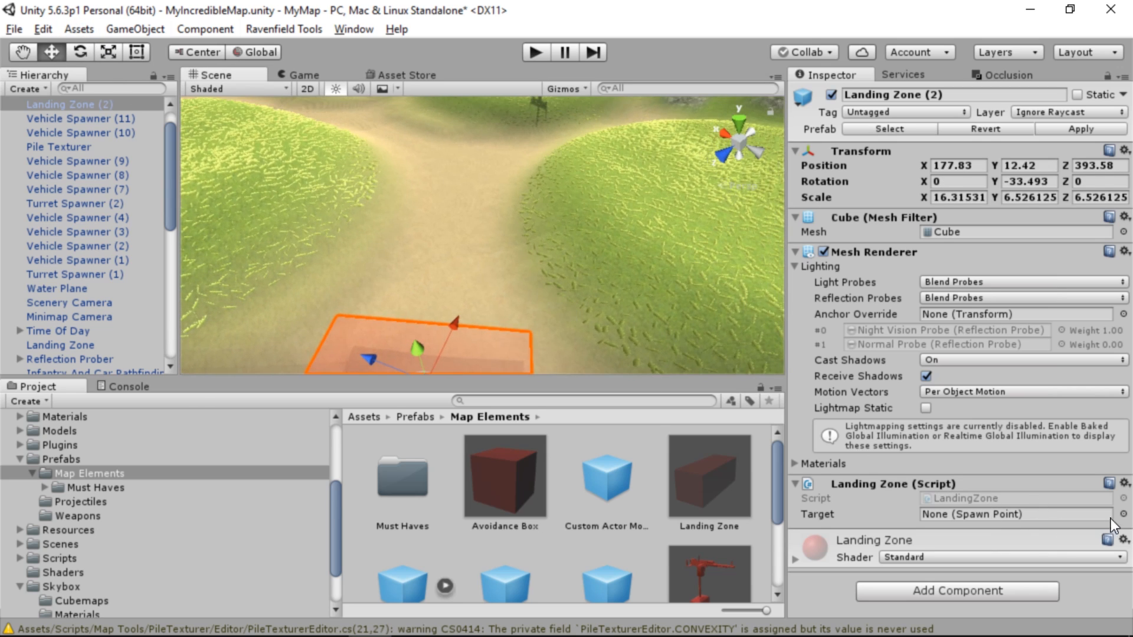
Set the new landing zone's target spawn point to CAP Uphill and check its placement around the boat
left_click(1123, 514)
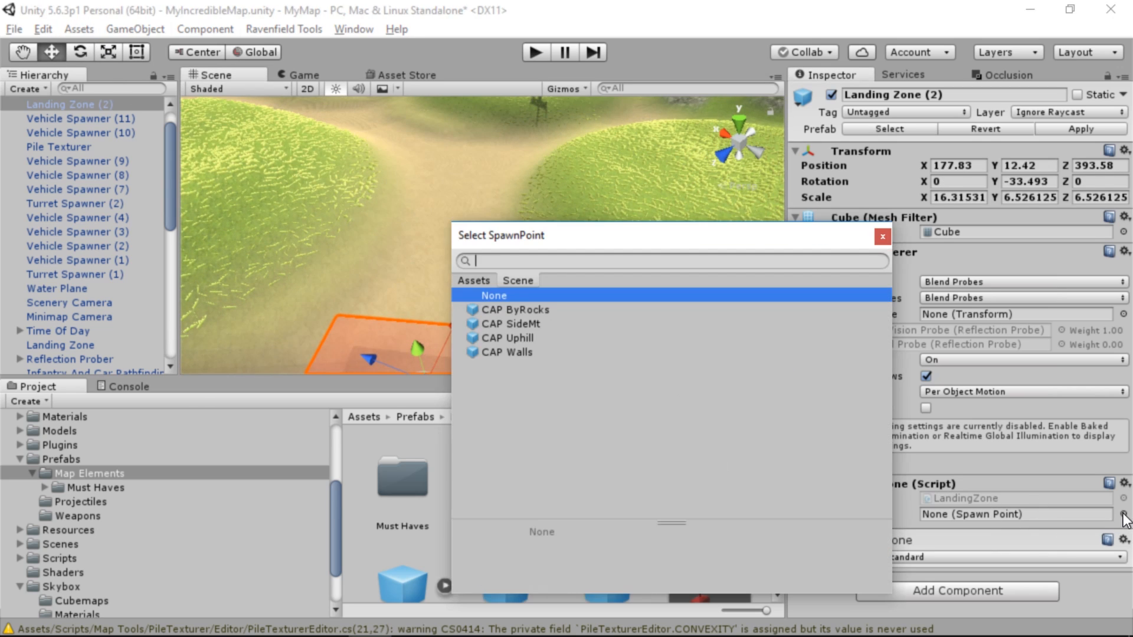
left_click(526, 341)
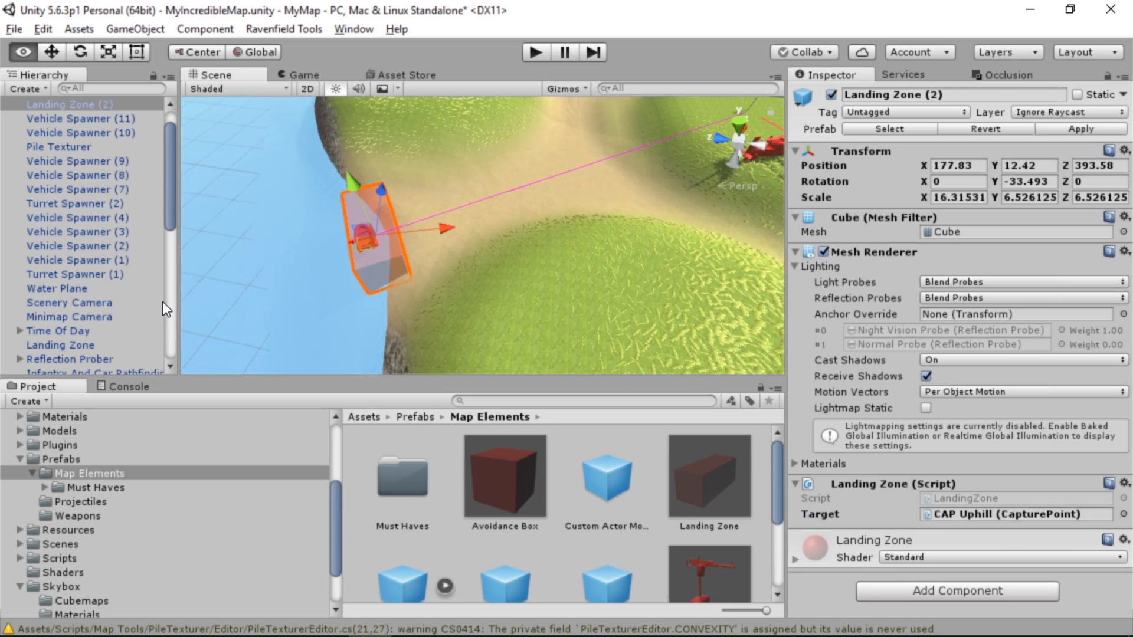
right_click_drag(283, 275, 436, 317)
left_click(416, 317)
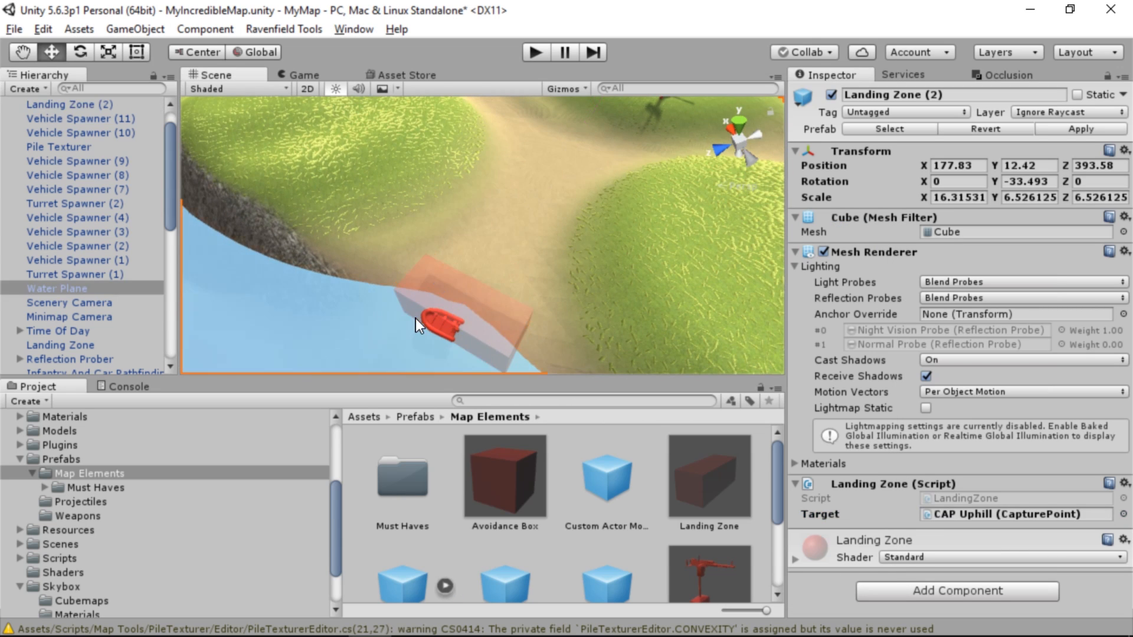
left_click(427, 325)
Widen the Uphill capture point's protect range to 100, and refine it to 85
right_click_drag(509, 273, 519, 210)
key("w")
left_click(567, 154)
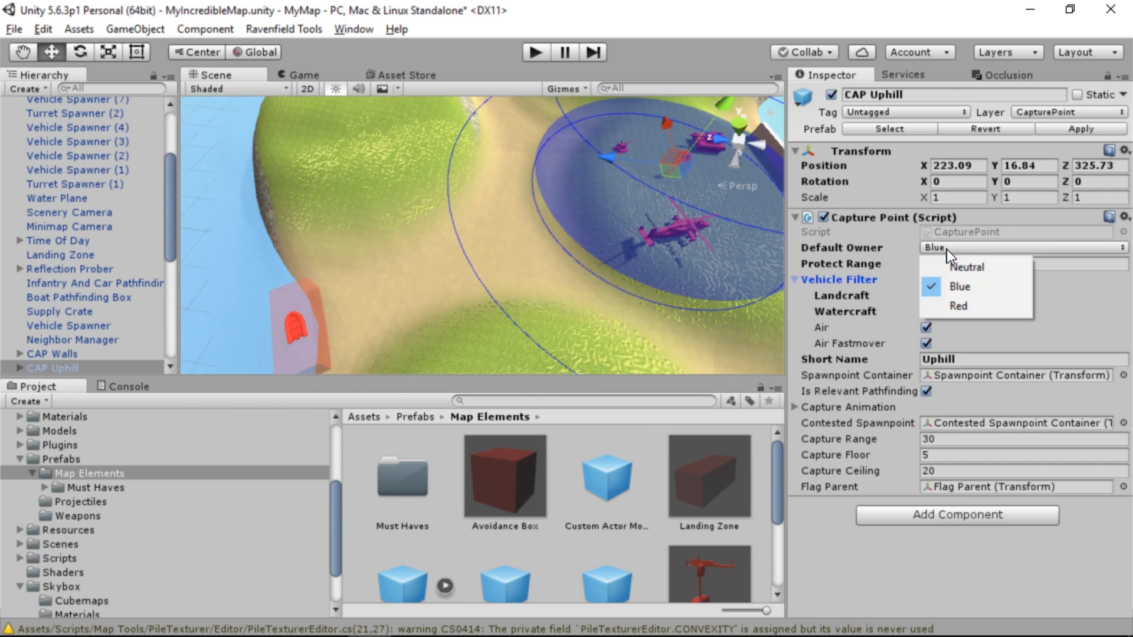
left_click(856, 279)
left_click(959, 262)
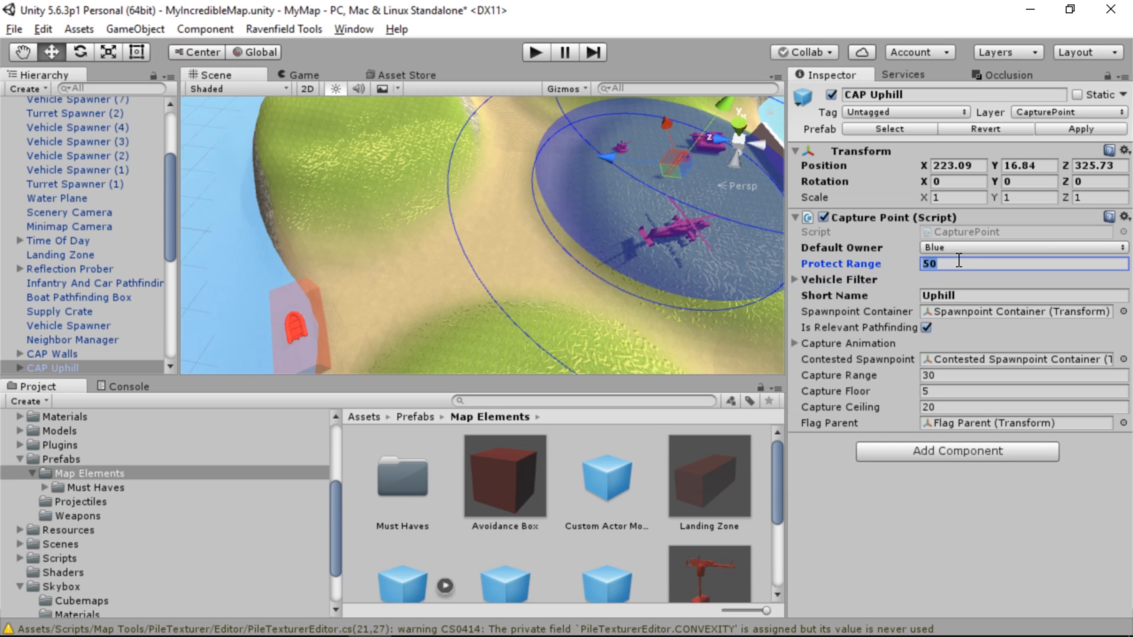
left_click_drag(565, 221, 502, 230, "alt")
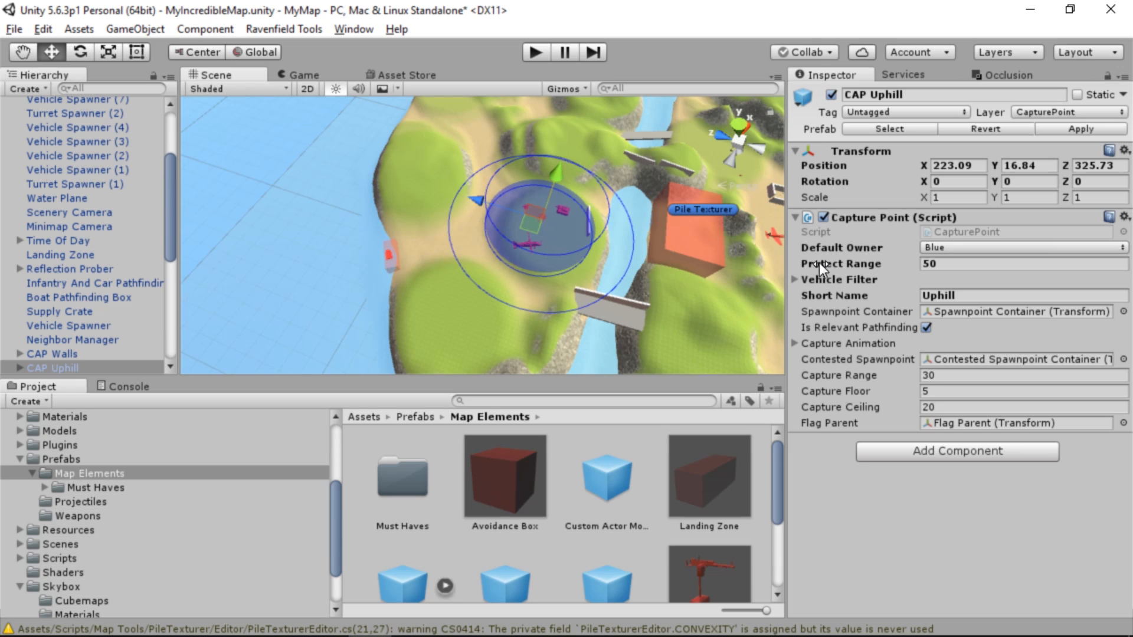
left_click(954, 263)
type("100")
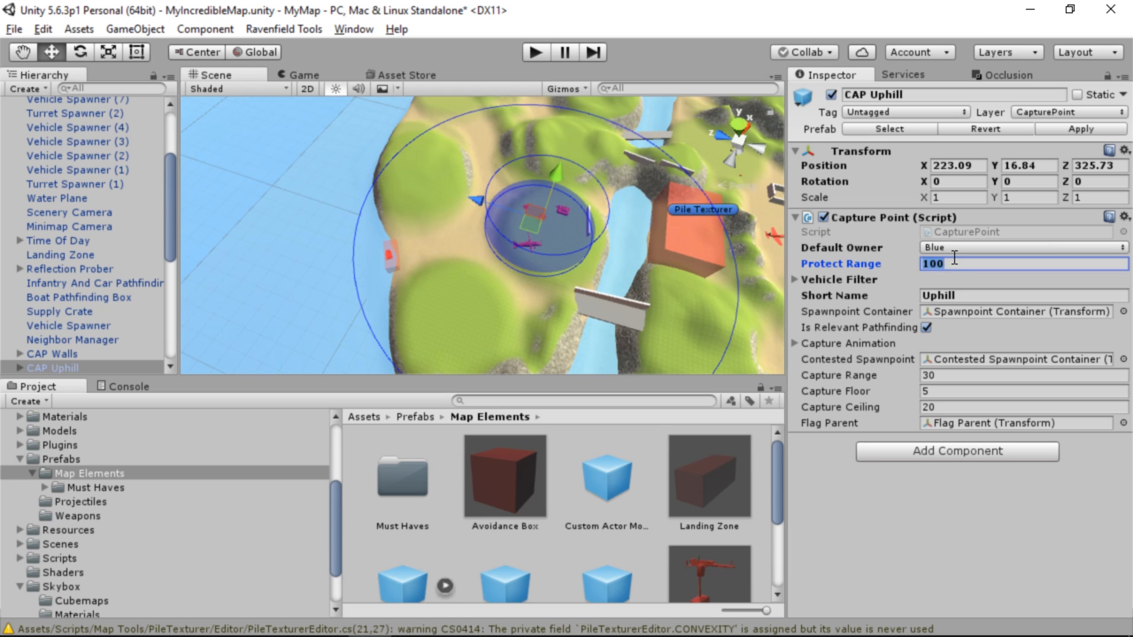
type("85")
Delete the Rhib vehicle spawner beside the new landing zone
key("w")
right_click_drag(627, 194, 551, 196)
left_click(496, 230)
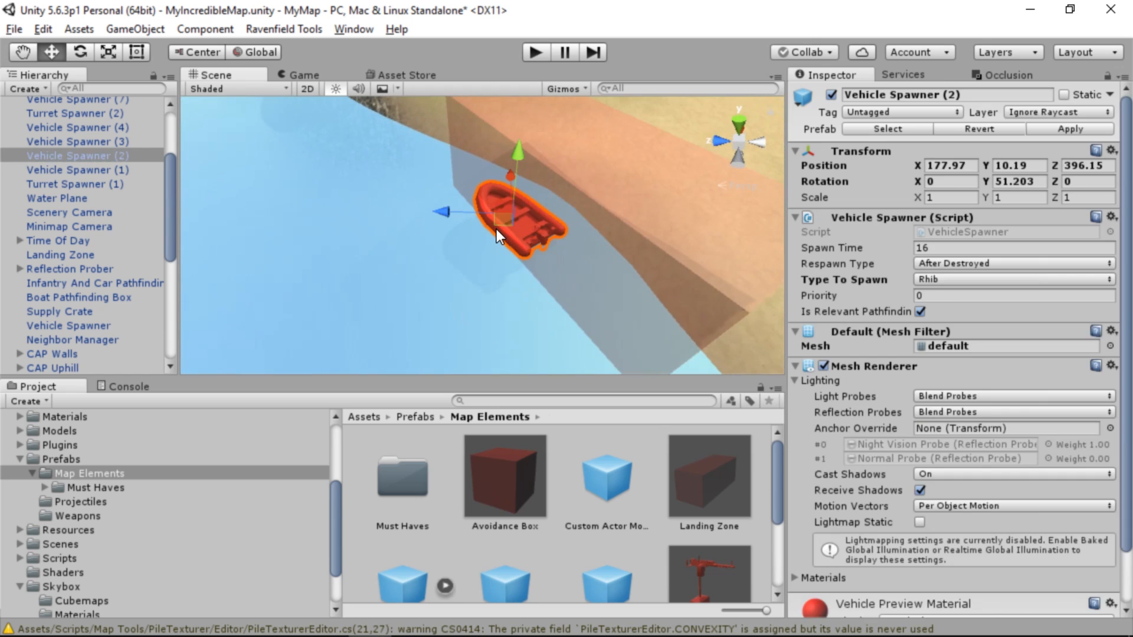
key("Delete")
Set the Uphill capture point's protect range to 50 and enable Watercraft in its vehicle filter
right_click_drag(497, 229, 608, 202)
left_click(619, 178)
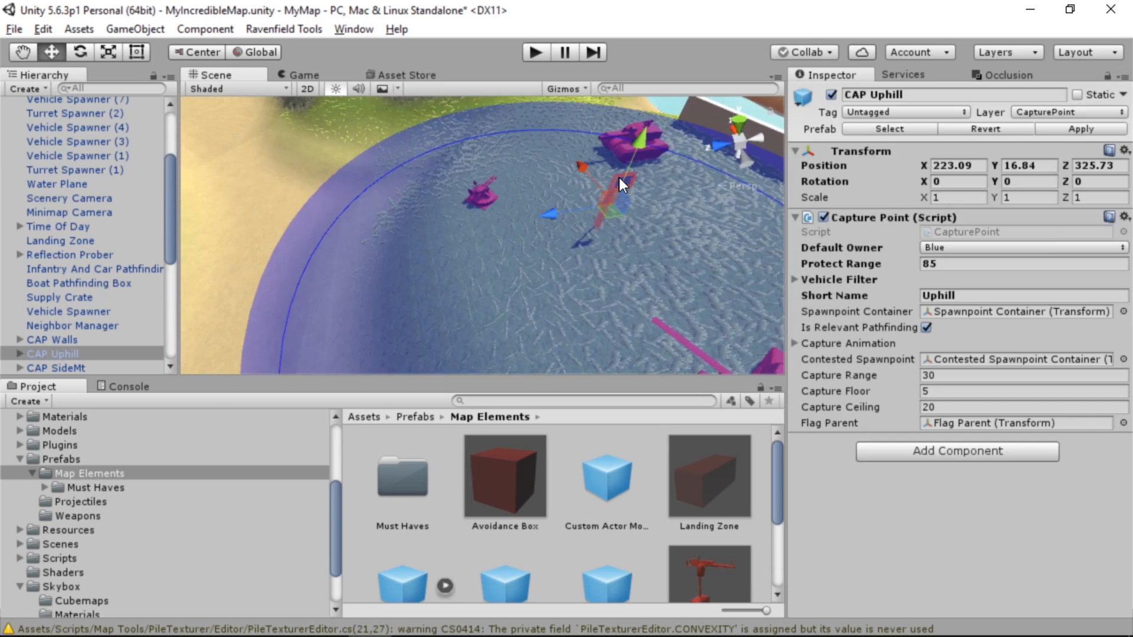
left_click_drag(365, 250, 576, 211, "alt")
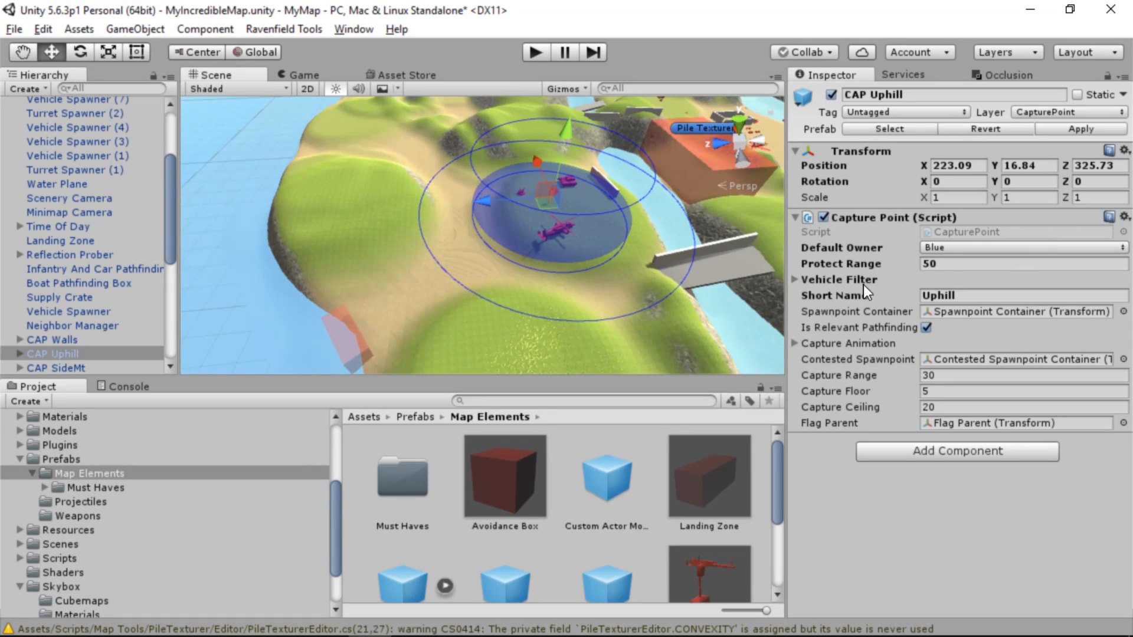
left_click(795, 279)
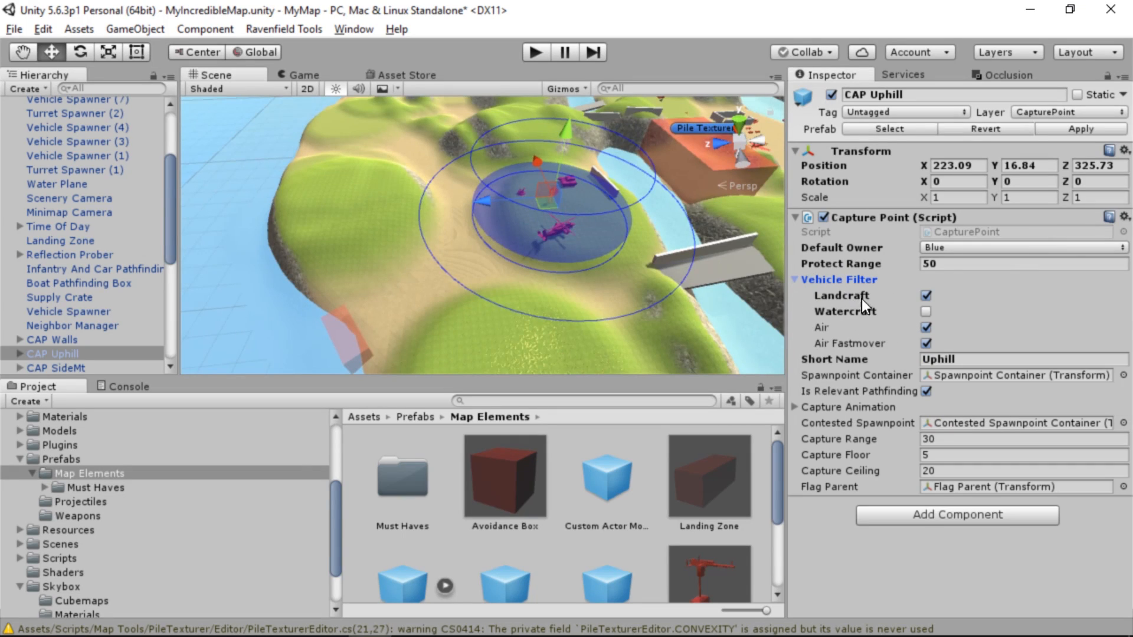
left_click(926, 311)
Align the scene view to the Minimap Camera and set the camera's field of view to 13
double_click(71, 184)
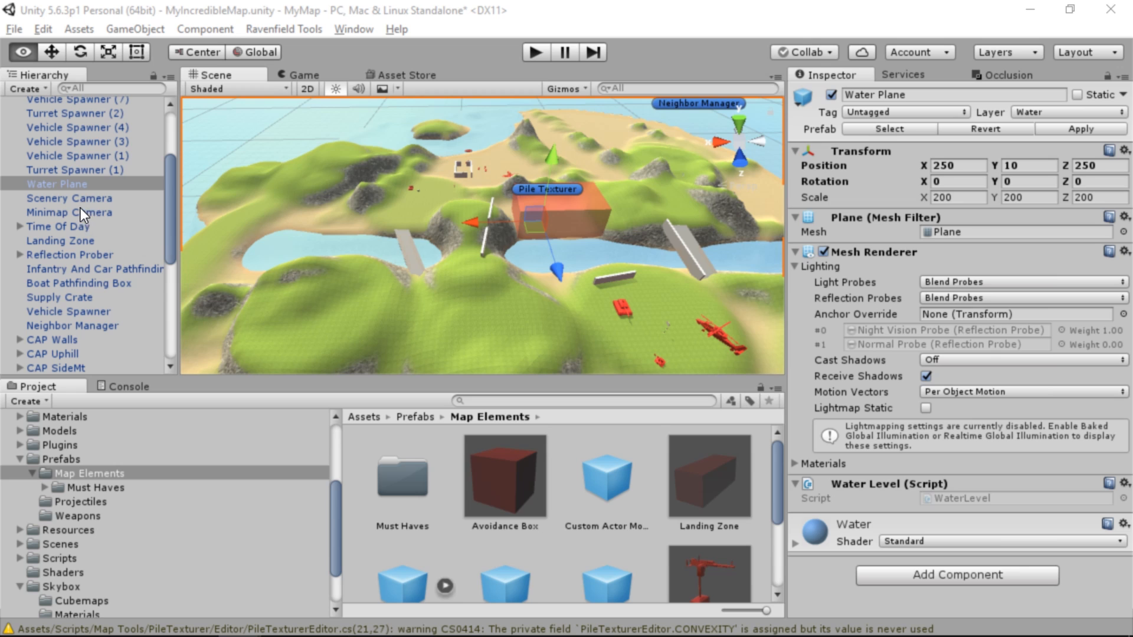
double_click(62, 211)
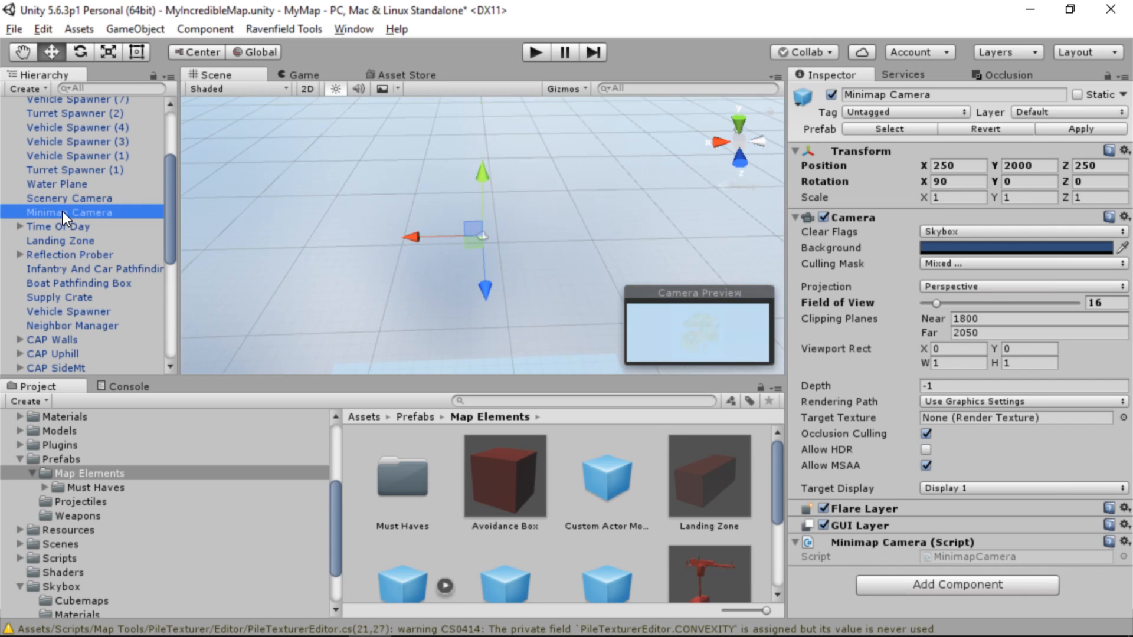
left_click(133, 28)
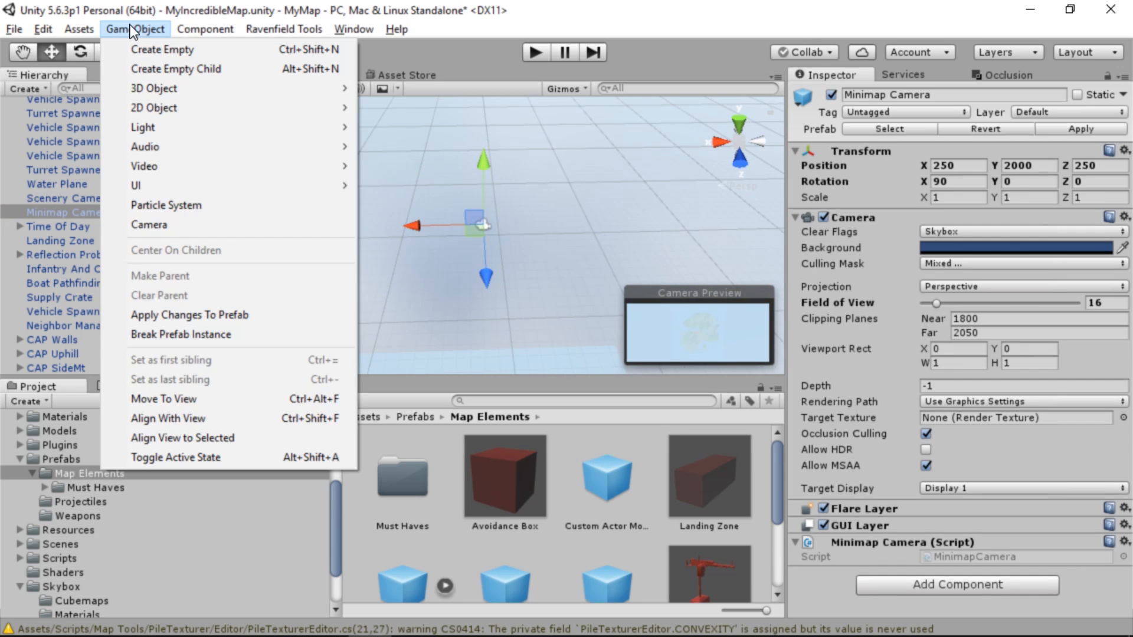
left_click(226, 449)
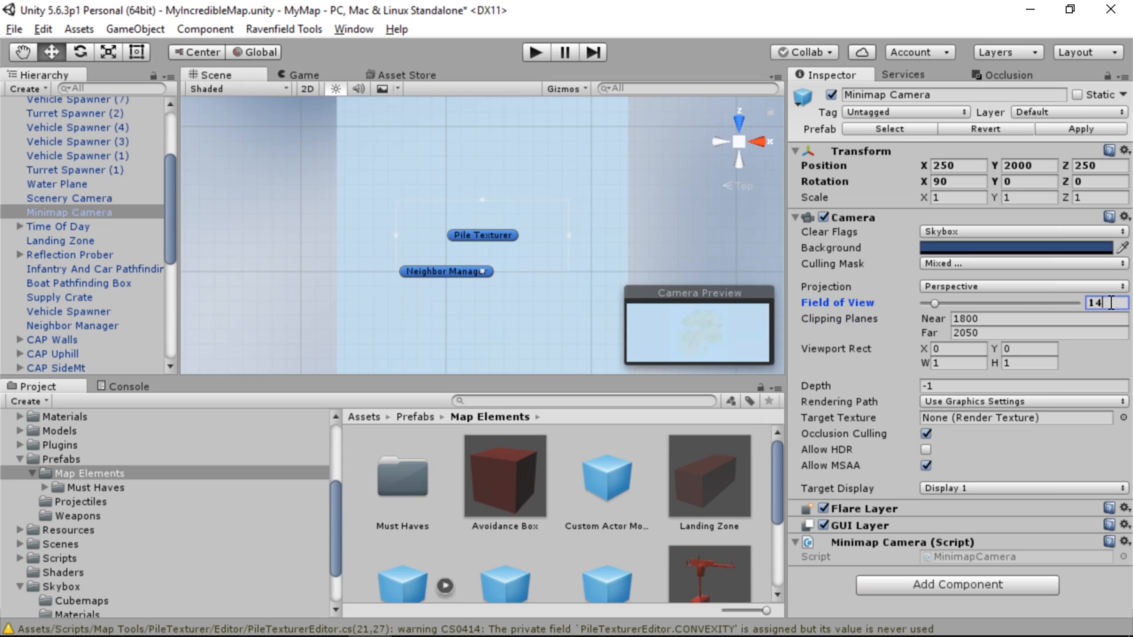
key("BackSpace")
type("0")
type("12")
key("shift+Tab")
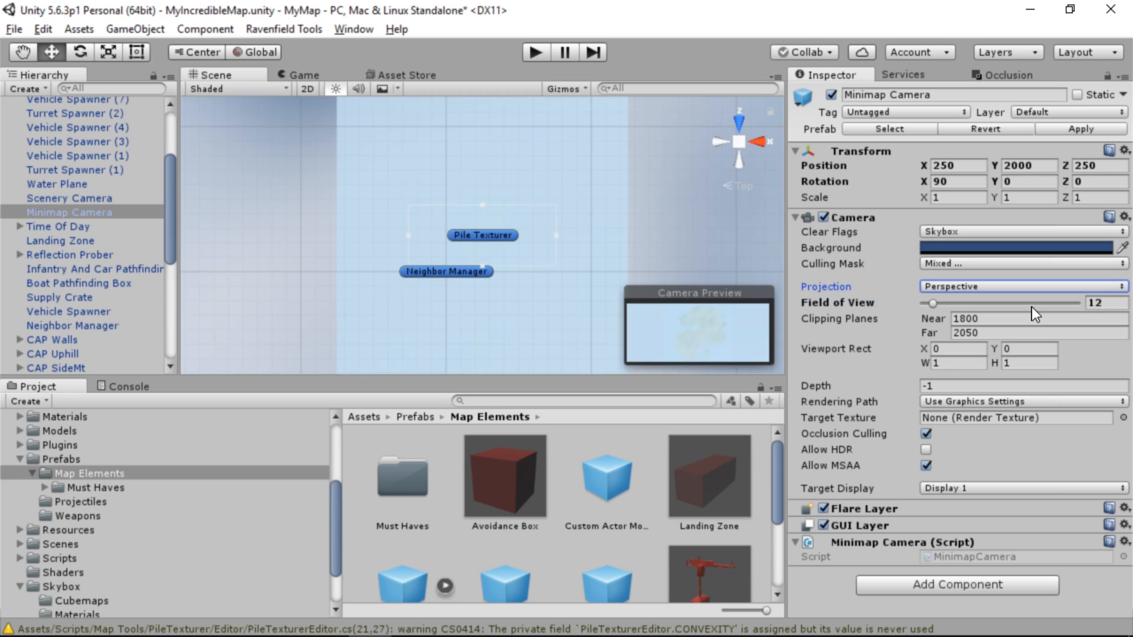
key("Tab")
type("13")
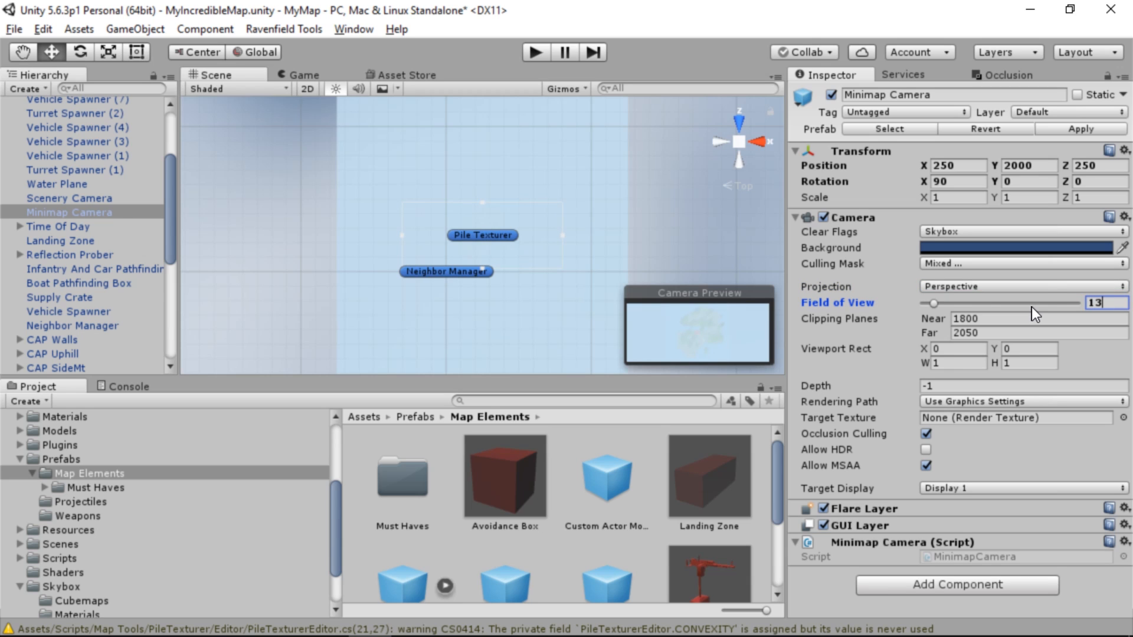
key("Return")
Align the scene view to the Scenery Camera to examine how it frames the map
left_click(70, 199)
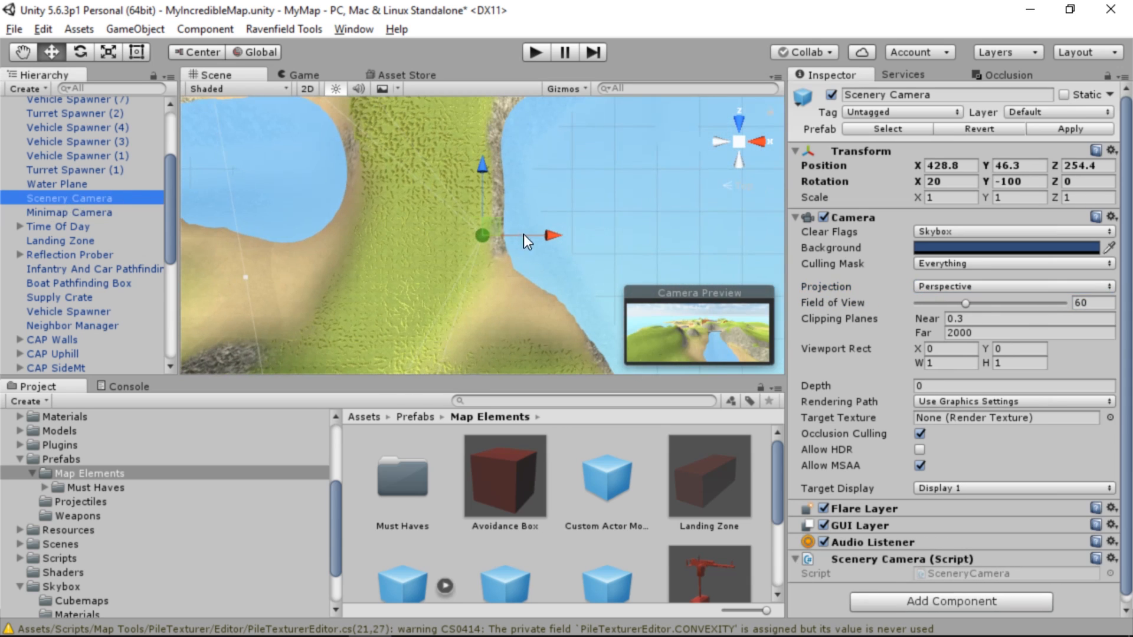
left_click(136, 29)
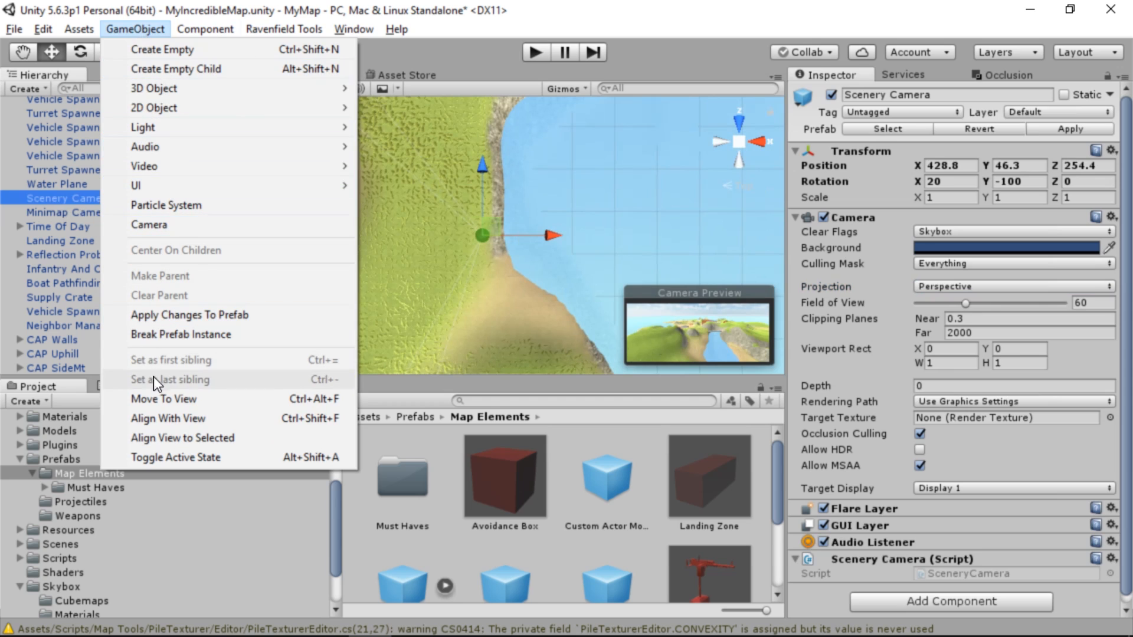
left_click(224, 438)
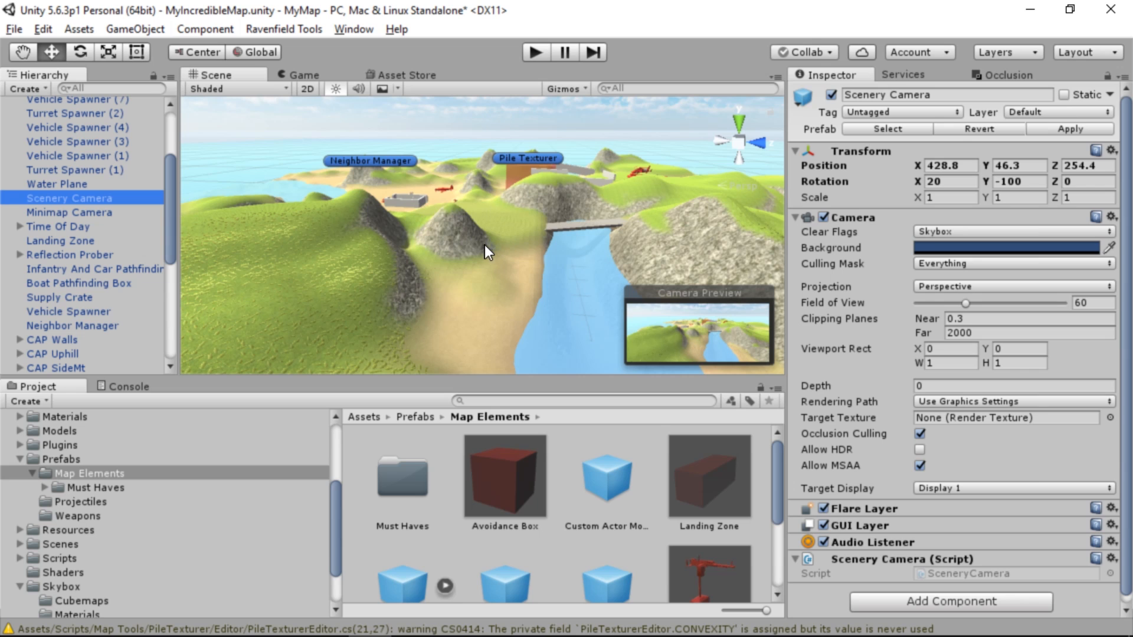
scroll(637, 275, "down", 4)
middle_click_drag(603, 208, 580, 203)
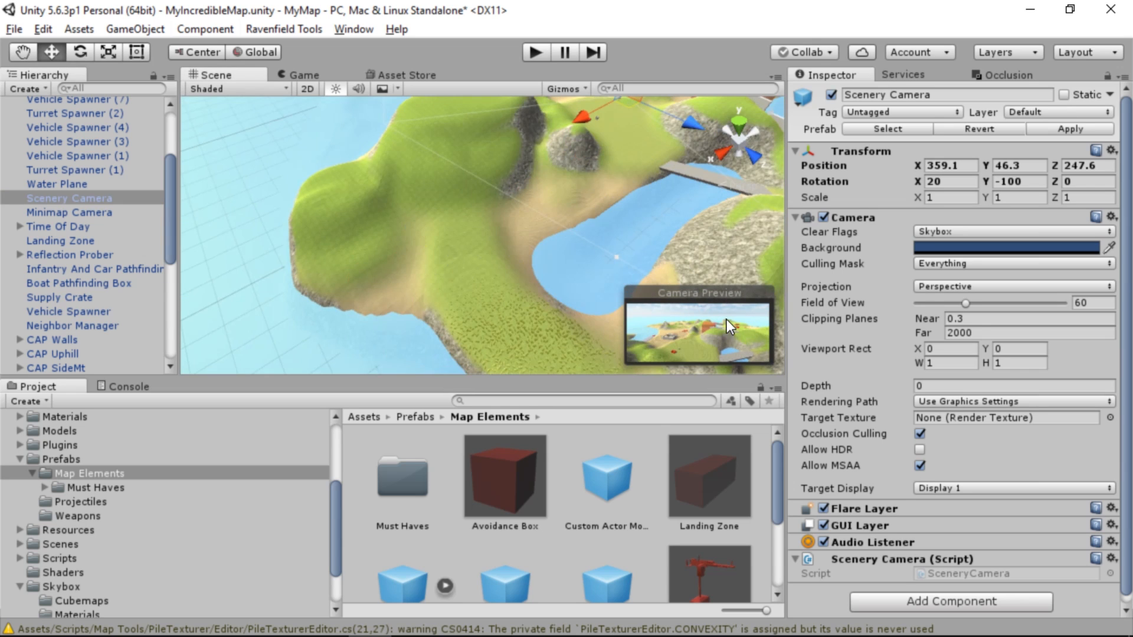
Move the Scenery Camera near the walled base, about X 308.8, Y 26.3, Z 183.3, rotate it to about -36.5° around Y, and save
left_click_drag(528, 189, 897, 160, "alt")
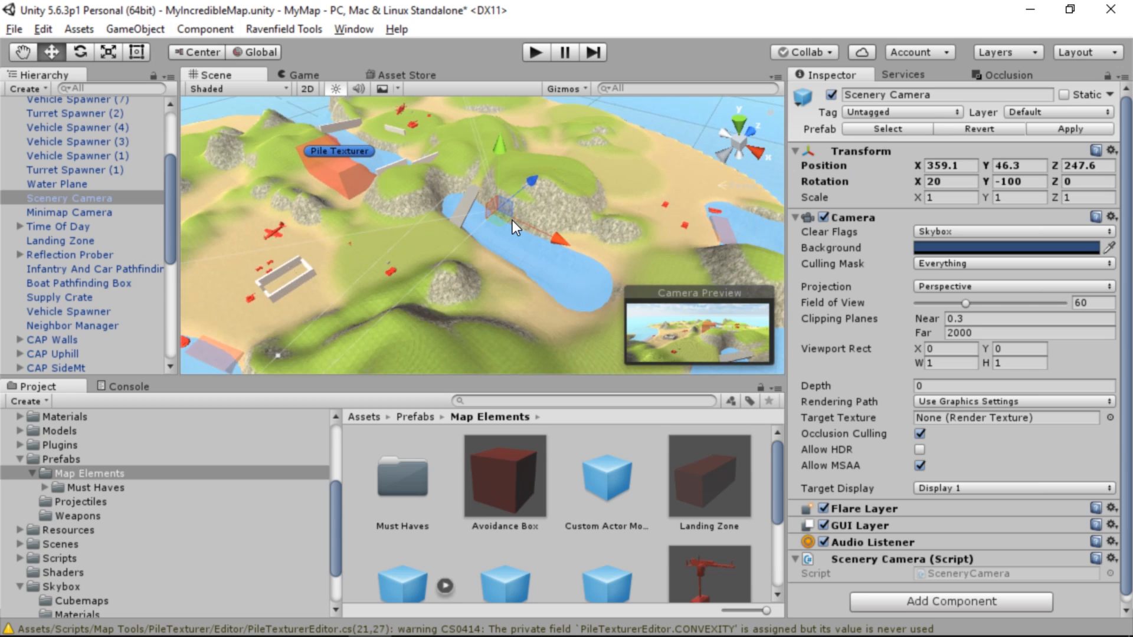
left_click_drag(505, 220, 147, 334)
left_click(79, 52)
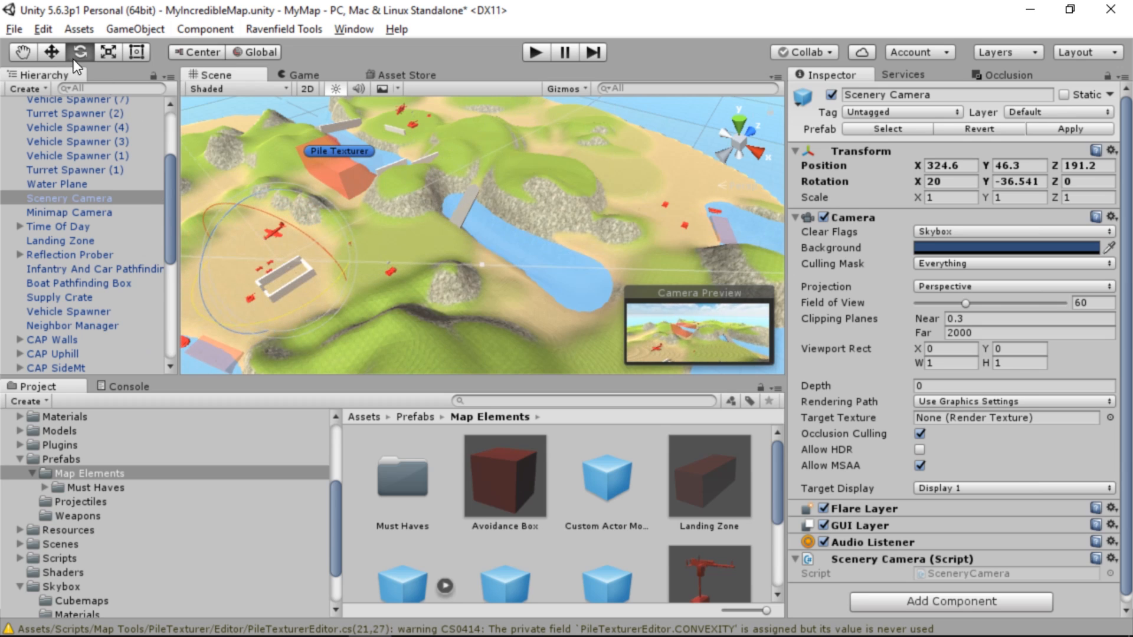
left_click(59, 53)
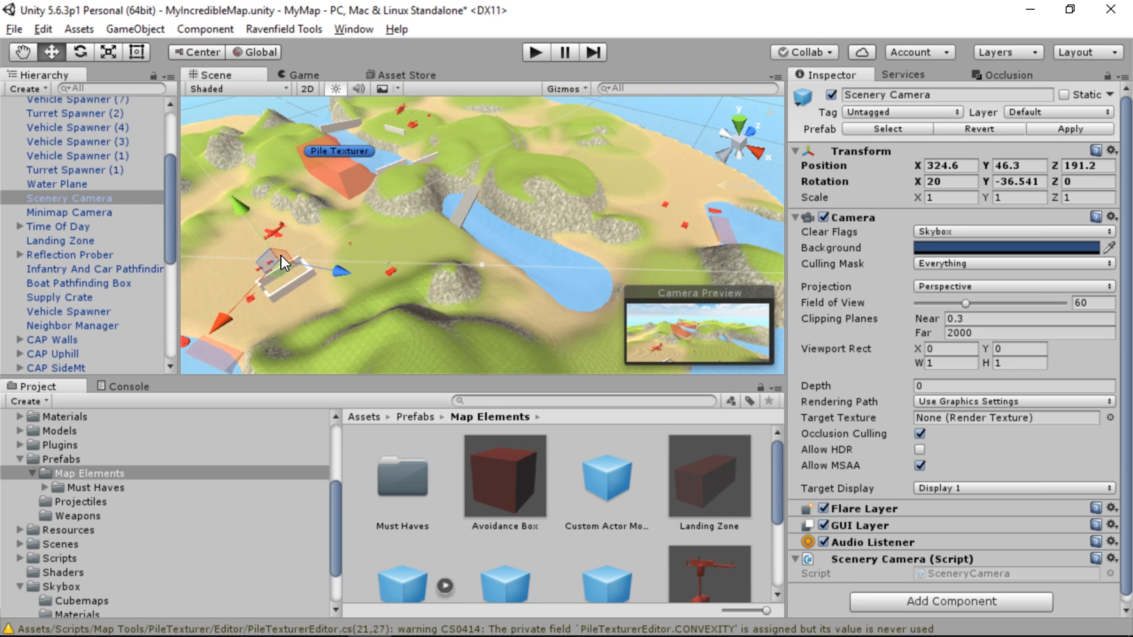
left_click_drag(281, 256, 265, 286)
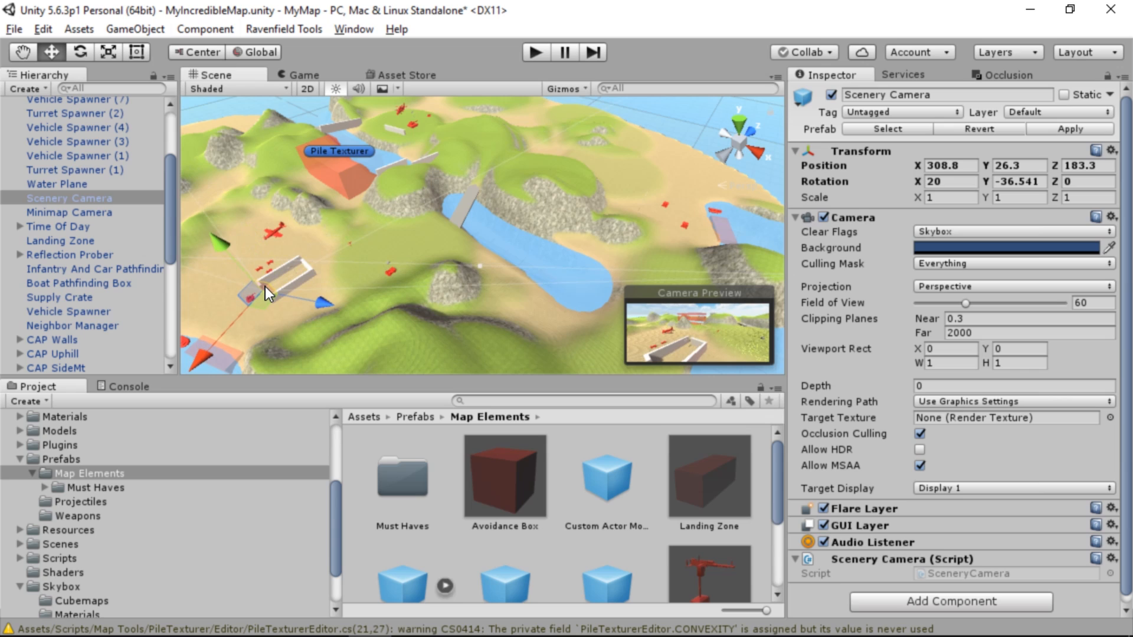
key("ctrl+s")
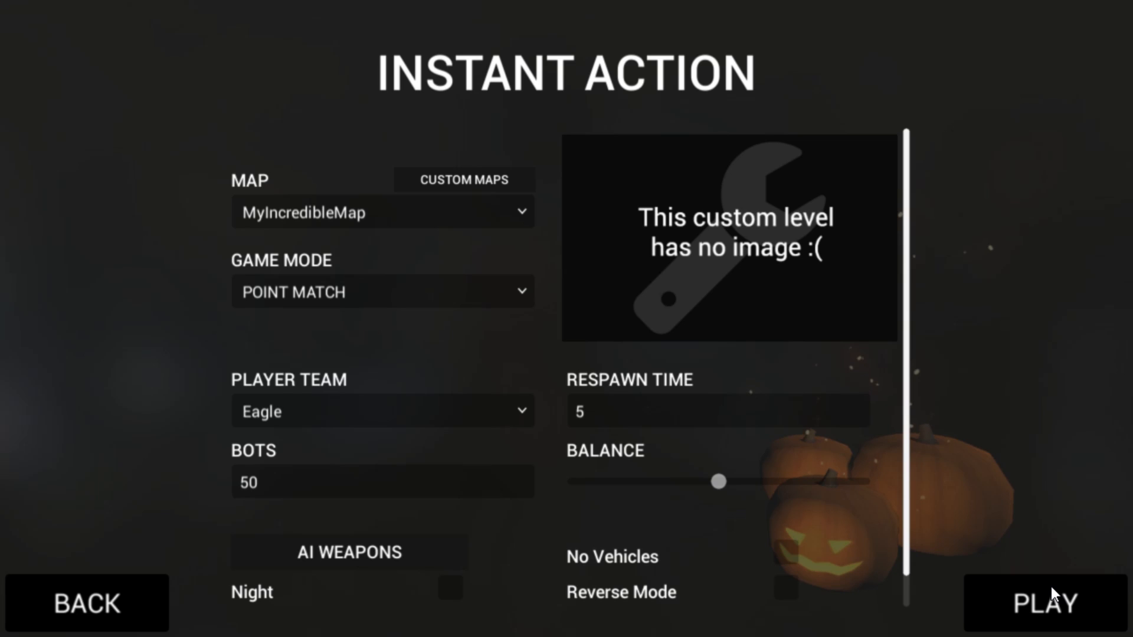
Start a Point Match on MyIncredibleMap in Ravenfield, deploy, and check the scenery view and minimap framing
left_click(1050, 587)
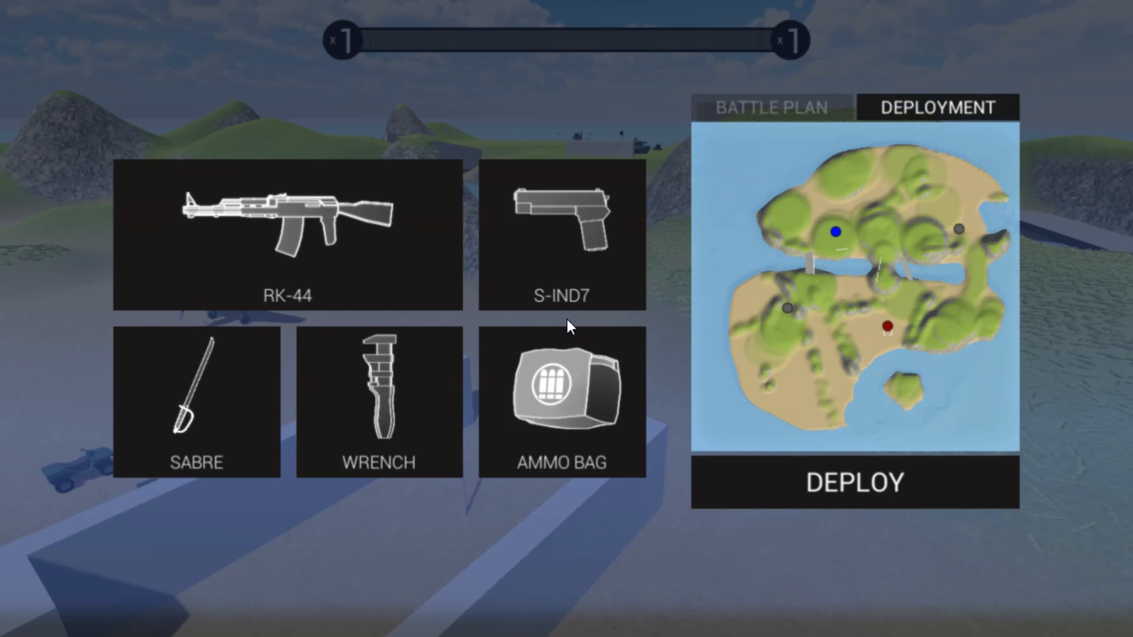
key("Home")
key("Return")
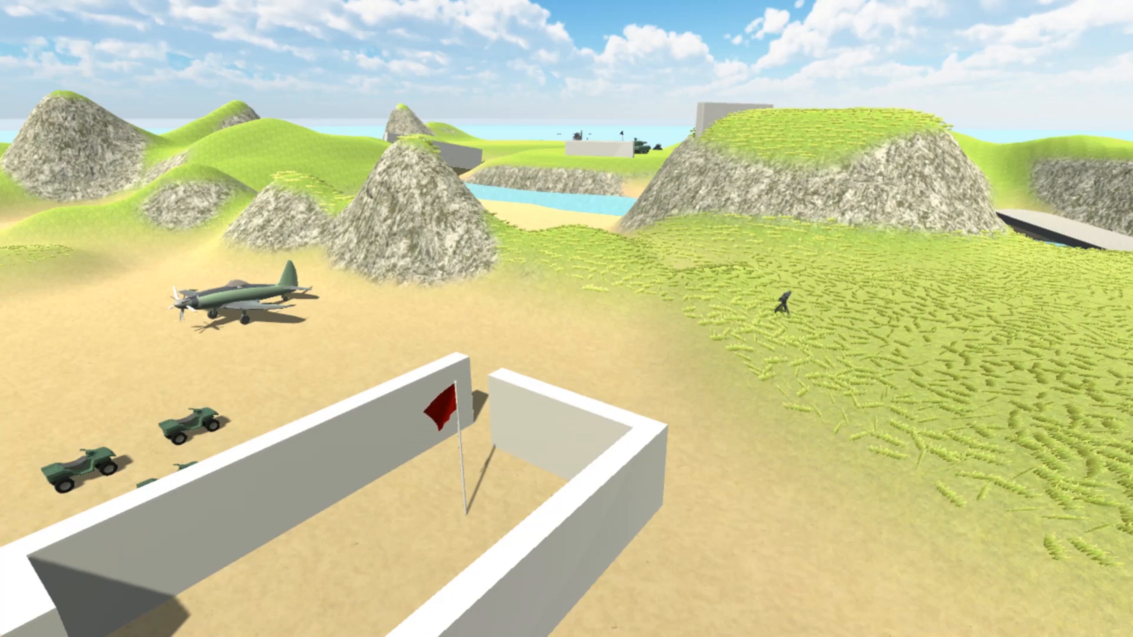
key("m")
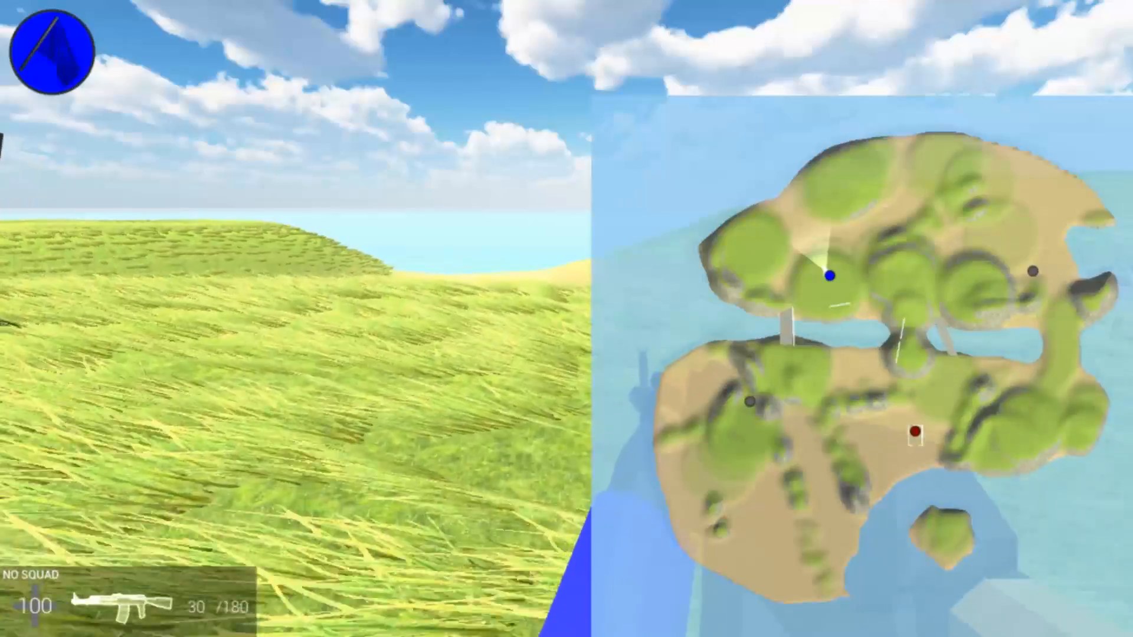
key("w")
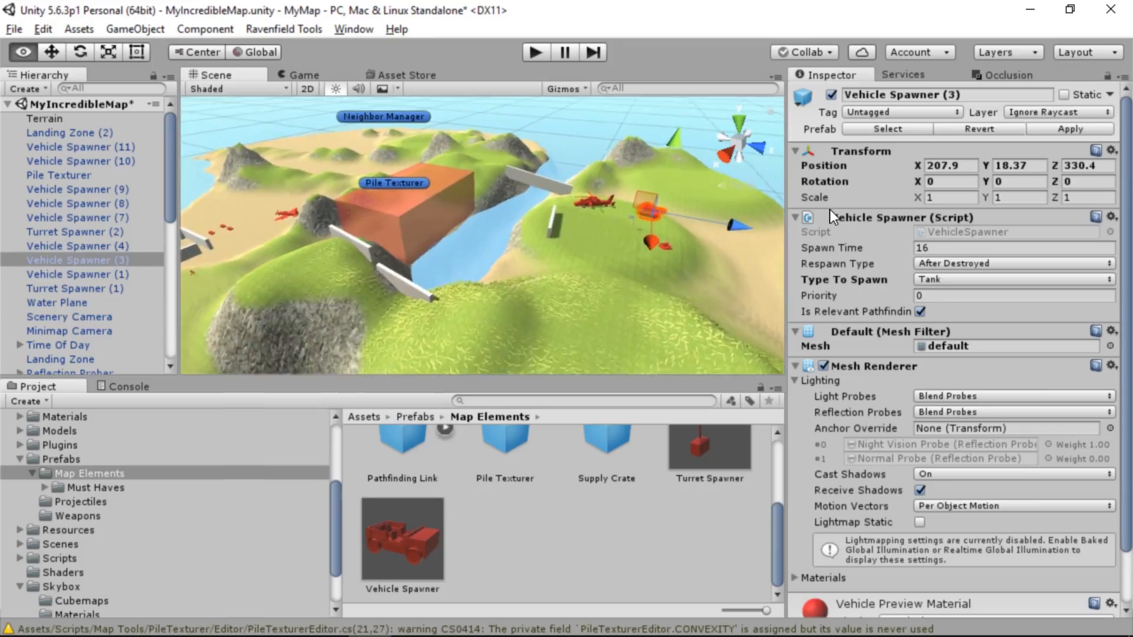
right_click_drag(625, 195, 948, 229)
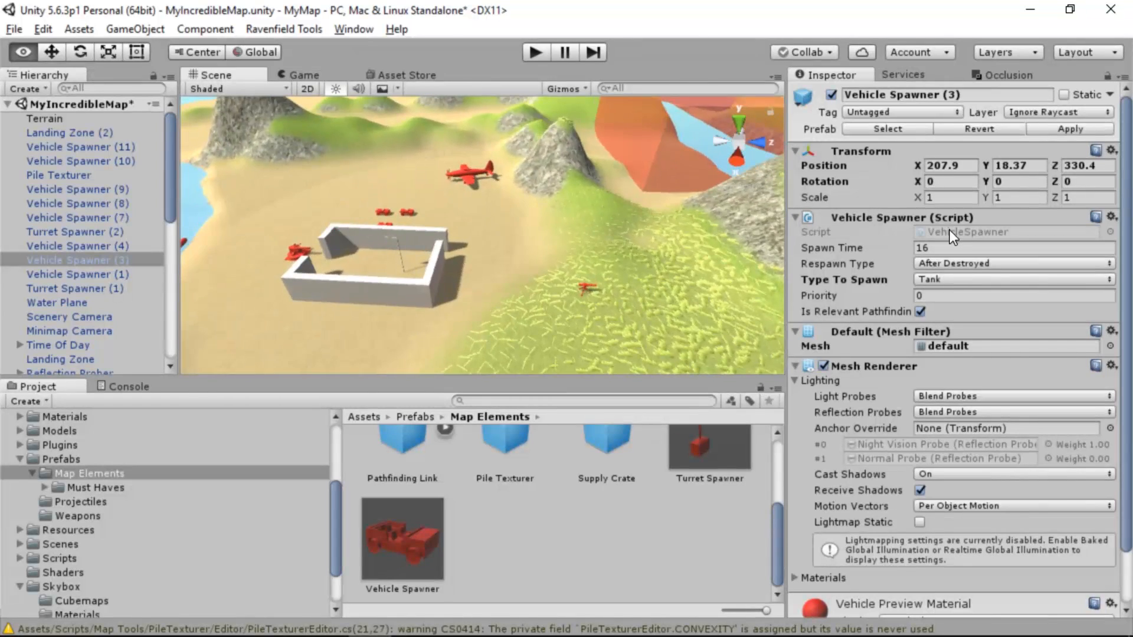
Search the Asset Store for "ruins" and restrict the results to free packages only
left_click(416, 78)
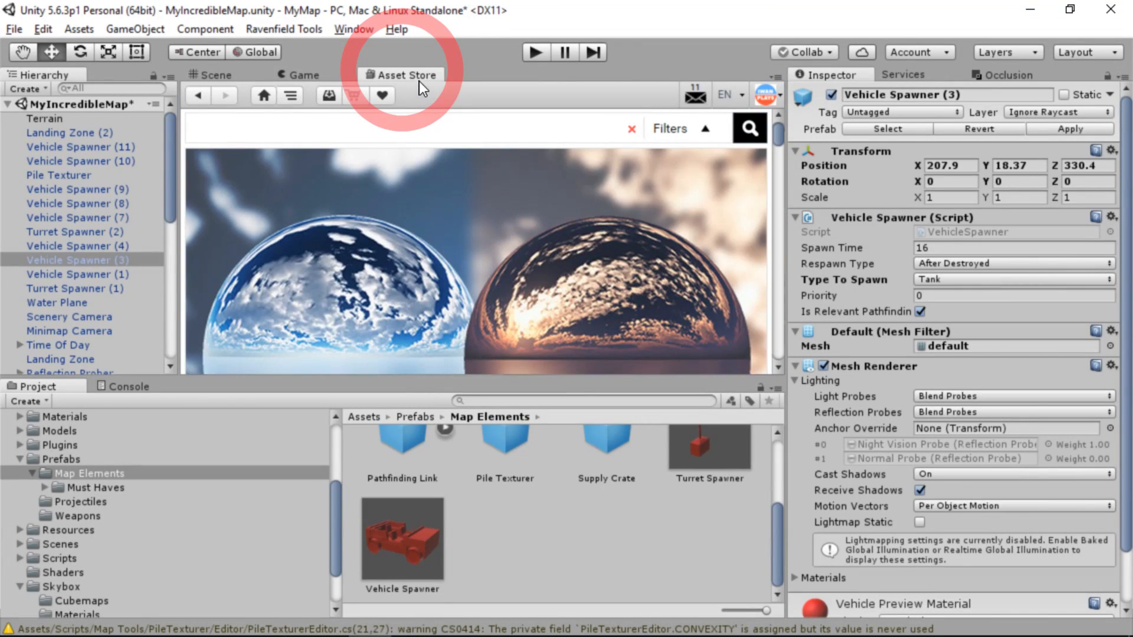
left_click(447, 126)
type("ruin")
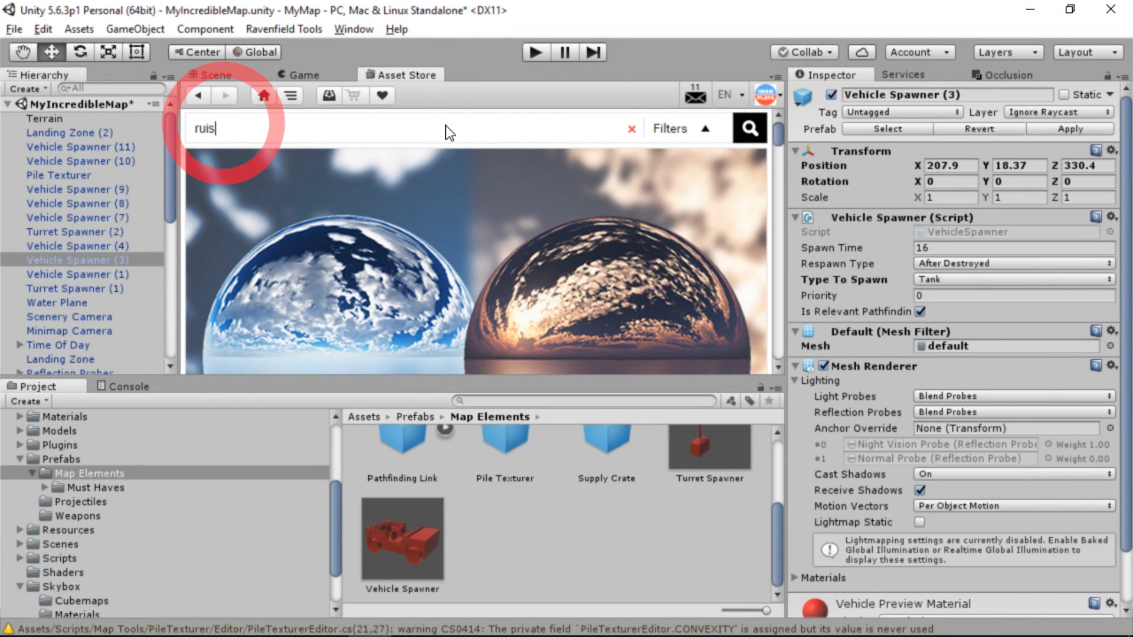
type("s")
key("Return")
left_click(227, 218)
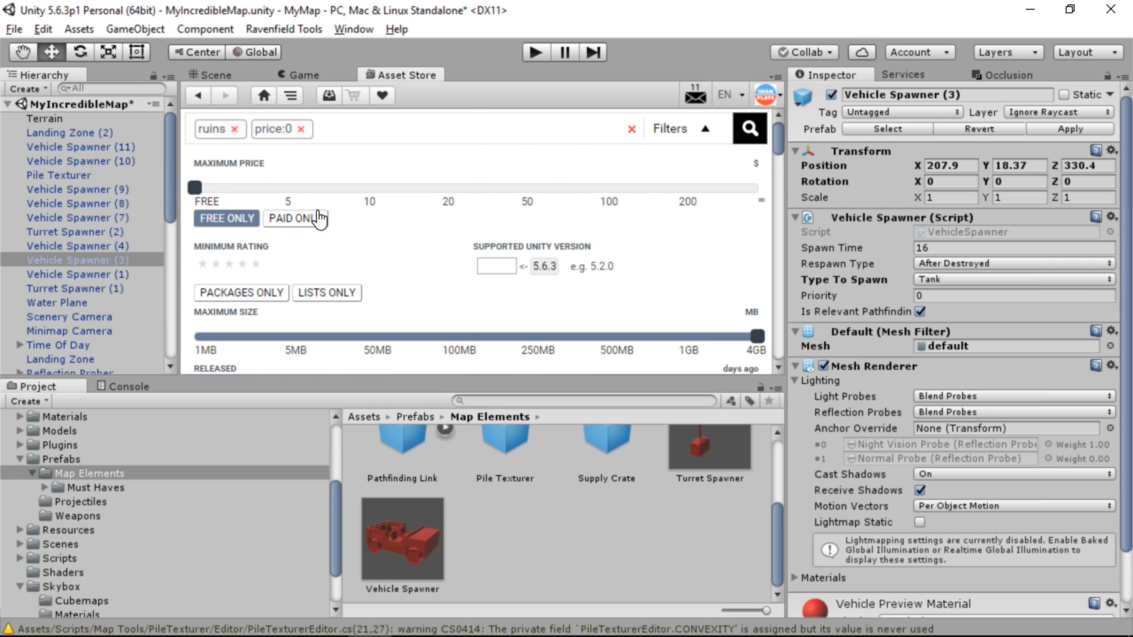
Open the Abandoned buildings package from the ruins results and examine its preview images and description
scroll(323, 195, "down", 5)
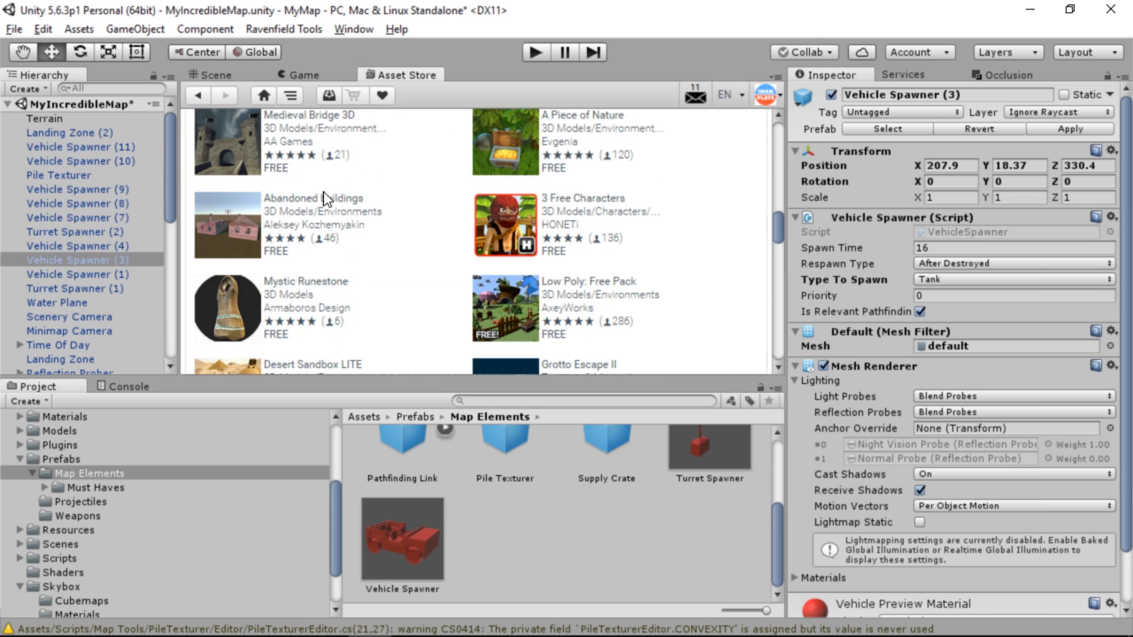
left_click(249, 225)
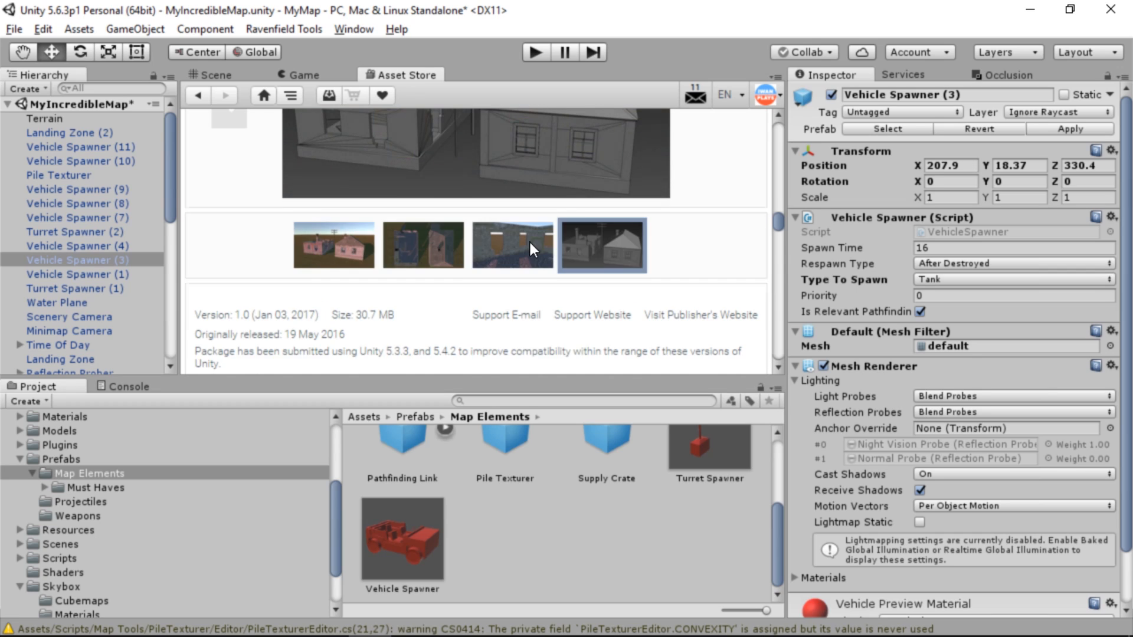
scroll(529, 240, "up", 2)
scroll(528, 239, "down", 1)
left_click(530, 291)
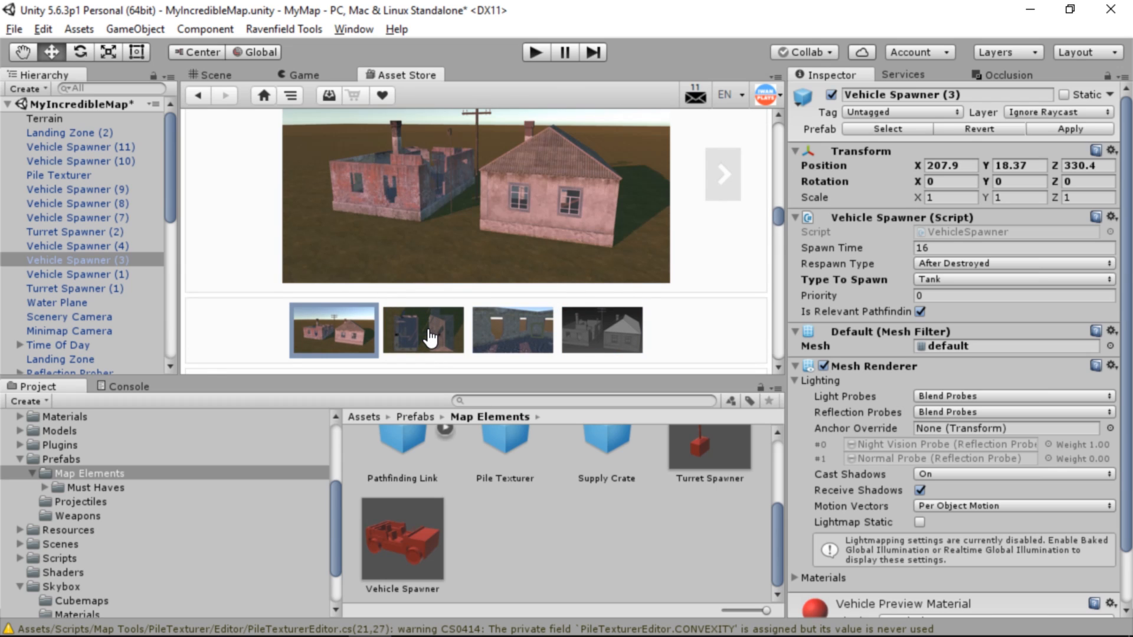
left_click(424, 321)
scroll(426, 308, "down", 5)
scroll(424, 311, "up", 2)
scroll(413, 304, "up", 3)
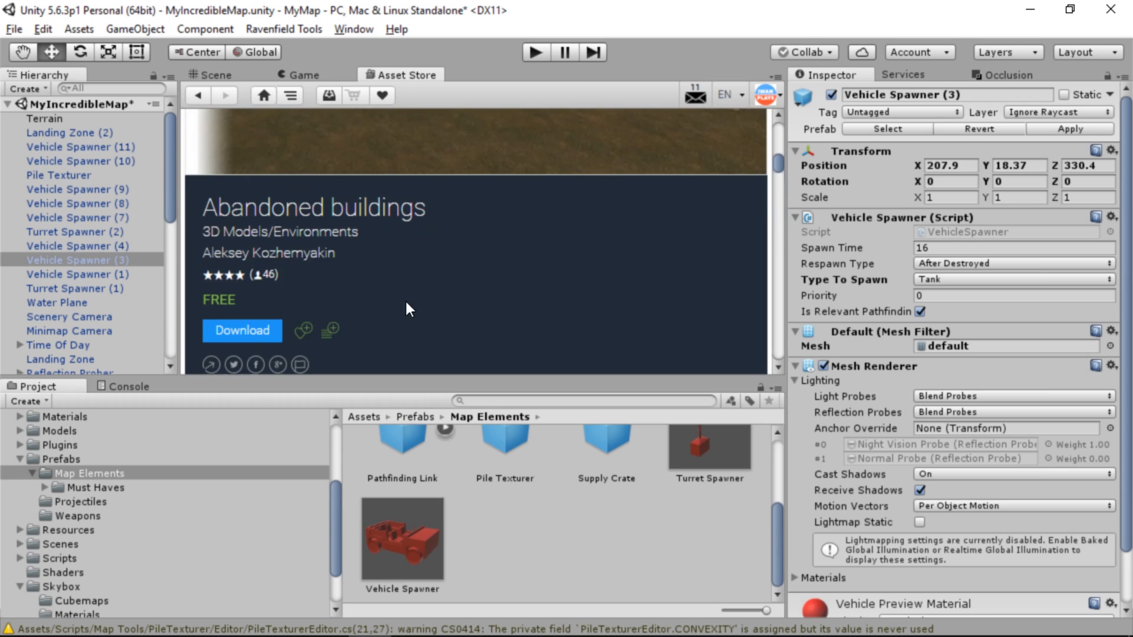
scroll(342, 283, "down", 2)
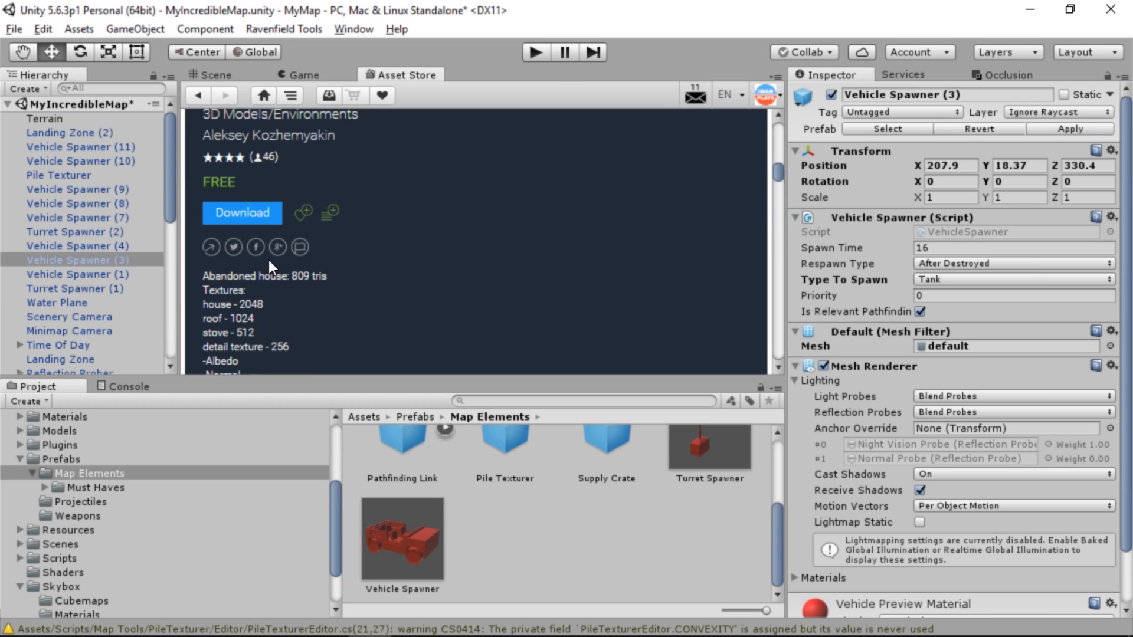
Download the Abandoned buildings package and import all of its materials, meshes, prefabs and textures into the project
left_click(256, 211)
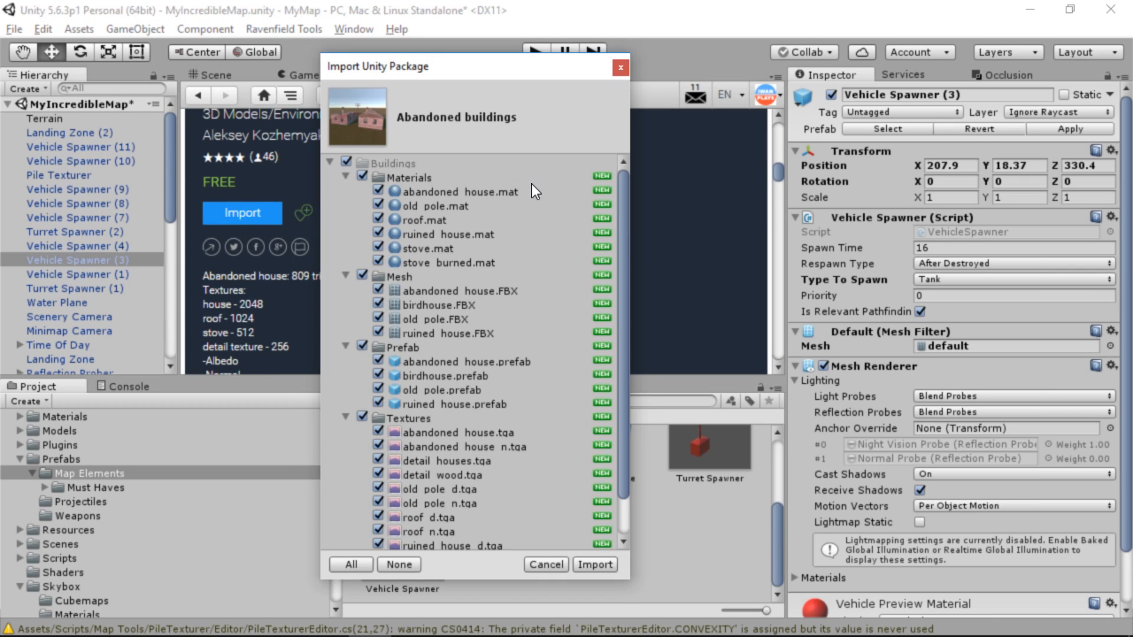
scroll(420, 207, "down", 1)
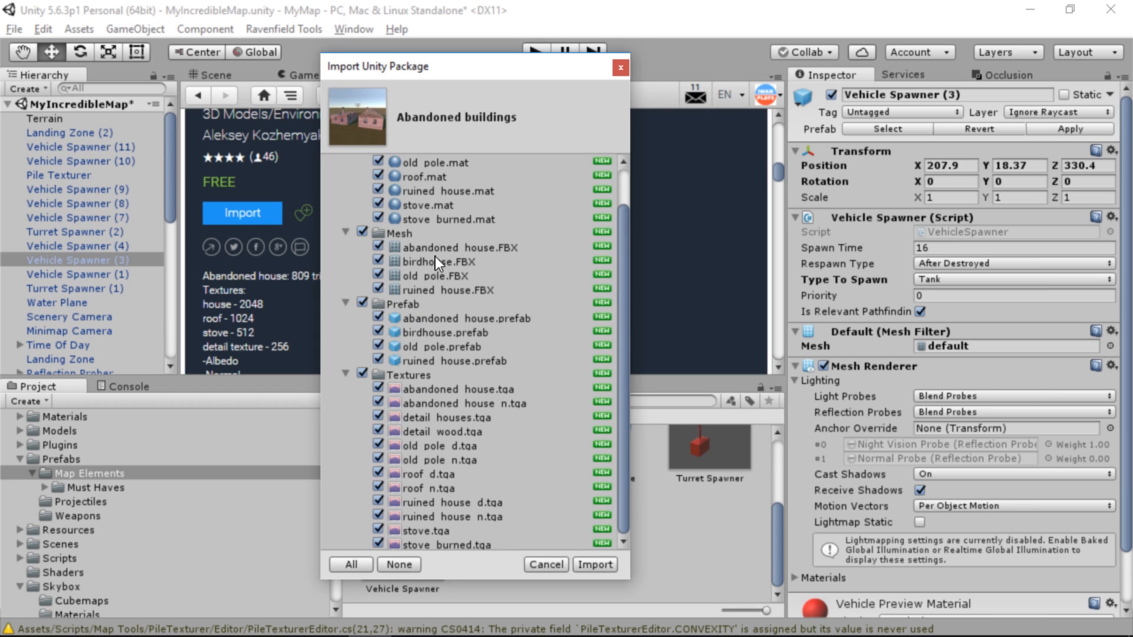
scroll(476, 358, "up", 1)
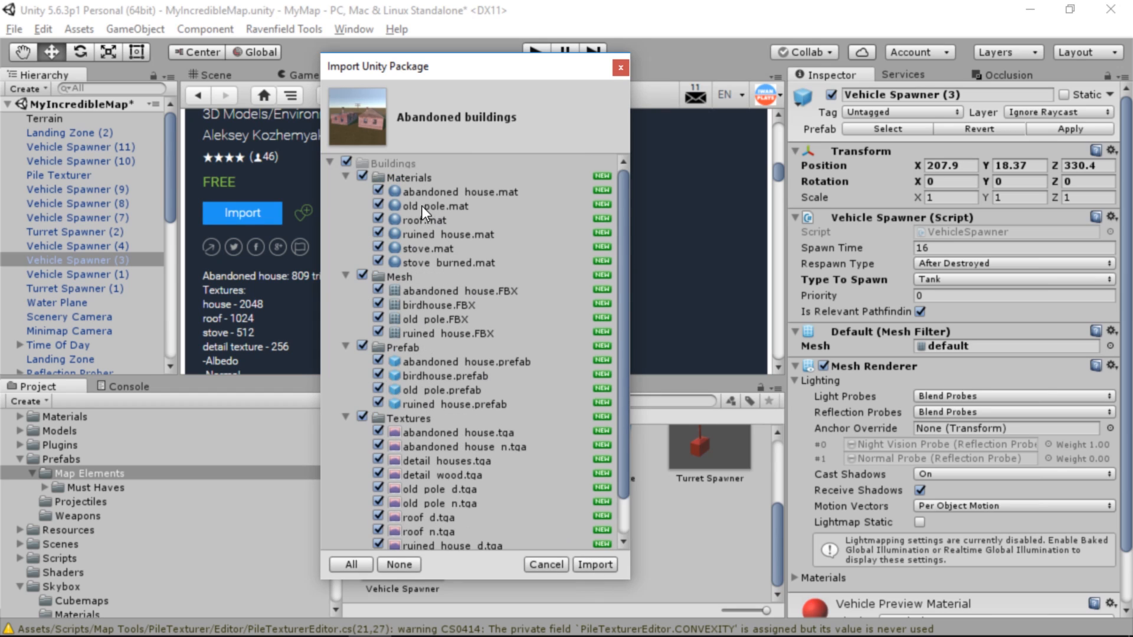
left_click(595, 564)
Import the complete Ruins Creation Kit package from the ruins results and open its Ruins_creation_kit folder in the project
left_click(197, 95)
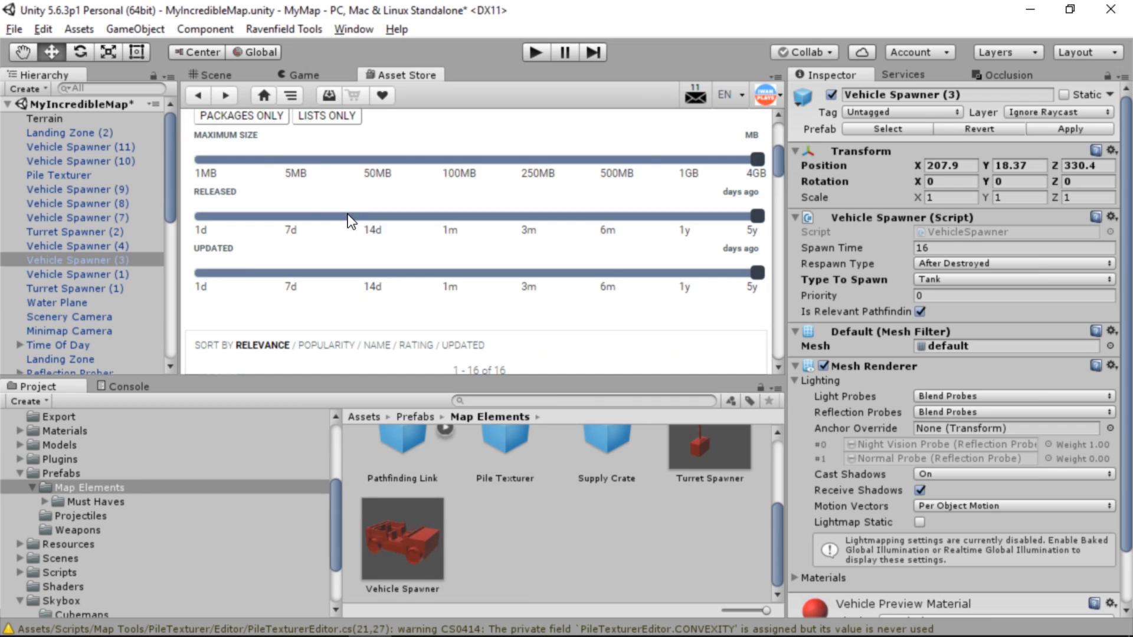
scroll(323, 209, "down", 3)
left_click(239, 249)
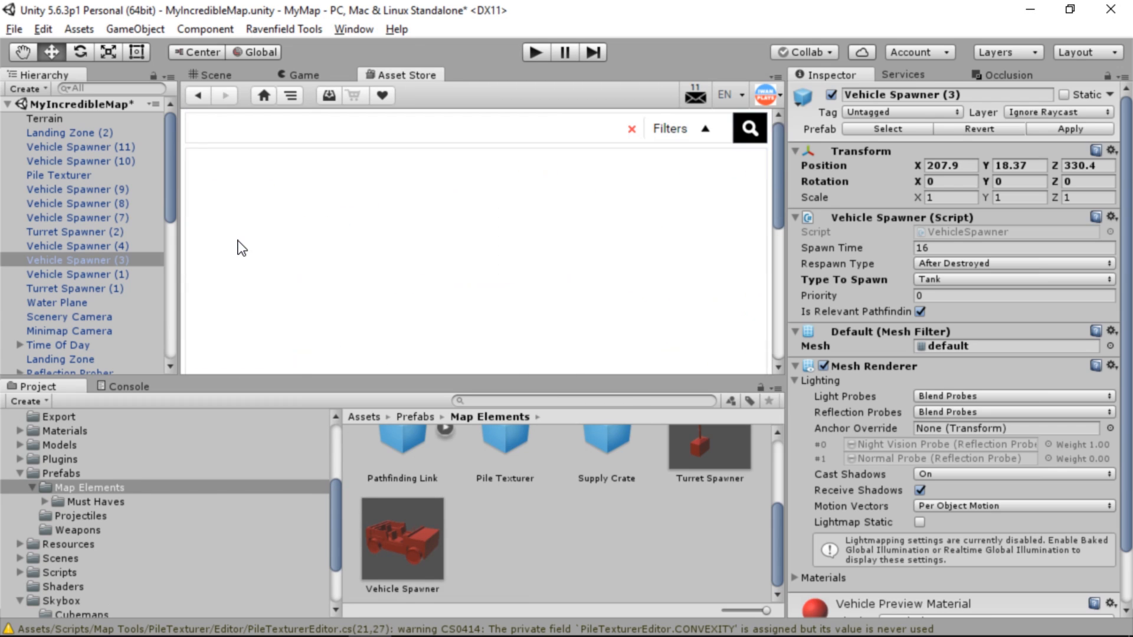
left_click(242, 272)
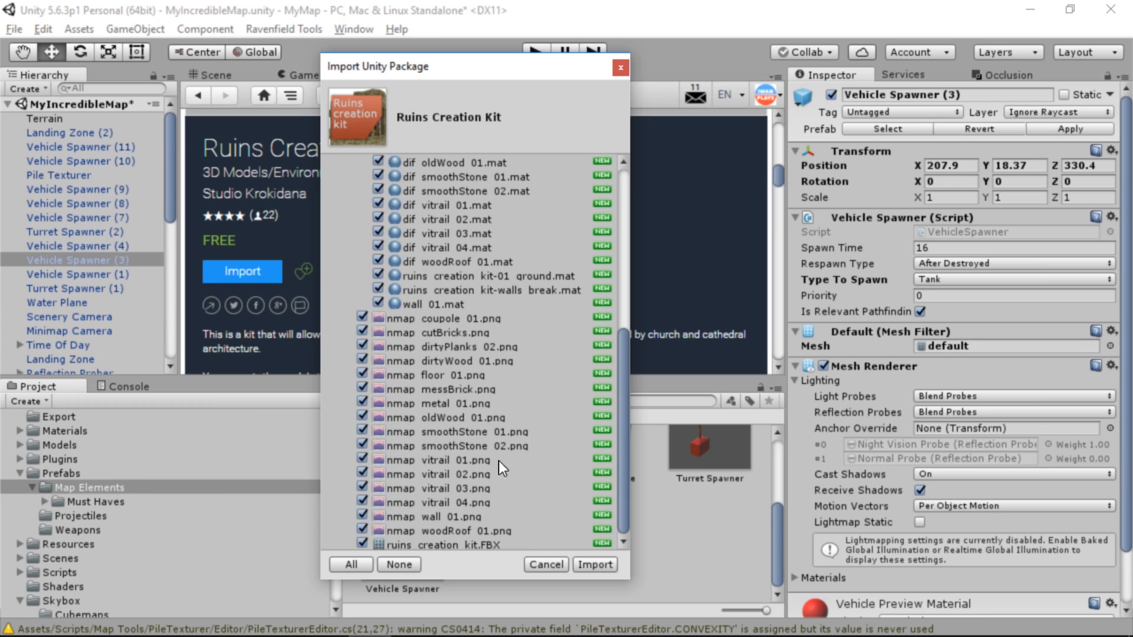
left_click(578, 564)
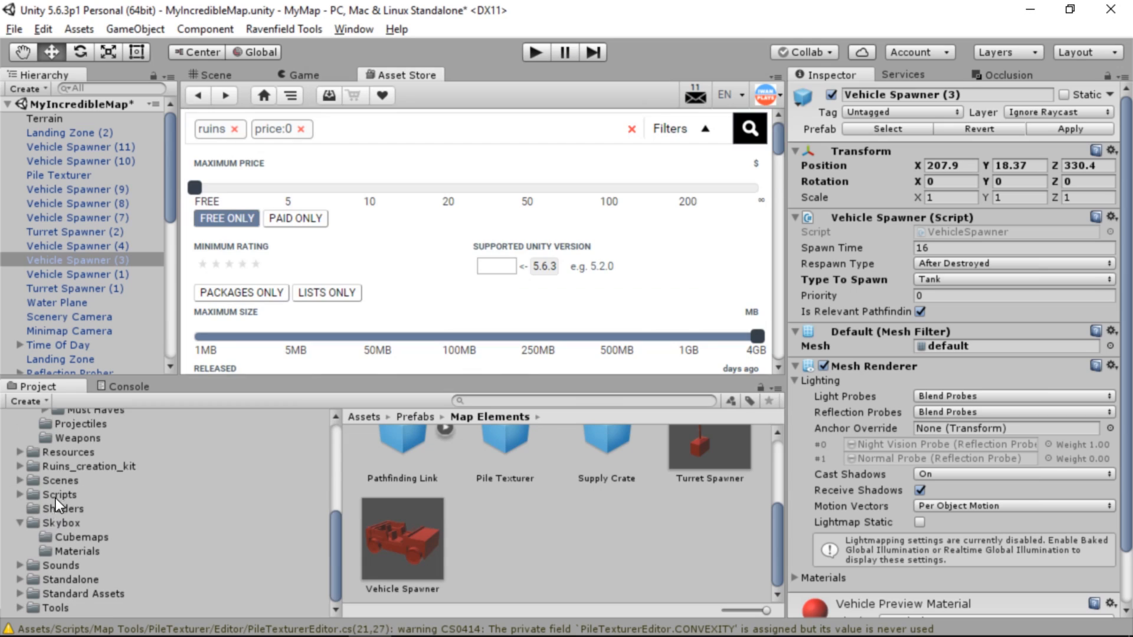
left_click(58, 467)
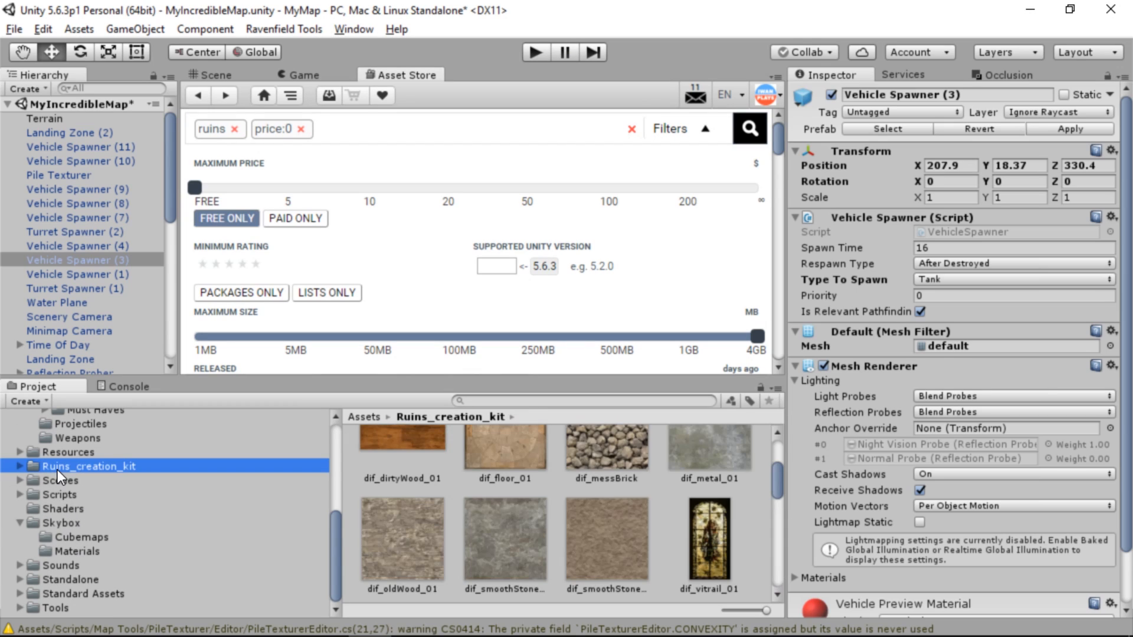
Replace the "ruins" search with "rocks" and examine the Free Rocks package's images and download size
left_click(234, 130)
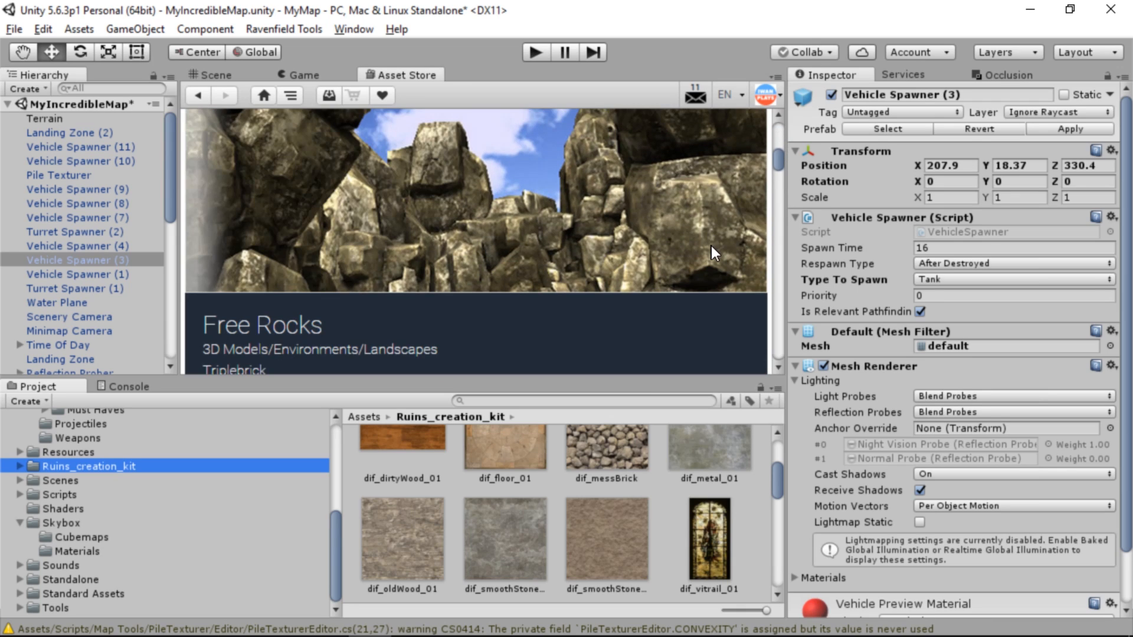
scroll(711, 246, "up", 3)
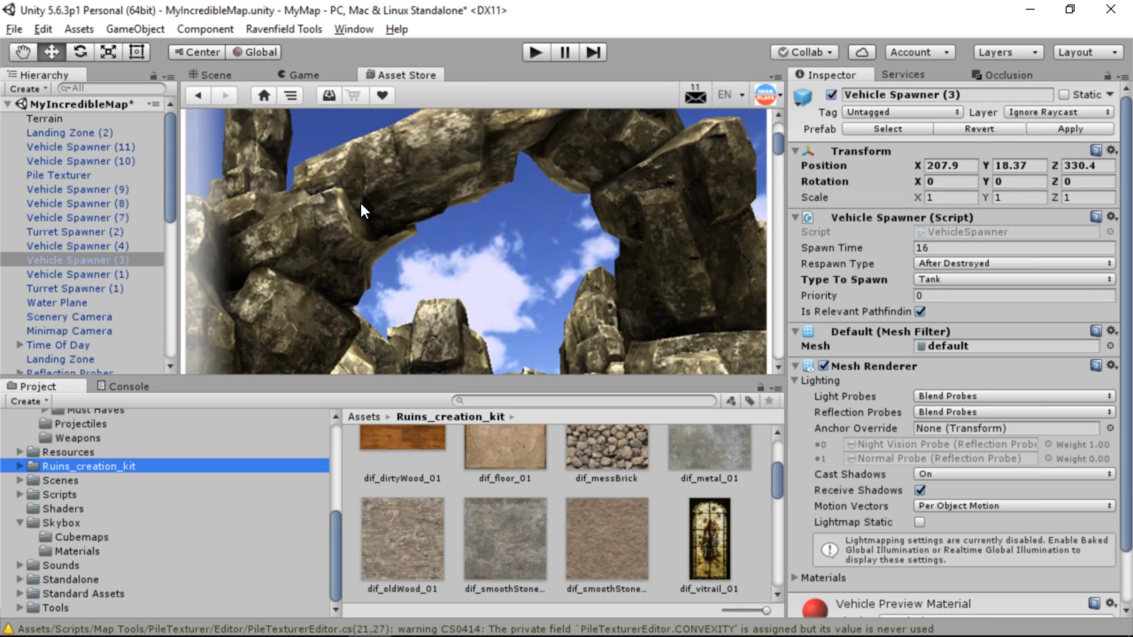
scroll(360, 209, "down", 8)
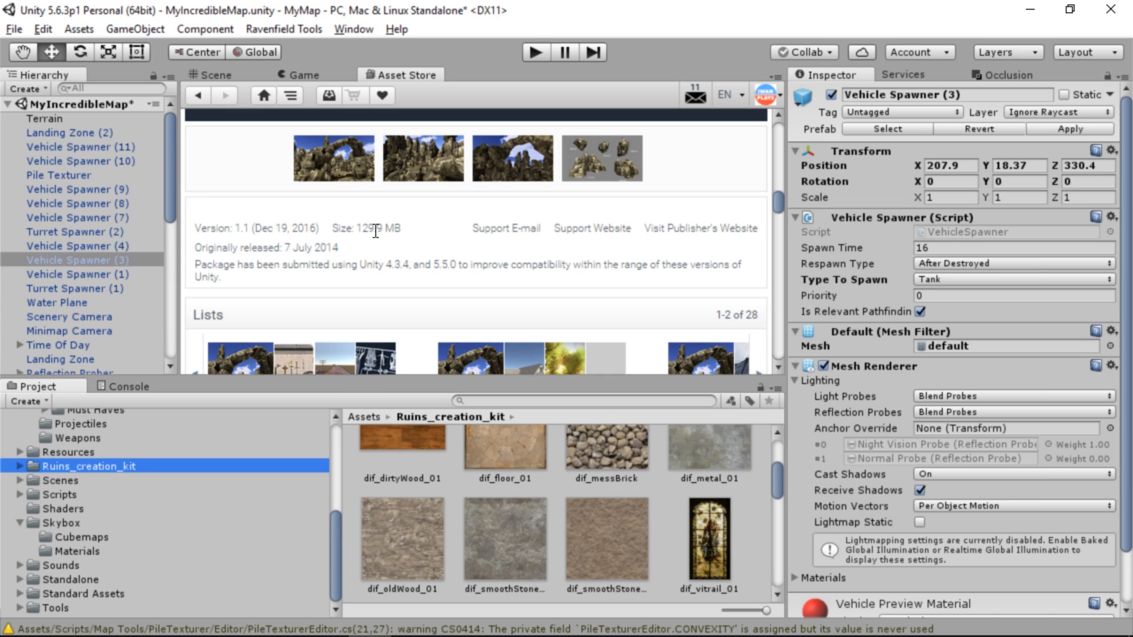
Filter the rocks results to free packages with a maximum size of about 5 MB and browse them
left_click(234, 219)
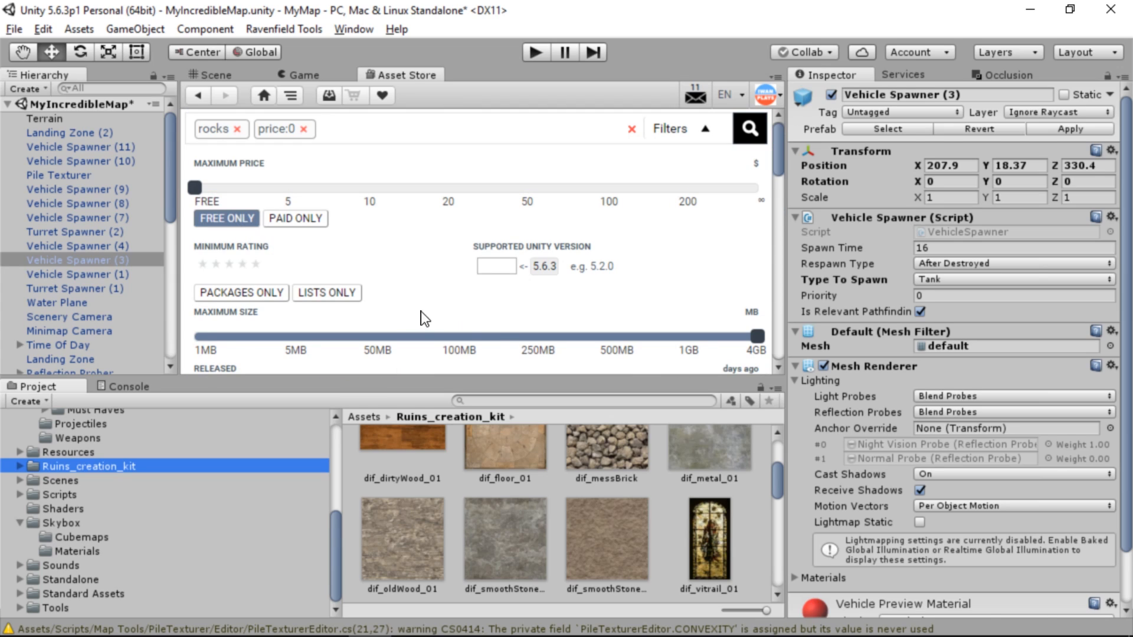
left_click_drag(758, 338, 296, 338)
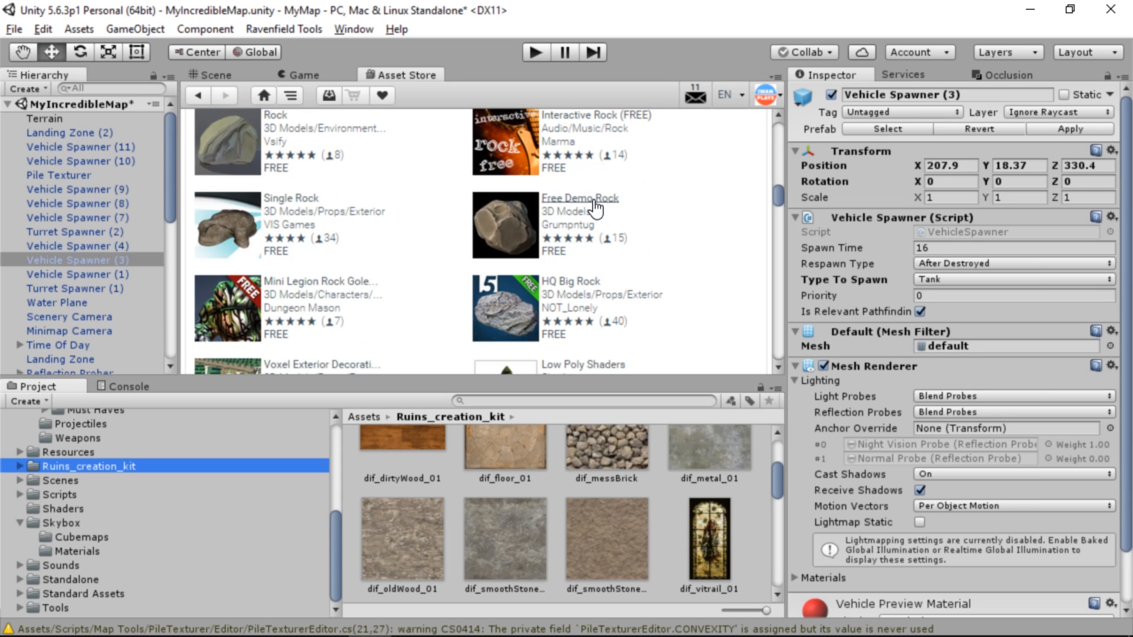
scroll(557, 211, "down", 5)
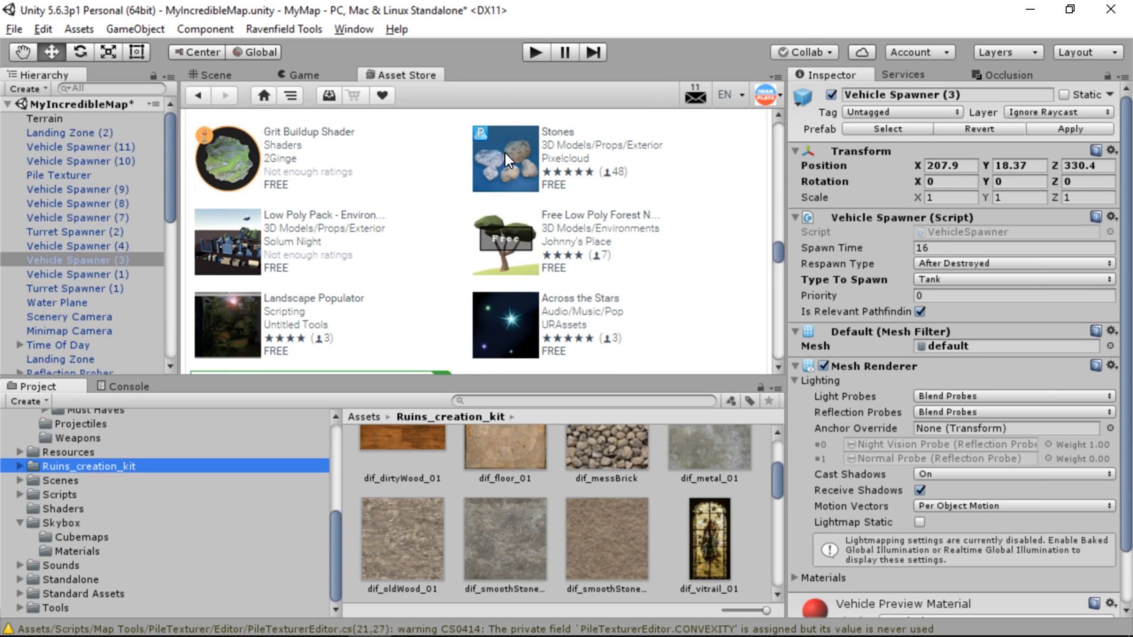
Open the Stones package, download it and import all of its files into the project
left_click(505, 153)
scroll(445, 199, "down", 8)
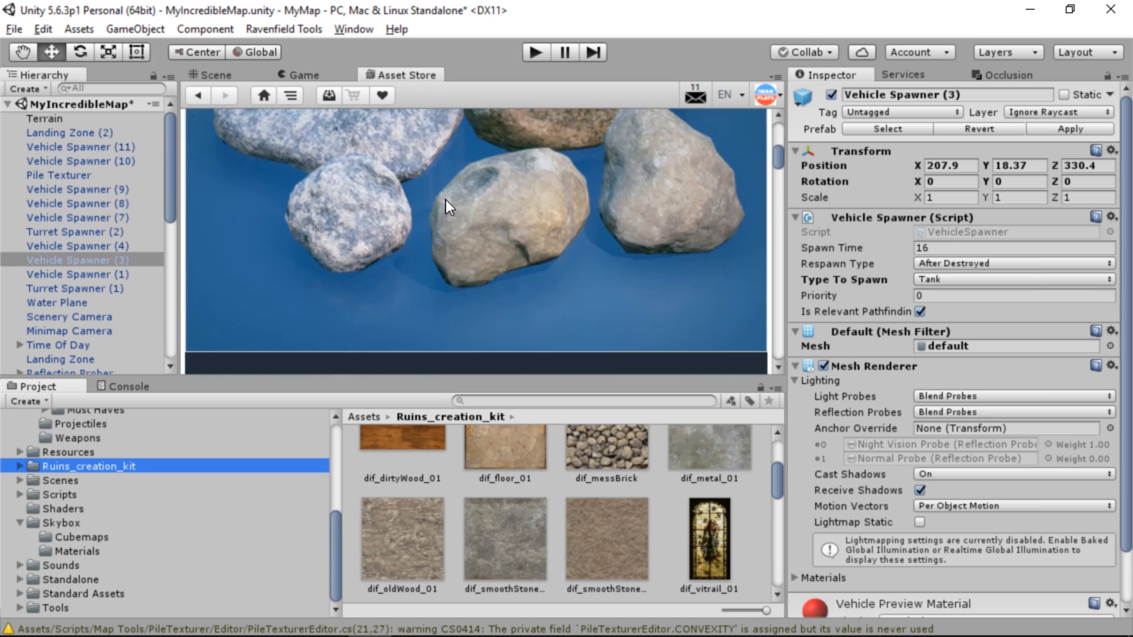
left_click(254, 275)
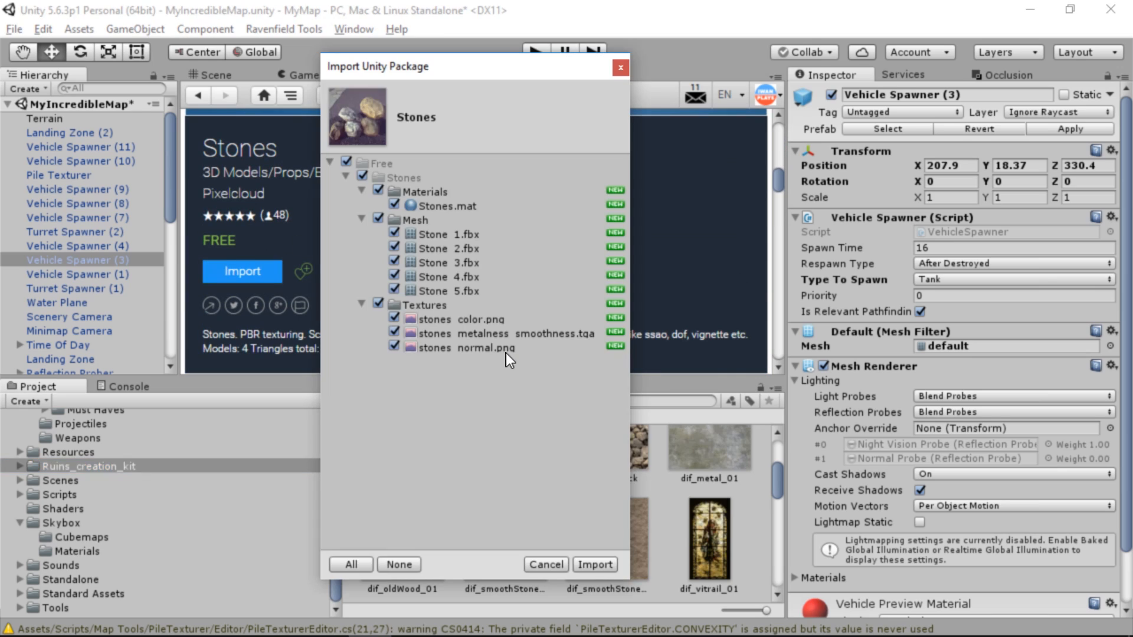
left_click(598, 564)
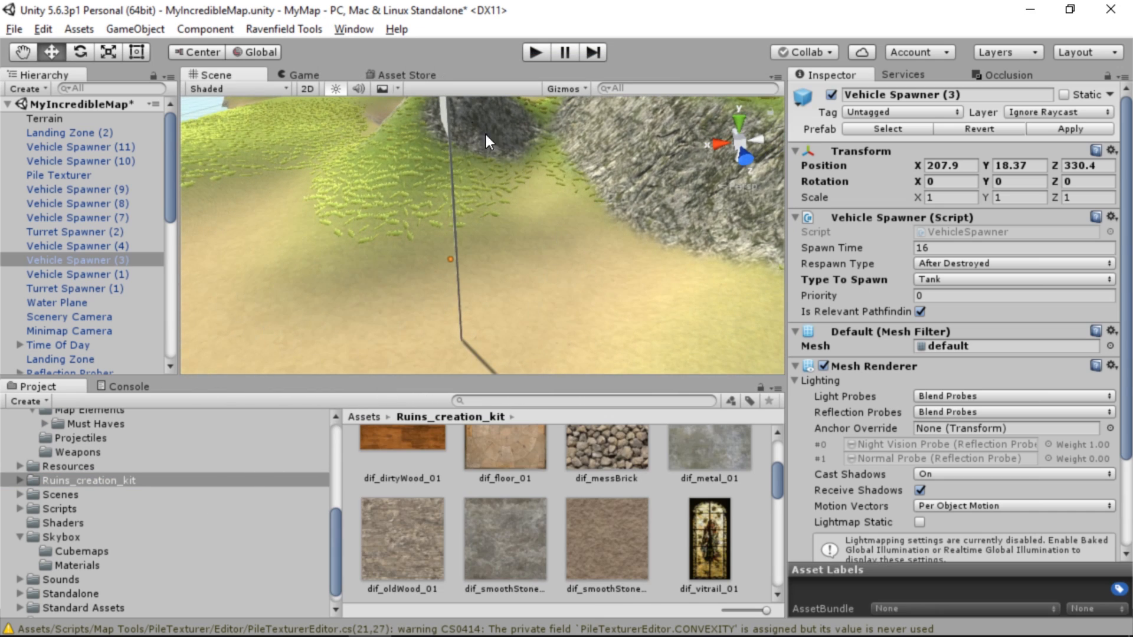
Locate the CAP ByRocks capture point in the scene and place an enlarged Stone_2 boulder beside its flag
left_click(443, 107)
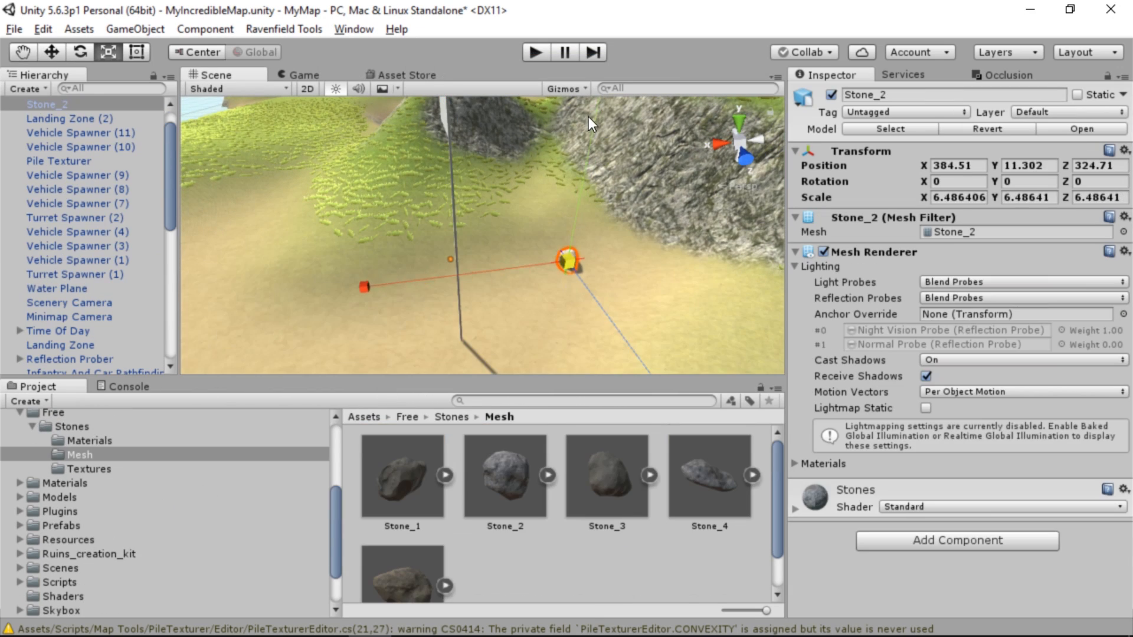
left_click_drag(569, 260, 618, 53)
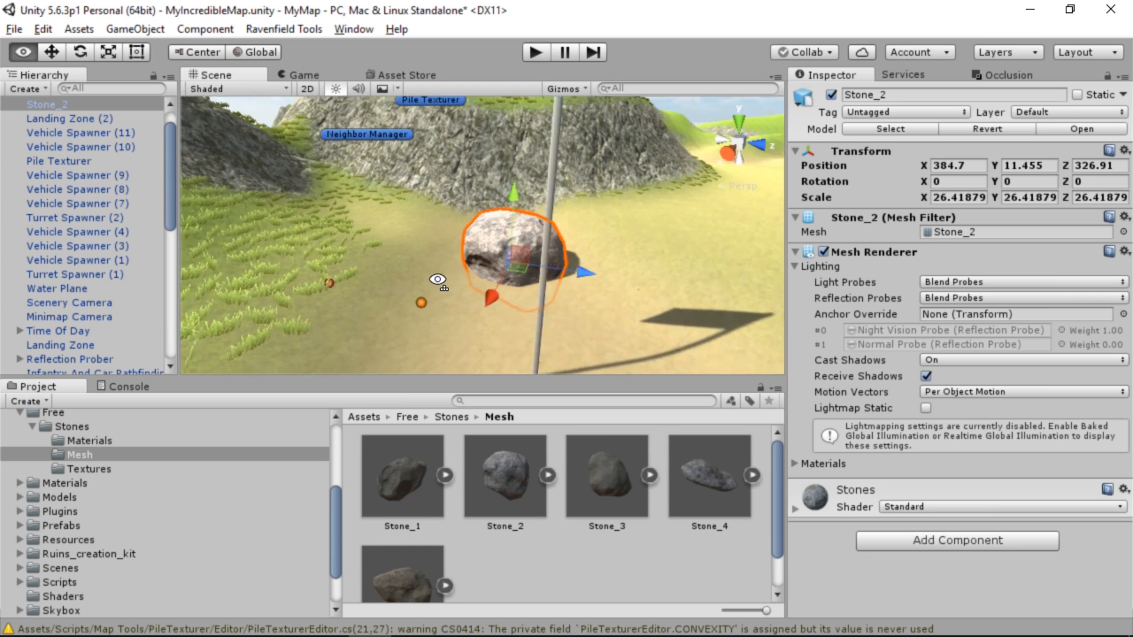
right_click_drag(437, 280, 428, 420)
Add Stone_4 near the ByRocks flag, scale it to 10 on all axes and move it to about X 422.12, Y 11.99, Z 317.83
left_click_drag(686, 487, 342, 280)
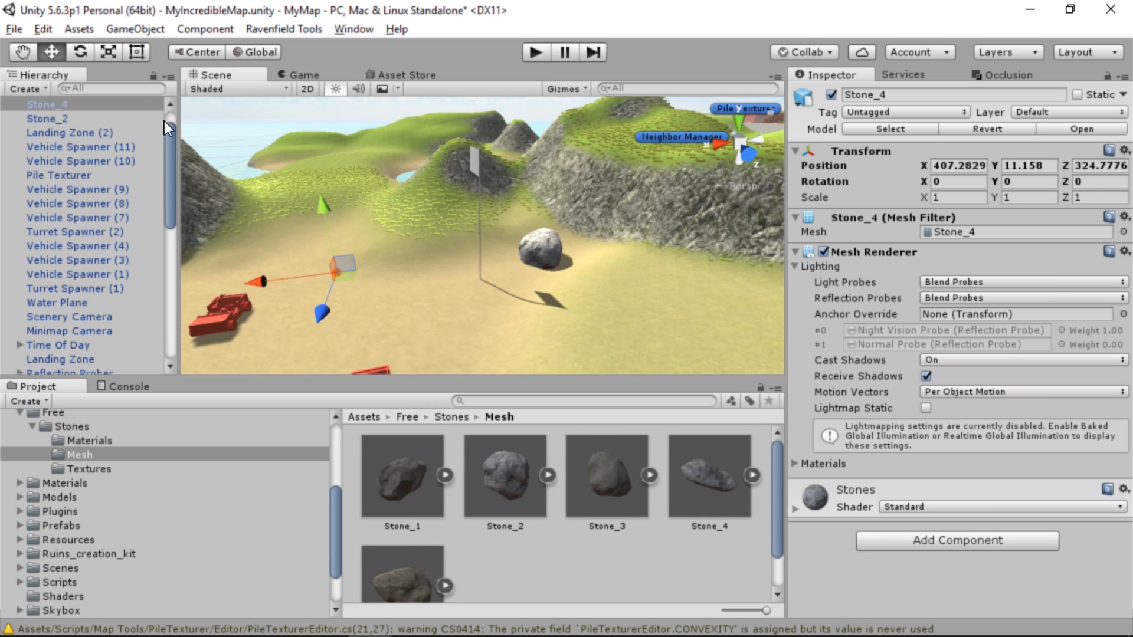
key("f")
left_click(966, 199)
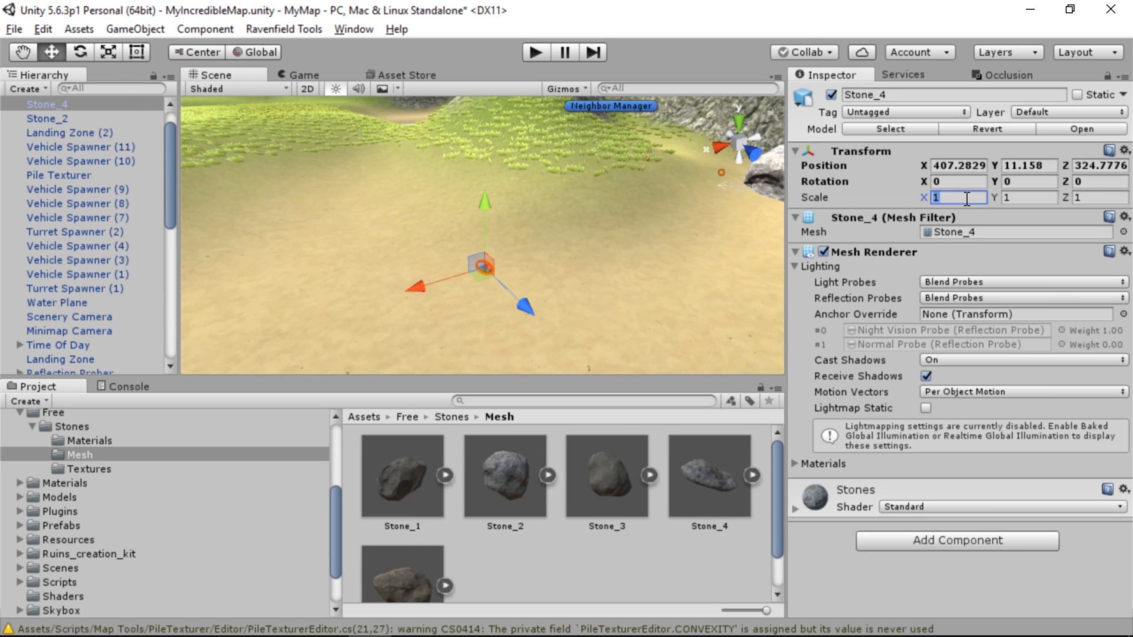
type("10")
key("Tab")
type("10")
key("Tab")
type("10")
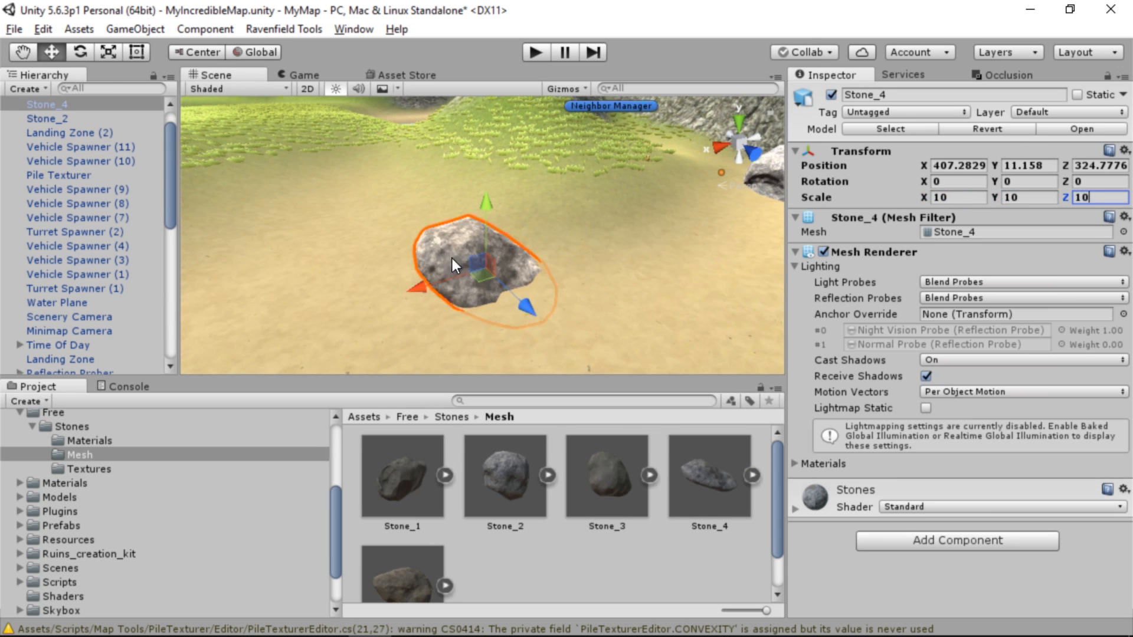
right_click_drag(419, 256, 640, 216)
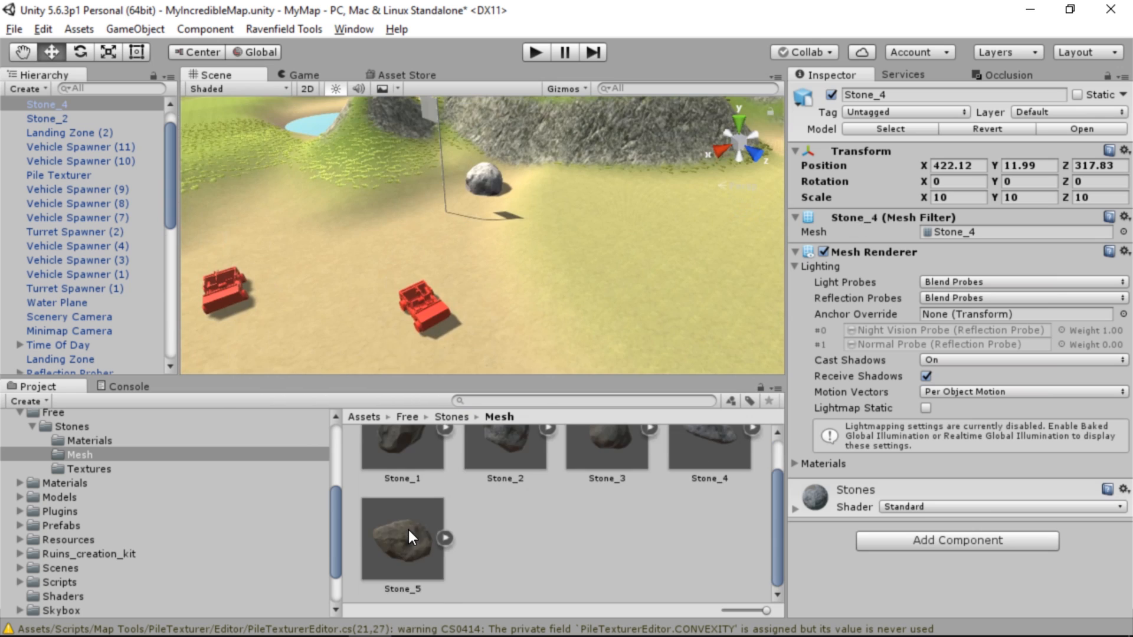
Place Stone_5 on the sand near the vehicle spawners by the ByRocks flag and scale it to 15 on all axes
left_click_drag(403, 531, 584, 290)
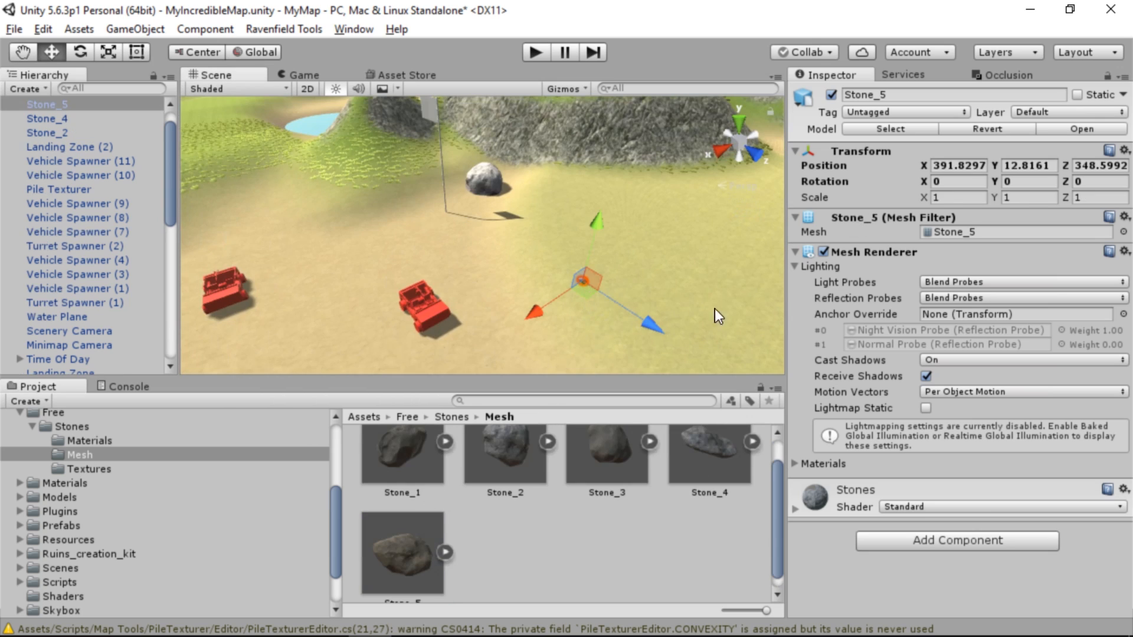
left_click(973, 199)
type("15")
key("Tab")
type("15")
key("Tab")
type("15")
key("Return")
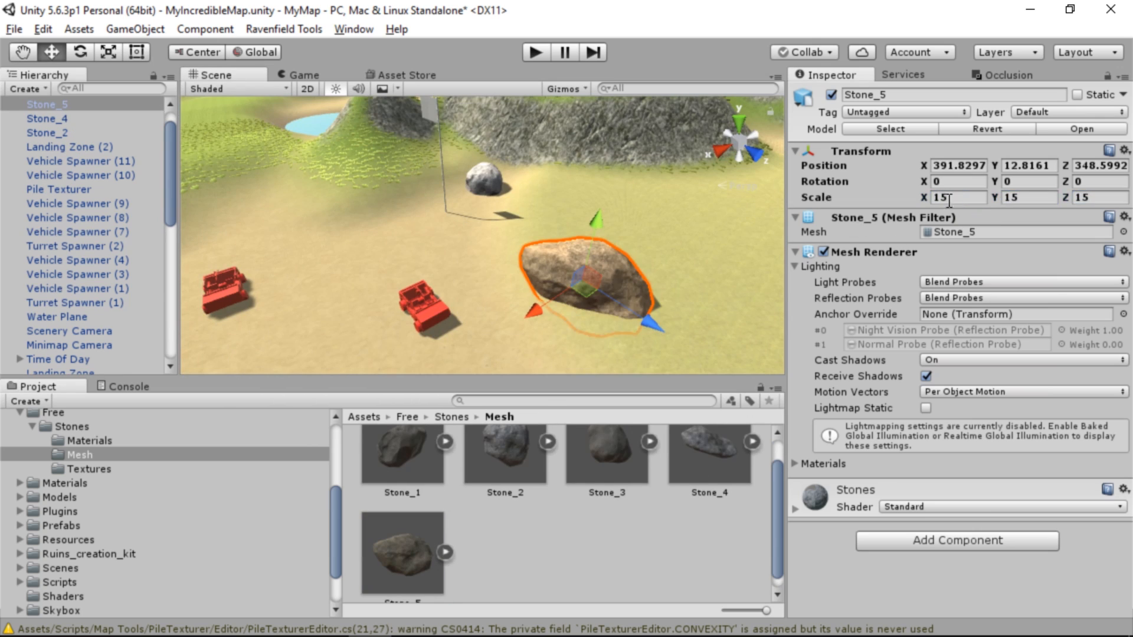
Rotate Stone_5 to about 46.1° around Z and move it to about X 392.87, Y 13.03, Z 347.87
left_click_drag(594, 268, 628, 138)
left_click(84, 51)
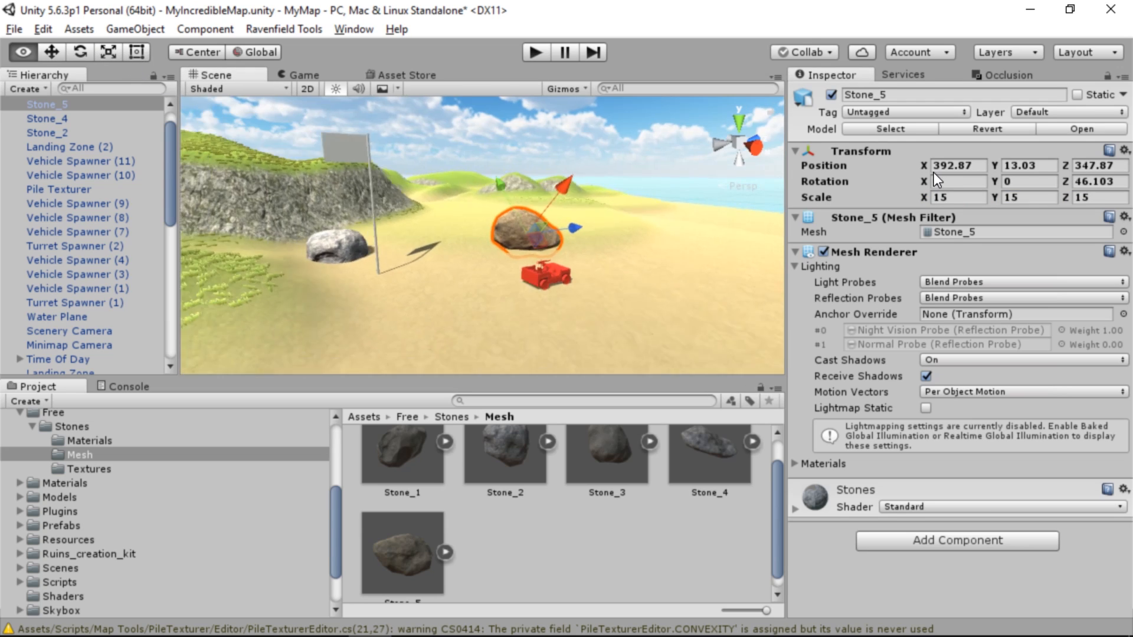
key("w")
right_click_drag(933, 173, 632, 189)
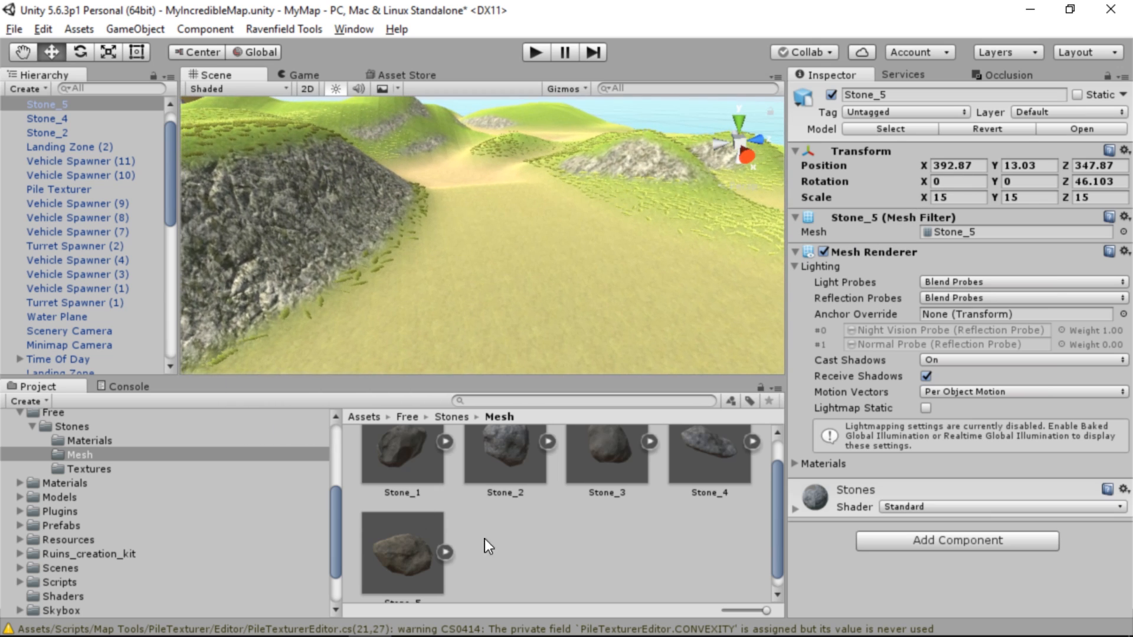
Place Stone_3 on the open ground near the rocky slope, about X 370.9, Z 348.2, and scale it to 20 on all axes
left_click_drag(586, 479, 449, 348)
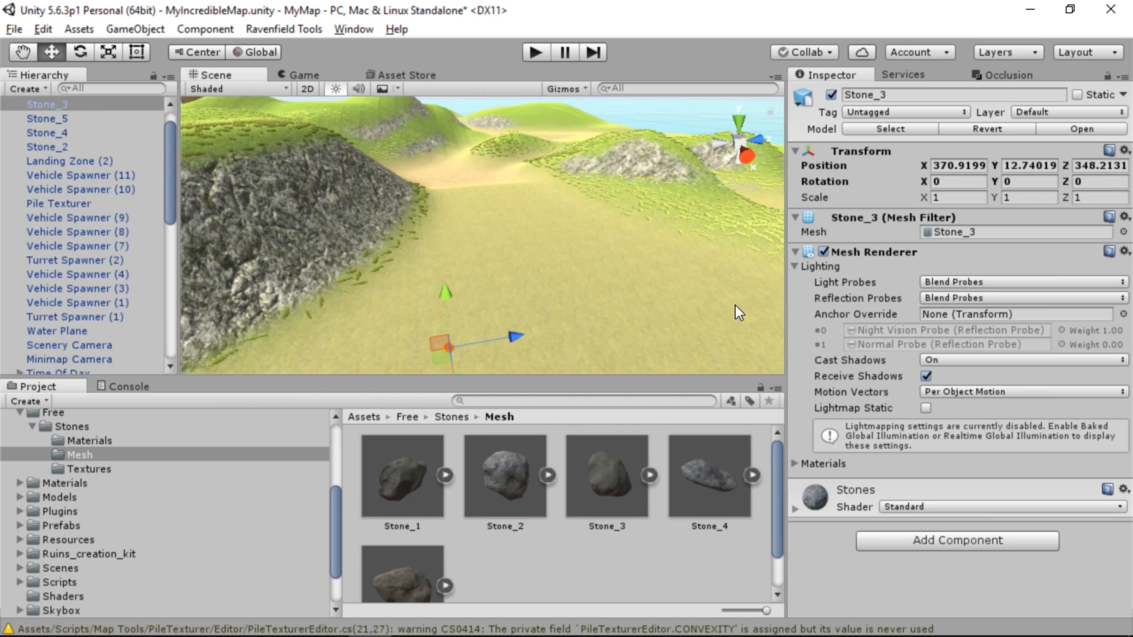
left_click(980, 183)
left_click(973, 199)
type("20")
key("Tab")
type("20")
key("Tab")
type("20")
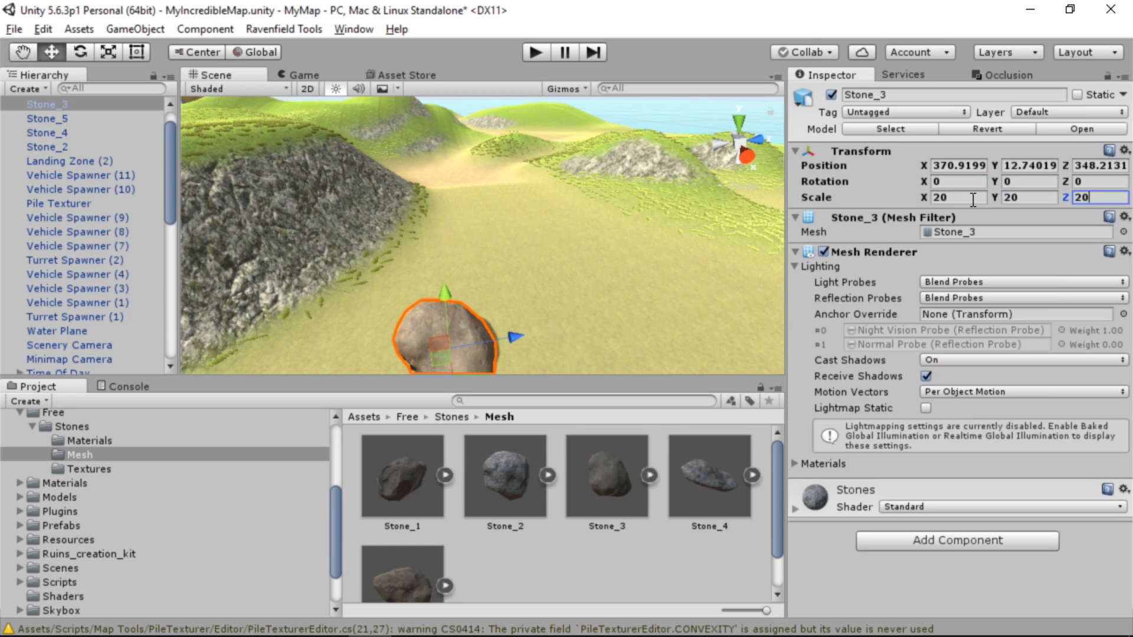
Raise Stone_3 so it rests on the ground at Y 13.48
right_click_drag(617, 200, 601, 205)
left_click_drag(456, 293, 455, 271)
right_click_drag(456, 259, 86, 335)
Build the map with the Ravenfield map tools and start a test match in the game
left_click(322, 28)
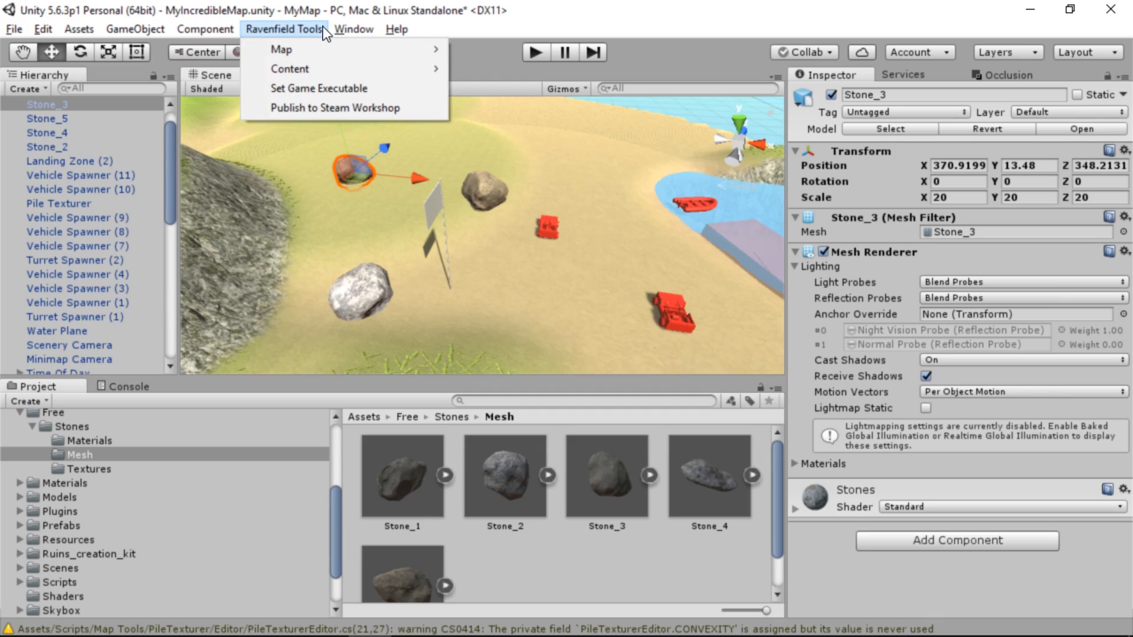
mouse_move(328, 51)
left_click(476, 50)
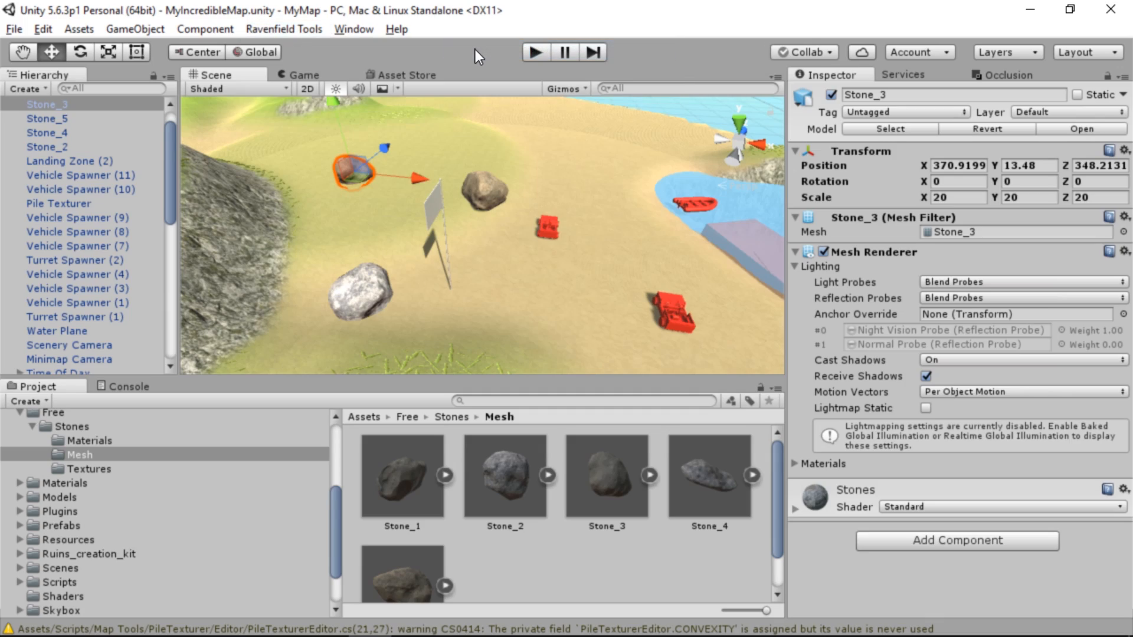
left_click(754, 357)
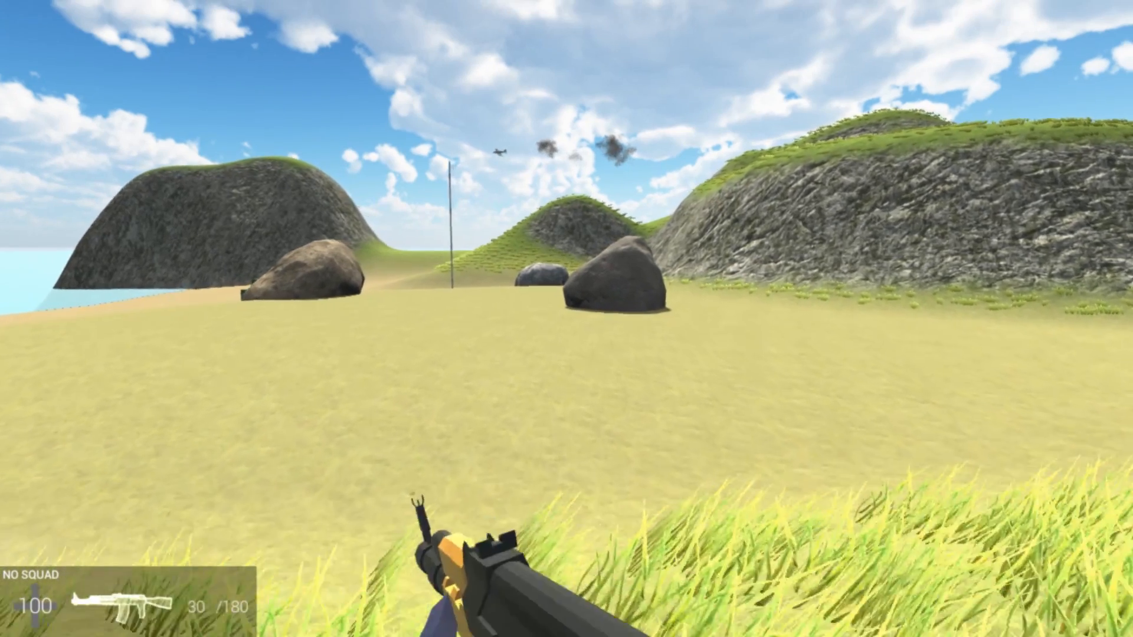
Check the boulders' collision by walking into the dark one and driving a vehicle into the brown one beside the flag
key("w")
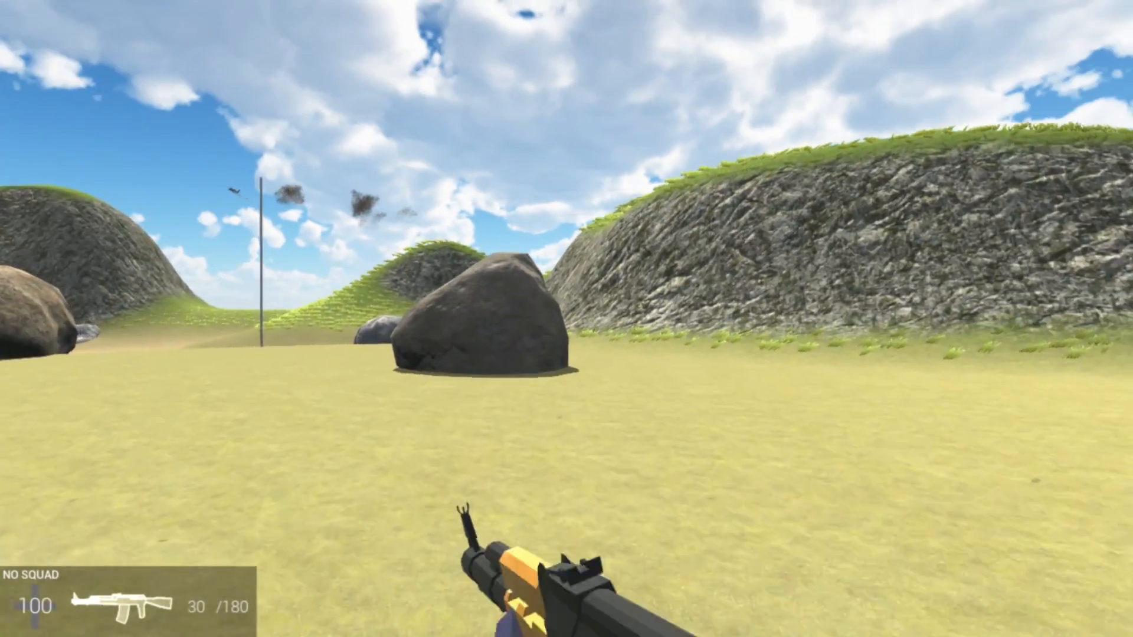
key("w")
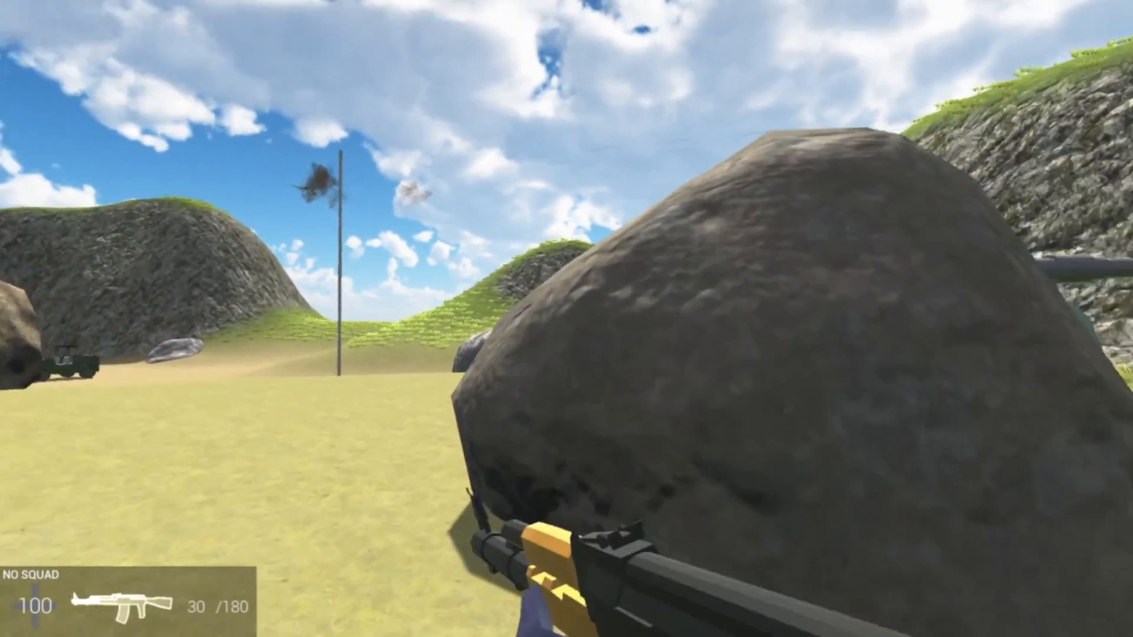
key("w")
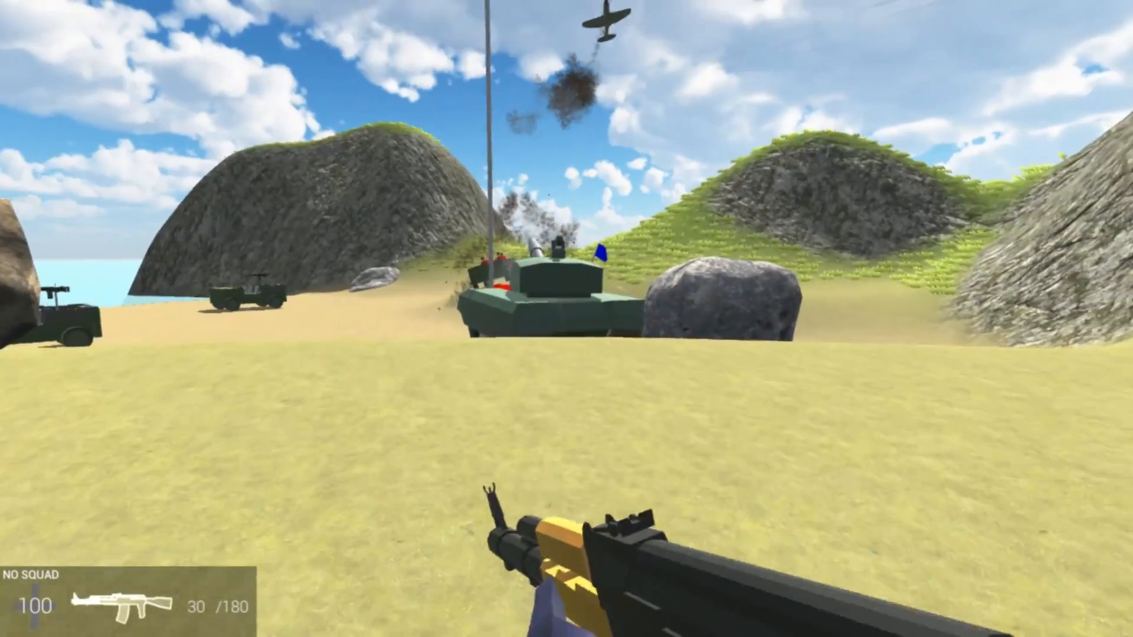
key("w")
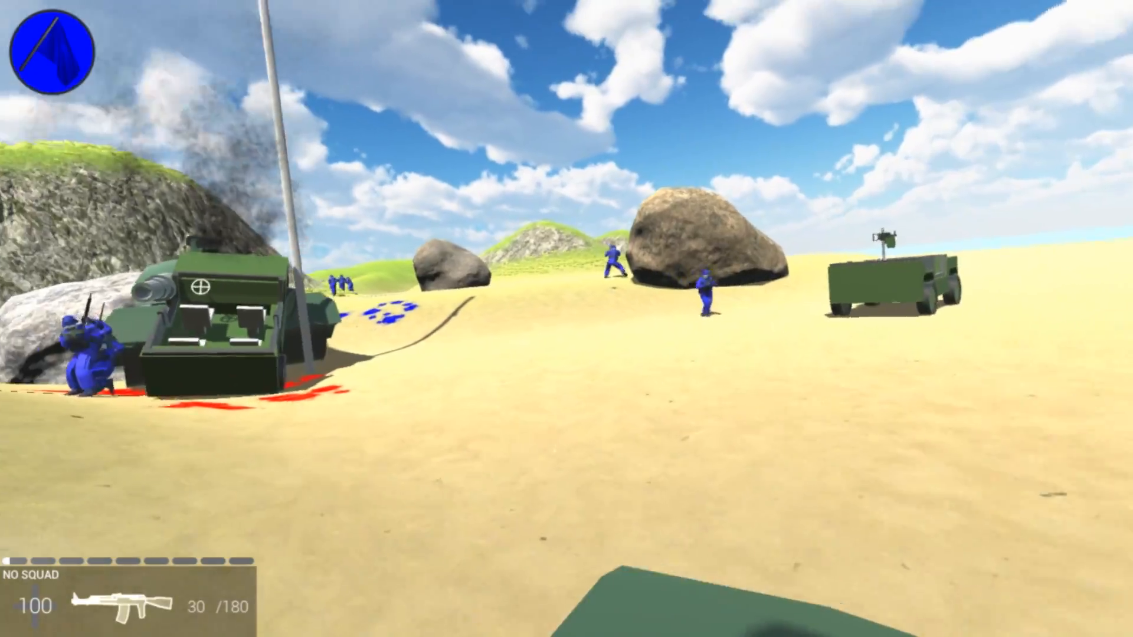
key("w")
Shoot at the boulder near the rocky slope and walk into it to check whether it is solid, and return to Unity
key("w")
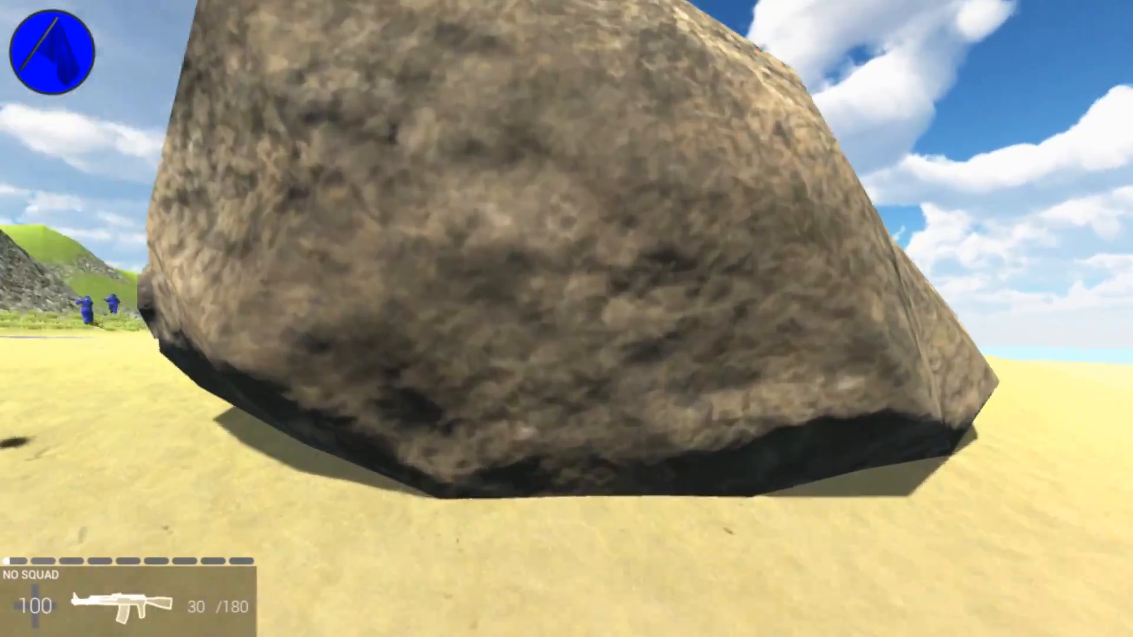
key("a")
key("f")
key("w")
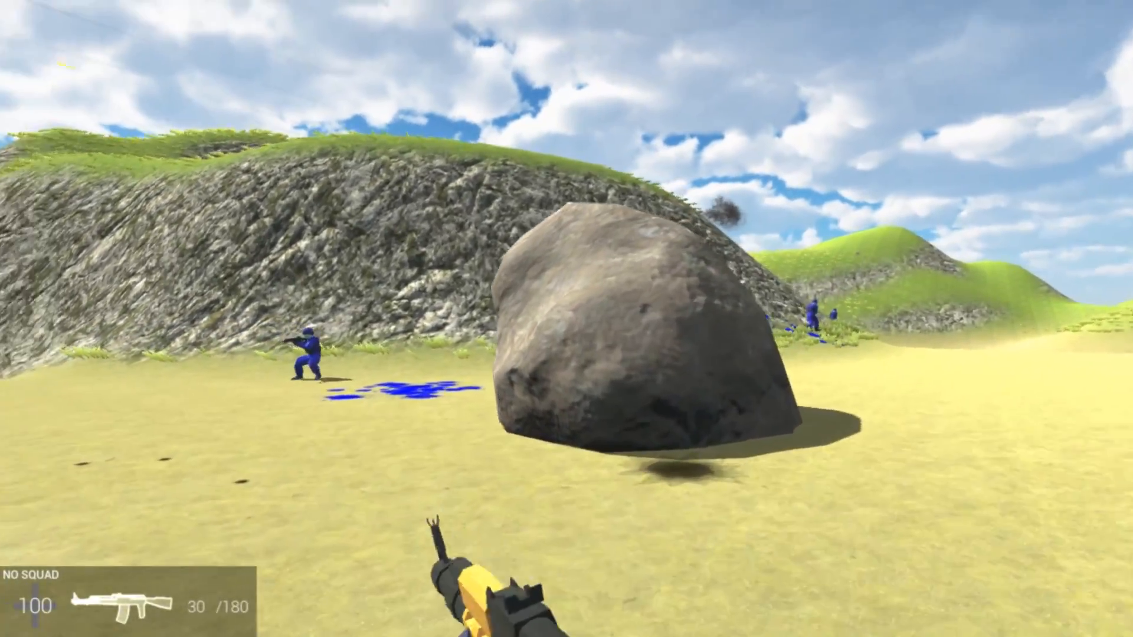
key("w")
left_click(566, 319)
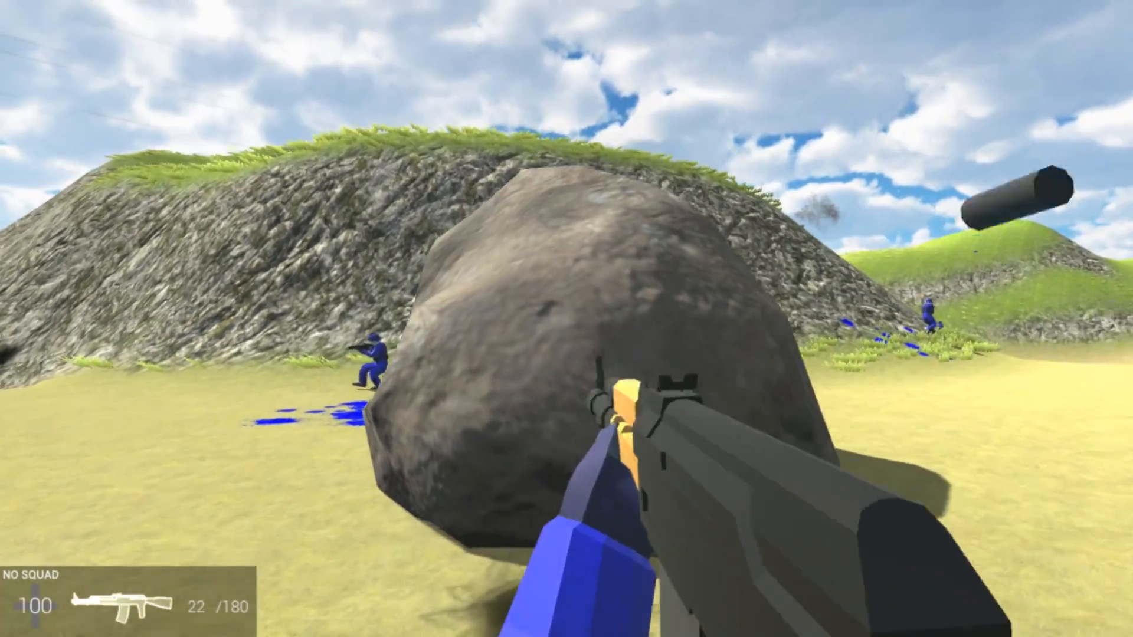
key("w")
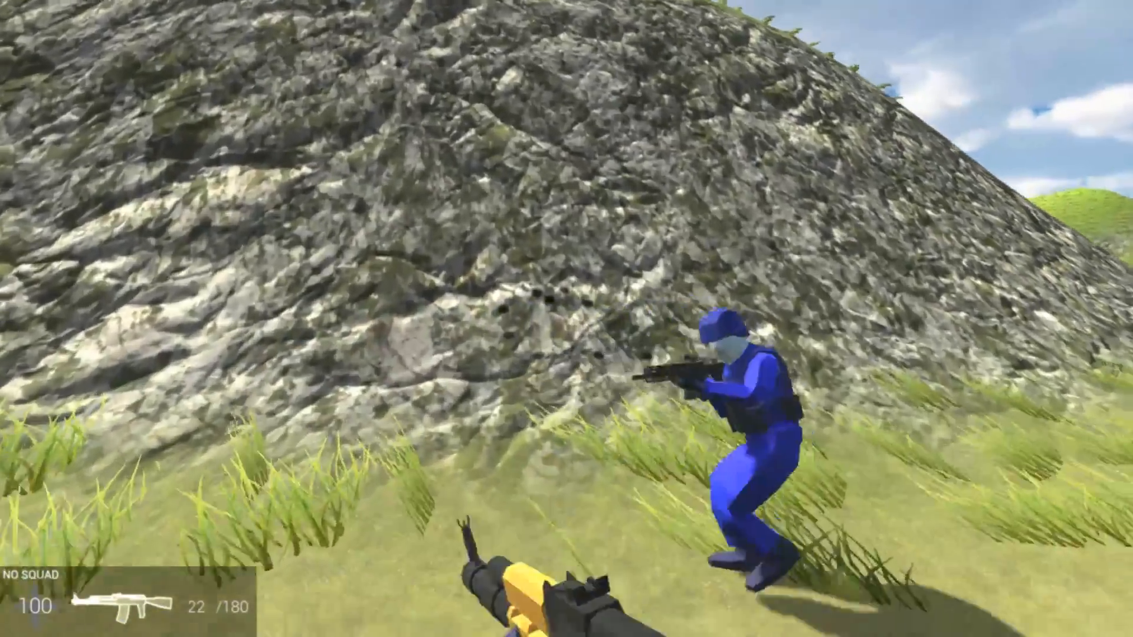
left_click(567, 318)
key("w")
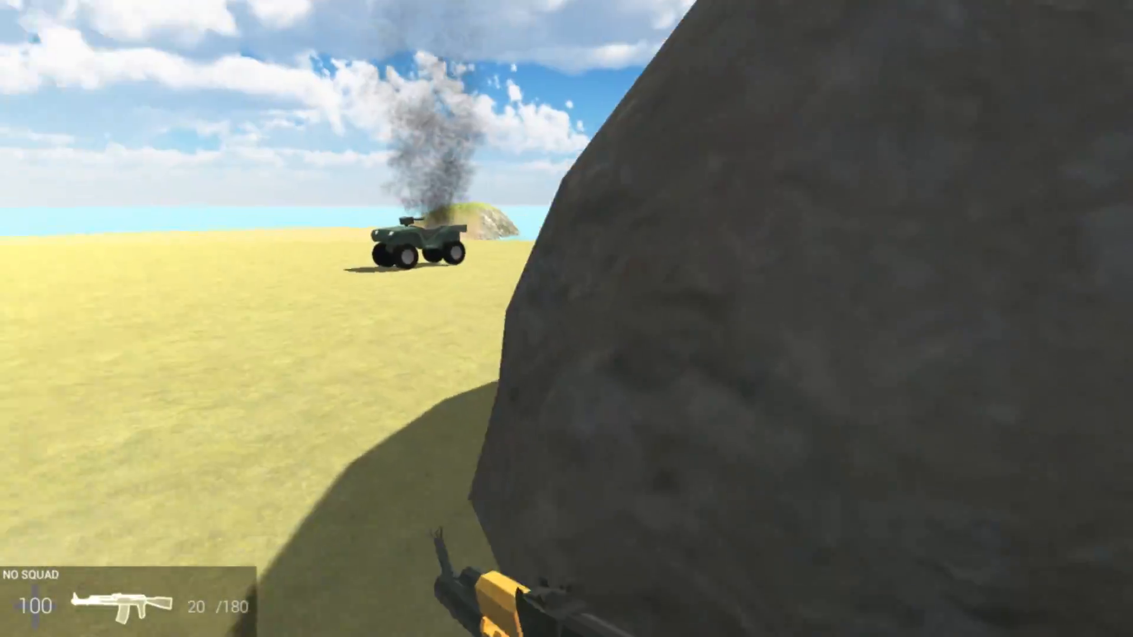
key("w")
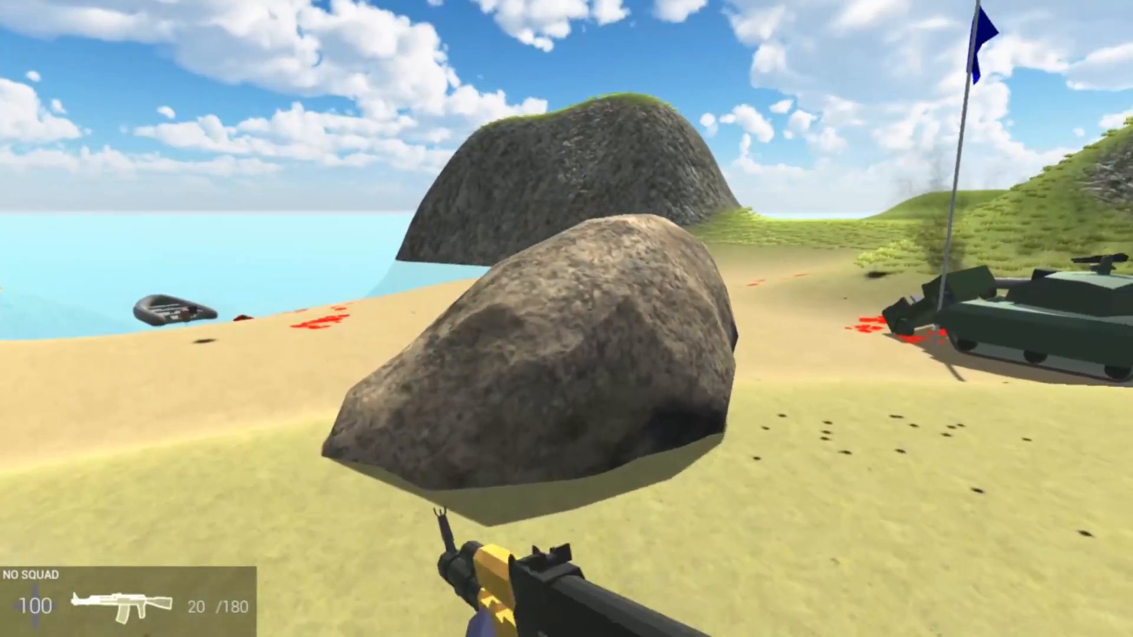
key("w")
left_click(566, 319)
left_click(567, 319)
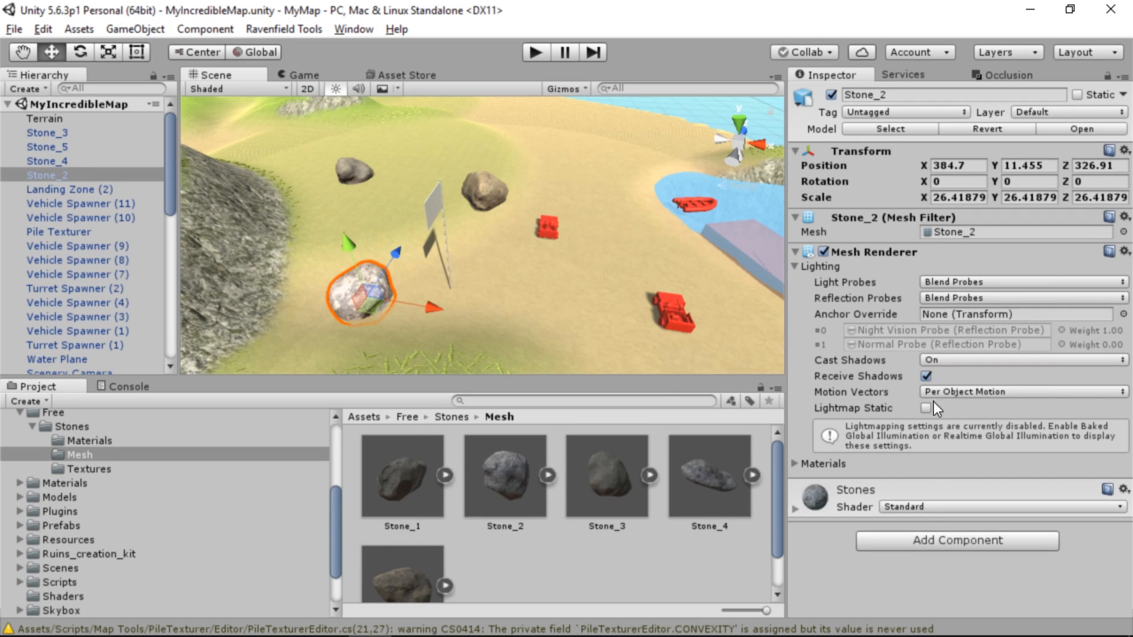
Add a Mesh Collider component to Stone_2
left_click(959, 539)
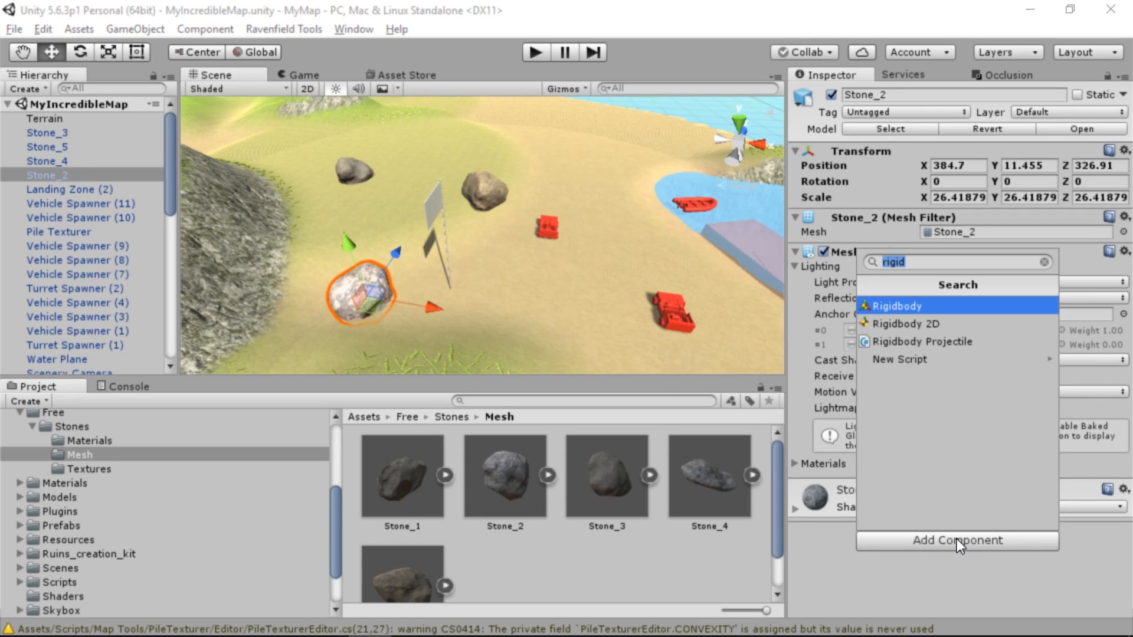
key("BackSpace")
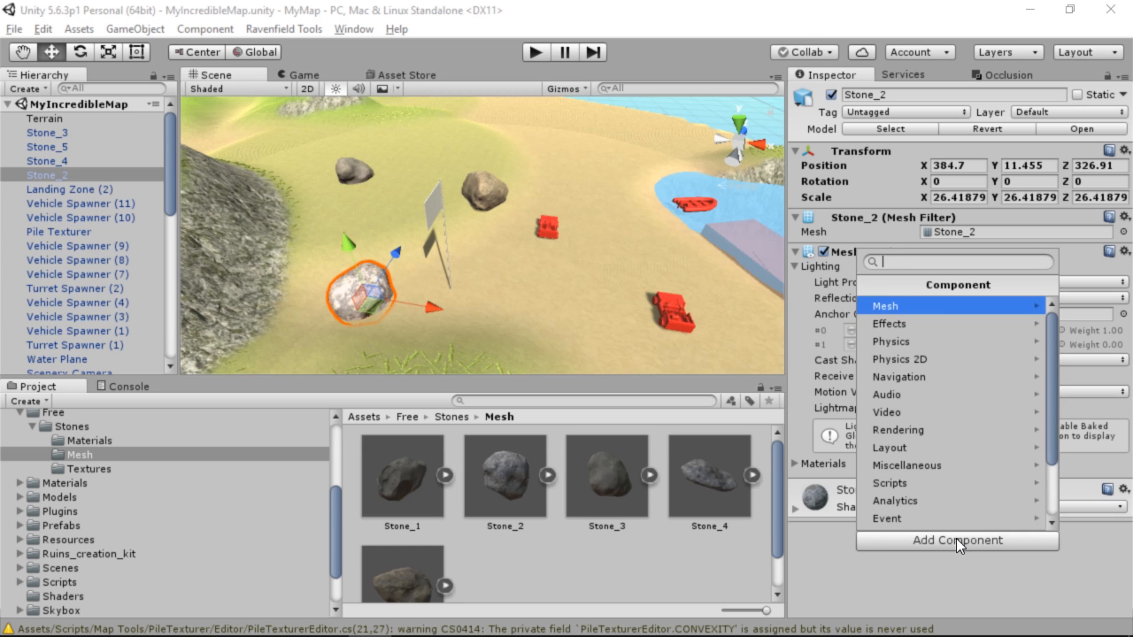
type("collision")
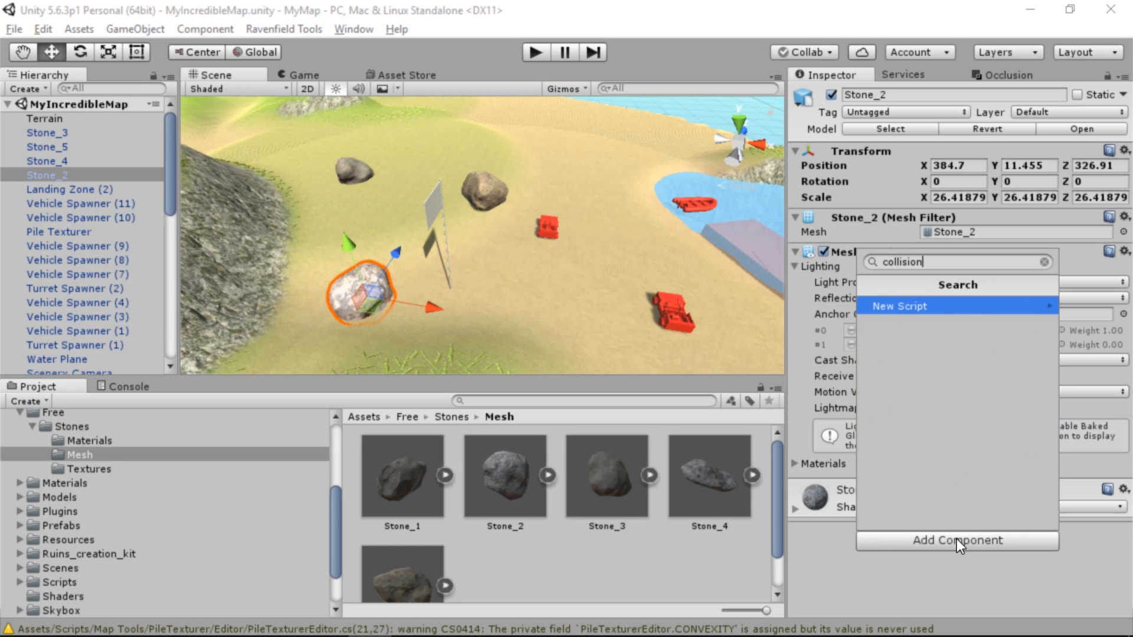
key("ctrl+a")
type("colli")
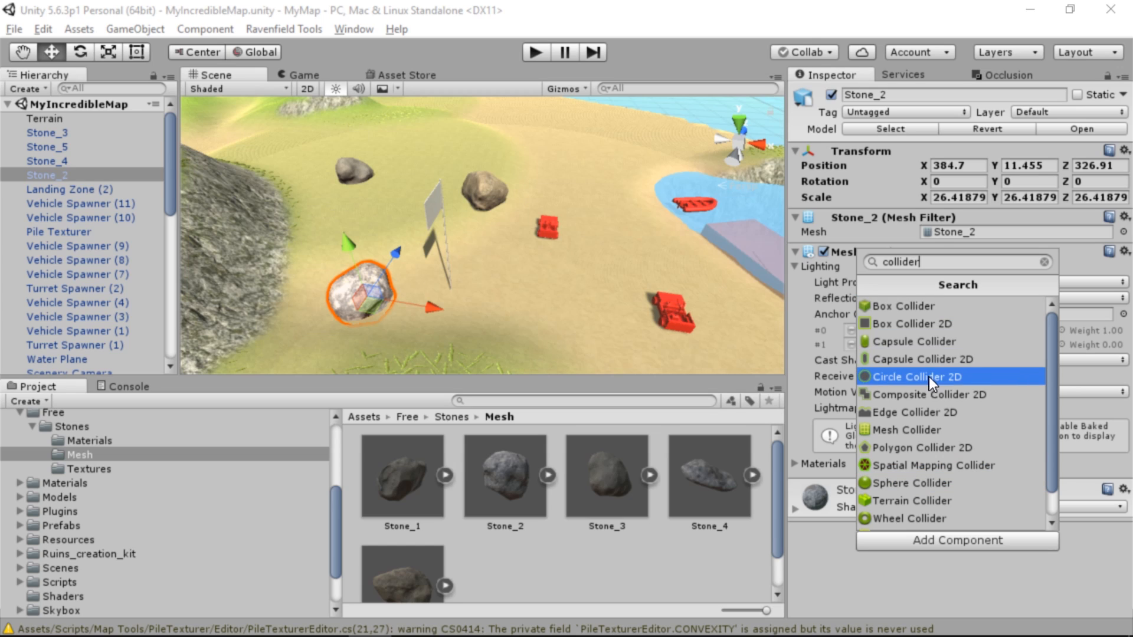
left_click(920, 433)
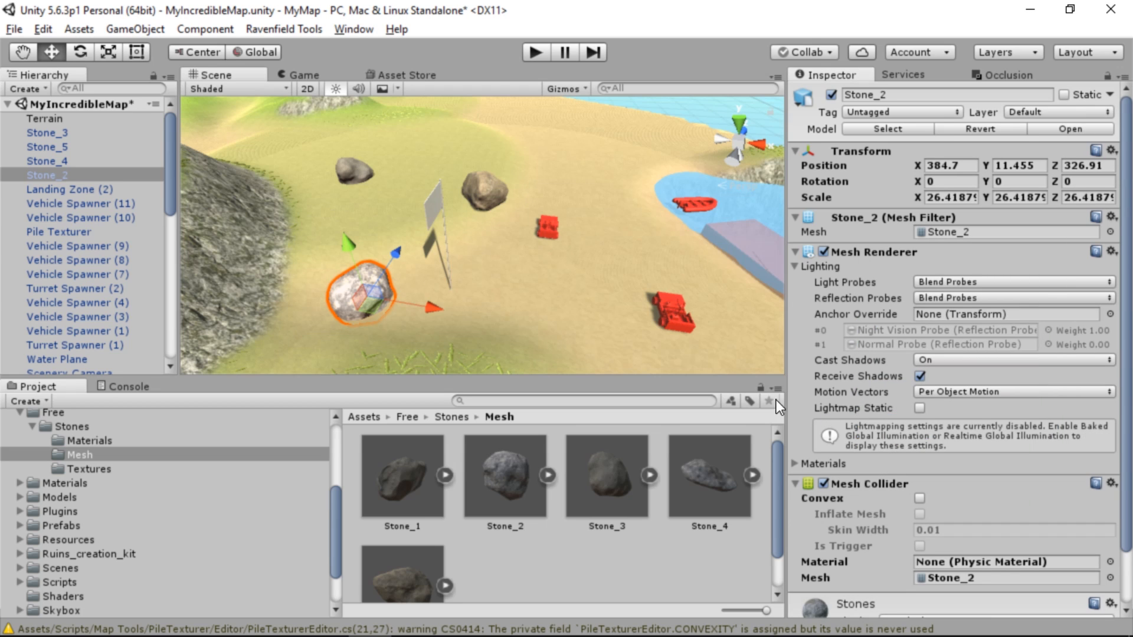
Select Stone_5 among the boulders by the flag and add a Mesh Collider to it
key("f")
key("w")
right_click_drag(476, 288, 488, 218)
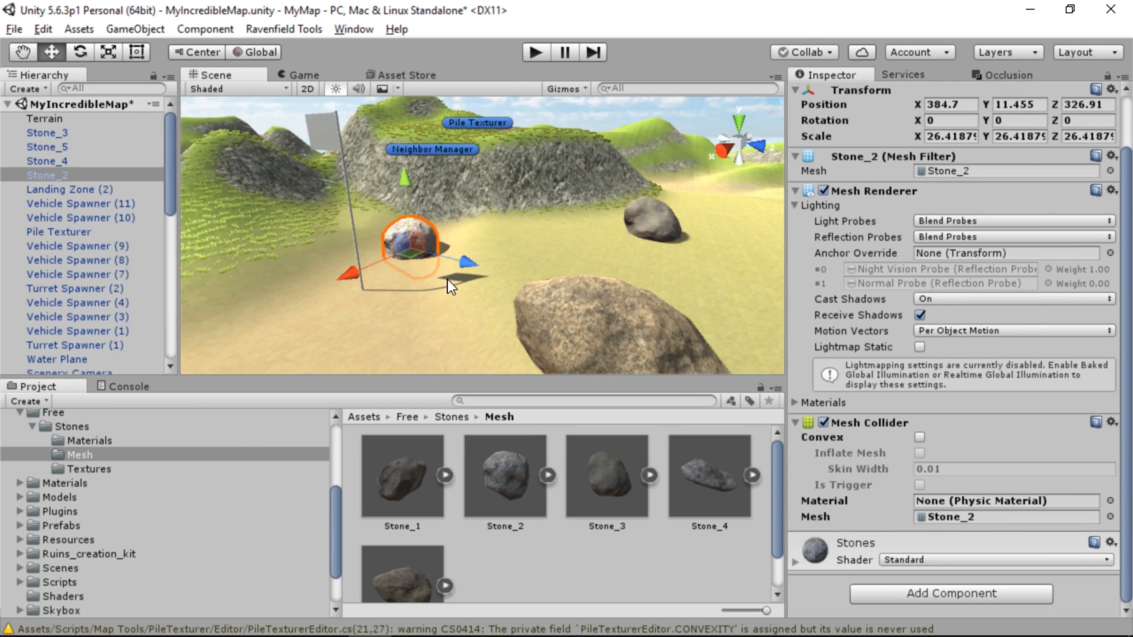
left_click(605, 327)
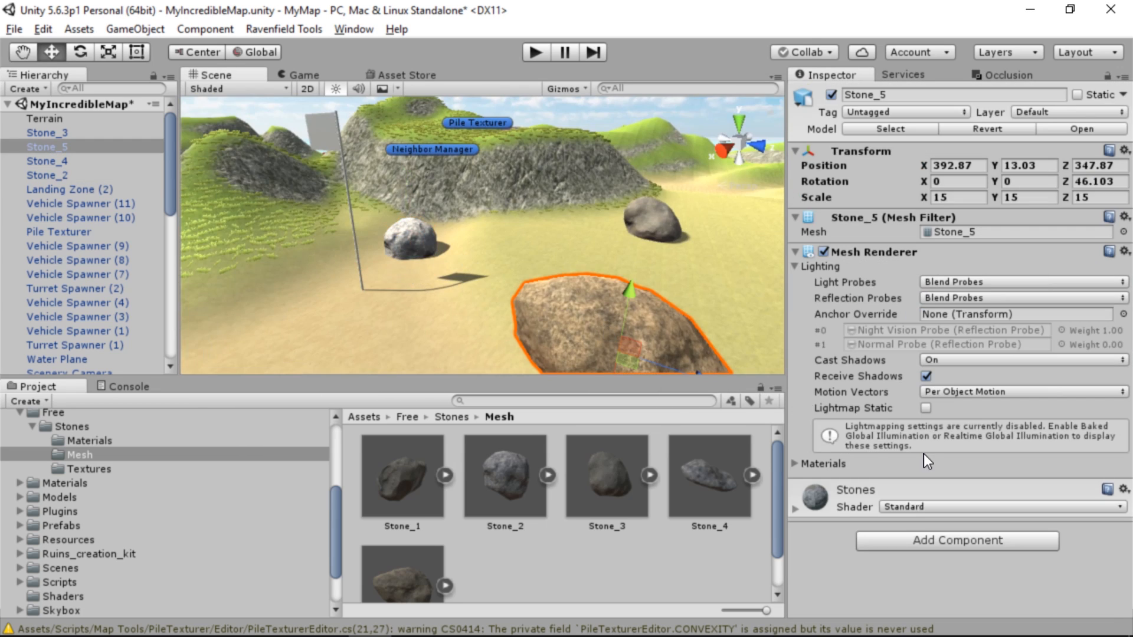
left_click(895, 537)
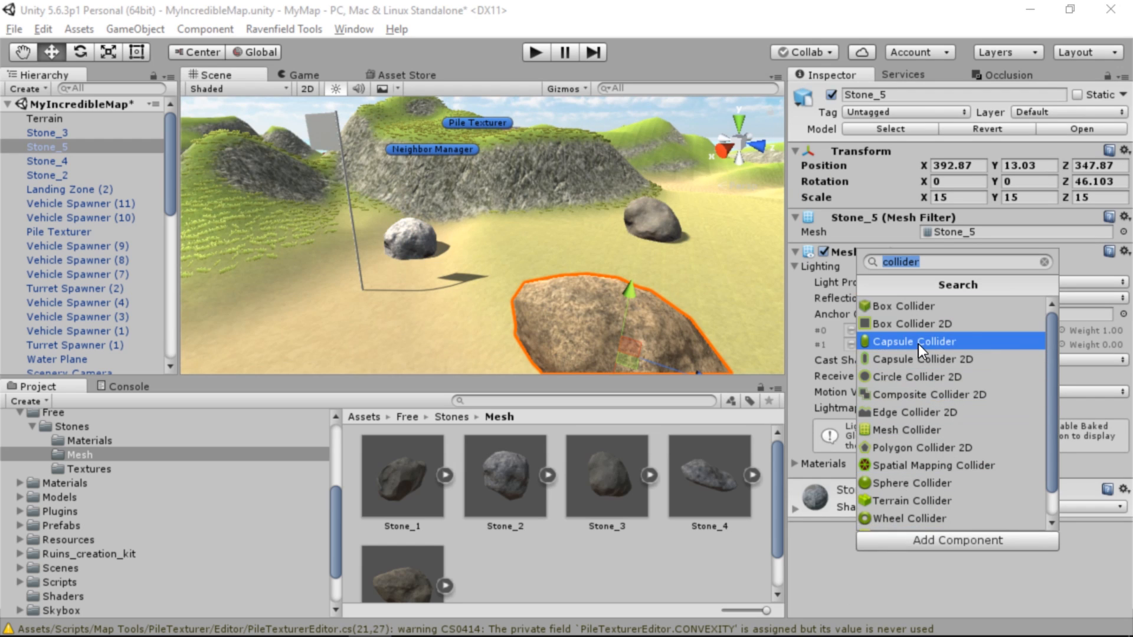
left_click(907, 425)
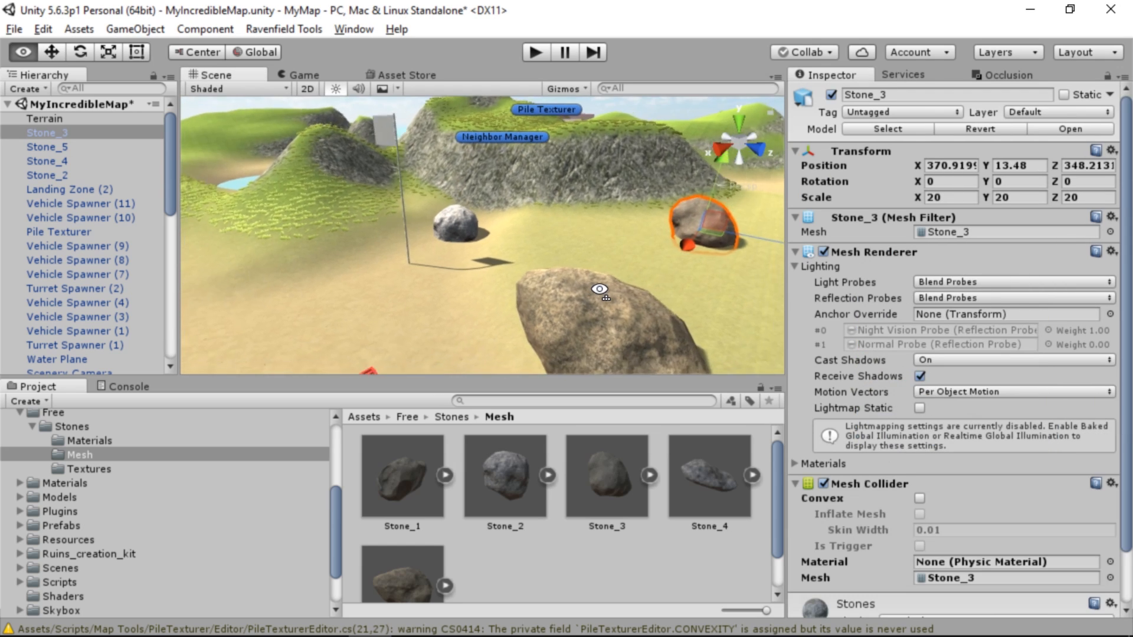
Add a Mesh Collider to Stone_3 on the open ground near the rocky slope
key("d")
right_click_drag(599, 289, 370, 346)
key("w")
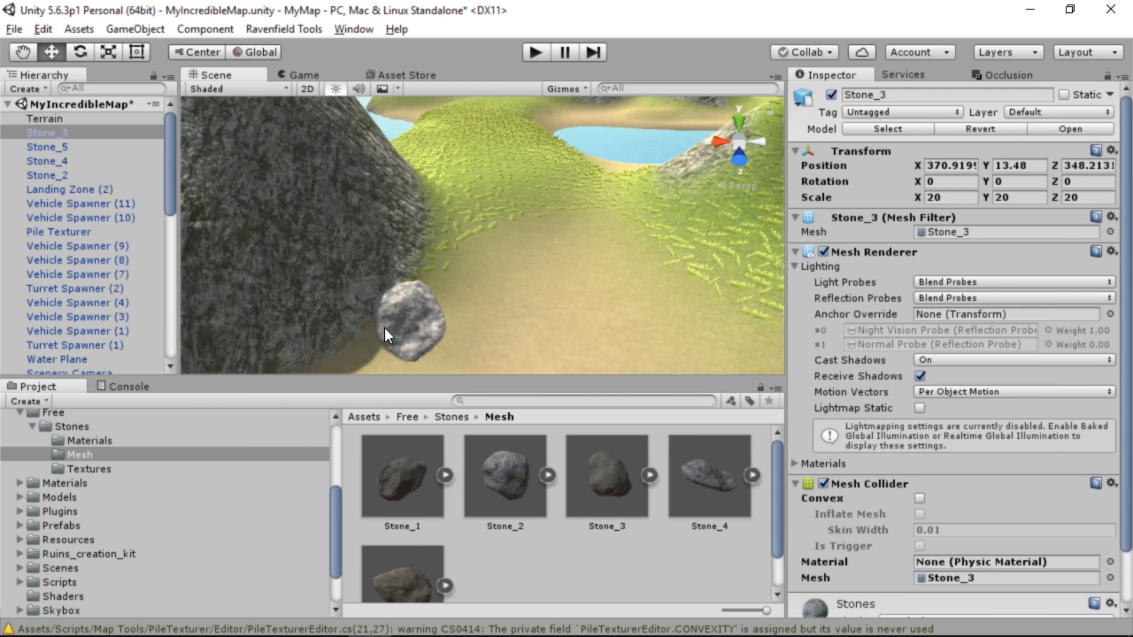
Add a Box Collider to Stone_4 beside the rock face and try to edit its bounds
left_click(386, 334)
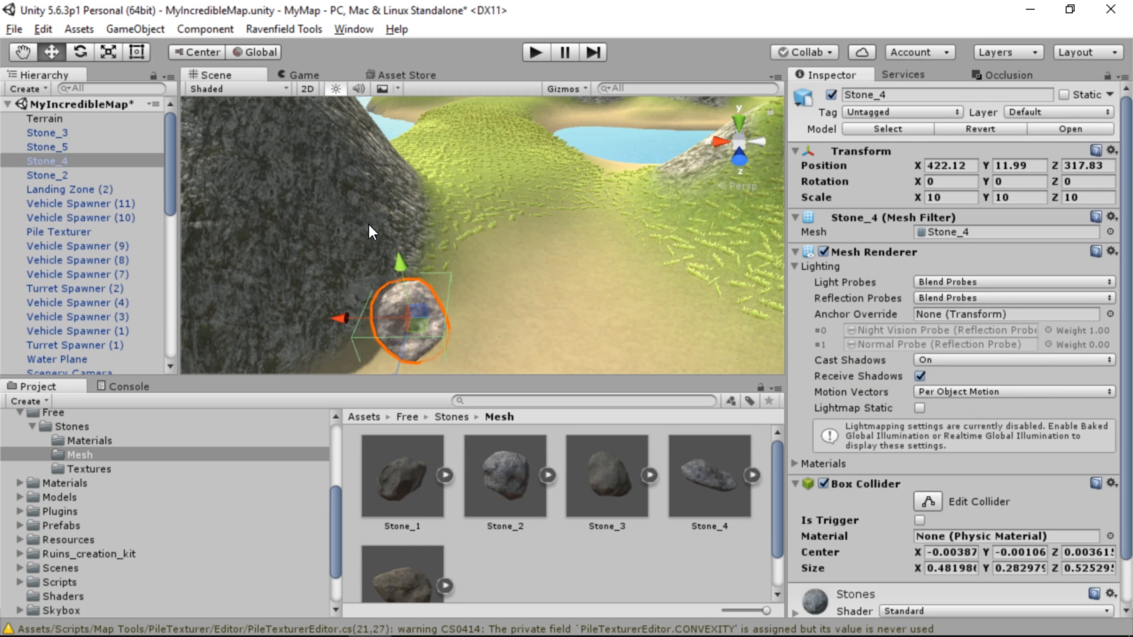
key("a")
right_click_drag(368, 224, 624, 238)
key("w")
key("d")
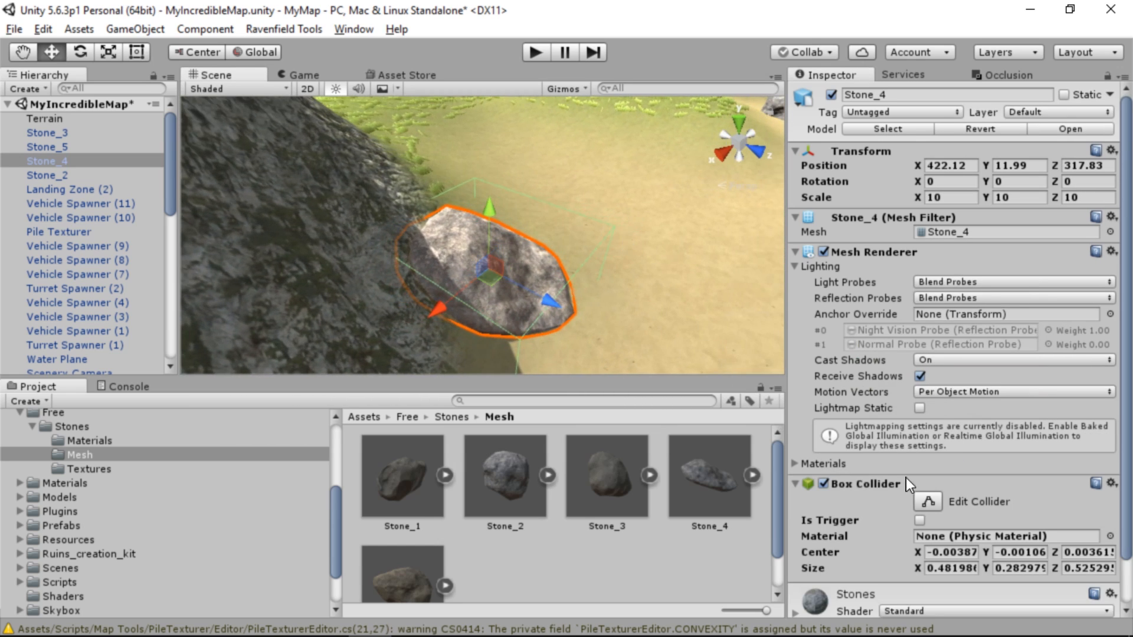
scroll(909, 484, "down", 2)
left_click(927, 452)
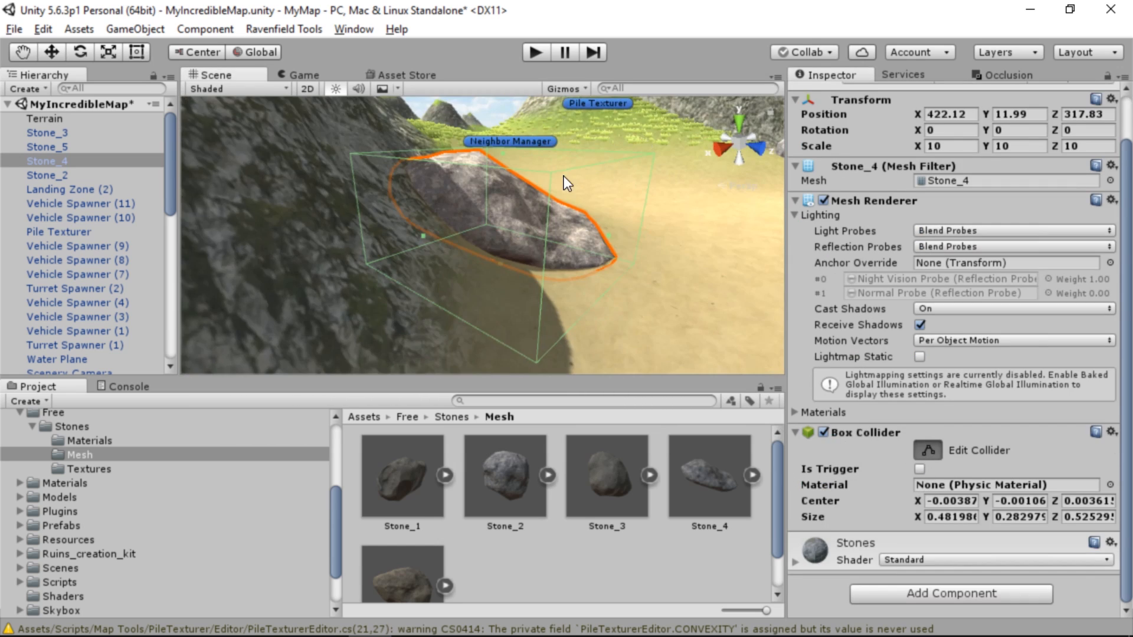
left_click(533, 359)
left_click(525, 257)
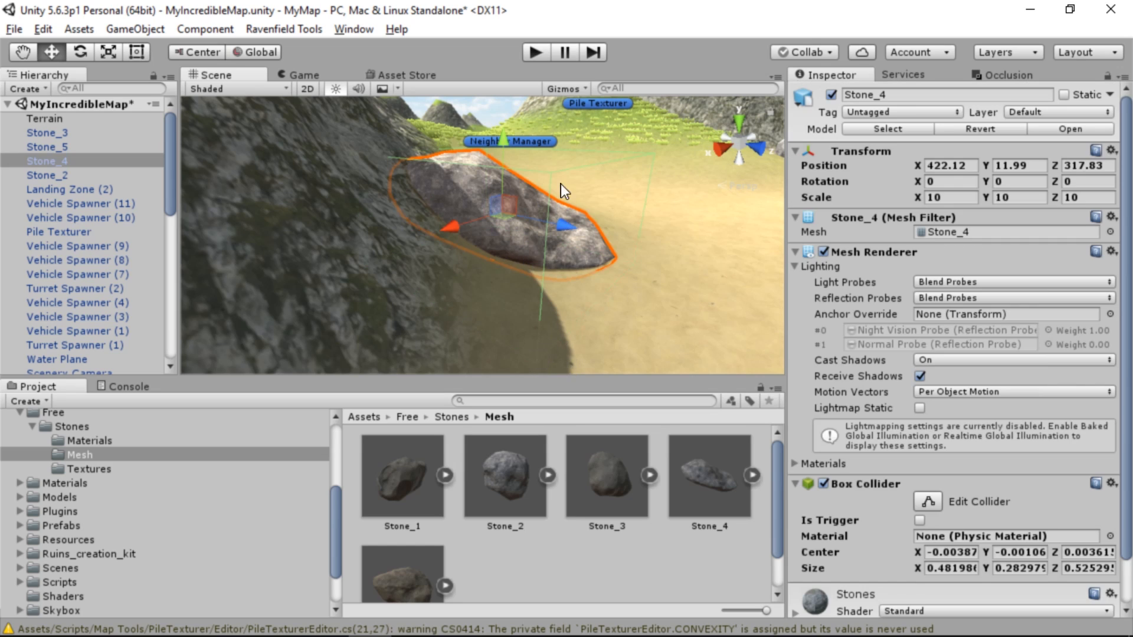
Remove the Box Collider from Stone_4 and add a Mesh Collider in its place
scroll(856, 484, "down", 2)
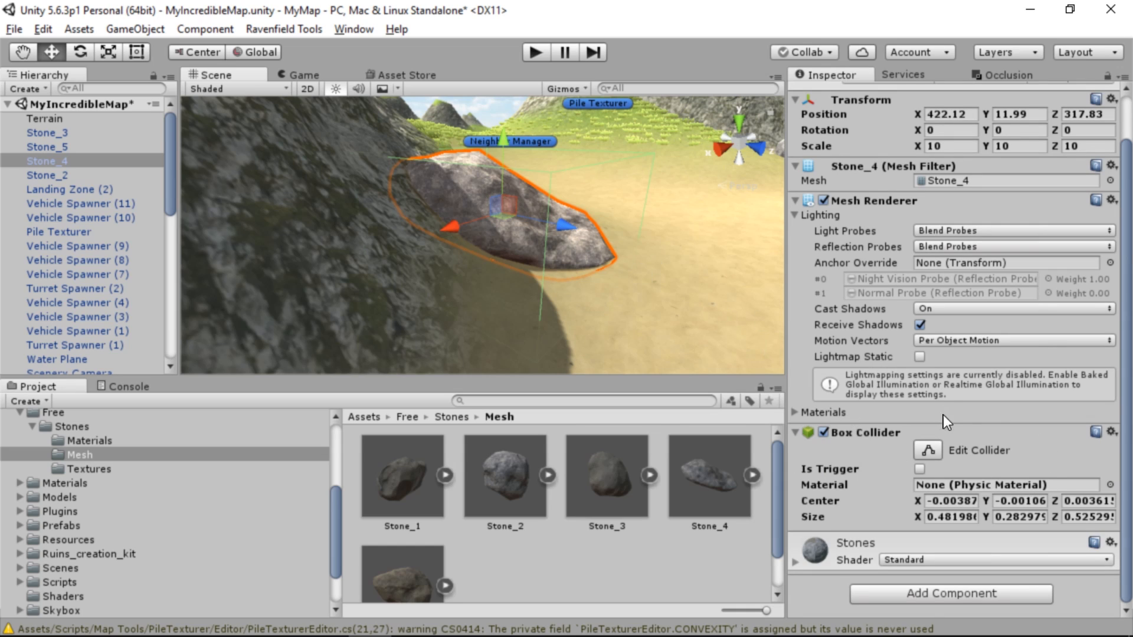
left_click(1112, 433)
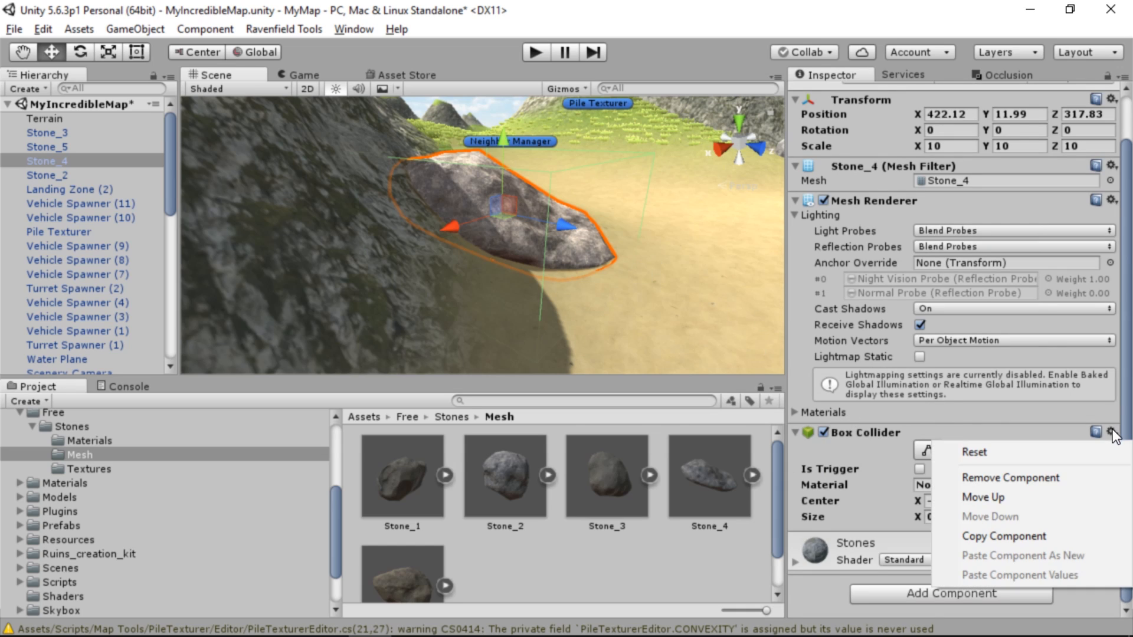
left_click(1036, 477)
left_click(973, 538)
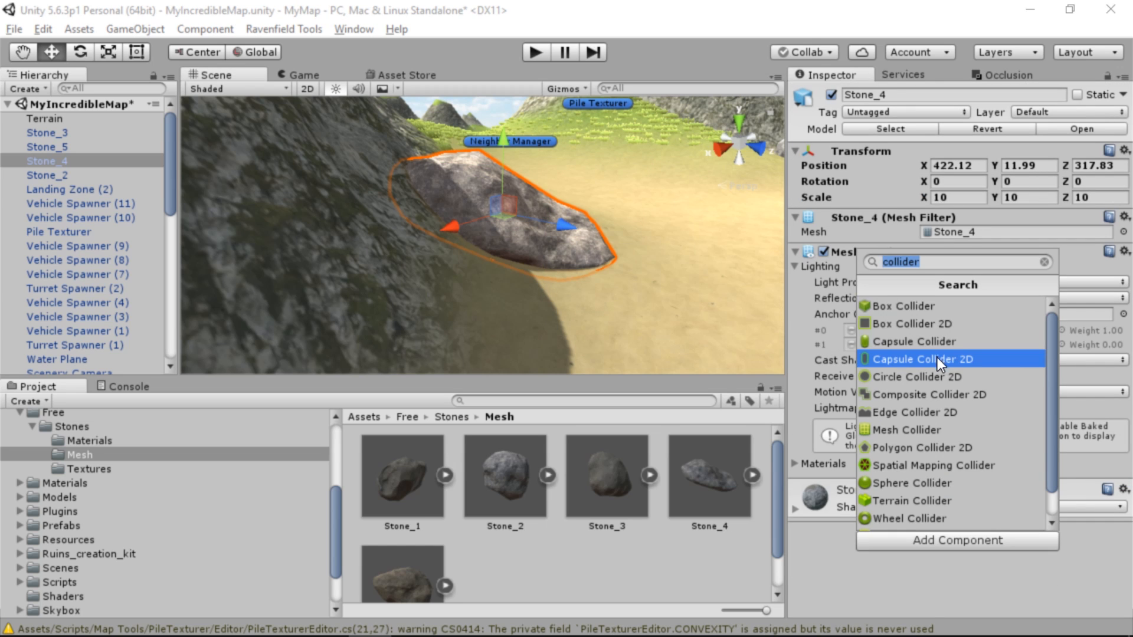
left_click(933, 429)
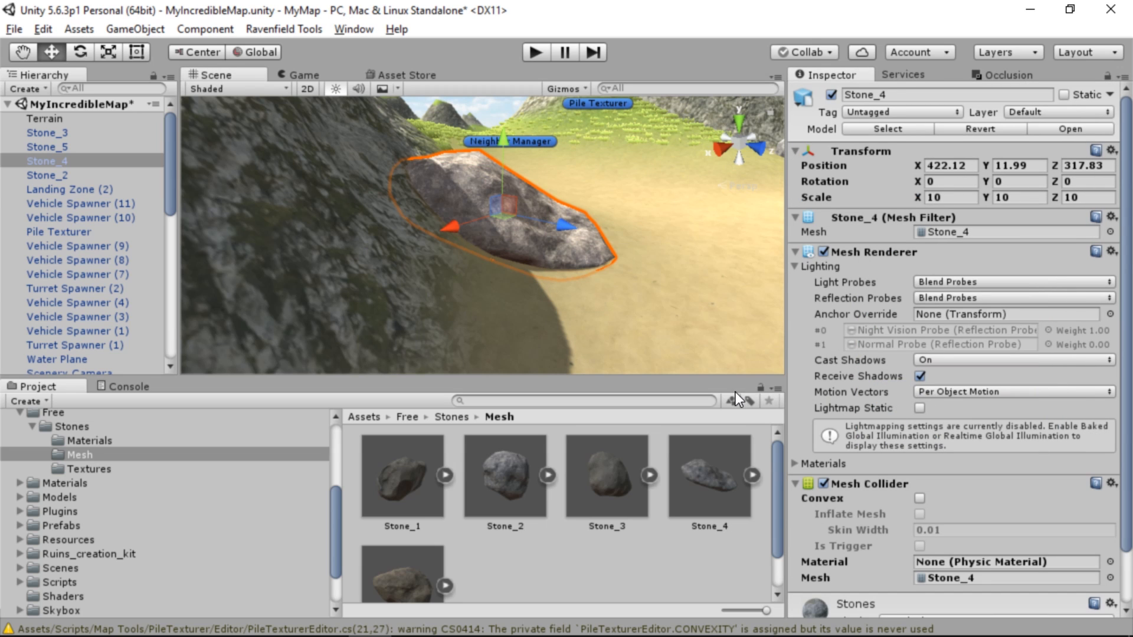
Run the map in Ravenfield again and drive a tank against the boulders around the flag to check their collision
key("s")
right_click_drag(590, 216, 614, 256)
key("w")
key("s")
key("w")
key("s")
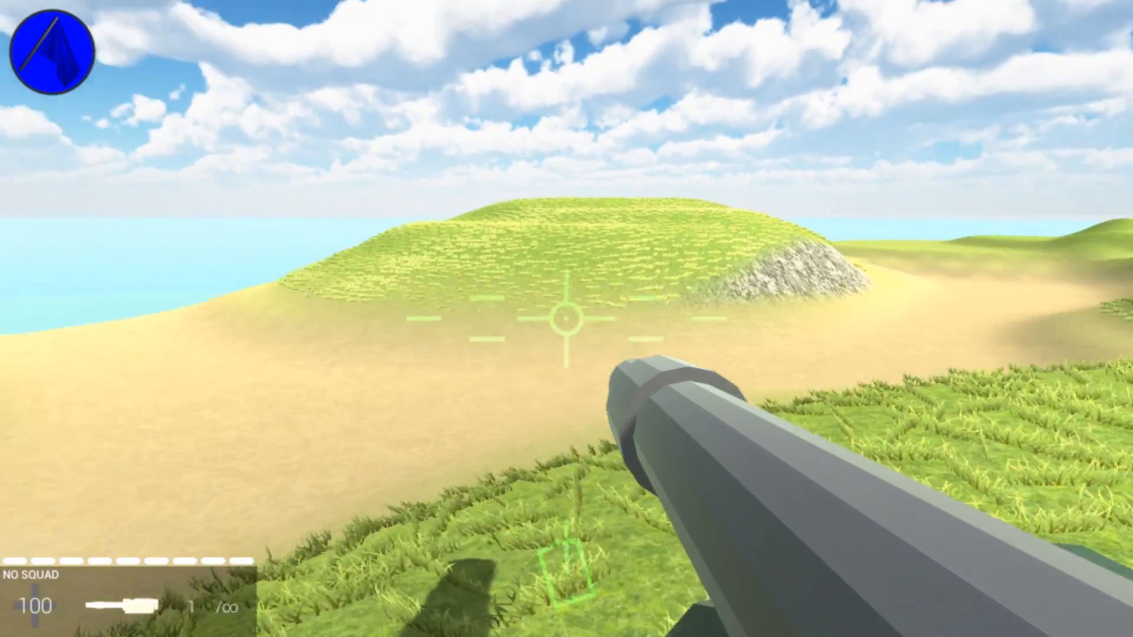
key("w")
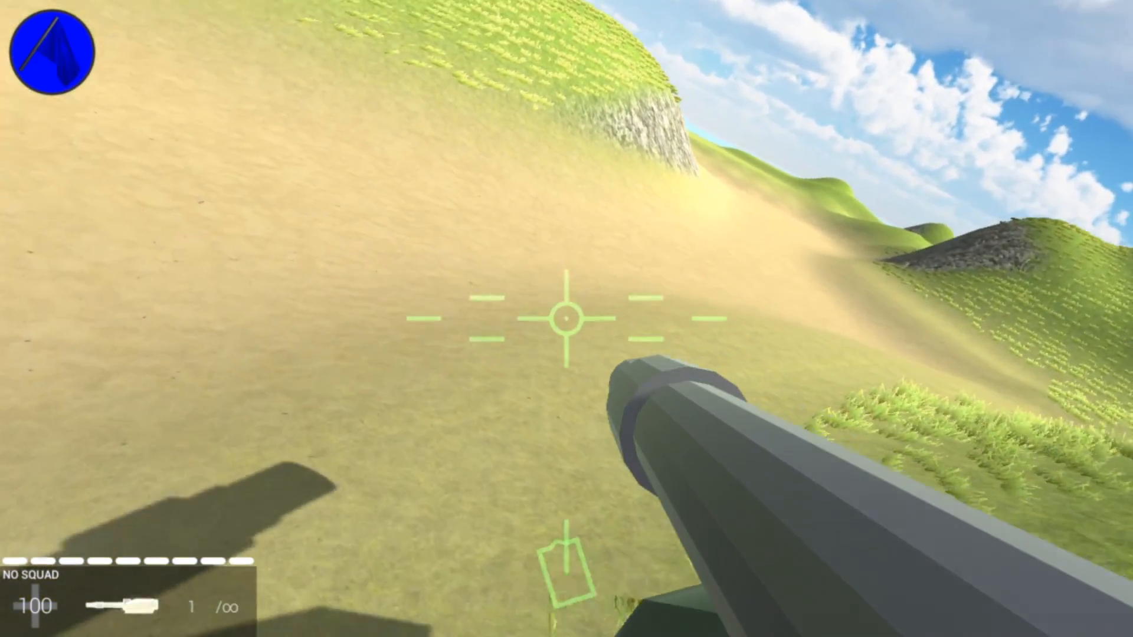
key("w")
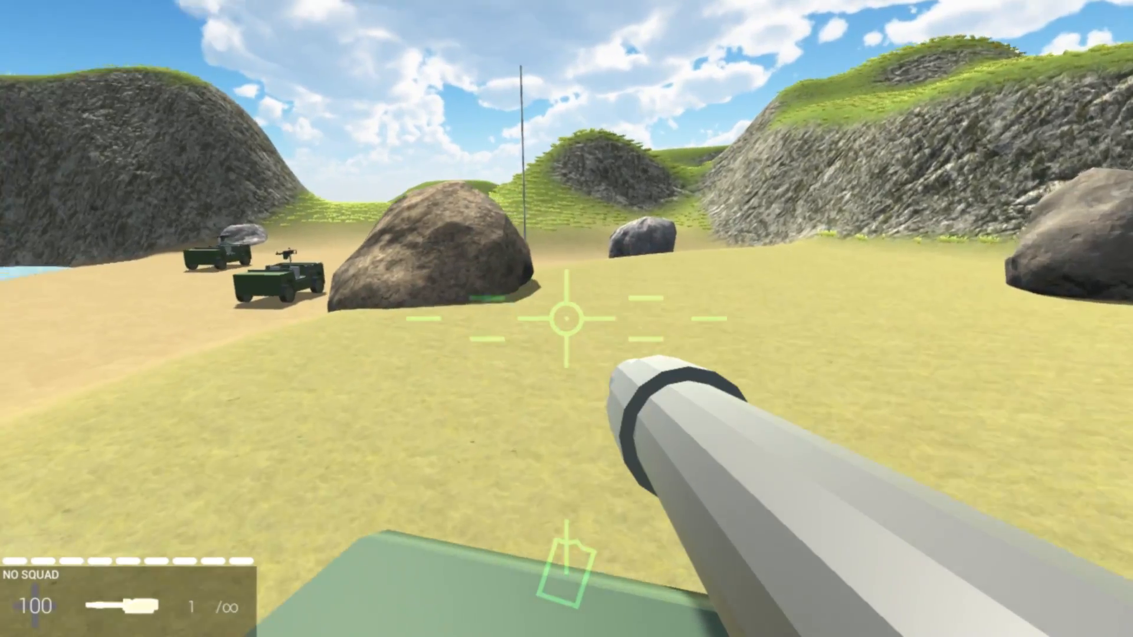
key("w")
key("a")
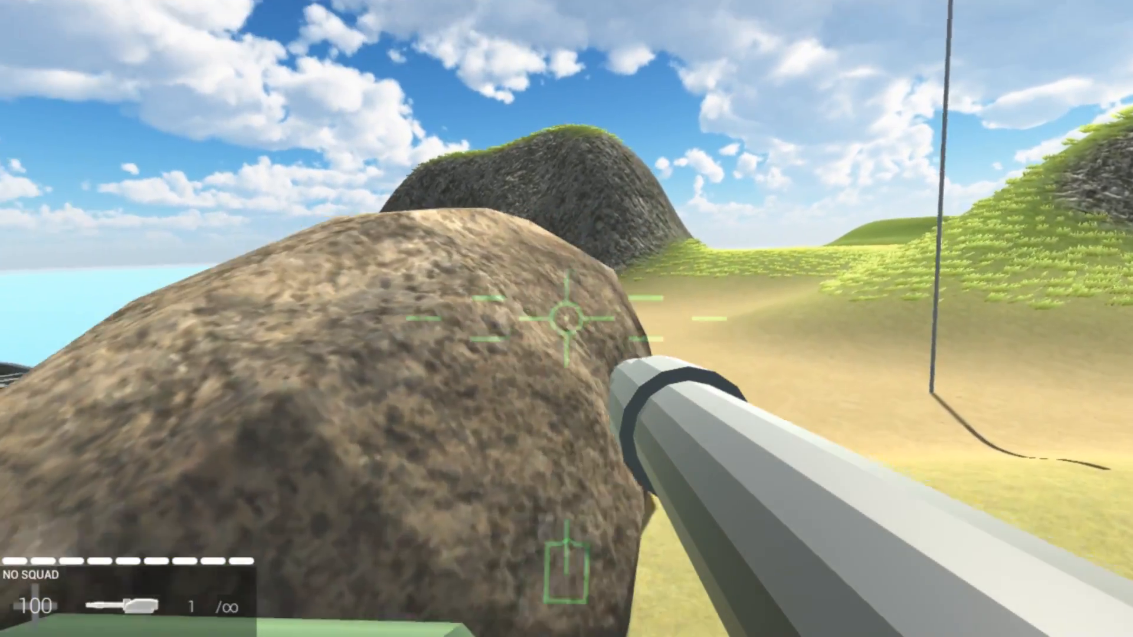
key("w")
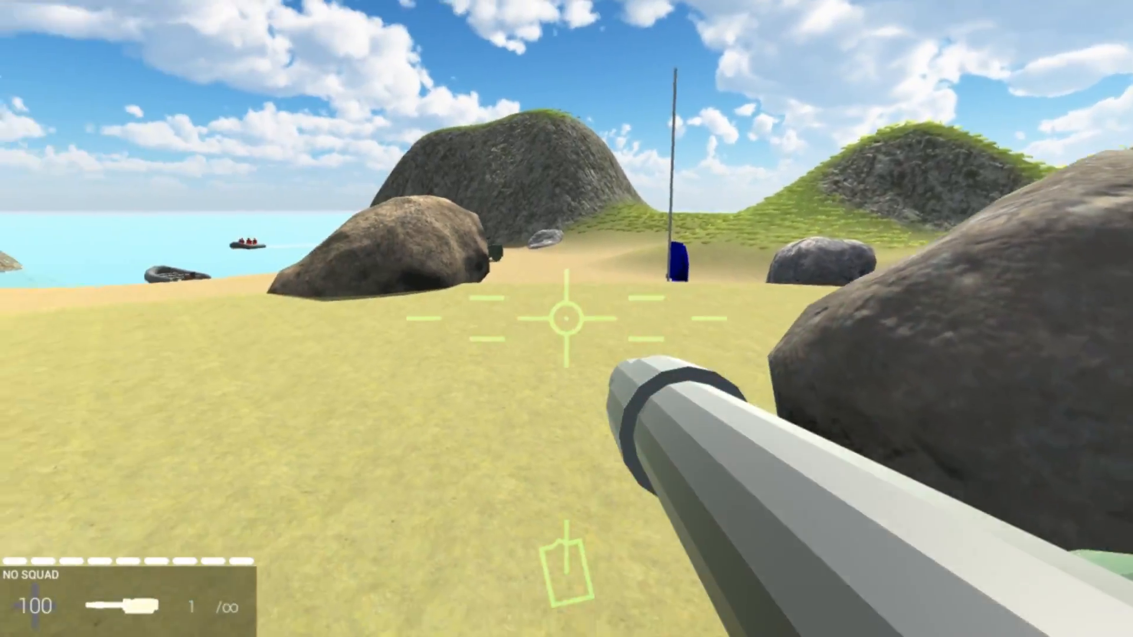
Fire the tank's cannon at the boulders around the flag and drive against them to test their collision
left_click(566, 319)
key("w")
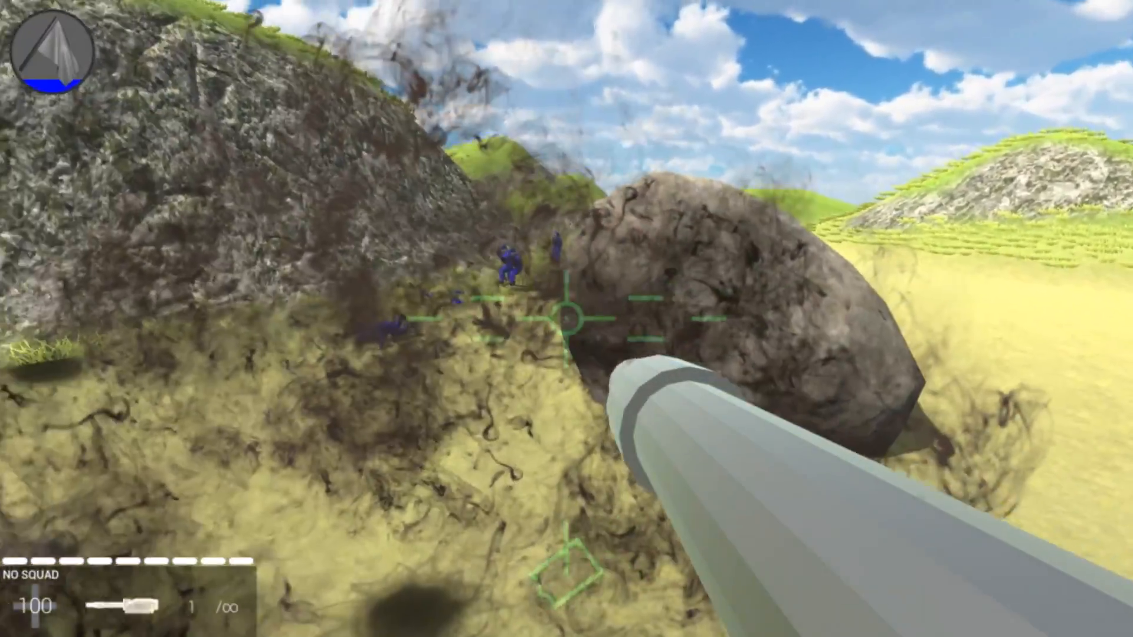
left_click(566, 318)
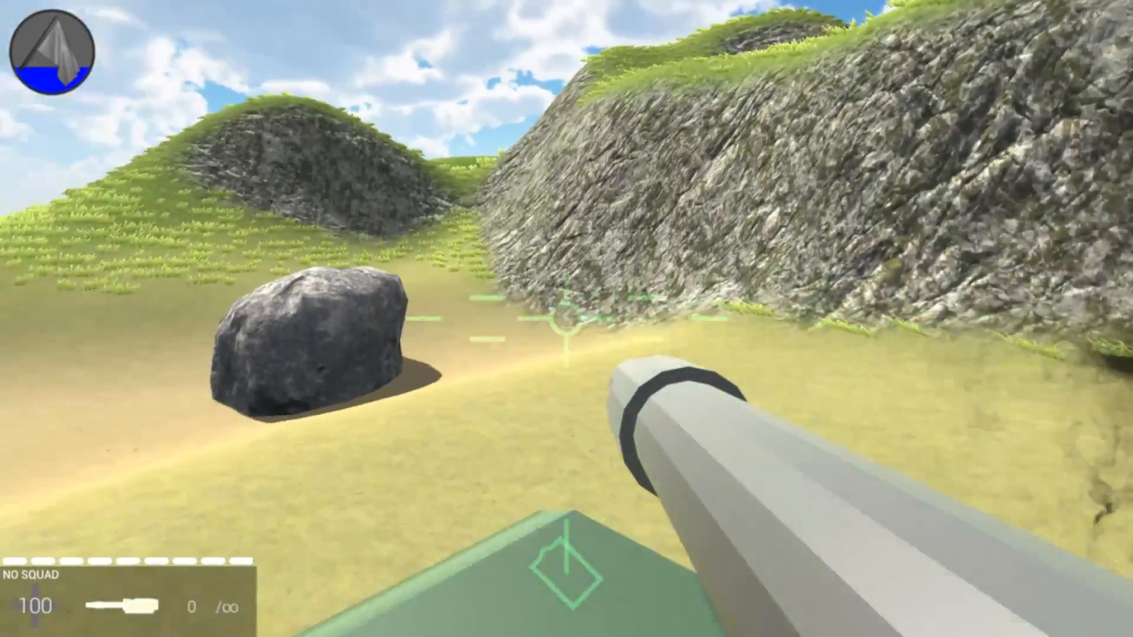
key("w")
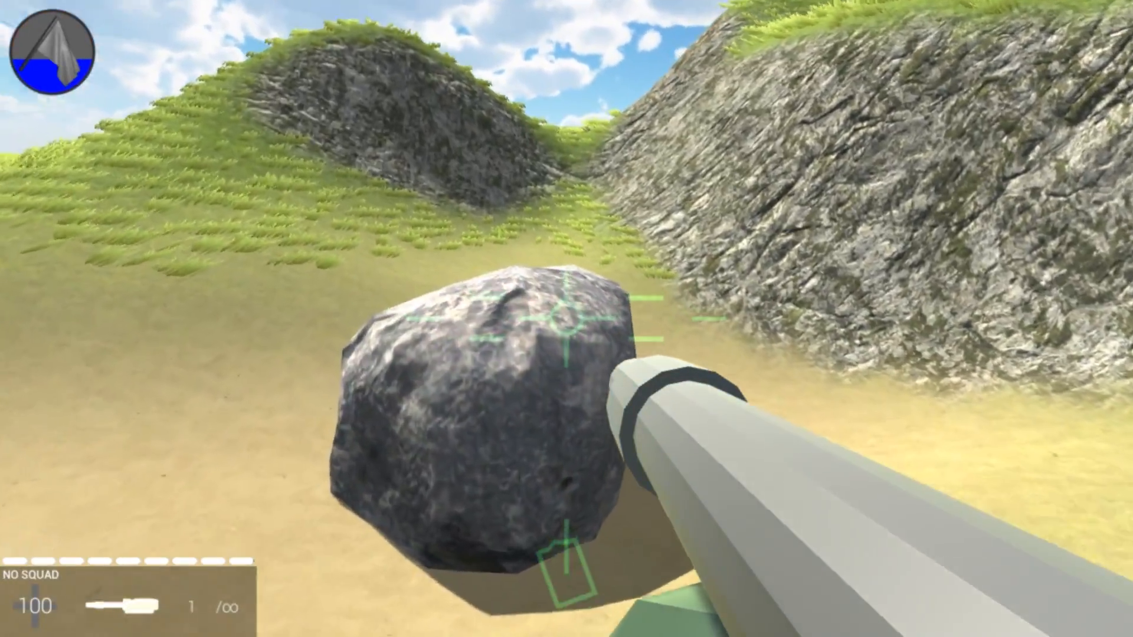
key("e")
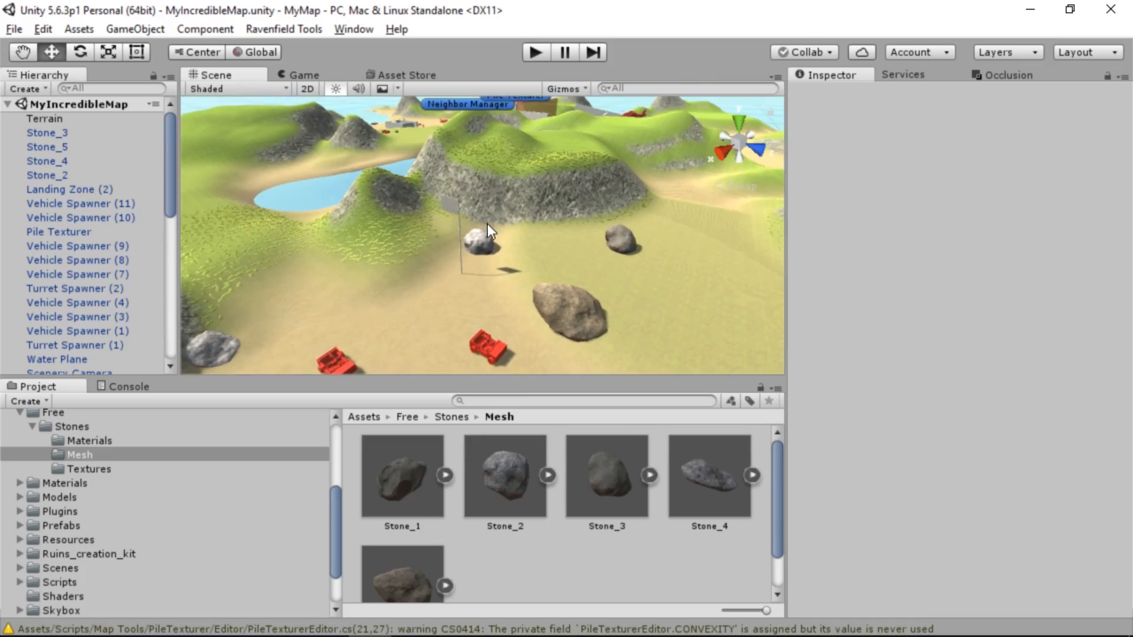
key("w")
Place the ruins_creation_kit model from the Ruins_creation_kit folder on the sand beside the white walls
right_click_drag(487, 224, 591, 253)
scroll(135, 543, "down", 2)
left_click(112, 495)
scroll(476, 499, "down", 10)
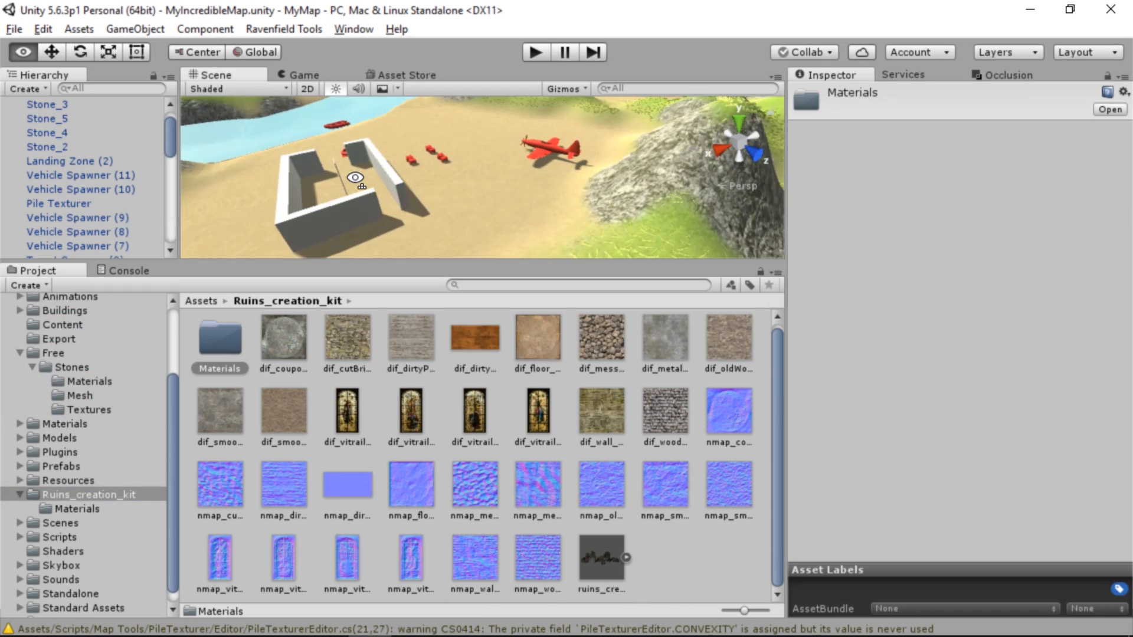
right_click_drag(590, 183, 822, 220)
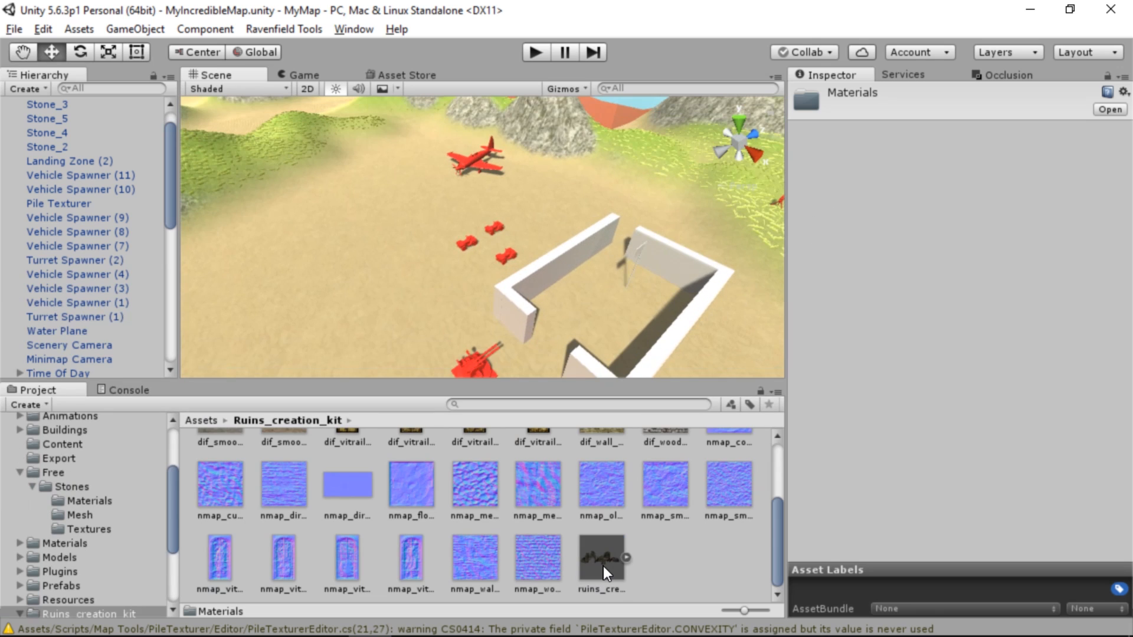
left_click_drag(602, 557, 272, 232)
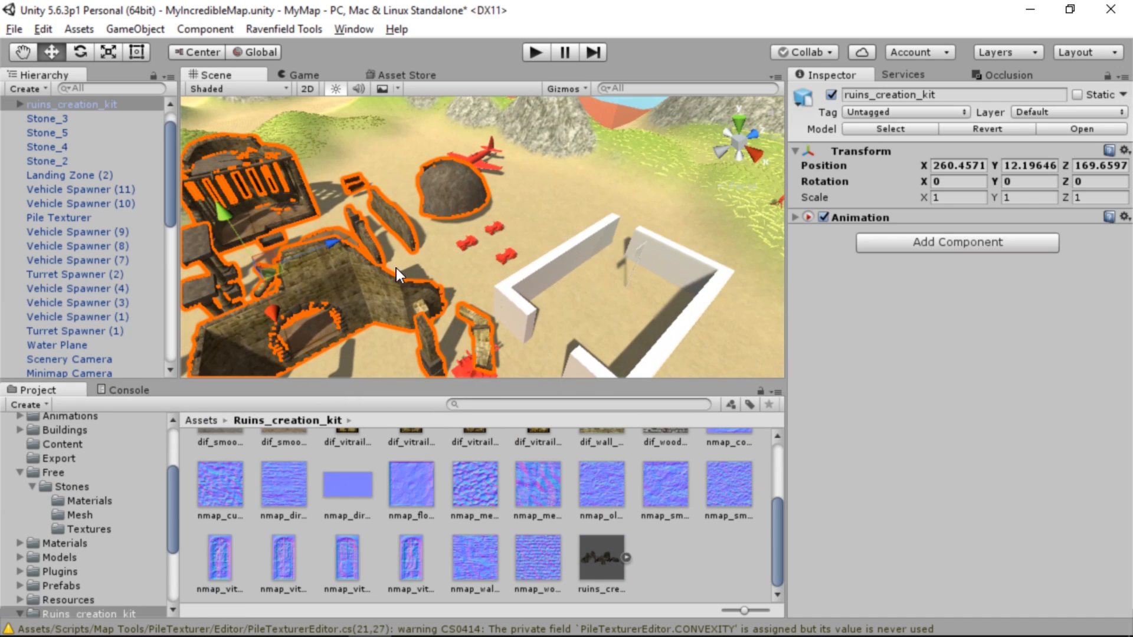
left_click_drag(395, 268, 1110, 275, "alt")
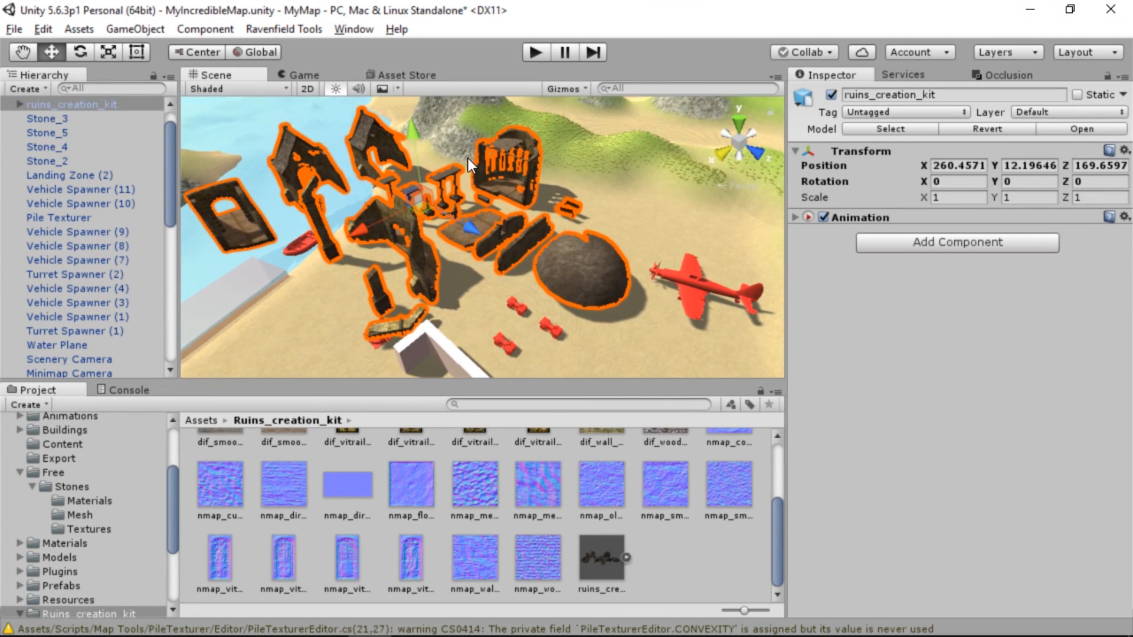
Expand ruins_creation_kit in the scene hierarchy and delete its corridor_01 piece
left_click(17, 109)
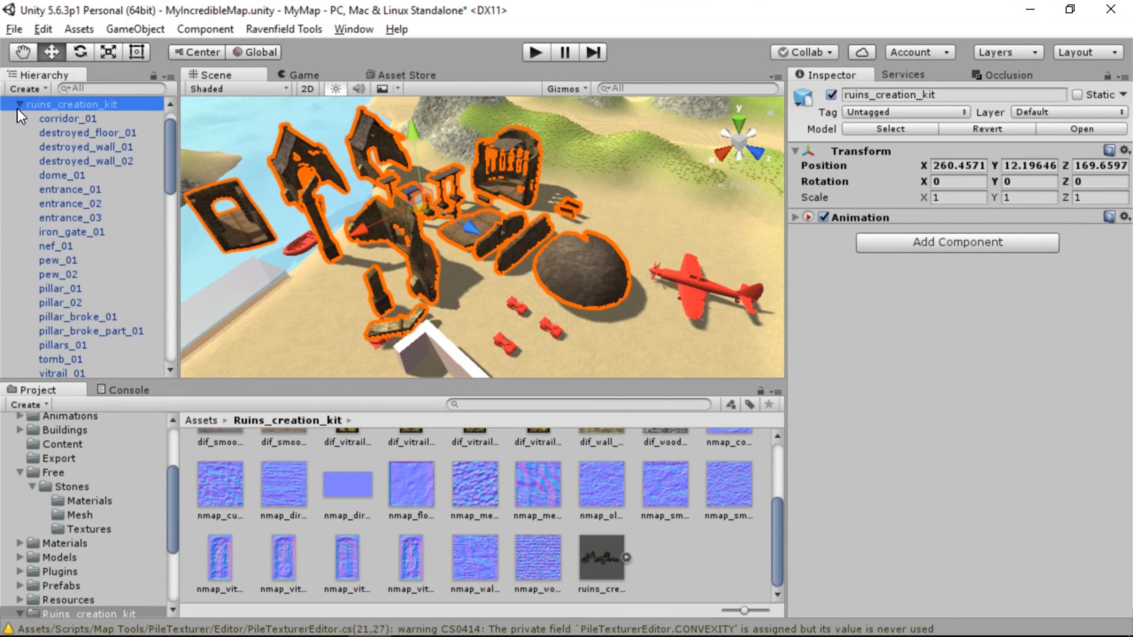
scroll(34, 140, "down", 2)
scroll(35, 140, "up", 3)
left_click(19, 136)
left_click(19, 134)
left_click(89, 184)
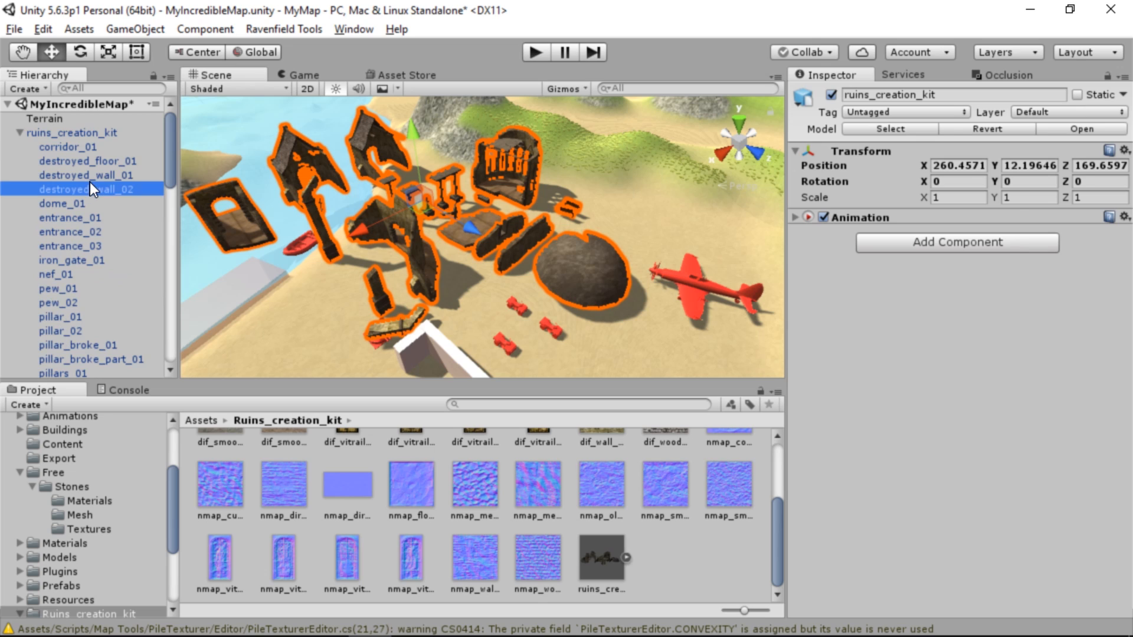
left_click(87, 157)
left_click(86, 149)
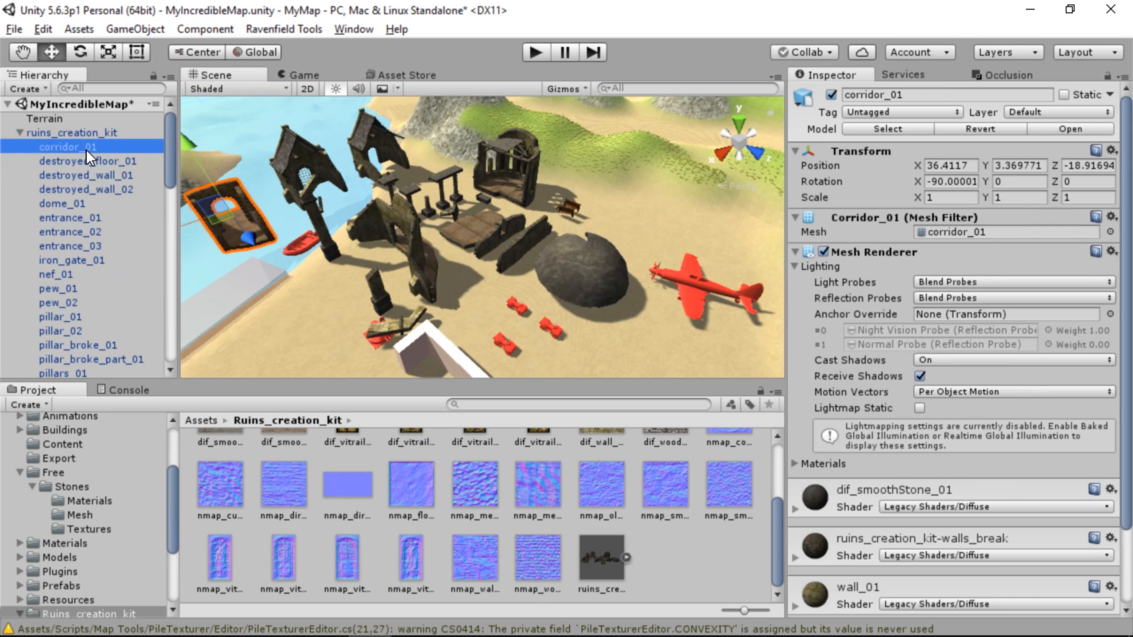
key("Delete")
key("Return")
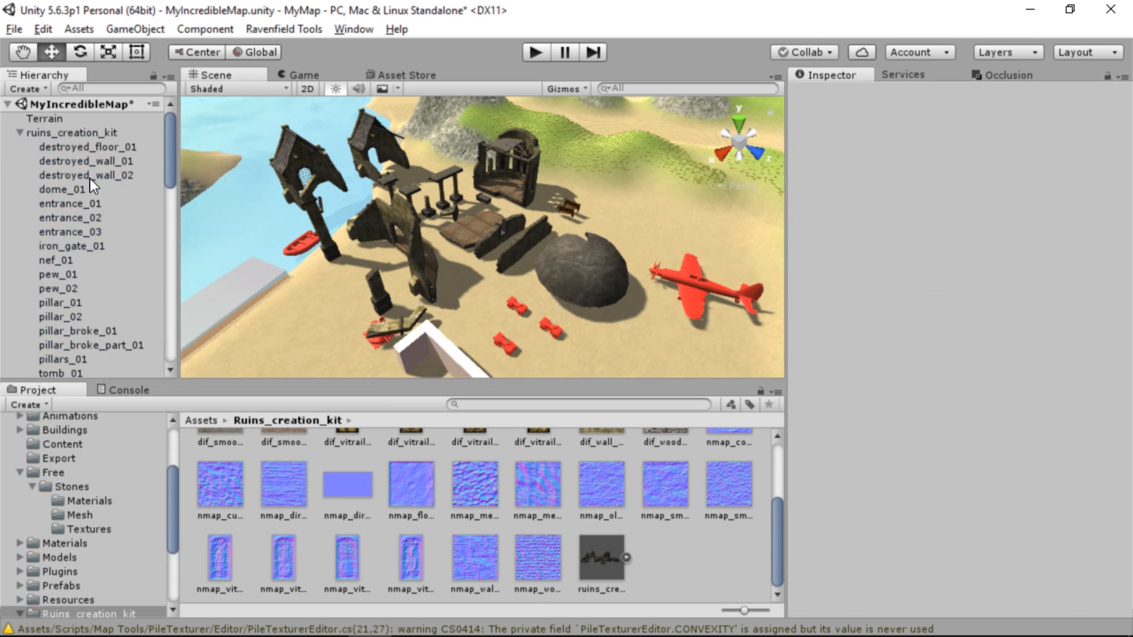
Delete nef_01, the tall ruined entrance pieces and the column by the shore from the ruins kit
left_click(84, 157)
left_click(84, 179)
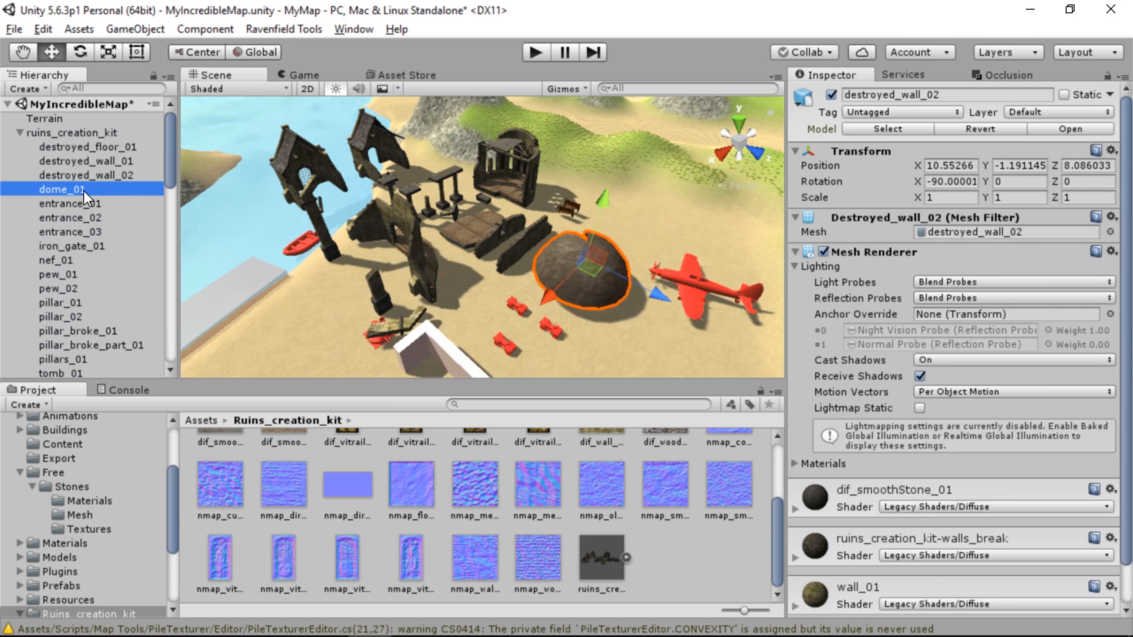
left_click(514, 151)
key("Delete")
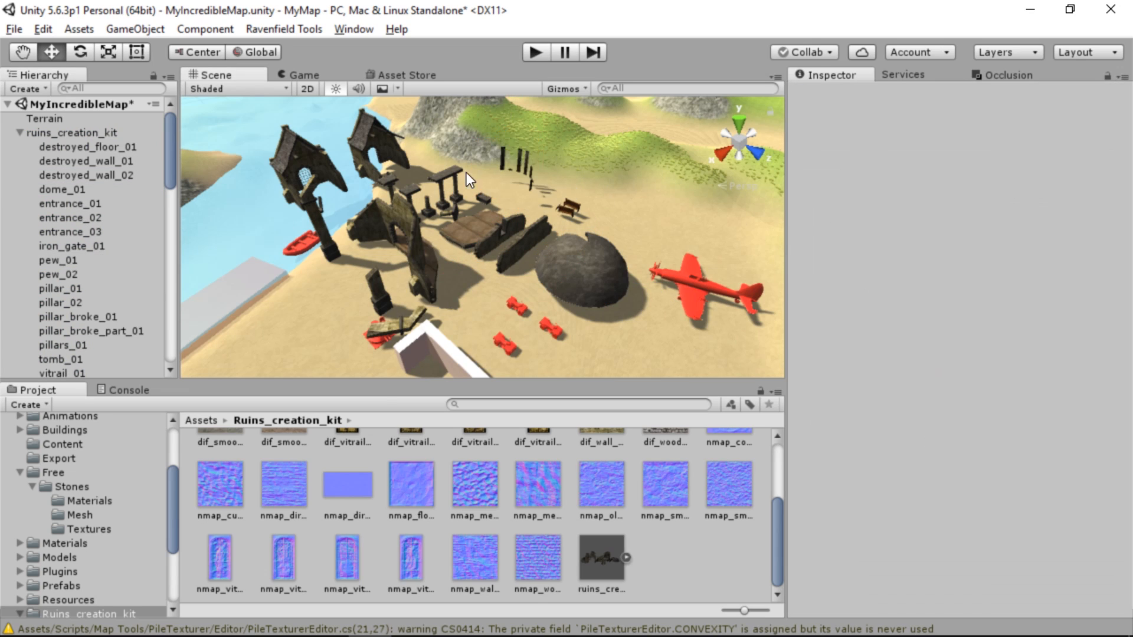
left_click(309, 215)
left_click(318, 154)
key("Delete")
left_click(363, 136)
key("Delete")
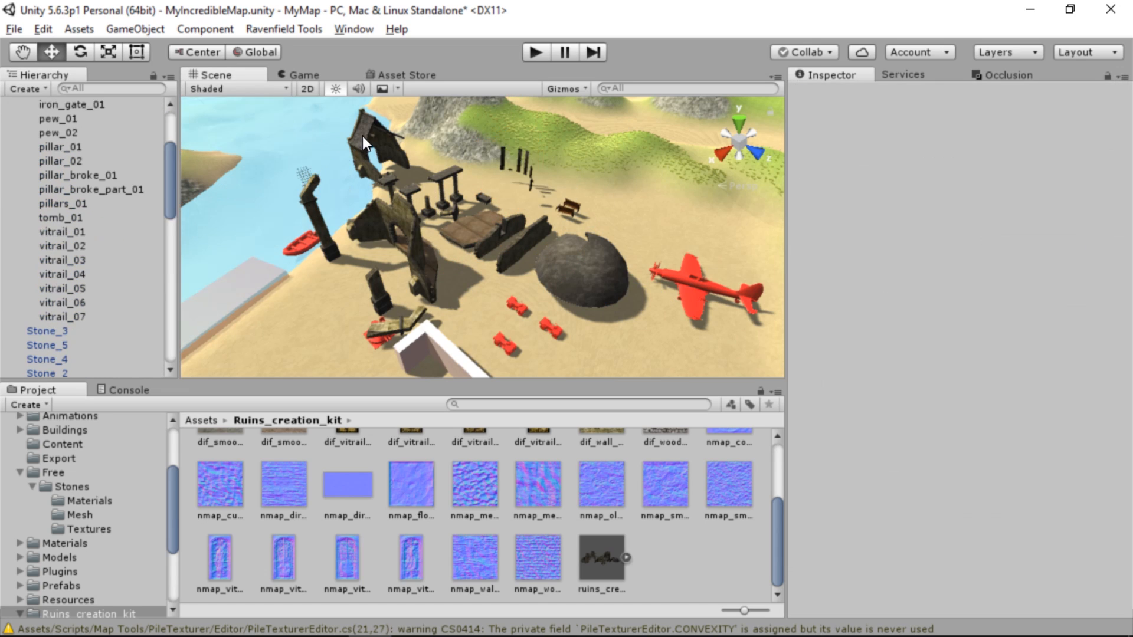
left_click(319, 180)
left_click(310, 186)
key("Delete")
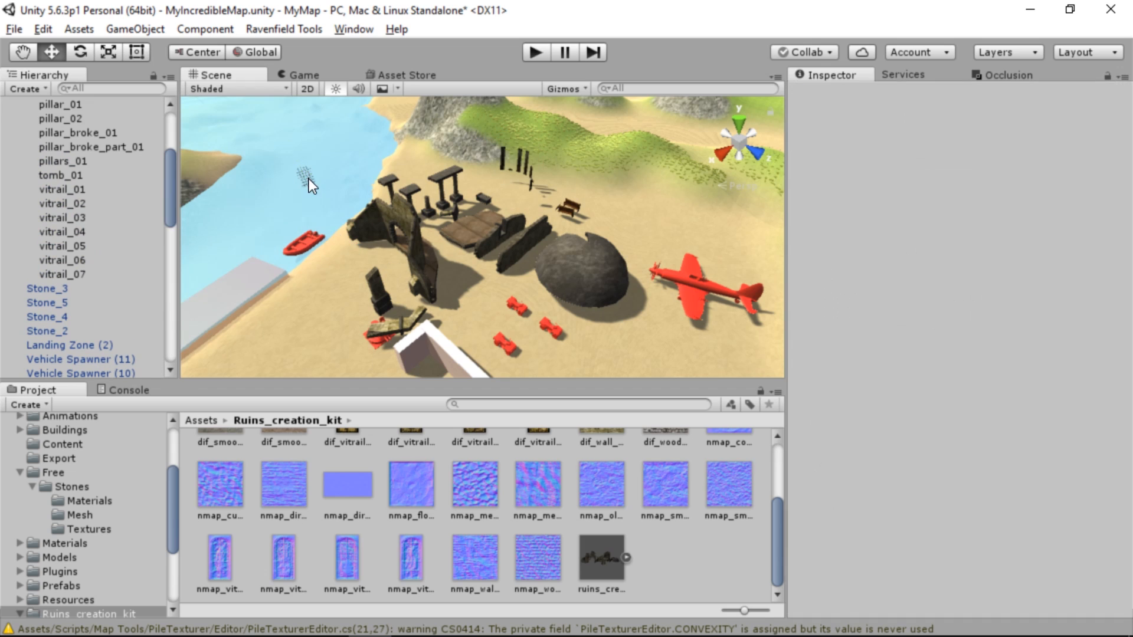
Delete the iron gate floating over the water beside the shore
left_click(306, 175)
right_click_drag(342, 200, 351, 203)
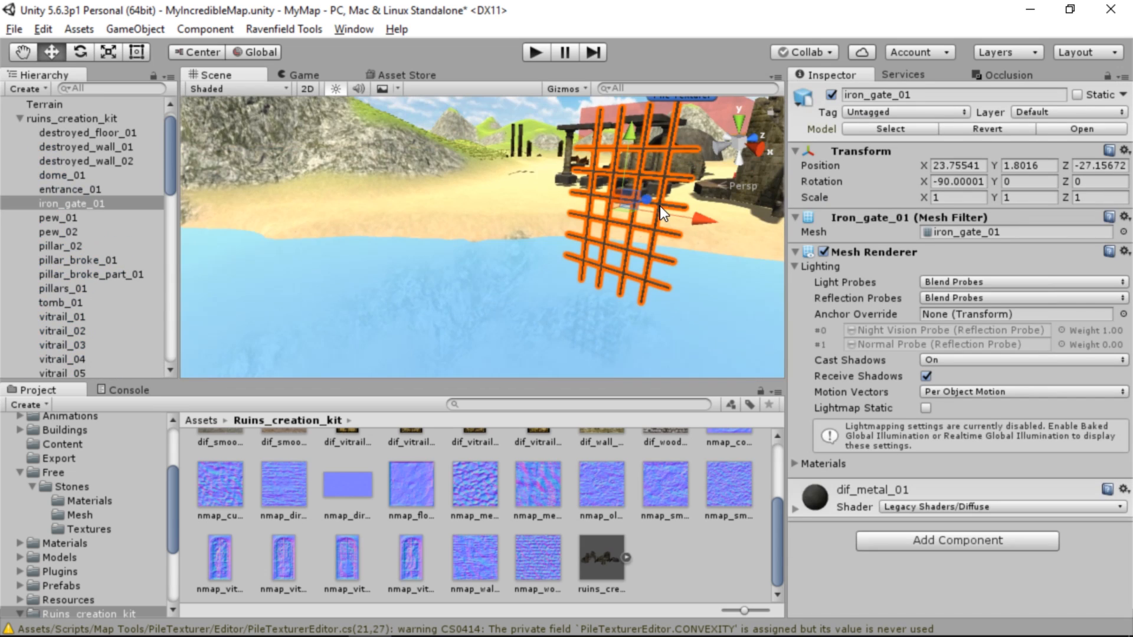
key("Delete")
right_click_drag(614, 231, 604, 235)
left_click(555, 270)
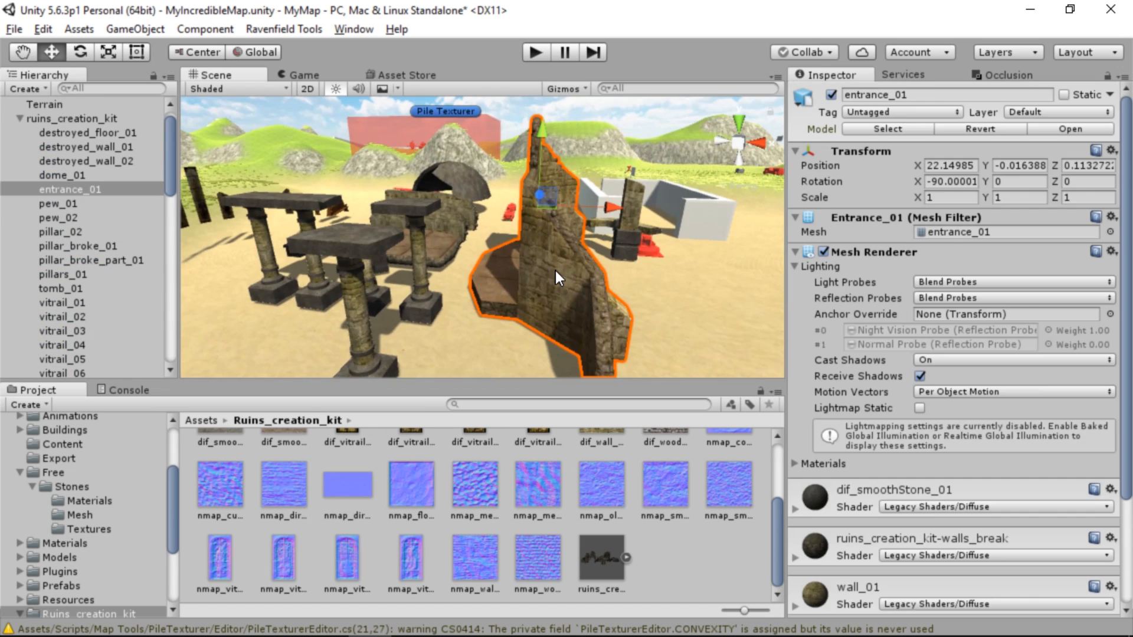
key("Delete")
right_click_drag(543, 271, 497, 292)
key("ctrl+z")
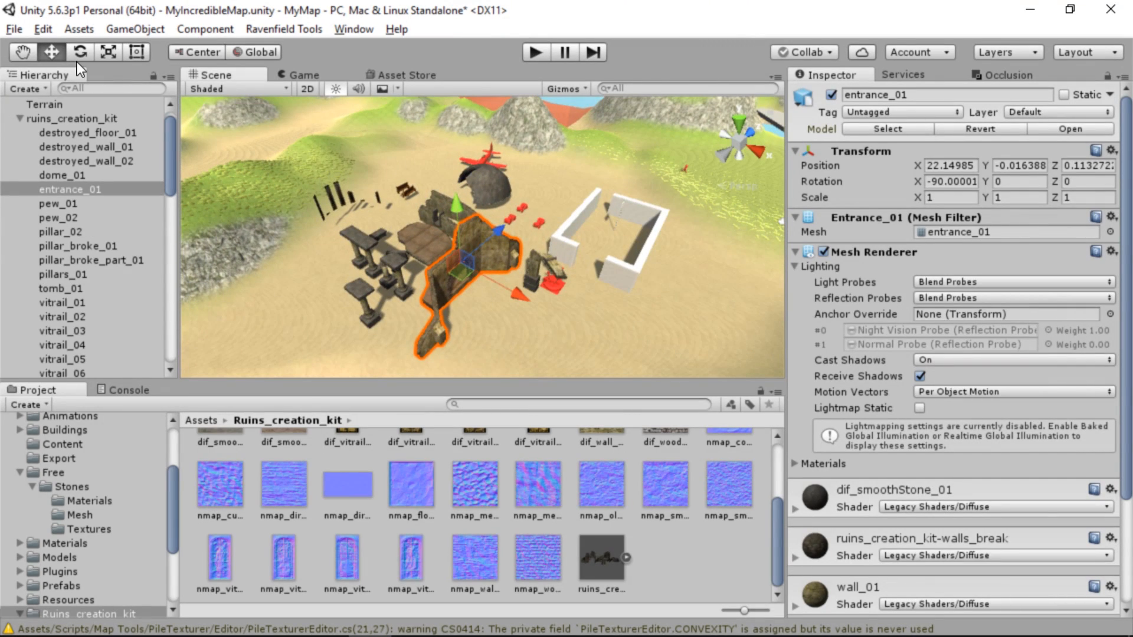
Move entrance_01 to X 21.5, Z 35.8 between the dome and the white walls and add a Mesh Collider
left_click_drag(463, 271, 763, 236)
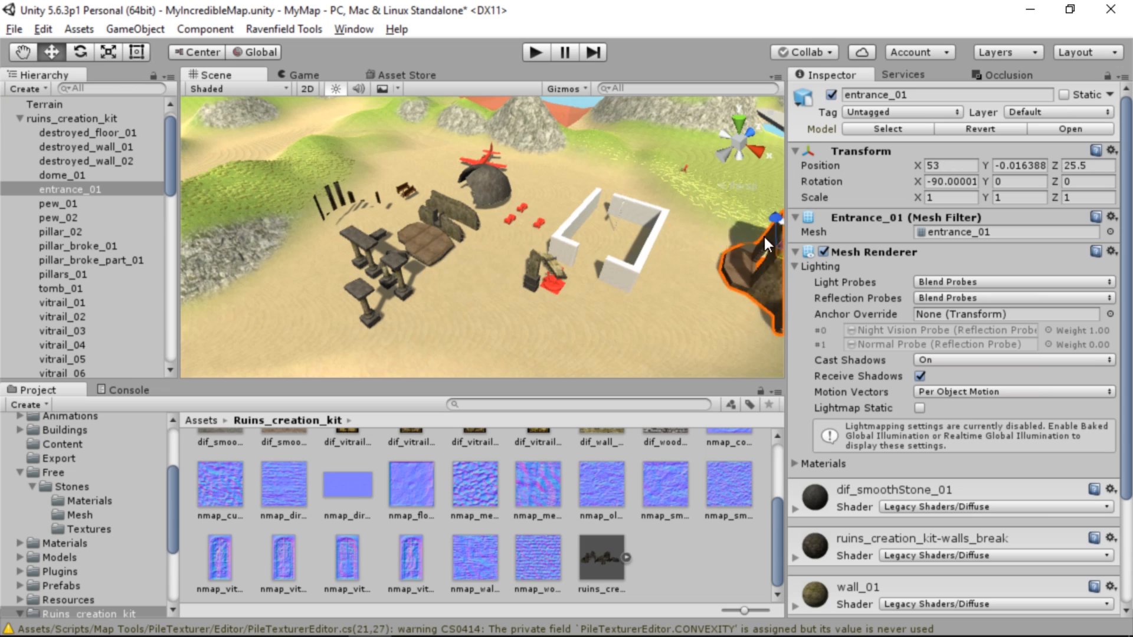
key("f")
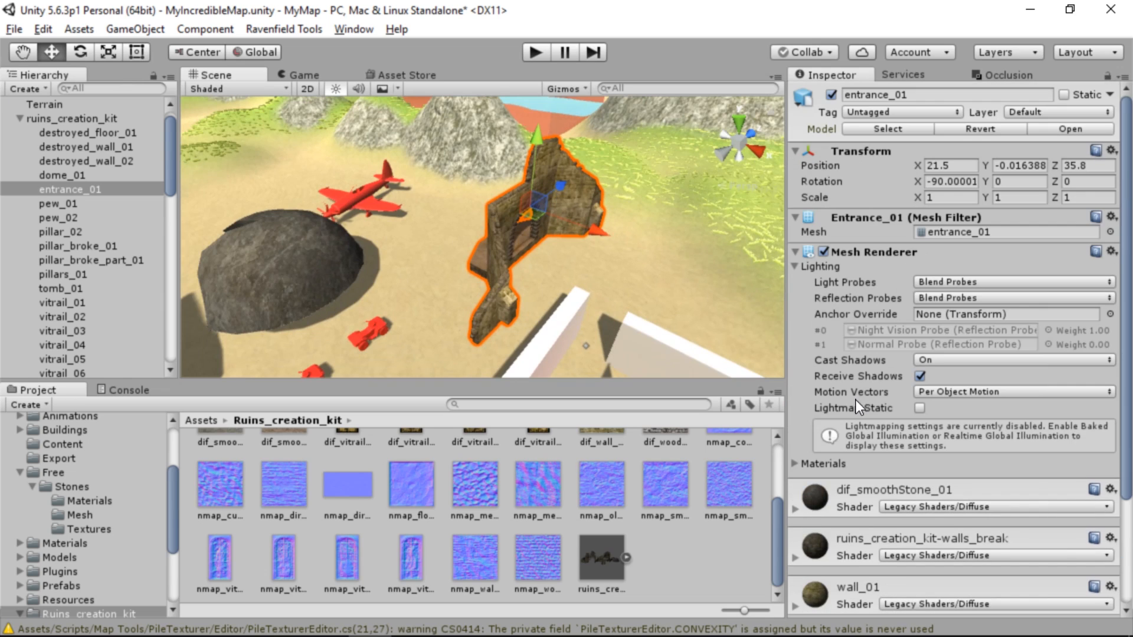
scroll(879, 395, "down", 4)
left_click(882, 594)
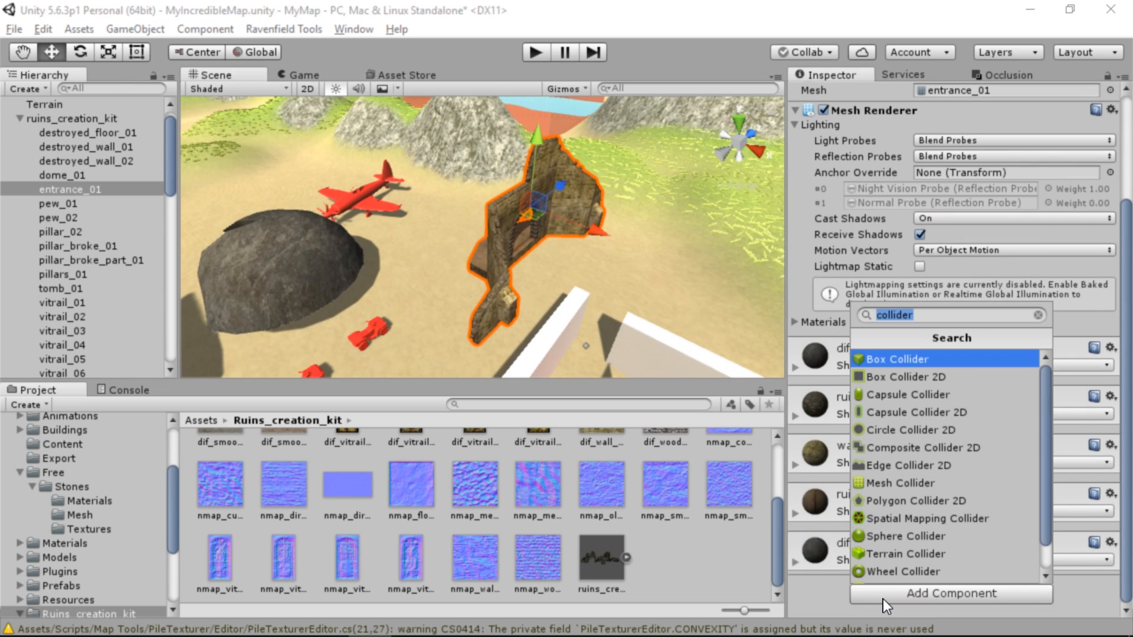
left_click(896, 481)
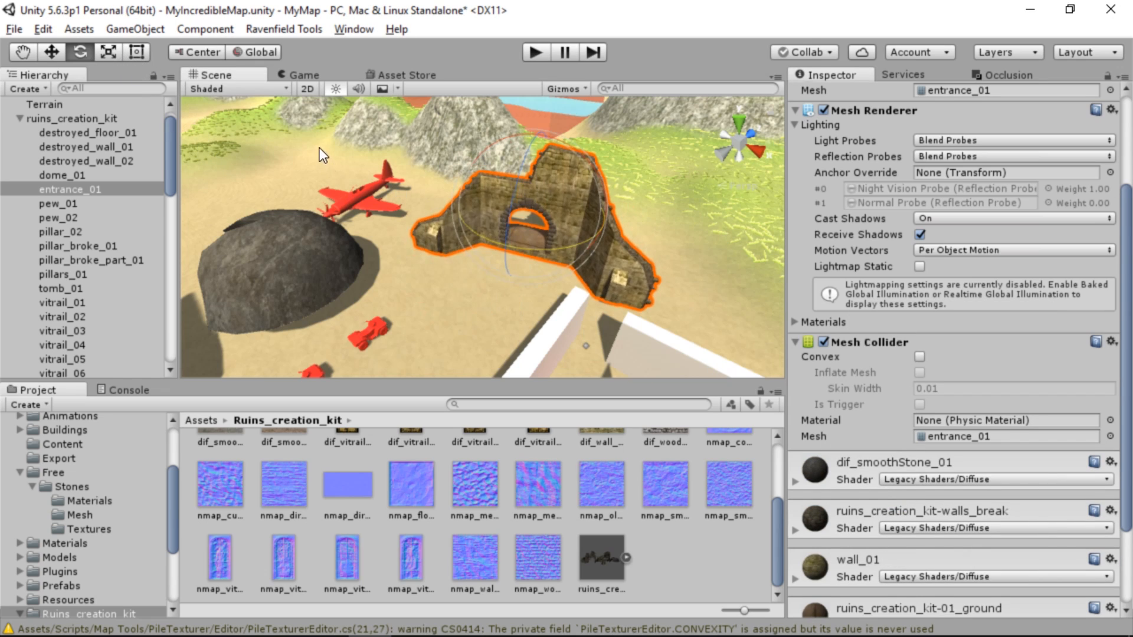
Rotate entrance_01 so its archway faces the open sand by the white walls, and scale it up
left_click_drag(320, 148, 304, 132)
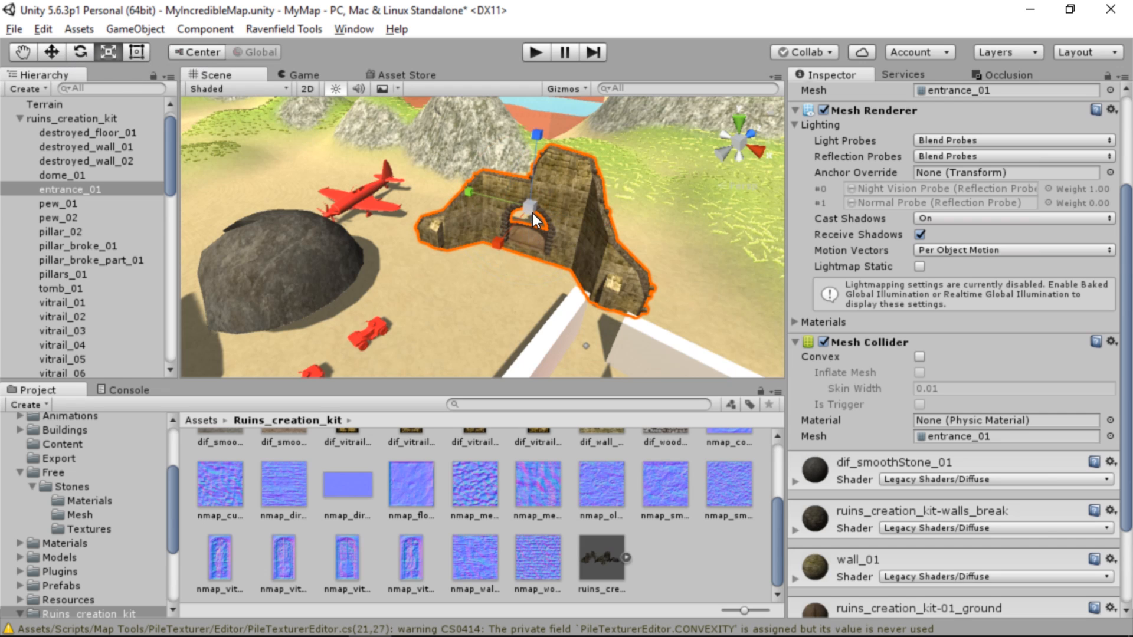
left_click_drag(533, 213, 547, 203)
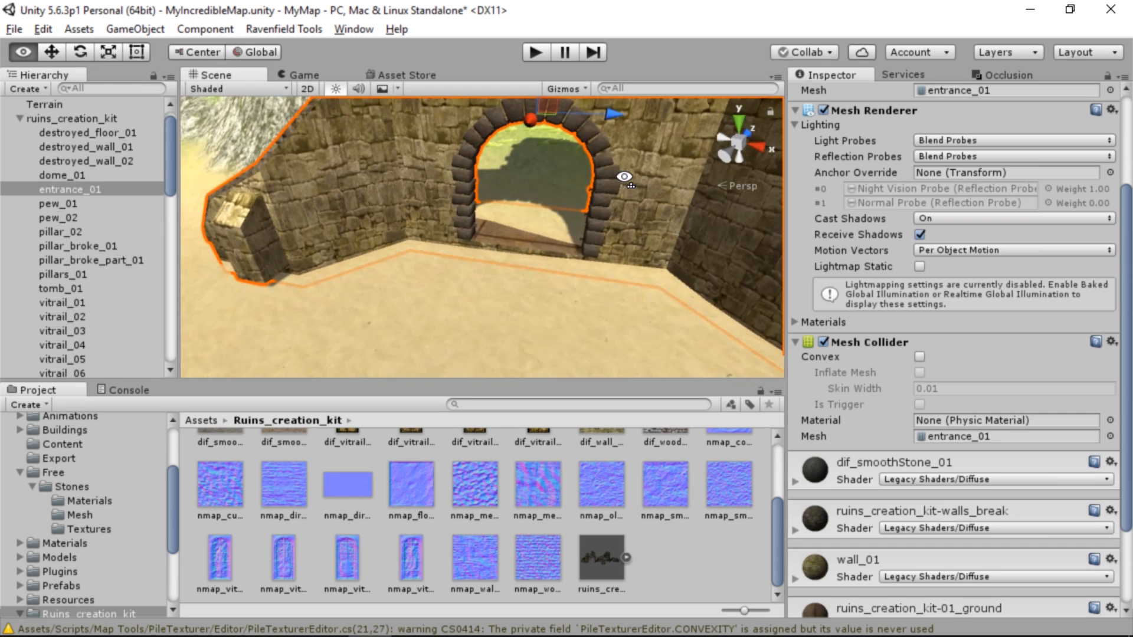
right_click_drag(624, 177, 307, 116)
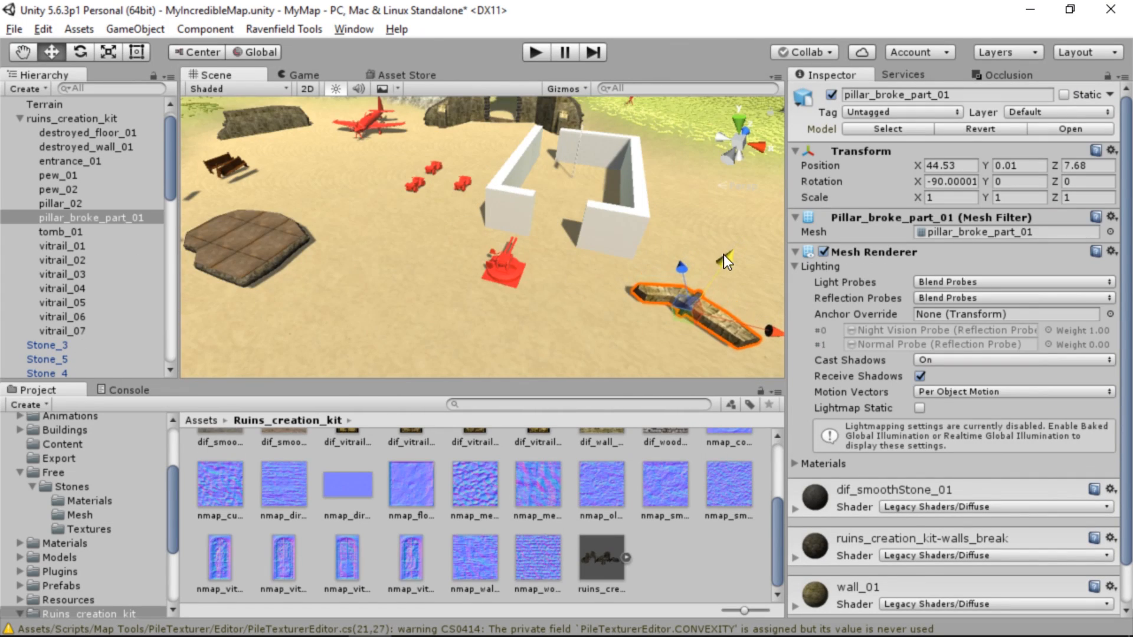
Lower pillar_broke_part_01 into the sand to Y -0.74 and add a Mesh Collider to it
left_click_drag(723, 254, 714, 254)
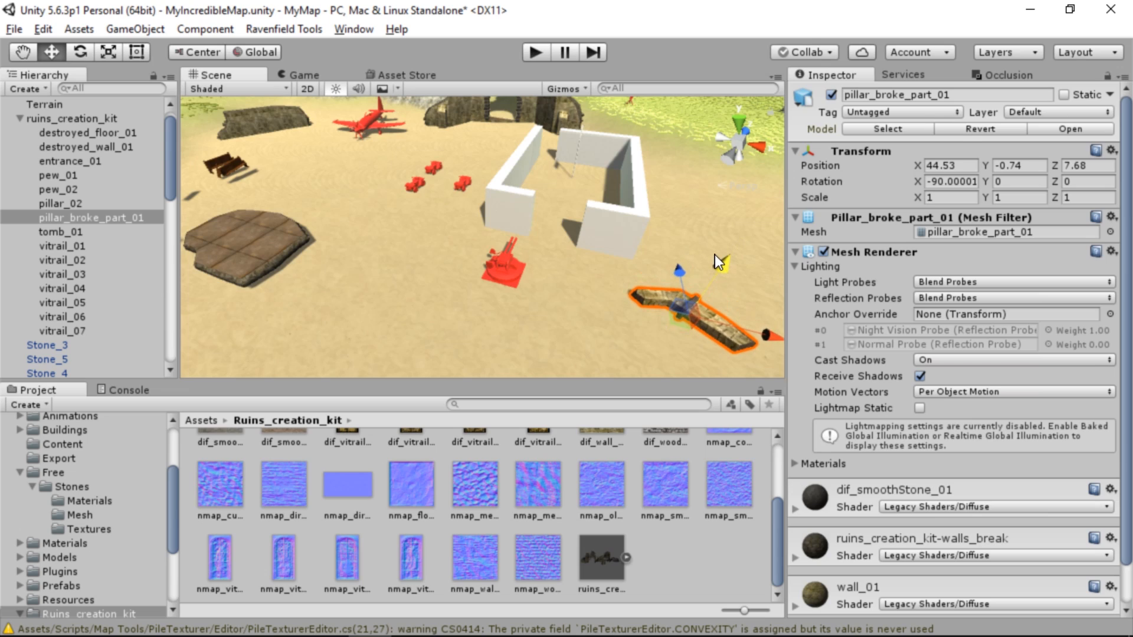
scroll(871, 509, "down", 2)
left_click(928, 589)
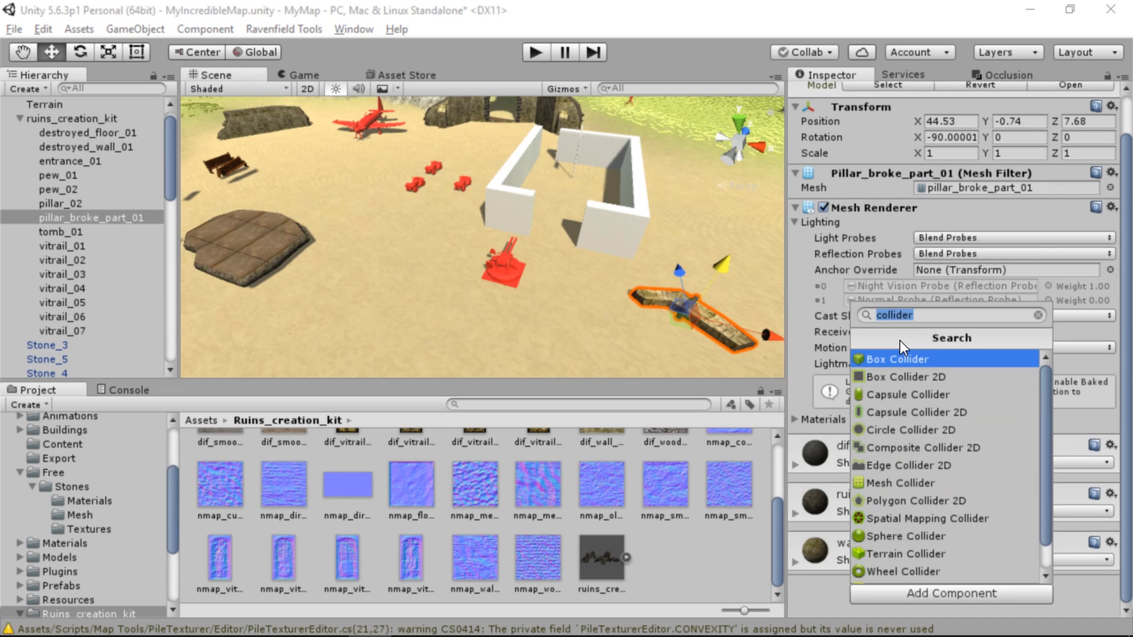
type("mesh co")
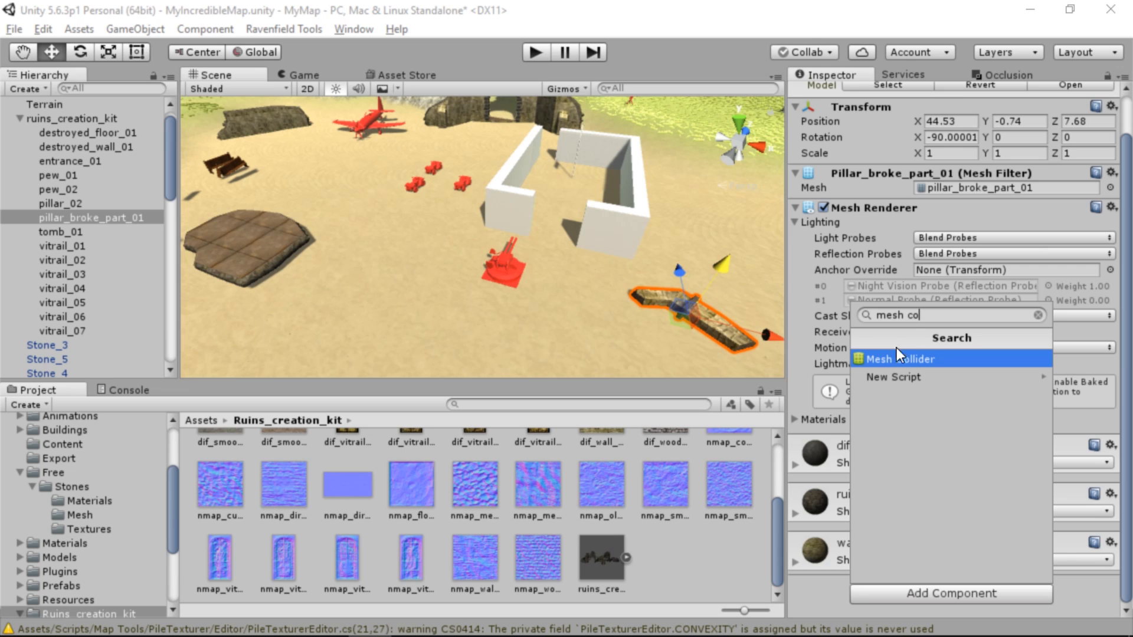
left_click(895, 356)
Add a Mesh Collider to pillar_02 beside the rocky slope
left_click_drag(576, 177, 721, 175, "alt")
left_click(590, 169)
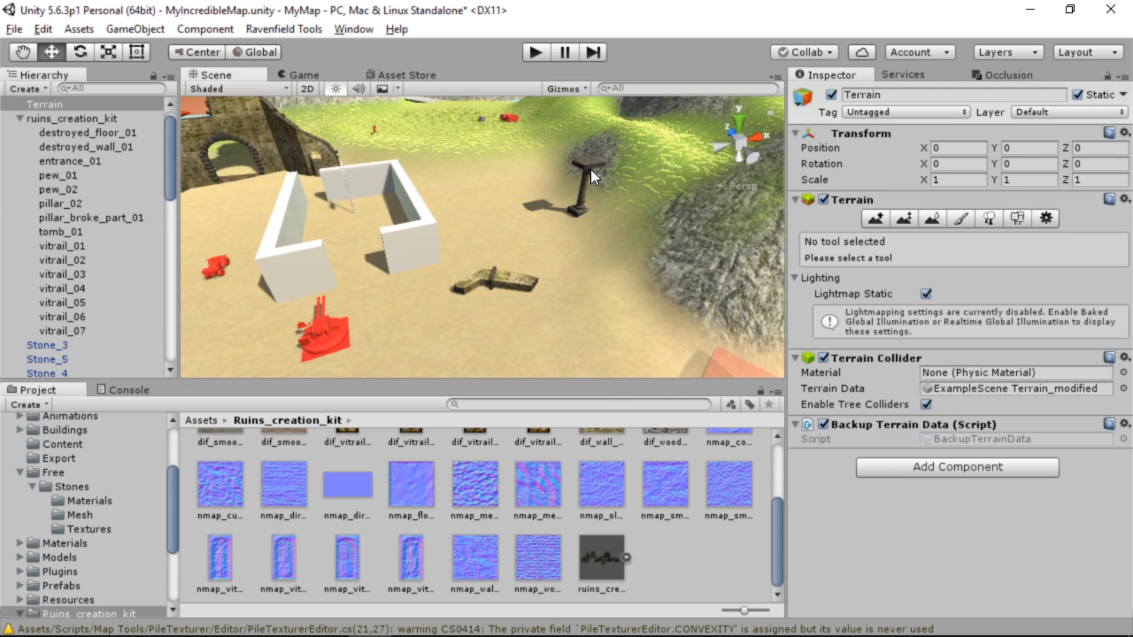
left_click(589, 165)
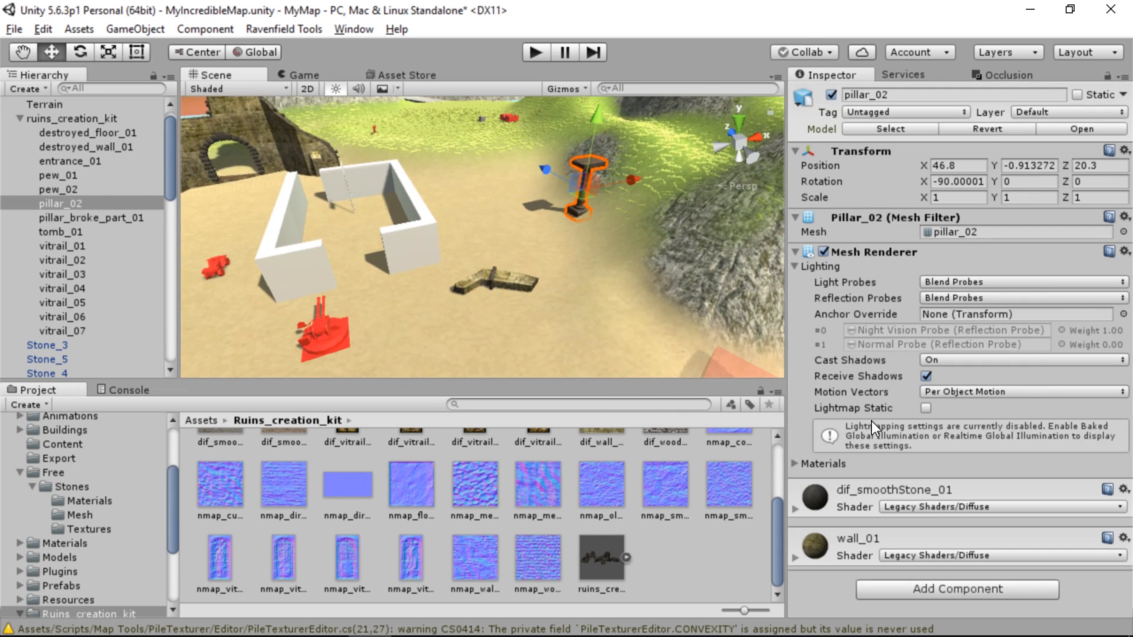
left_click(930, 582)
left_click(922, 355)
Move destroyed_floor_01 onto the grassy ground near the turret, at X 51.77, Y 1.9, Z 50.89
left_click_drag(436, 239, 475, 242, "alt")
right_click_drag(474, 242, 308, 221)
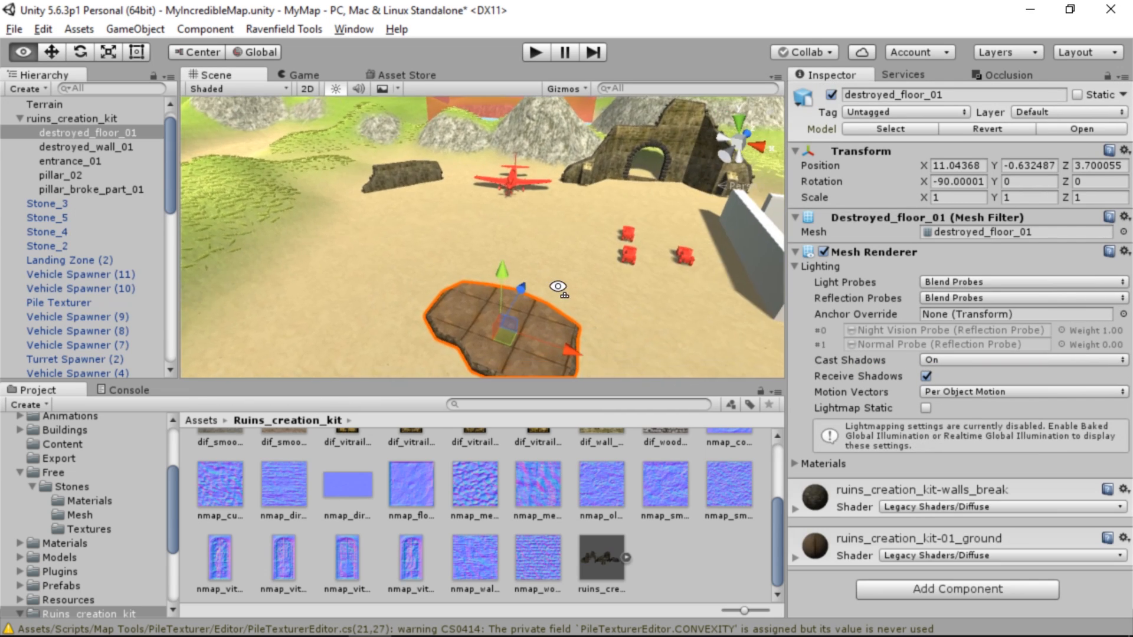
right_click_drag(559, 289, 694, 242)
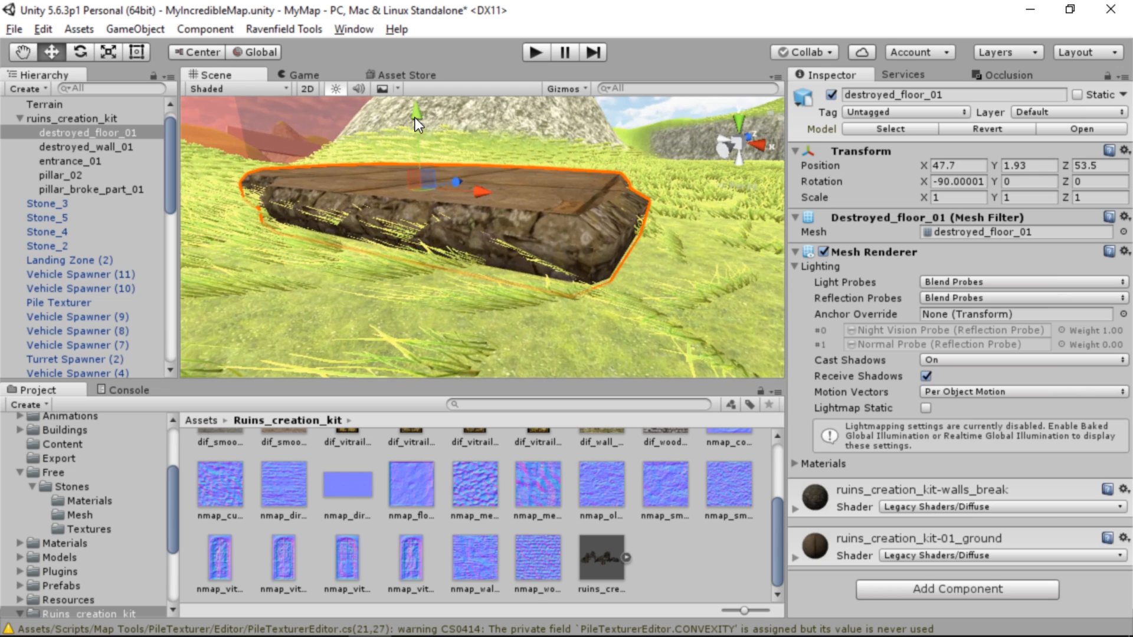
left_click_drag(416, 118, 417, 112)
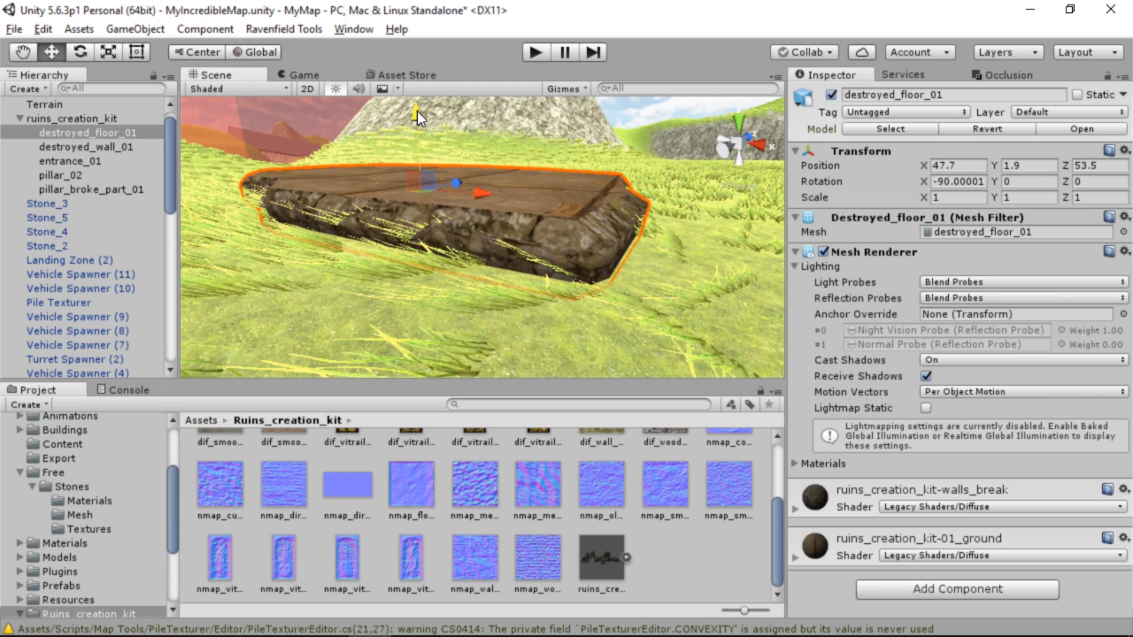
right_click_drag(480, 213, 505, 204)
left_click_drag(479, 199, 544, 219)
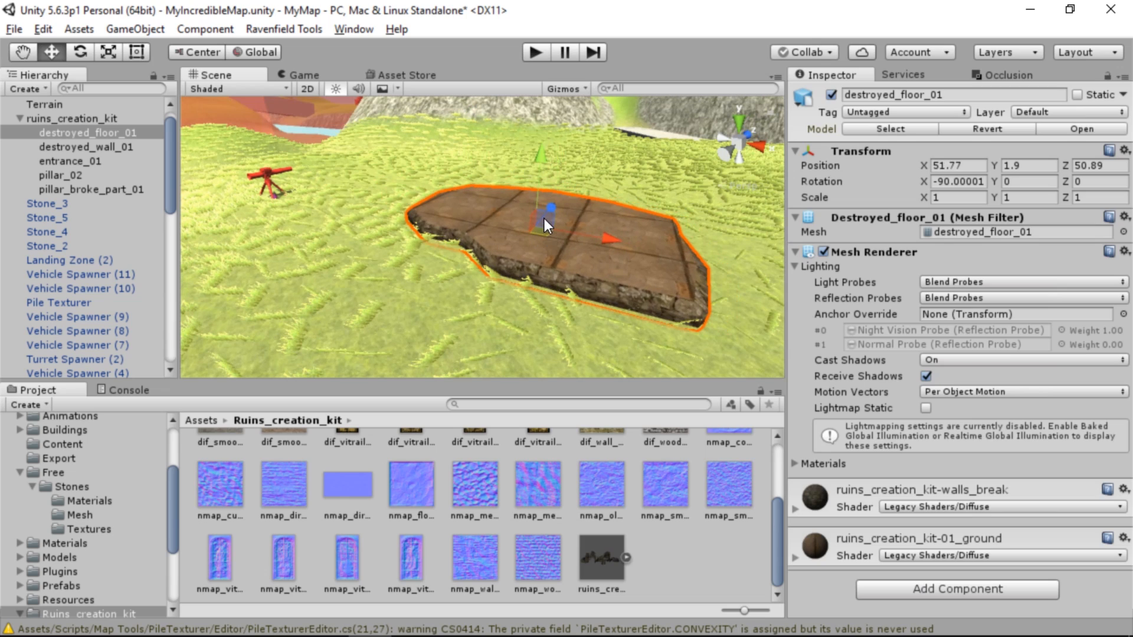
Lower destroyed_floor_01 into the grassy ground to Y 1.46
left_click_drag(537, 160, 541, 173)
right_click_drag(541, 173, 473, 218)
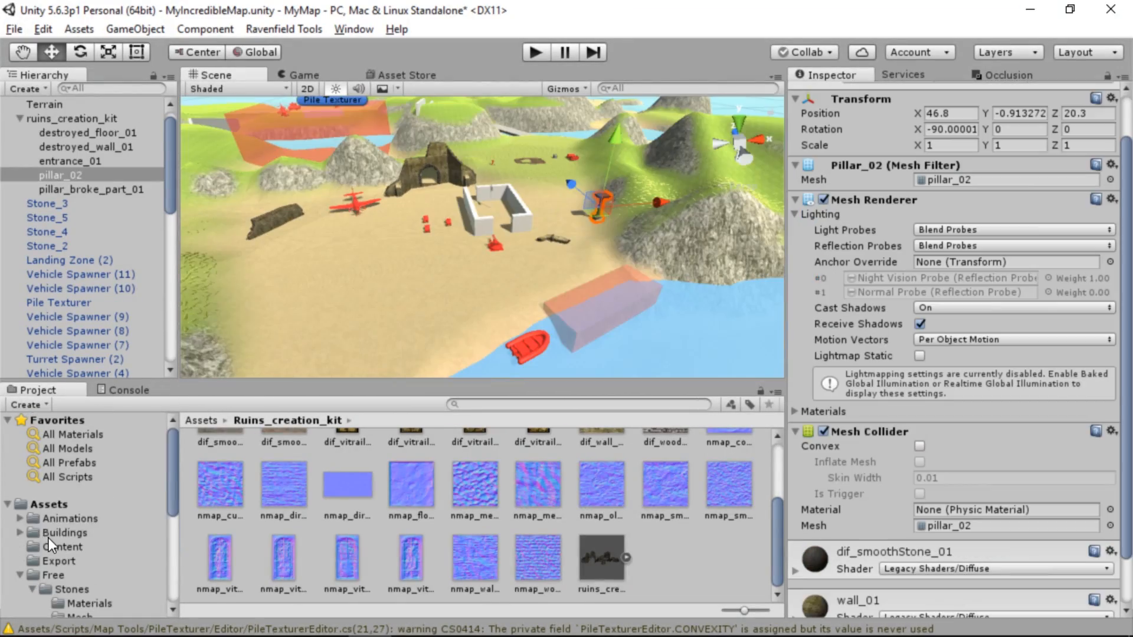
Open the Prefab folder of the Buildings assets, try placing a building prefab on the grassy hill, and undo the placement
left_click(52, 532)
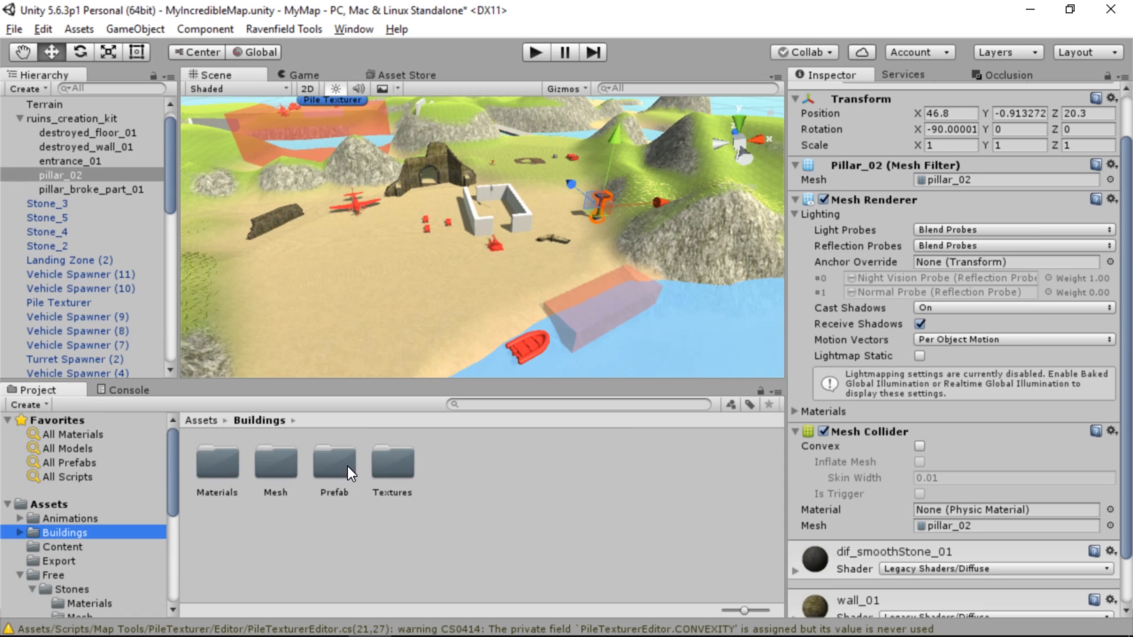
double_click(338, 468)
left_click(217, 463)
right_click_drag(307, 271, 732, 319)
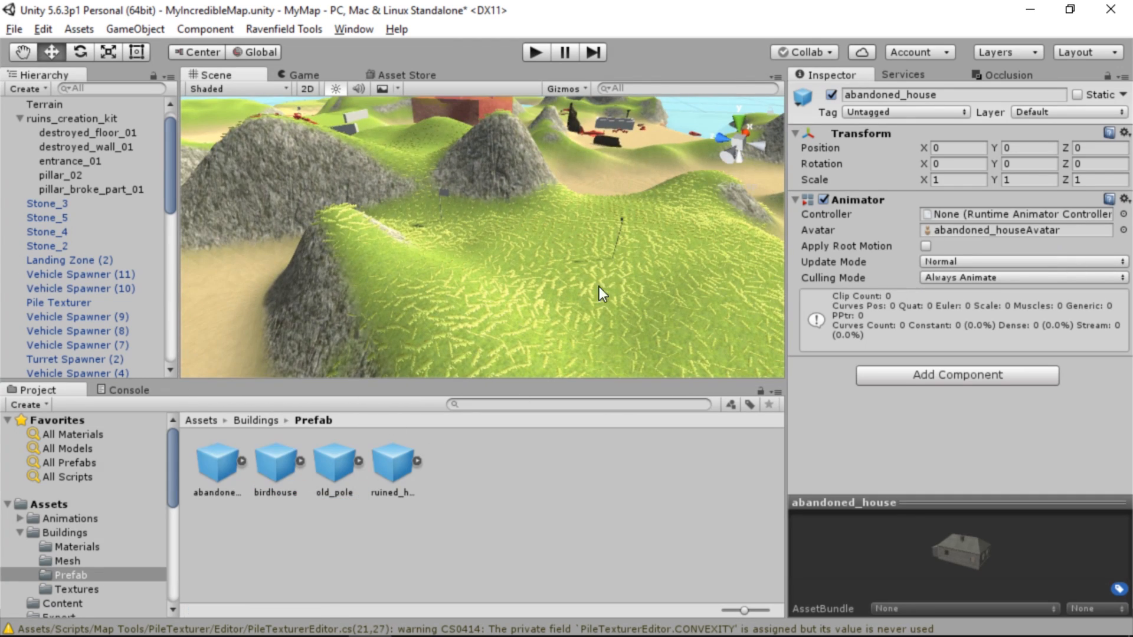
left_click_drag(491, 296, 512, 274)
key("ctrl+z")
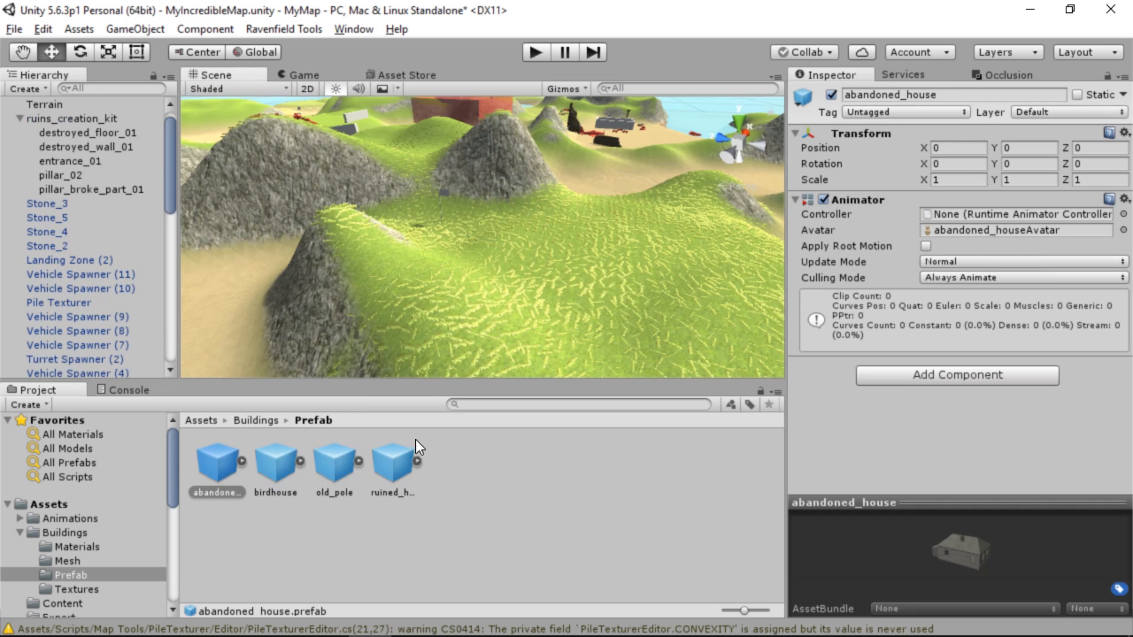
Place the ruined_house prefab on the grassy hill at about X 146.48, Y 17.45, Z 196.92
left_click_drag(589, 300, 596, 288)
scroll(558, 309, "up", 4)
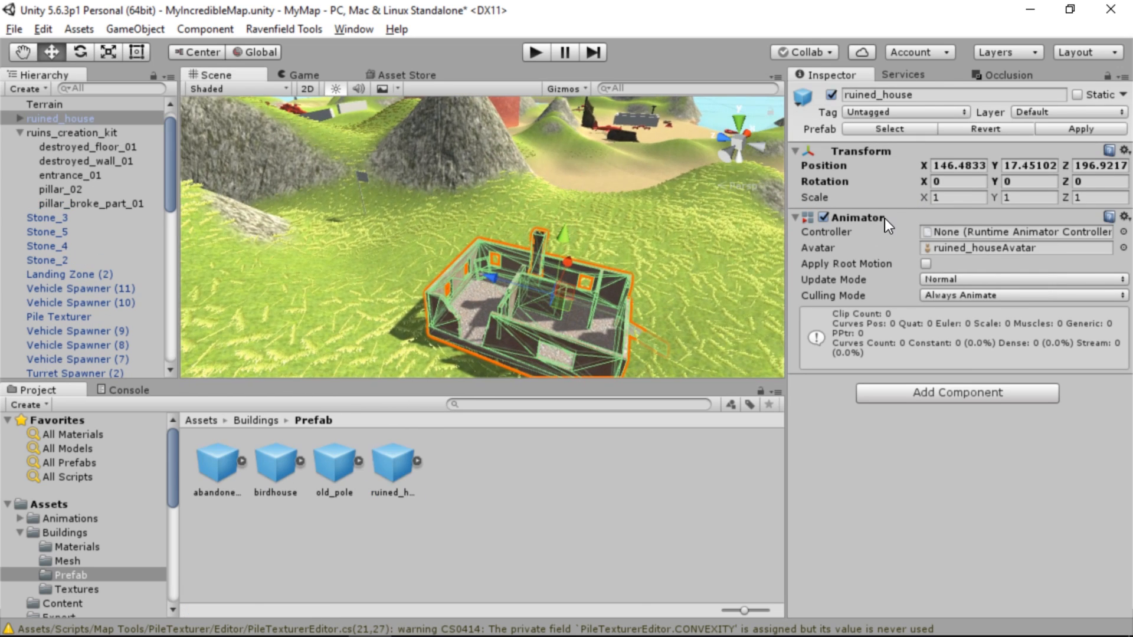
Find the stove_burned chimney inside ruined_house_LOD0 of the ruined_house and delete it
left_click(21, 118)
left_click(76, 134)
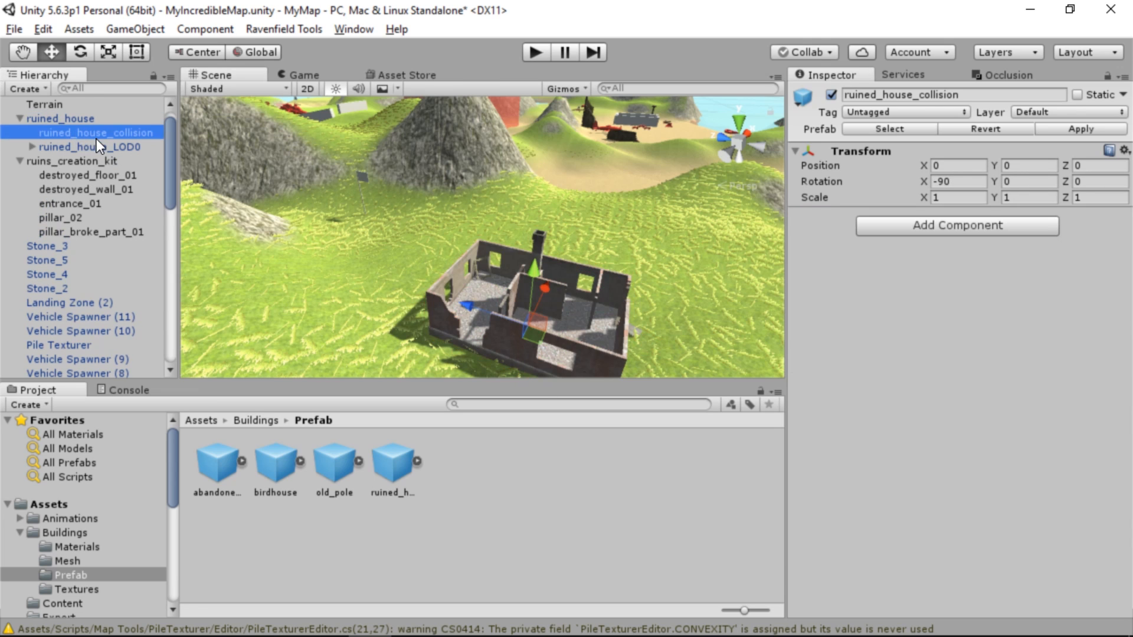
left_click(33, 147)
double_click(152, 161)
double_click(113, 175)
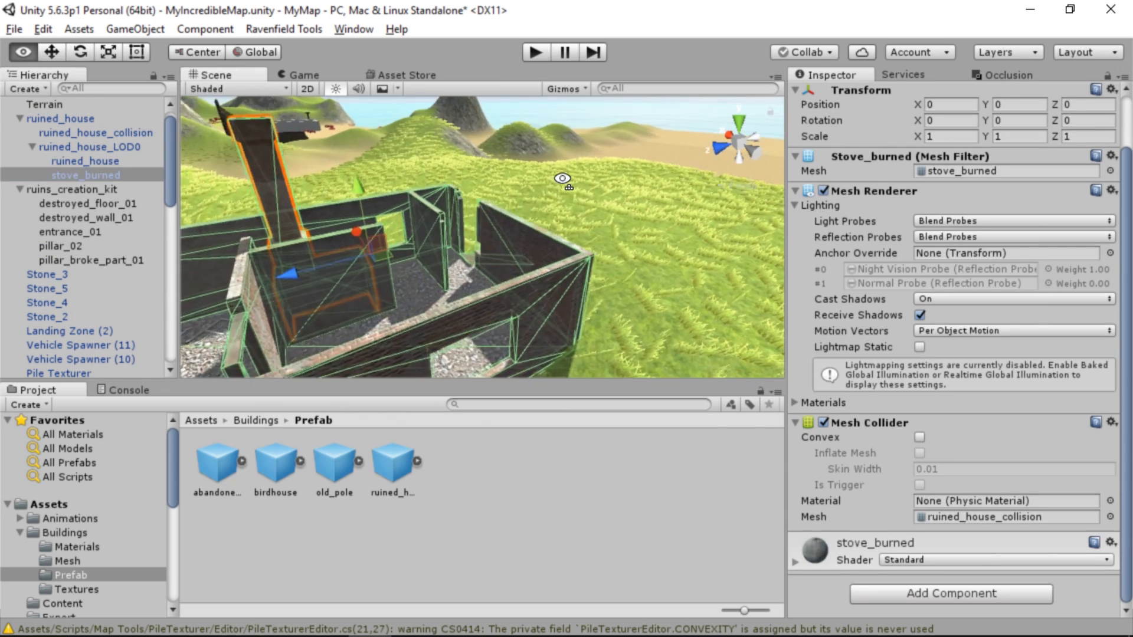
left_click_drag(1127, 253, 165, 311, "alt")
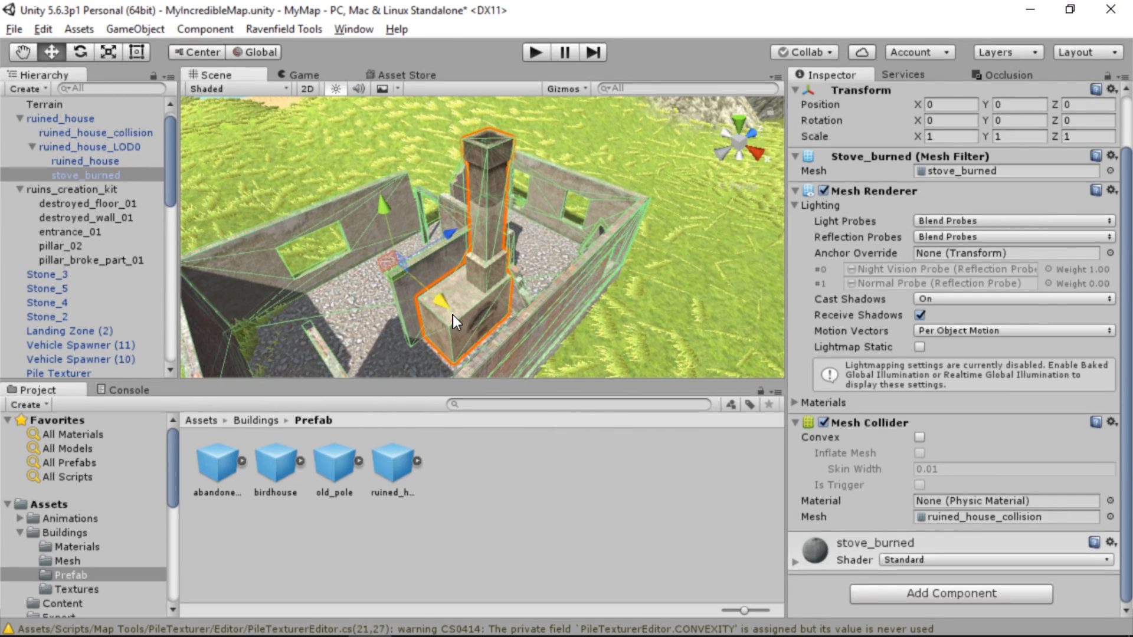
key("Delete")
left_click(628, 361)
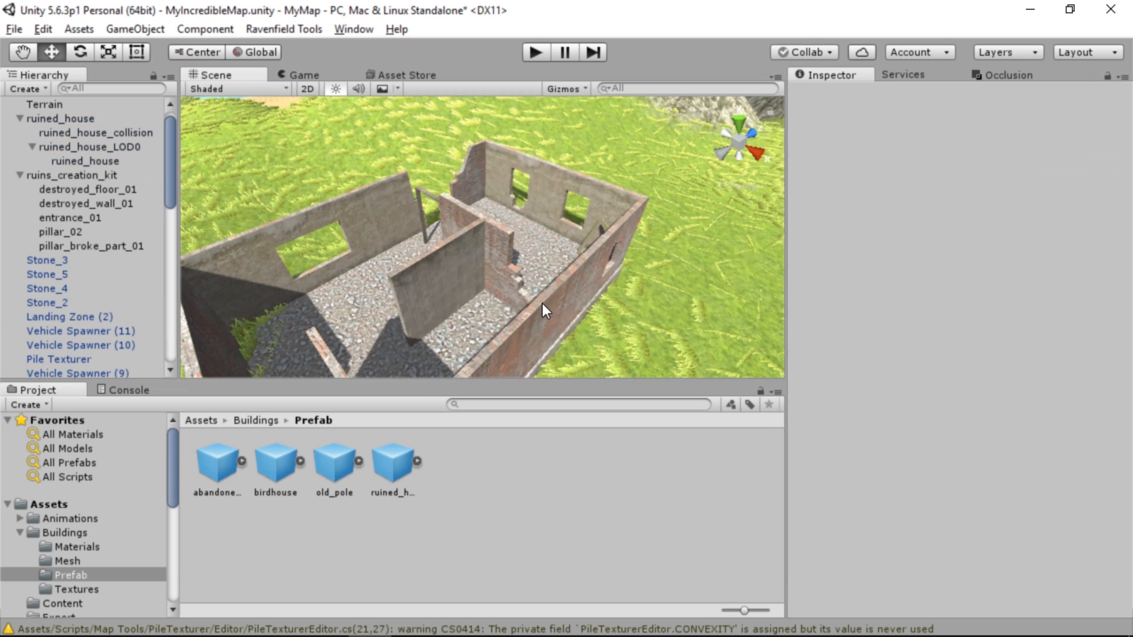
left_click_drag(543, 304, 799, 214, "alt")
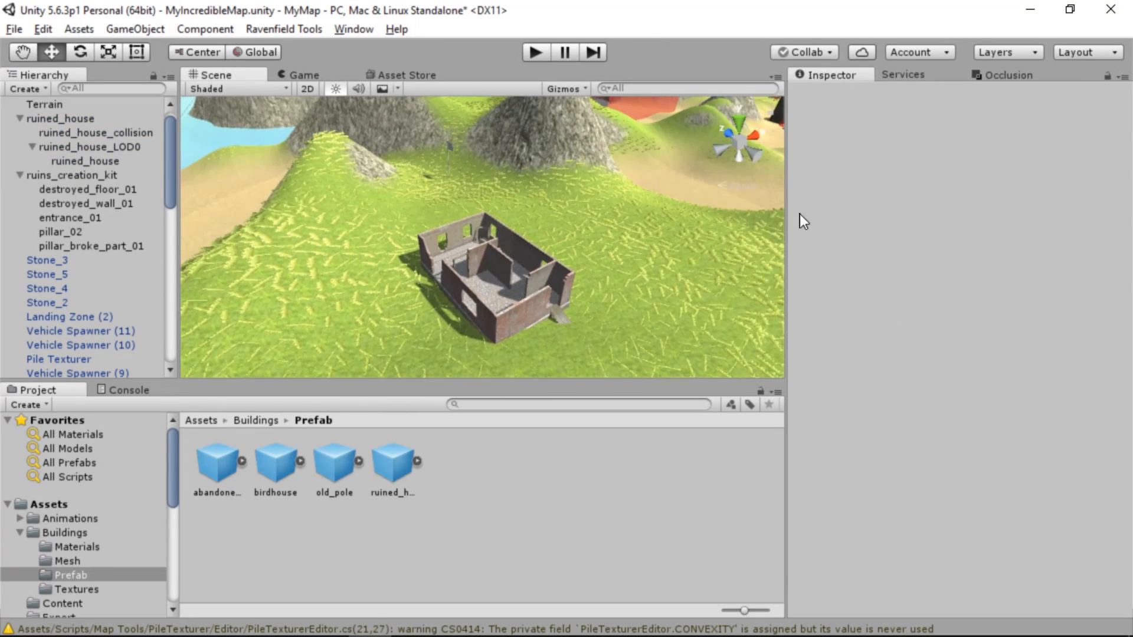
Move the whole ruined_house across the hill and sink it into the ground at X 148.33, Y 16.62, Z 203.97
left_click(144, 133)
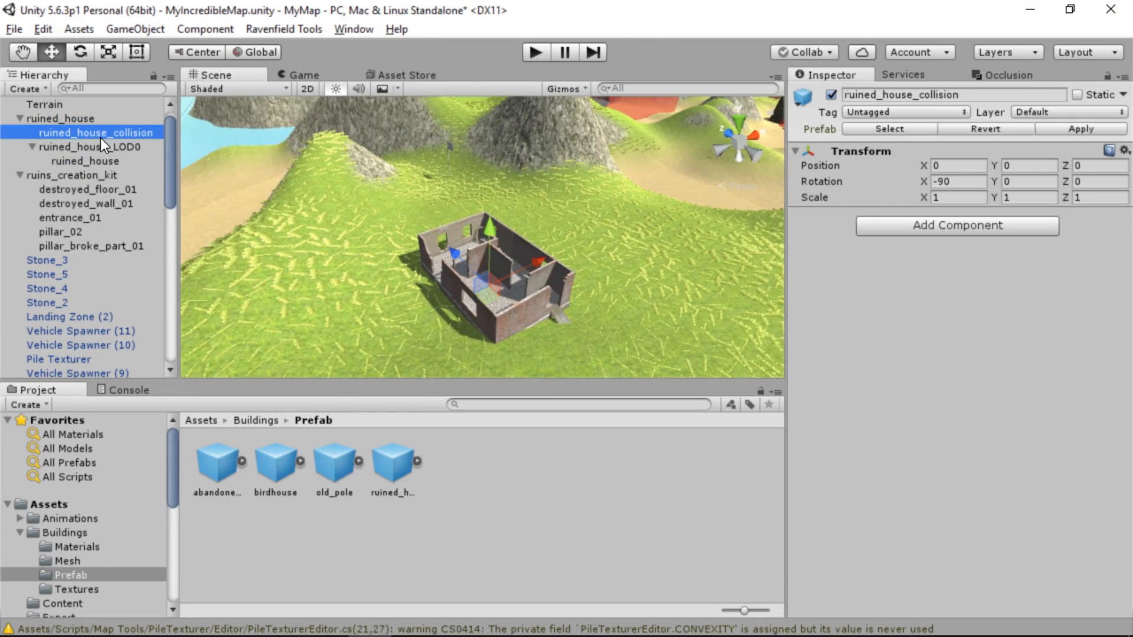
right_click_drag(413, 248, 486, 258)
key("s")
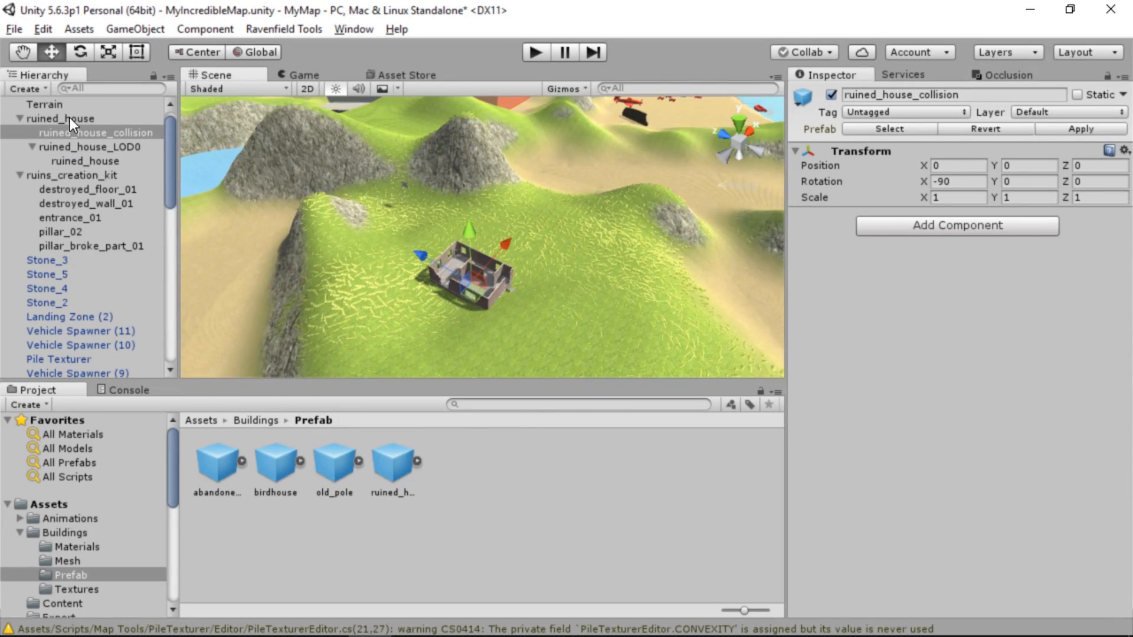
double_click(70, 118)
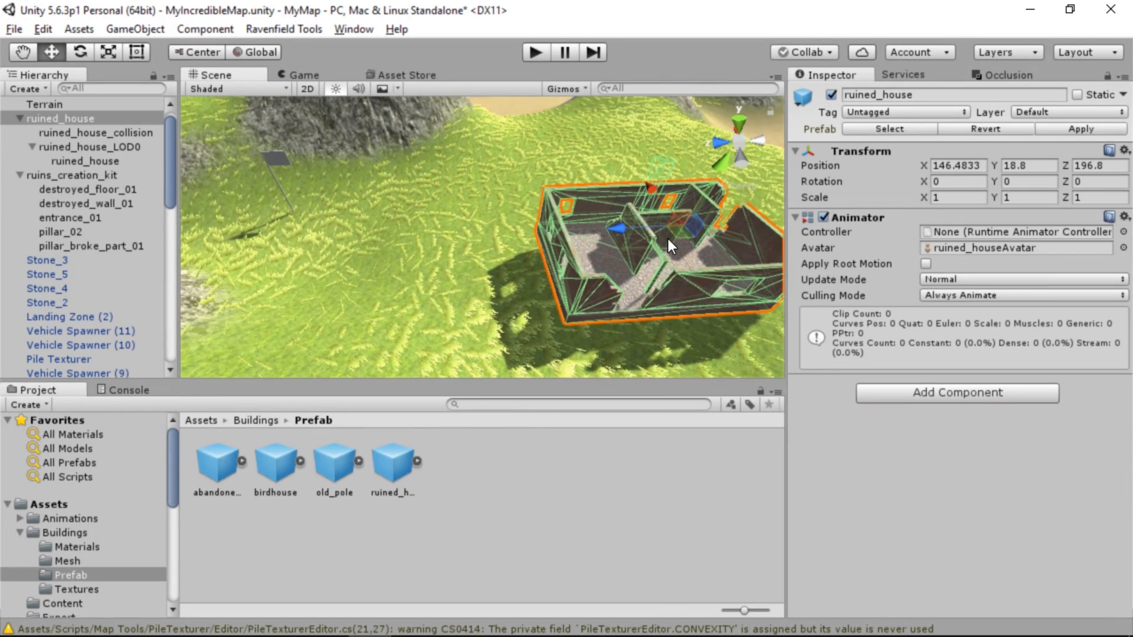
left_click_drag(671, 244, 541, 189)
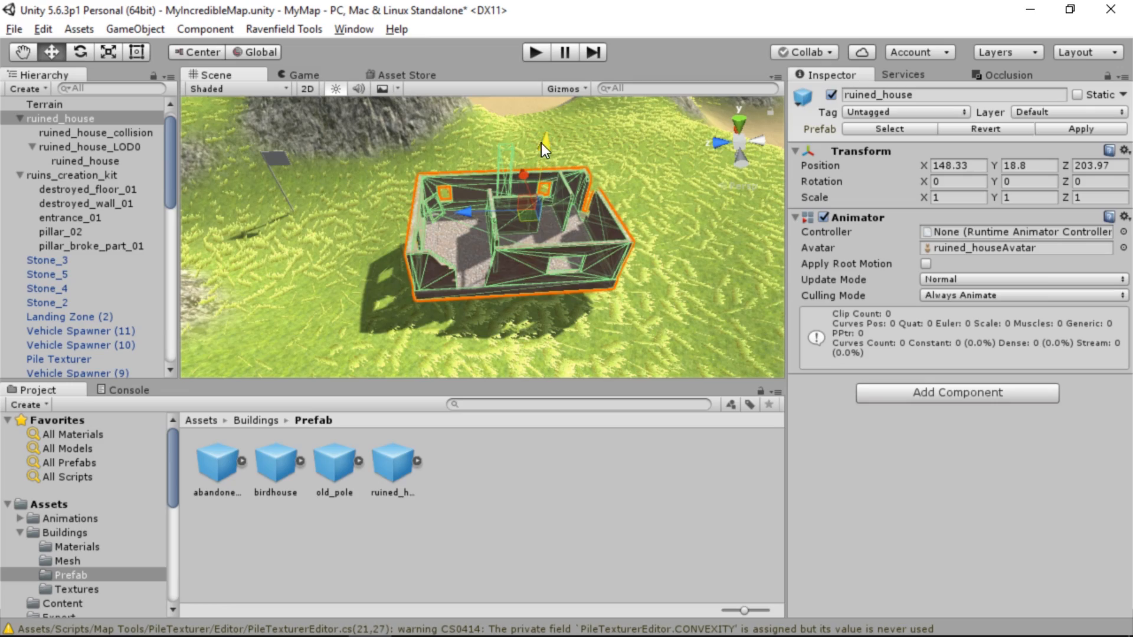
left_click_drag(541, 144, 543, 176)
key("w")
right_click_drag(543, 176, 554, 202)
key("a")
Adjust the scale of ruined_house on the grassy hill
left_click(112, 54)
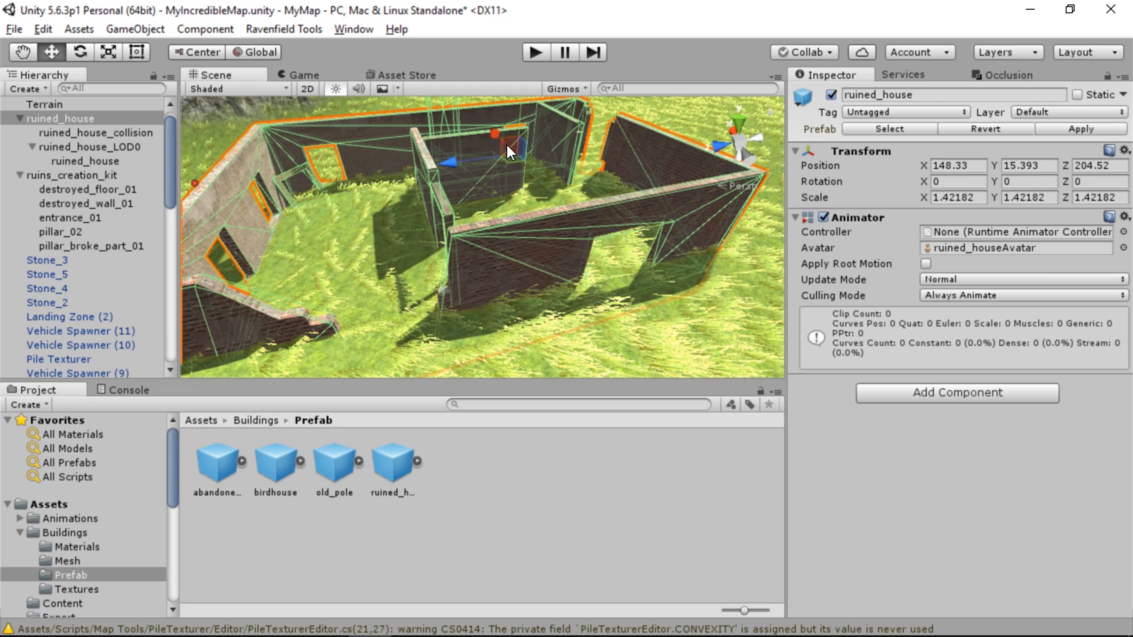
left_click_drag(507, 145, 507, 126)
right_click_drag(506, 127, 459, 200)
Move the CAP SideMt capture point toward the inside of the ruined house
left_click(465, 188)
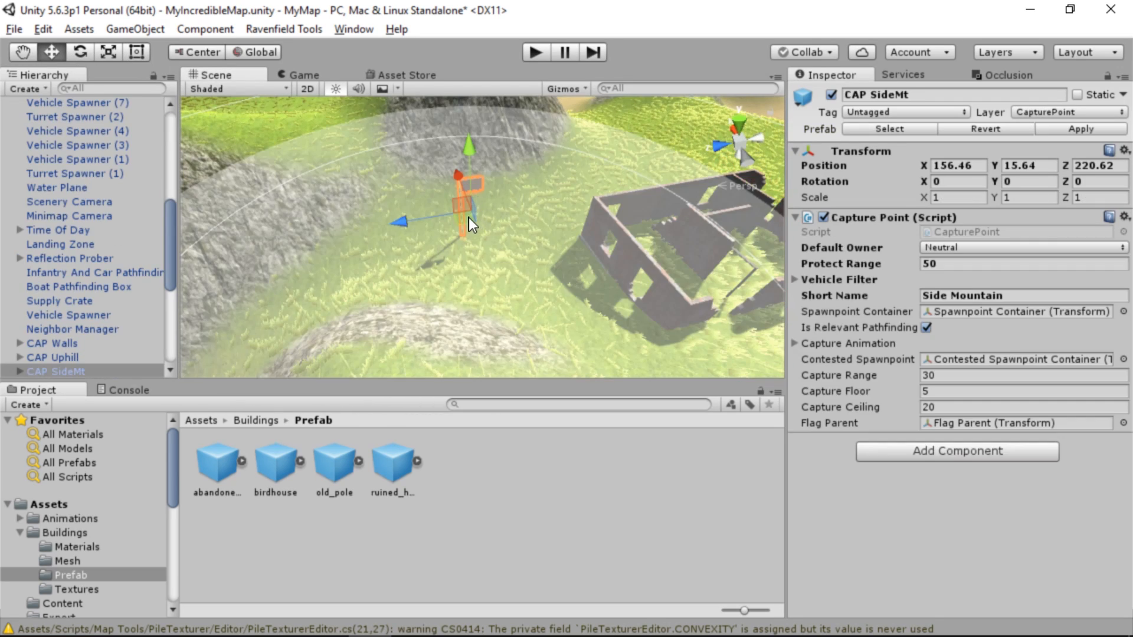
left_click_drag(468, 217, 715, 255)
Select the CAP Uphill capture point, expand its children, and widen the Hierarchy so the spawn point names are readable
right_click_drag(366, 207, 463, 190)
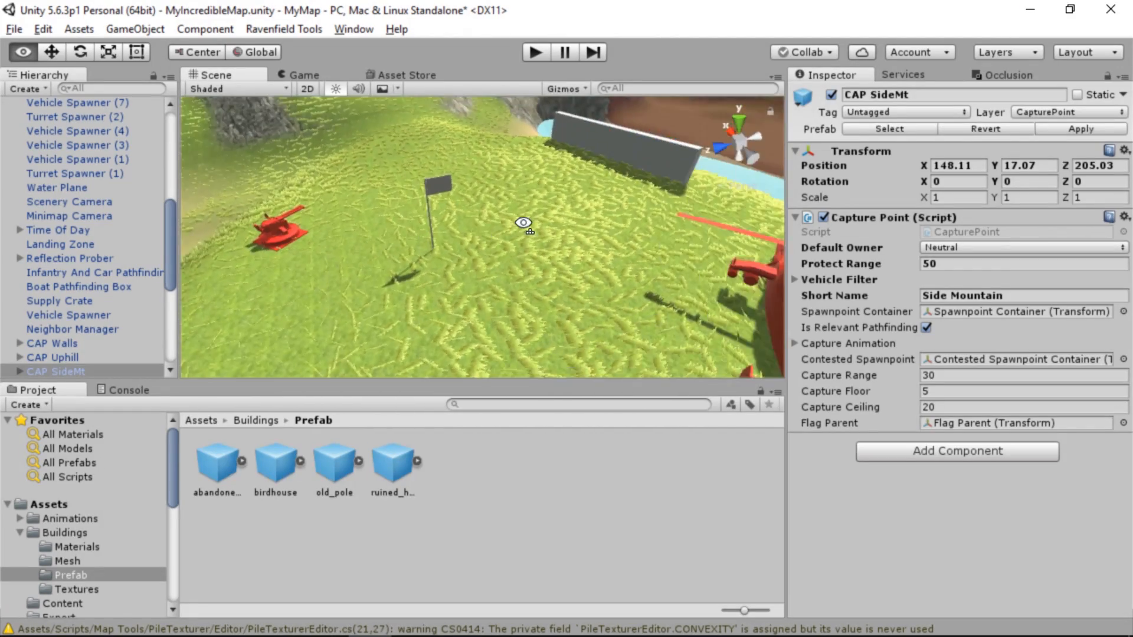
left_click(463, 188)
right_click_drag(511, 274, 392, 239)
scroll(66, 330, "down", 3)
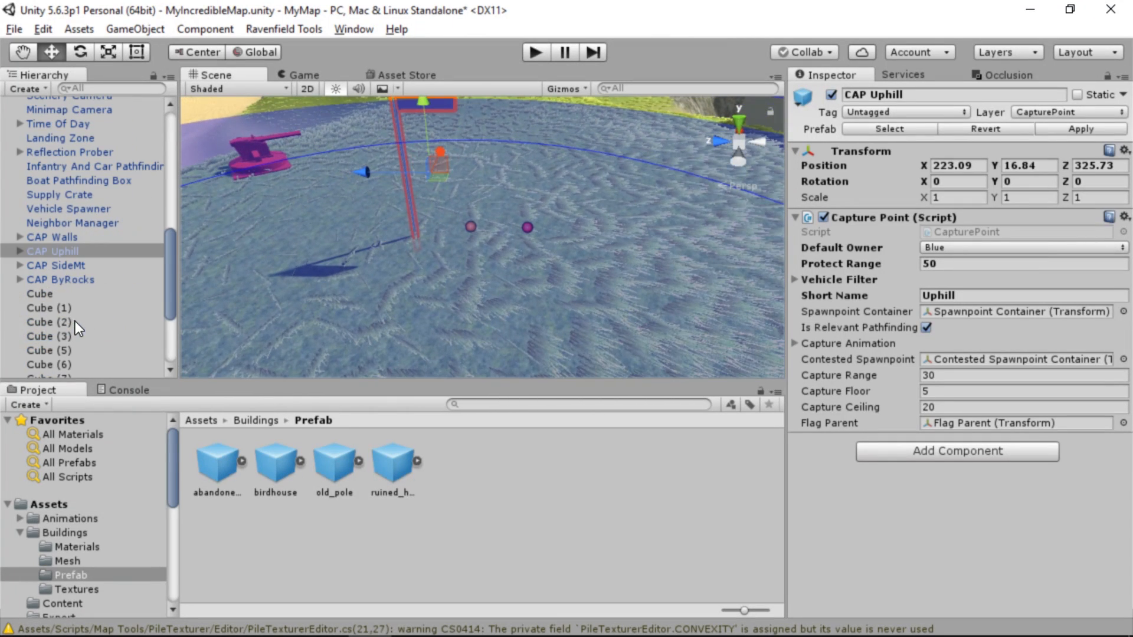
left_click(21, 250)
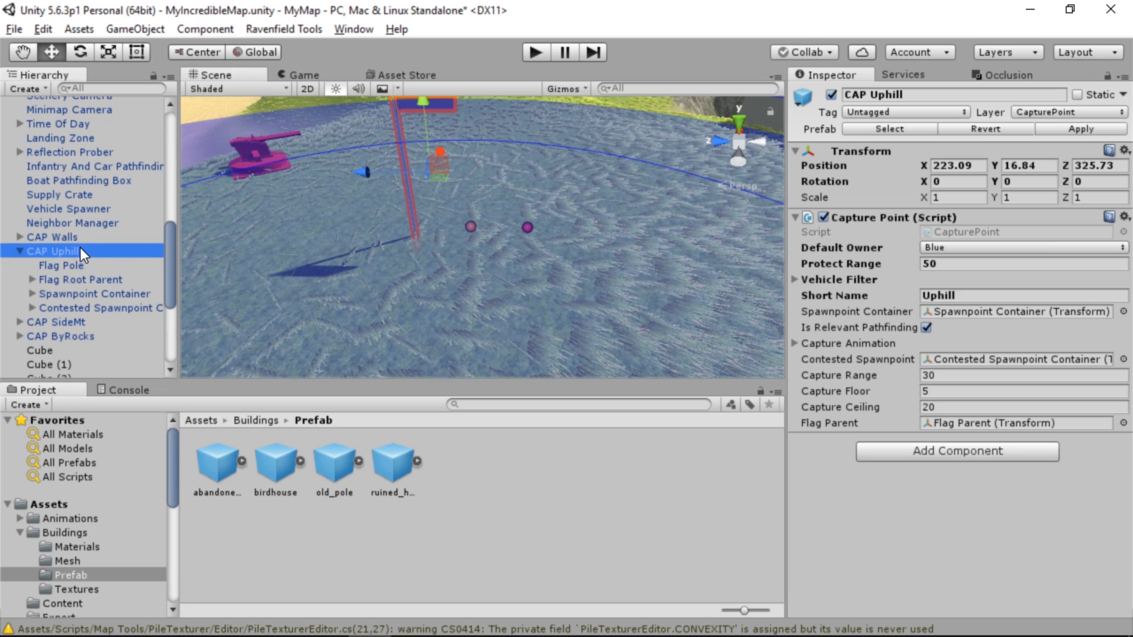
left_click(527, 228)
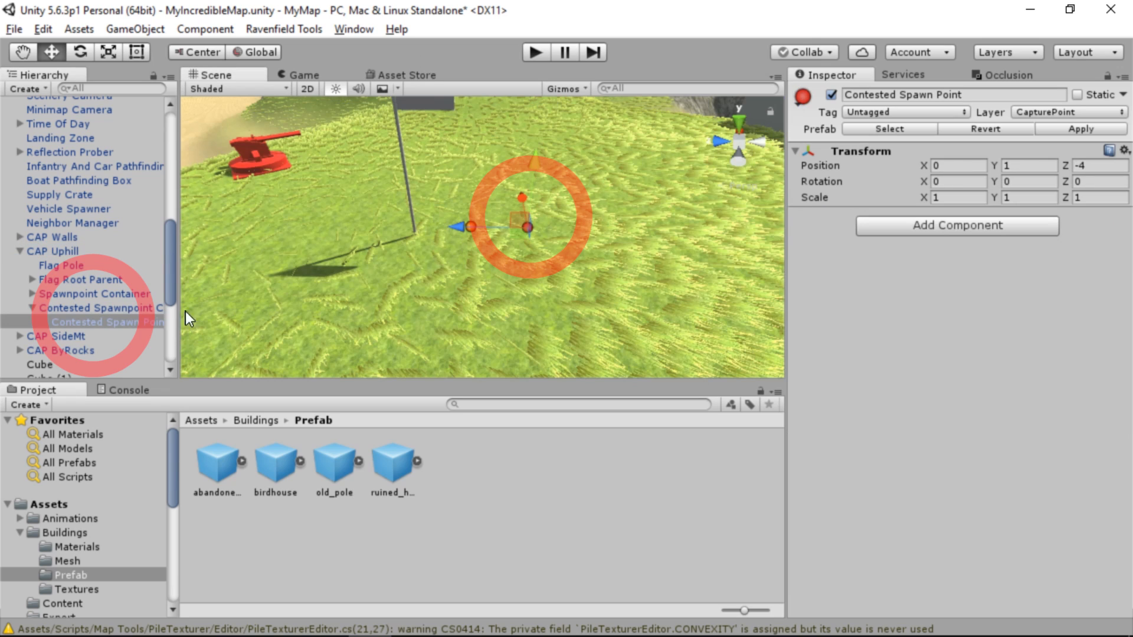
left_click_drag(179, 317, 334, 316)
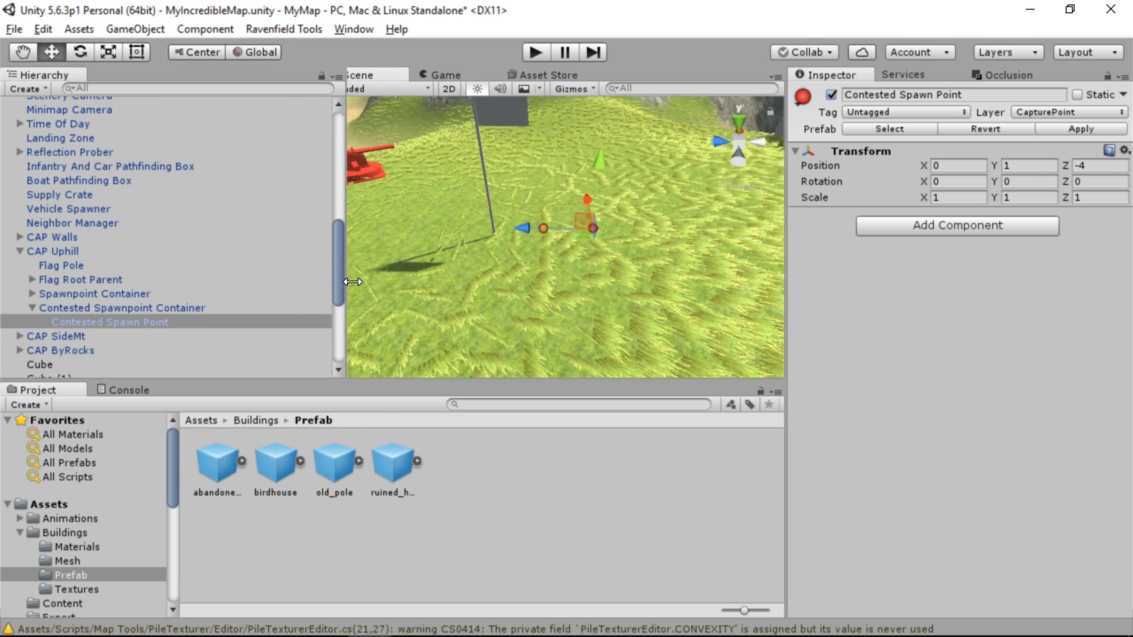
Duplicate the Spawn Point in CAP Uphill's Spawnpoint Container and set the copies apart on the grass beside the flag
left_click(32, 293)
left_click(68, 307)
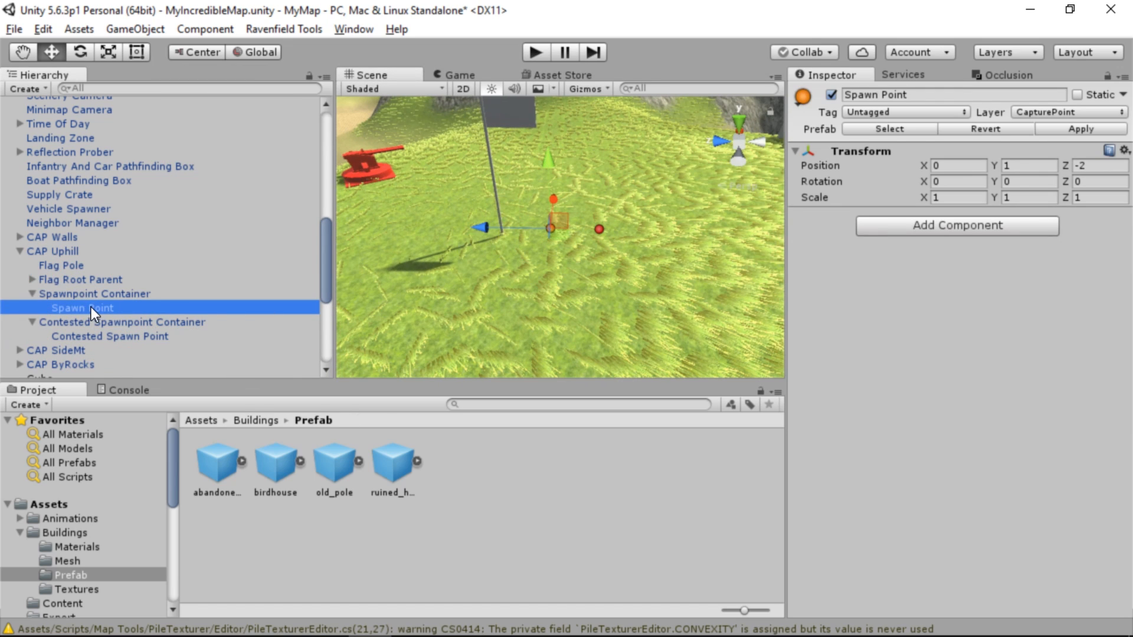
key("ctrl+d")
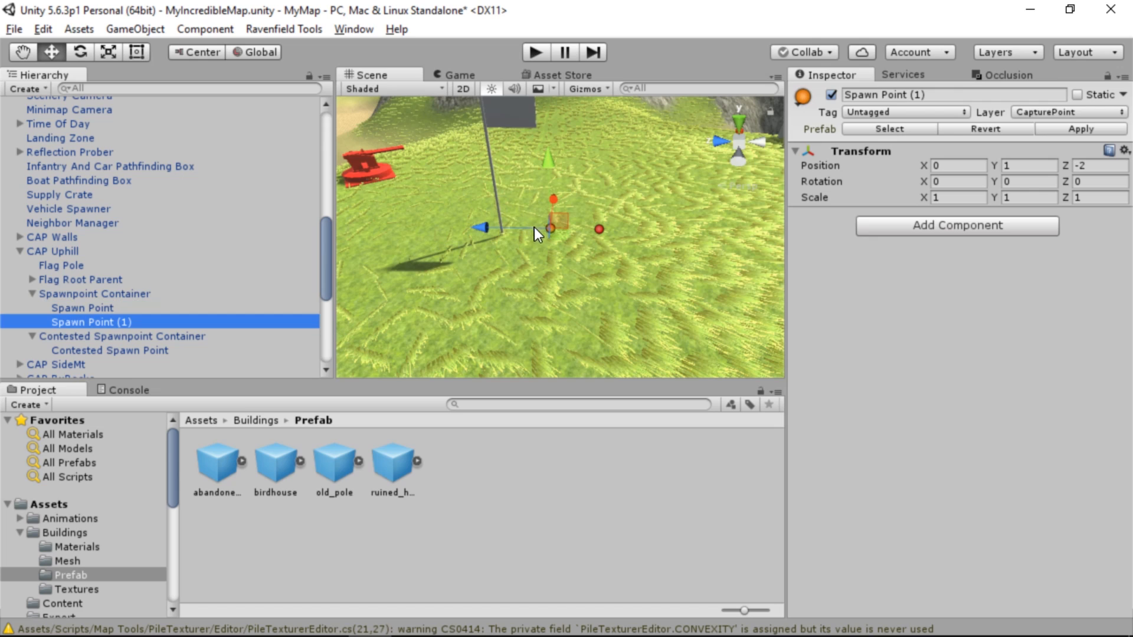
left_click_drag(552, 229, 521, 343)
key("ctrl+d")
key("ctrl+d")
right_click_drag(454, 260, 491, 240)
Duplicate further spawn points and spread them around the Uphill flag, with Spawn Point (6) at X -3.91, Y 1, Z 2.81
left_click(491, 240)
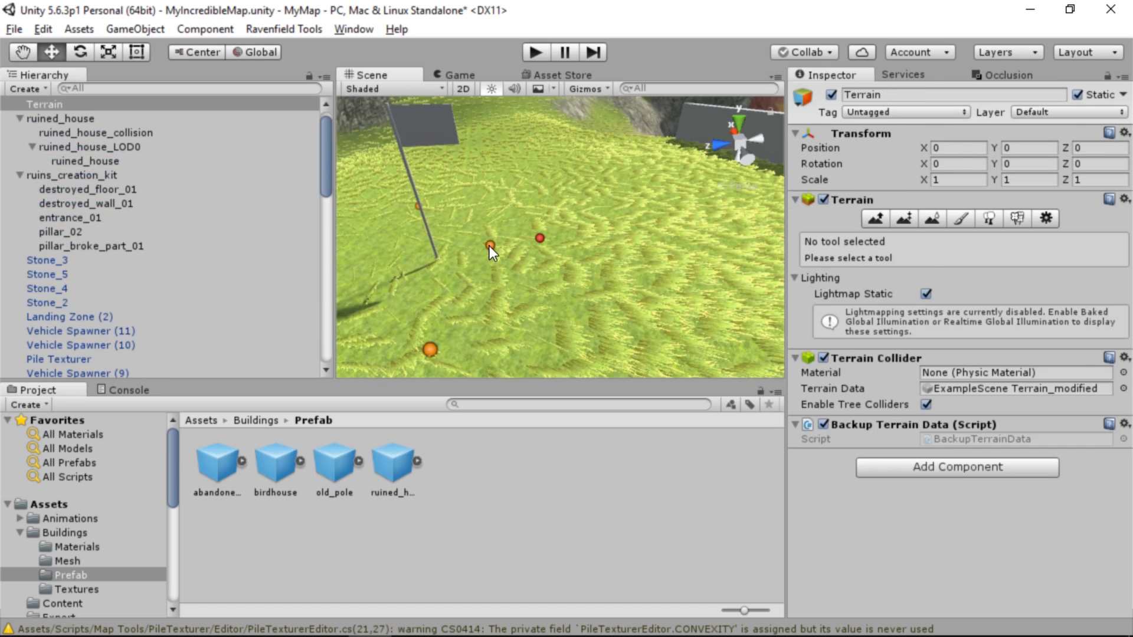
left_click(489, 246)
left_click(493, 247)
left_click(488, 246)
left_click(489, 246)
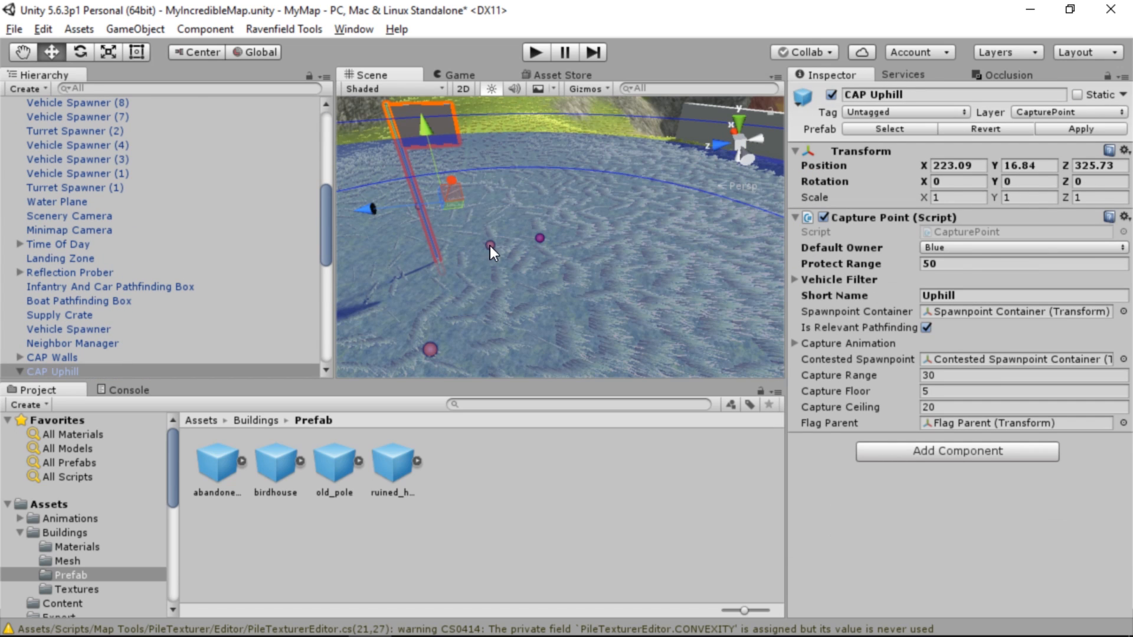
left_click(492, 245)
left_click_drag(493, 245, 476, 392)
key("ctrl+d")
key("ctrl+d")
key("ctrl+d")
key("ctrl+d")
key("ctrl+d")
key("ctrl+d")
right_click_drag(491, 341, 498, 325)
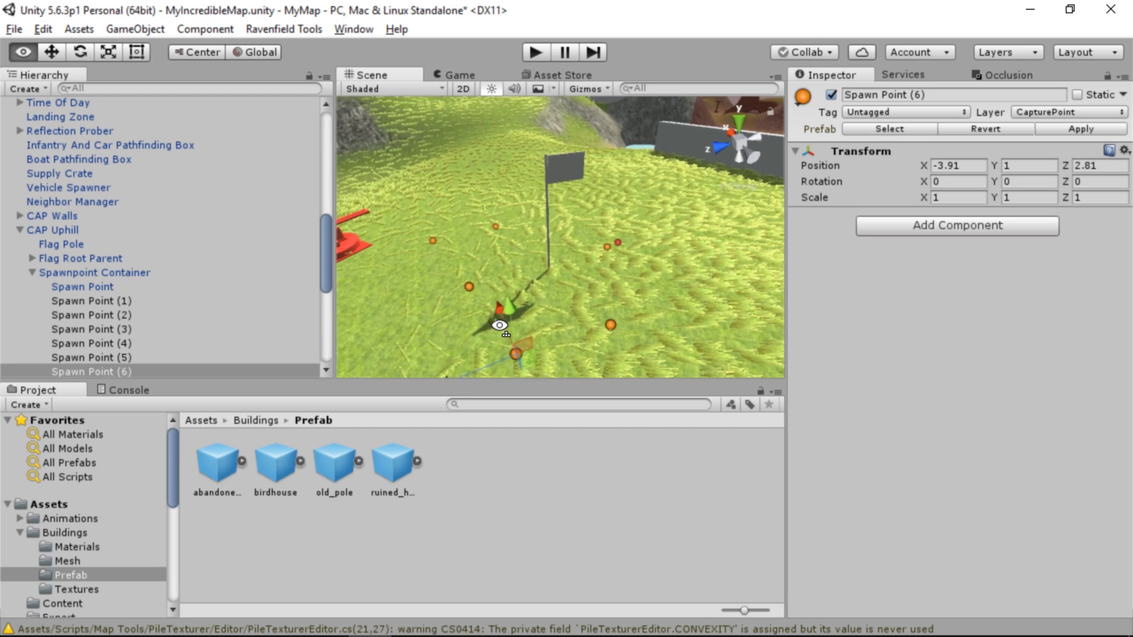
Add Spawn Point (7) as another copy near the Uphill flag at X -4.21, Y 1, Z -4.76
key("ctrl+d")
left_click_drag(520, 357, 694, 292)
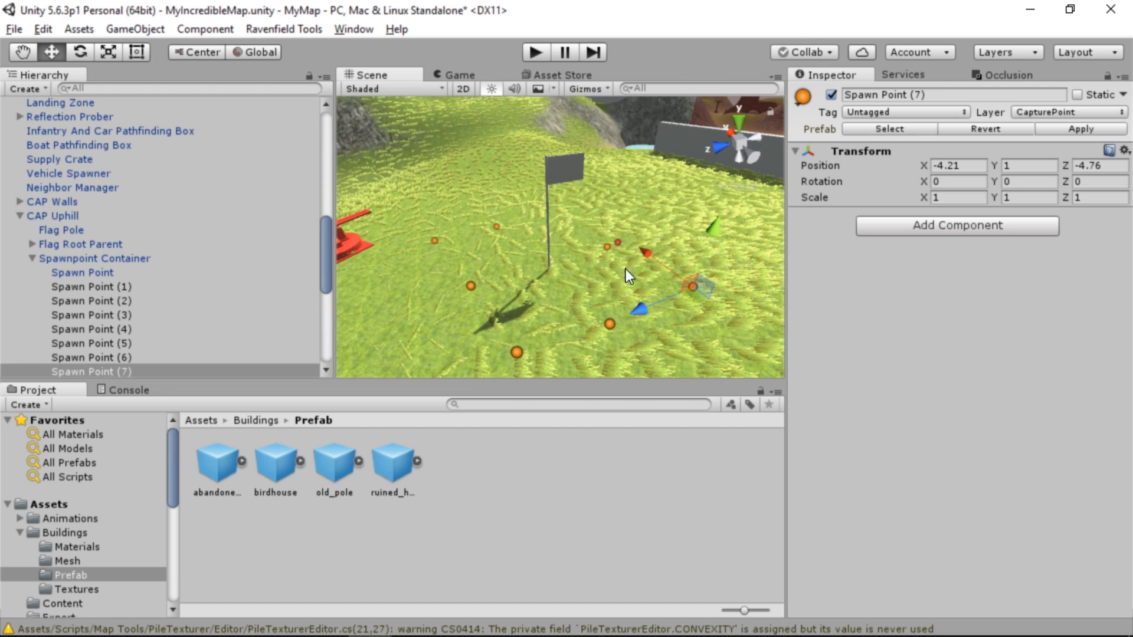
right_click_drag(512, 264, 426, 276)
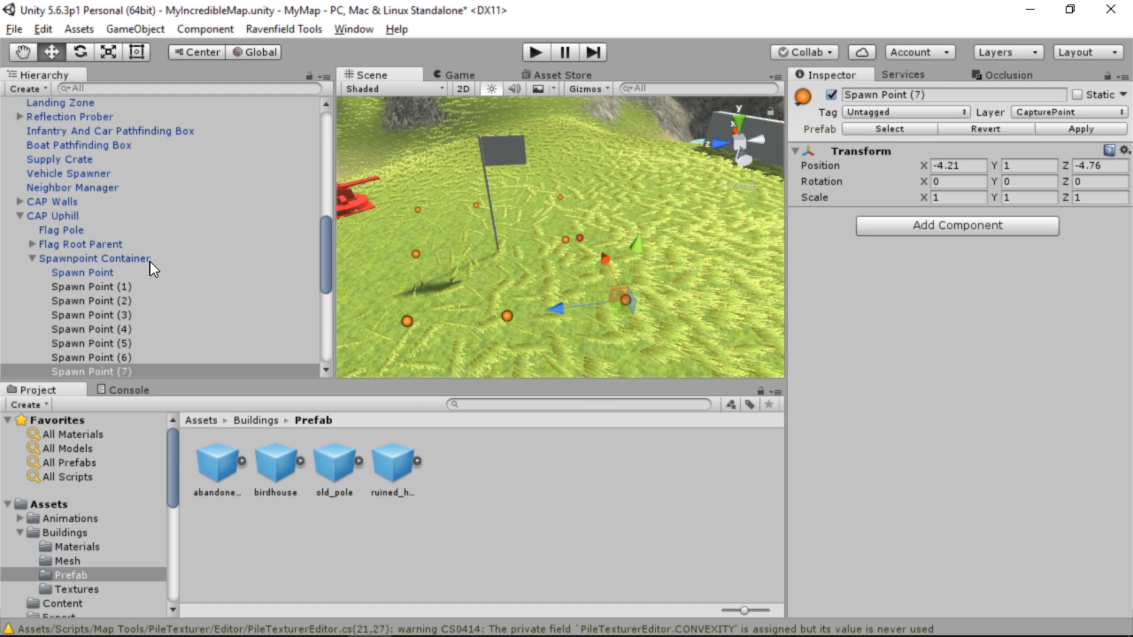
Move CAP Uphill's Contested Spawn Point away from the flag to the wall by the water, at X 4.9, Y 1, Z -27.8
scroll(136, 269, "down", 3)
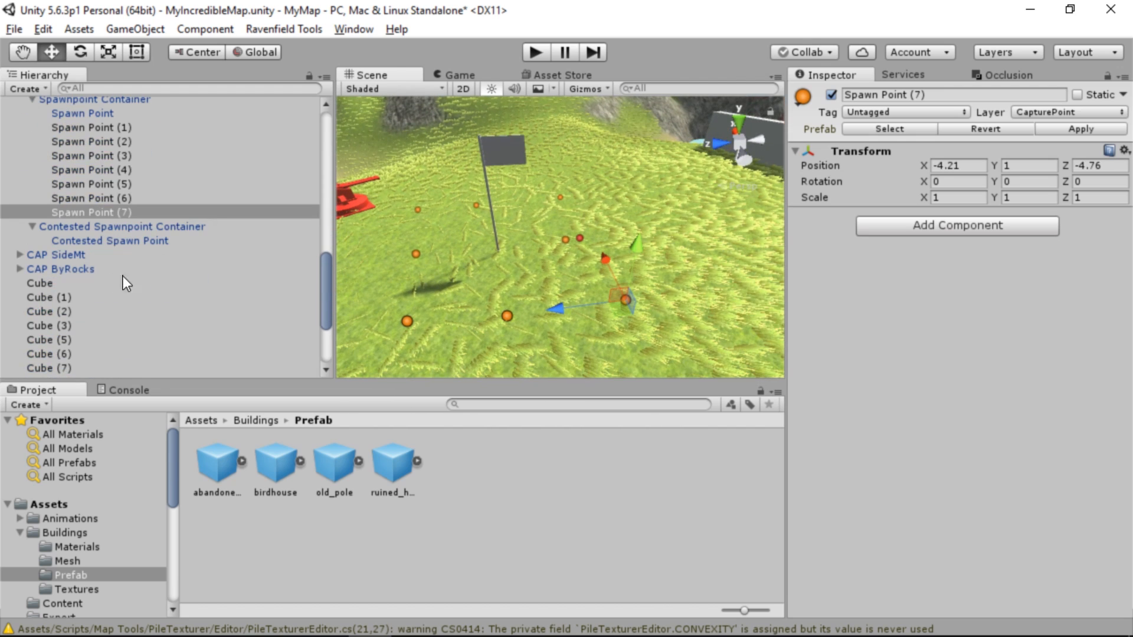
left_click(116, 241)
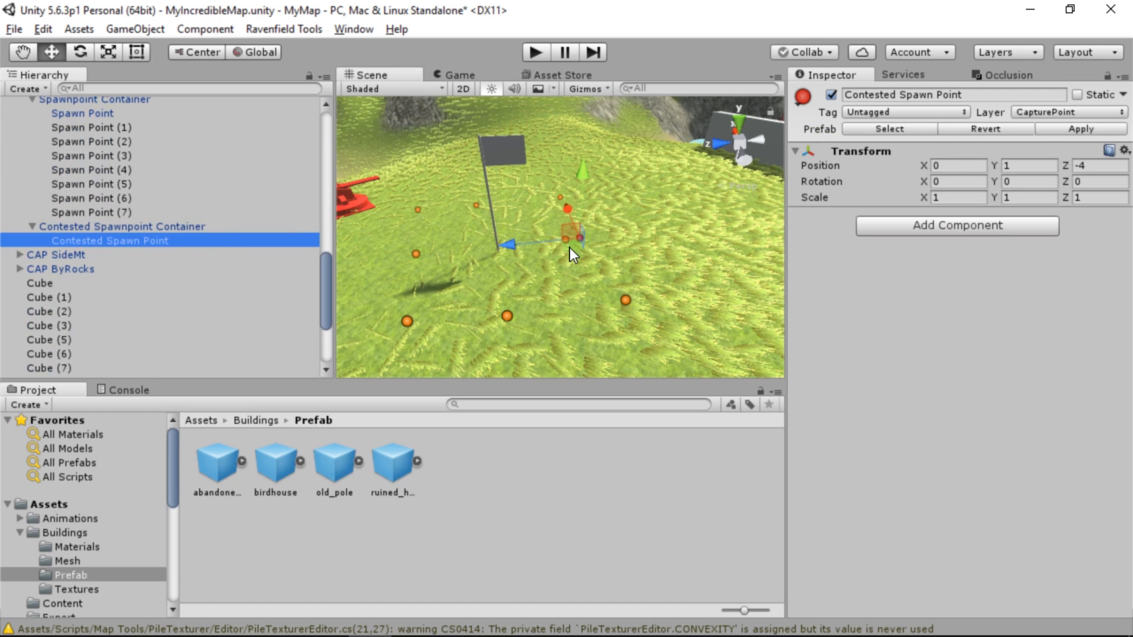
left_click_drag(569, 247, 666, 241)
key("s")
right_click_drag(453, 221, 508, 249)
key("w")
key("s")
left_click_drag(516, 250, 667, 245)
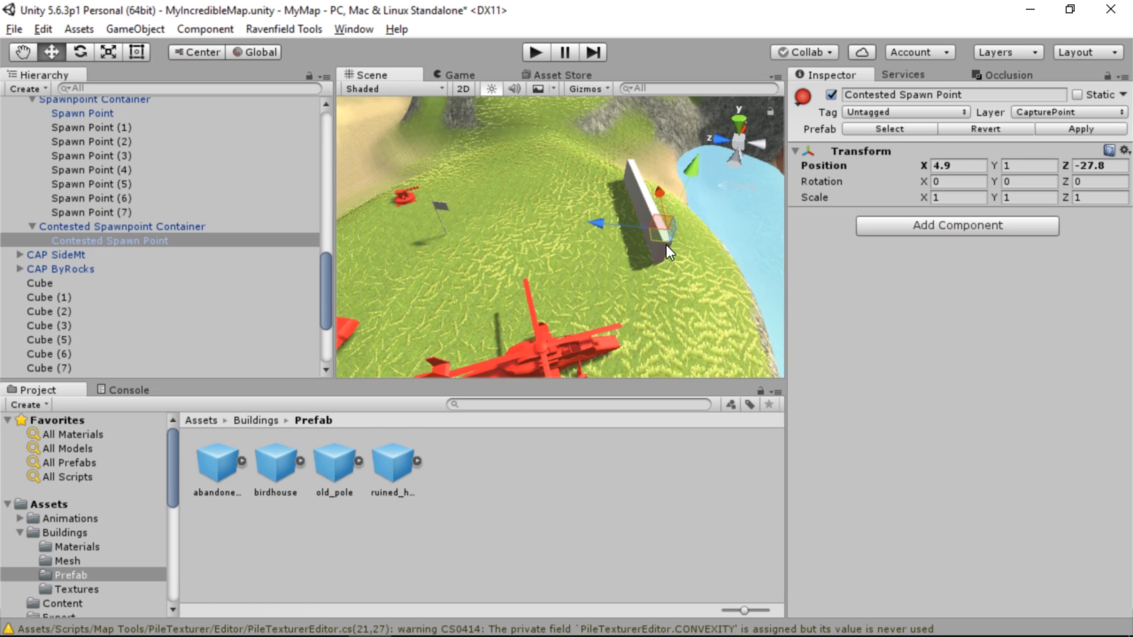
Duplicate the contested spawn point up to Contested Spawn Point (4), placing copies along the wall on the hill's water side
key("w")
key("d")
right_click_drag(667, 245, 337, 266)
key("s")
key("ctrl+d")
left_click_drag(548, 242, 659, 196)
key("ctrl+d")
key("ctrl+d")
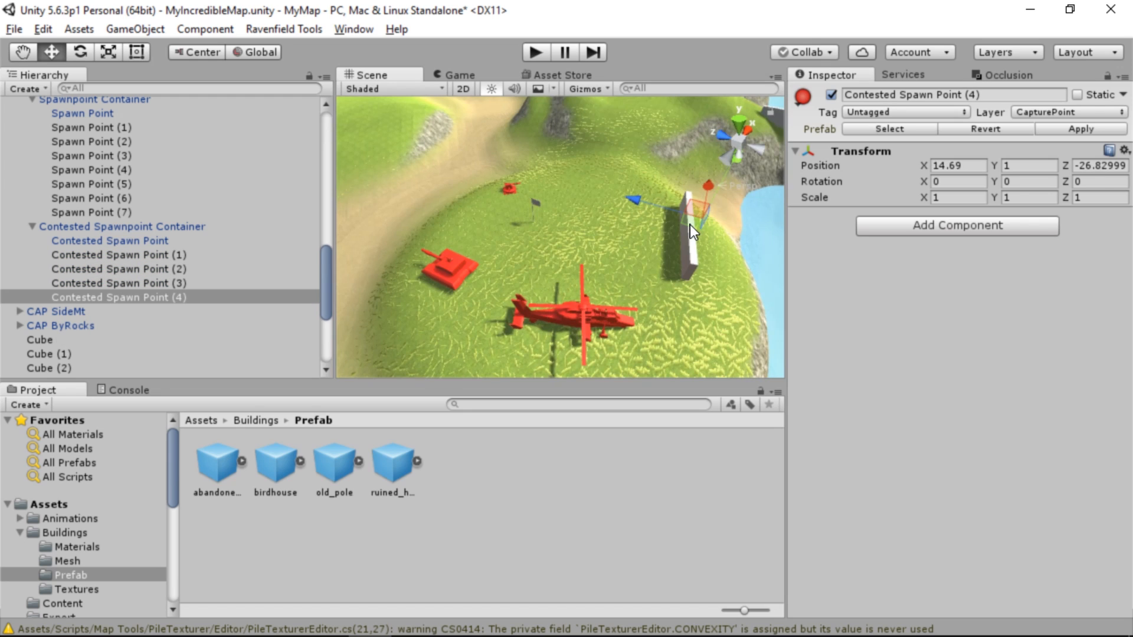
Move Contested Spawn Point (4) to the hill's sandy foot and add two copies there, with (6) at X -21.92, Y -4.58, Z 20.74
left_click_drag(460, 248, 629, 142)
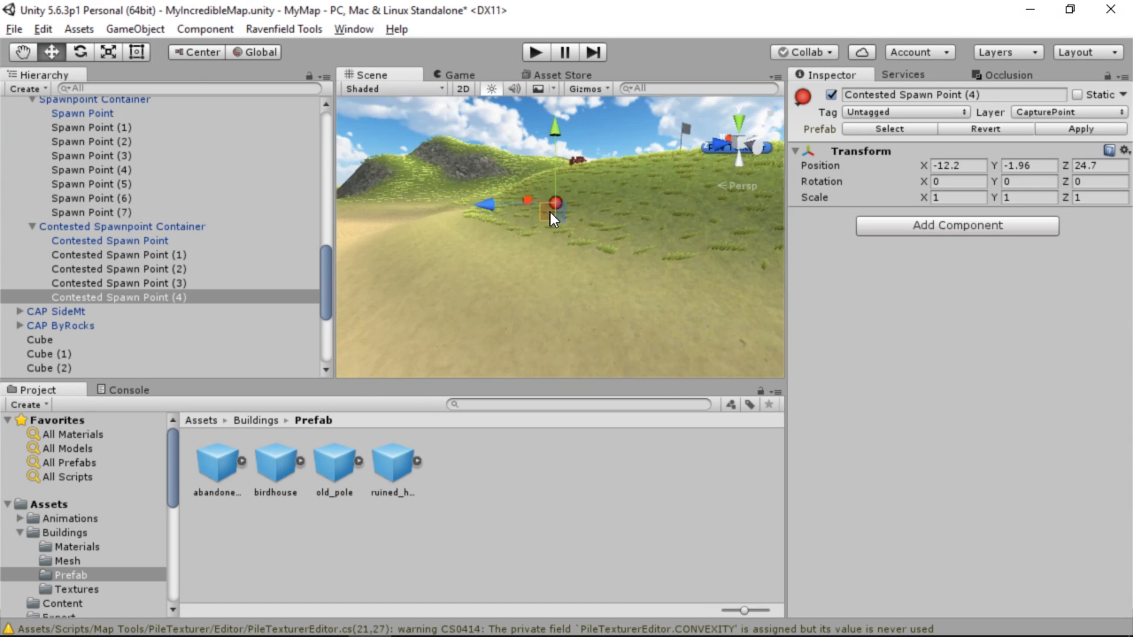
left_click_drag(550, 211, 533, 268)
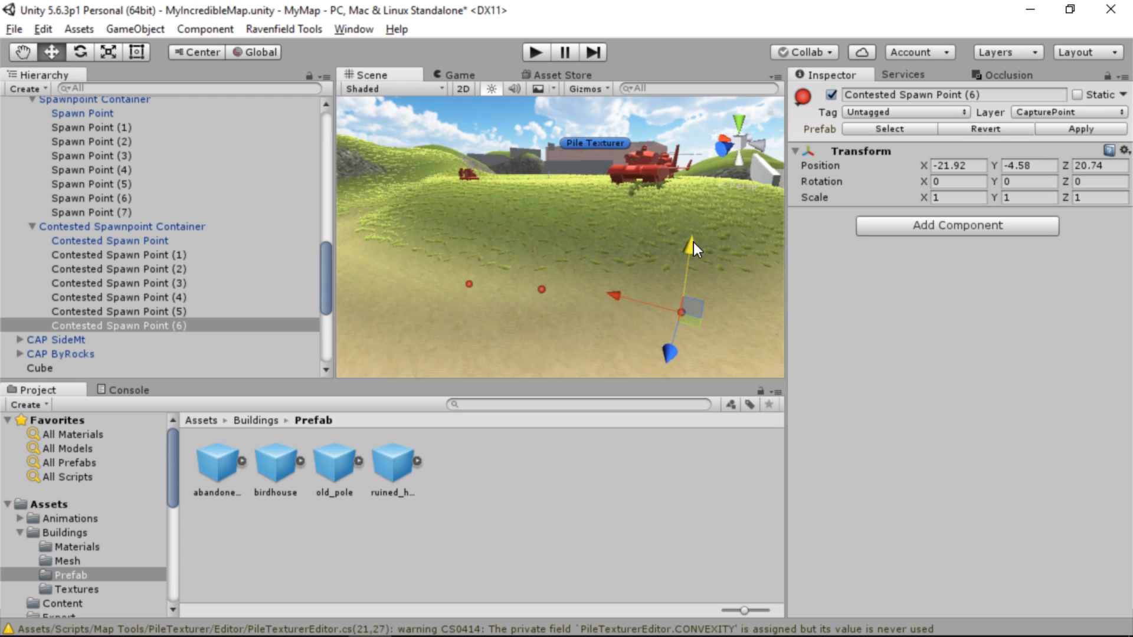
left_click_drag(693, 242, 540, 380, "alt")
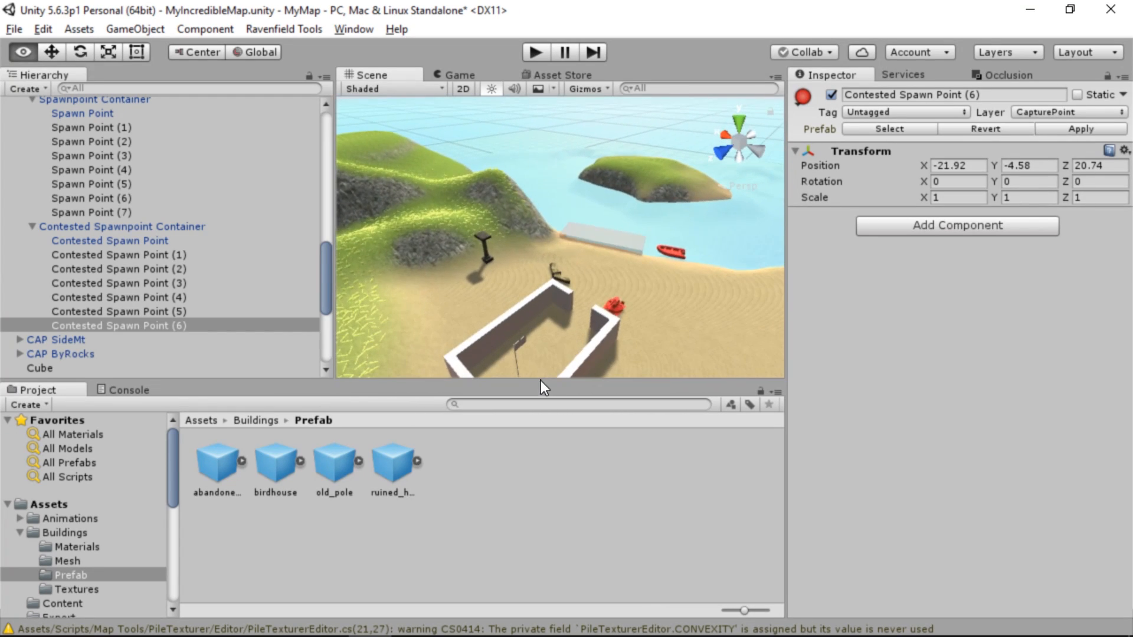
Move CAP Walls' Spawn Point outside the long wall by the red vehicles, to X -9.06, Y 1.33, Z 1.37
left_click(522, 351)
left_click(19, 211)
left_click(19, 211)
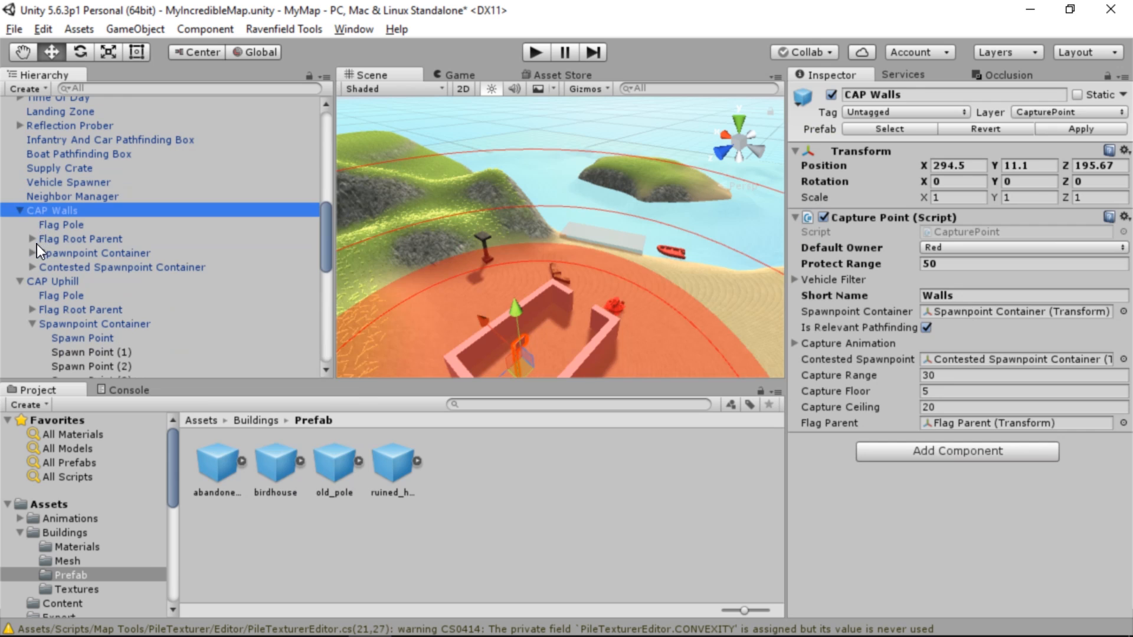
left_click_drag(480, 259, 455, 289, "alt")
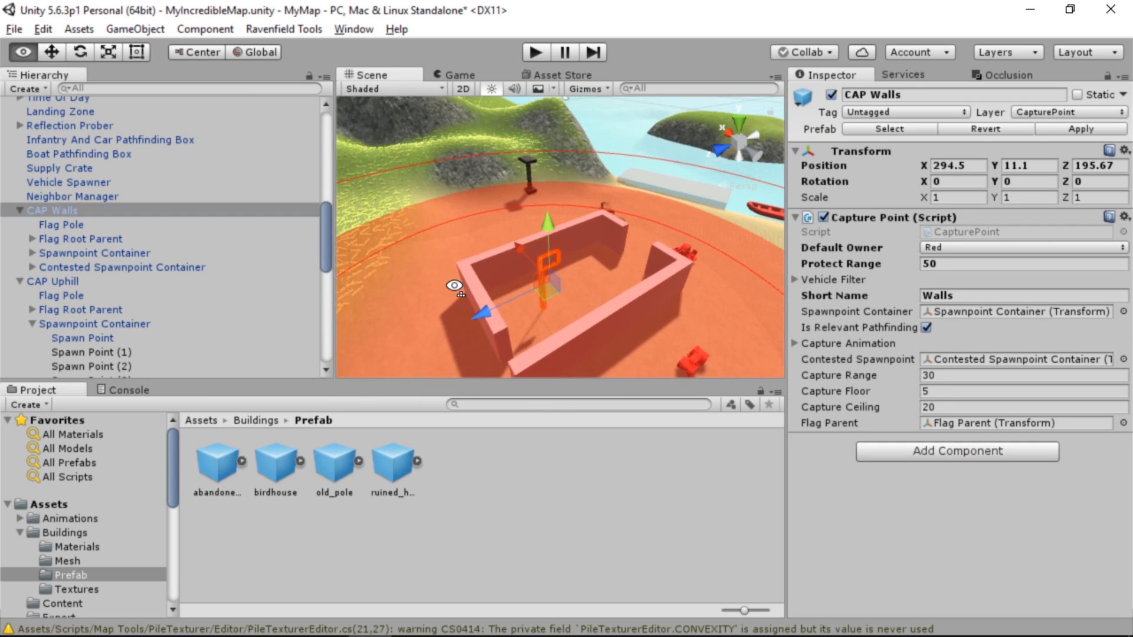
left_click(93, 252)
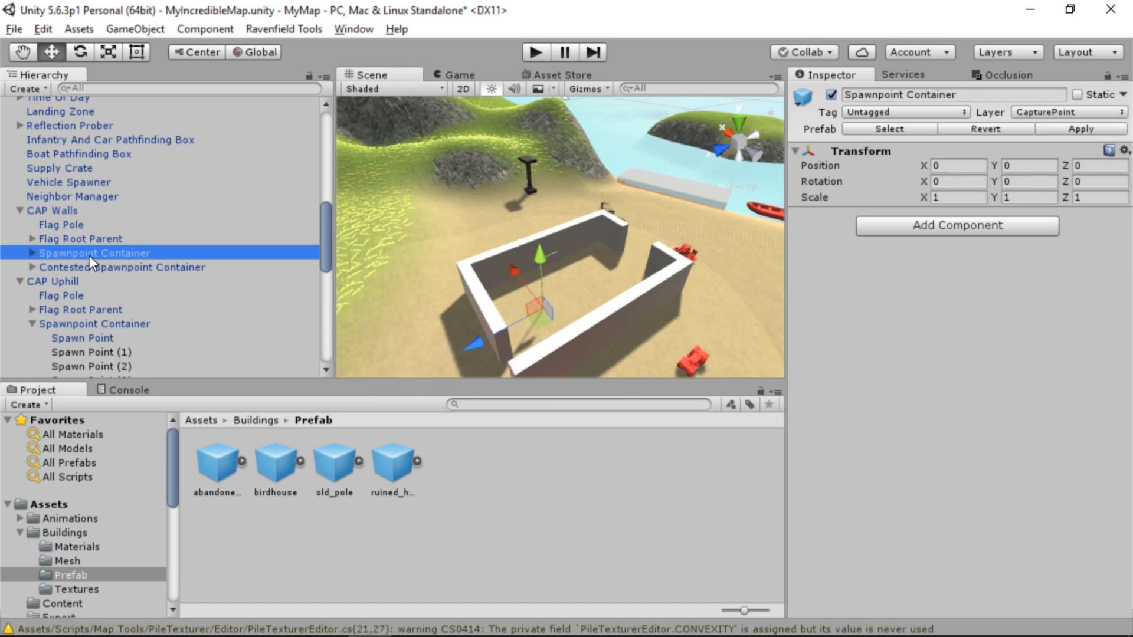
left_click(33, 254)
left_click(125, 267)
left_click_drag(508, 248, 1014, 308, "alt")
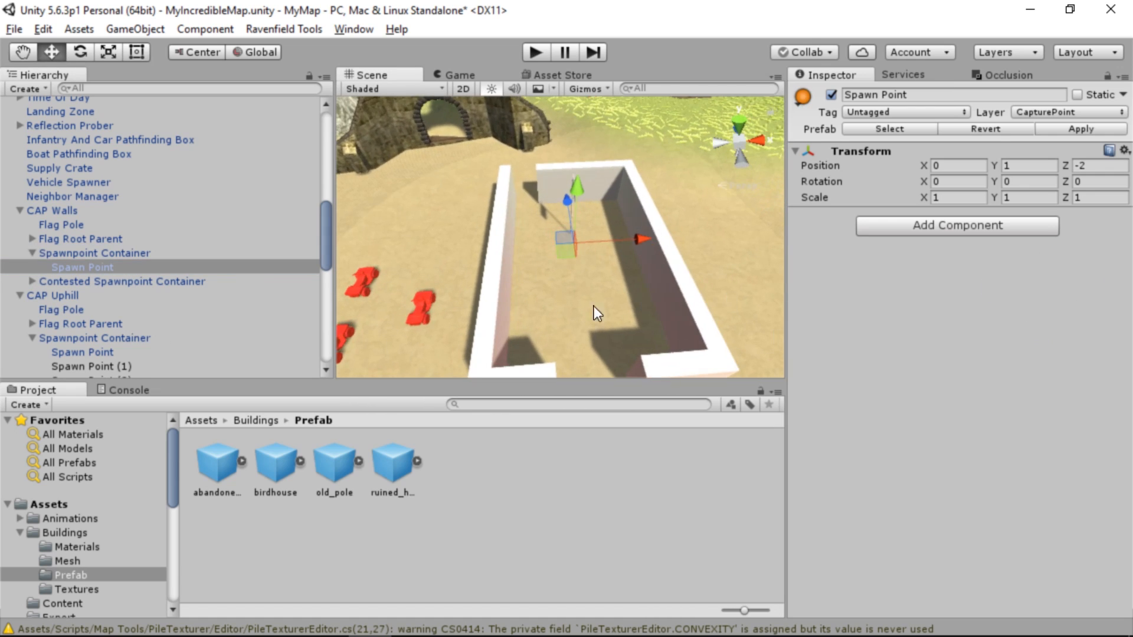
left_click_drag(557, 254, 440, 158)
left_click_drag(440, 159, 929, 224, "alt")
Duplicate the Walls spawn point up to Spawn Point (3), placing (3) by the fallen pillar at X 2.8, Y 0.28, Z -16.77
key("ctrl+d")
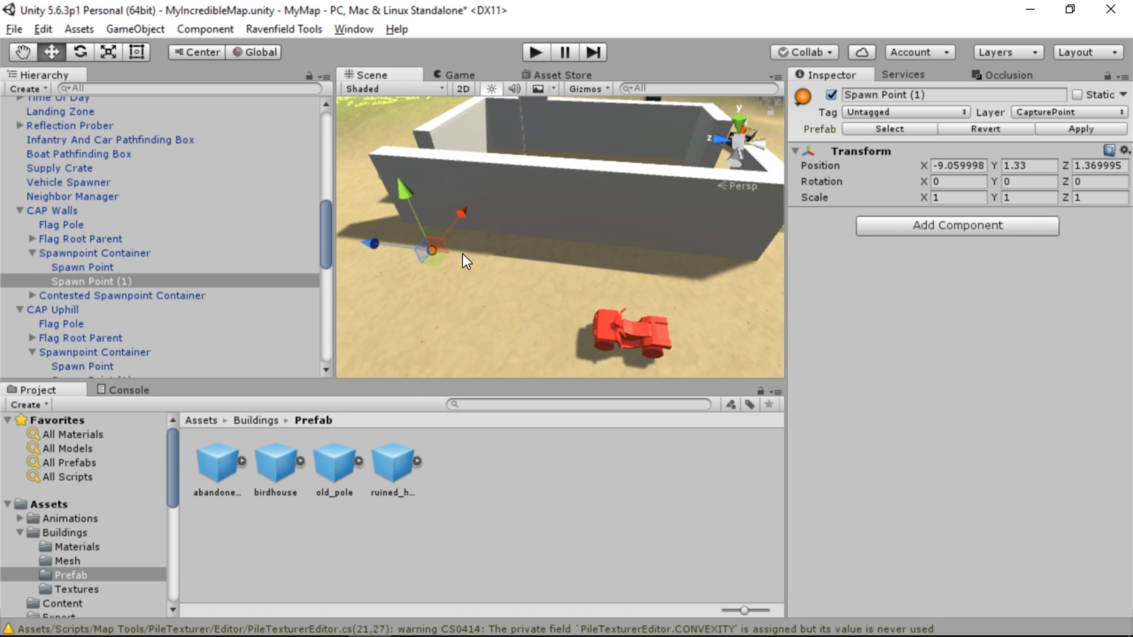
left_click_drag(437, 255, 627, 259)
key("ctrl+d")
key("ctrl+d")
left_click_drag(627, 258, 349, 154, "alt")
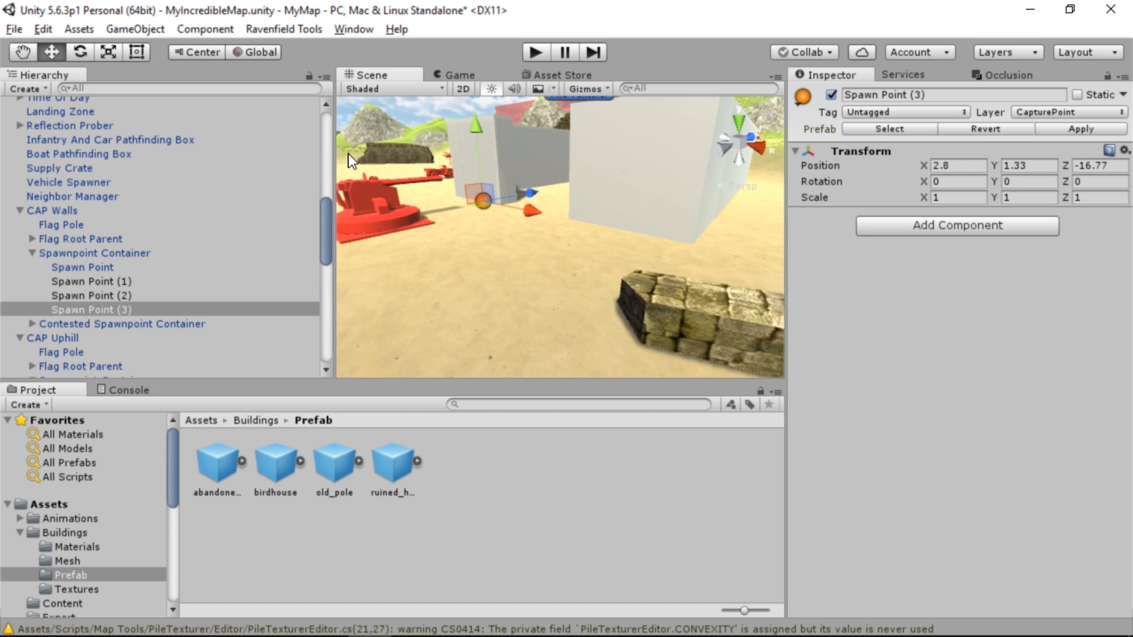
left_click_drag(473, 126, 426, 335)
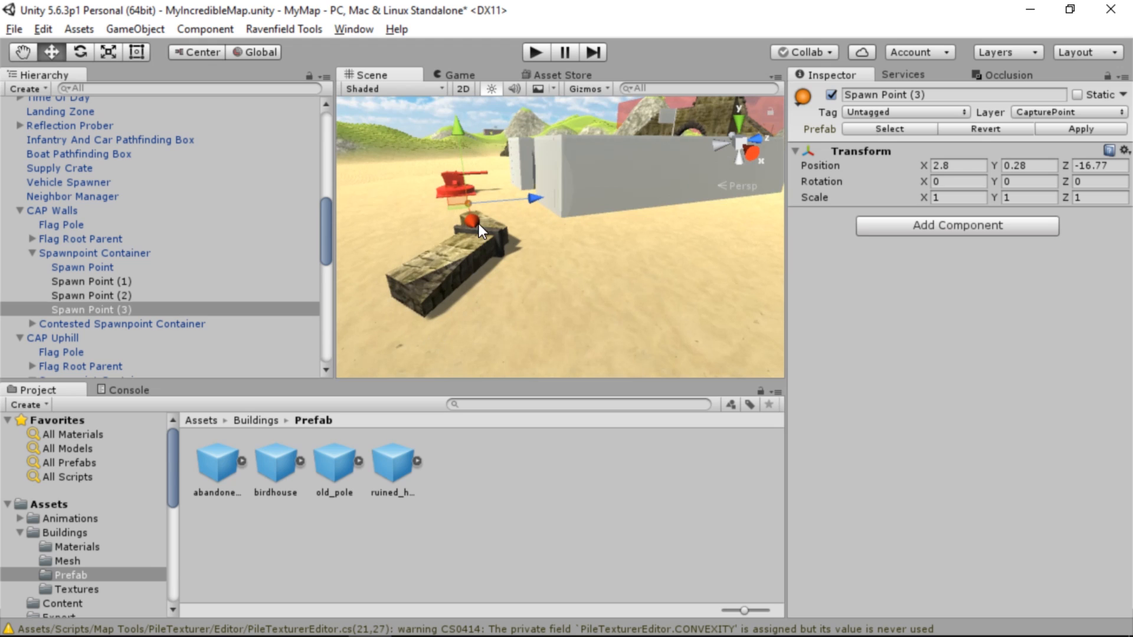
Add Spawn Points (4) to (7) around the walls, with (5) at X 10.69, Z -3.16 and (7) at X 1.04, Z 9.05
key("ctrl+d")
left_click_drag(458, 207, 597, 252)
left_click_drag(458, 275, 579, 275)
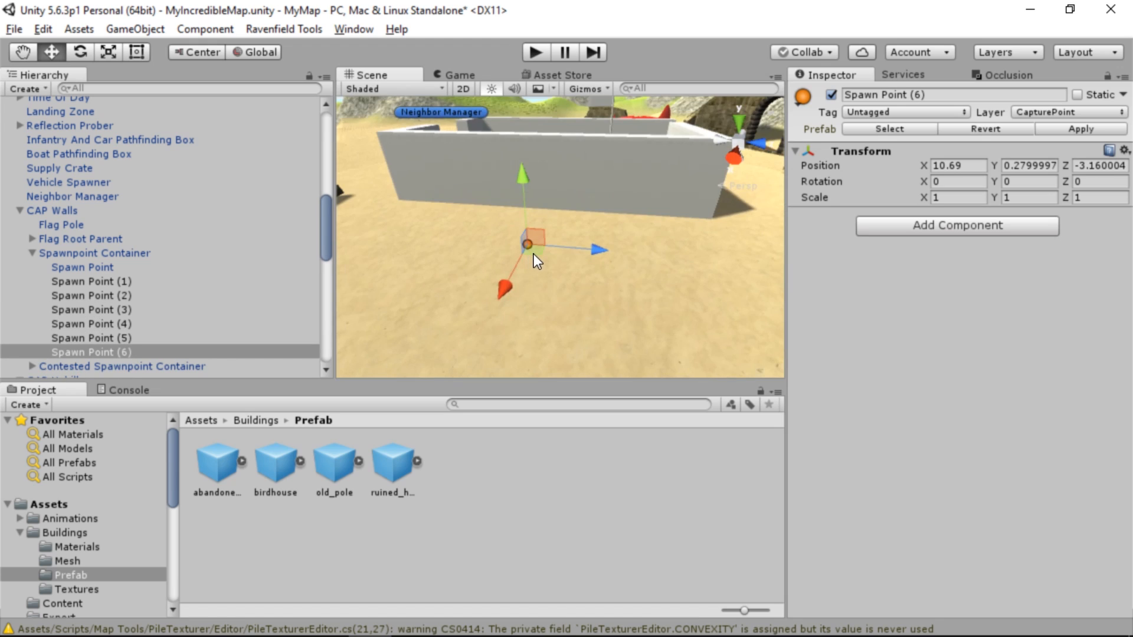
left_click_drag(534, 255, 552, 303)
key("ctrl+d")
left_click_drag(553, 304, 370, 230, "alt")
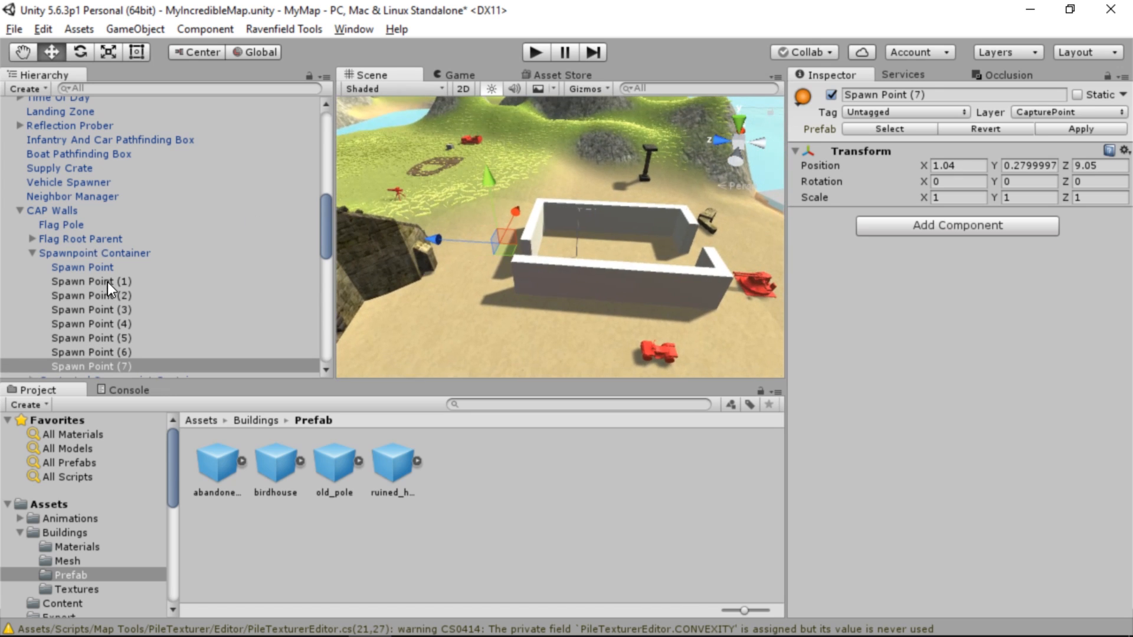
Move CAP Walls' Contested Spawn Point away from the walls to the grassy side of the ruined stone arch
scroll(106, 271, "down", 5)
scroll(112, 157, "up", 3)
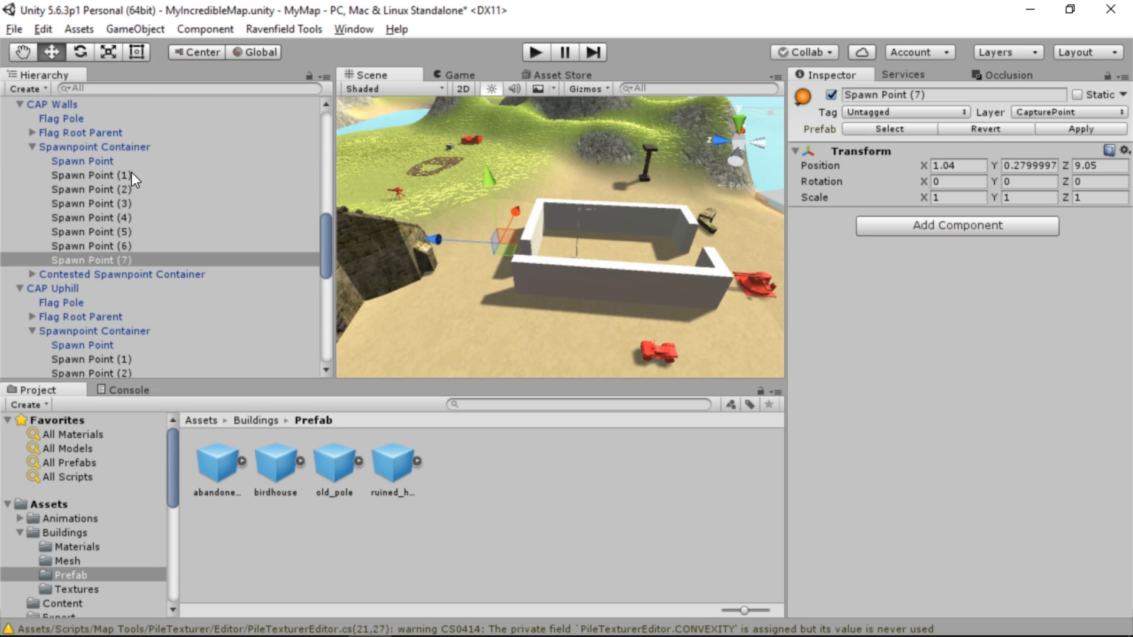
left_click(111, 161)
scroll(105, 221, "down", 3)
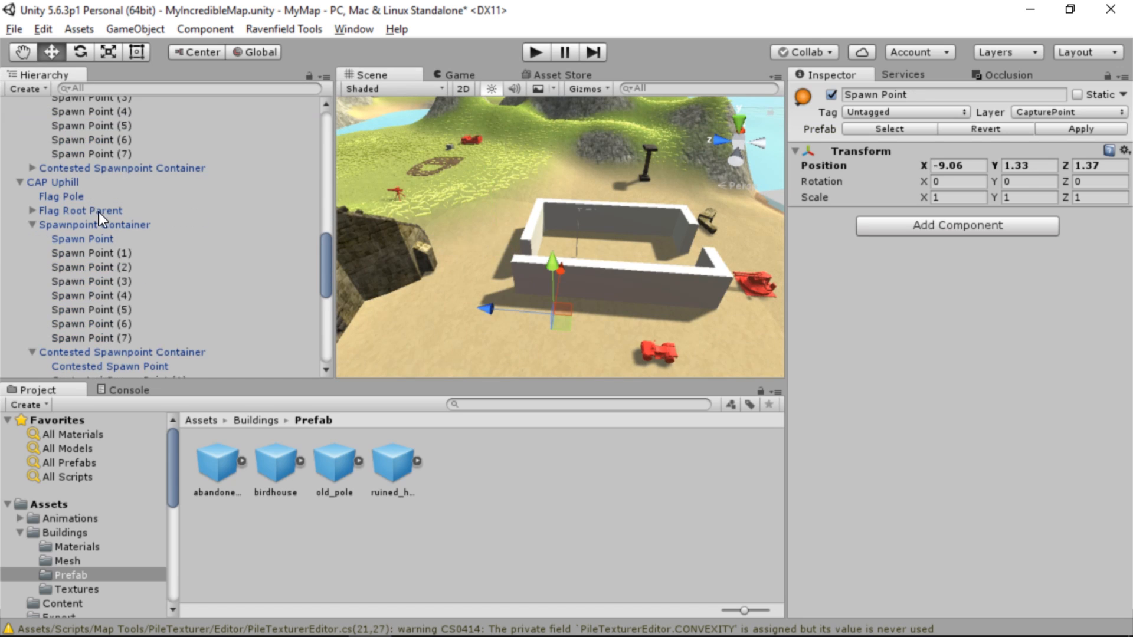
left_click(32, 168)
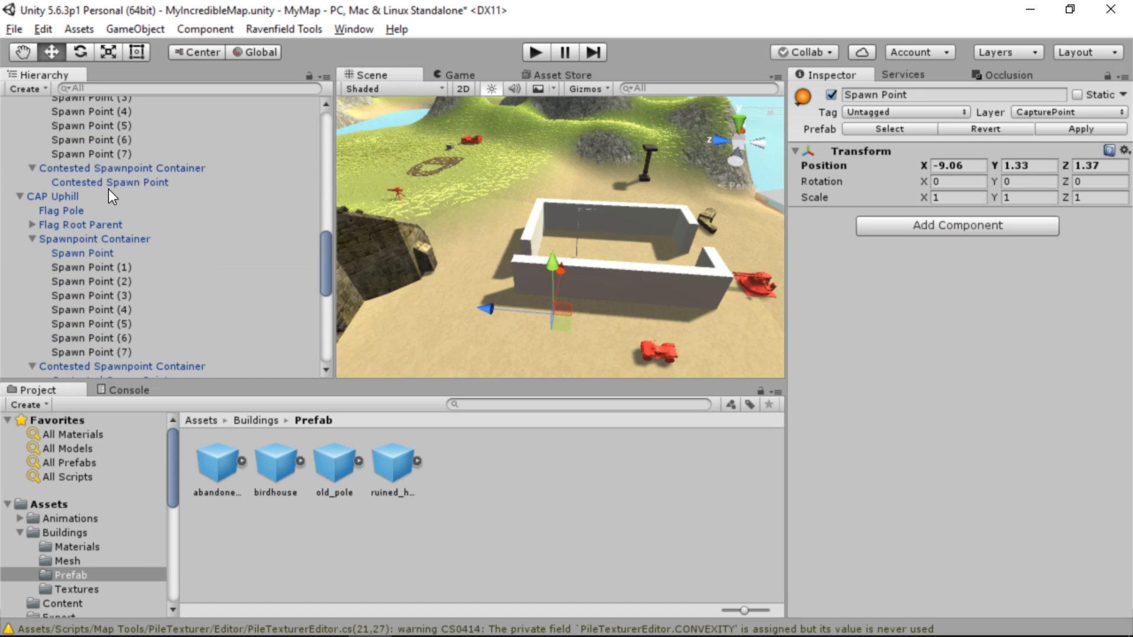
left_click(110, 183)
left_click_drag(366, 277, 319, 288, "alt")
left_click_drag(632, 305, 530, 255)
right_click_drag(531, 255, 642, 258)
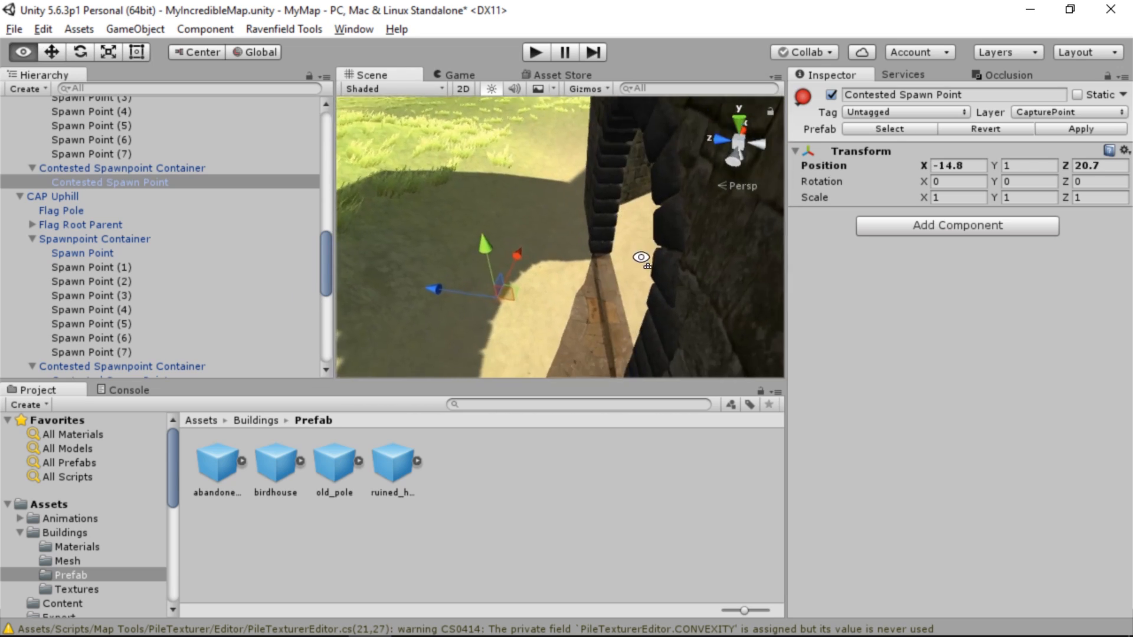
left_click_drag(495, 267, 523, 221)
right_click_drag(531, 233, 933, 250)
Add Contested Spawn Point (1) behind the ruined arch at X -22.88, Y 0.38, Z 15.45
key("ctrl+d")
left_click_drag(429, 256, 672, 243)
left_click_drag(710, 179, 703, 206)
right_click_drag(564, 261, 636, 282)
Duplicate it as Contested Spawn Point (2) near the other end of the arch wall, at X -4.59, Y 1.18, Z 20.09
key("ctrl+d")
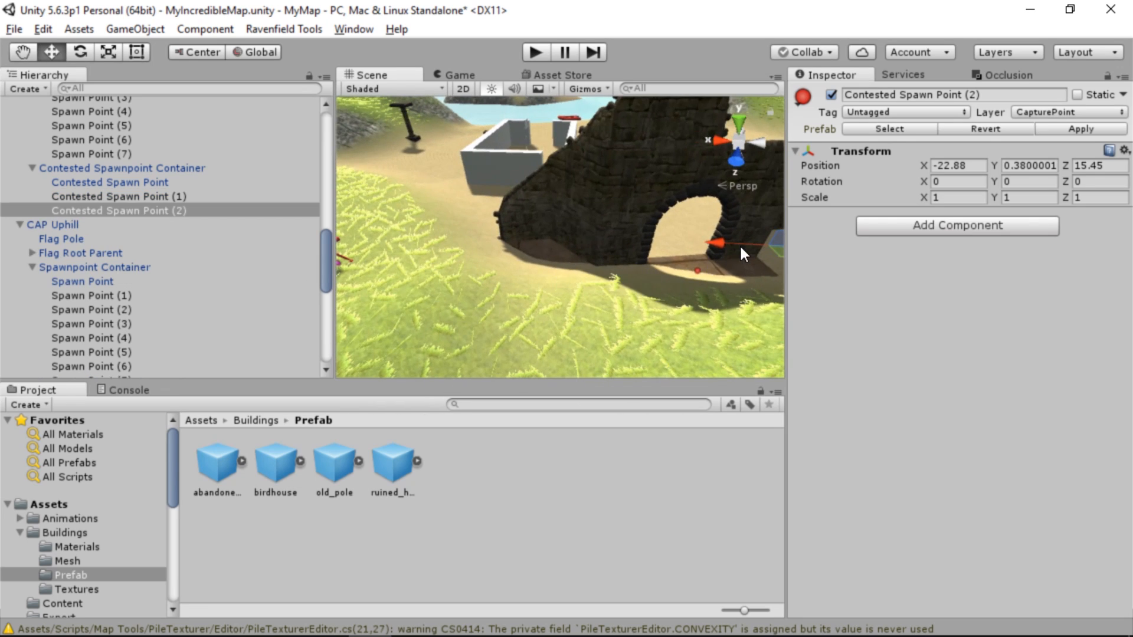
left_click_drag(724, 239, 547, 277)
left_click_drag(534, 223, 532, 188)
right_click_drag(556, 273, 354, 243)
key("w")
key("a")
left_click_drag(525, 144, 534, 205)
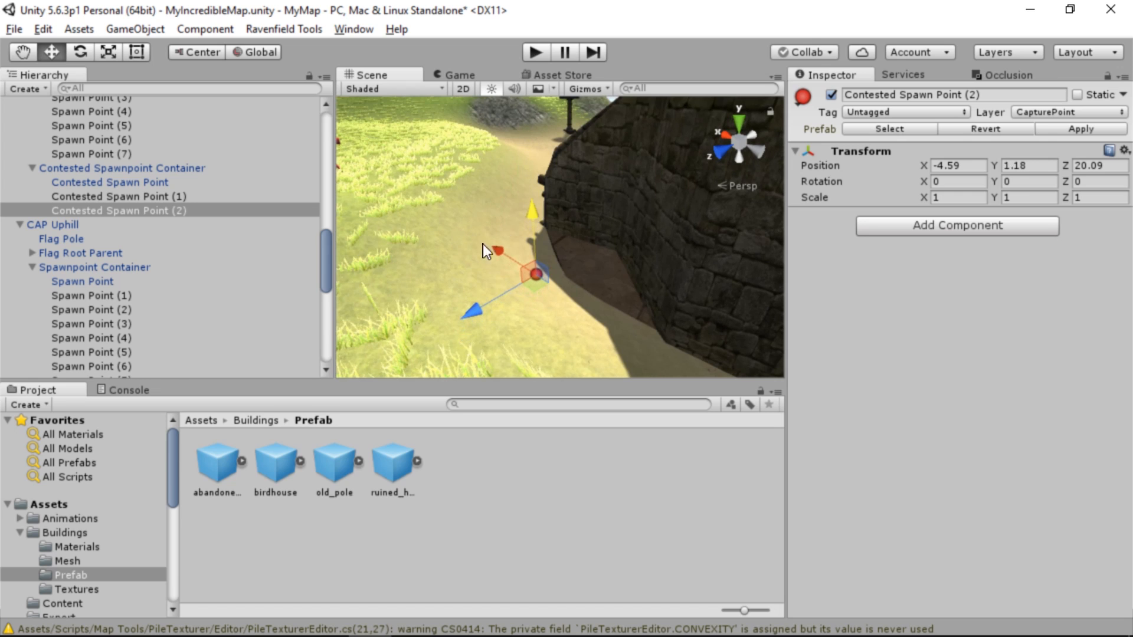
Duplicate the contested spawn point as (3) and move it across to the rocky slope near the standing pillar
key("s")
right_click_drag(482, 243, 710, 217)
key("ctrl+d")
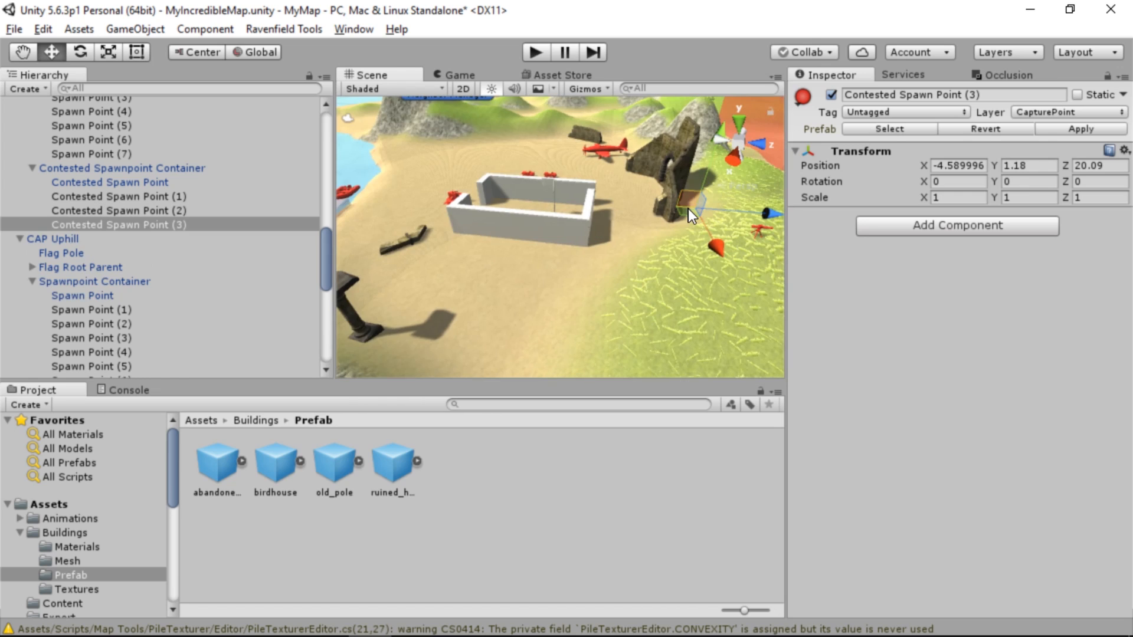
left_click_drag(688, 208, 392, 344)
right_click_drag(392, 344, 316, 328)
key("w")
key("s")
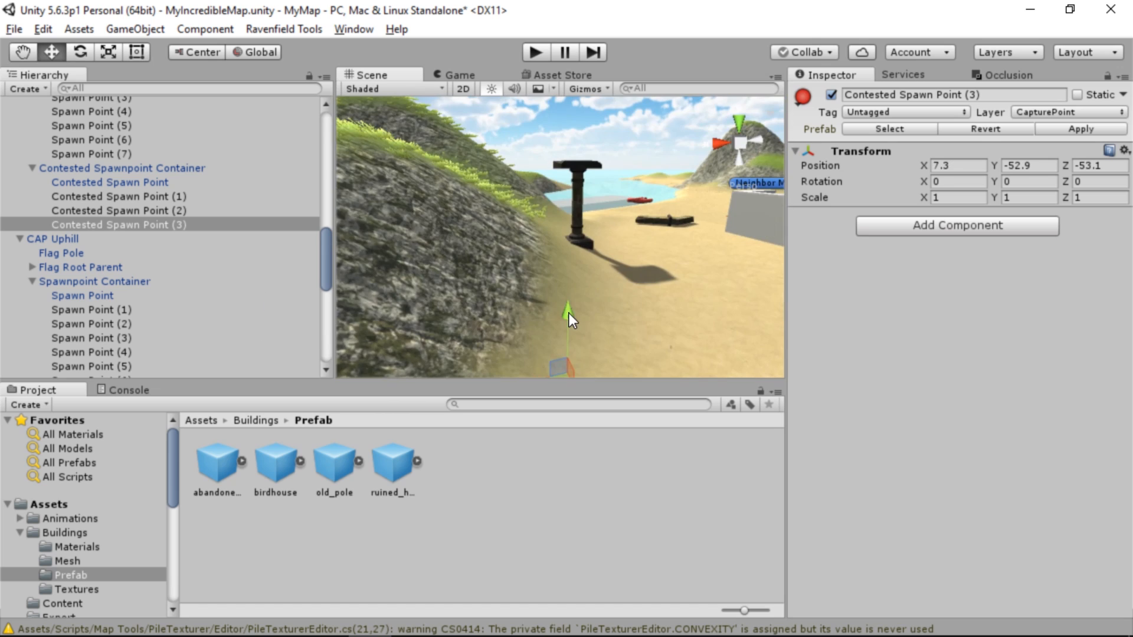
Raise Contested Spawn Point (3) to ground level by the standing pillar, at X 21.74, Y 0.6, Z -8.42
left_click_drag(569, 313, 554, 189)
key("w")
right_click_drag(623, 261, 621, 263)
left_click_drag(603, 247, 522, 319)
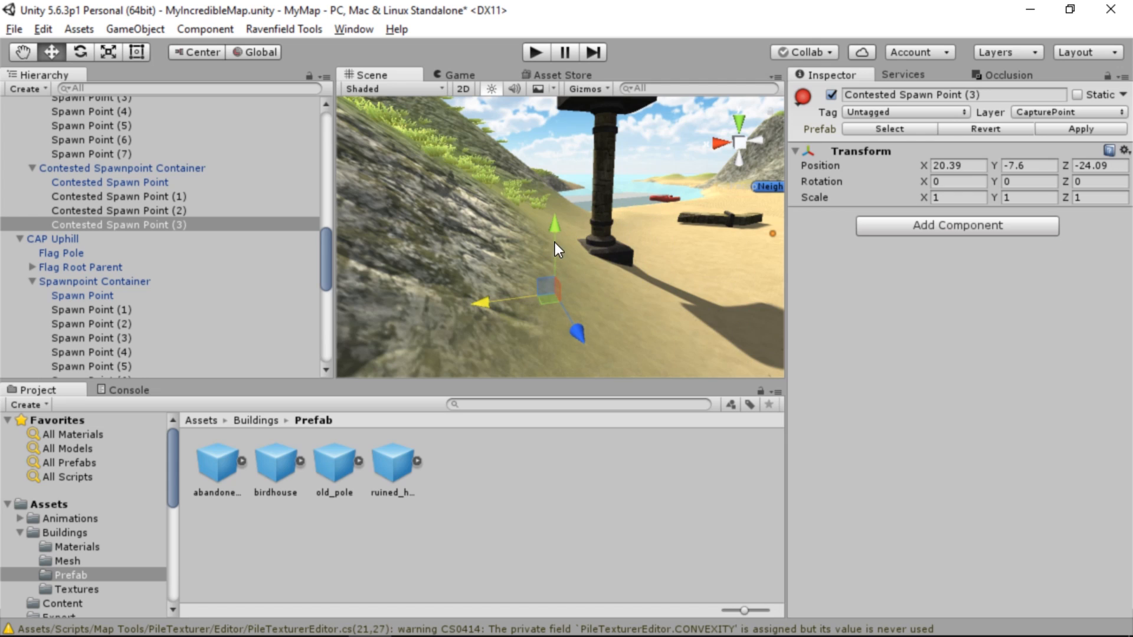
left_click_drag(555, 243, 585, 198)
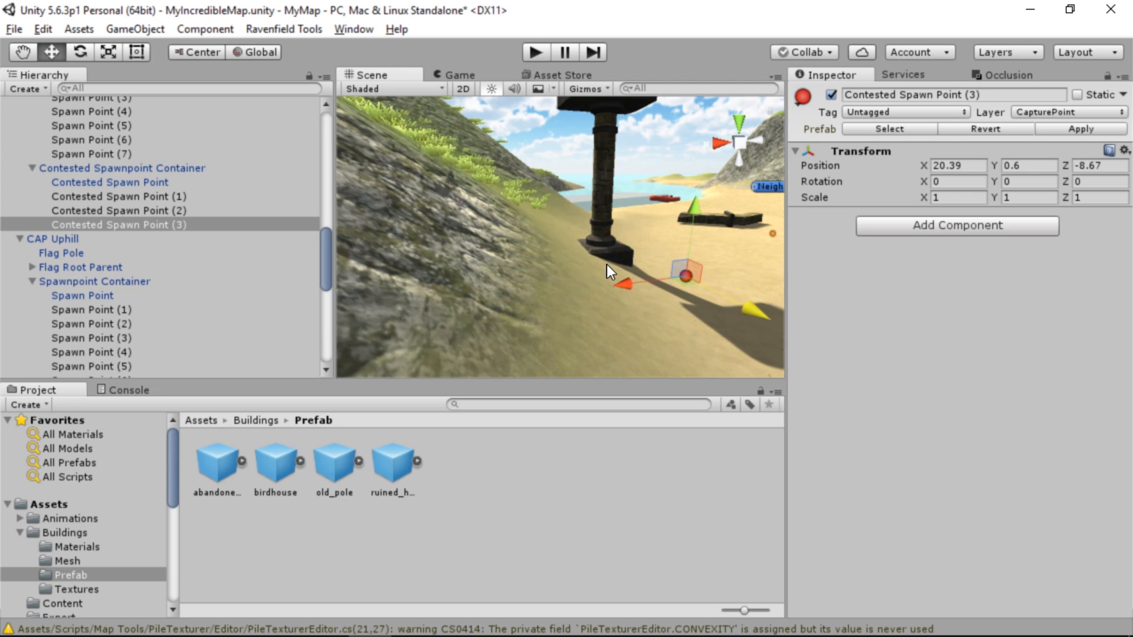
left_click_drag(626, 282, 594, 296)
right_click_drag(594, 296, 688, 236)
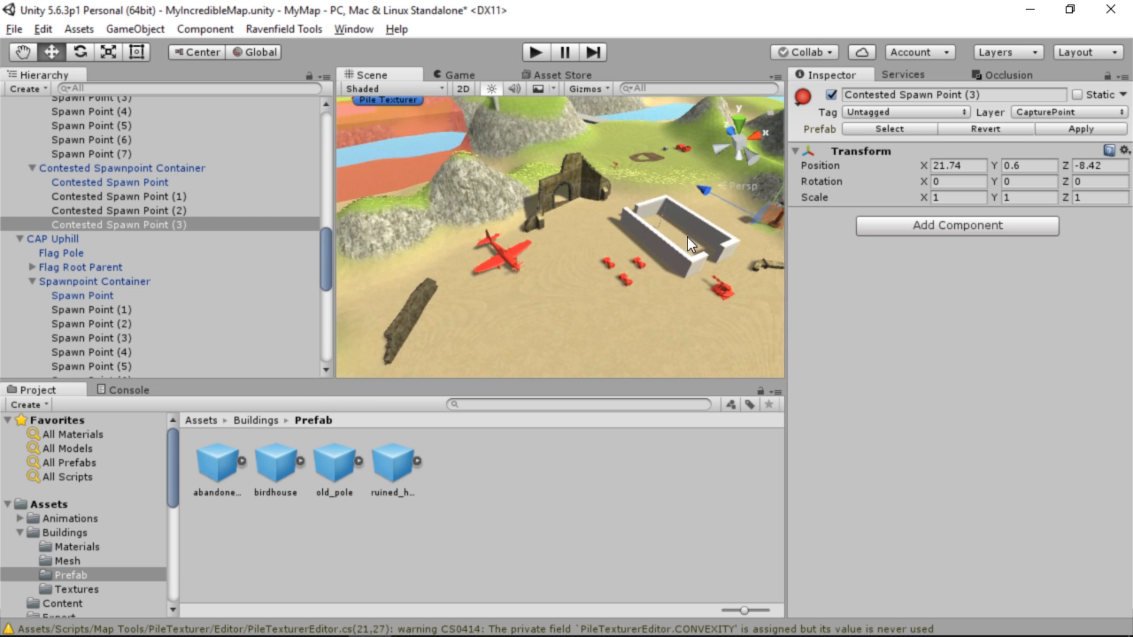
Add Contested Spawn Point (4) beside the long stone wall near the red plane, at X -42.7, Y 0.6, Z 0.7
key("ctrl+d")
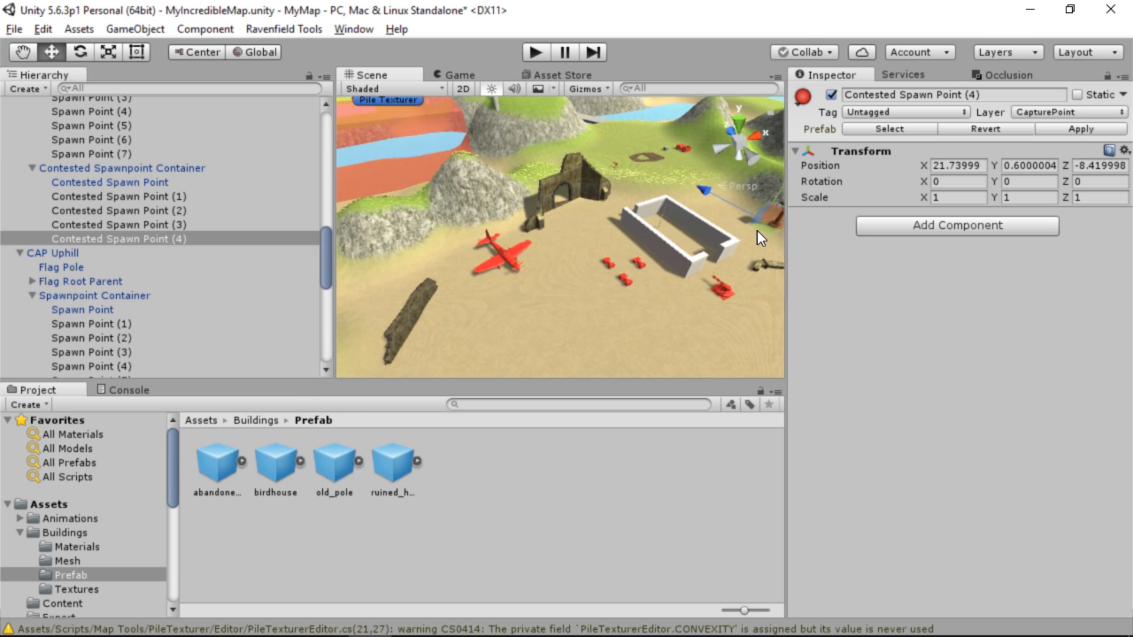
left_click_drag(433, 313, 455, 314)
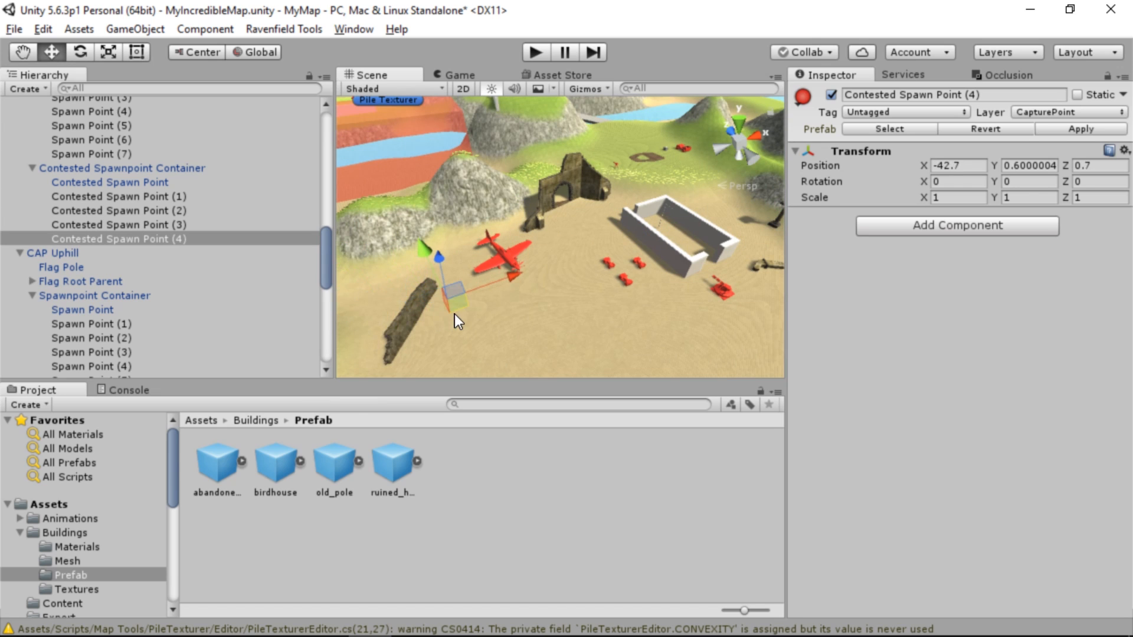
key("w")
right_click_drag(454, 314, 413, 235)
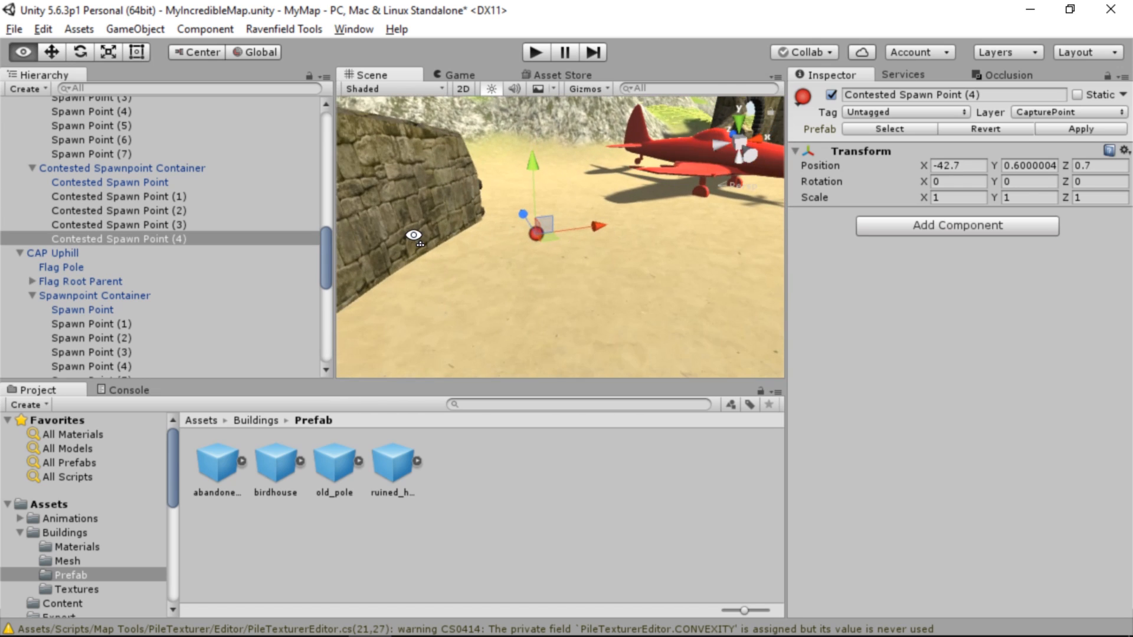
right_click_drag(532, 252, 562, 259)
key("d")
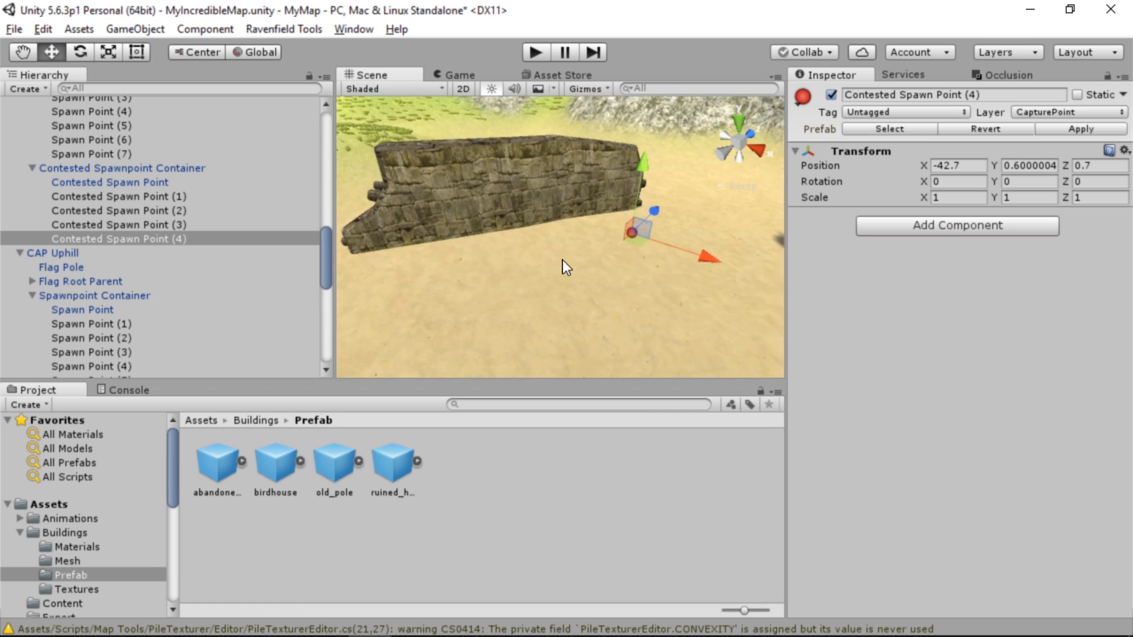
Add Contested Spawn Points (5) at X -46.07, Z -5.33 and (6) at X -44.17, Z -2.53 along the stone wall
key("ctrl+d")
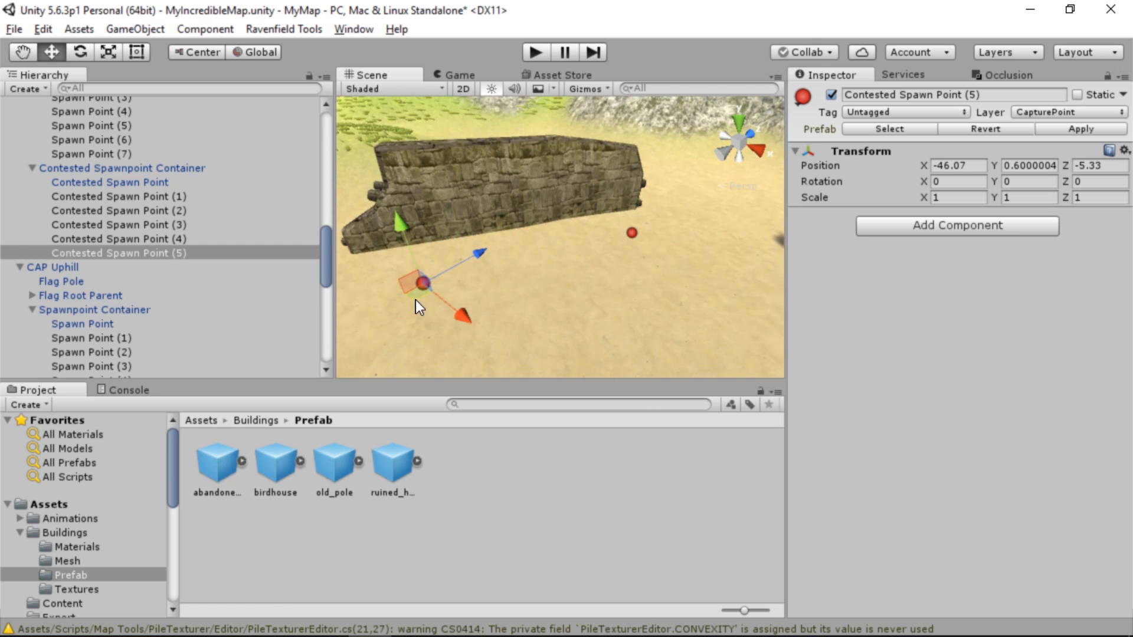
key("ctrl+d")
left_click_drag(423, 289, 546, 271)
right_click_drag(546, 272, 584, 276)
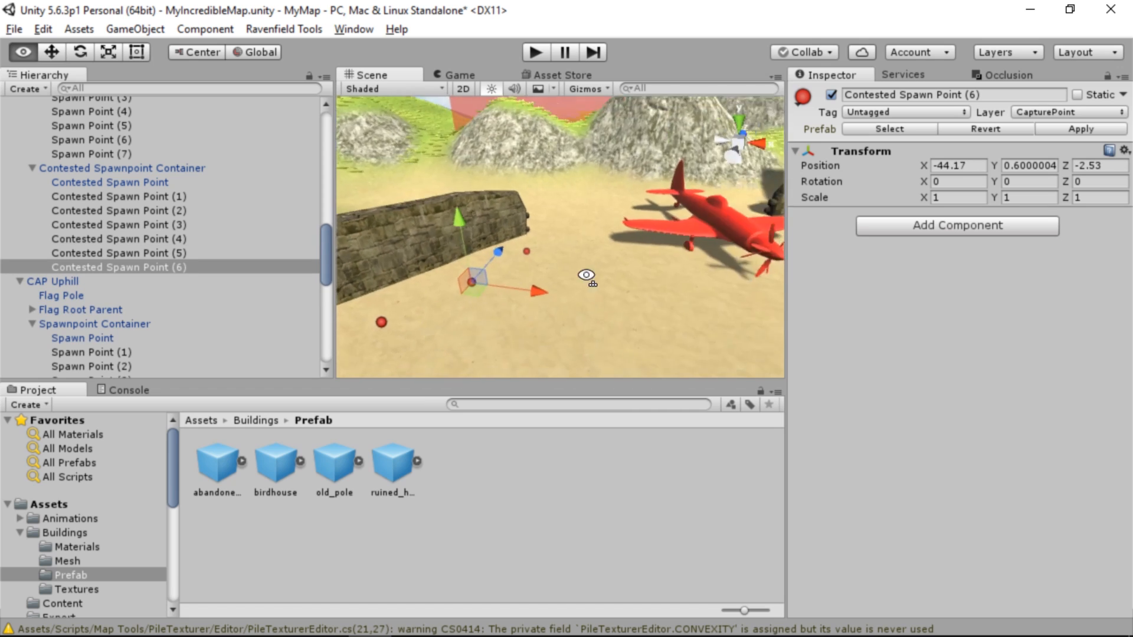
right_click_drag(596, 266, 654, 273)
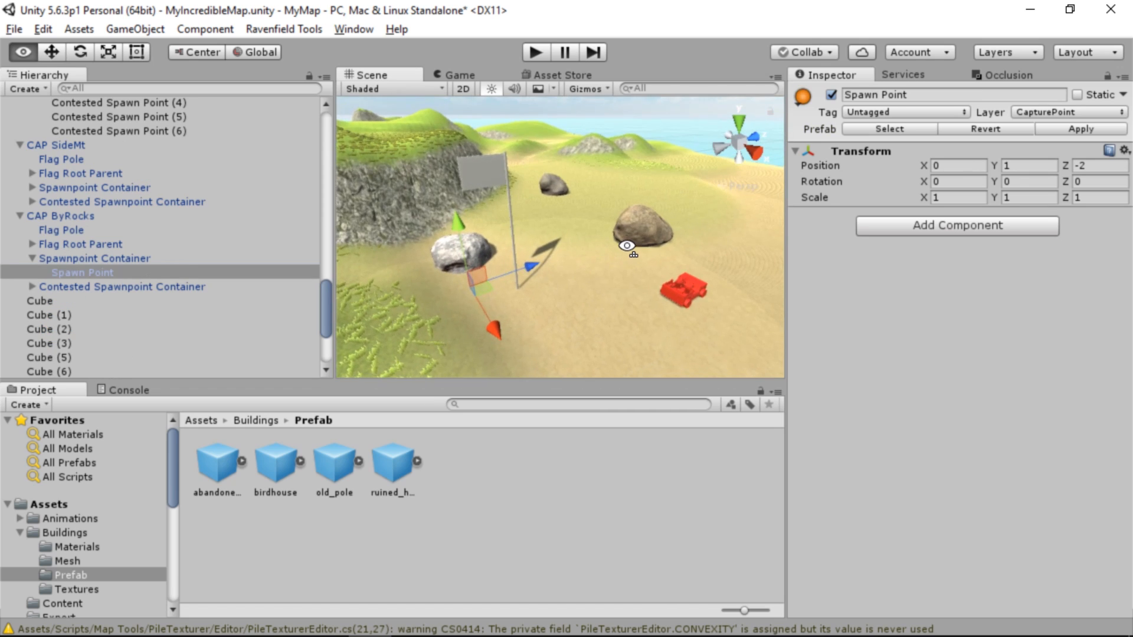
key("w")
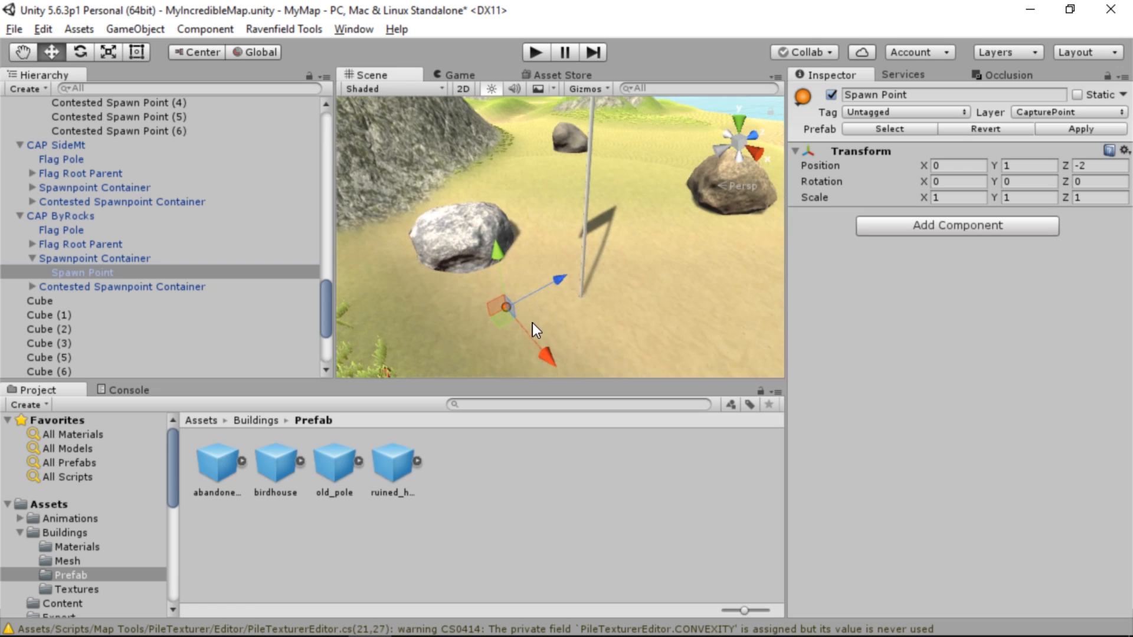
Duplicate CAP ByRocks' Spawn Point up to Spawn Point (3) and spread the copies around its flag pole and rocks
key("ctrl+d")
key("ctrl+d")
left_click_drag(406, 284, 582, 155)
right_click_drag(584, 95, 543, 247)
left_click_drag(543, 260, 543, 288)
right_click_drag(544, 288, 596, 260)
key("ctrl+d")
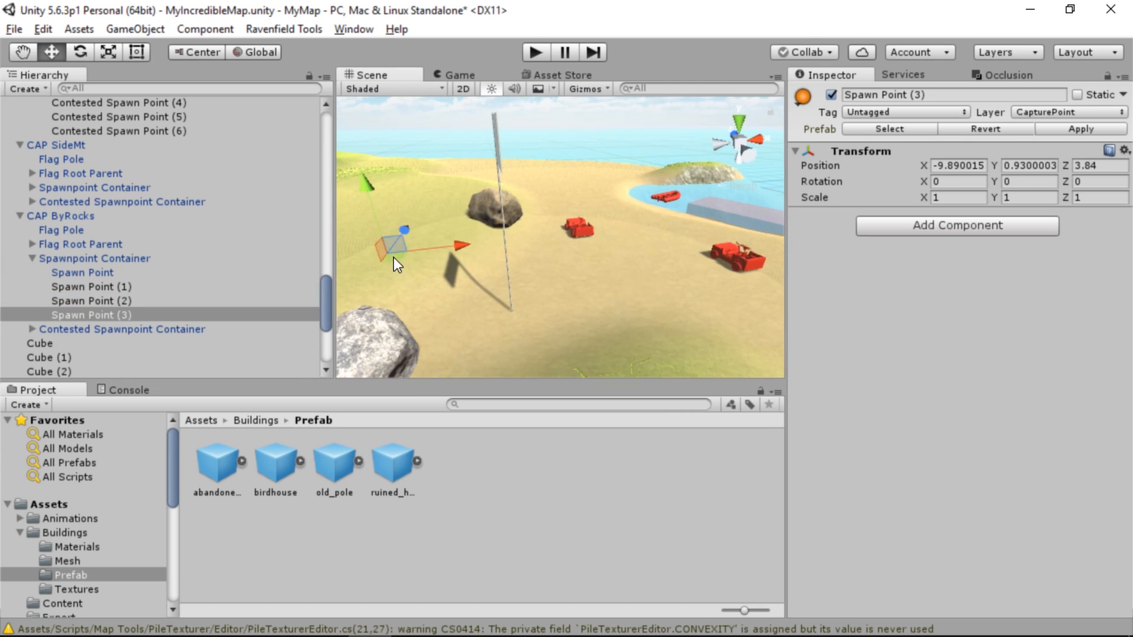
left_click_drag(395, 262, 650, 336)
Move CAP ByRocks' Contested Spawn Point to the large dark boulder at X -26.8, Z 11.41 and lower it to the ground
left_click(38, 328)
left_click(33, 329)
left_click(110, 343)
right_click_drag(567, 248, 986, 314)
left_click_drag(685, 278, 596, 236)
right_click_drag(596, 236, 642, 203)
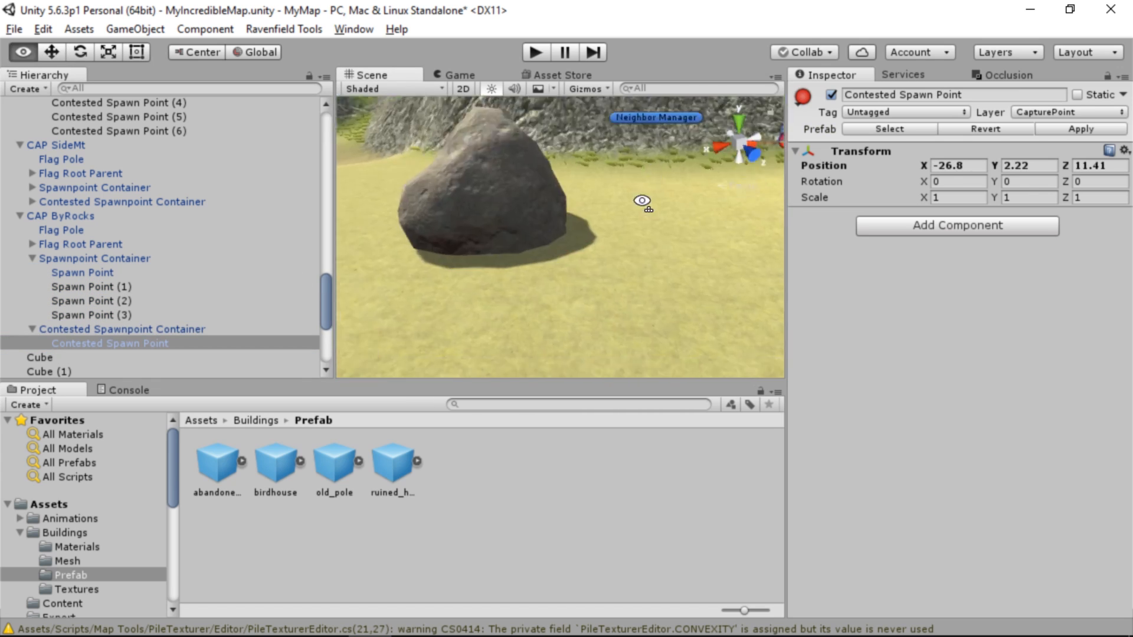
left_click_drag(513, 139, 512, 183)
Duplicate the ByRocks contested spawn point several times and place the copies at different spots around that capture point
key("ctrl+d")
key("ctrl+d")
left_click_drag(518, 263, 531, 236)
key("ctrl+d")
key("ctrl+d")
right_click_drag(531, 236, 550, 260)
key("ctrl+d")
left_click_drag(558, 266, 523, 268)
left_click_drag(519, 207, 518, 220)
left_click(449, 241)
left_click_drag(440, 177, 440, 187)
right_click_drag(440, 187, 614, 248)
Place a Landing Zone prefab from Map Elements on the bare shoreline near X 75.79, Z 160.79, rotated -104.41 on Y
left_click(56, 104)
right_click_drag(614, 247, 791, 286)
left_click(578, 307)
left_click(54, 506)
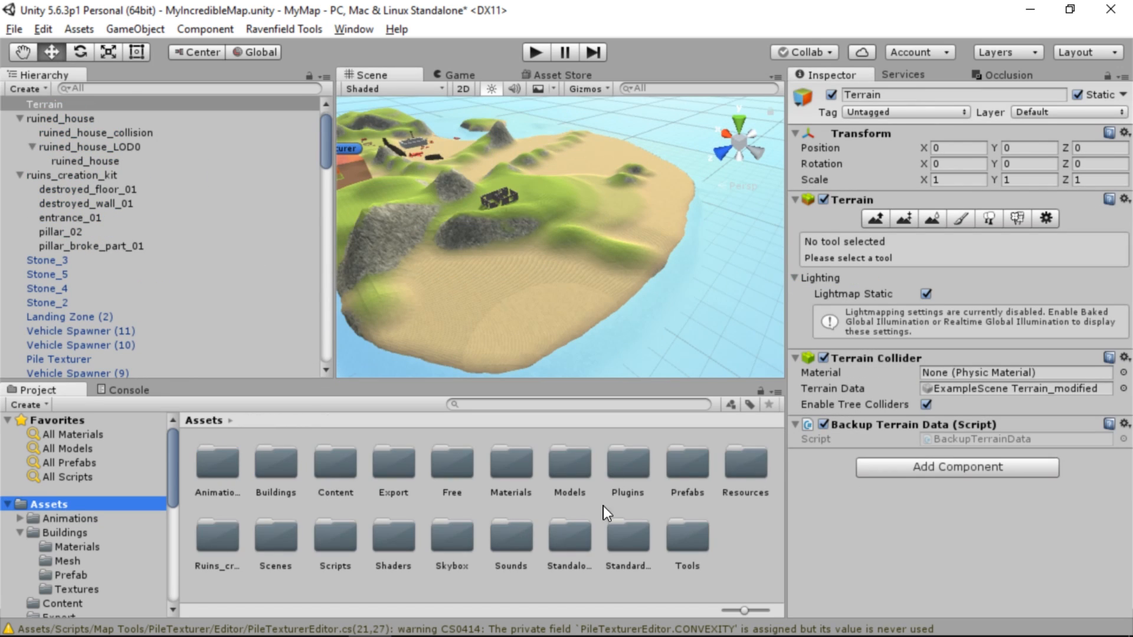
double_click(693, 470)
double_click(217, 463)
left_click_drag(393, 464, 635, 295)
right_click_drag(635, 295, 531, 248)
left_click_drag(410, 254, 445, 254)
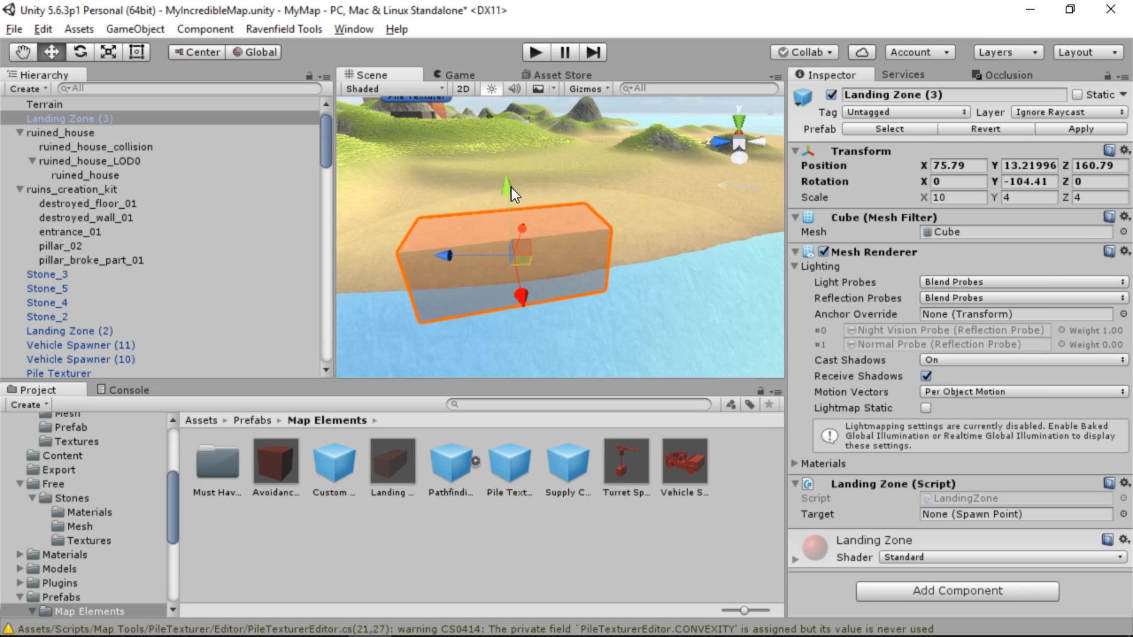
Fit Landing Zone (3) to the shore at X 78.2, Y 10.28, Z 161.6 with X scale about 25.9, and assign its target spawn point
left_click_drag(522, 190, 523, 232)
right_click_drag(523, 232, 496, 221)
left_click(108, 52)
left_click_drag(483, 291, 362, 324)
right_click_drag(394, 316, 460, 348)
left_click(51, 52)
left_click_drag(578, 247, 559, 243)
right_click_drag(560, 243, 672, 207)
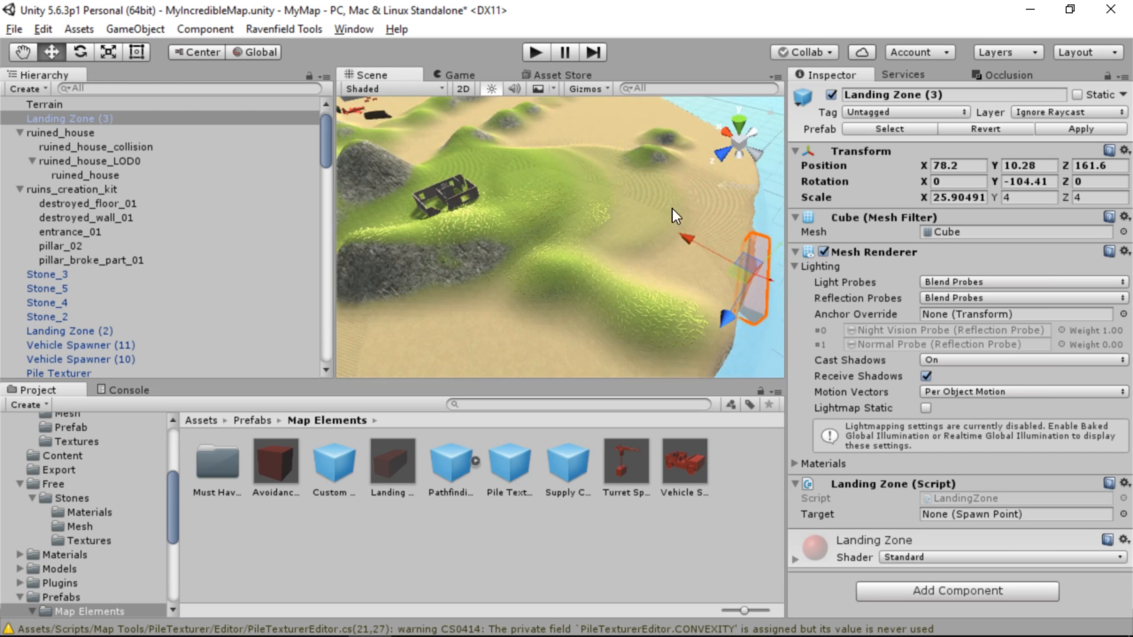
left_click(1124, 514)
double_click(544, 321)
Duplicate the selected map element and adjust the copy's position and rotation
scroll(544, 321, "down", 5)
key("ctrl+d")
left_click_drag(688, 222, 511, 274)
key("e")
key("r")
key("e")
key("w")
right_click_drag(511, 274, 571, 387)
left_click(531, 277)
left_click(593, 259)
Spread CAP SideMt's Spawn Point and six duplicates through the ruined house, with Spawn Point (6) at X -0.49, Y 2.09, Z 3.65
right_click_drag(593, 259, 552, 329)
scroll(118, 253, "down", 6)
left_click(20, 160)
left_click(33, 202)
left_click(82, 216)
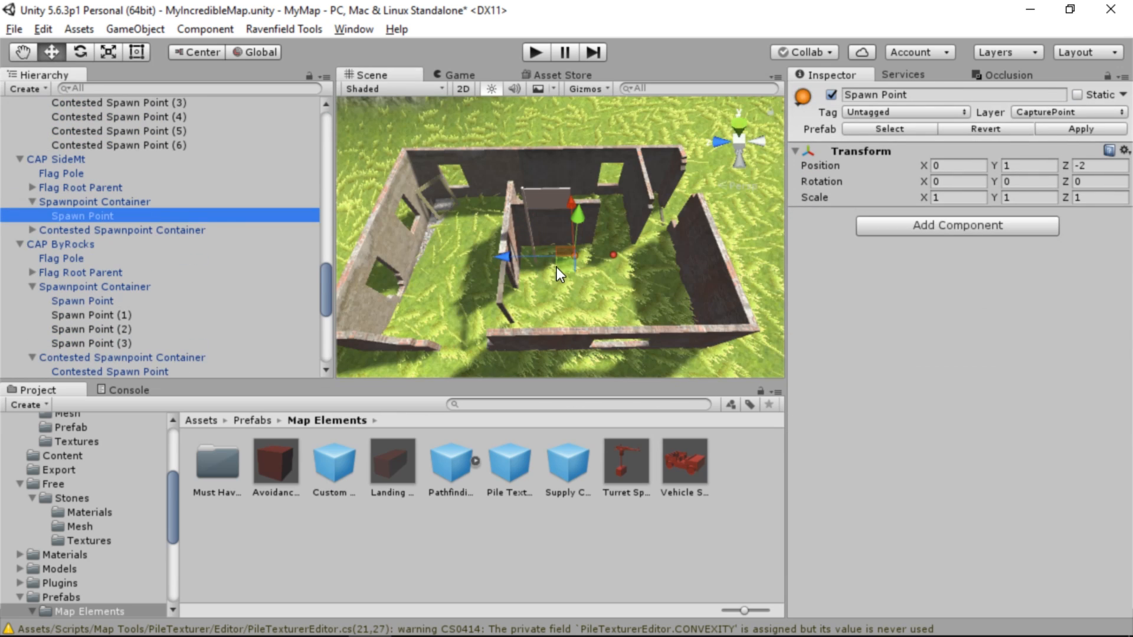
left_click_drag(556, 267, 447, 264)
key("ctrl+d")
key("ctrl+d")
key("ctrl+d")
key("ctrl+d")
key("ctrl+d")
key("ctrl+d")
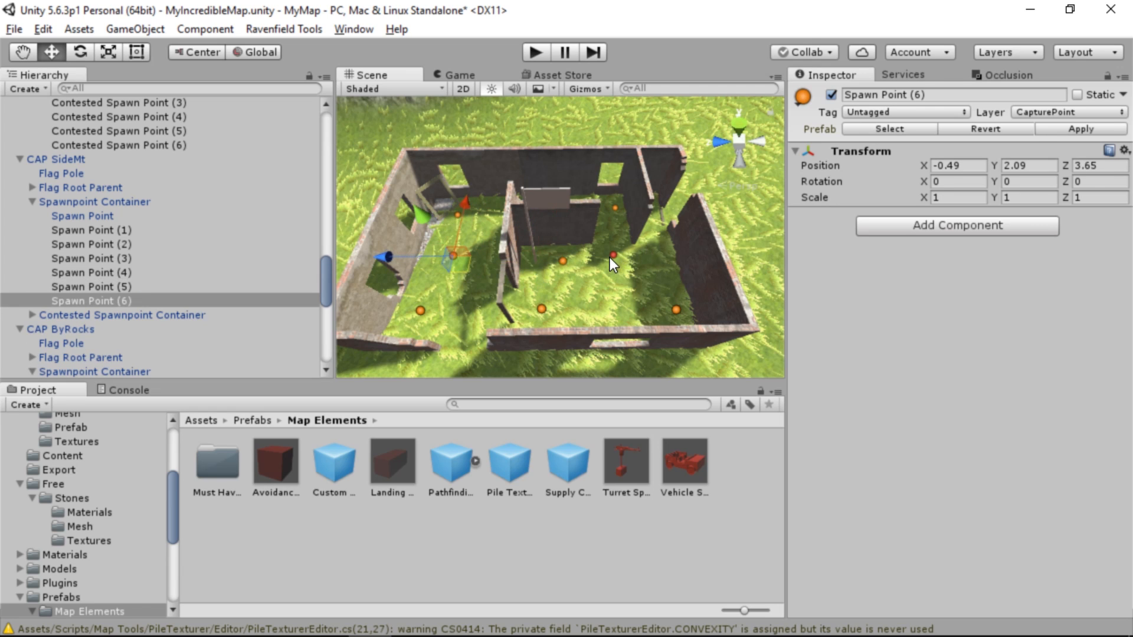
Move CAP SideMt's Contested Spawn Point outside the ruined house's wall, to X -7.06, Y 1, Z -4.76
left_click(612, 255)
left_click(617, 254)
left_click(617, 256)
left_click(614, 256)
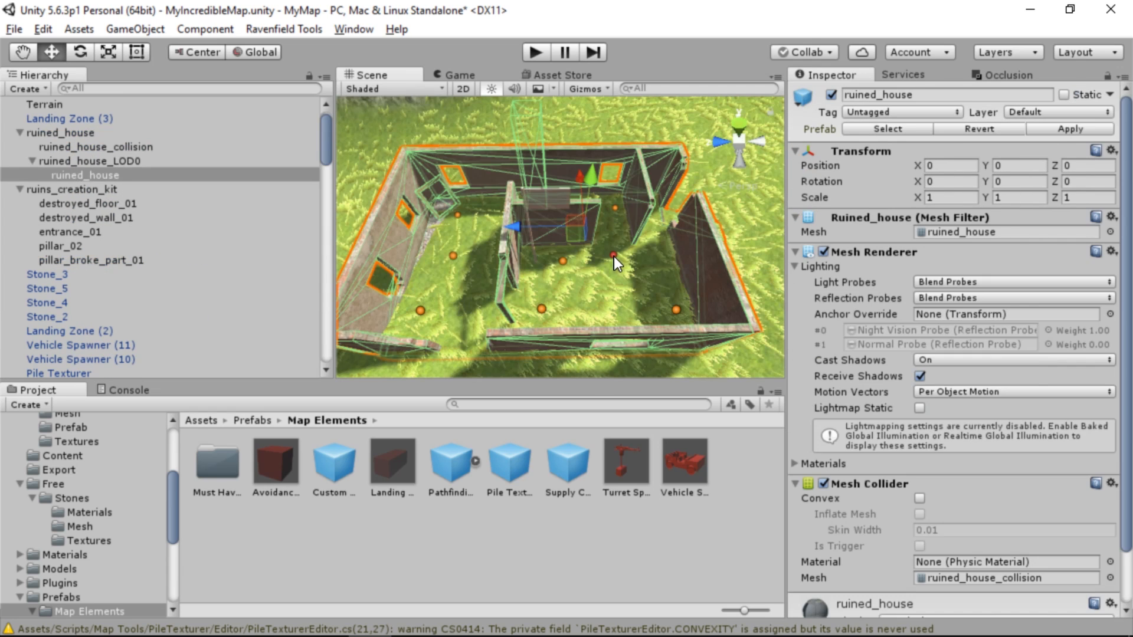
left_click(614, 256)
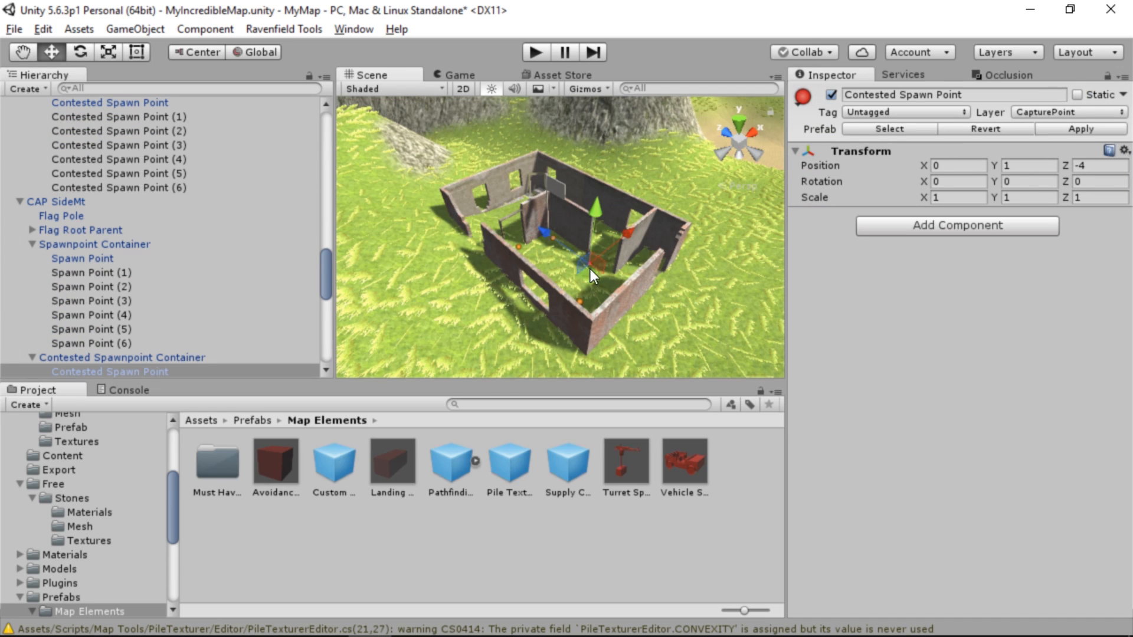
left_click_drag(590, 269, 505, 360)
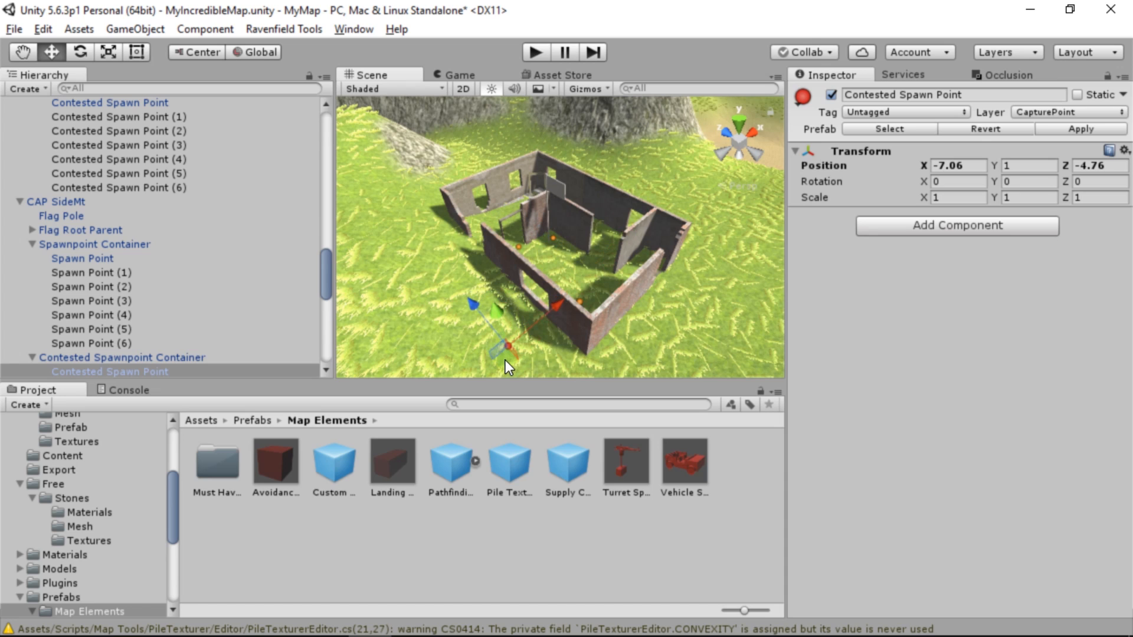
Move CAP SideMt's Contested Spawn Point farther out from the ruined house, to about X -10.26, Z -7.3, lowering it to ground level
left_click_drag(494, 319, 497, 283)
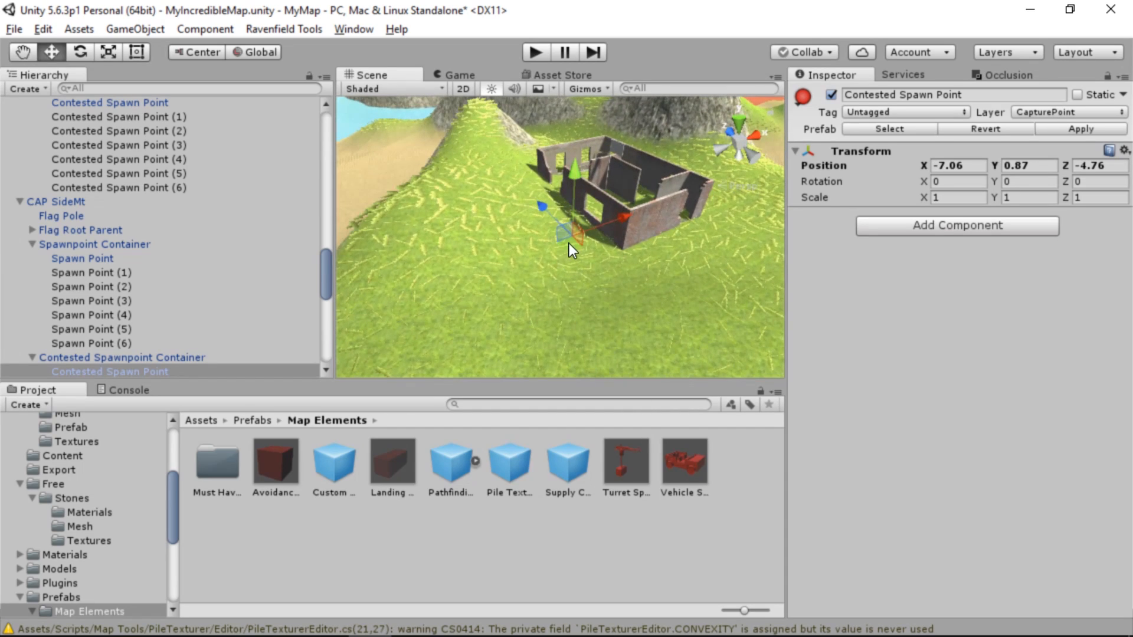
left_click_drag(569, 243, 528, 299)
scroll(551, 218, "up", 4)
mouse_move(555, 259)
middle_mouse_down()
mouse_move(567, 267)
mouse_move(539, 274)
middle_mouse_up()
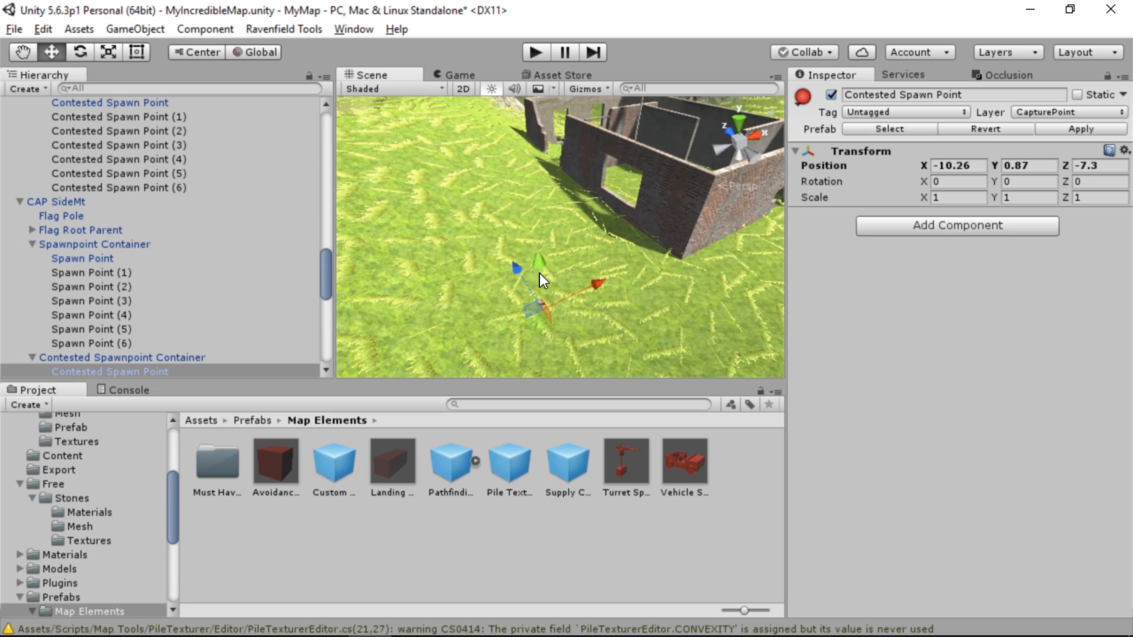
left_click_drag(539, 274, 536, 266)
Try the Stones material on Cube (3), the long white wall at CAP ByRocks
right_click_drag(378, 206, 281, 250)
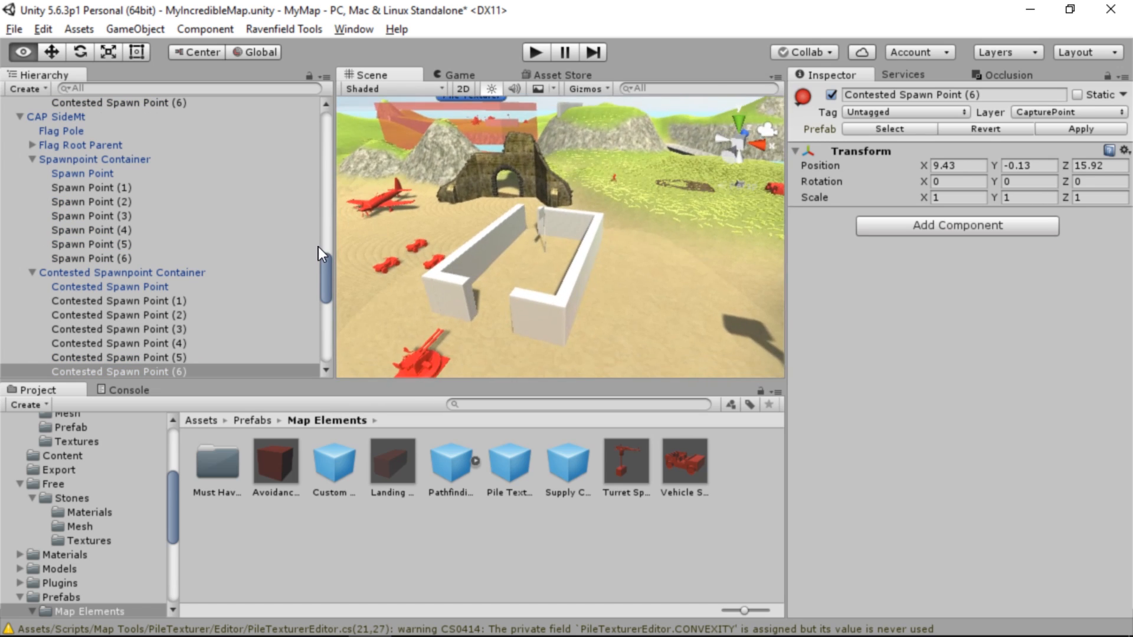
left_click(511, 241)
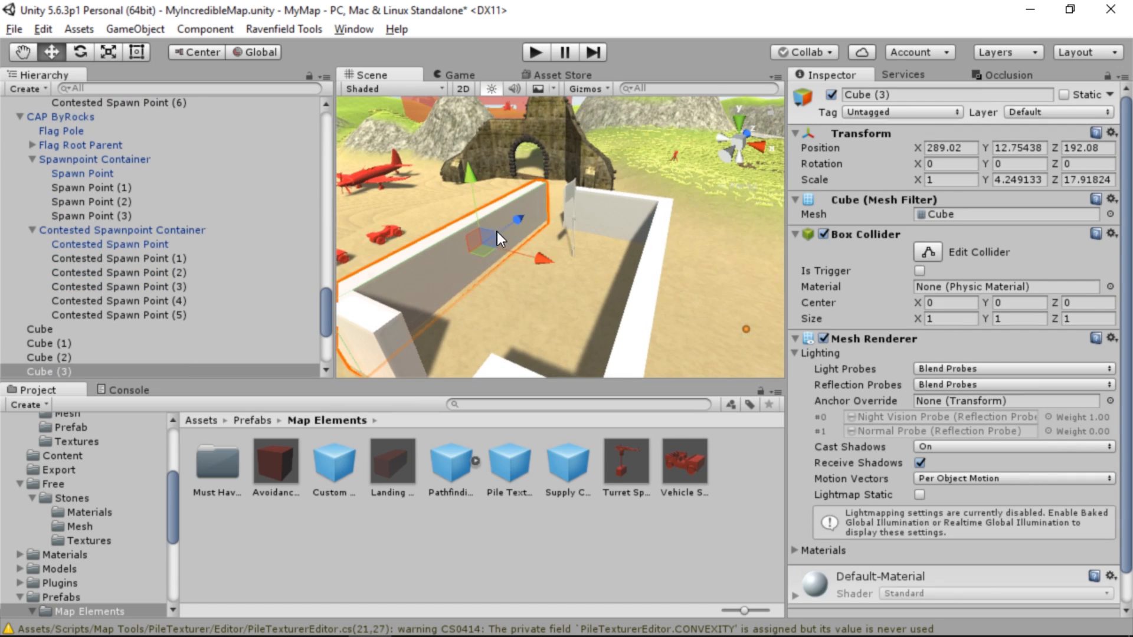
right_click_drag(575, 216, 630, 247)
left_click(89, 512)
left_click_drag(217, 460, 415, 265)
key("ctrl+z")
Apply a dark stone material from the Ruins_creation_kit materials to the white cube walls around CAP ByRocks
scroll(130, 479, "down", 5)
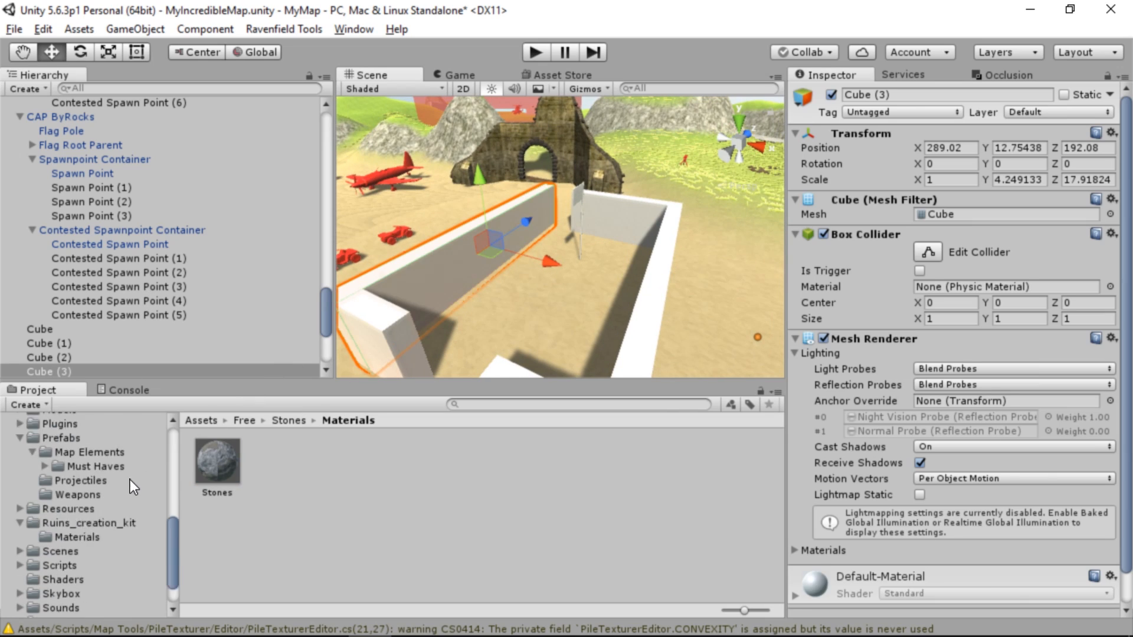
left_click(91, 494)
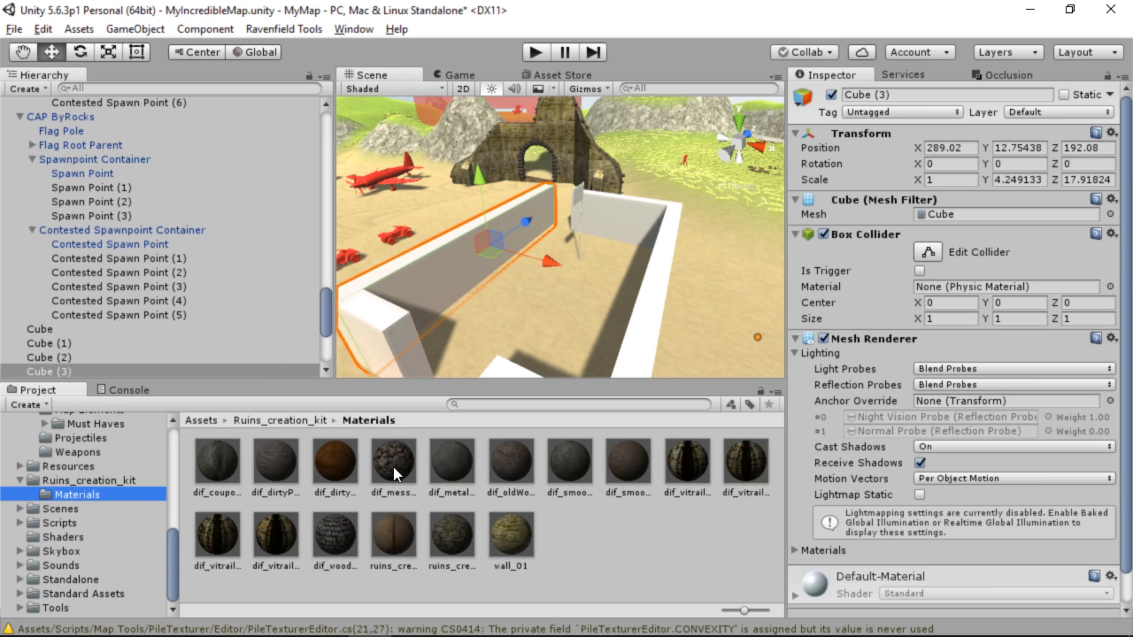
left_click_drag(420, 336, 303, 233)
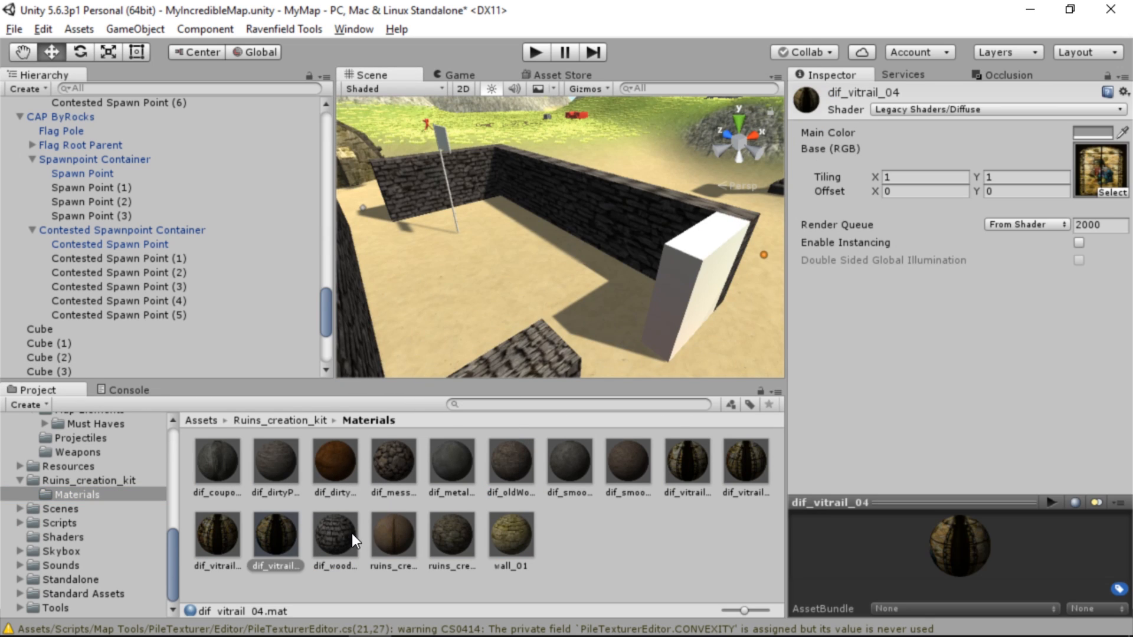
left_click_drag(613, 317, 692, 287)
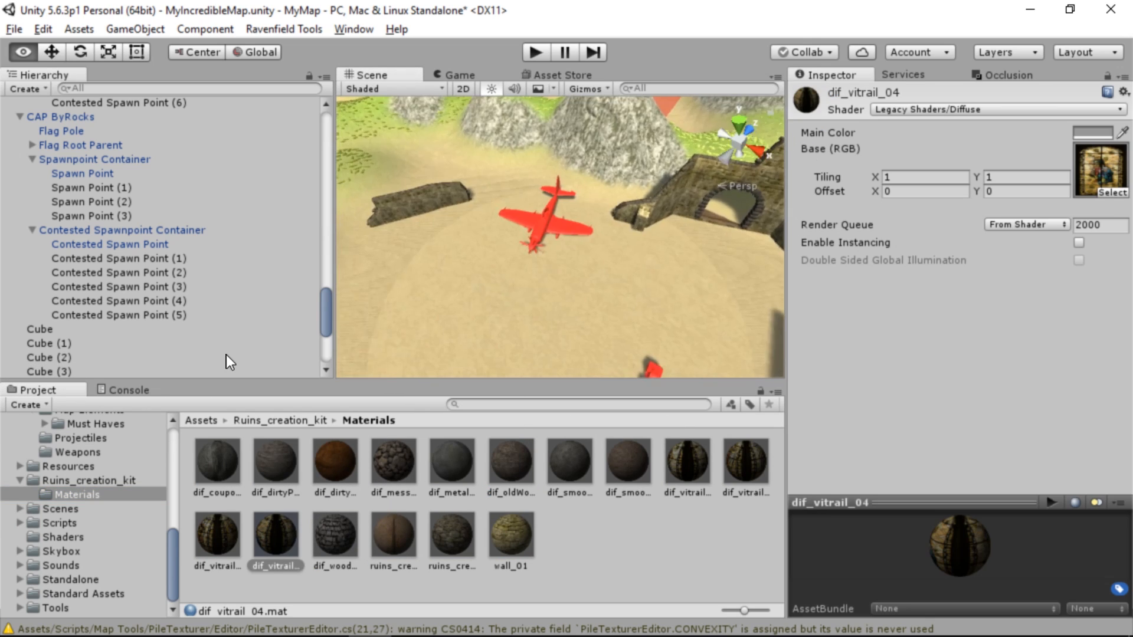
right_click_drag(226, 355, 419, 314)
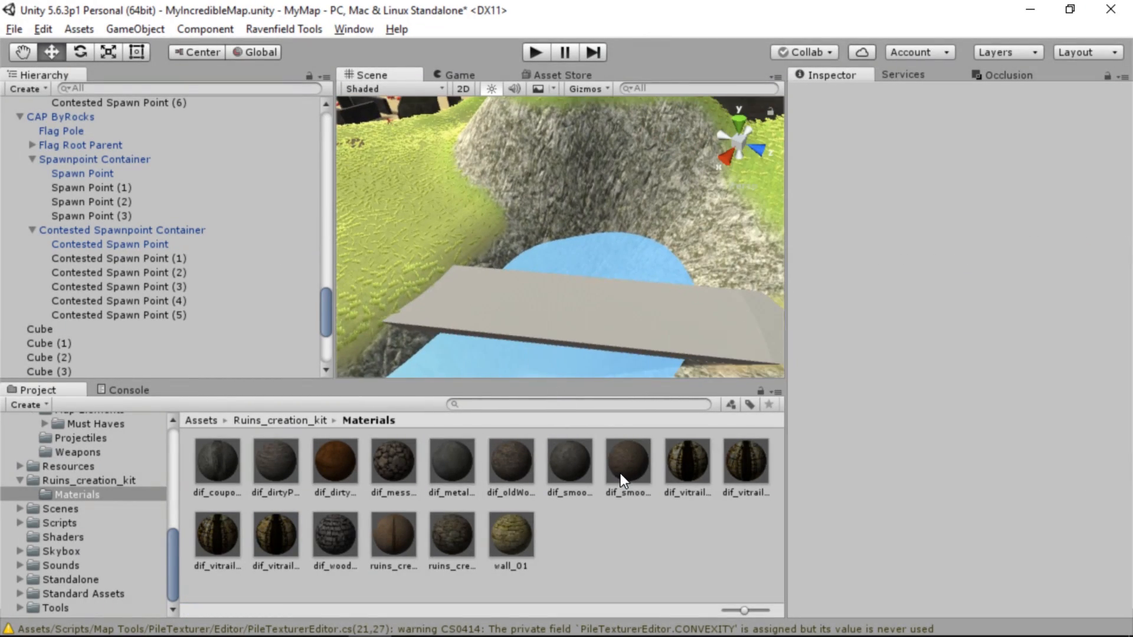
Raise a tall, steep ridge in the terrain beside the ruined house with brush size 11 and opacity 36
left_click_drag(621, 479, 607, 359)
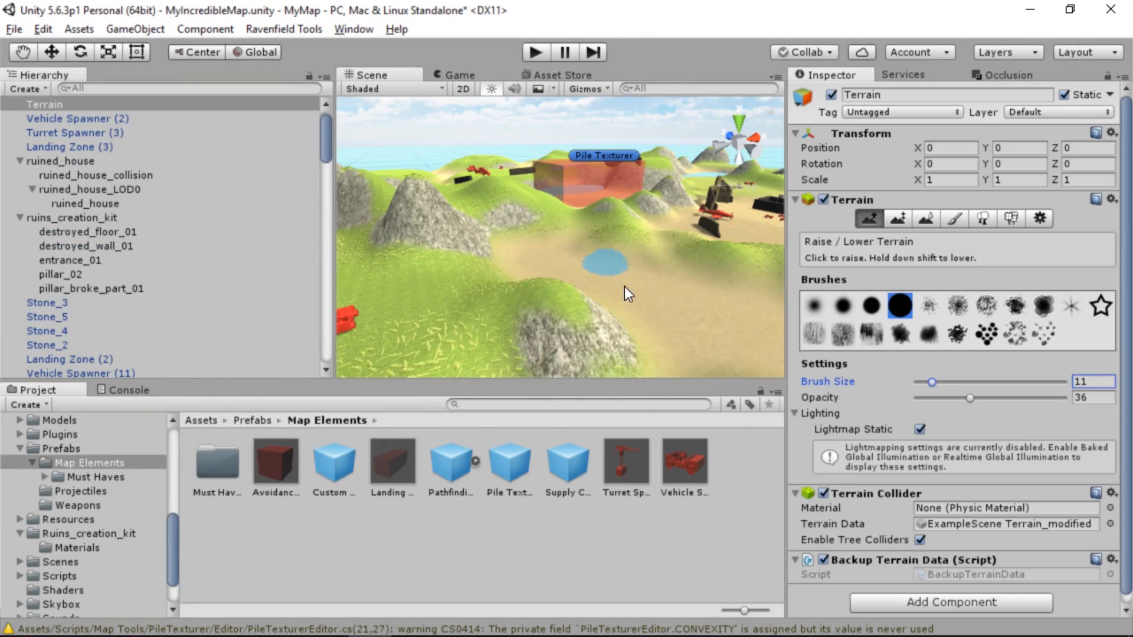
right_click_drag(624, 291, 745, 351)
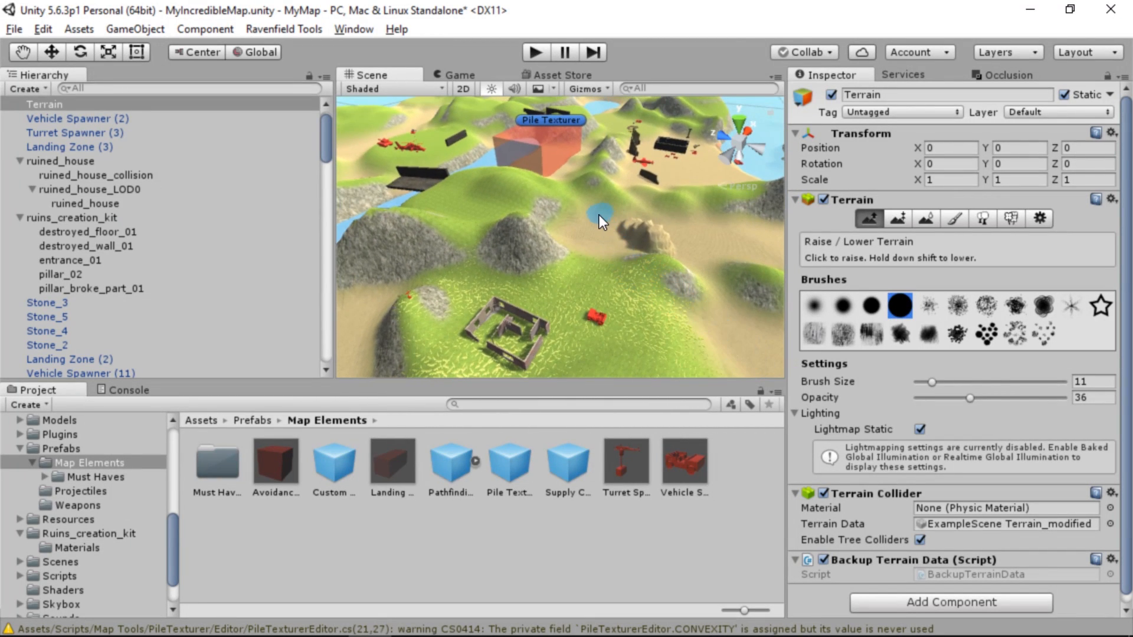
mouse_move(599, 216)
left_mouse_down()
mouse_move(606, 204)
mouse_move(680, 242)
mouse_move(682, 230)
mouse_move(713, 296)
mouse_move(715, 255)
left_mouse_up()
right_click_drag(653, 253, 579, 253)
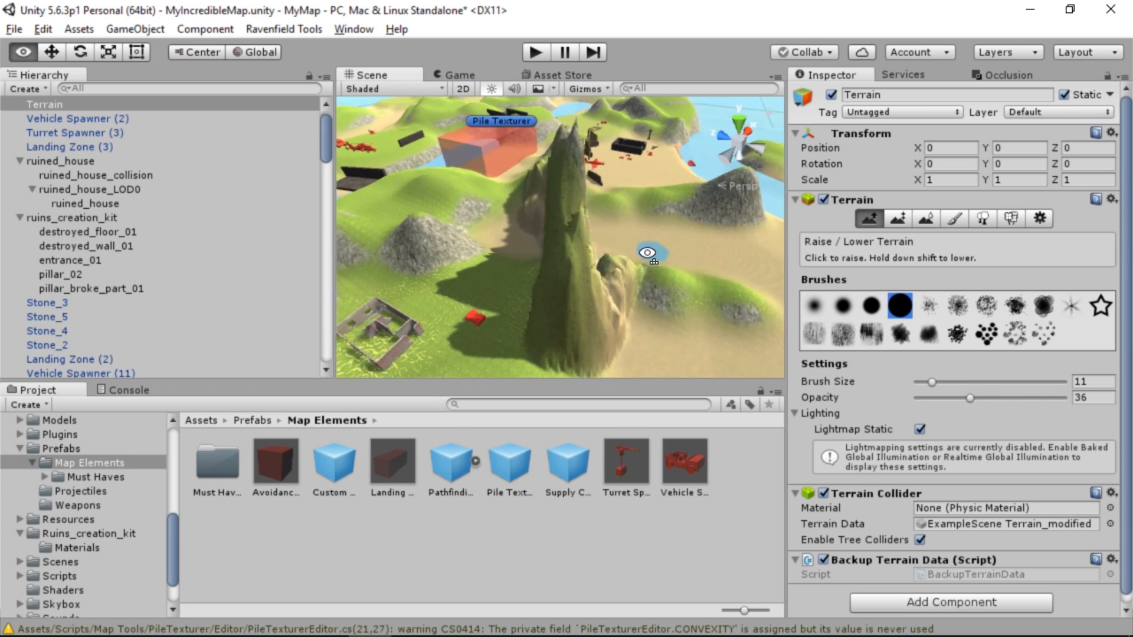
Smooth the jagged peaks and slopes of the new ridge with the Smooth Height brush
left_click(926, 219)
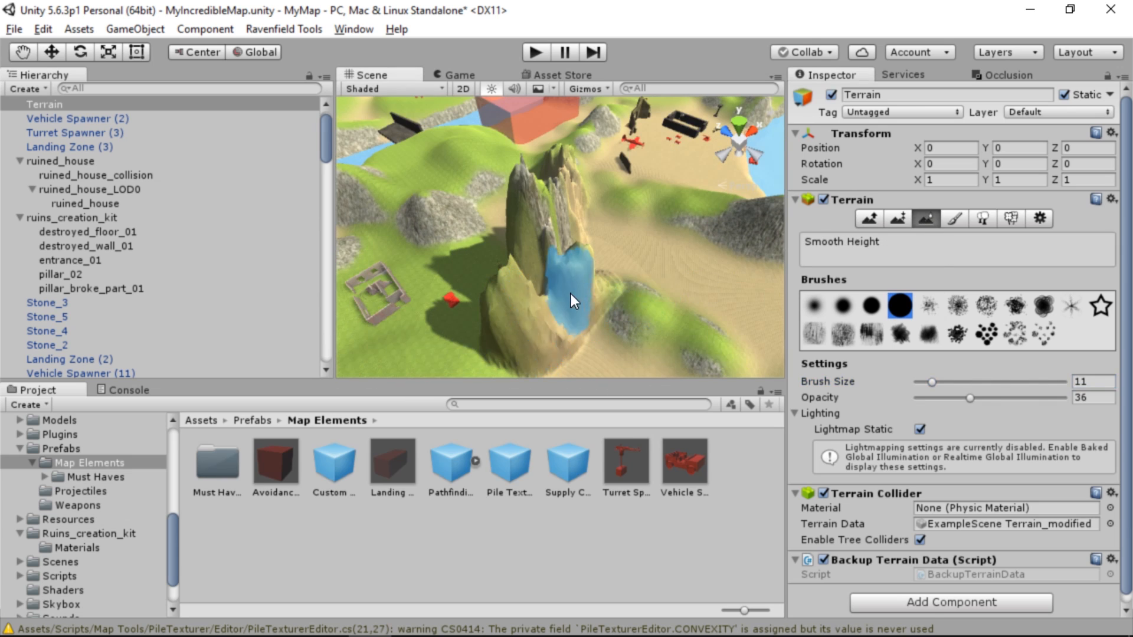
left_click_drag(534, 300, 606, 278)
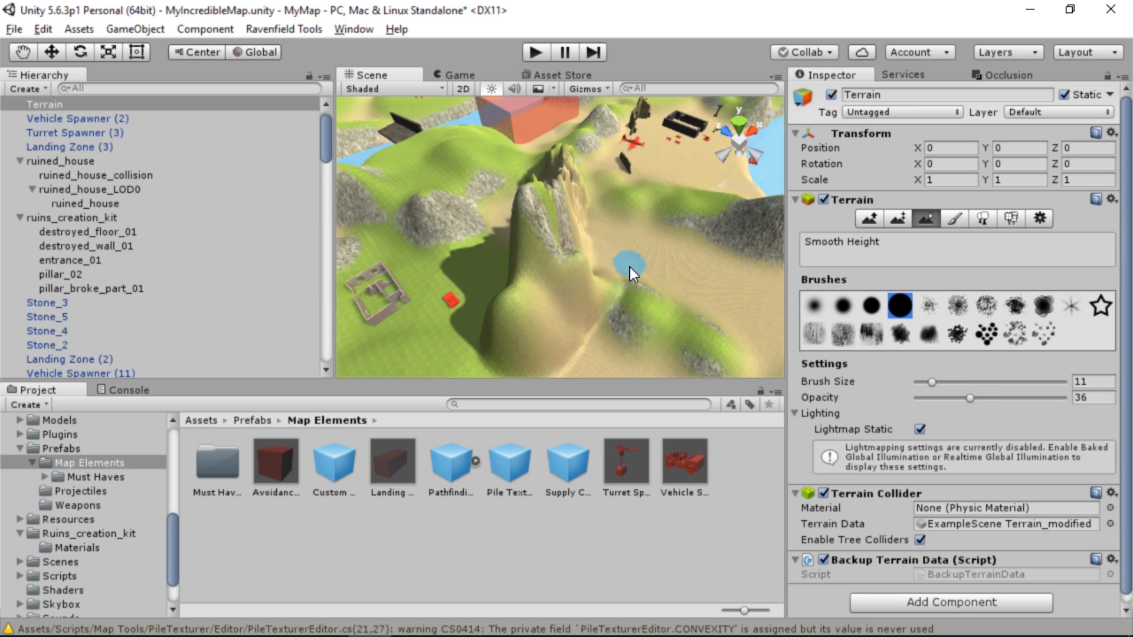
left_click_drag(540, 290, 783, 292, "alt")
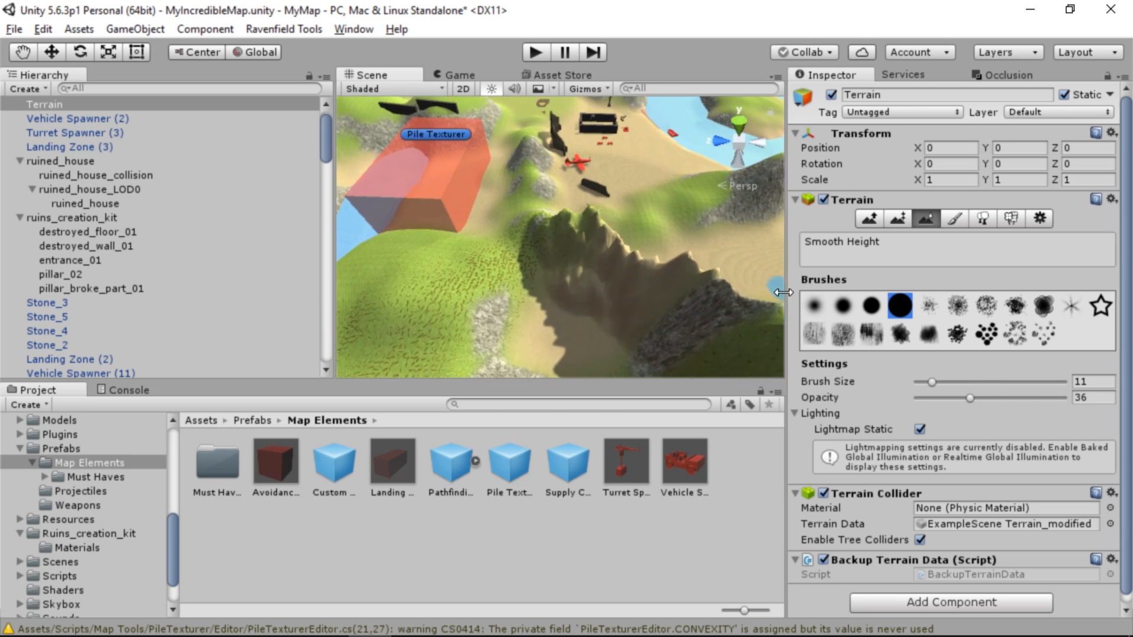
mouse_move(696, 315)
left_mouse_down()
mouse_move(723, 296)
mouse_move(583, 241)
mouse_move(589, 227)
mouse_move(826, 203)
mouse_move(812, 200)
left_mouse_up()
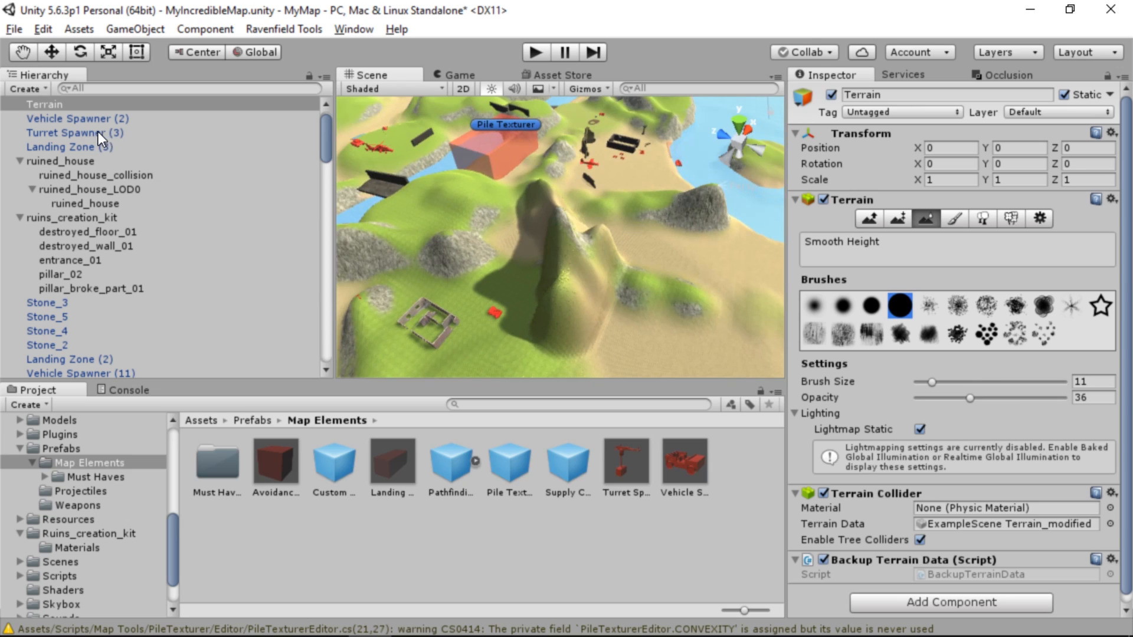
Reorder the Pile Texturer to sit directly below Terrain in the hierarchy and apply its texture to the reshaped terrain
scroll(98, 135, "up", 1)
scroll(77, 190, "down", 4)
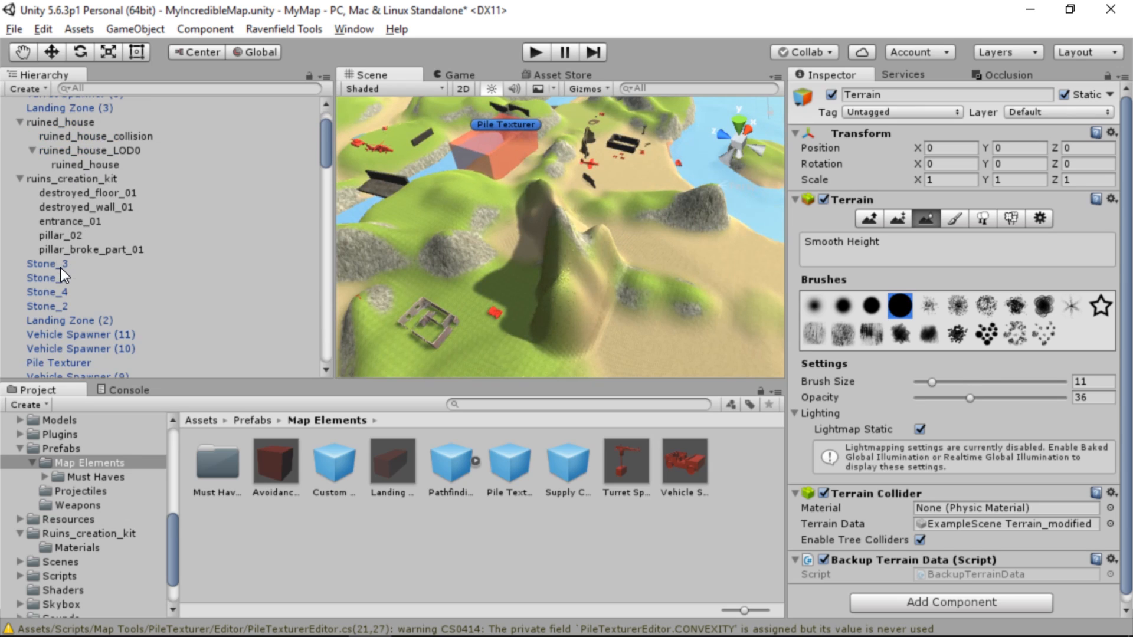
left_click(63, 296)
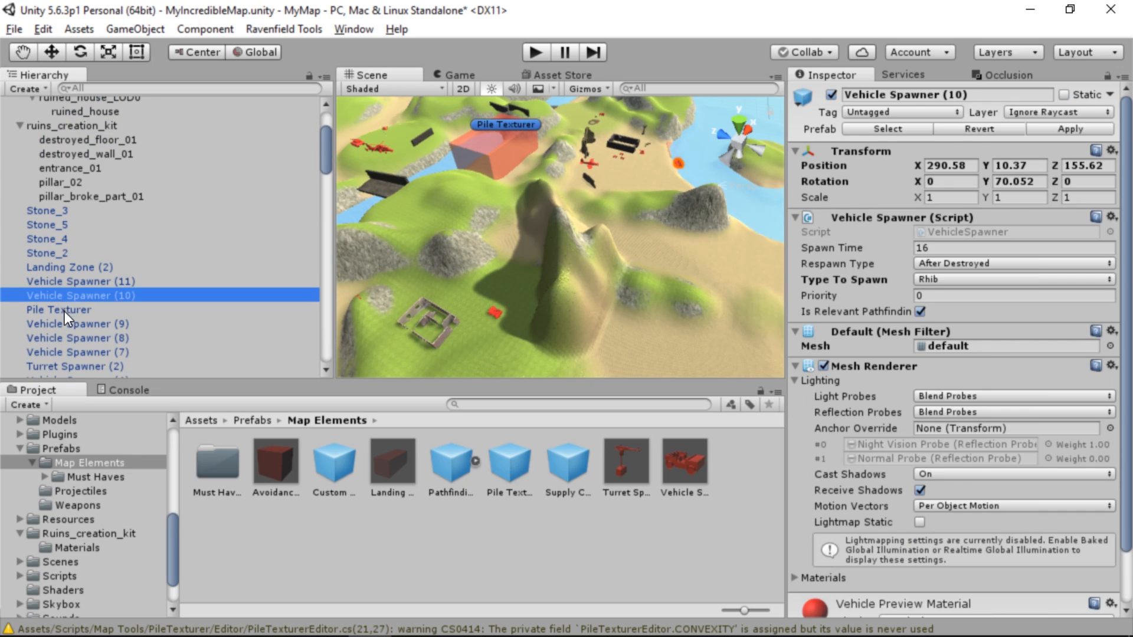
left_click(63, 310)
scroll(82, 310, "up", 4)
scroll(79, 349, "down", 2)
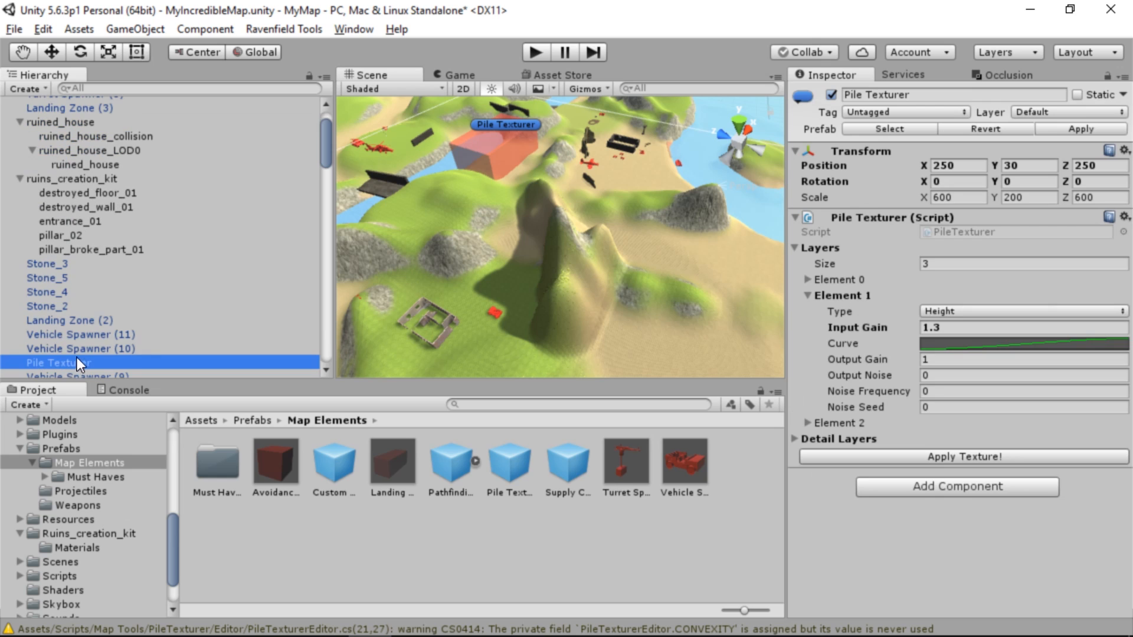
left_click_drag(77, 357, 118, 125)
left_click(930, 461)
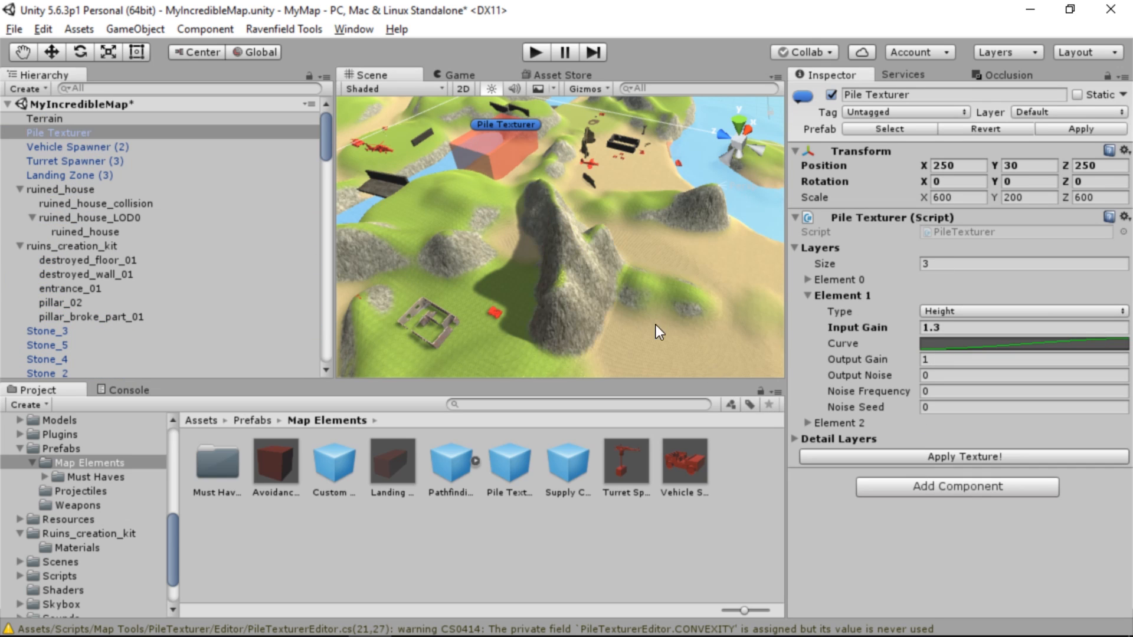
right_click_drag(659, 332, 672, 197)
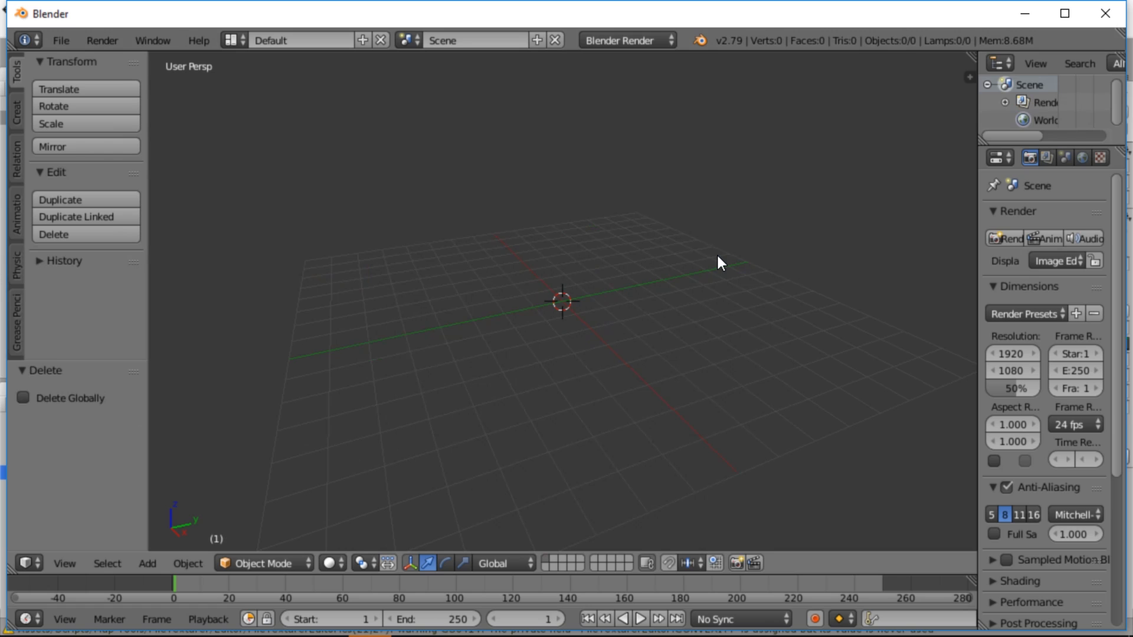
Switch to Blender and maximise its window on the empty scene
double_click(731, 14)
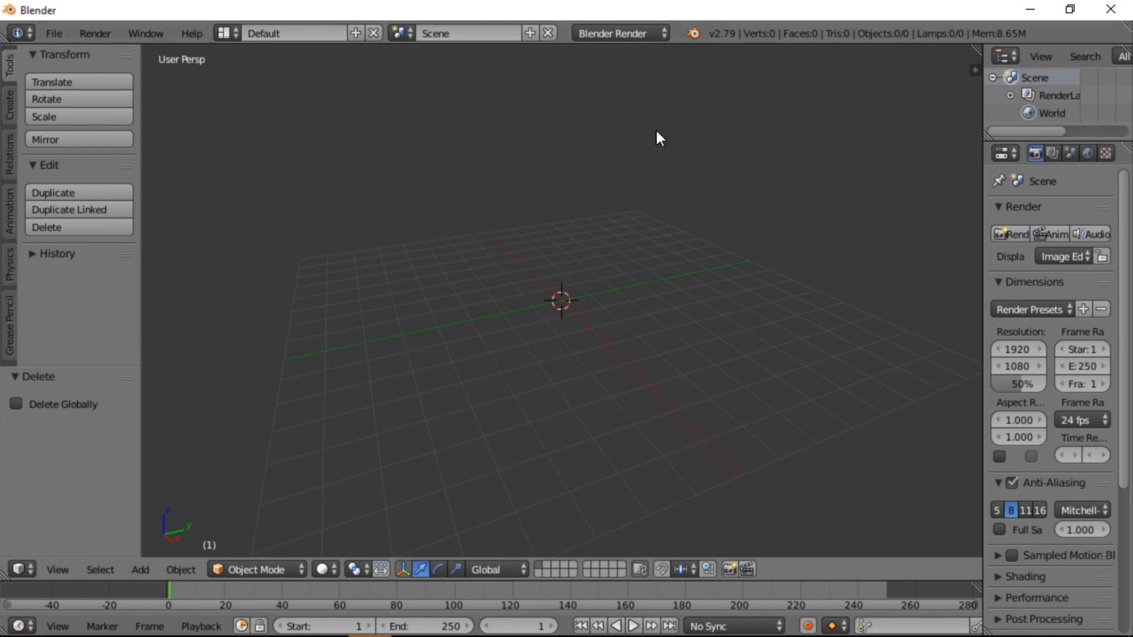
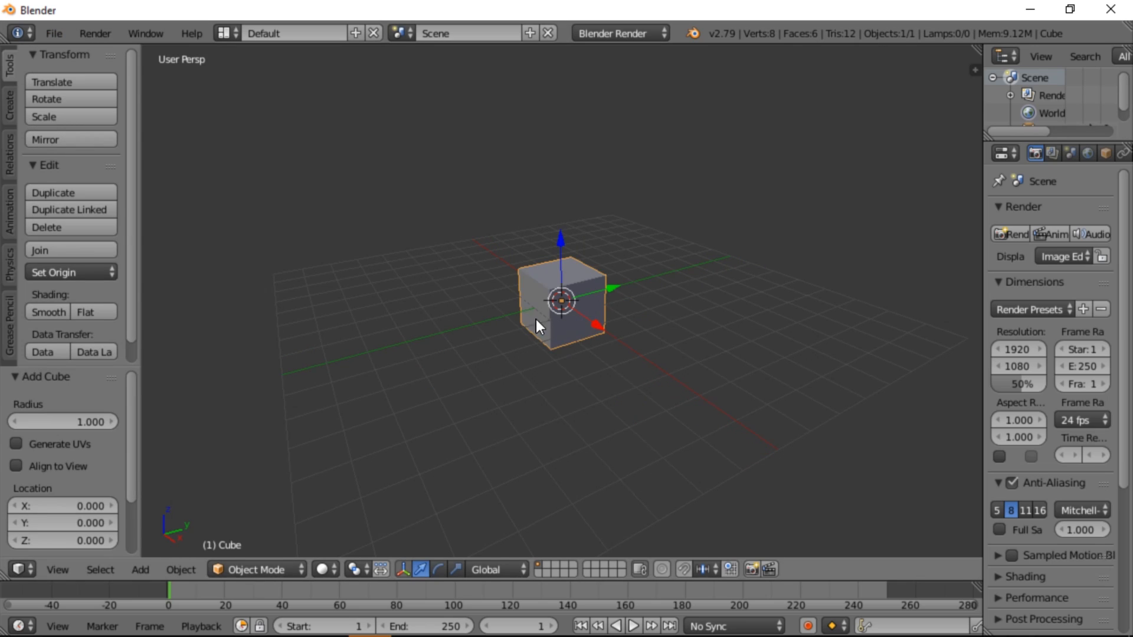
Enter Edit Mode on the cube and move one top corner vertex by about X 0.277, Y 0.831, Z -0.462
key("Tab")
right_click(533, 277)
key("1")
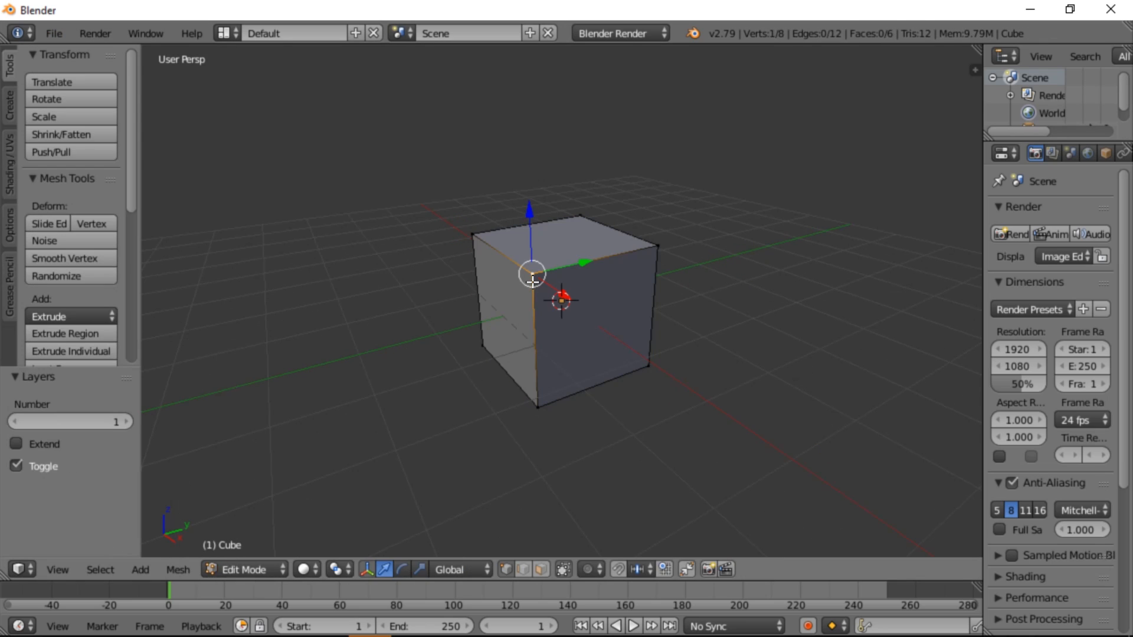
key("KP_1")
key("KP_3")
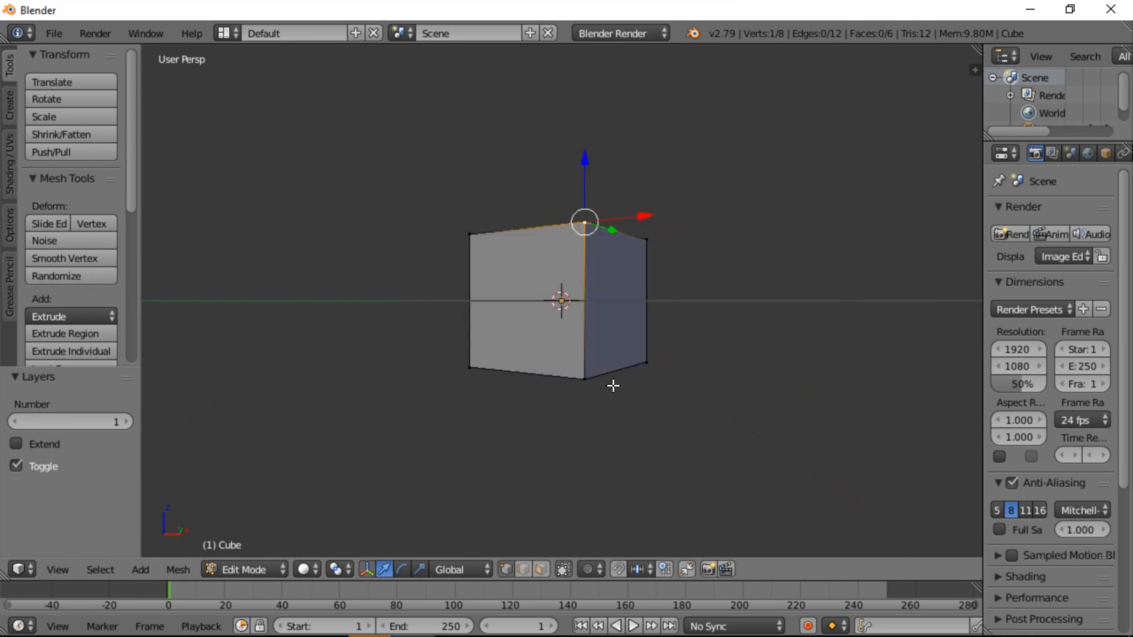
middle_click_drag(527, 290, 541, 322)
key("g")
left_click(573, 315)
From the front view, move another top corner vertex by about X 0.563 and Z -0.719
key("KP_1")
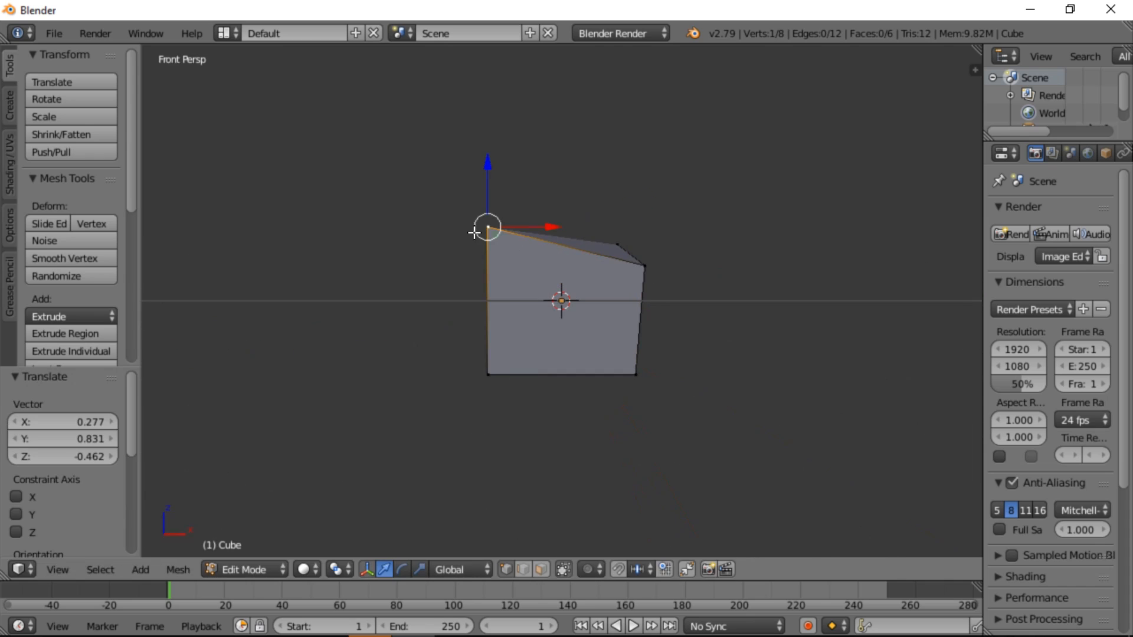
key("g")
left_click(521, 288)
Extrude the deformed front face about 1.67 units and shift the selection by about X 0.064, Y -0.070, Z -0.307
right_click(636, 378, "shift")
key("e")
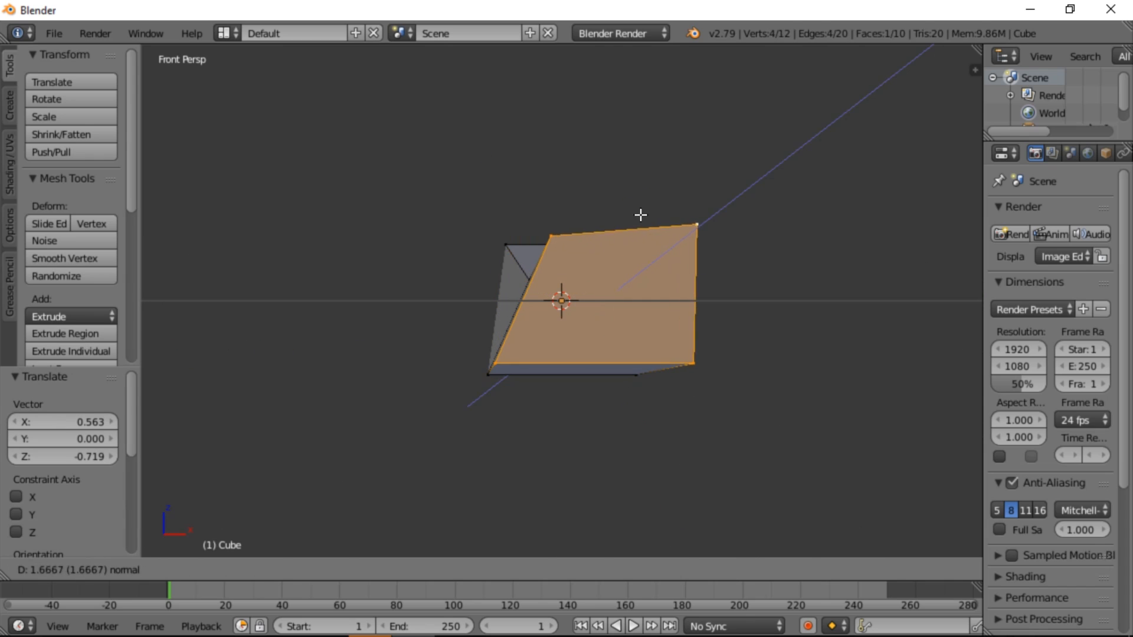
left_click(640, 216)
middle_click_drag(640, 216, 814, 364)
key("g")
left_click(785, 253)
Select the four corner vertices of the rear face and extrude it about 1.933 units
right_click(575, 437)
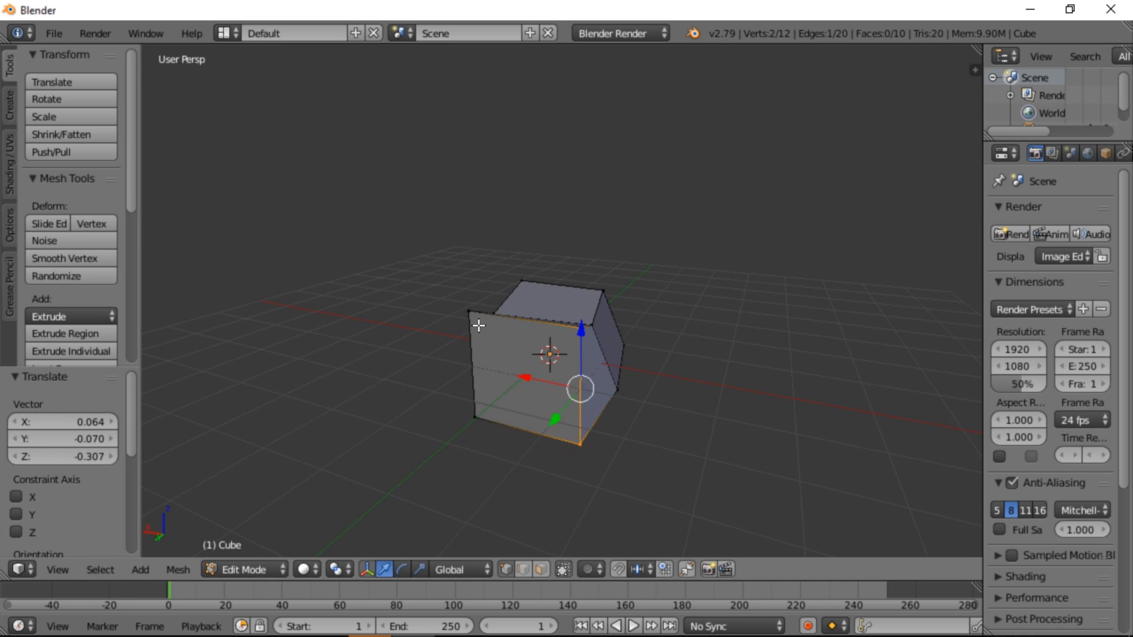
right_click(473, 319)
right_click(577, 335, "shift")
right_click(575, 435, "shift")
right_click(480, 417, "shift")
key("e")
left_click(554, 429)
Scale the extruded rear face to about 0.622 and move it by about Y 0.232 and Z -0.503
key("s")
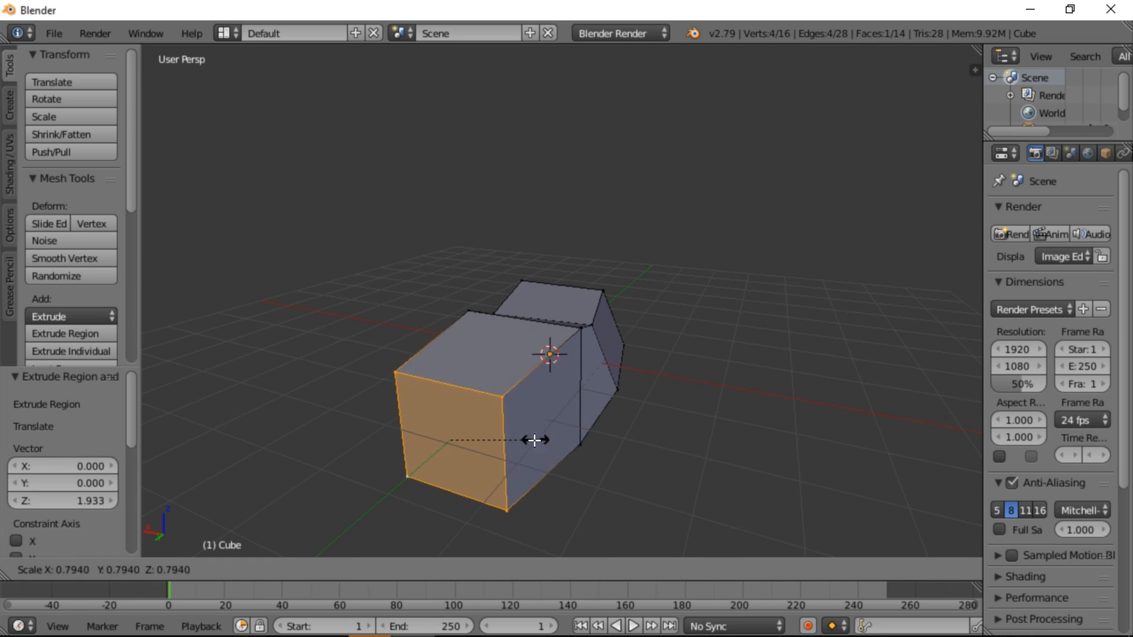
left_click(557, 421)
key("KP_3")
key("g")
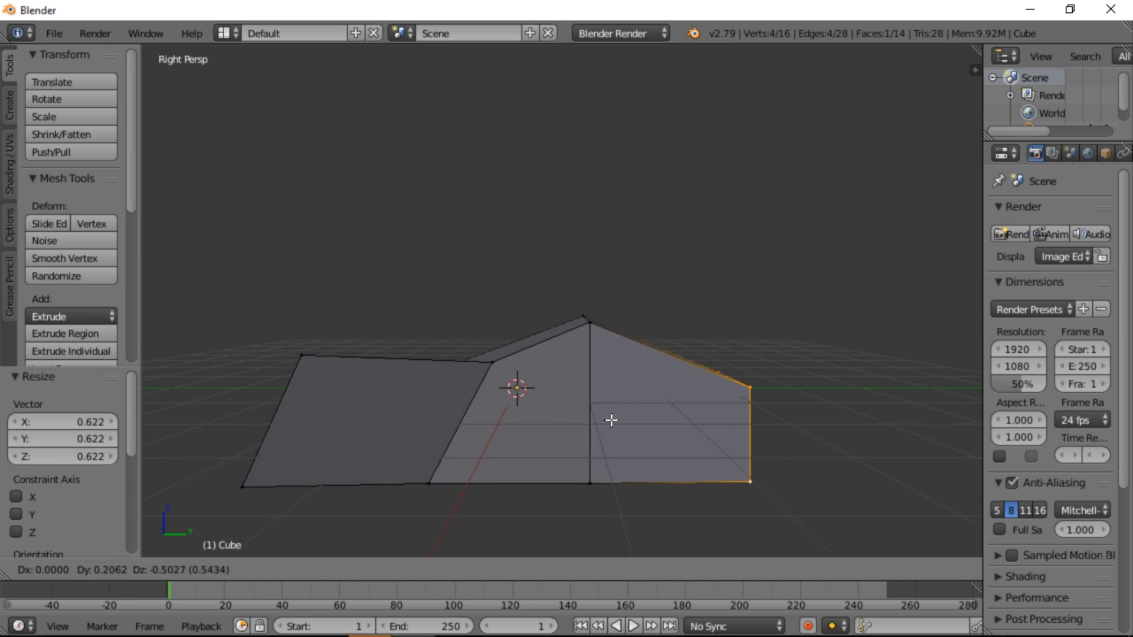
left_click(612, 421)
Select corner vertices of the end face at the front of the mesh
middle_click_drag(612, 421, 458, 410)
right_click(458, 415)
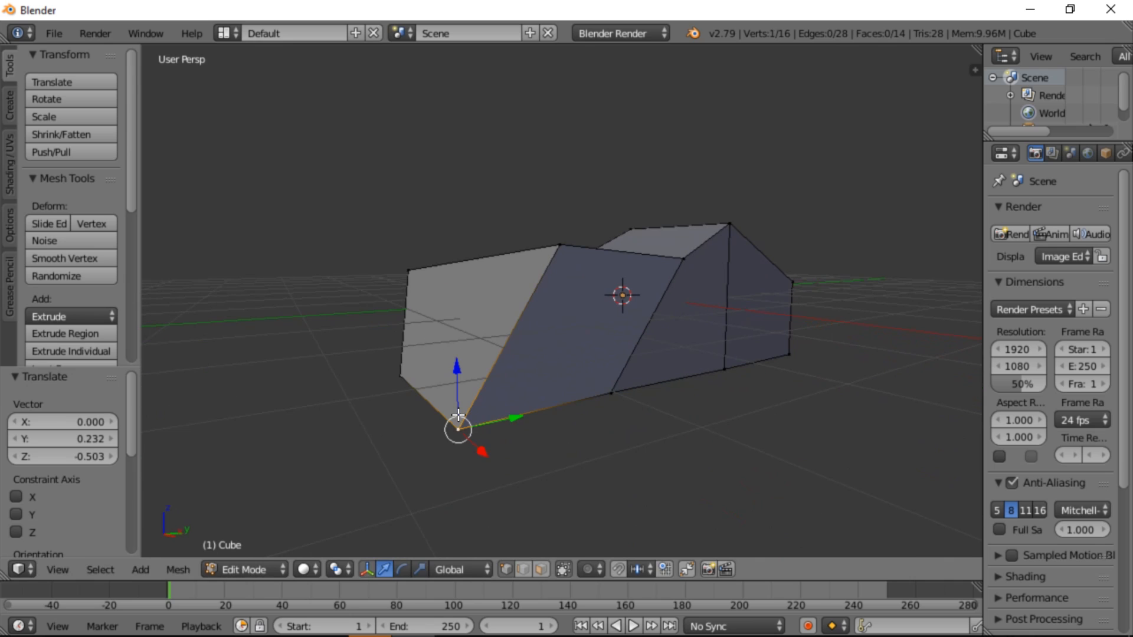
right_click(401, 376, "shift")
key("e")
right_click(357, 457)
key("ctrl+z")
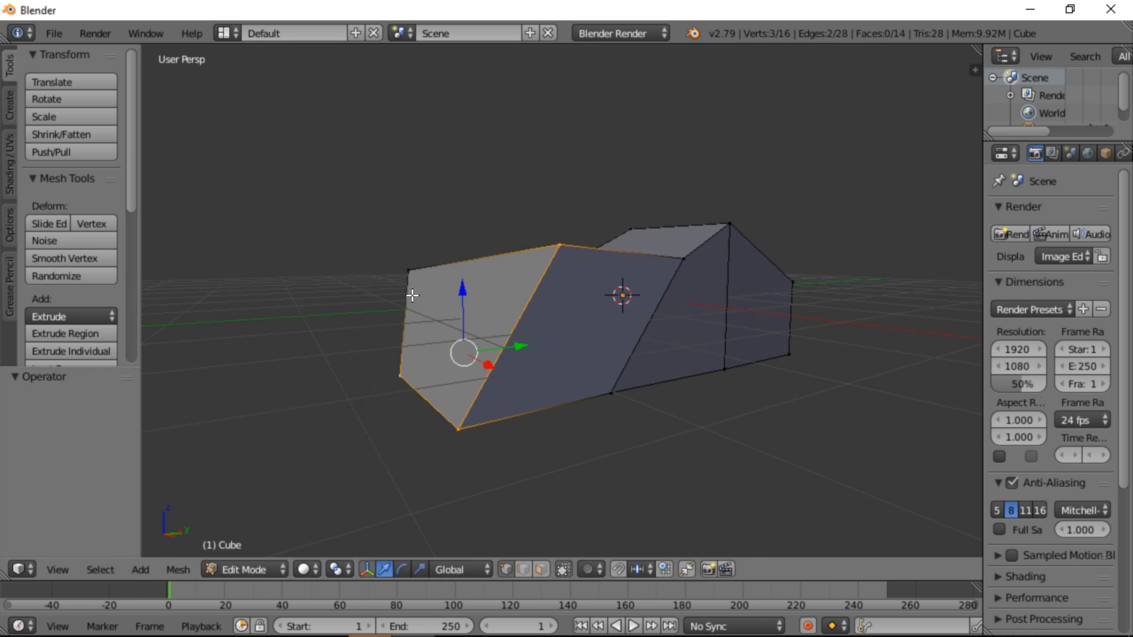
Add the remaining corner to the selection, extrude the front end face, and move it by about X 0.100, Y -0.063, Z -1.120
right_click(409, 273, "shift")
scroll(431, 318, "down", 3)
key("e")
left_click(435, 387)
key("g")
left_click(521, 411)
Scale the new front end face to about 0.453 and move it by about Y -0.297 and Z 0.500
key("s")
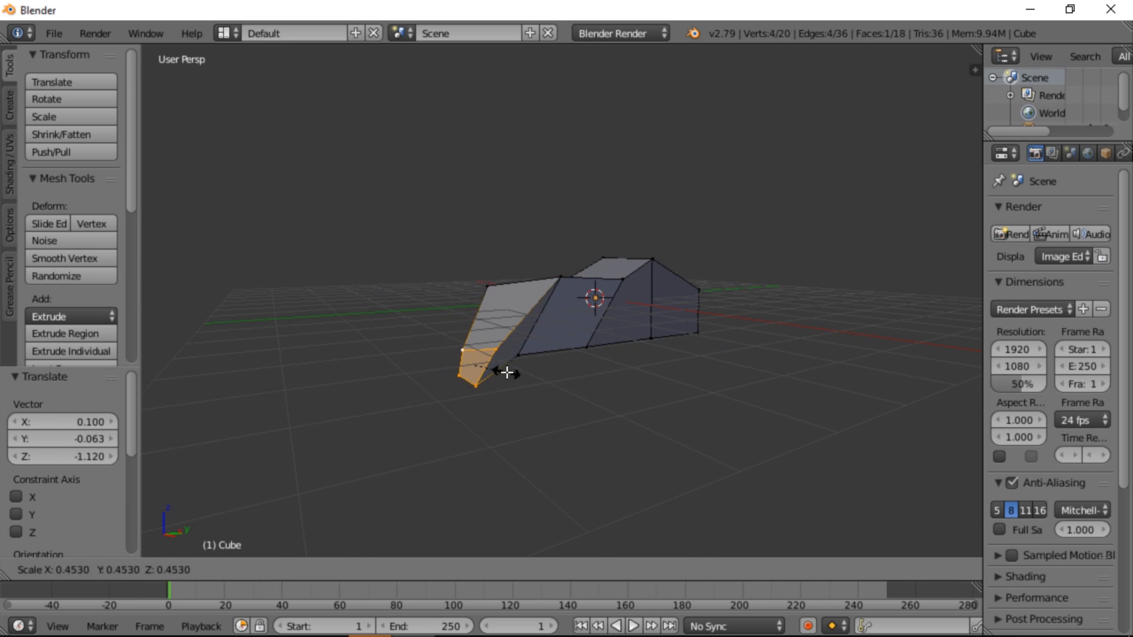
left_click(506, 374)
middle_click_drag(509, 392, 642, 368, "shift")
scroll(672, 355, "up", 2)
key("KP_3")
key("g")
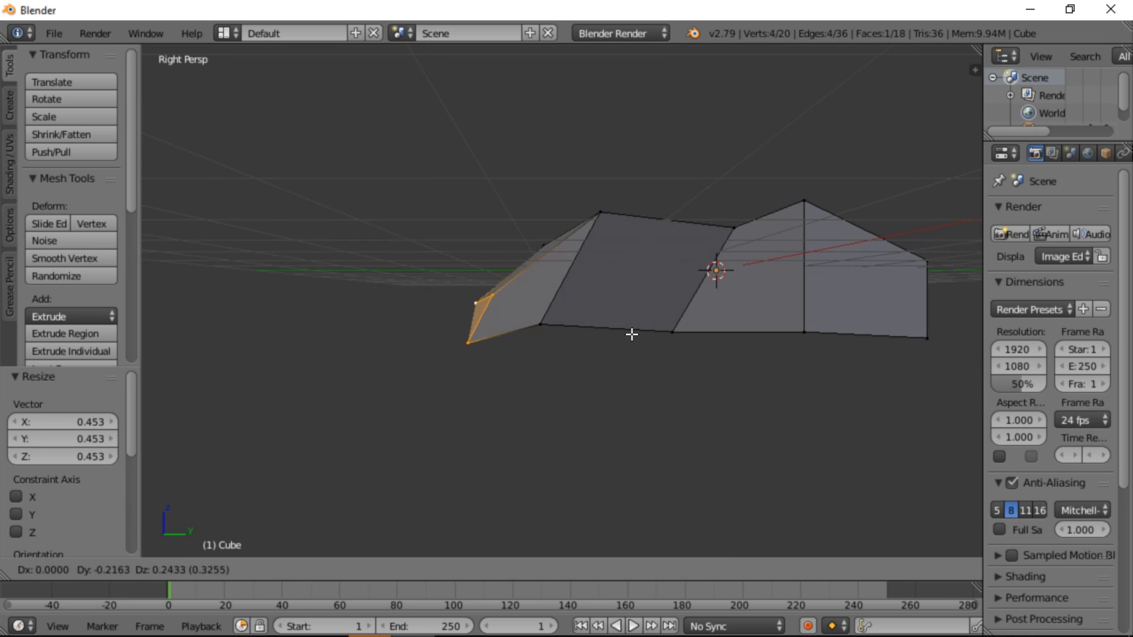
left_click(615, 317)
From the front view, move a lower edge vertex of the mesh outward by about X -0.698
middle_click_drag(616, 318, 485, 397)
right_click(512, 405)
key("KP_1")
key("KP_3")
key("KP_1")
key("g")
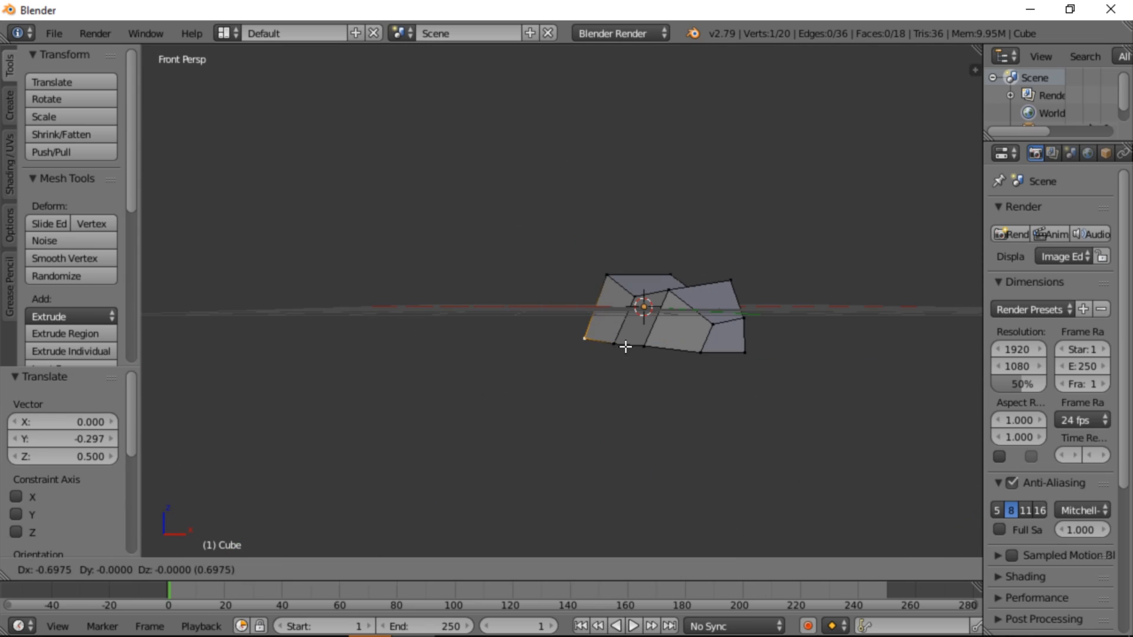
left_click(625, 346)
Move the neighbouring lower vertex outward by about X -2.000
right_click(618, 346)
key("g")
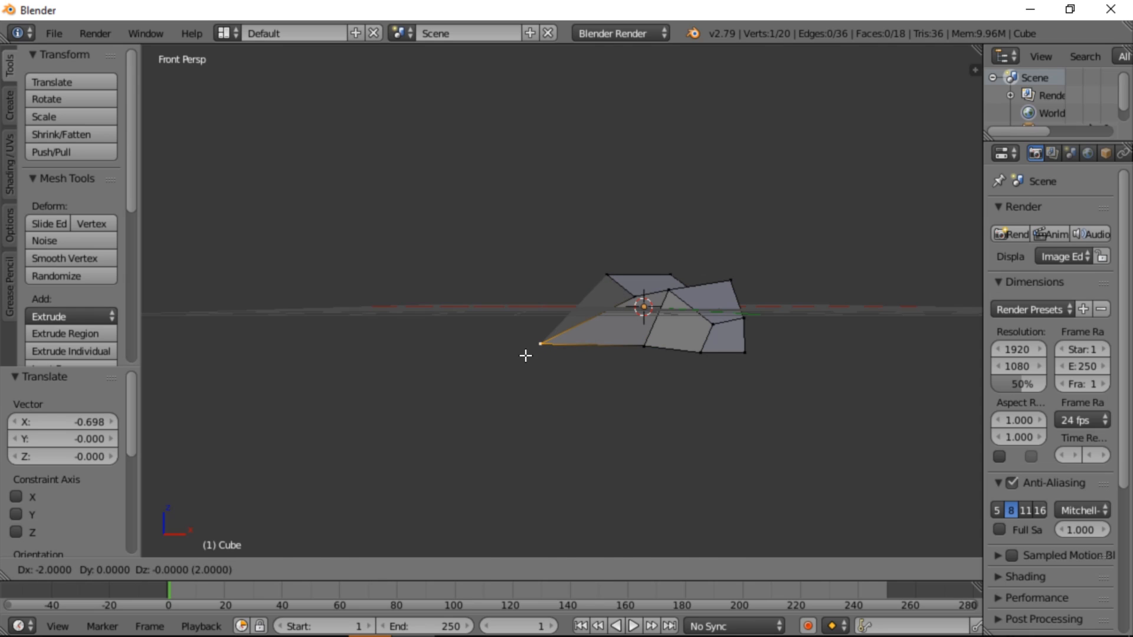
left_click(525, 355, "ctrl")
Move another lower vertex outward by about X -3.000 and return to Object Mode
middle_click_drag(525, 356, 370, 366)
right_click(372, 367)
key("KP_1")
key("g")
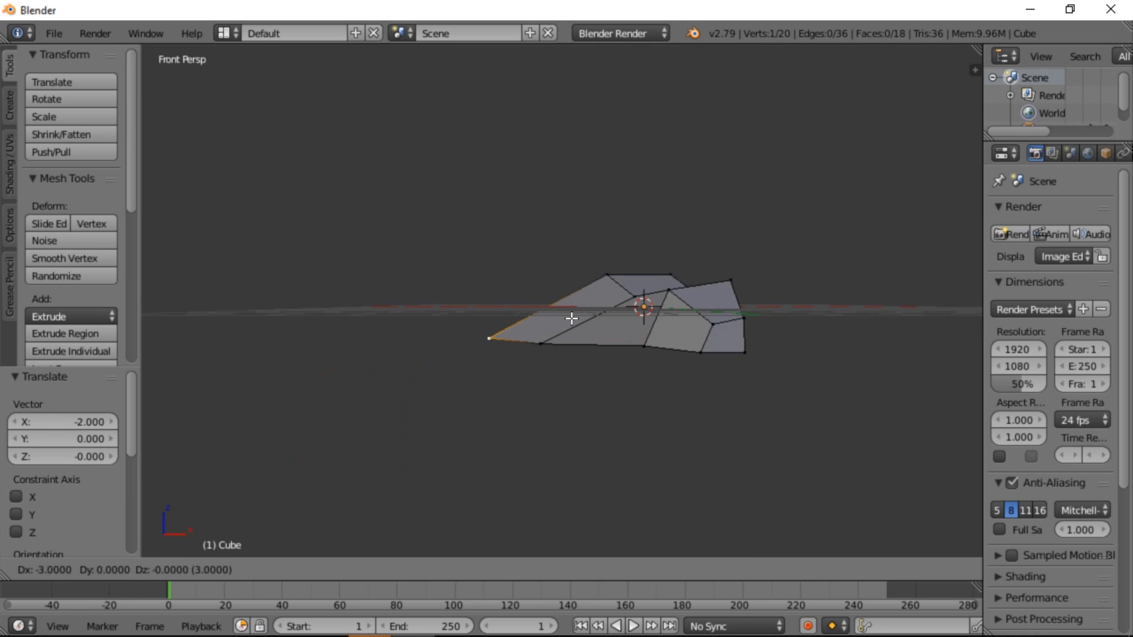
left_click(571, 319)
middle_click_drag(579, 317, 610, 346)
key("KP_1")
key("Tab")
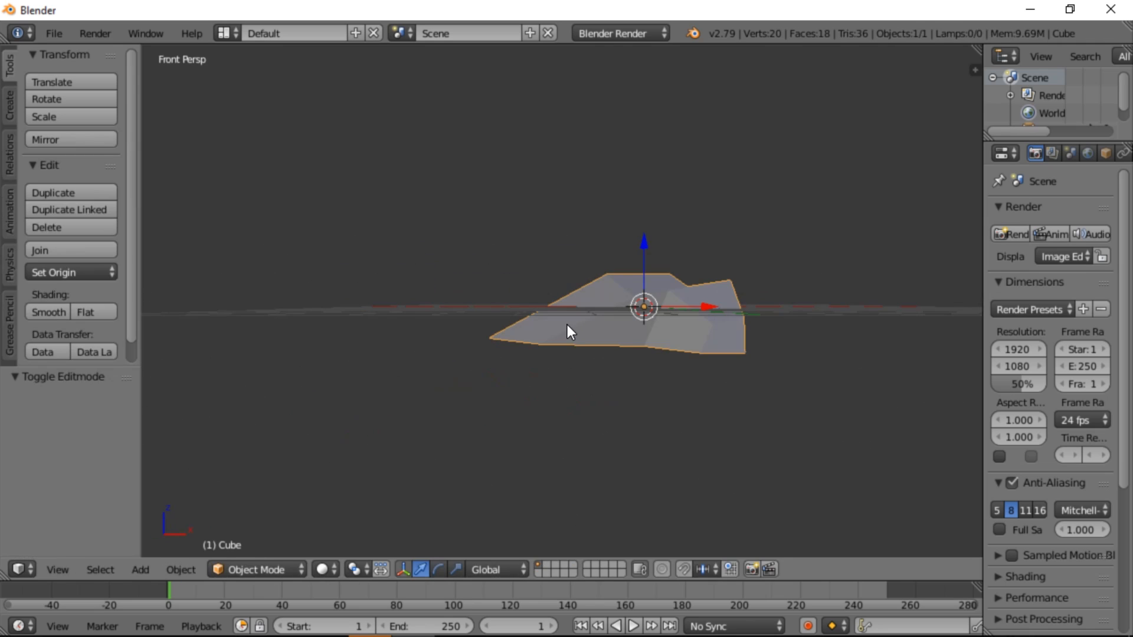
Widen the properties area and display the object's transform values beside the 3D view
key("Tab")
key("Tab")
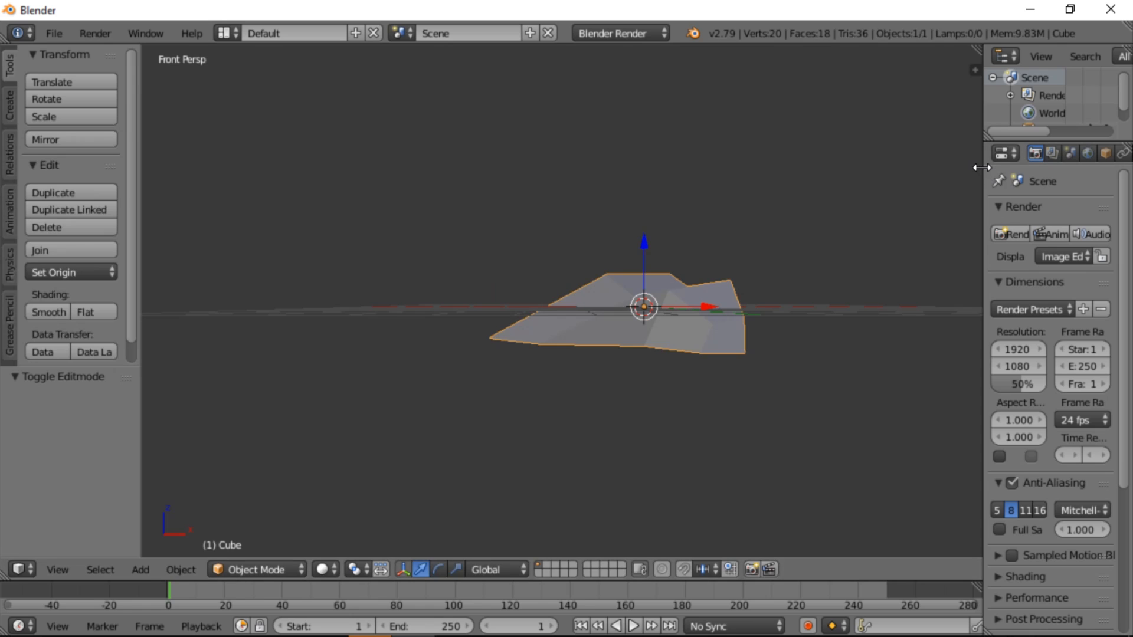
left_click_drag(981, 167, 912, 168)
key("n")
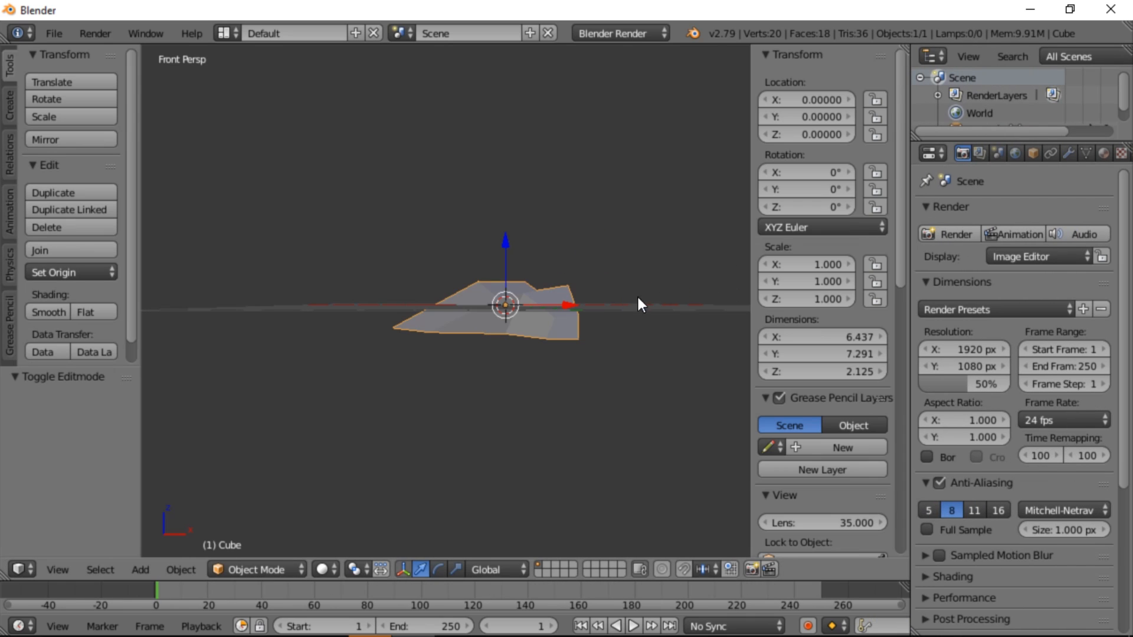
left_click(453, 399)
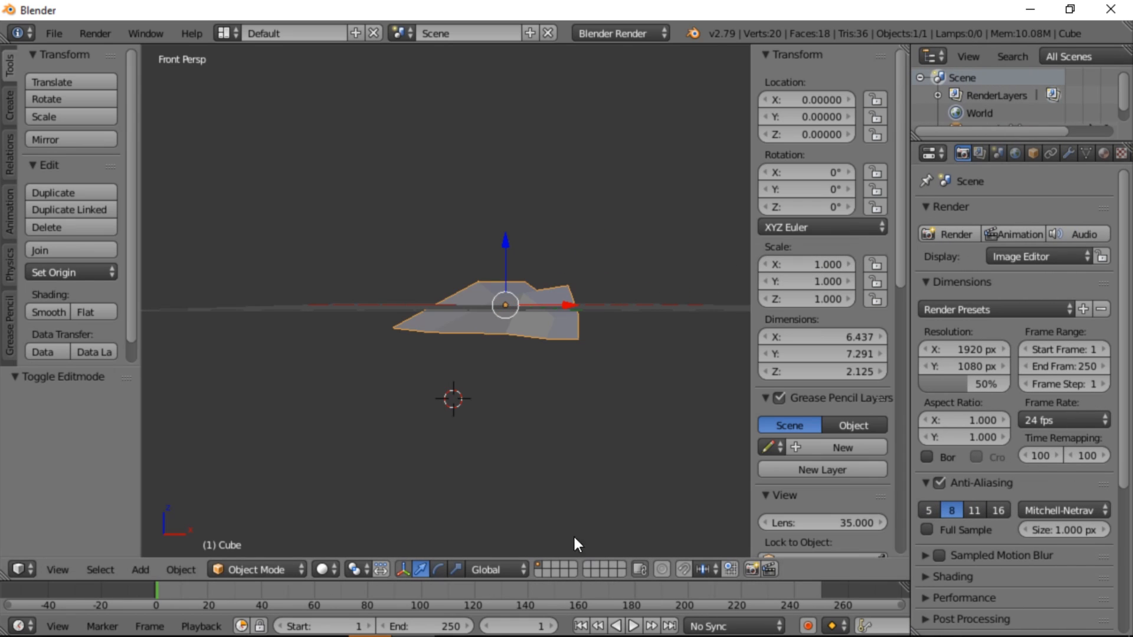
Apply the rock's scale, rotation and location
key("ctrl+a")
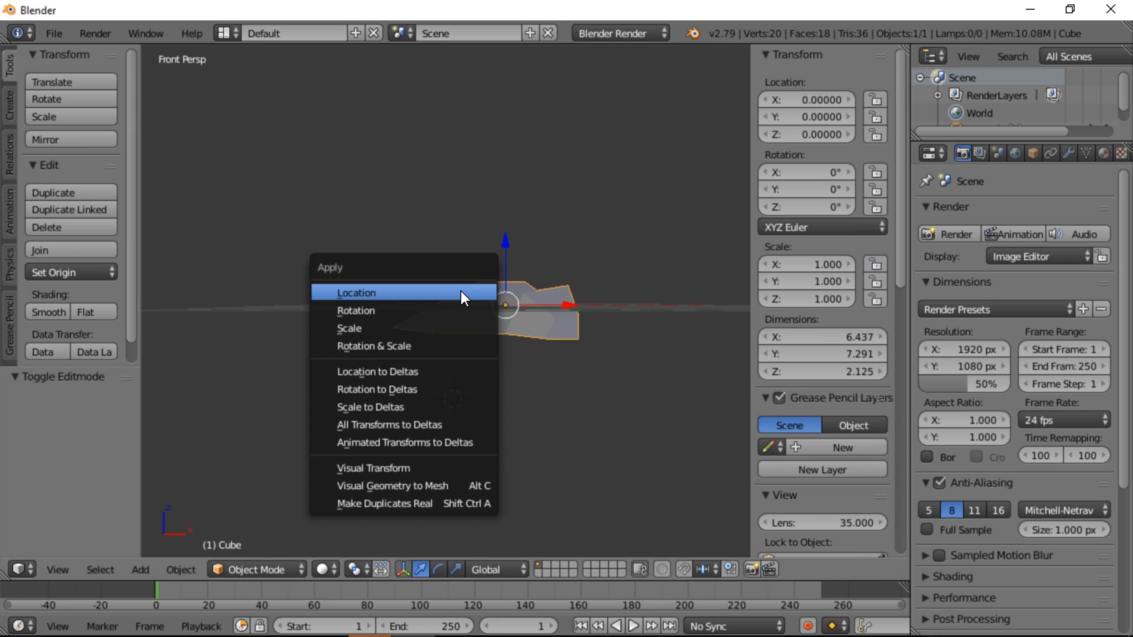
left_click(394, 329)
key("ctrl+a")
left_click(440, 324)
key("ctrl+a")
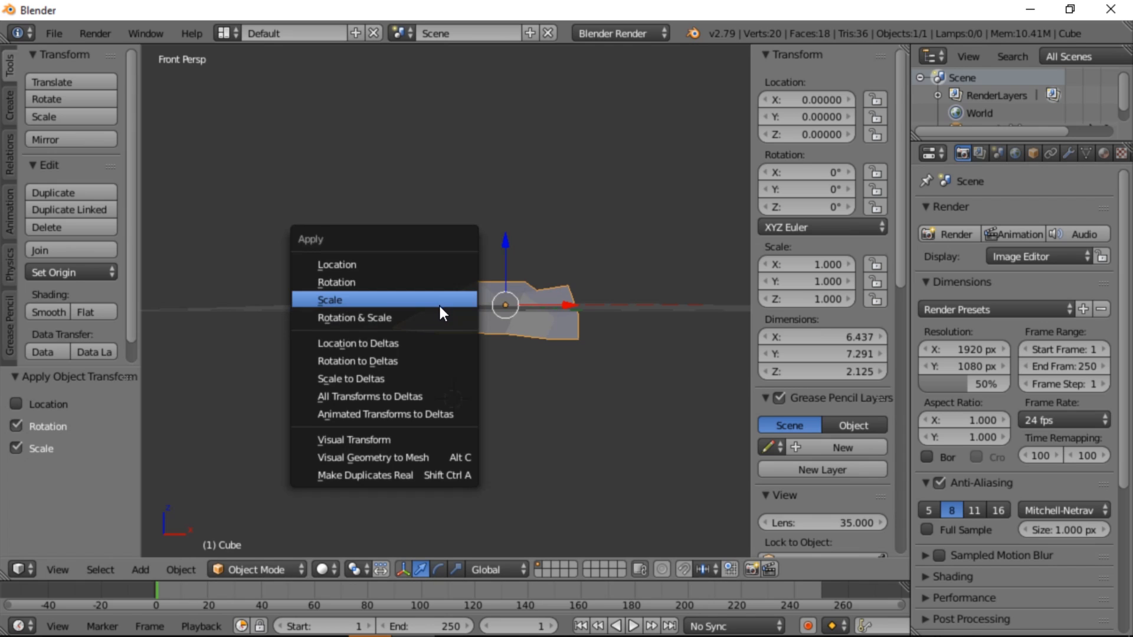
left_click(416, 265)
Save the Blender file as lowpolyrock in the map project's Assets\Models folder
middle_click_drag(416, 267, 666, 349)
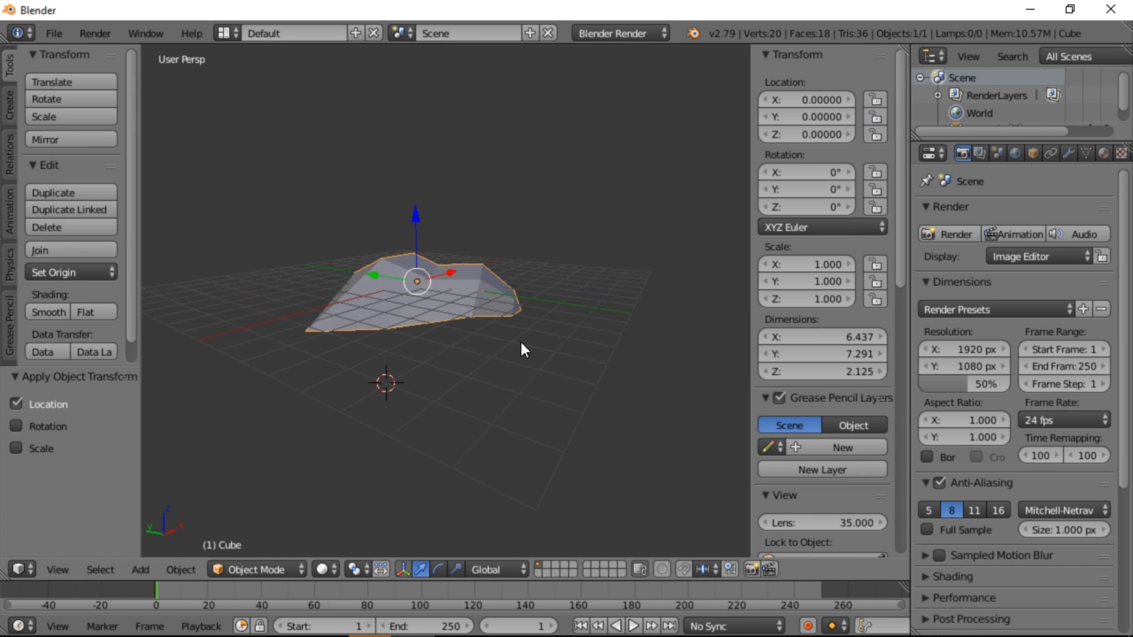
middle_click_drag(521, 344, 524, 327)
key("ctrl+s")
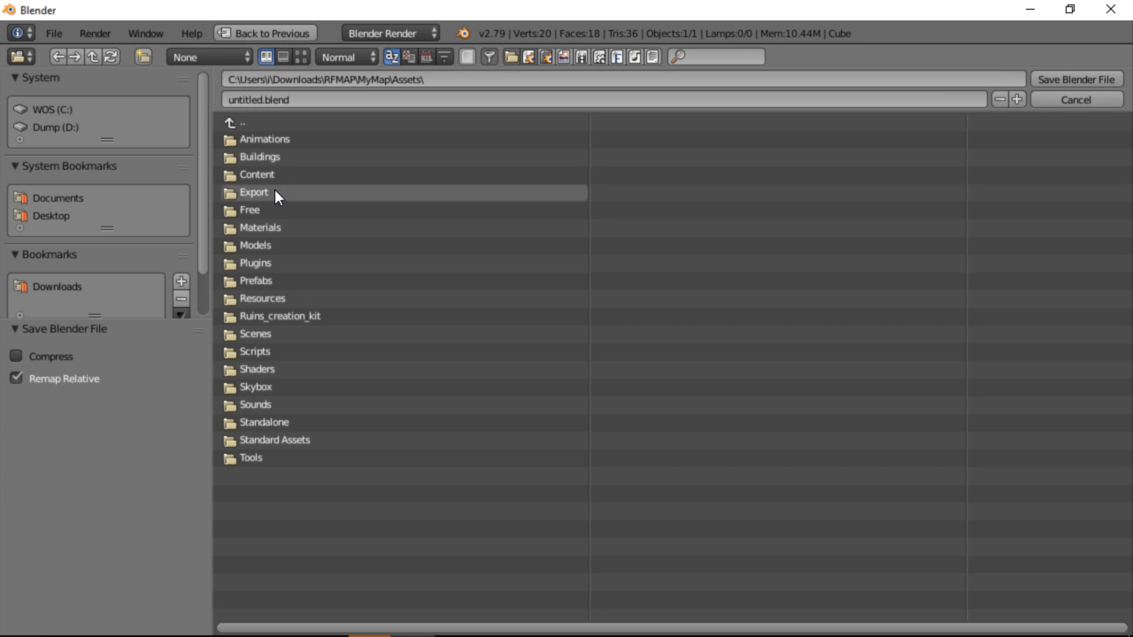
left_click(278, 244)
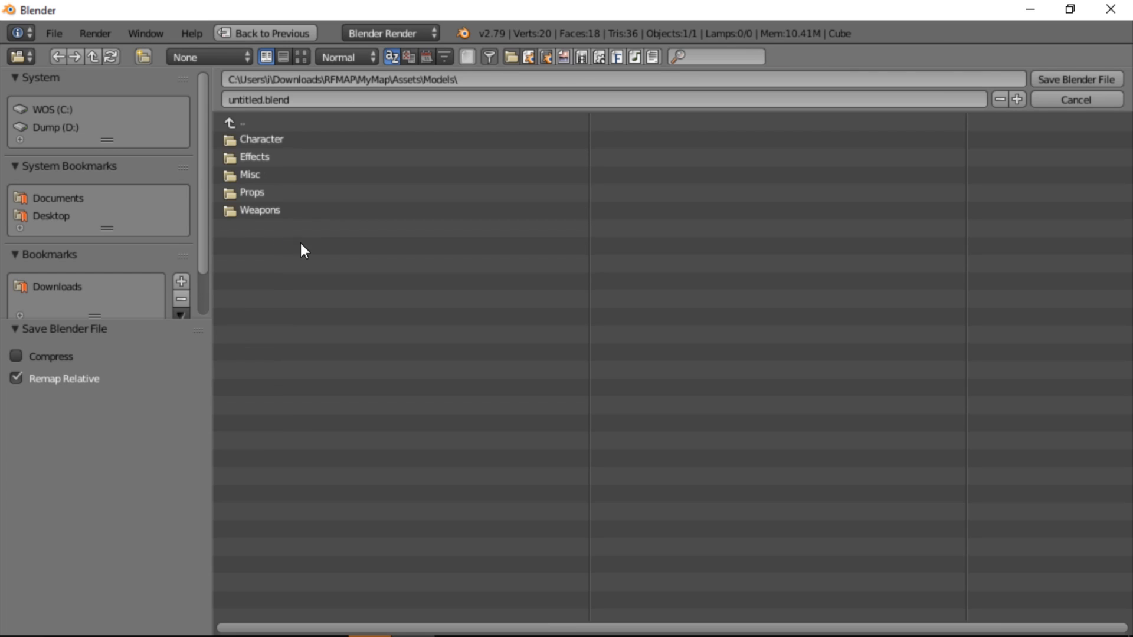
left_click(308, 100)
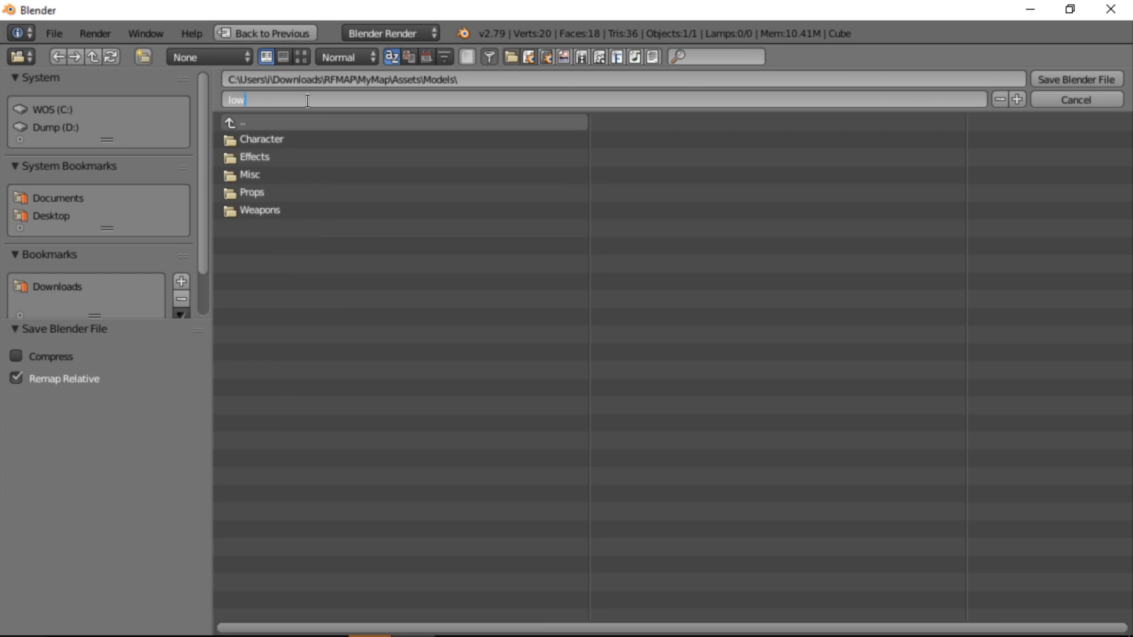
type("lowpolyrock")
key("Return")
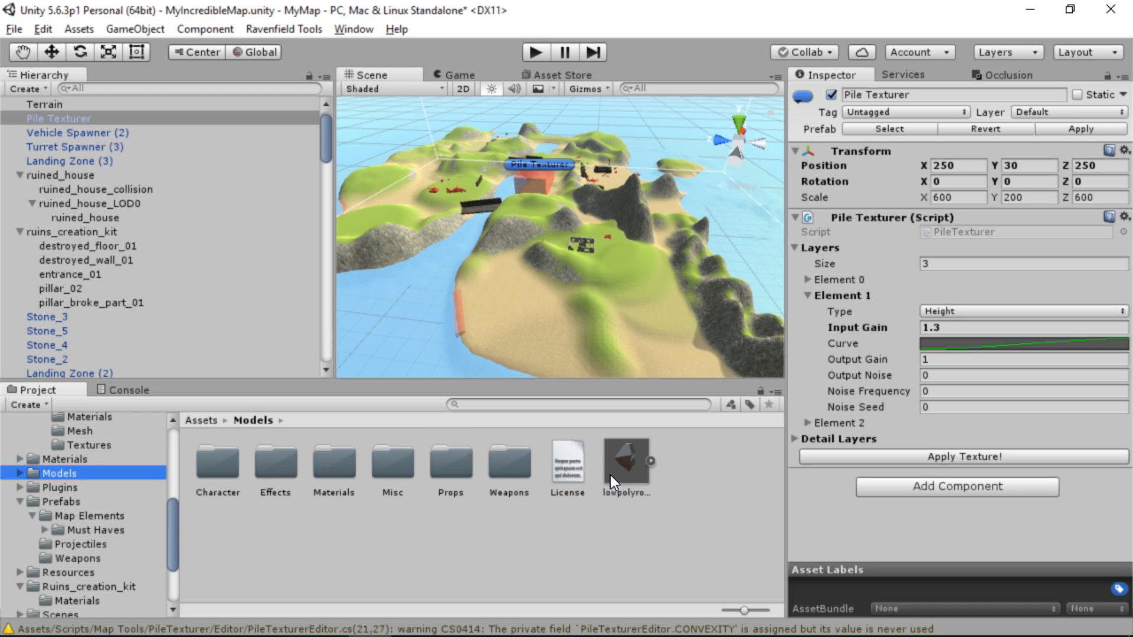
Switch to Unity and place the lowpolyrock model on the grass beside the dark wall
left_click_drag(497, 361, 472, 341, "alt")
key("w")
right_click_drag(473, 341, 439, 352)
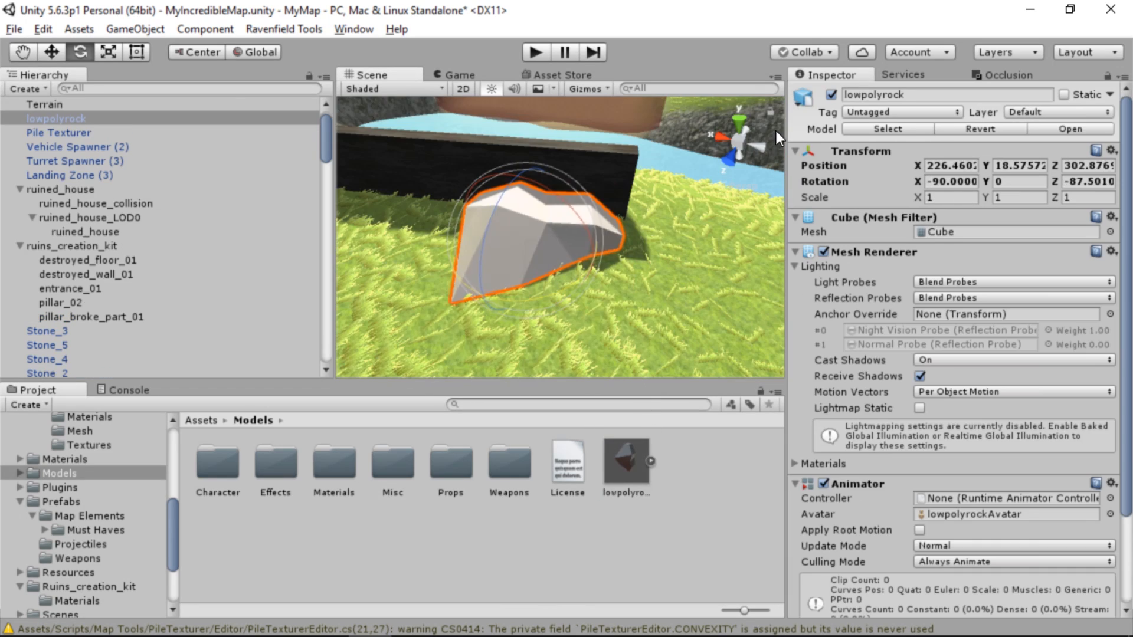
Rotate the rock to about Z -93.04 and move it to about X 227.28, Y 18.46, Z 301.82
left_click_drag(776, 131, 787, 115)
left_click(50, 58)
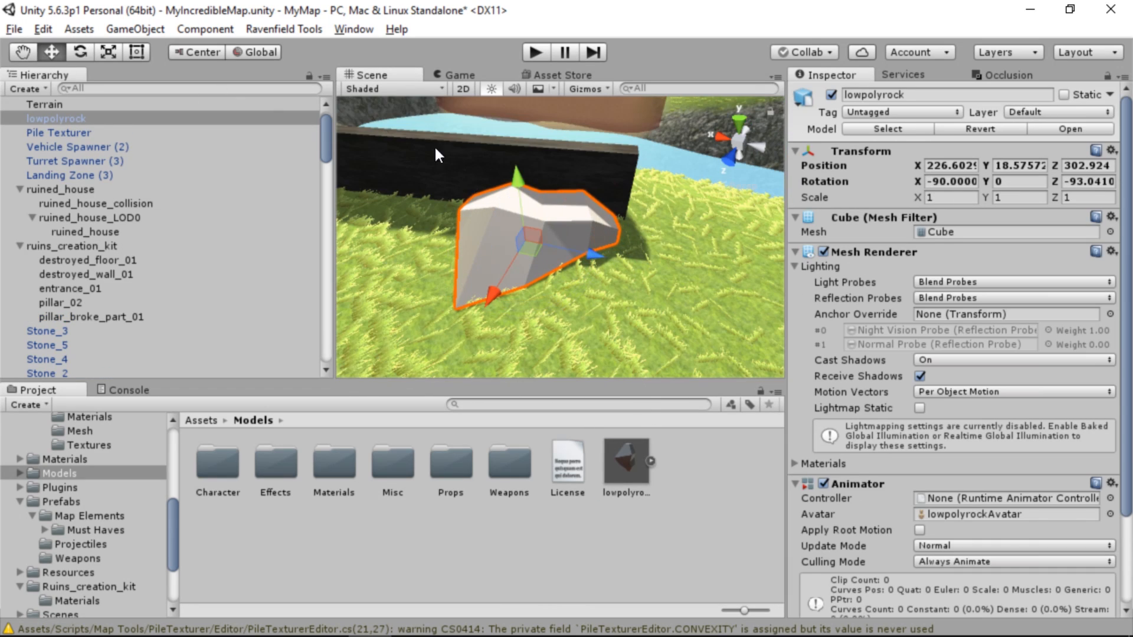
left_click_drag(537, 235, 536, 236)
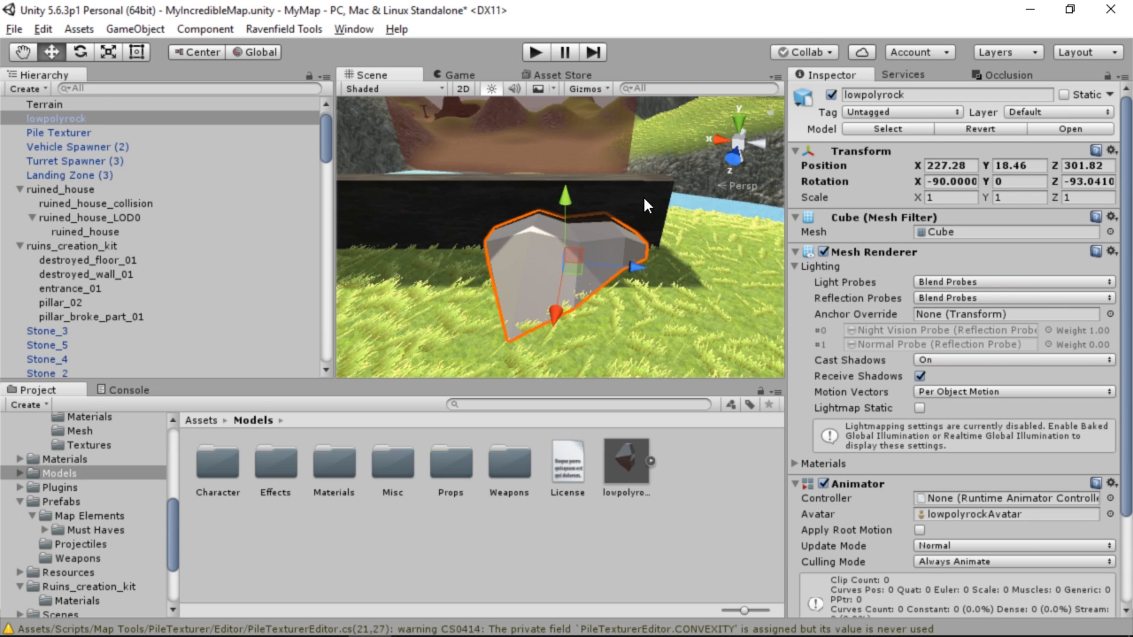
Apply the dark wall's dif_smoothStone_01 material to the rock
left_click(644, 204)
scroll(859, 463, "down", 2)
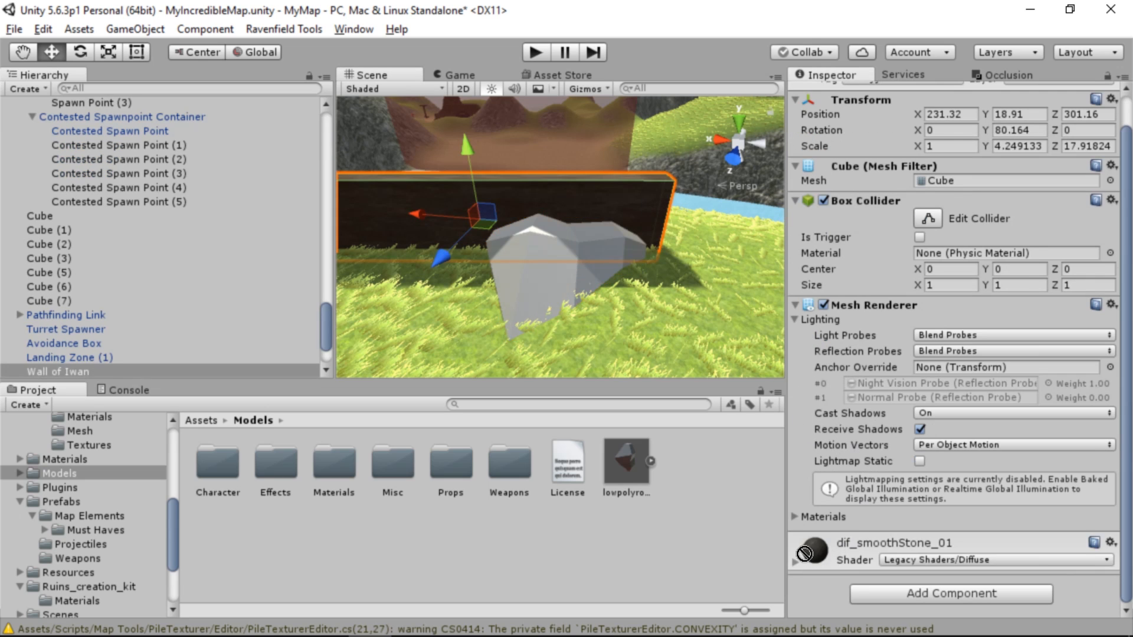
left_click_drag(568, 249, 416, 252, "alt")
right_click_drag(415, 252, 400, 252)
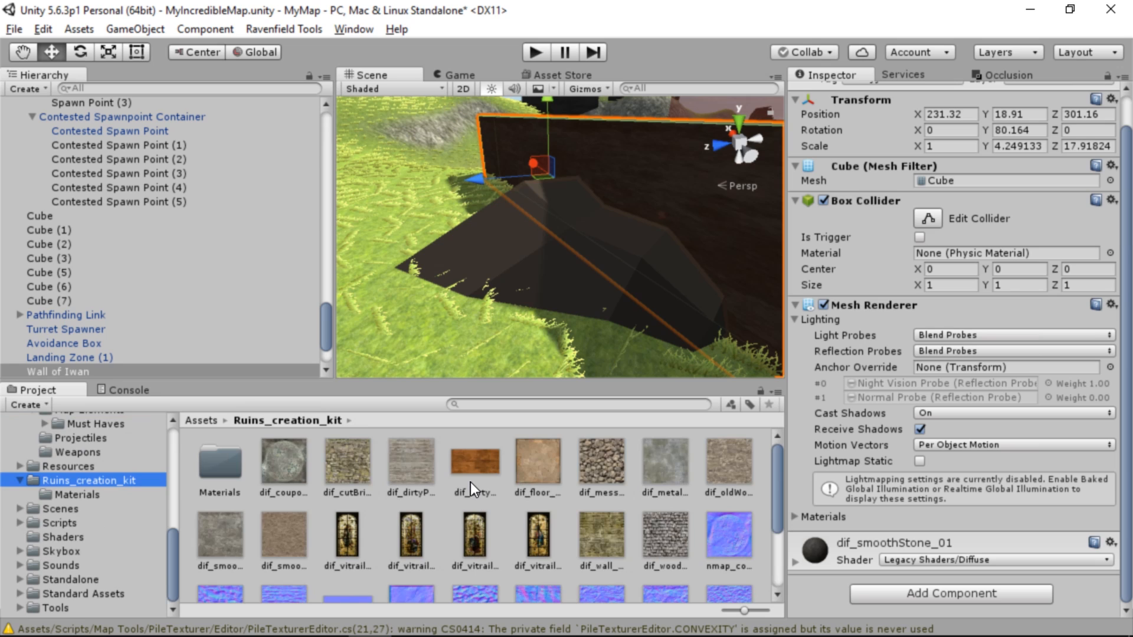
Open the Ruins_creation_kit Materials folder and examine the rock's surface from other angles
double_click(225, 452)
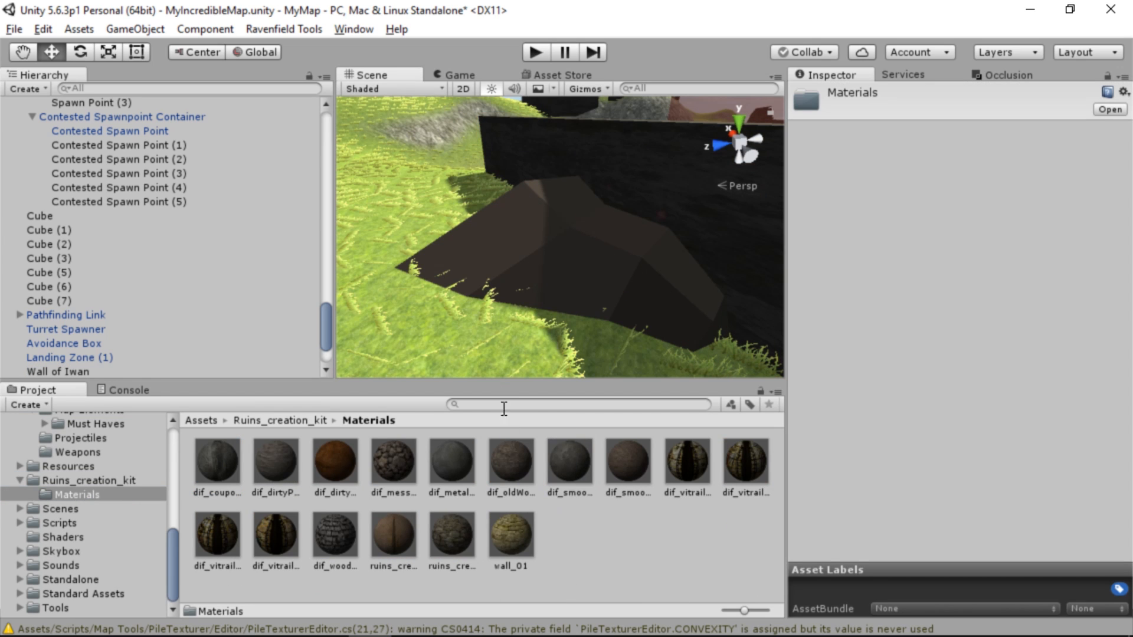
left_click_drag(550, 252, 1121, 307, "alt")
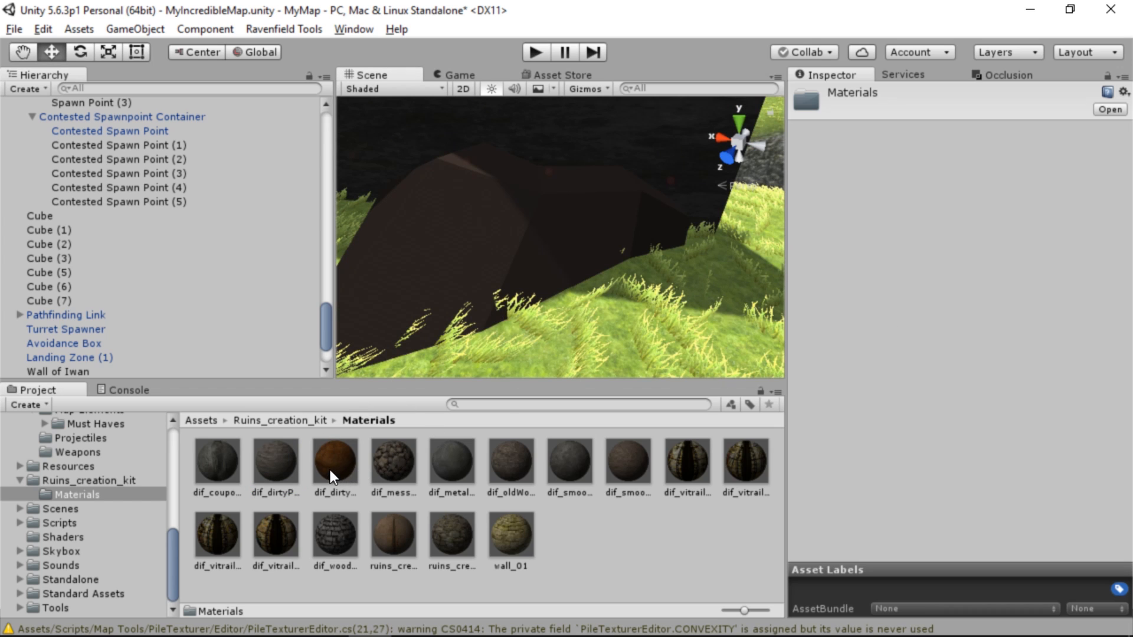
left_click_drag(429, 254, 701, 217, "alt")
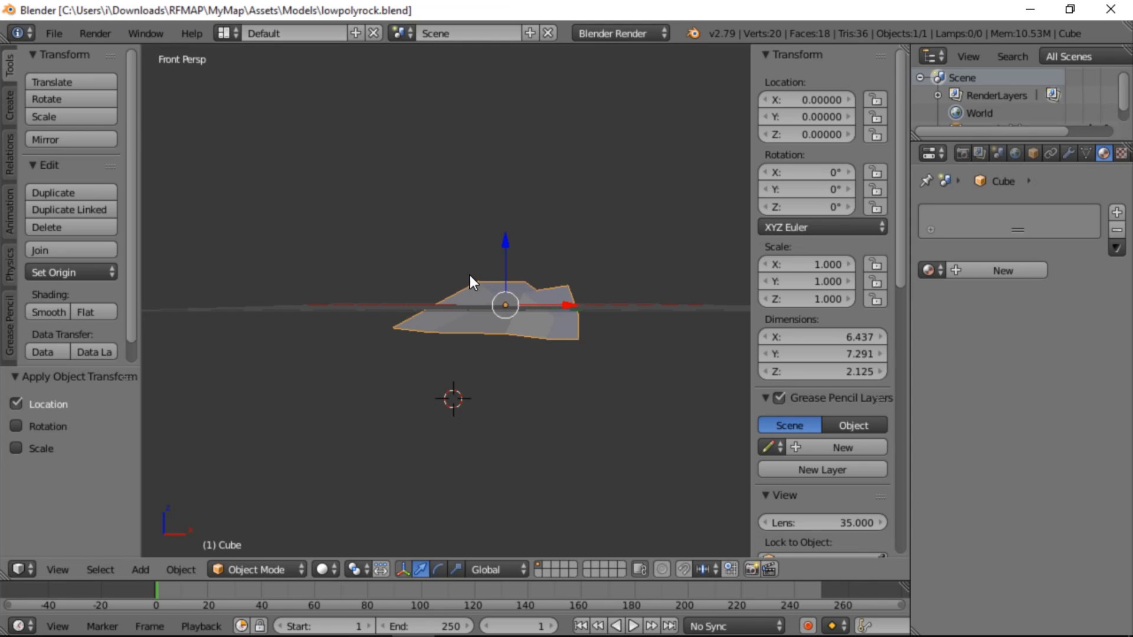
Select all of the rock's faces in Edit Mode and unwrap them with Smart UV Project, keeping the angle limit at 66.00
middle_click_drag(497, 344, 491, 328)
middle_click_drag(491, 330, 537, 366)
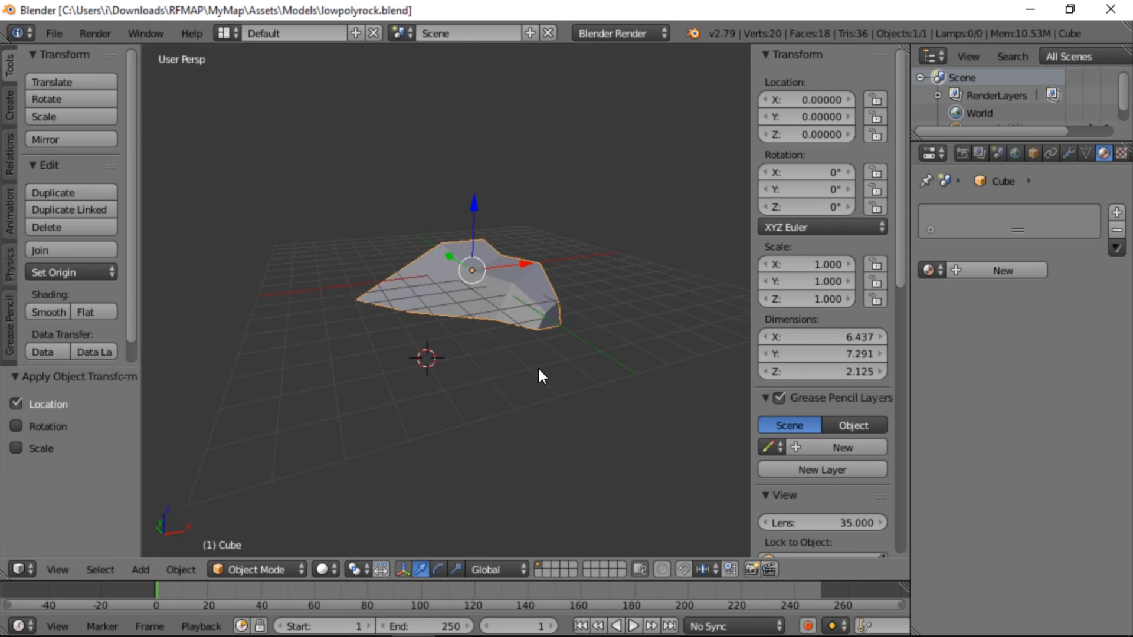
key("Tab")
key("a")
key("a")
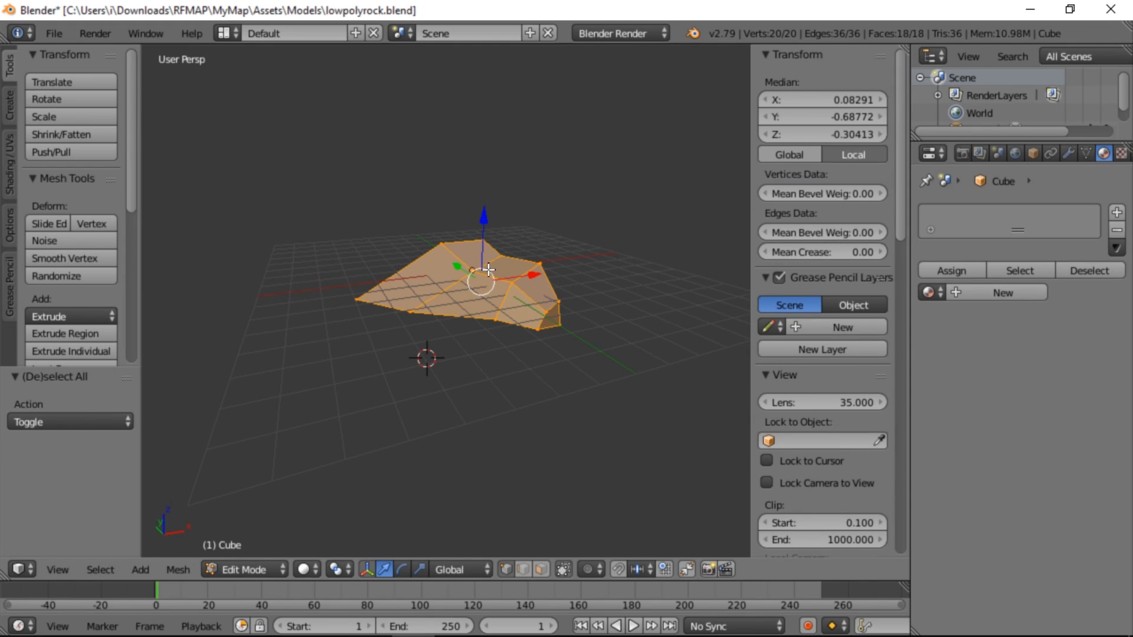
key("Tab")
key("Tab")
key("y")
key("u")
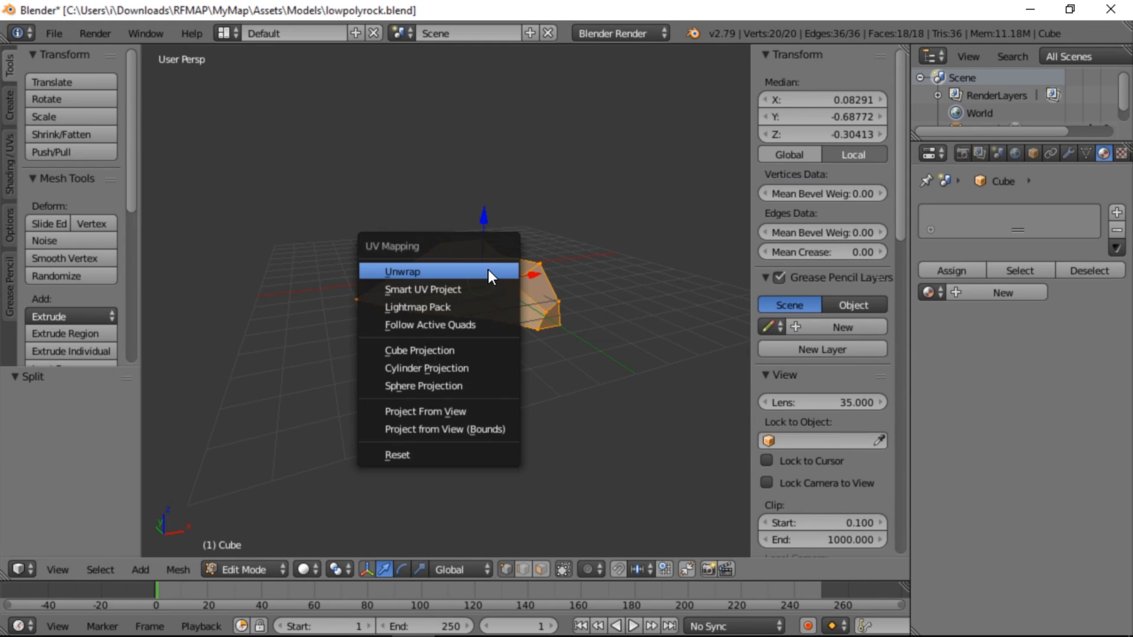
left_click(436, 290)
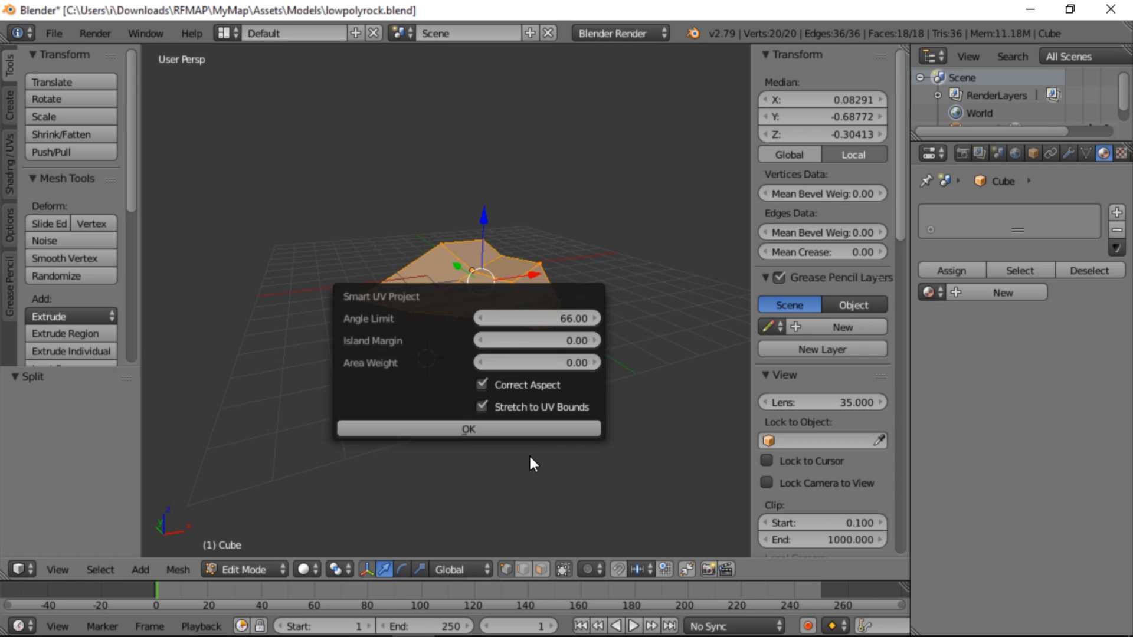
left_click(511, 430)
Display the unwrapped rock in the UV Editing layout and save lowpolyrock.blend over the existing file
left_click(224, 33)
left_click(249, 180)
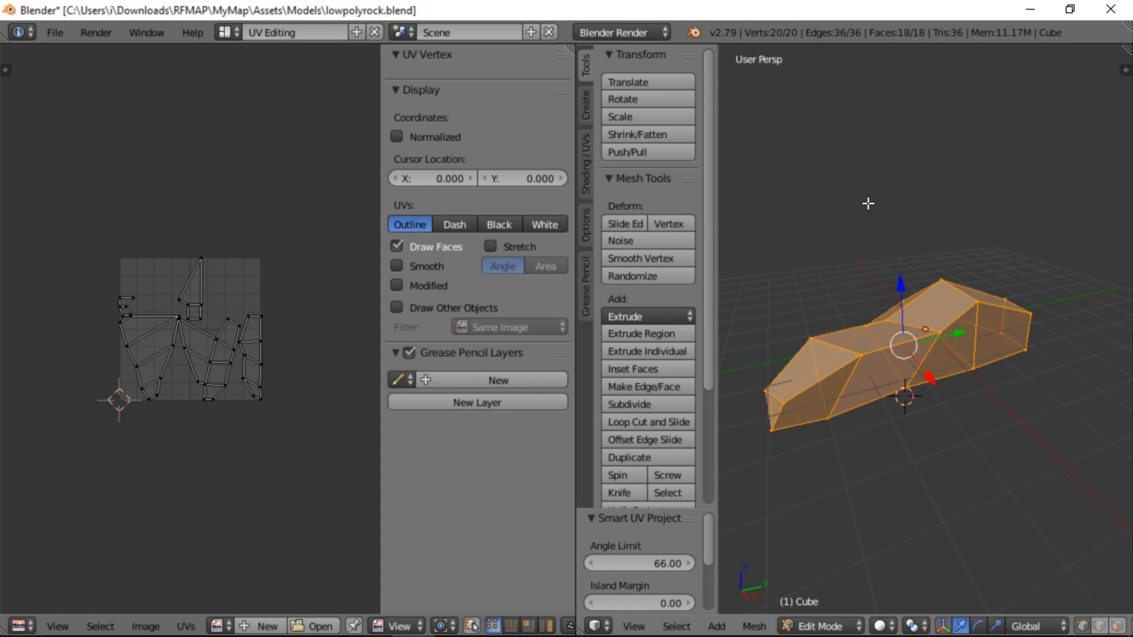
key("ctrl+s")
left_click(868, 207)
Switch to Unity, check the rock's stone surface, and survey the surrounding map from several viewpoints
key("alt+Tab")
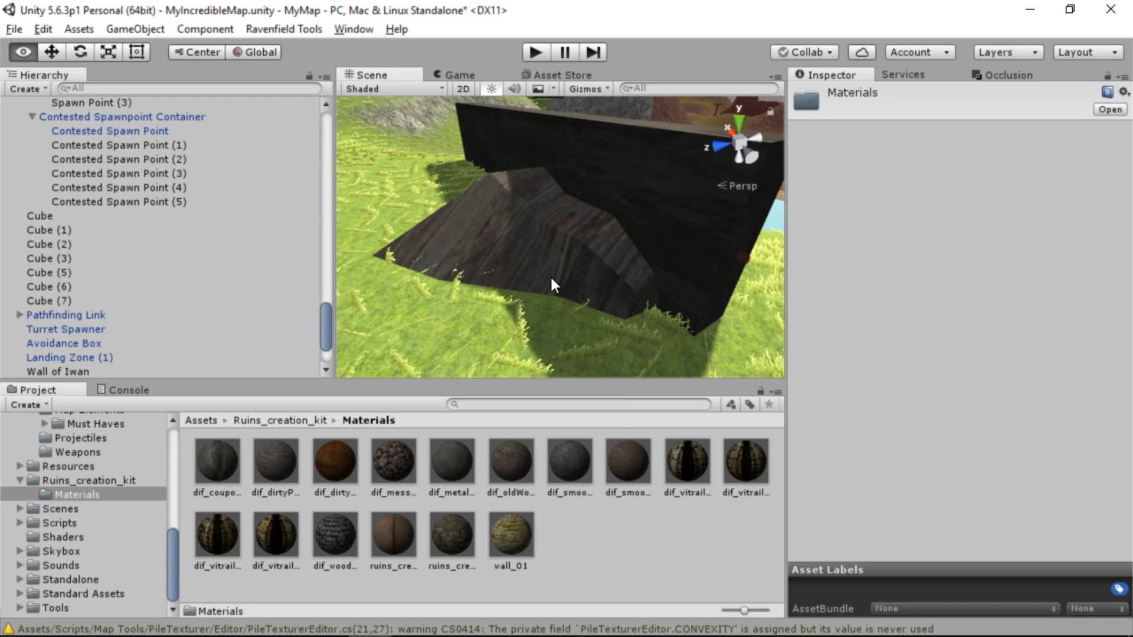
left_click_drag(553, 285, 982, 268, "alt")
scroll(982, 268, "down", 3)
left_click_drag(629, 461, 94, 300)
key("s")
right_click_drag(95, 300, 212, 278)
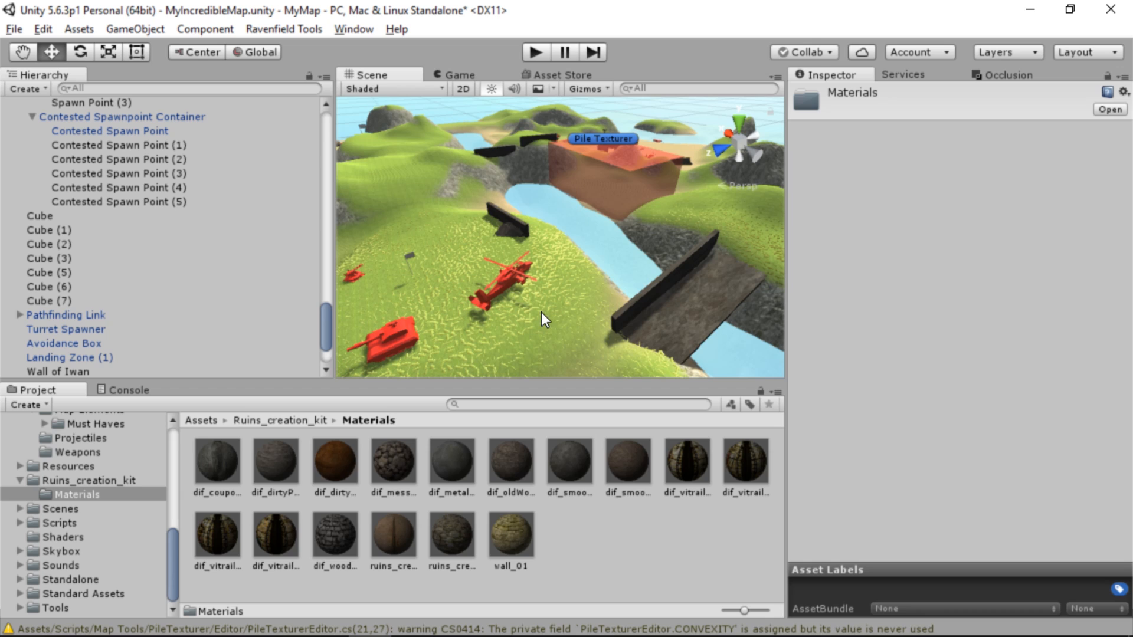
right_click_drag(540, 313, 39, 263)
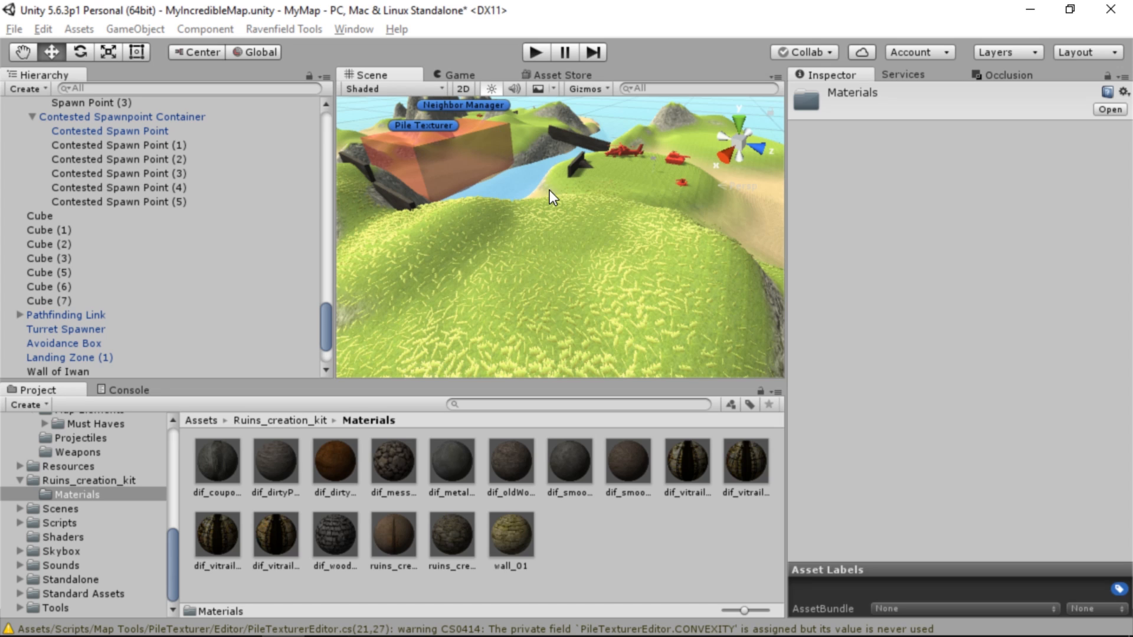
right_click_drag(550, 190, 398, 166)
scroll(236, 313, "down", 2)
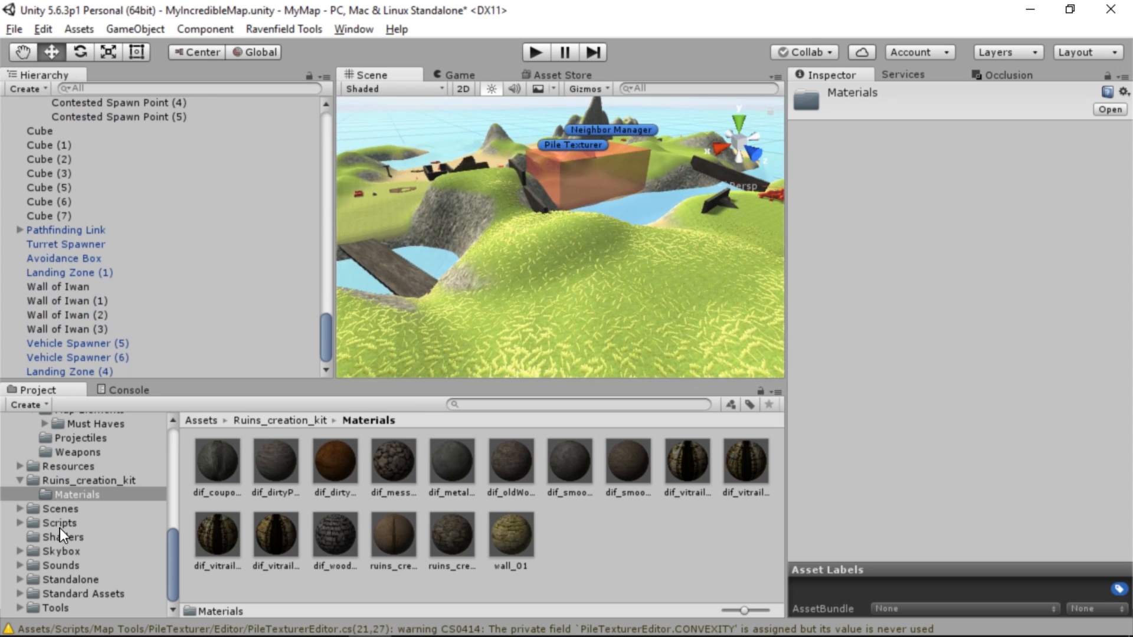
Place the Custom Actor Model prefab from Prefabs > Map Elements on the grassy hills at about X 318.3, Y 31.4, Z 298.472
scroll(59, 529, "up", 4)
left_click(61, 502)
double_click(218, 461)
scroll(310, 481, "down", 3, "ctrl")
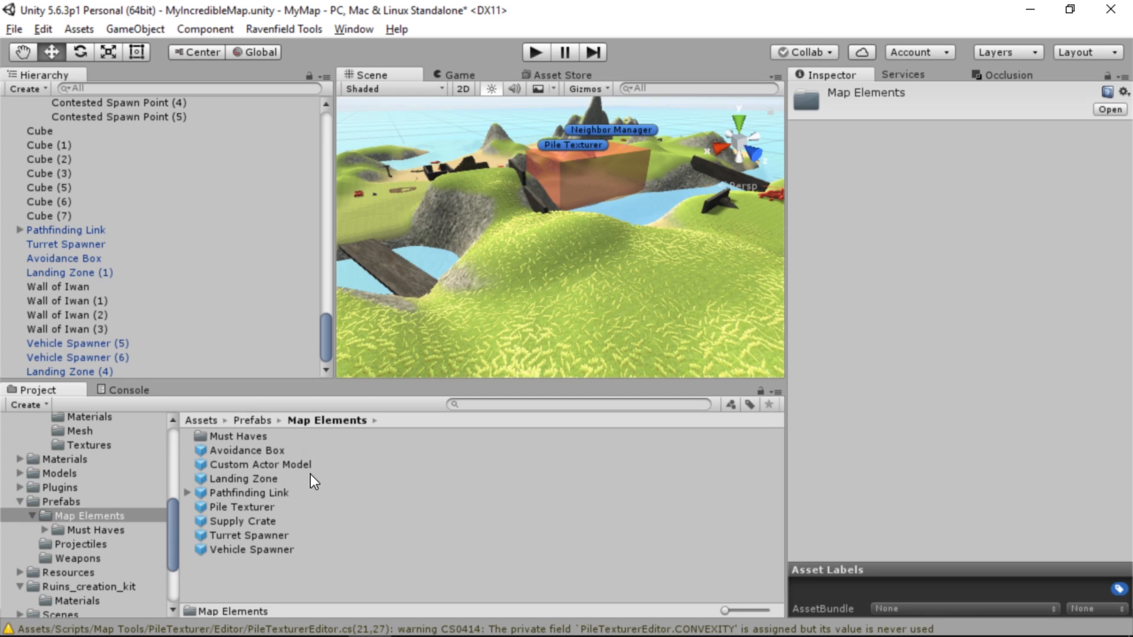
left_click_drag(302, 466, 511, 238)
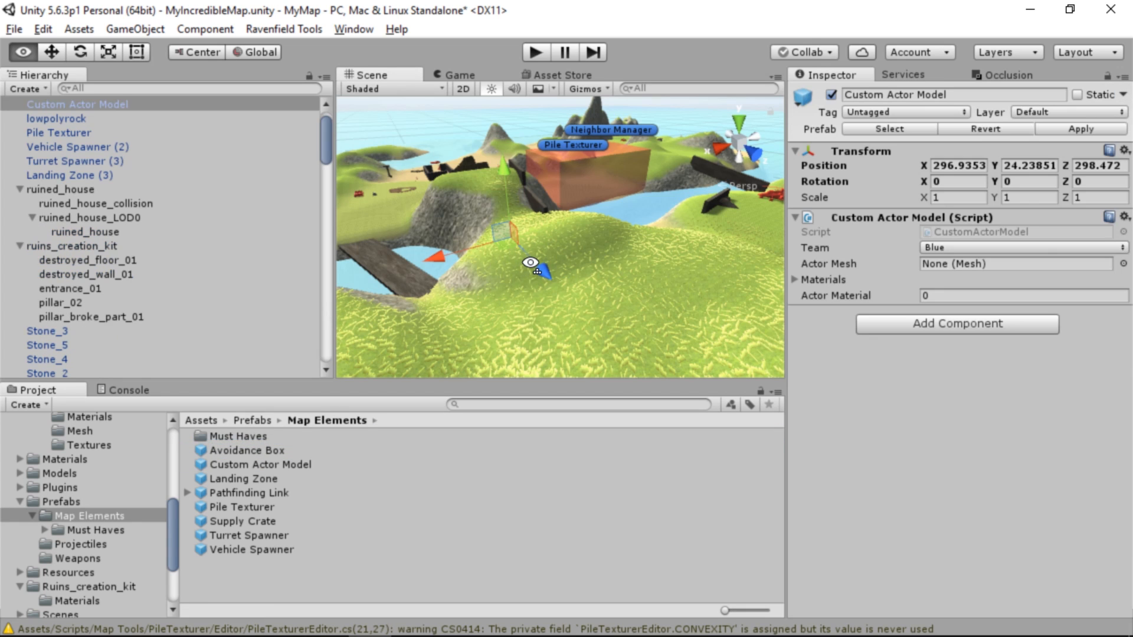
right_click_drag(530, 263, 530, 262)
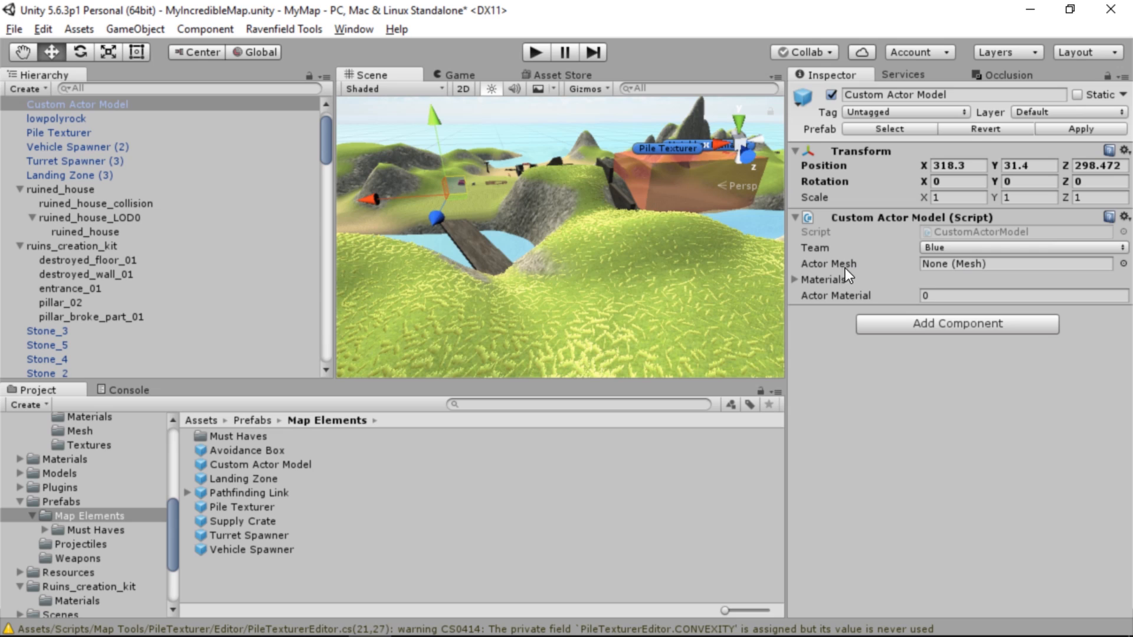
Locate the Custom Actor Model's Actor Blue material in the Materials > Actor folder and enlarge the asset thumbnails
left_click(796, 280)
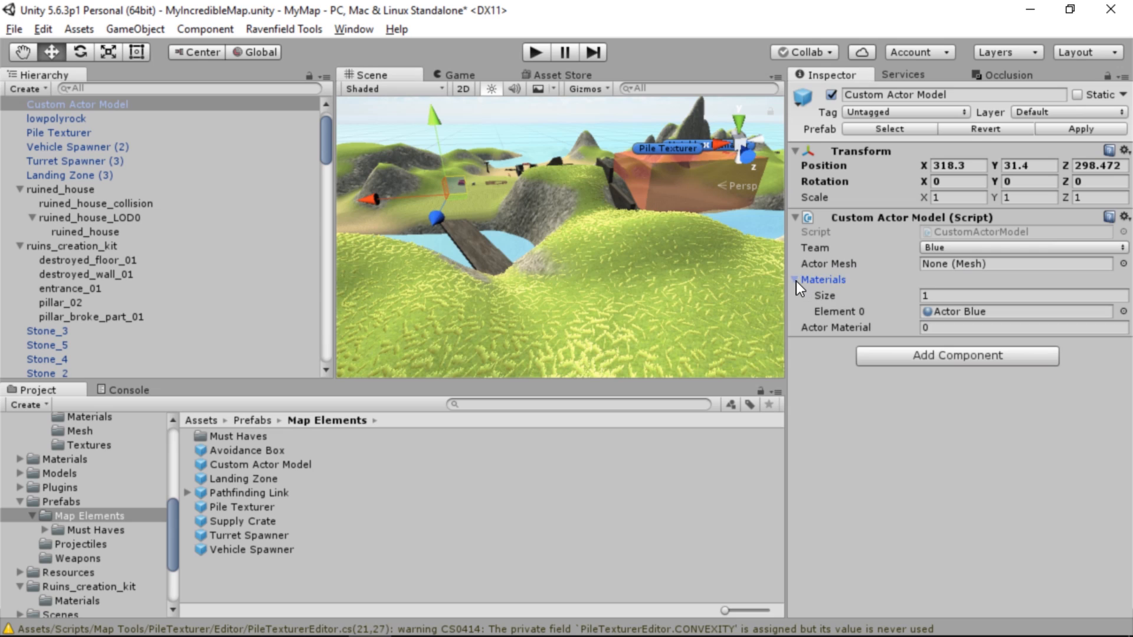
left_click(952, 309)
left_click(239, 480)
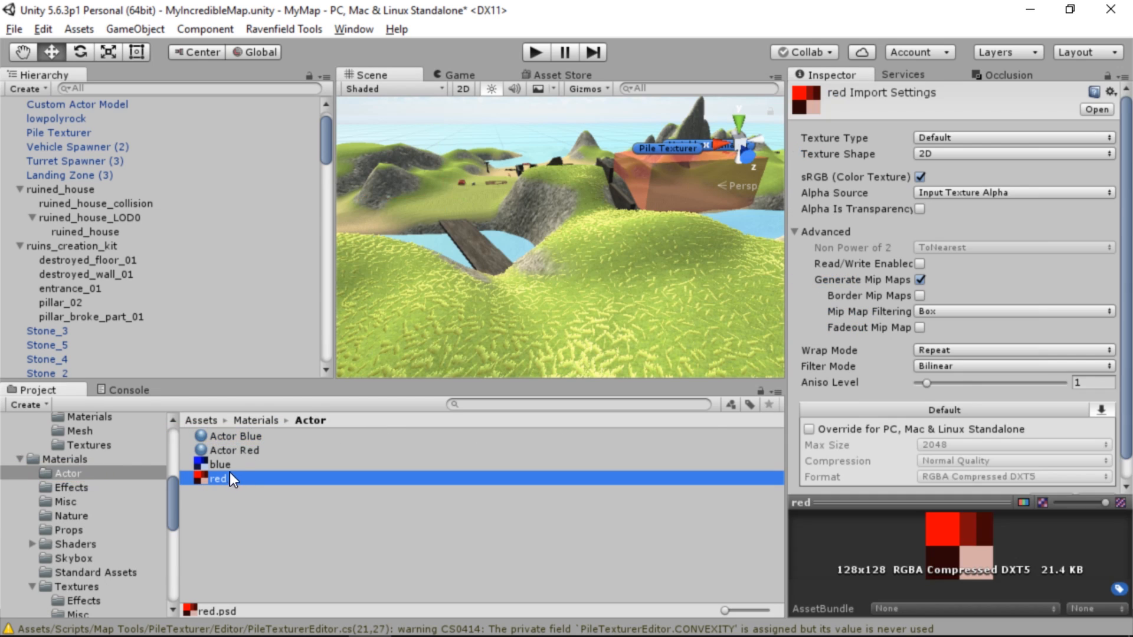
left_click(220, 460)
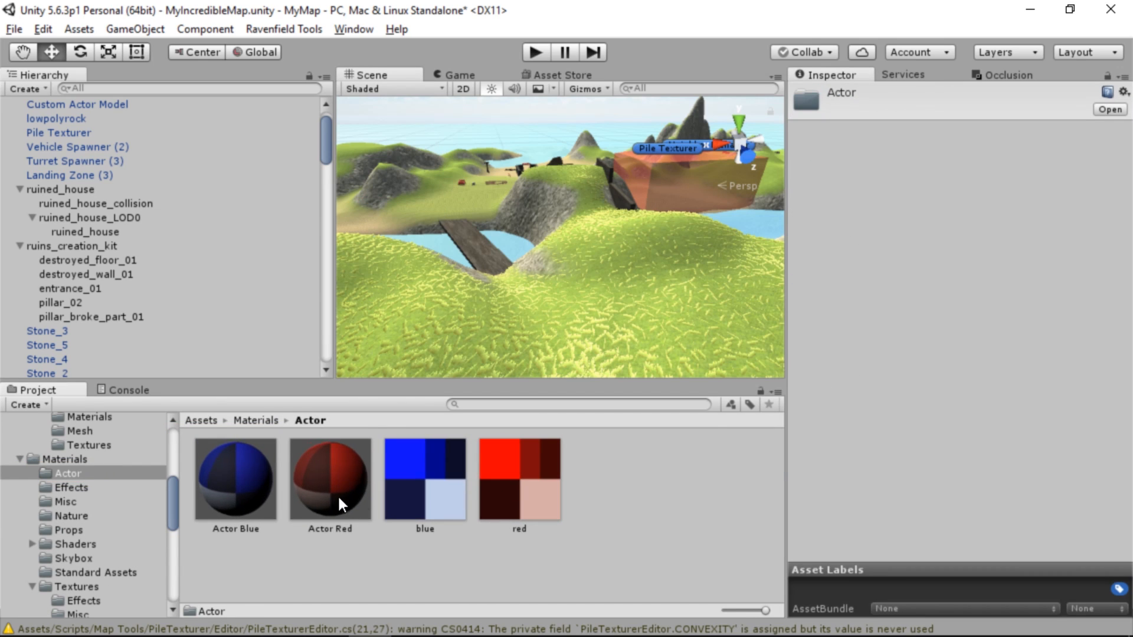
left_click(255, 495)
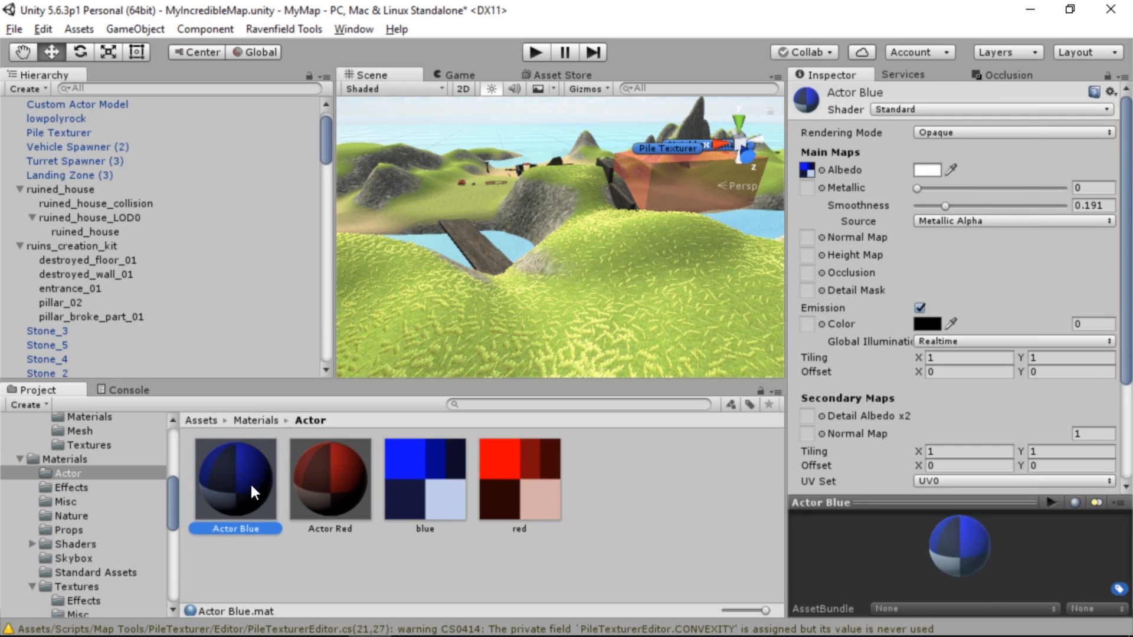
Examine the blue and red actor textures and the settings of the Actor Blue material that uses the blue one
left_click(423, 461)
left_click(543, 487)
left_click(457, 478)
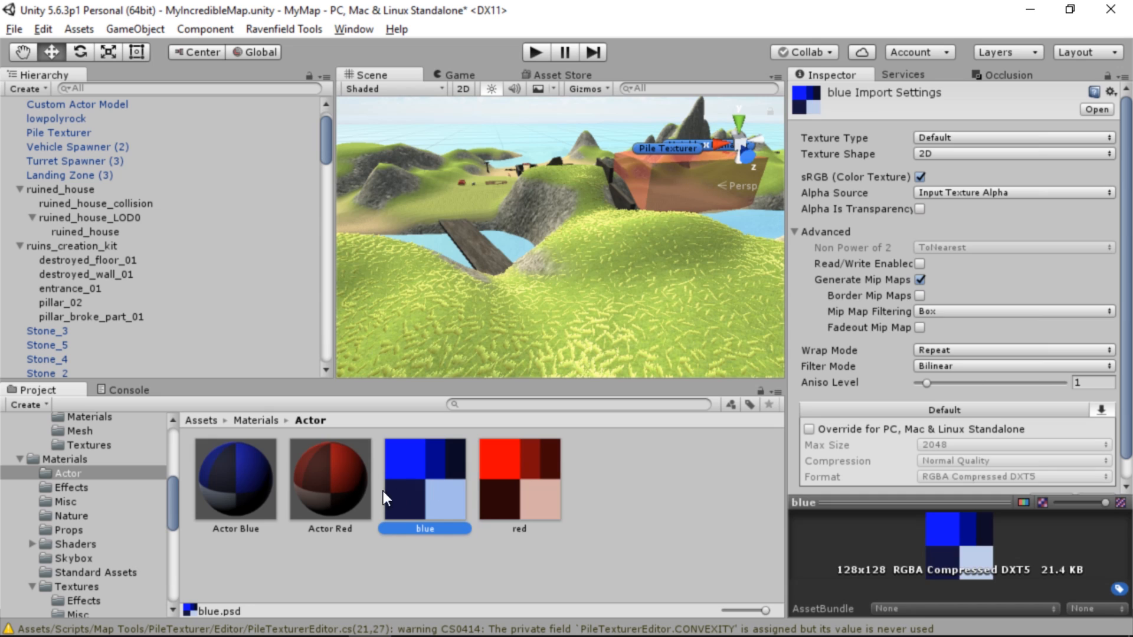
left_click(278, 479)
left_click(276, 479)
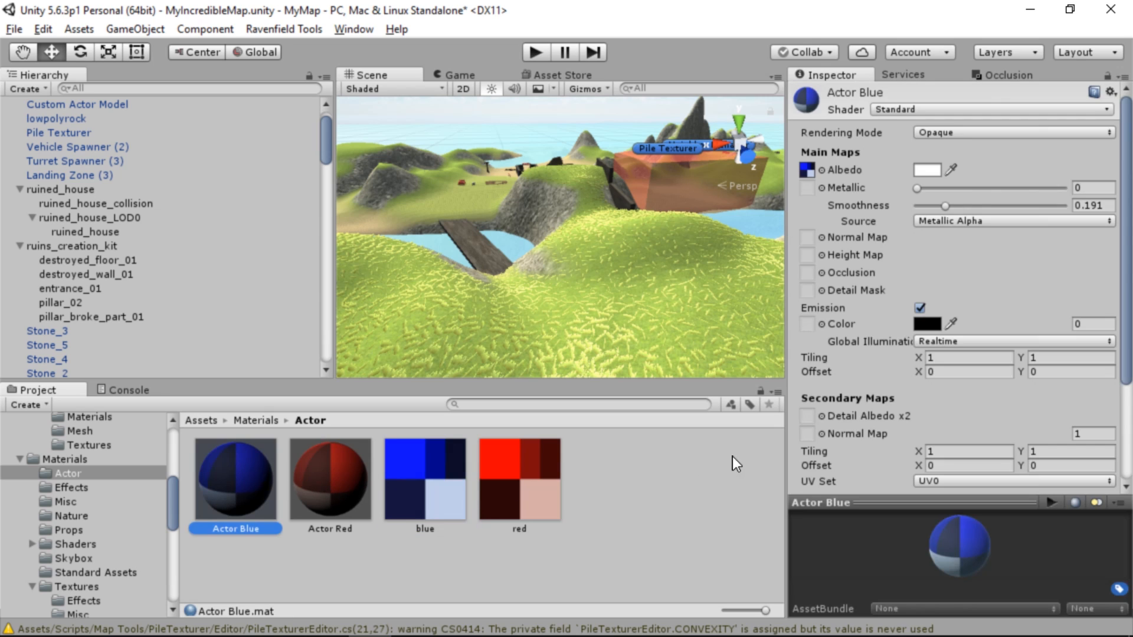
Reveal the blue texture's file in Explorer and open blue.psd in GIMP for editing
left_click(458, 507)
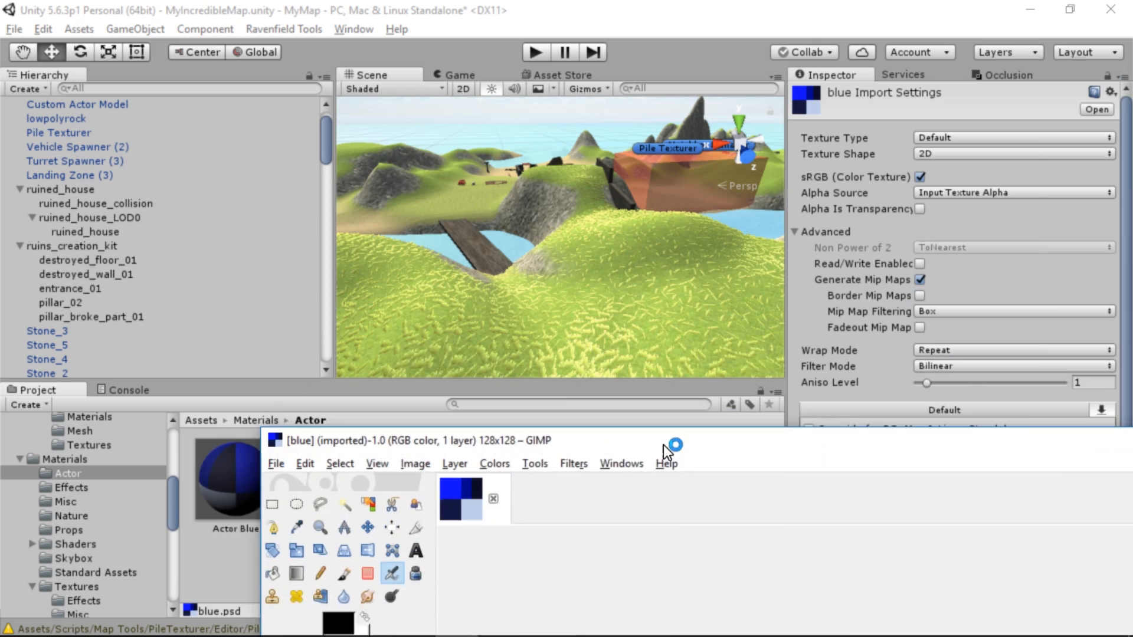
left_click_drag(663, 445, 477, 9)
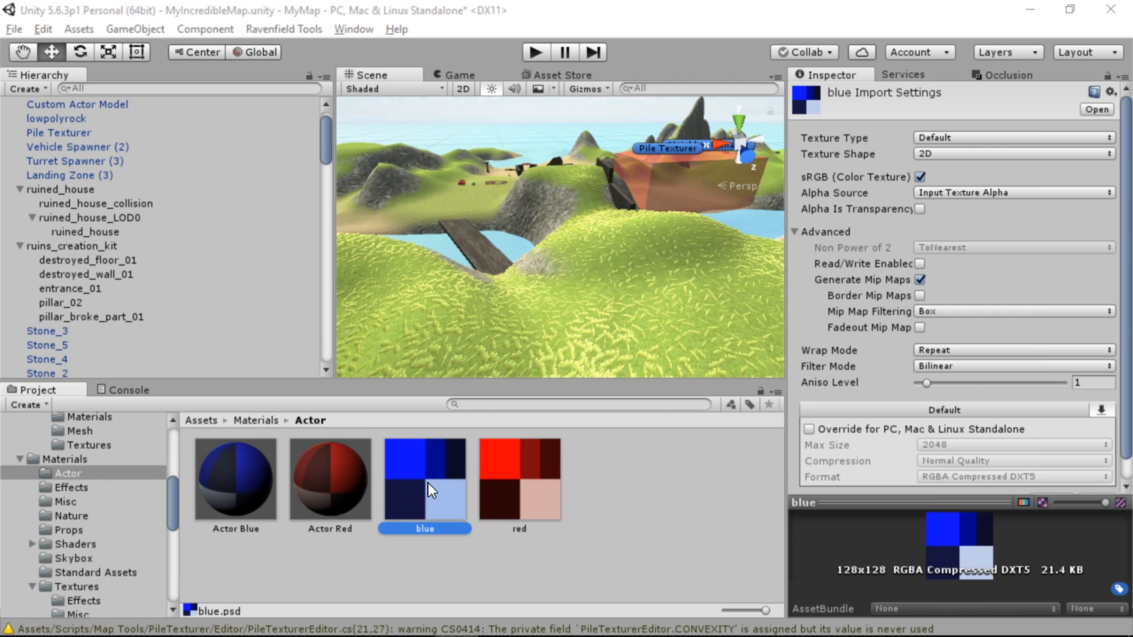
right_click(434, 473)
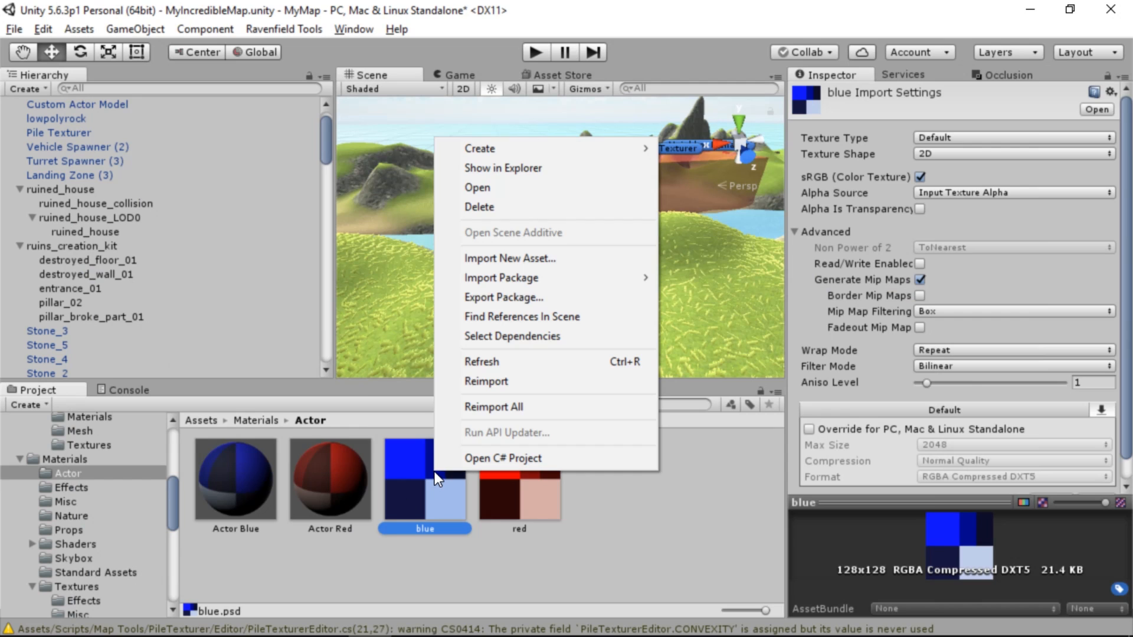
left_click(551, 167)
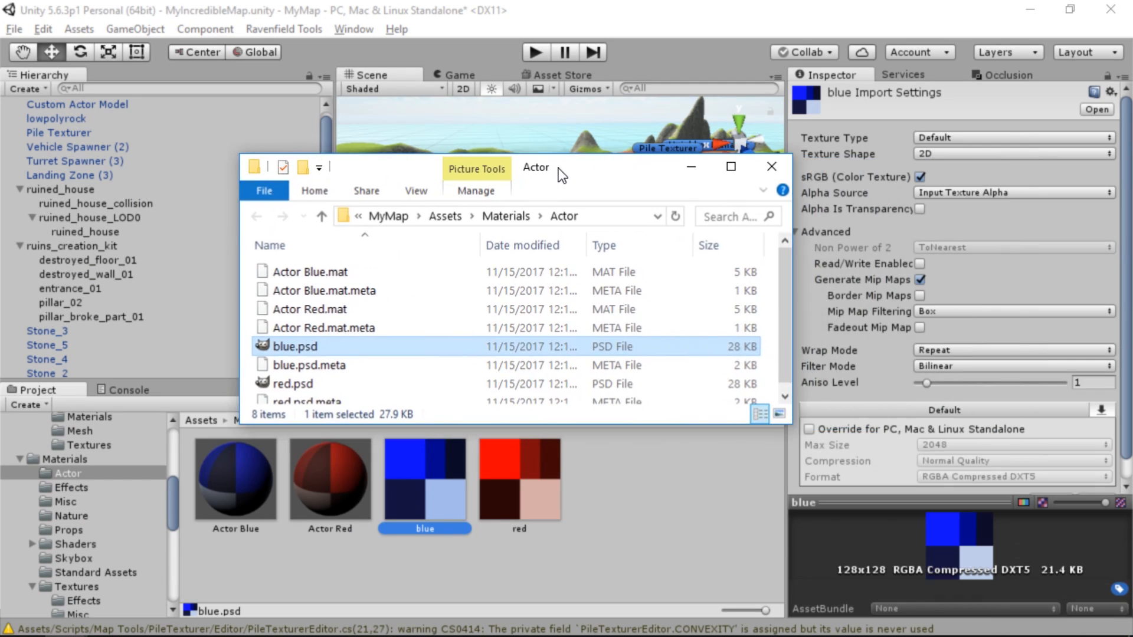
right_click(300, 356)
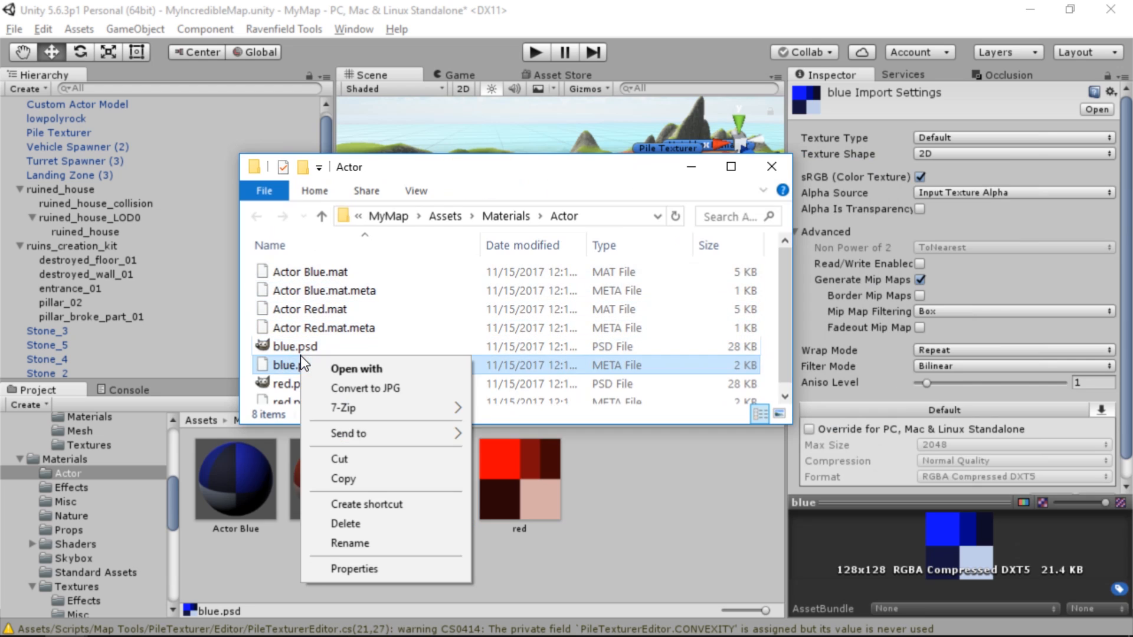
right_click(296, 350)
double_click(293, 343)
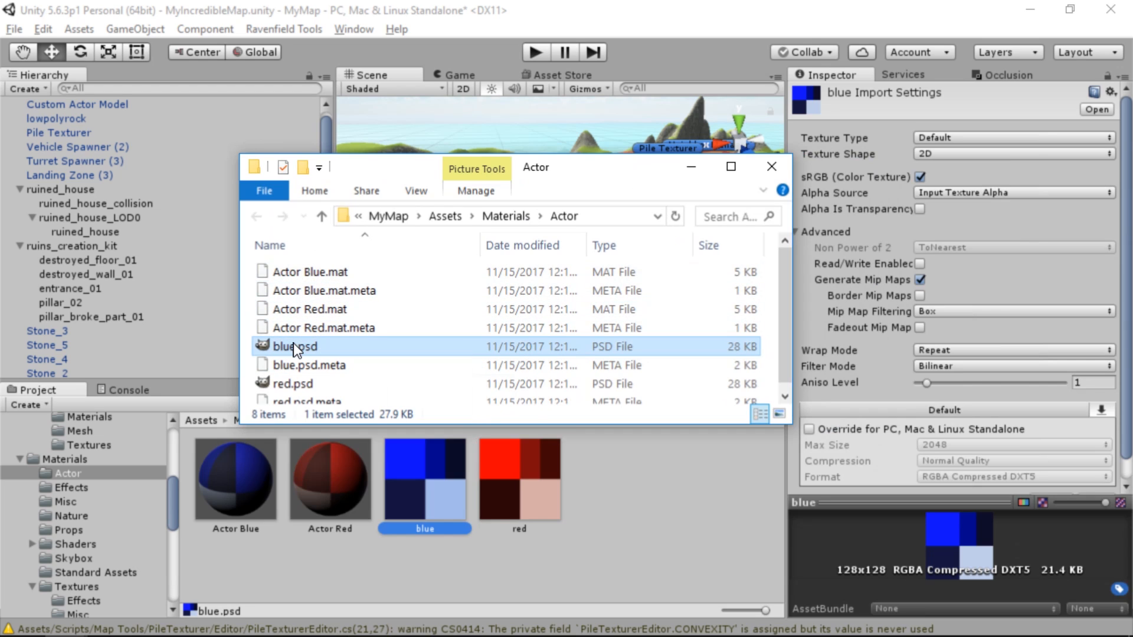
scroll(426, 339, "up", 1, "ctrl")
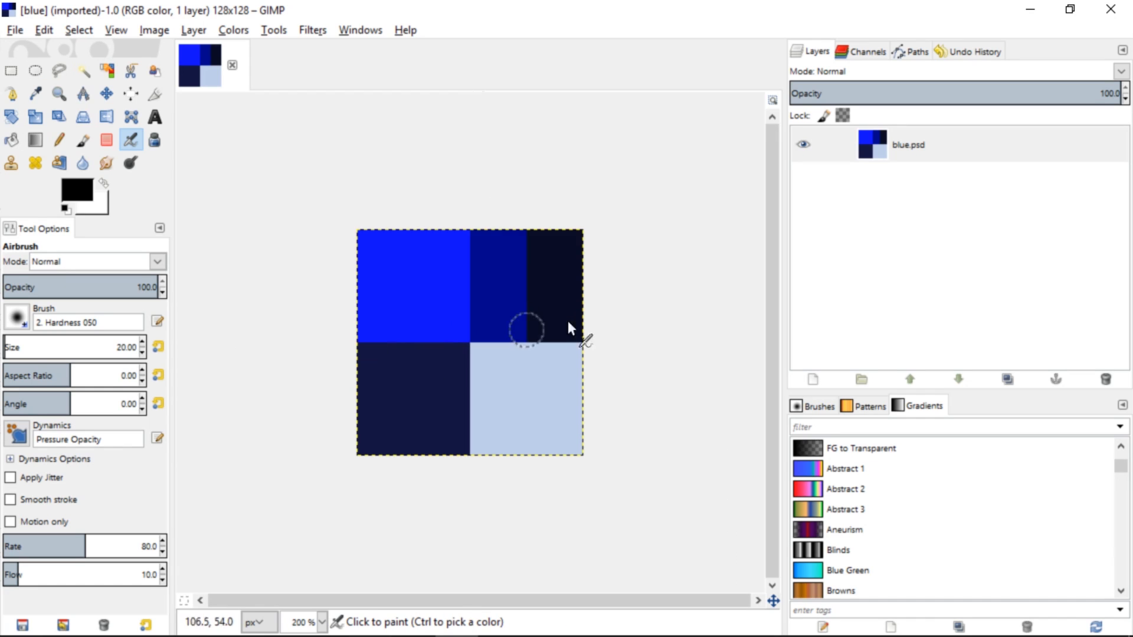
Shift the hue of blue.psd toward a lighter azure blue and raise its lightness with Hue-Saturation
right_click(476, 131)
mouse_move(546, 255)
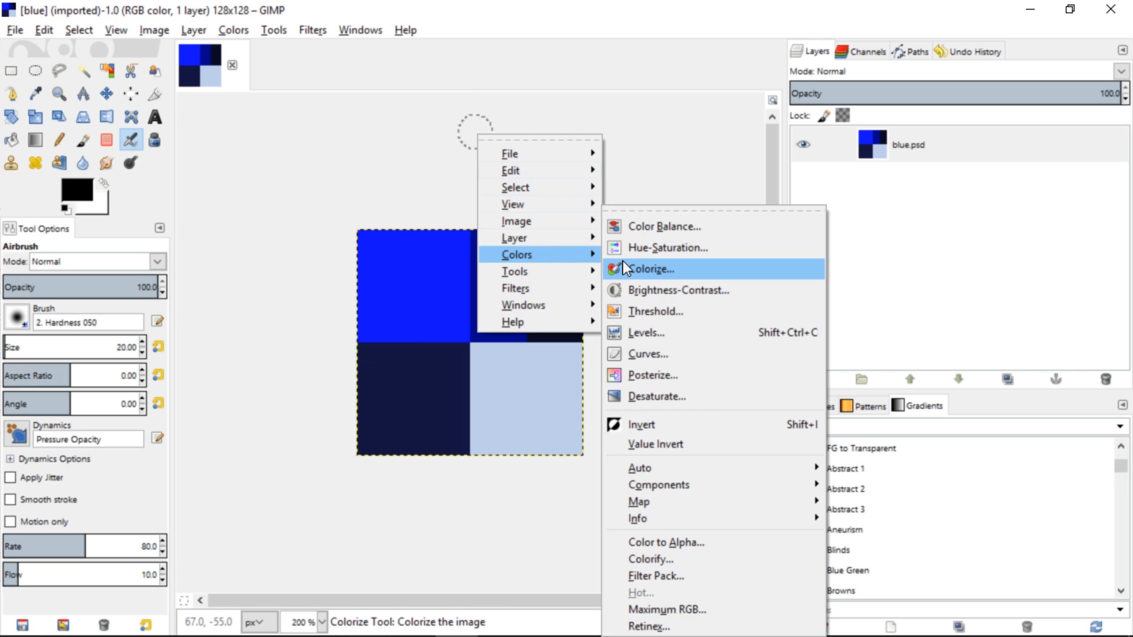
left_click(667, 211)
left_click_drag(737, 189, 862, 148)
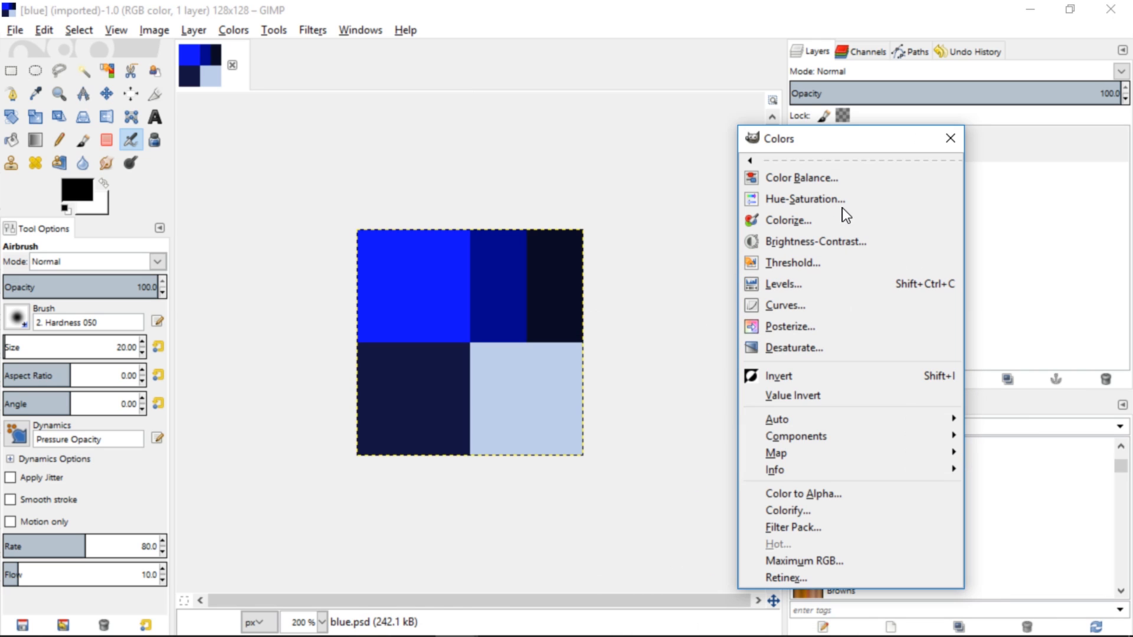
left_click(831, 201)
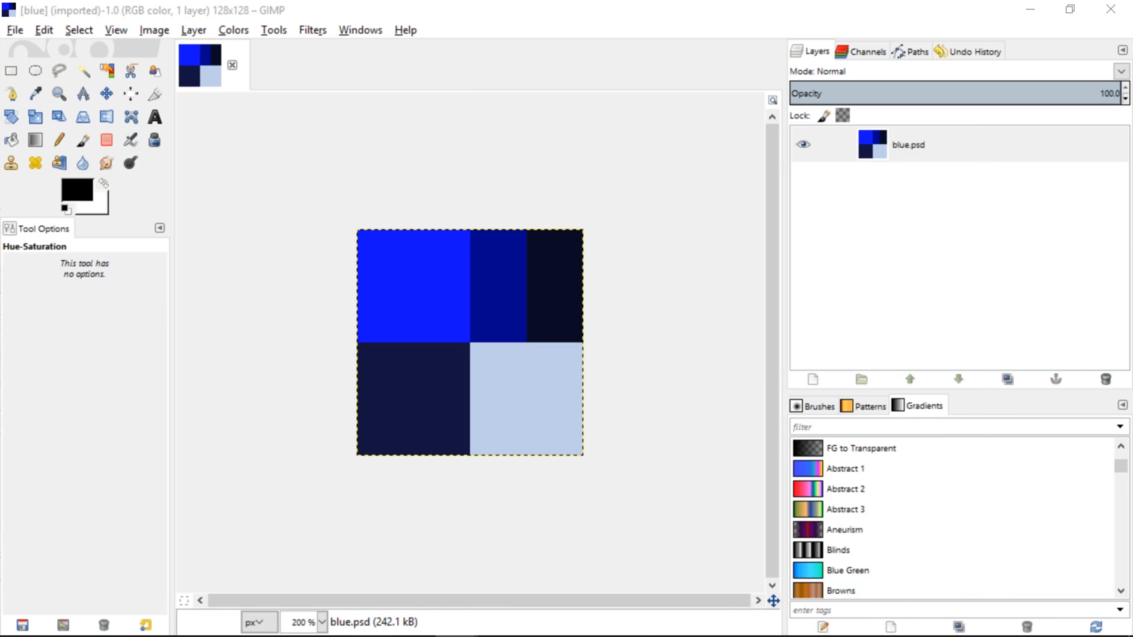
left_click_drag(700, 239, 750, 114)
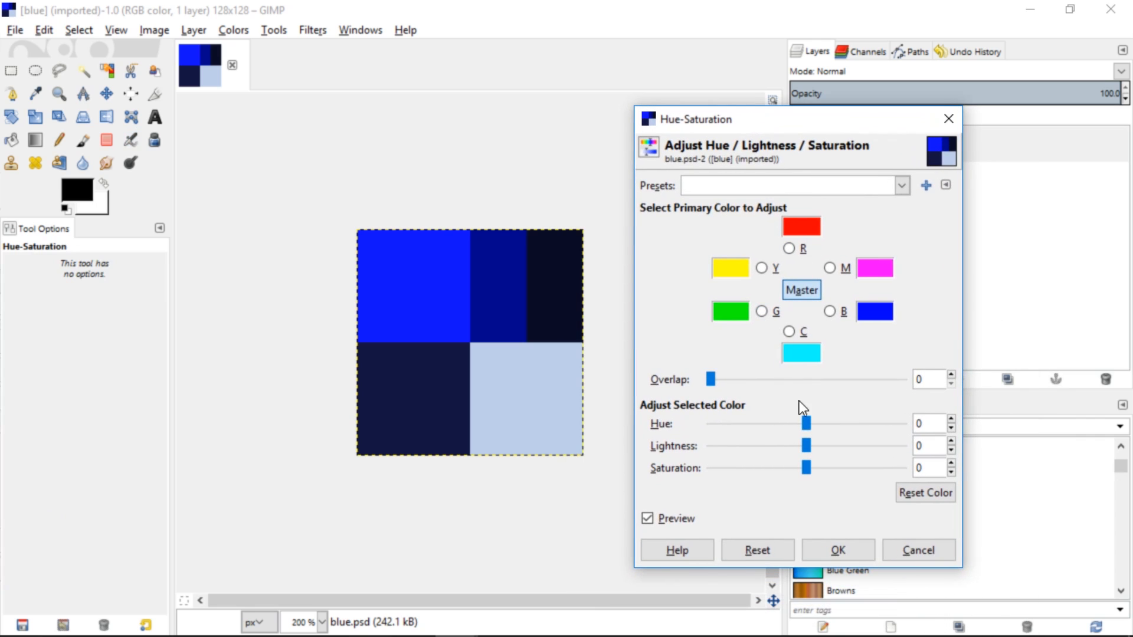
left_click_drag(807, 422, 833, 448)
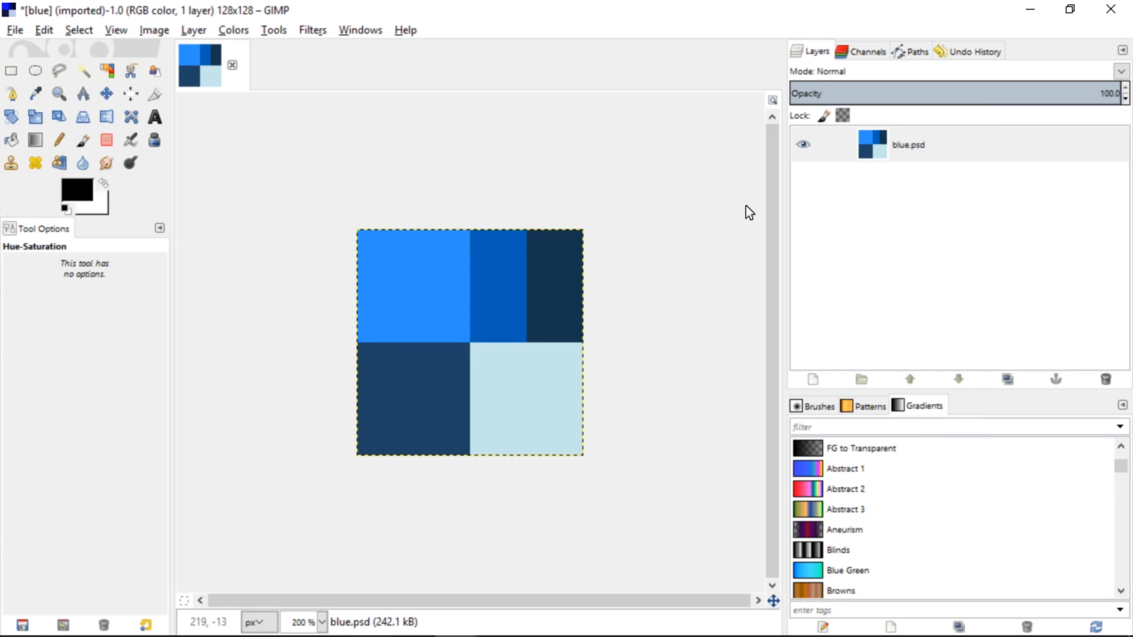
Duplicate the blue.psd layer and fill the copy with white
left_click(897, 155)
key("ctrl+shift+d")
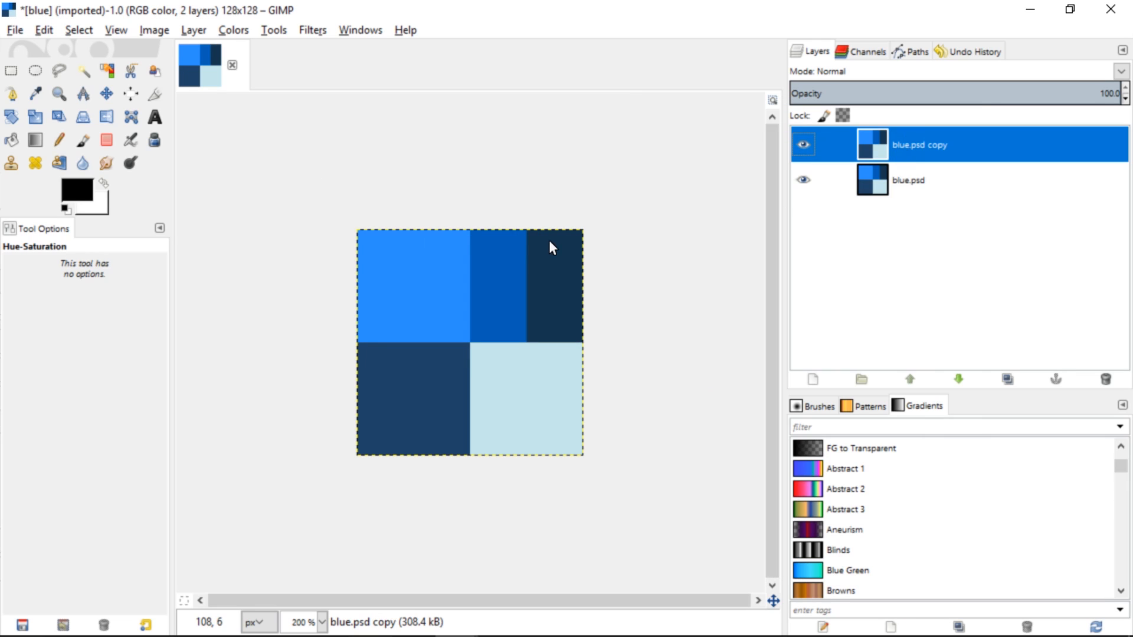
key("Delete")
key("ctrl+comma")
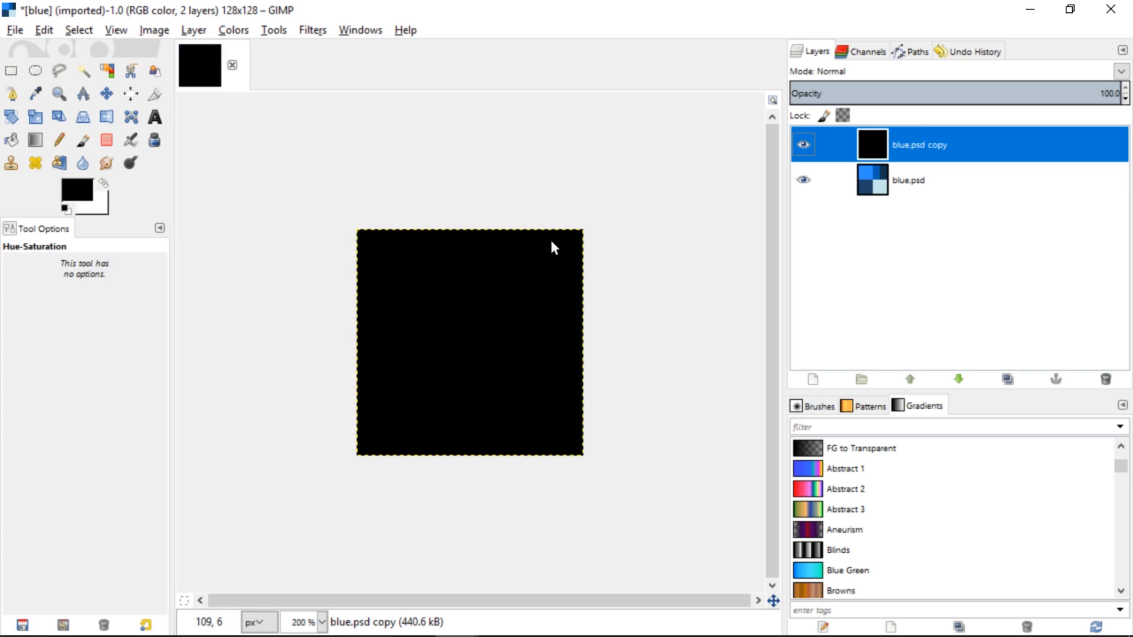
key("ctrl+period")
Apply the HSV Noise filter to the white blue.psd copy layer
right_click(440, 169)
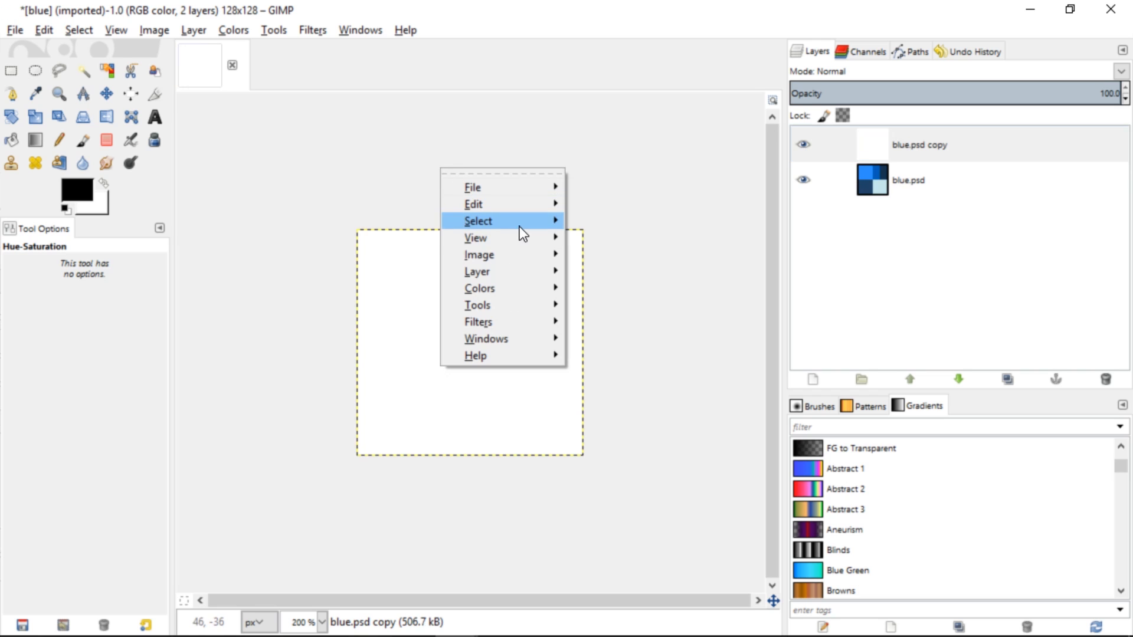
mouse_move(506, 321)
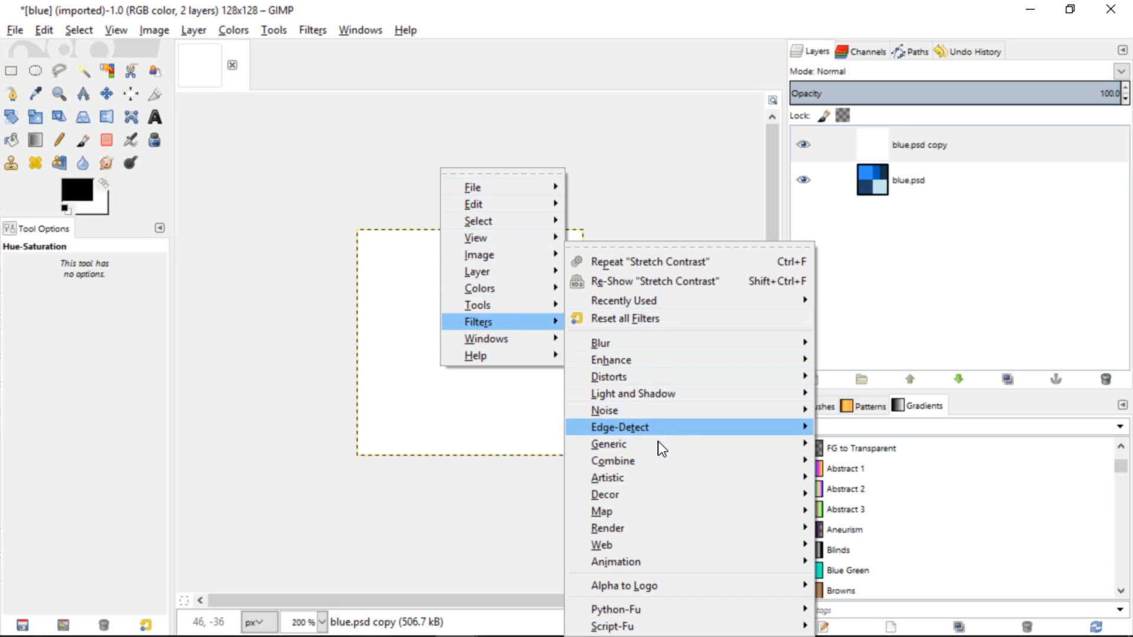
mouse_move(652, 411)
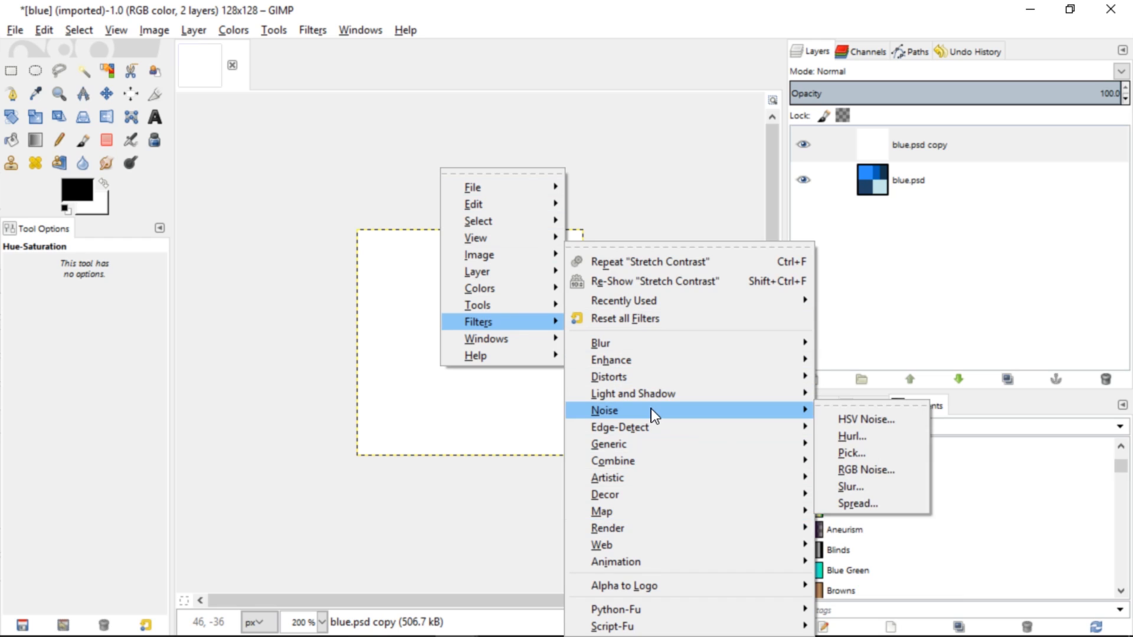
left_click(861, 418)
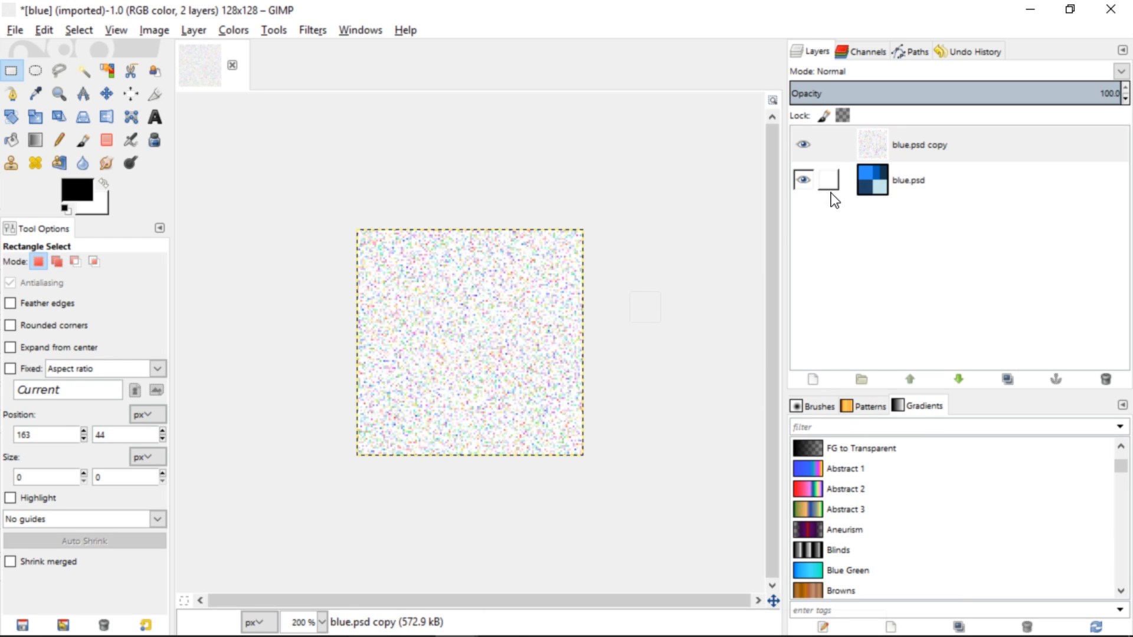
Desaturate the noise layer, set its mode to Multiply and lower its opacity to 31.7
right_click(528, 311)
mouse_move(519, 355)
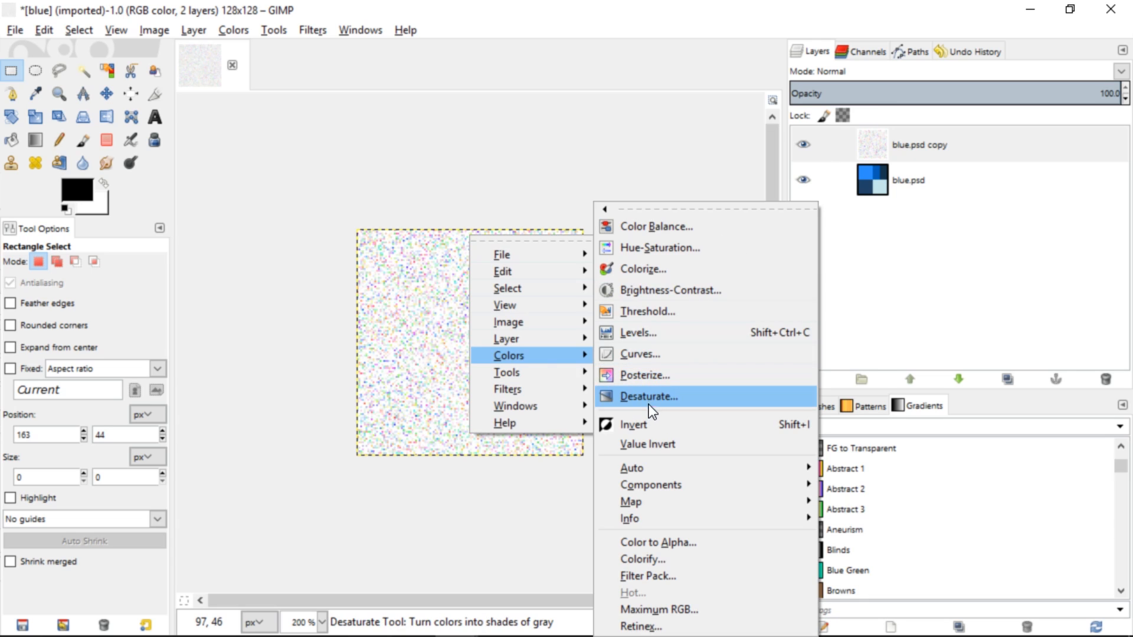
left_click(646, 398)
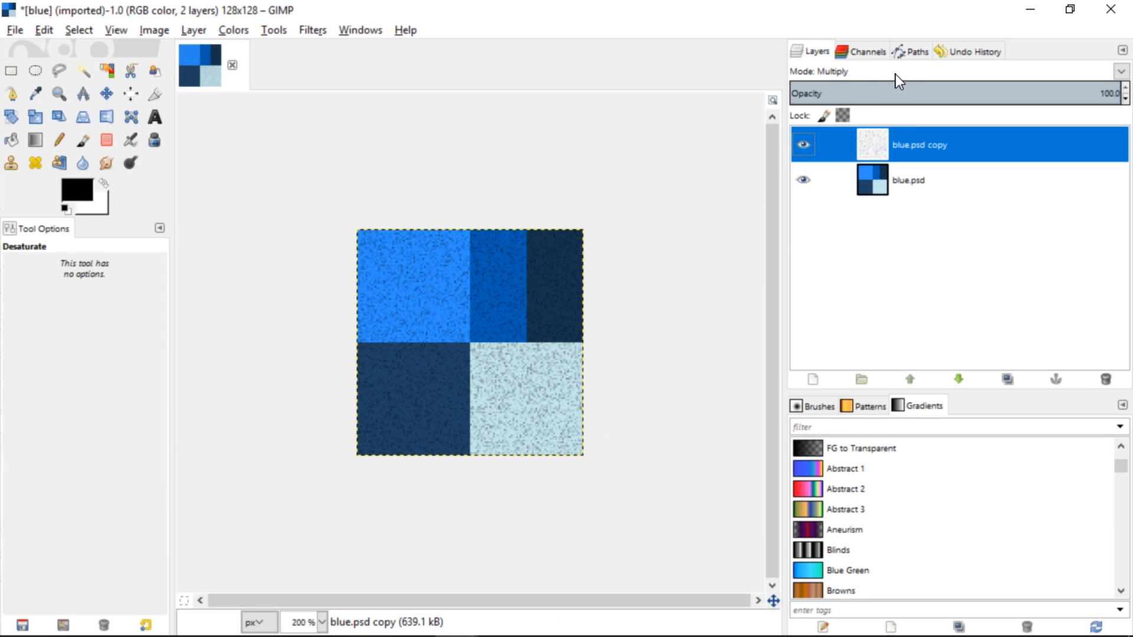
left_click_drag(1065, 97, 895, 95)
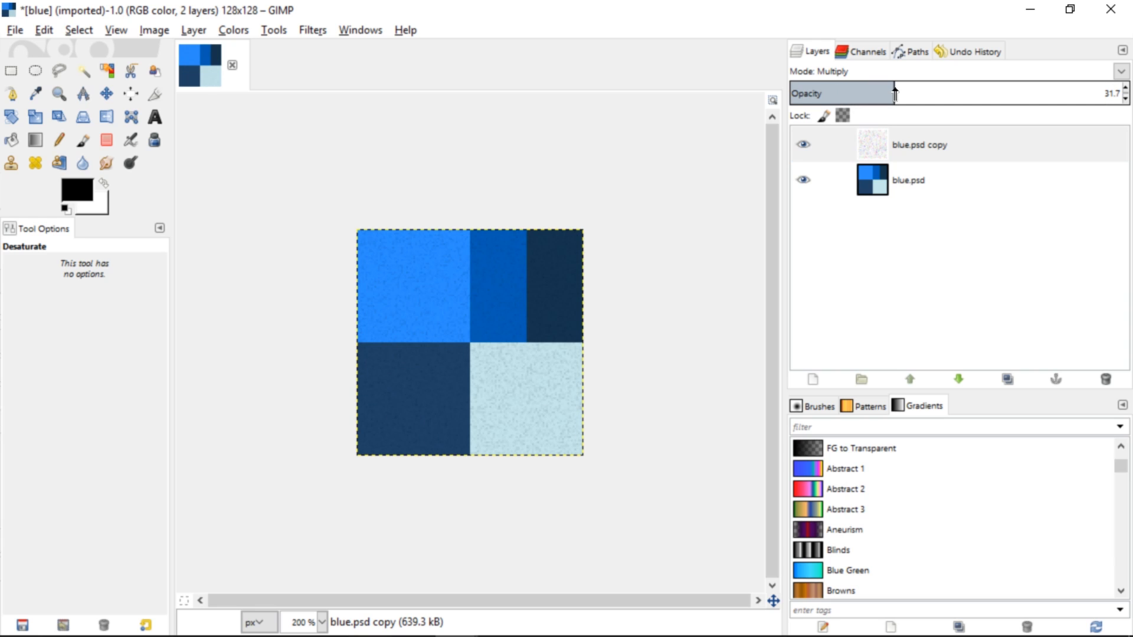
Export the image over the existing blue.psd in the Actor folder and check the Actor Blue material in Unity
key("r")
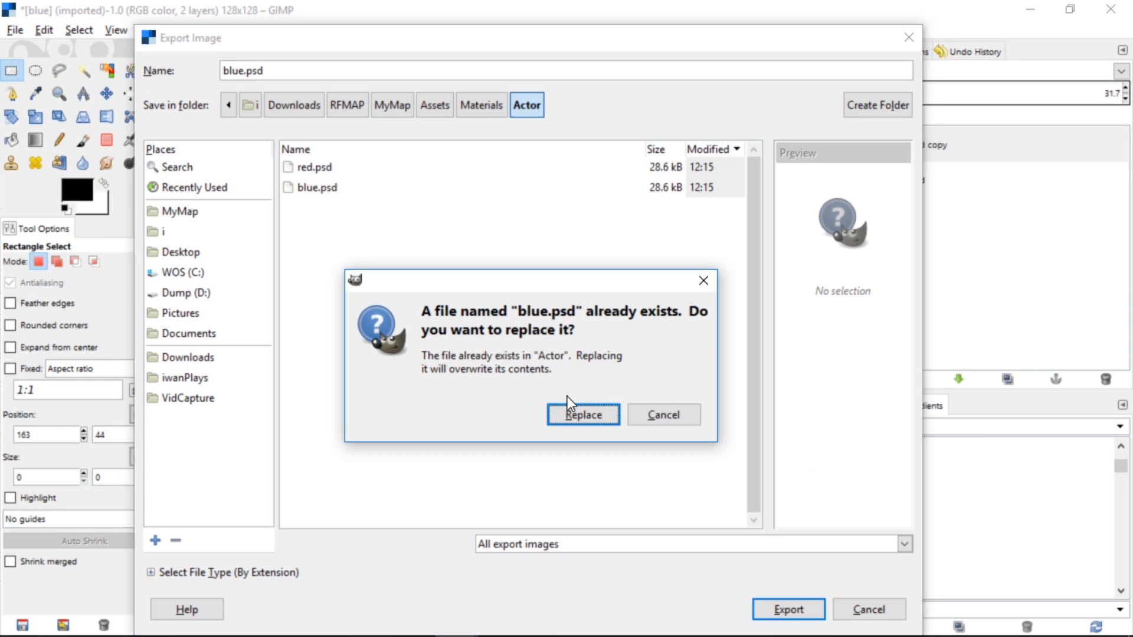
left_click(570, 413)
key("alt+Tab")
left_click(281, 479)
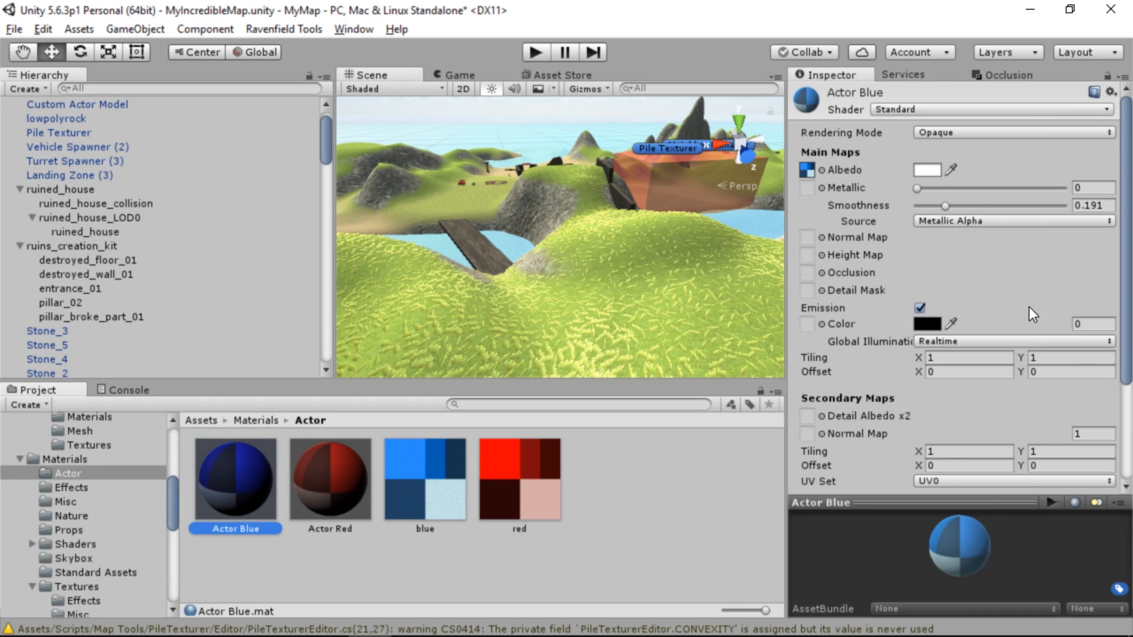
Open the red texture in GIMP, shift its hue to -23, overlay noise at 35.2 opacity and export it over red.psd
double_click(519, 479)
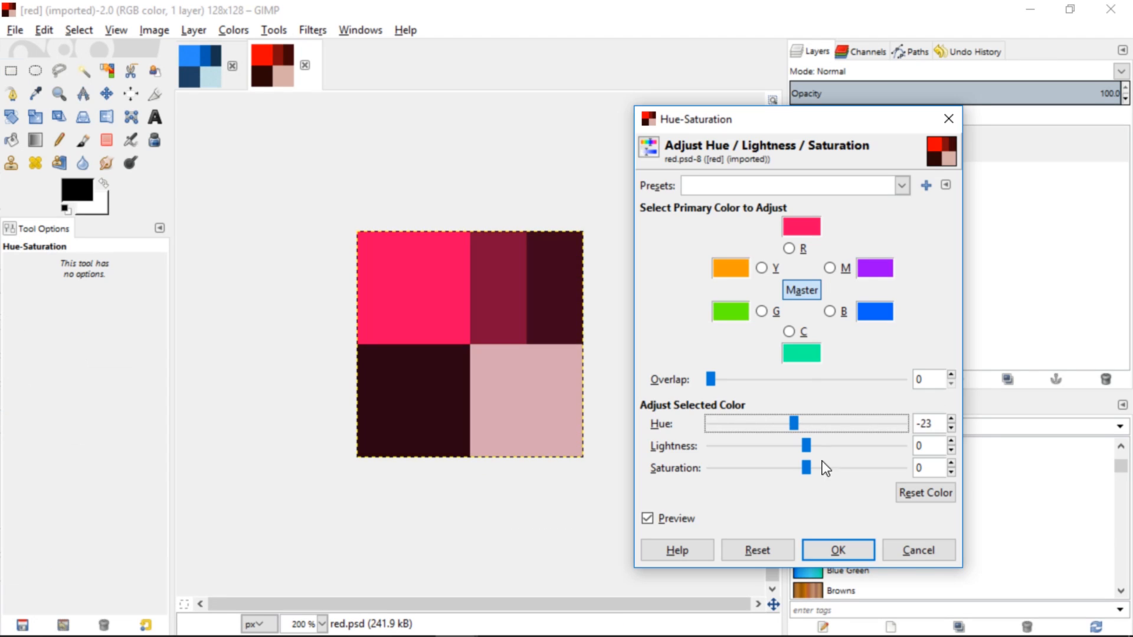
left_click(851, 551)
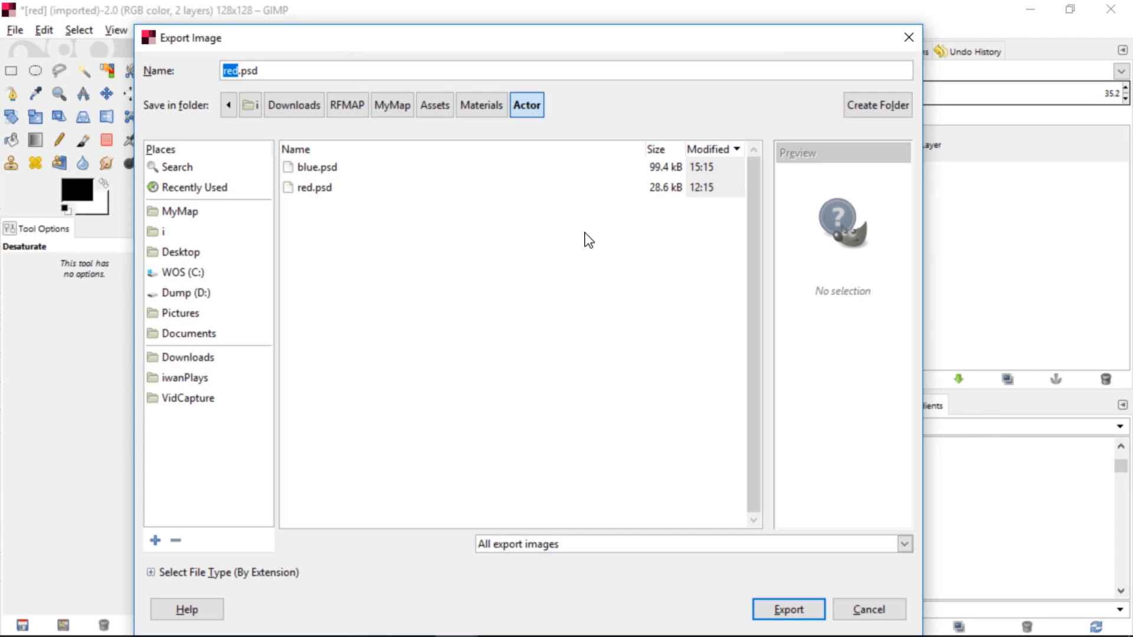
left_click(794, 609)
left_click(649, 413)
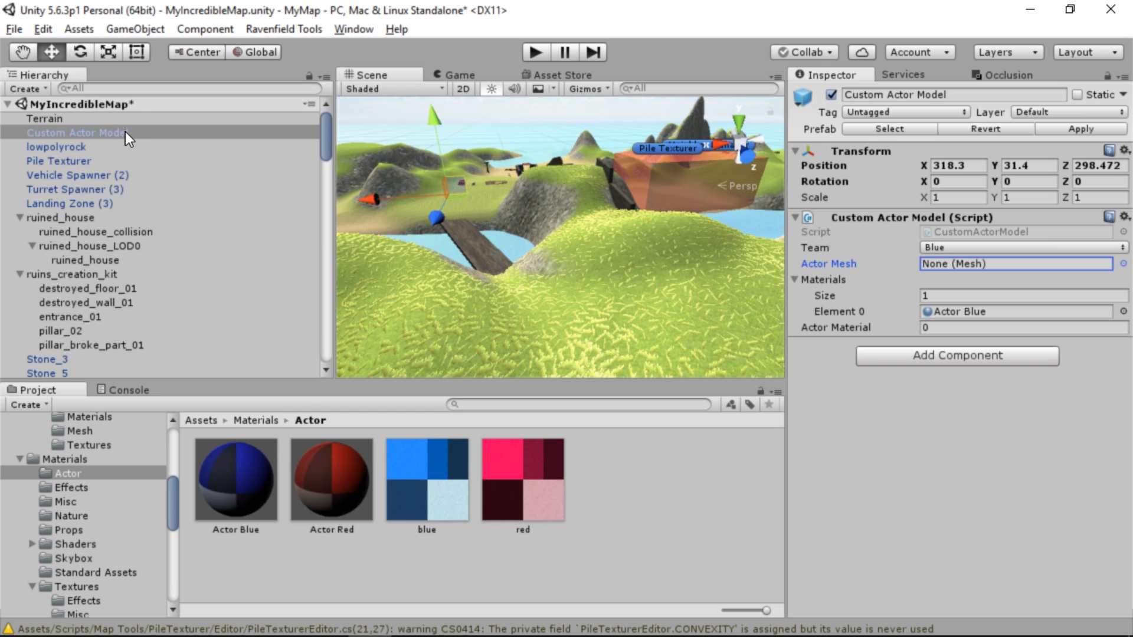
Assign the Soldier mesh from Assets/Models/Character/Soldier.blend as the Actor Mesh of Custom Actor Model in Unity
left_click(1124, 265)
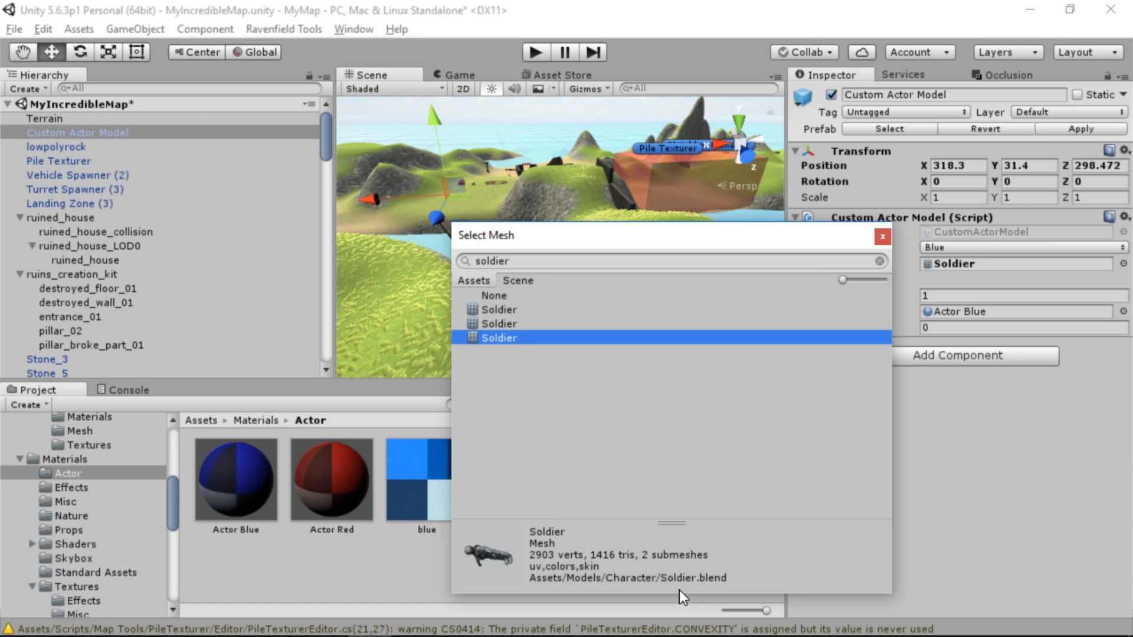
key("Up")
key("Up")
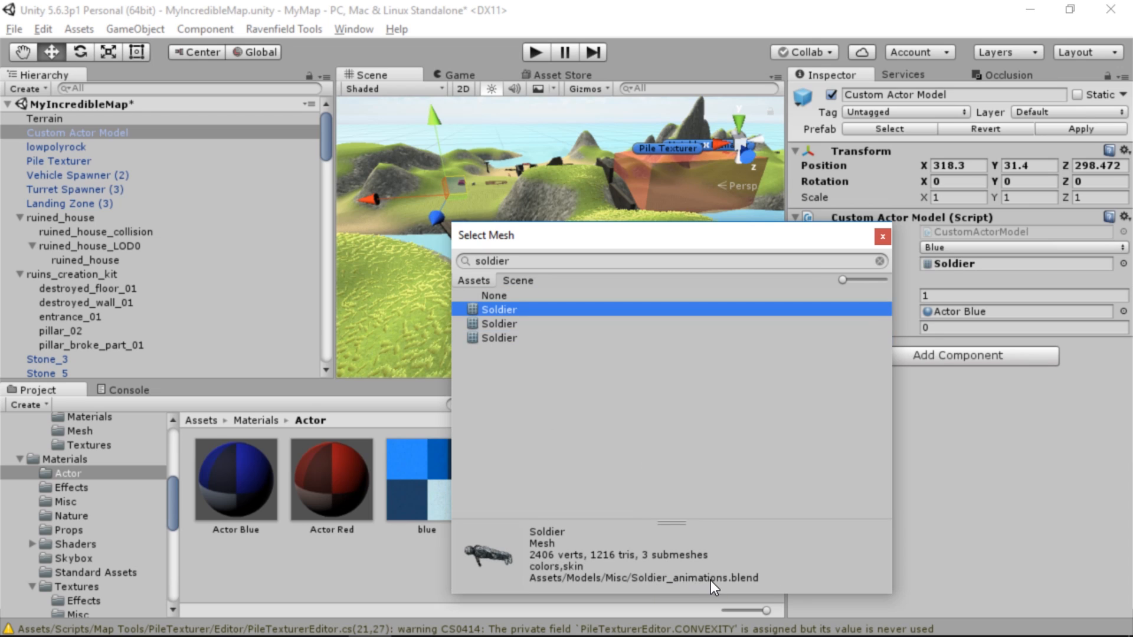
key("Down")
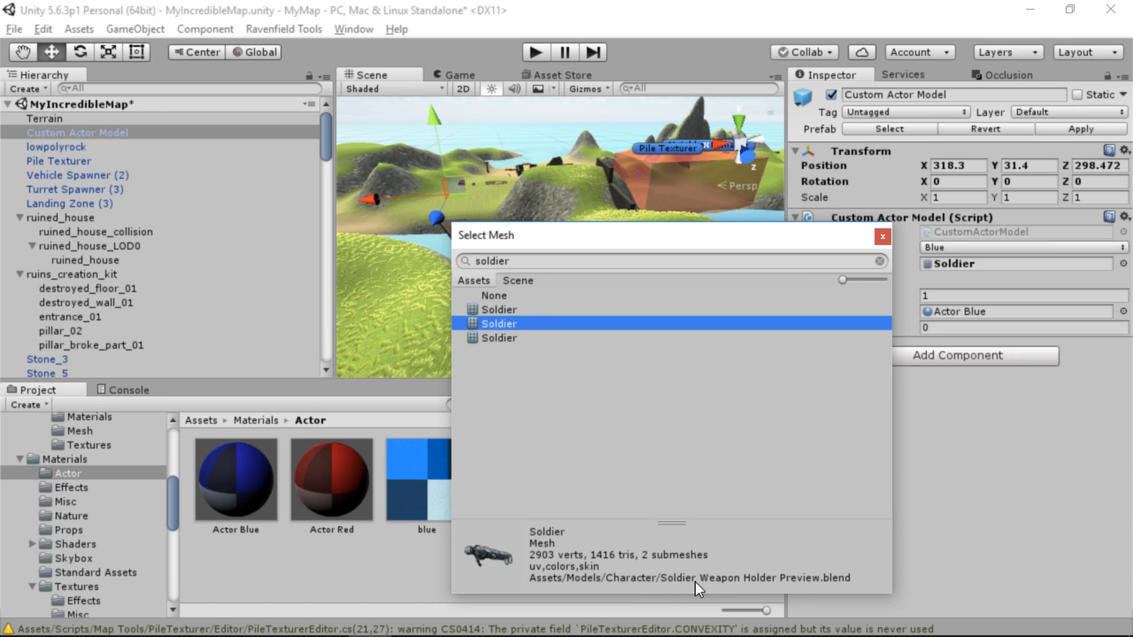
key("Down")
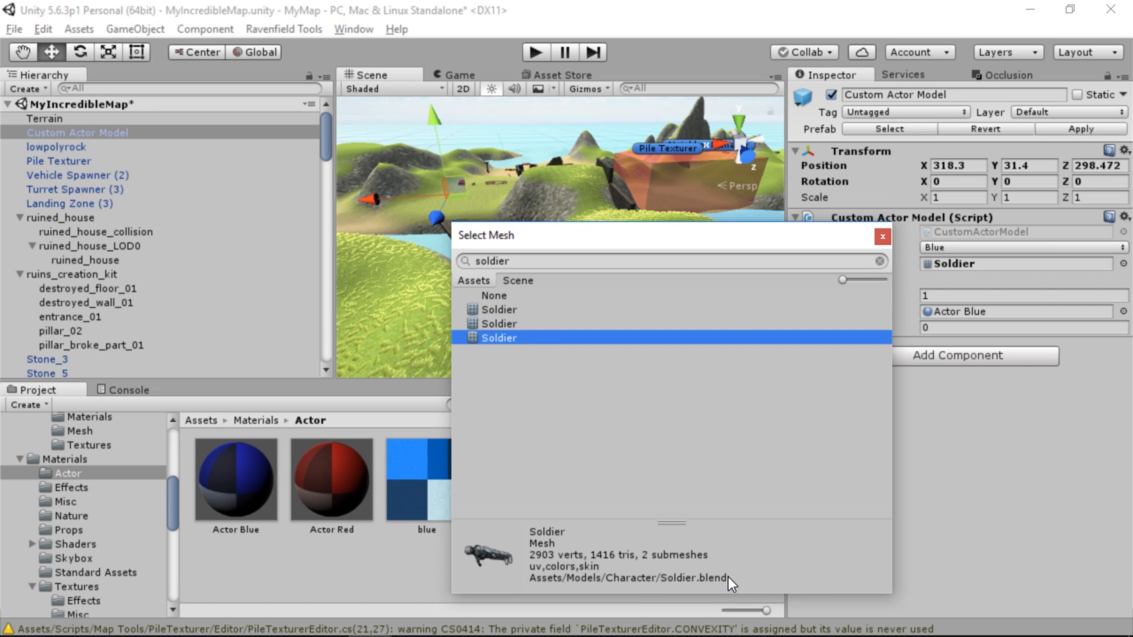
double_click(494, 337)
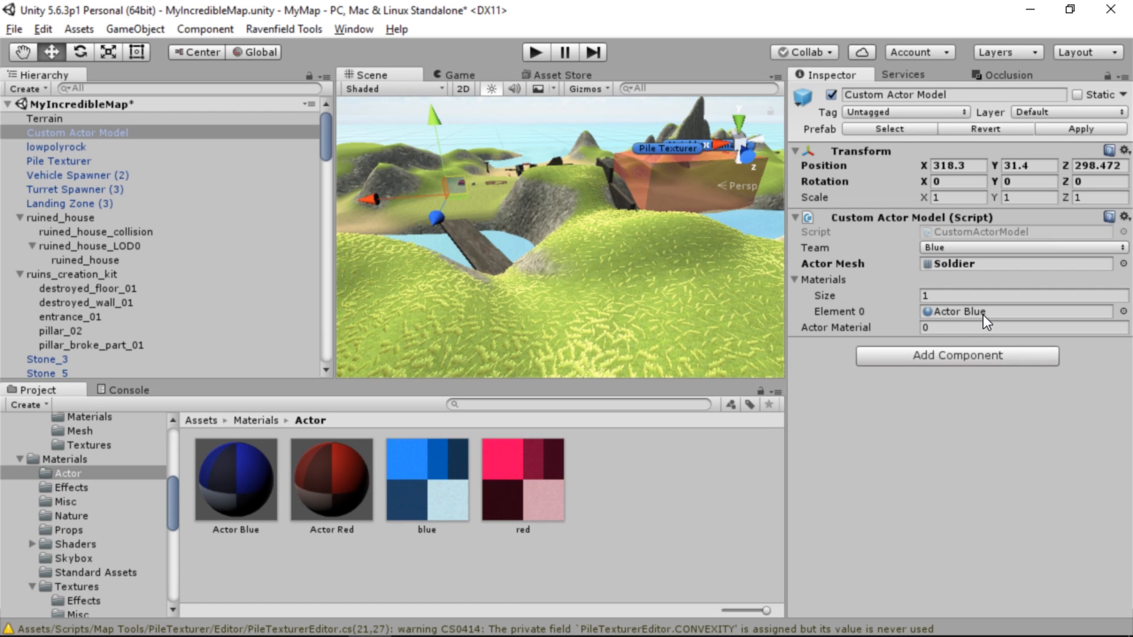
Duplicate Custom Actor Model and place the copy directly below the original in the hierarchy
right_click(131, 132)
left_click(187, 207)
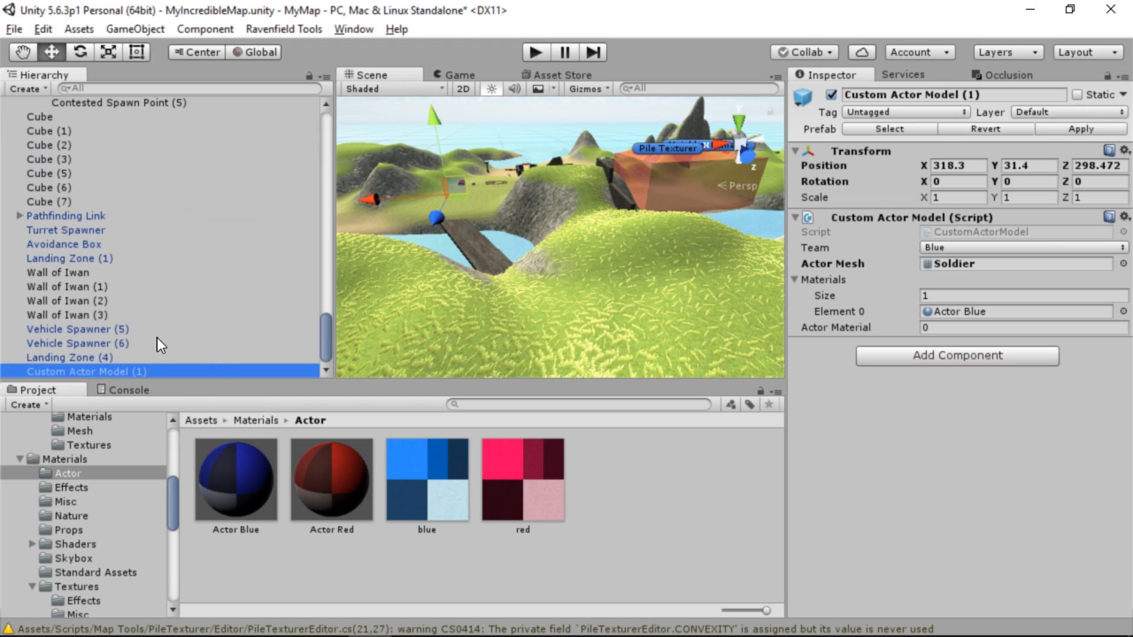
left_click_drag(133, 369, 142, 142)
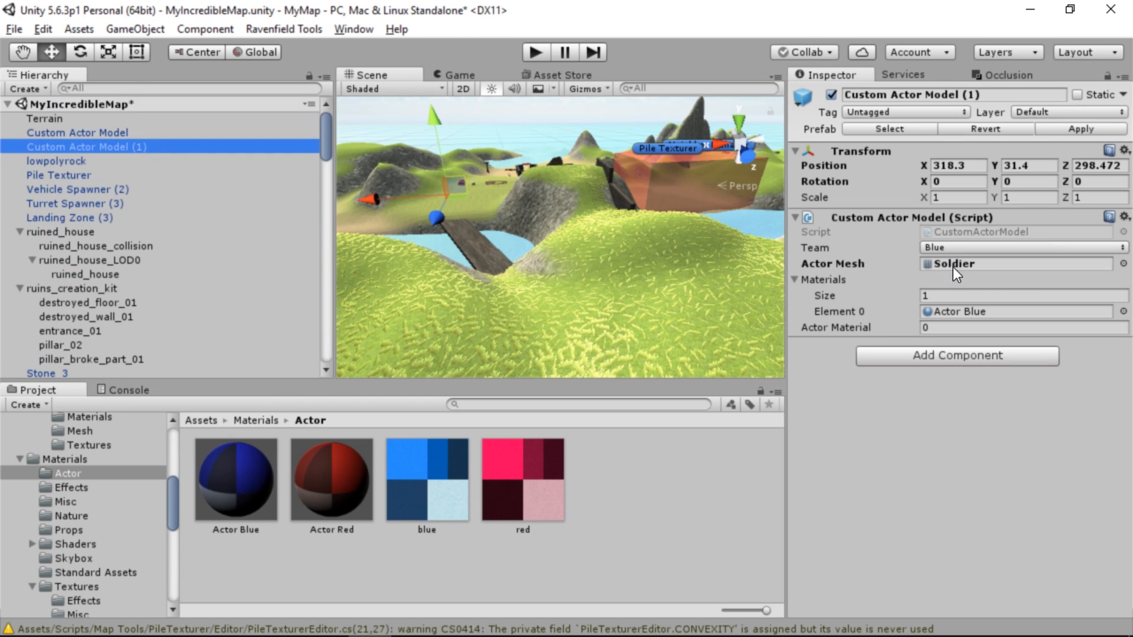
Set the duplicated actor model's team to Red and its Element 0 material to Actor Red
left_click(990, 243)
left_click(962, 305)
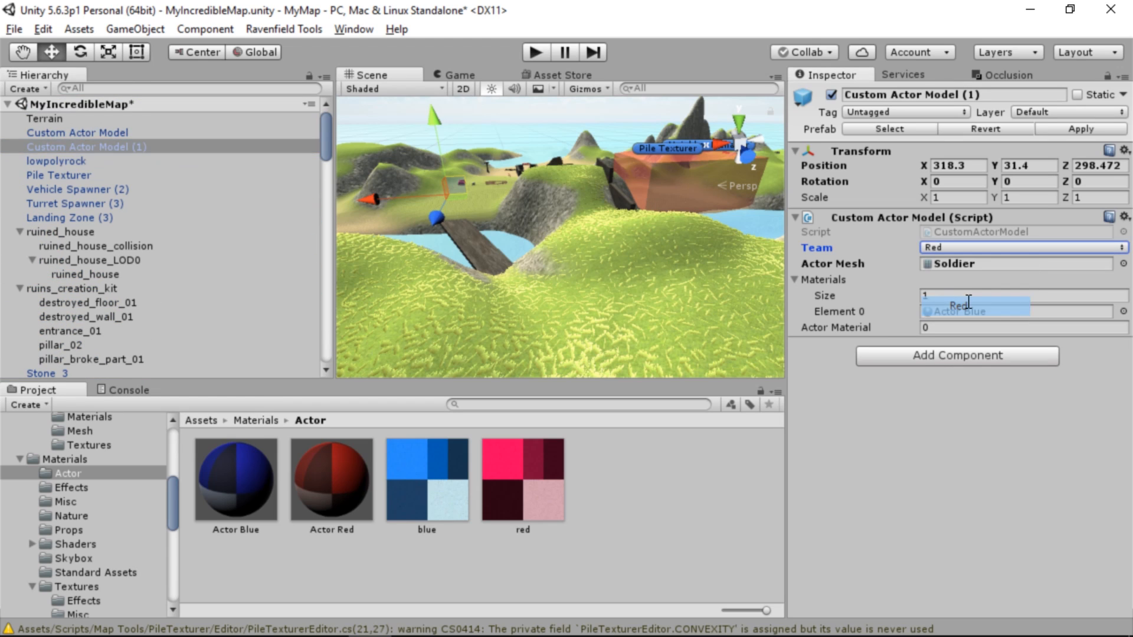
left_click(965, 262)
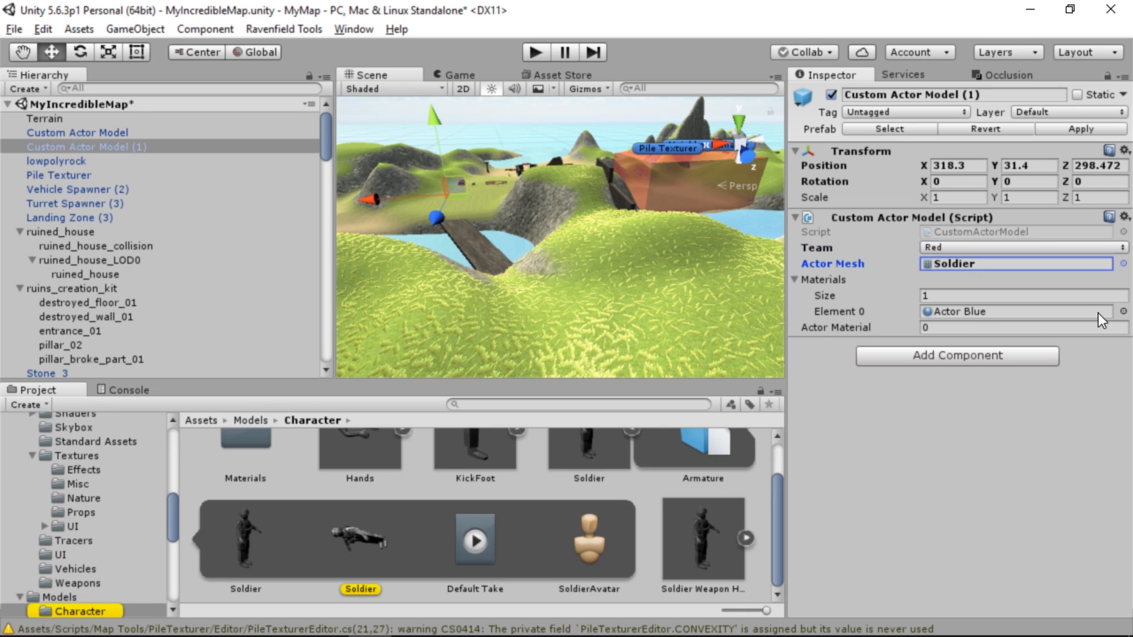
left_click(1123, 311)
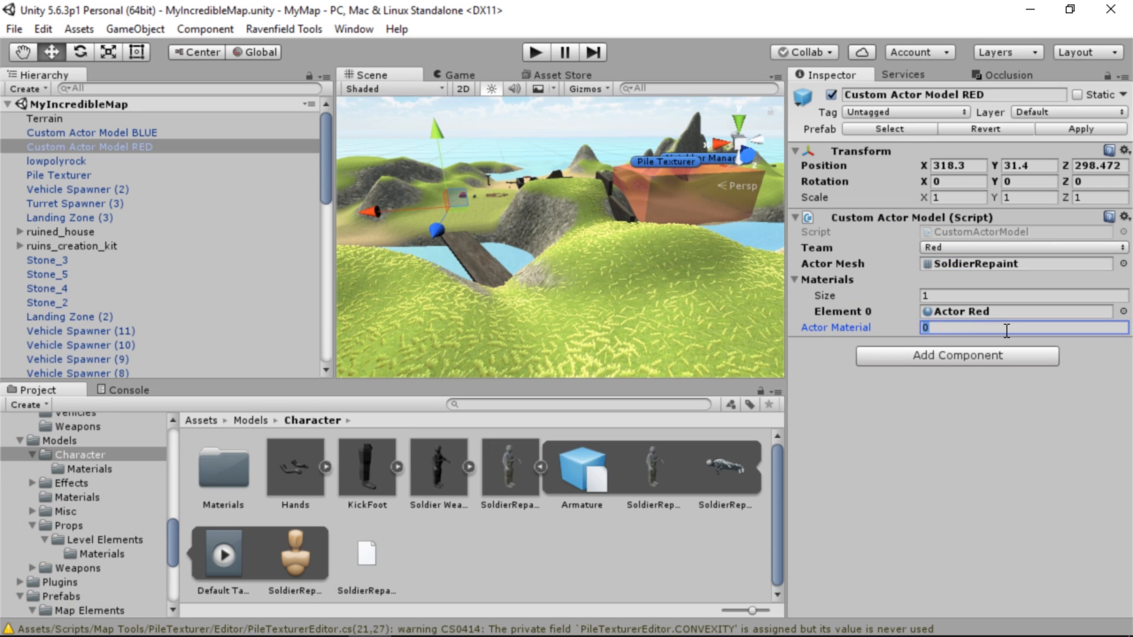
Set Actor Material to -1 on the RED and BLUE custom actor models and open the Ravenfield map tools
type("-1")
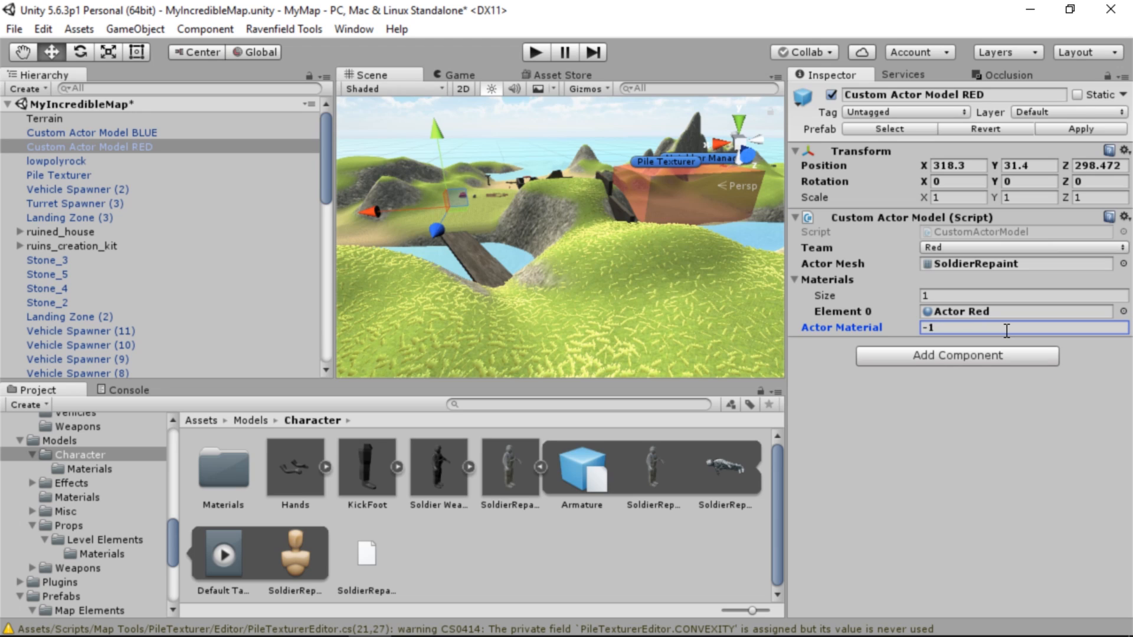
left_click(161, 134)
left_click(196, 29)
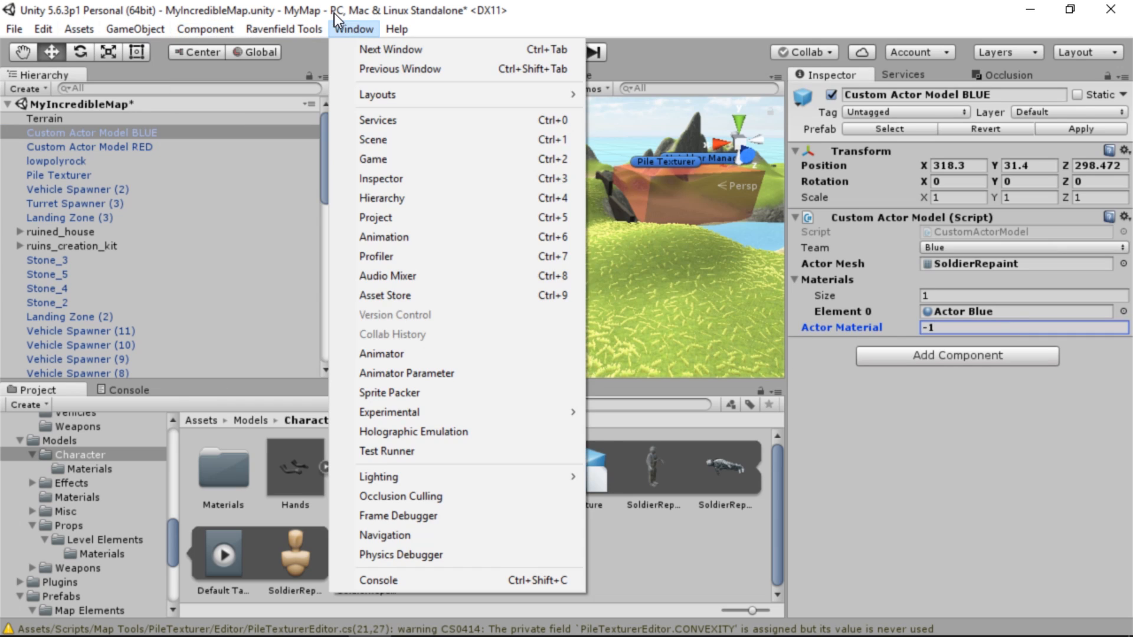
mouse_move(284, 29)
mouse_move(331, 49)
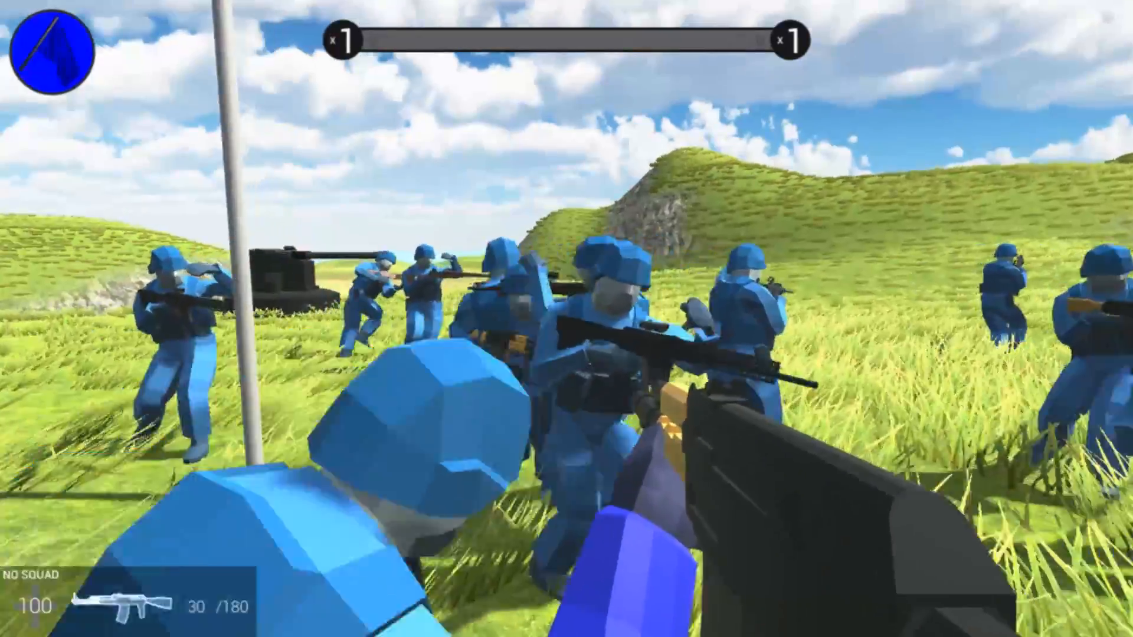
Walk through the map in Ravenfield to examine the recolored blue soldiers and the ruined house
key("w")
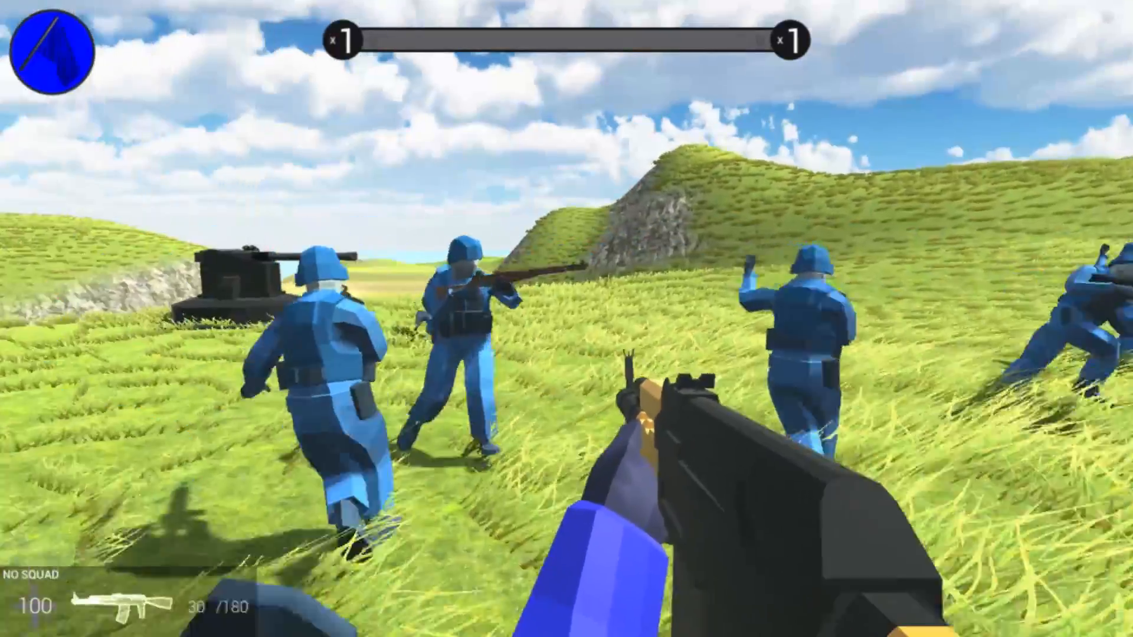
key("w")
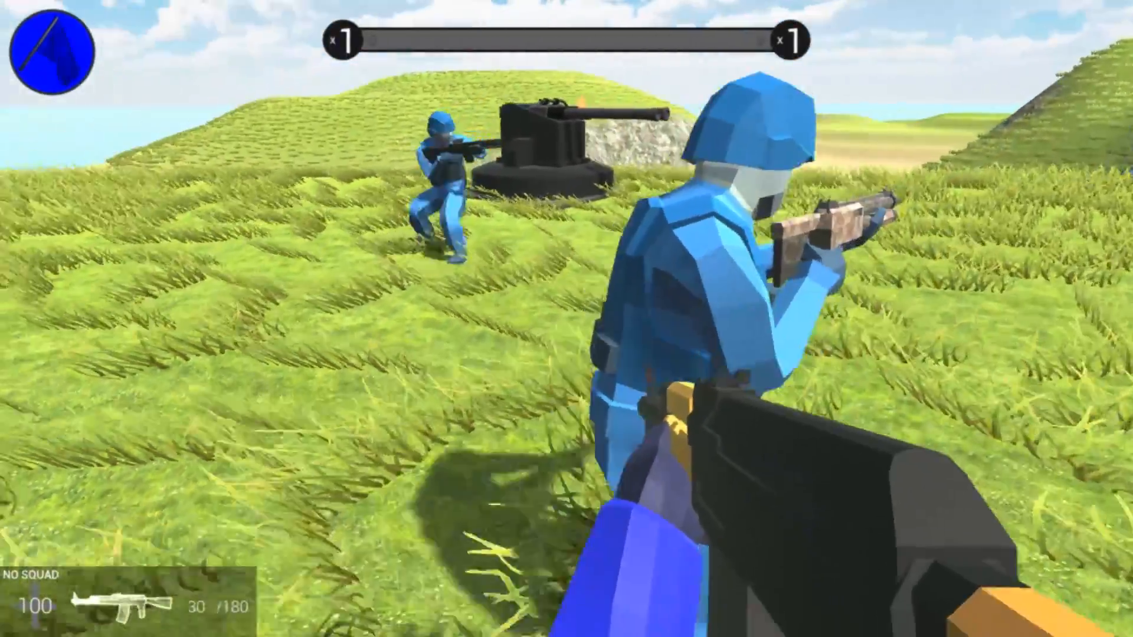
key("w")
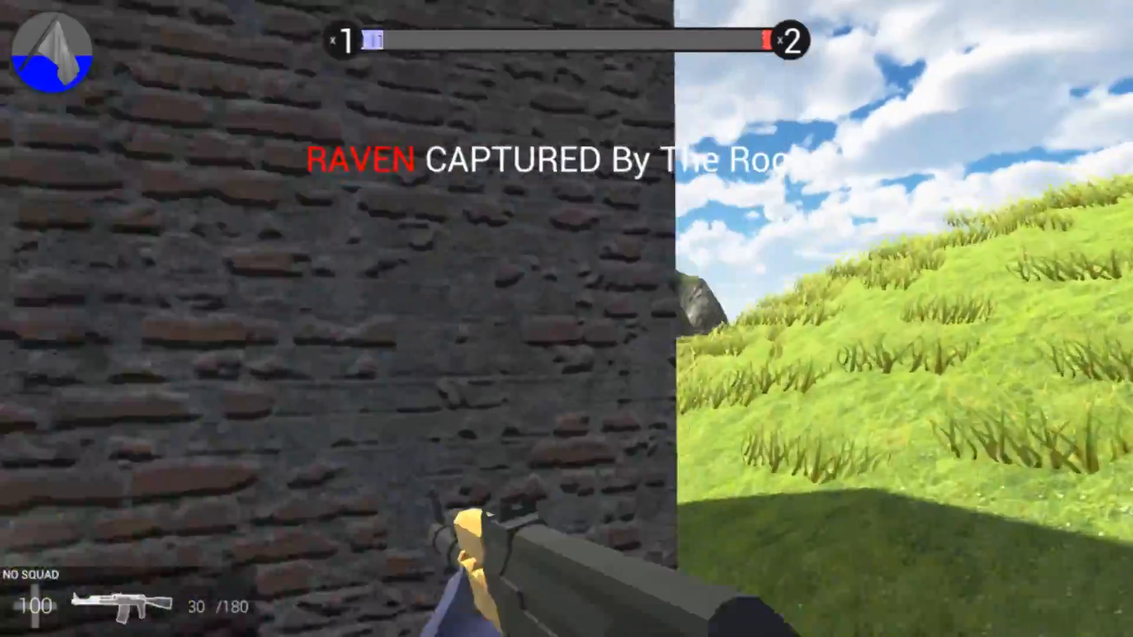
key("w")
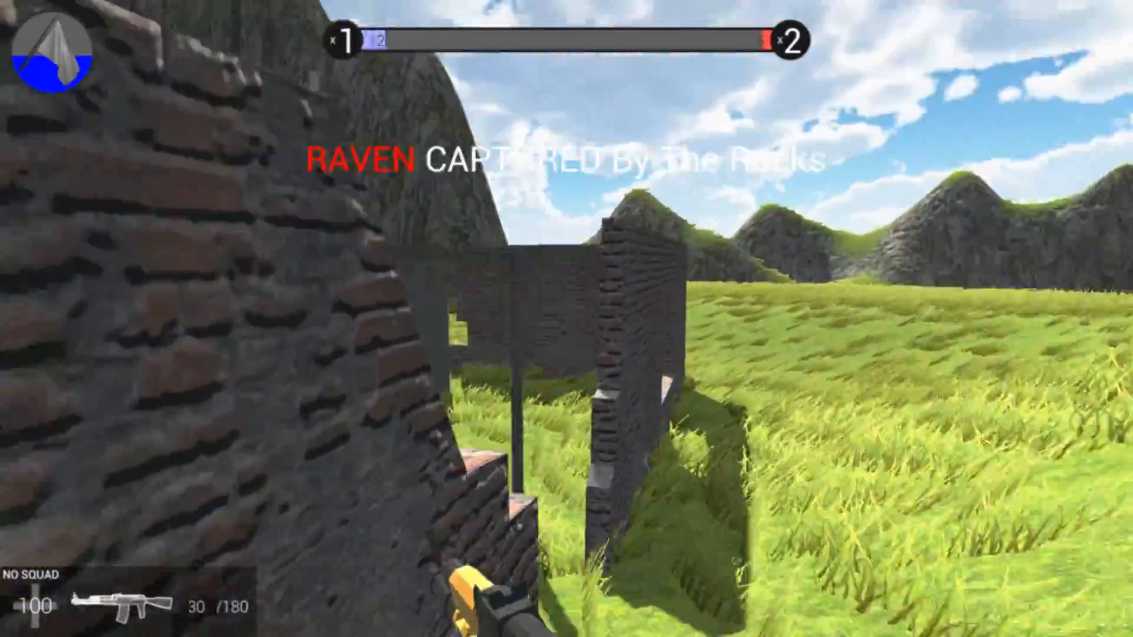
key("space")
key("w")
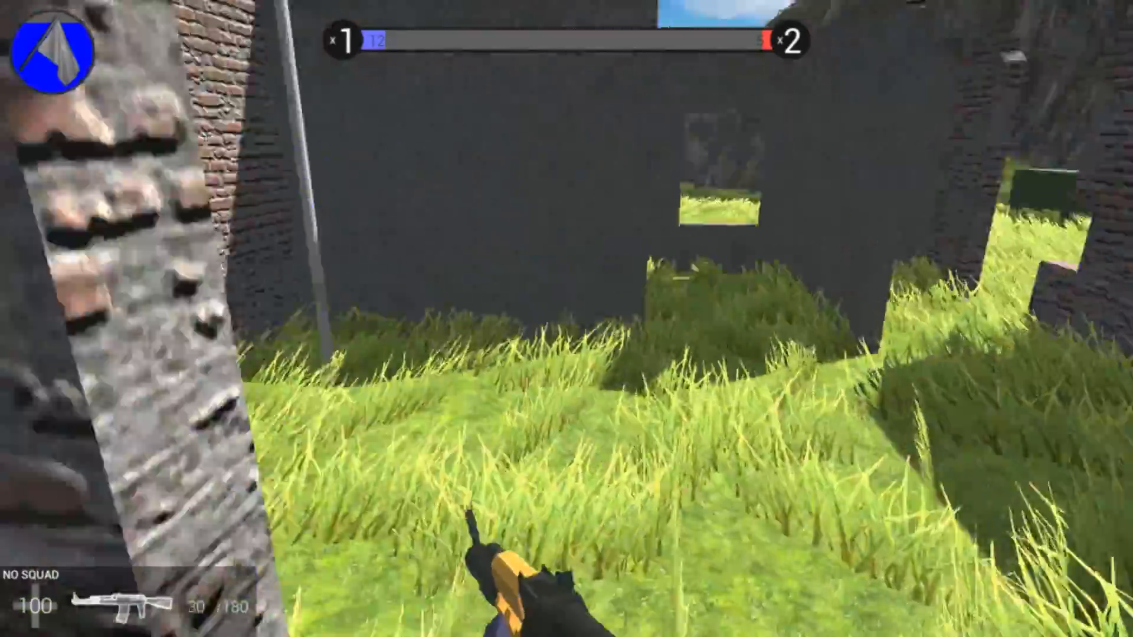
key("w")
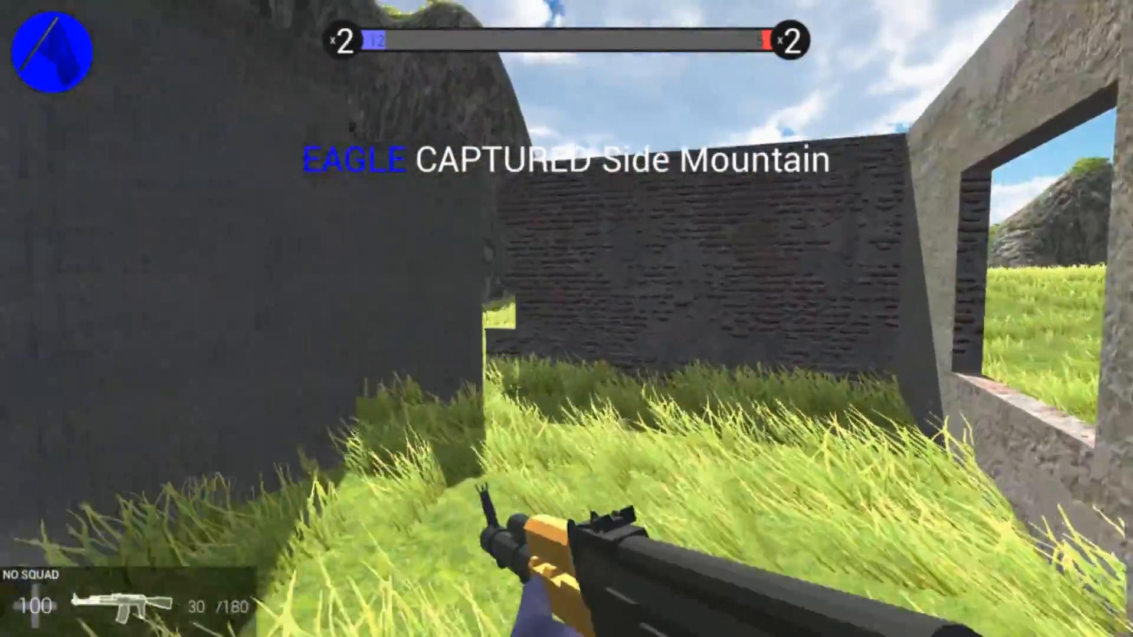
key("w")
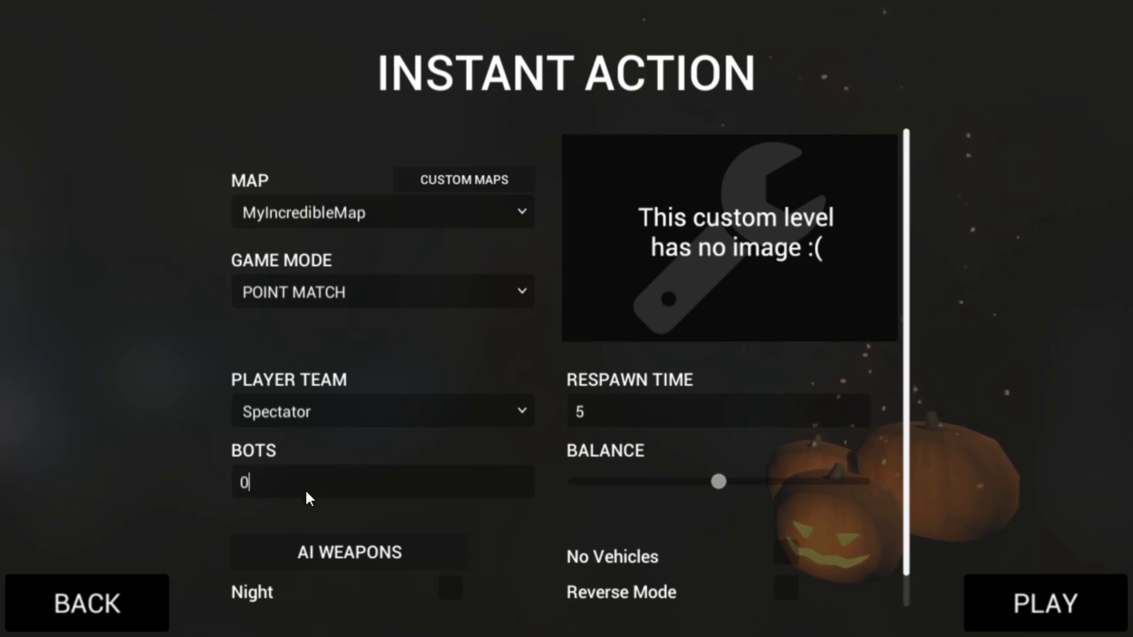
Capture a view of MyIncredibleMap as Spectator with 0 bots and save it from Paint as screen1.png in the RFMAP folder
left_click(1007, 600)
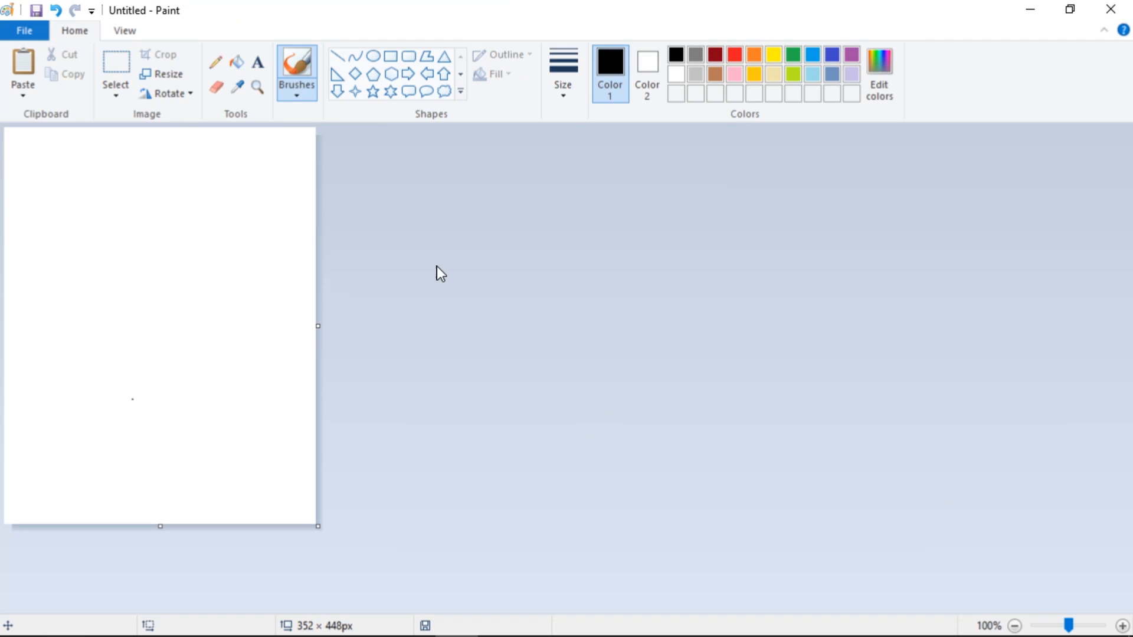
key("ctrl+v")
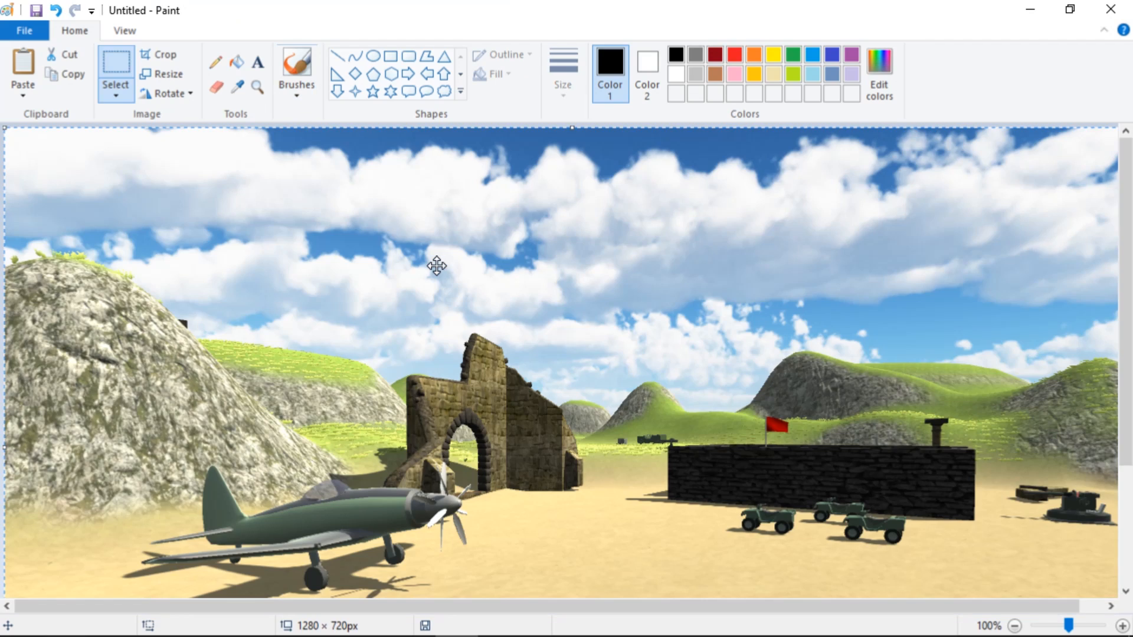
scroll(436, 266, "down", 1, "ctrl")
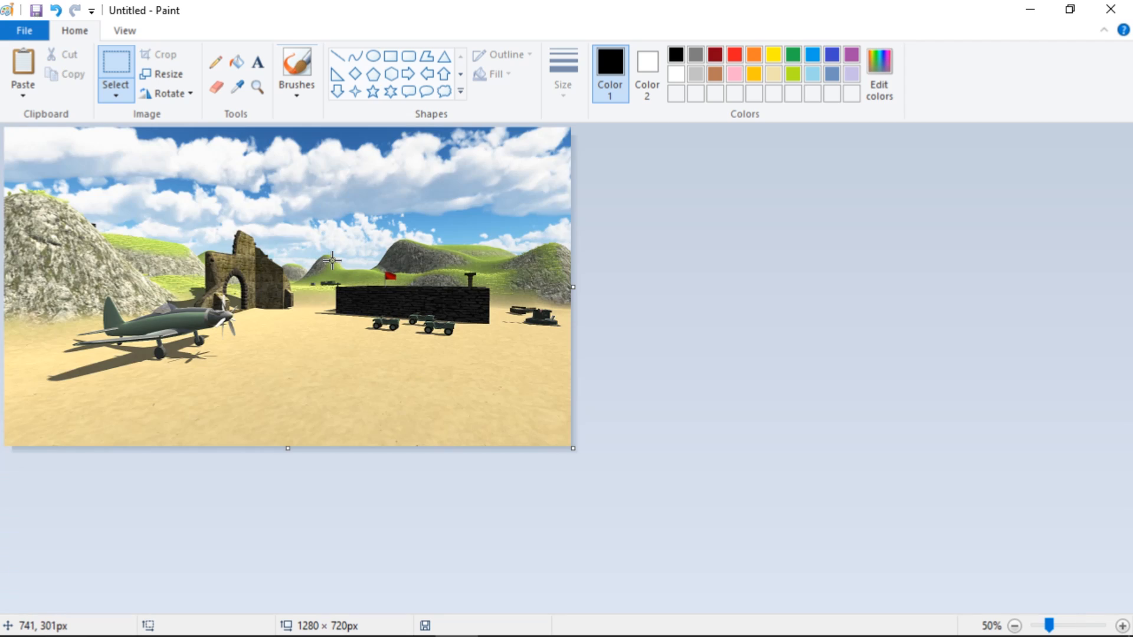
key("ctrl+s")
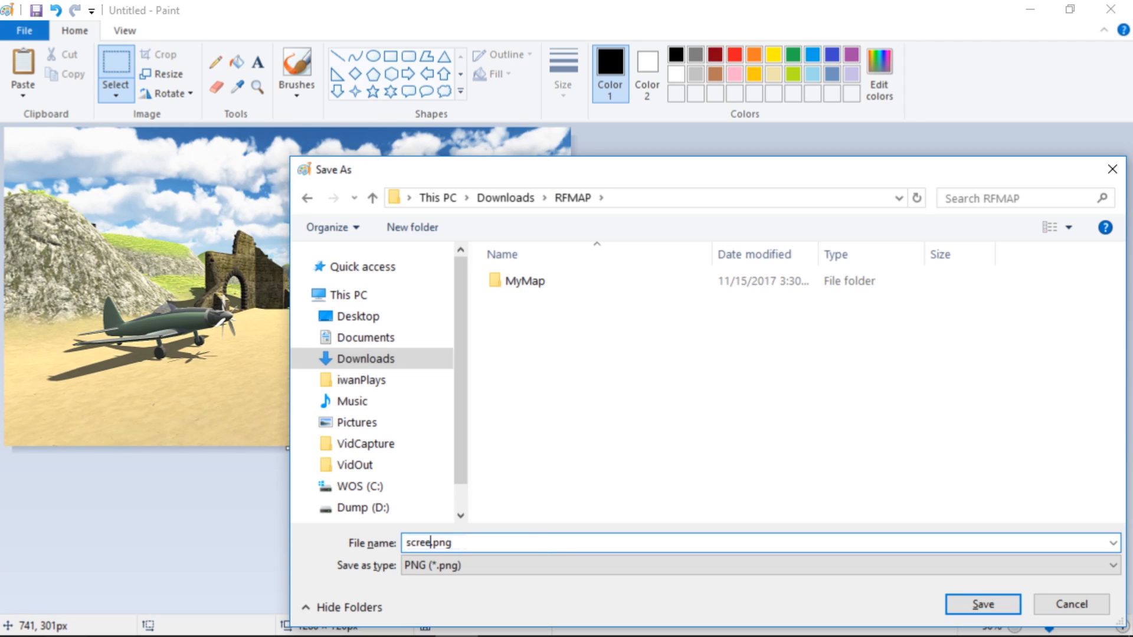
key("Return")
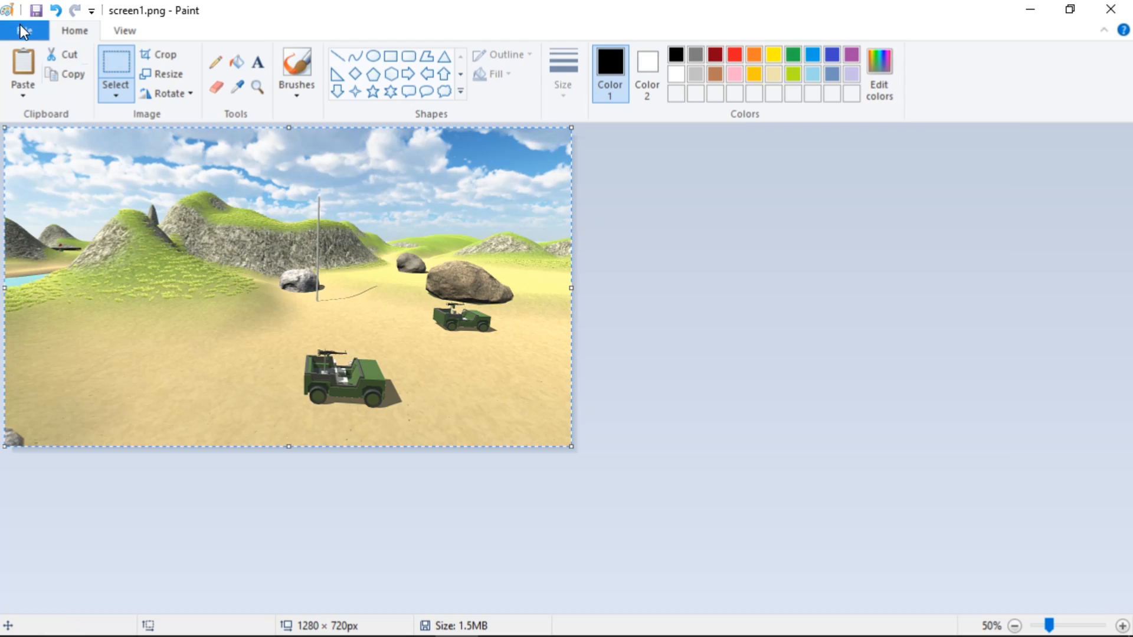
Save the jeep view as screen2.png in the RFMAP folder and paste the tank and helicopter capture into Paint
left_click(20, 28)
left_click(94, 179)
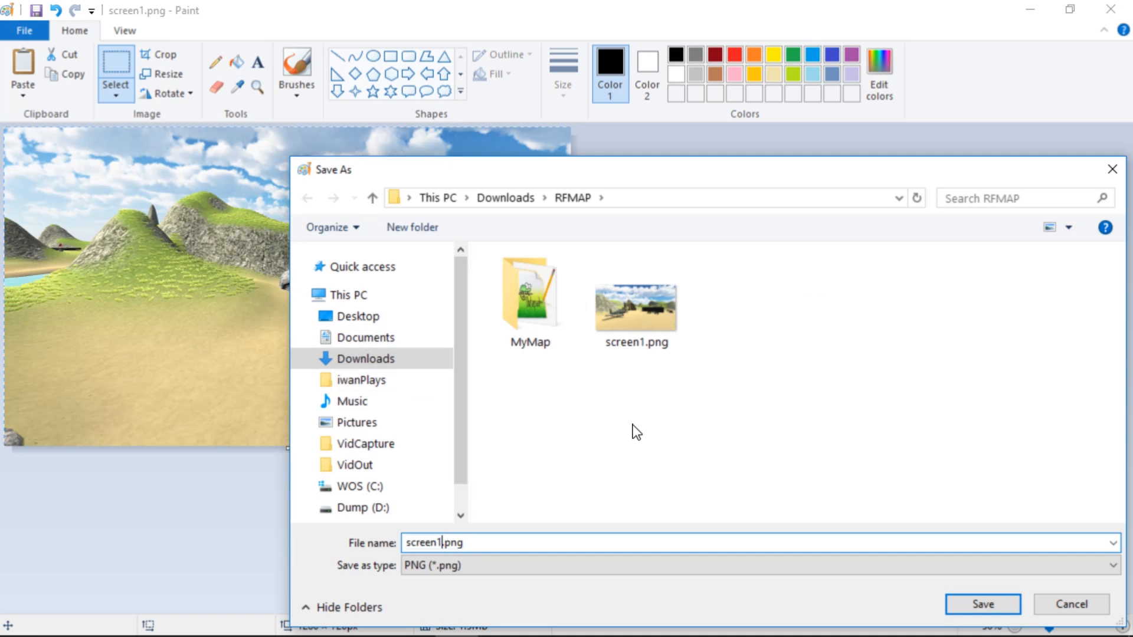
type("2")
key("Return")
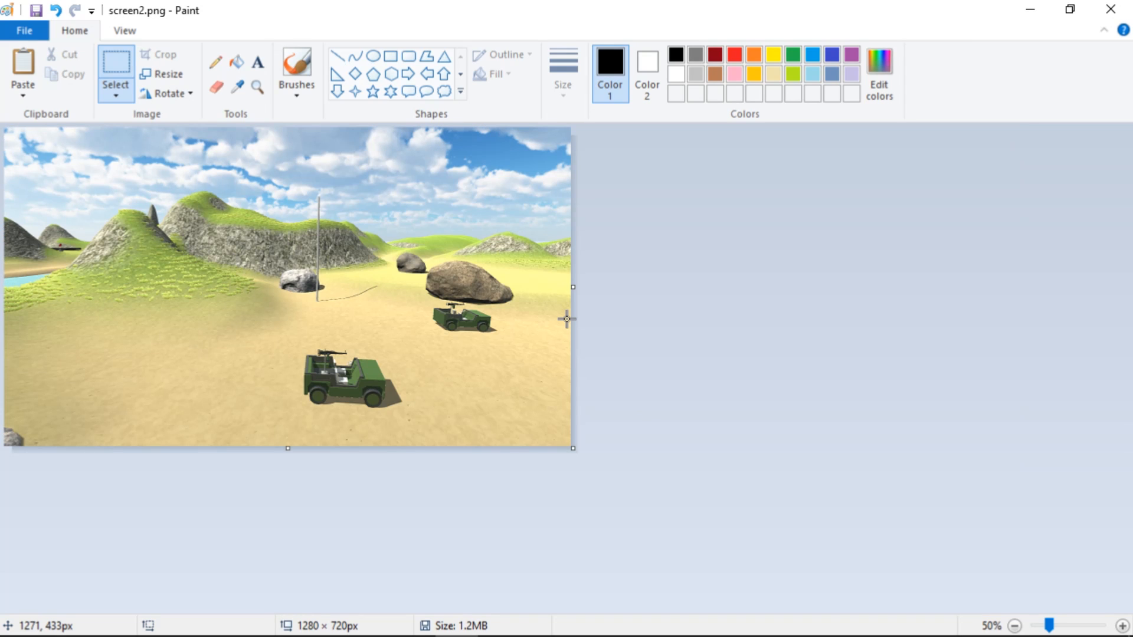
key("ctrl+v")
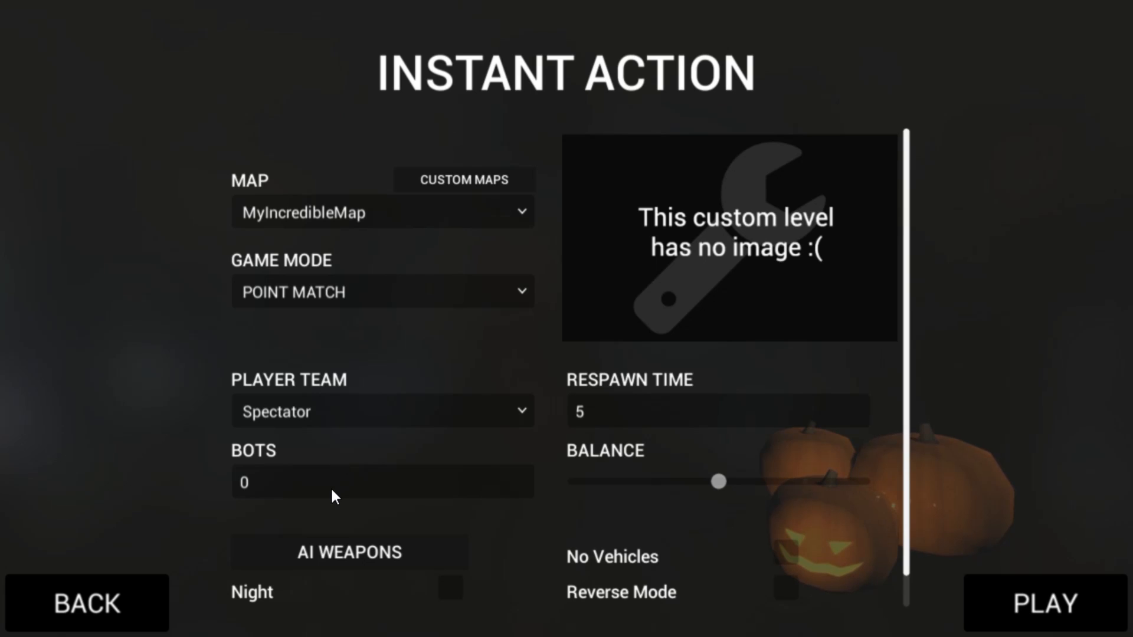
Set the number of bots to 100 and start the MyIncredibleMap match as Spectator in Ravenfield
left_click(331, 490)
type("1--")
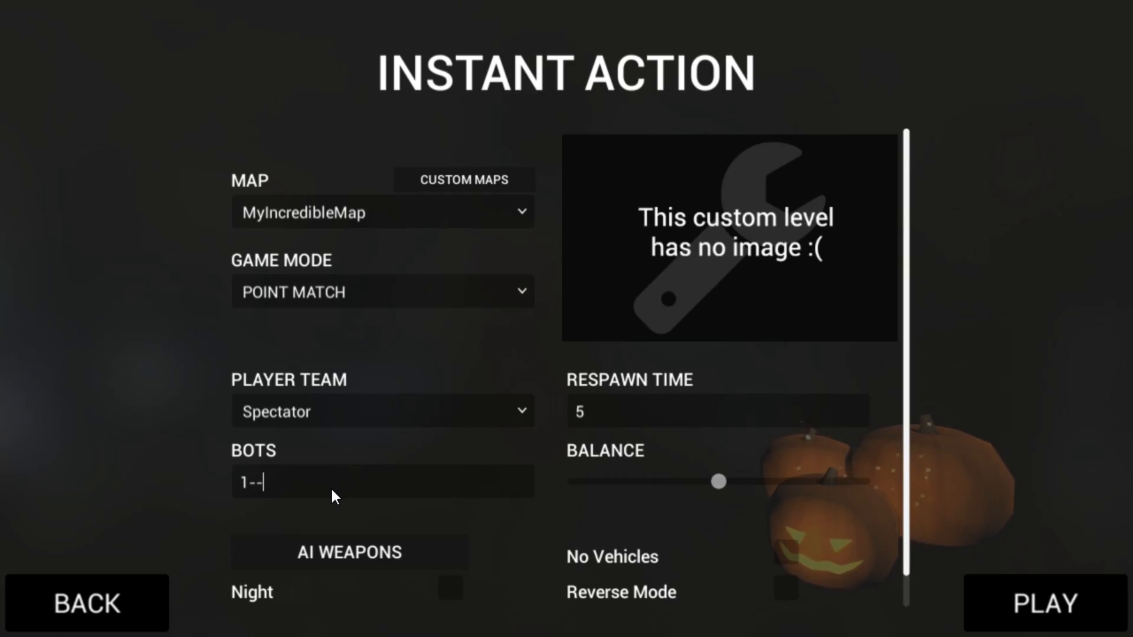
key("BackSpace")
key("BackSpace")
type("00")
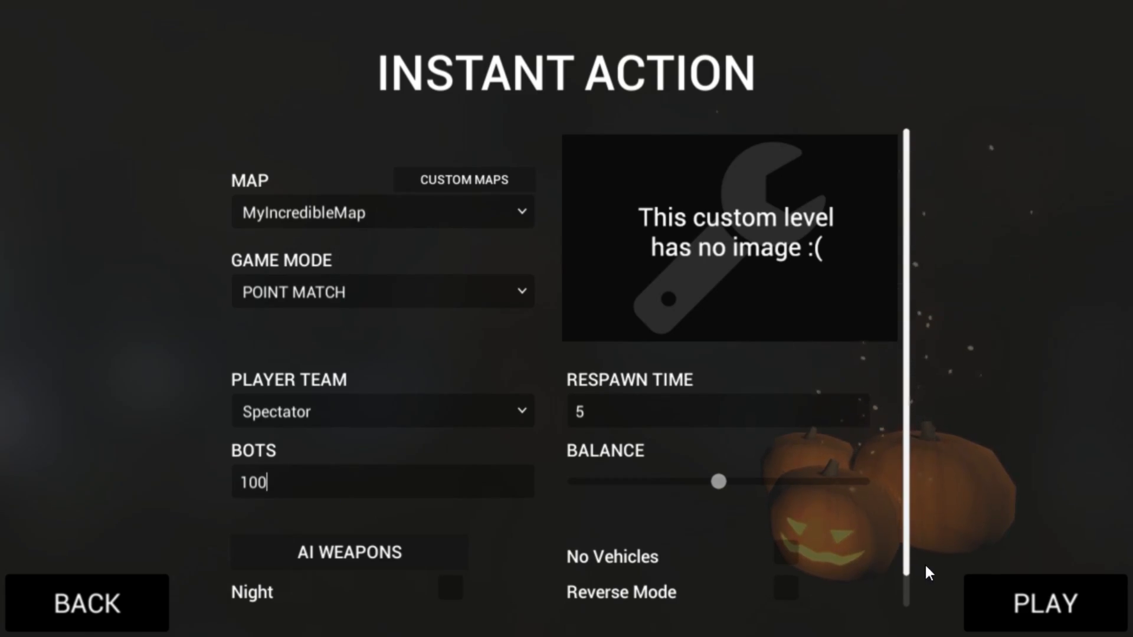
left_click(1042, 603)
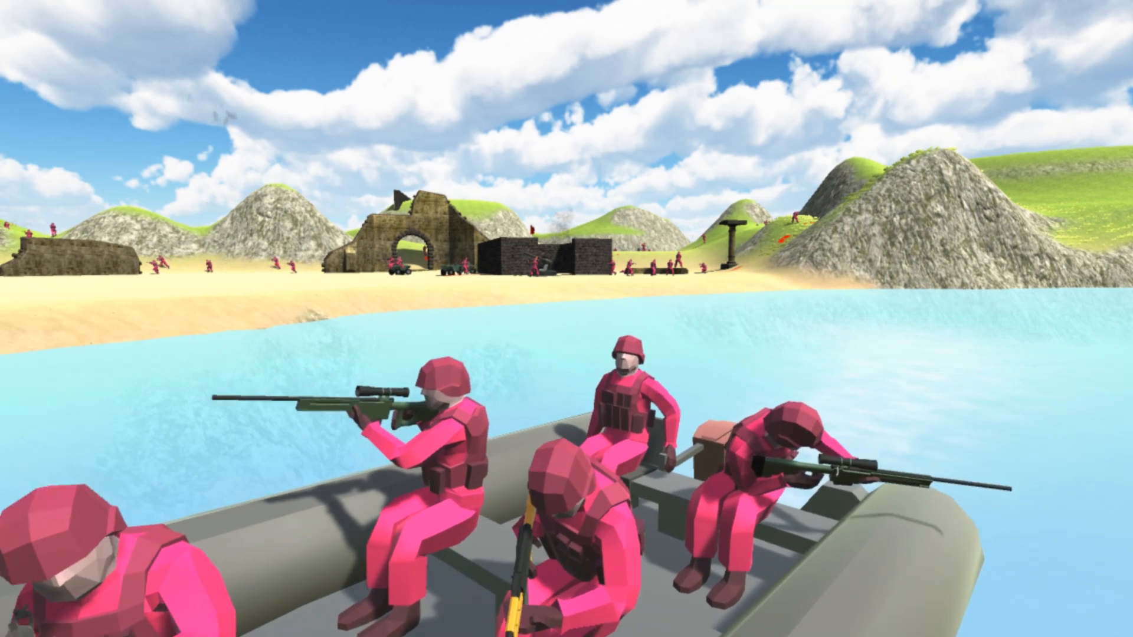
Switch to Paint, paste the capture of red soldiers in the boat, and save it as screen4.png in the RFMAP folder
key("alt+Tab")
key("ctrl+v")
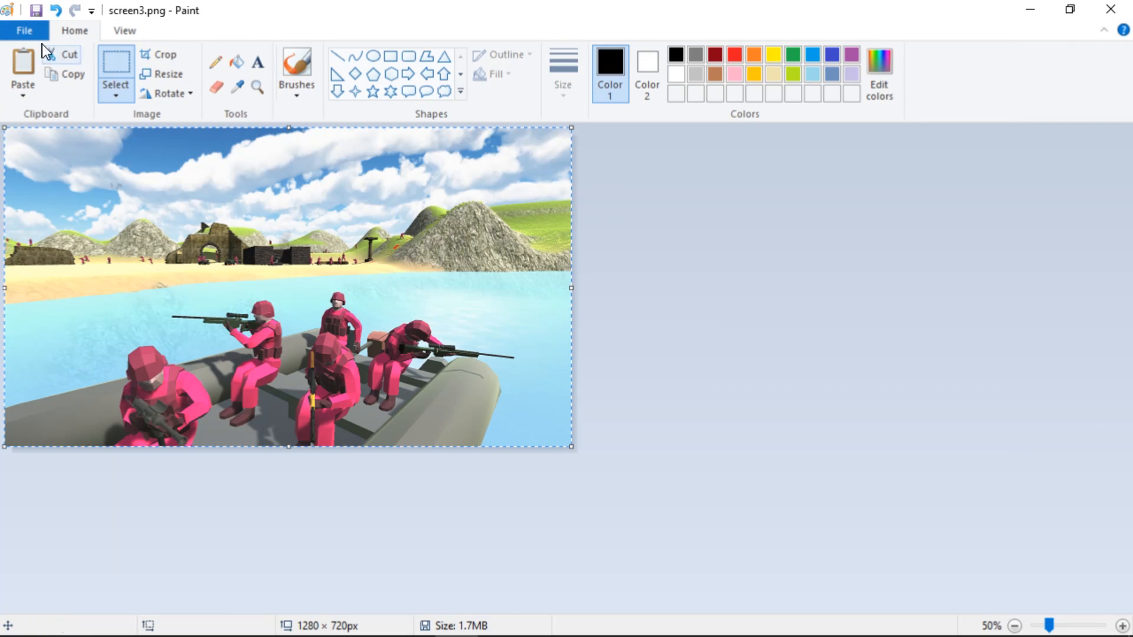
left_click(25, 33)
left_click(69, 188)
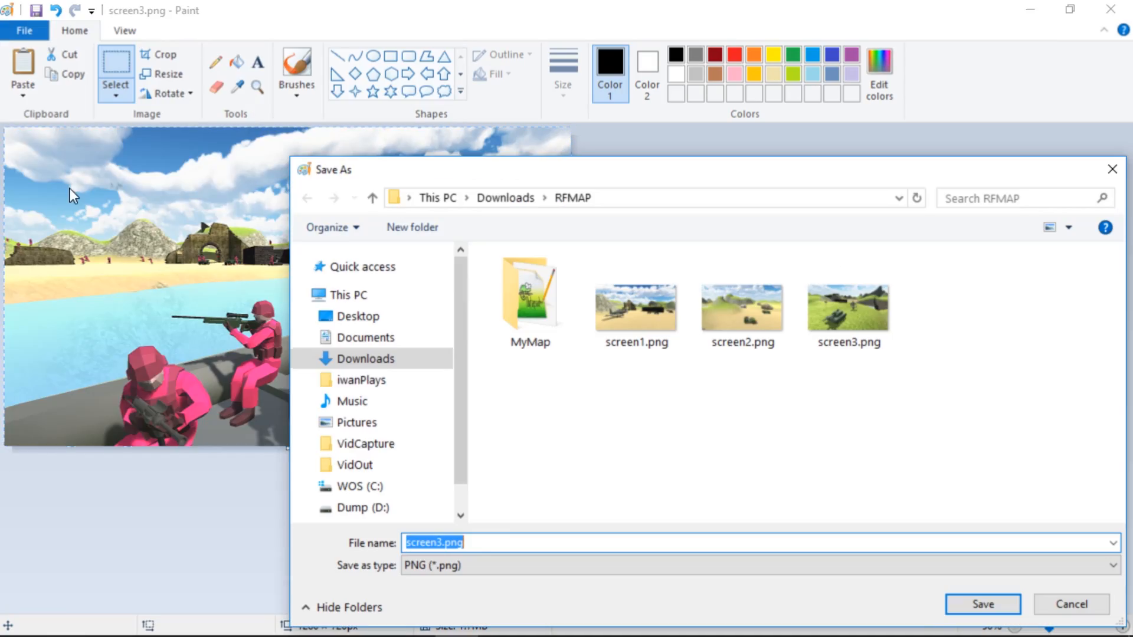
left_click(439, 544)
key("BackSpace")
type("4")
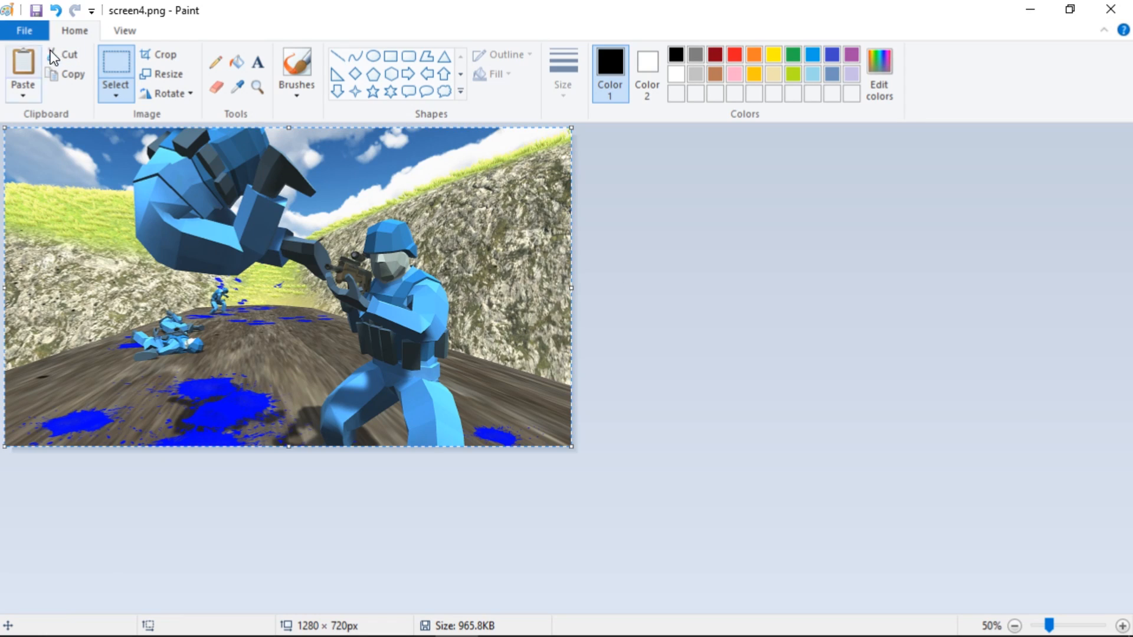
Save the blue soldiers capture as screen5.png and look through the saved screenshots in Windows Photo Viewer
left_click(25, 30)
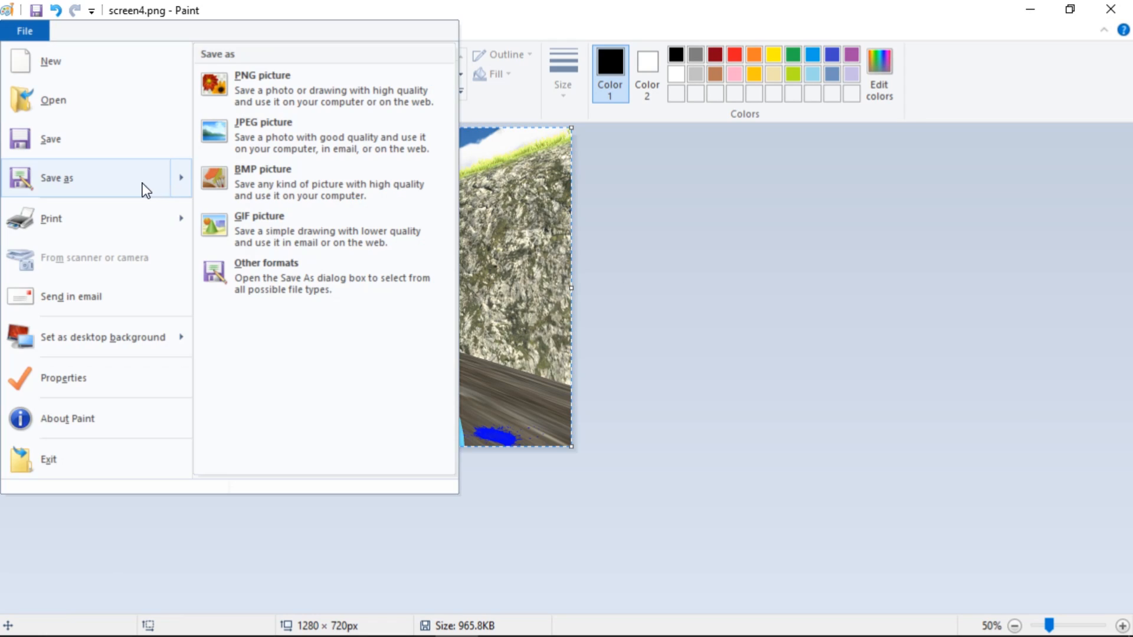
left_click(172, 184)
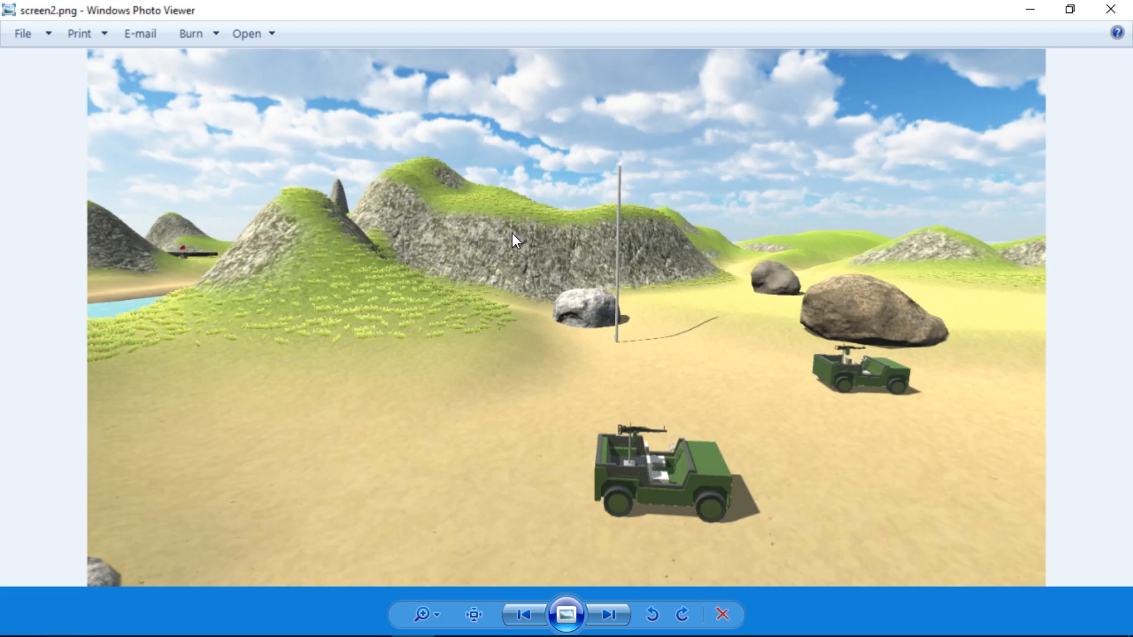
key("Right")
key("Right")
key("Right")
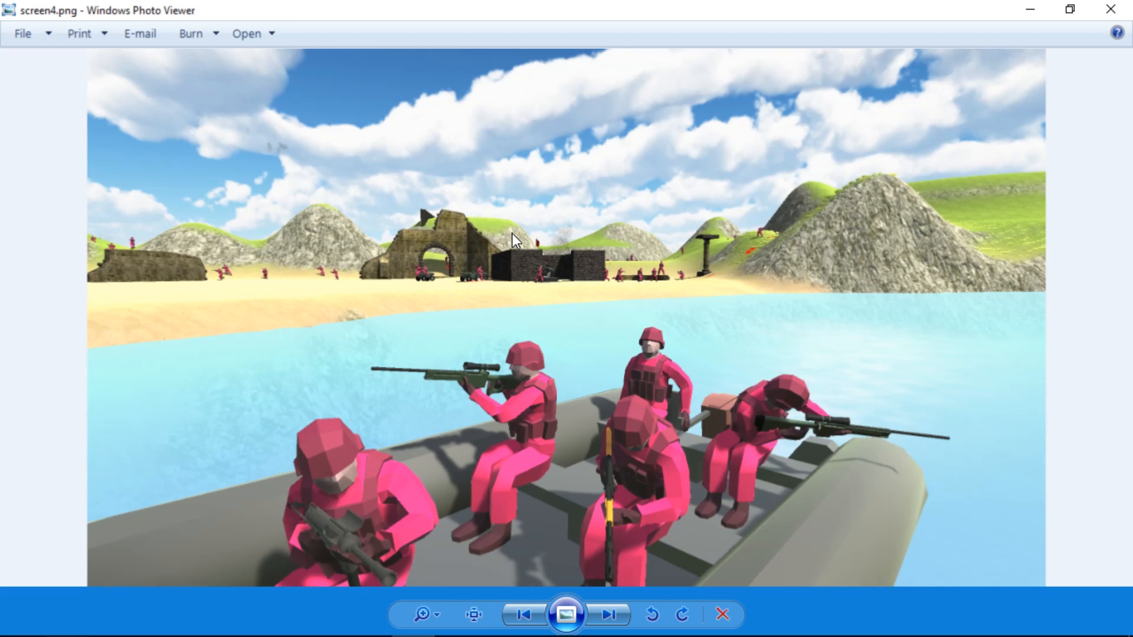
key("Left")
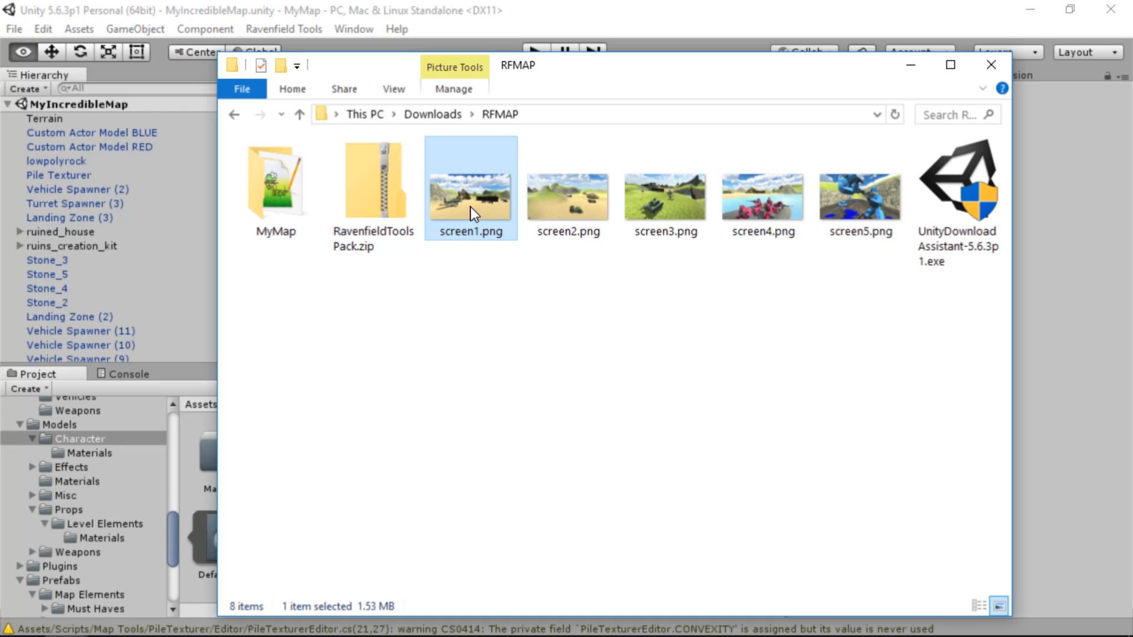
Open screen1.png in GIMP and resize its canvas to 512 × 512 px, centering the image on it
right_click(469, 206)
left_click(519, 250)
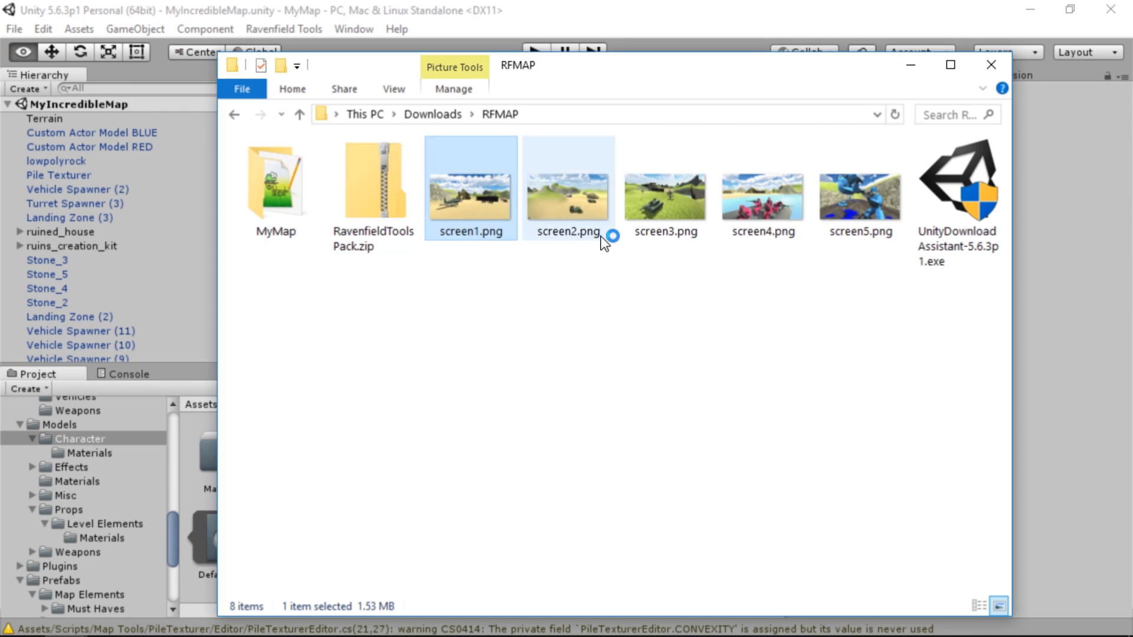
right_click(447, 237)
mouse_move(507, 326)
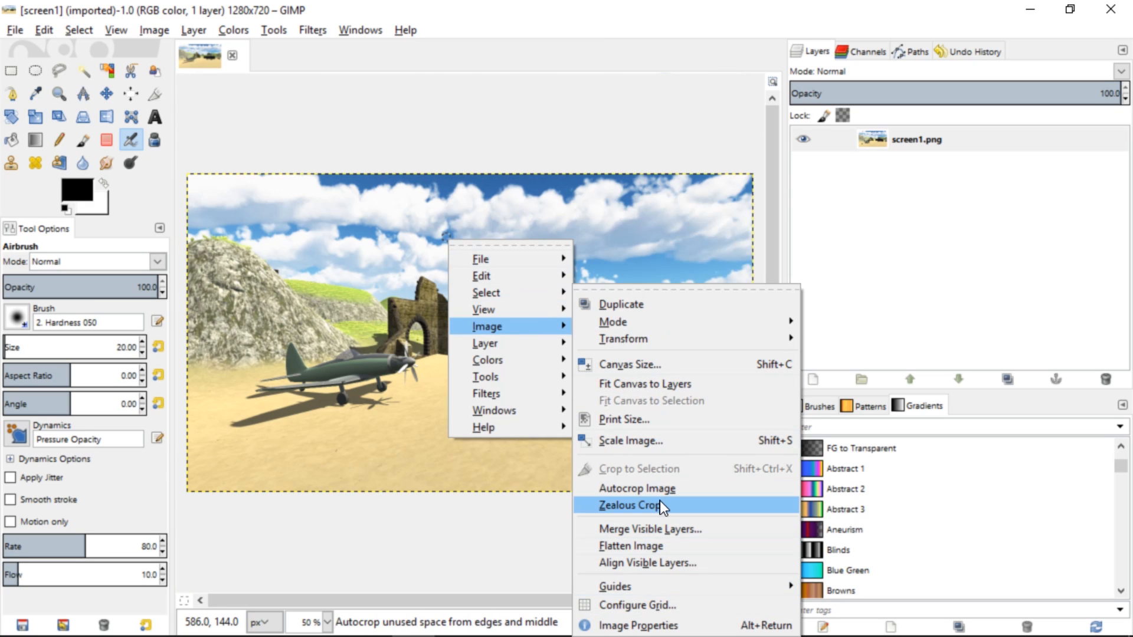
left_click(664, 370)
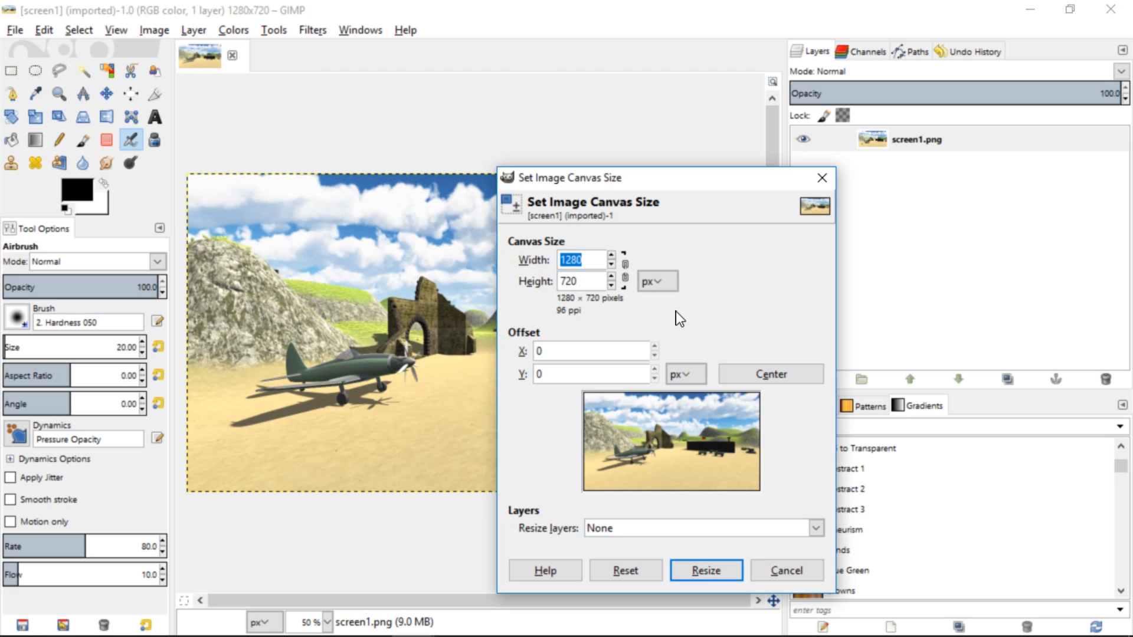
type("512")
key("Tab")
type("512")
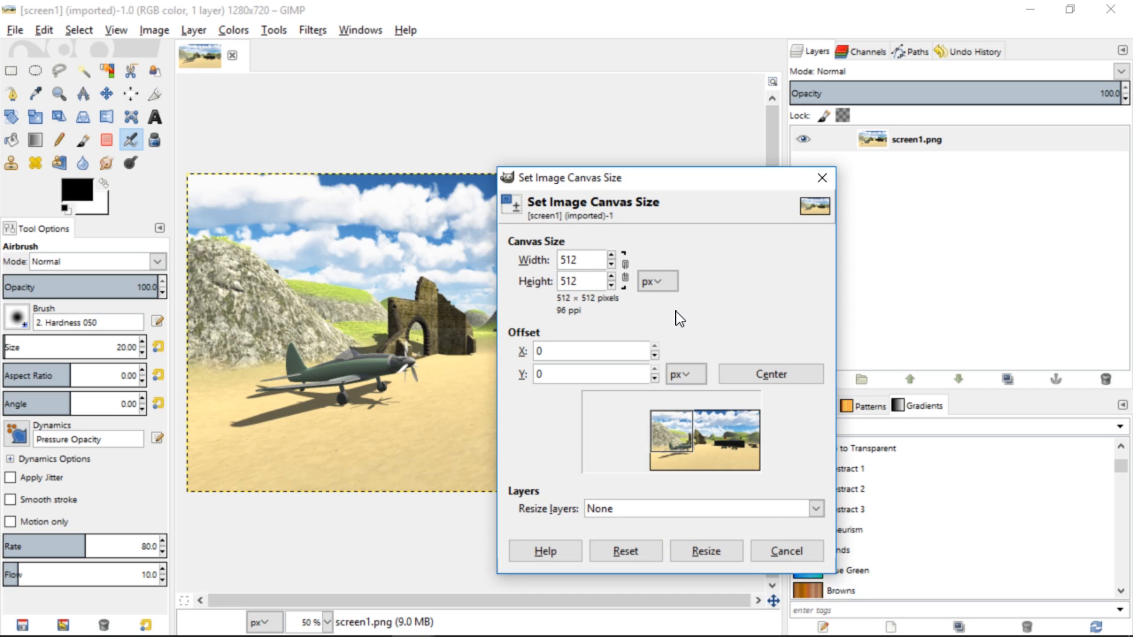
left_click(788, 381)
left_click(684, 558)
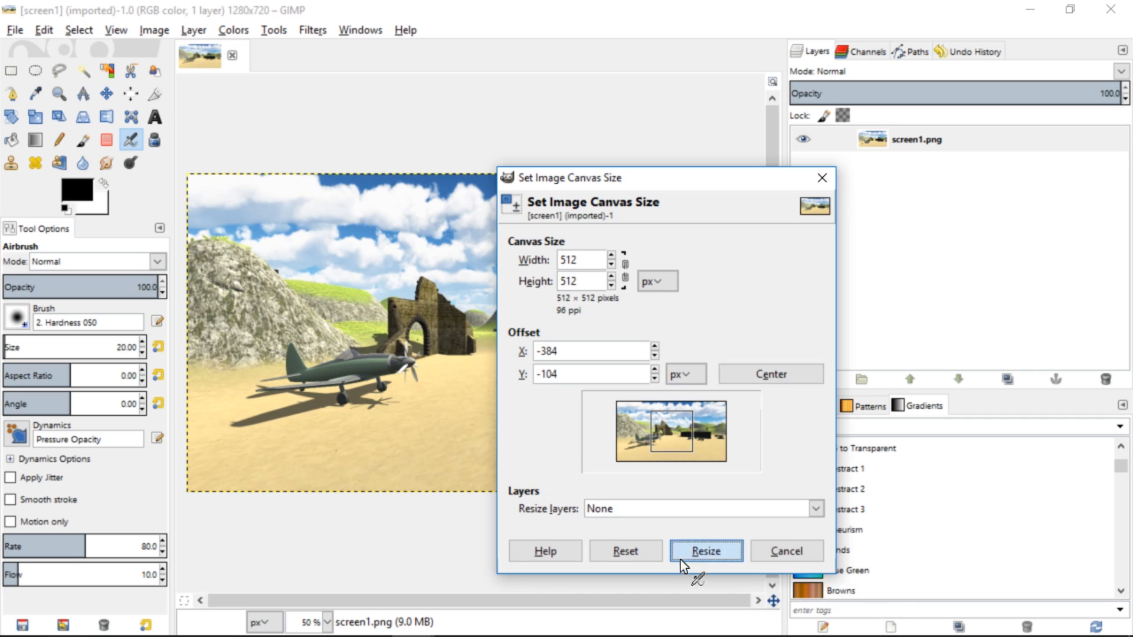
Scale the screen1.png layer to 1067 × 600 px
right_click(555, 374)
mouse_move(628, 493)
mouse_move(629, 474)
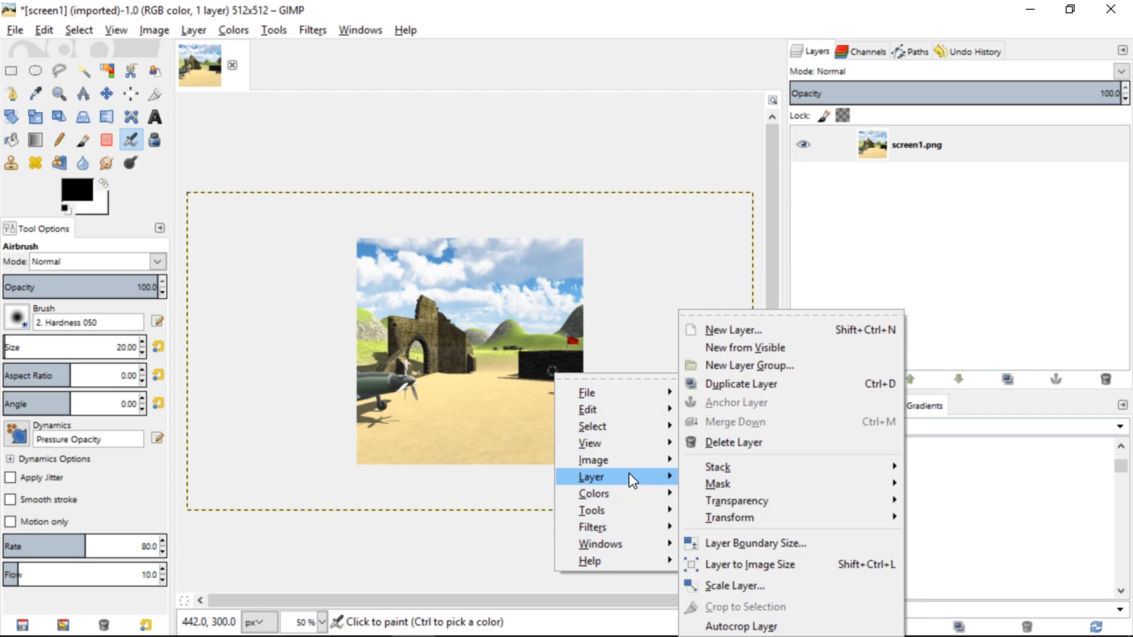
left_click(781, 586)
type("1067")
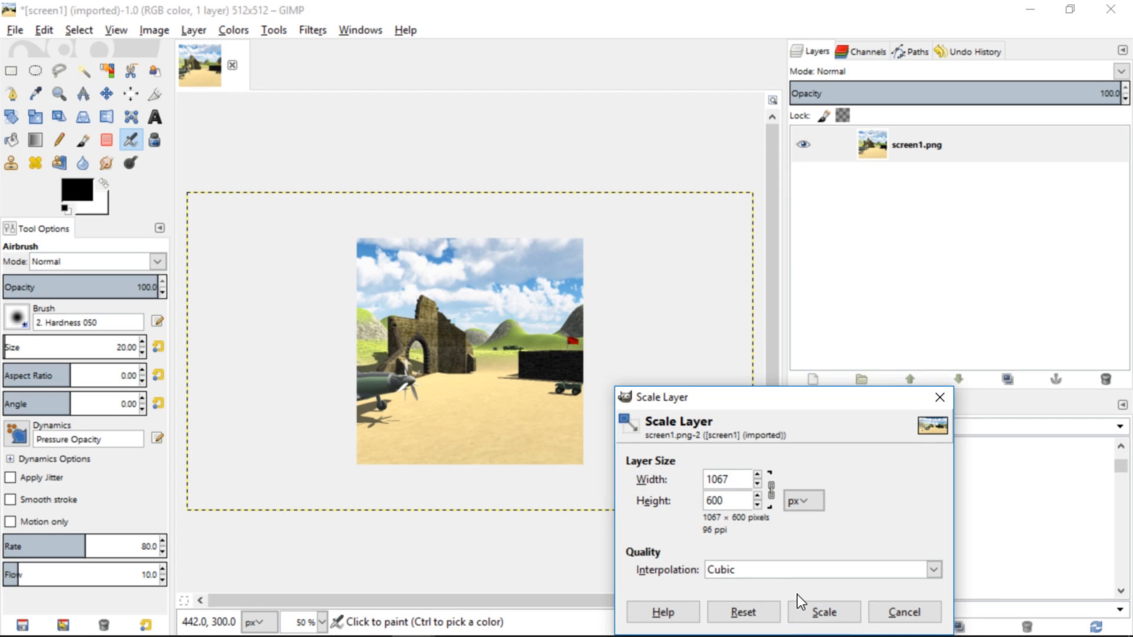
left_click(802, 609)
Try shifting the scaled layer sideways within the canvas and undo the shift
key("m")
left_click_drag(470, 402, 420, 400)
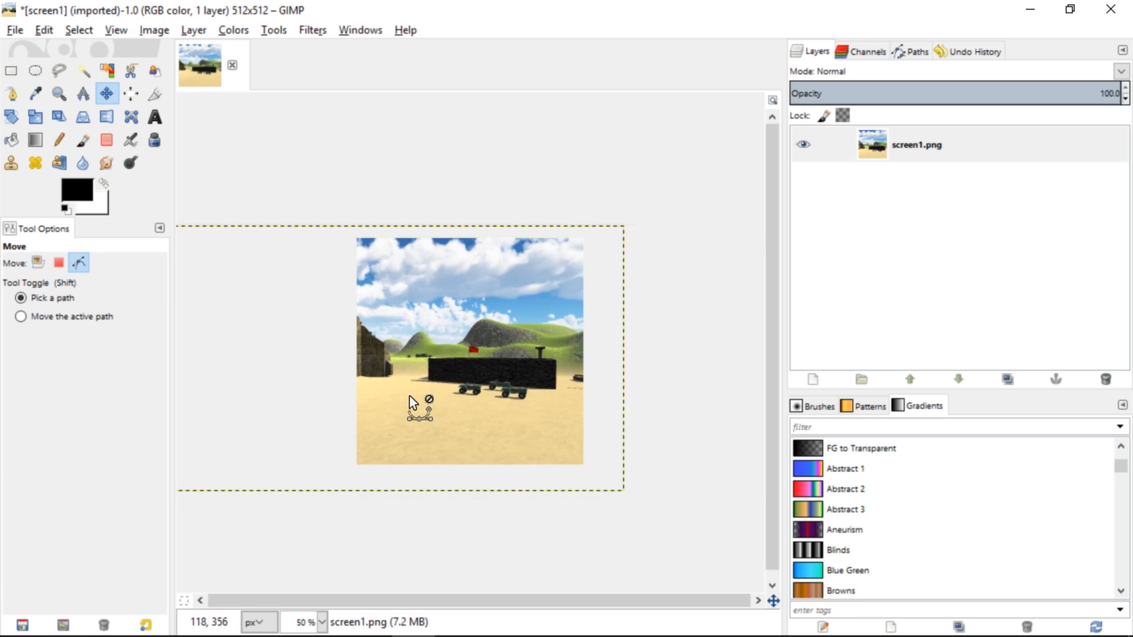
key("ctrl+z")
key("ctrl+z")
Activate the Text tool for the screen1.png image
scroll(438, 403, "up", 2, "ctrl")
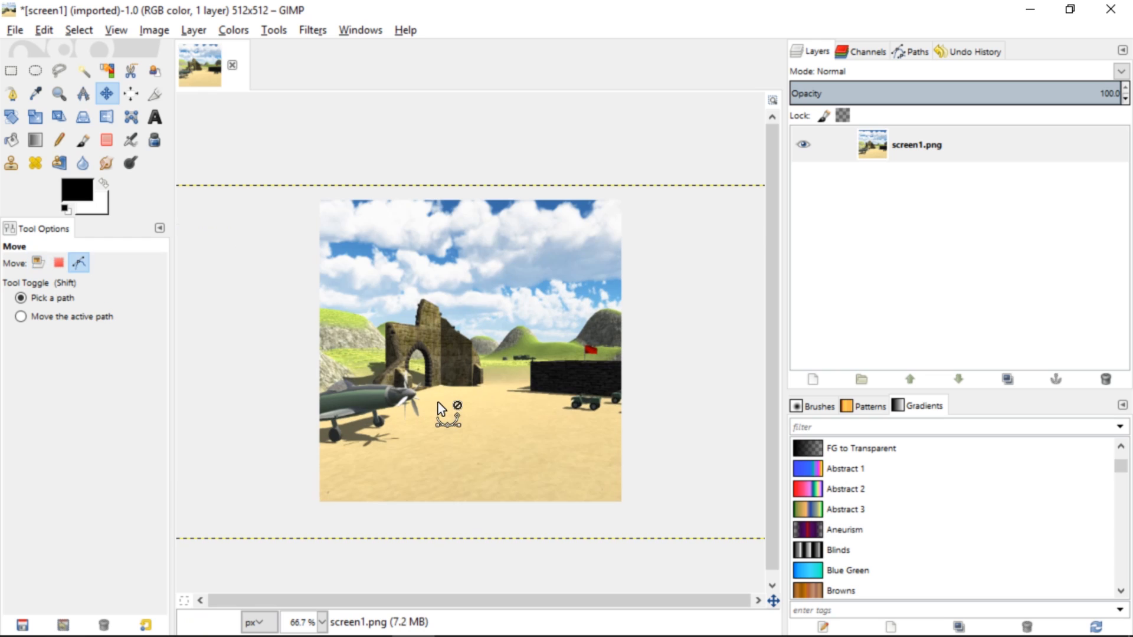
scroll(438, 402, "down", 1, "ctrl")
scroll(438, 402, "up", 1, "ctrl")
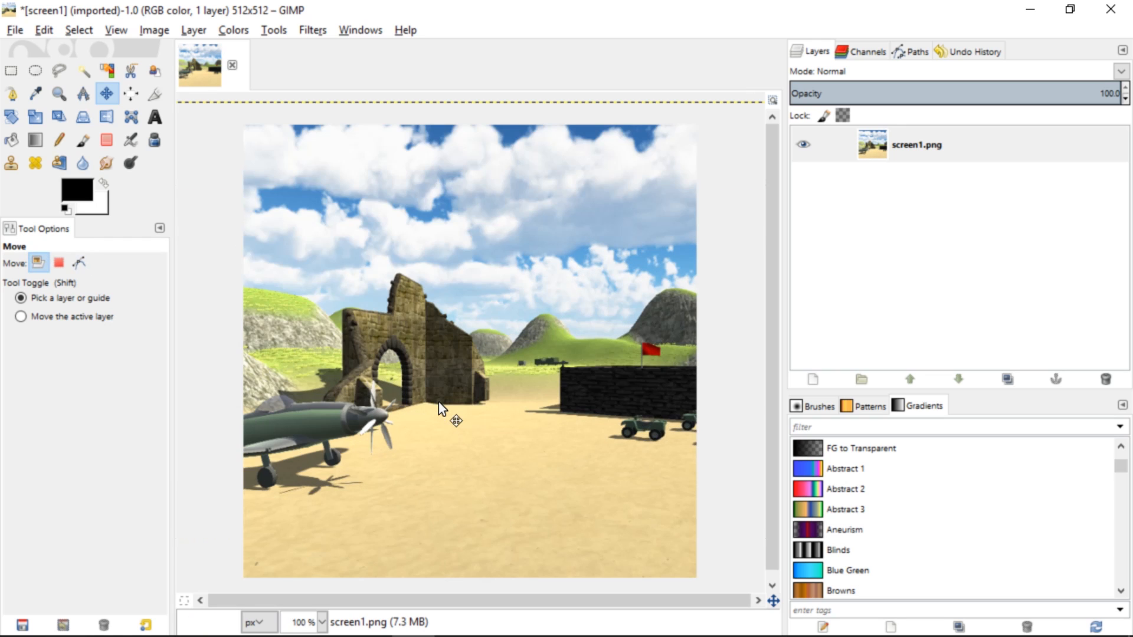
scroll(438, 402, "down", 1, "ctrl")
key("t")
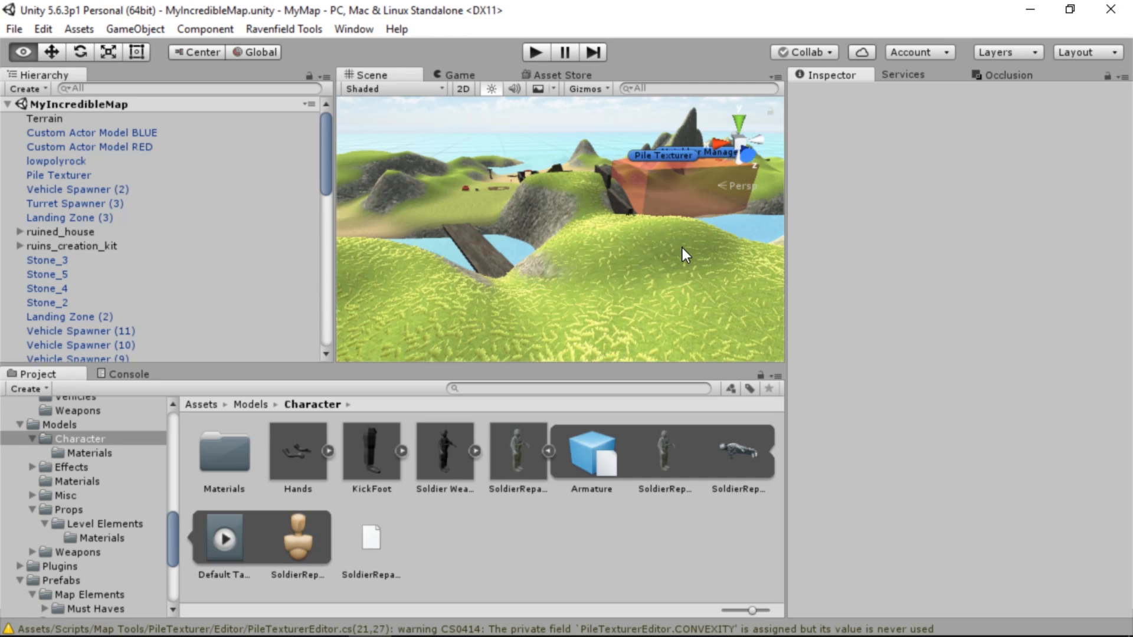
right_click_drag(683, 253, 515, 236)
Enlarge the Scene view in Unity by resizing the surrounding panels and clear the Water Plane selection
left_click(519, 360)
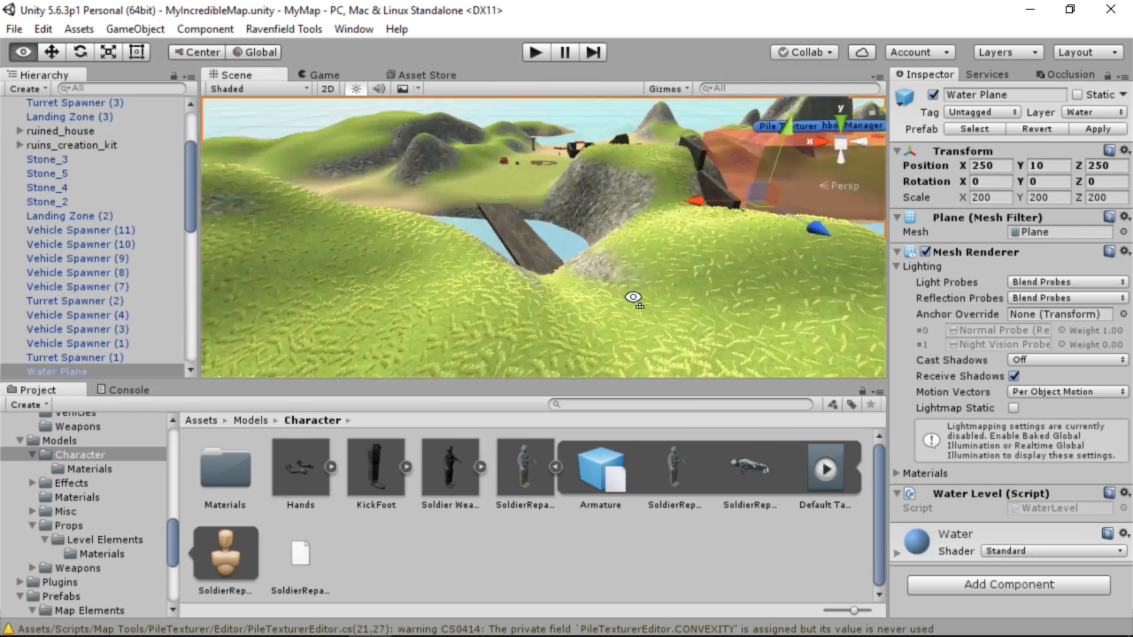
left_click_drag(632, 295, 696, 295, "alt")
right_click_drag(697, 295, 97, 205)
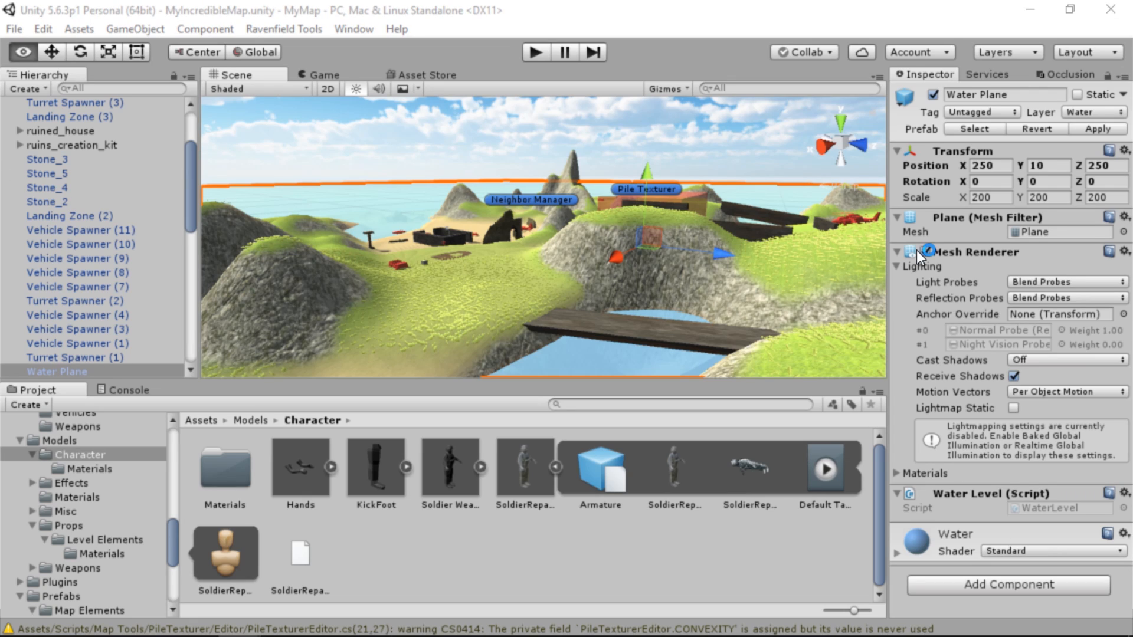
left_click(556, 520)
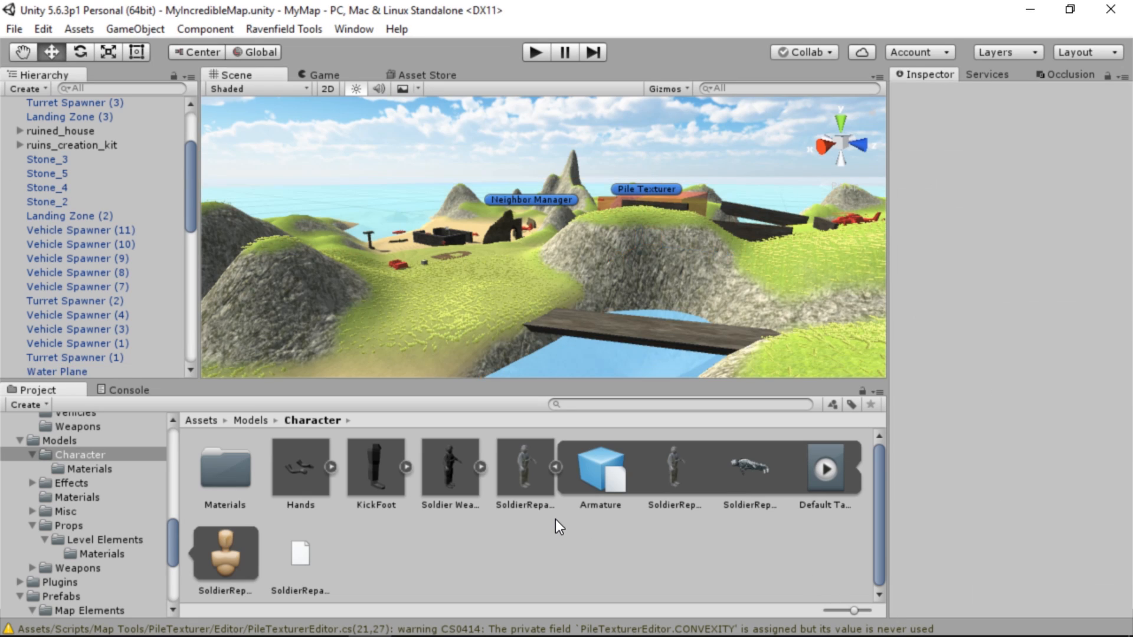
Rename the MyIncredibleMap scene asset in the Scenes folder as Greensleeves
scroll(174, 141, "up", 3)
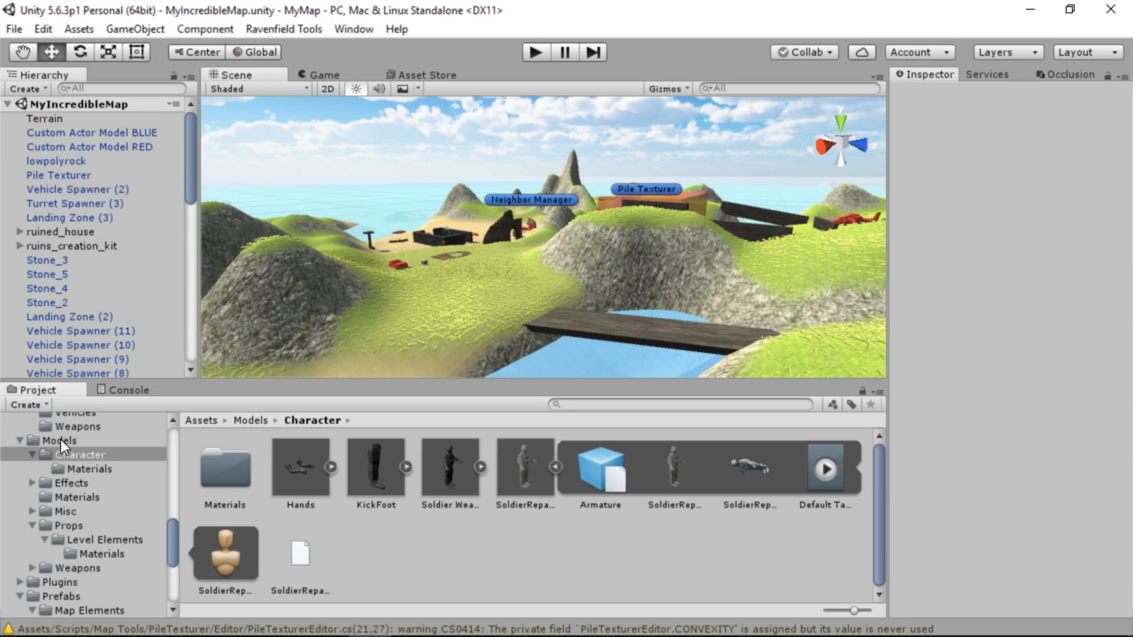
scroll(147, 498, "up", 10)
left_click(83, 503)
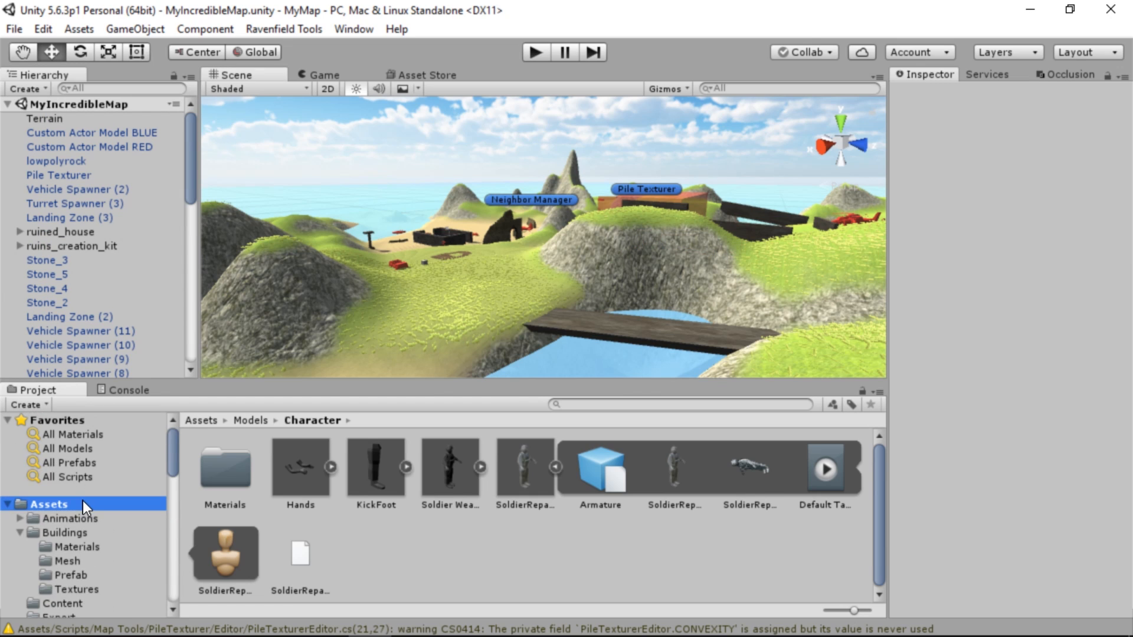
scroll(435, 484, "down", 3)
double_click(380, 473)
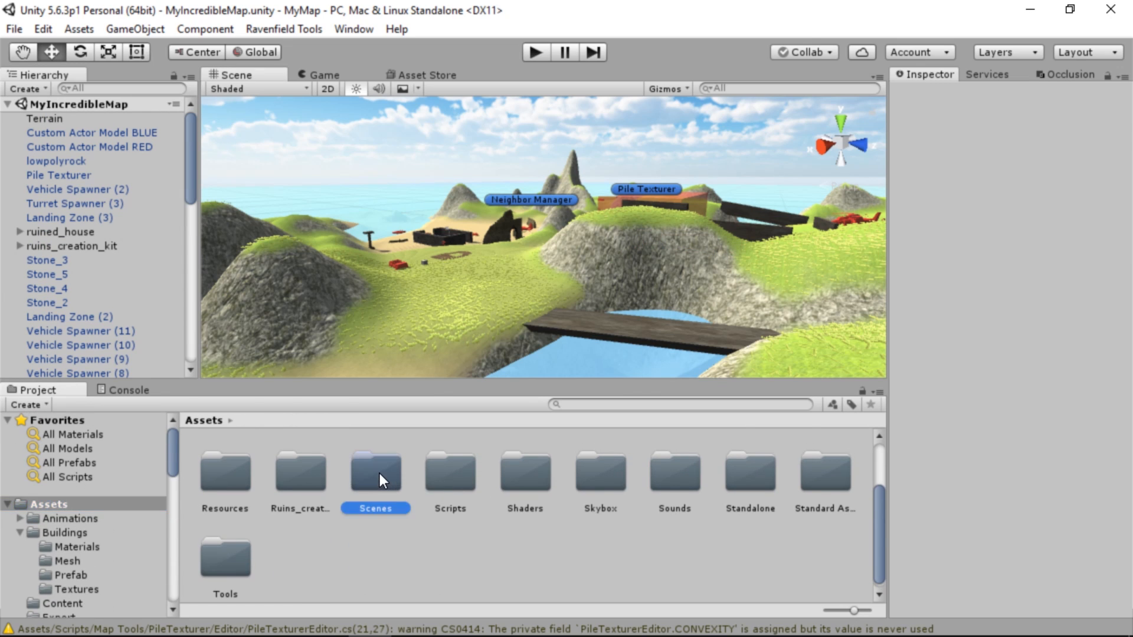
left_click(674, 479)
left_click(674, 503)
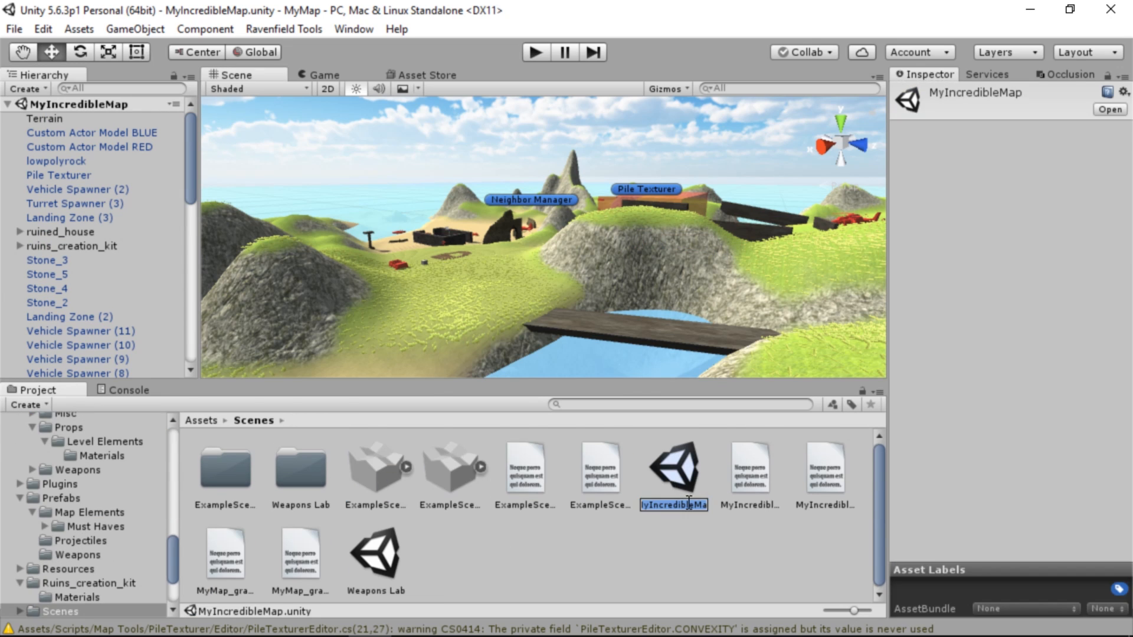
type("Greensleeves")
key("Return")
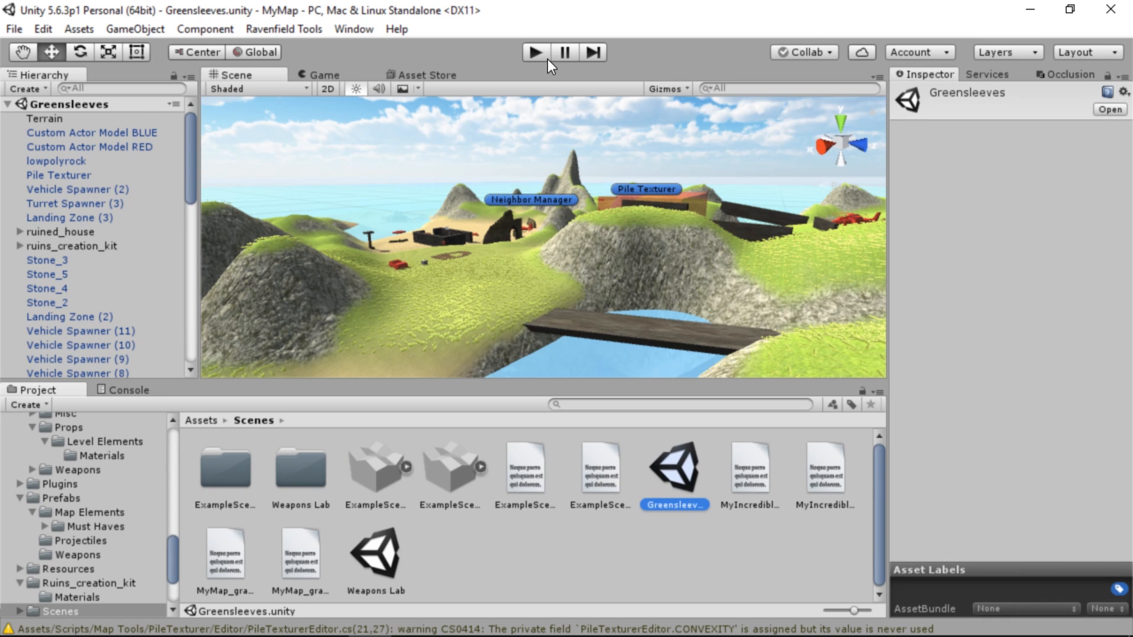
Delete all the old files from the project's Export folder
left_click(284, 29)
left_click(151, 461)
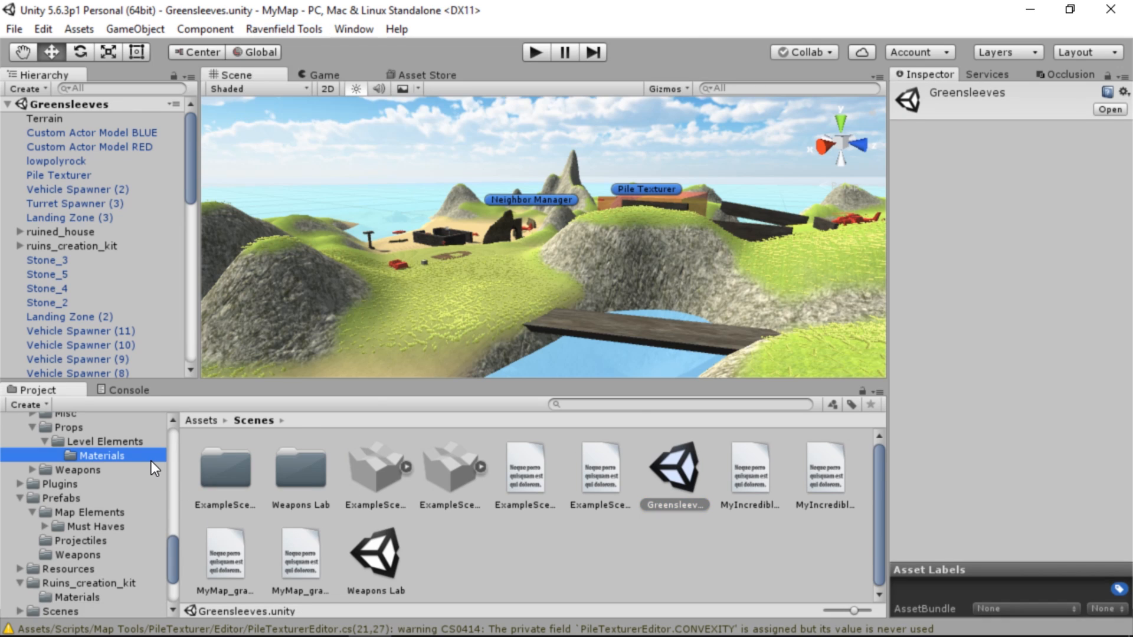
scroll(152, 461, "up", 10)
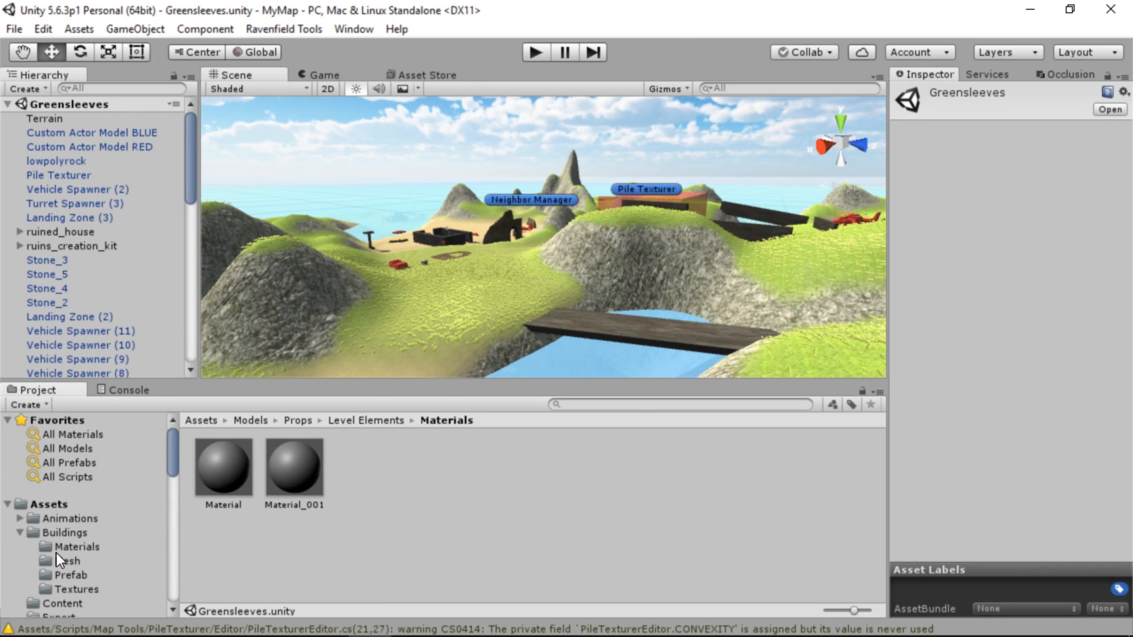
scroll(70, 519, "down", 3)
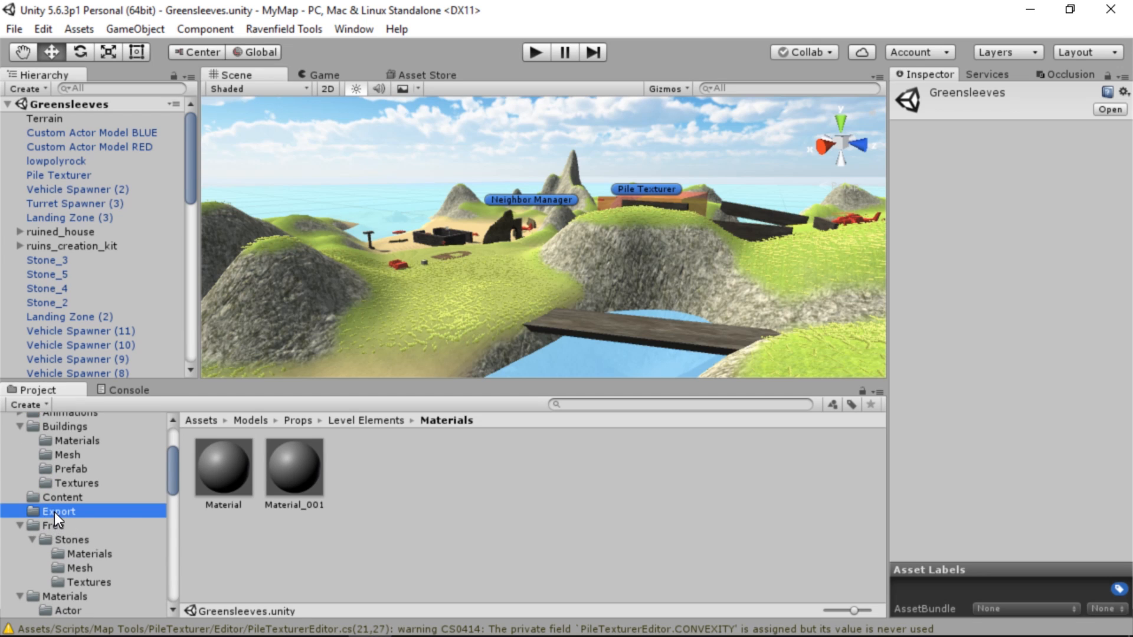
left_click(320, 465)
key("ctrl+a")
key("shift+Delete")
Scan the map's pathfinding and export the open Greensleeves scene as a Ravenfield map
left_click(283, 29)
mouse_move(355, 49)
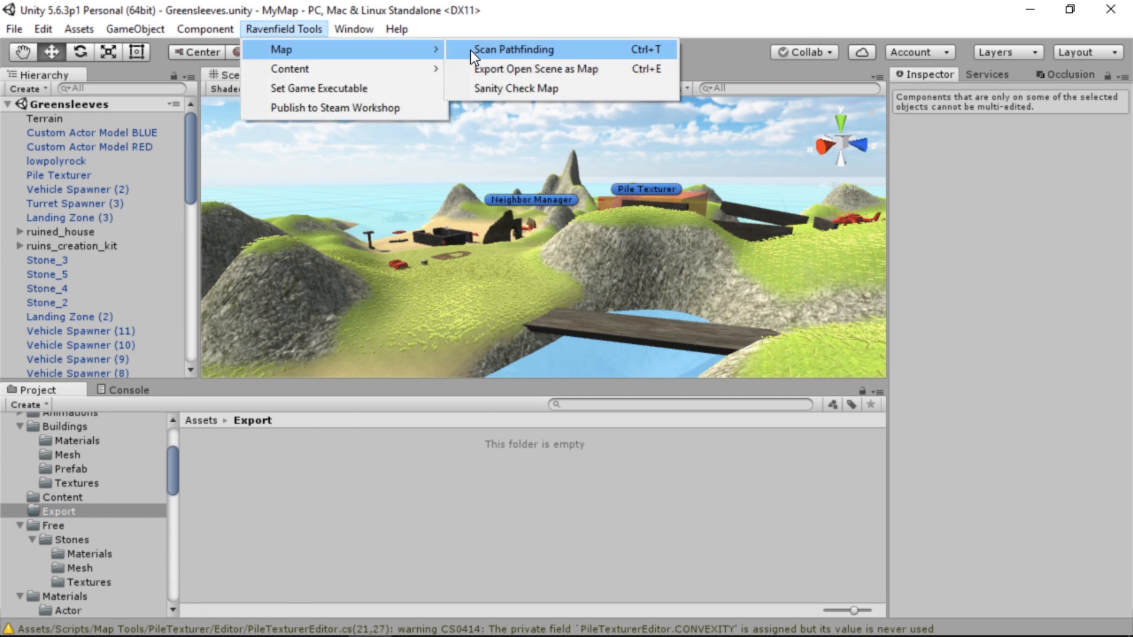
left_click(507, 50)
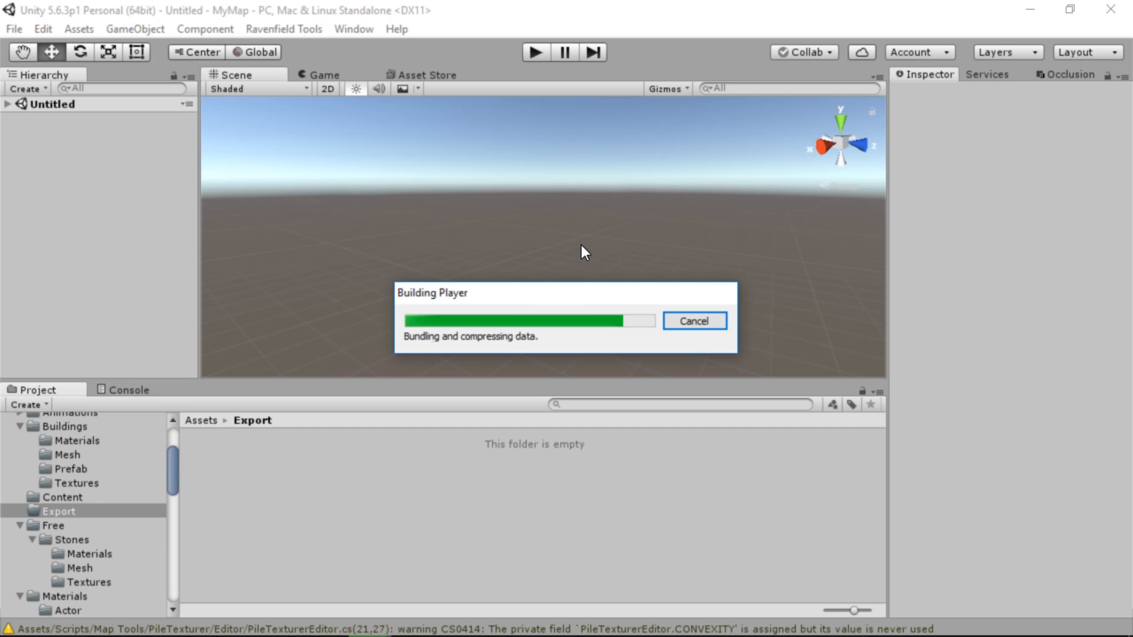
left_click(289, 34)
left_click(477, 69)
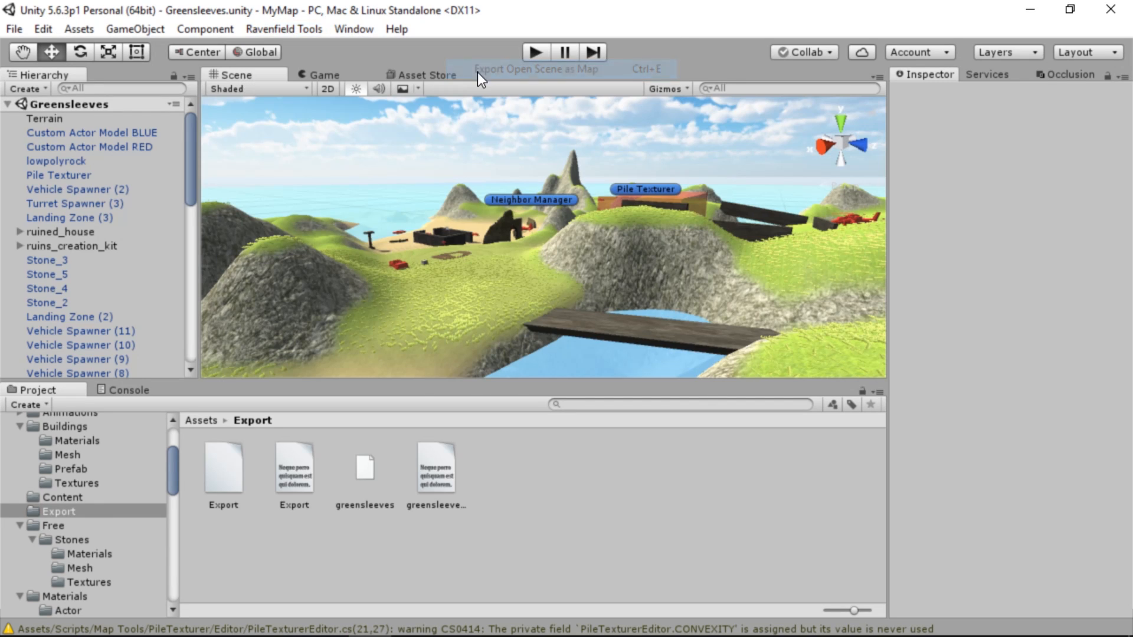
left_click(736, 362)
left_click(311, 30)
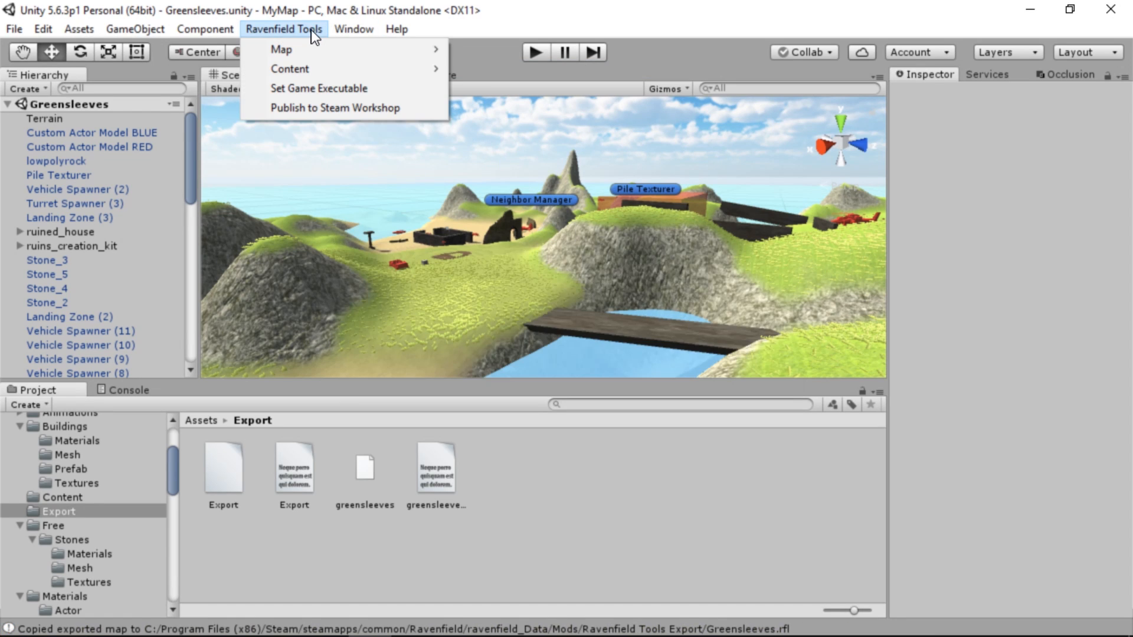
mouse_move(334, 49)
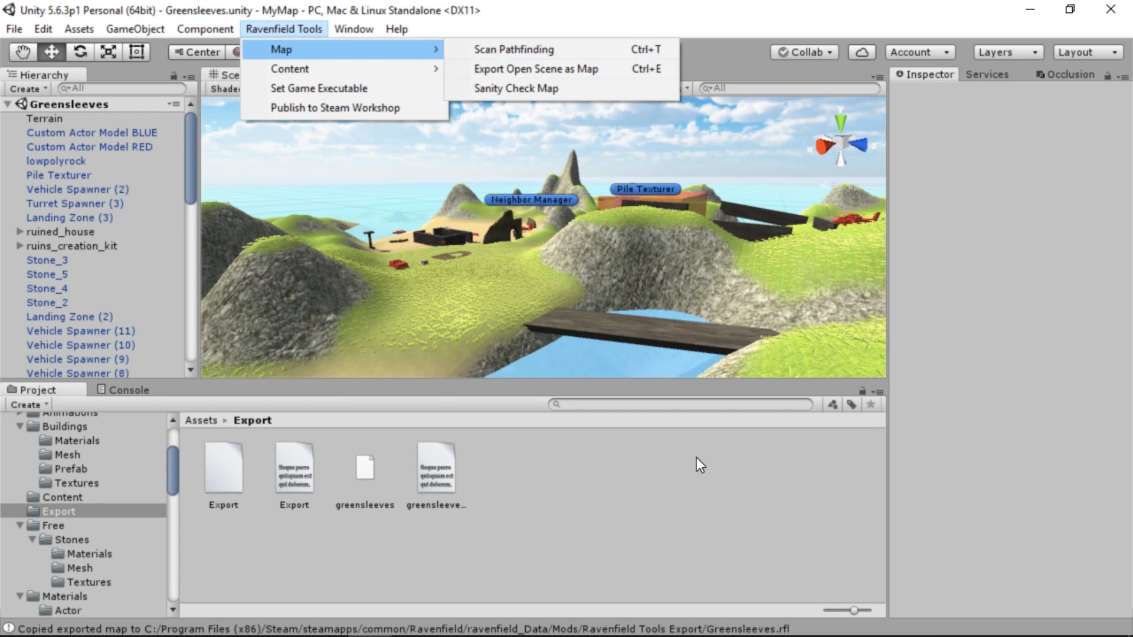
left_click(687, 517)
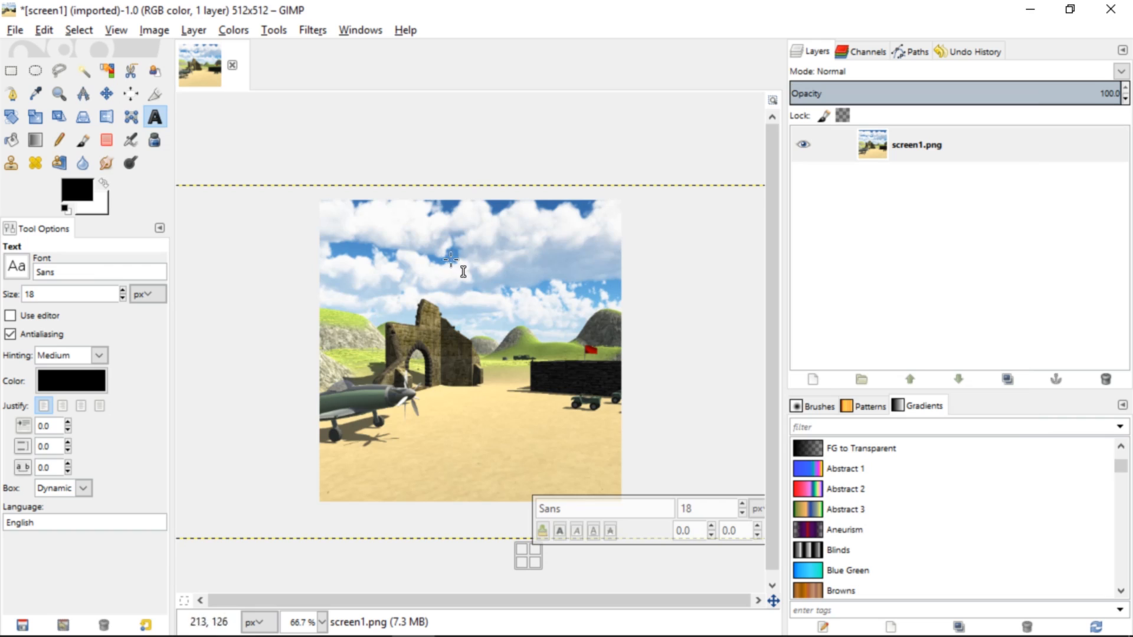
Switch to GIMP and add the title text GREENSLEEVES across the upper part of the screen1.png image
left_click(337, 244)
key("ctrl+v")
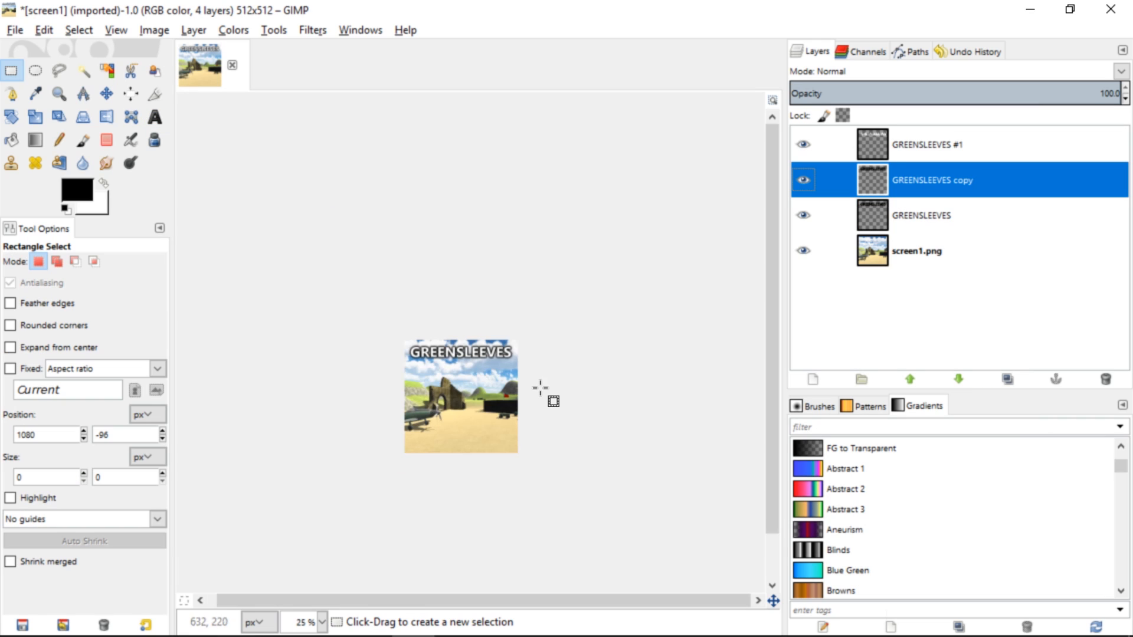
scroll(541, 377, "up", 3, "ctrl")
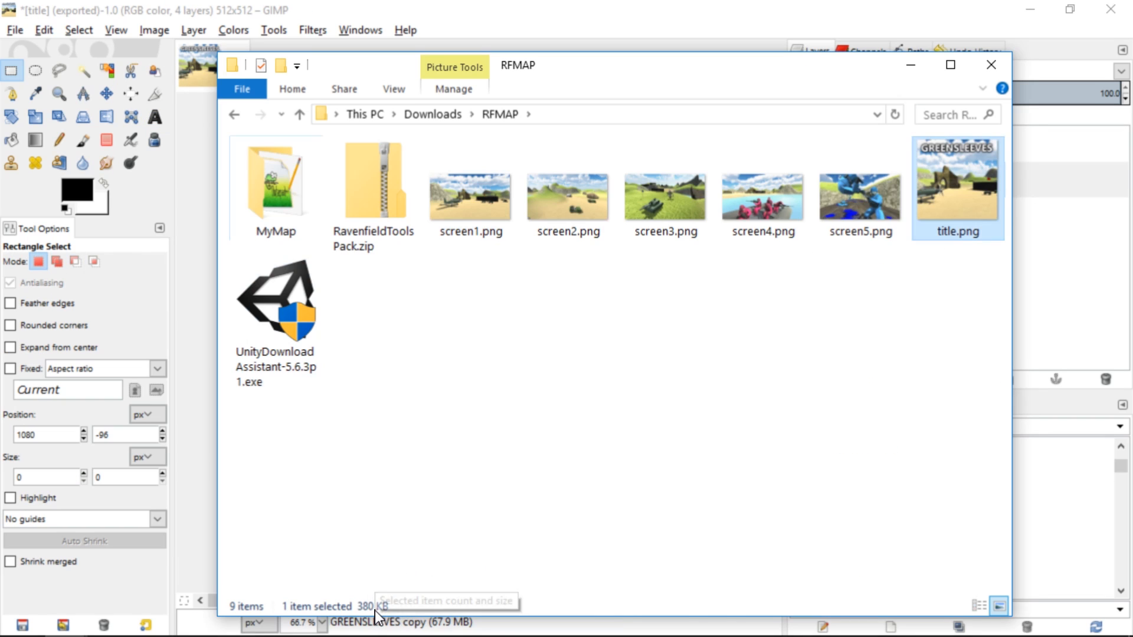
Scale the title image to 320 × 320 pixels and export it as title320.png
left_click(732, 11)
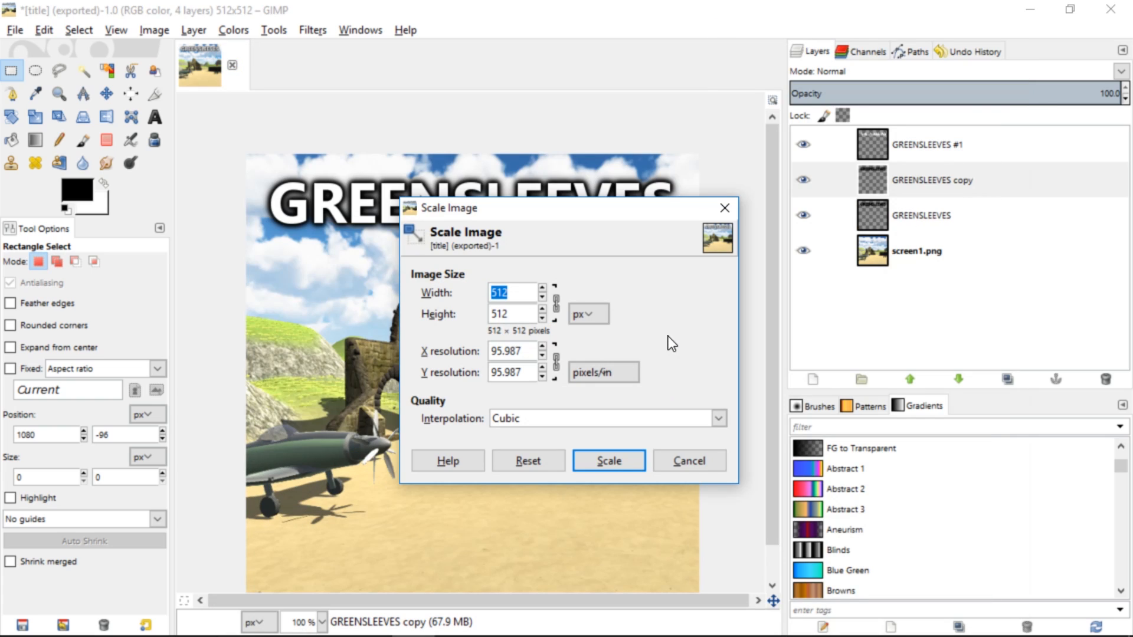
type("320")
key("Tab")
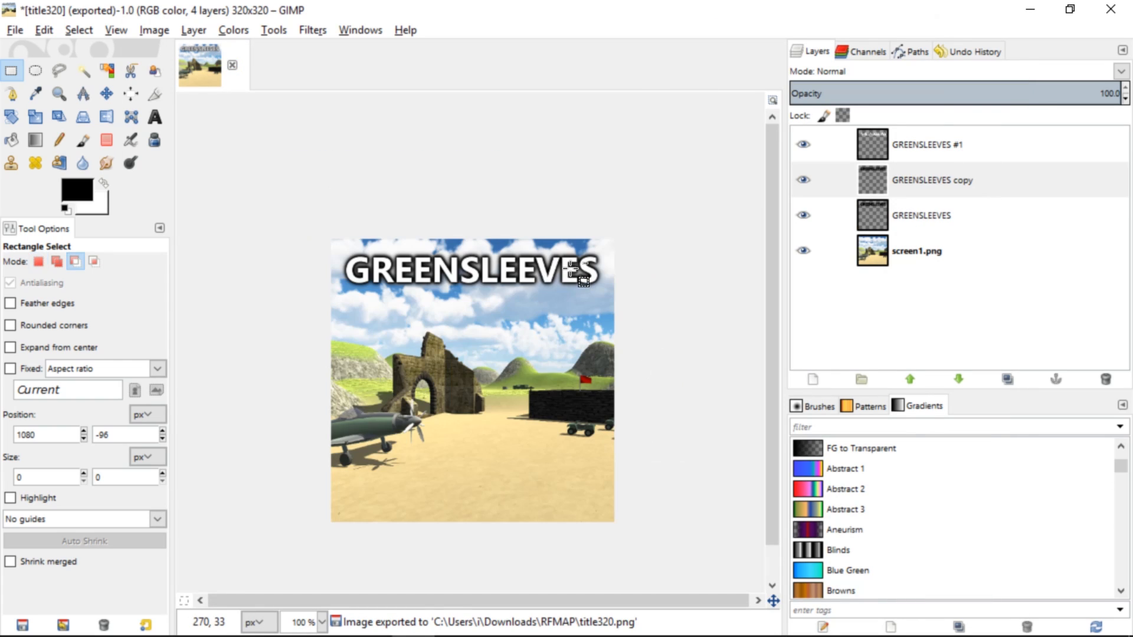
Quit GIMP discarding the unsaved changes, and clear the RFMAP folder and Steam windows away to return to Unity
key("ctrl+q")
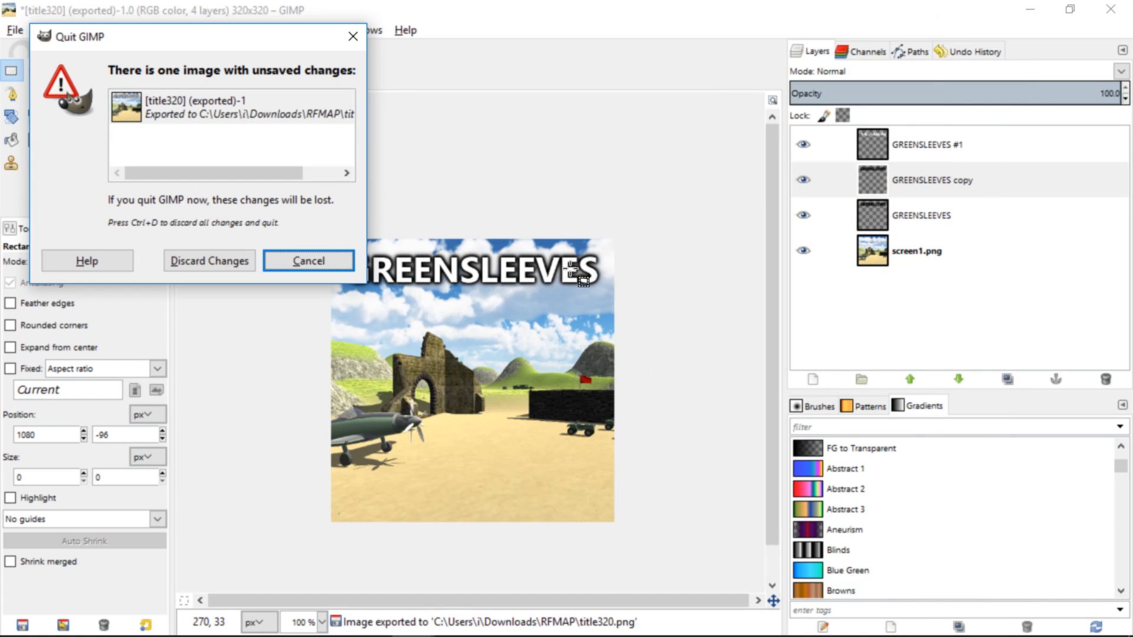
key("Tab")
key("Tab")
key("Return")
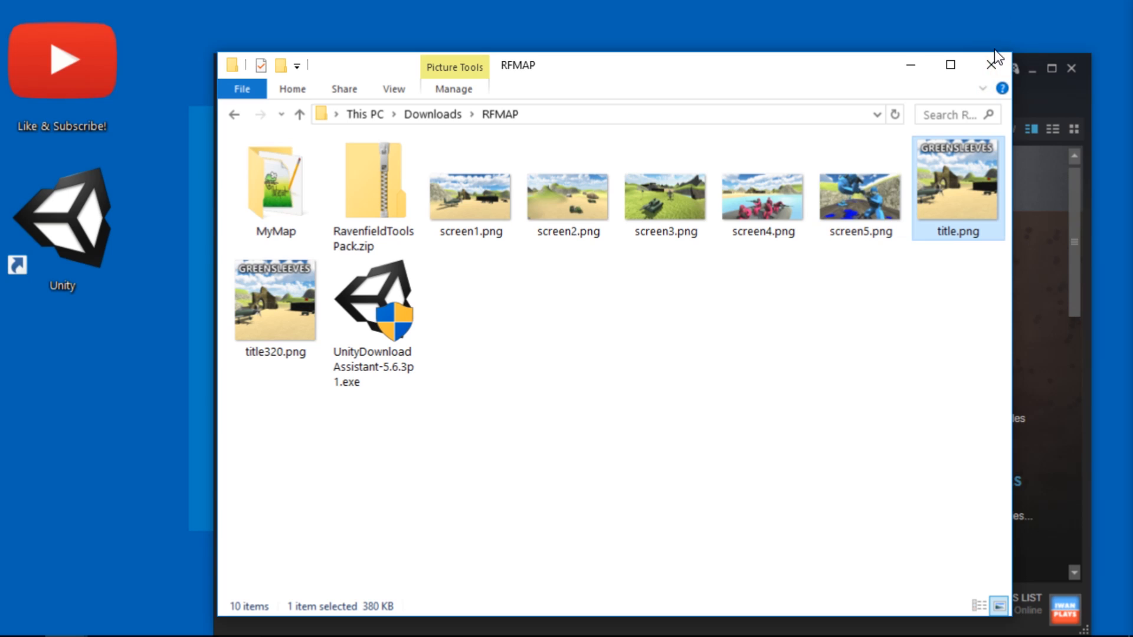
left_click(994, 65)
left_click(1032, 69)
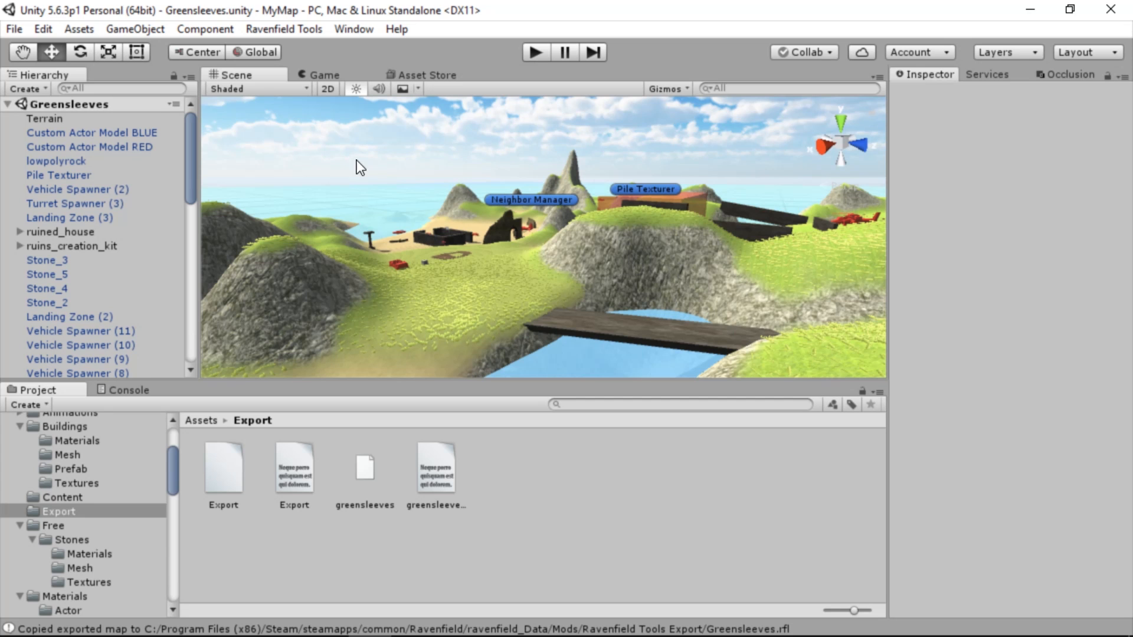
Open the Steam Workshop uploader from the Ravenfield tools and connect it to Steam
left_click(310, 34)
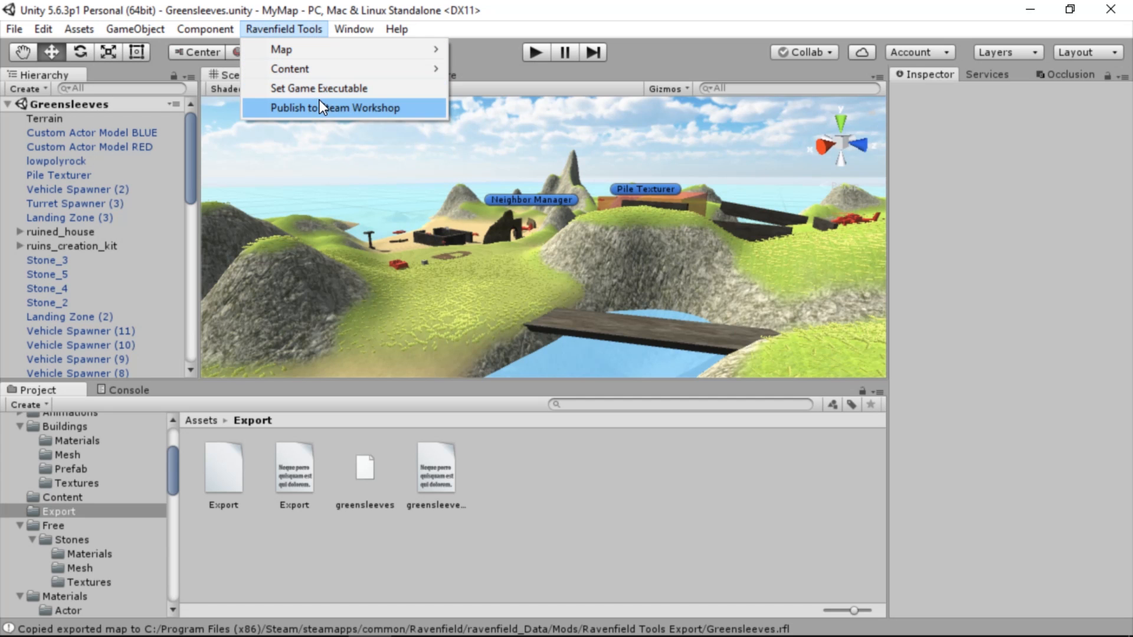
left_click(364, 108)
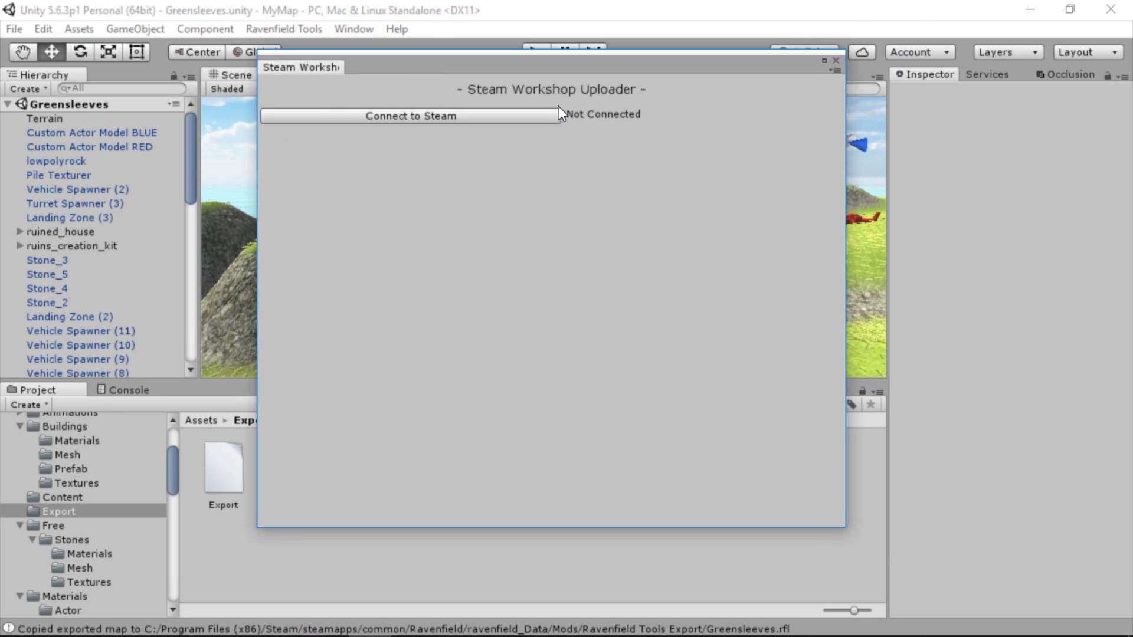
left_click_drag(845, 527, 817, 467)
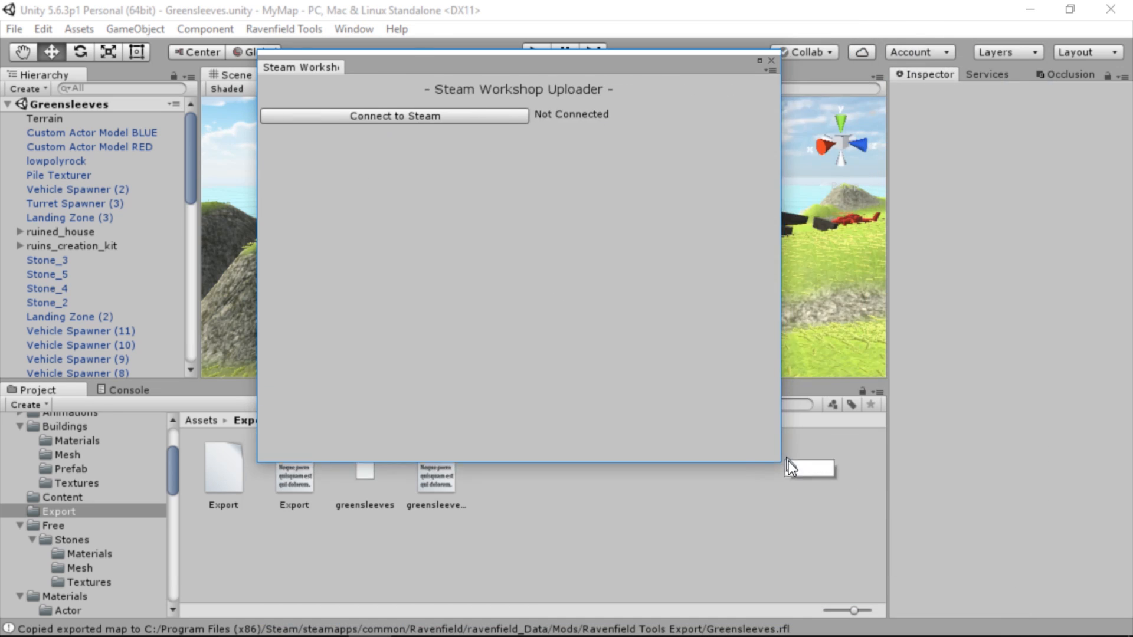
left_click(438, 119)
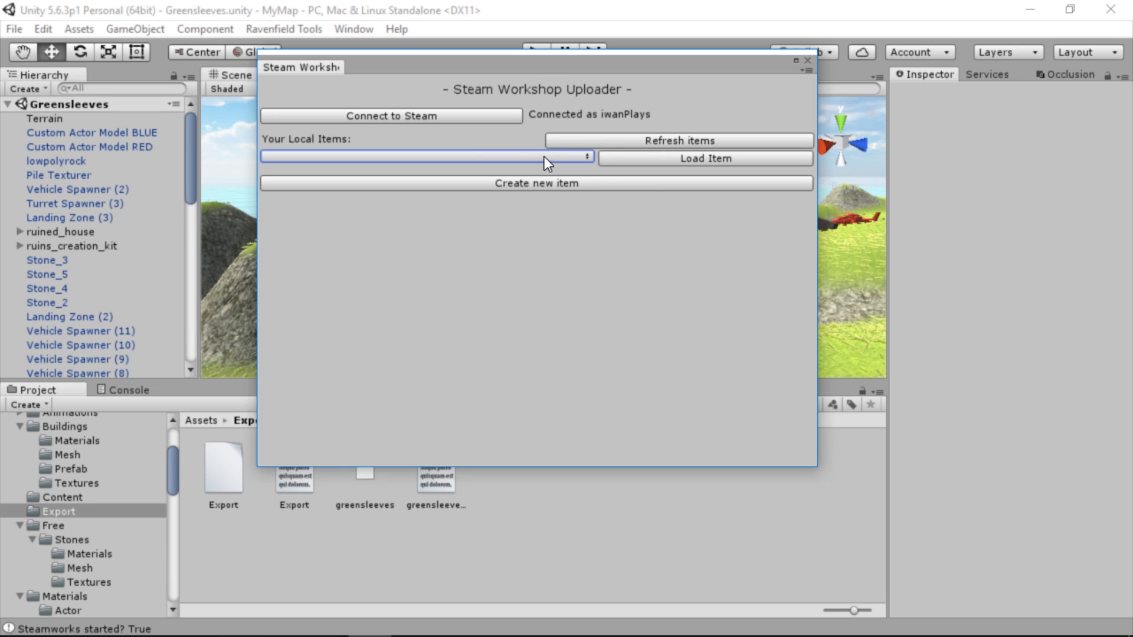
Create a new Workshop item titled Greensleeves with the description "Green hills and deadly fields of war."
left_click(532, 182)
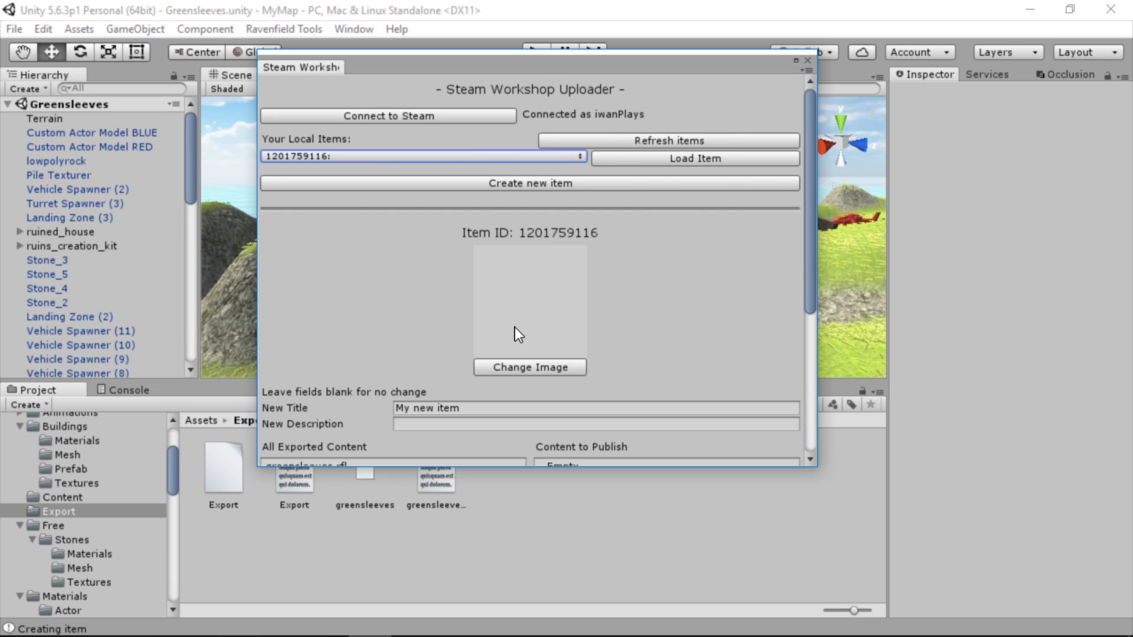
scroll(557, 210, "down", 3)
left_click(470, 248)
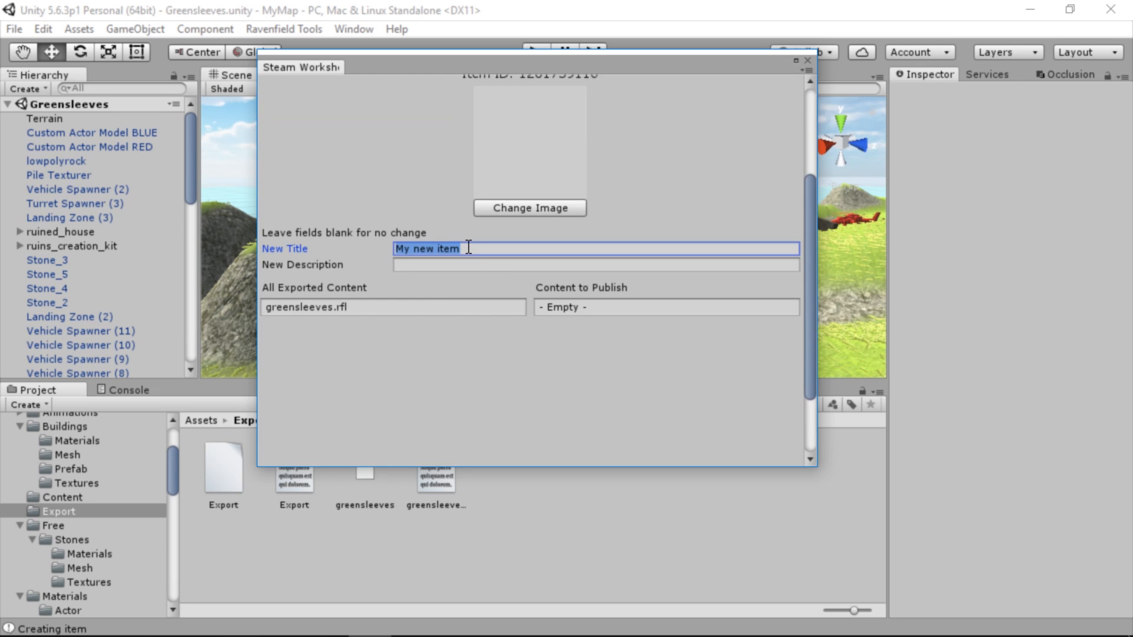
type("Greensleeves")
left_click(488, 263)
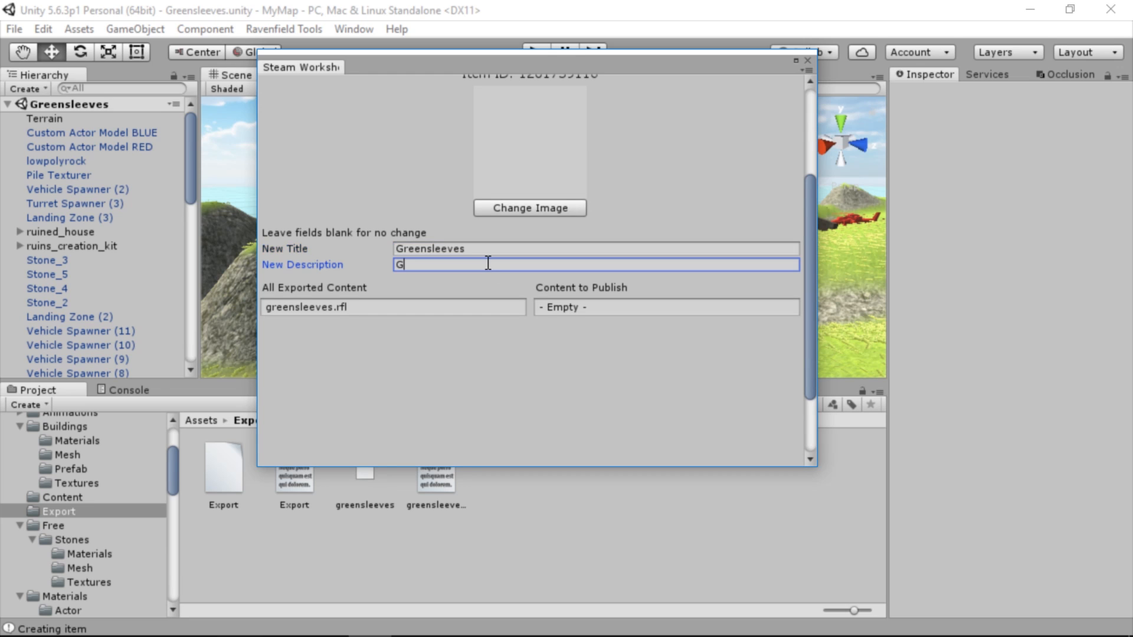
type("Green hills and deadly fields of war.")
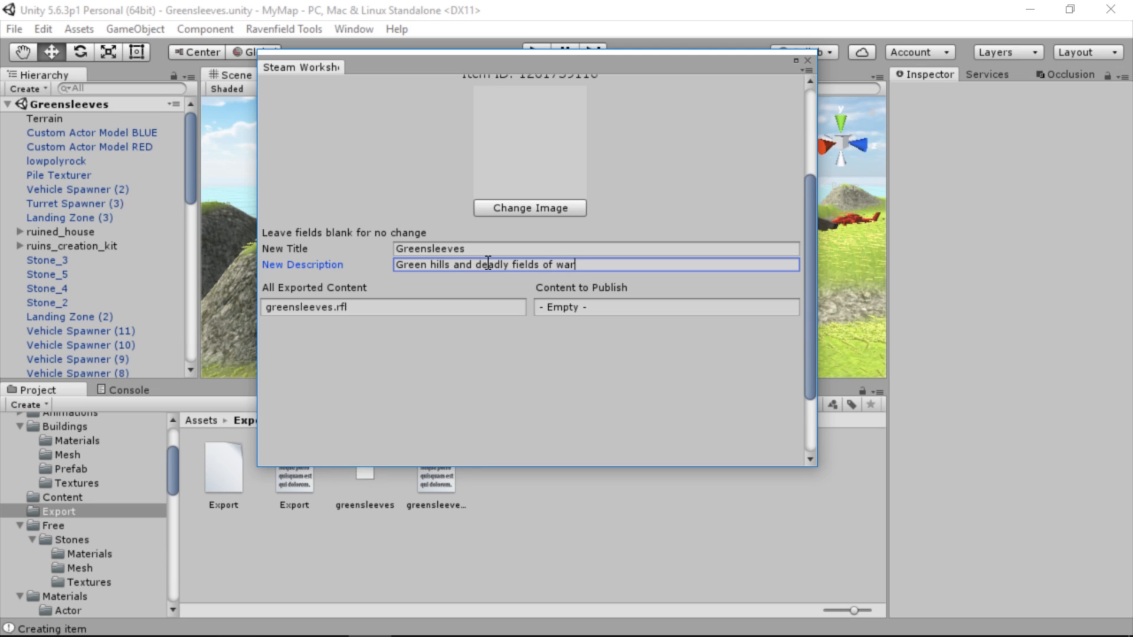
Add greensleeves.rfl to the content to publish and set title320.png from the RFMAP folder as the item's image
left_click(479, 307)
scroll(479, 295, "up", 3)
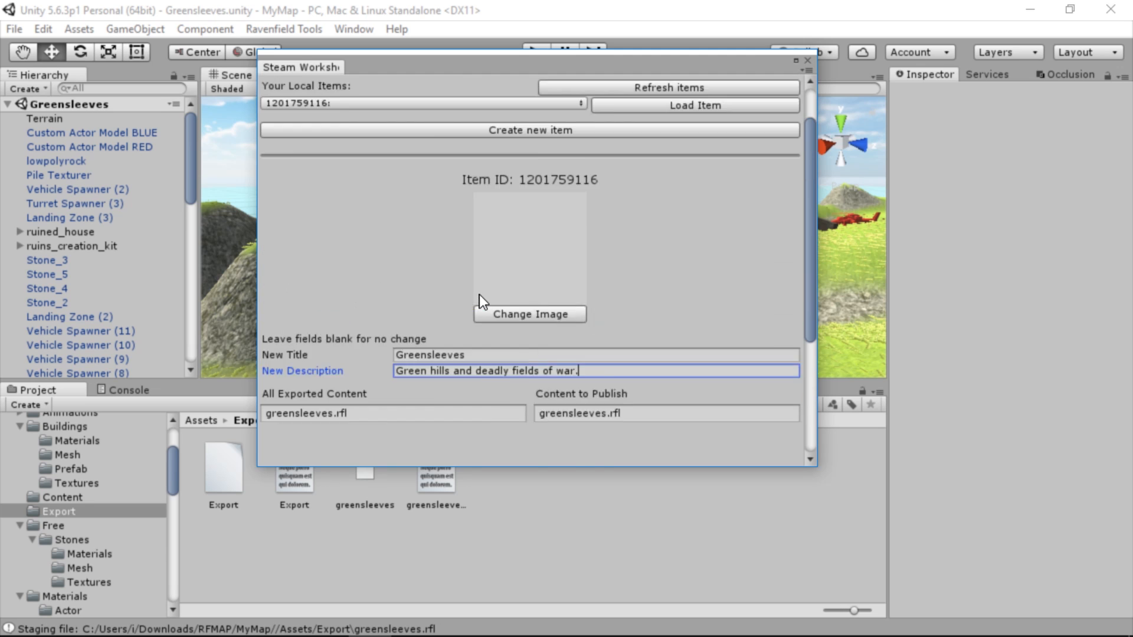
left_click(514, 366)
left_click(291, 79)
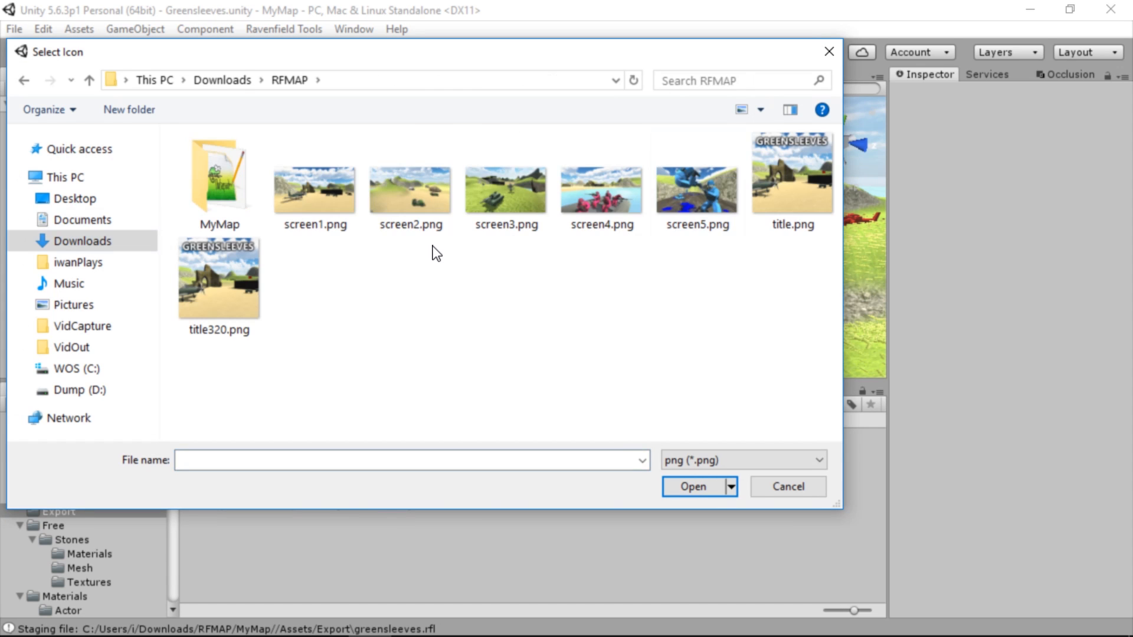
double_click(210, 309)
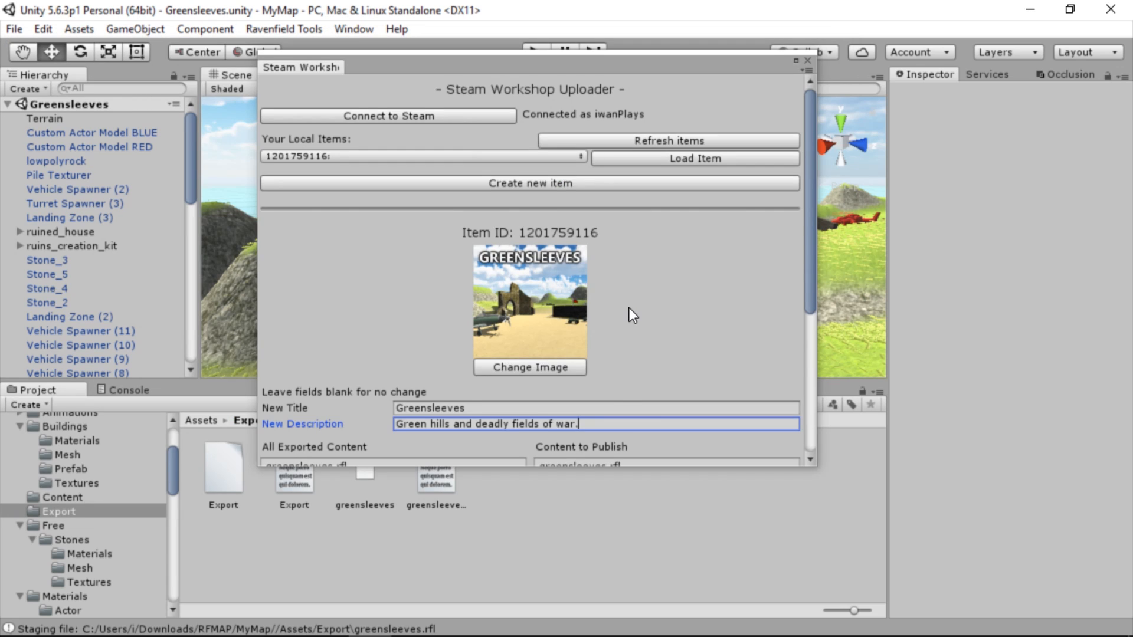
Publish the Greensleeves item to Steam Workshop with Make Public left off
scroll(630, 307, "down", 3)
scroll(614, 299, "up", 3)
scroll(568, 295, "down", 4)
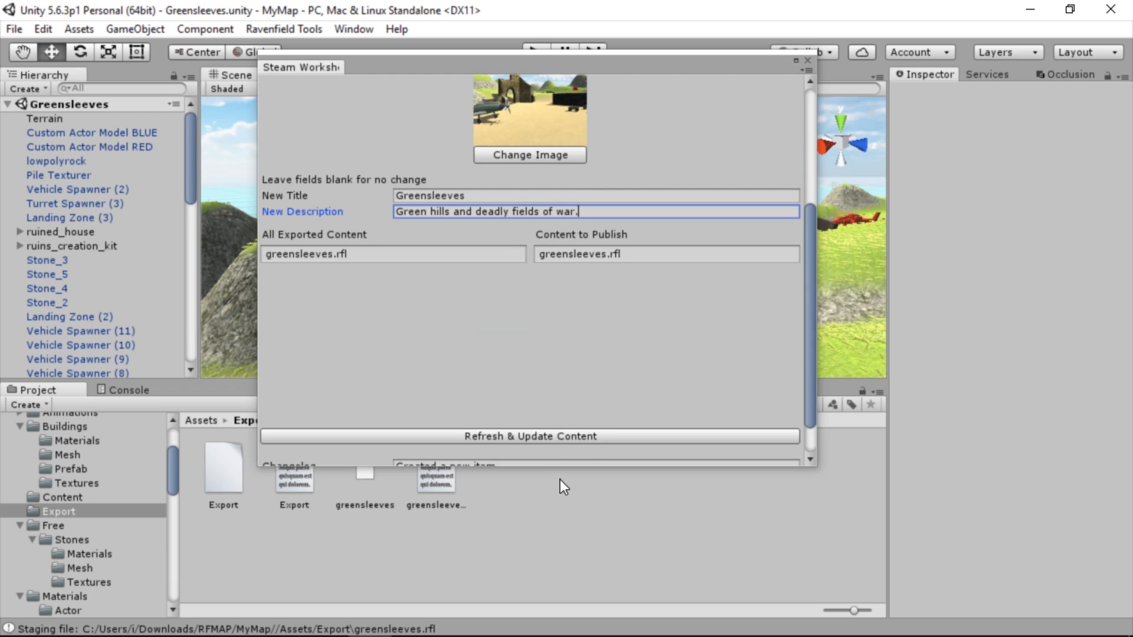
left_click_drag(548, 466, 531, 571)
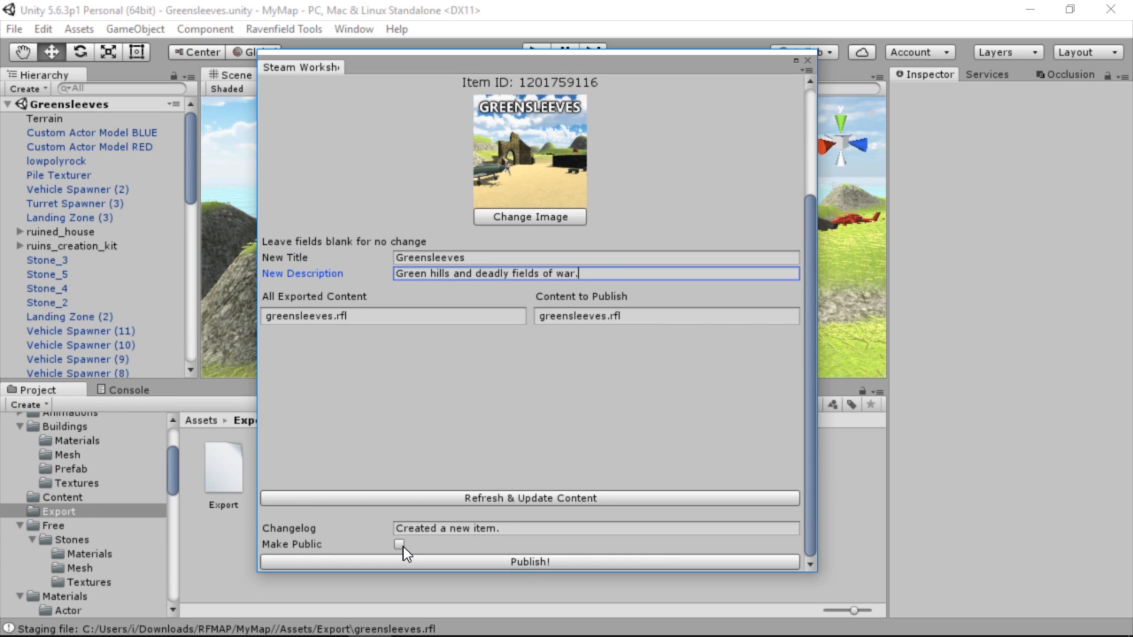
left_click(523, 561)
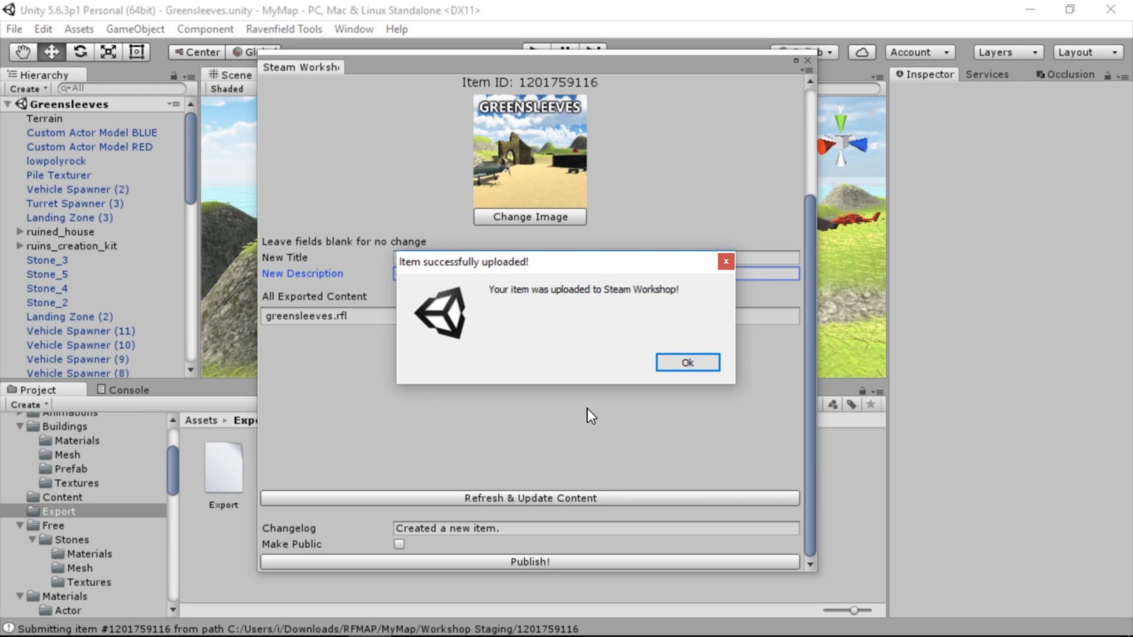
left_click(693, 365)
Open the image and video editor of the Greensleeves item in Steam and upload screen4.png
scroll(670, 213, "down", 4)
scroll(682, 224, "down", 4)
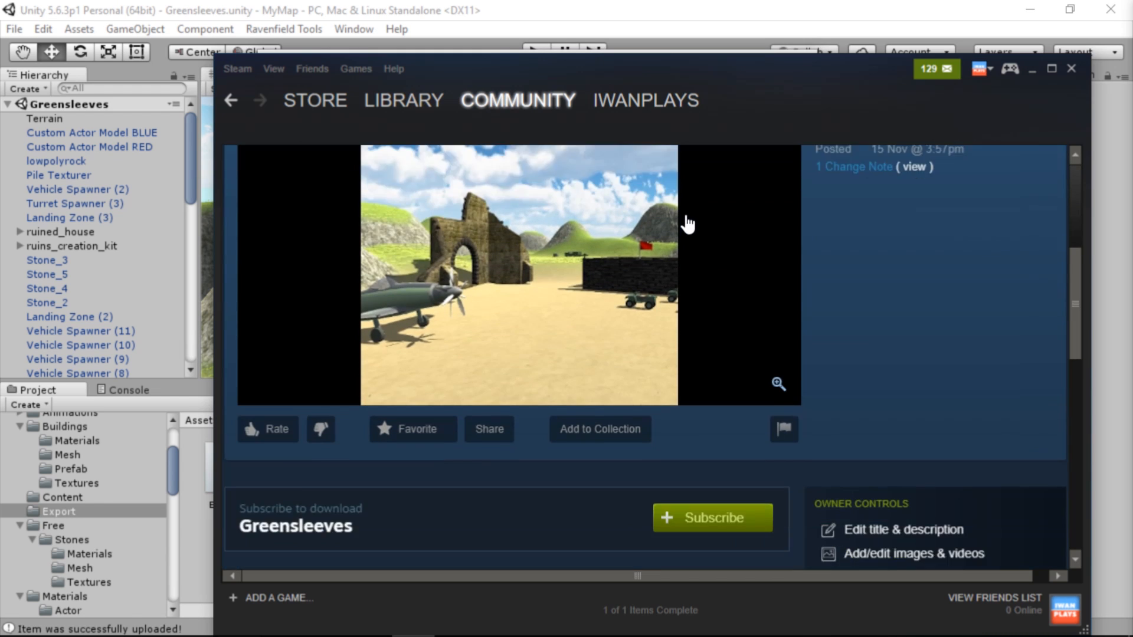
left_click_drag(838, 69, 765, 42)
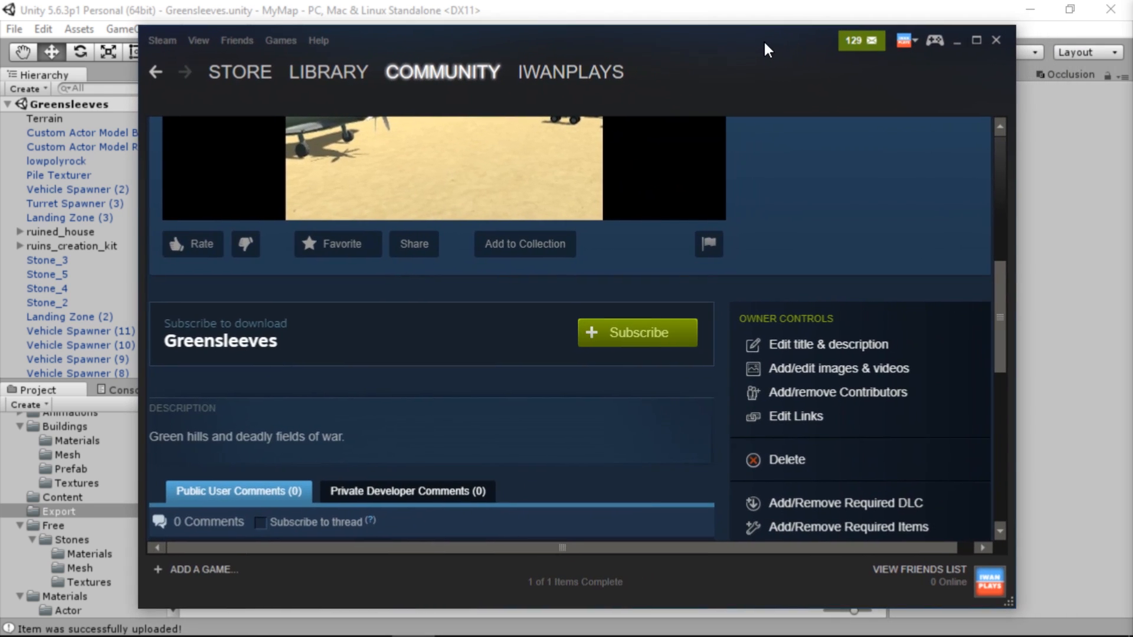
left_click(826, 370)
left_click(189, 364)
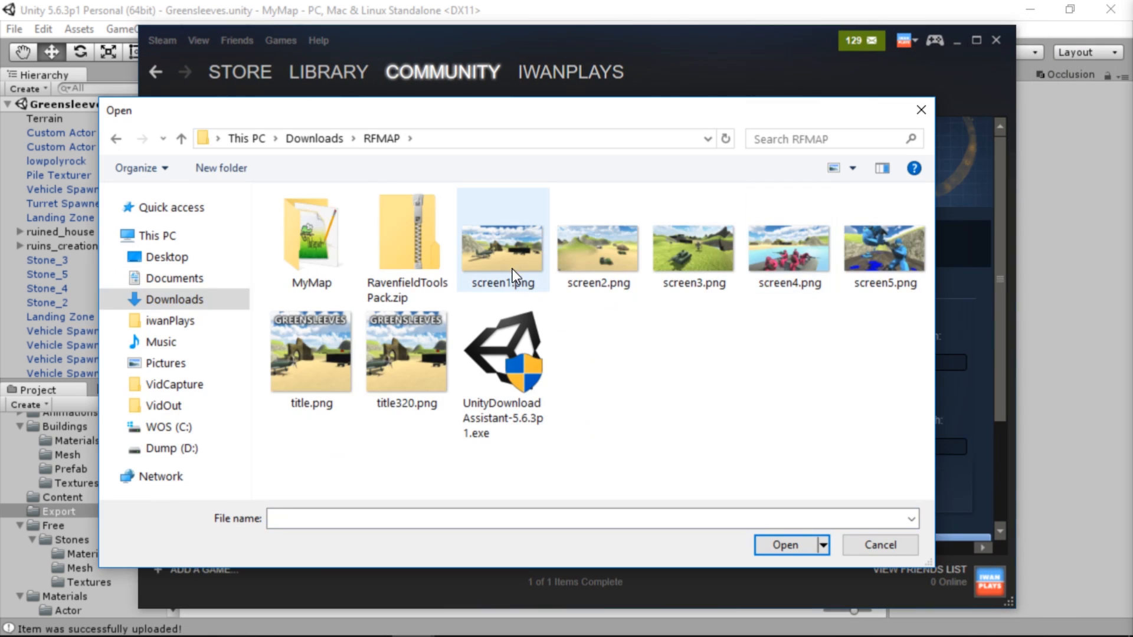
double_click(785, 255)
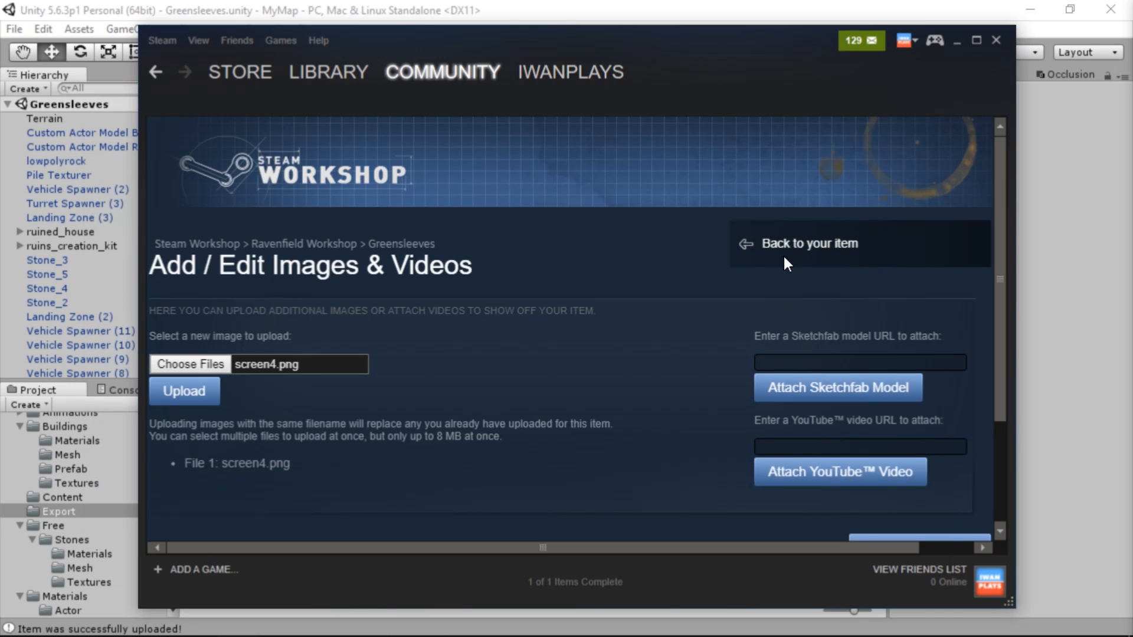
left_click(202, 387)
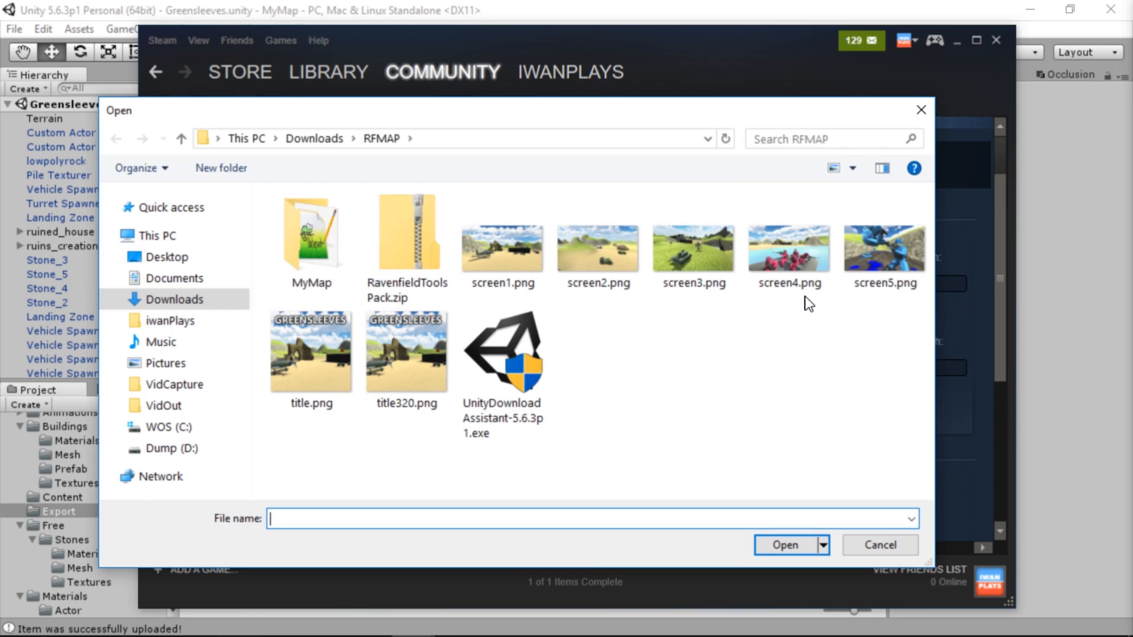
Upload screen5.png, screen1.png, screen3.png and screen2.png to the Greensleeves item and go back to its Workshop page
double_click(852, 266)
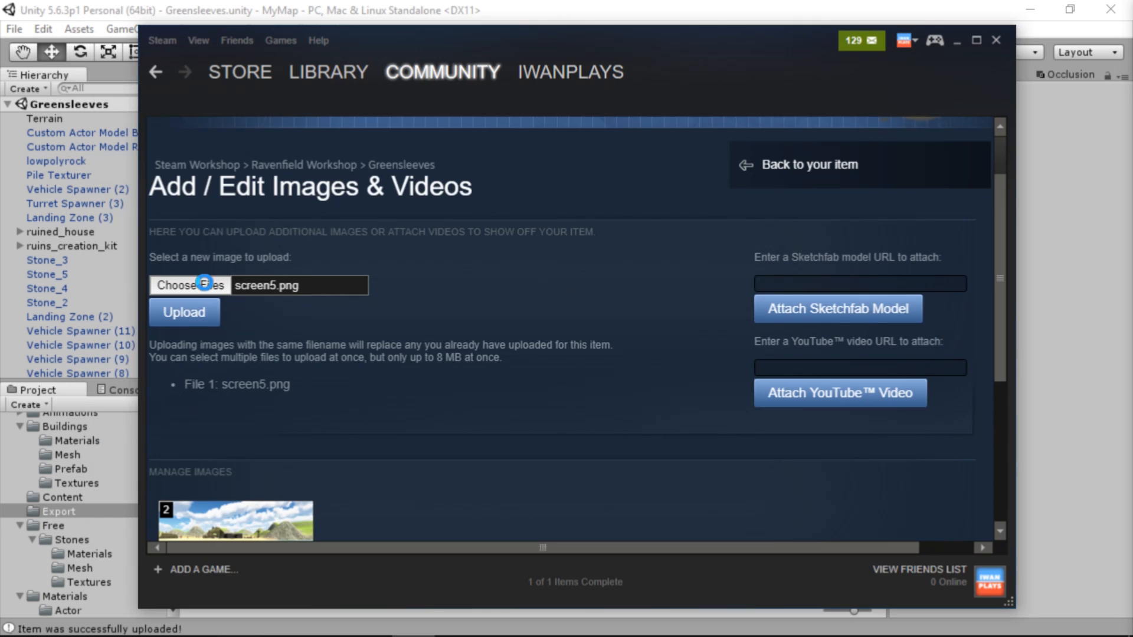
left_click(183, 286)
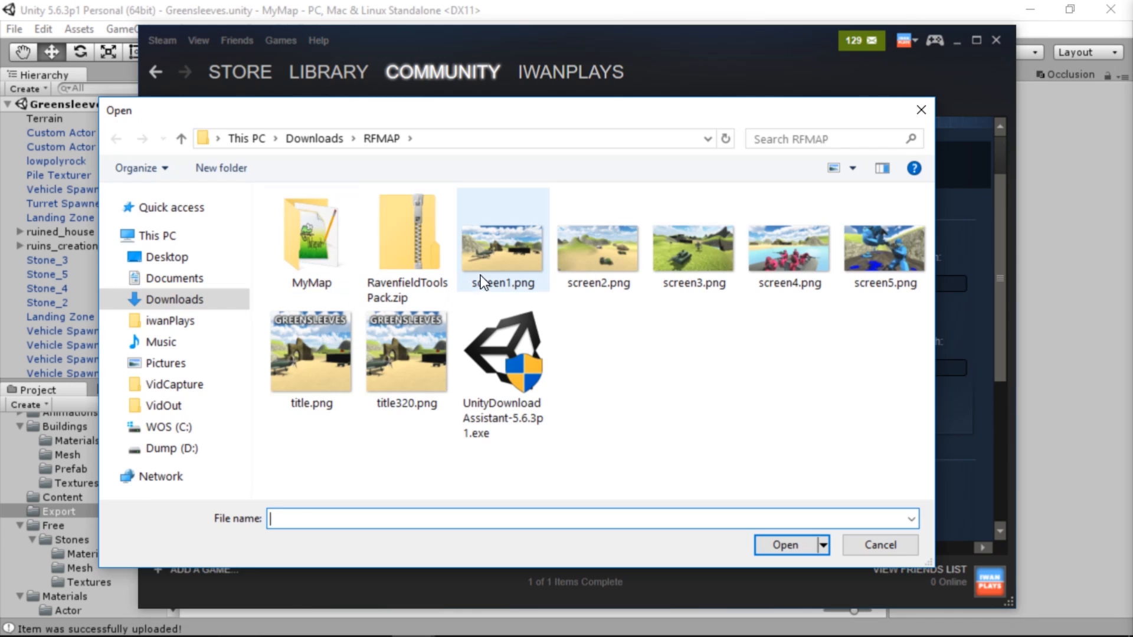
double_click(485, 260)
left_click(183, 312)
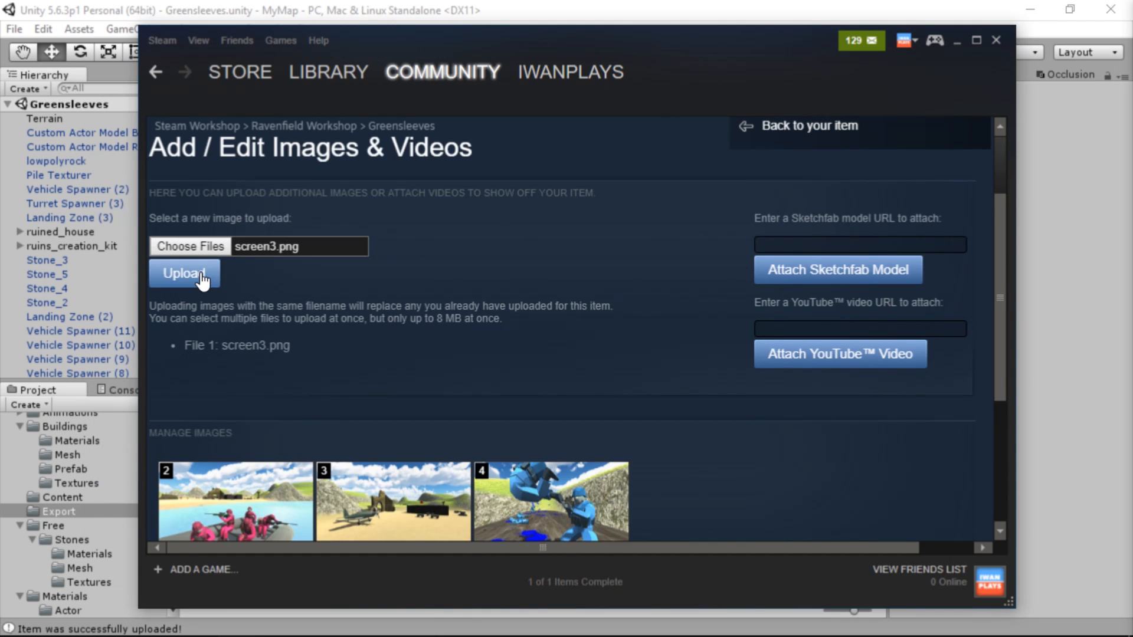
left_click(189, 272)
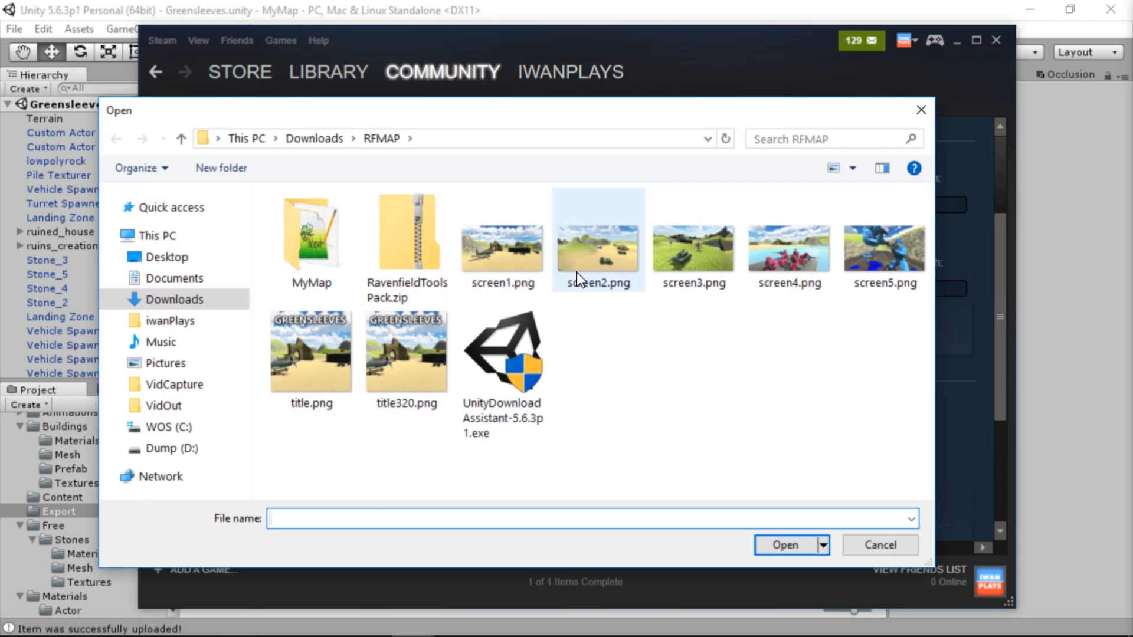
double_click(576, 272)
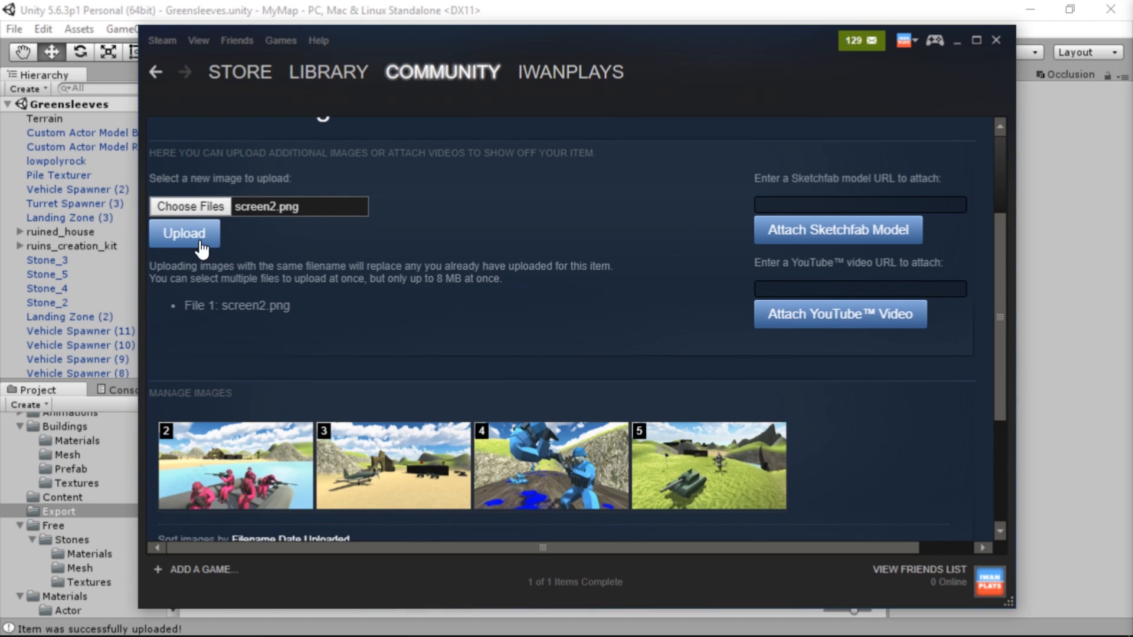
left_click(200, 237)
scroll(544, 329, "down", 4)
left_click(882, 412)
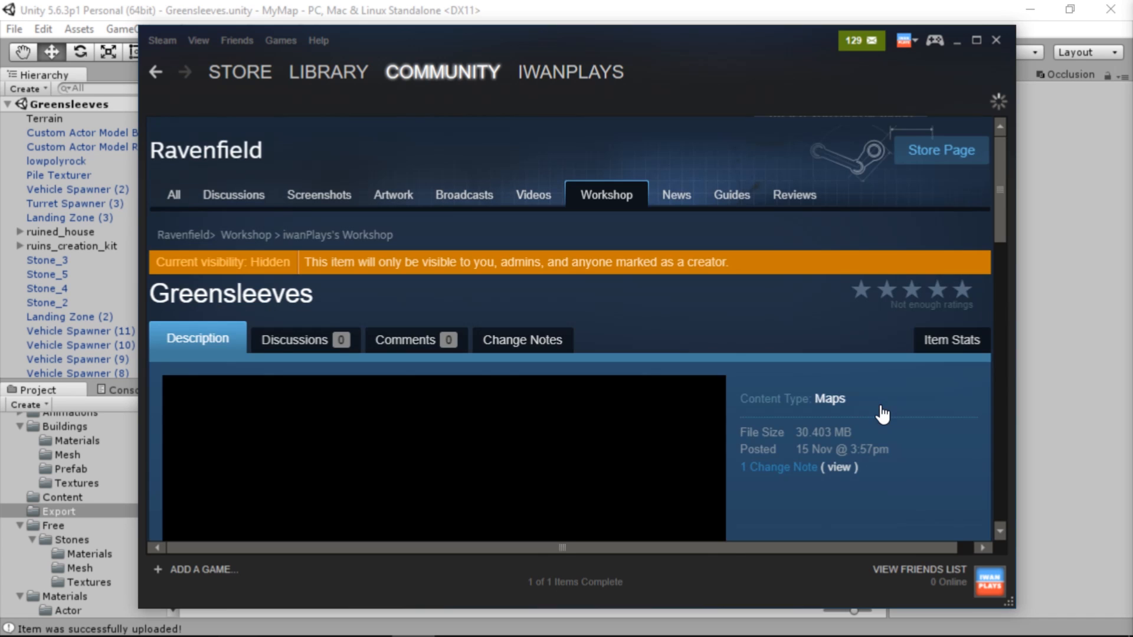
Look over the link editor and the title and description editor of the Greensleeves item, leaving both without edits
scroll(692, 339, "down", 10)
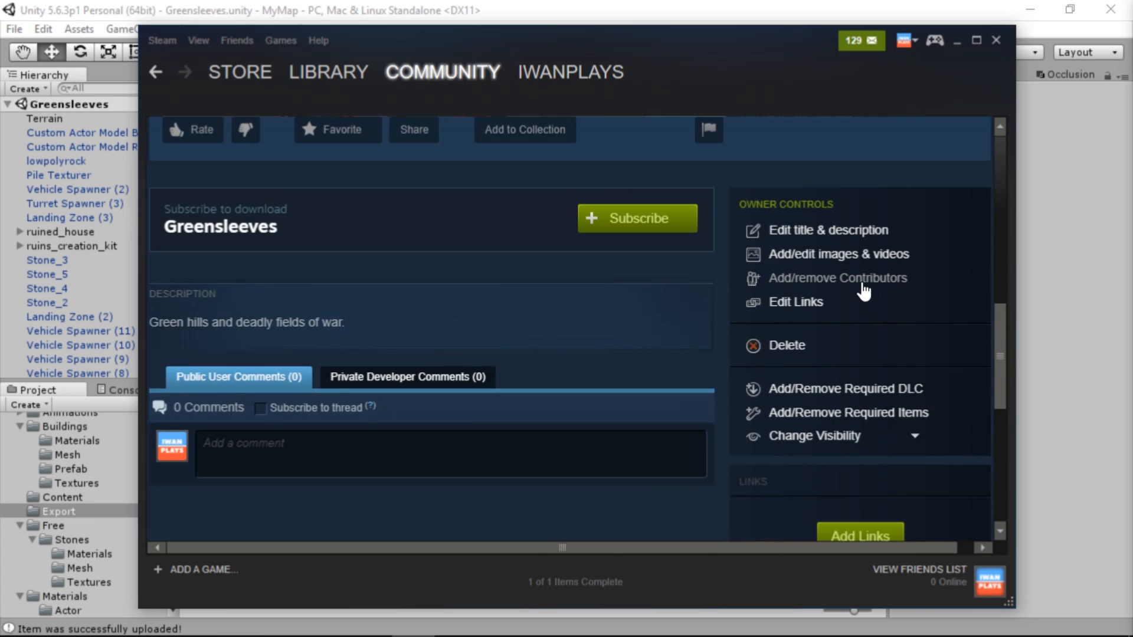
left_click(810, 304)
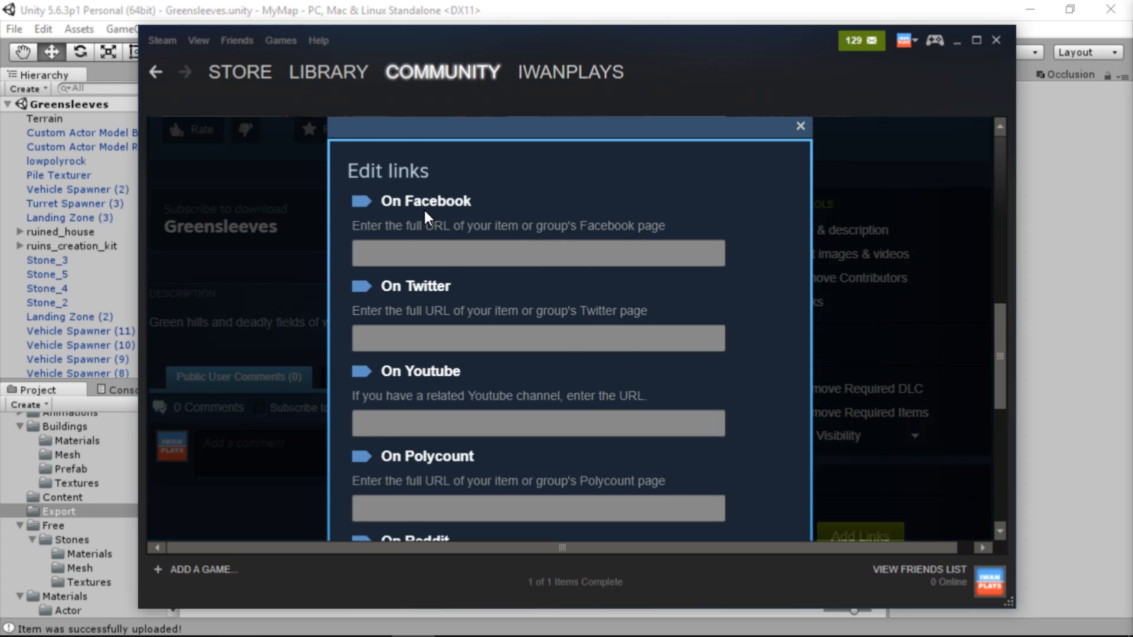
scroll(471, 298, "down", 5)
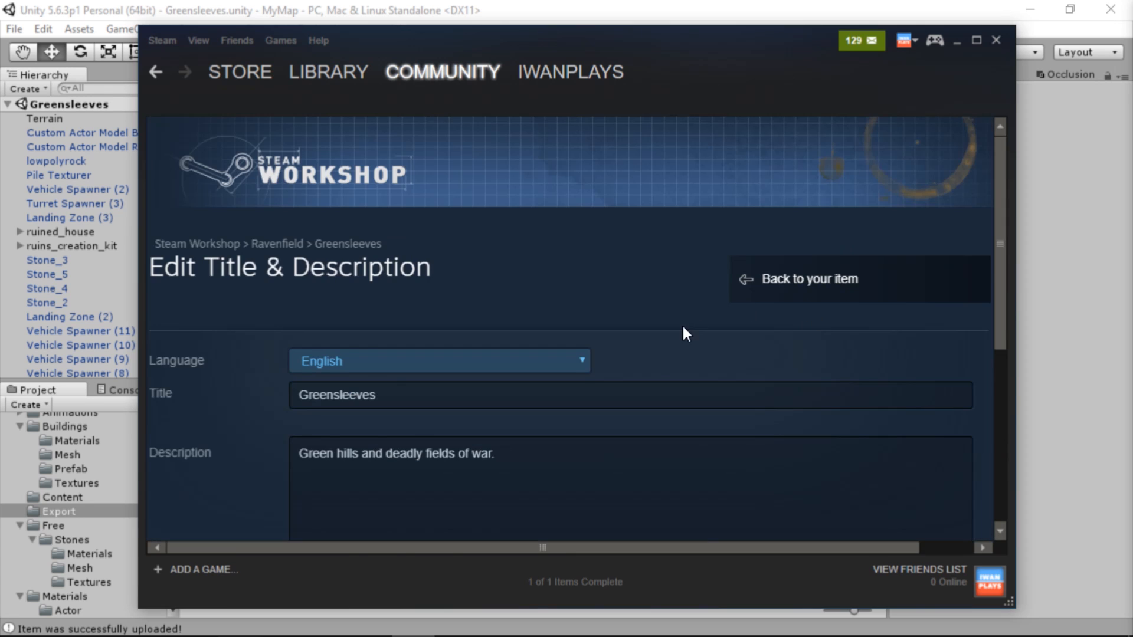
scroll(682, 328, "down", 5)
scroll(838, 330, "up", 4)
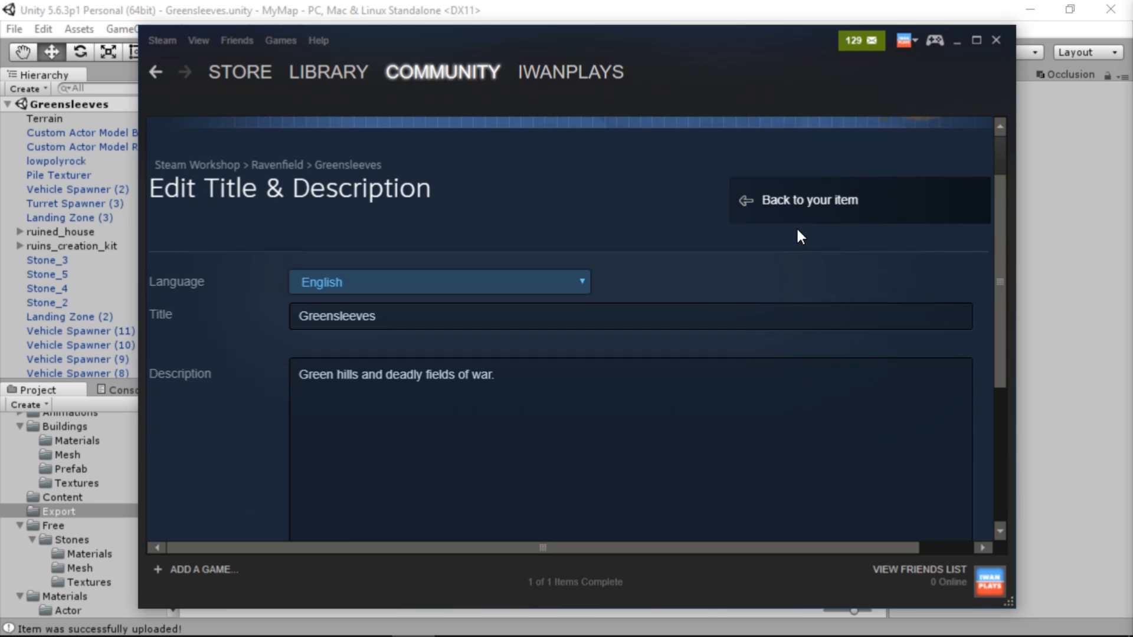
left_click(797, 220)
Set the visibility of the Greensleeves item to Public
scroll(843, 386, "down", 3)
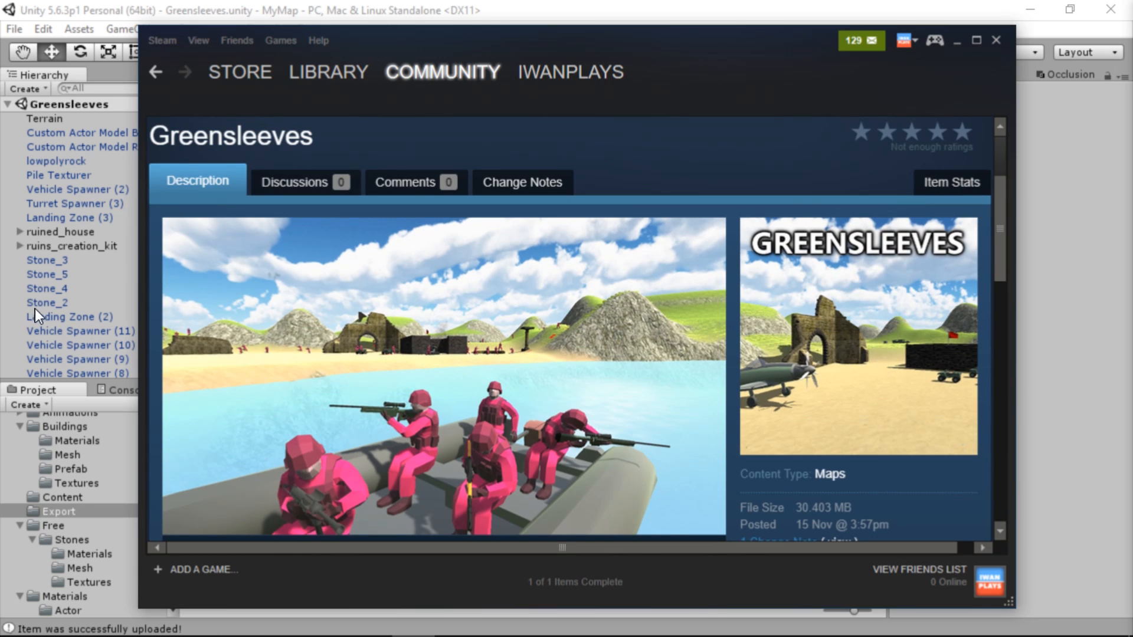
scroll(913, 286, "down", 10)
left_click(915, 281)
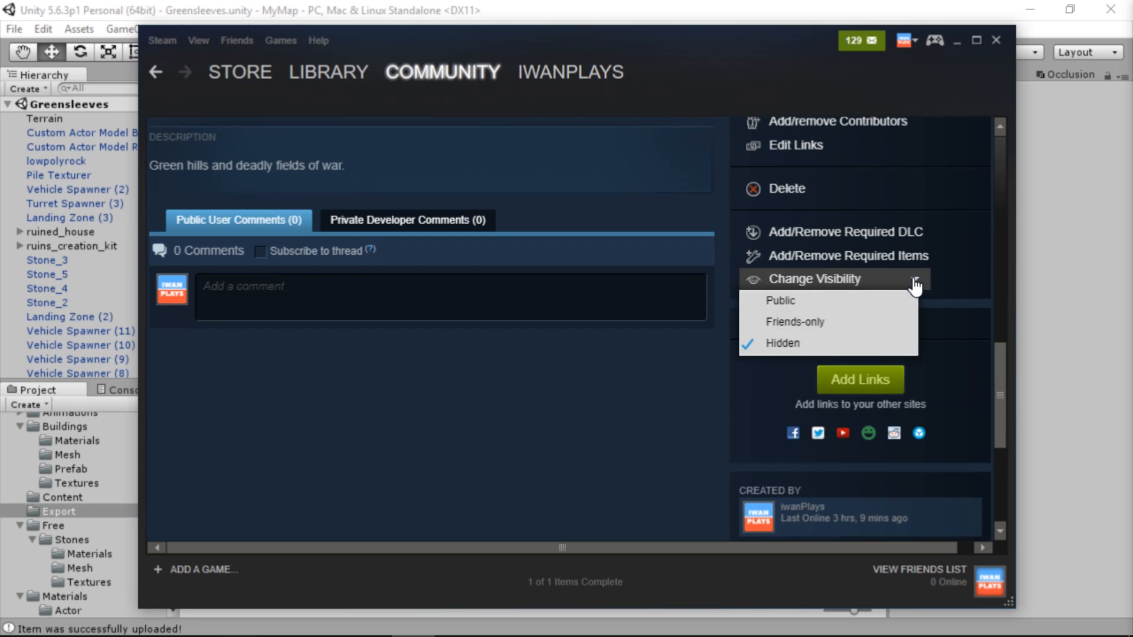
left_click(817, 299)
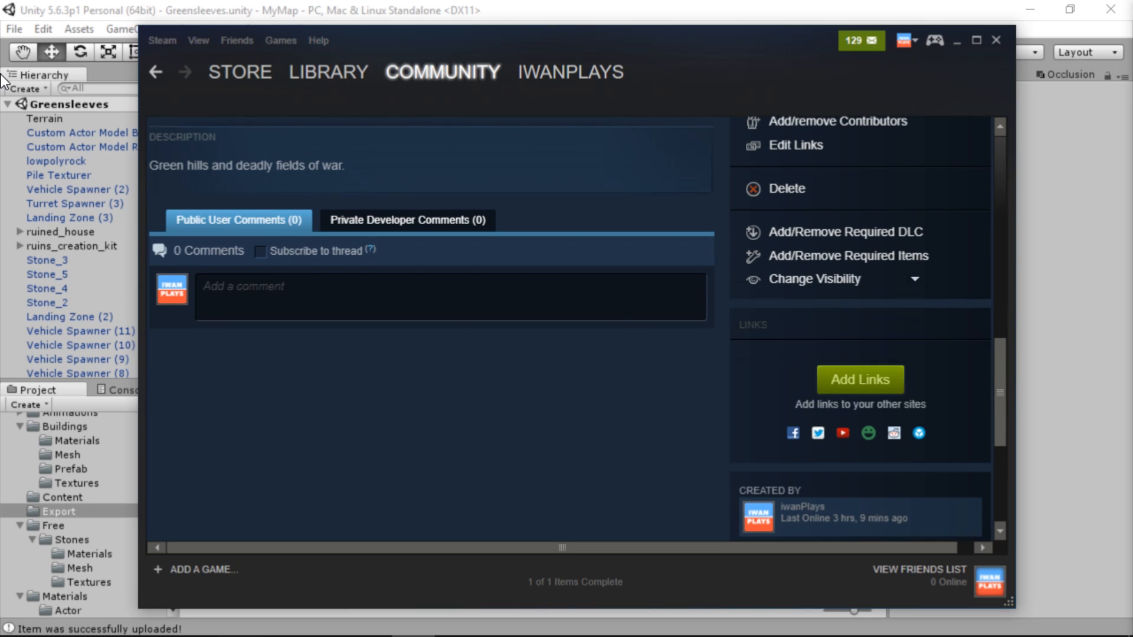
scroll(840, 284, "up", 10)
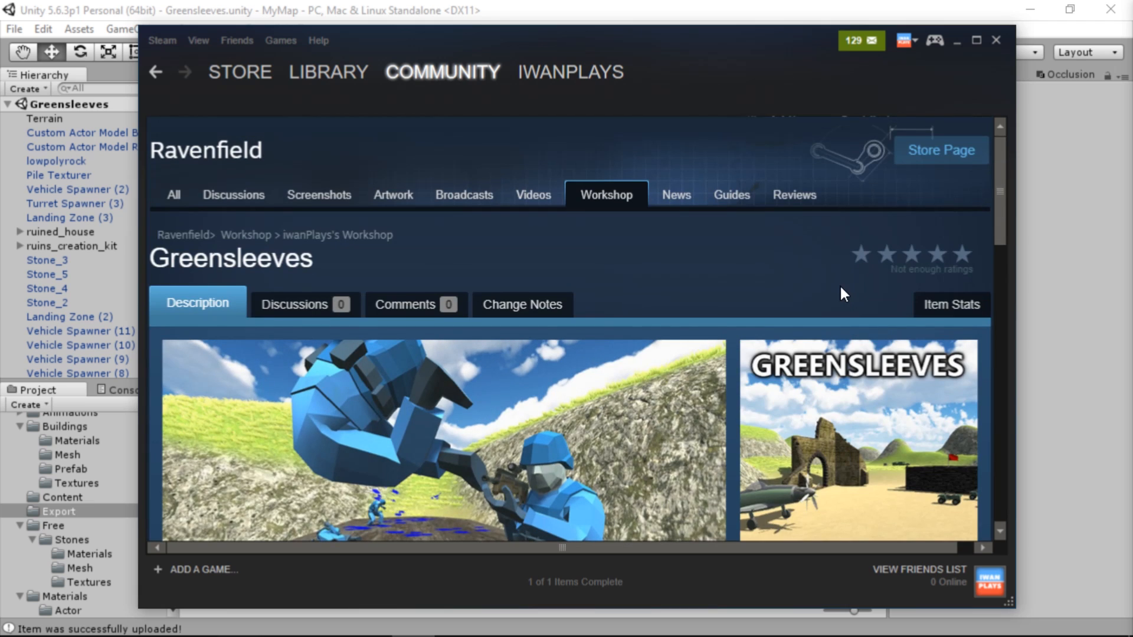
Open the Ravenfield Workshop from the item page and browse its items sorted by Most Recent
scroll(841, 284, "down", 5)
scroll(842, 295, "up", 5)
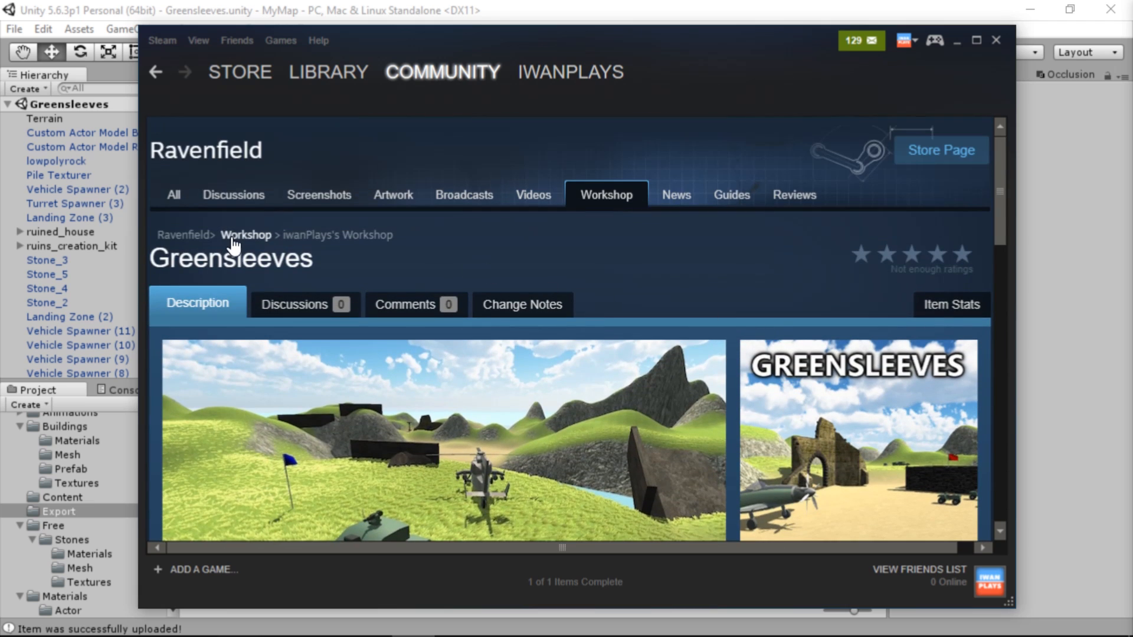
left_click(266, 238)
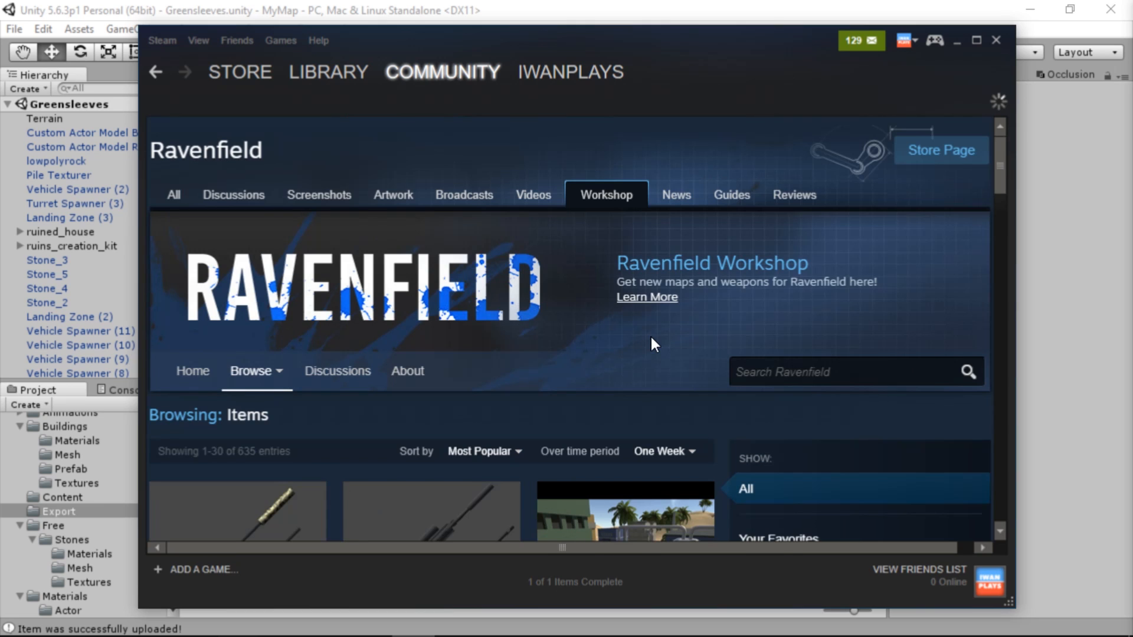
scroll(652, 338, "down", 3)
mouse_move(670, 292)
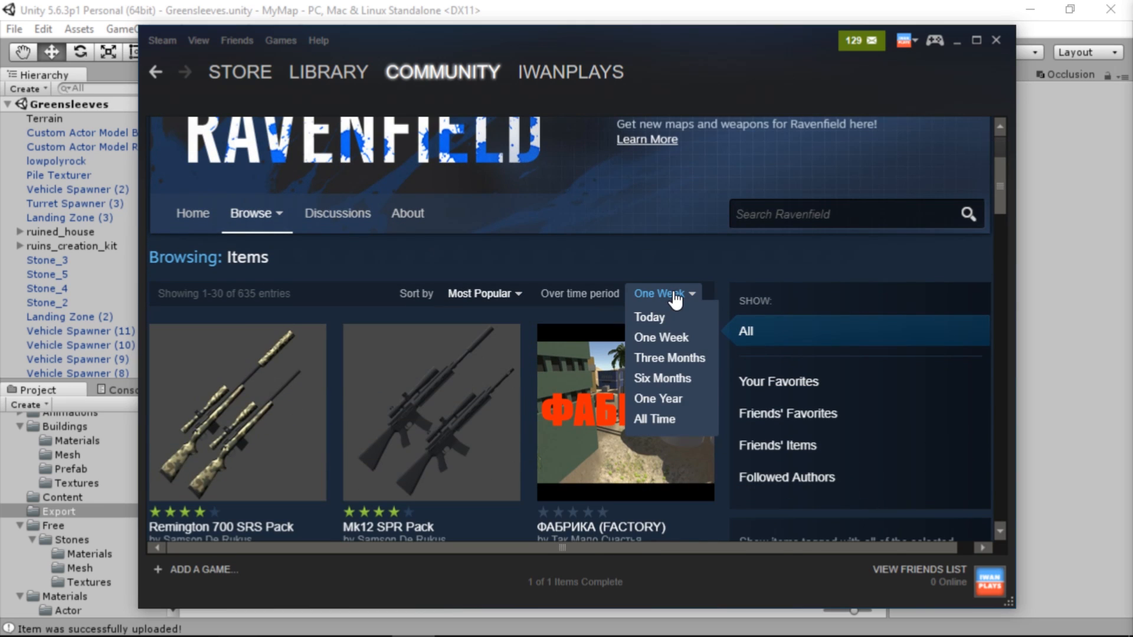
mouse_move(483, 294)
left_click(482, 337)
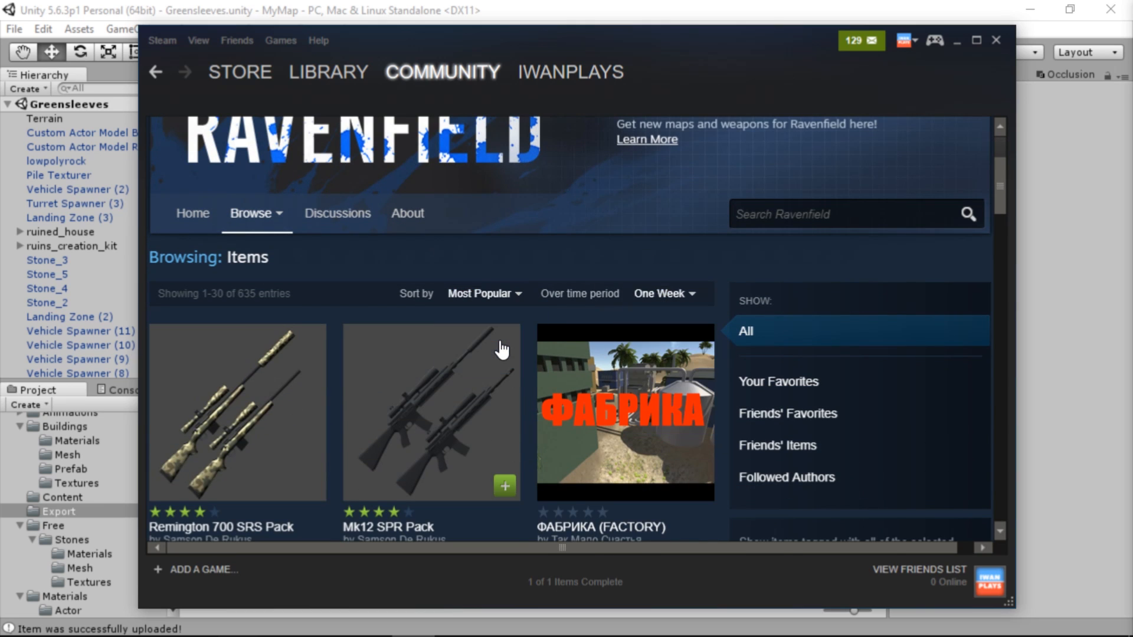
scroll(501, 347, "down", 3)
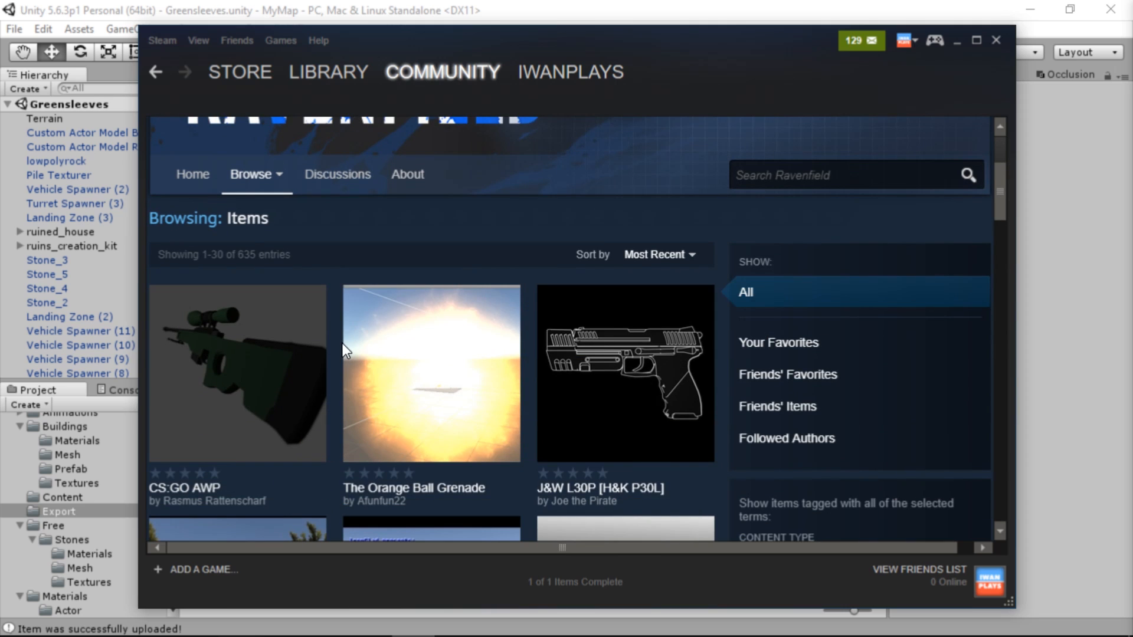
mouse_move(457, 414)
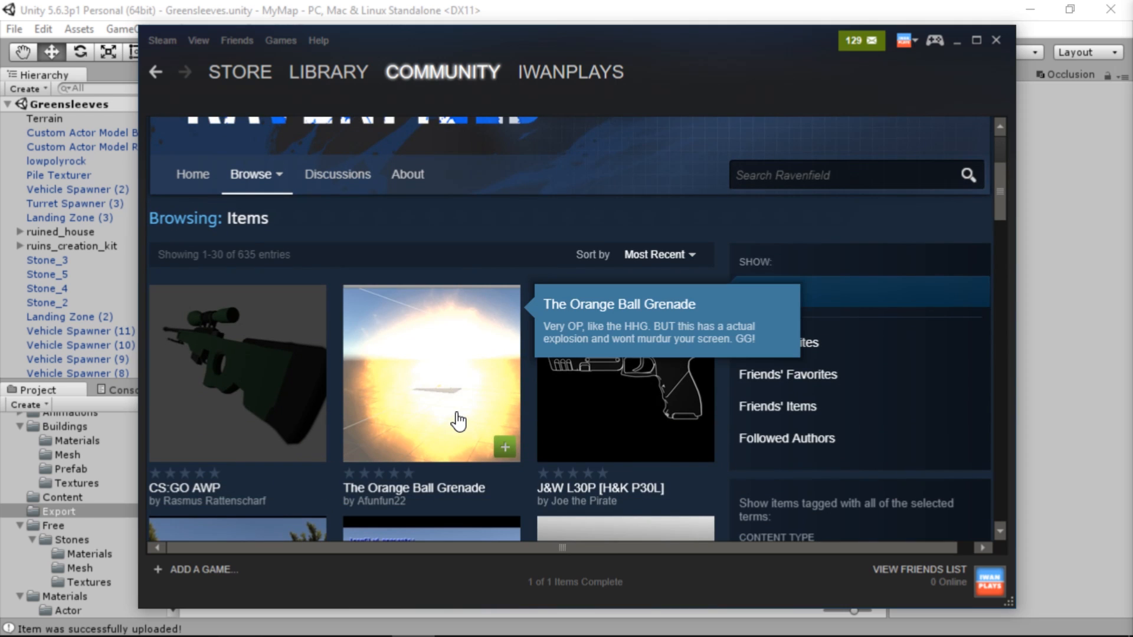
Switch back to Unity and close the editor holding the Greensleeves scene
left_click(384, 3)
left_click(808, 61)
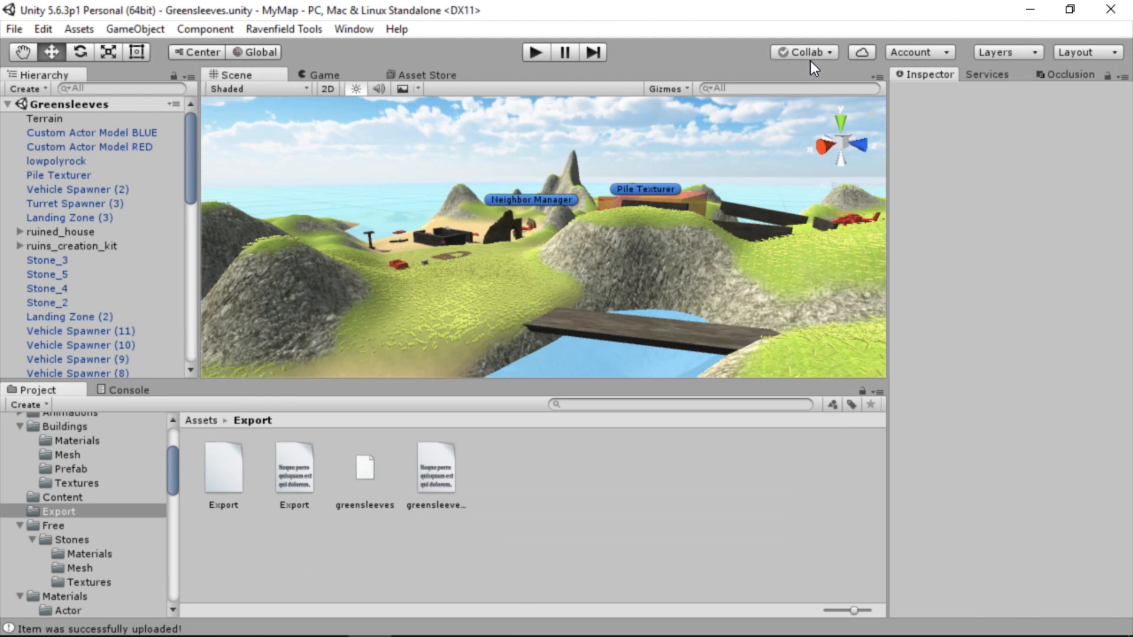
left_click(1106, 5)
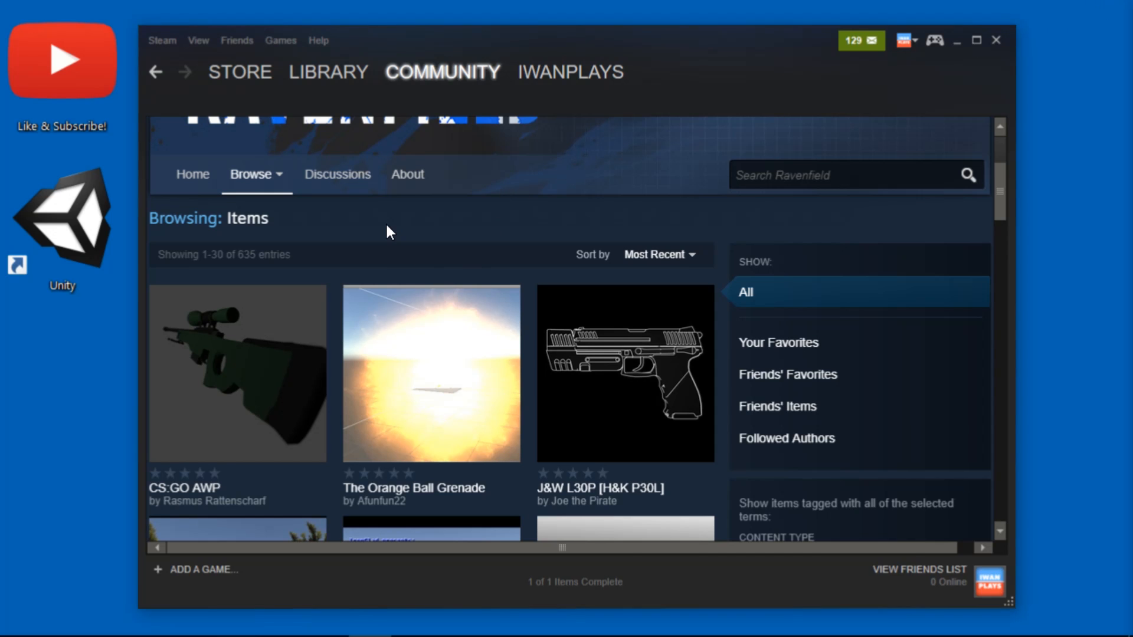
right_click(387, 228)
left_click(444, 275)
right_click(426, 224)
left_click(457, 263)
scroll(461, 243, "down", 10)
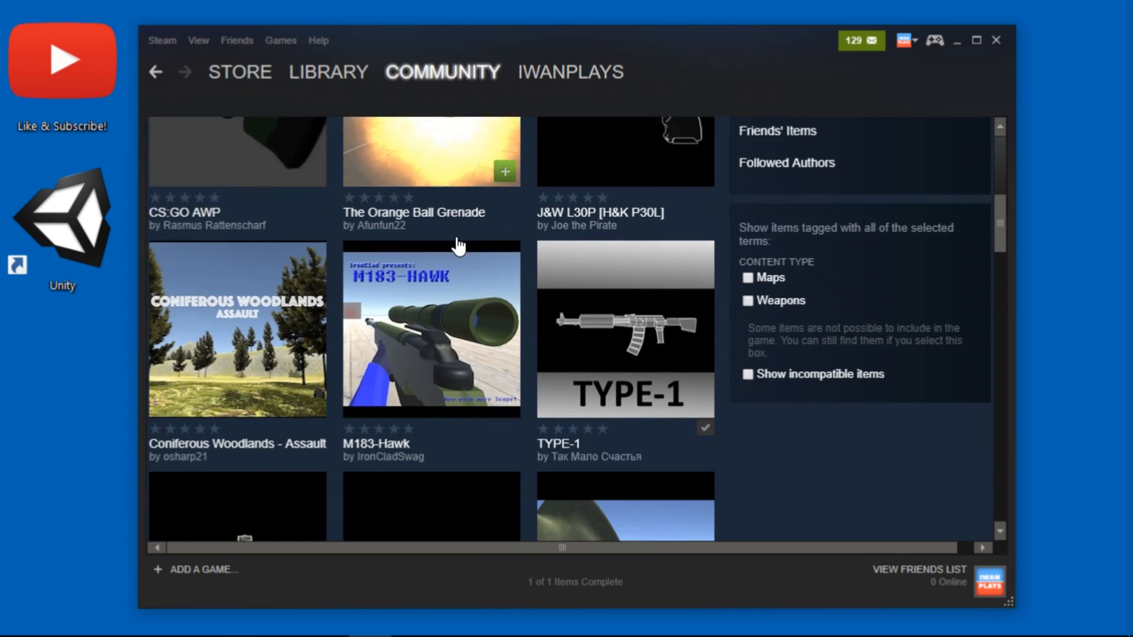
scroll(457, 242, "up", 7)
scroll(452, 242, "up", 4)
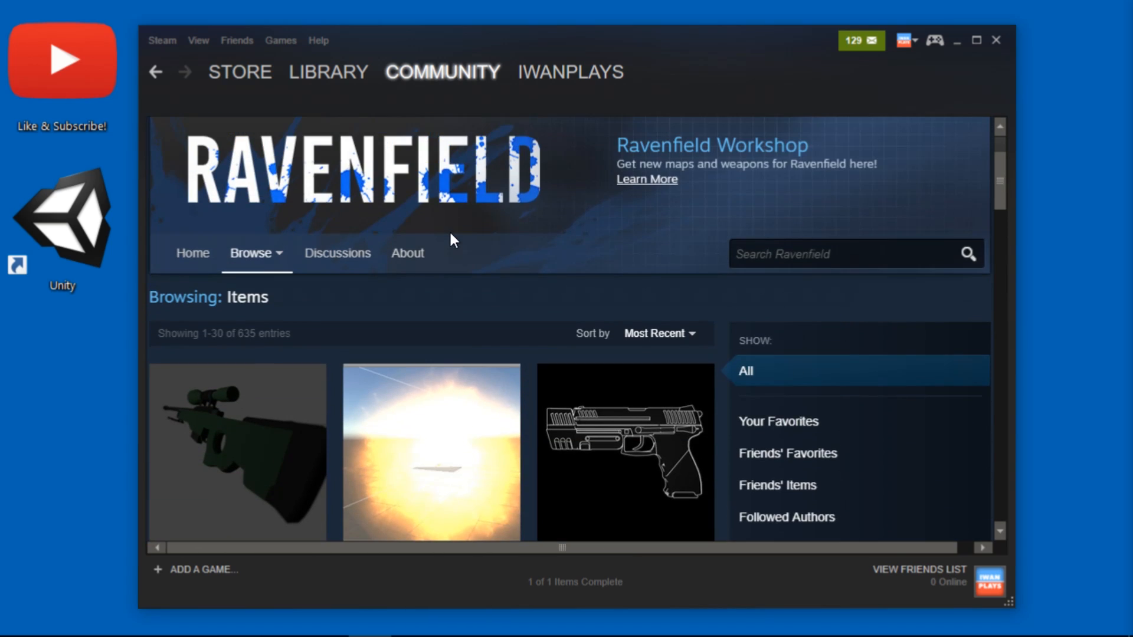
right_click(446, 289)
left_click(473, 340)
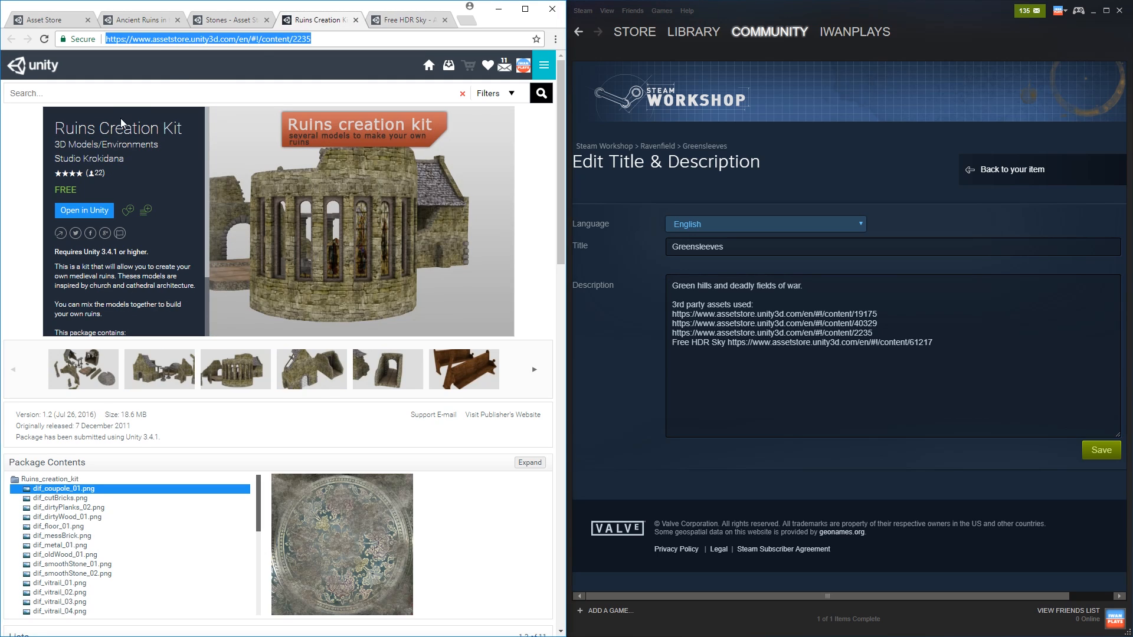
Copy the asset name "Ruins Creation Kit" from the Asset Store page in front of its content/2235 link in the Greensleeves description
triple_click(121, 123)
key("ctrl+c")
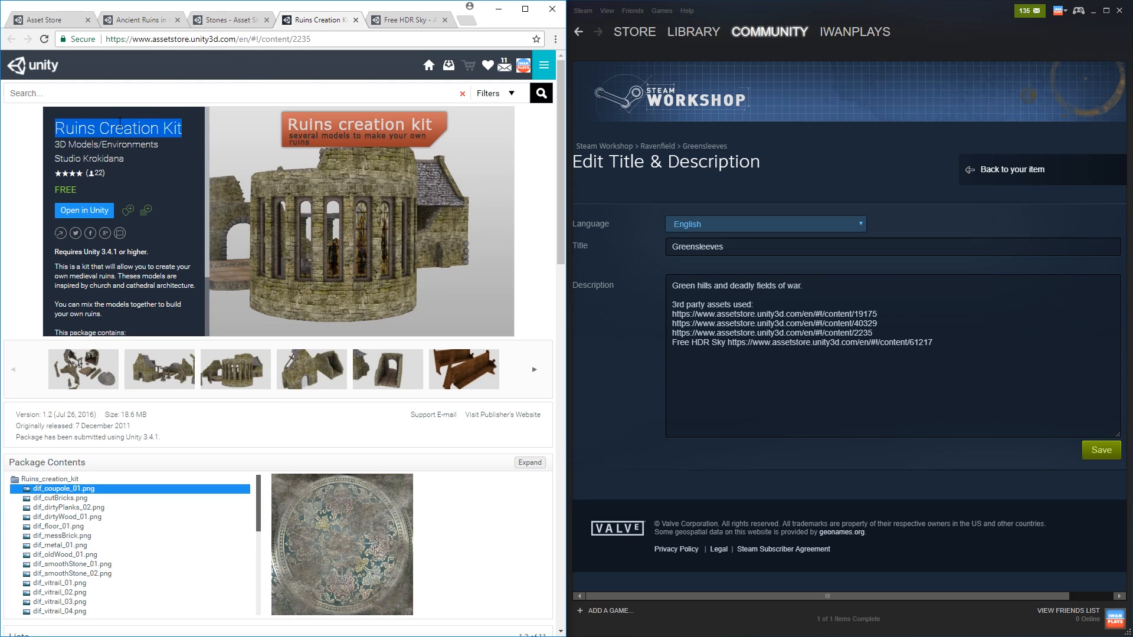
left_click(673, 333)
key("ctrl+v")
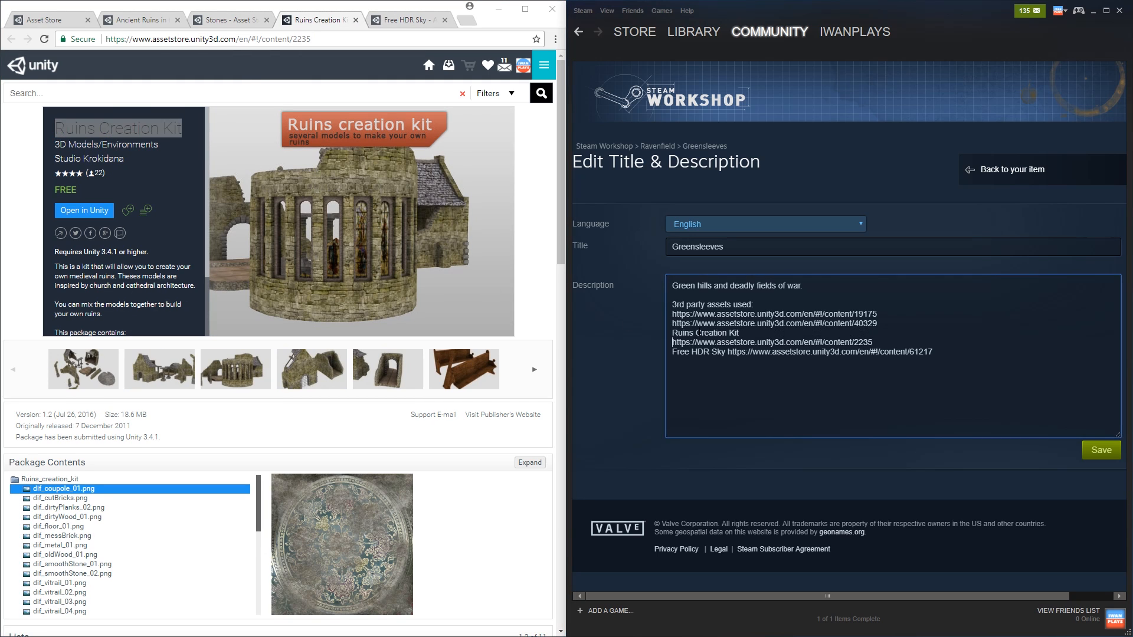
key("BackSpace")
Copy the asset name "Stones" from its Asset Store page in front of the content/40329 link in the description
left_click(233, 19)
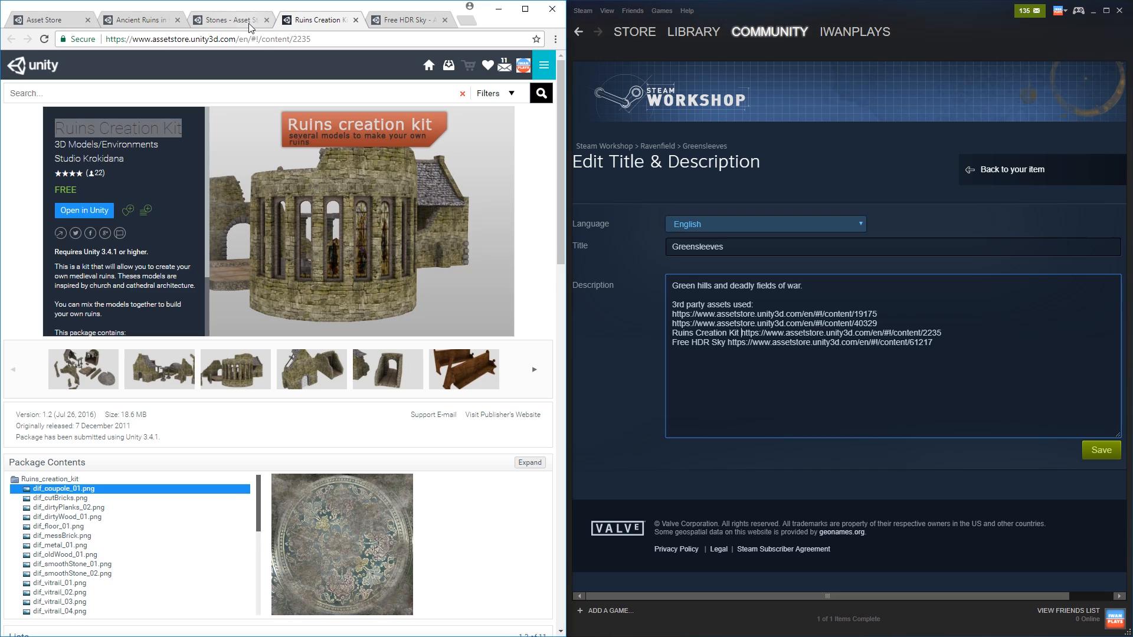
triple_click(79, 128)
key("ctrl+c")
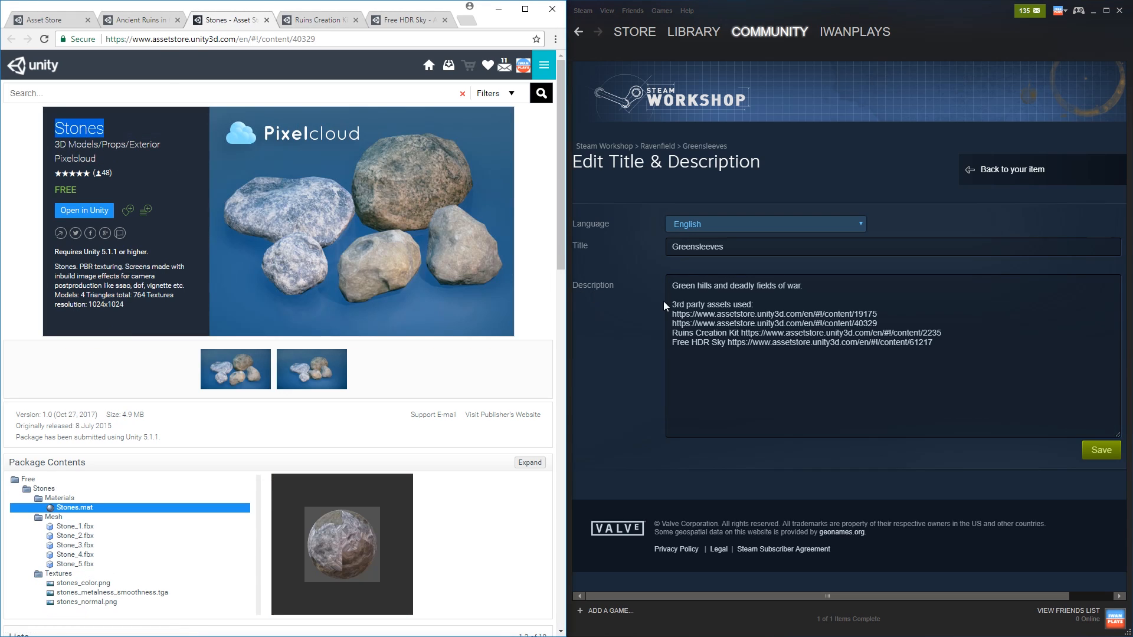
left_click(673, 324)
key("ctrl+v")
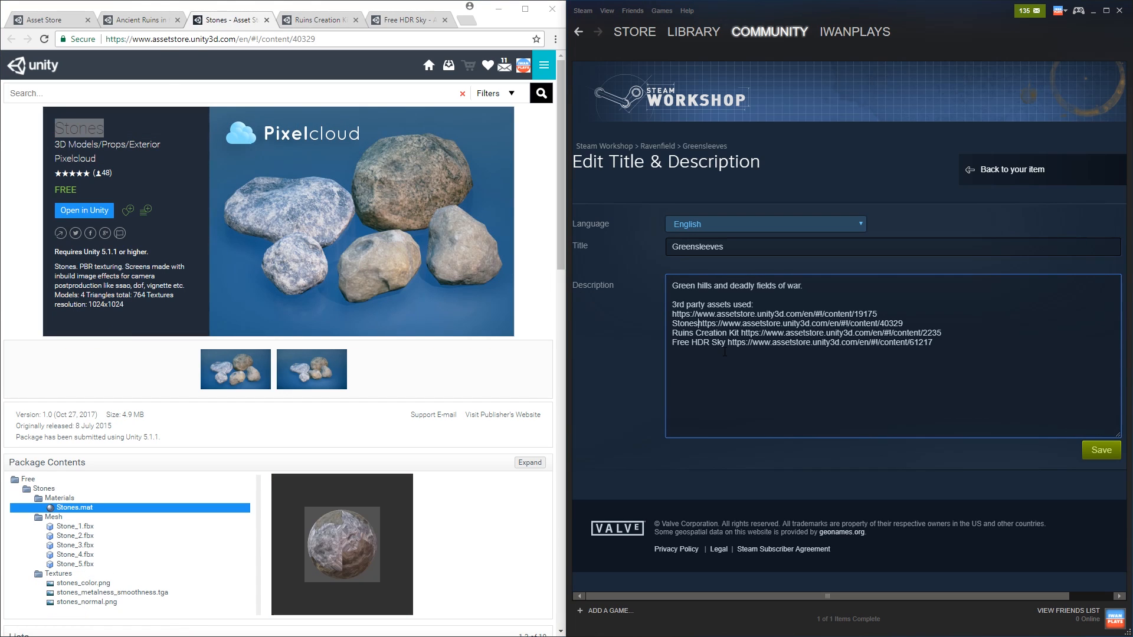
Copy the asset name "Ancient Ruins in the desert - Part1" from its Asset Store page in front of the content/19175 link in the description
left_click(140, 17)
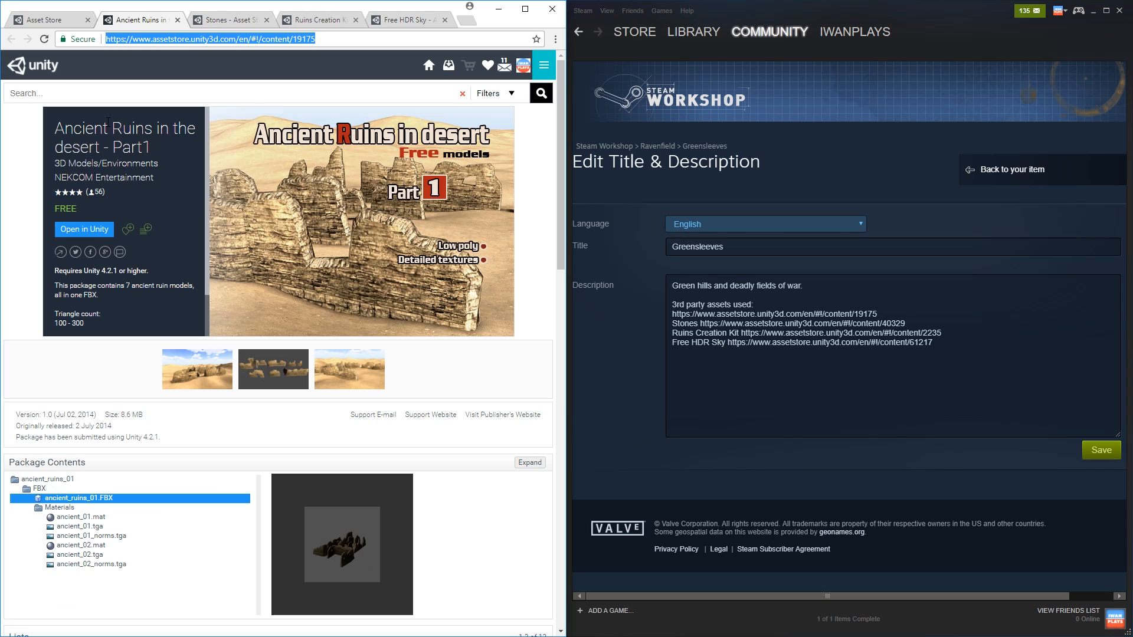
triple_click(96, 125)
key("ctrl+c")
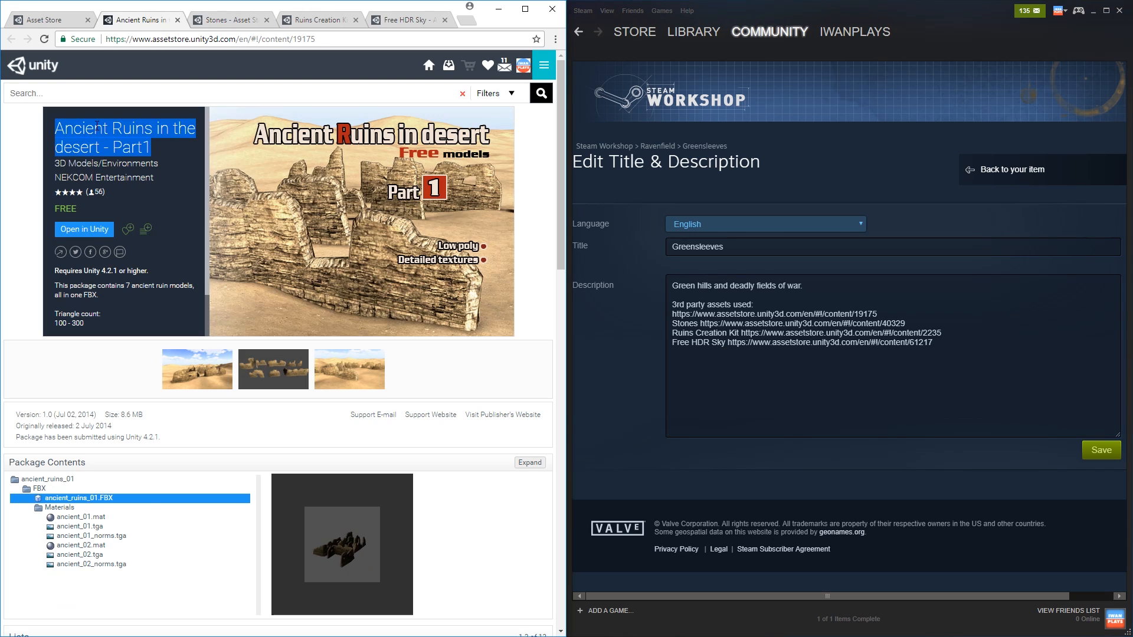
left_click(672, 314)
key("ctrl+v")
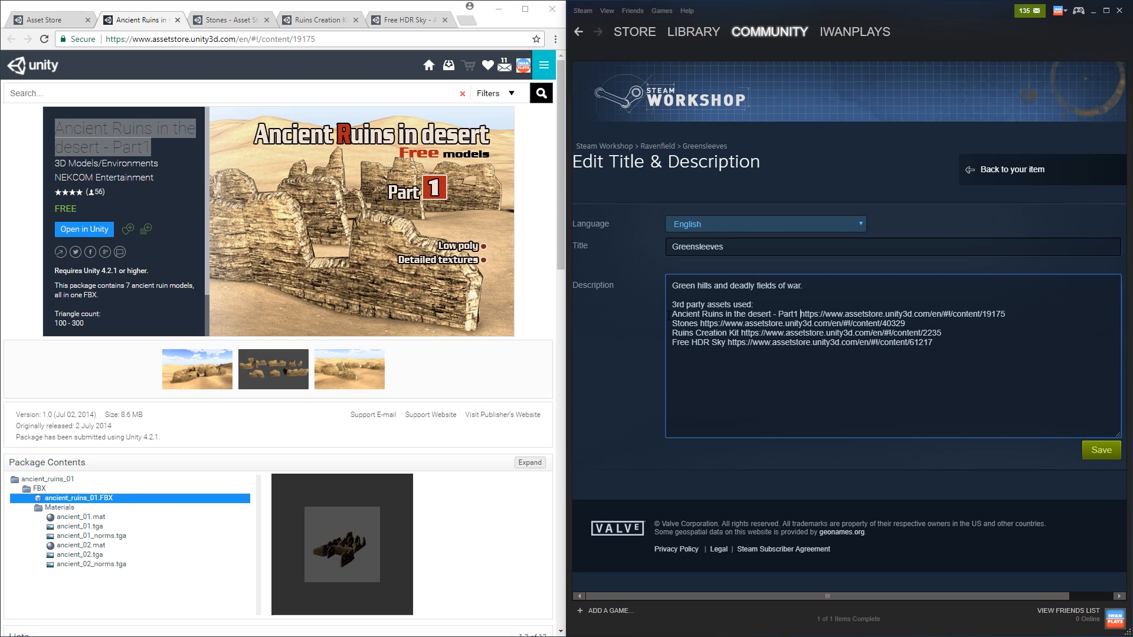
Close the Asset Store browser window and maximize the Steam window
left_click(69, 20)
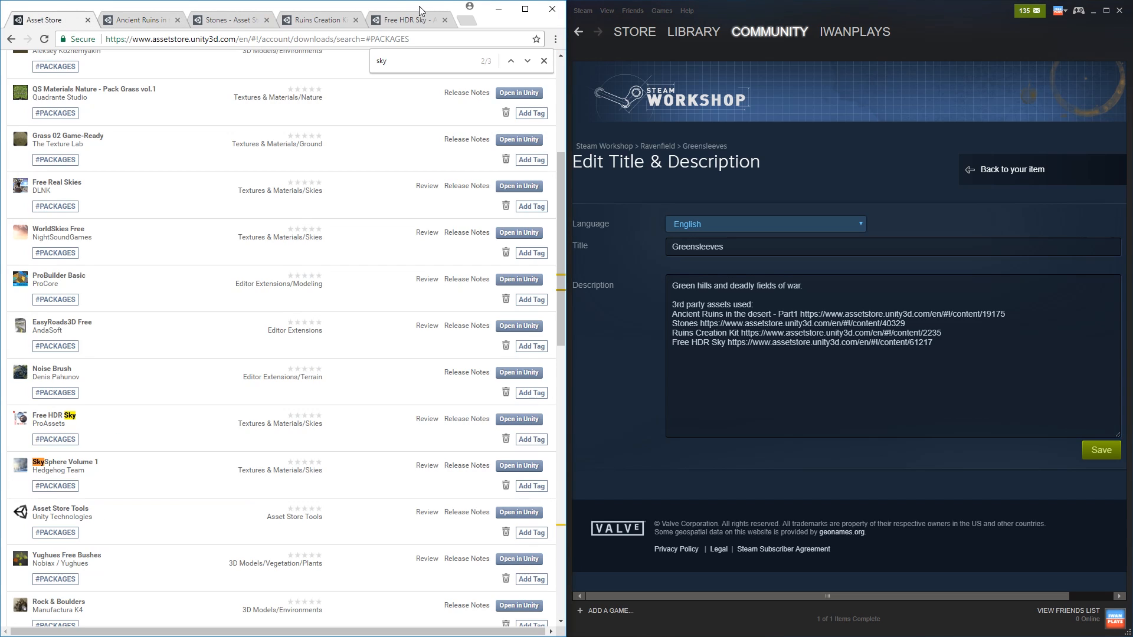
left_click(554, 9)
left_click(781, 14)
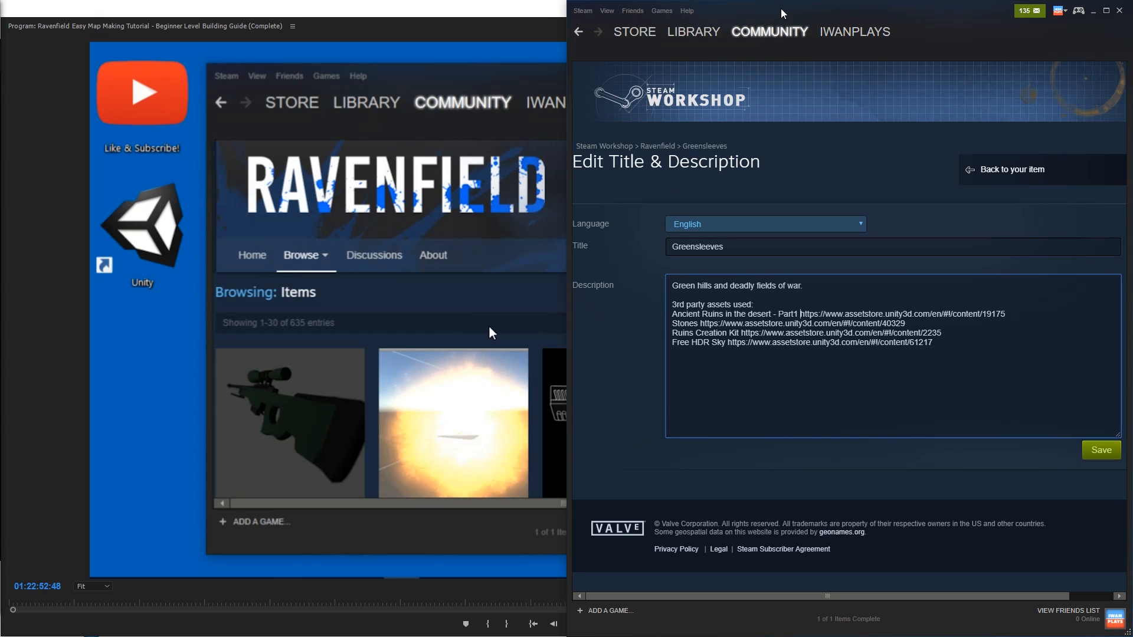
double_click(781, 9)
double_click(770, 19)
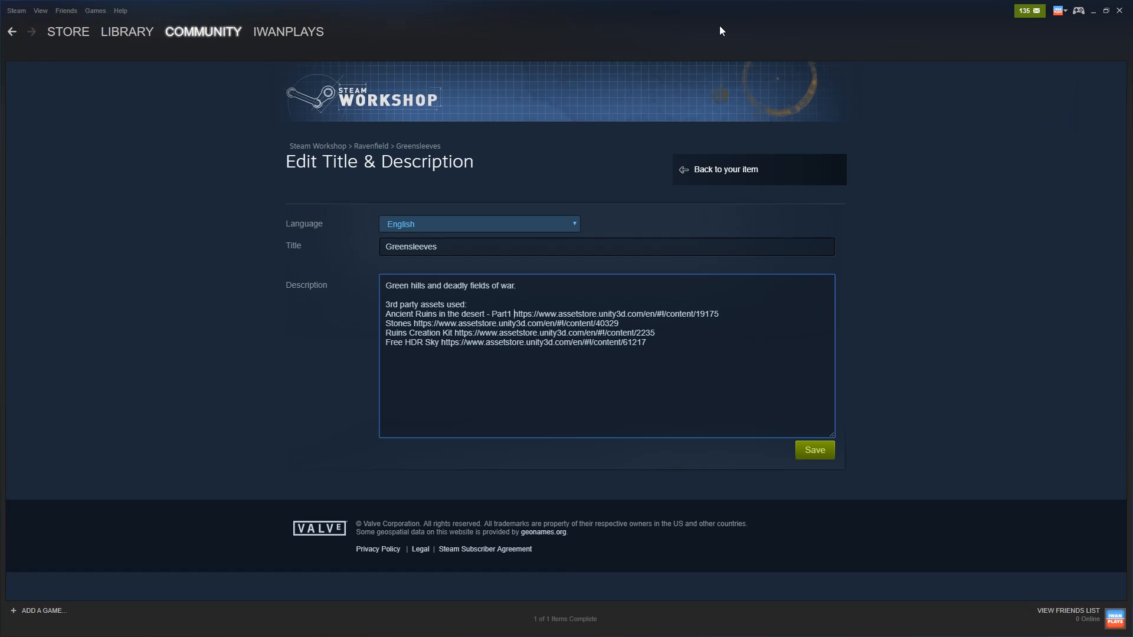
Save the description with the third-party asset credits and return to the Greensleeves item page
left_click(917, 275)
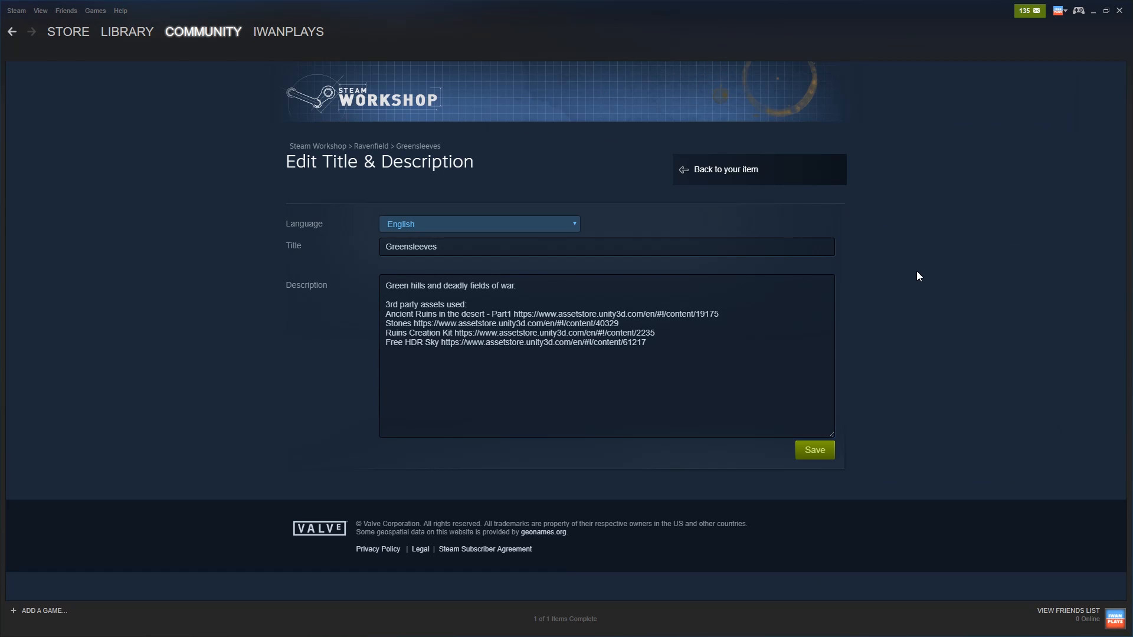
left_click(815, 451)
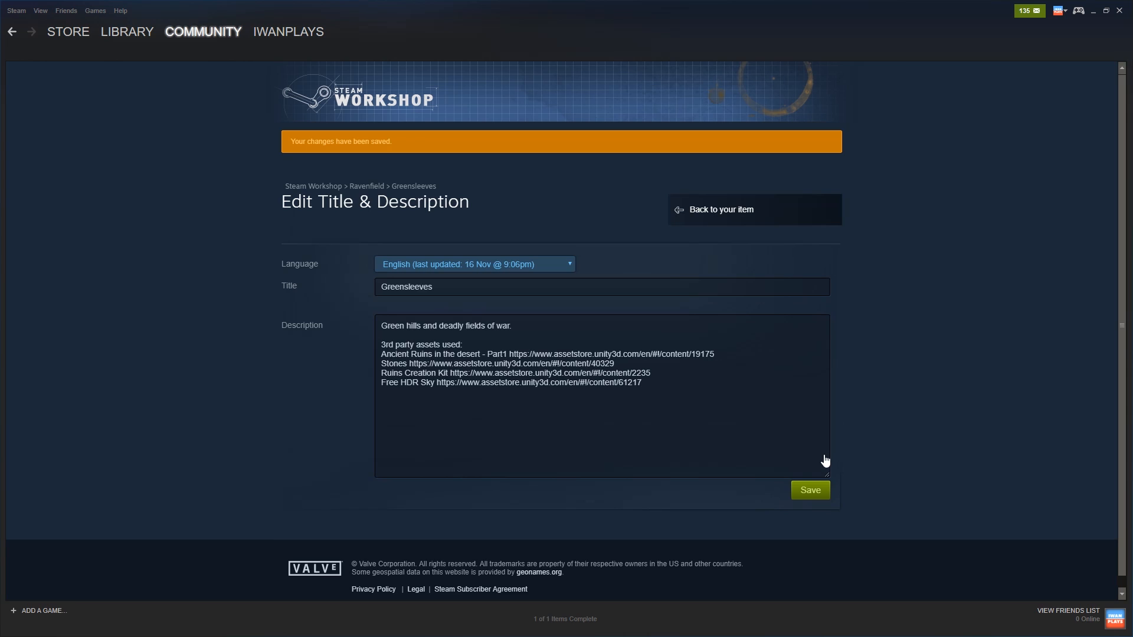
left_click(412, 187)
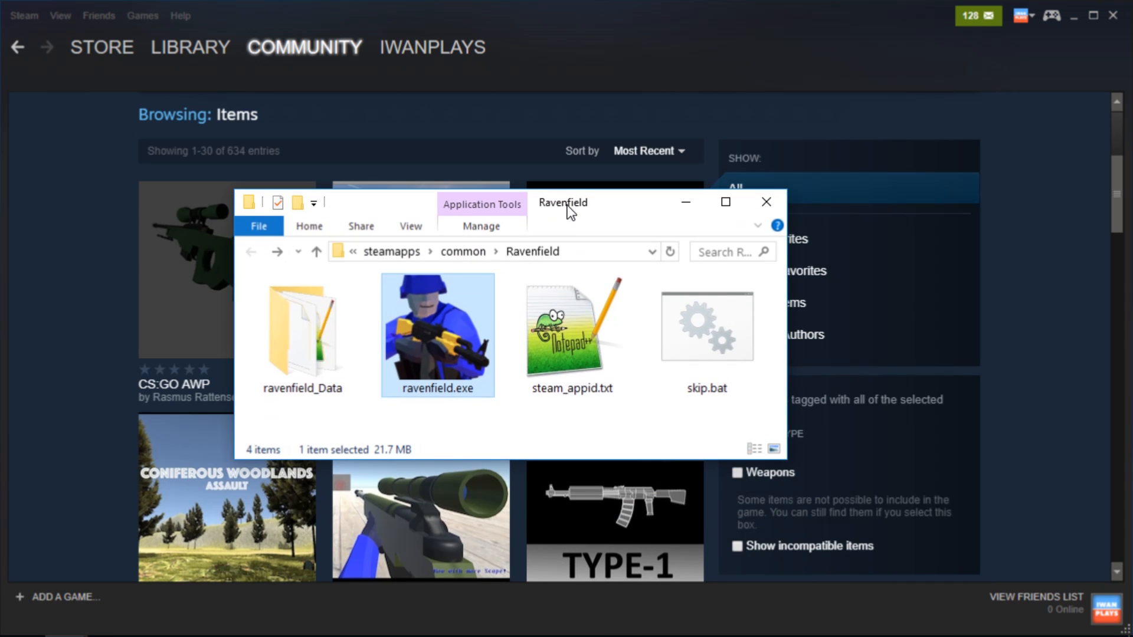
Open the Ravenfield Tools Export folder inside the Mods folder of ravenfield_Data
double_click(286, 322)
scroll(309, 334, "down", 10)
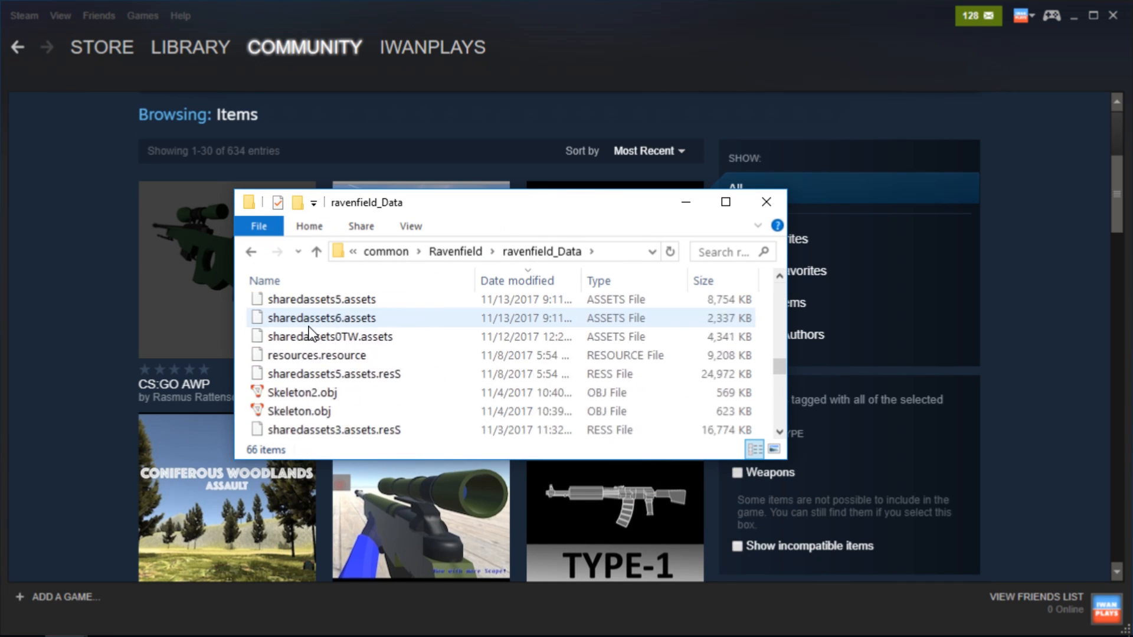
scroll(311, 333, "down", 5)
double_click(295, 341)
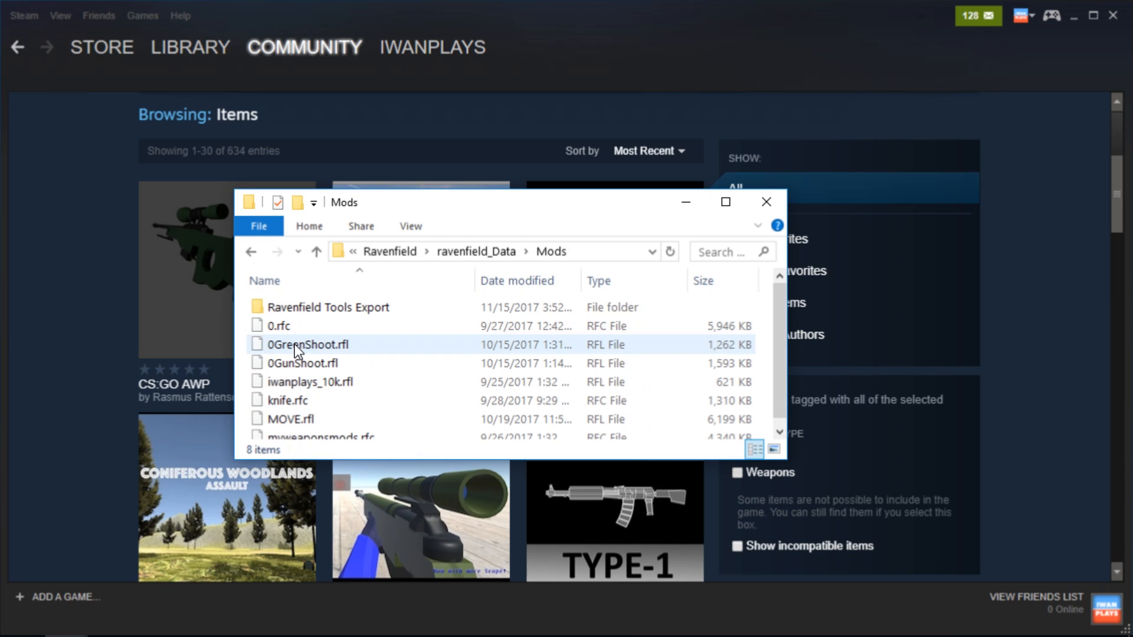
left_click(315, 311)
double_click(316, 310)
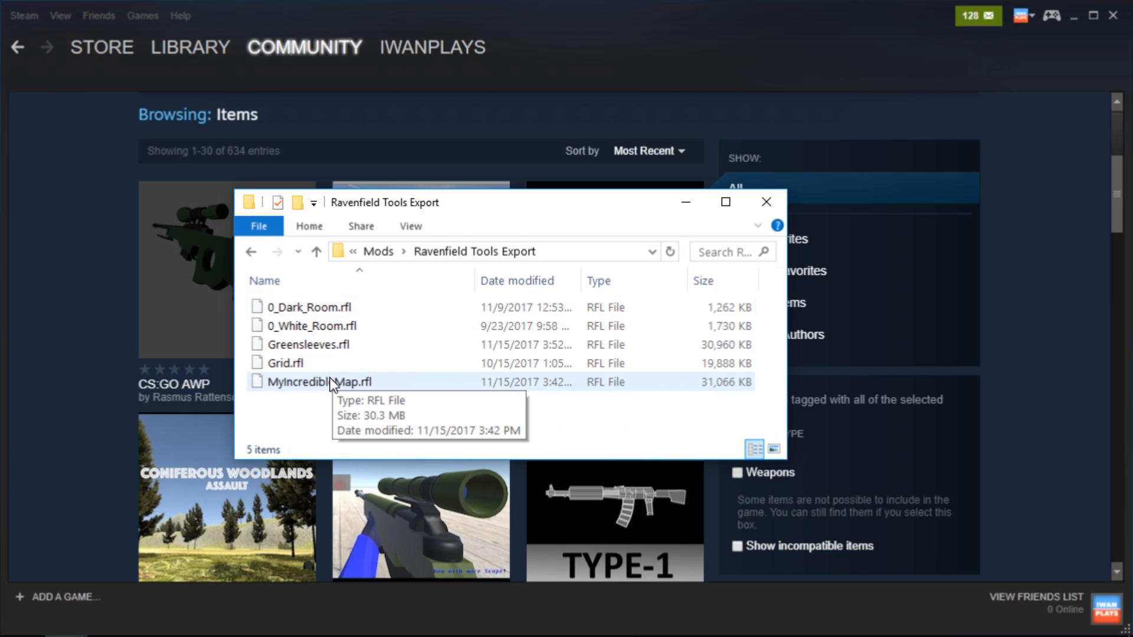
Permanently delete the local exports MyIncredibleMap.rfl and Greensleeves.rfl, and close the folder window
left_click(461, 379)
key("shift+Delete")
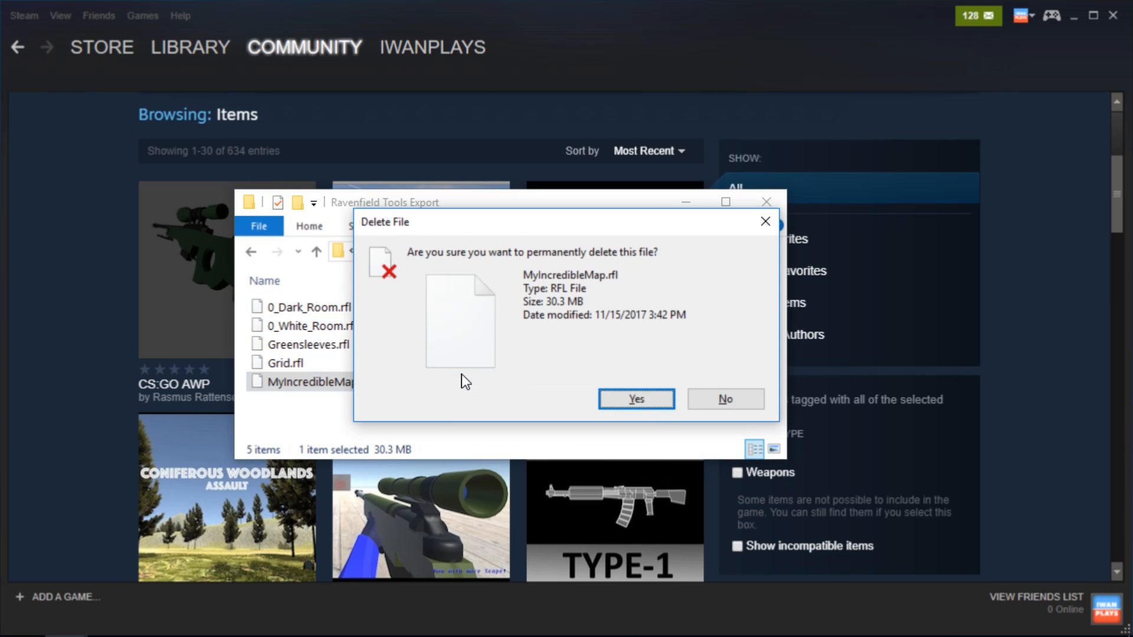
key("Return")
left_click(389, 348)
key("shift+Delete")
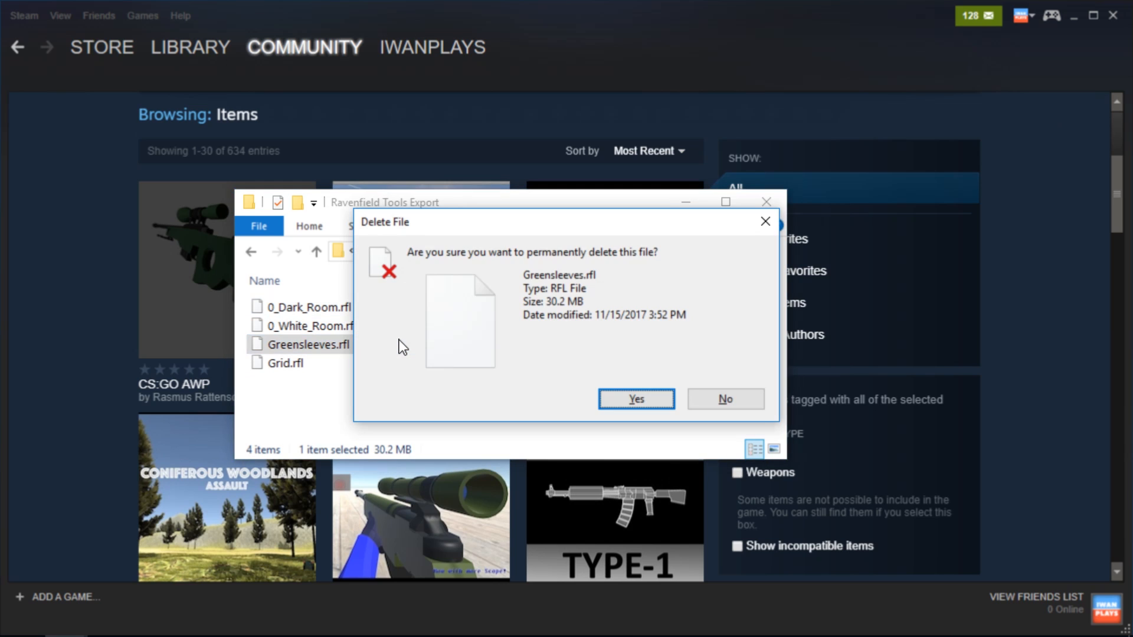
key("Return")
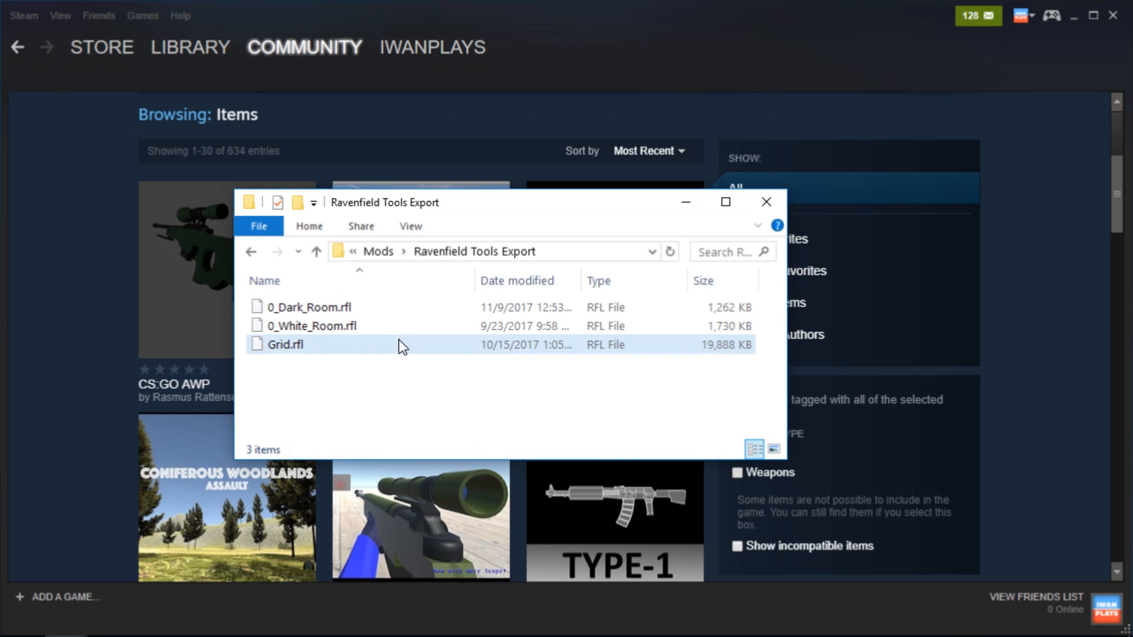
left_click(767, 202)
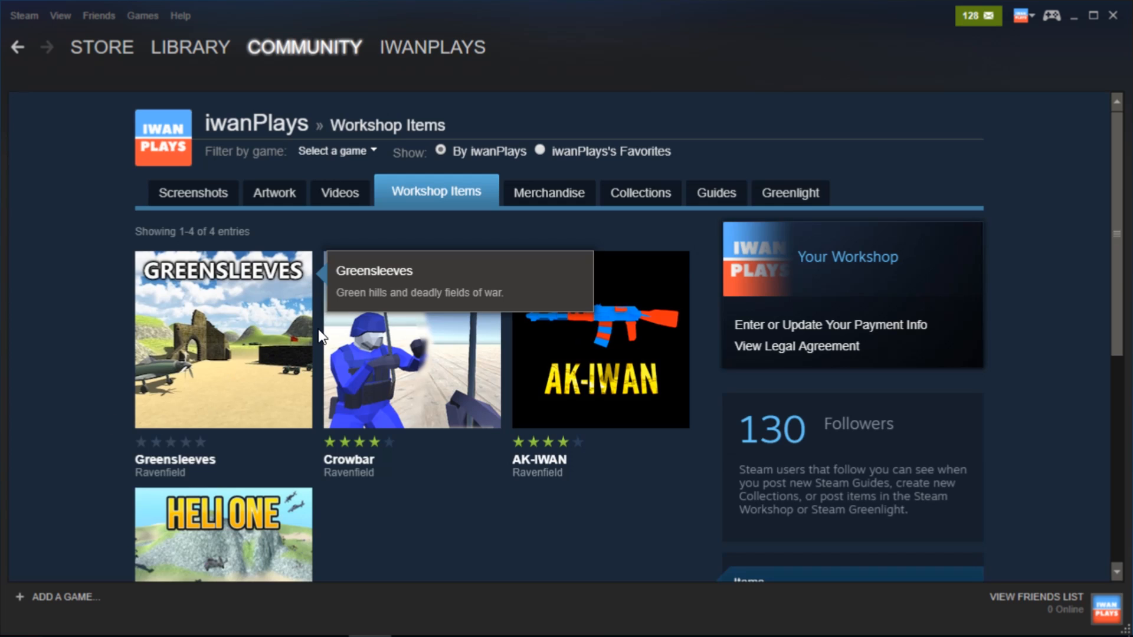
Open the Greensleeves Workshop item page and subscribe to the map
left_click(319, 331)
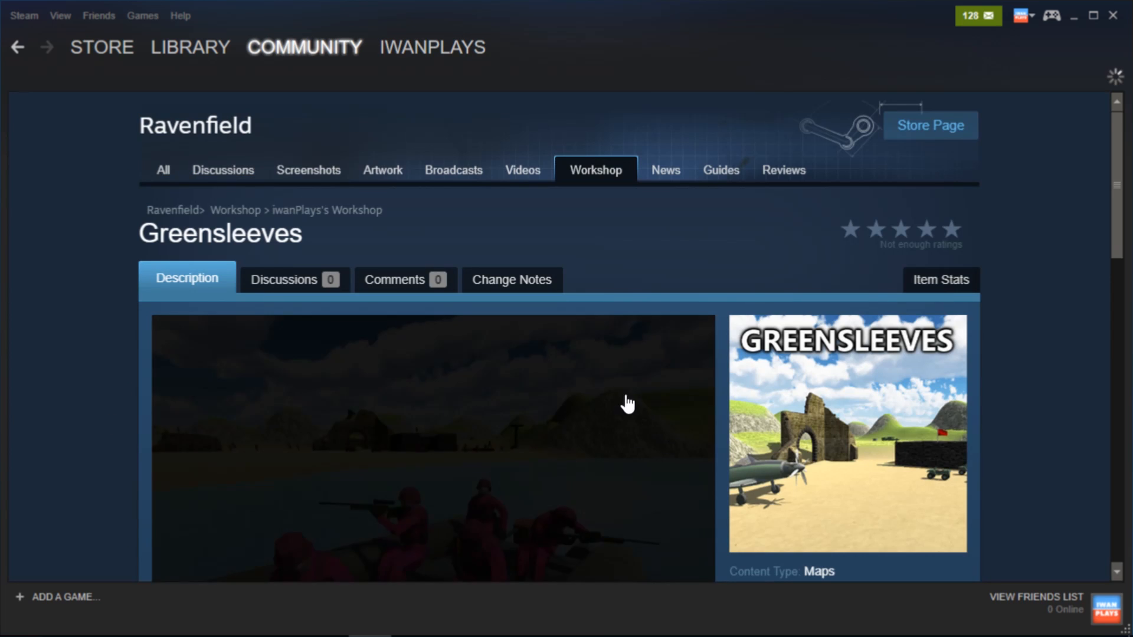
scroll(679, 377, "down", 6)
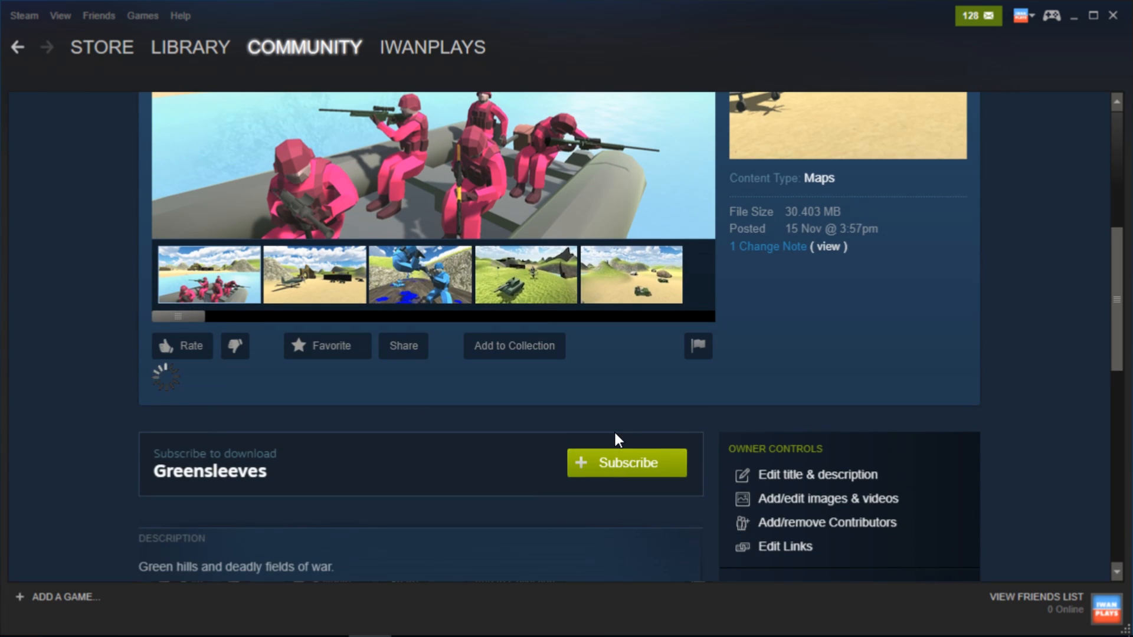
left_click(614, 435)
Reload the Ravenfield Workshop list of most recent items to check for the newly published map
scroll(636, 332, "up", 1)
scroll(636, 332, "up", 4)
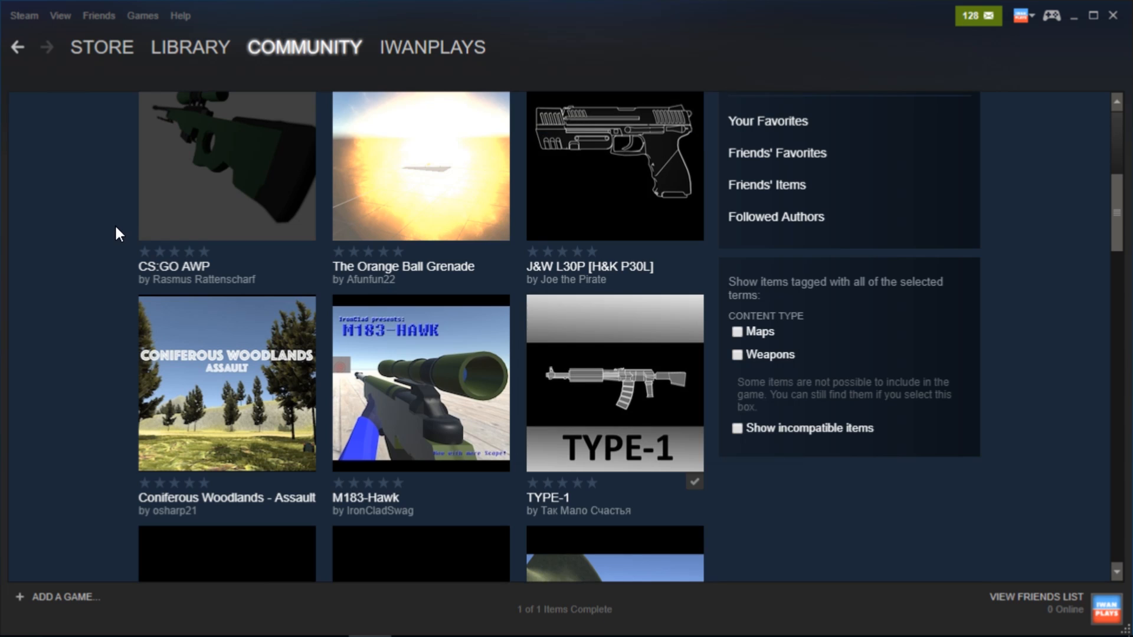
scroll(131, 233, "up", 3)
right_click(423, 185)
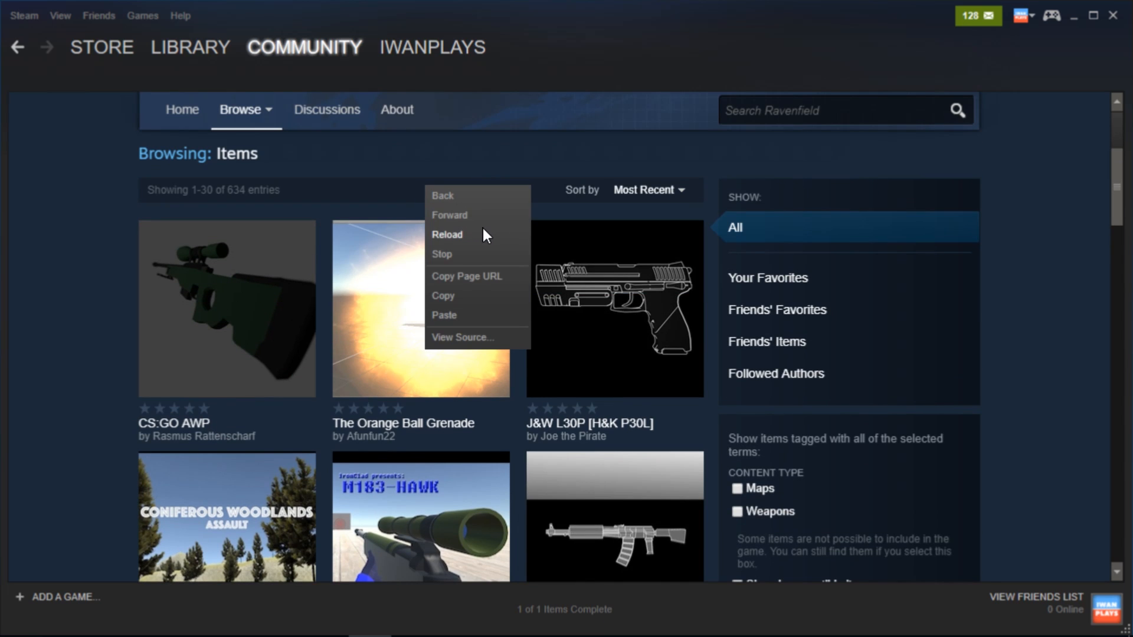
left_click(460, 232)
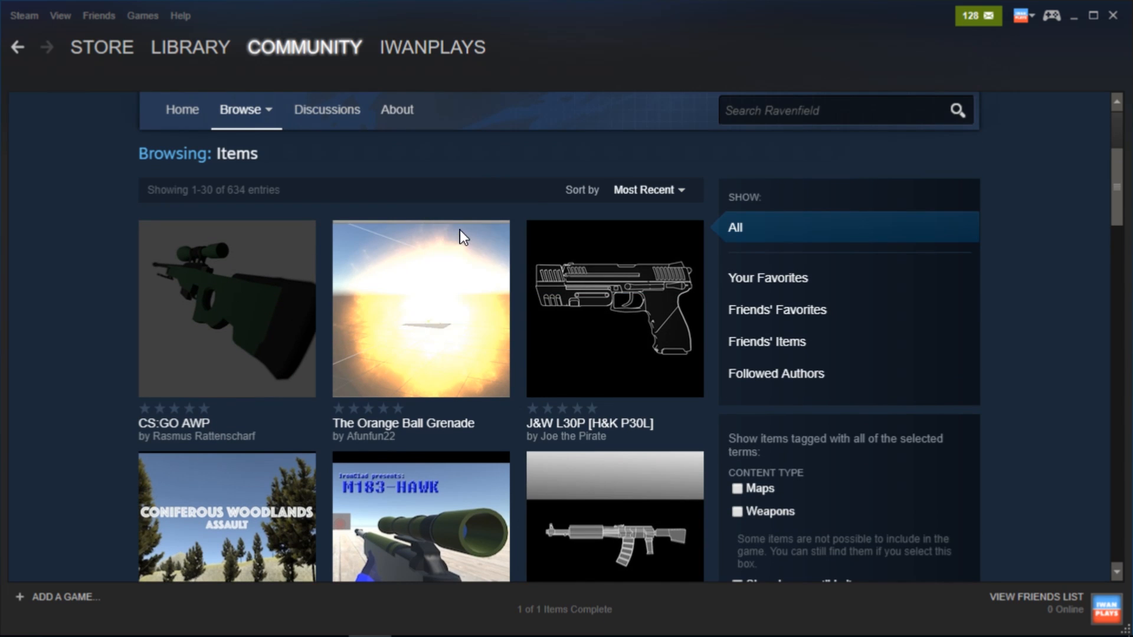
right_click(466, 181)
left_click(496, 232)
right_click(488, 179)
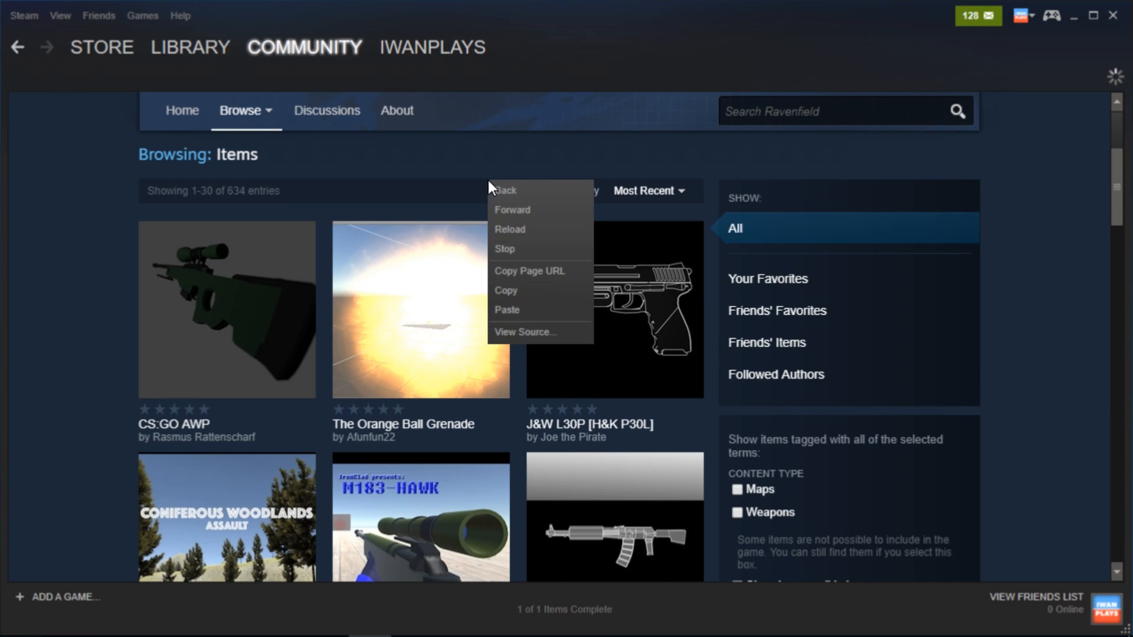
left_click(516, 228)
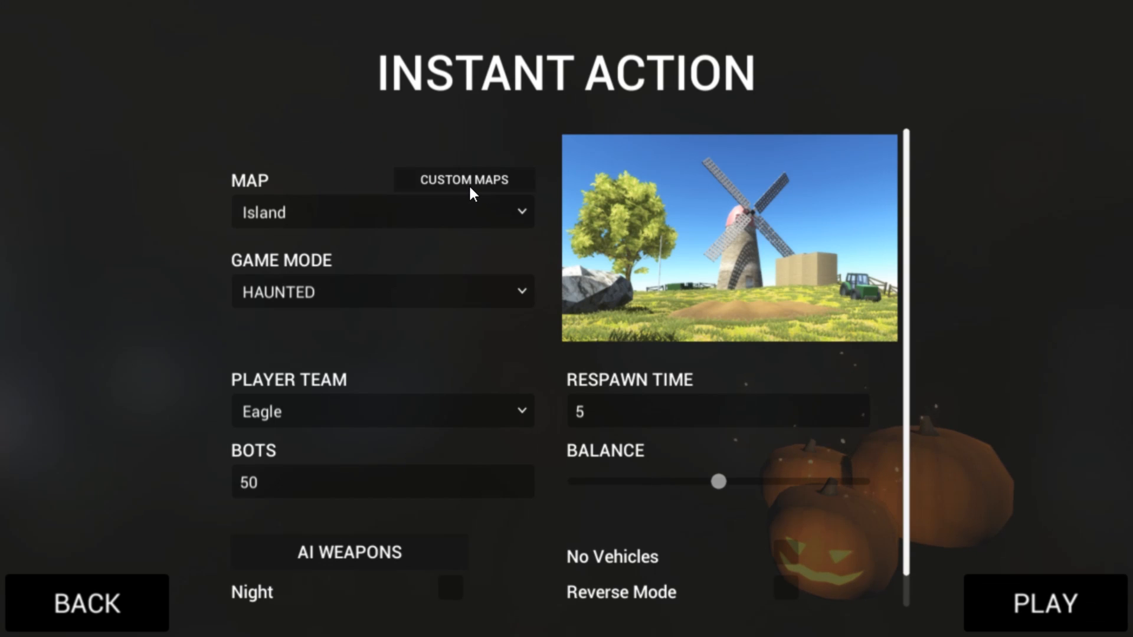
Choose the greensleeves custom map for Instant Action in Ravenfield, set the game mode to Point Match, and start the match
left_click(468, 187)
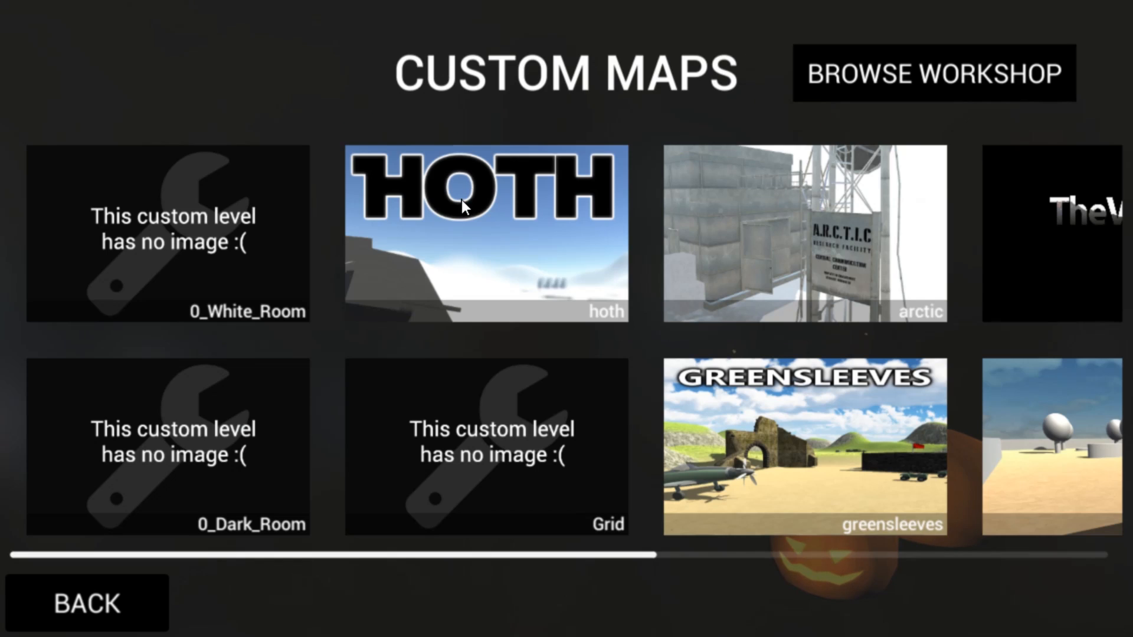
scroll(469, 318, "down", 10)
scroll(469, 331, "up", 5)
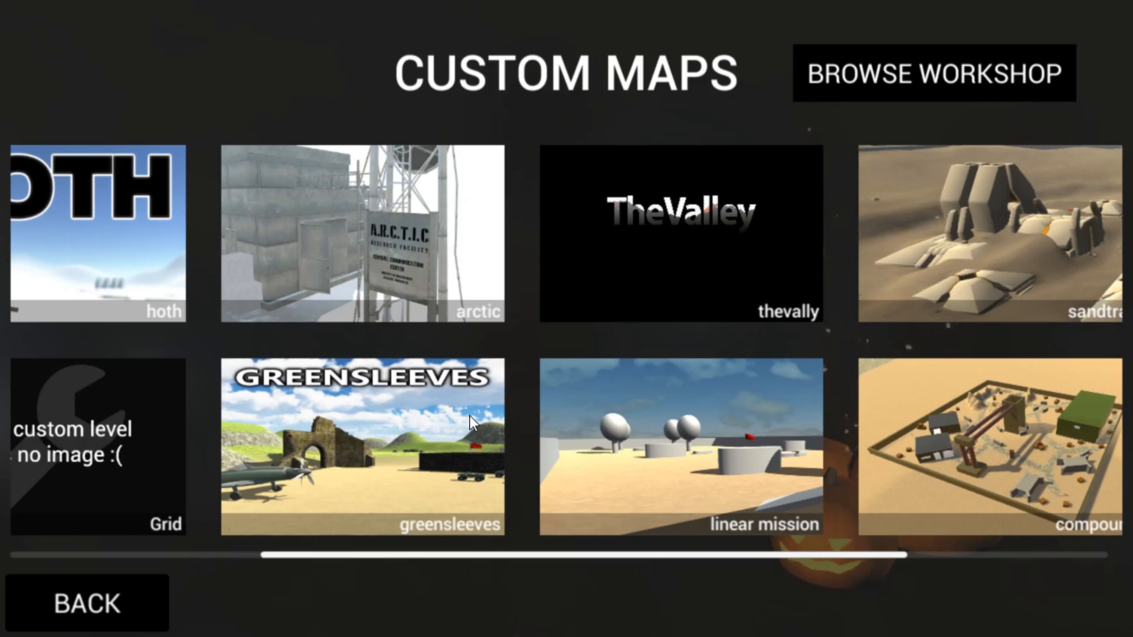
left_click(470, 416)
left_click(331, 292)
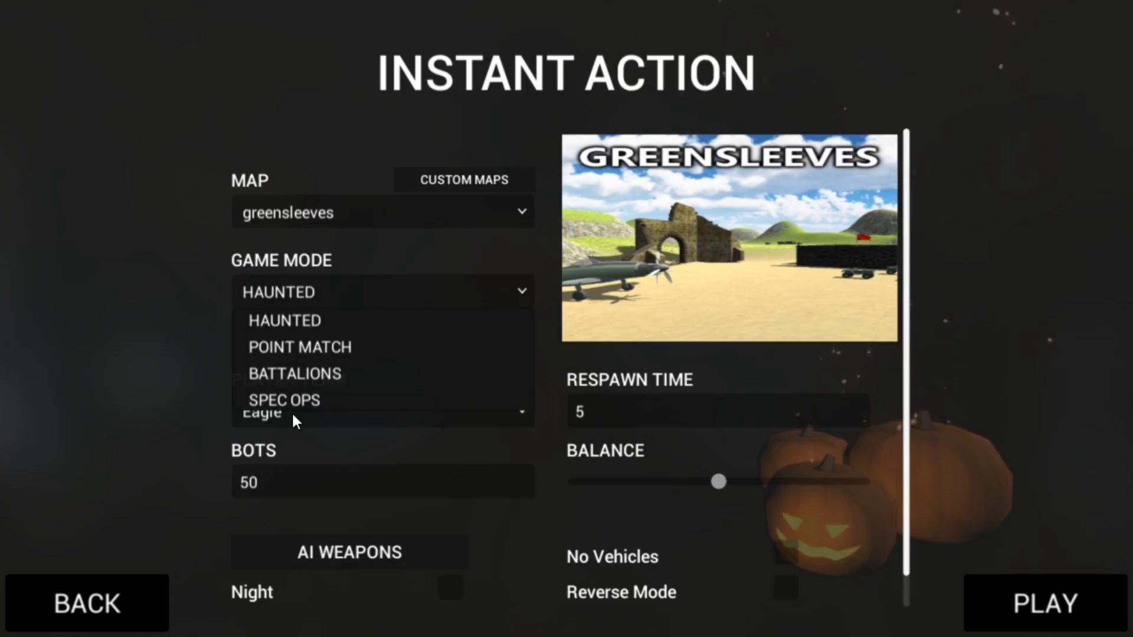
left_click(289, 349)
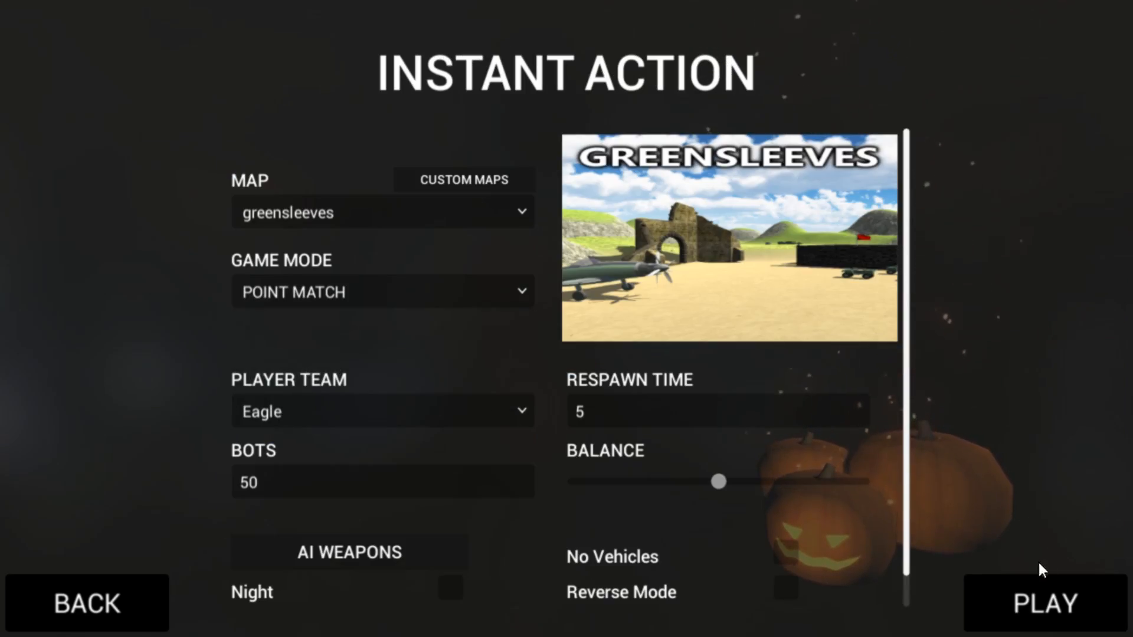
left_click(1053, 607)
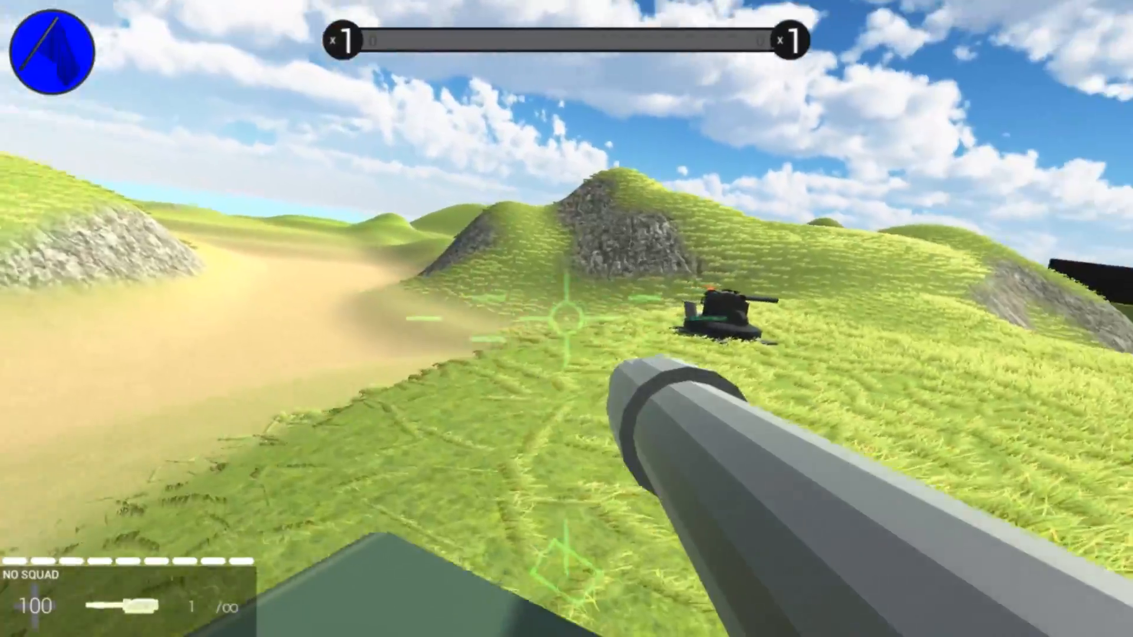
left_click(567, 319)
key("f")
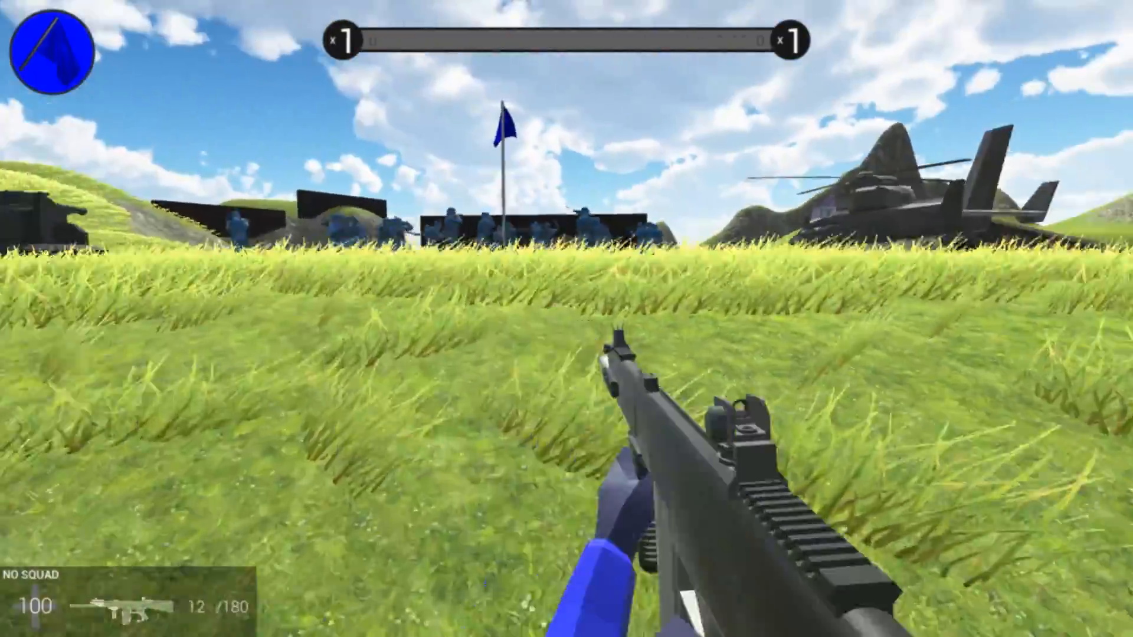
key("shift+w")
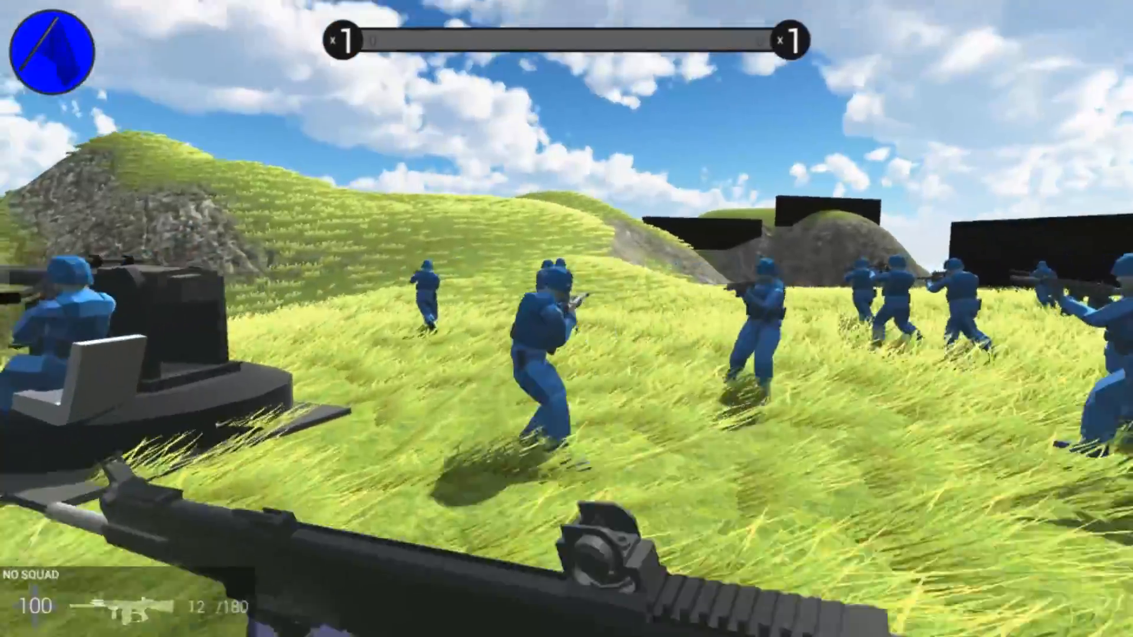
key("shift+w")
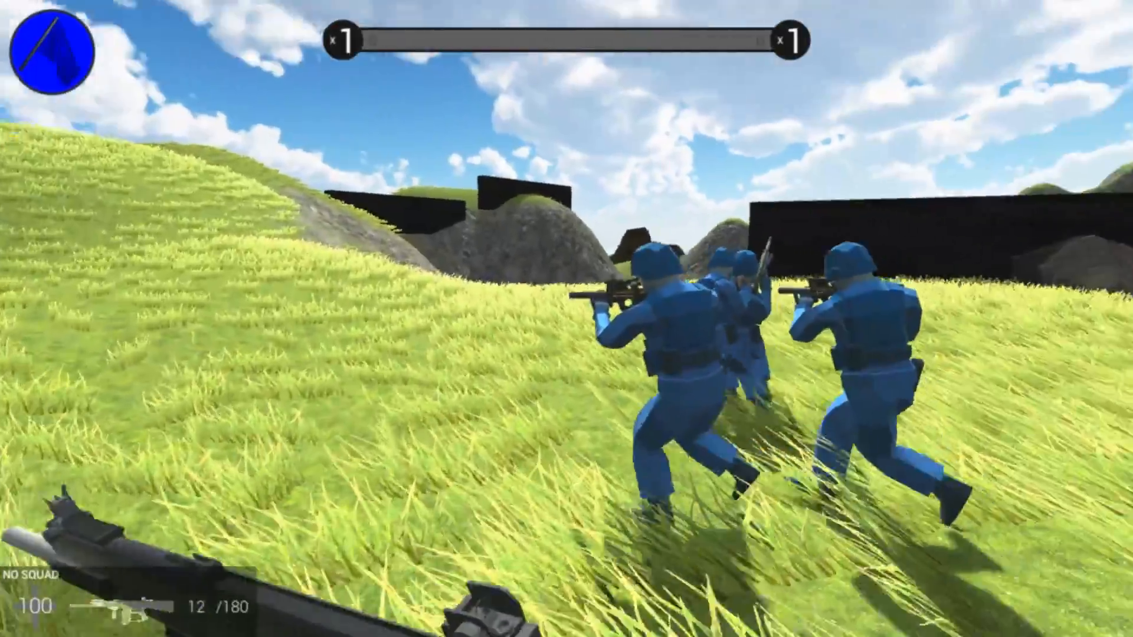
key("shift+w")
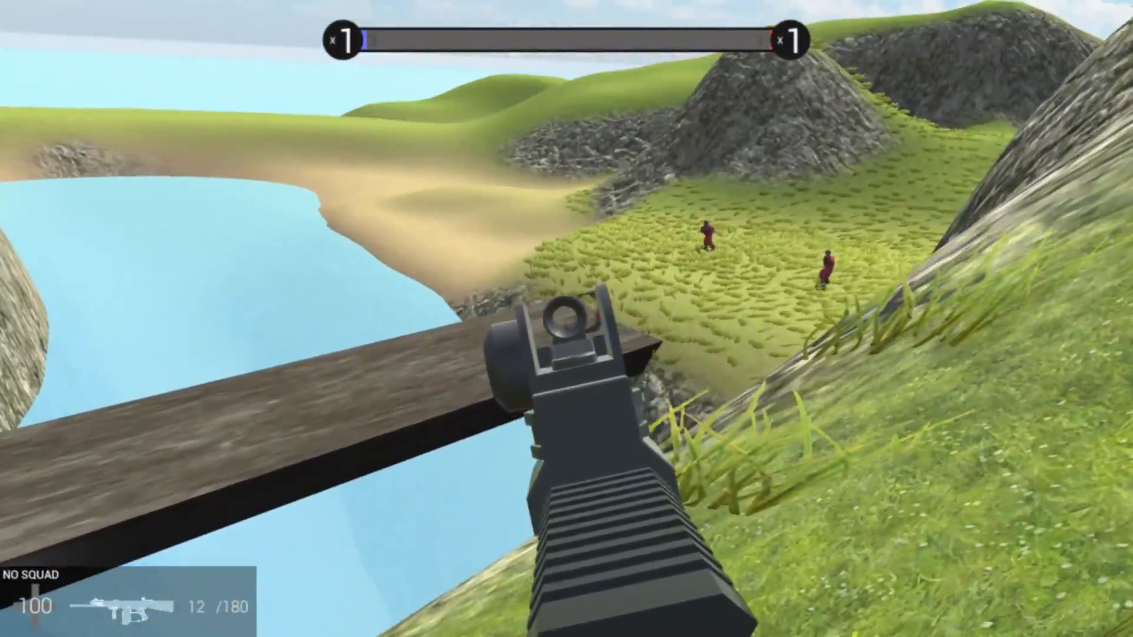
left_click(566, 319)
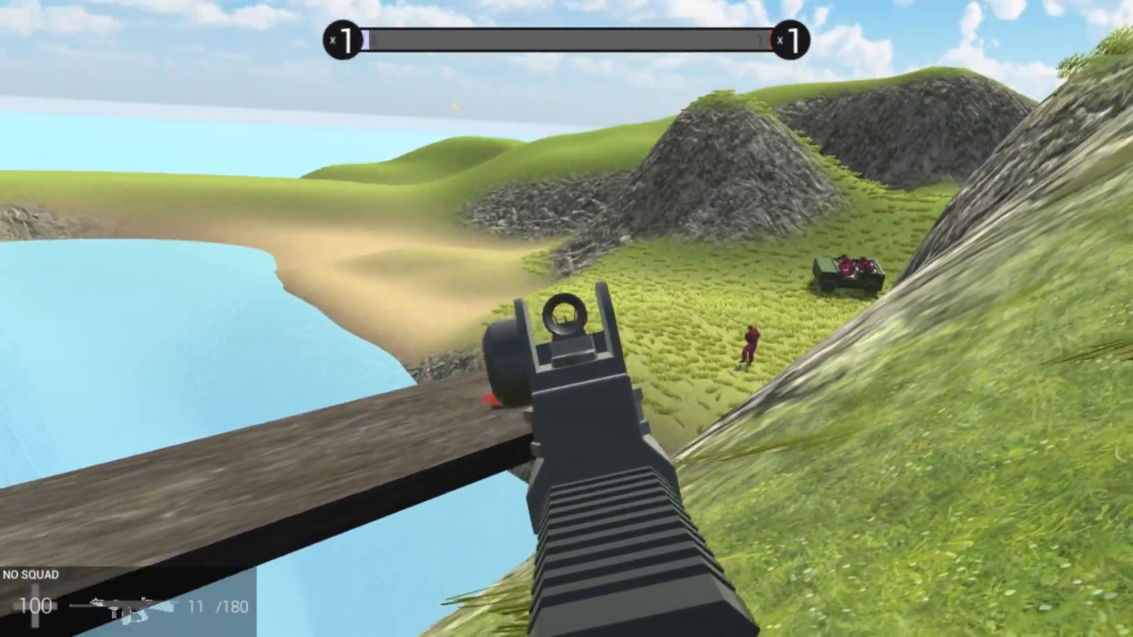
left_click(567, 319)
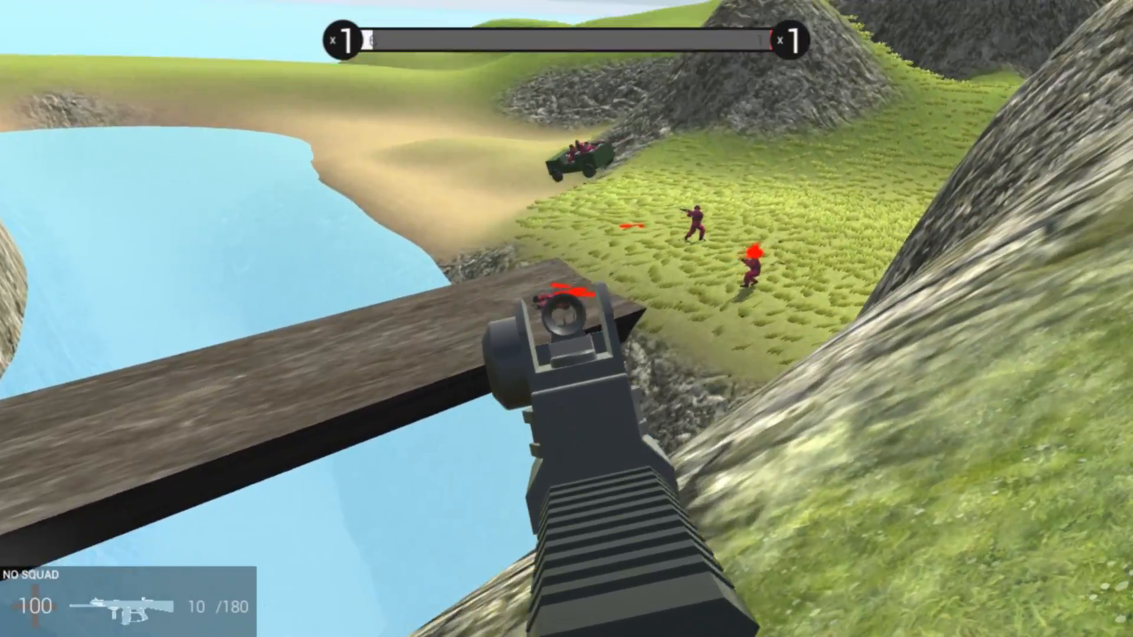
left_click(566, 319)
left_click(566, 319)
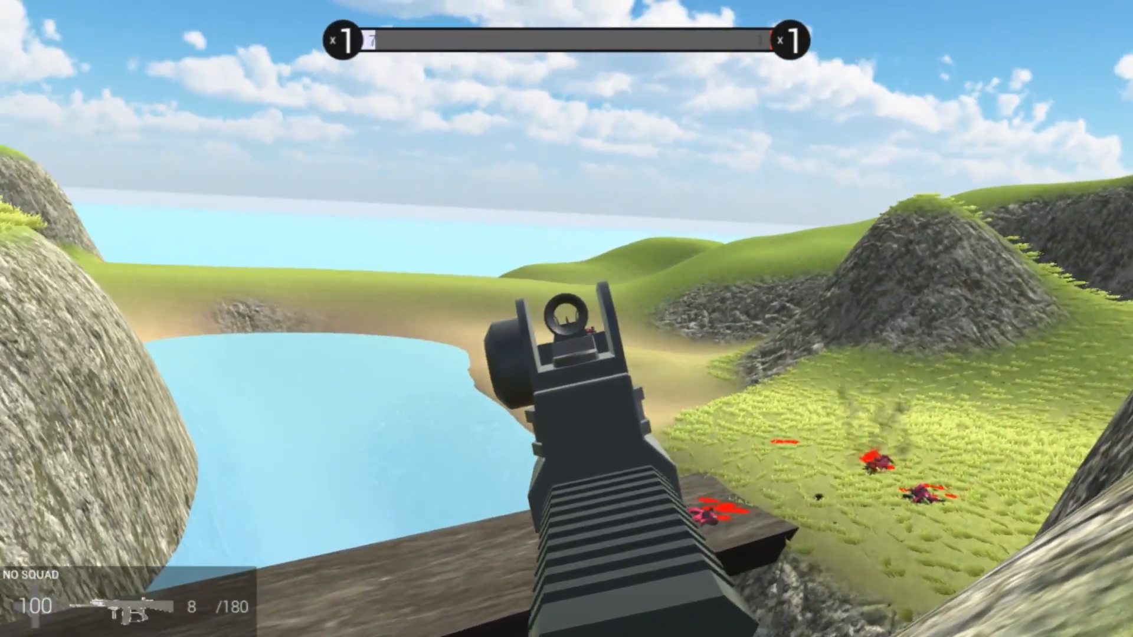
left_click(566, 319)
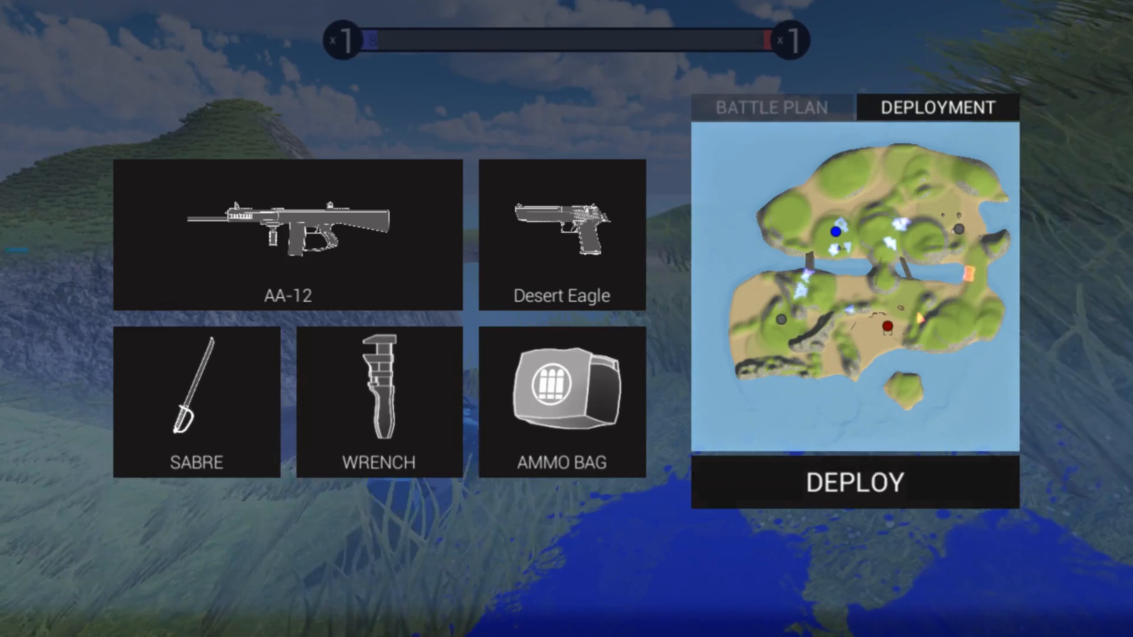
left_click(861, 479)
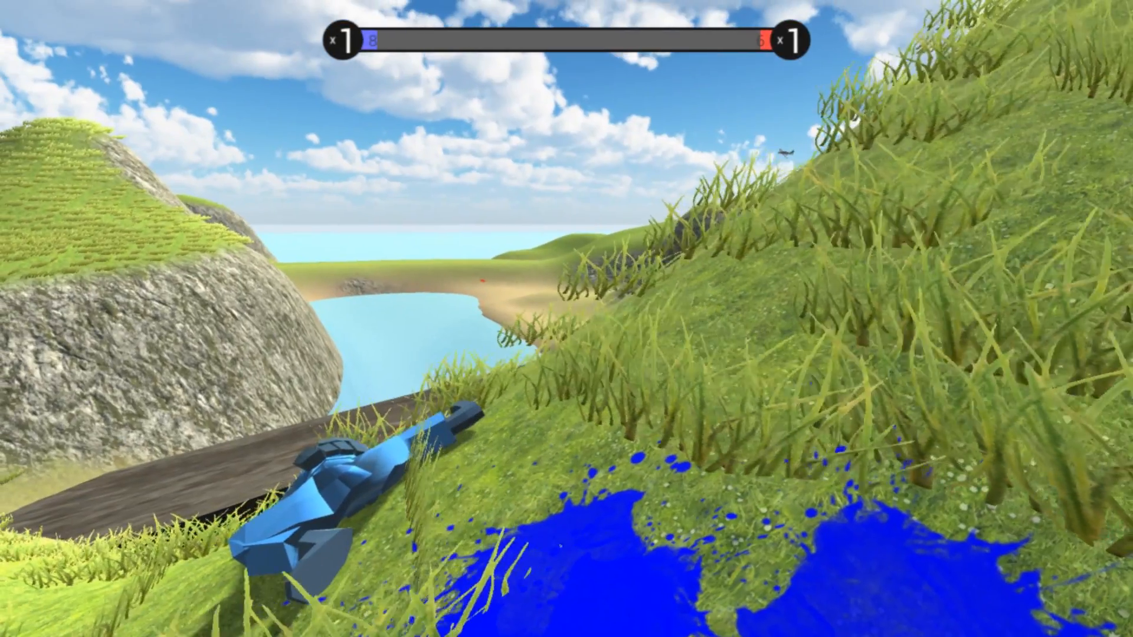